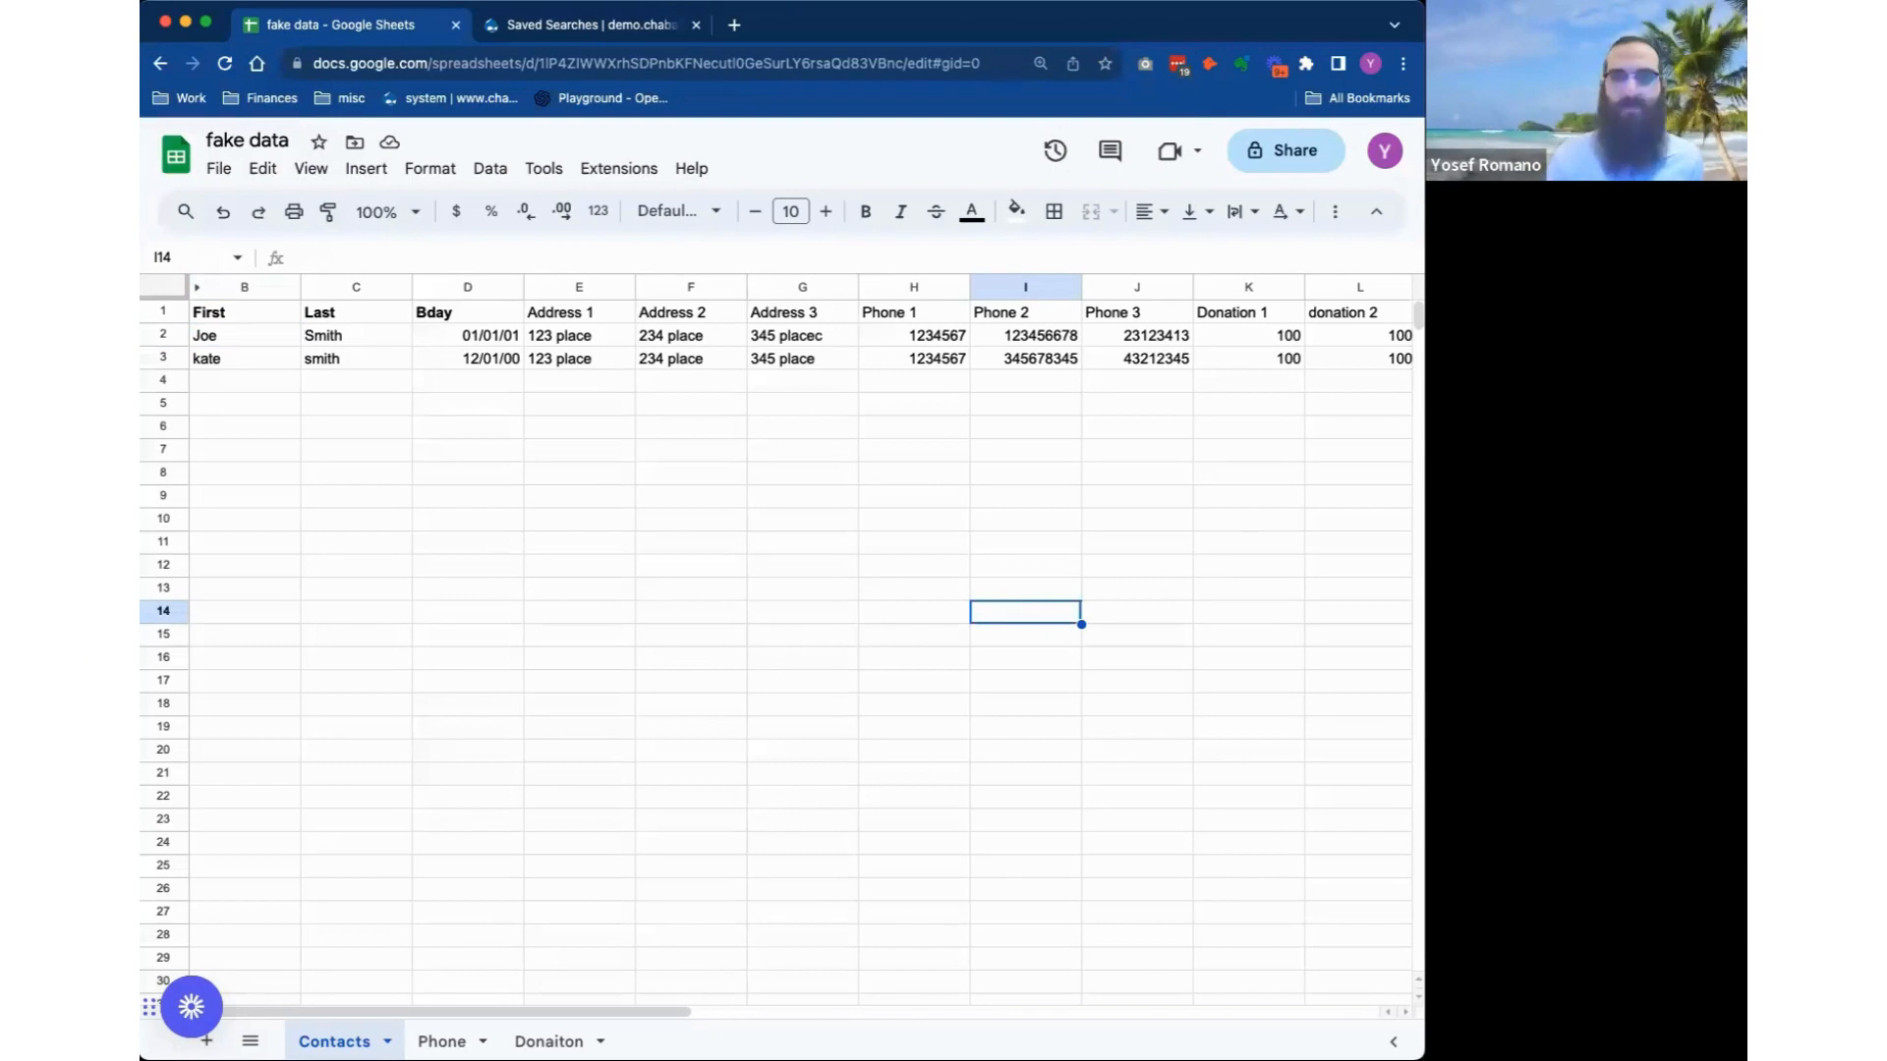
left_click(991, 595)
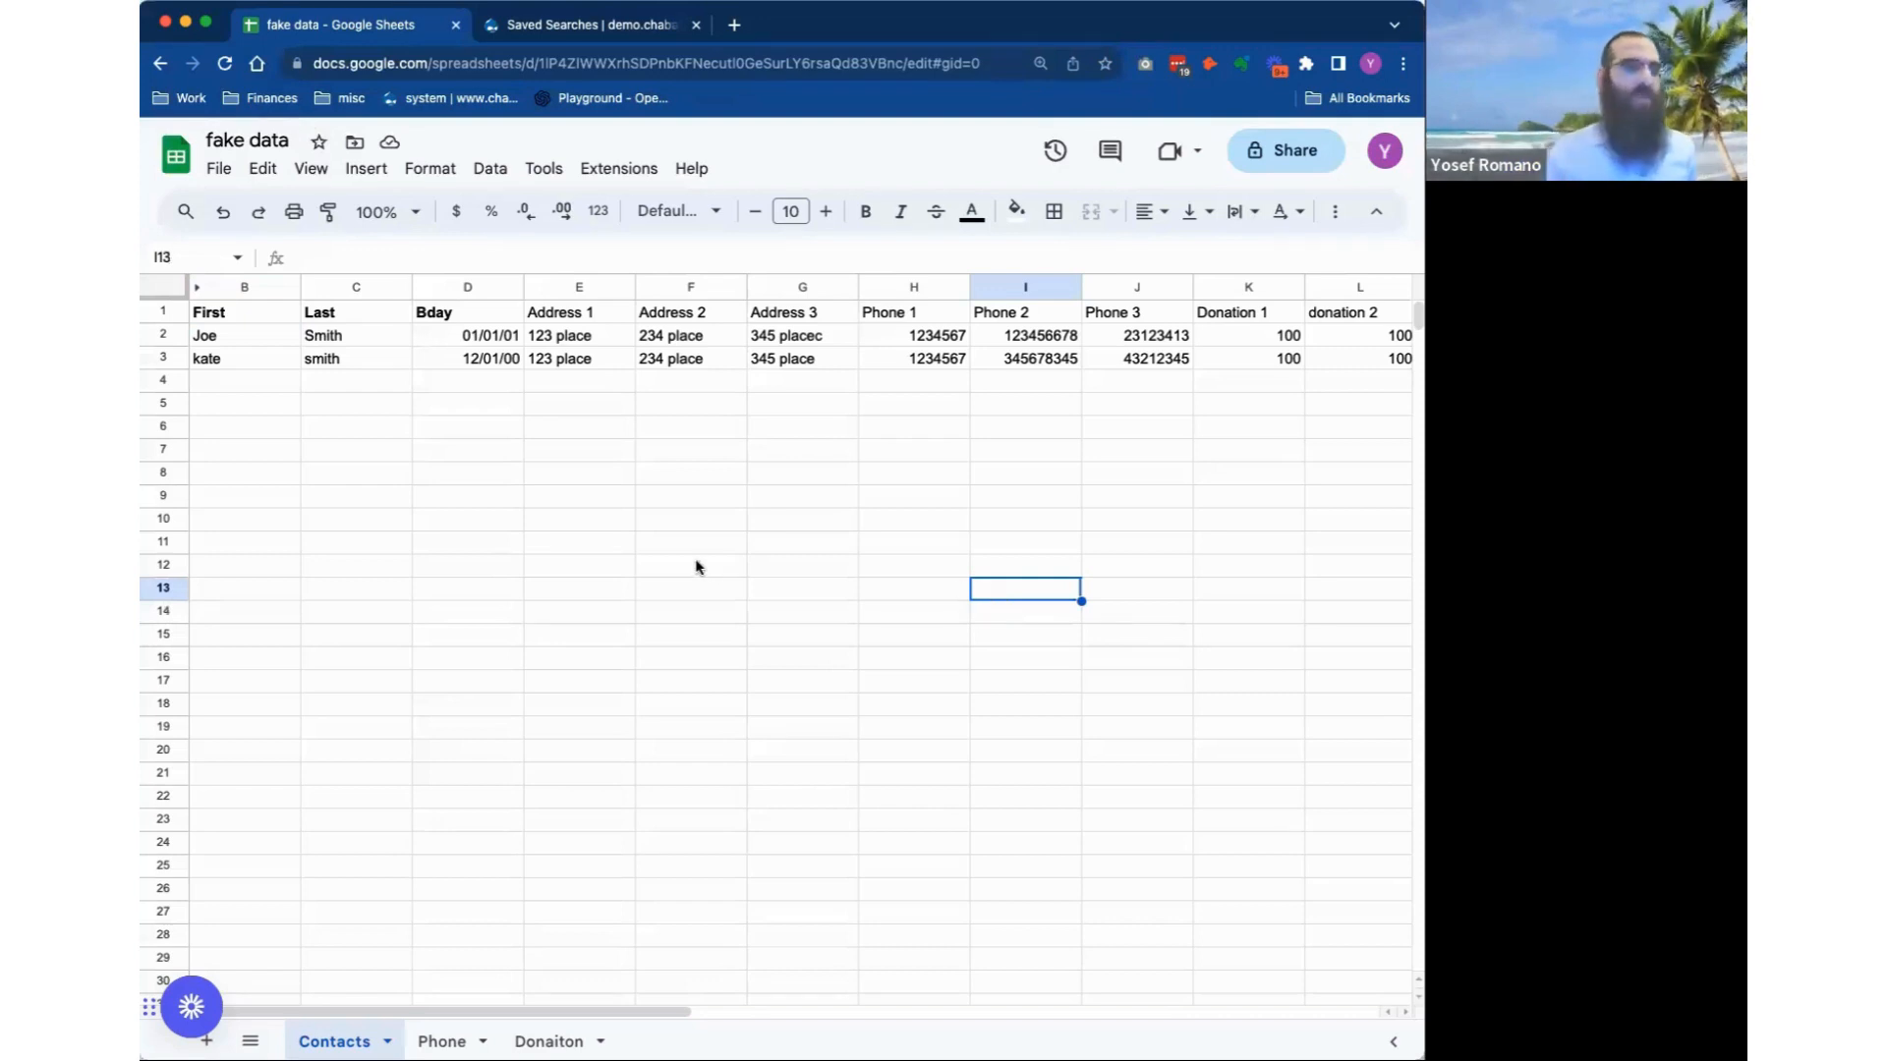
left_click_drag(680, 563, 649, 543)
left_click(628, 544)
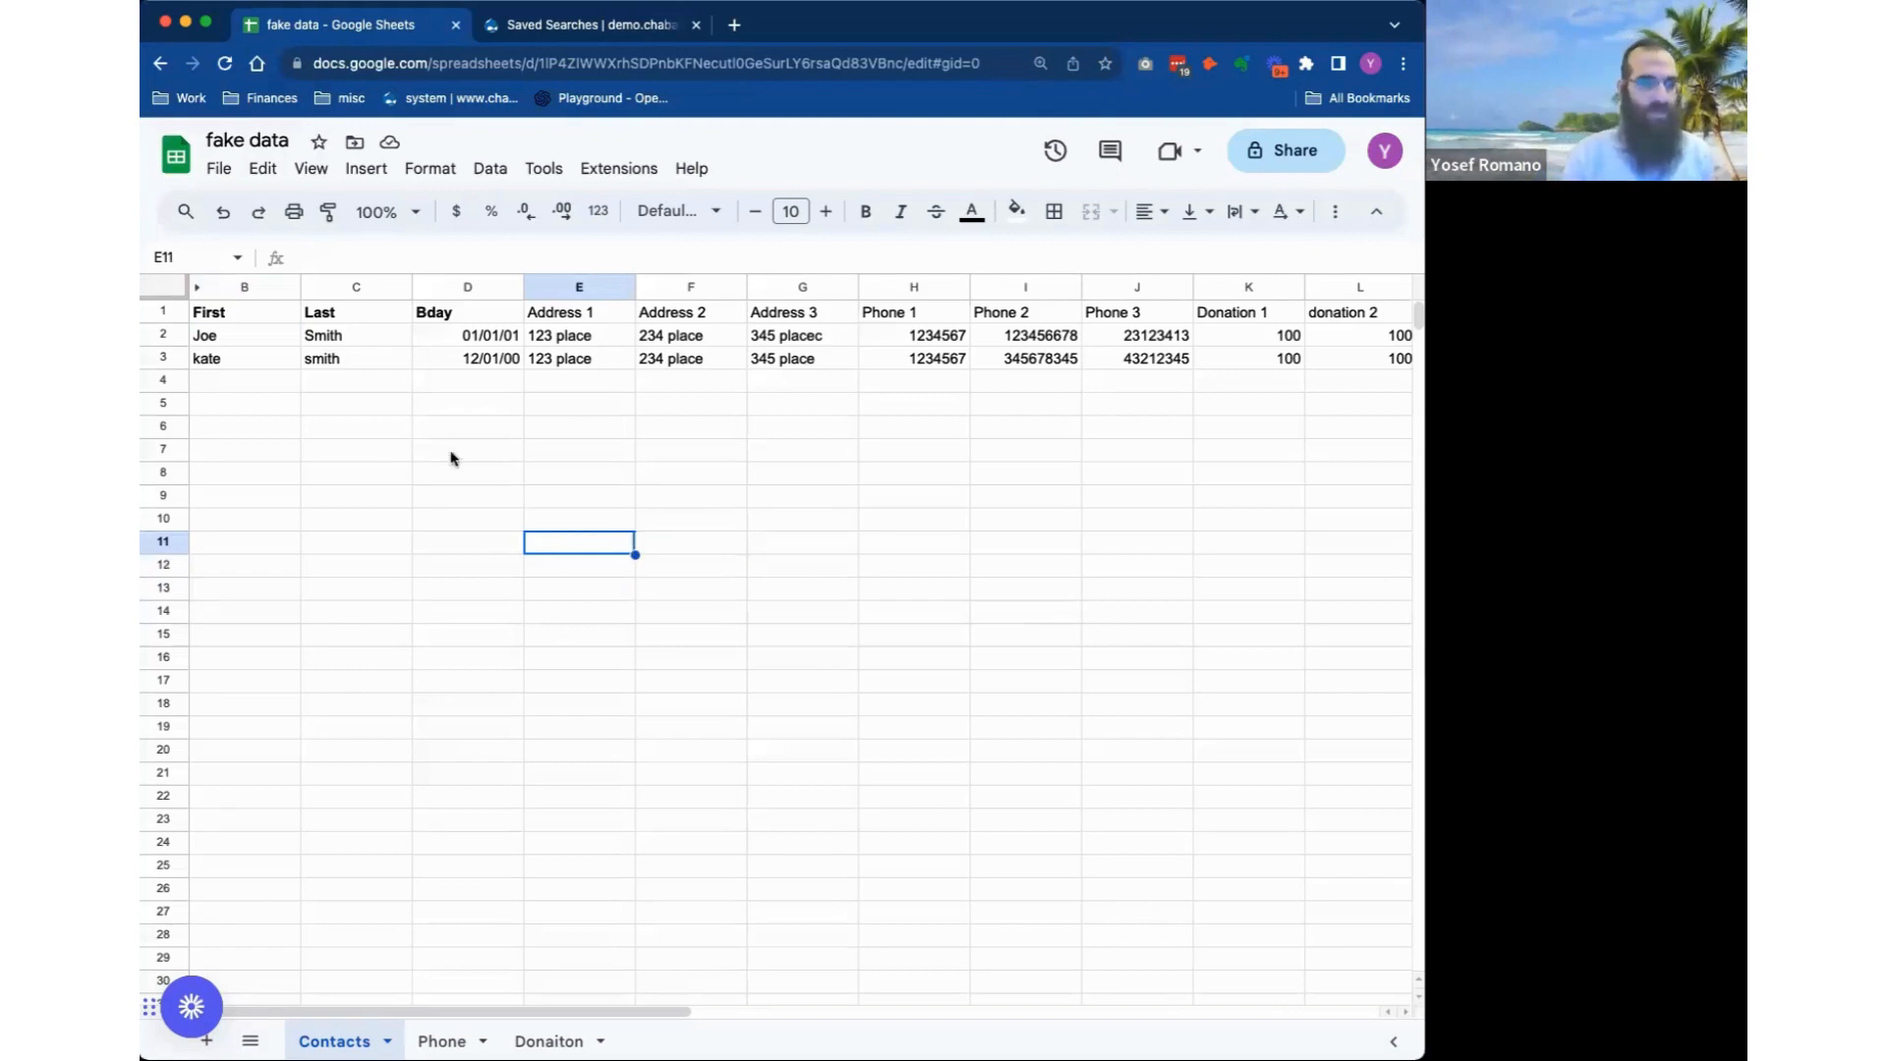
left_click(385, 434)
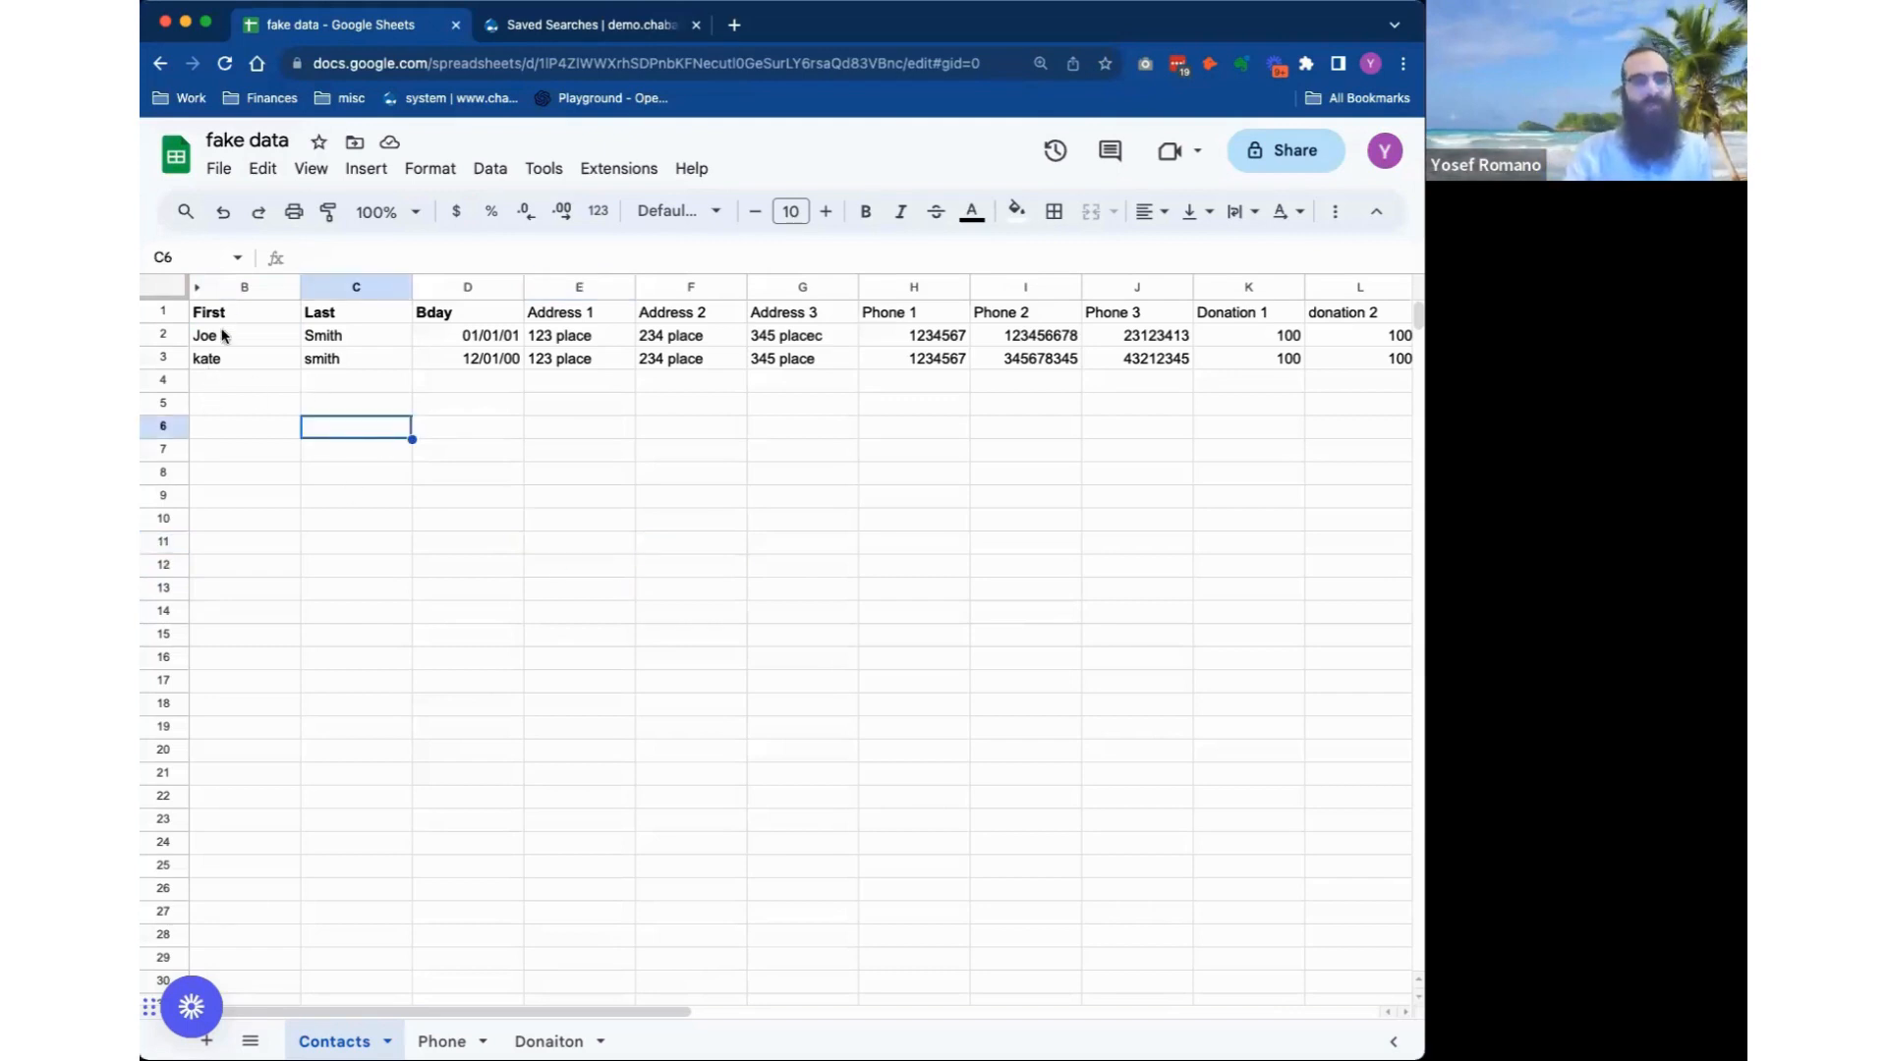
Review the name, address, phone and donation columns on the Contacts sheet.
left_click_drag(224, 317, 352, 316)
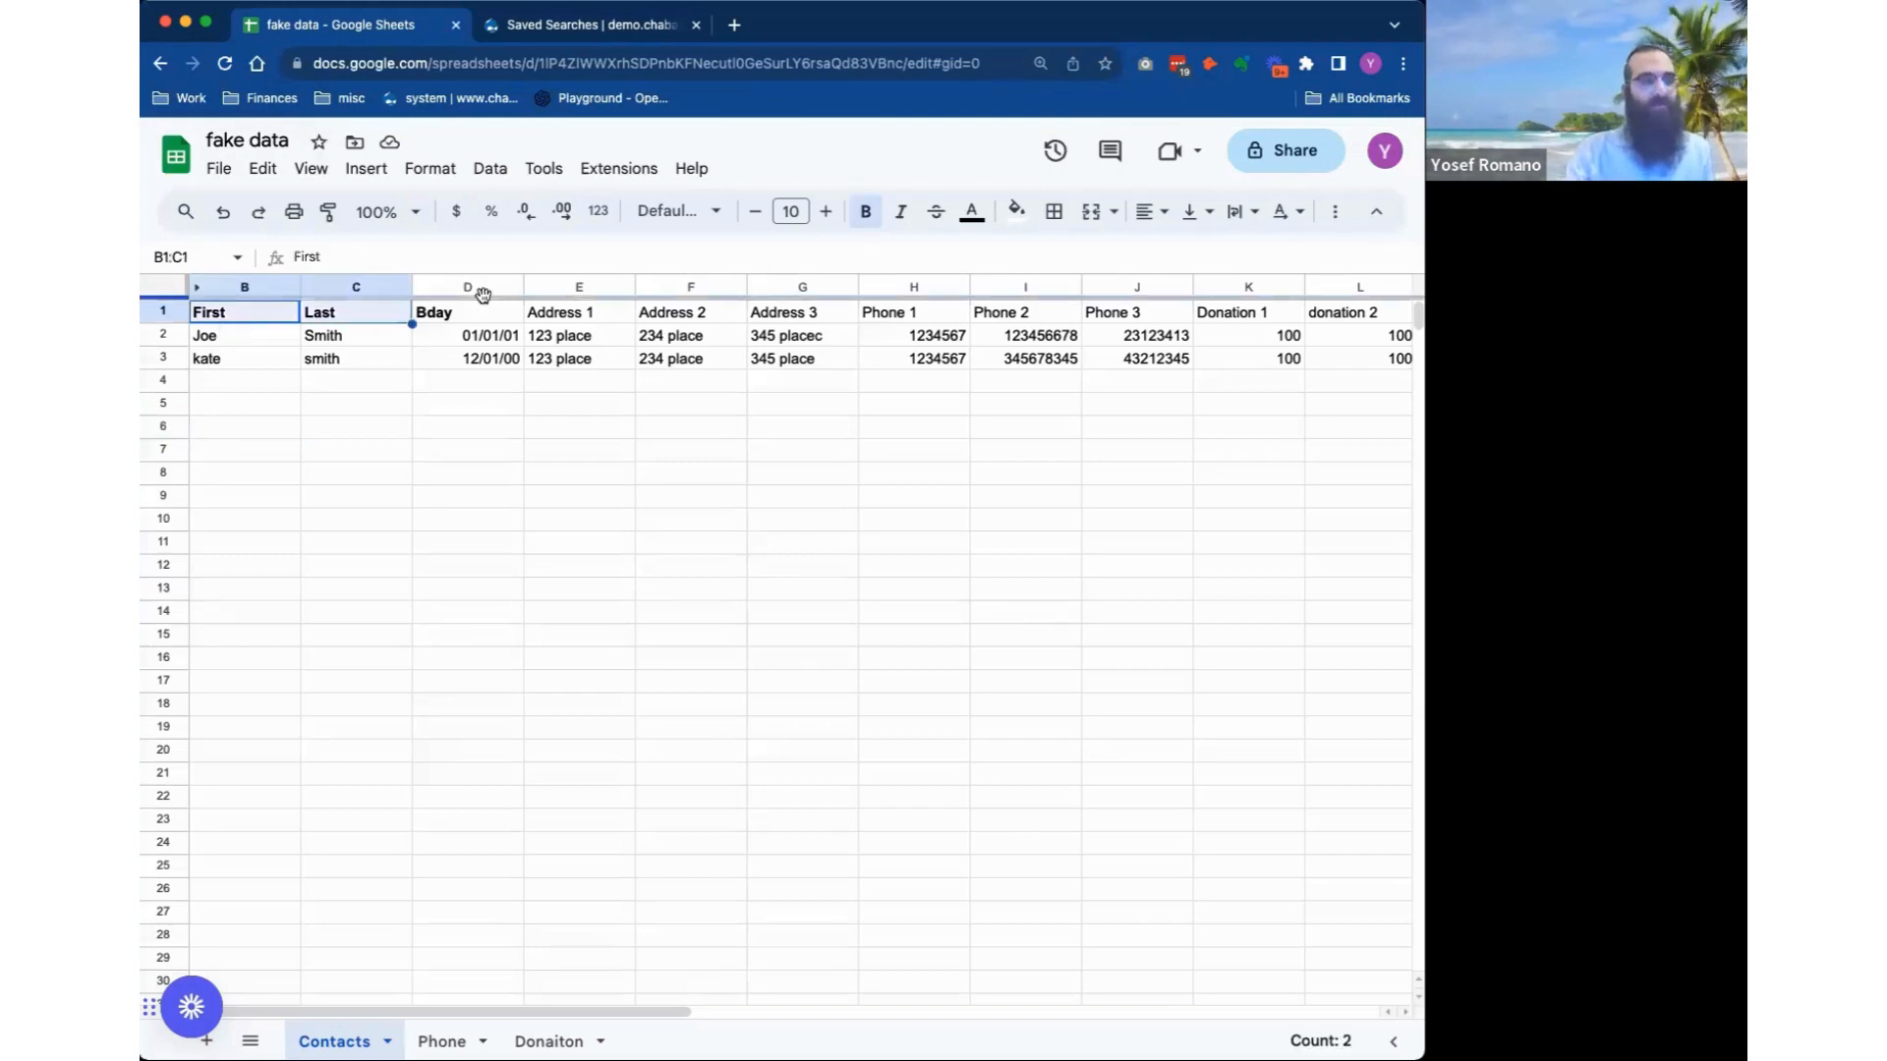
left_click_drag(574, 320, 789, 314)
left_click_drag(963, 313, 1149, 316)
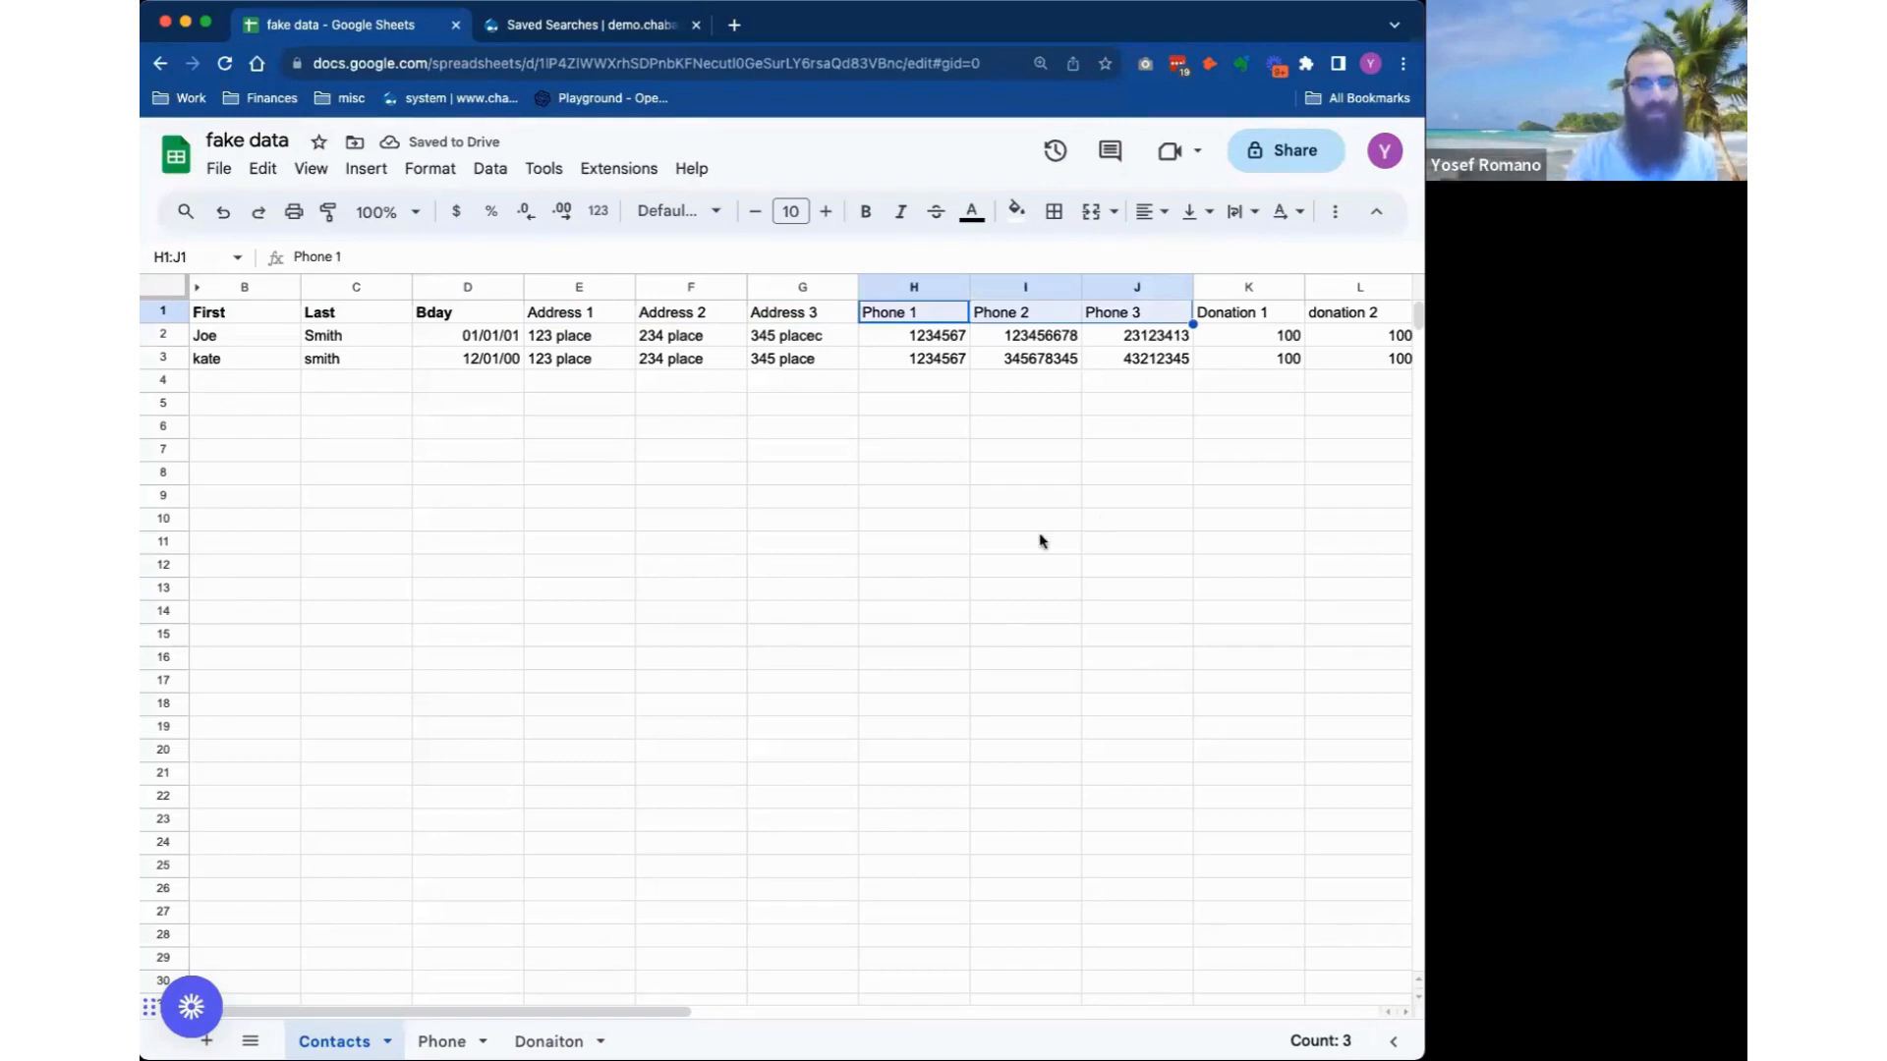
left_click(850, 544)
left_click(1045, 570)
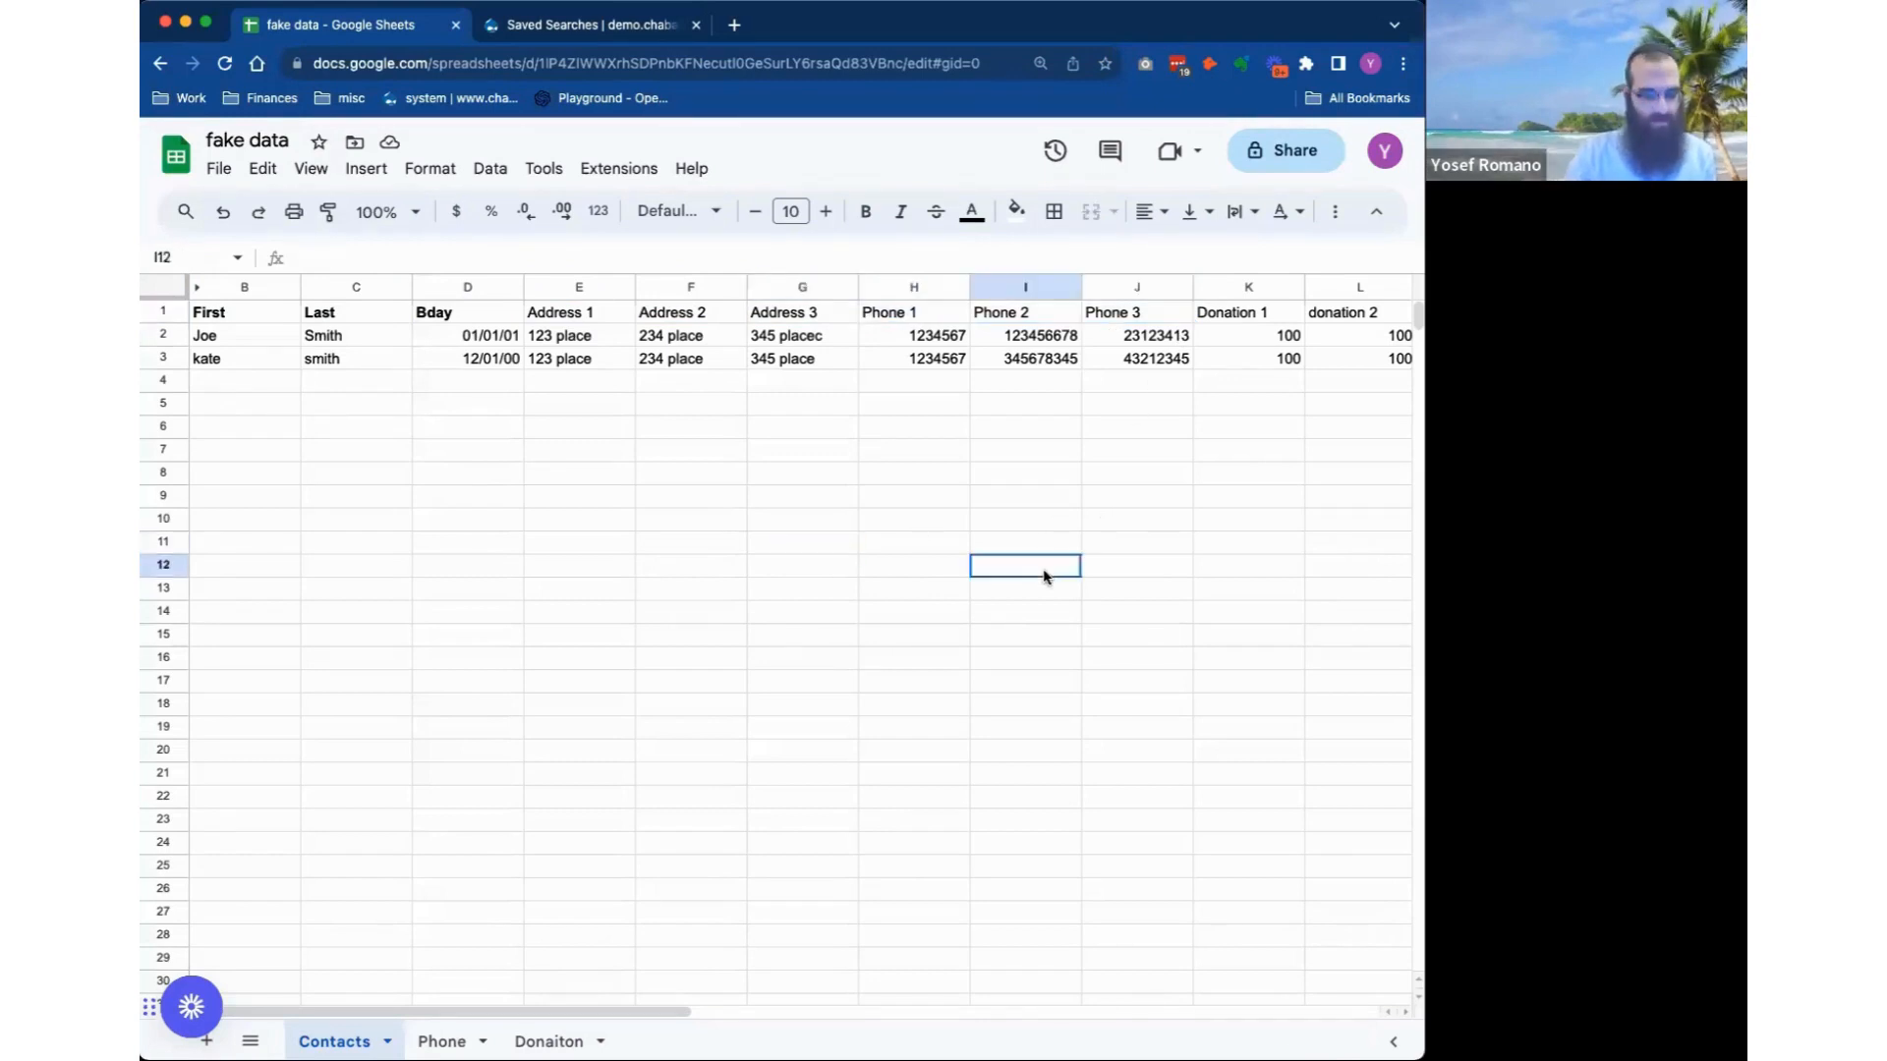
scroll(760, 1012, "right", 3)
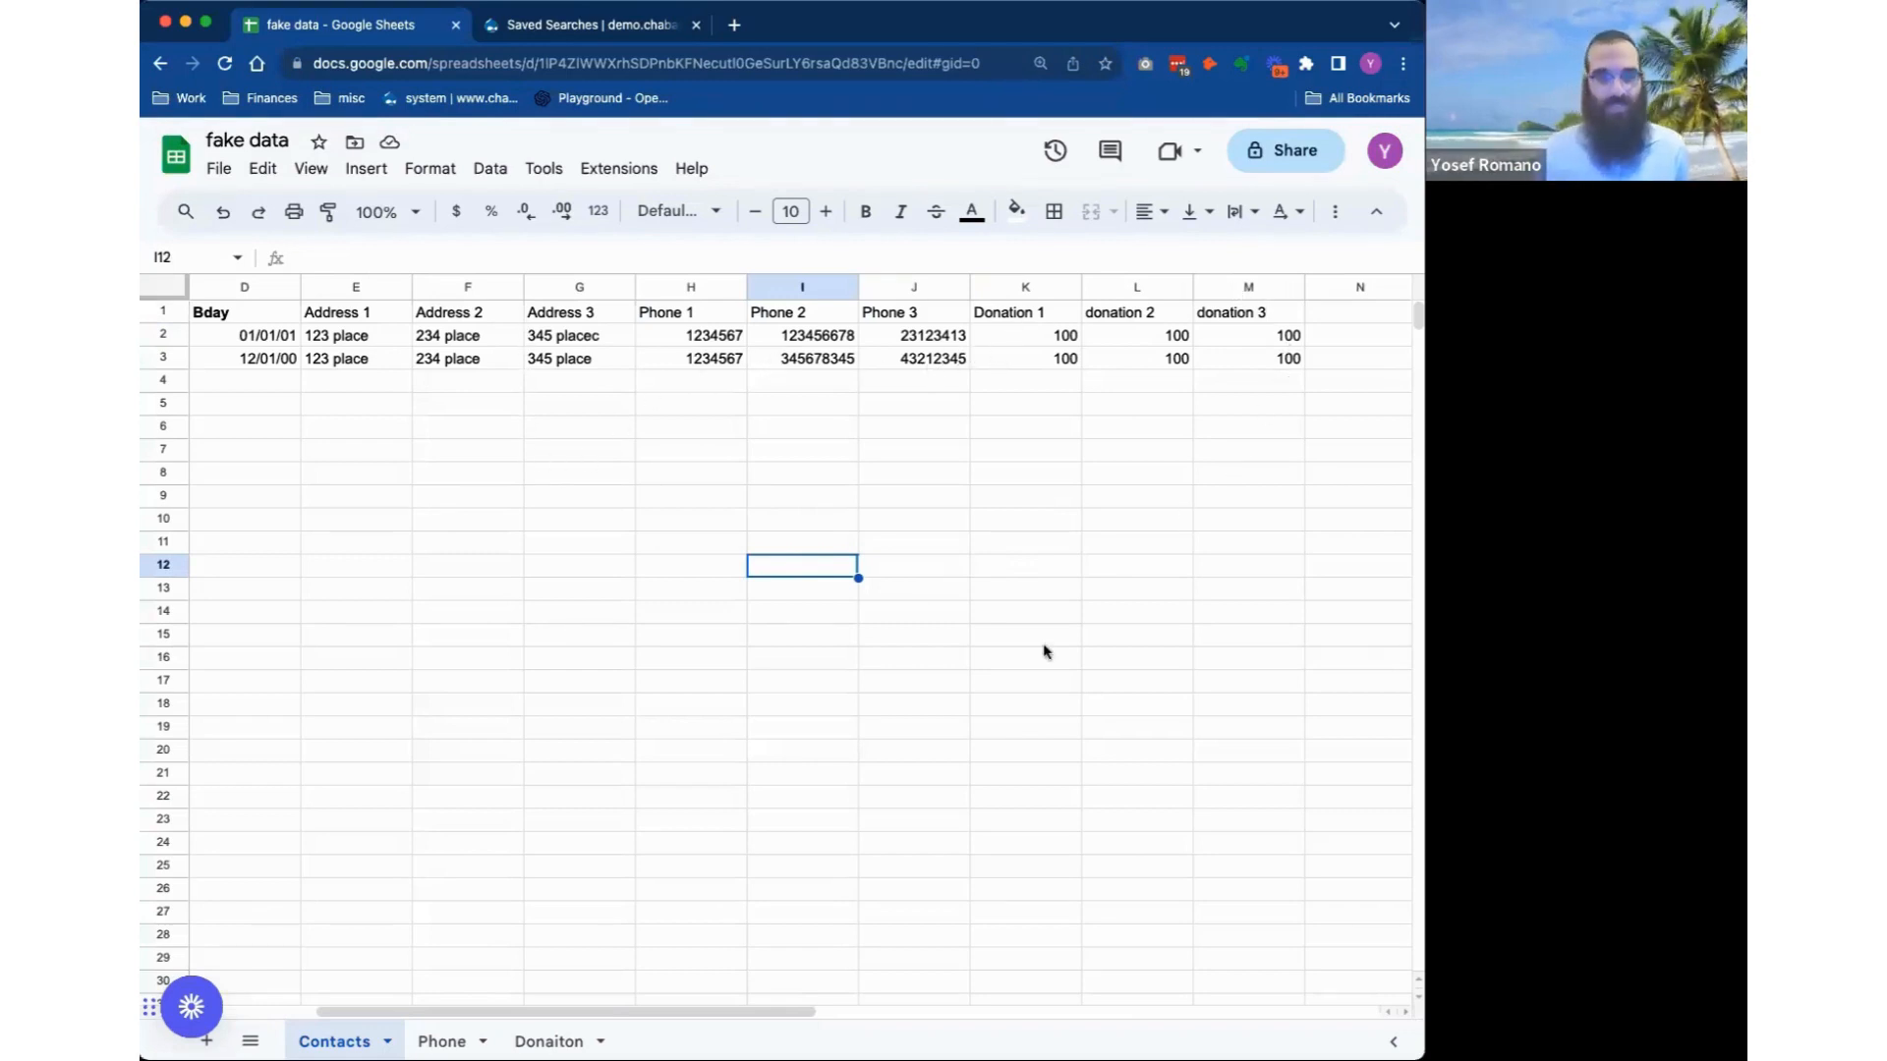
scroll(1087, 711, "right", 2)
scroll(1088, 717, "right", 3)
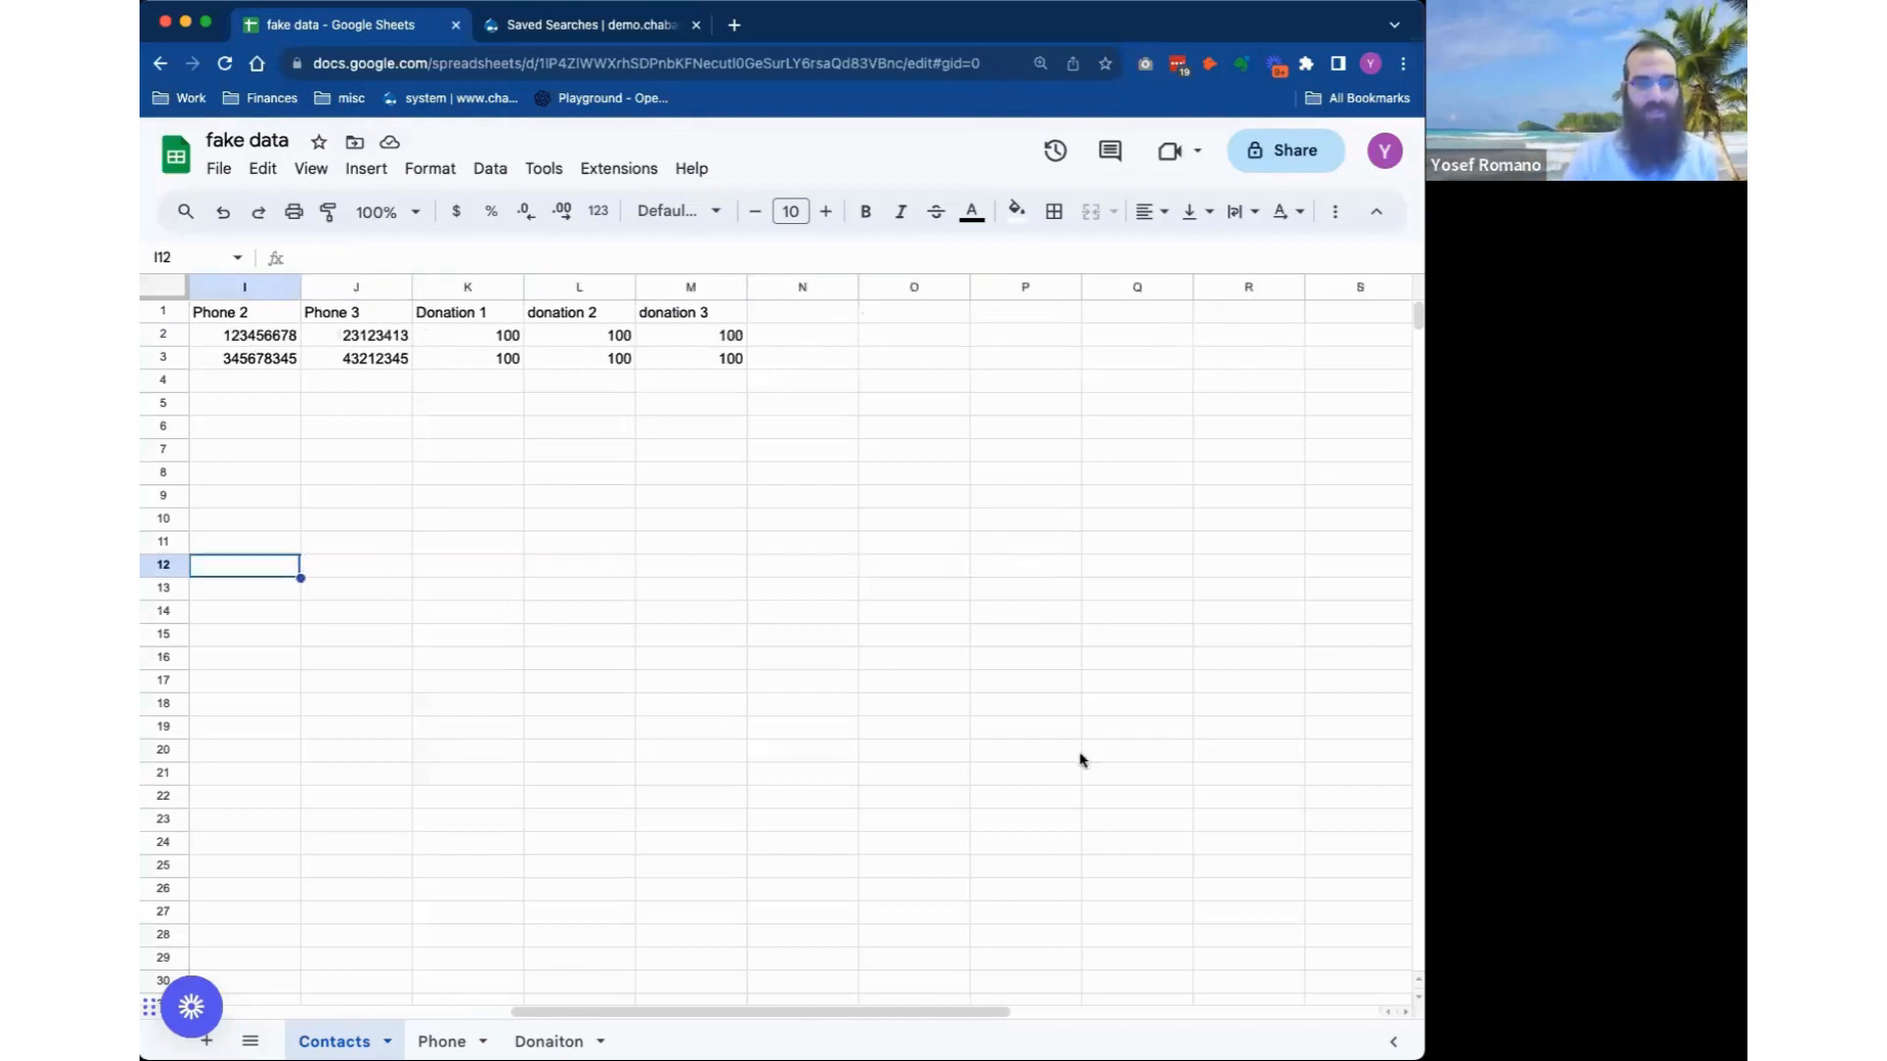
scroll(1078, 761, "left", 7)
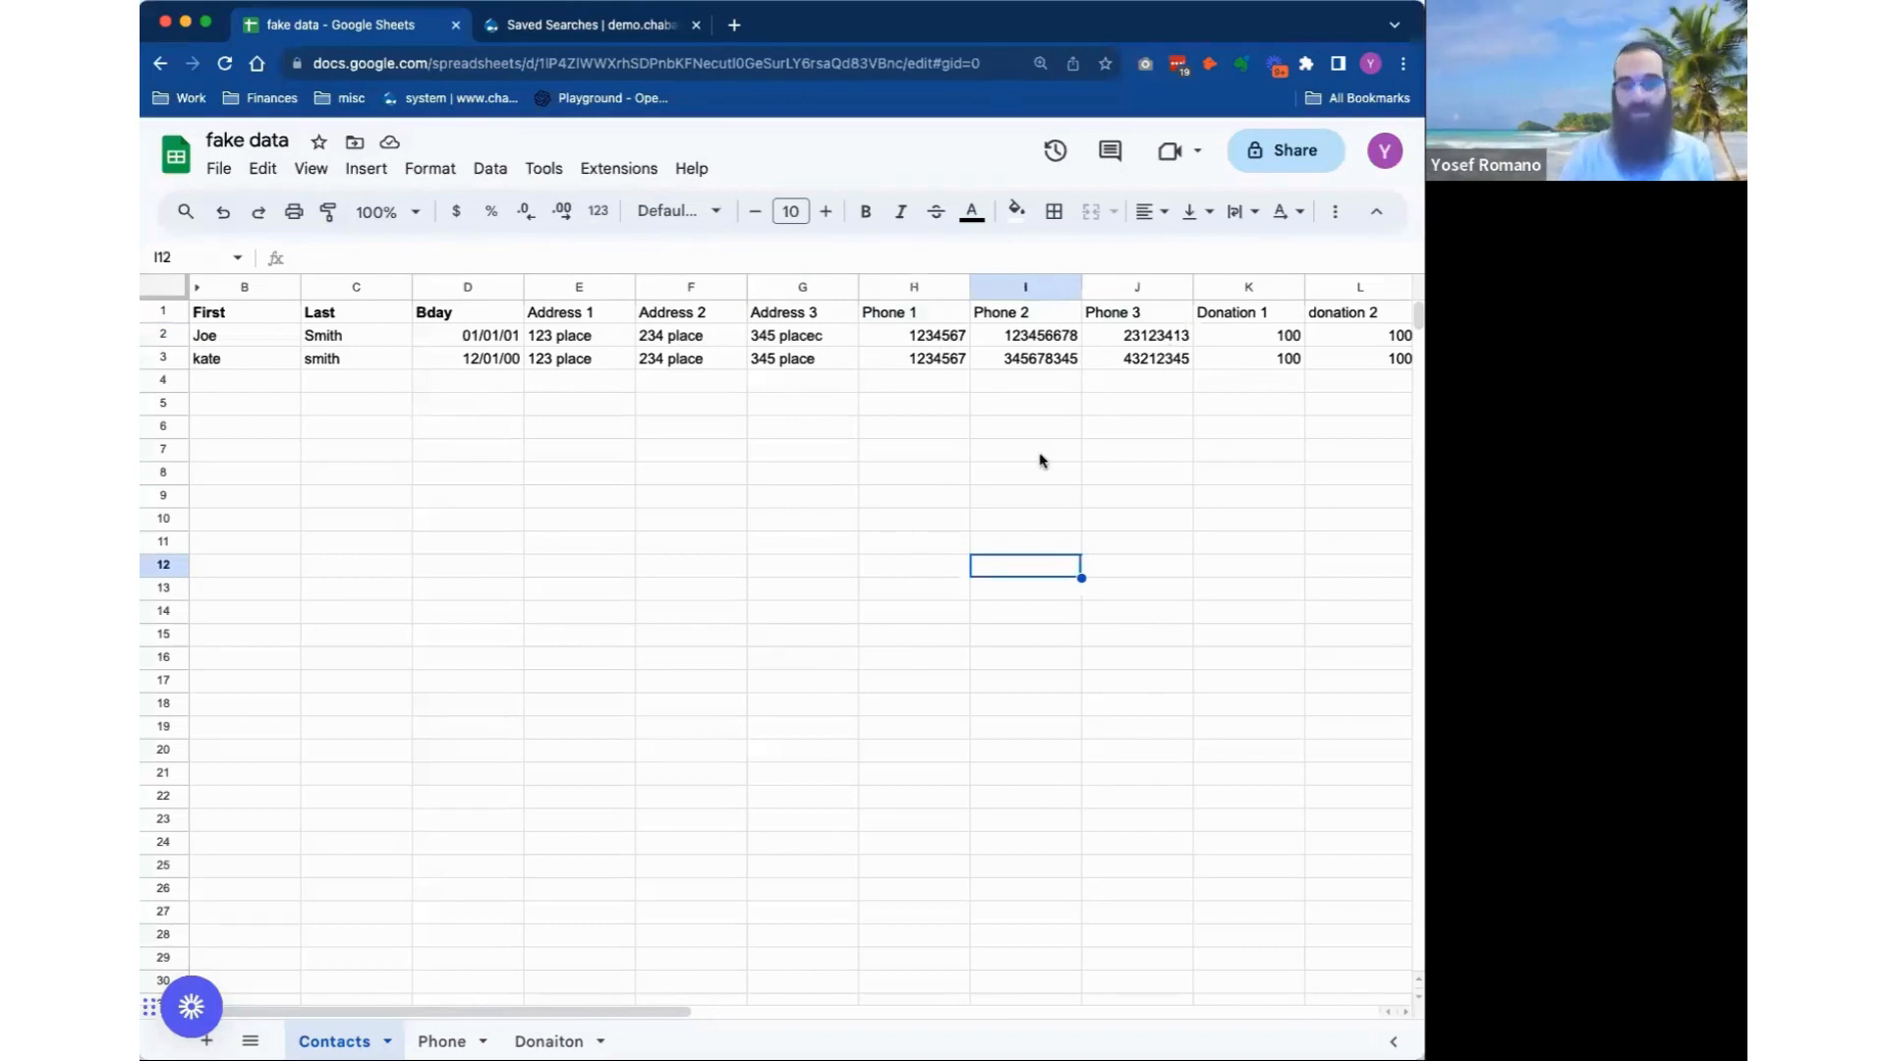
scroll(1043, 457, "right", 2)
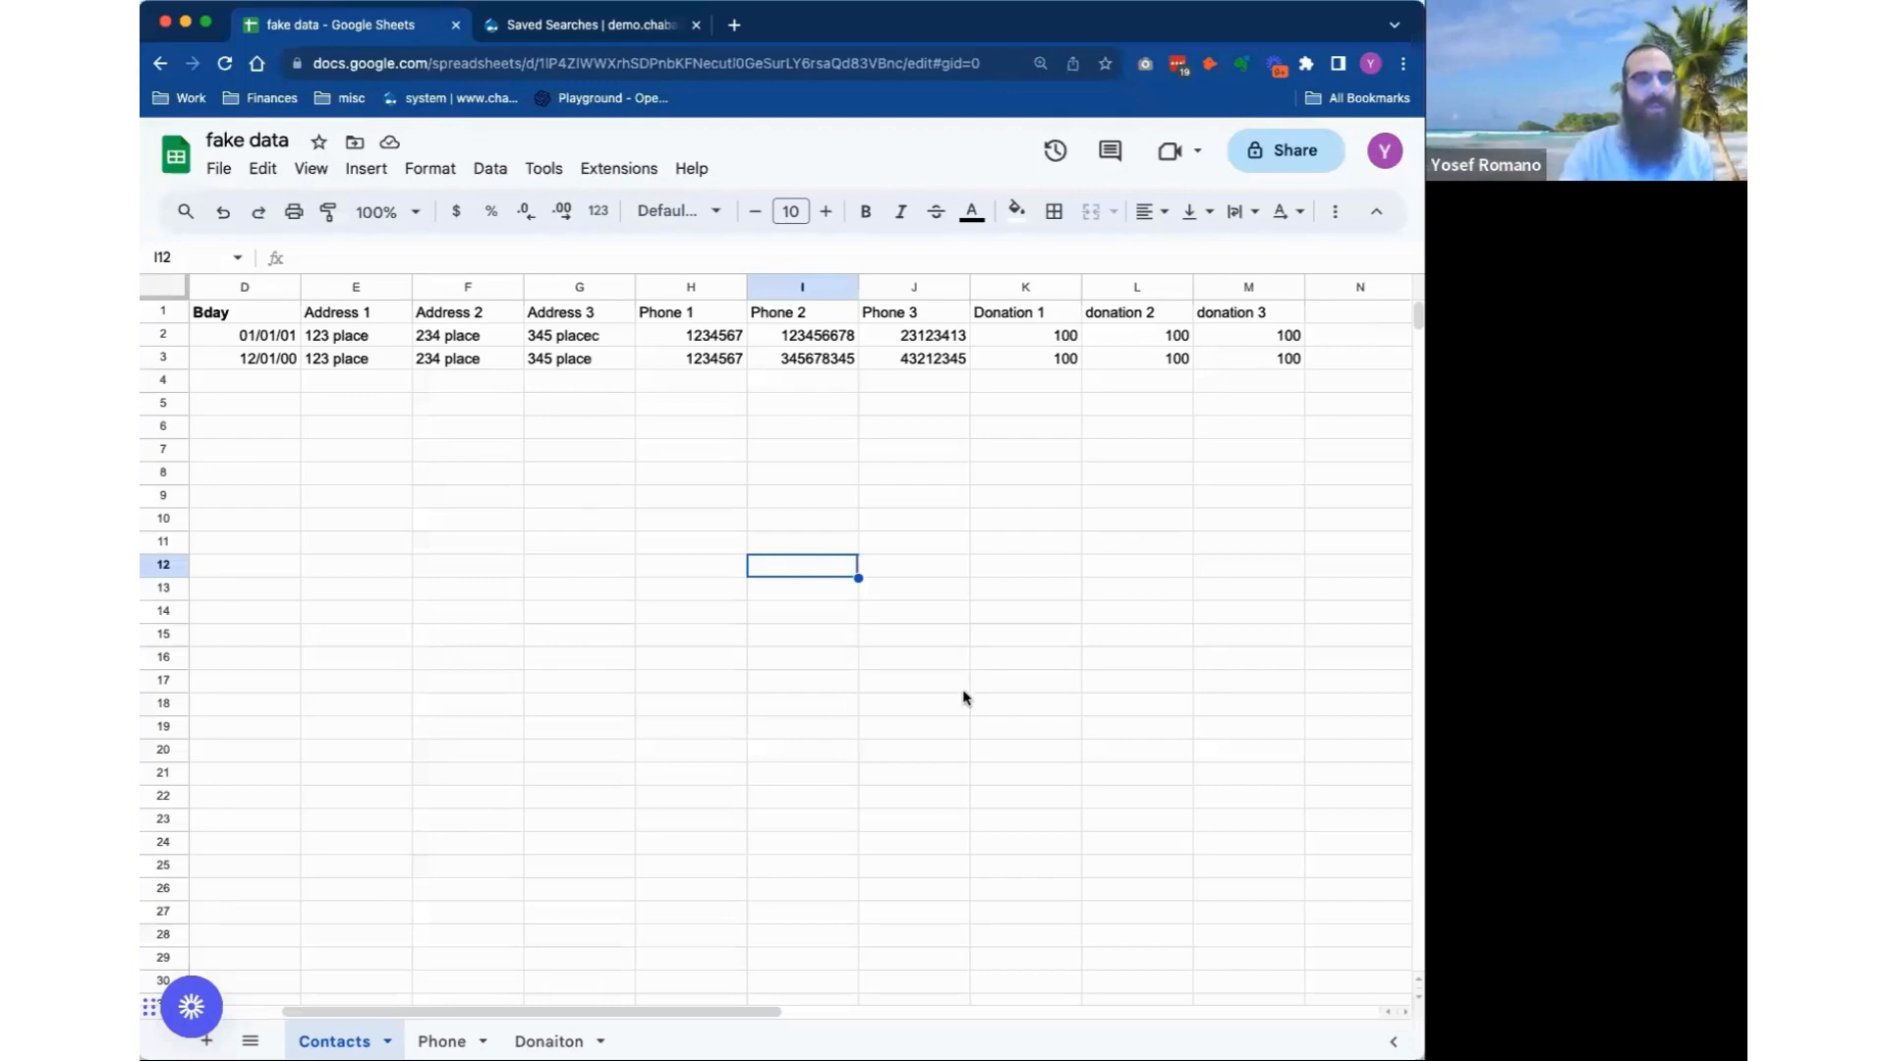
scroll(969, 698, "left", 4)
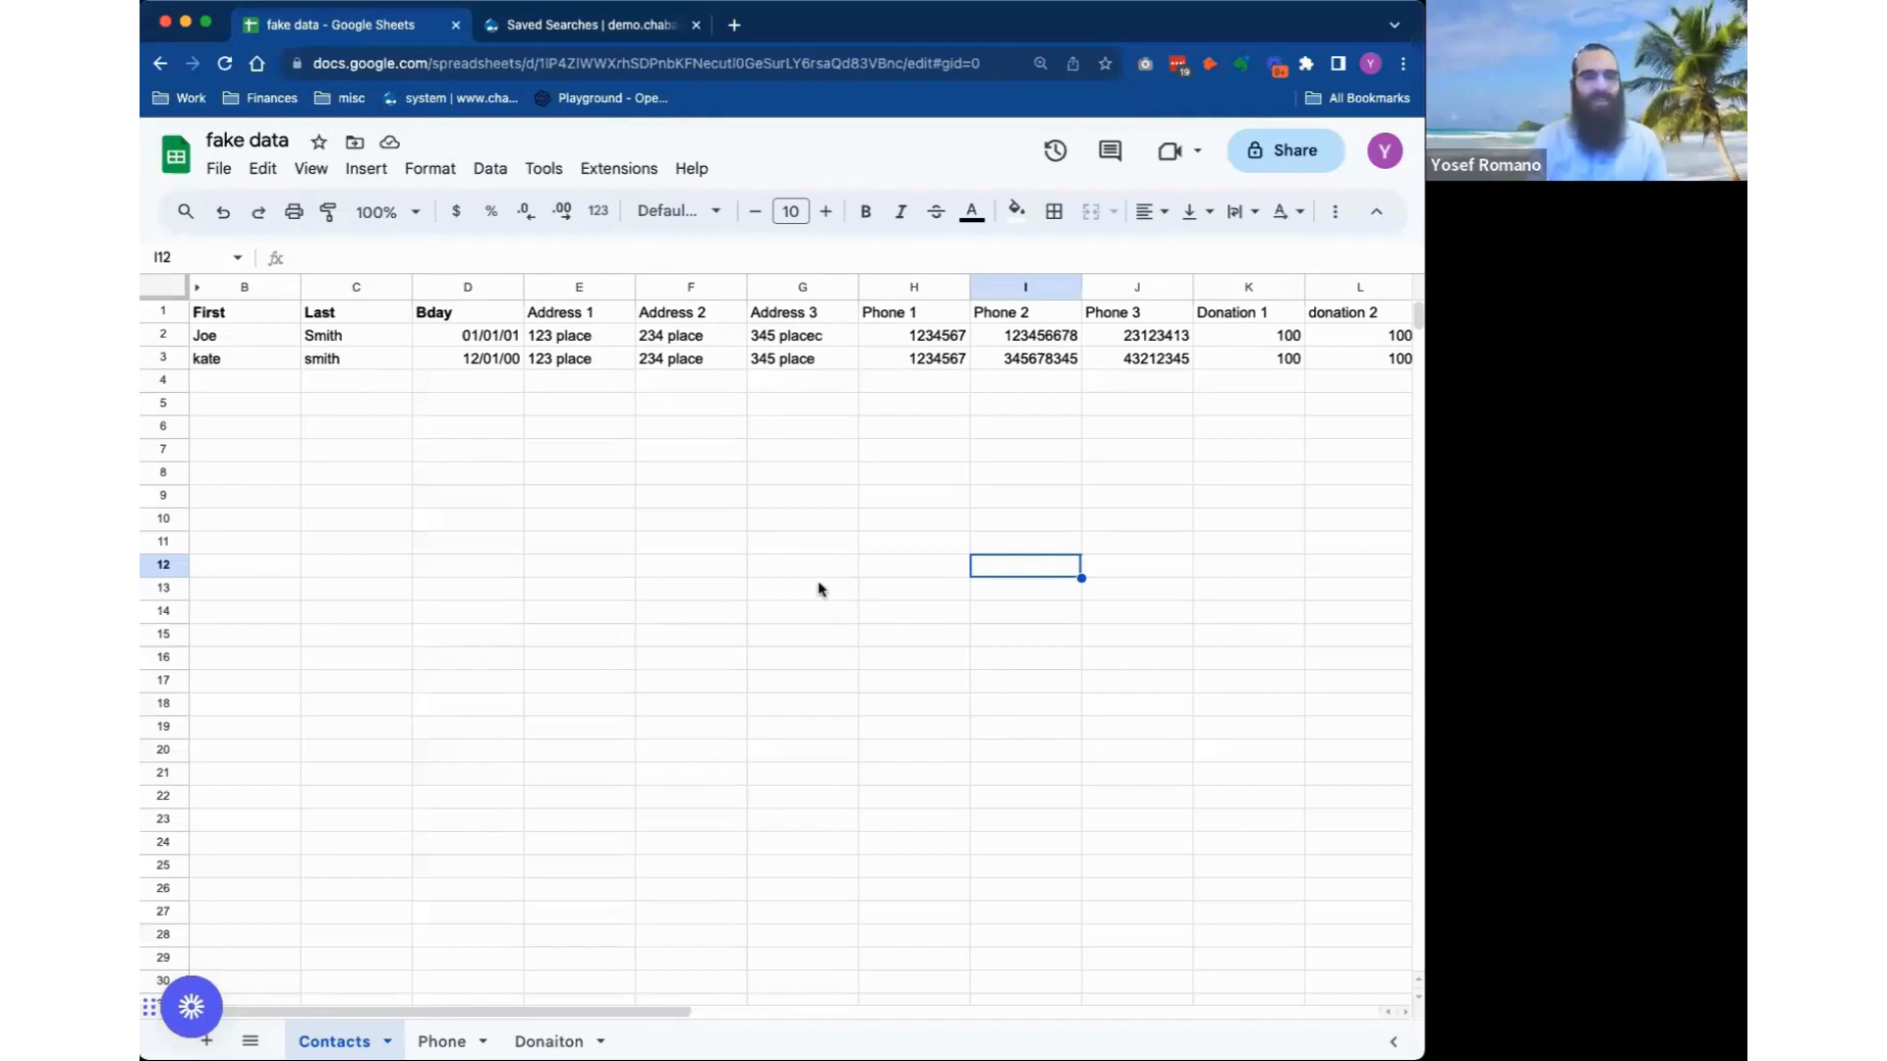
Hide columns E through M, from Address 1 to donation 3, on the Contacts sheet.
left_click(569, 287)
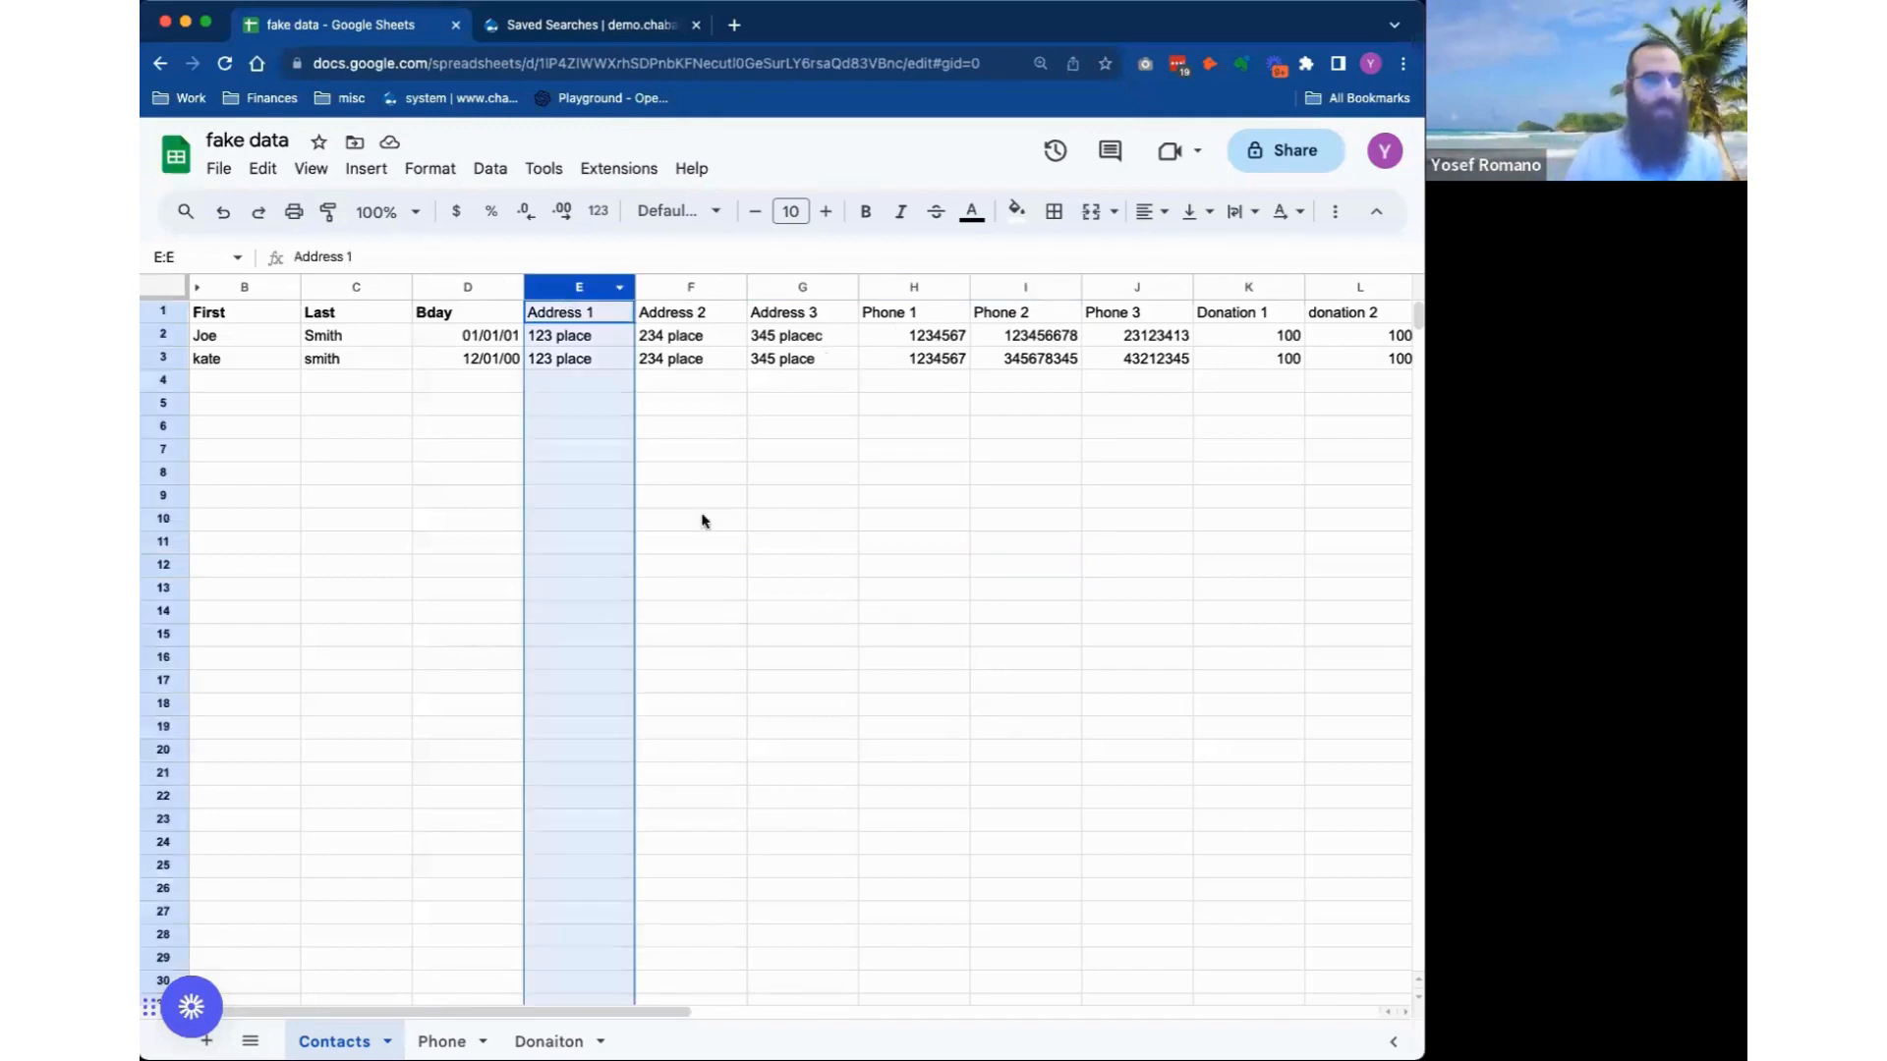
scroll(764, 729, "right", 5)
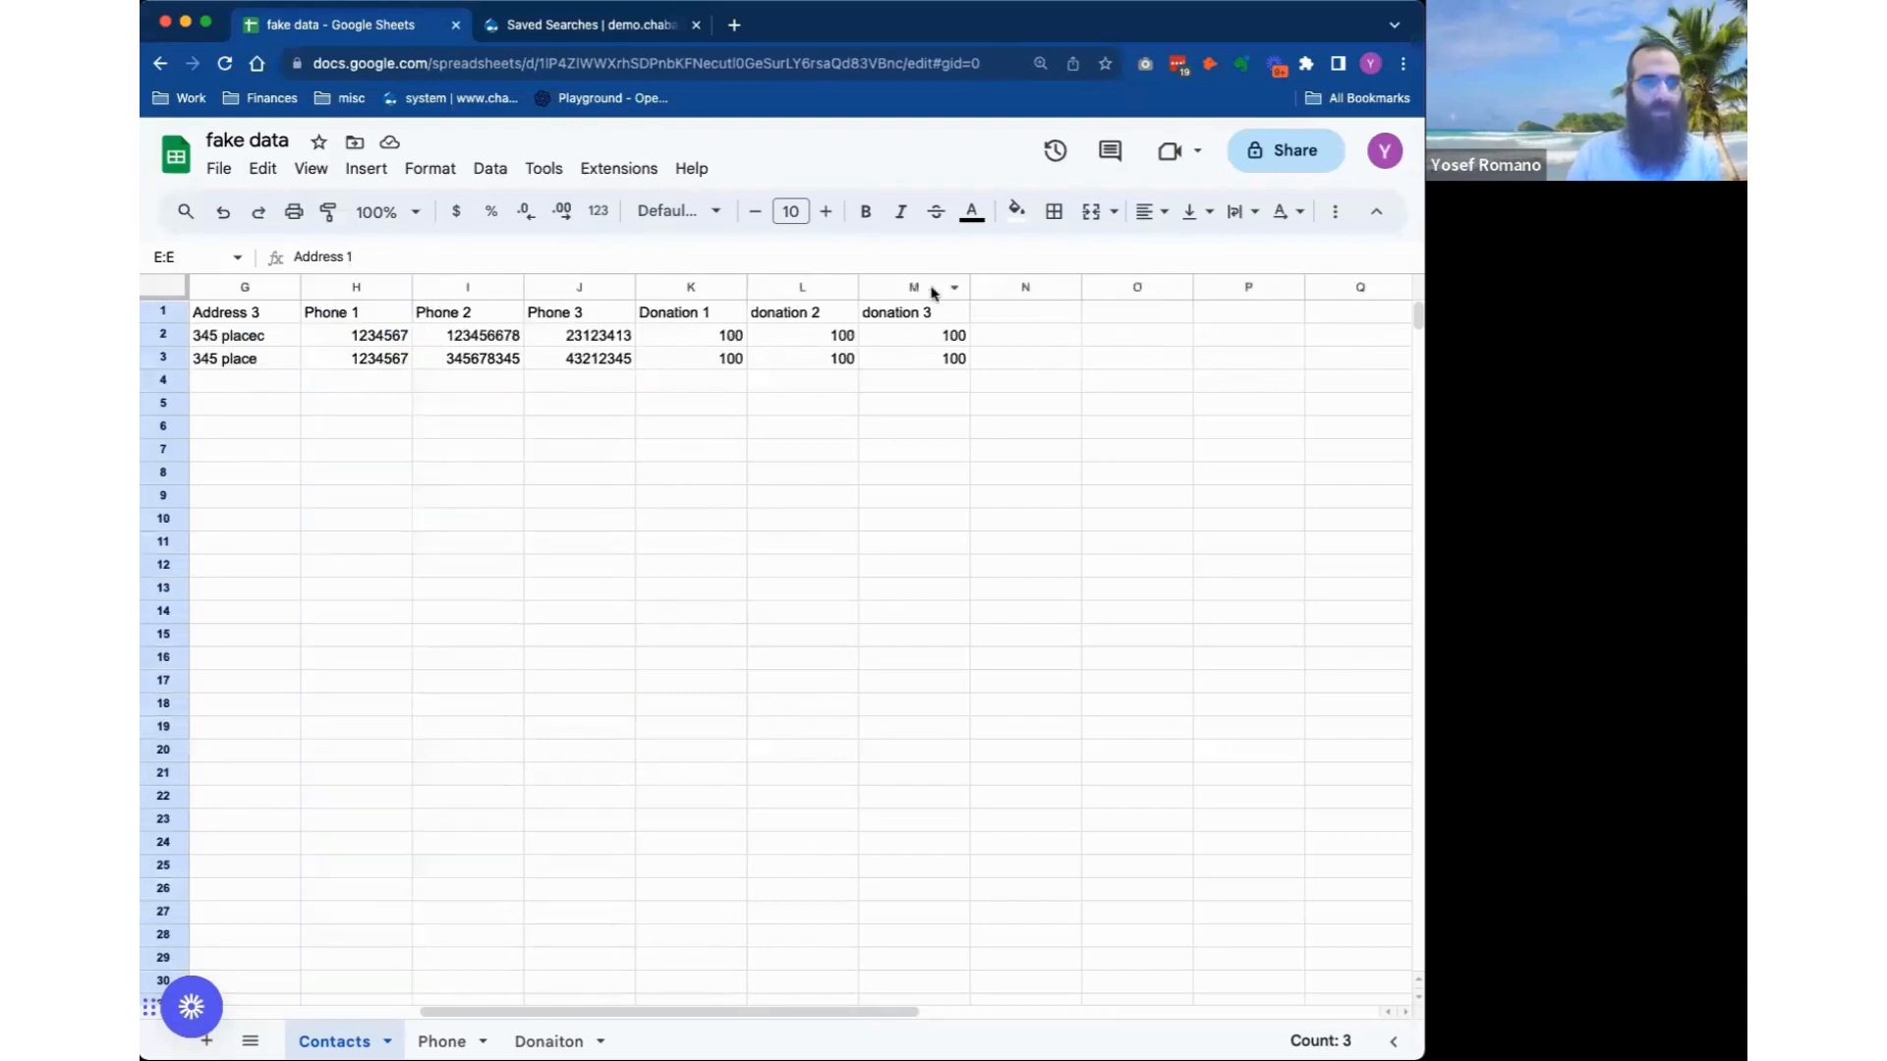
left_click(929, 291, "shift")
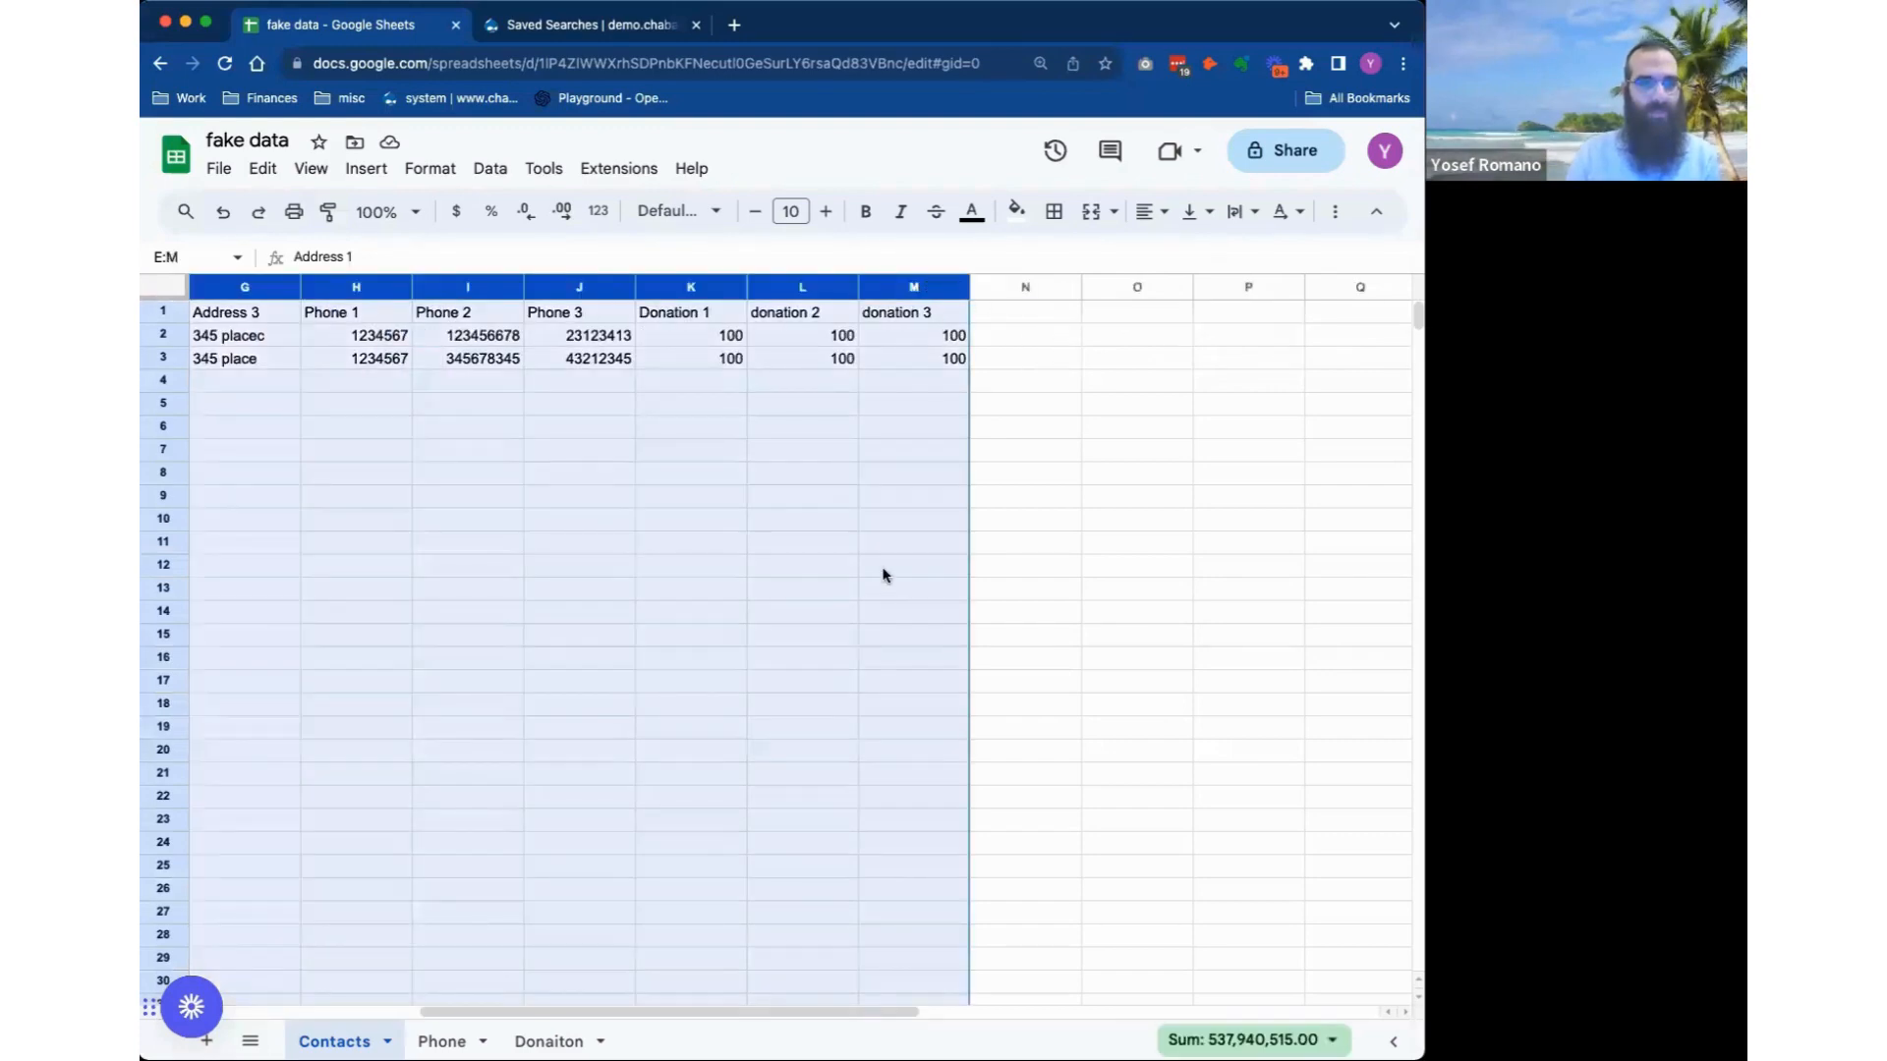
scroll(884, 573, "left", 5)
right_click(920, 366)
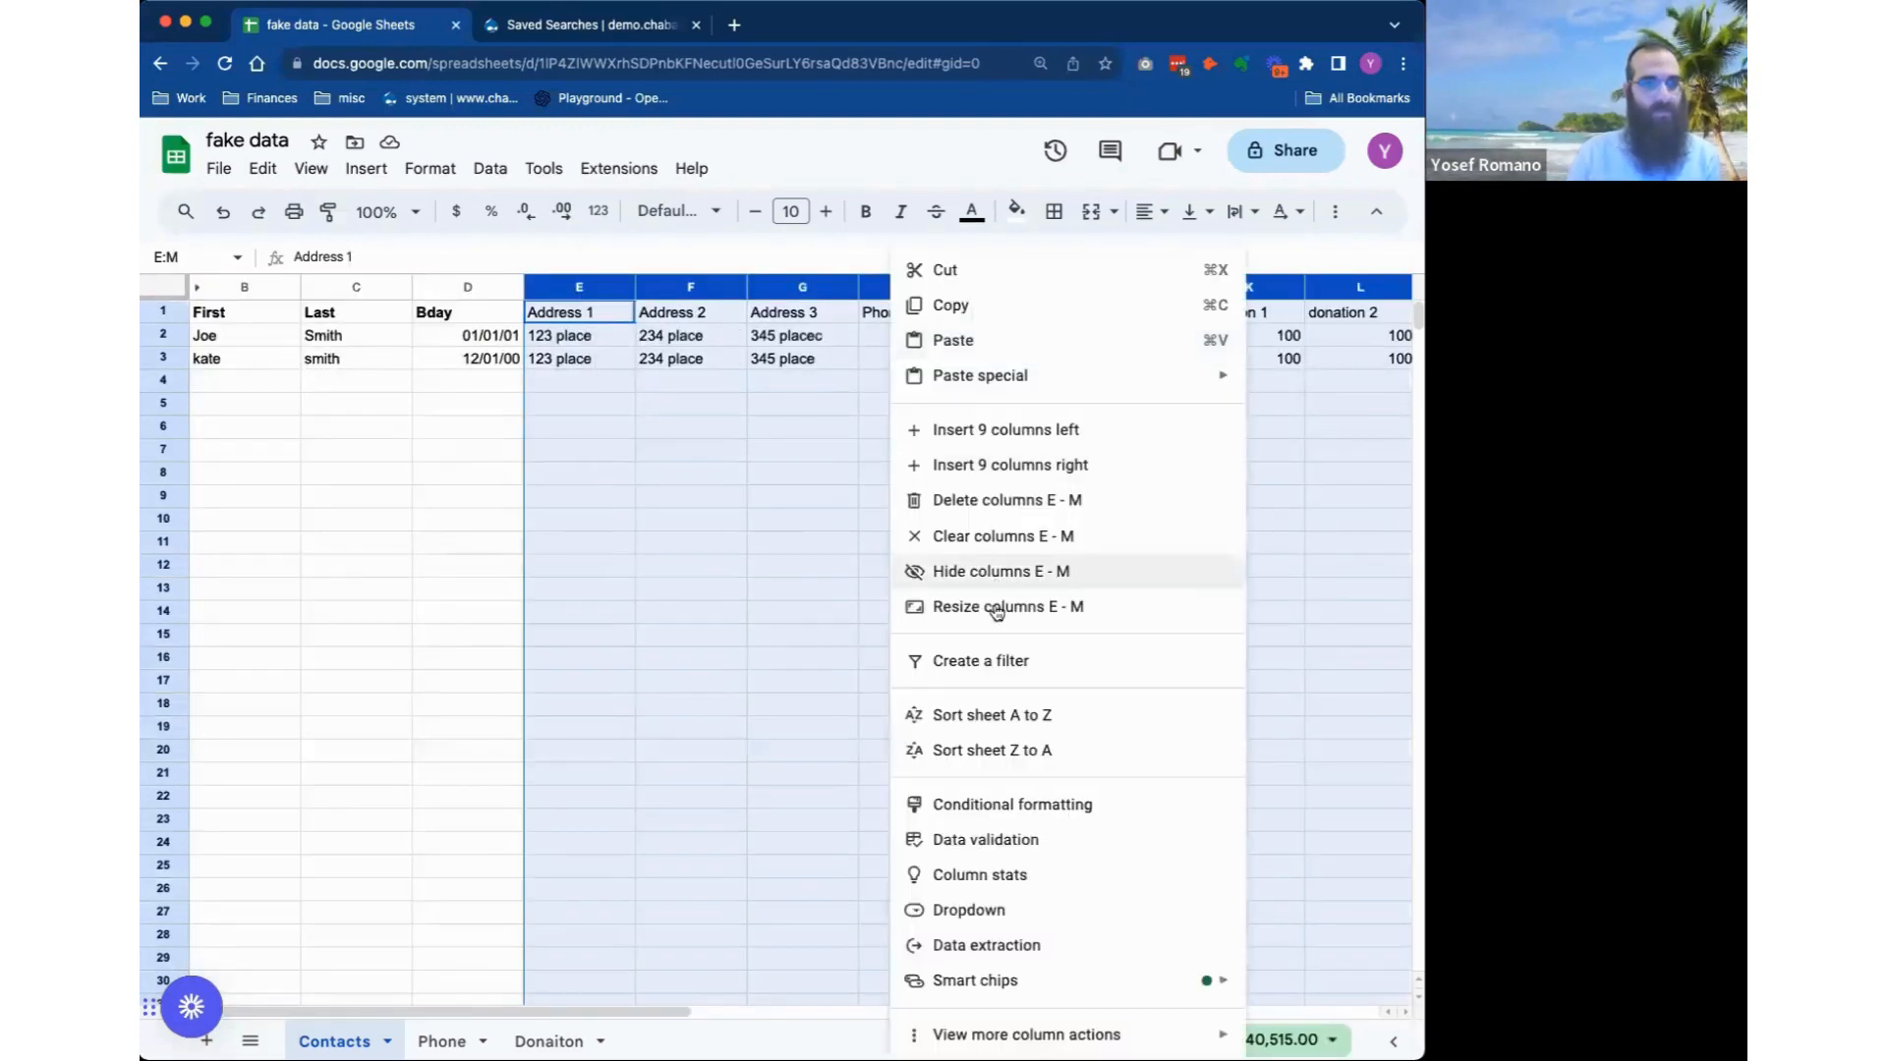
left_click(910, 573)
left_click(846, 543)
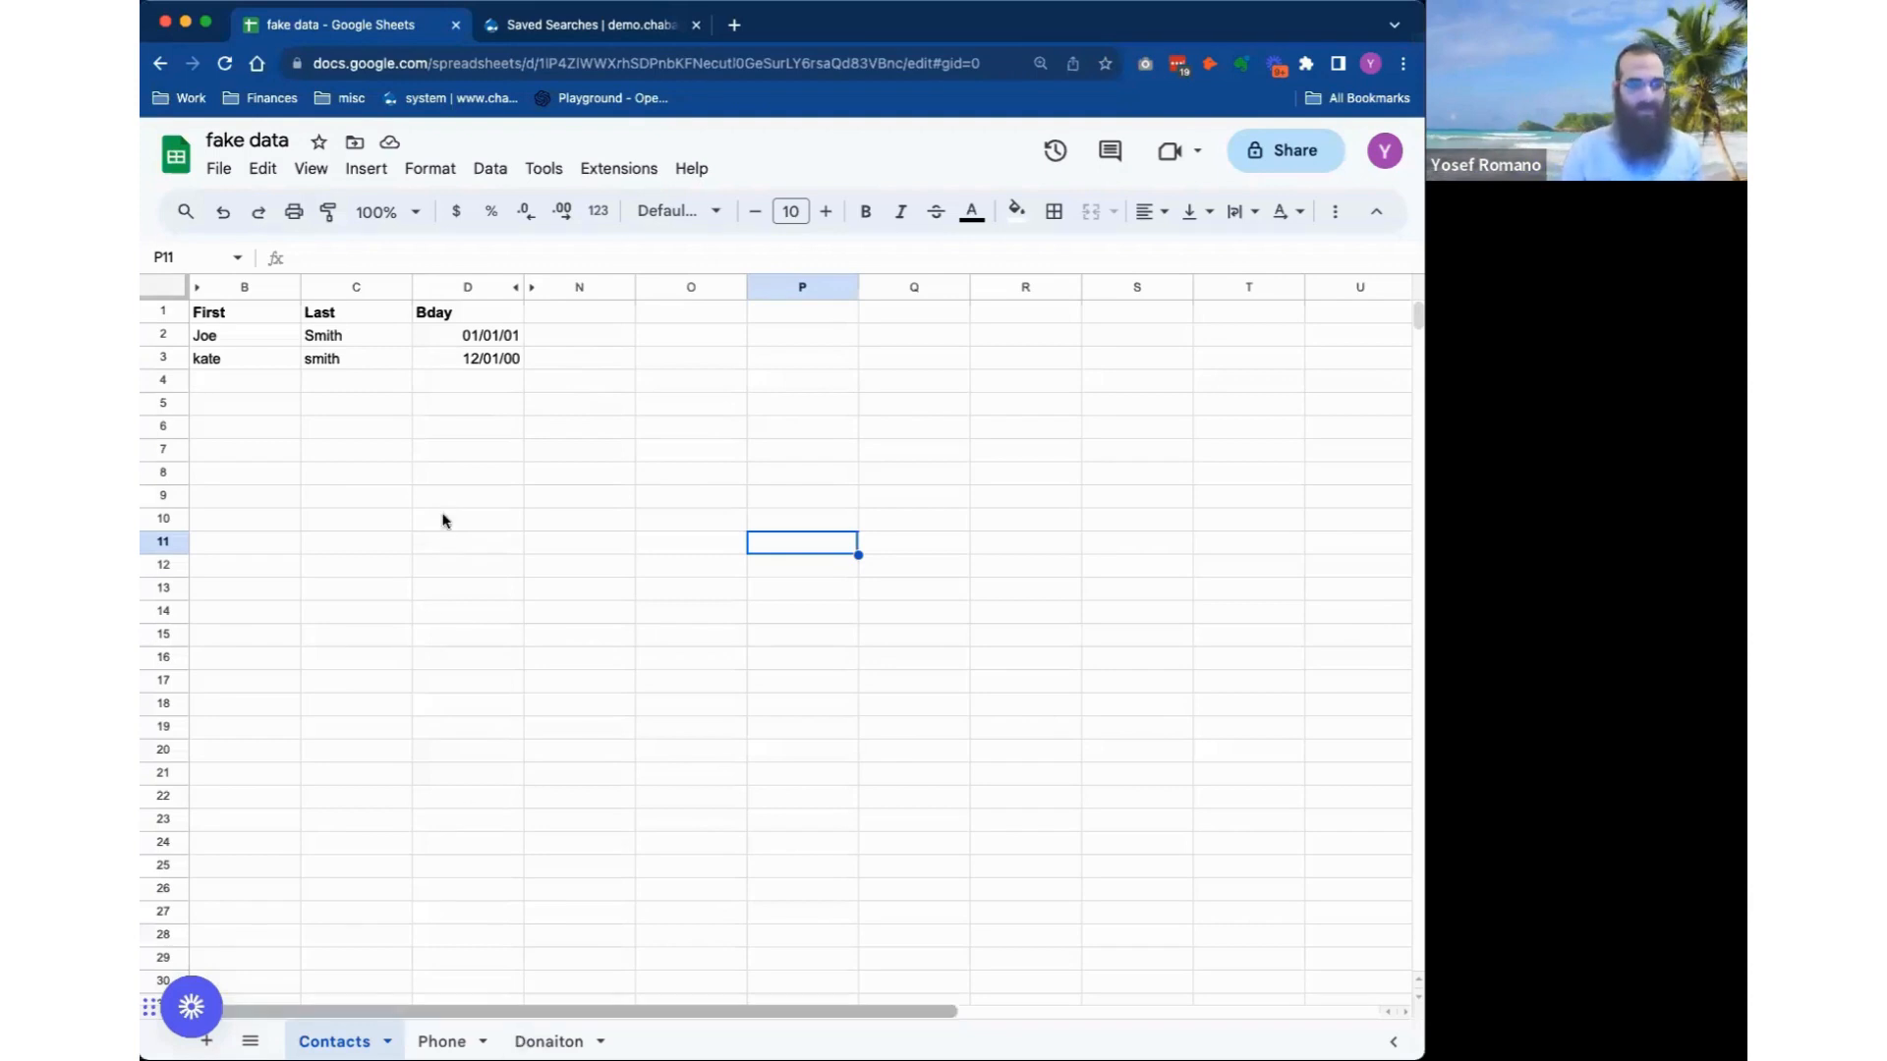
Examine the phone and phone type columns on the Phone sheet.
left_click(447, 1042)
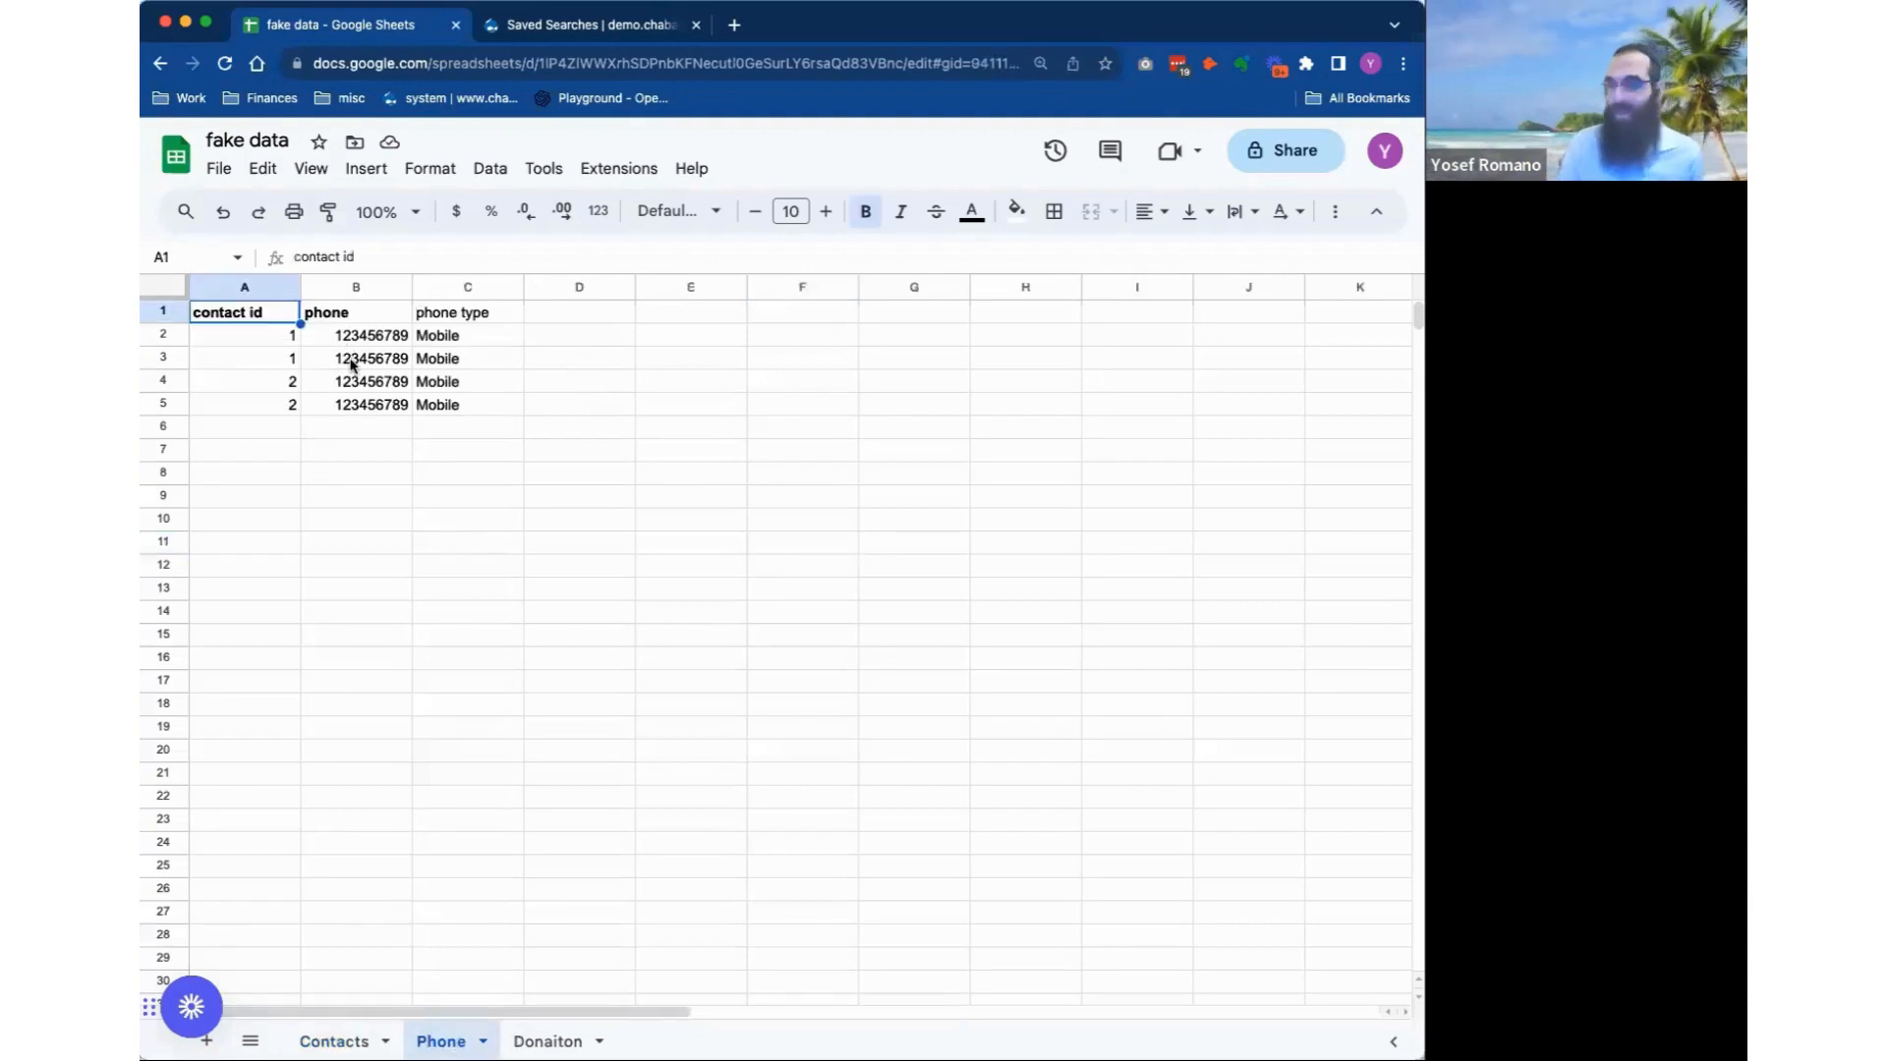
left_click(367, 1043)
left_click(442, 1040)
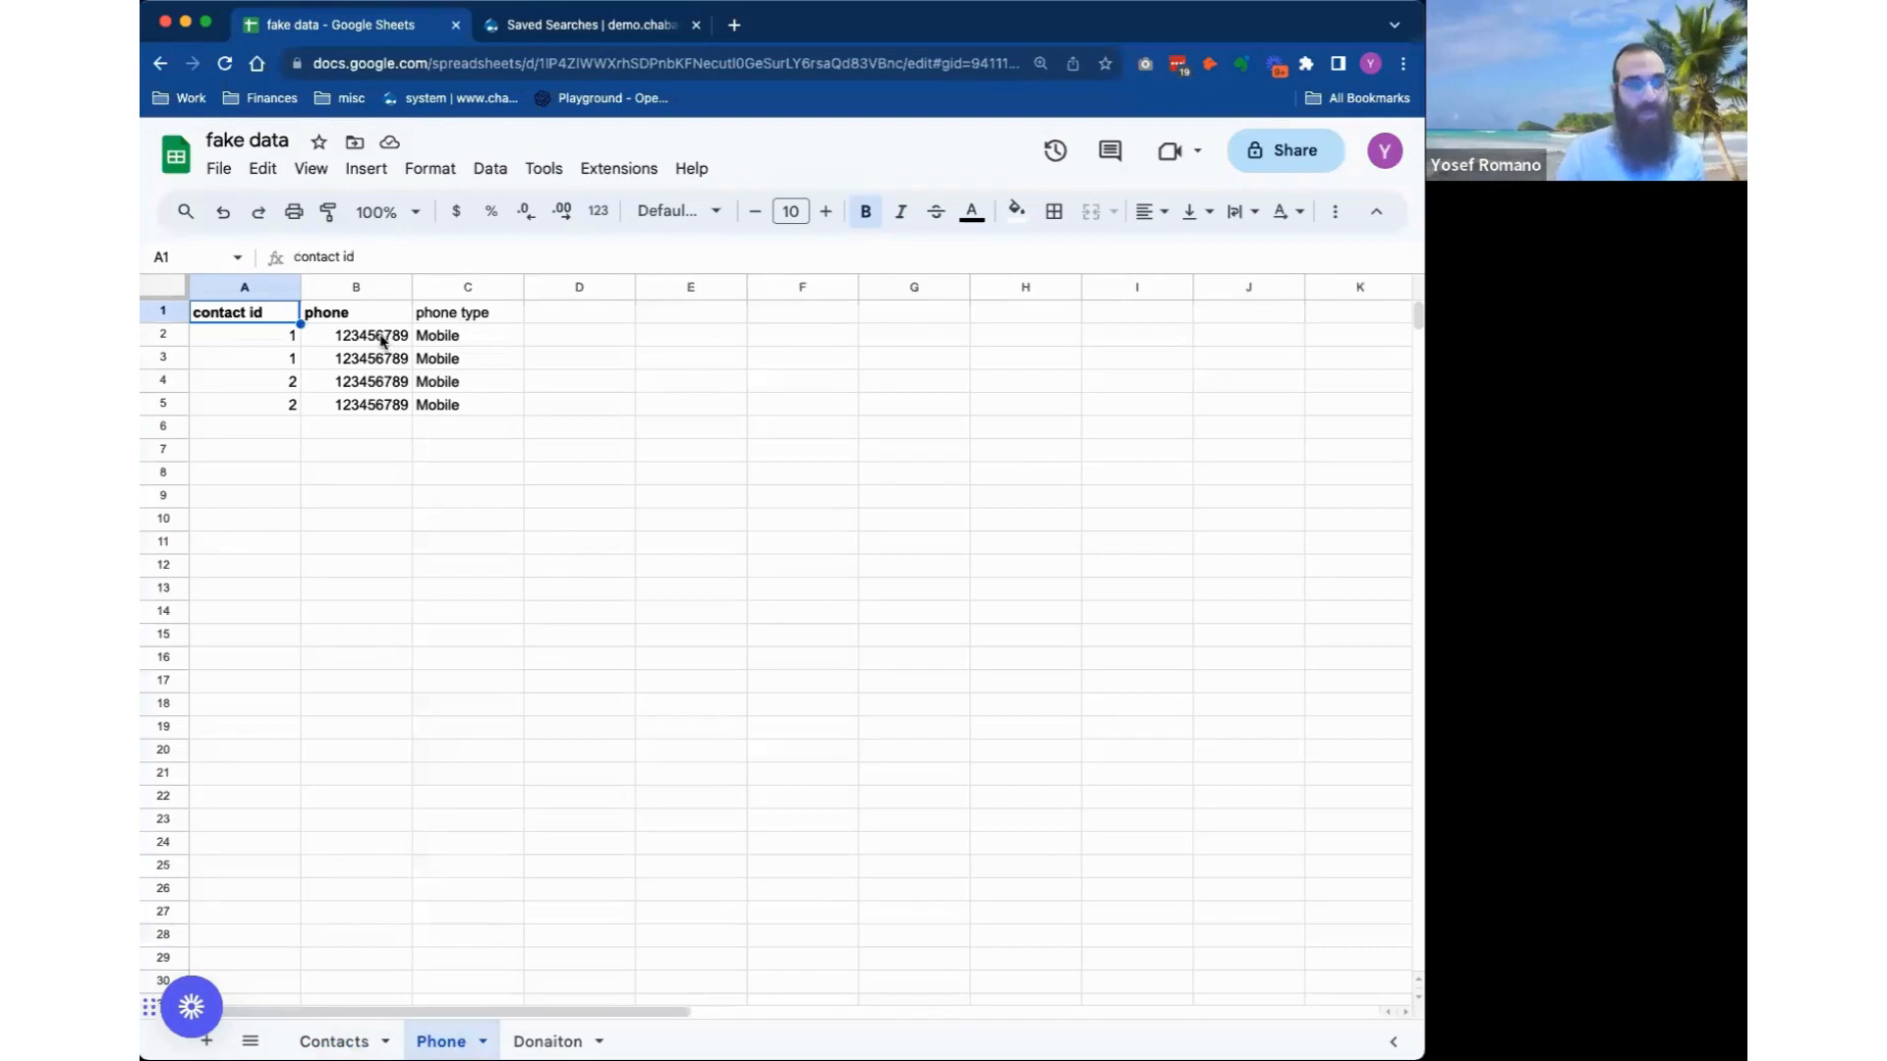
left_click_drag(381, 340, 322, 939)
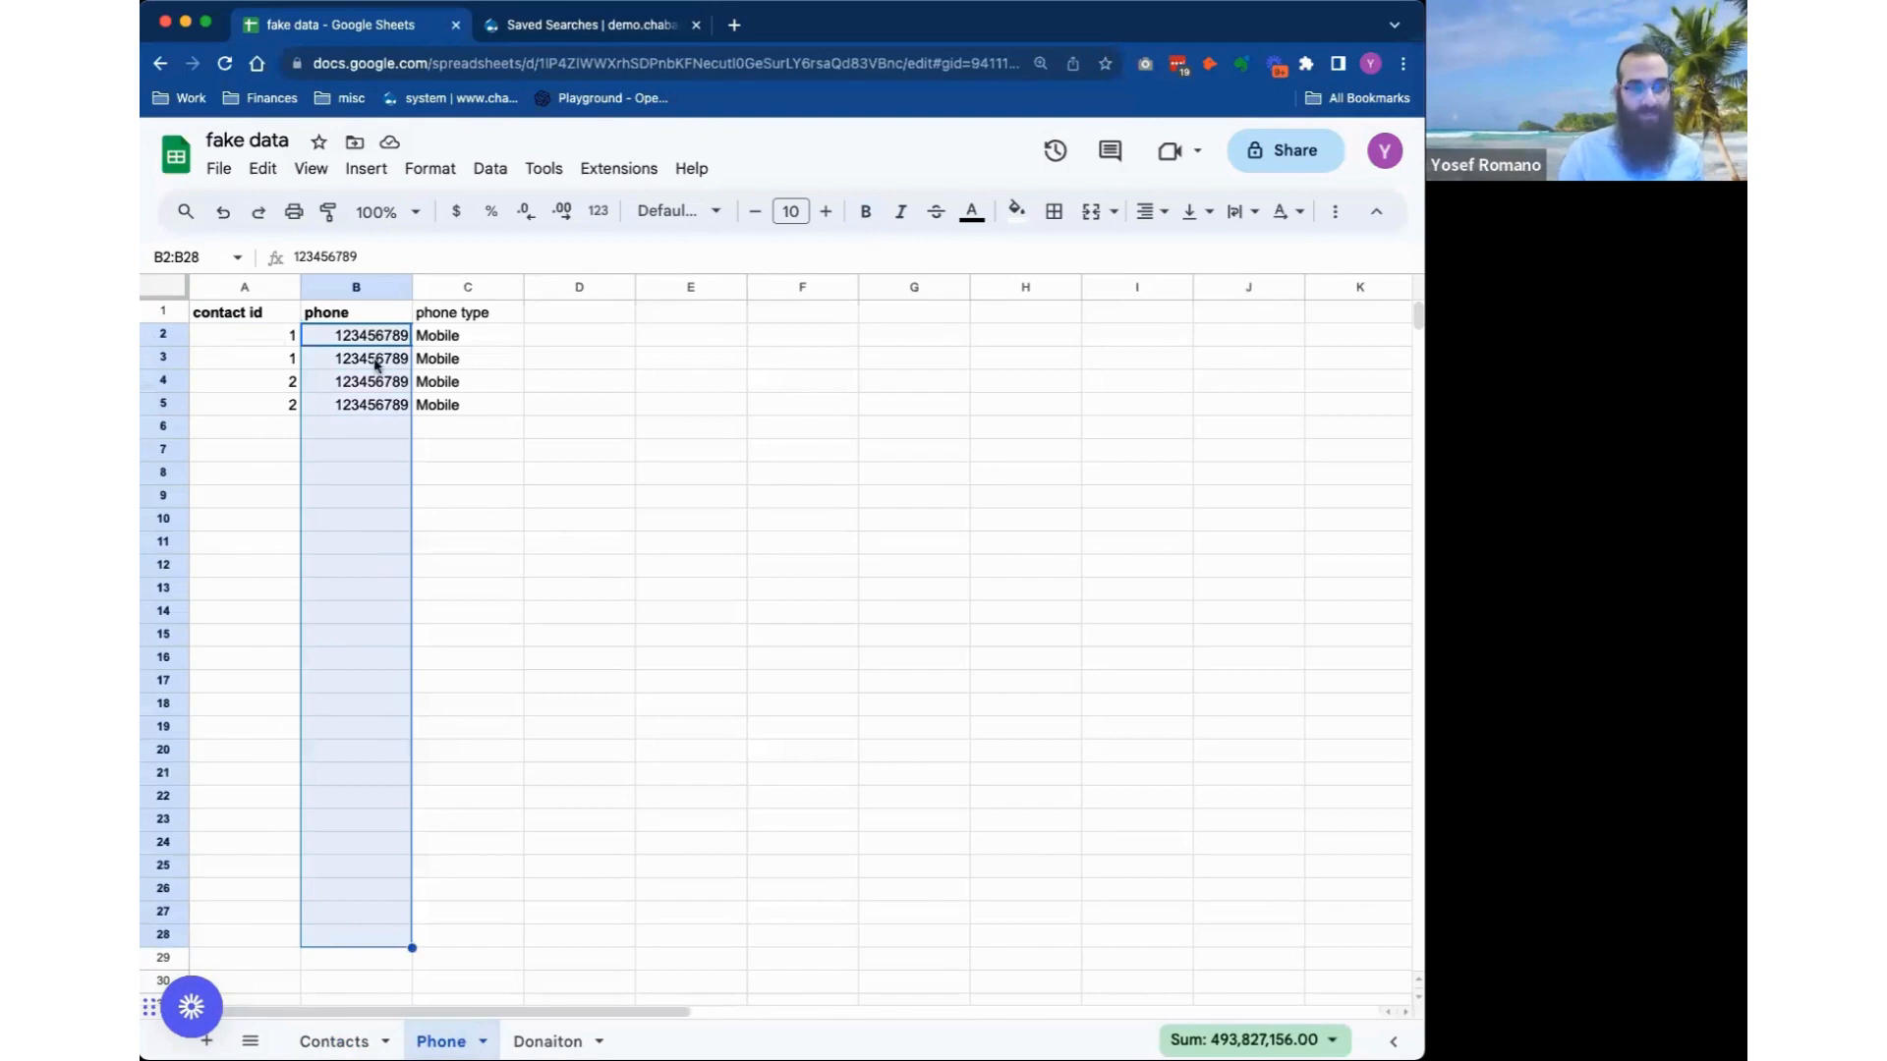
left_click_drag(465, 340, 470, 387)
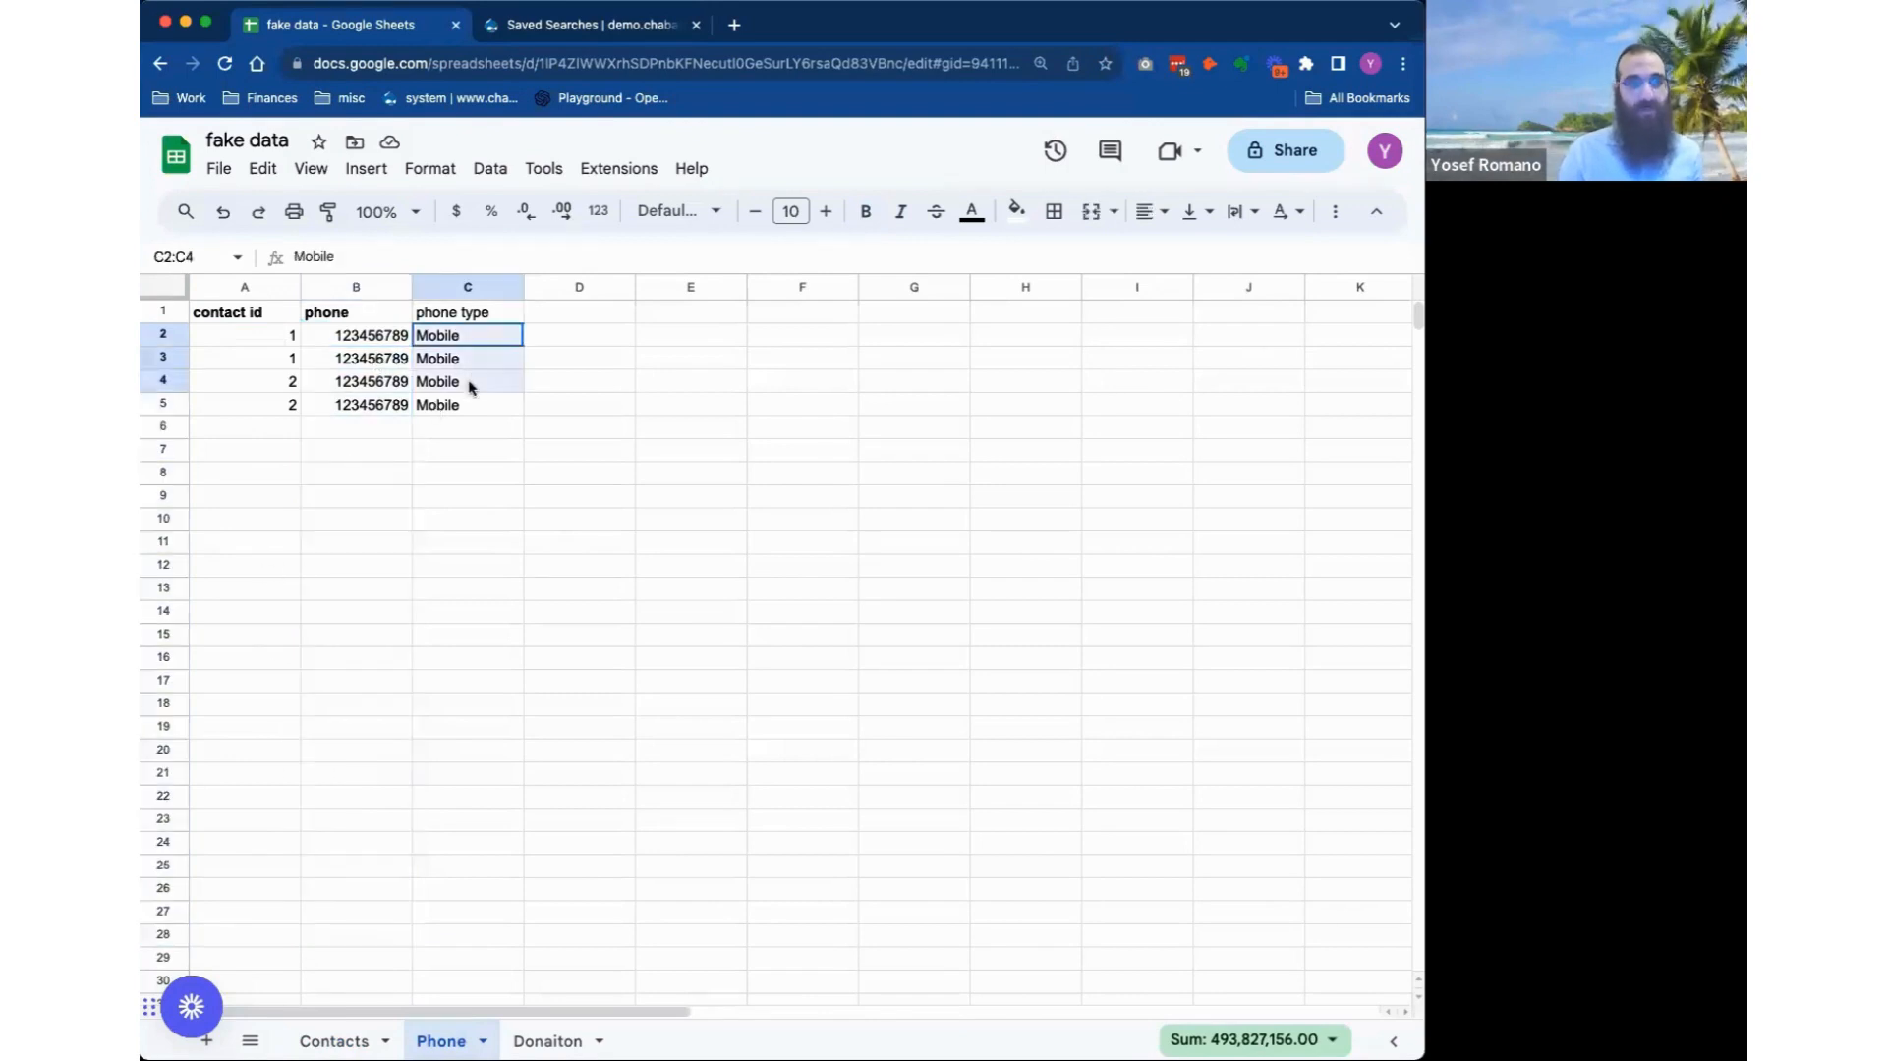
left_click(471, 404)
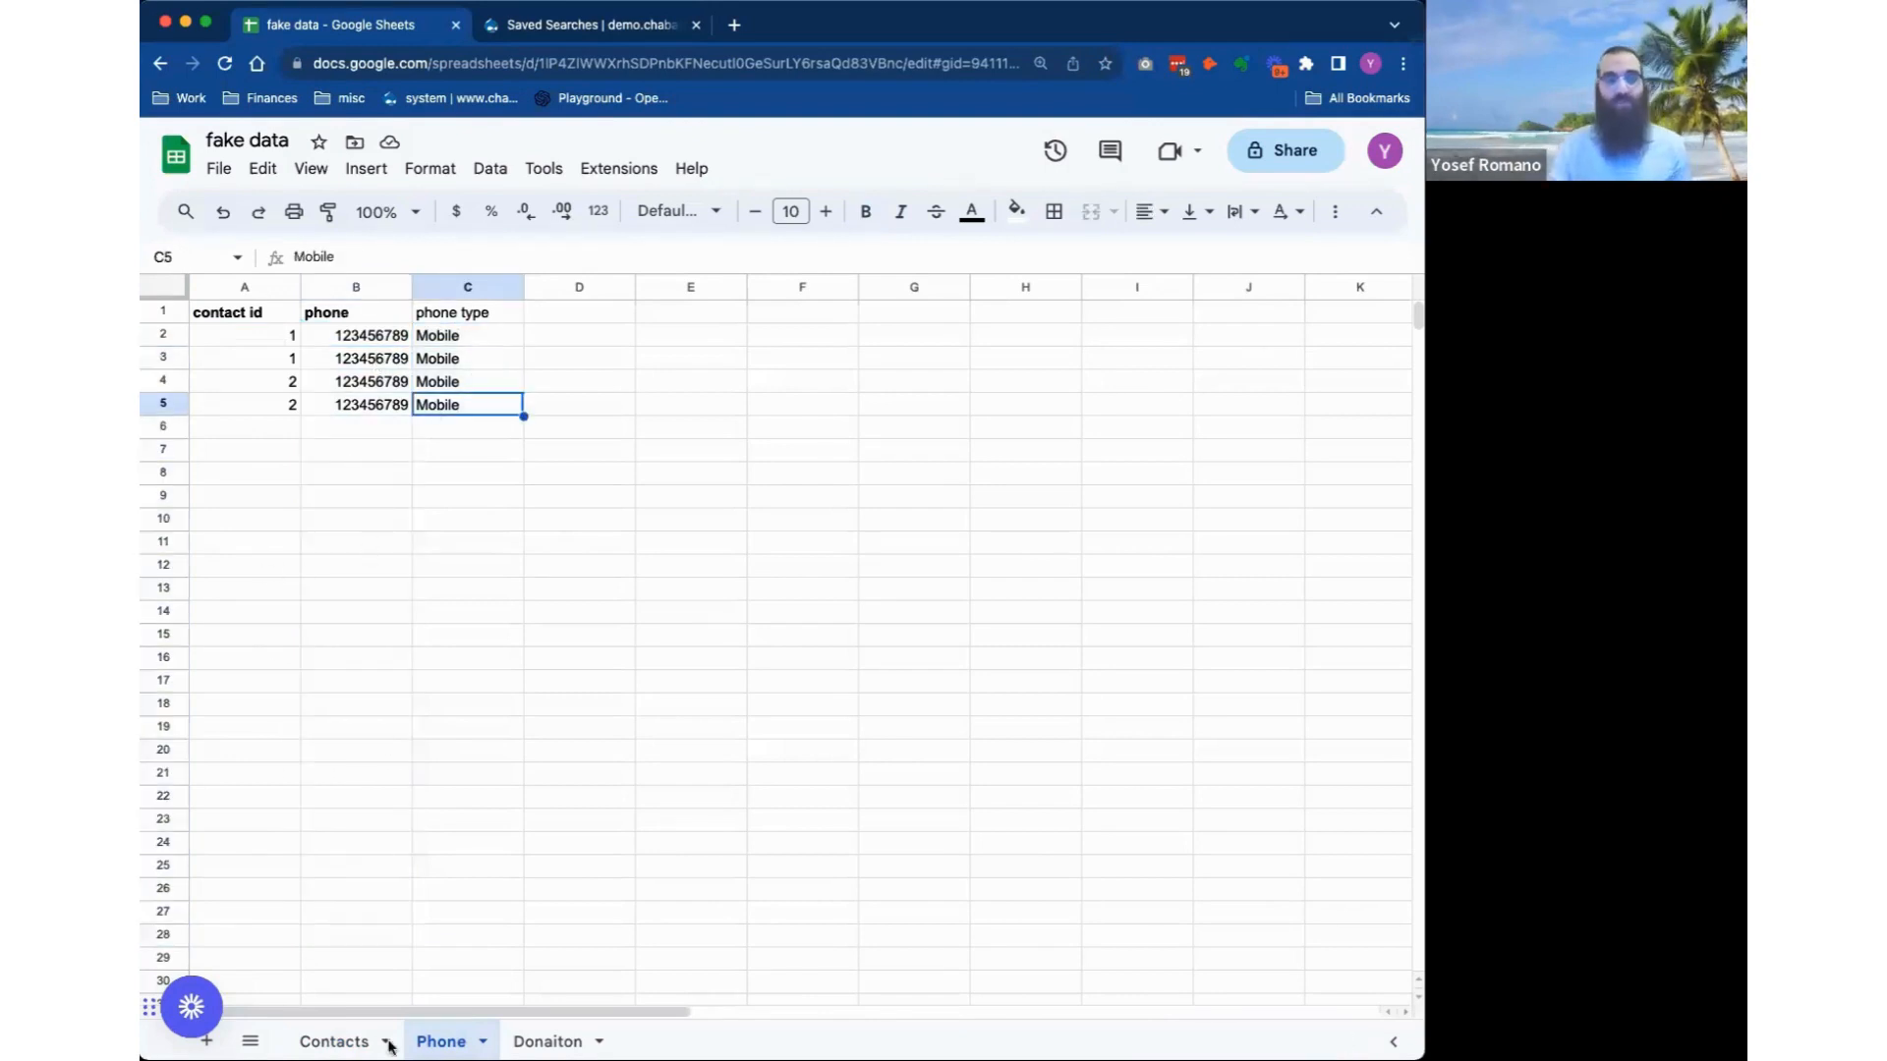
Unhide the Contact ID column on the Contacts sheet.
left_click(330, 1044)
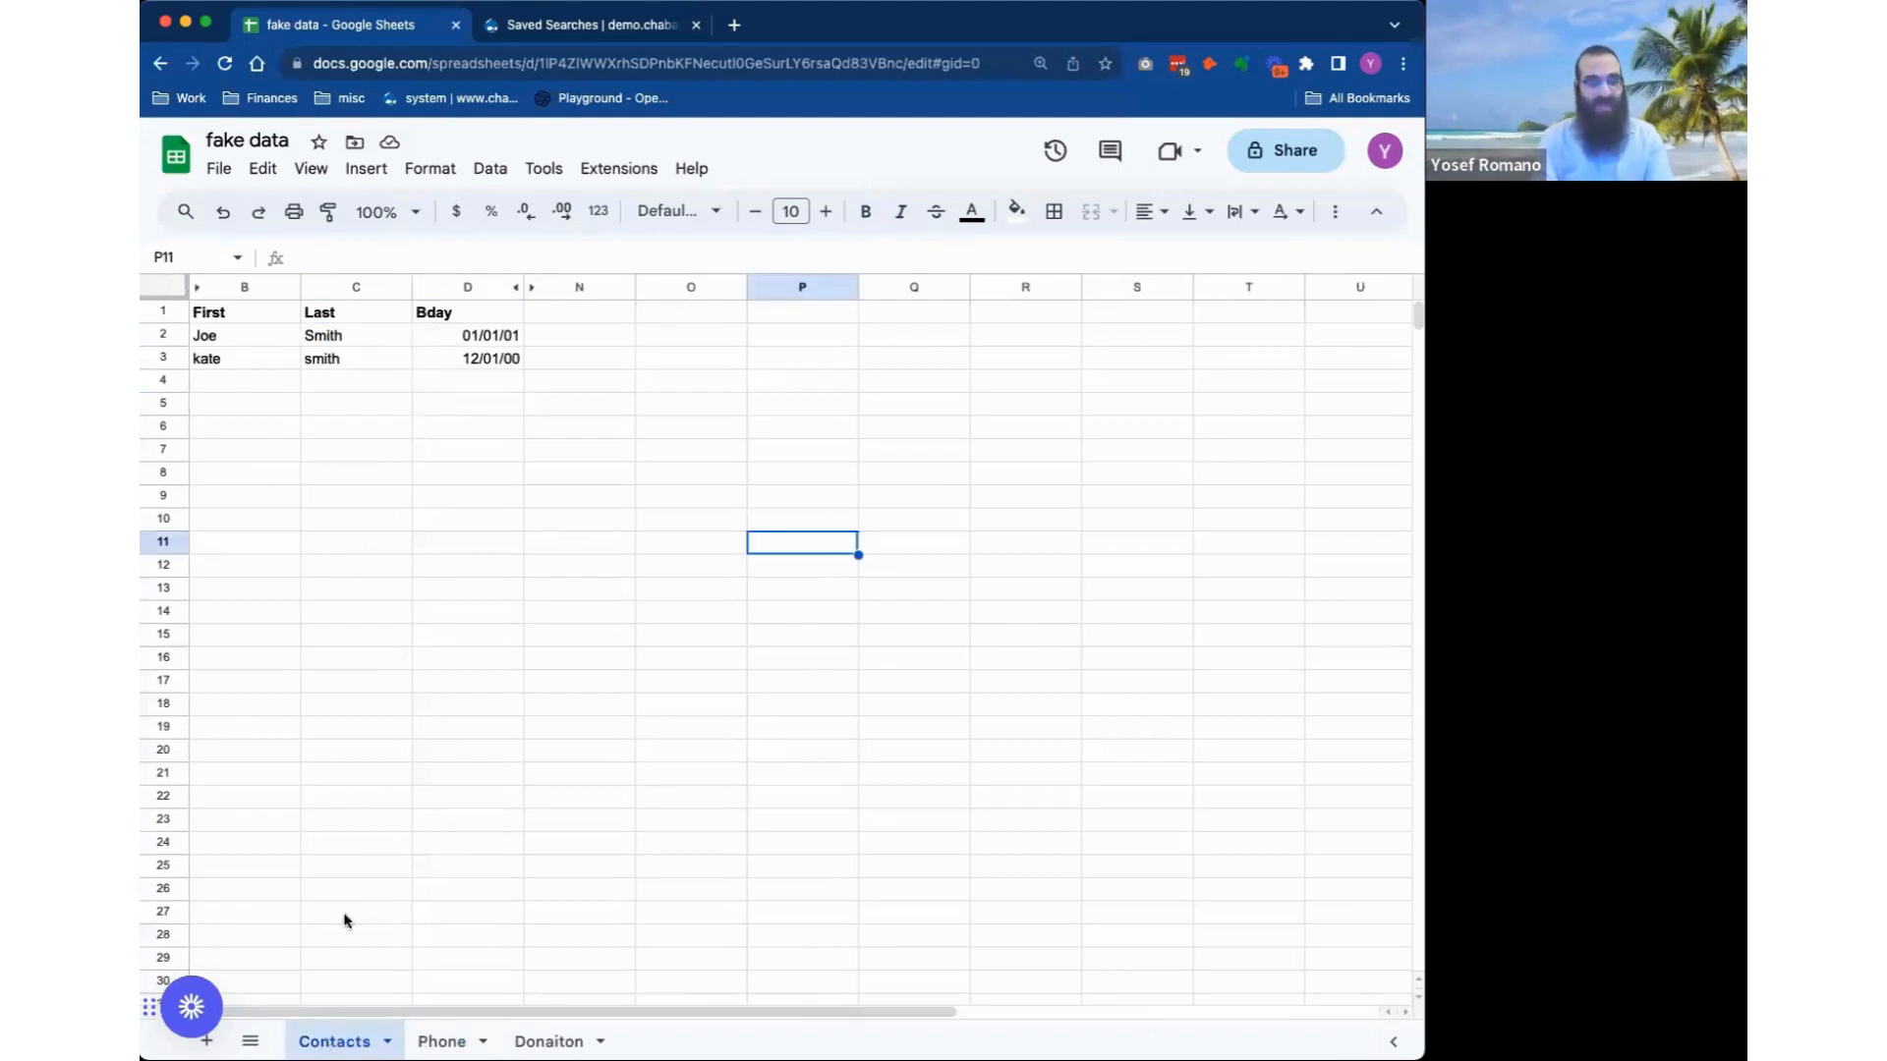
left_click(195, 292)
left_click(313, 467)
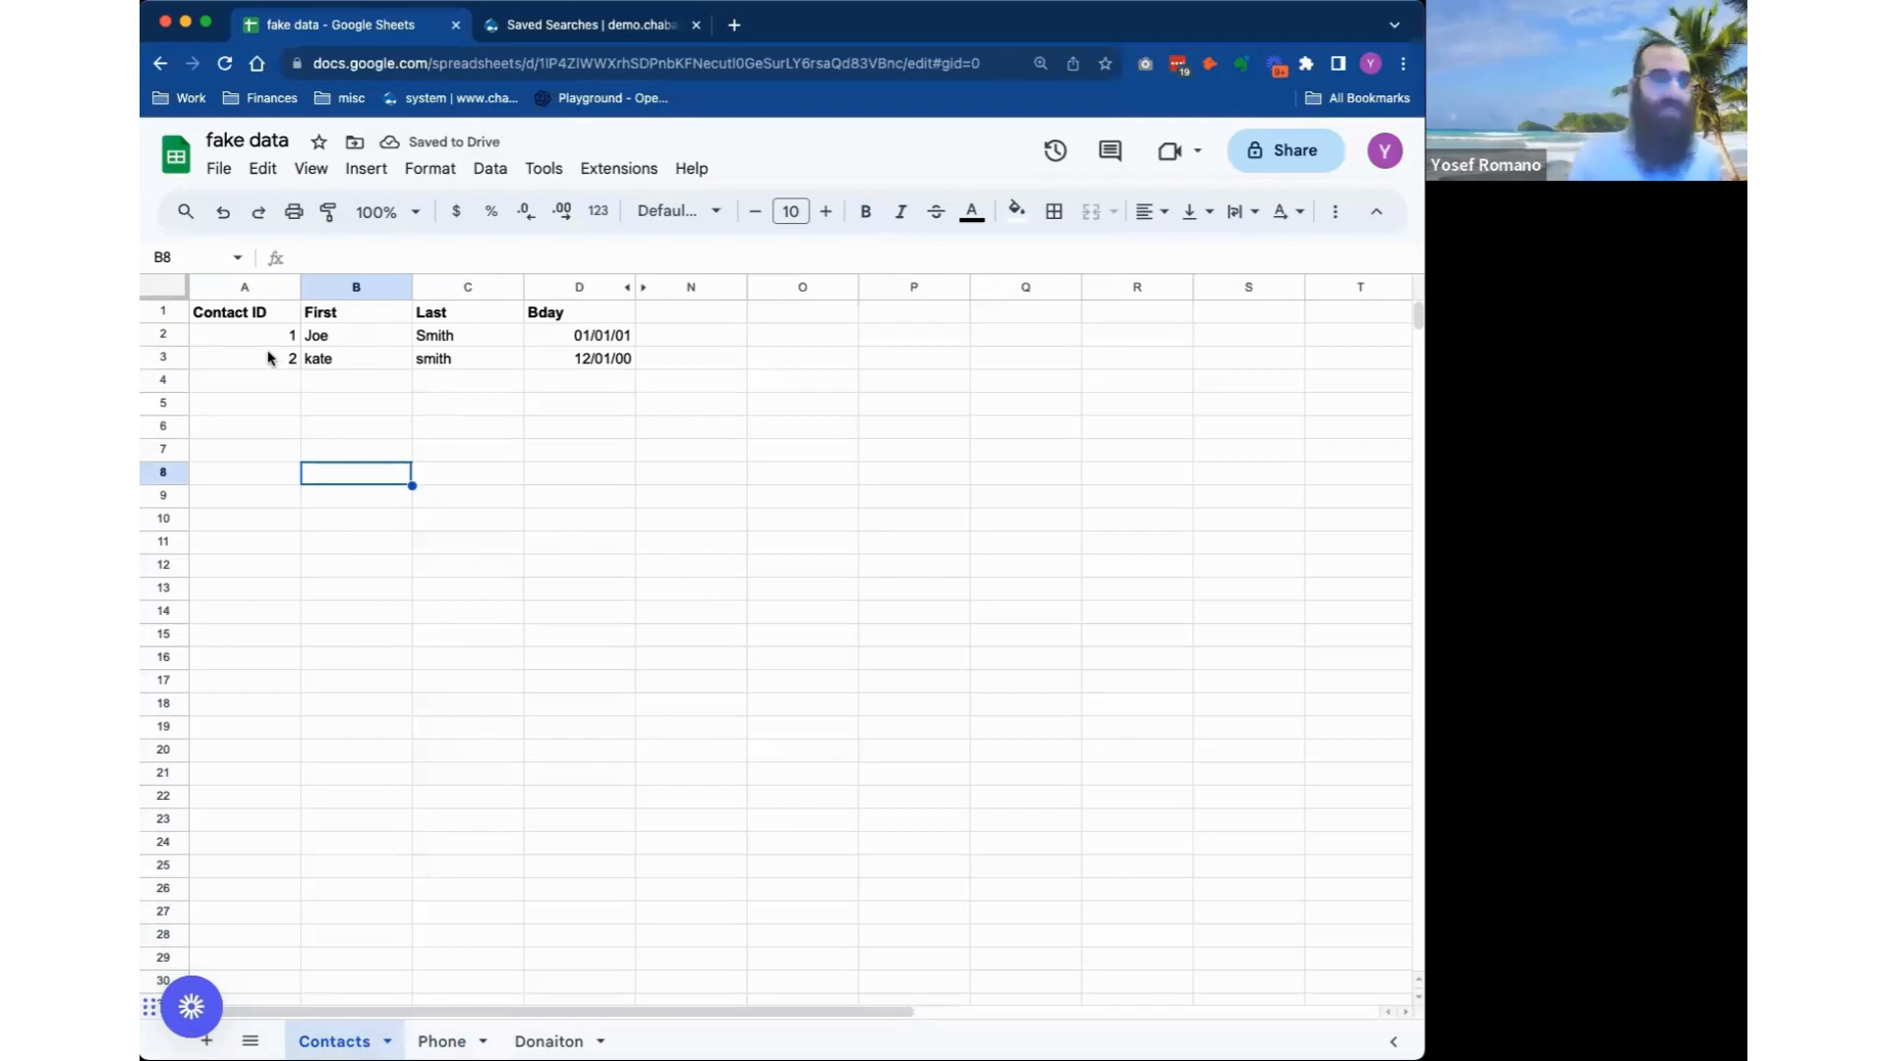
Compare the contact IDs on the Contacts sheet with the phone rows on the Phone sheet.
left_click_drag(268, 335, 252, 831)
left_click(381, 958)
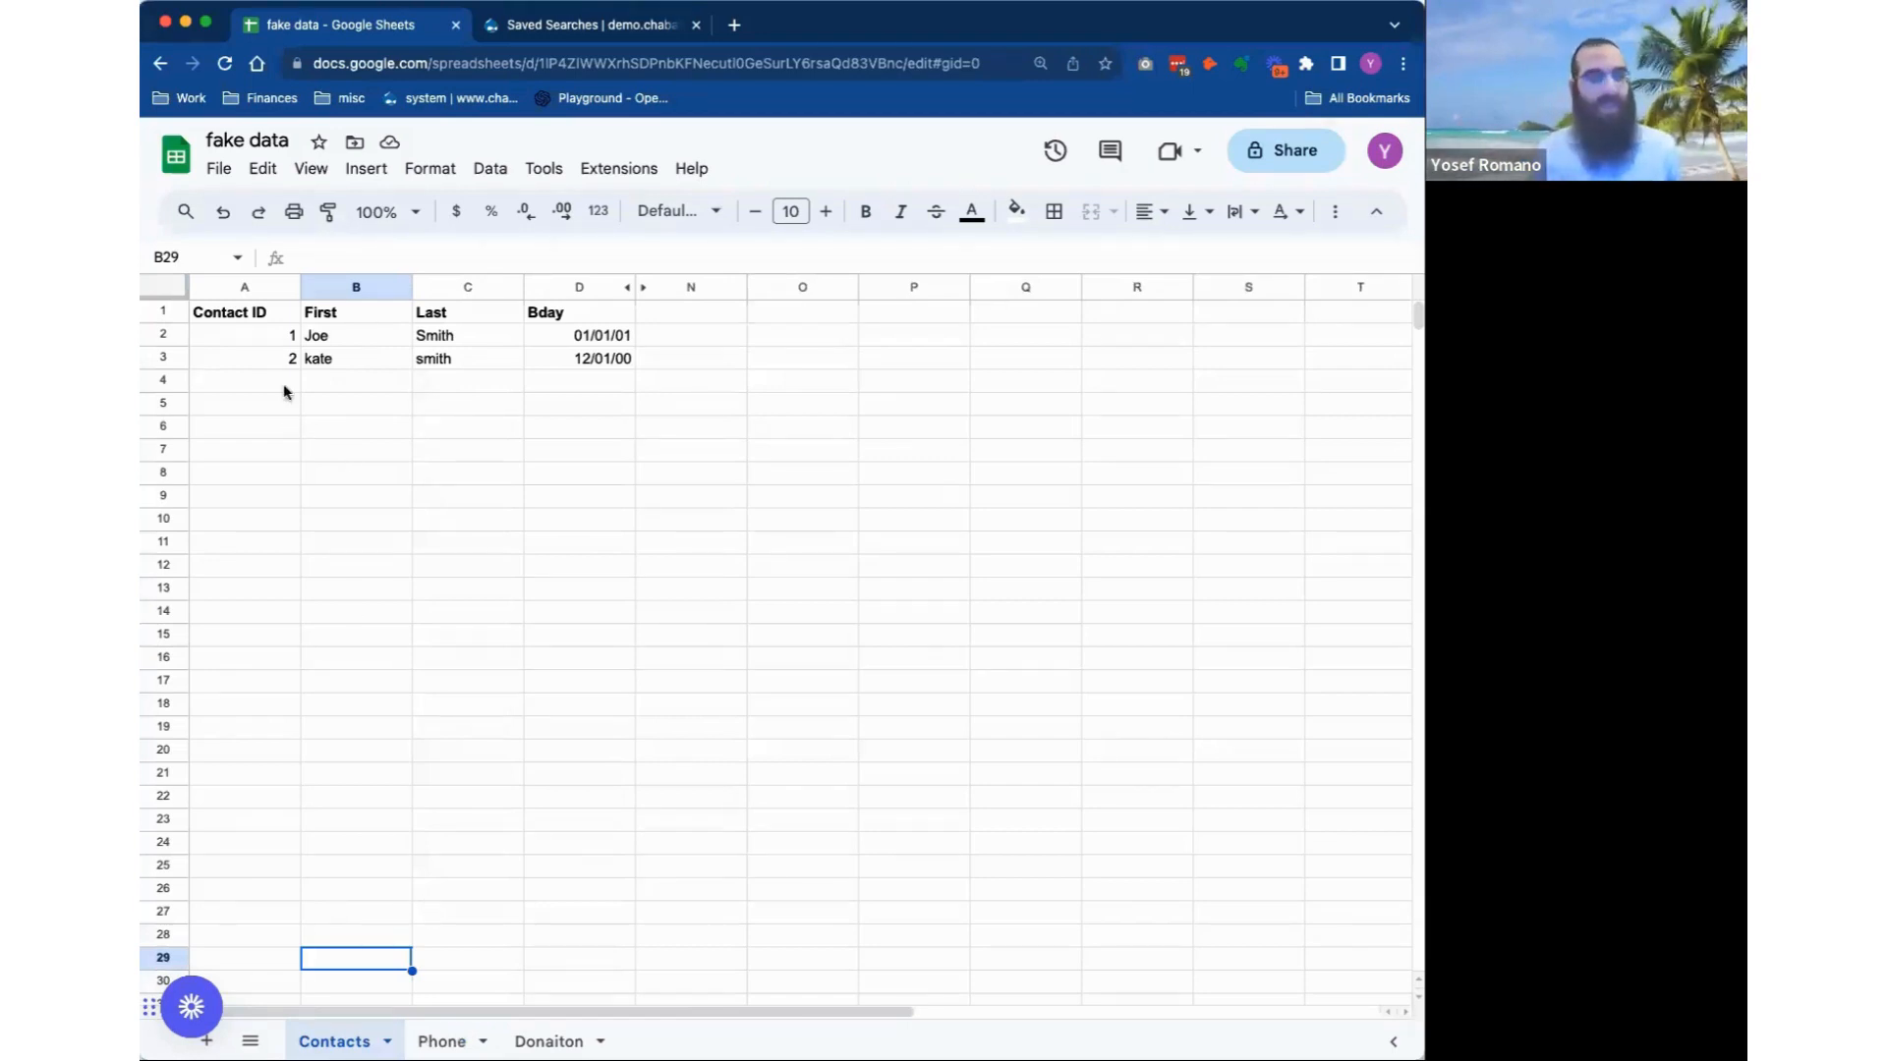
left_click_drag(287, 337, 273, 402)
left_click(274, 402)
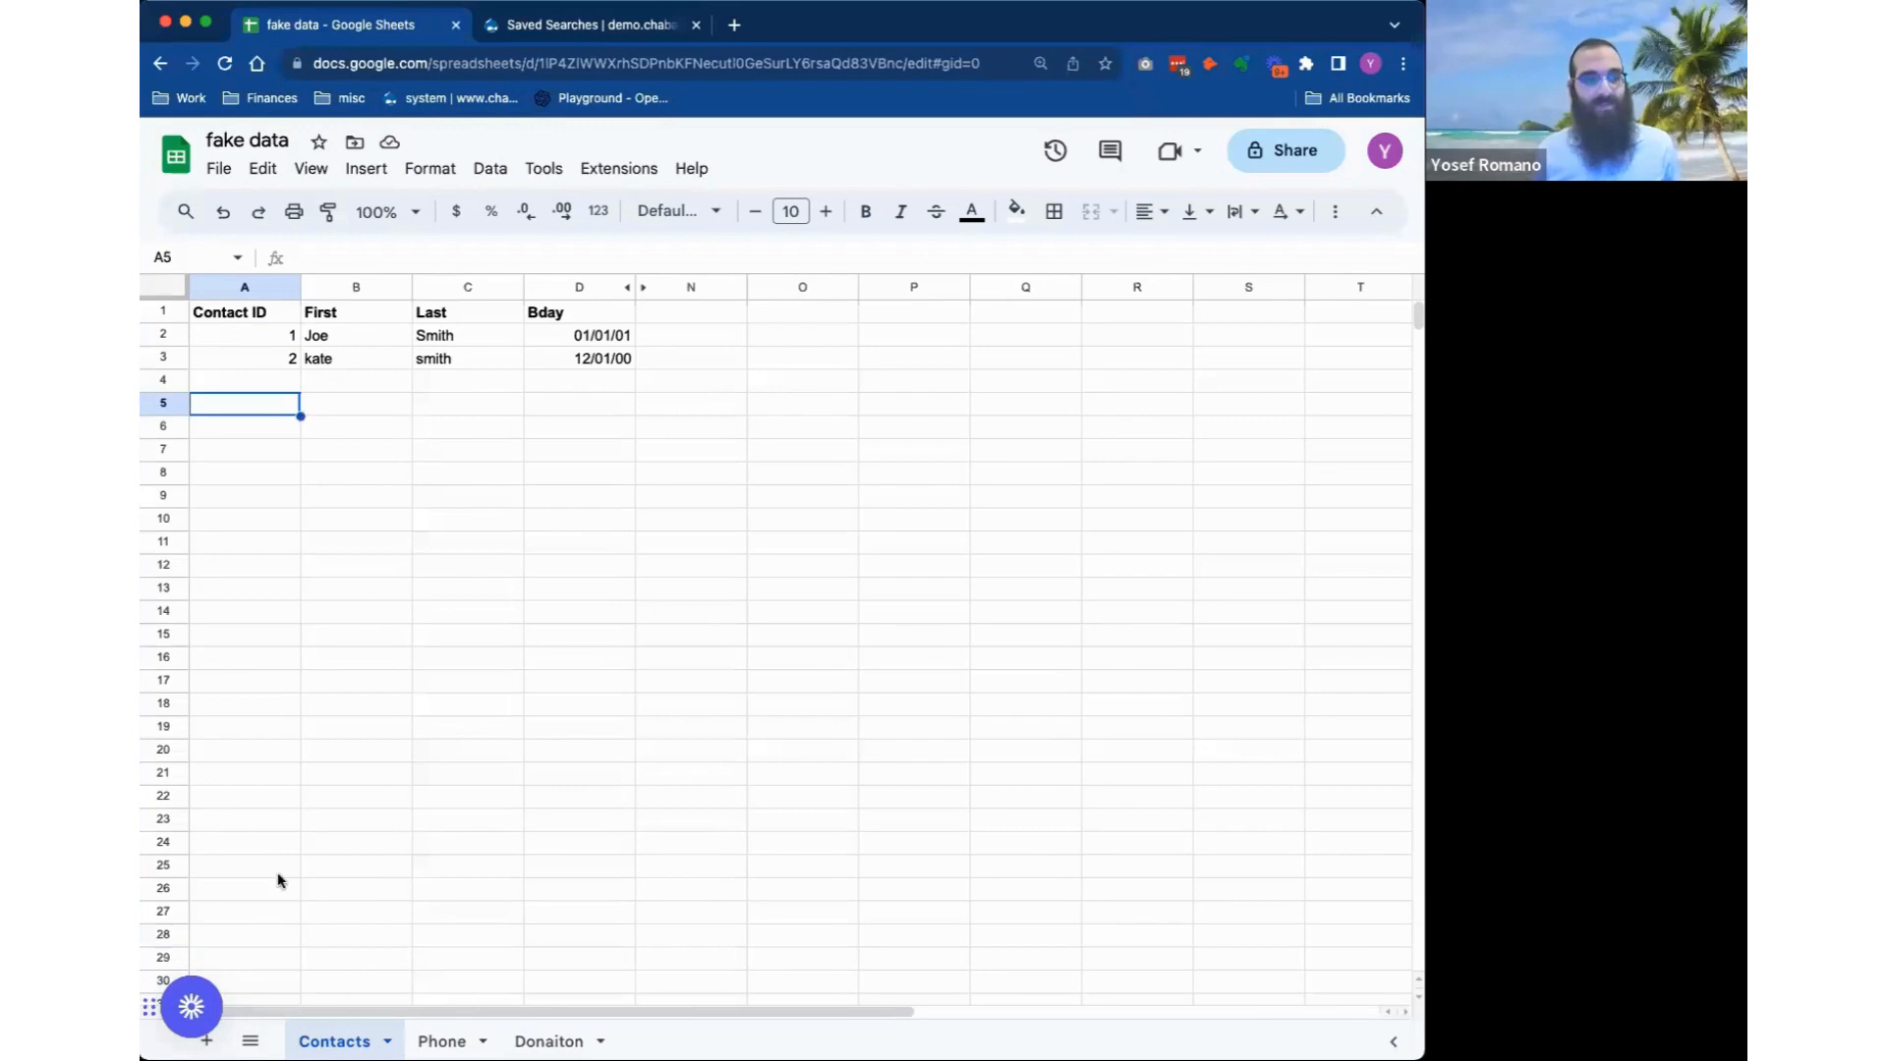
left_click(452, 1040)
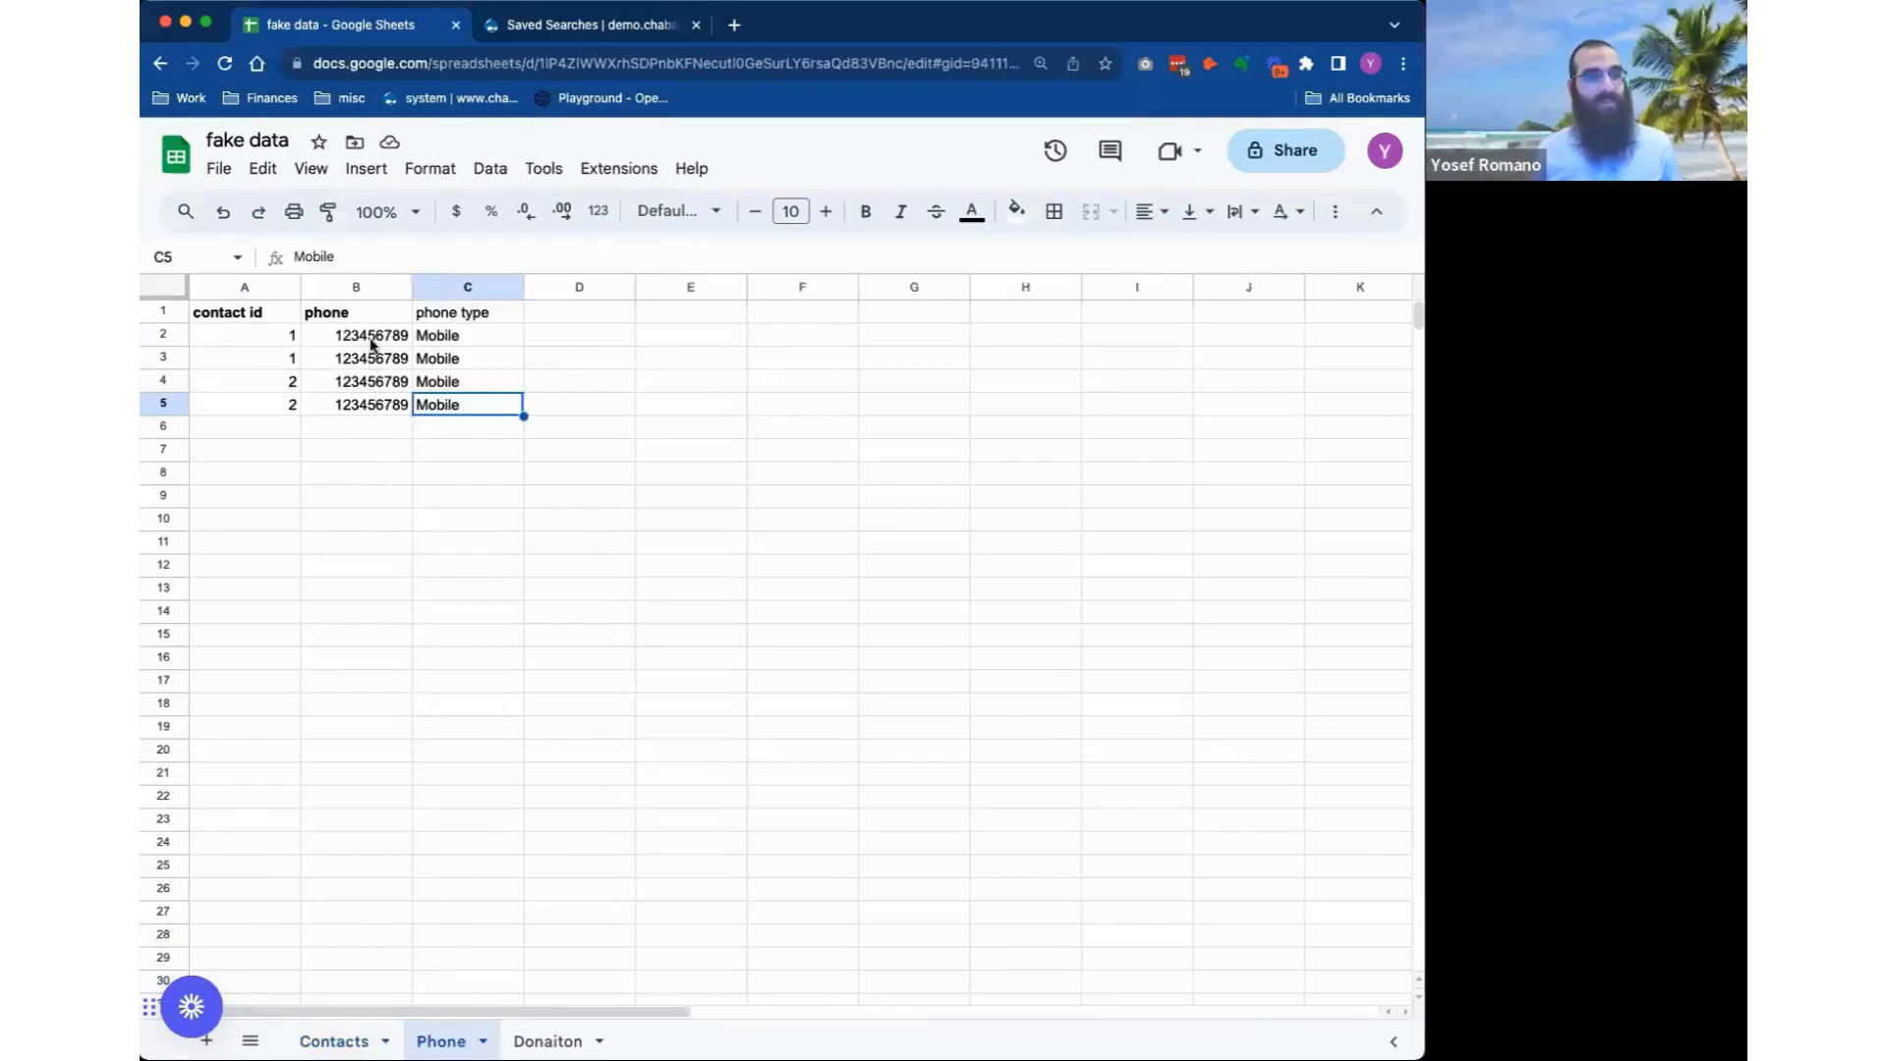
left_click_drag(371, 343, 366, 401)
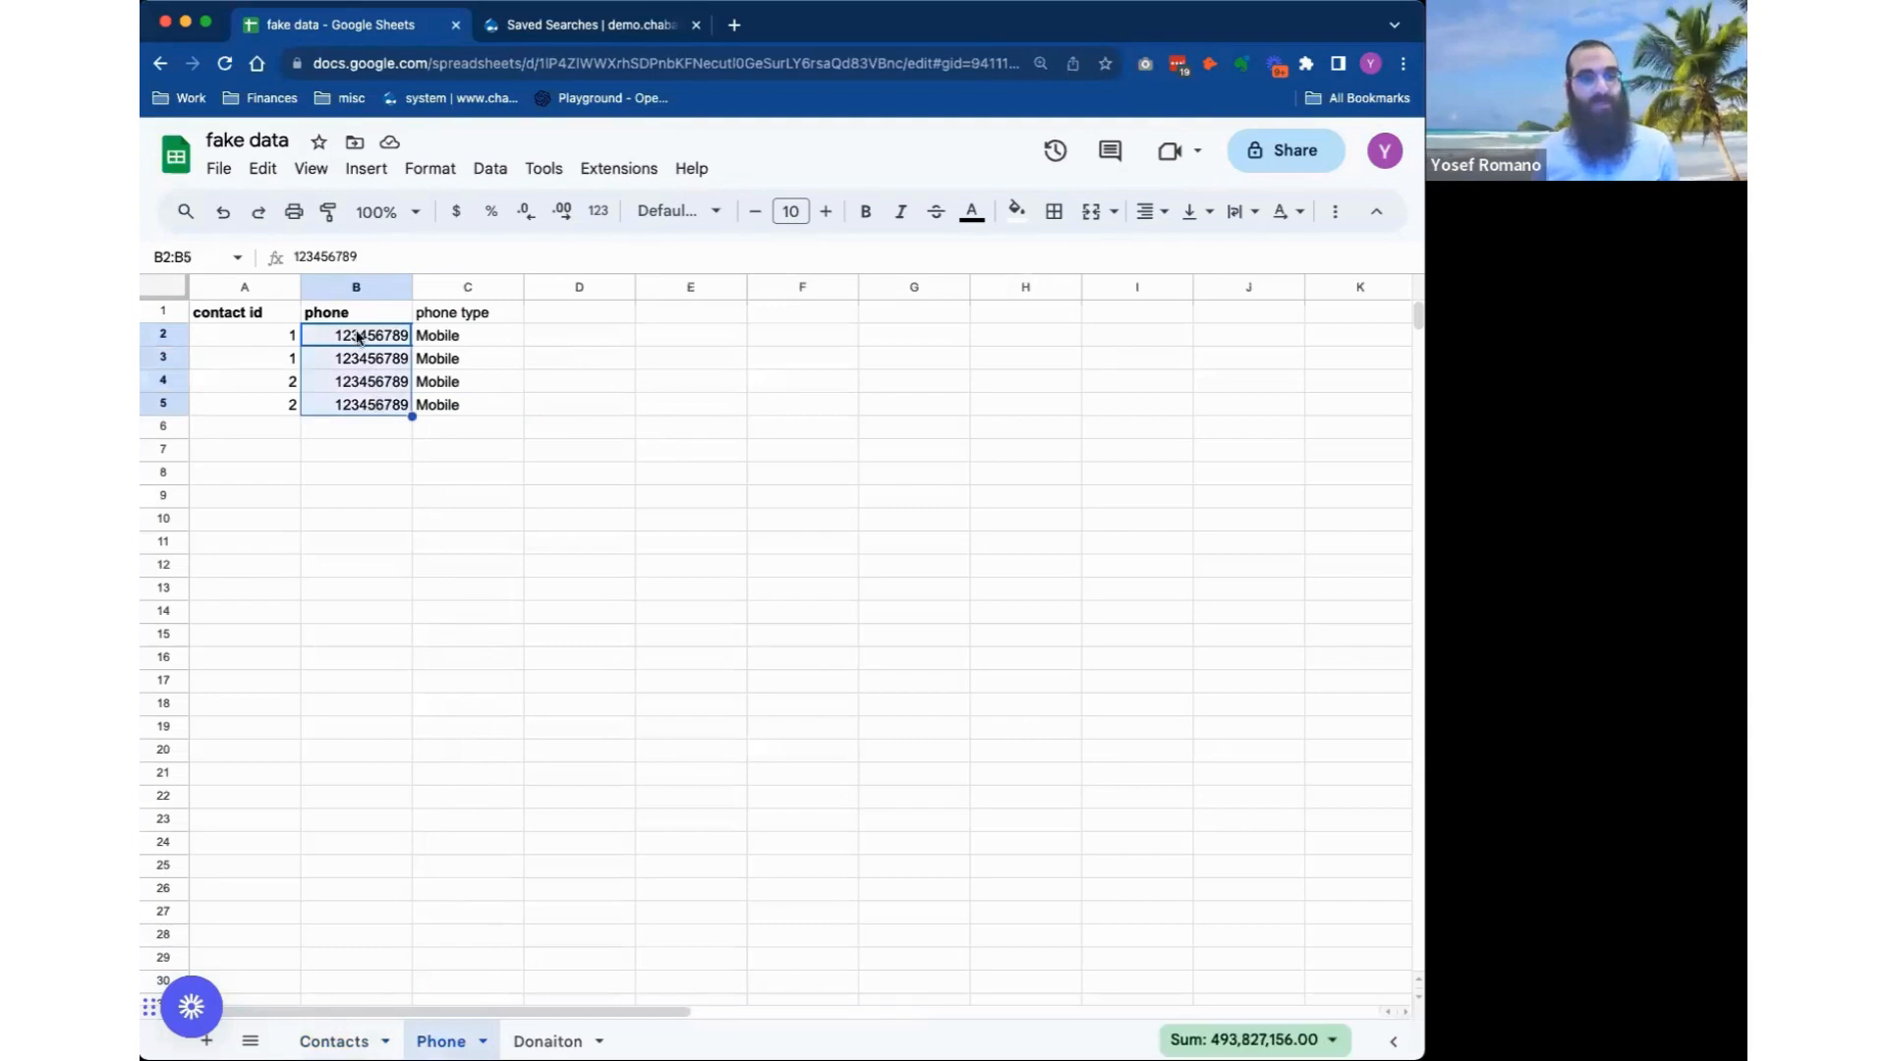
left_click_drag(359, 337, 355, 356)
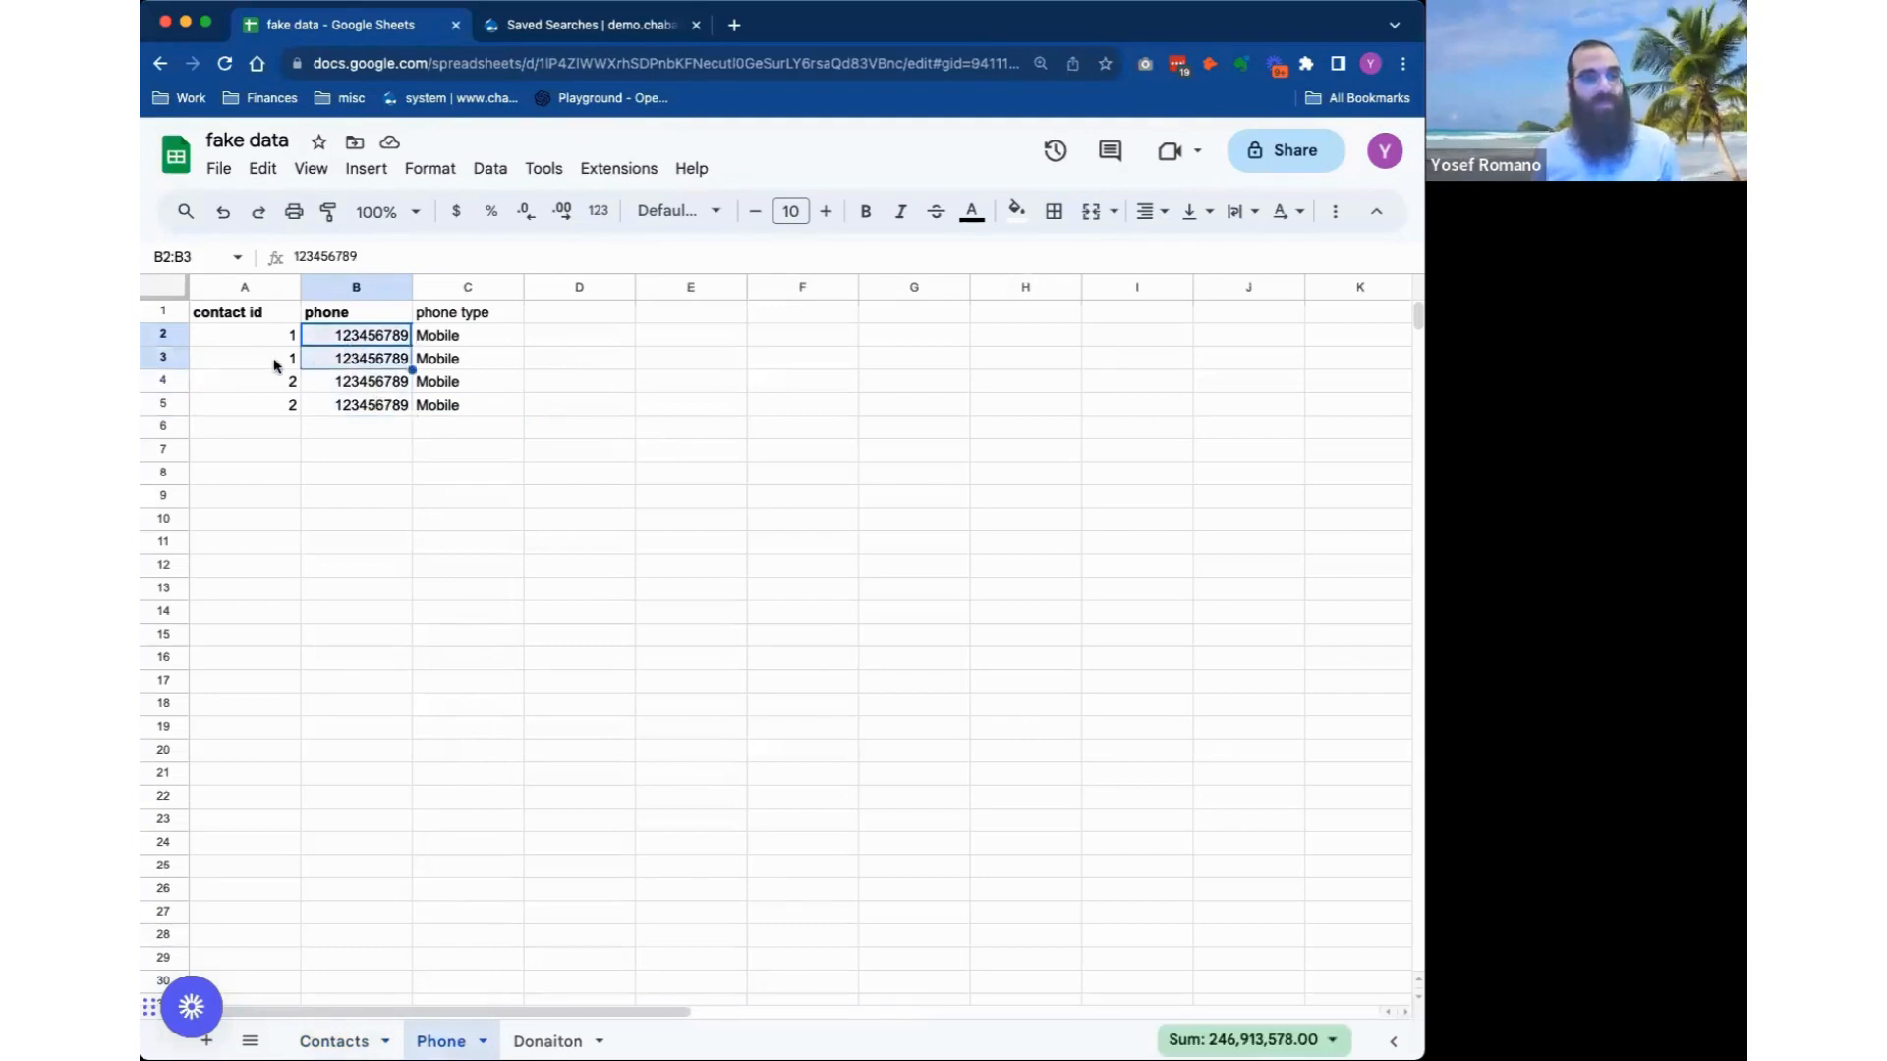
left_click(324, 1041)
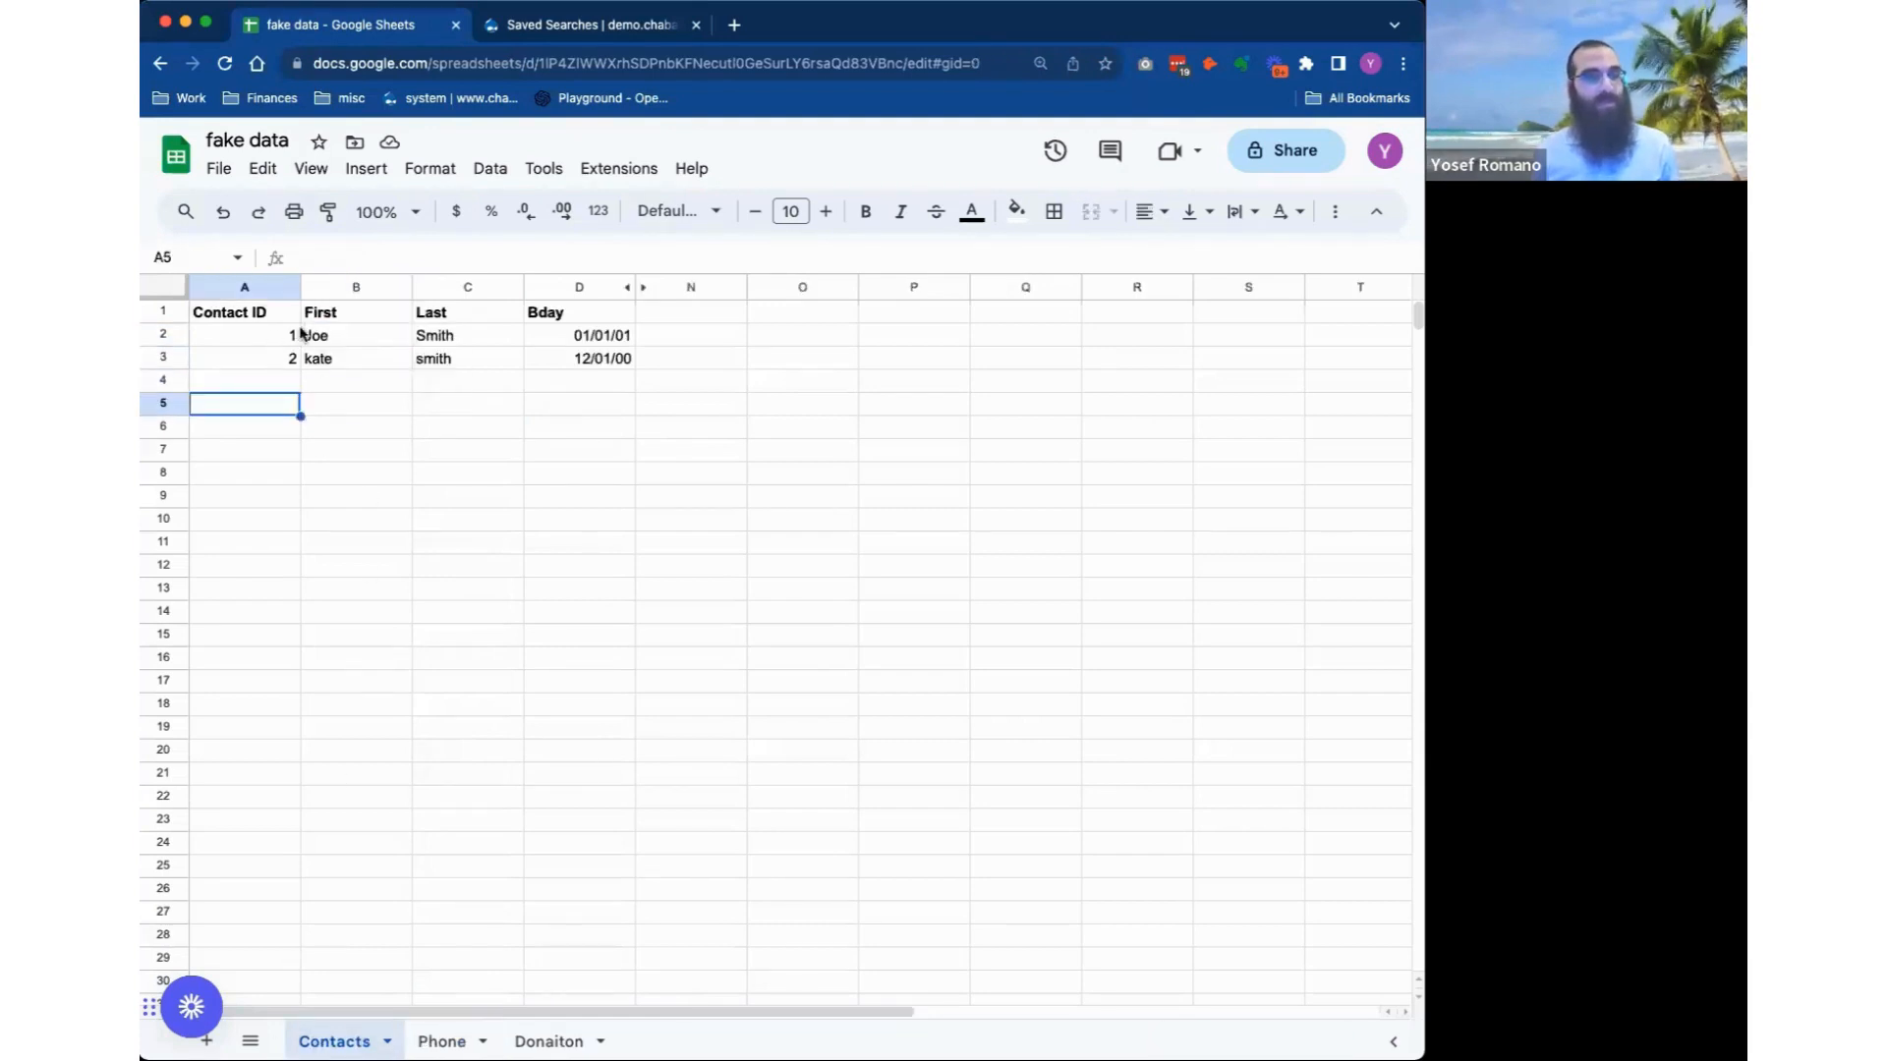
left_click_drag(302, 334, 514, 344)
Examine the contact ID, amount and donation date columns on the Donaiton sheet.
left_click(530, 1042)
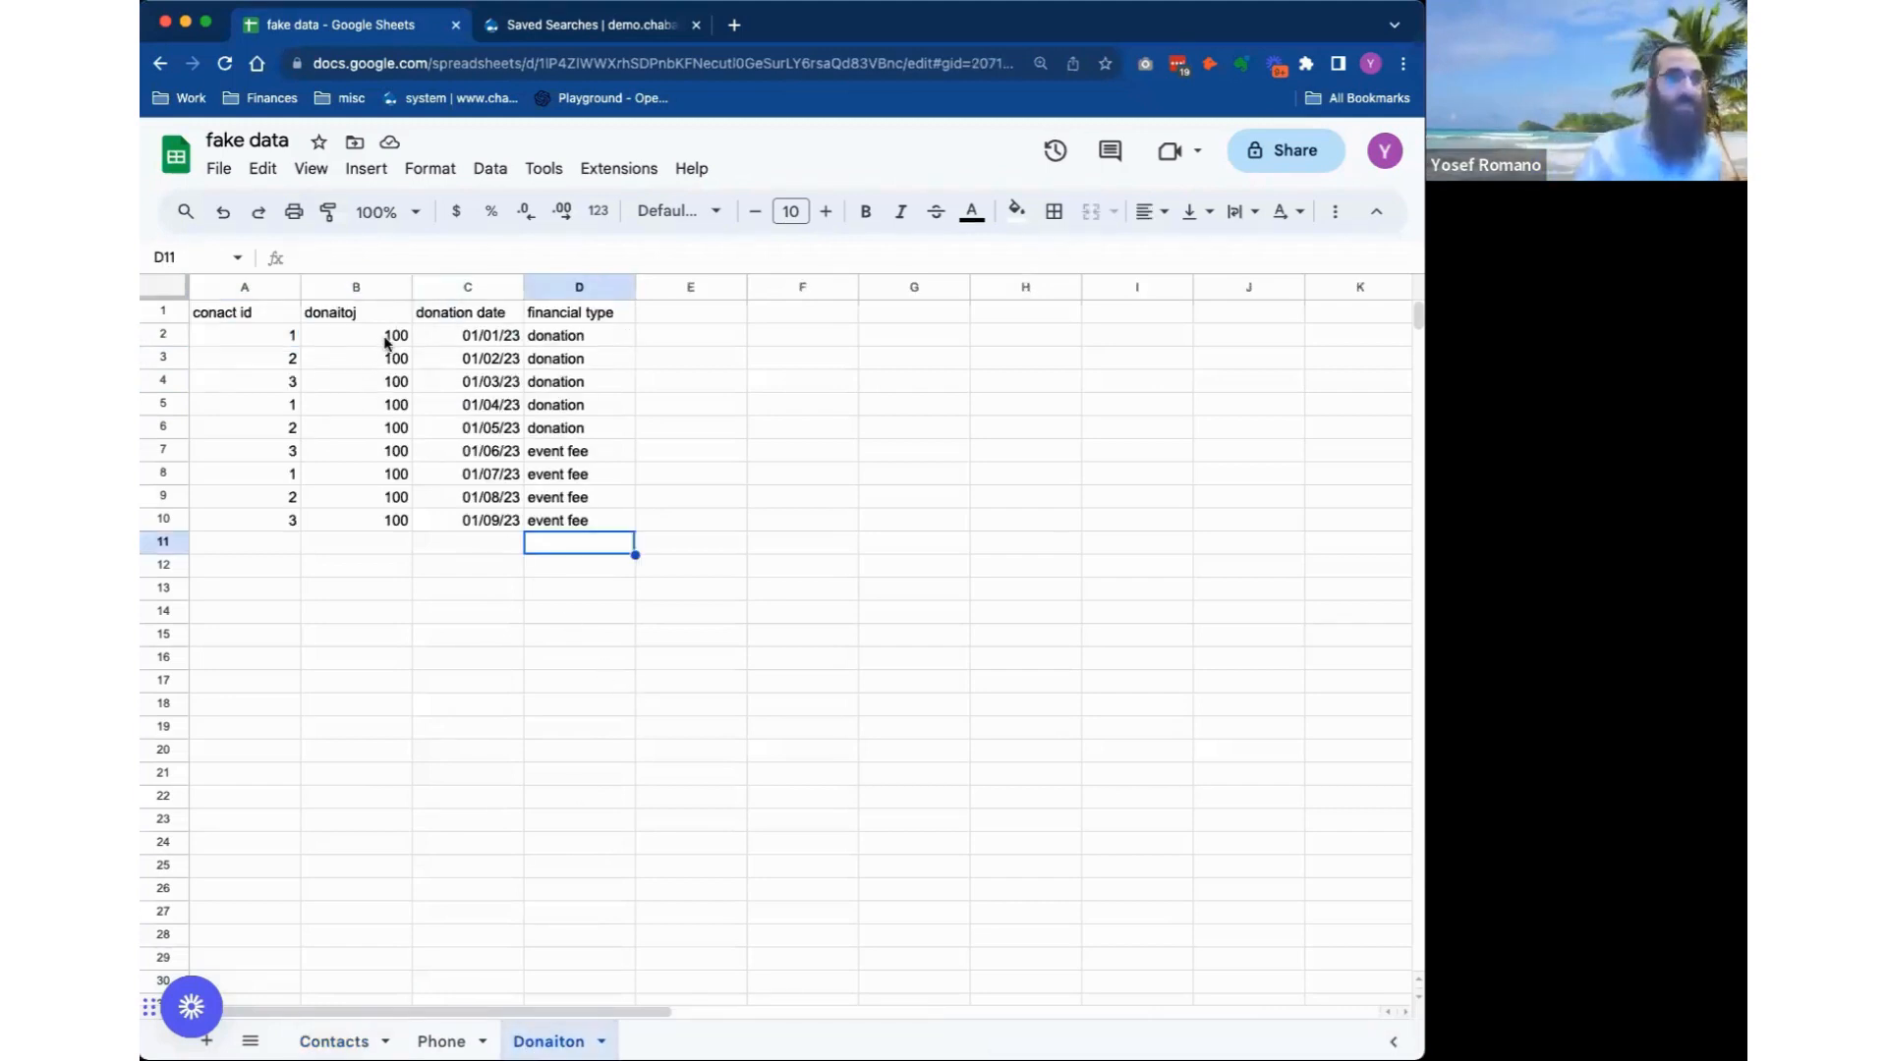
left_click_drag(386, 342, 380, 522)
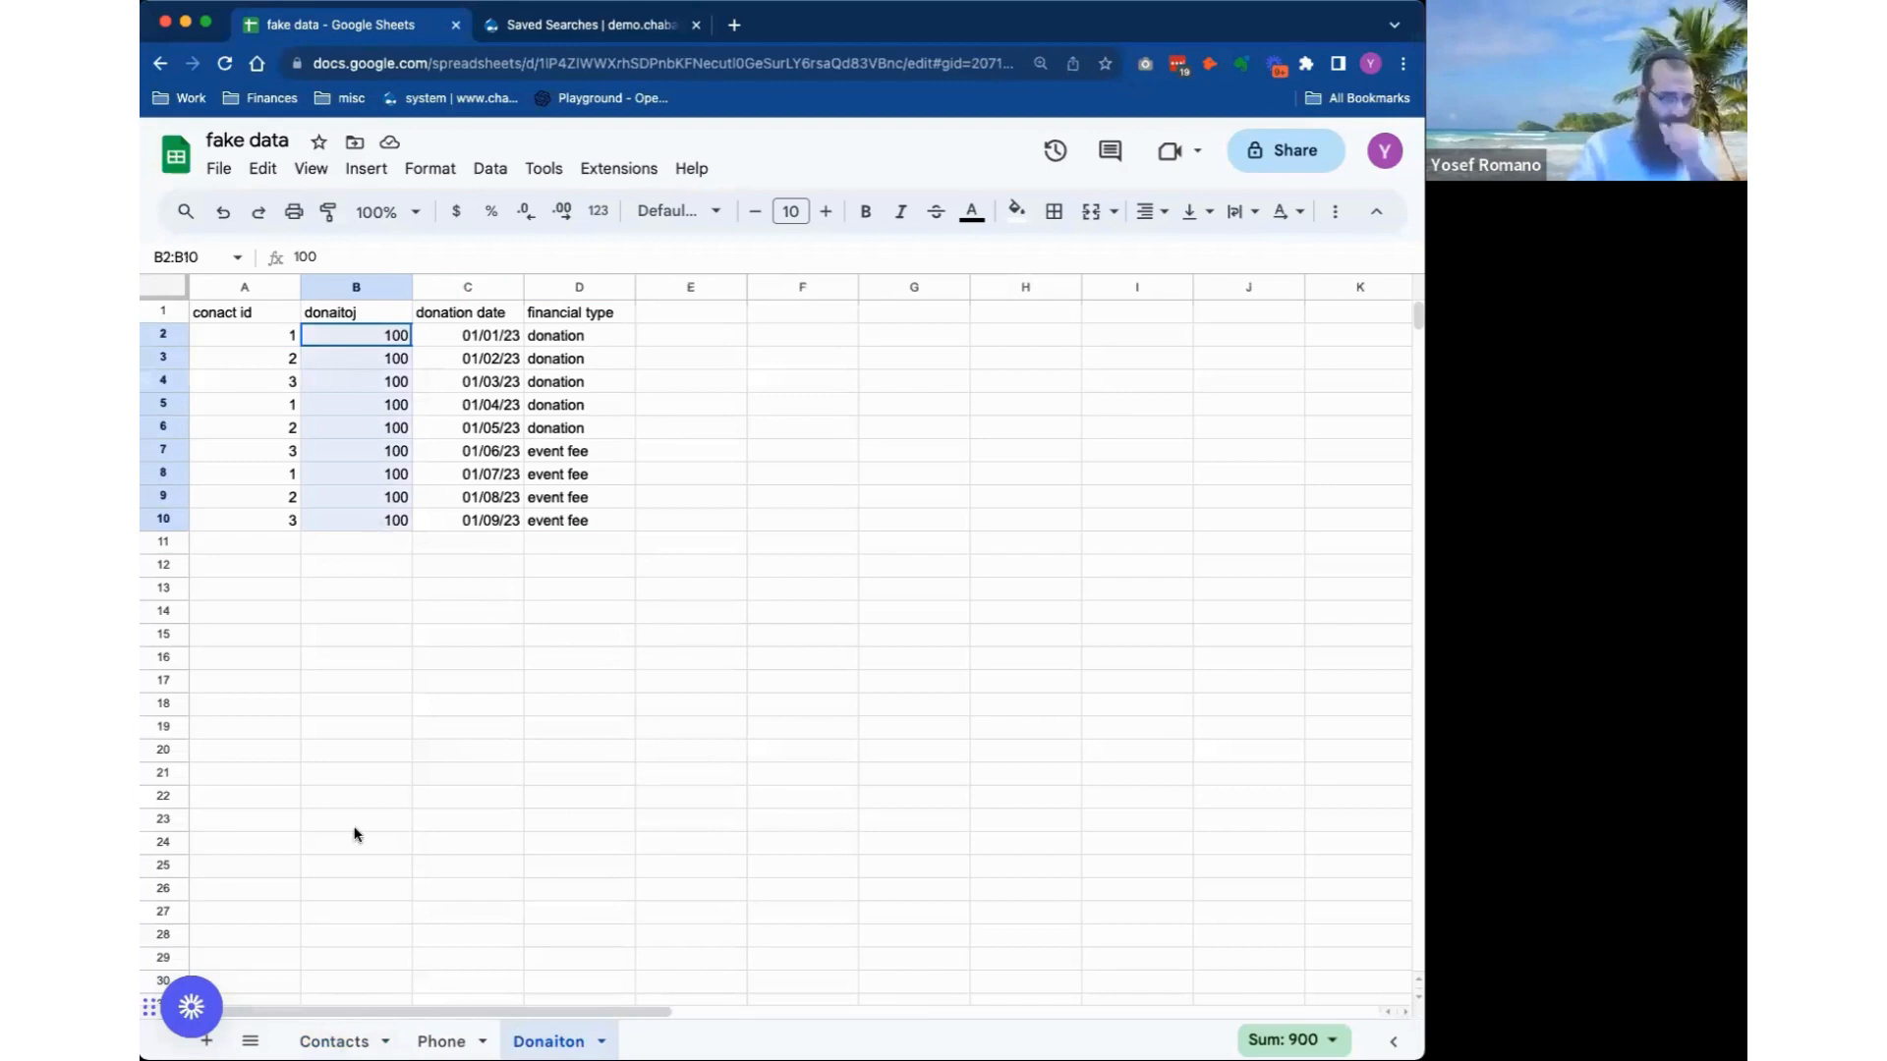
left_click_drag(356, 834, 358, 859)
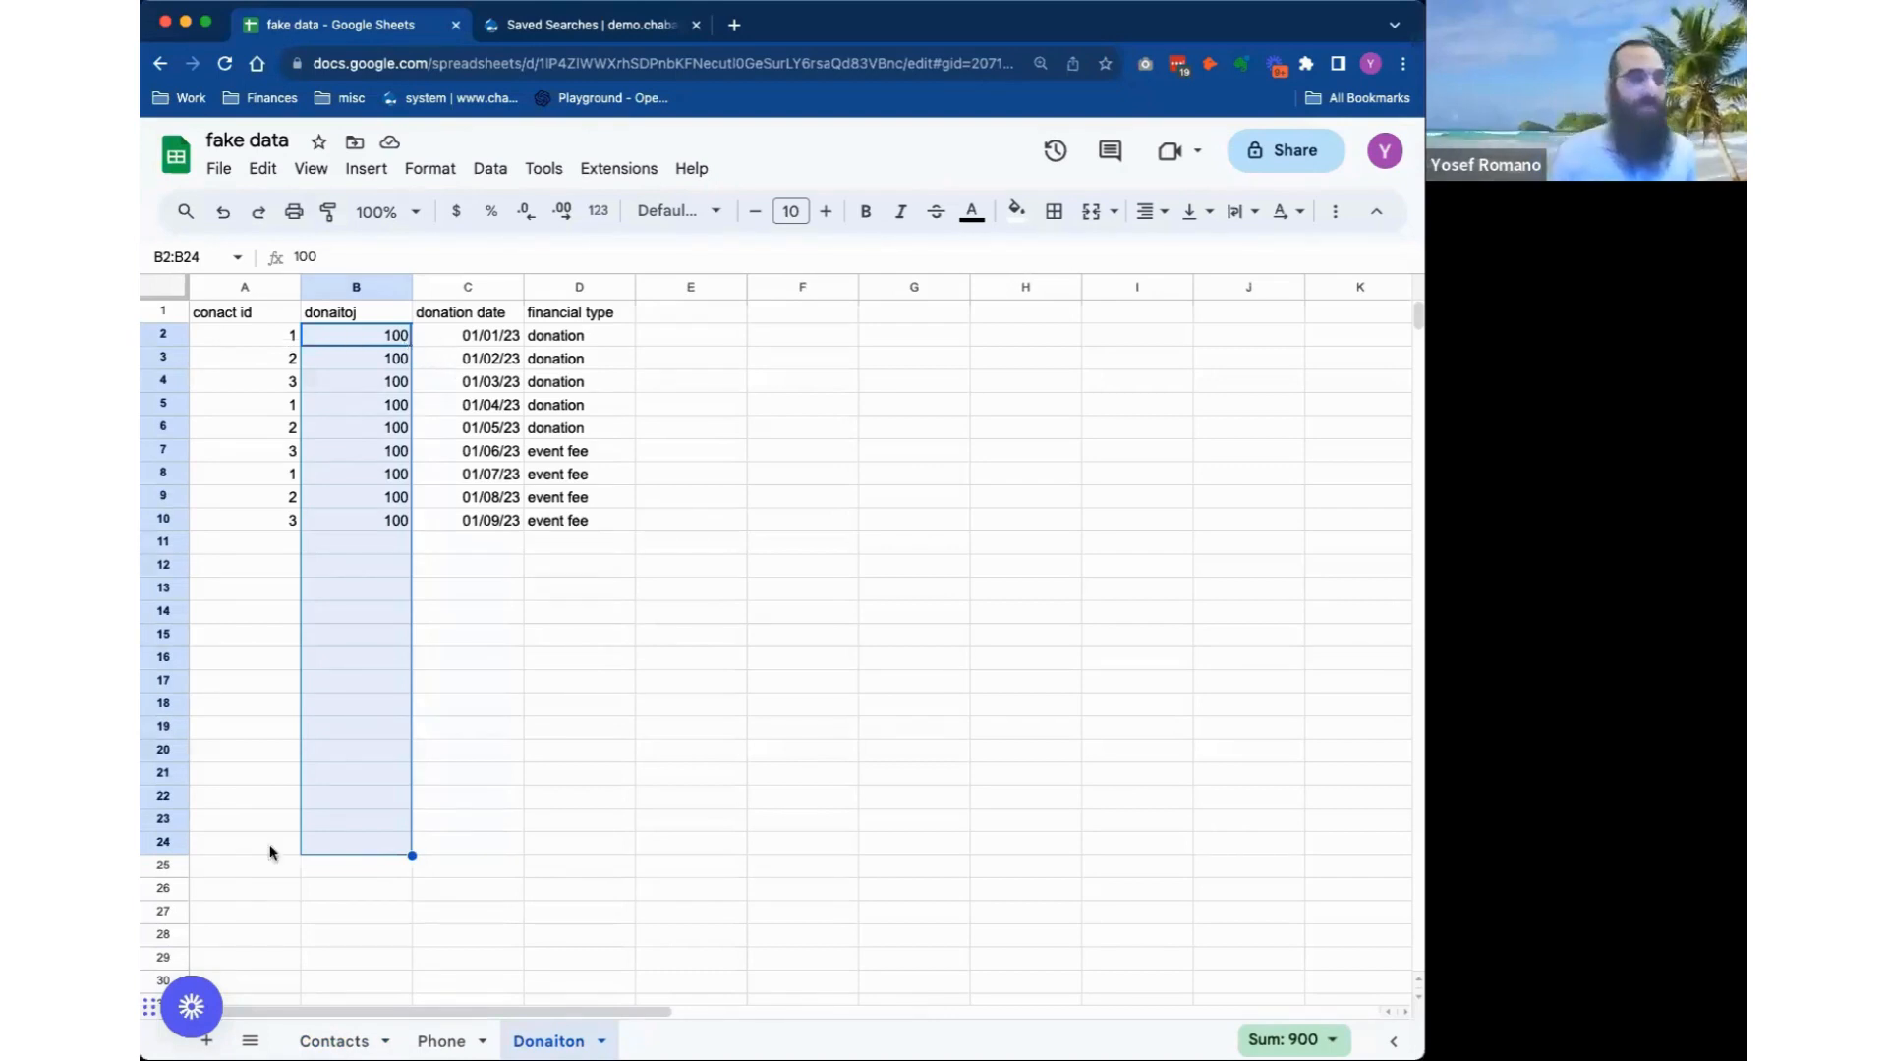
left_click(262, 342)
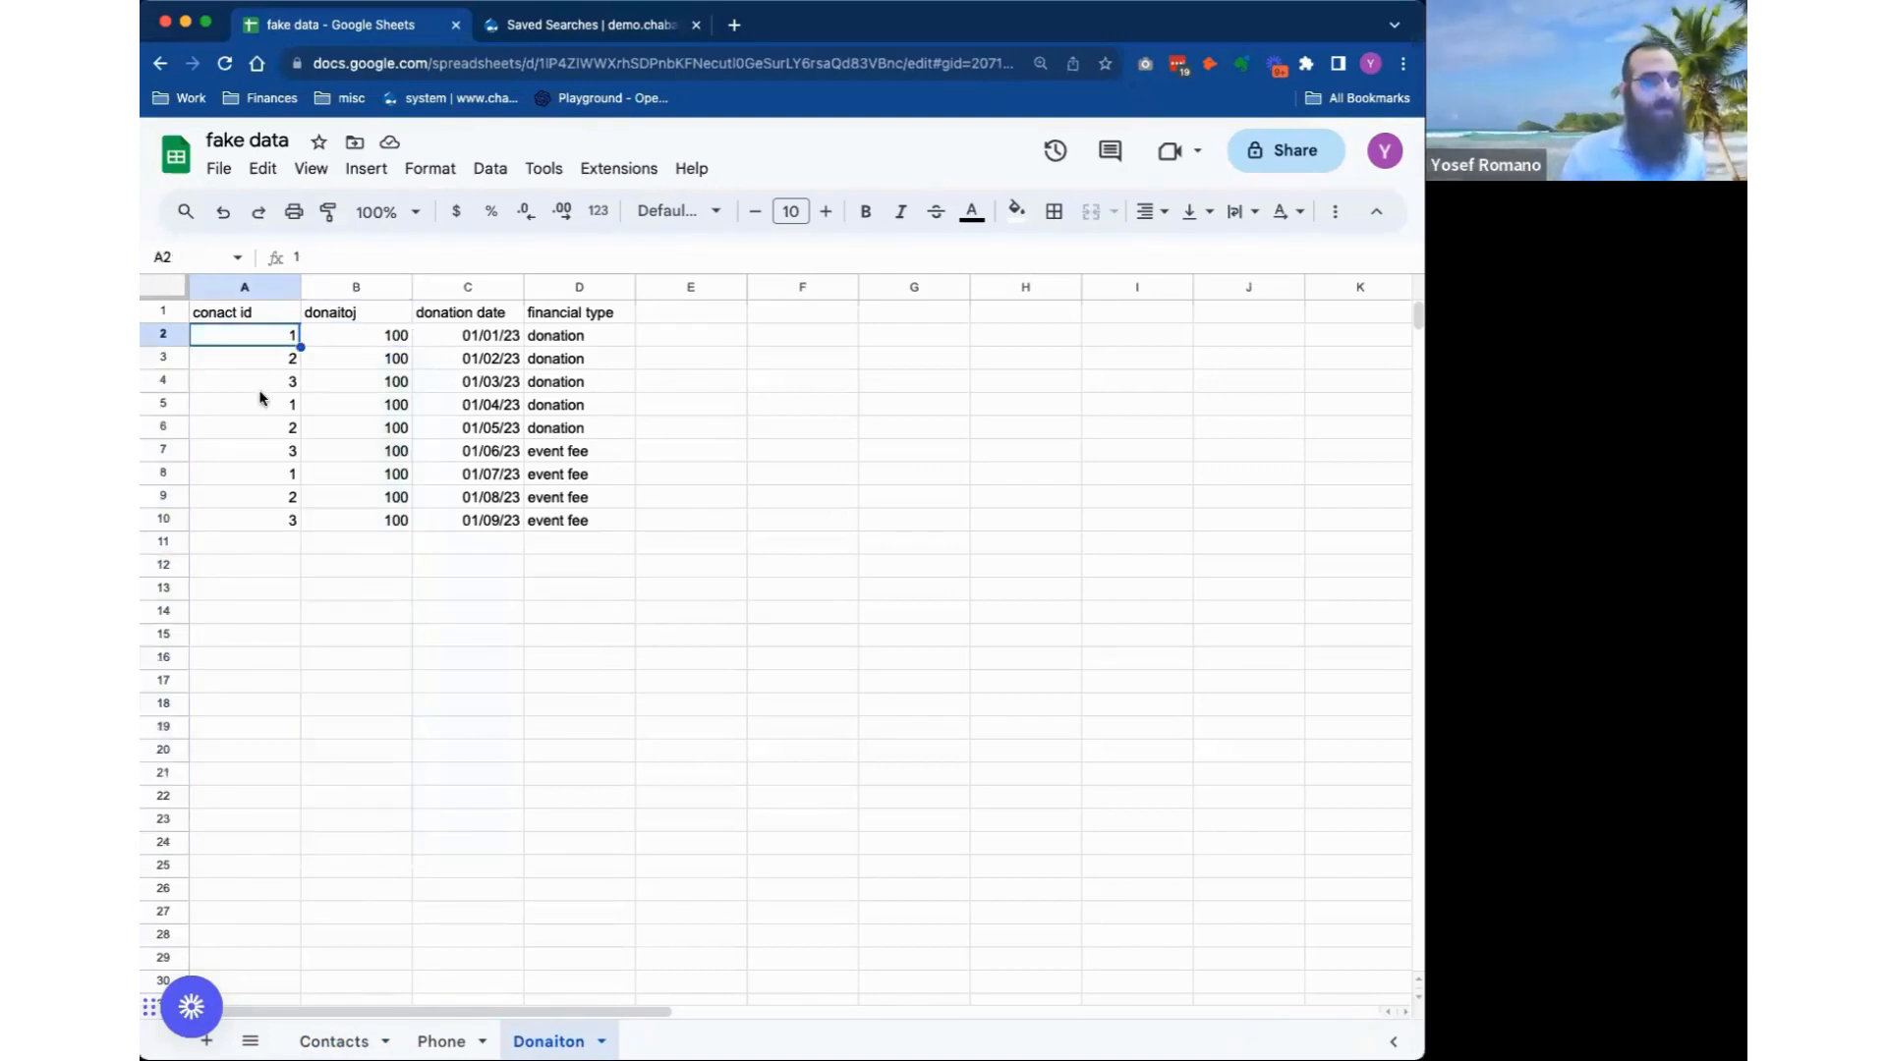
left_click(264, 385)
left_click(283, 474)
left_click(469, 442)
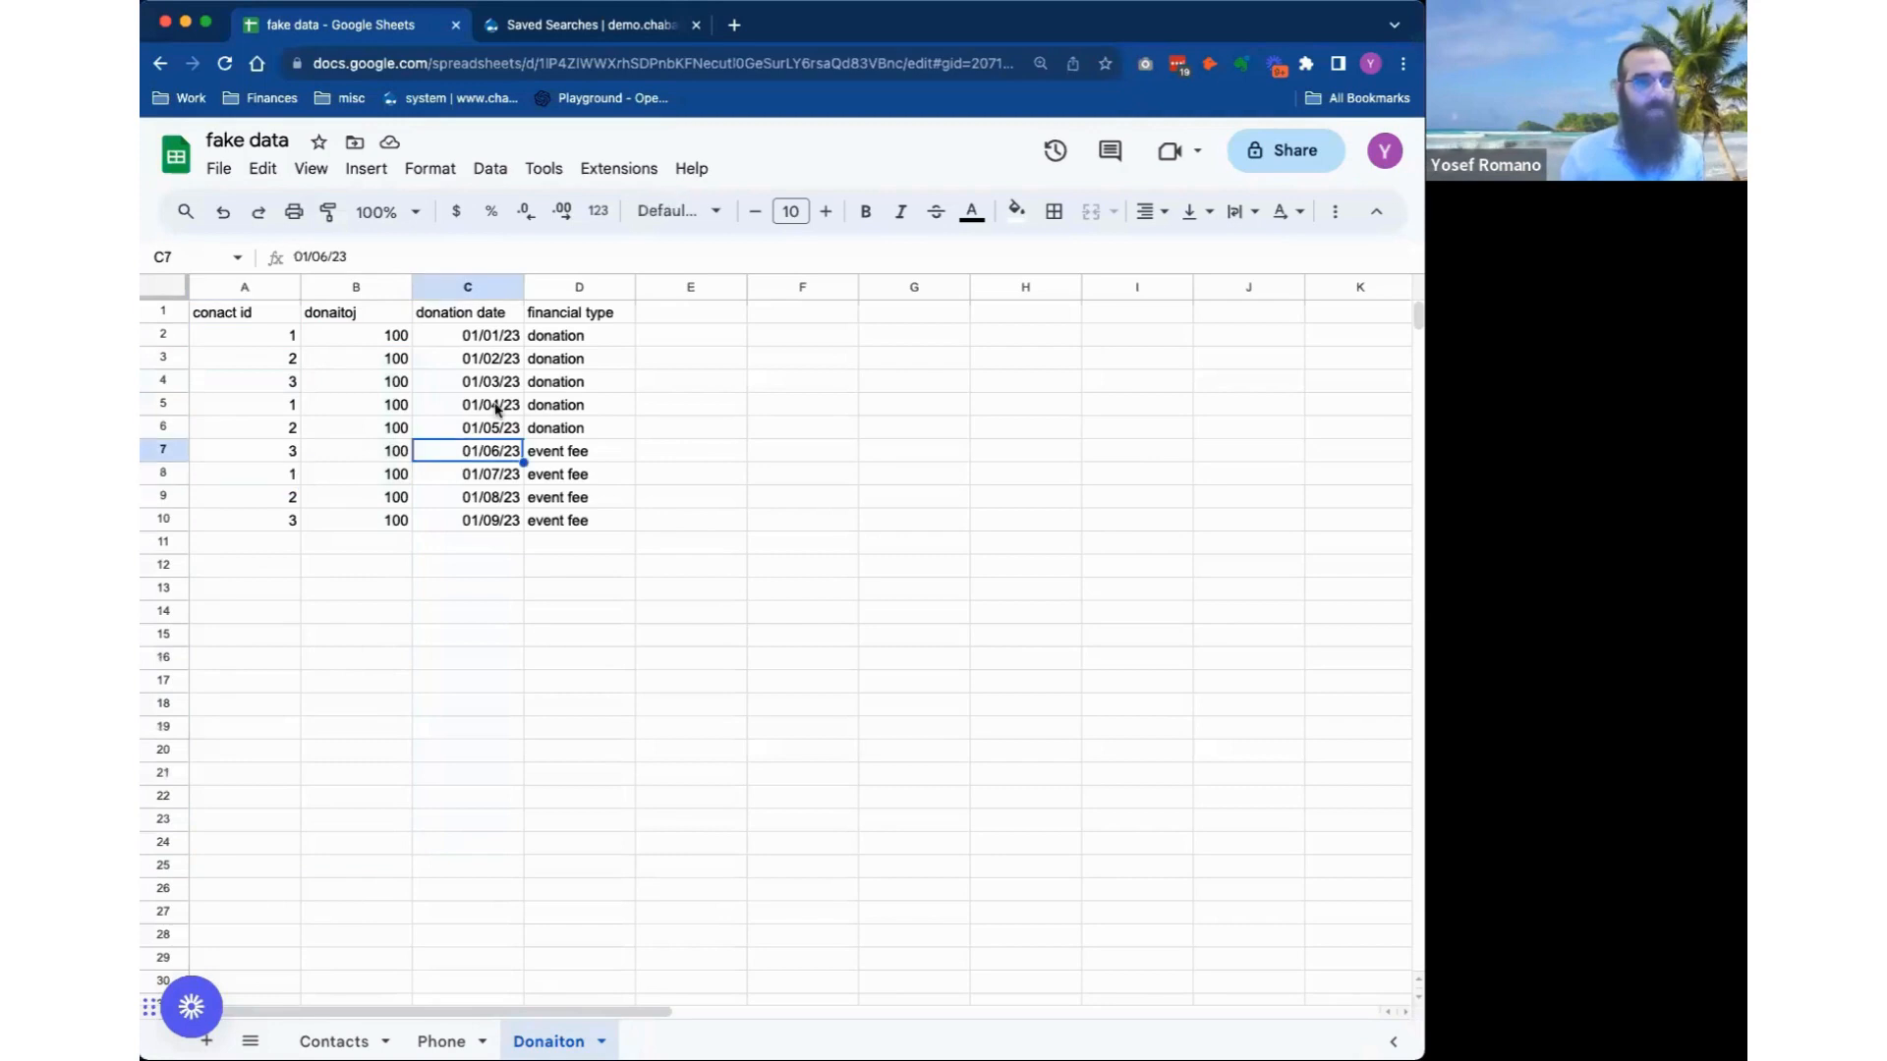
left_click(480, 393)
left_click(355, 337)
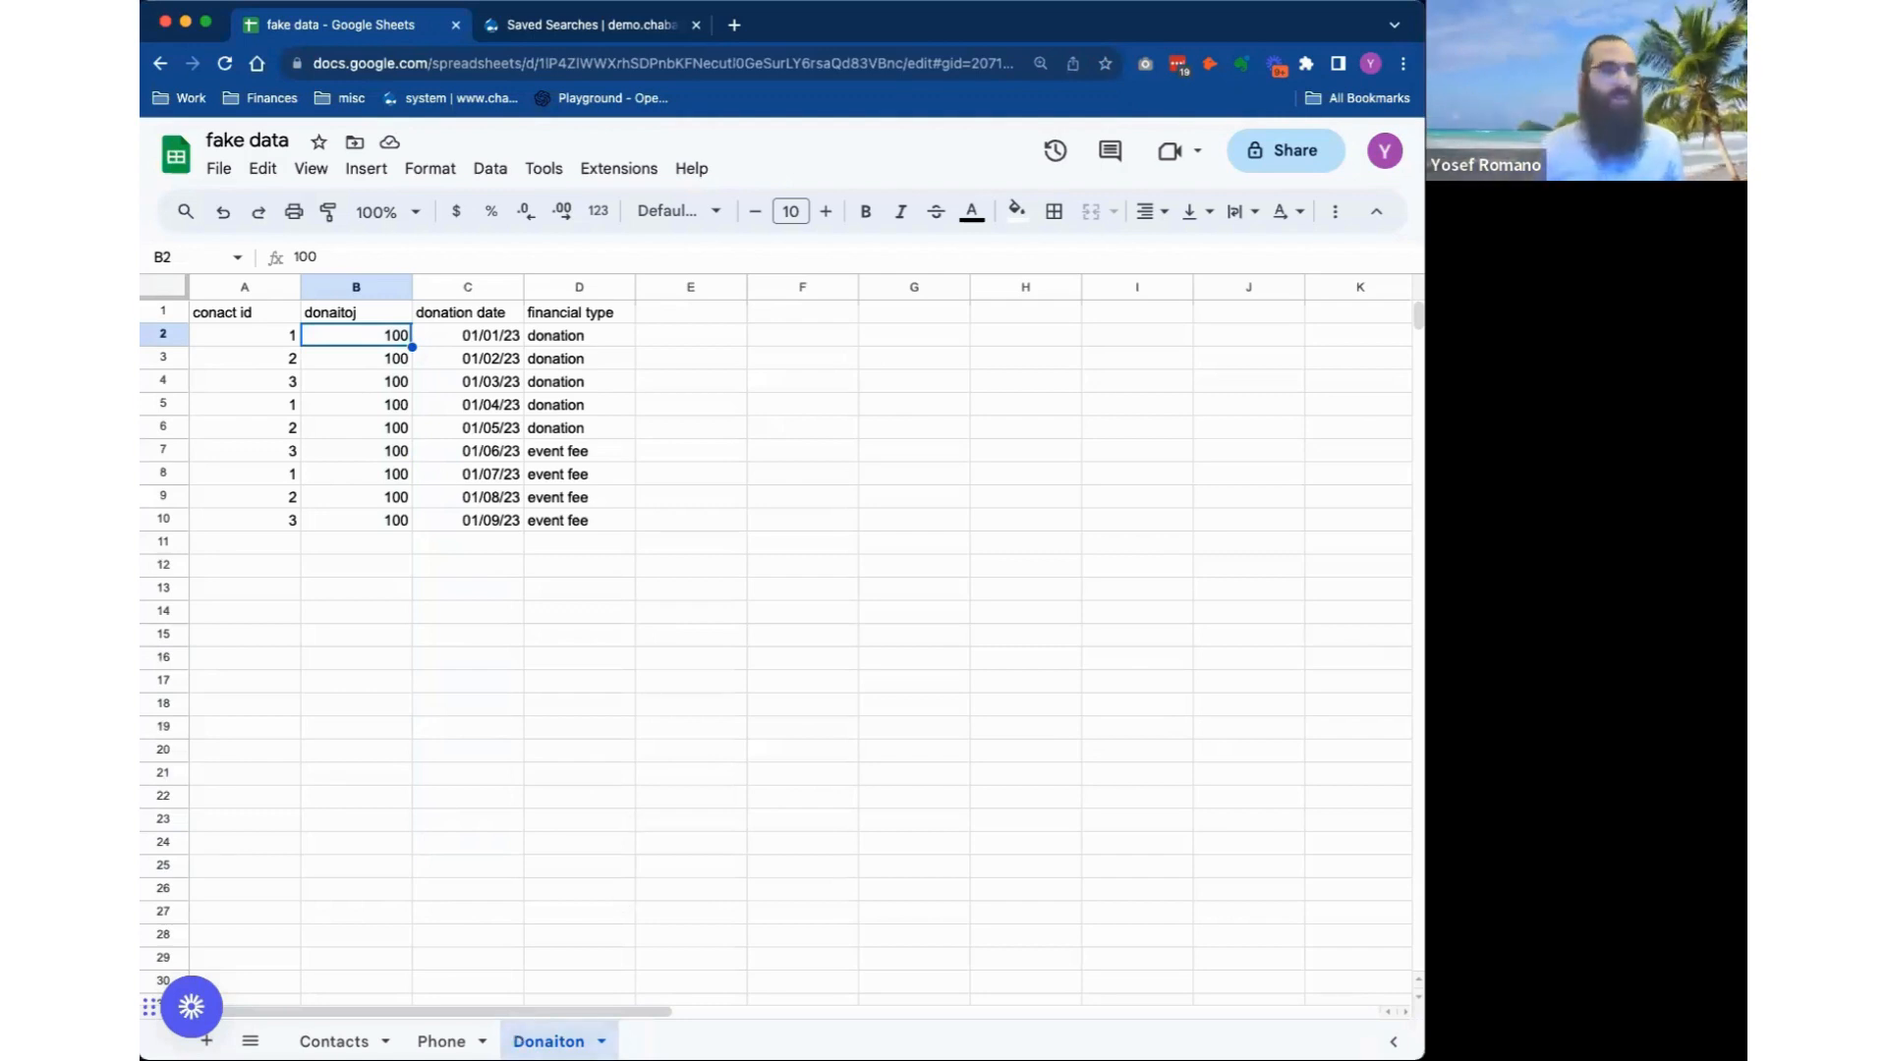
Switch to CiviCRM, list all contacts in a separate browser tab and open the summary of the third contact listed.
left_click(676, 36)
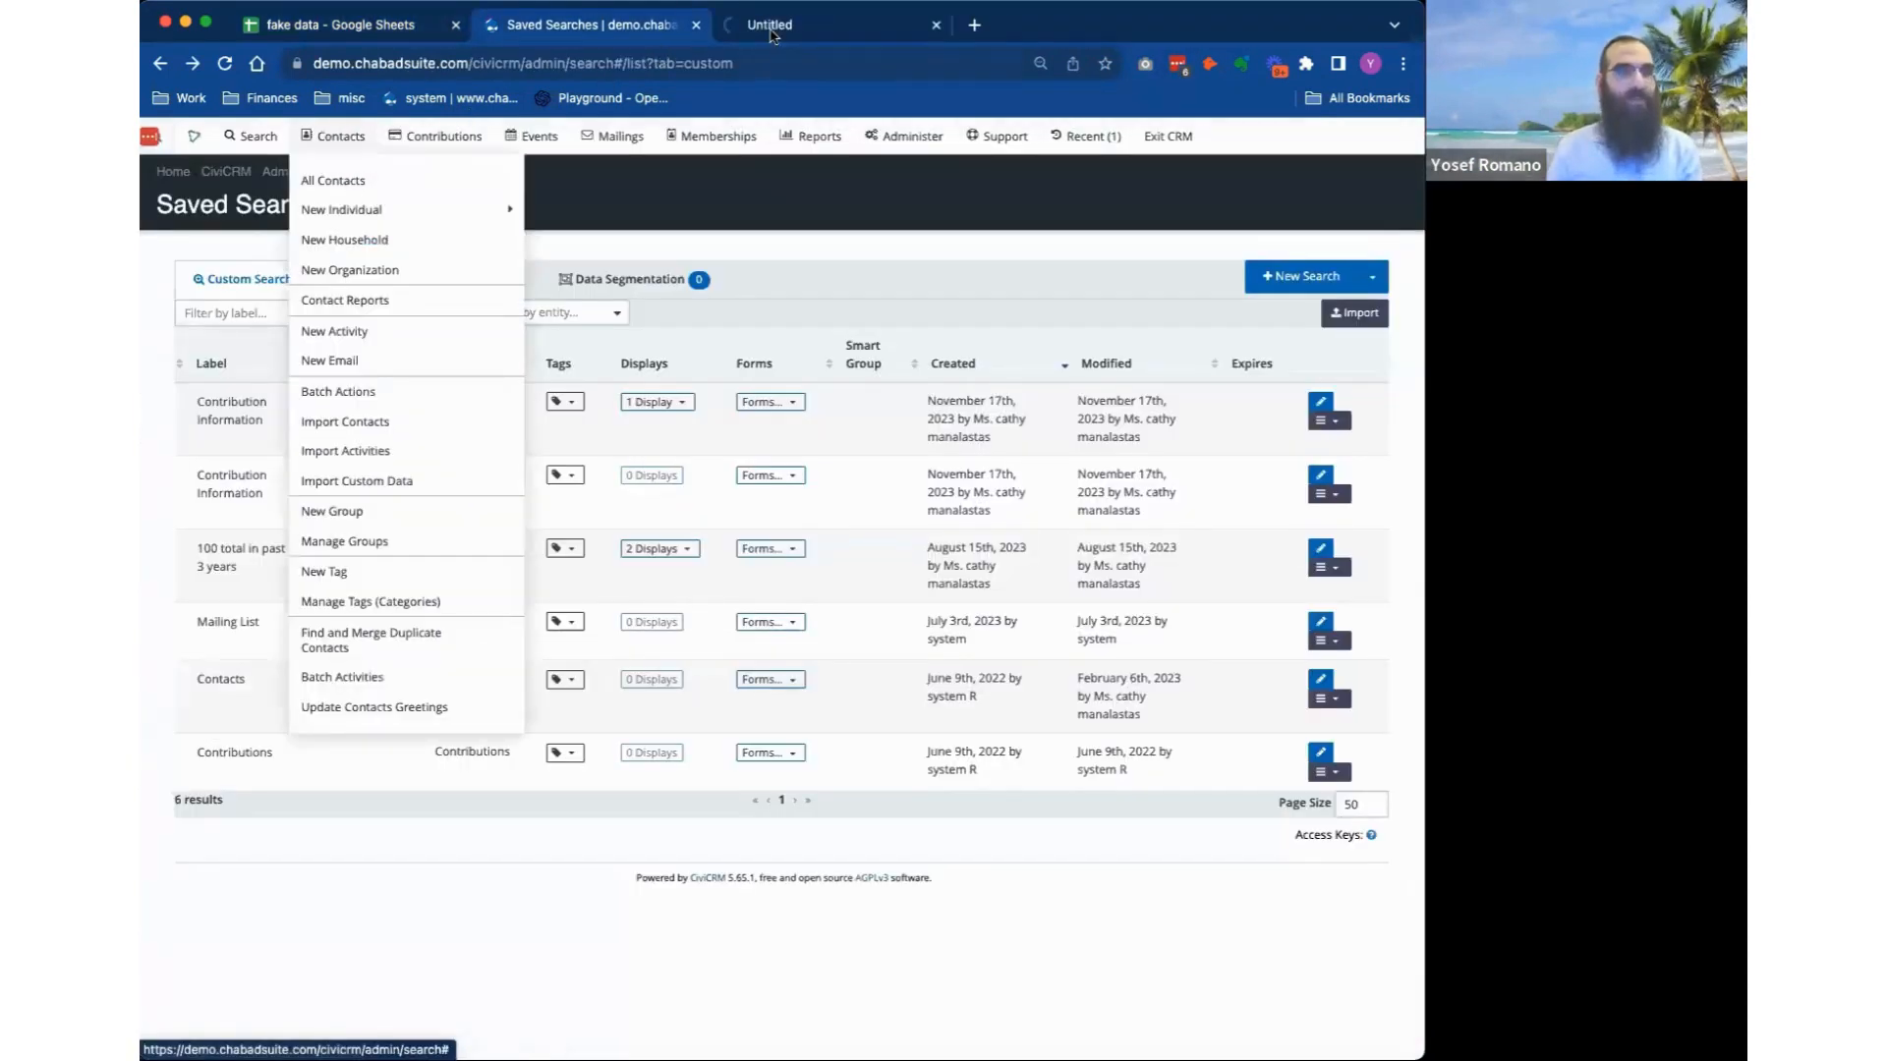
left_click(770, 30)
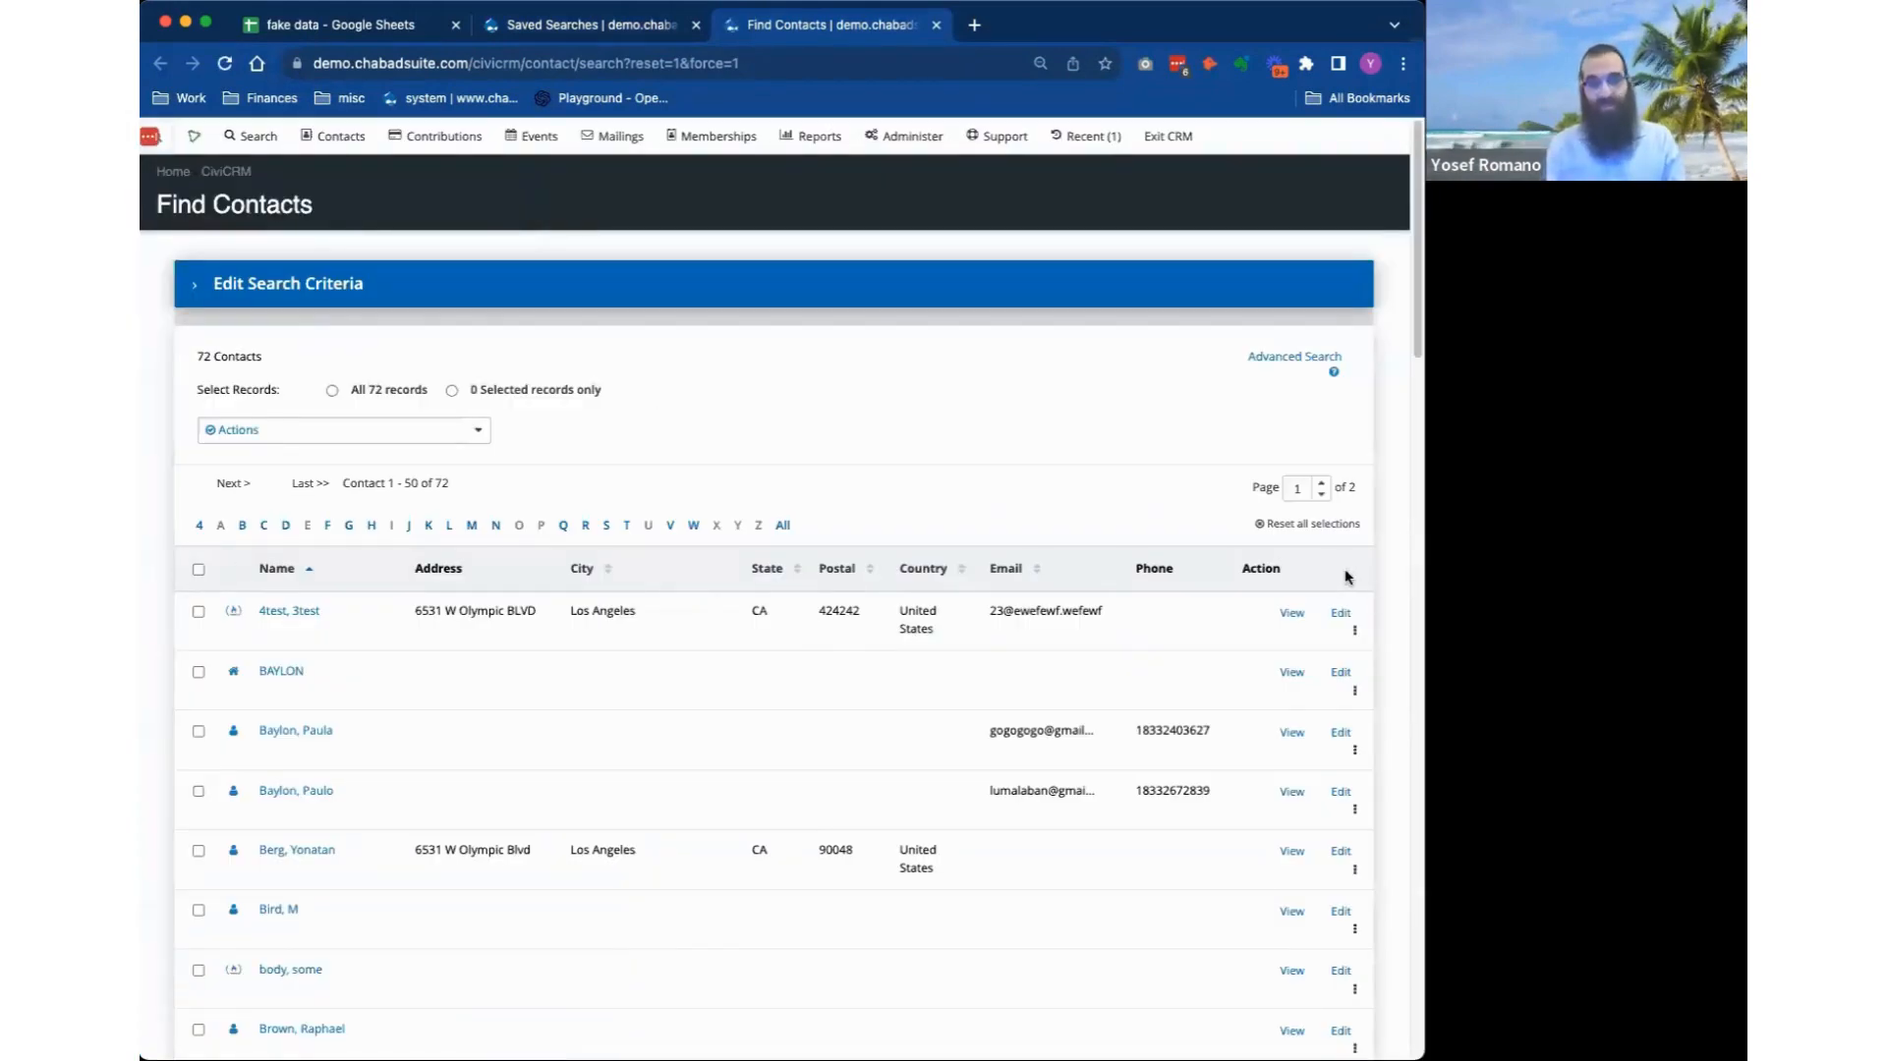
scroll(421, 835, "down", 2)
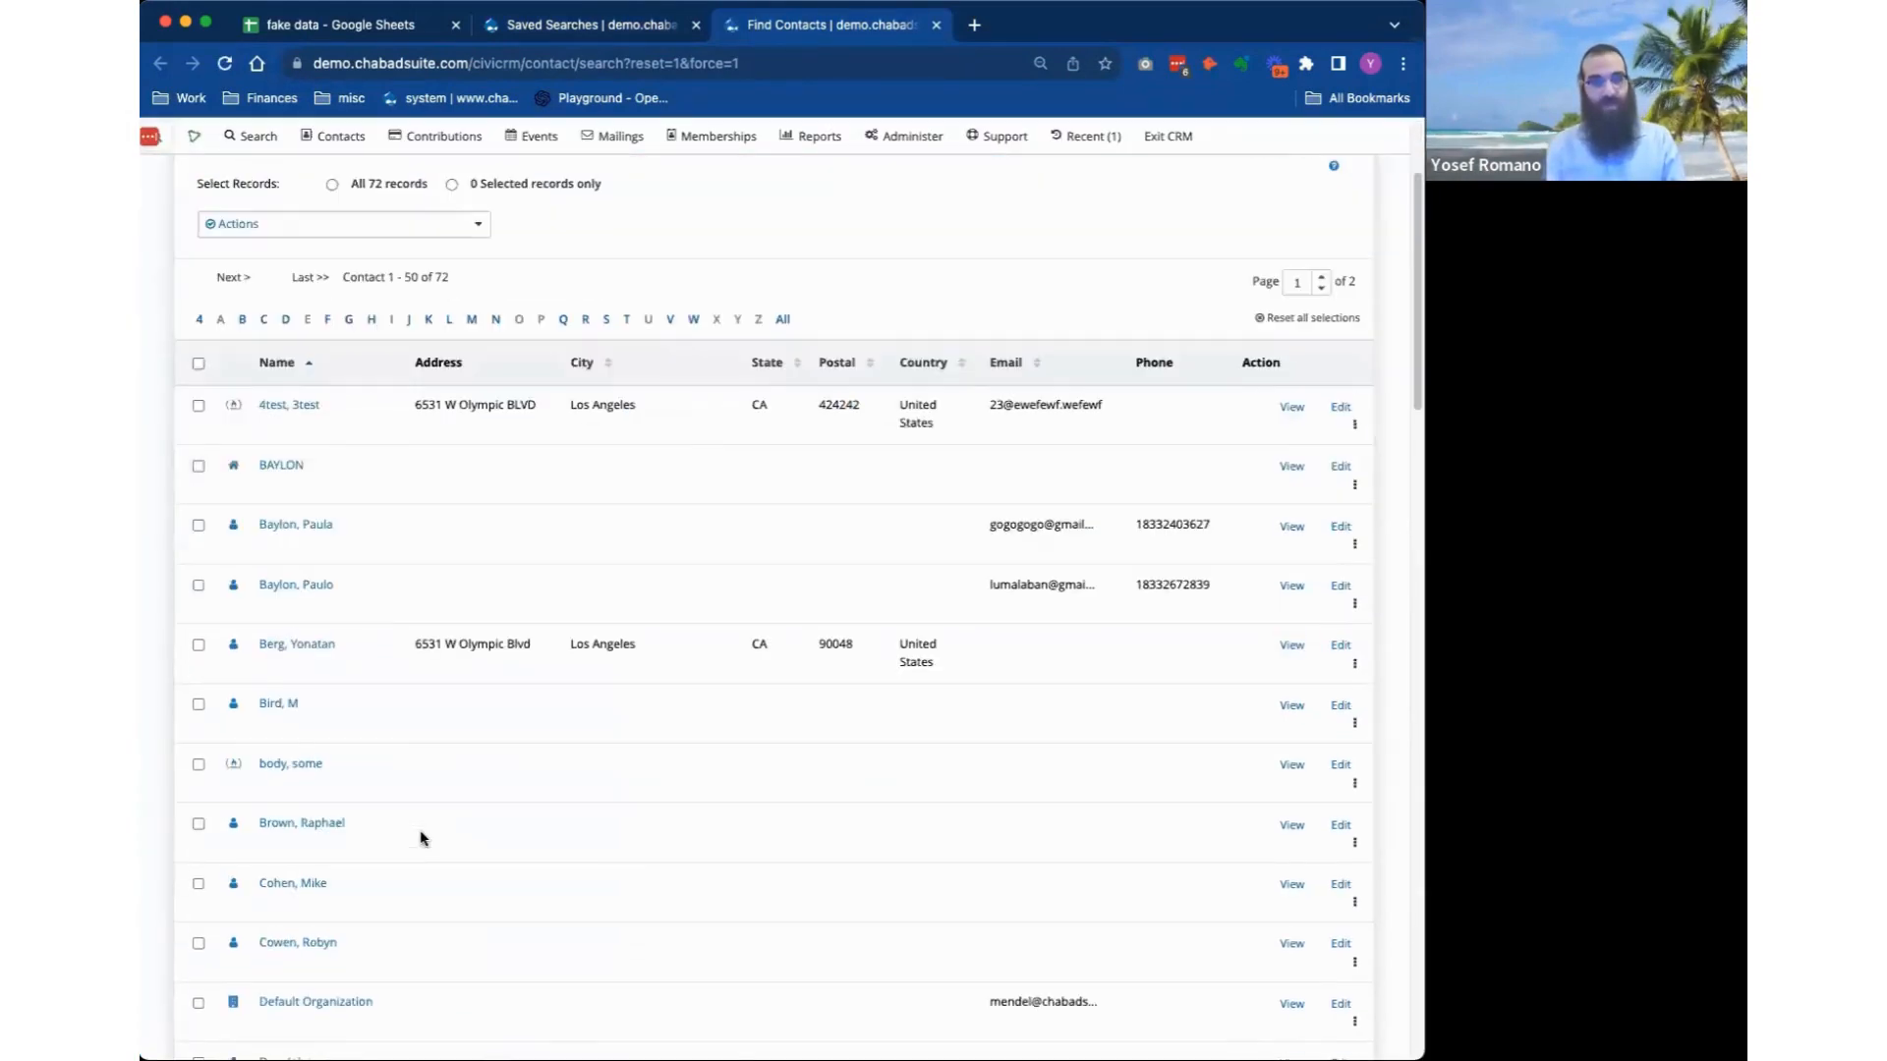
scroll(421, 835, "up", 2)
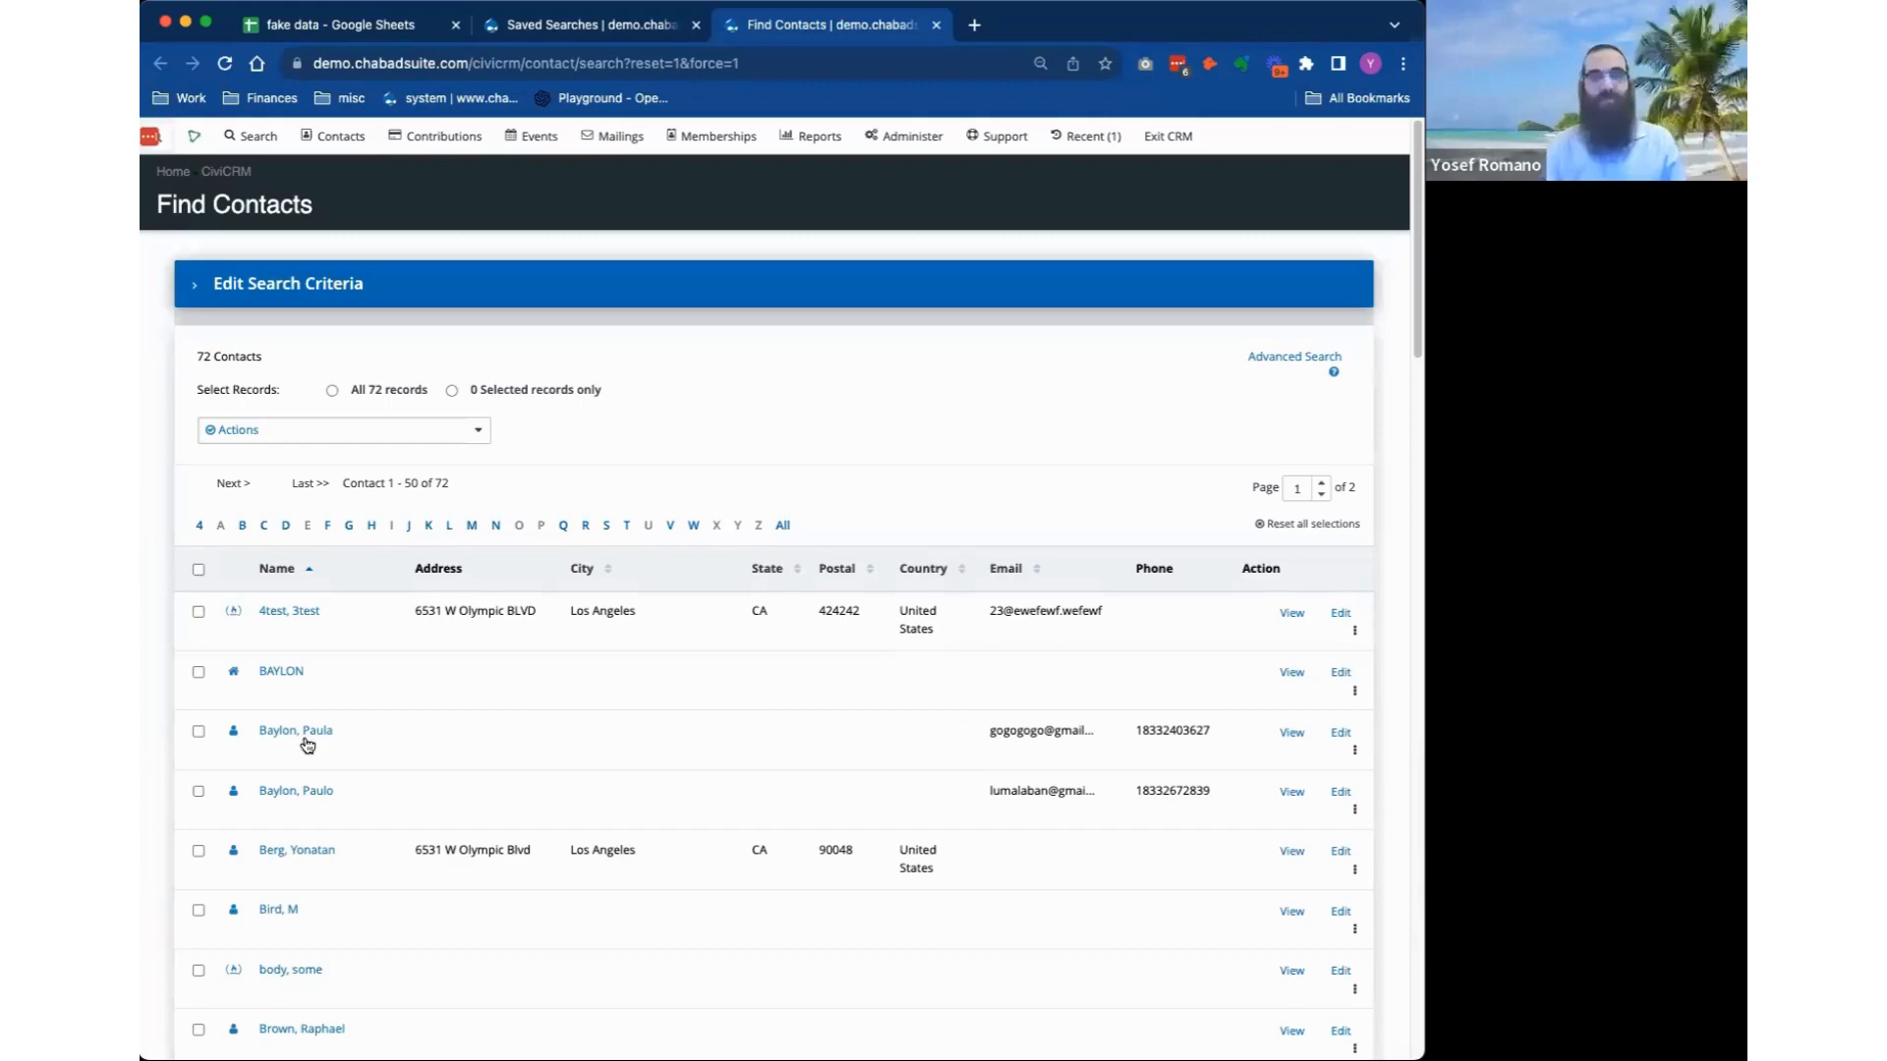
left_click(309, 744)
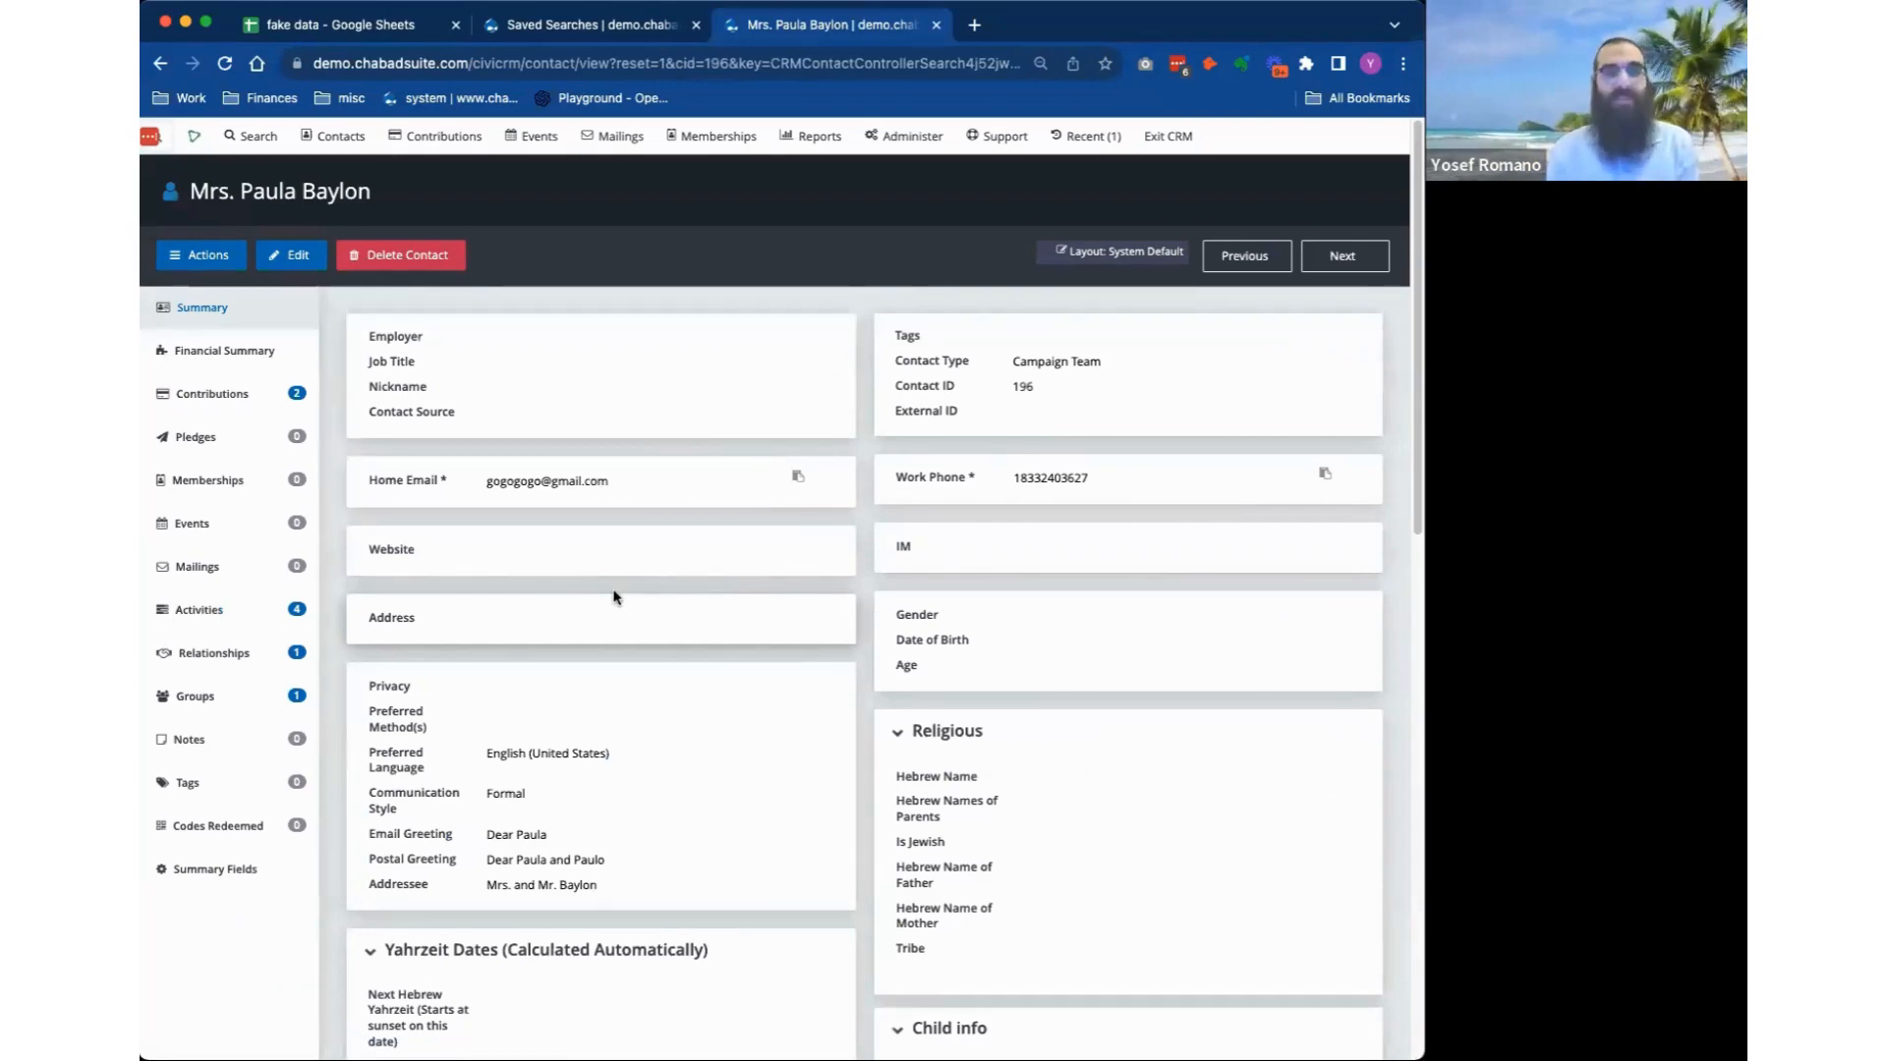
Return to the saved searches and examine the packaged searches, including the actions available for Snowbird Addresses.
left_click(637, 27)
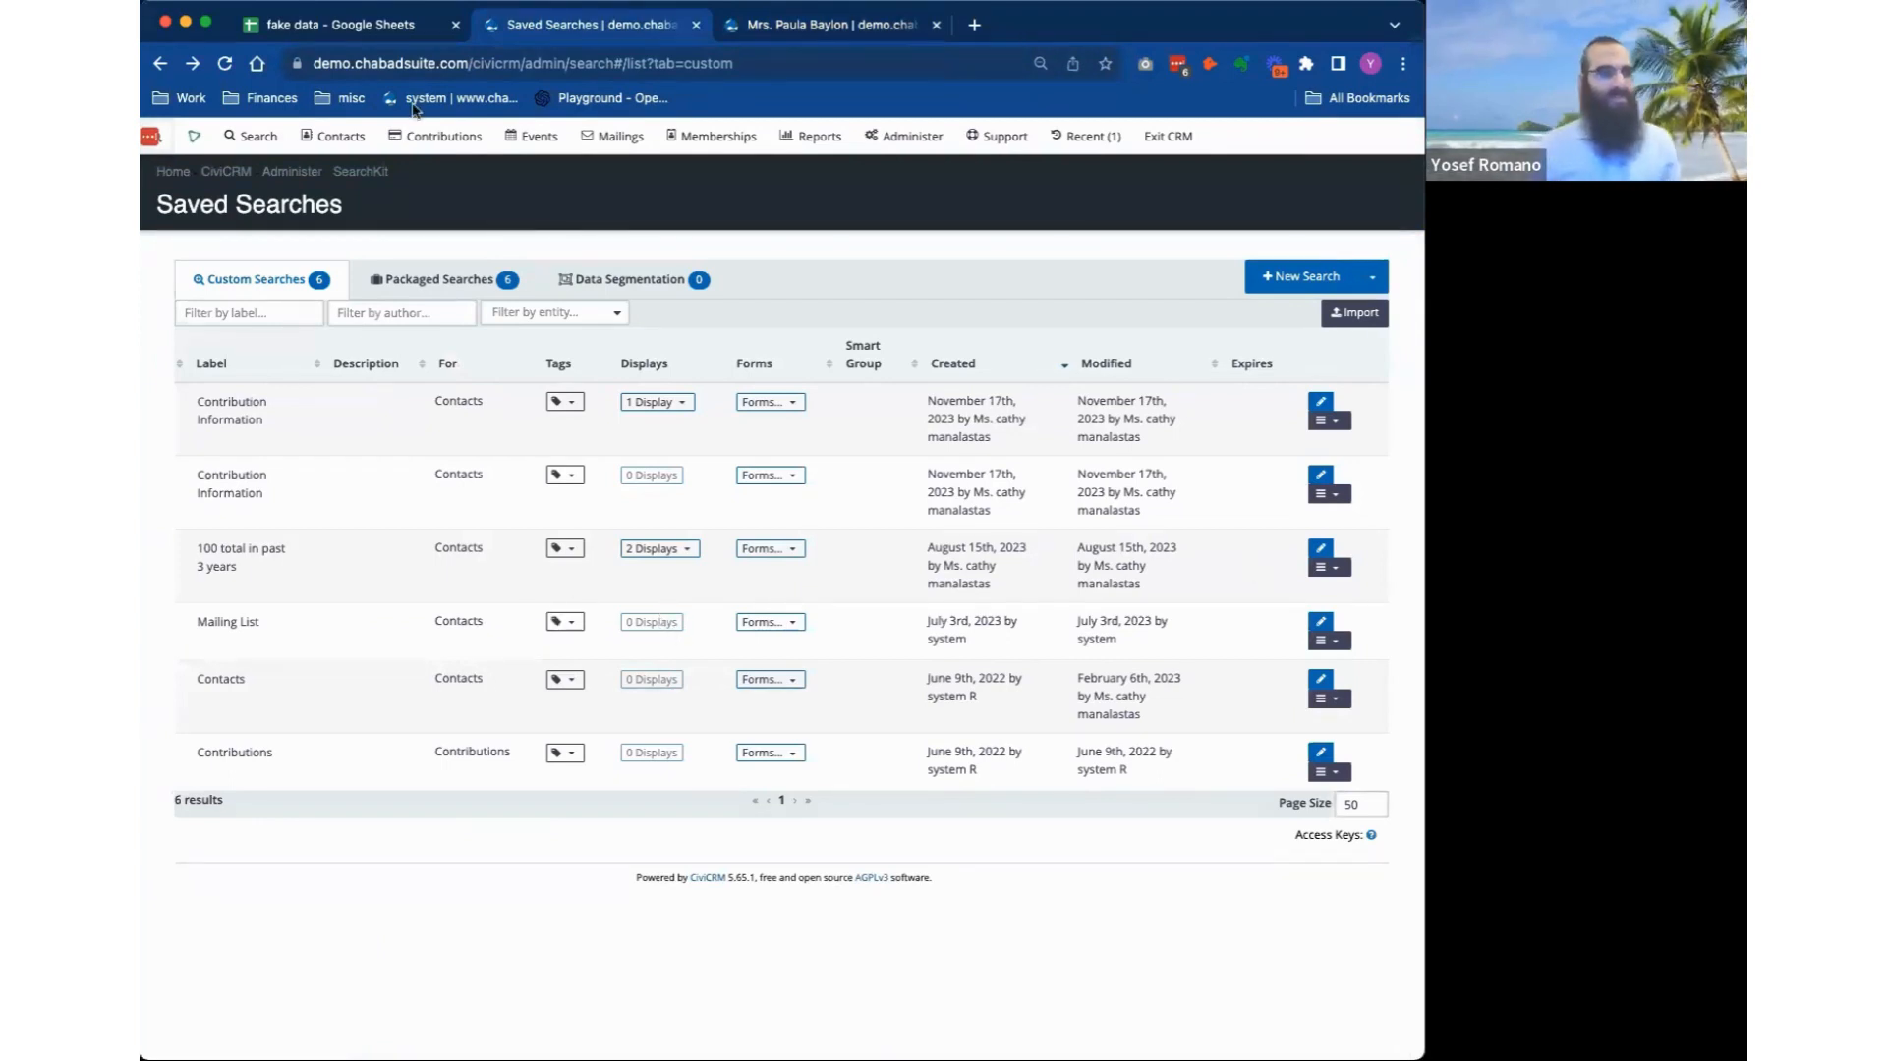
mouse_move(255, 138)
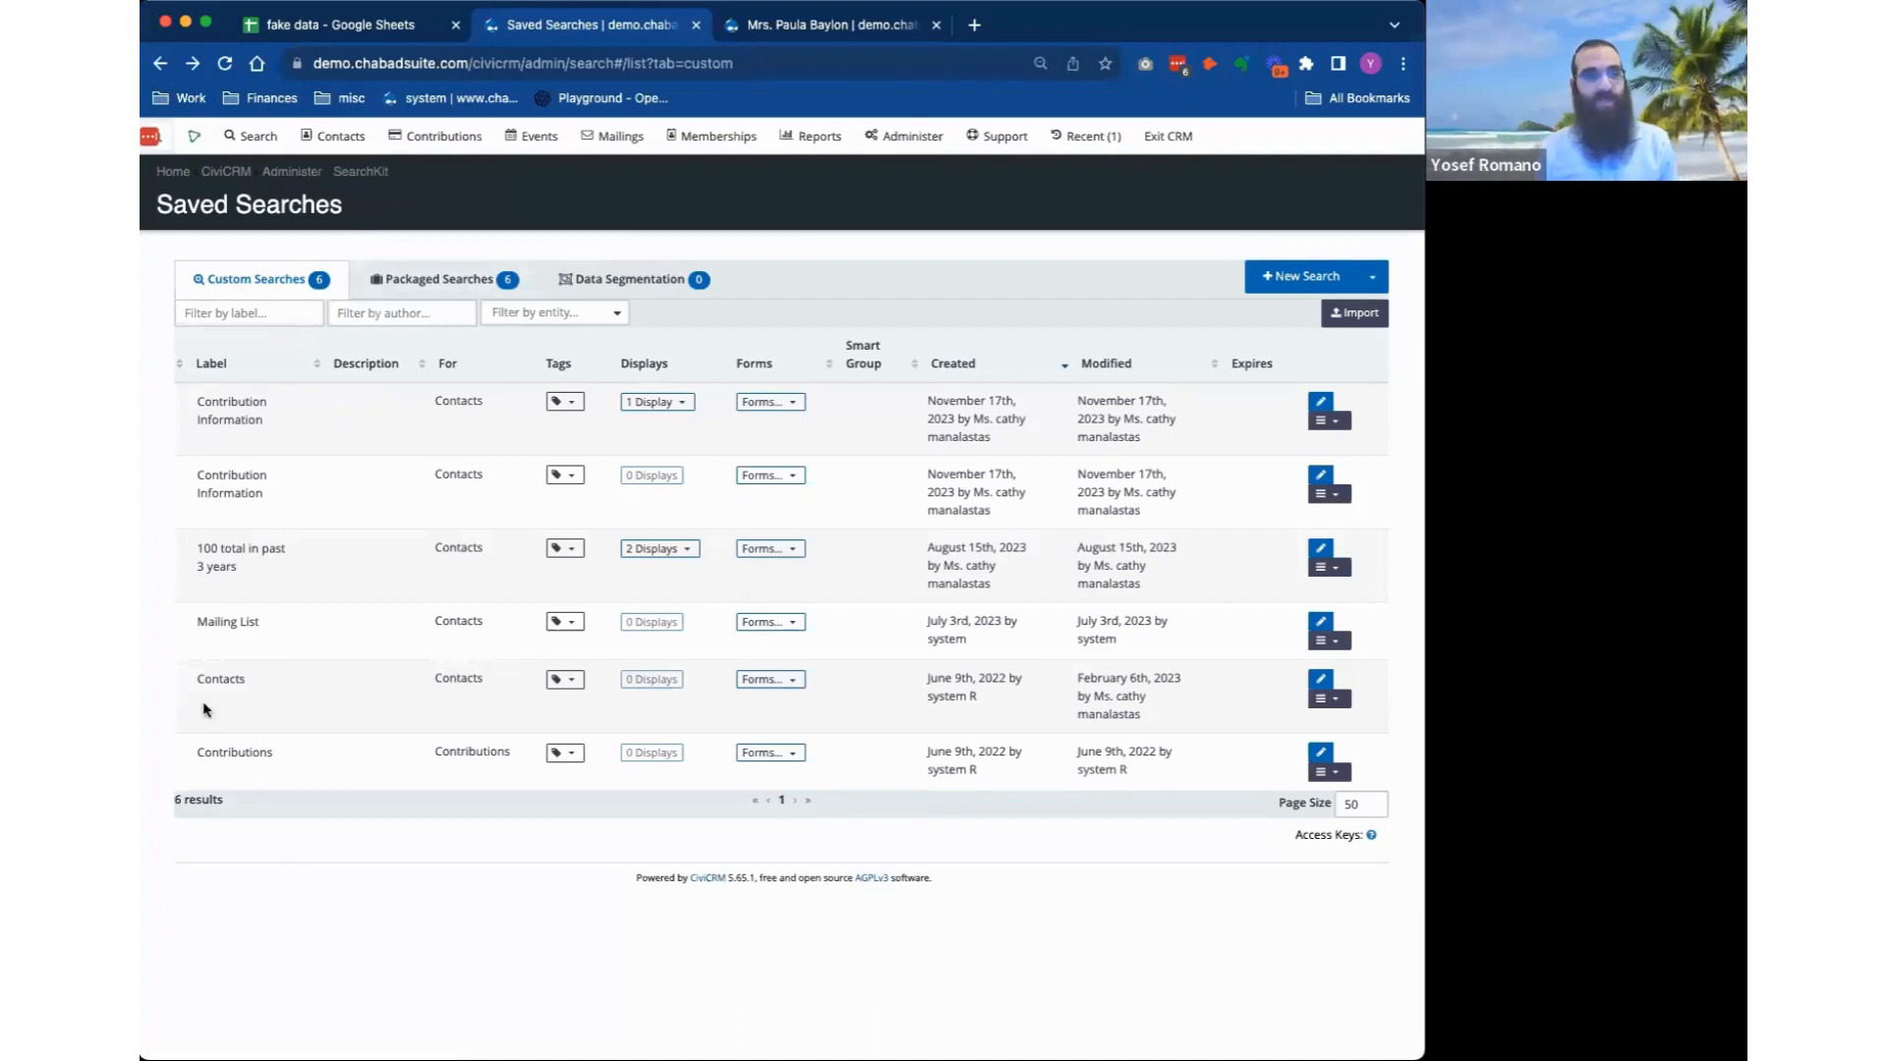
left_click(404, 287)
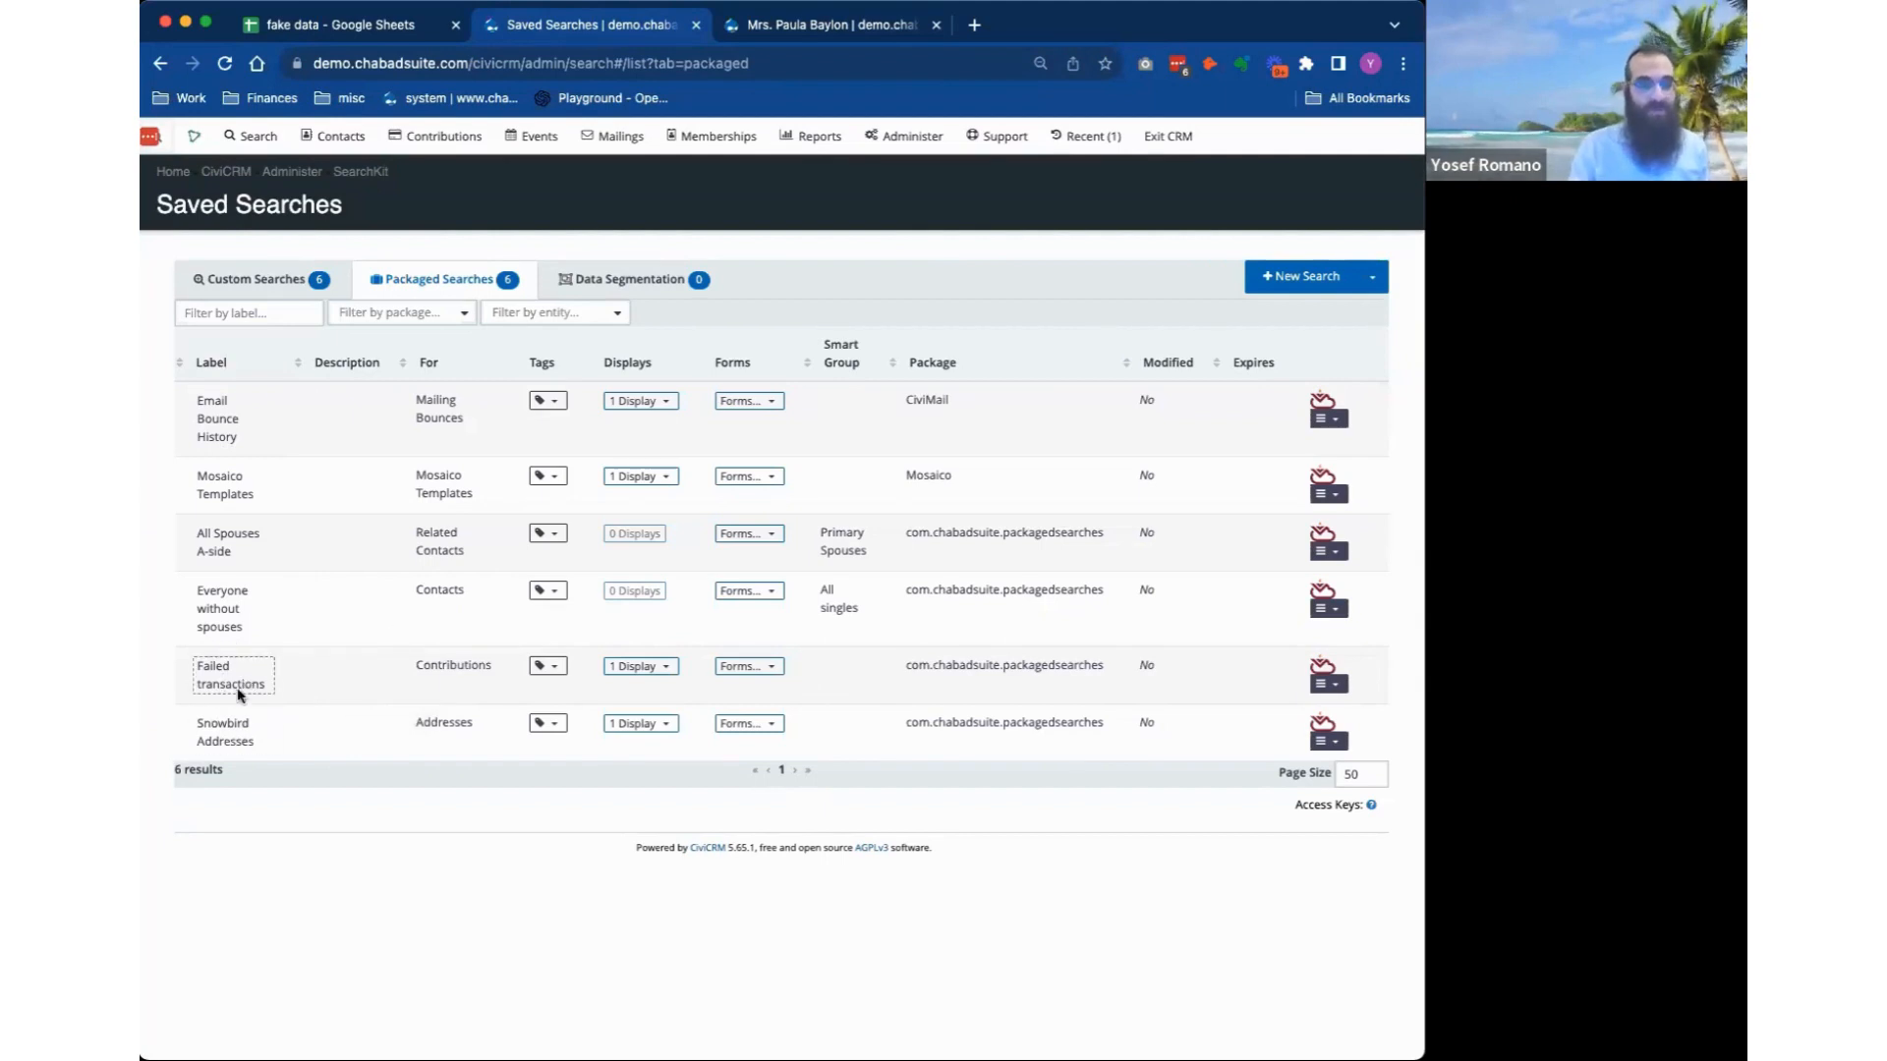
left_click(1333, 742)
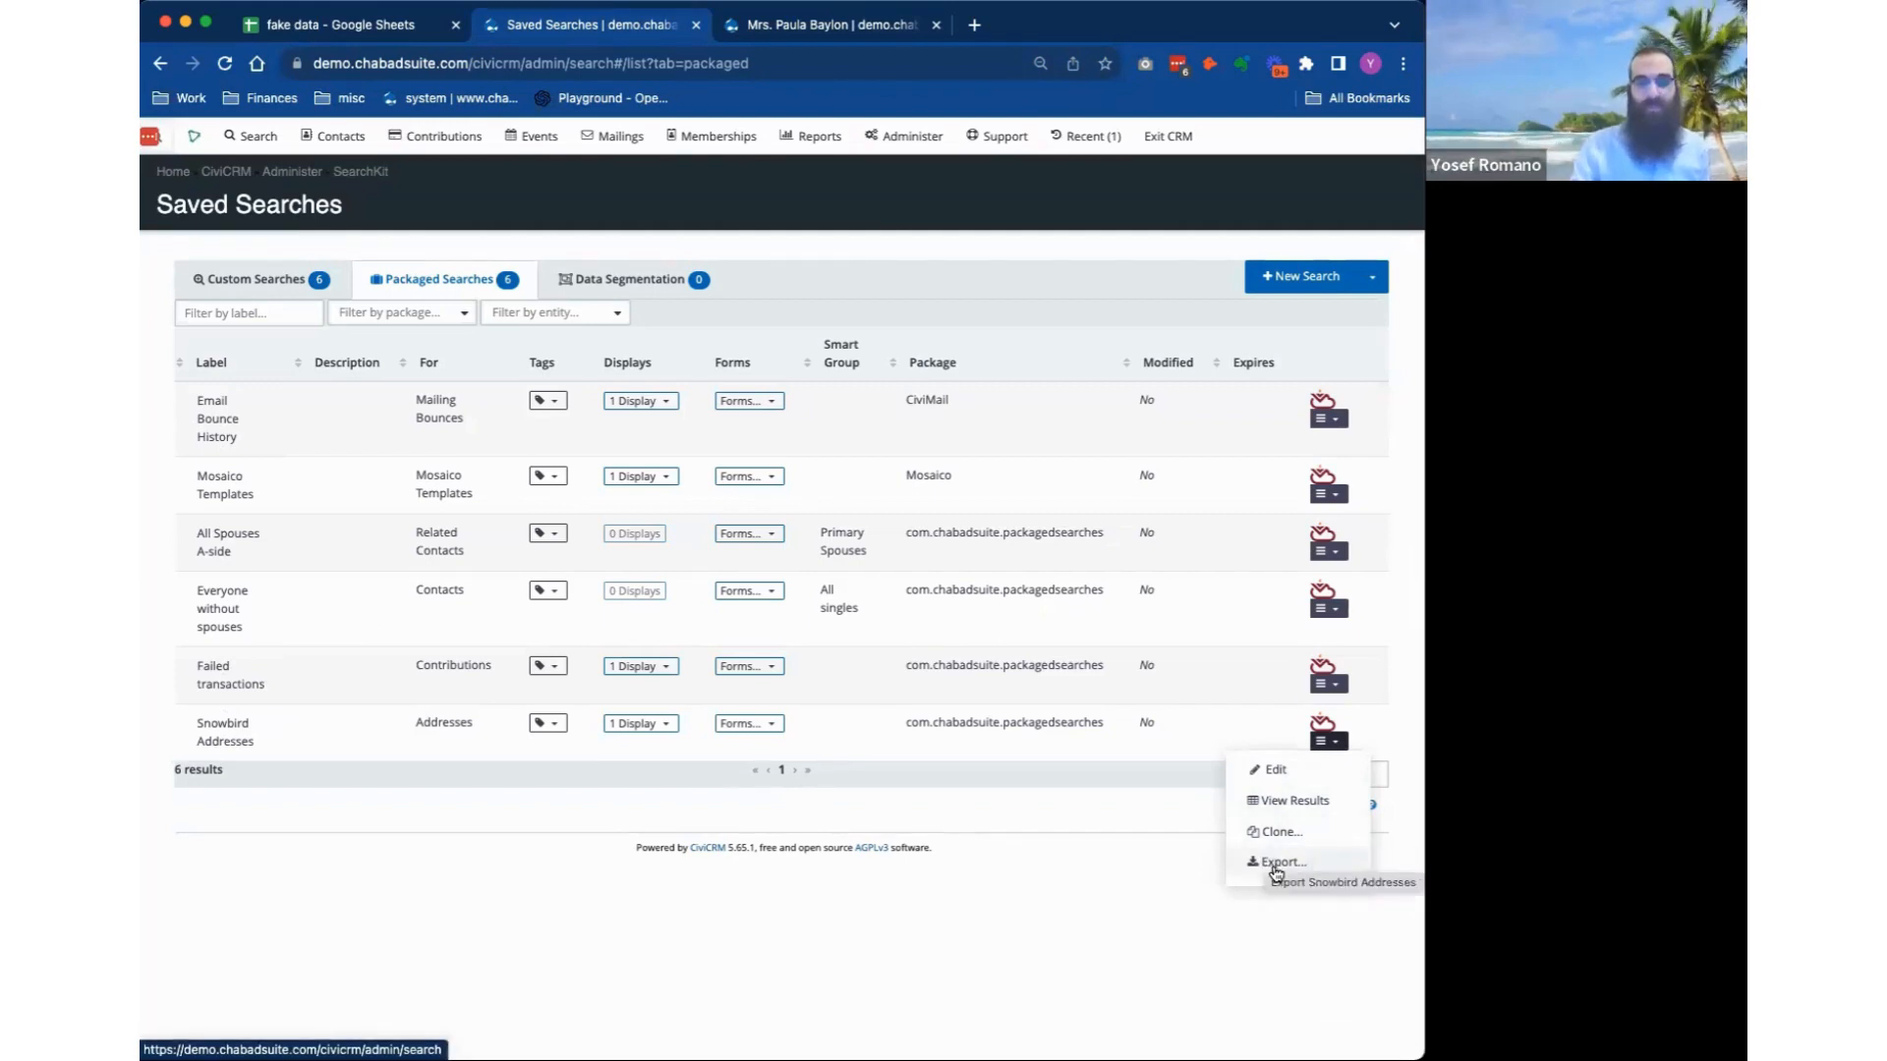
left_click(1126, 842)
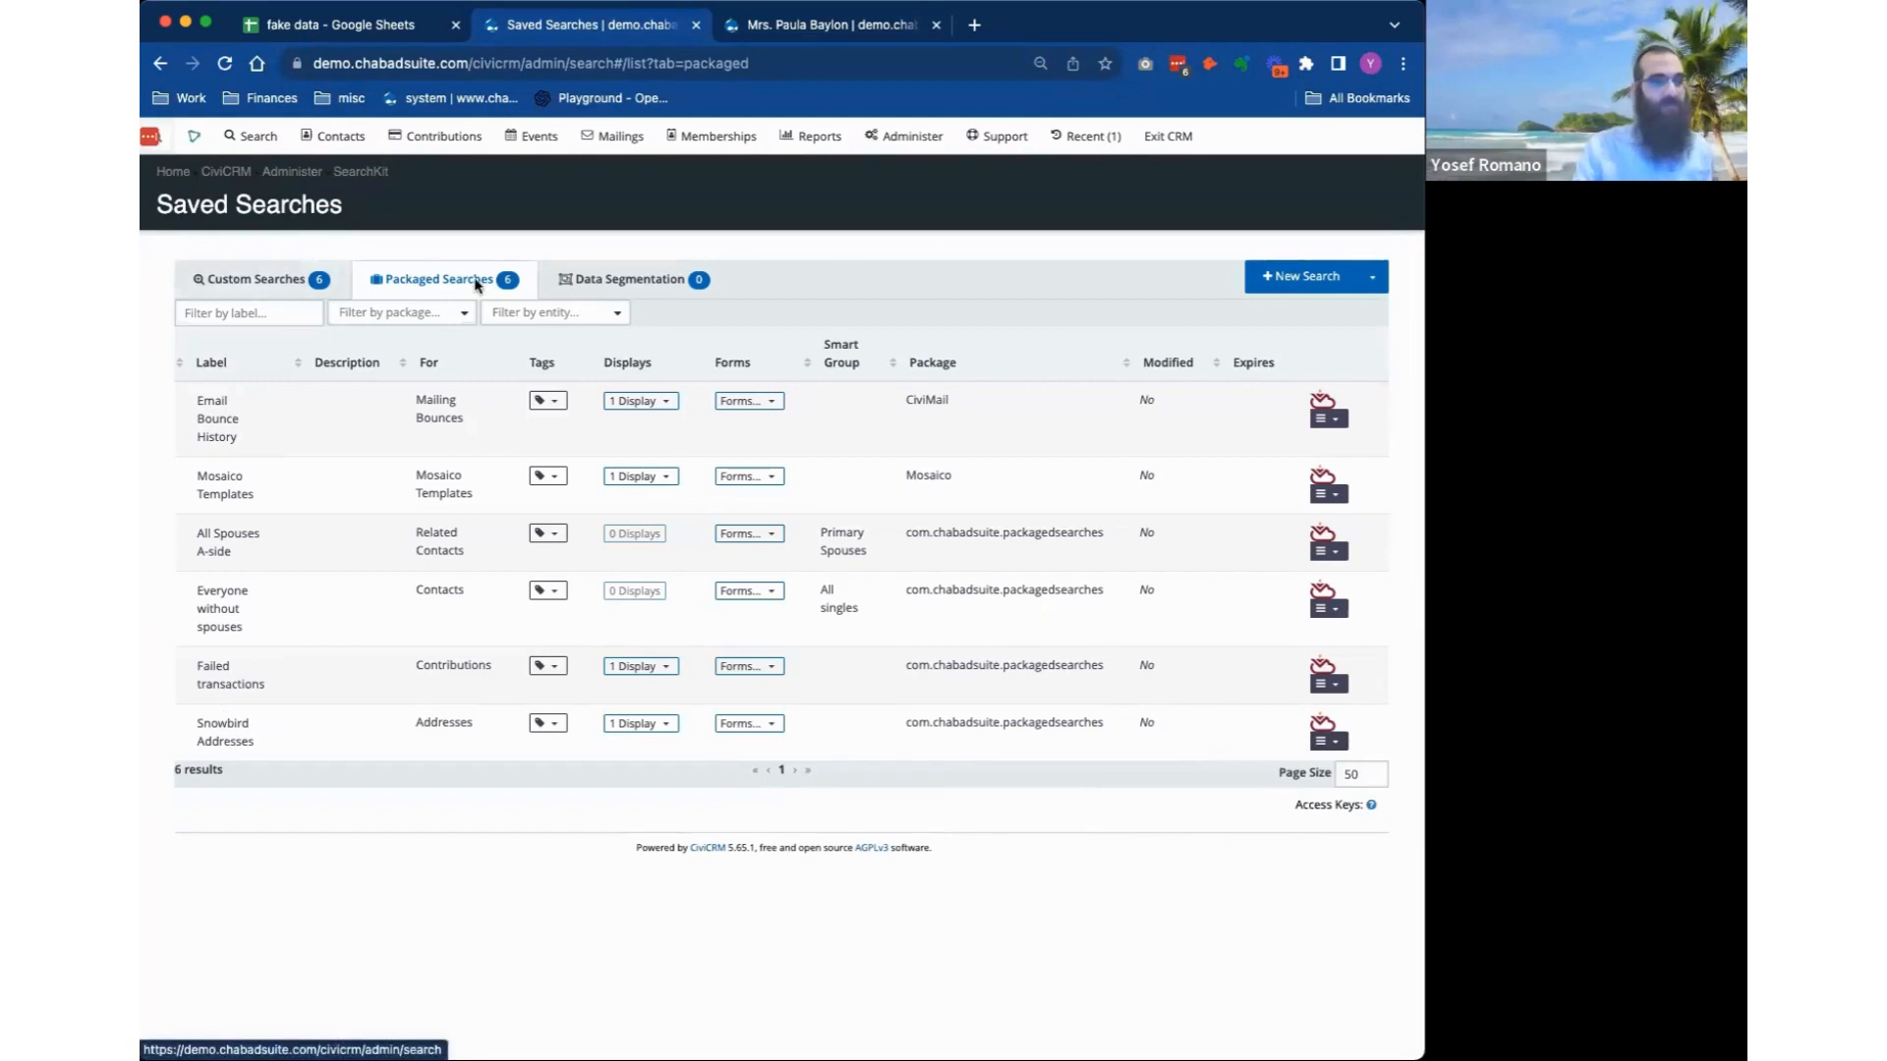
Examine the label, author and entity filters available for the custom searches.
left_click(298, 288)
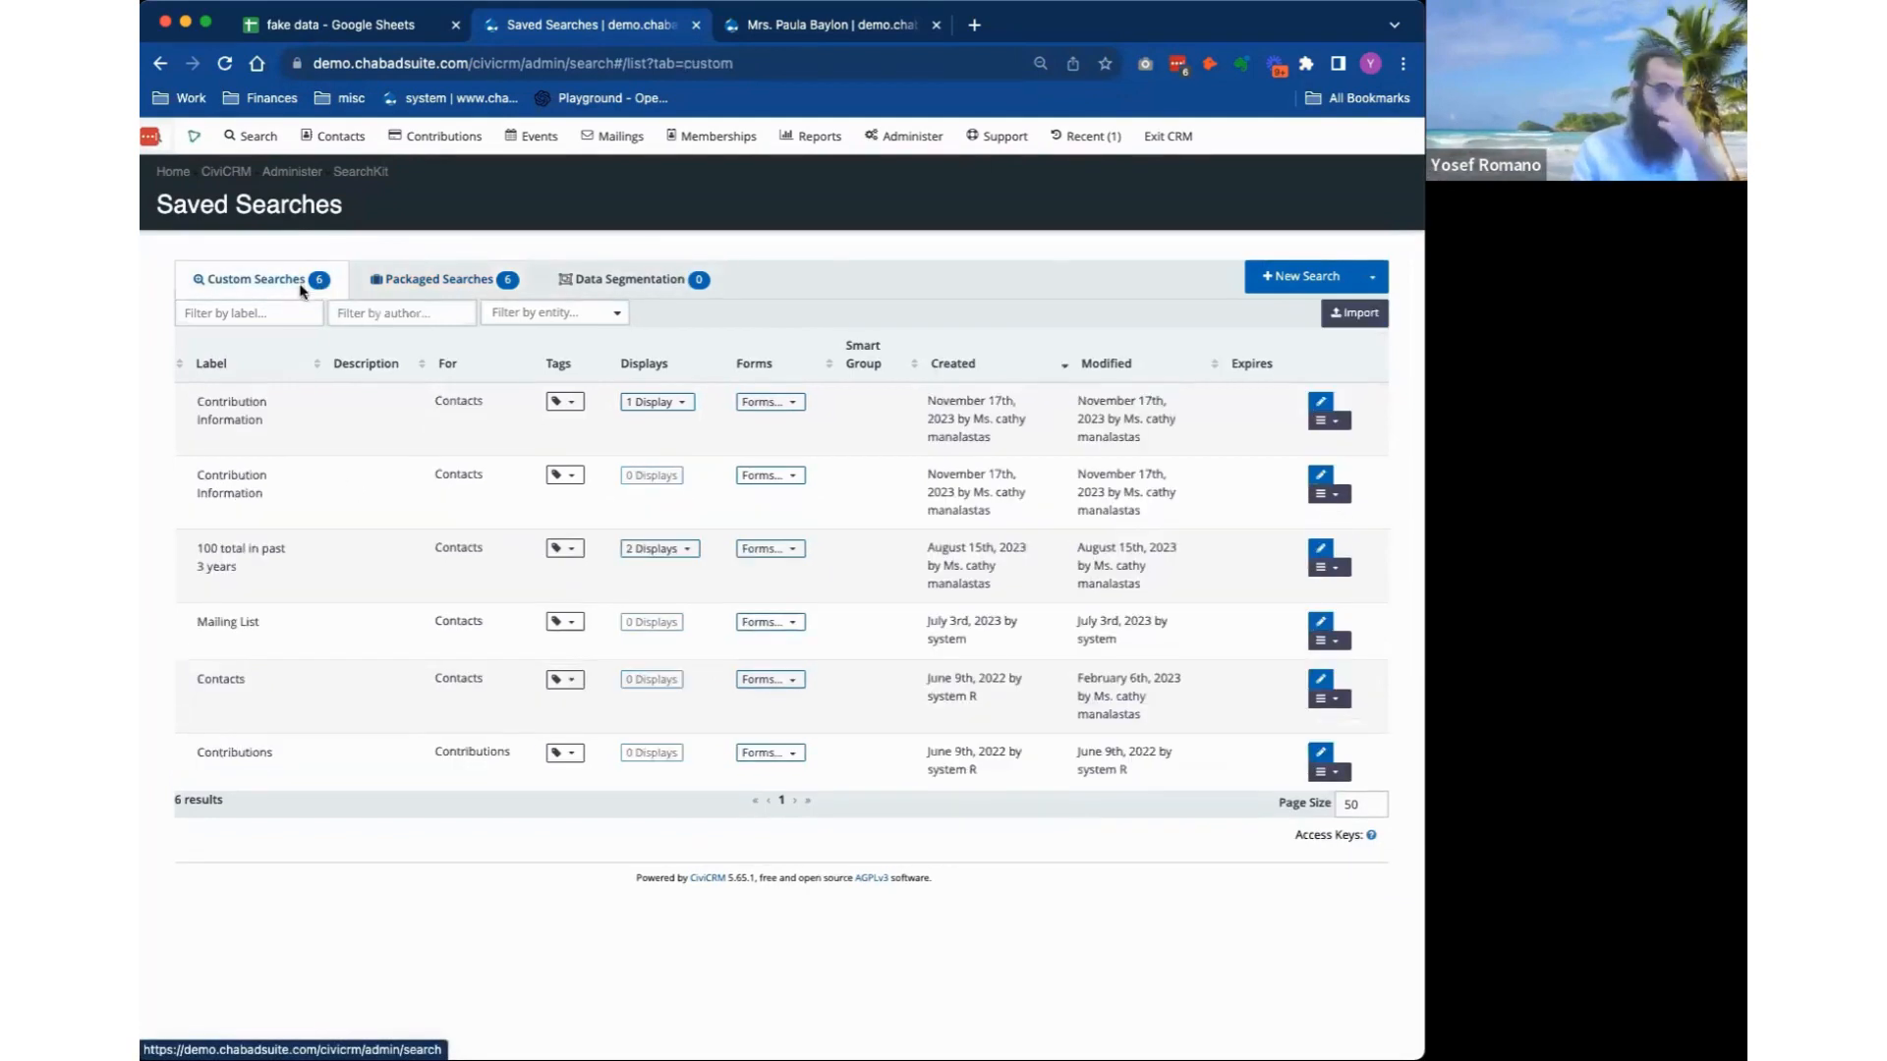
left_click(395, 314)
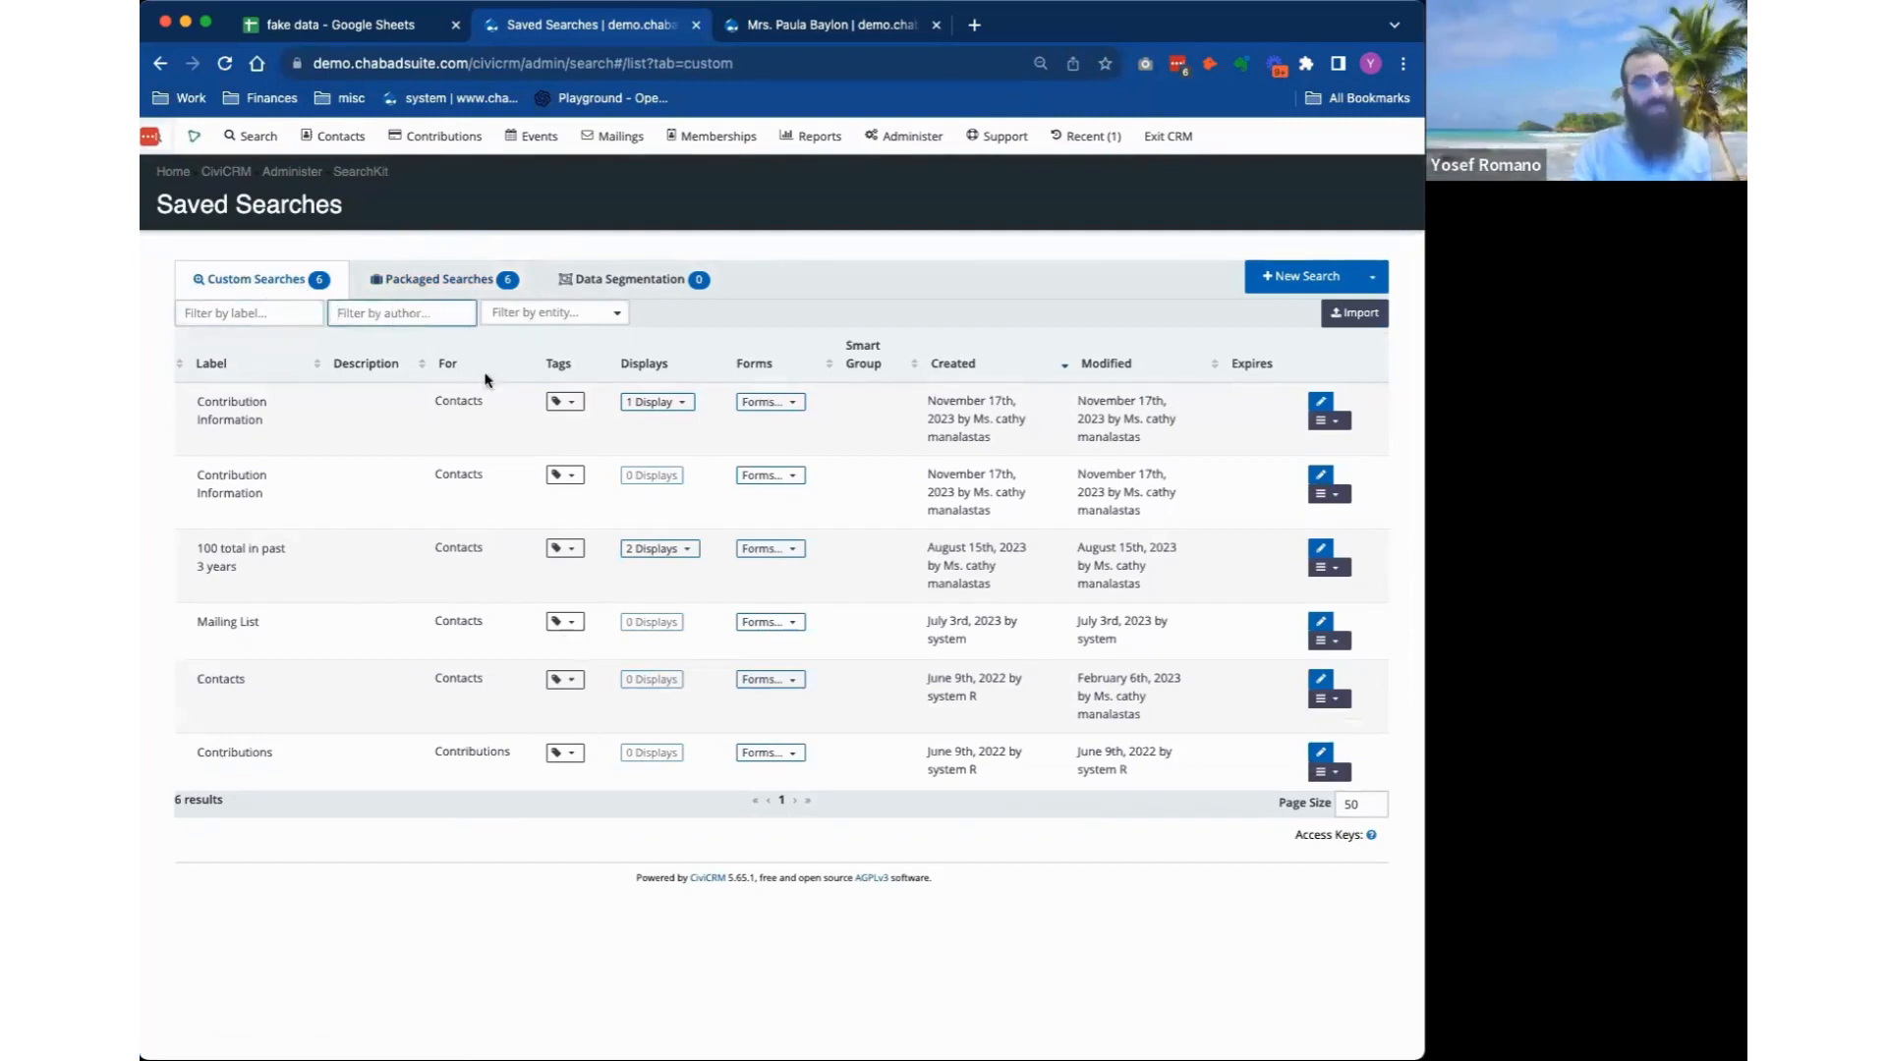
left_click(296, 314)
left_click(383, 316)
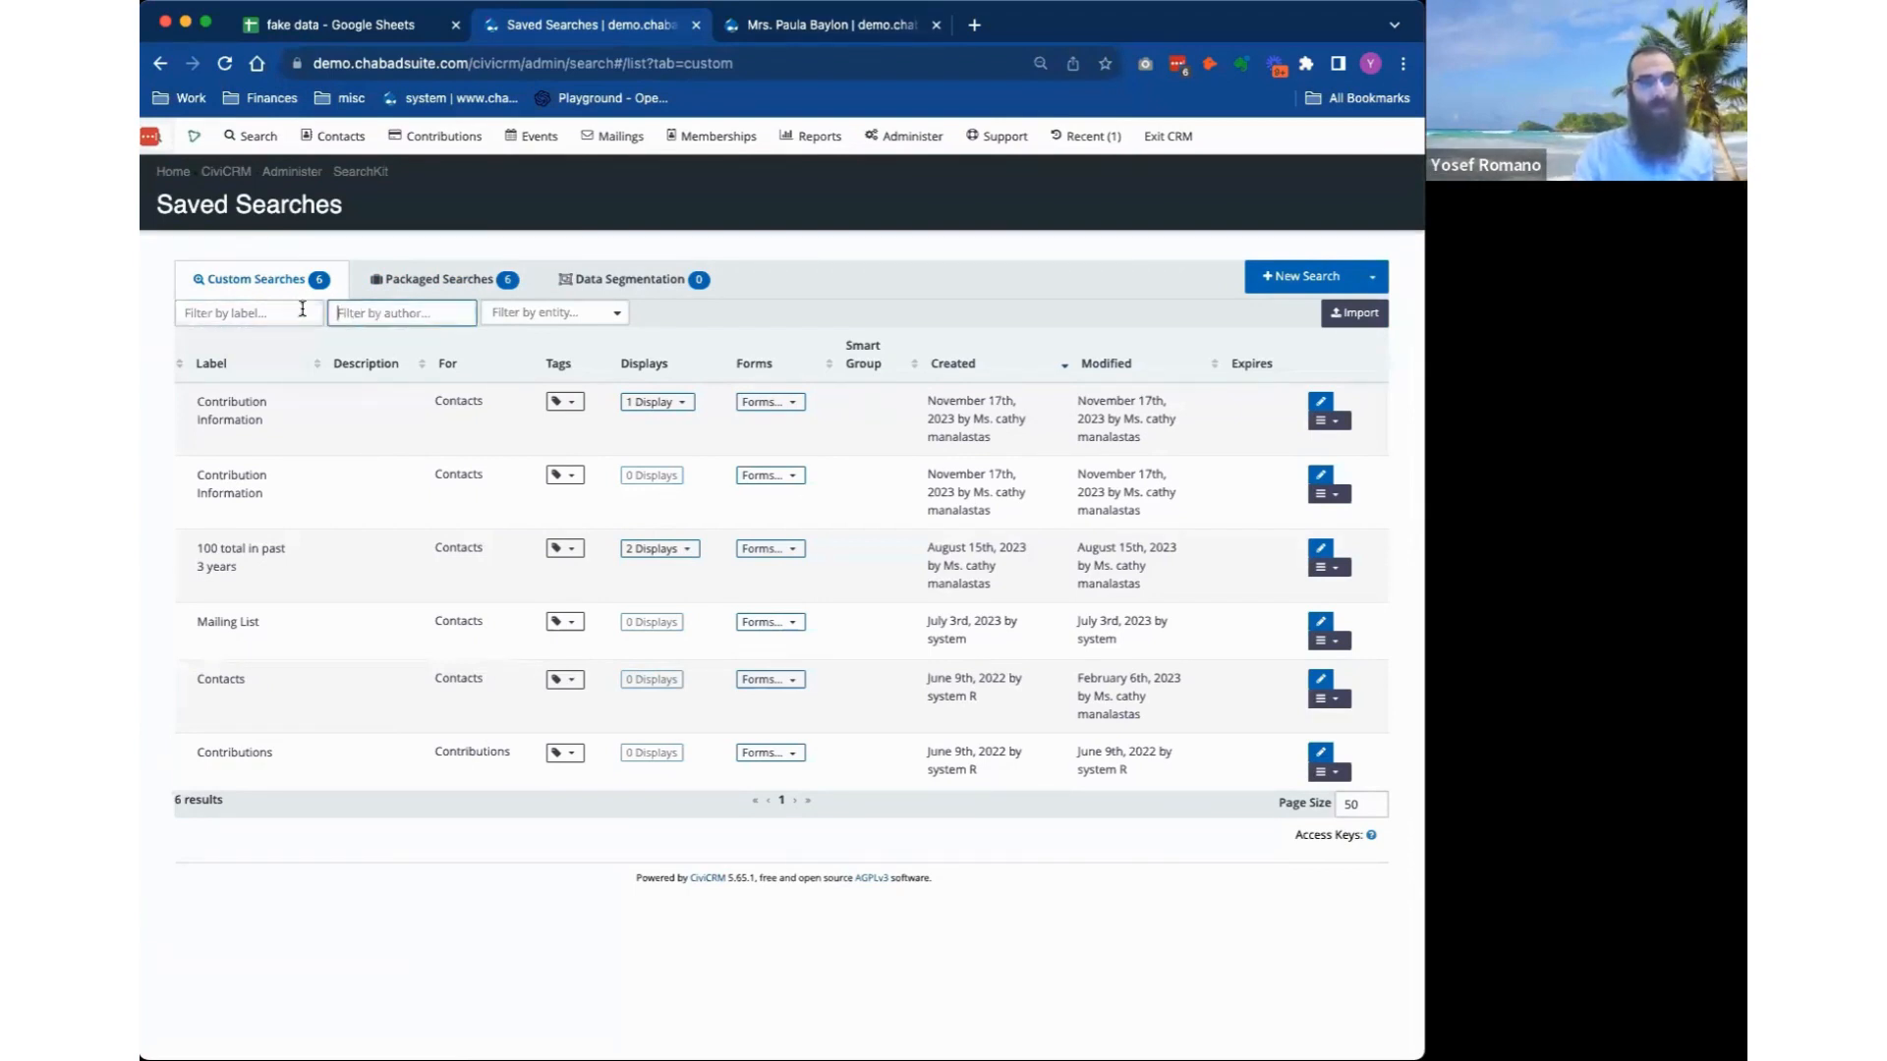
left_click(181, 320)
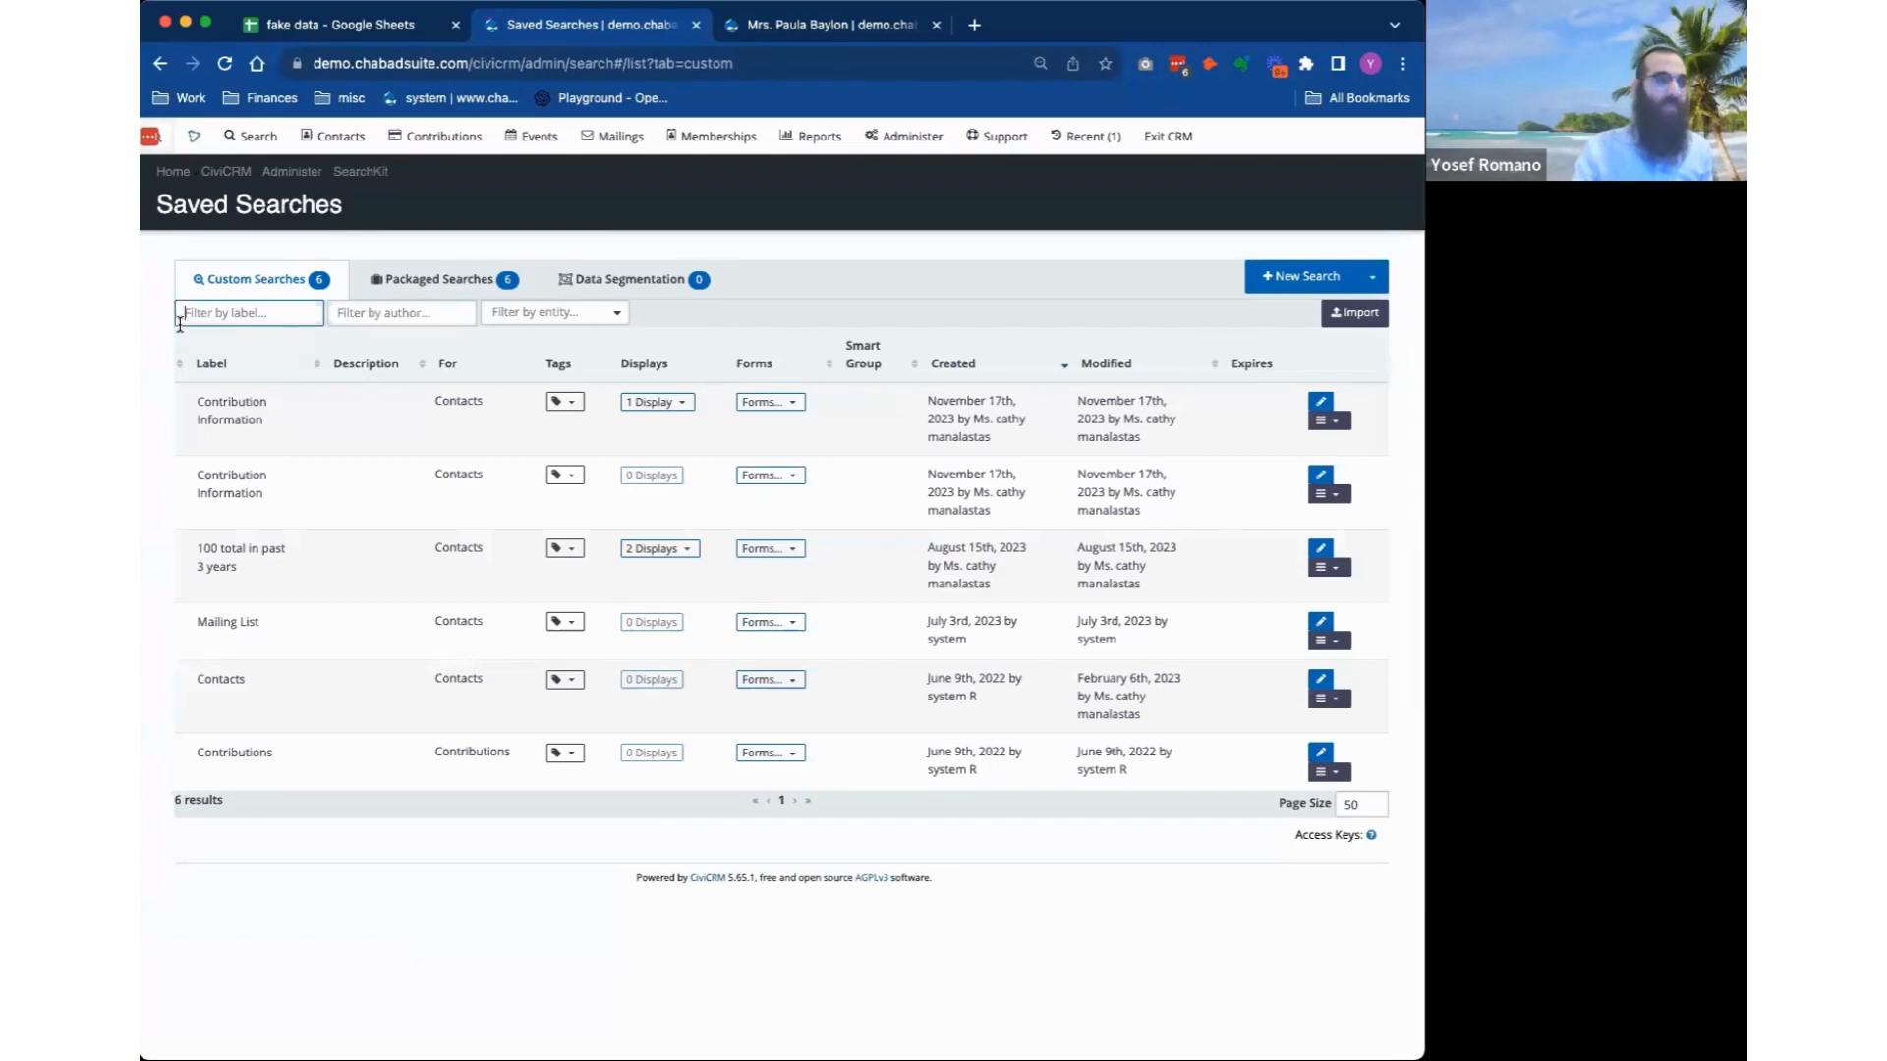
left_click(539, 312)
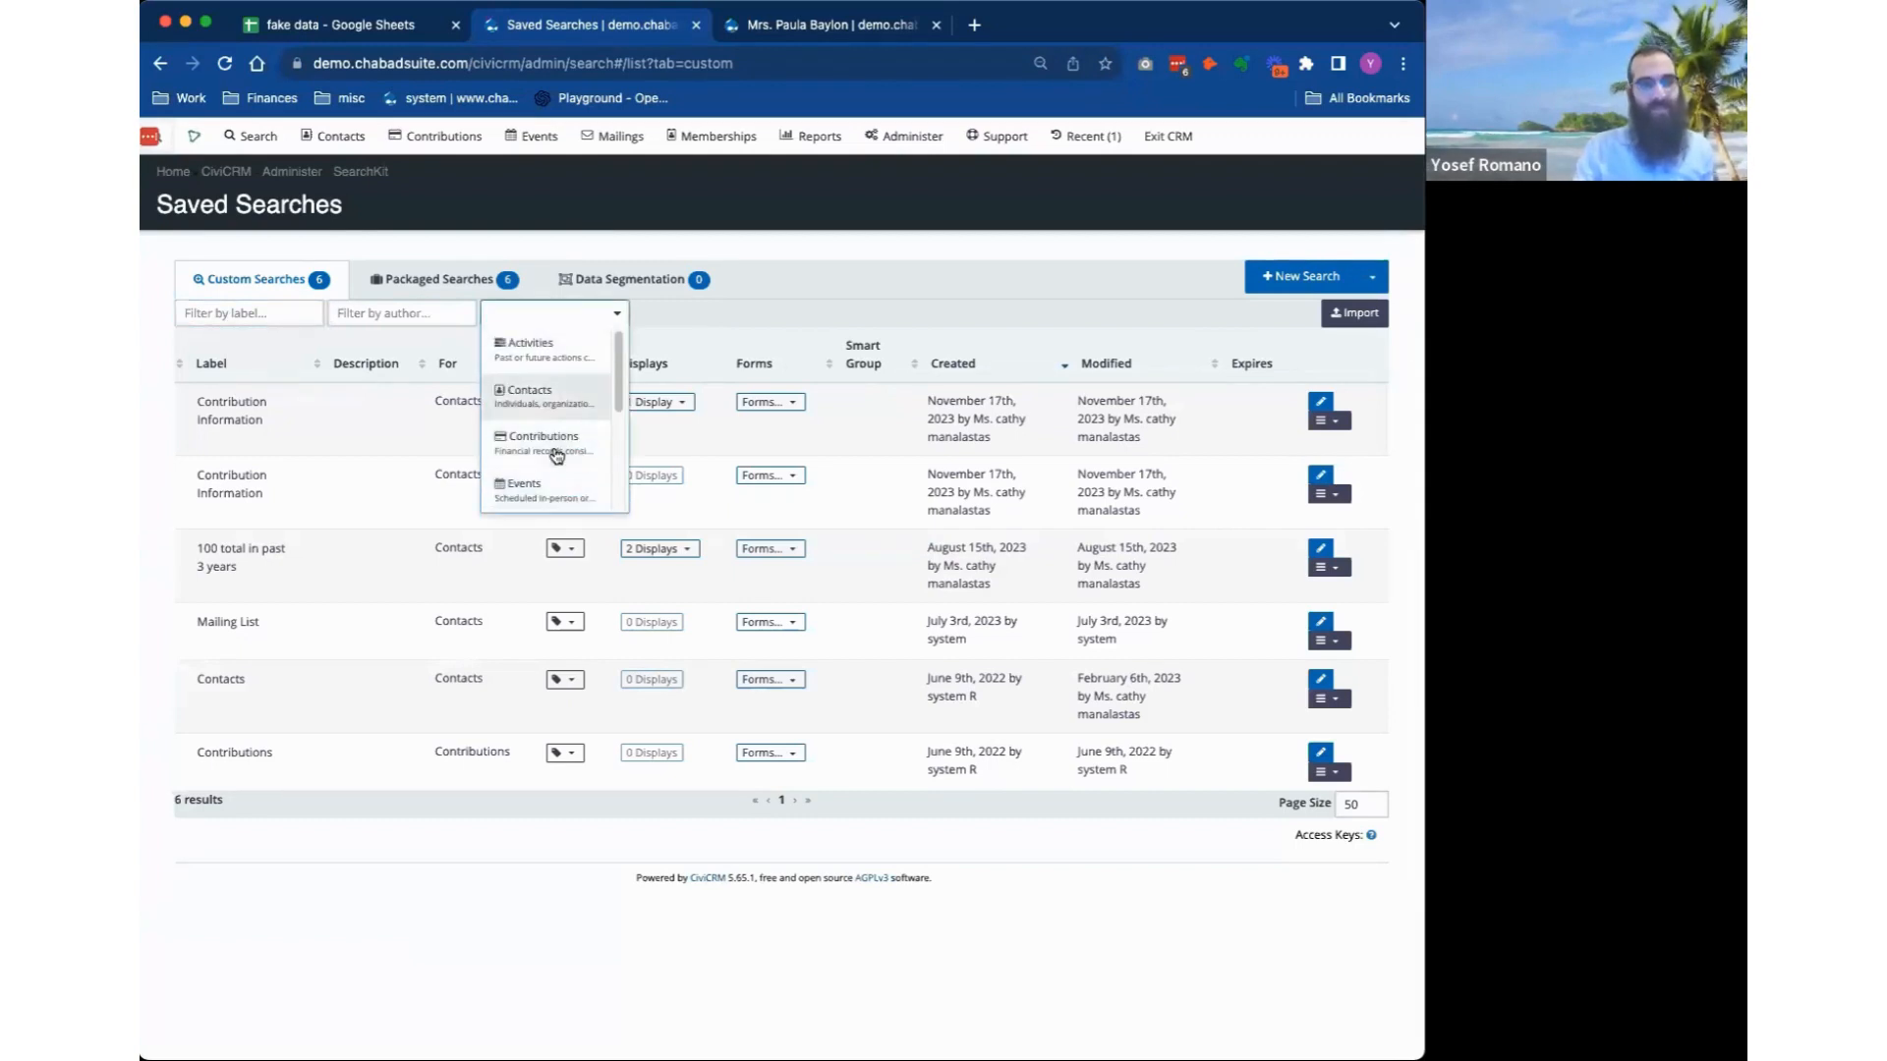
scroll(557, 454, "down", 1)
scroll(564, 446, "up", 1)
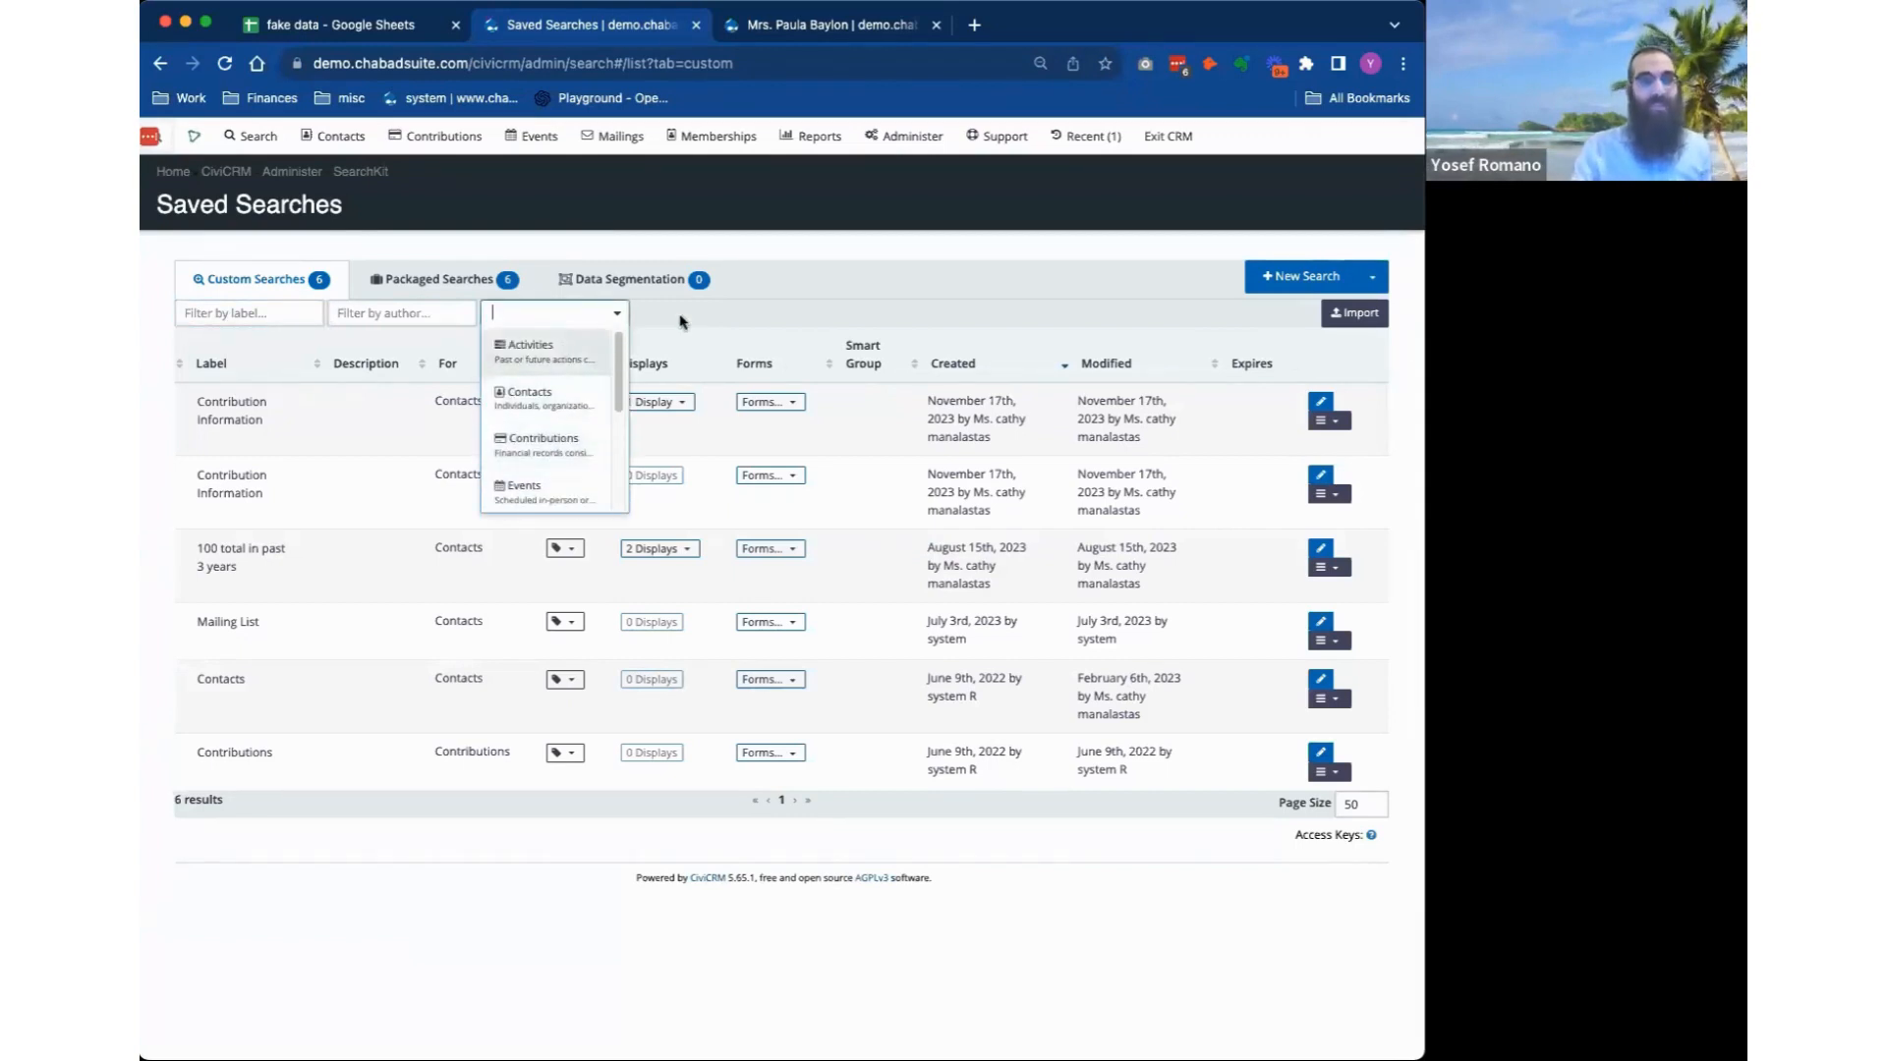
left_click(754, 312)
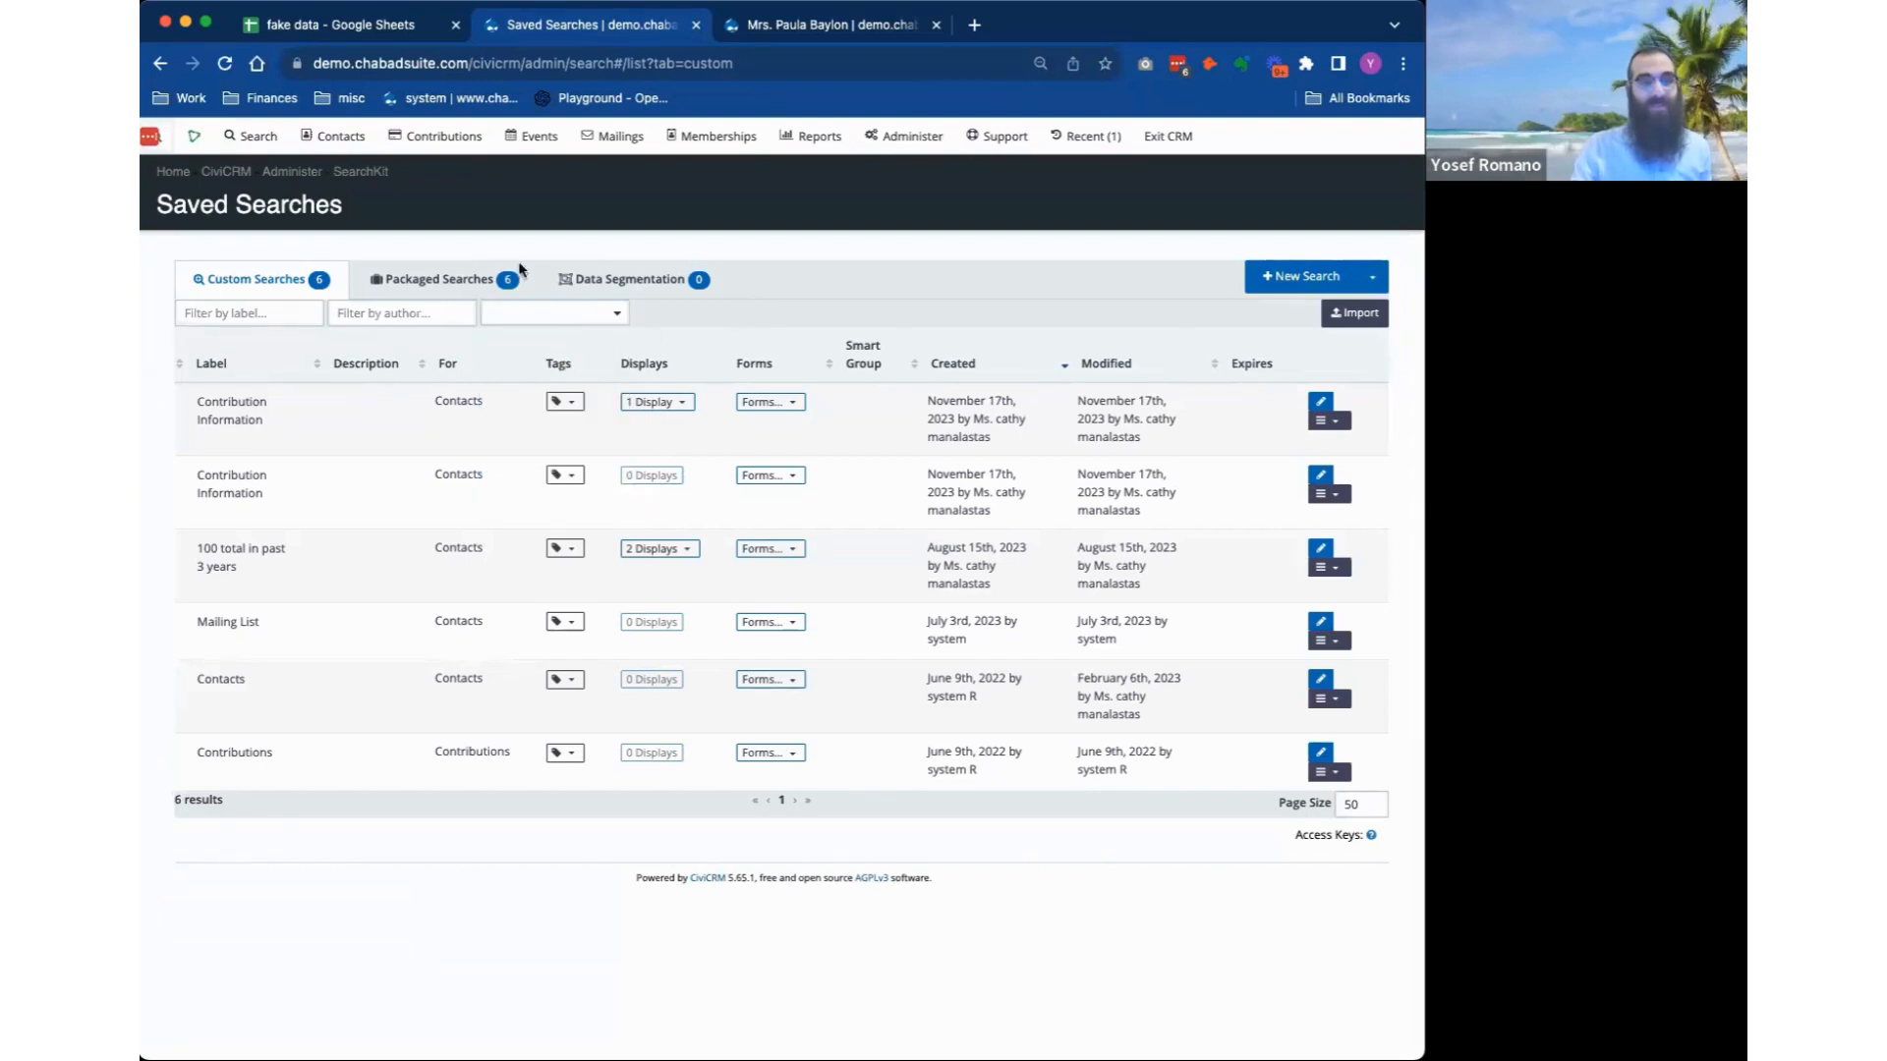
Revisit the Donaiton sheet in Google Sheets, filter CiviCRM's custom searches by the Contacts entity, and clear the filter.
left_click(374, 35)
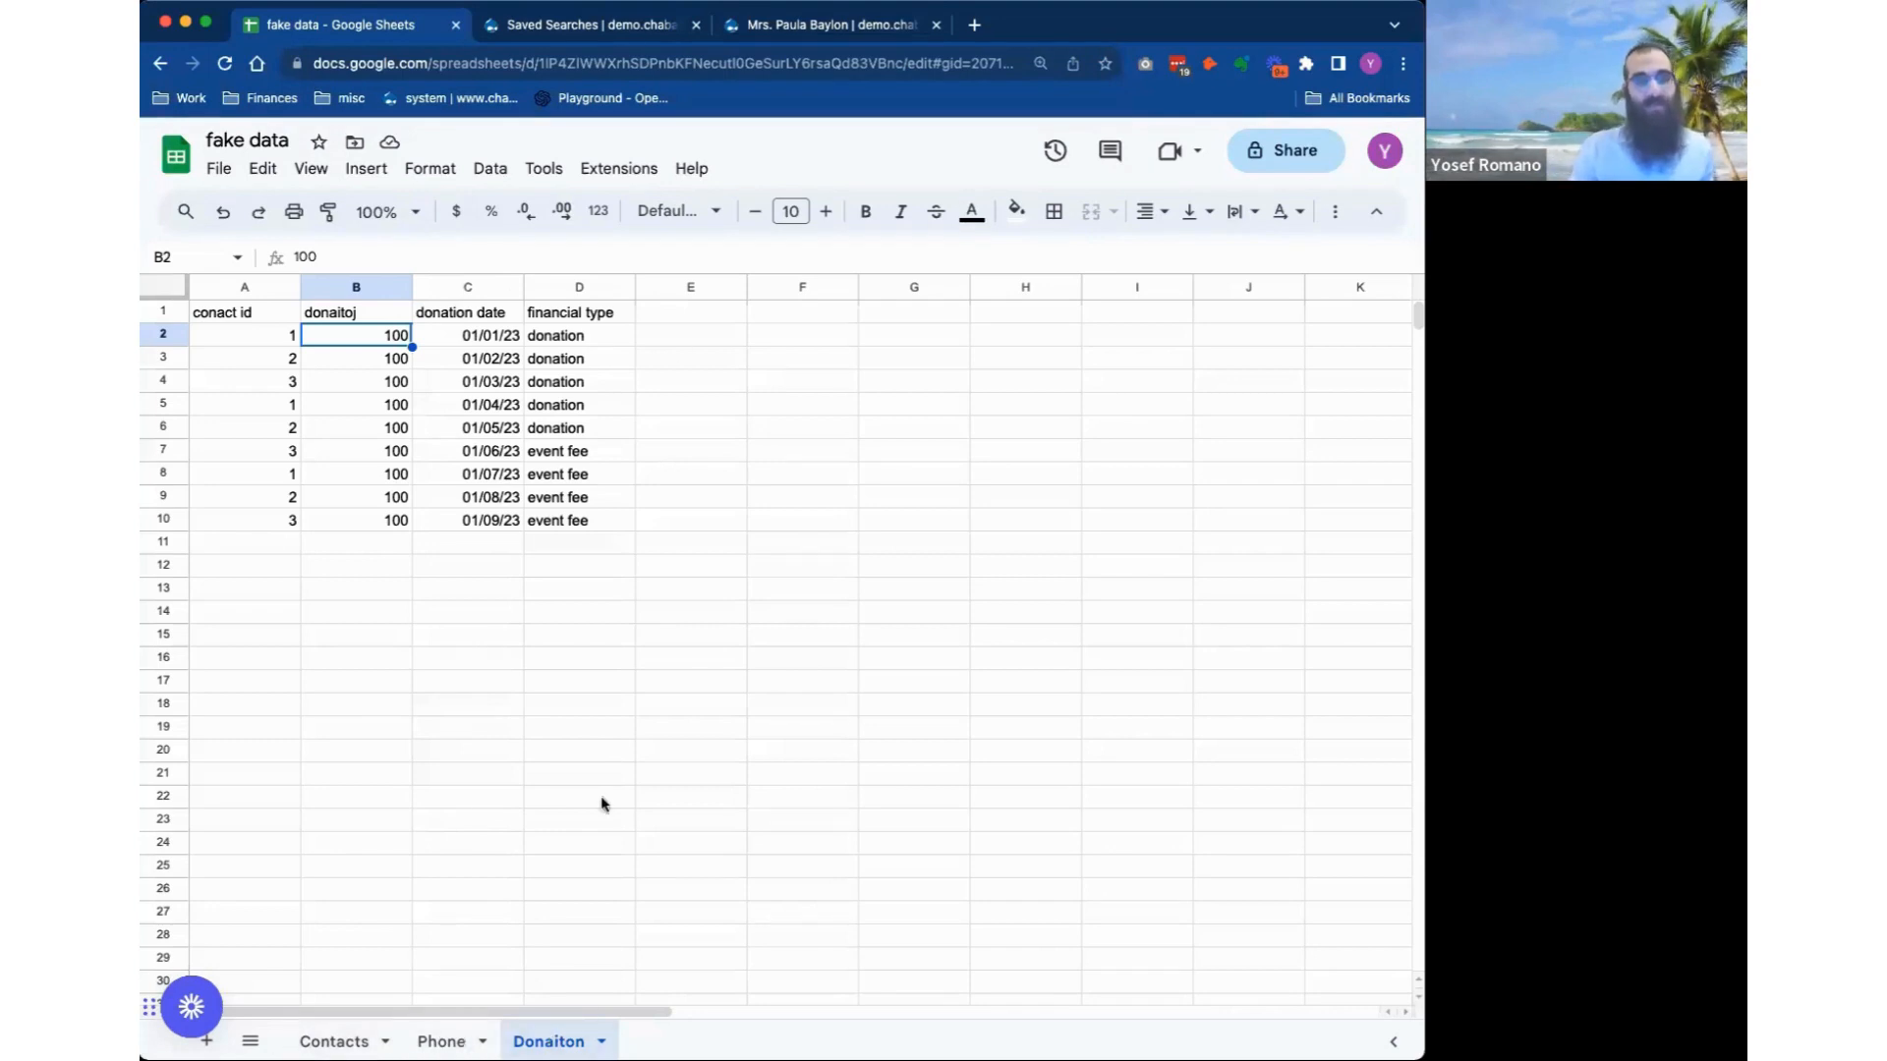
left_click(617, 27)
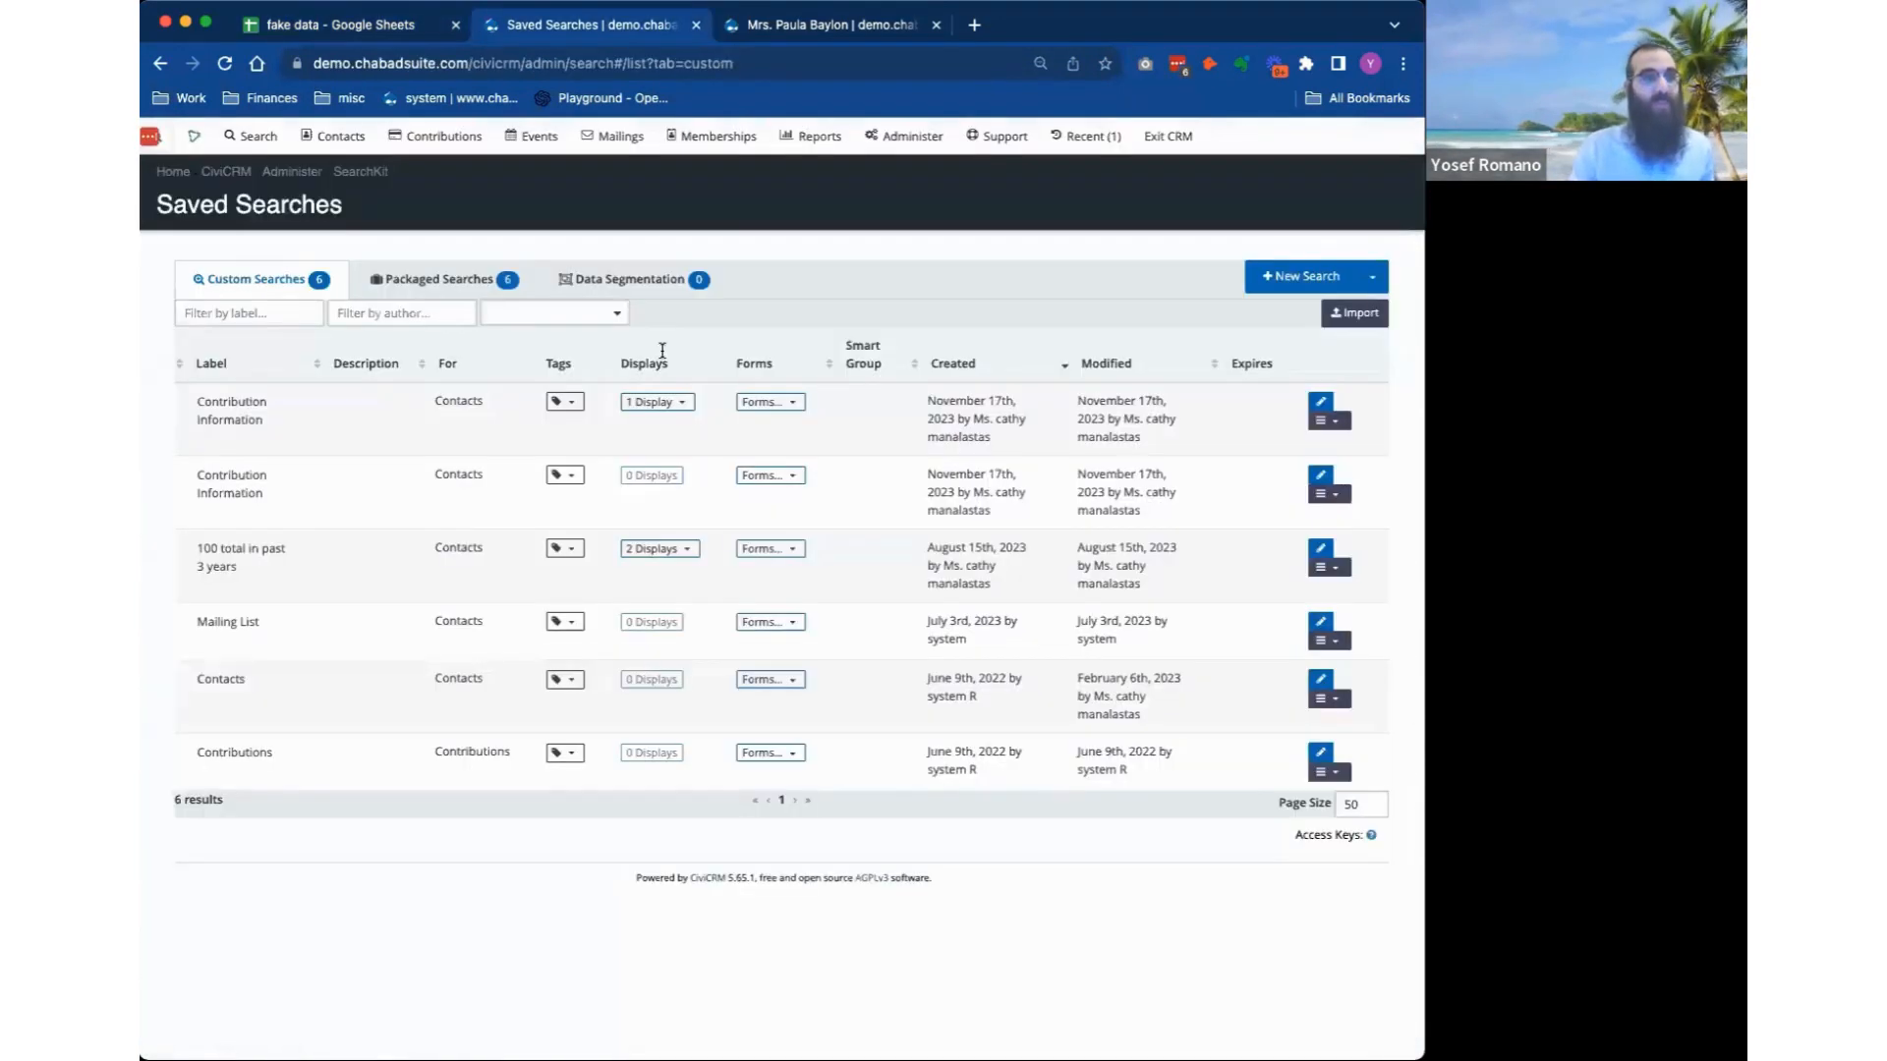
left_click(534, 312)
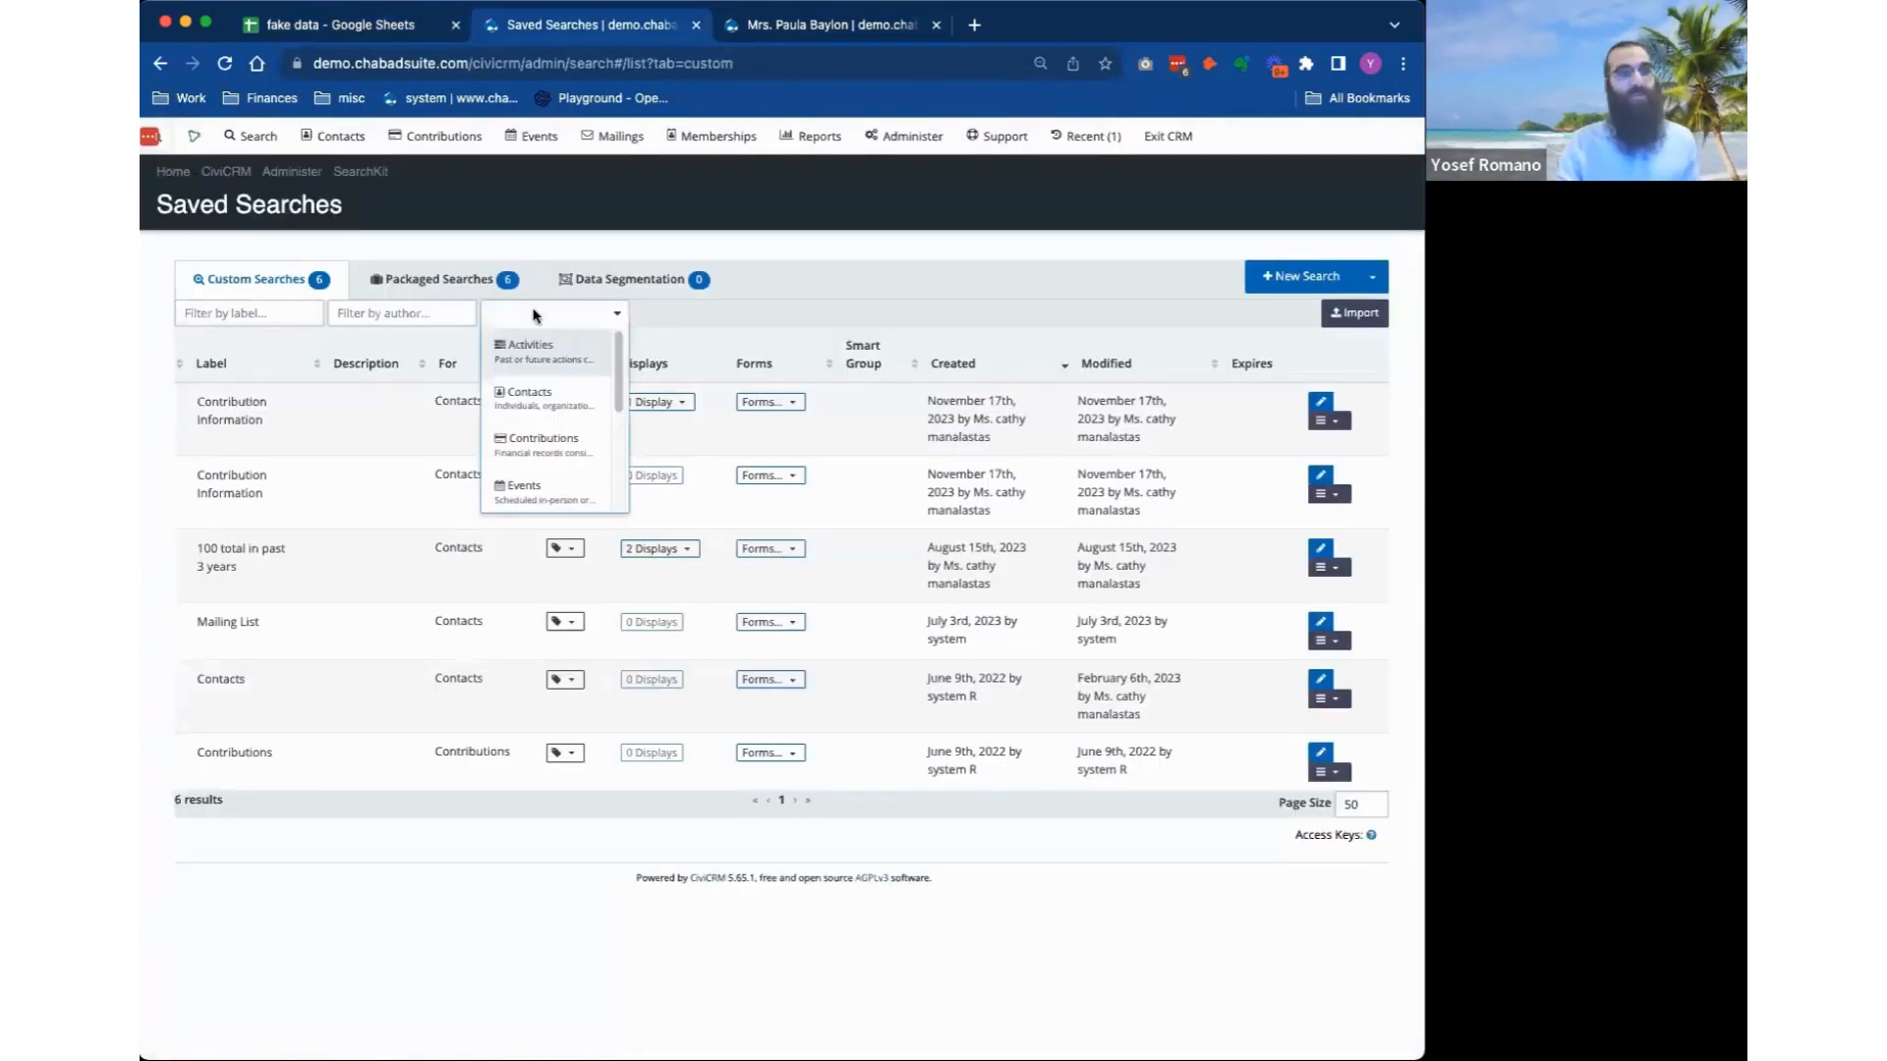
left_click(521, 419)
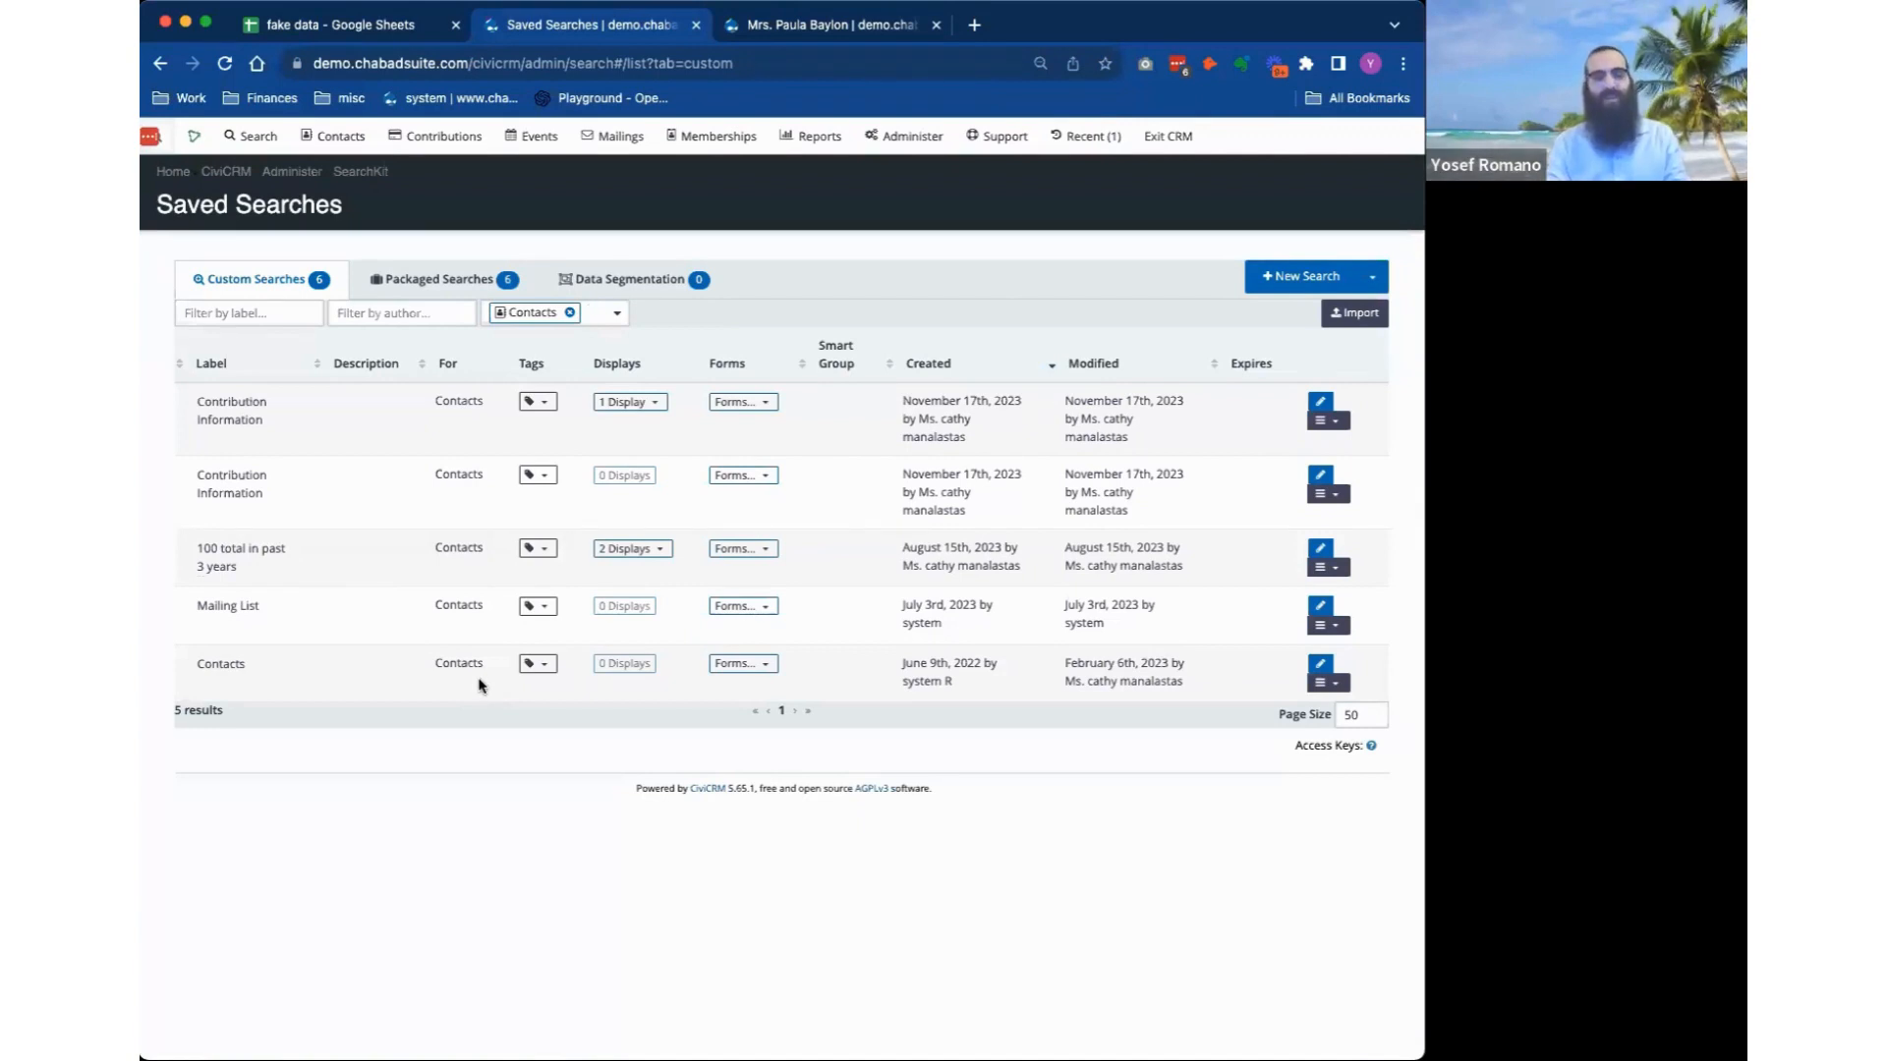
left_click(570, 313)
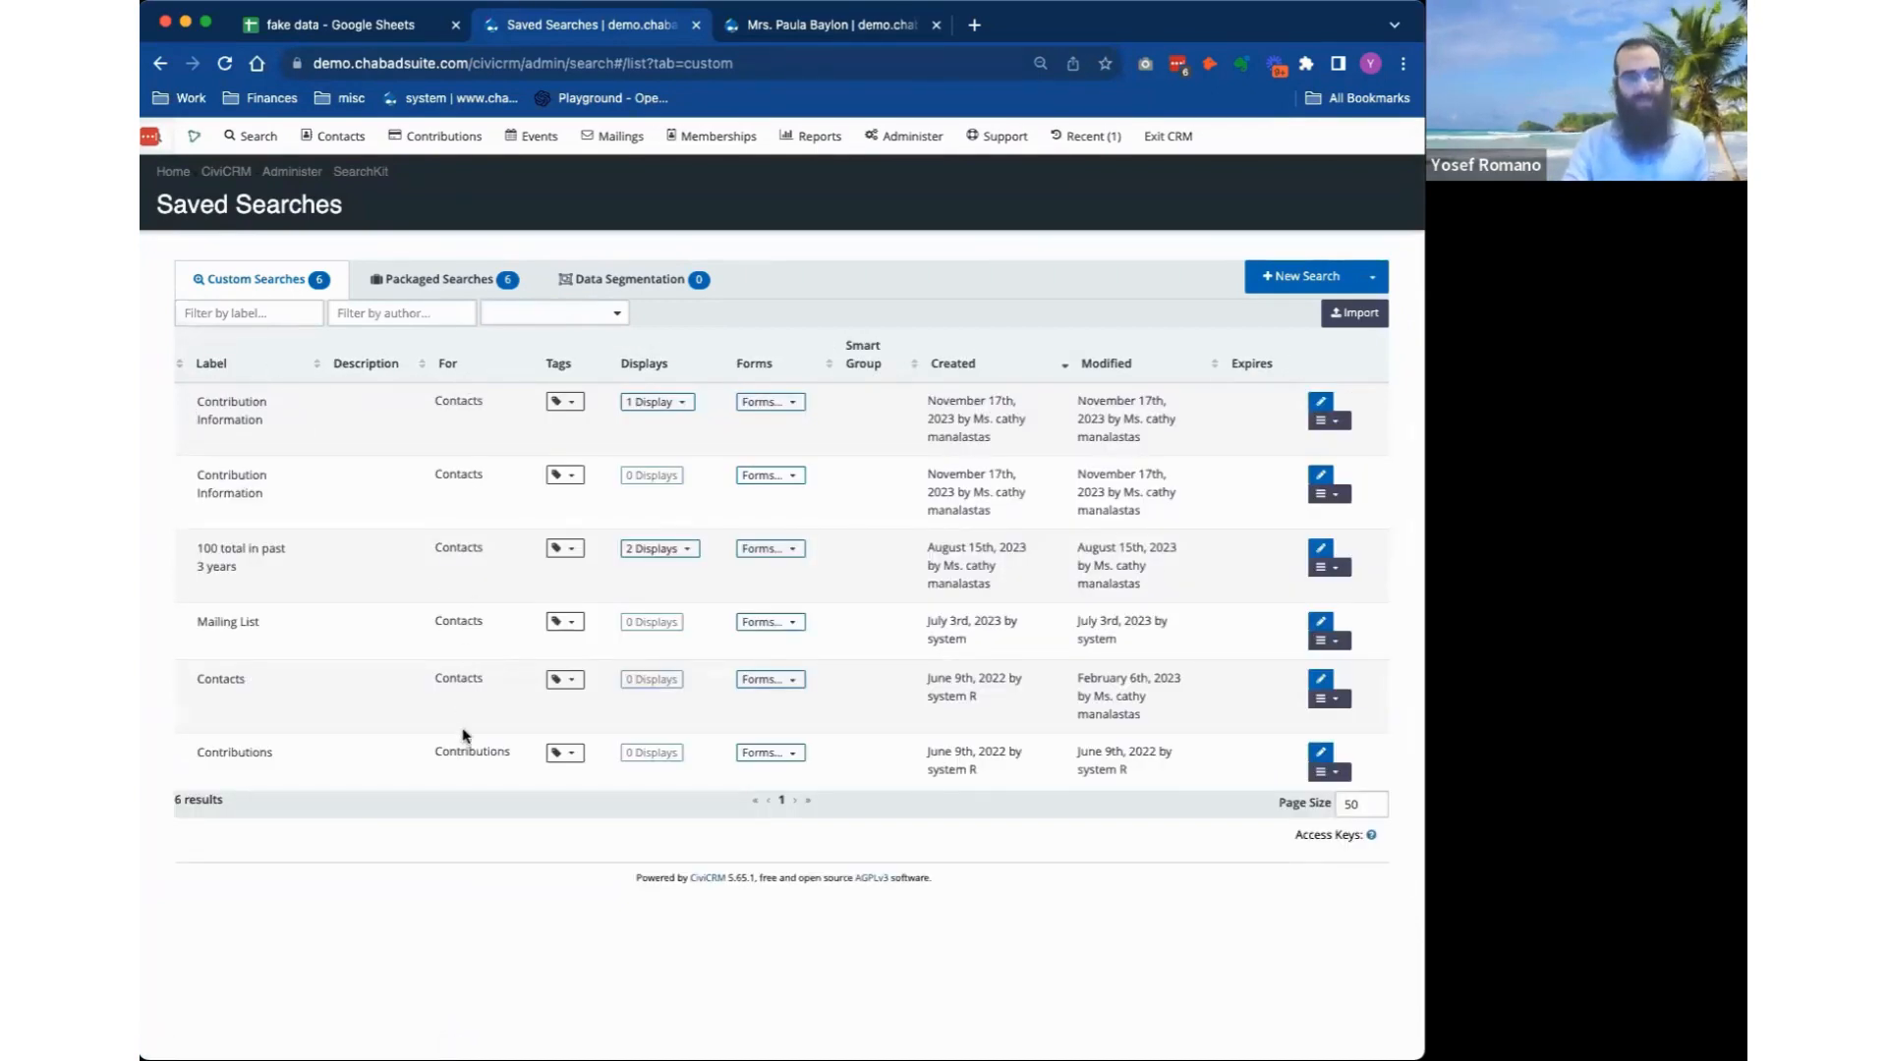
Examine the Tags, Displays and Forms columns of the custom searches, including the tag entry for the first Contribution Information search.
left_click(576, 405)
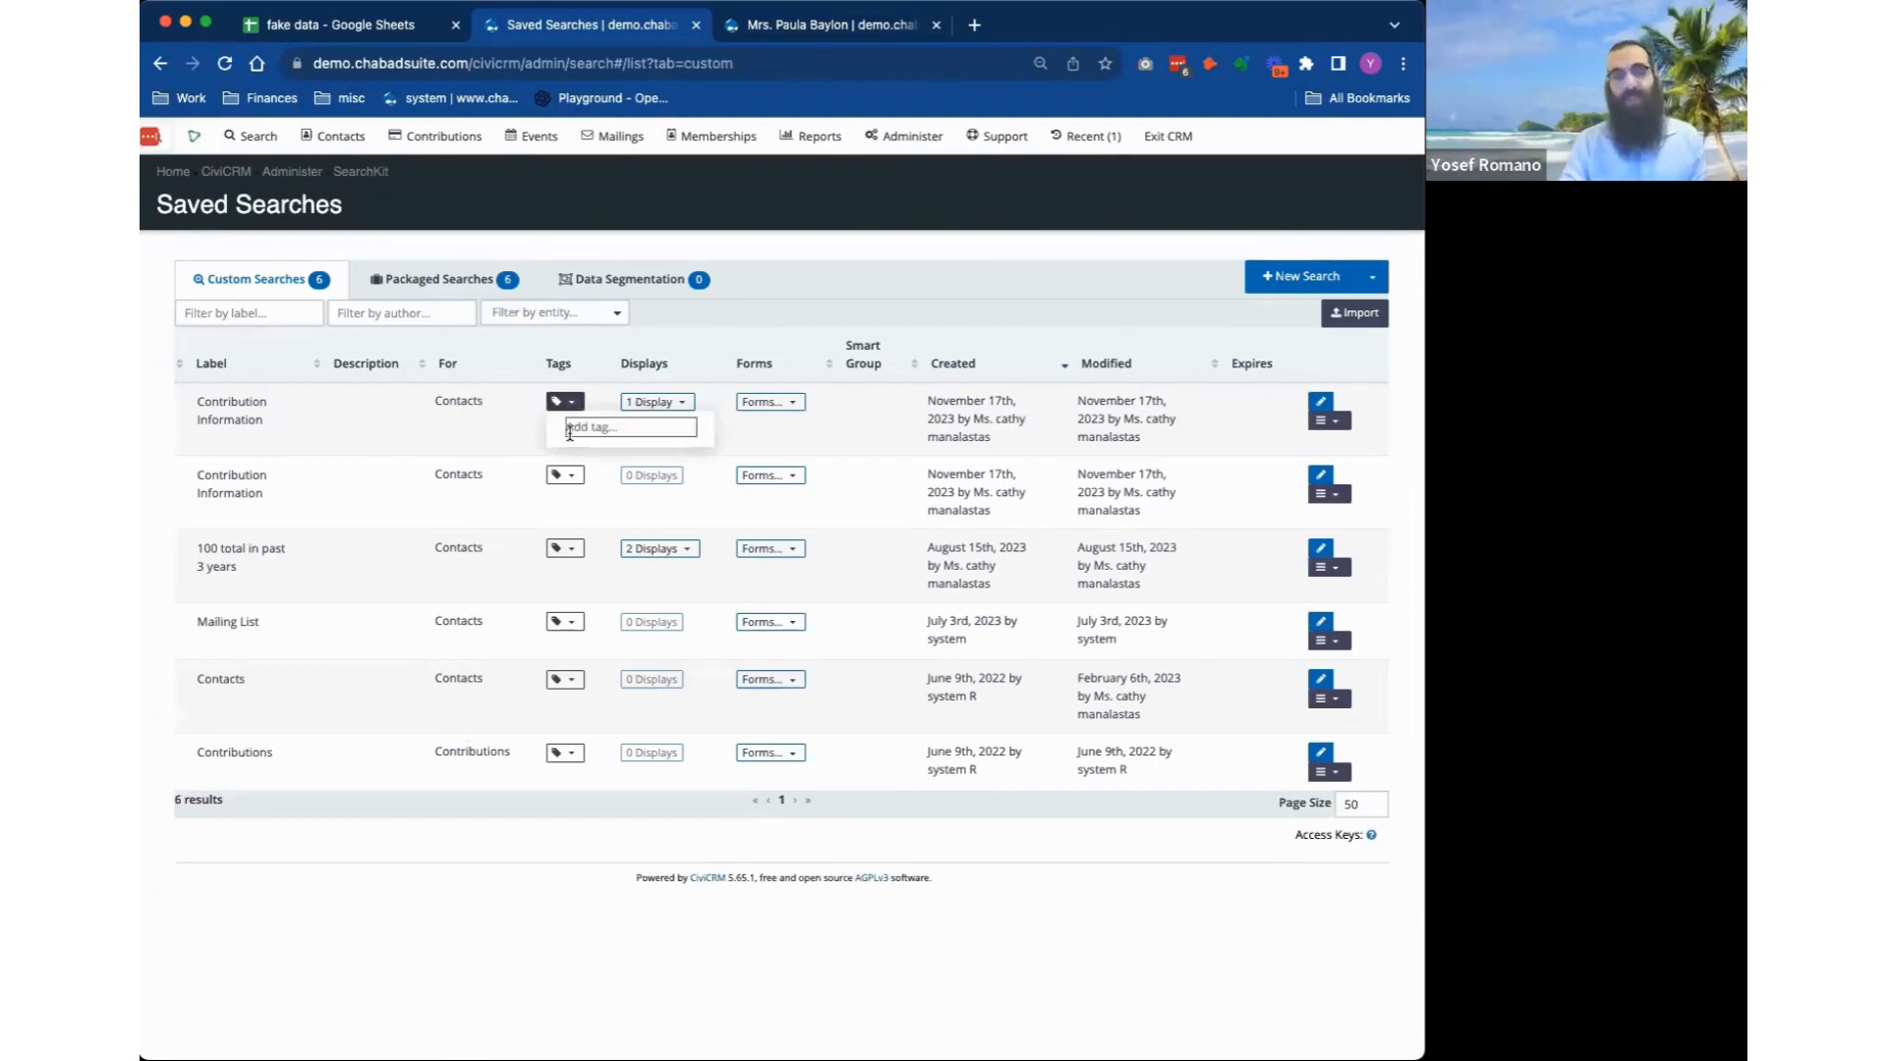
left_click(715, 336)
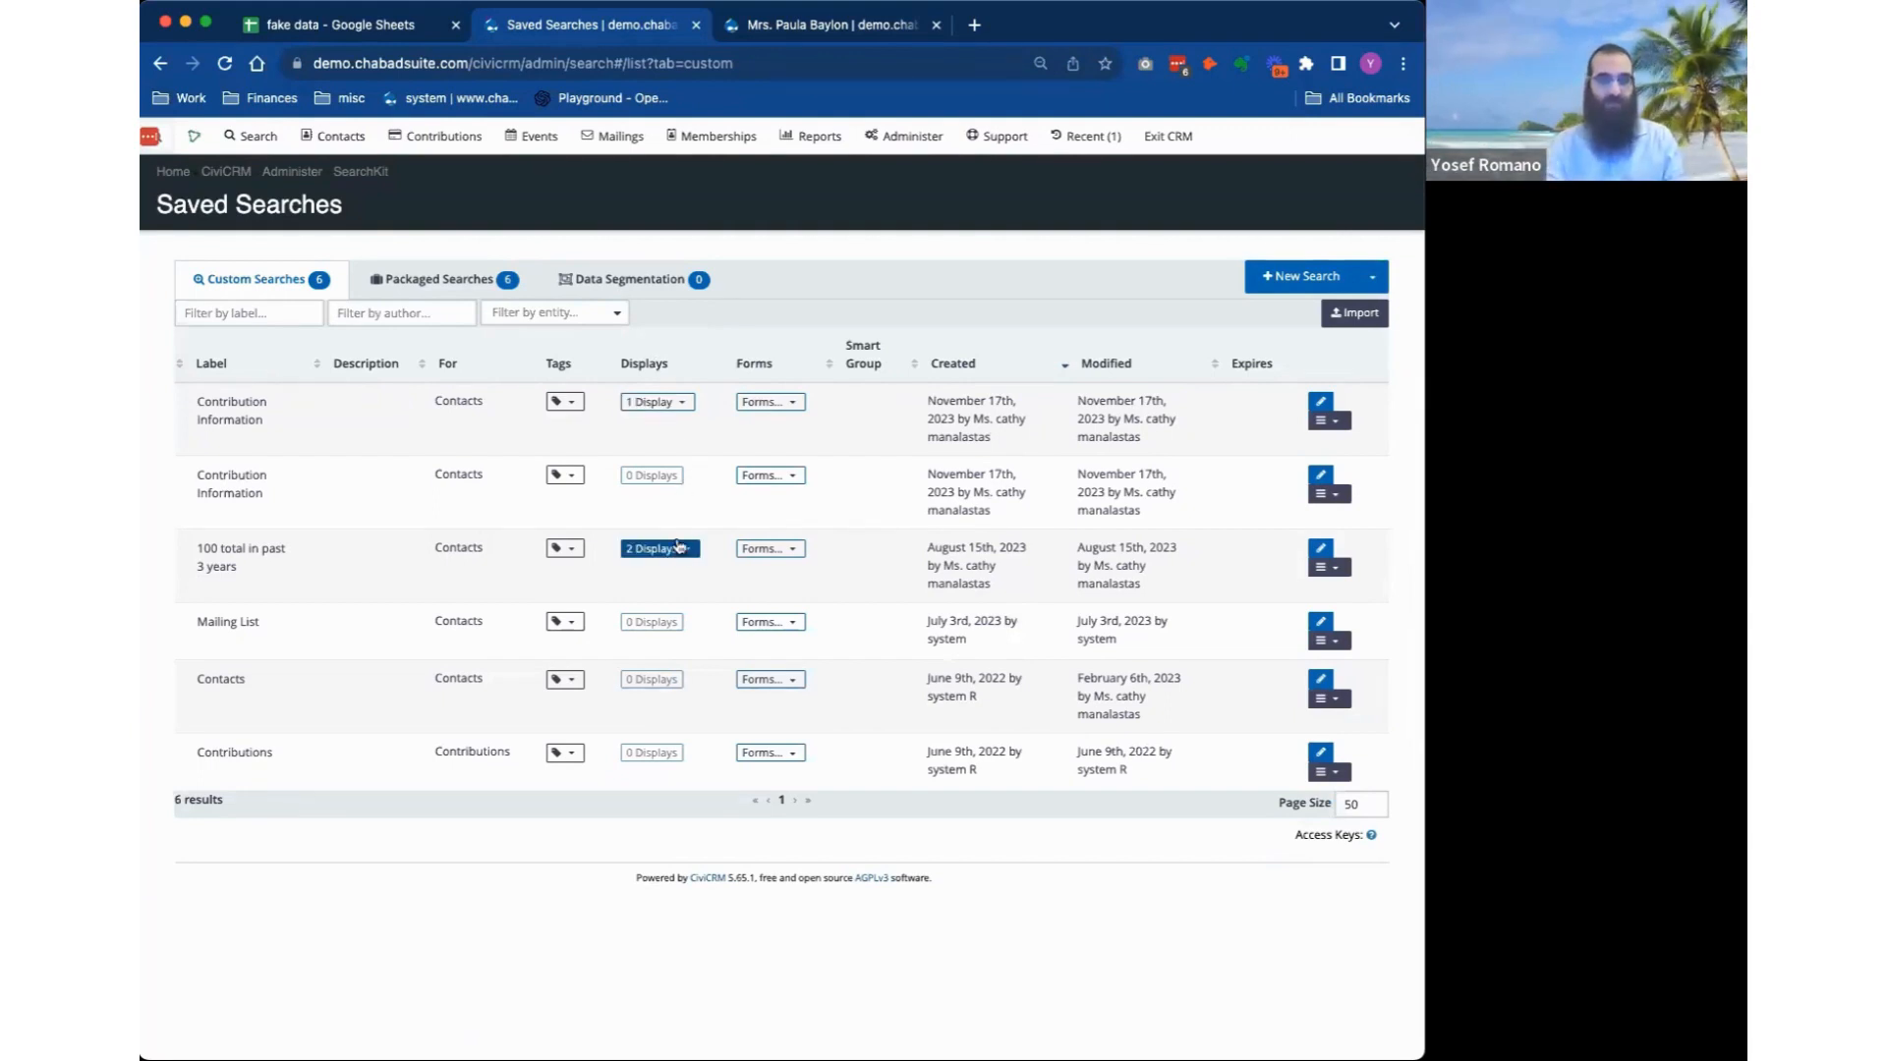
double_click(762, 361)
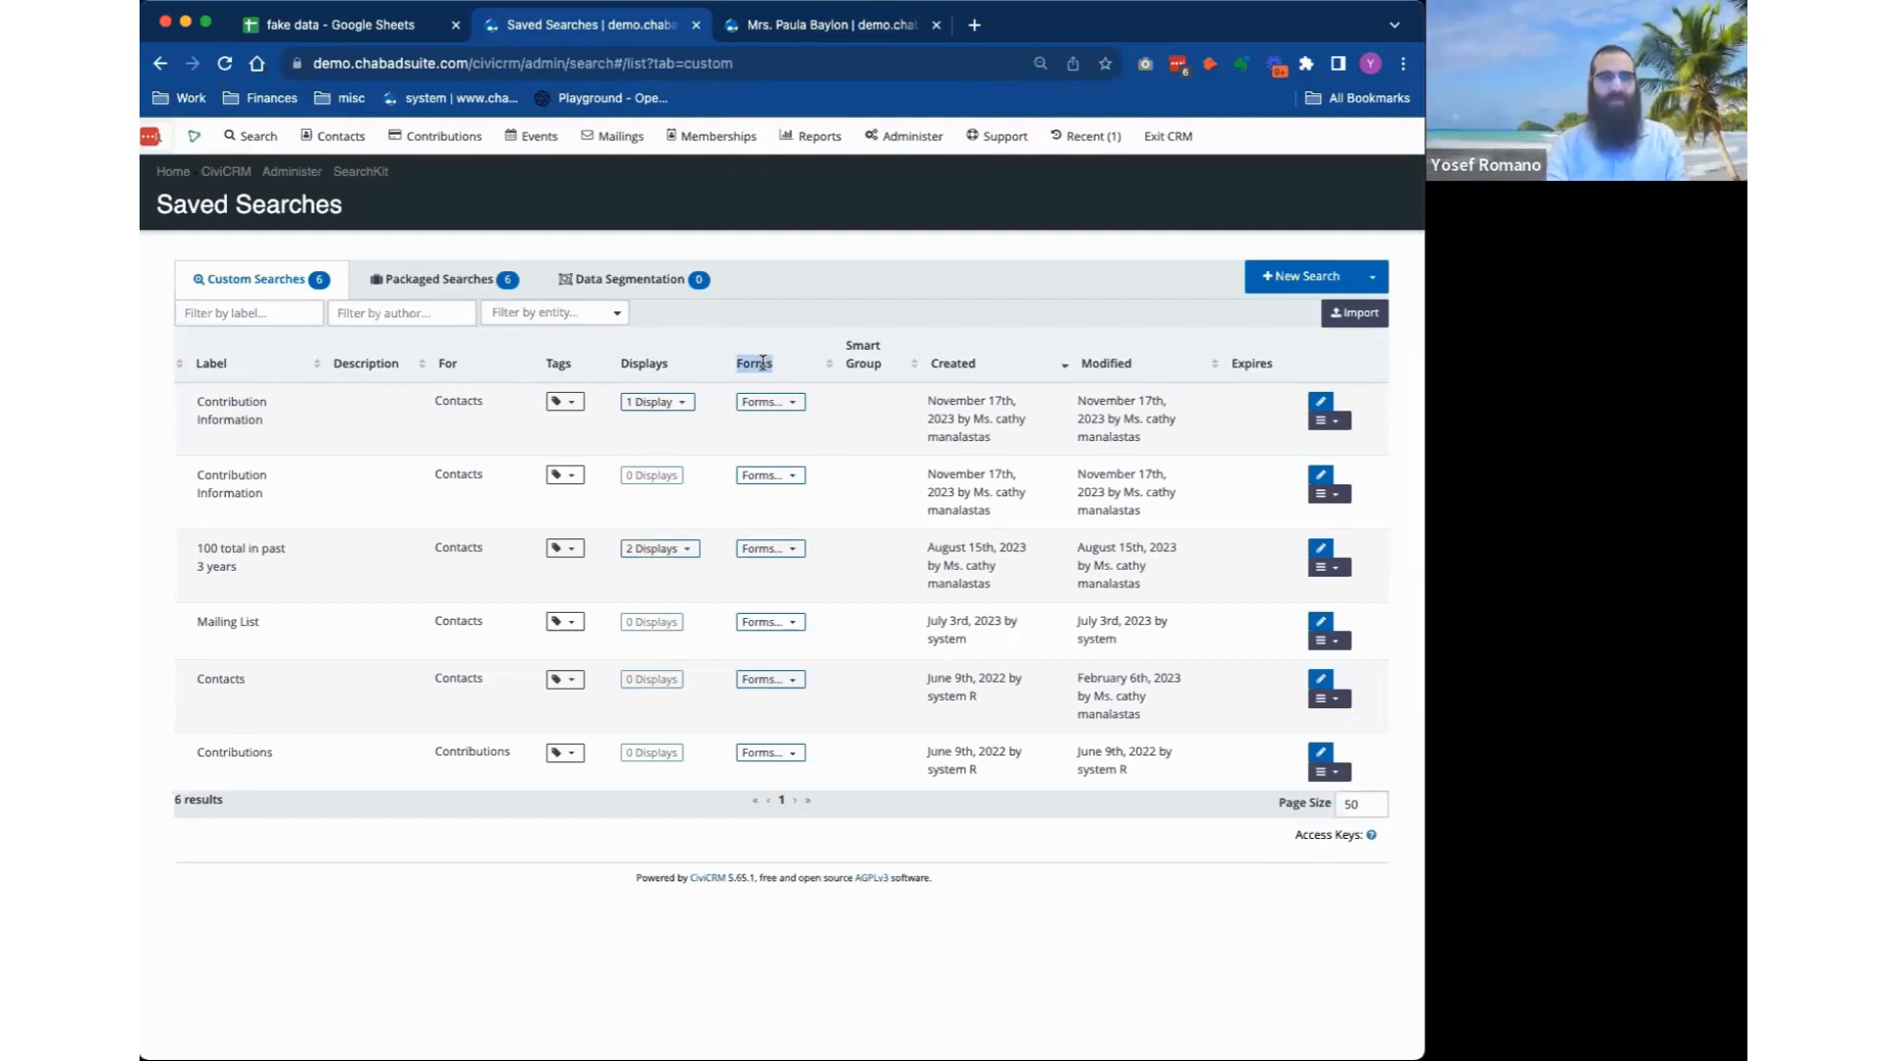
left_click(762, 364)
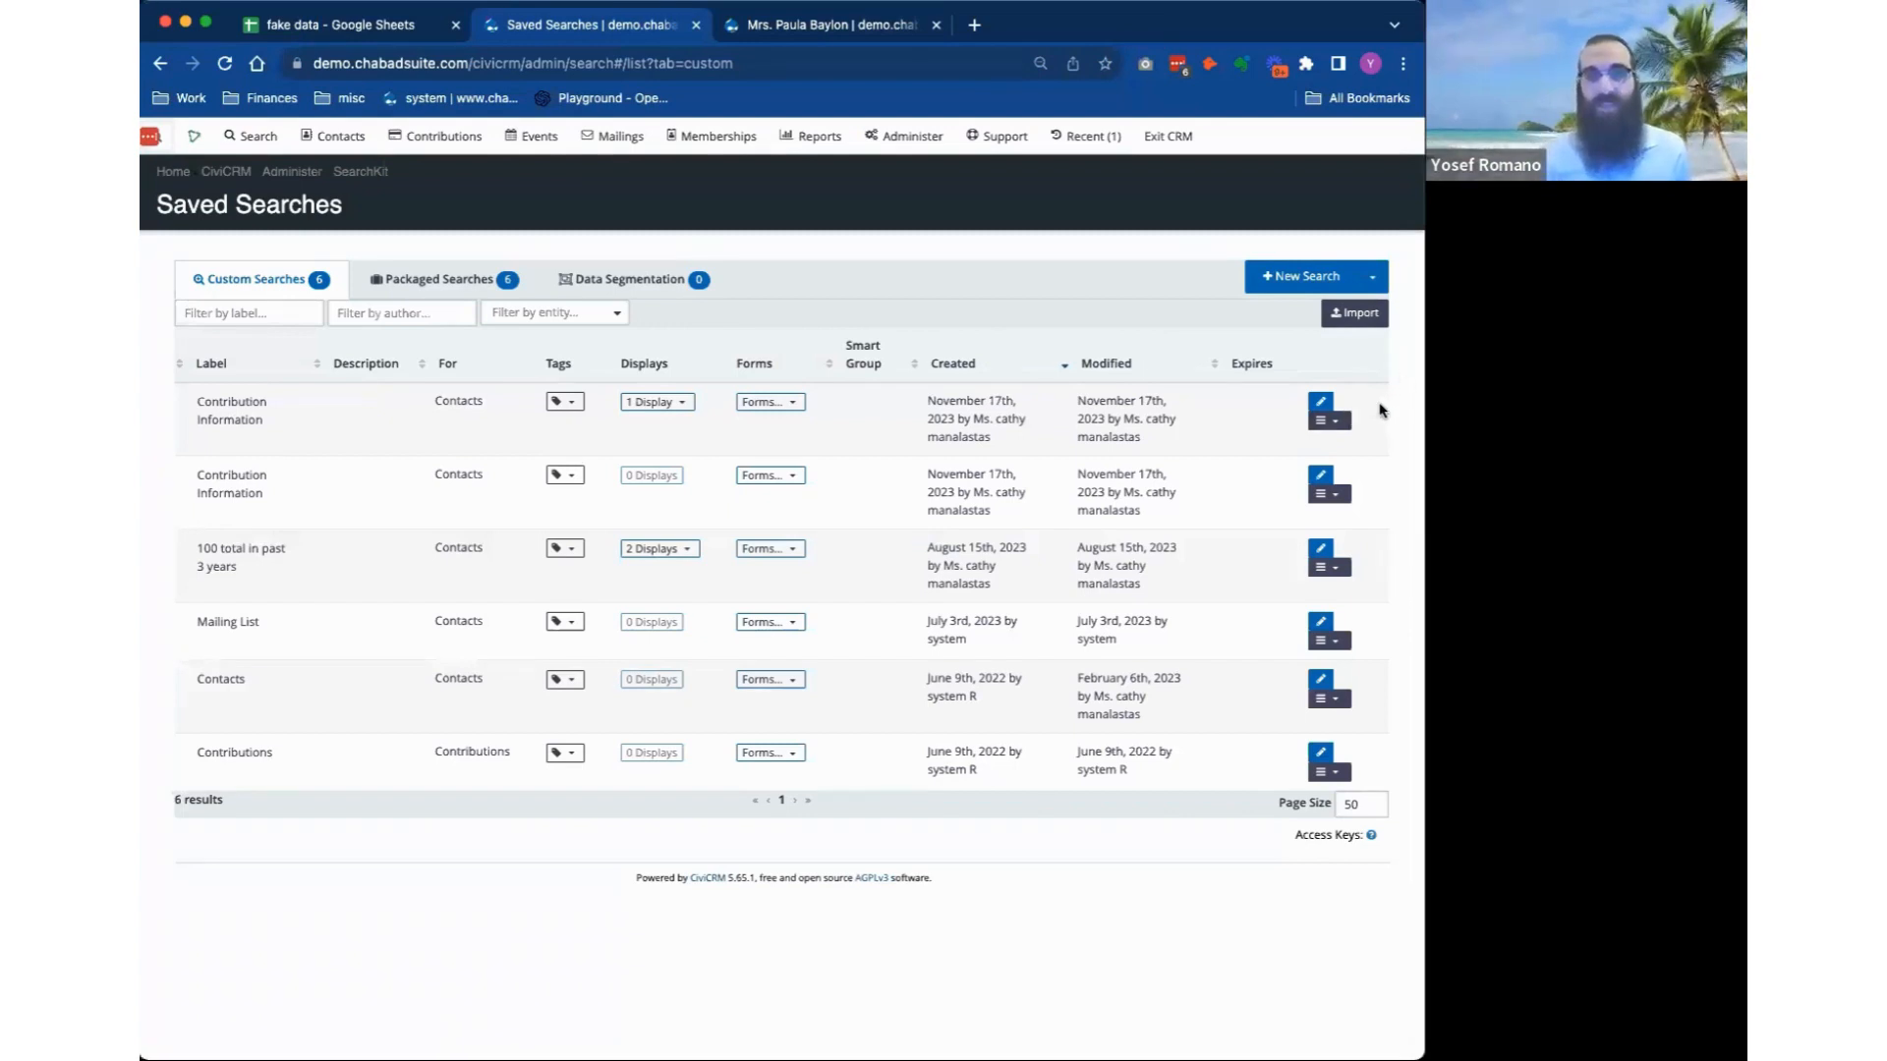
Export the first Contribution Information search with its display by copying its configuration to the clipboard.
left_click(1336, 423)
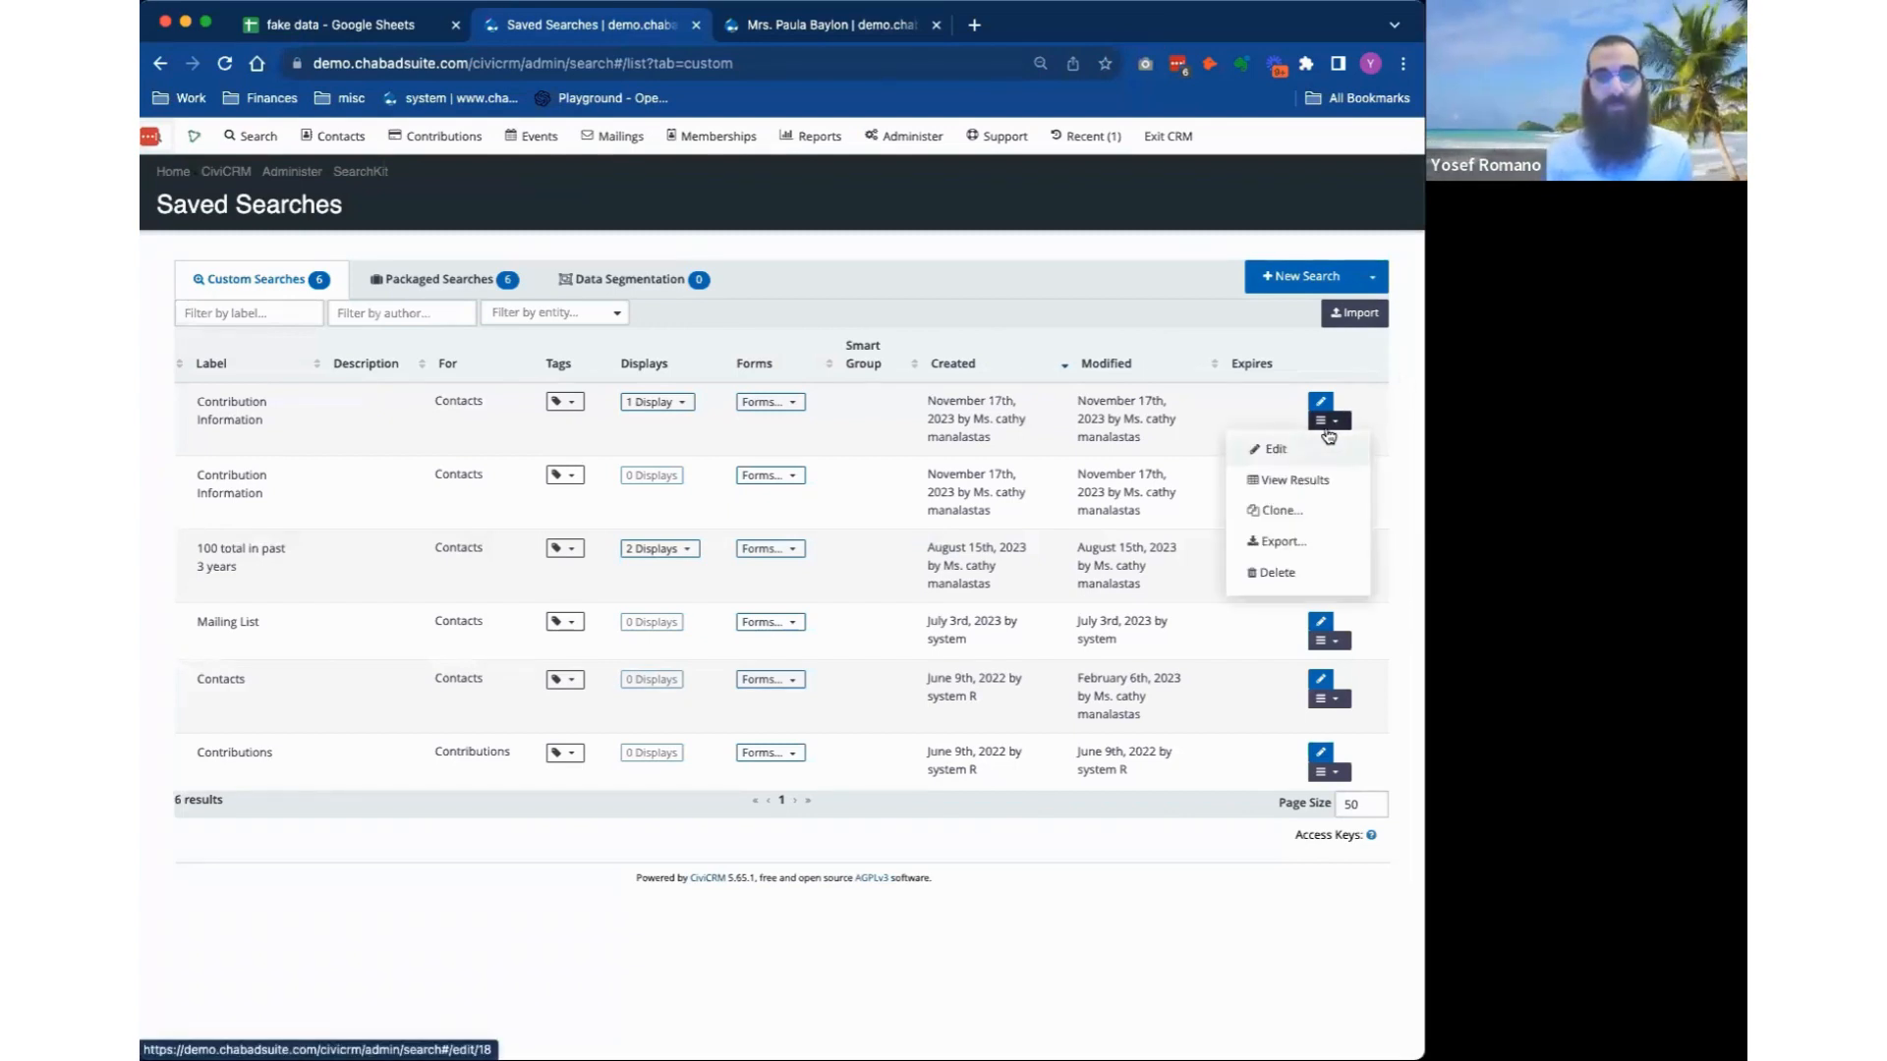
left_click(1295, 538)
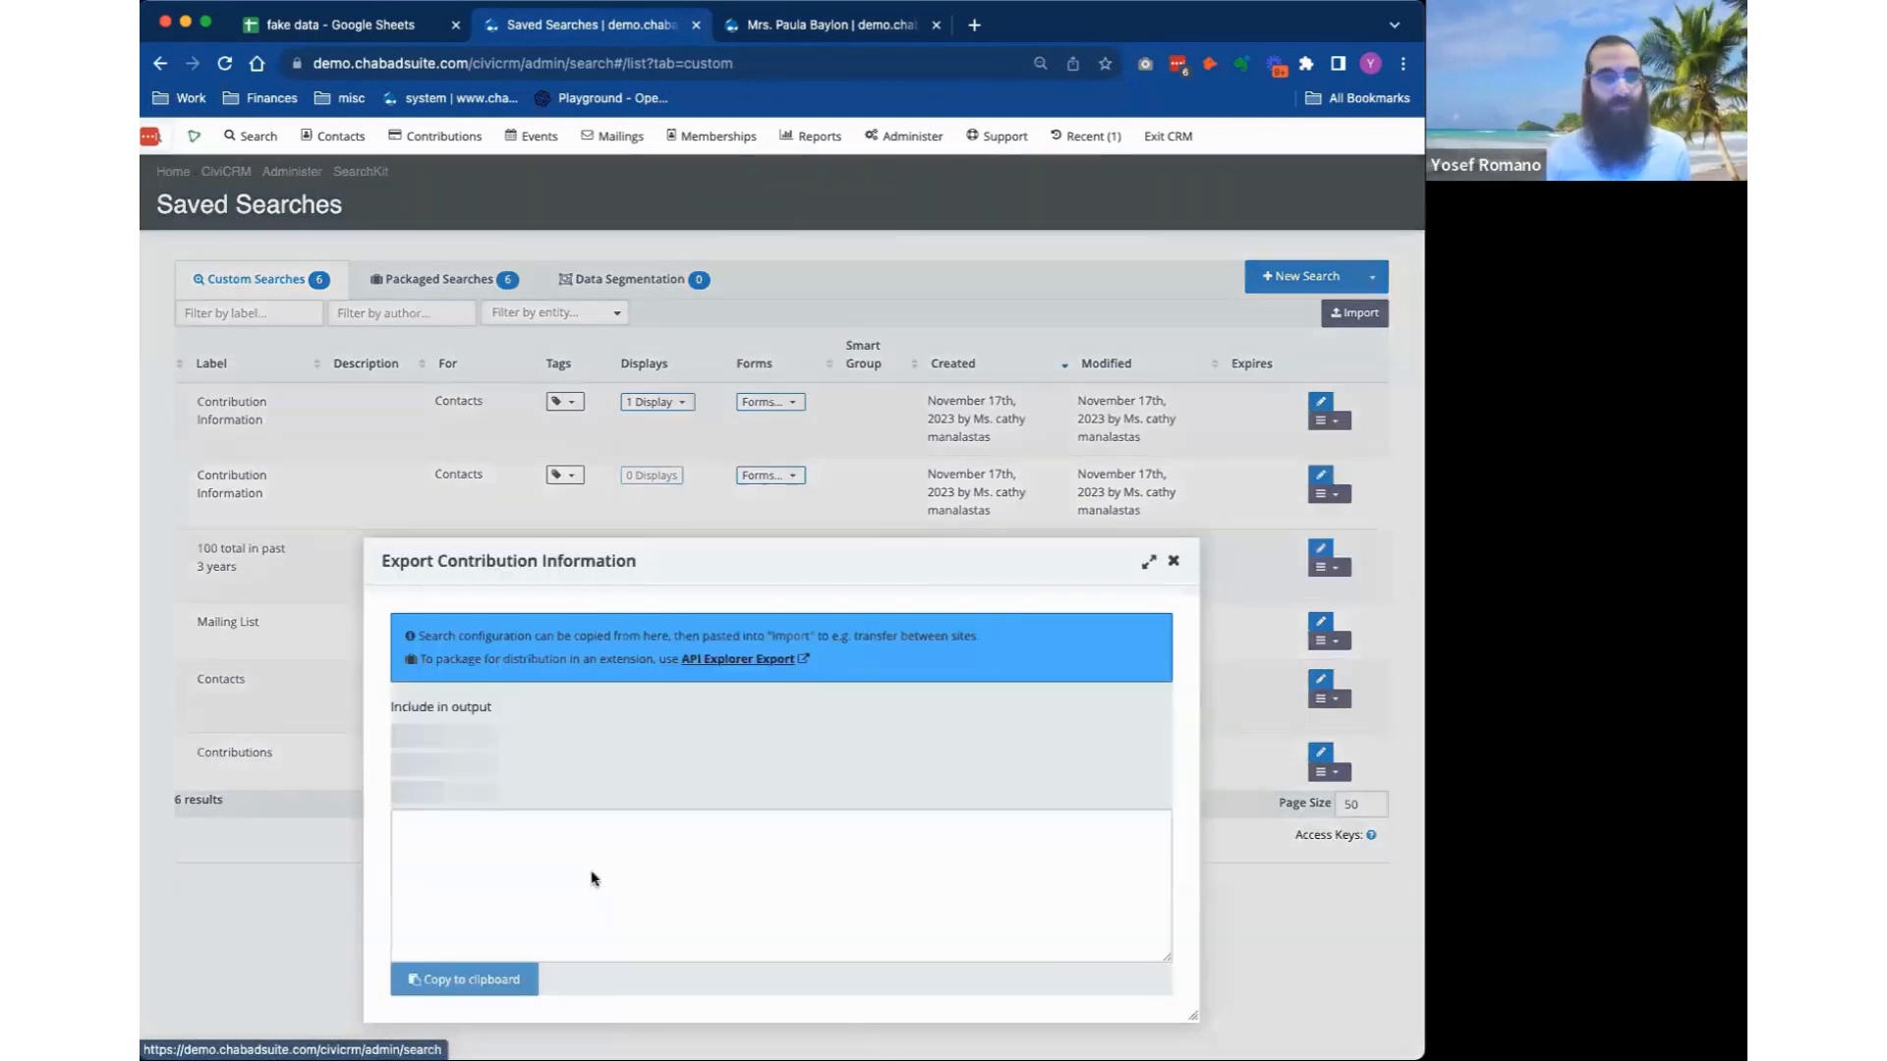
left_click(464, 813)
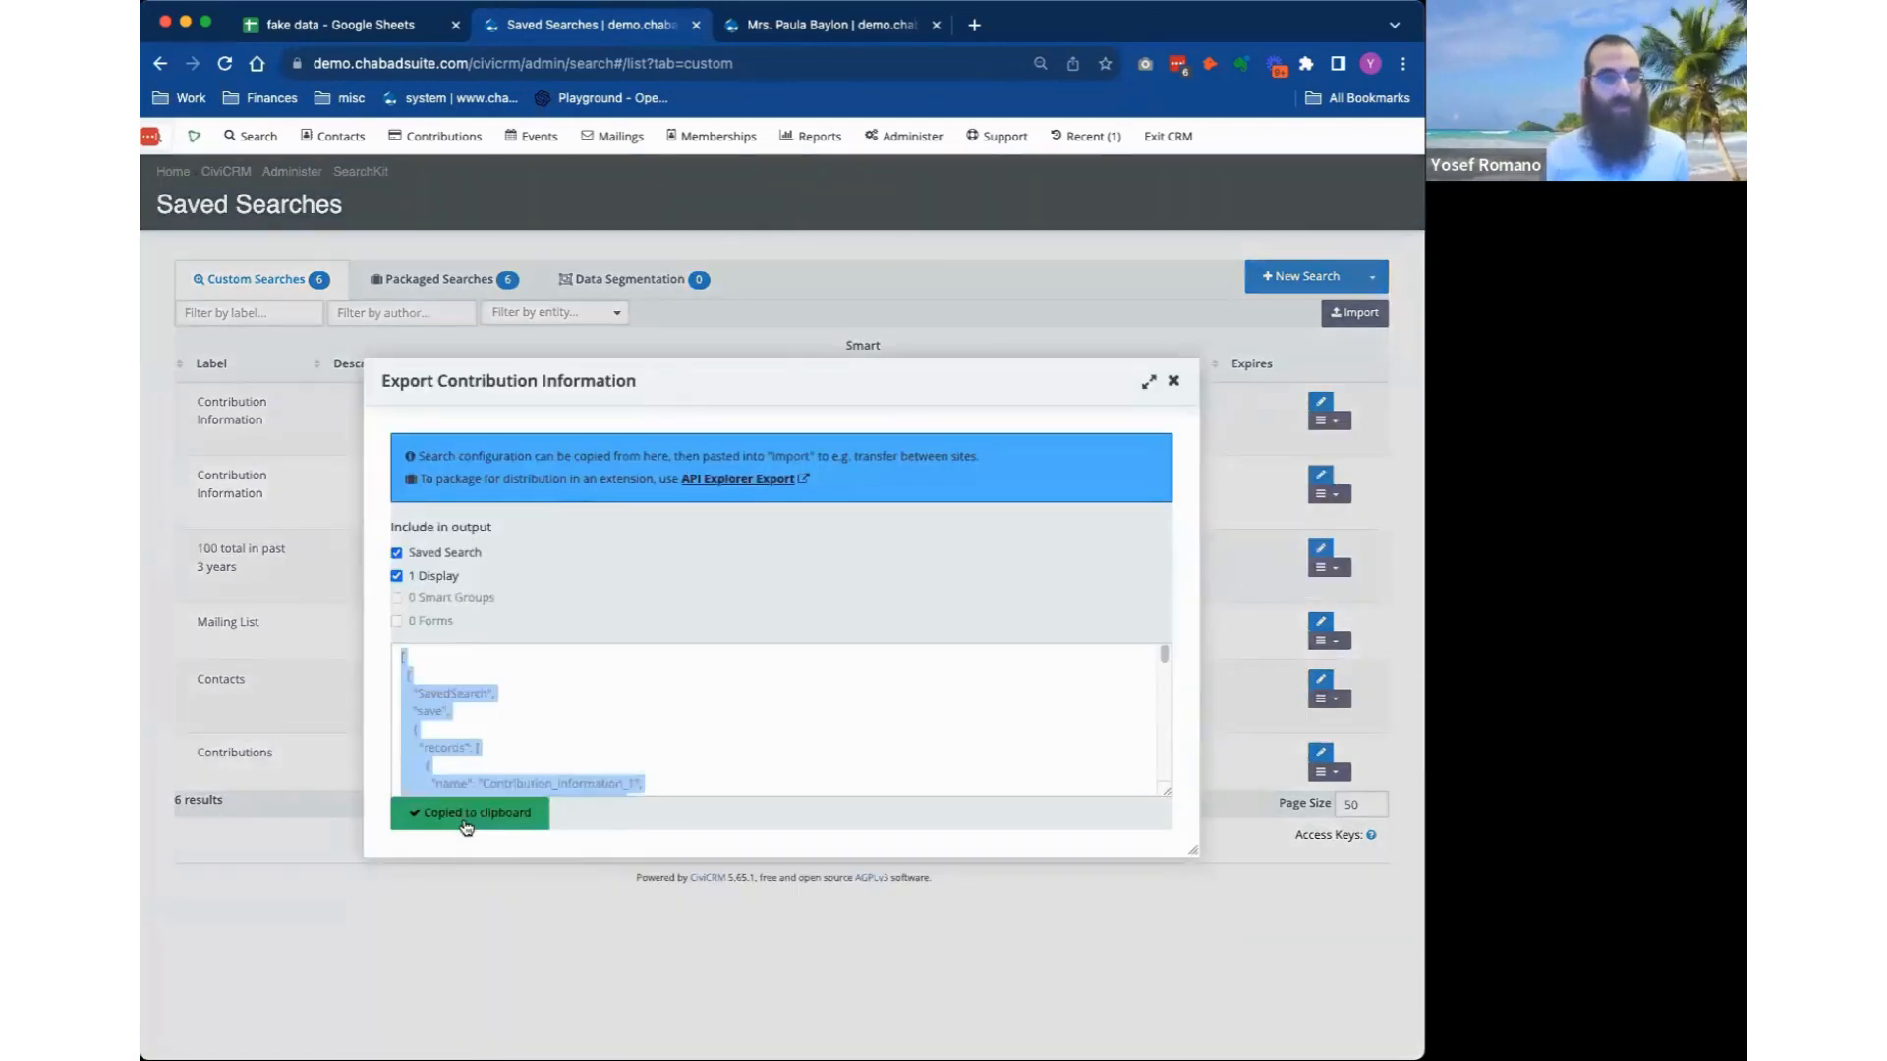
left_click(1173, 381)
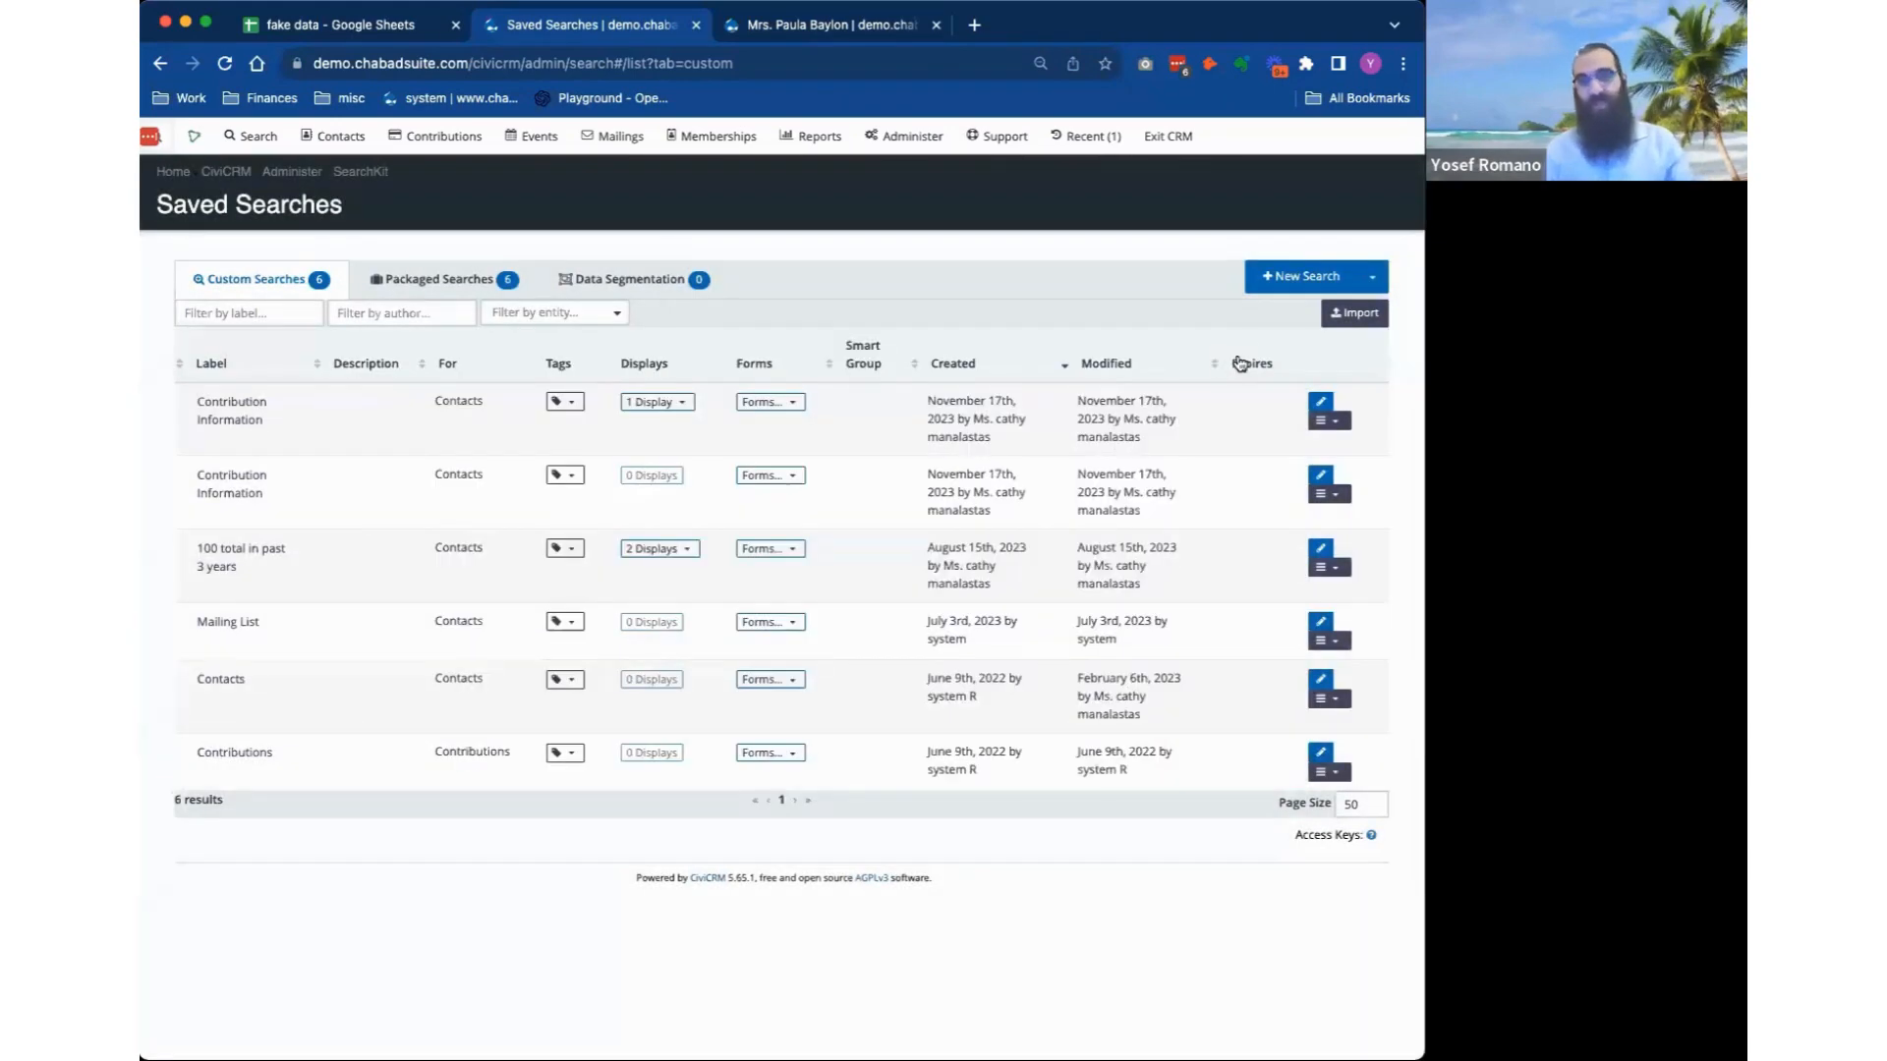
Paste the copied search configuration into a saved search import and cancel the import.
left_click(1352, 314)
key("super+v")
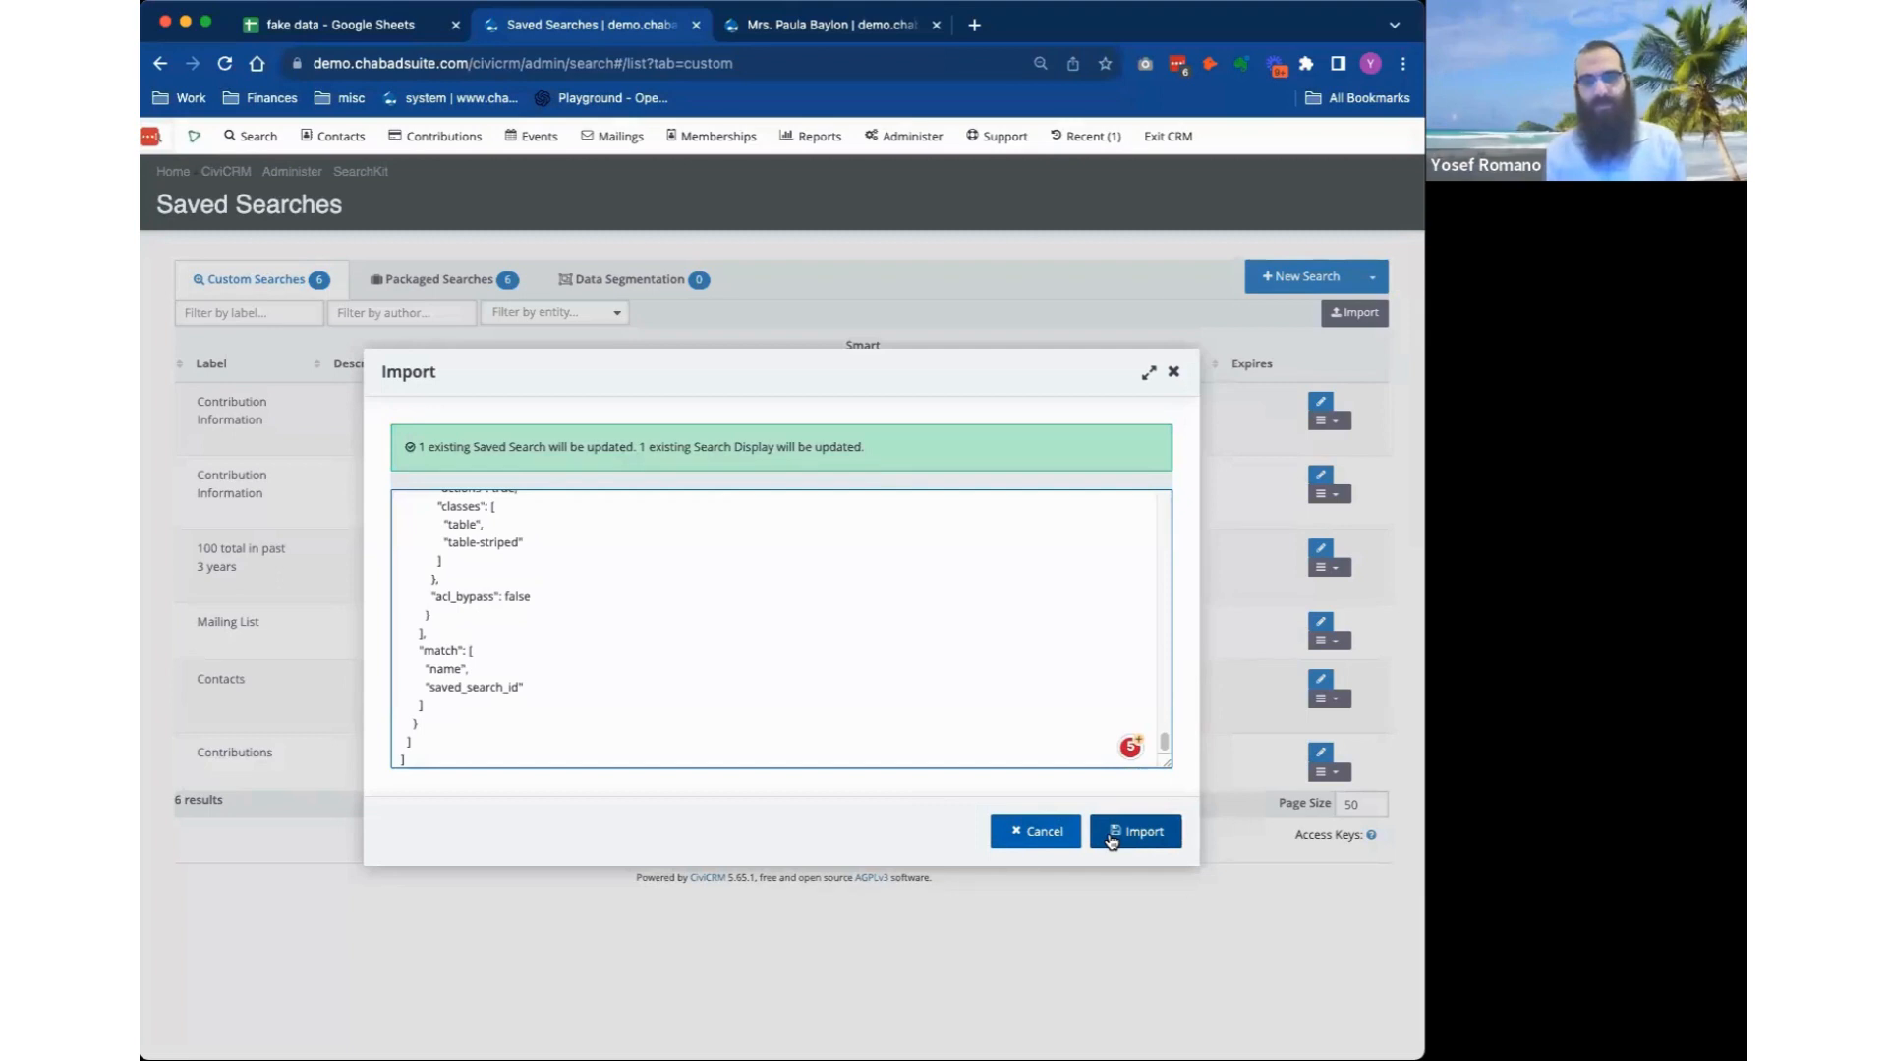
left_click(1172, 375)
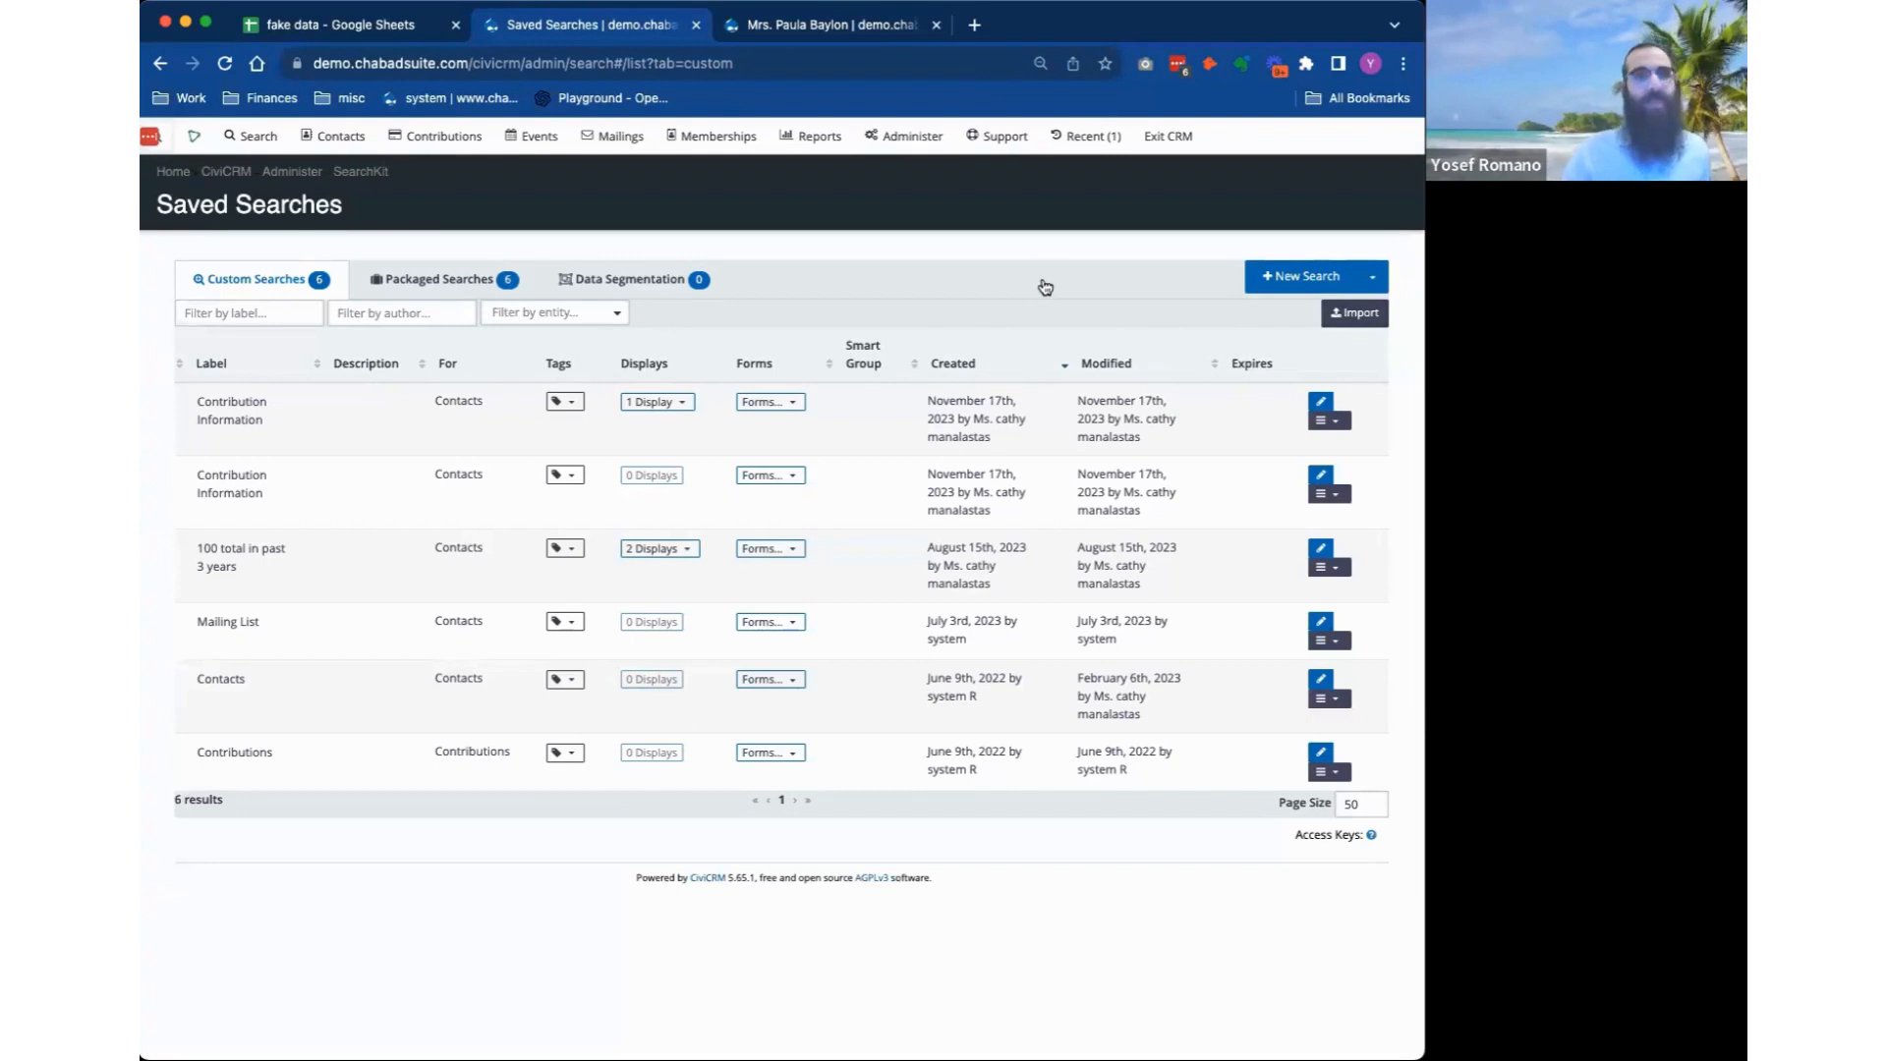
Start a new Contacts search and name it "contacts that ....".
left_click(1287, 282)
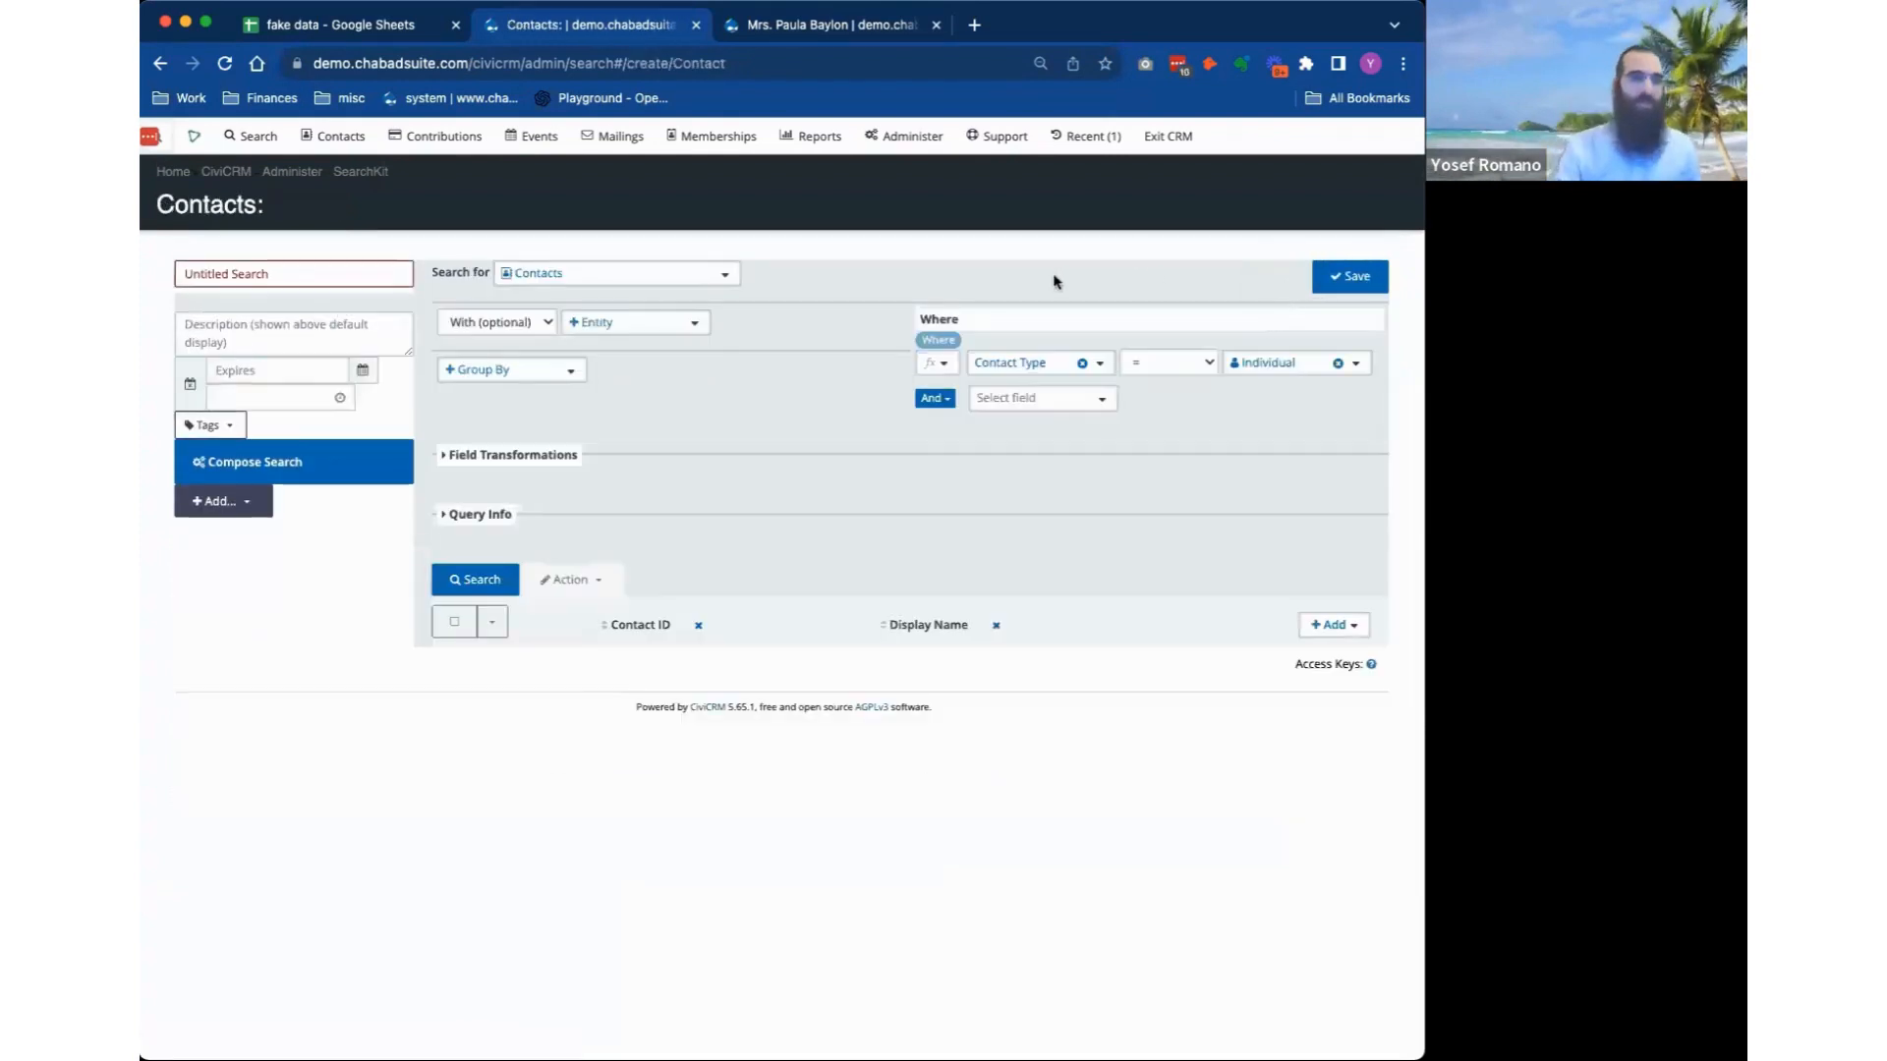
left_click(336, 276)
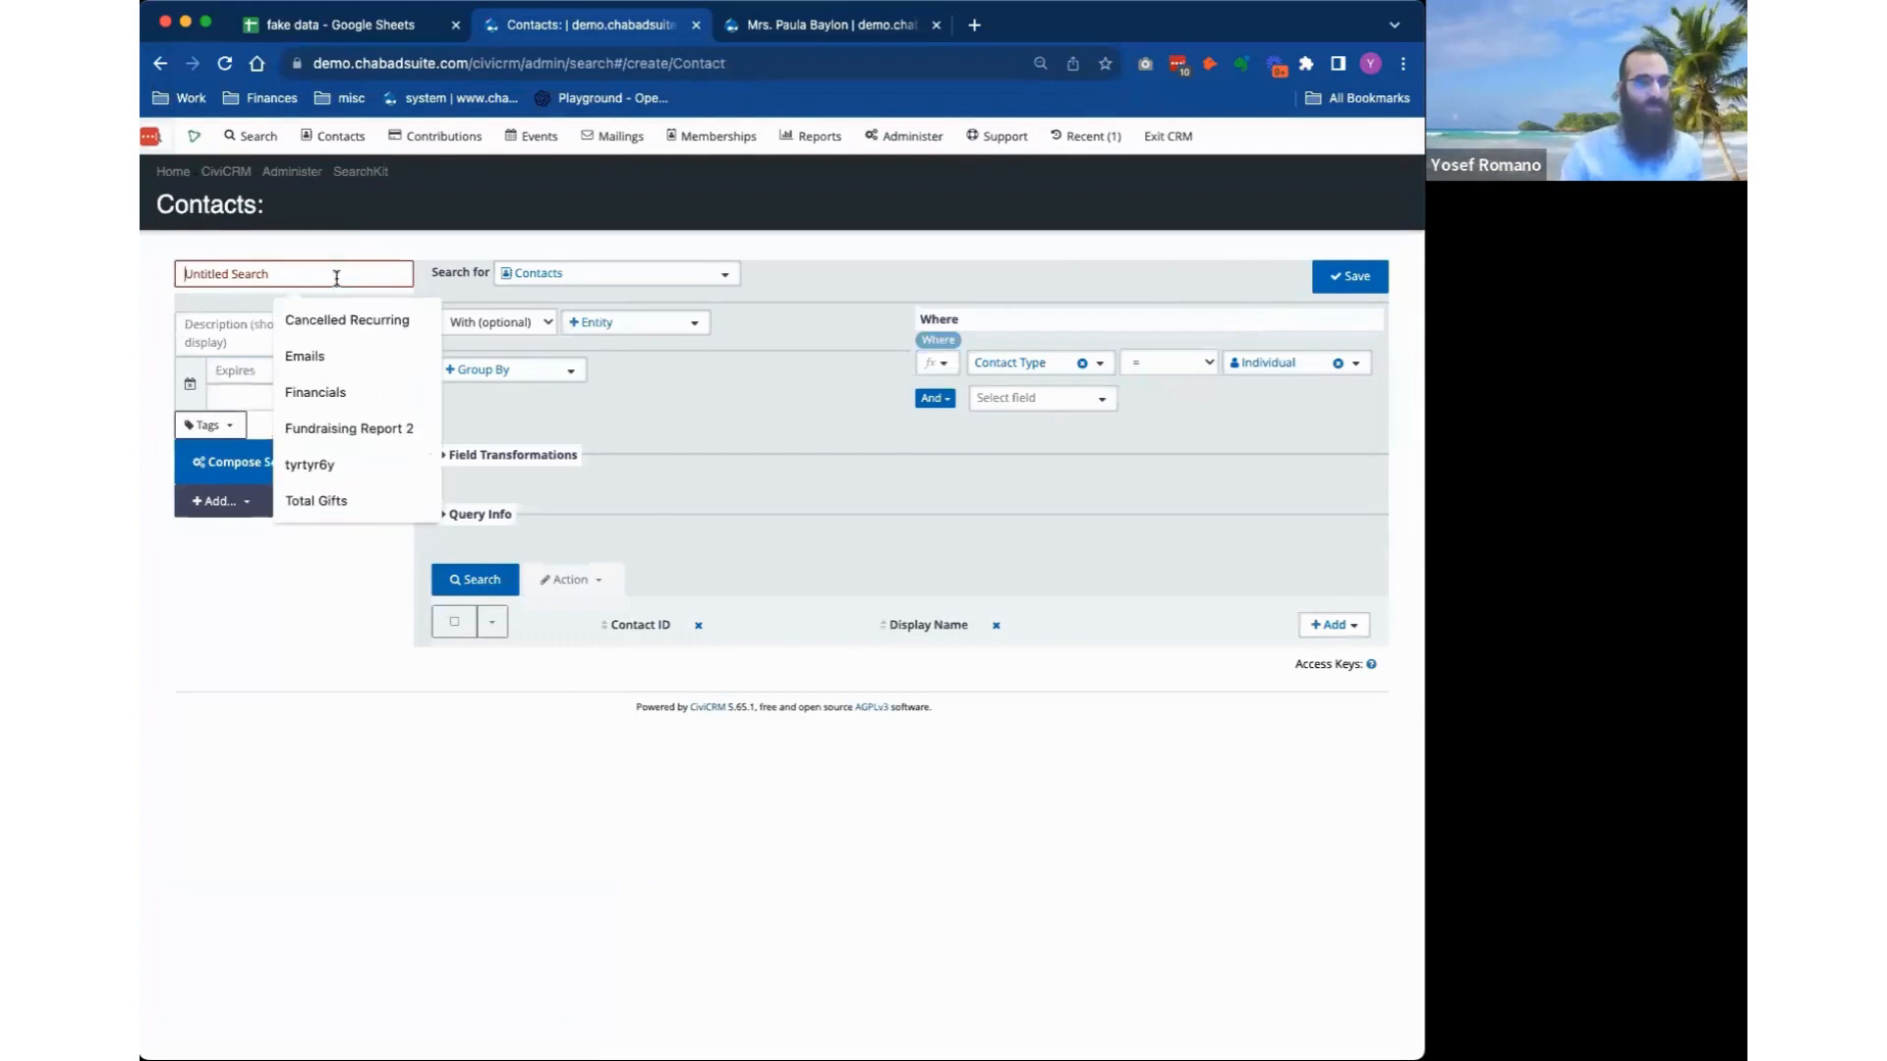
type("c")
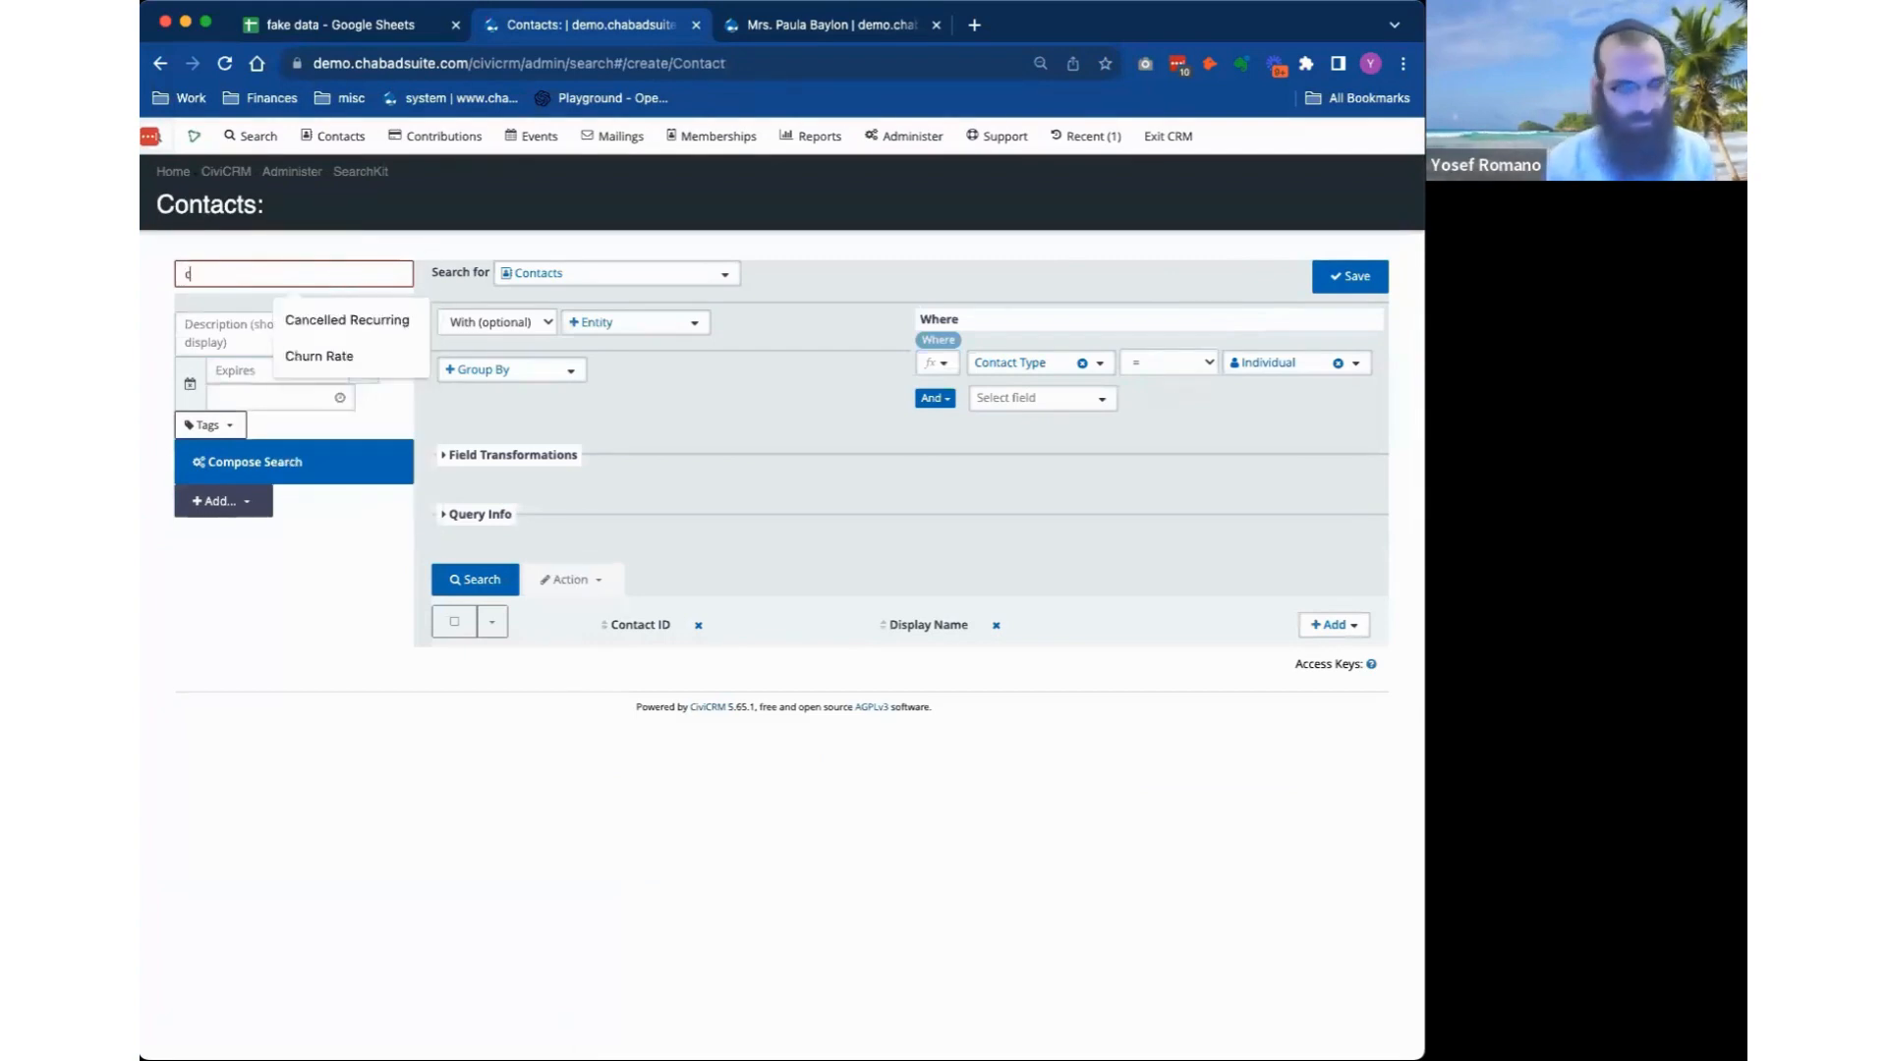
type("ontacts ")
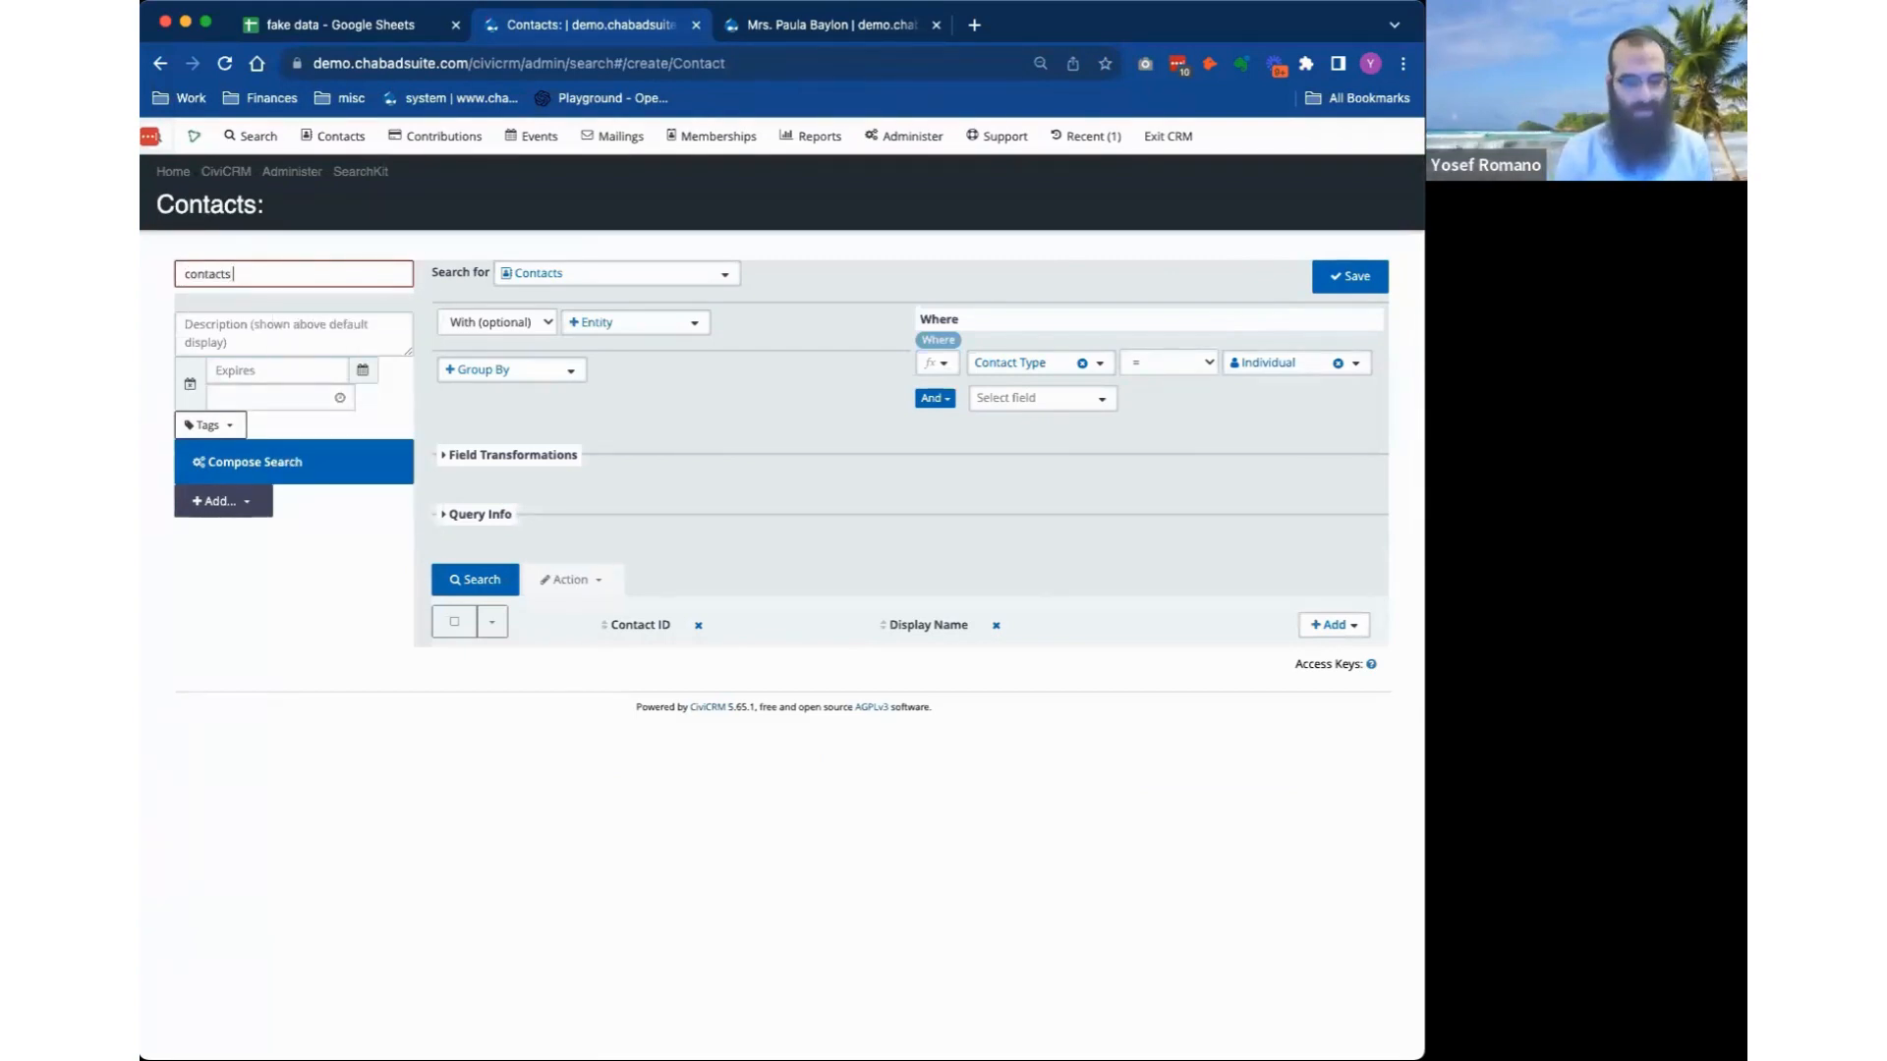
type("that ....")
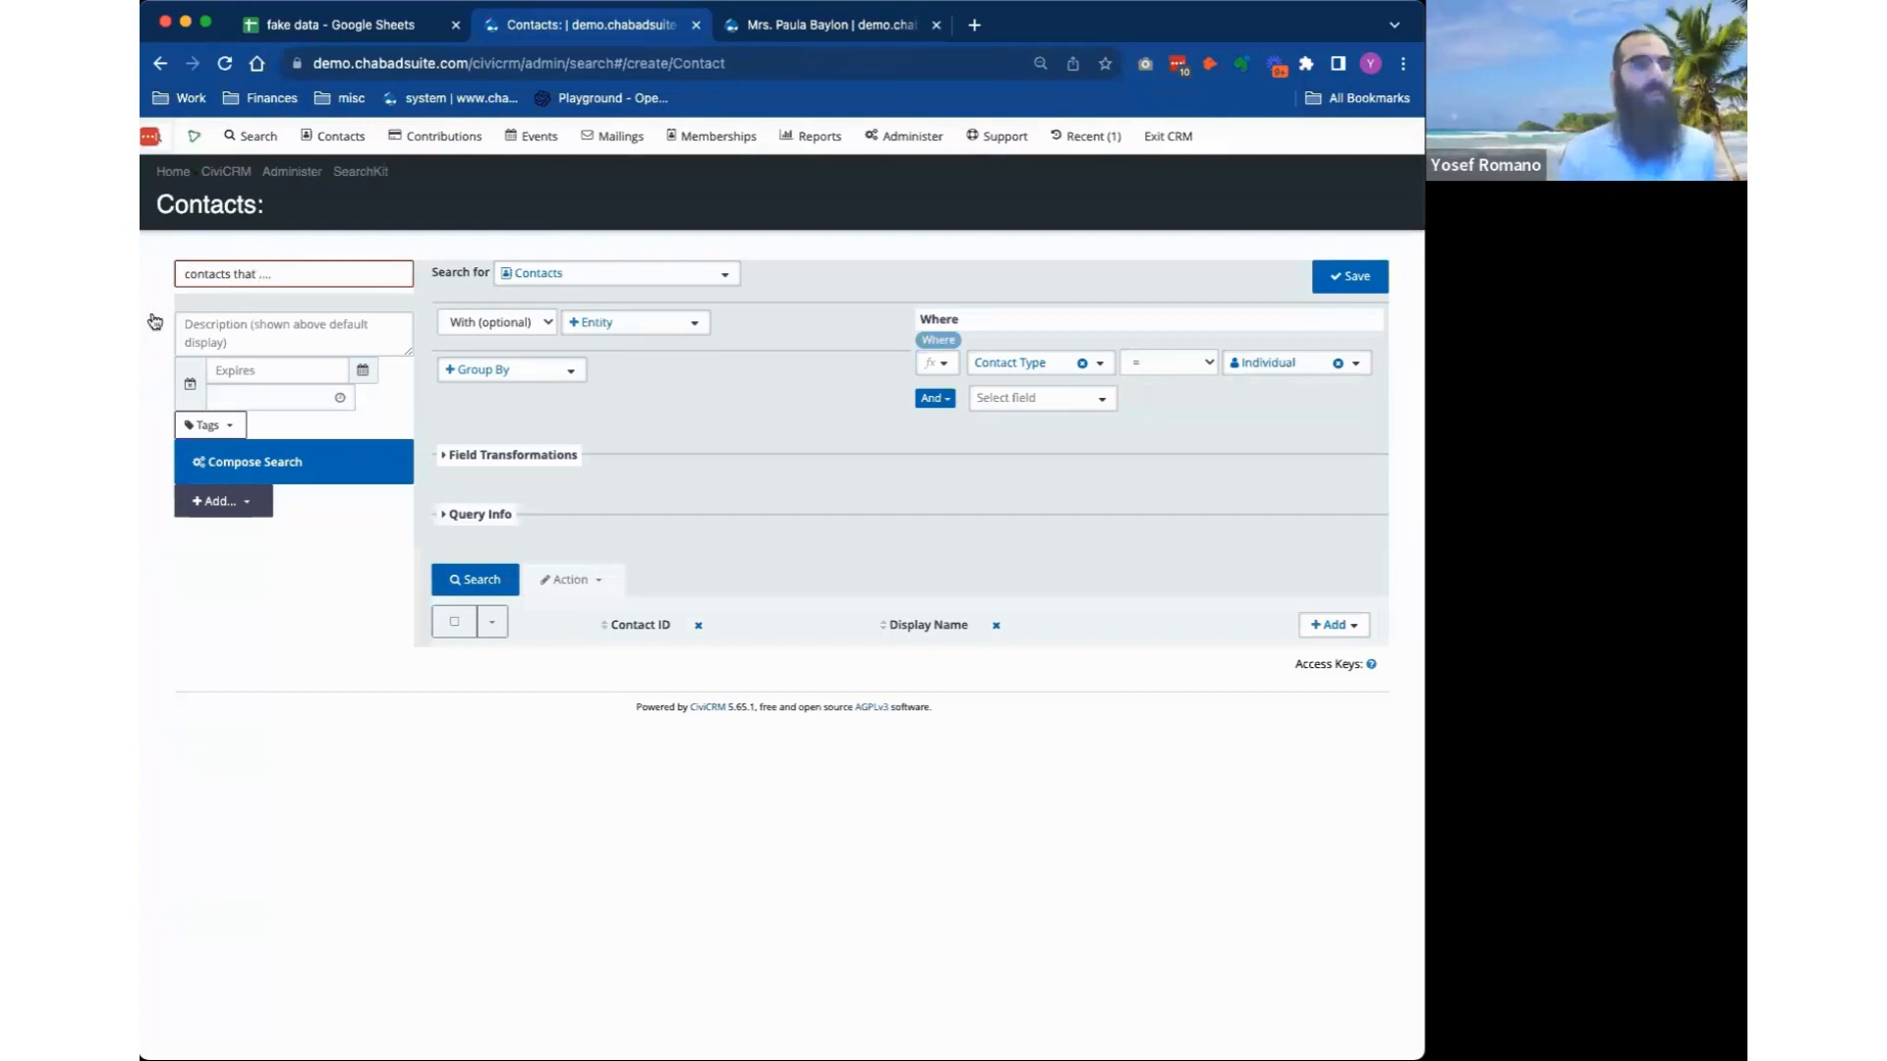
left_click(491, 935)
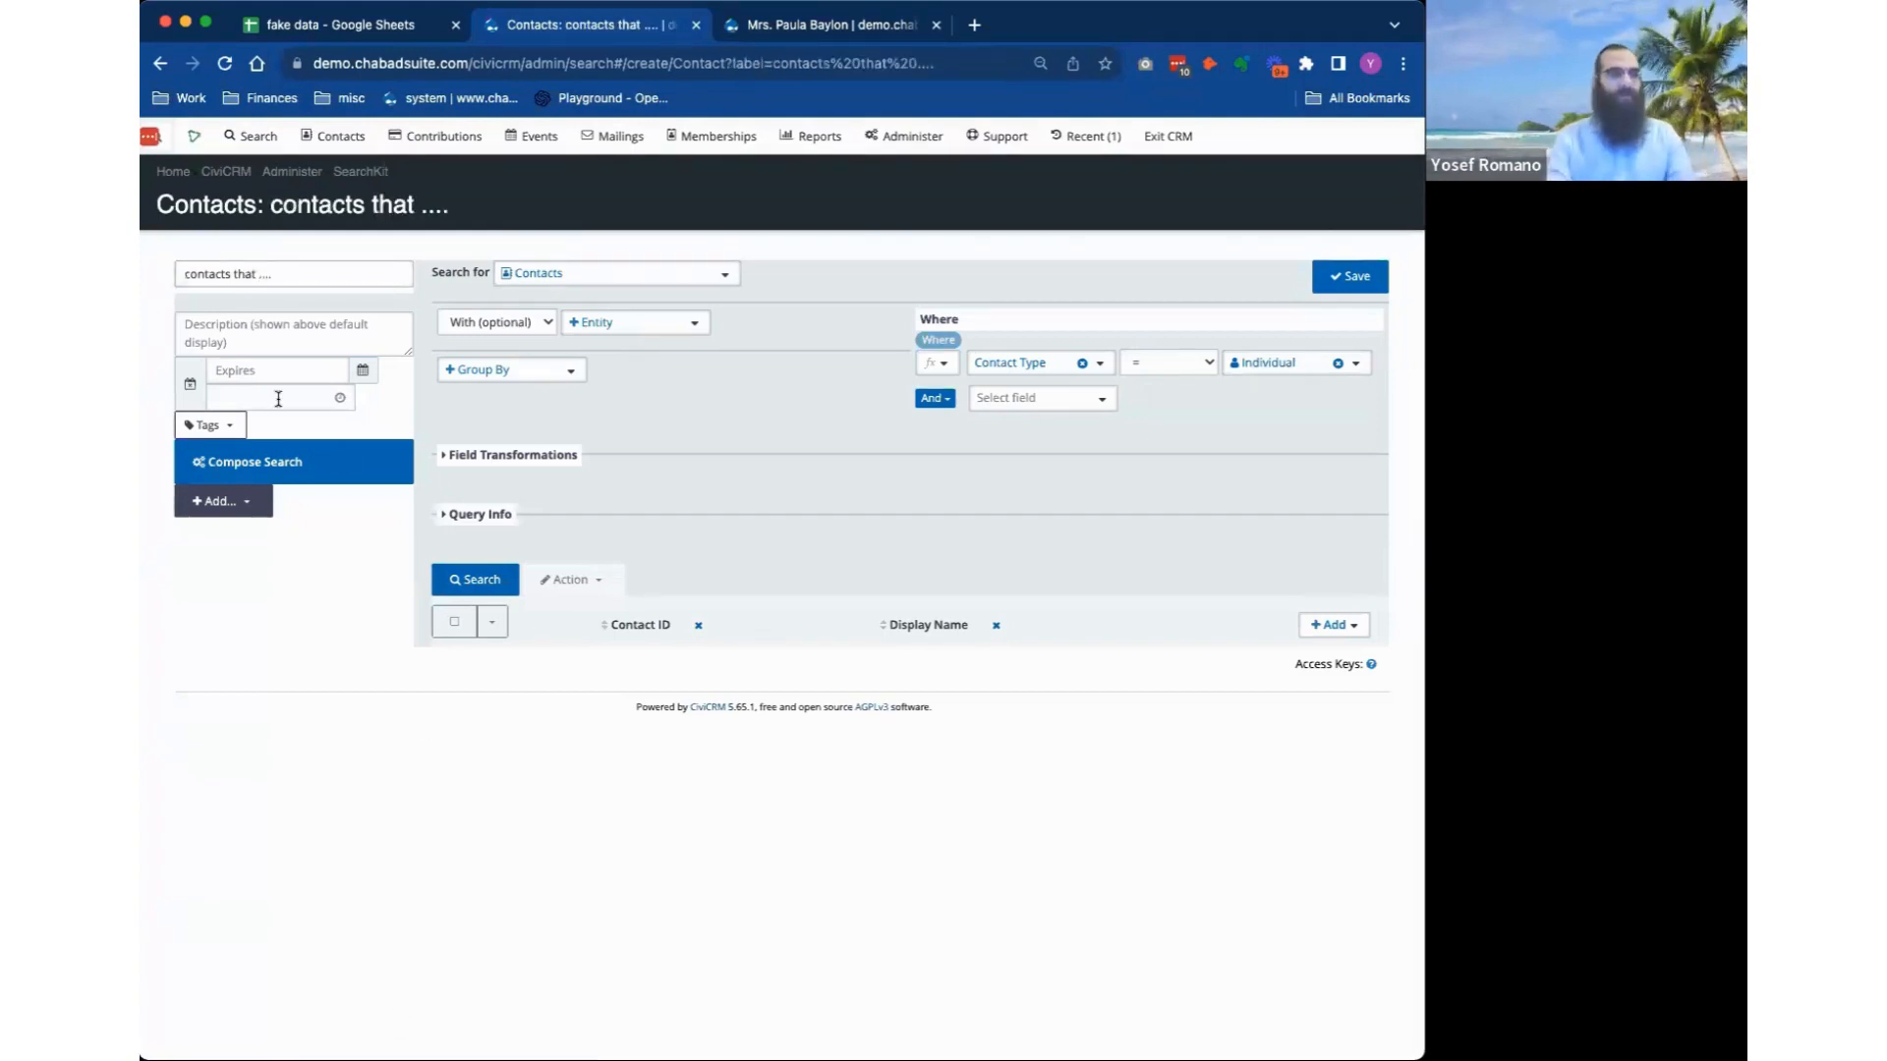
Examine the new search's description, expiry date and tag options without filling them in.
left_click(269, 334)
left_click(263, 367)
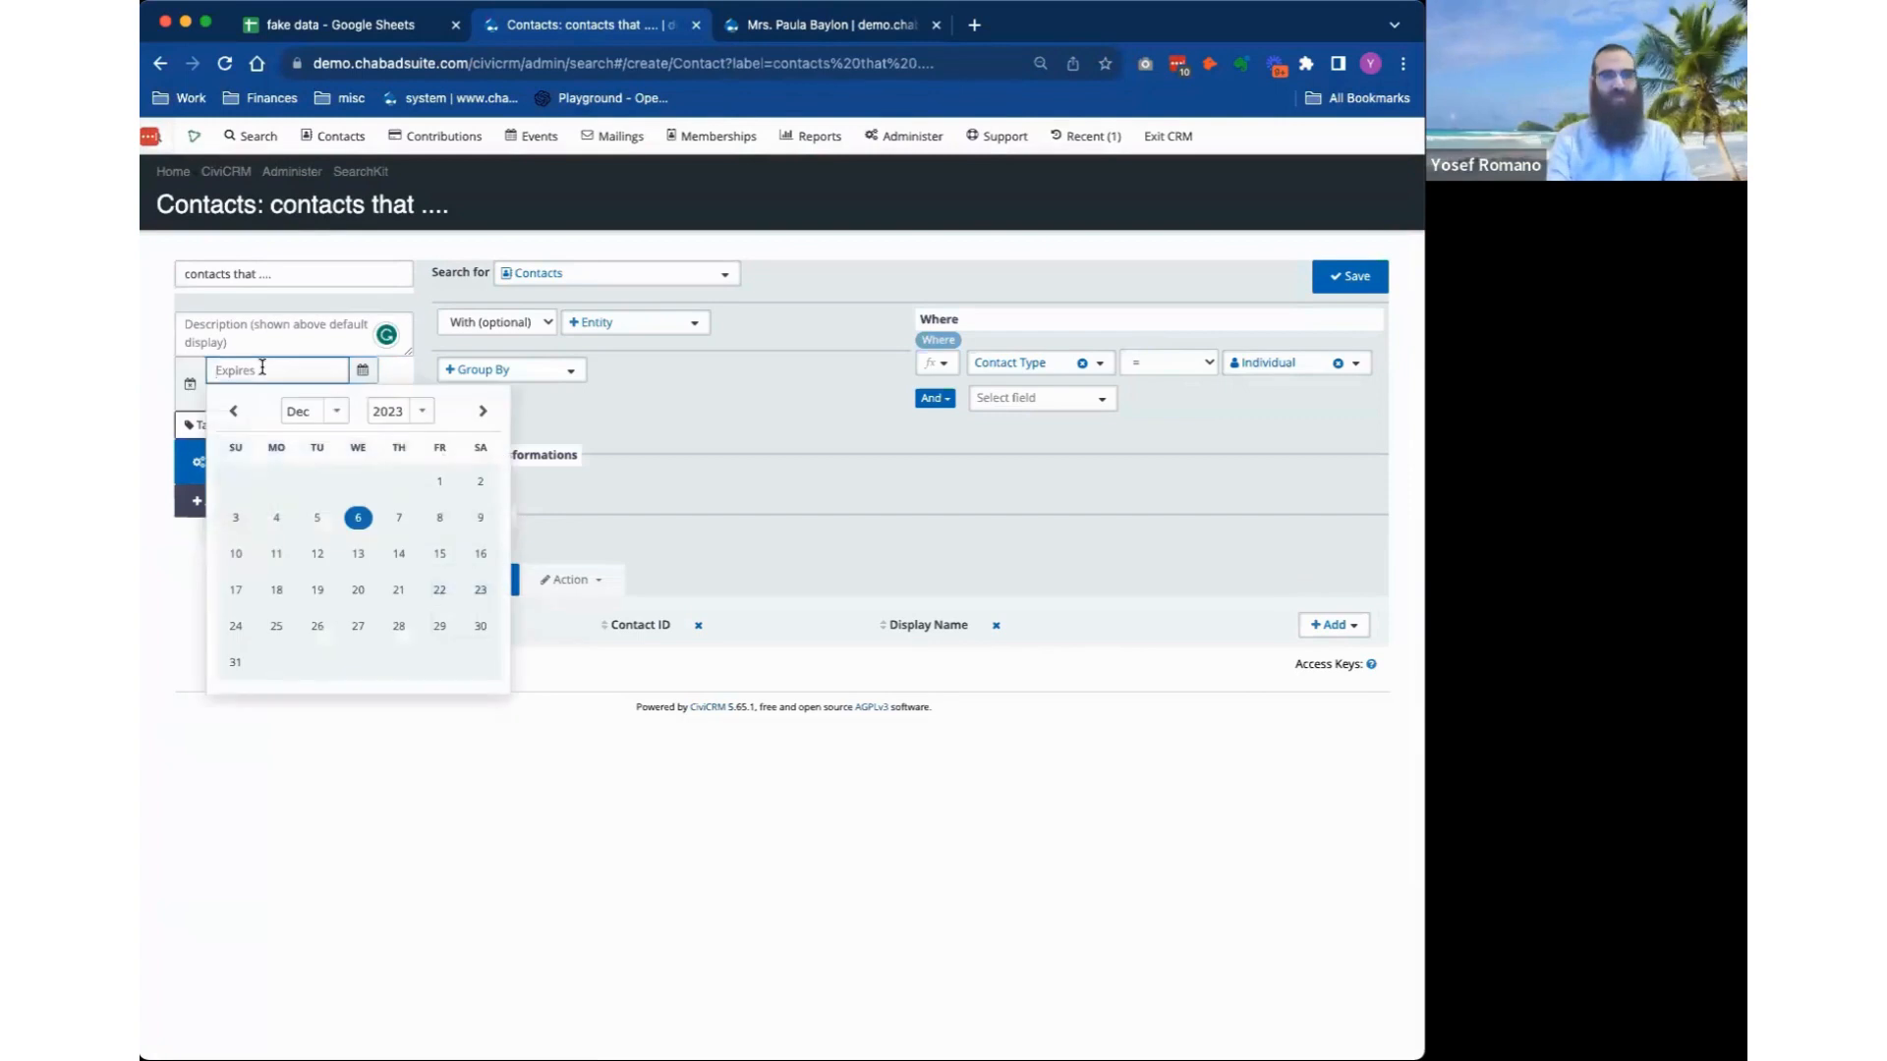
left_click(156, 389)
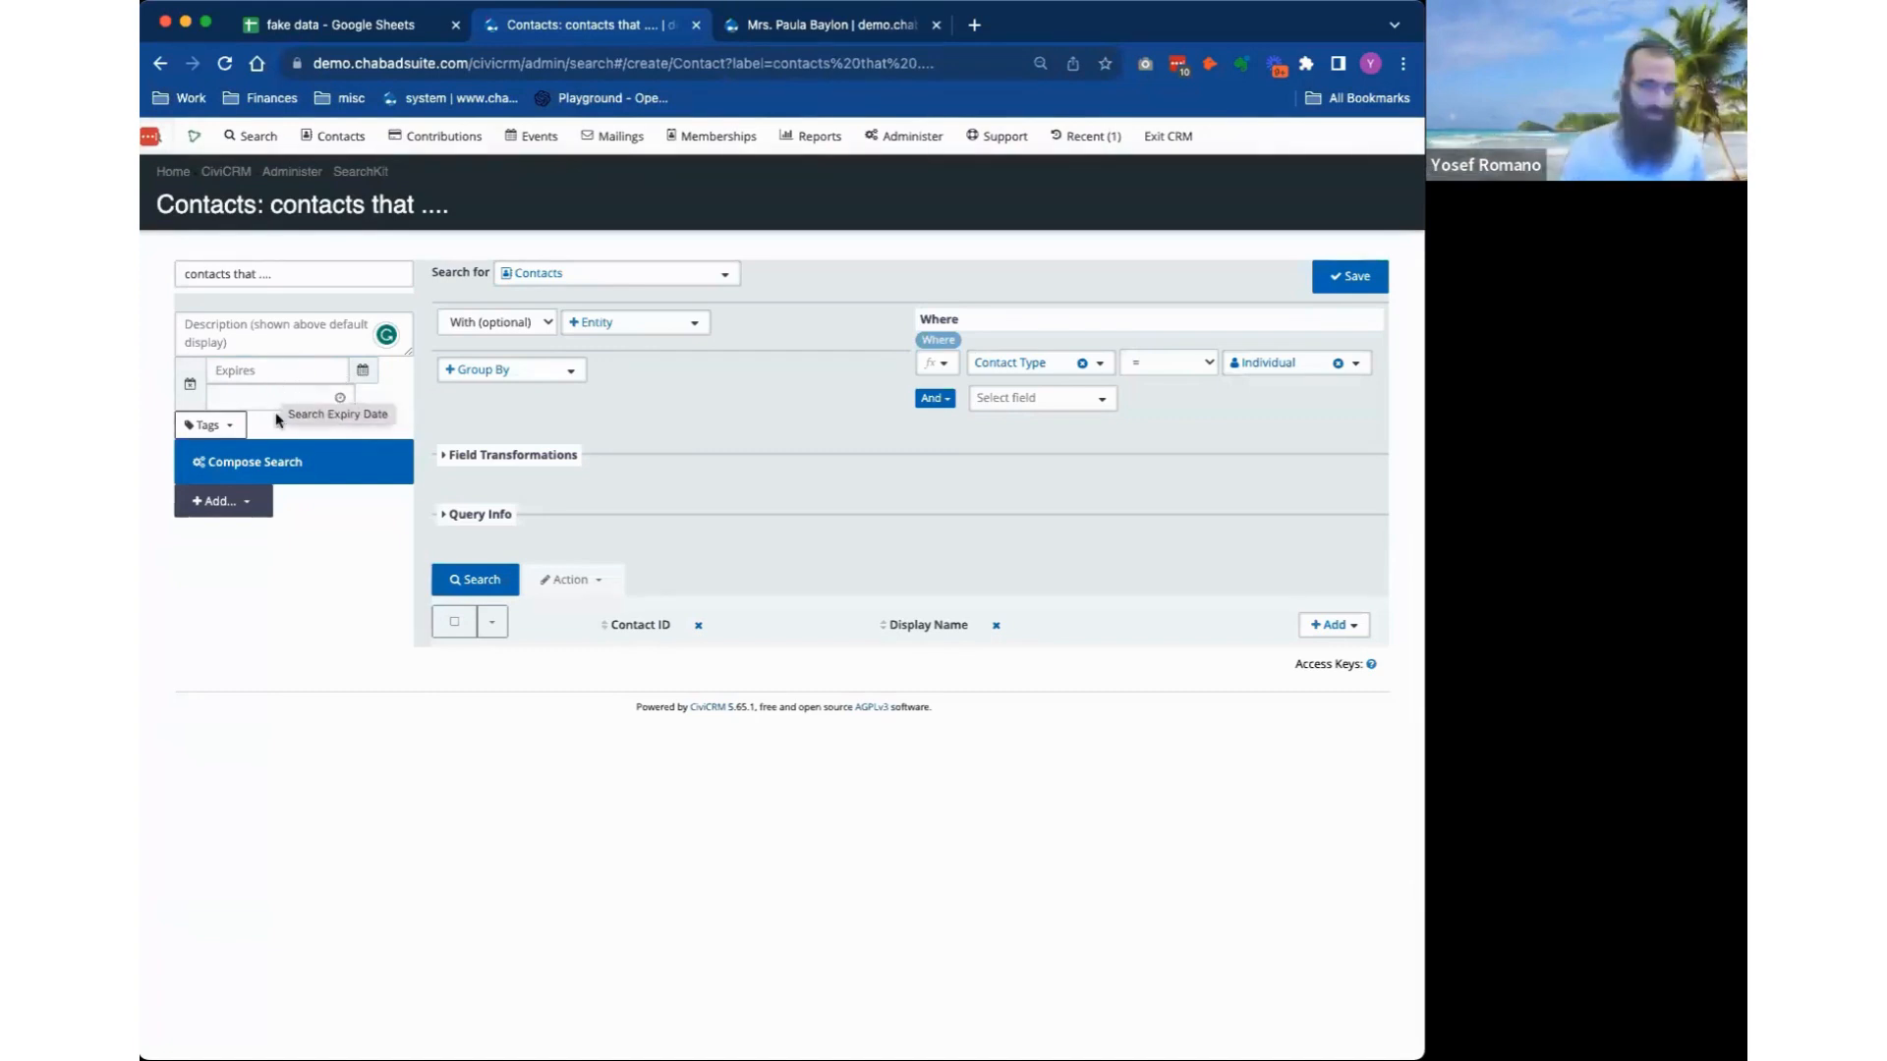
left_click(237, 420)
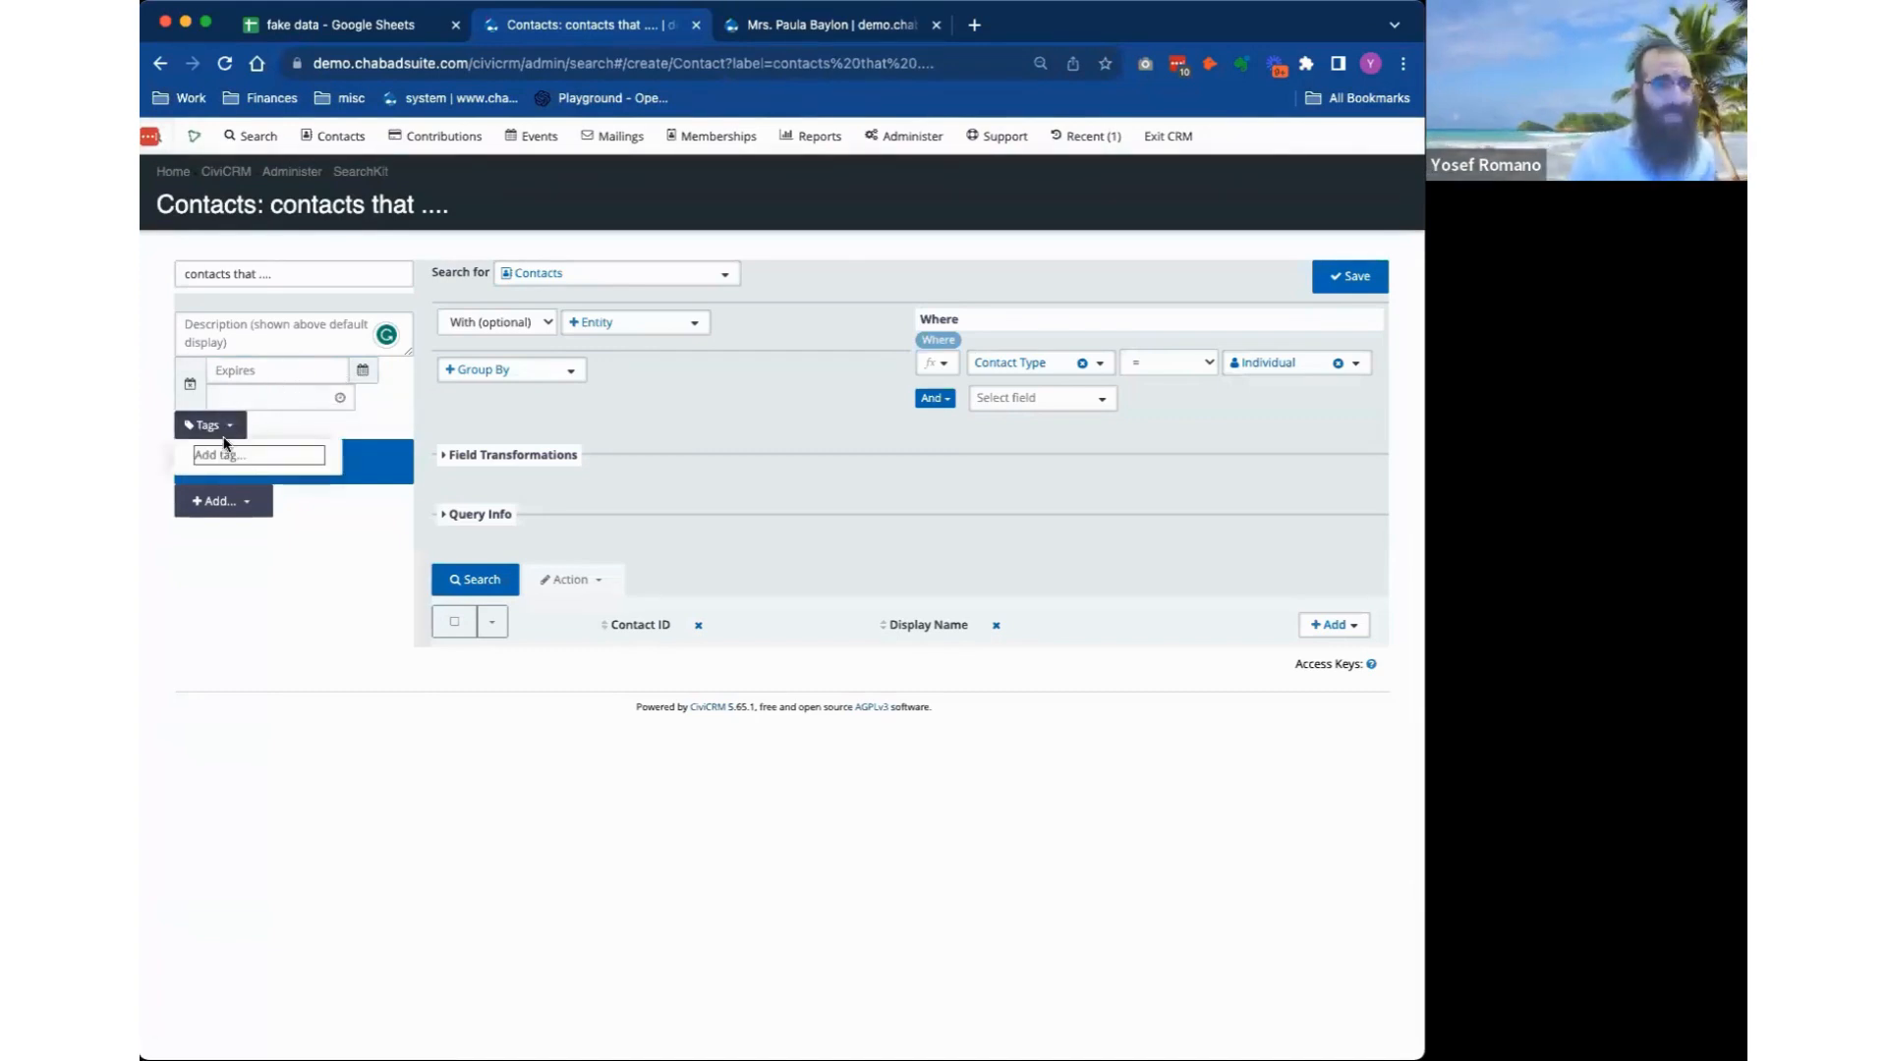
left_click(296, 427)
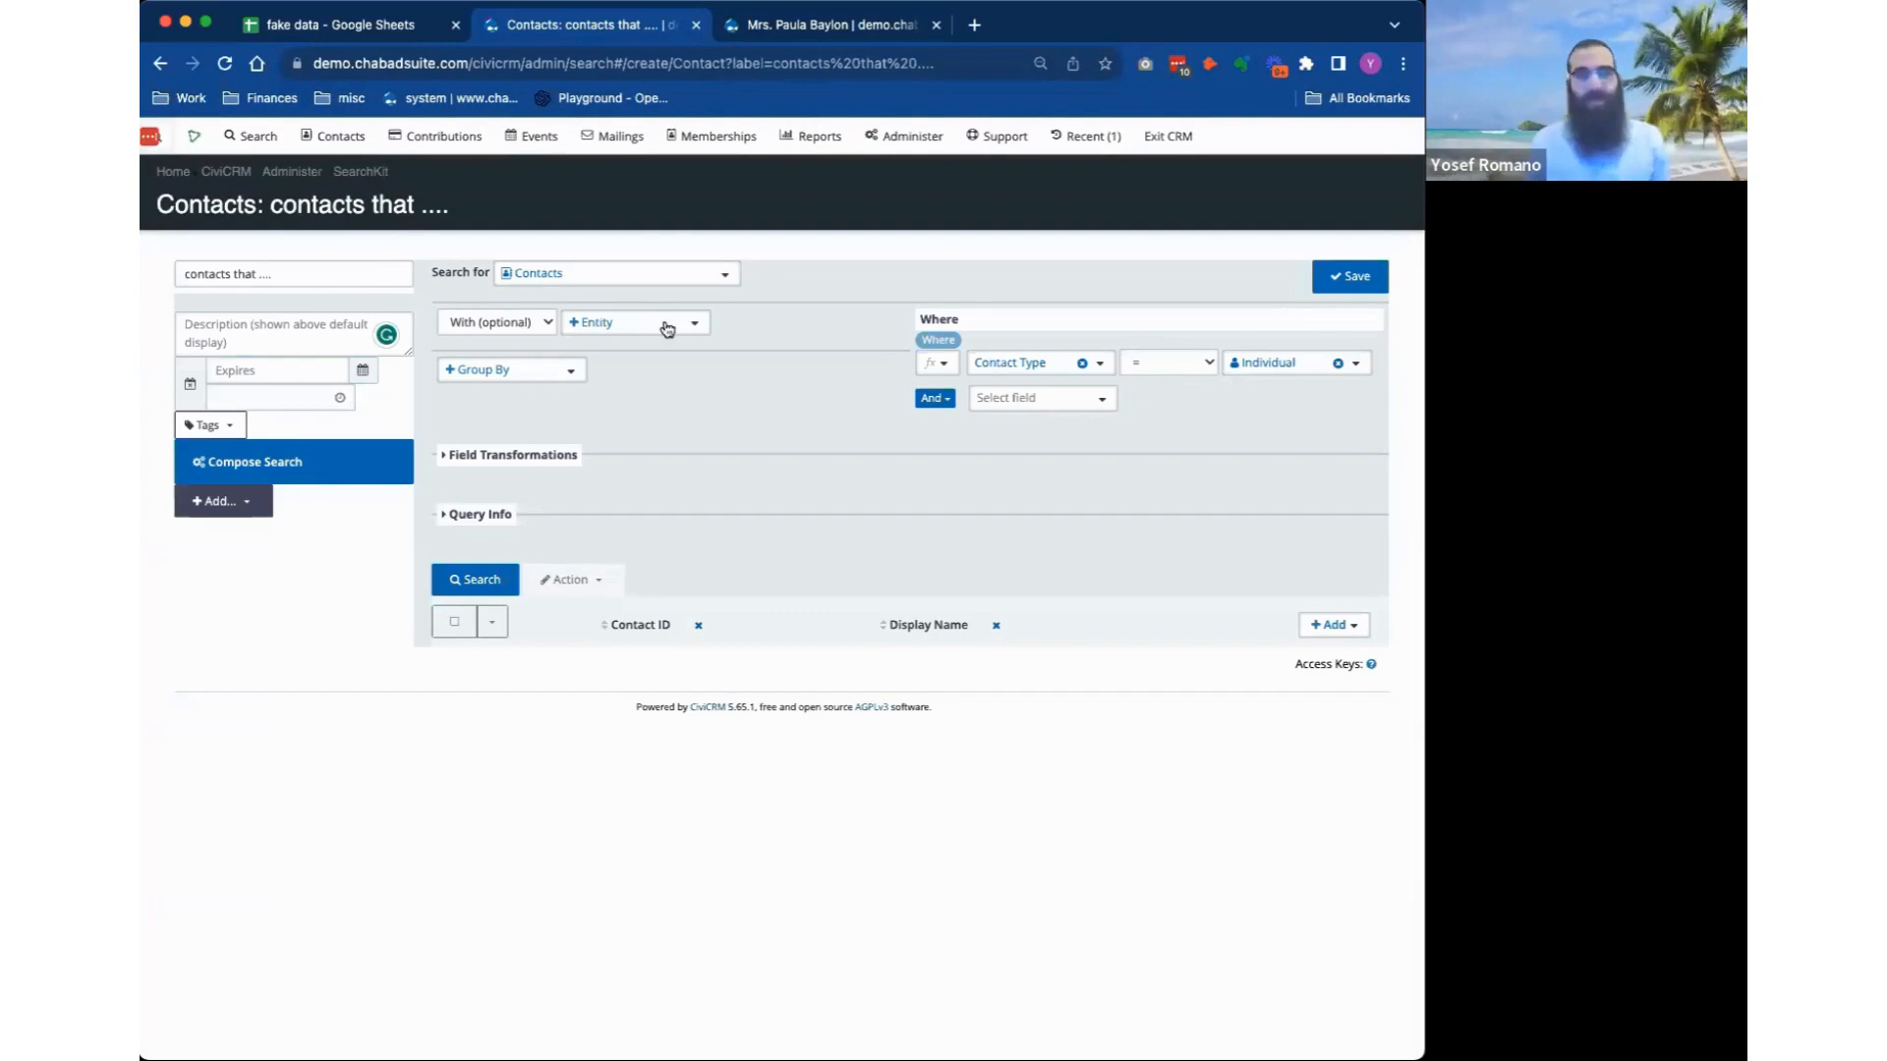
Compare the Search for entity with the Contacts sheet in Google Sheets, return to CiviCRM and close the contact record's browser tab.
left_click_drag(445, 273, 472, 273)
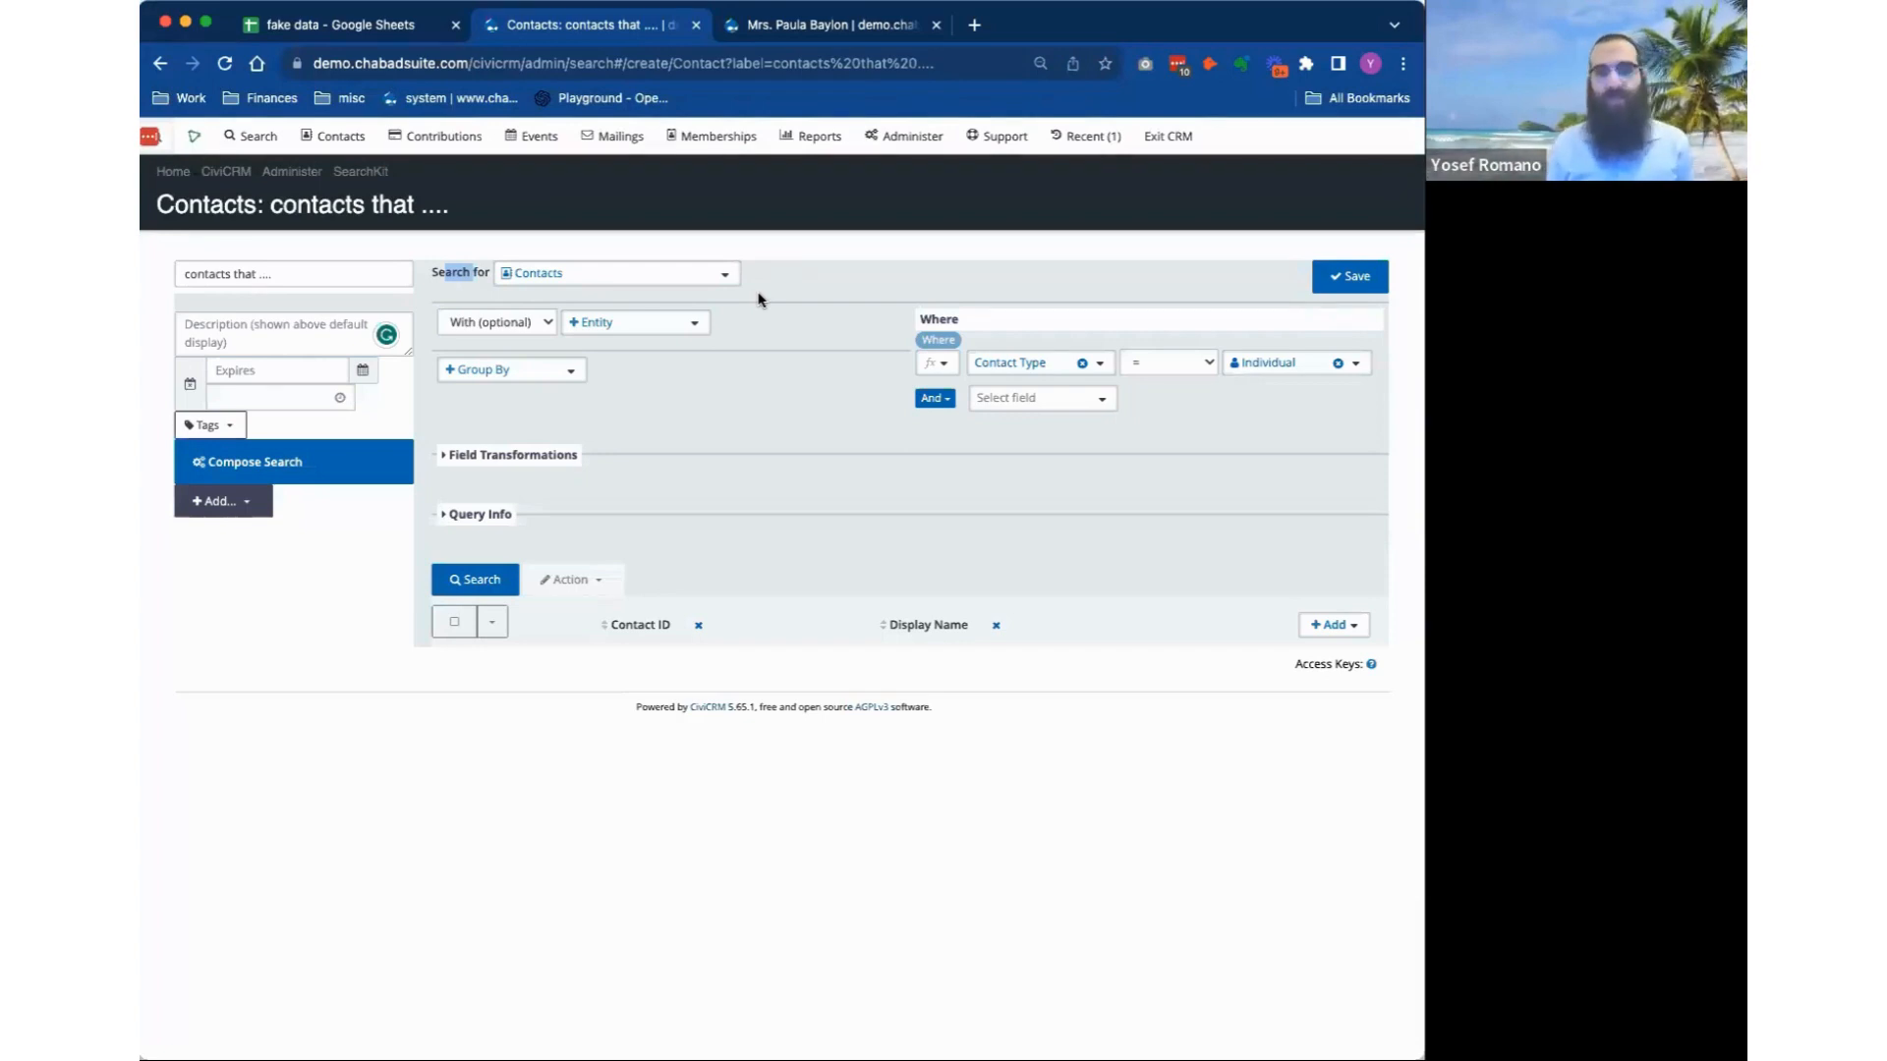
left_click(634, 401)
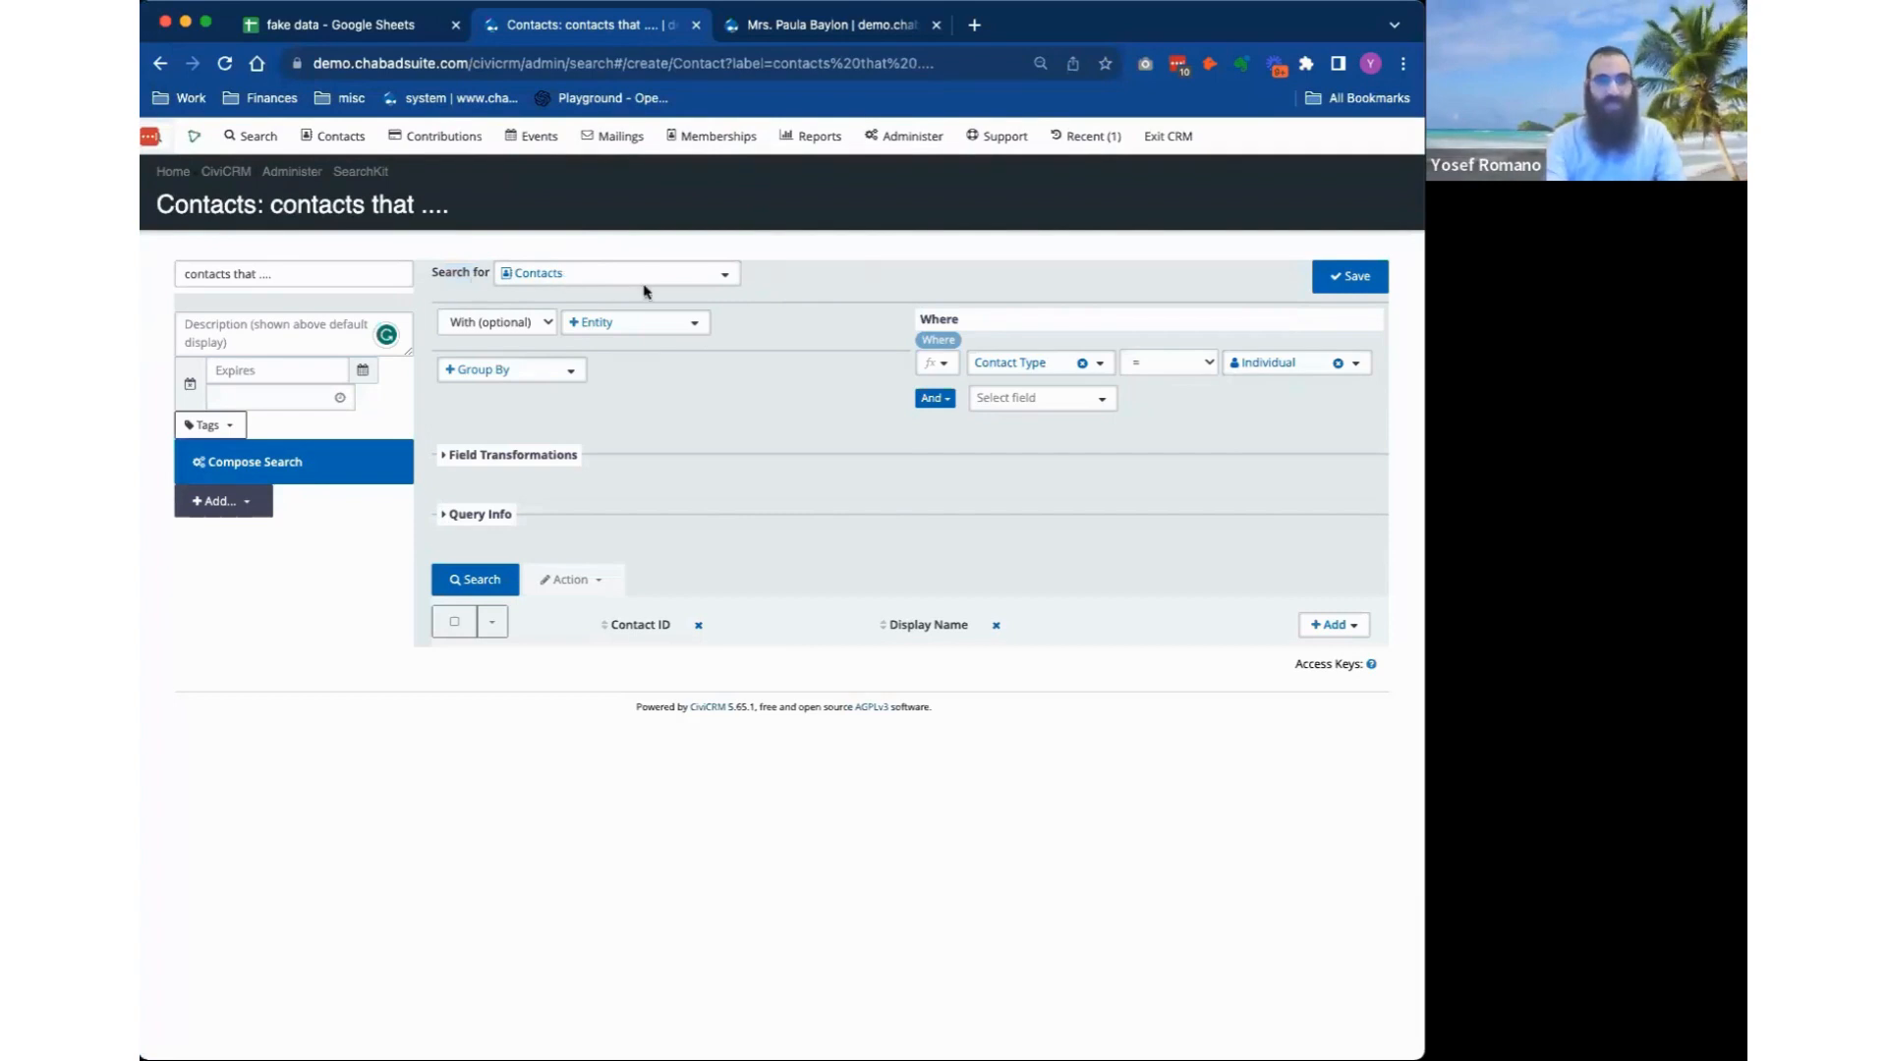
left_click(383, 32)
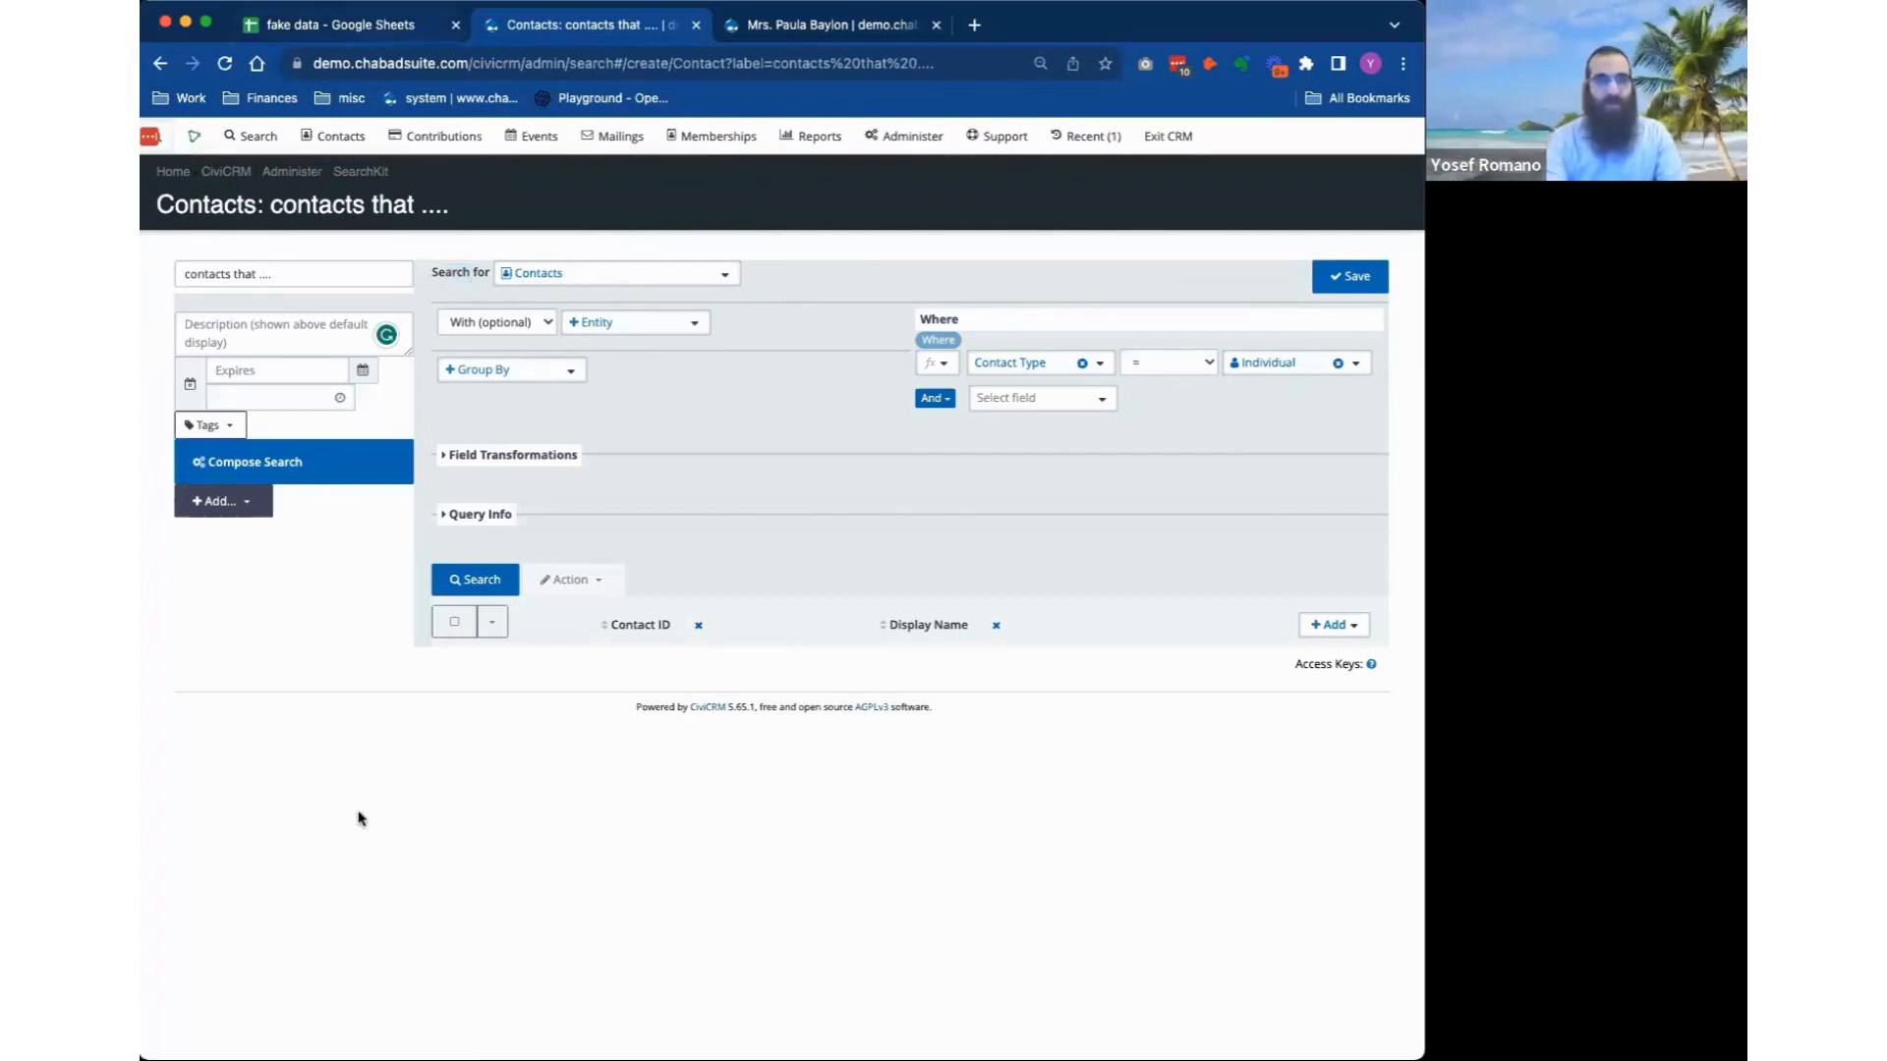
left_click(356, 1043)
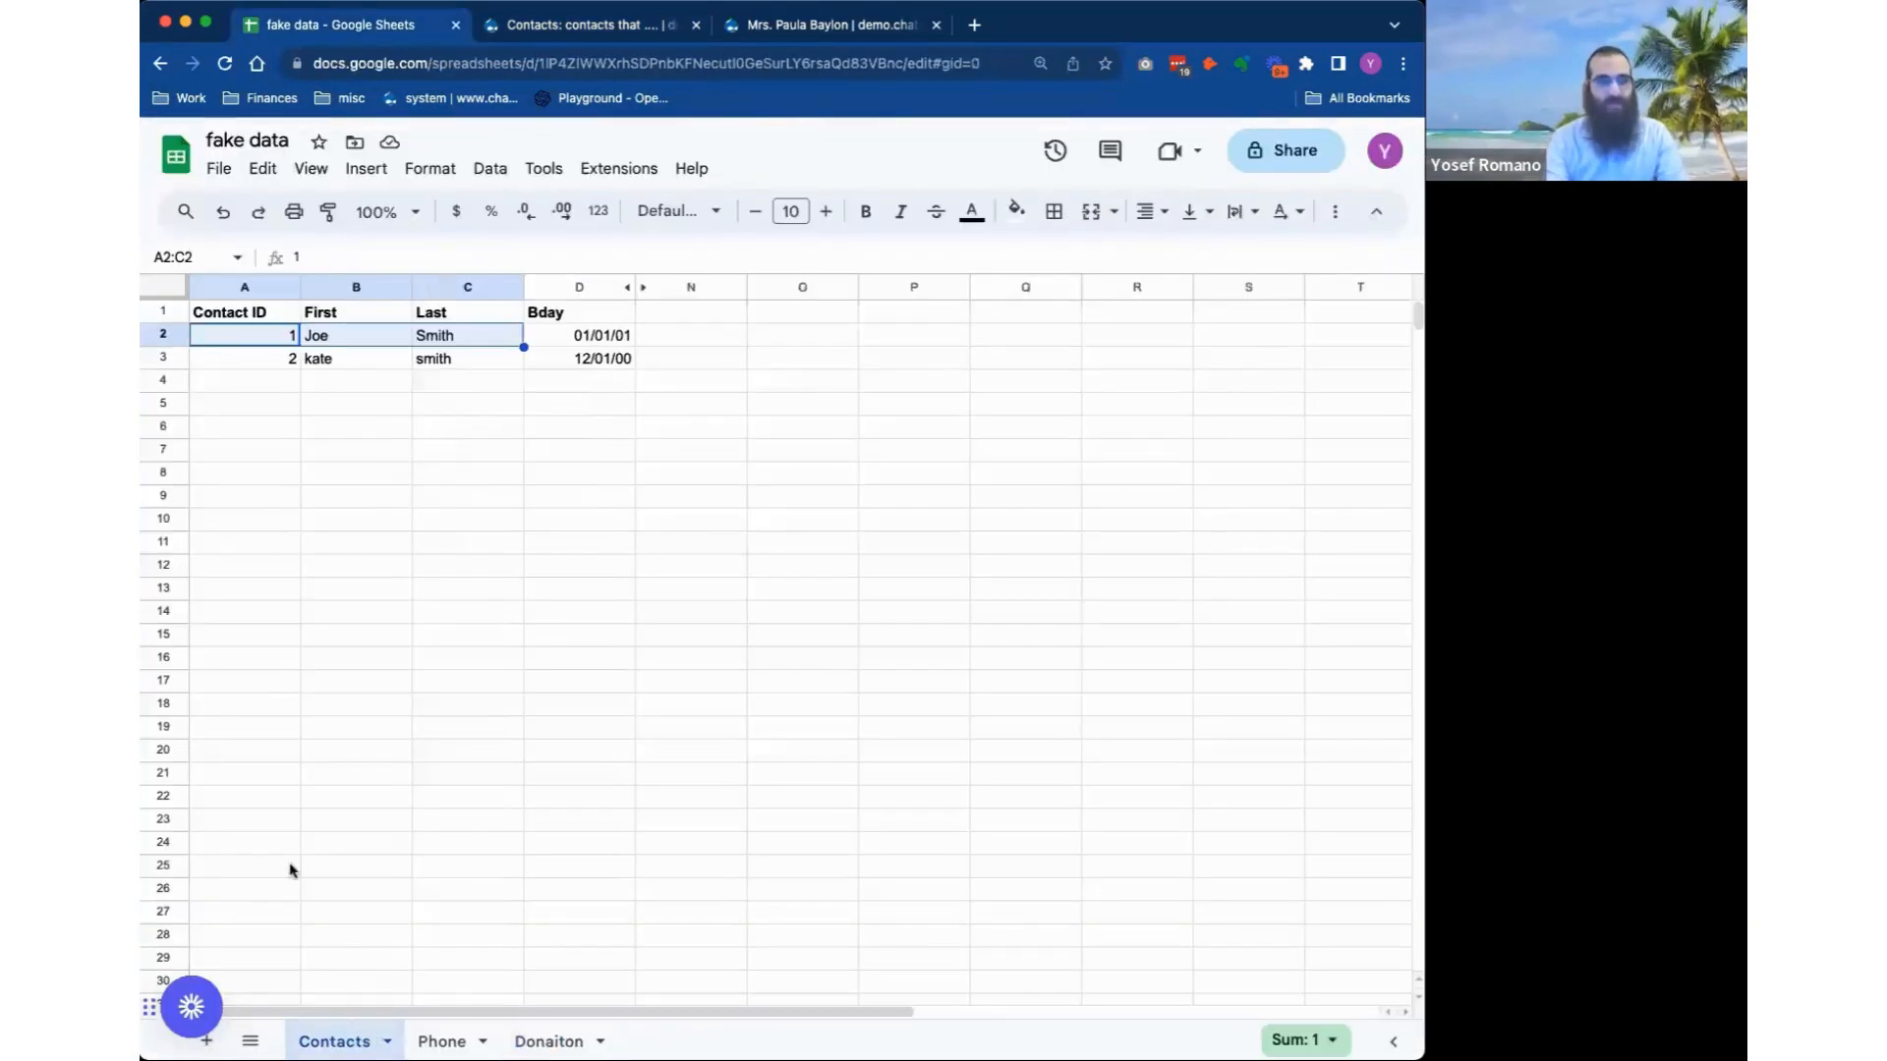
left_click(632, 32)
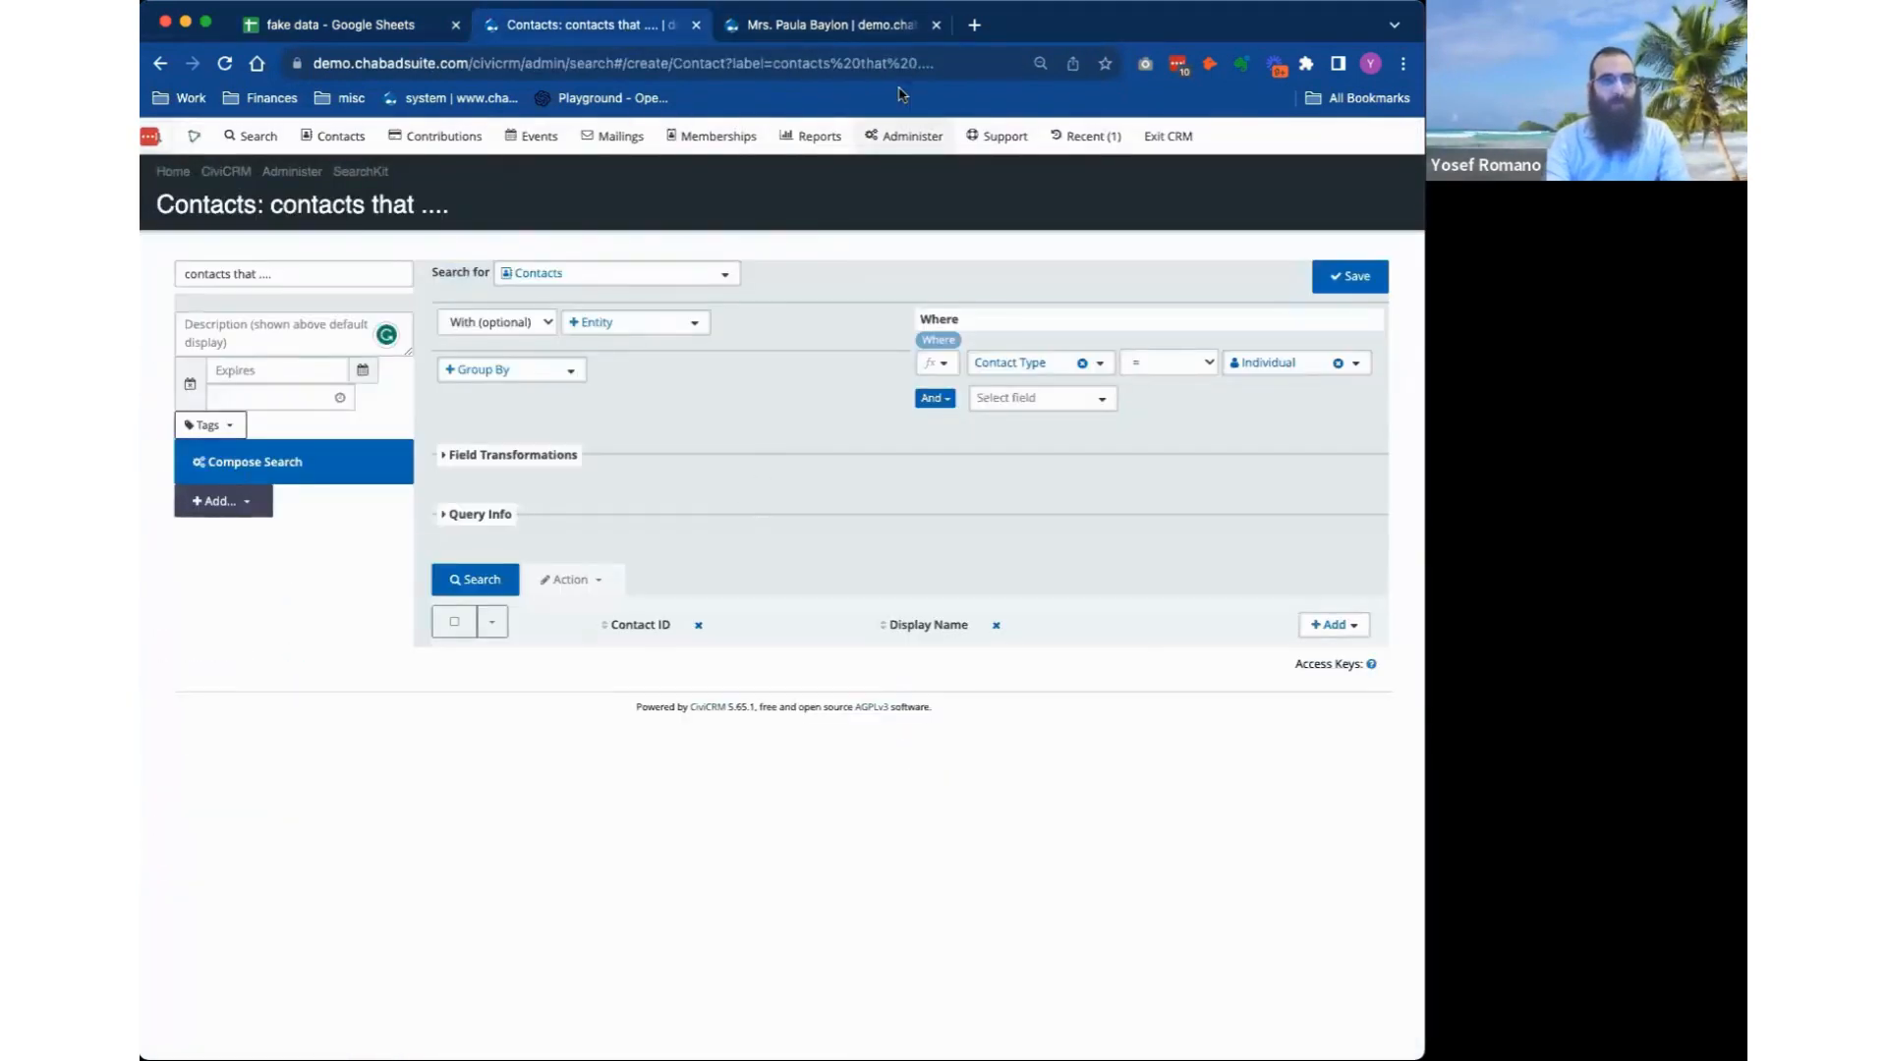
left_click(935, 25)
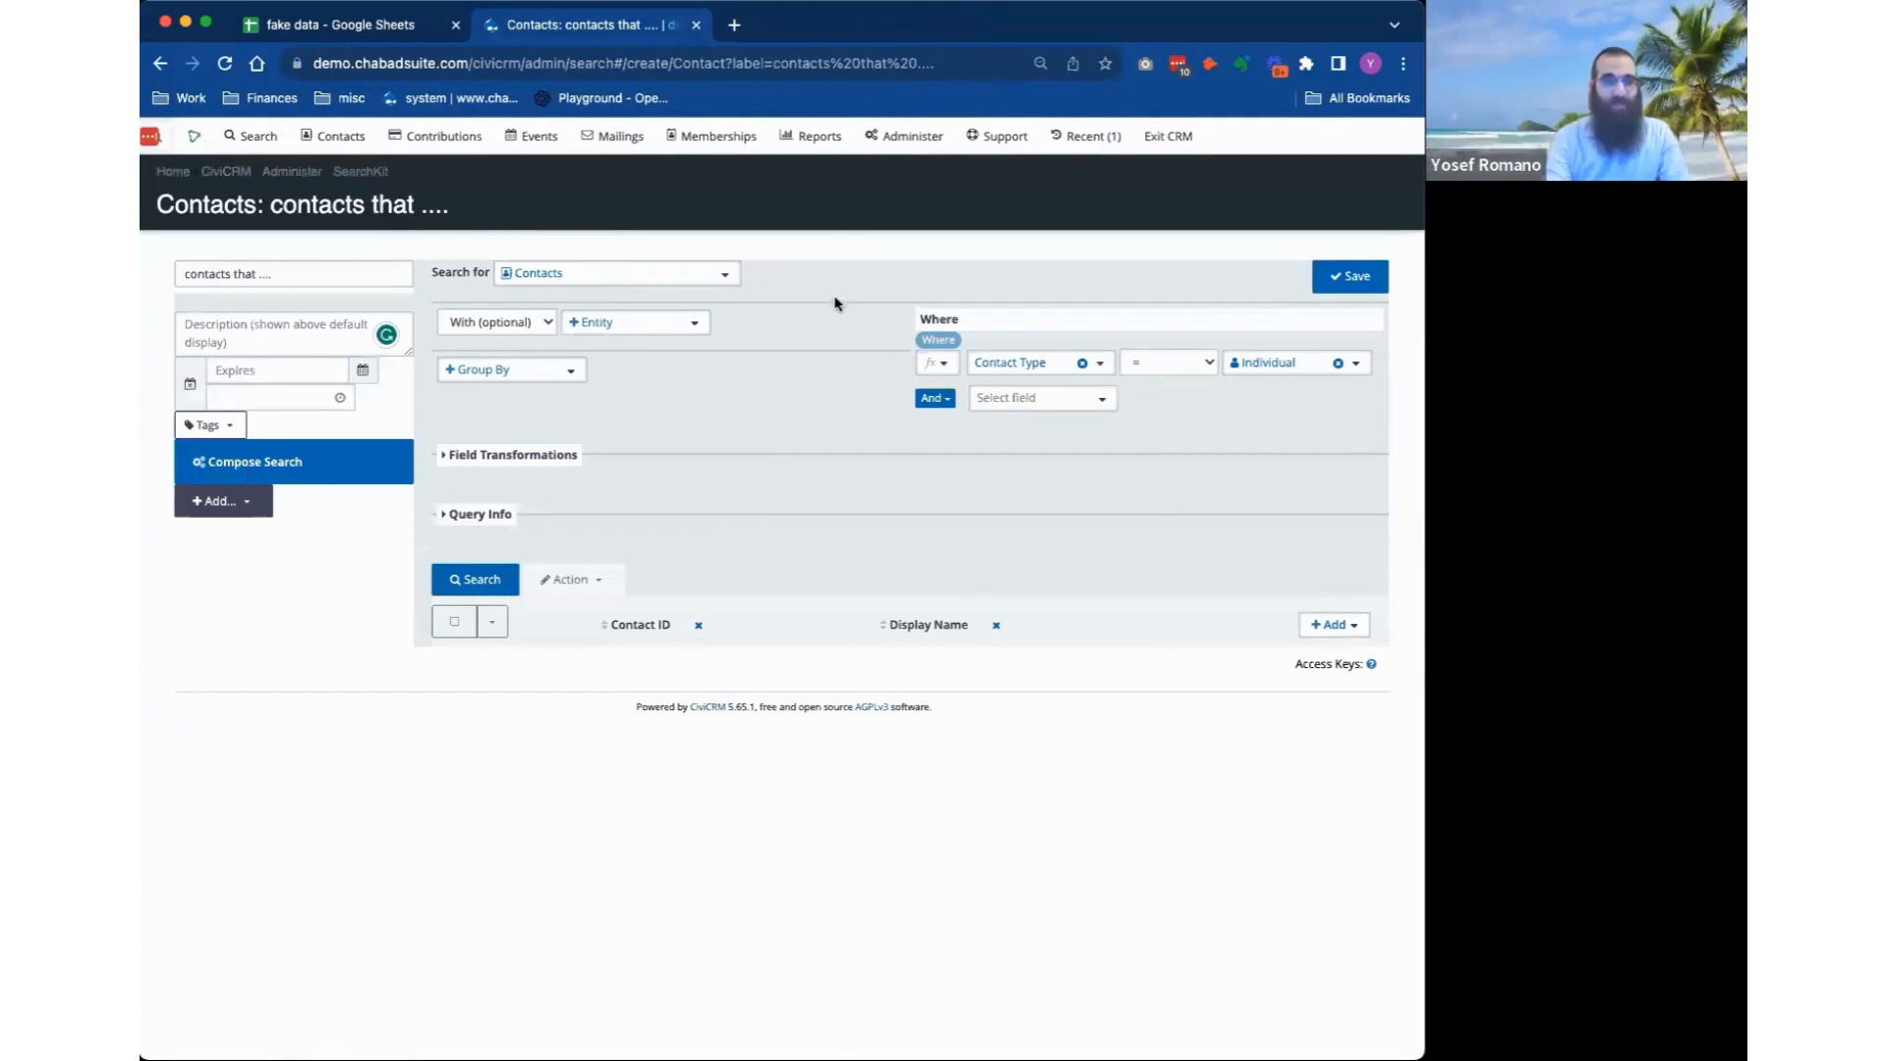
Add a Where condition requiring Is Deceased = No, alongside the Contact Type condition.
double_click(929, 314)
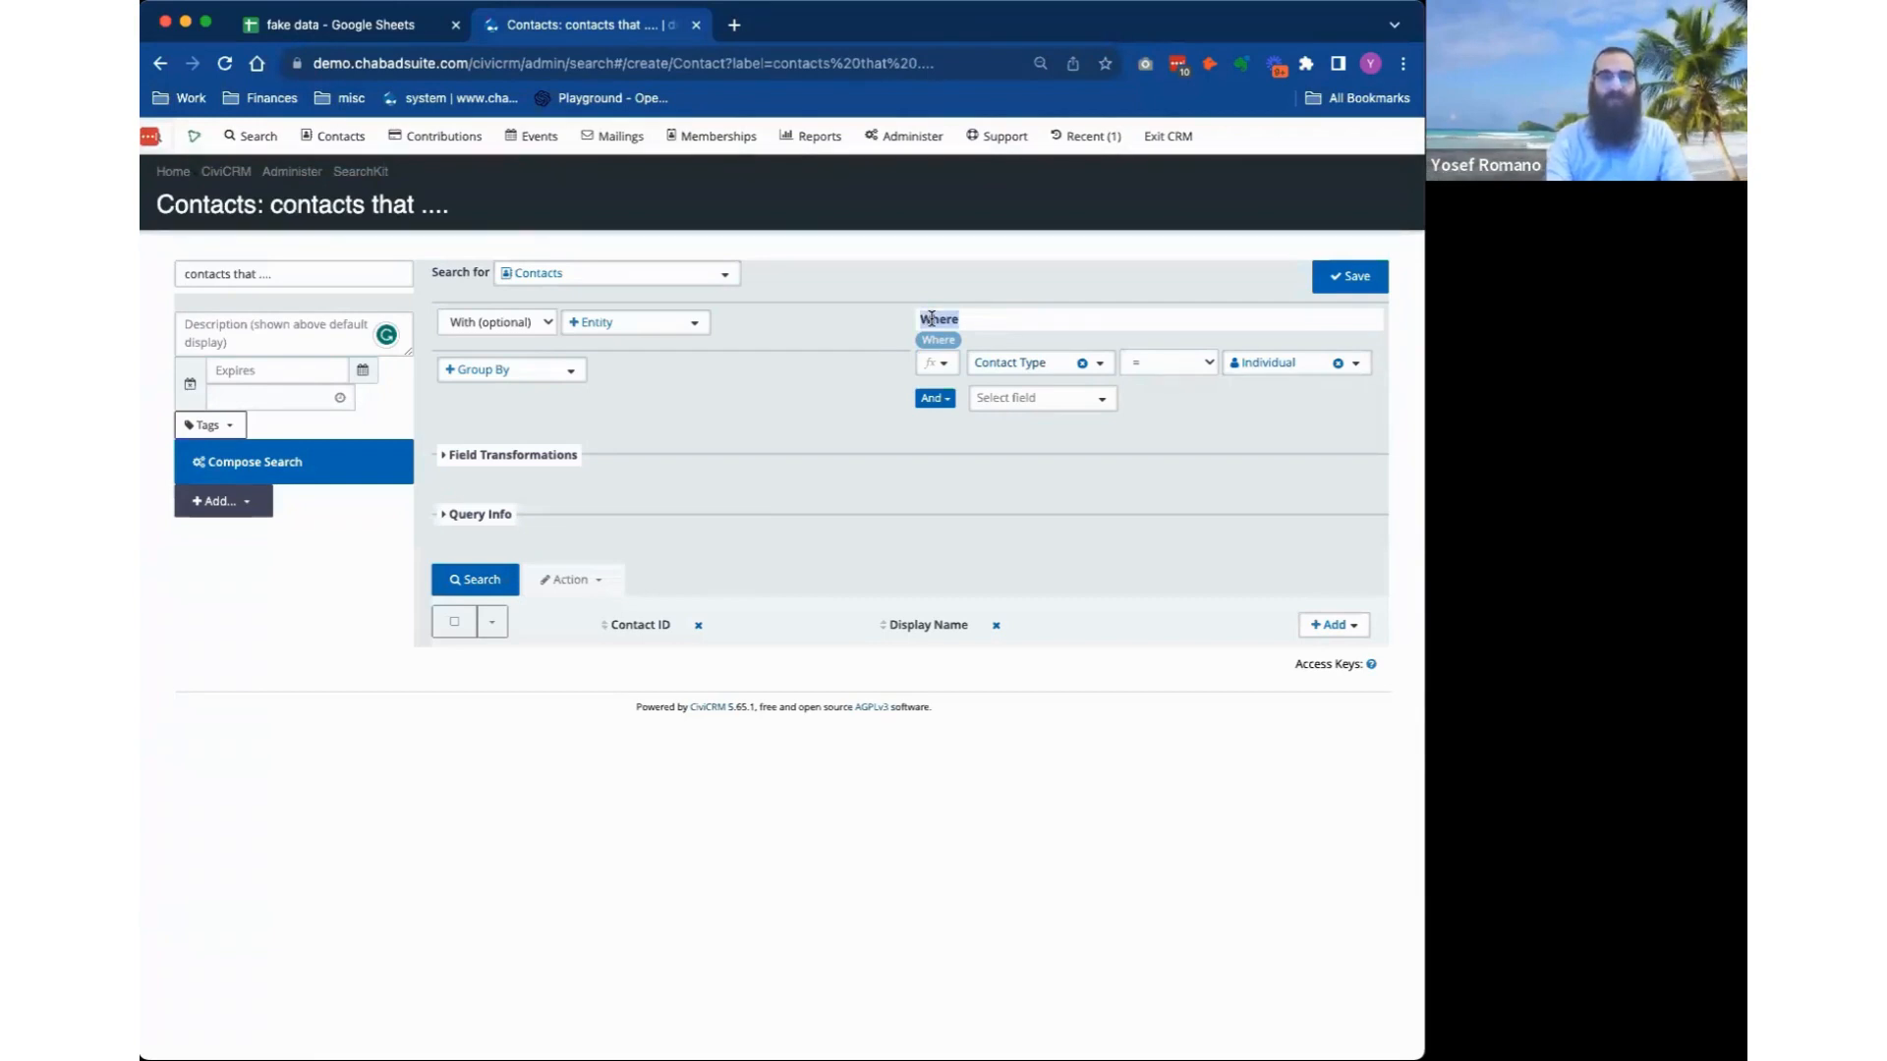
left_click(934, 318)
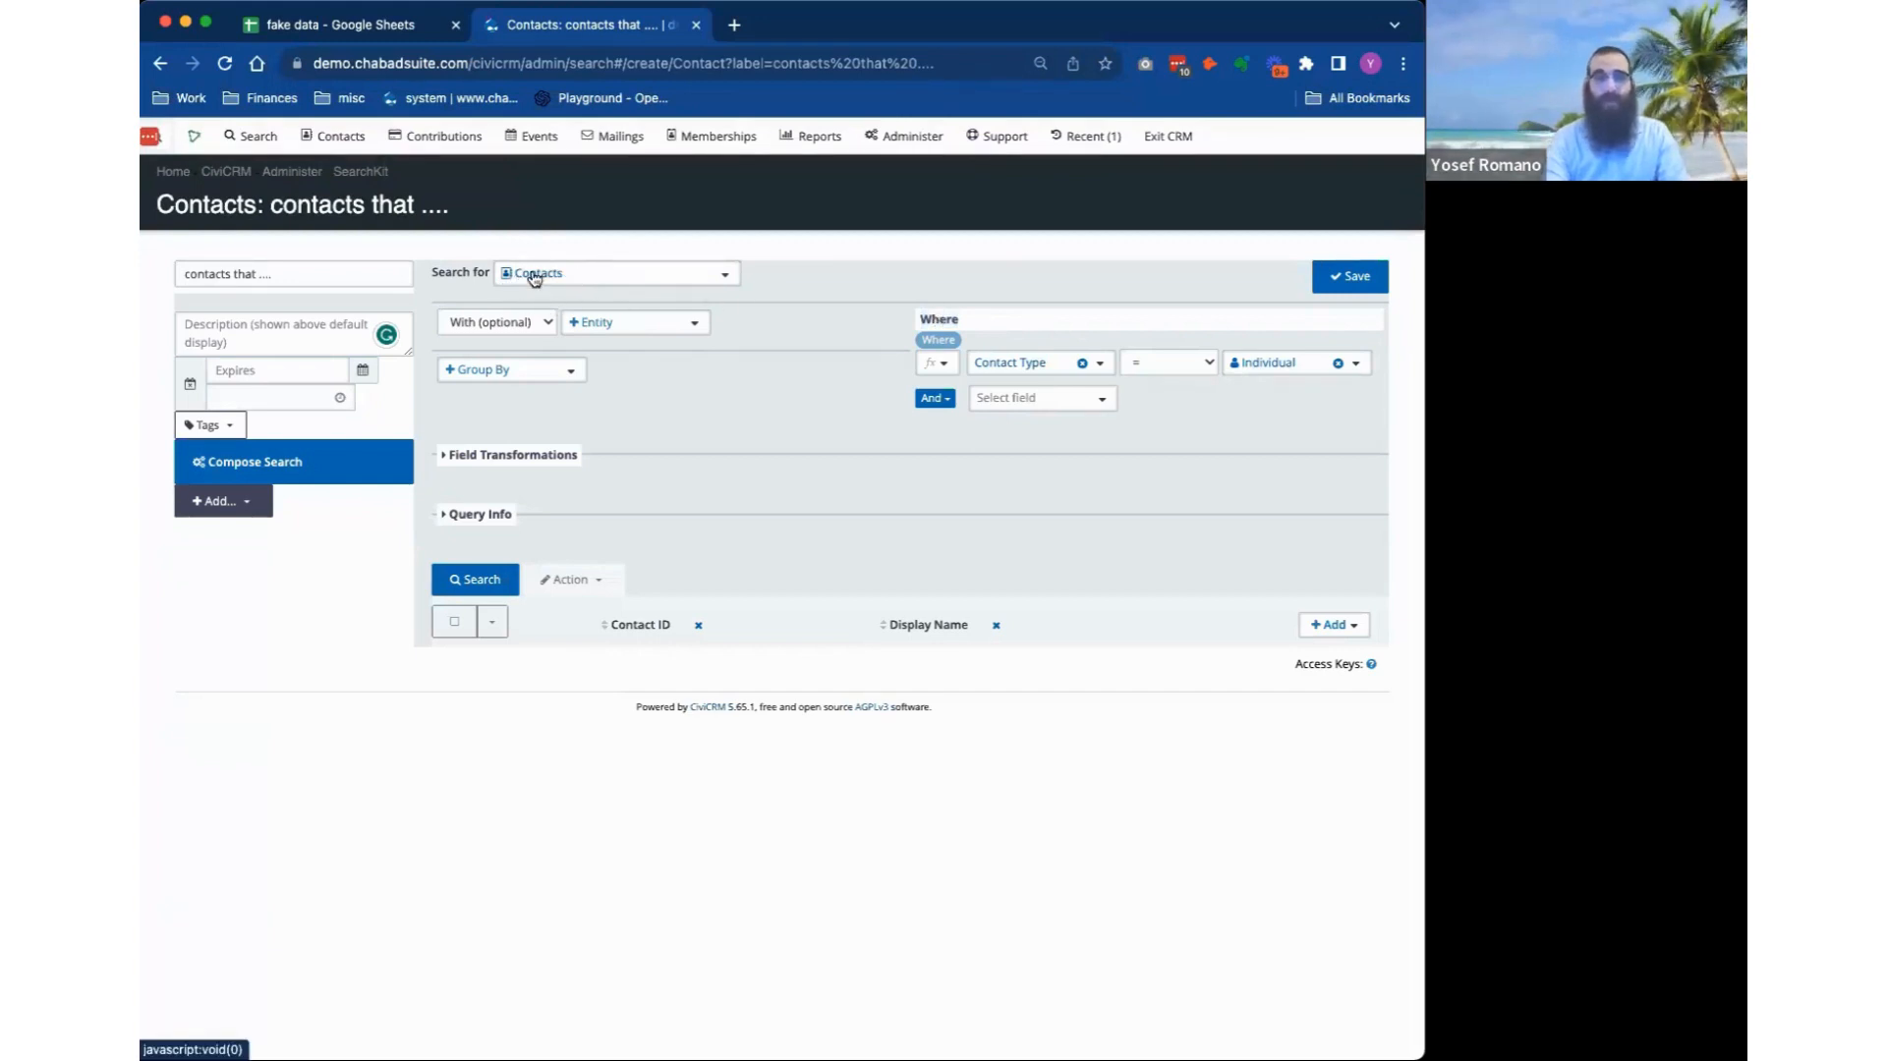
double_click(941, 317)
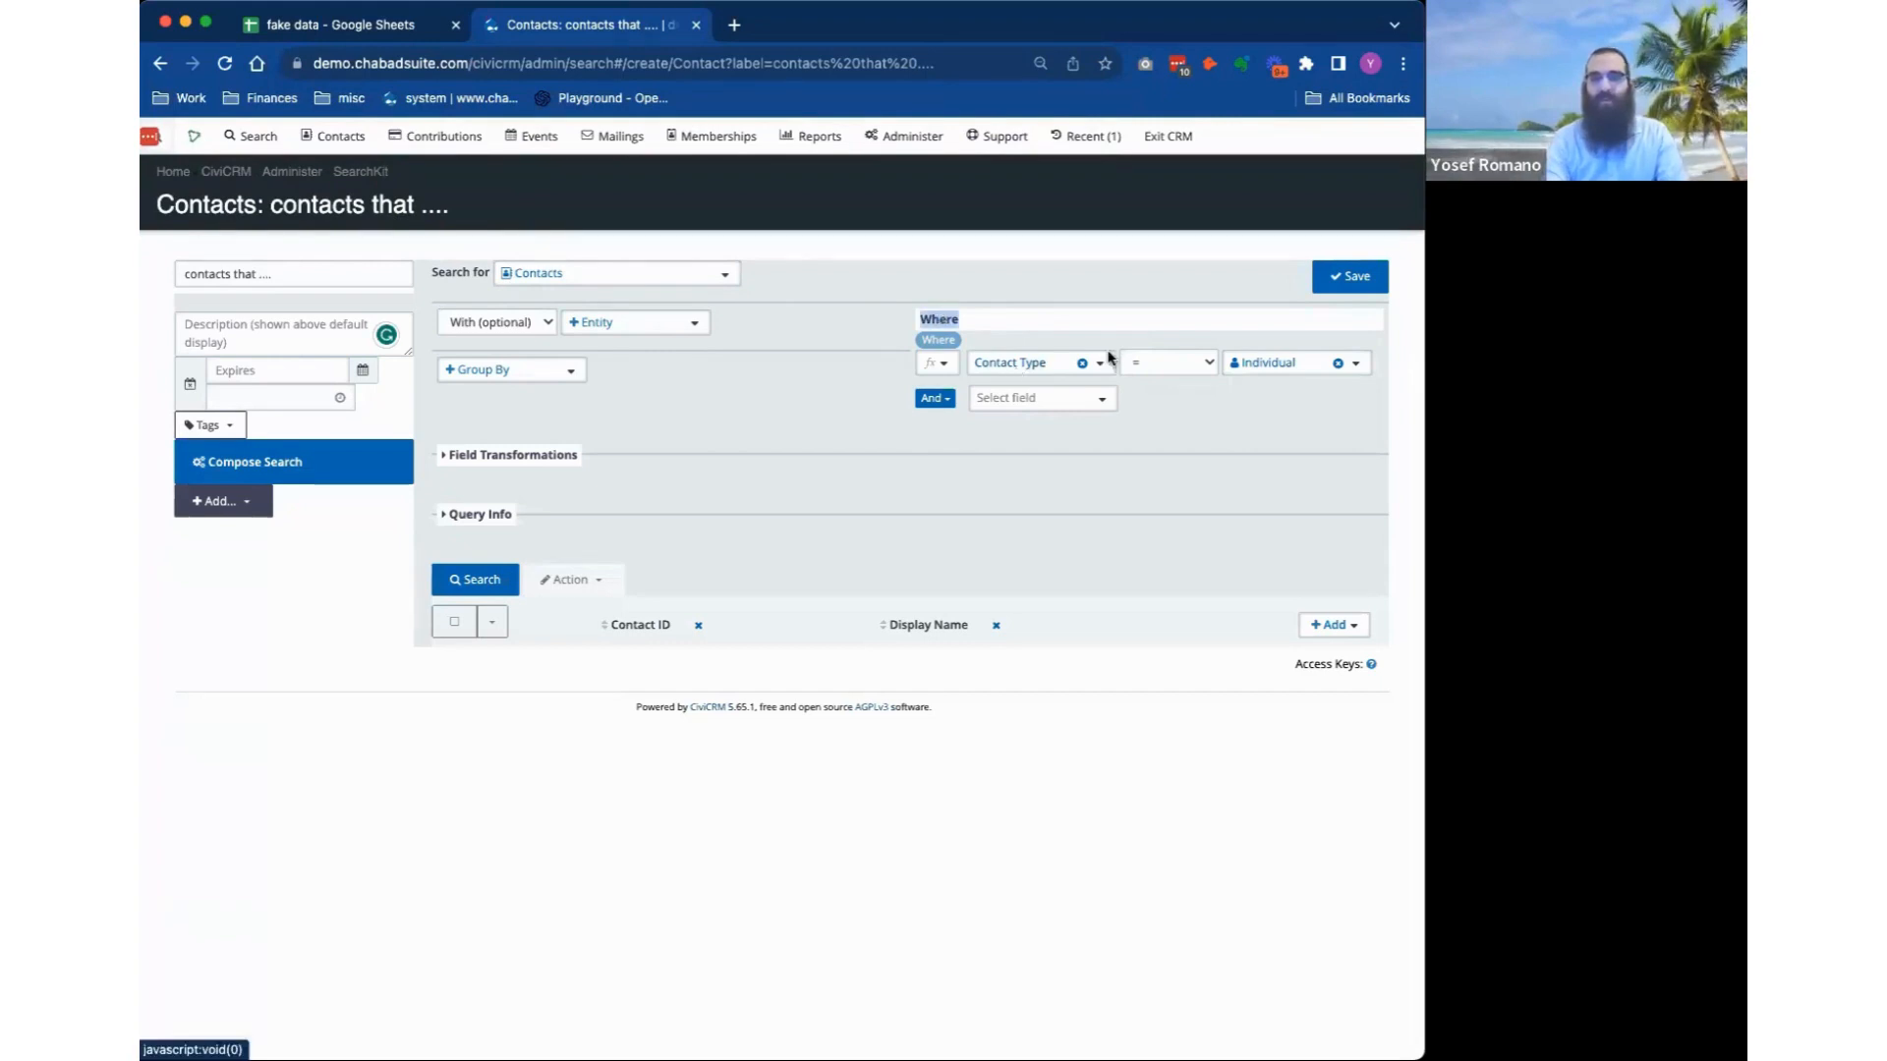
left_click(1054, 412)
type("dec")
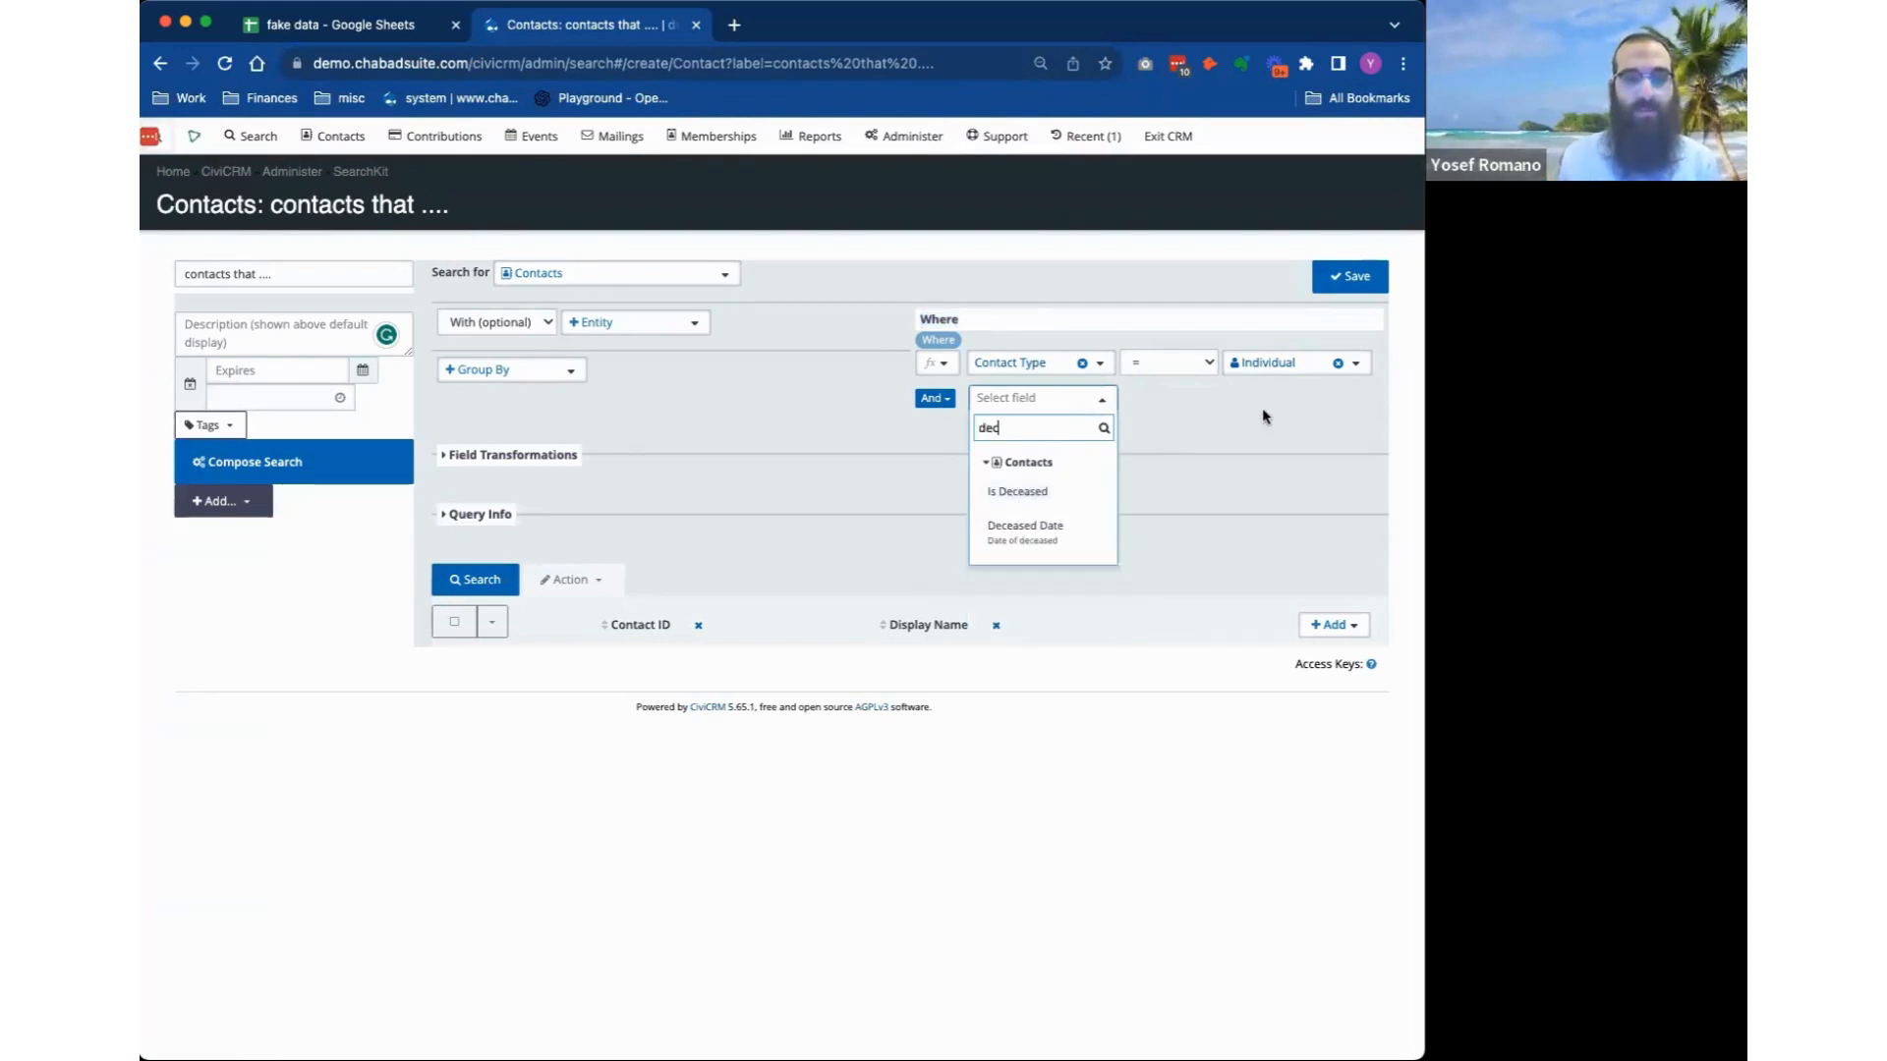
left_click(1070, 487)
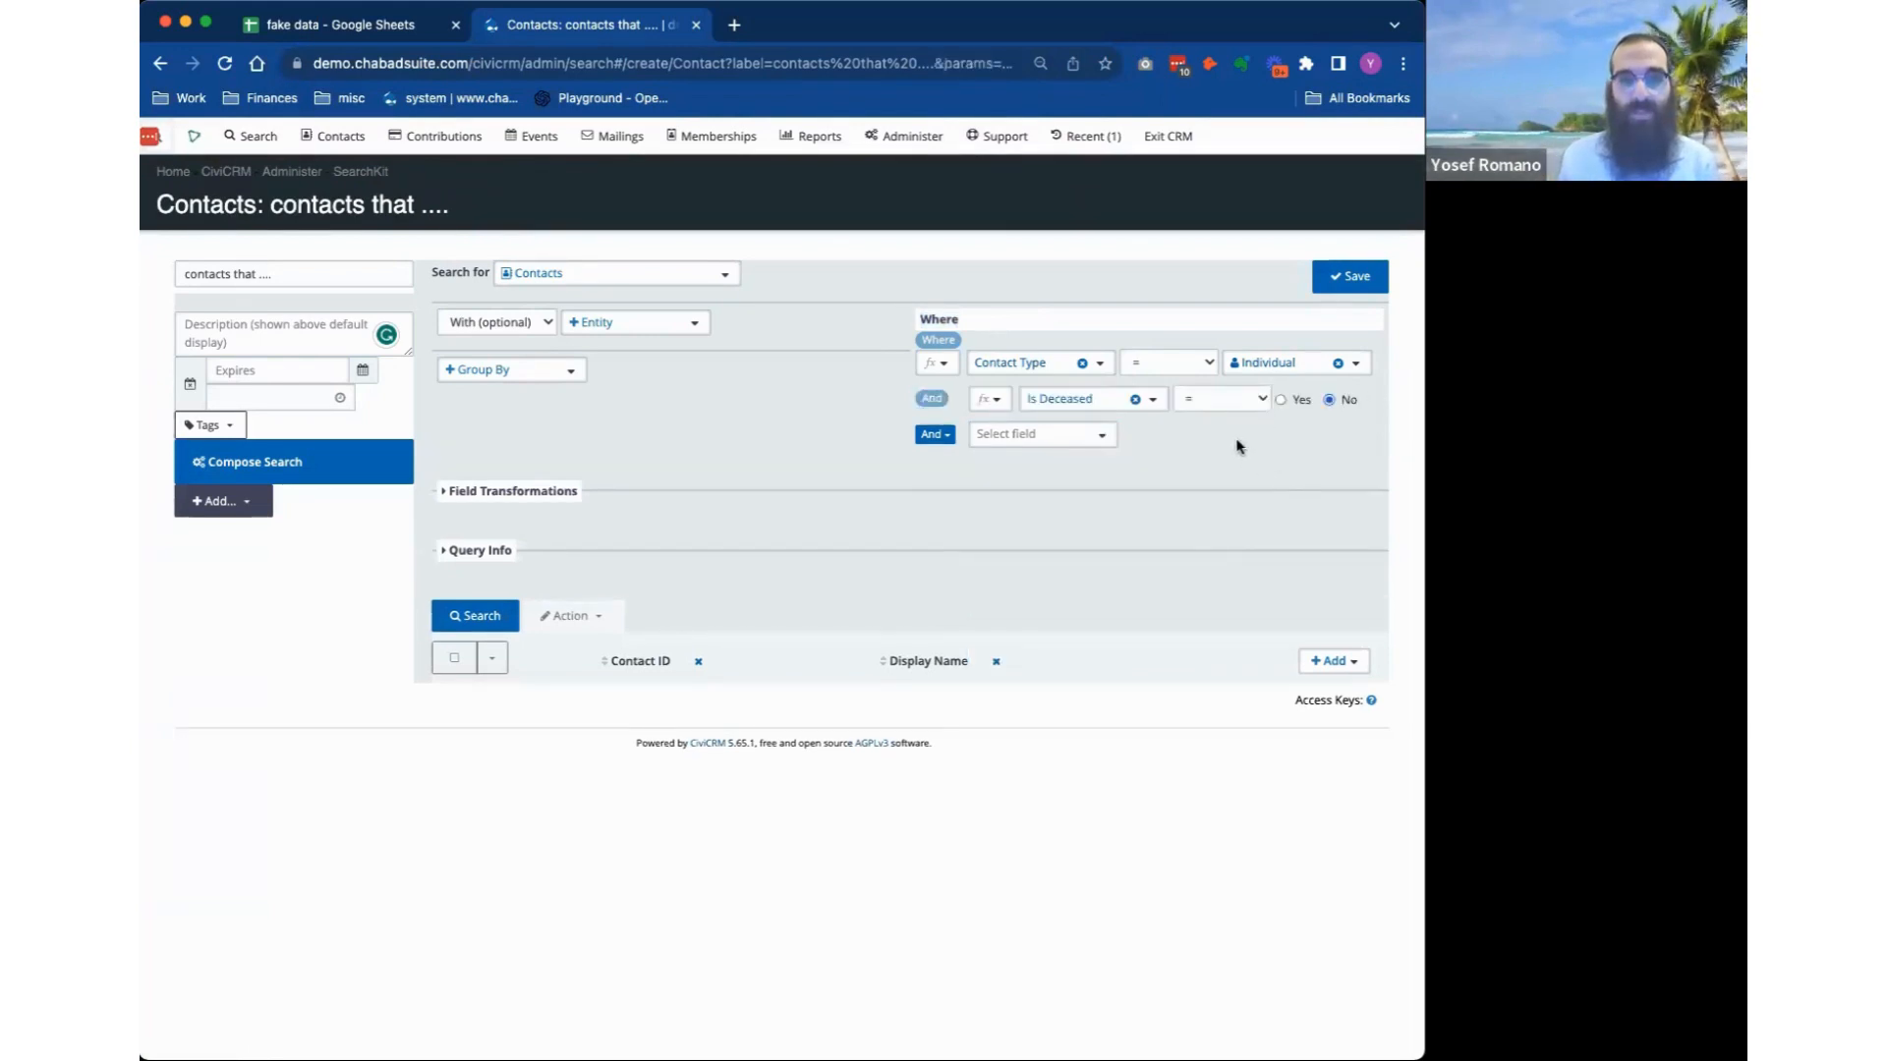
left_click(1329, 400)
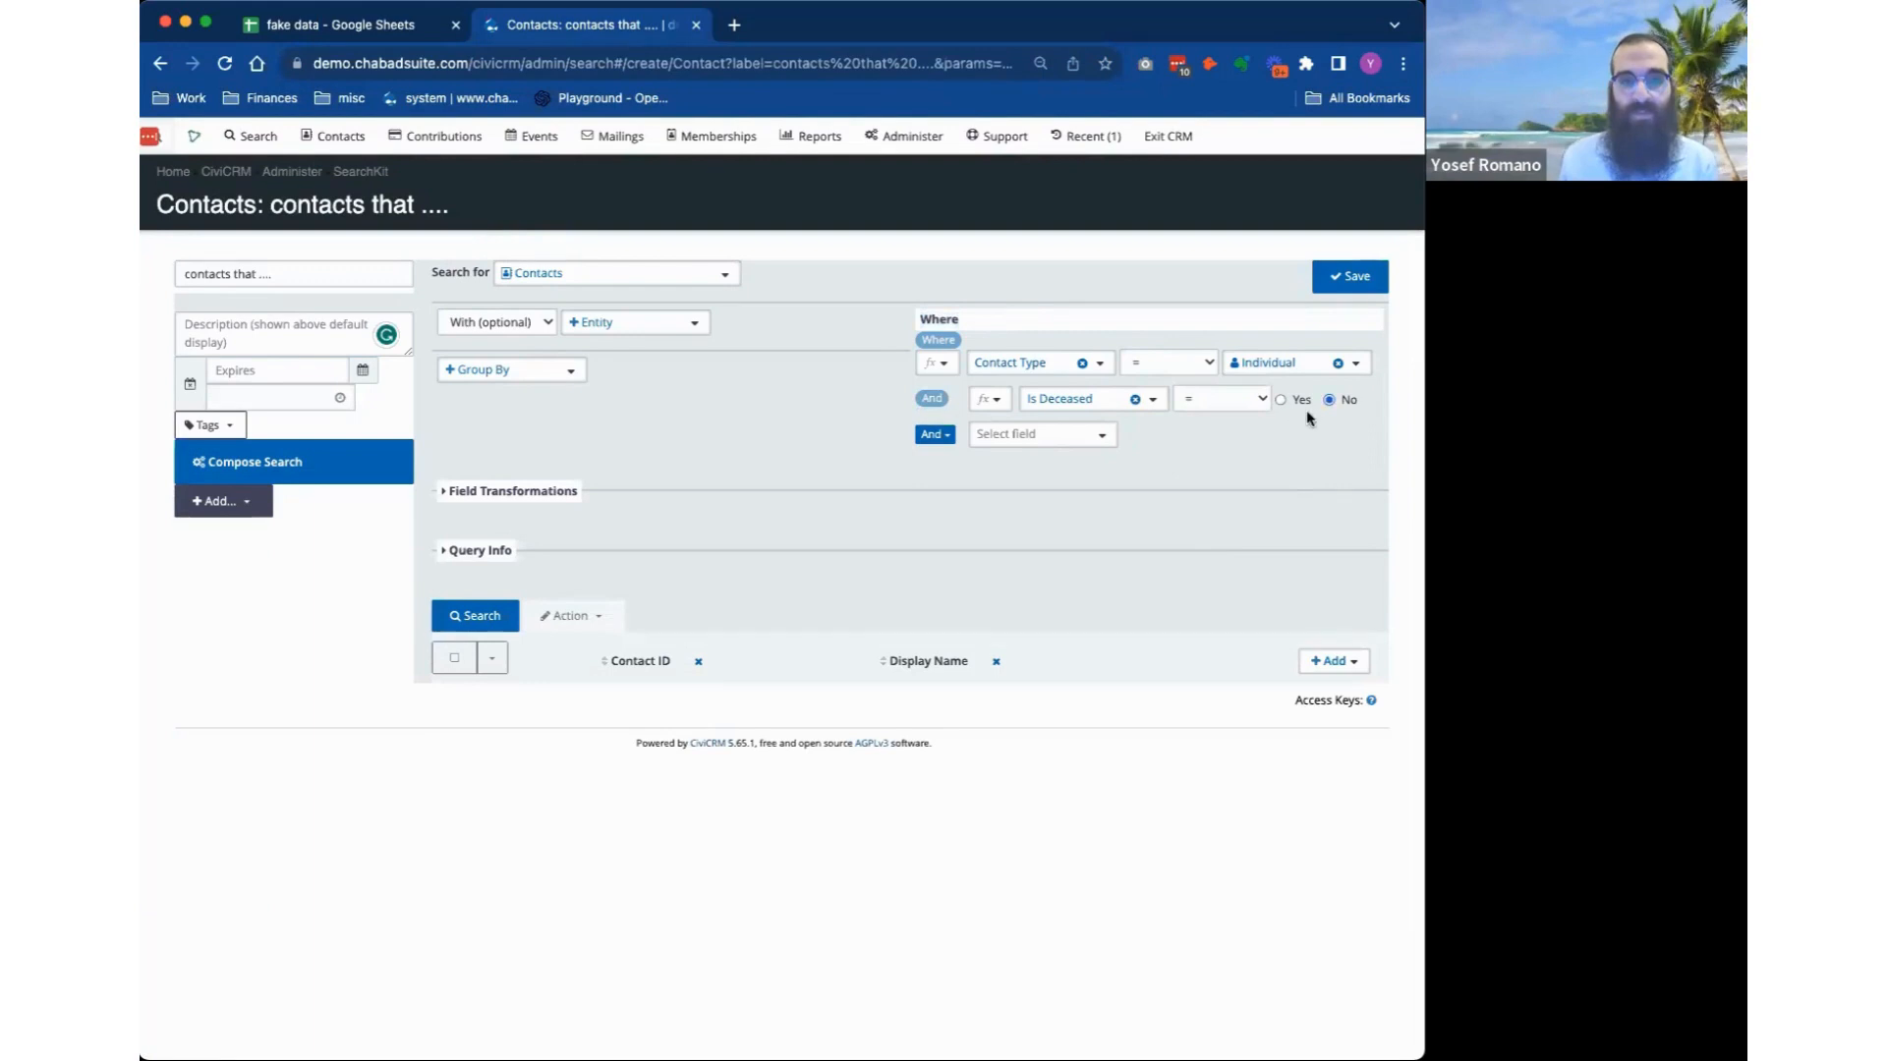
Look up "cou" among the fields available for another Where condition, clear it, and browse the full Contacts field list.
left_click(1087, 444)
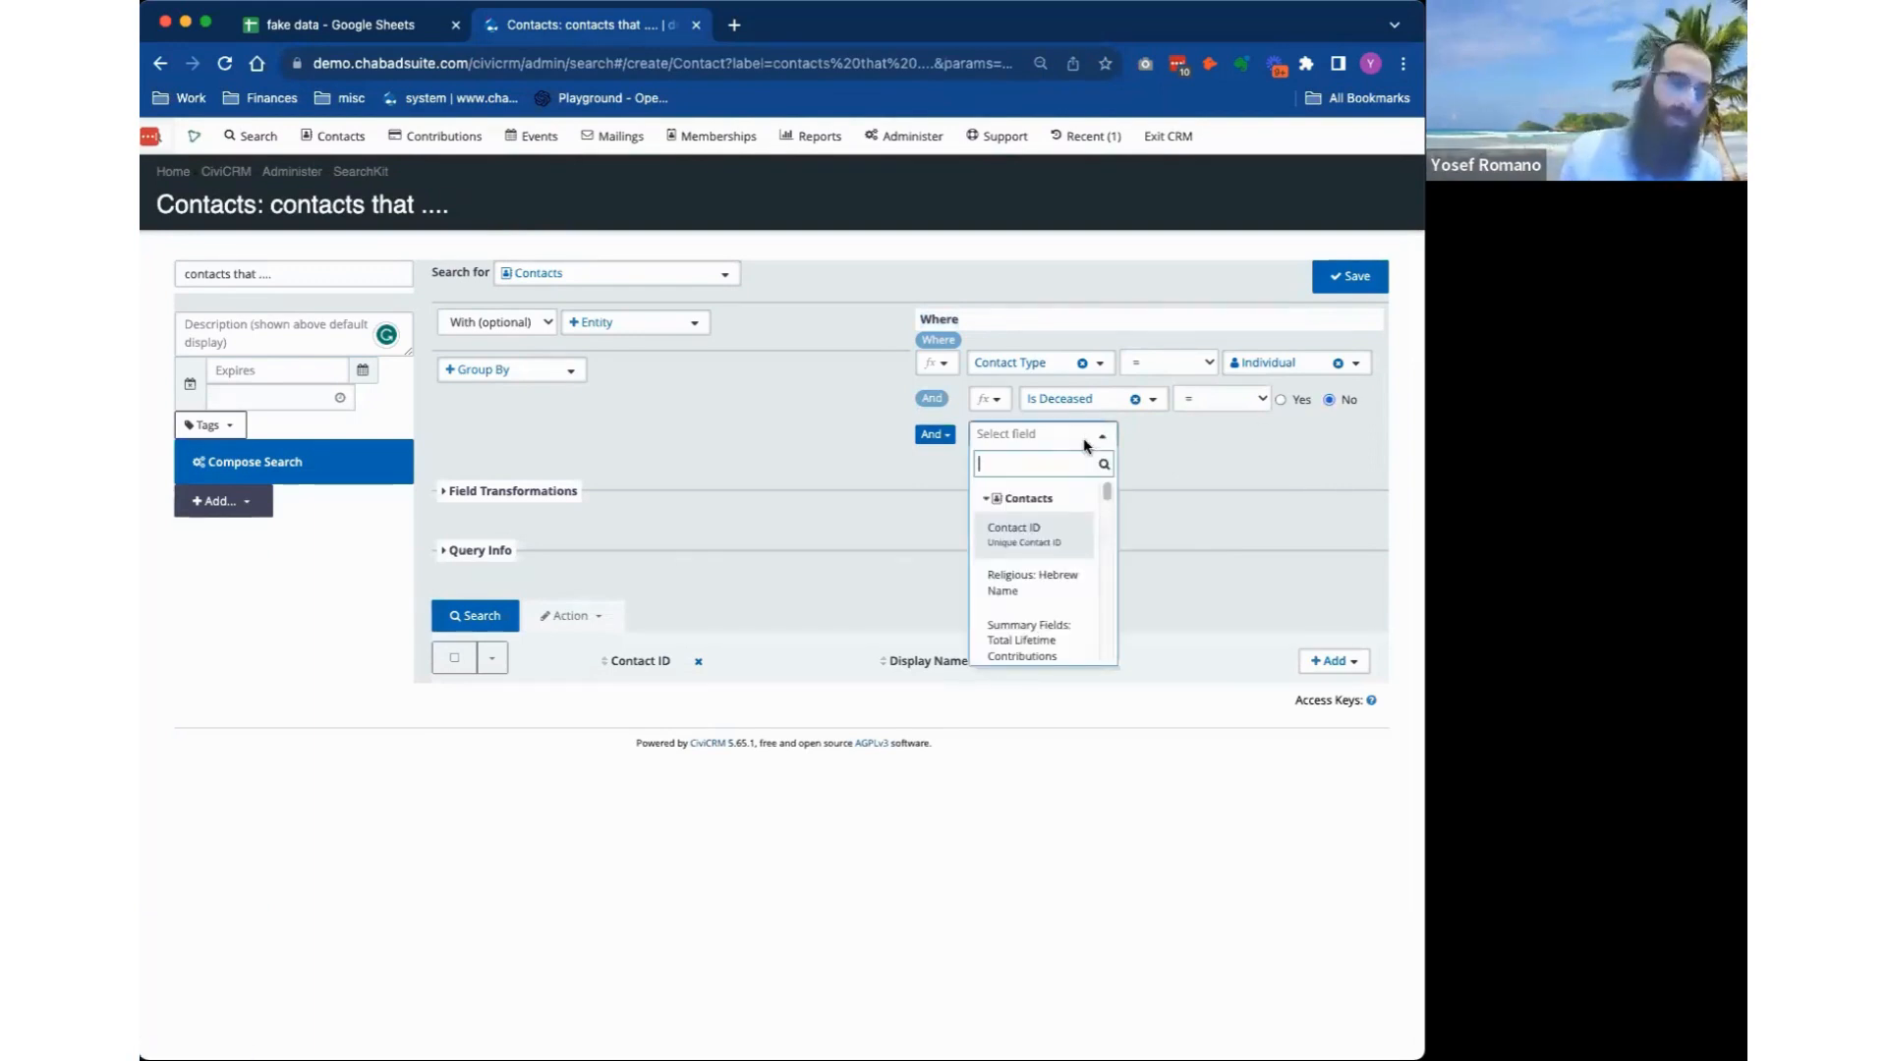
type("cou")
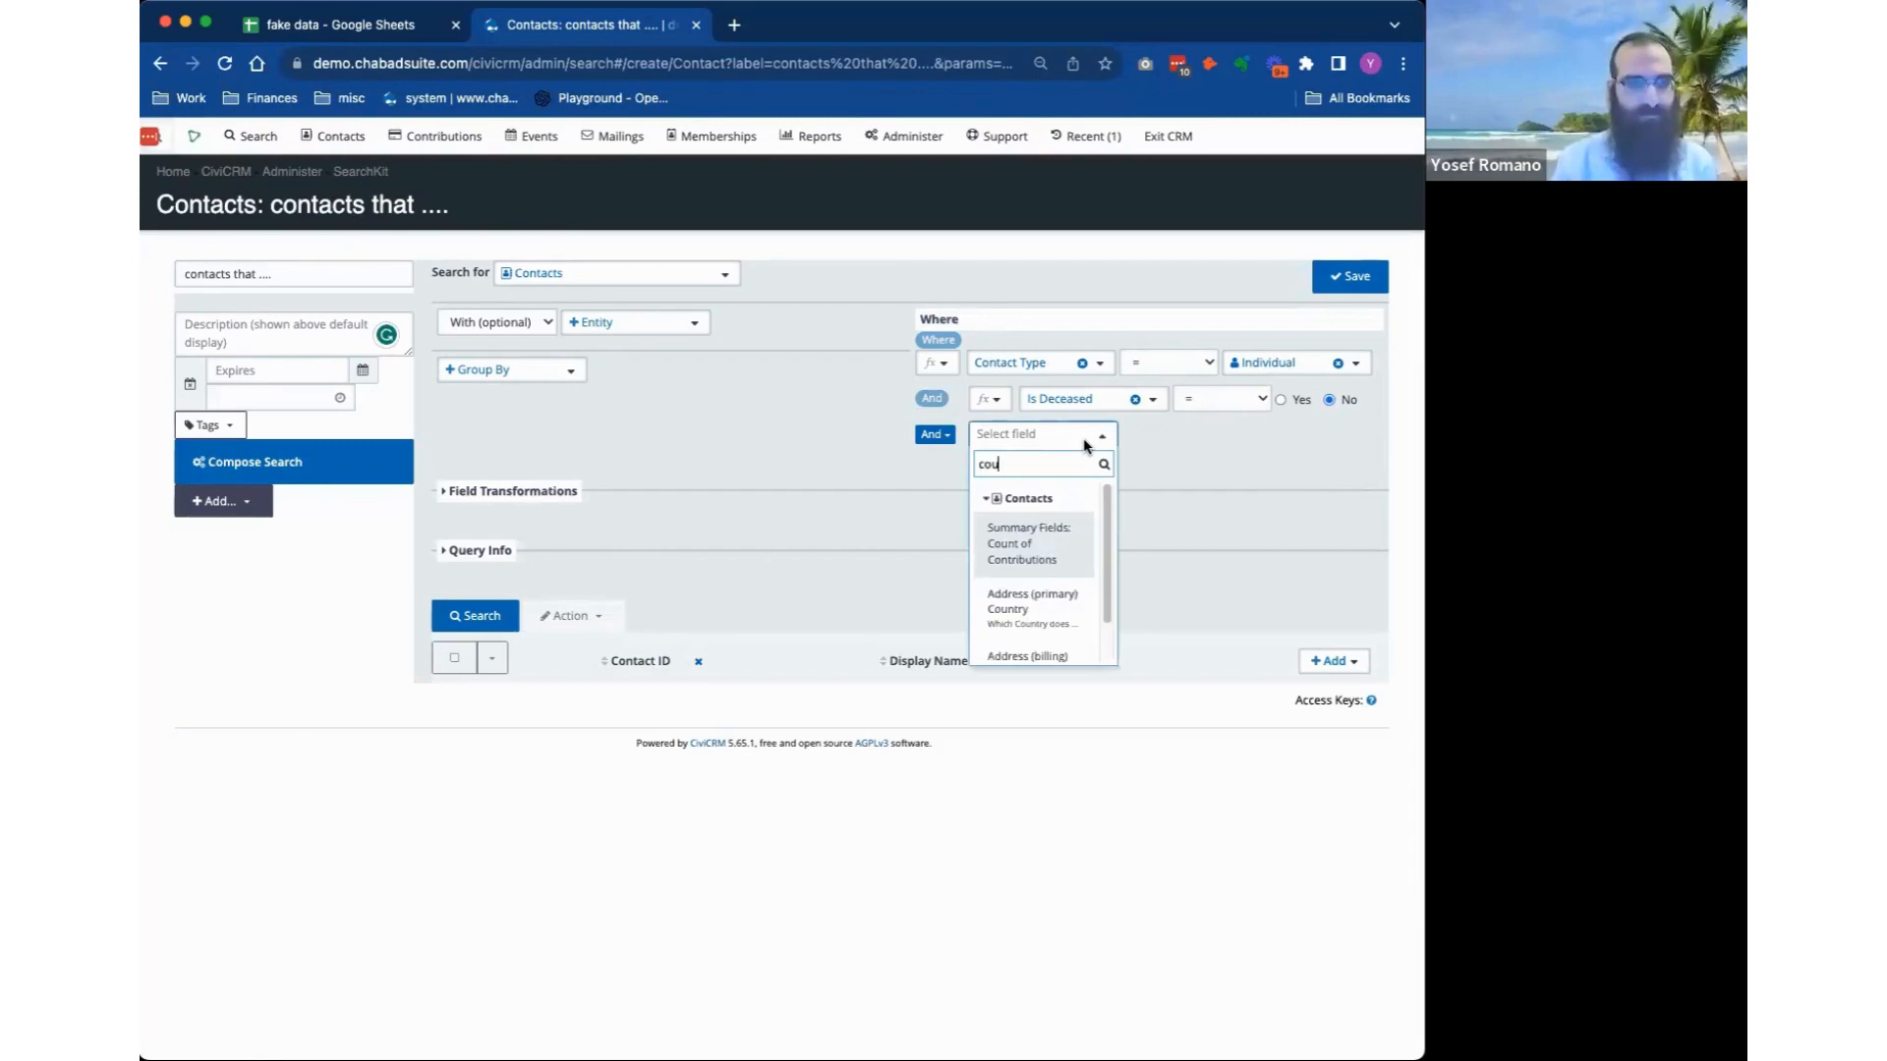
key("BackSpace")
key("BackSpace")
key("BackSpace")
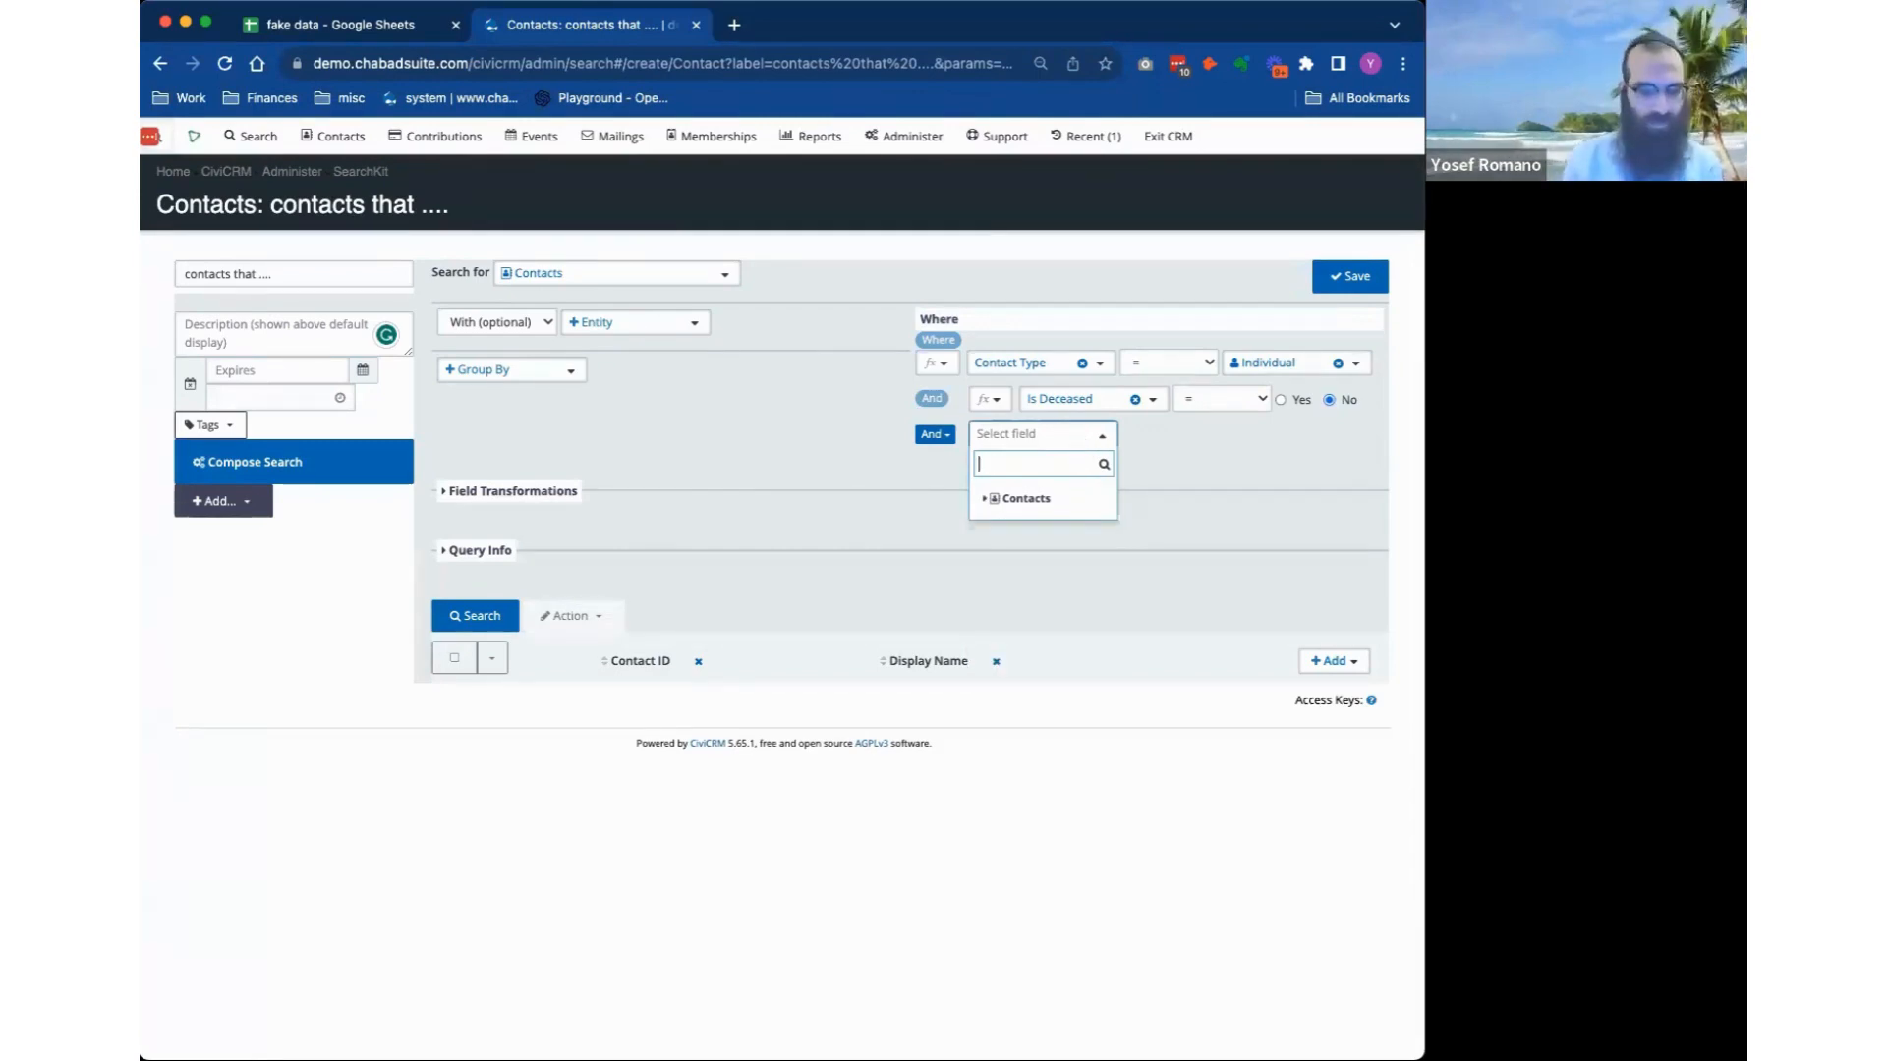
left_click(1017, 498)
scroll(1048, 551, "down", 5)
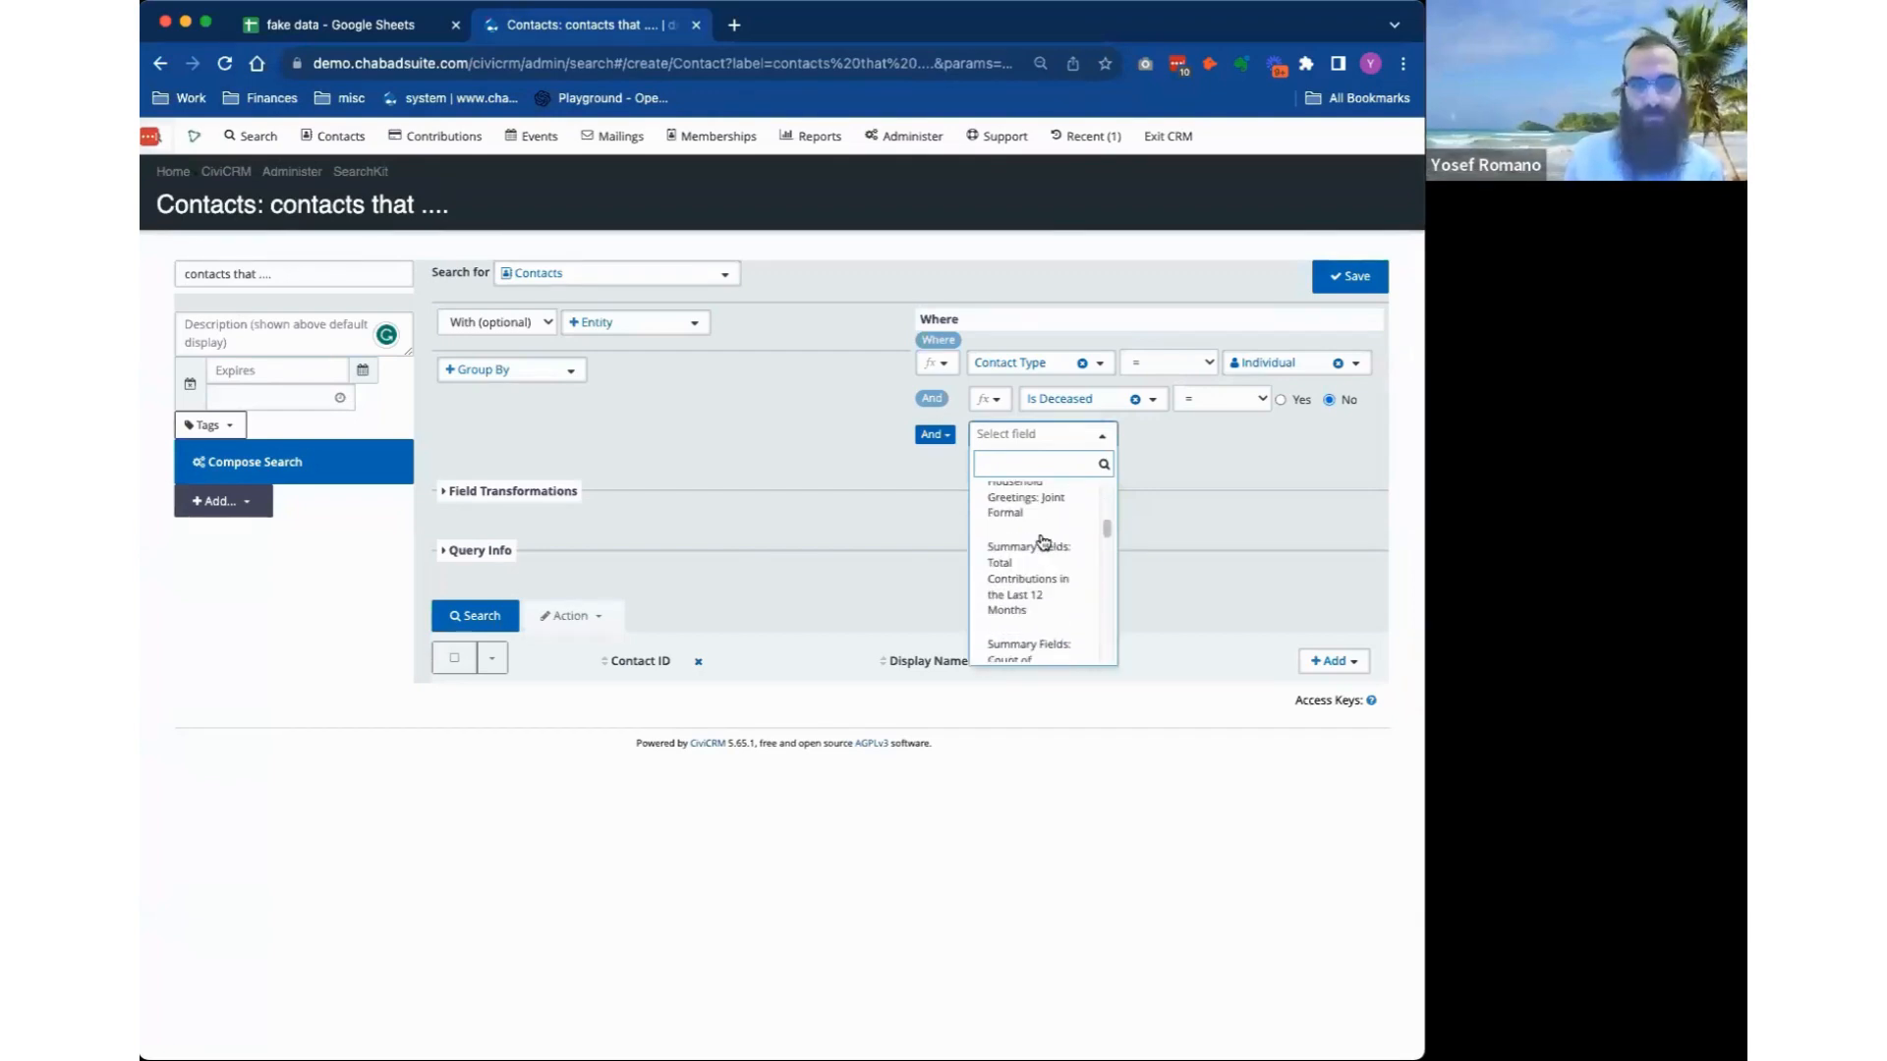
scroll(1041, 565, "down", 10)
left_click(1179, 475)
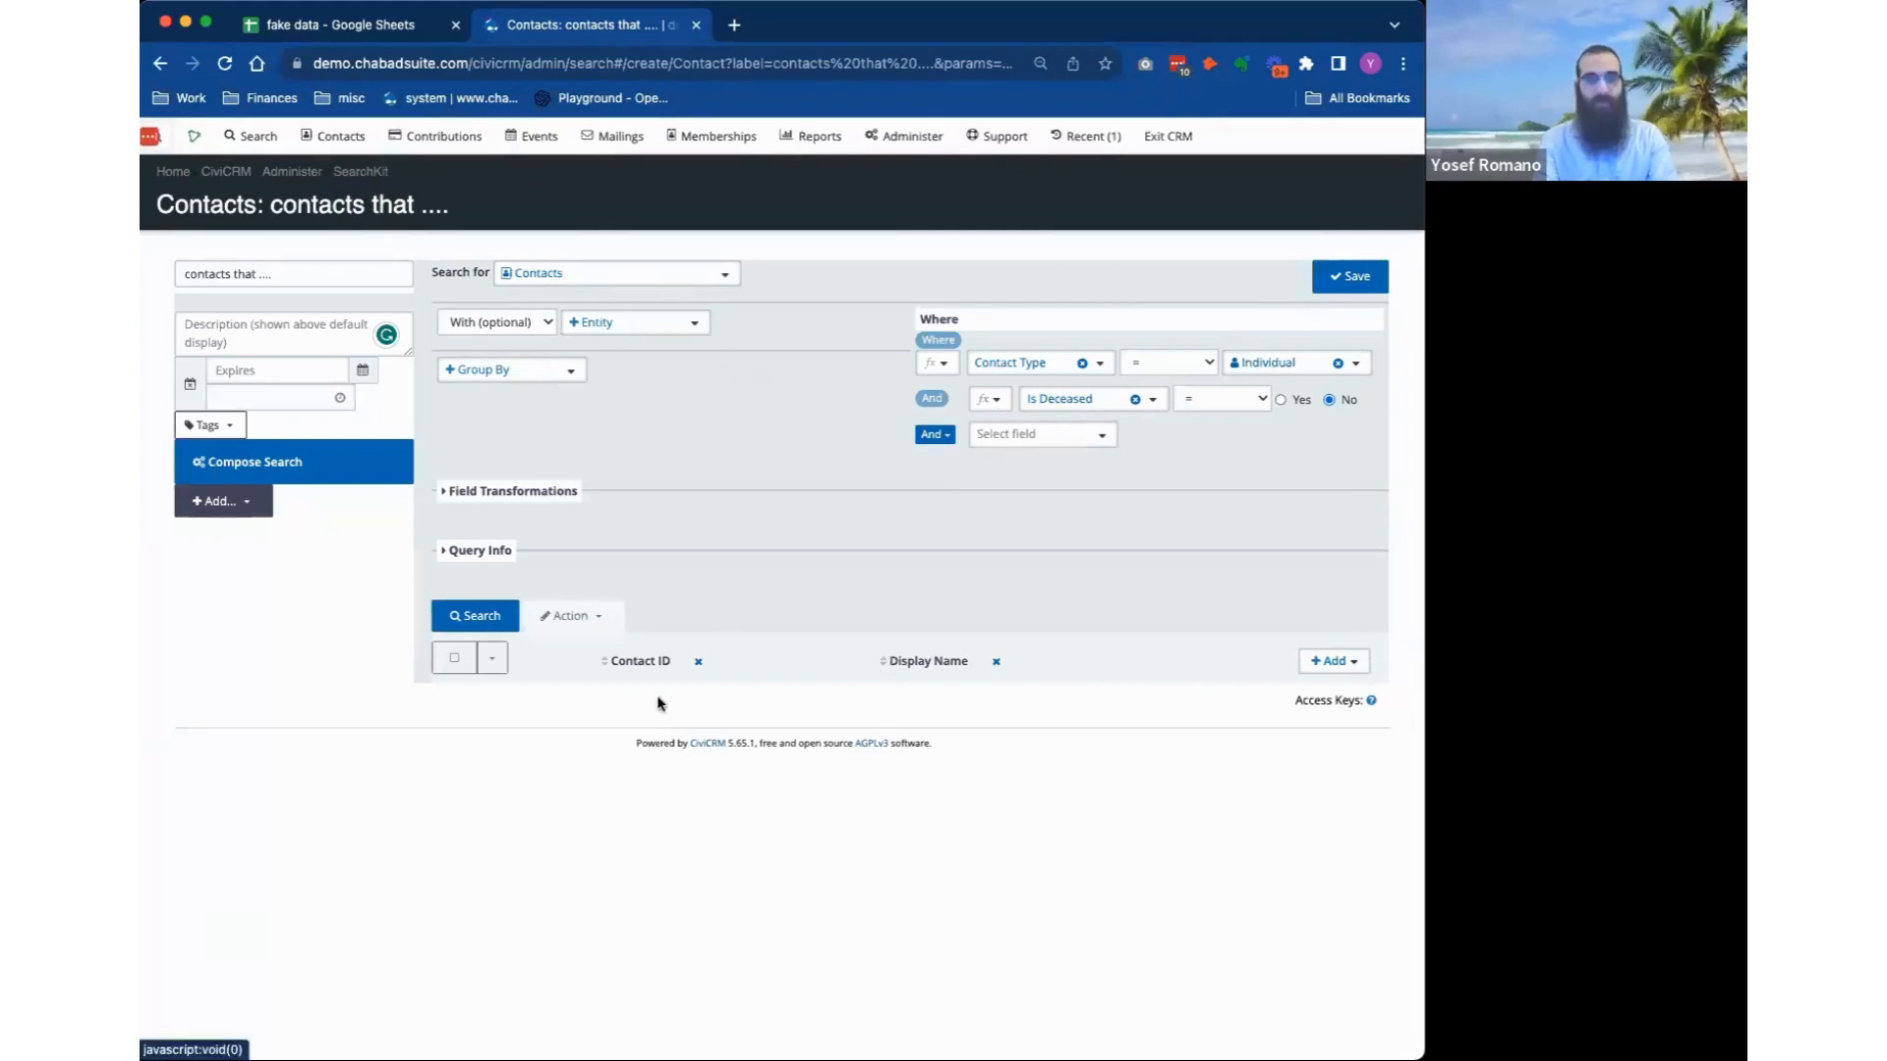
Run the search and add the Religious: Hebrew Name column to the results.
left_click(462, 616)
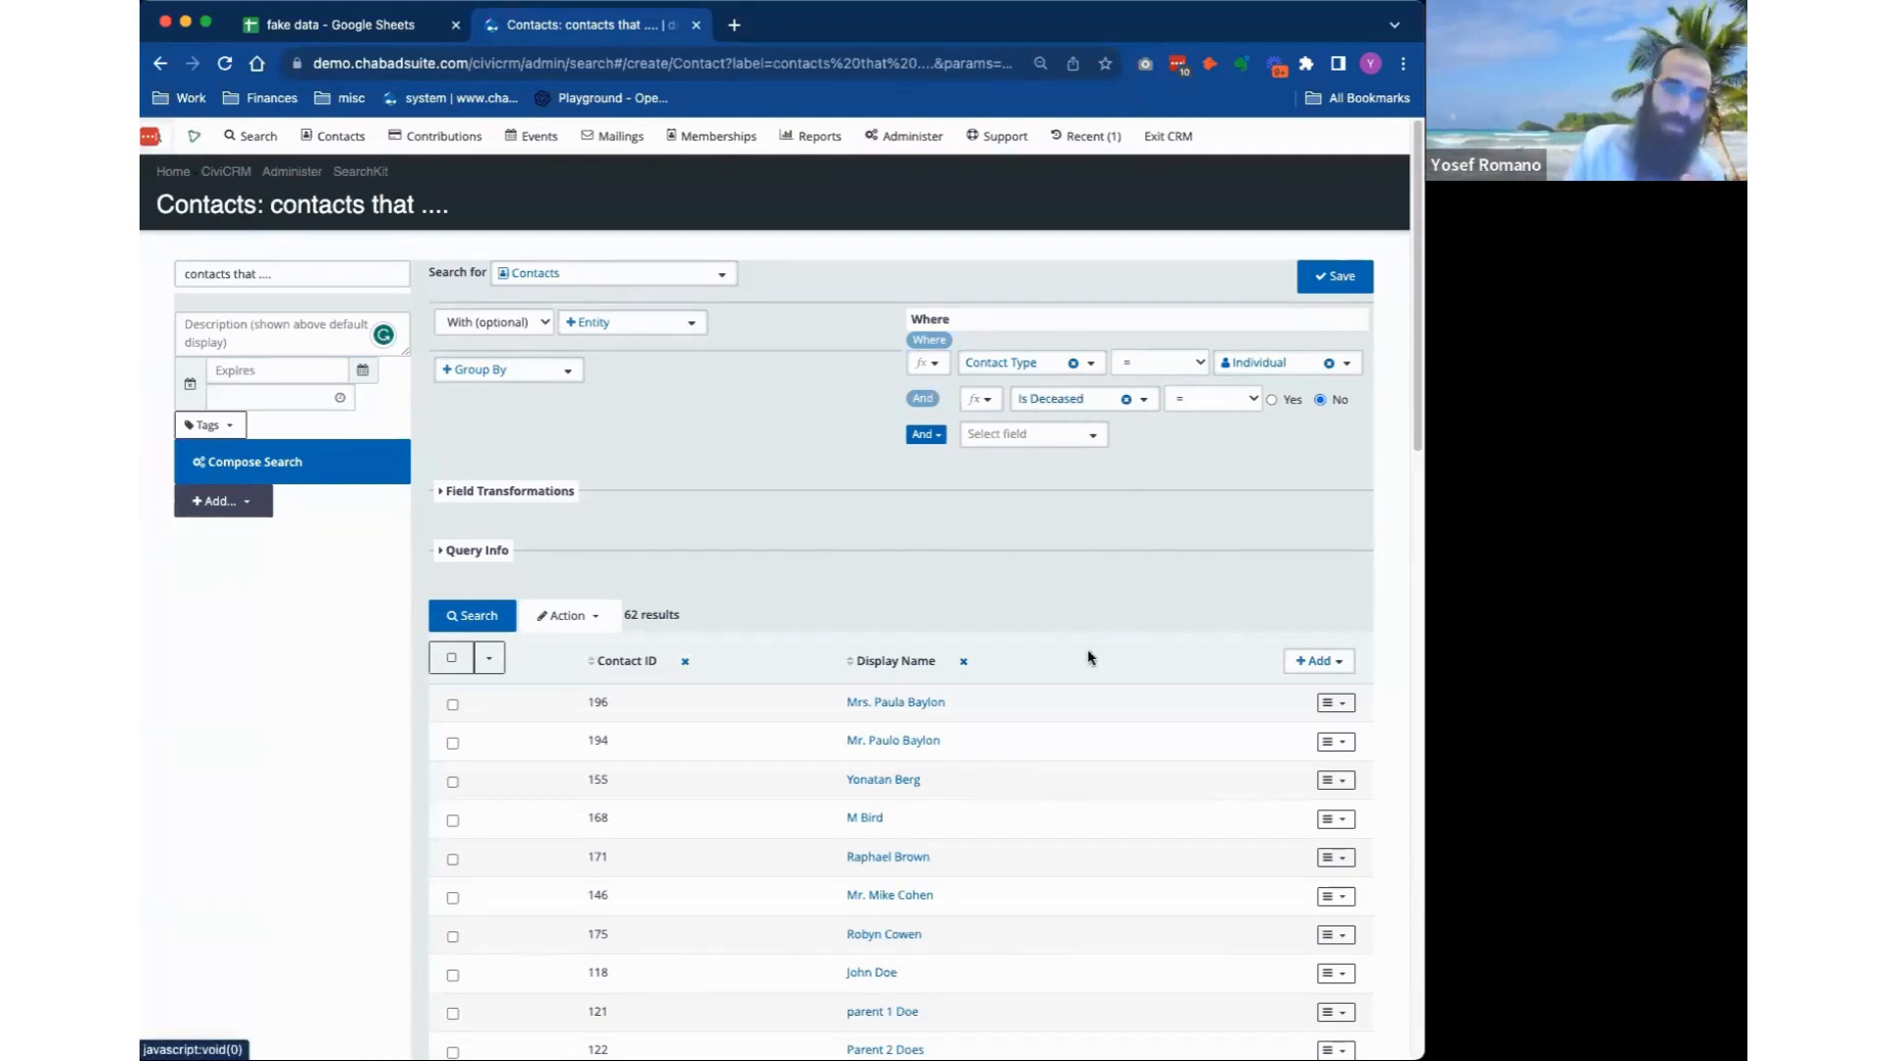
left_click(1336, 668)
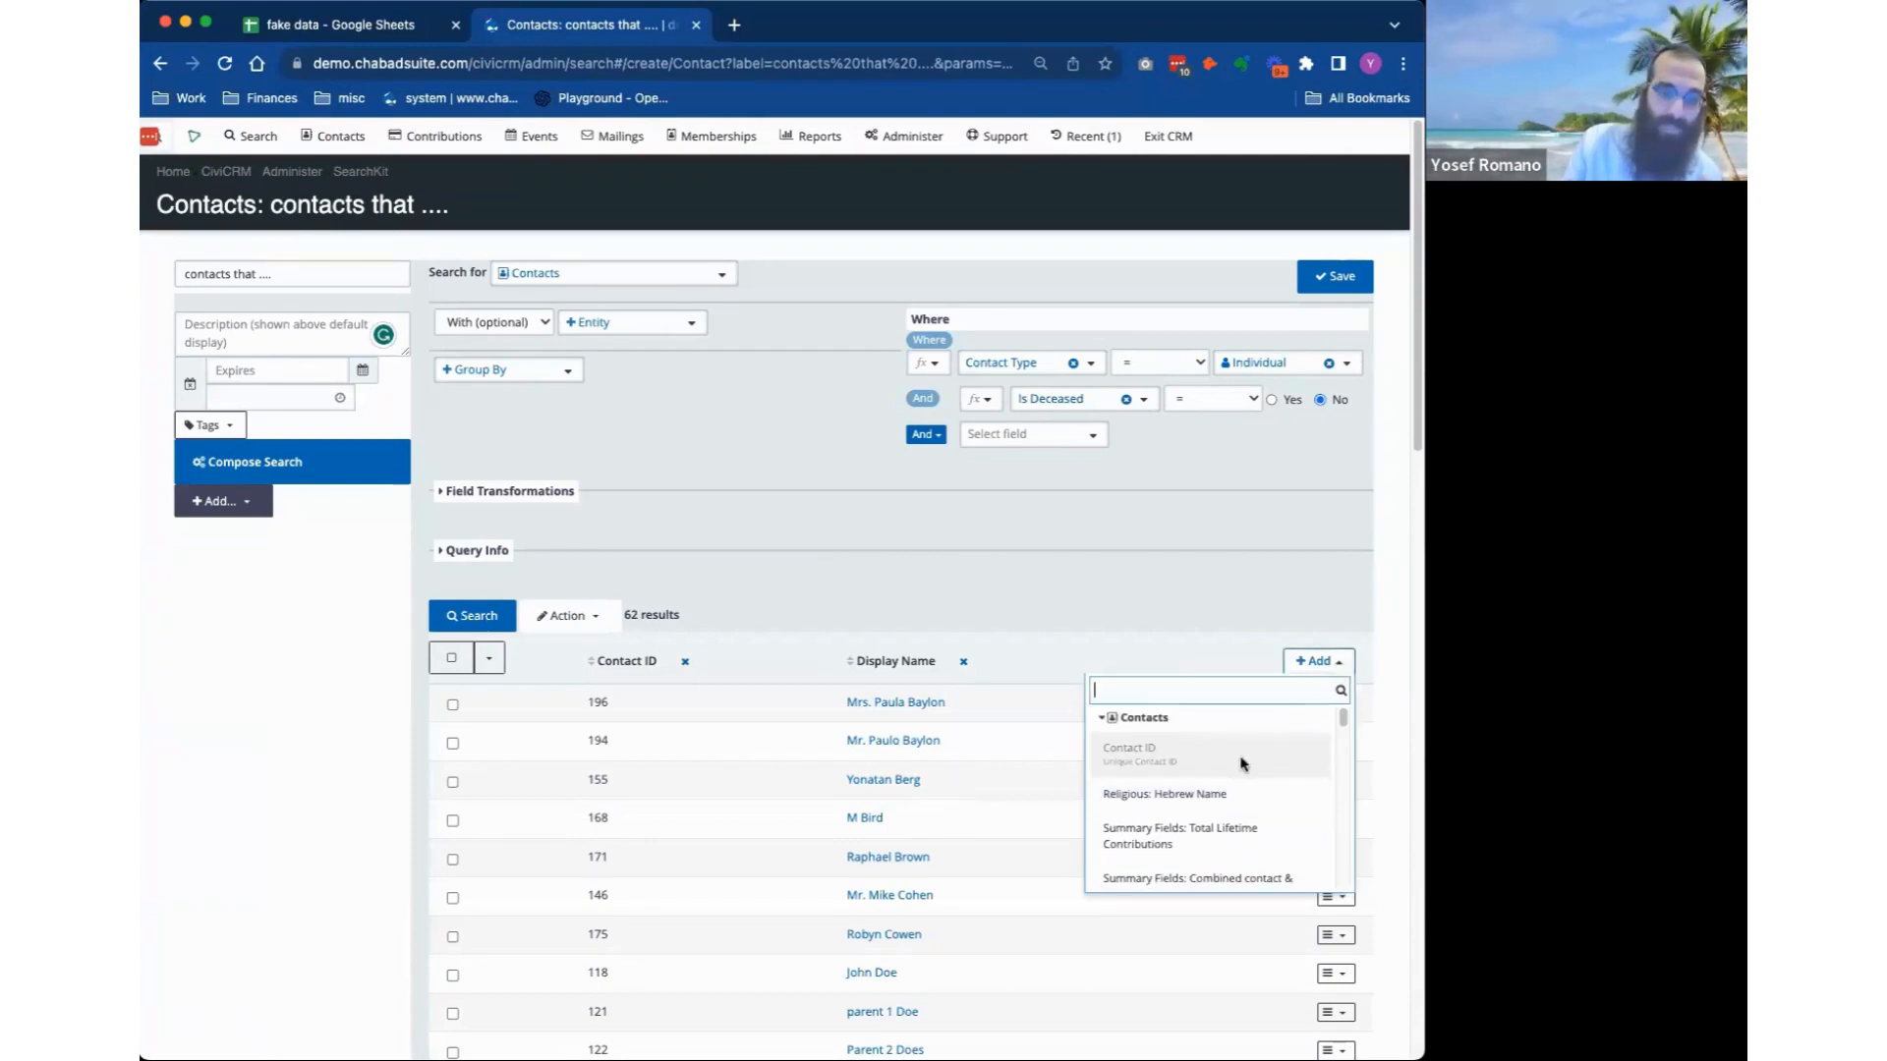
scroll(1243, 763, "down", 3)
scroll(1223, 761, "up", 4)
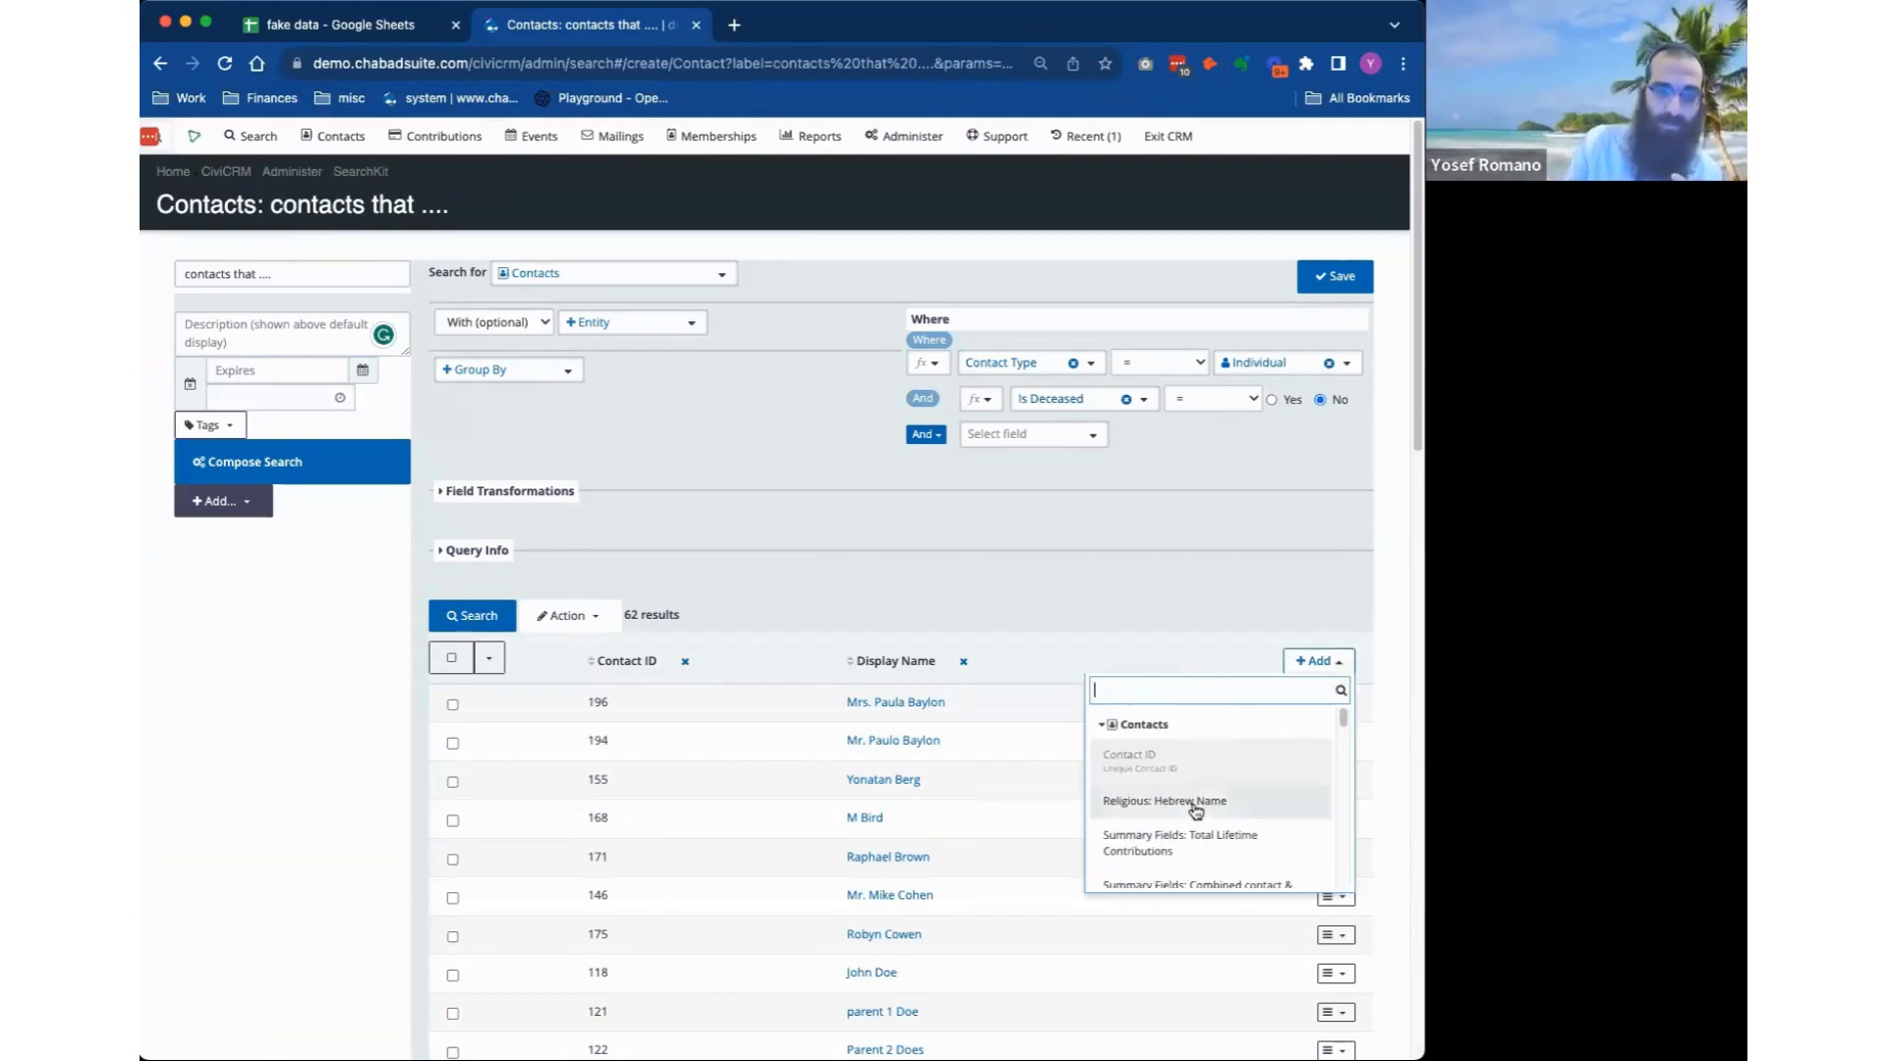
left_click(1194, 801)
Add the Nickname column to the results table and run the search again.
left_click(1334, 661)
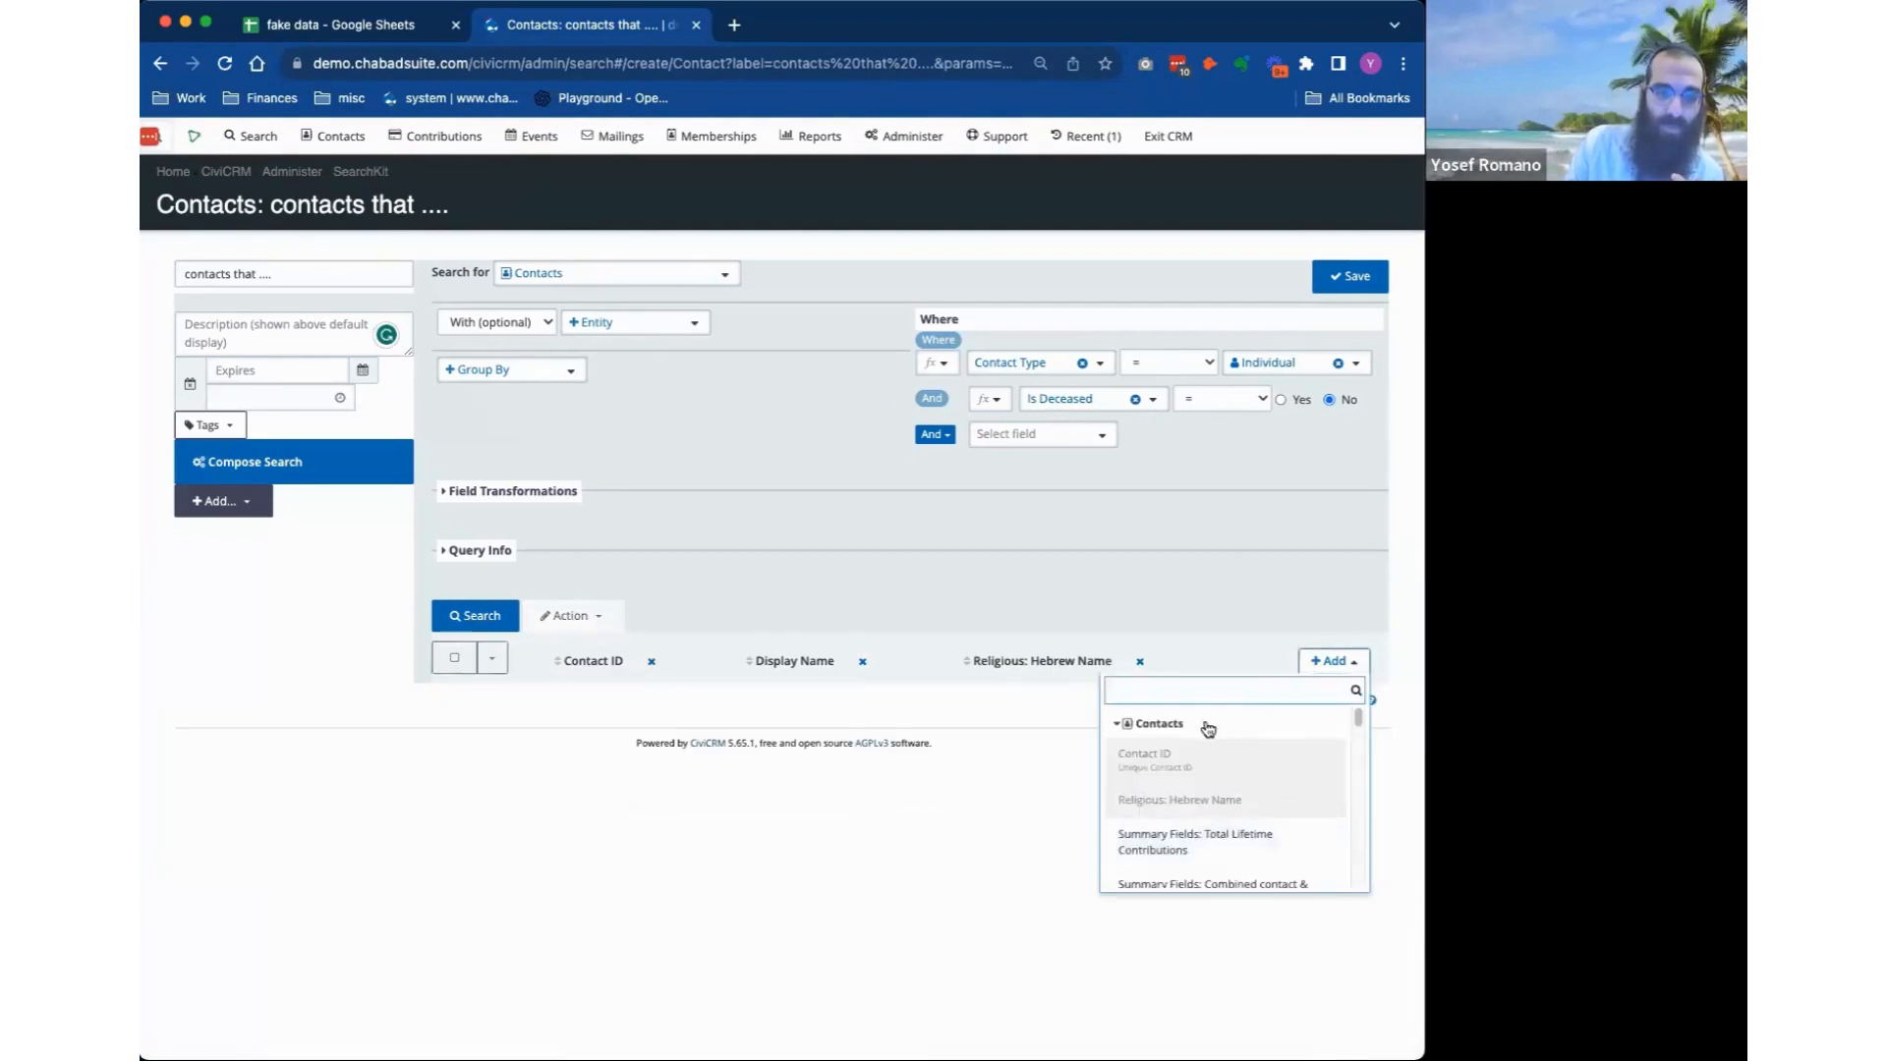
scroll(1238, 756, "down", 5)
scroll(1278, 766, "down", 3)
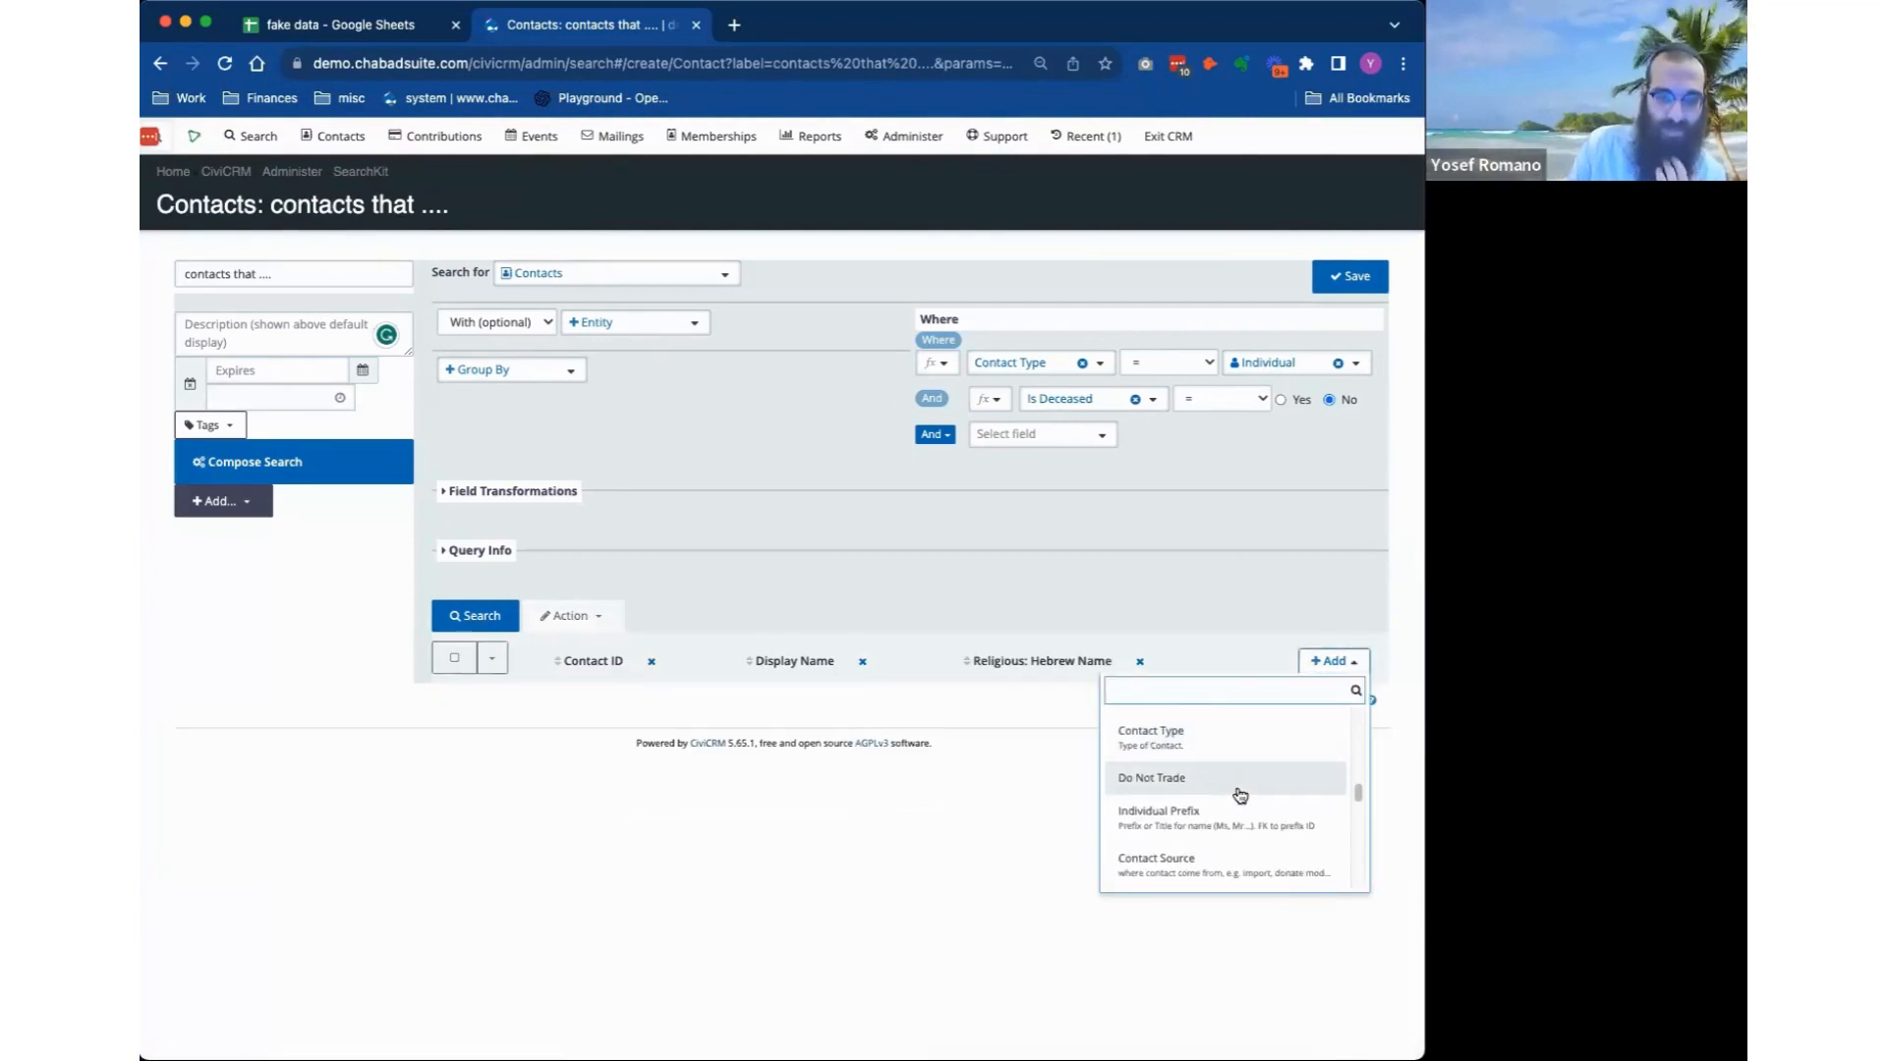
scroll(1236, 787, "down", 2)
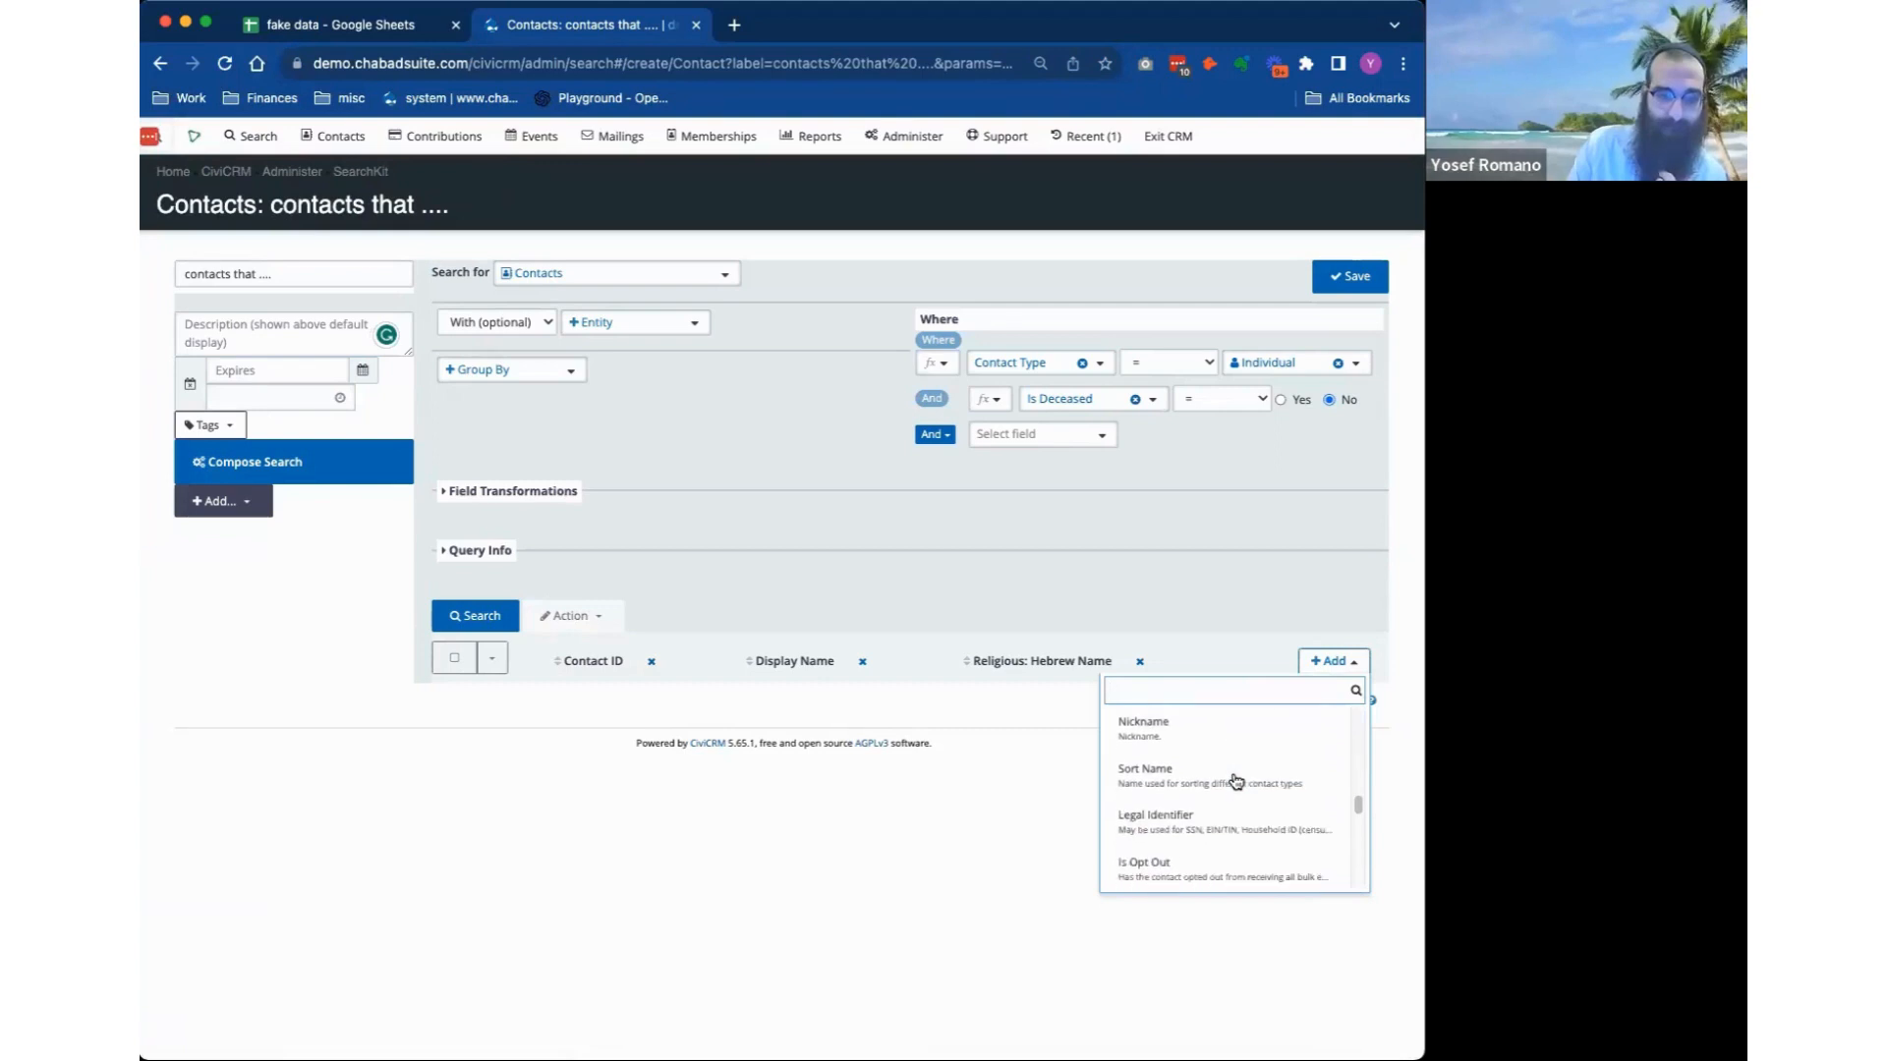
left_click(1236, 738)
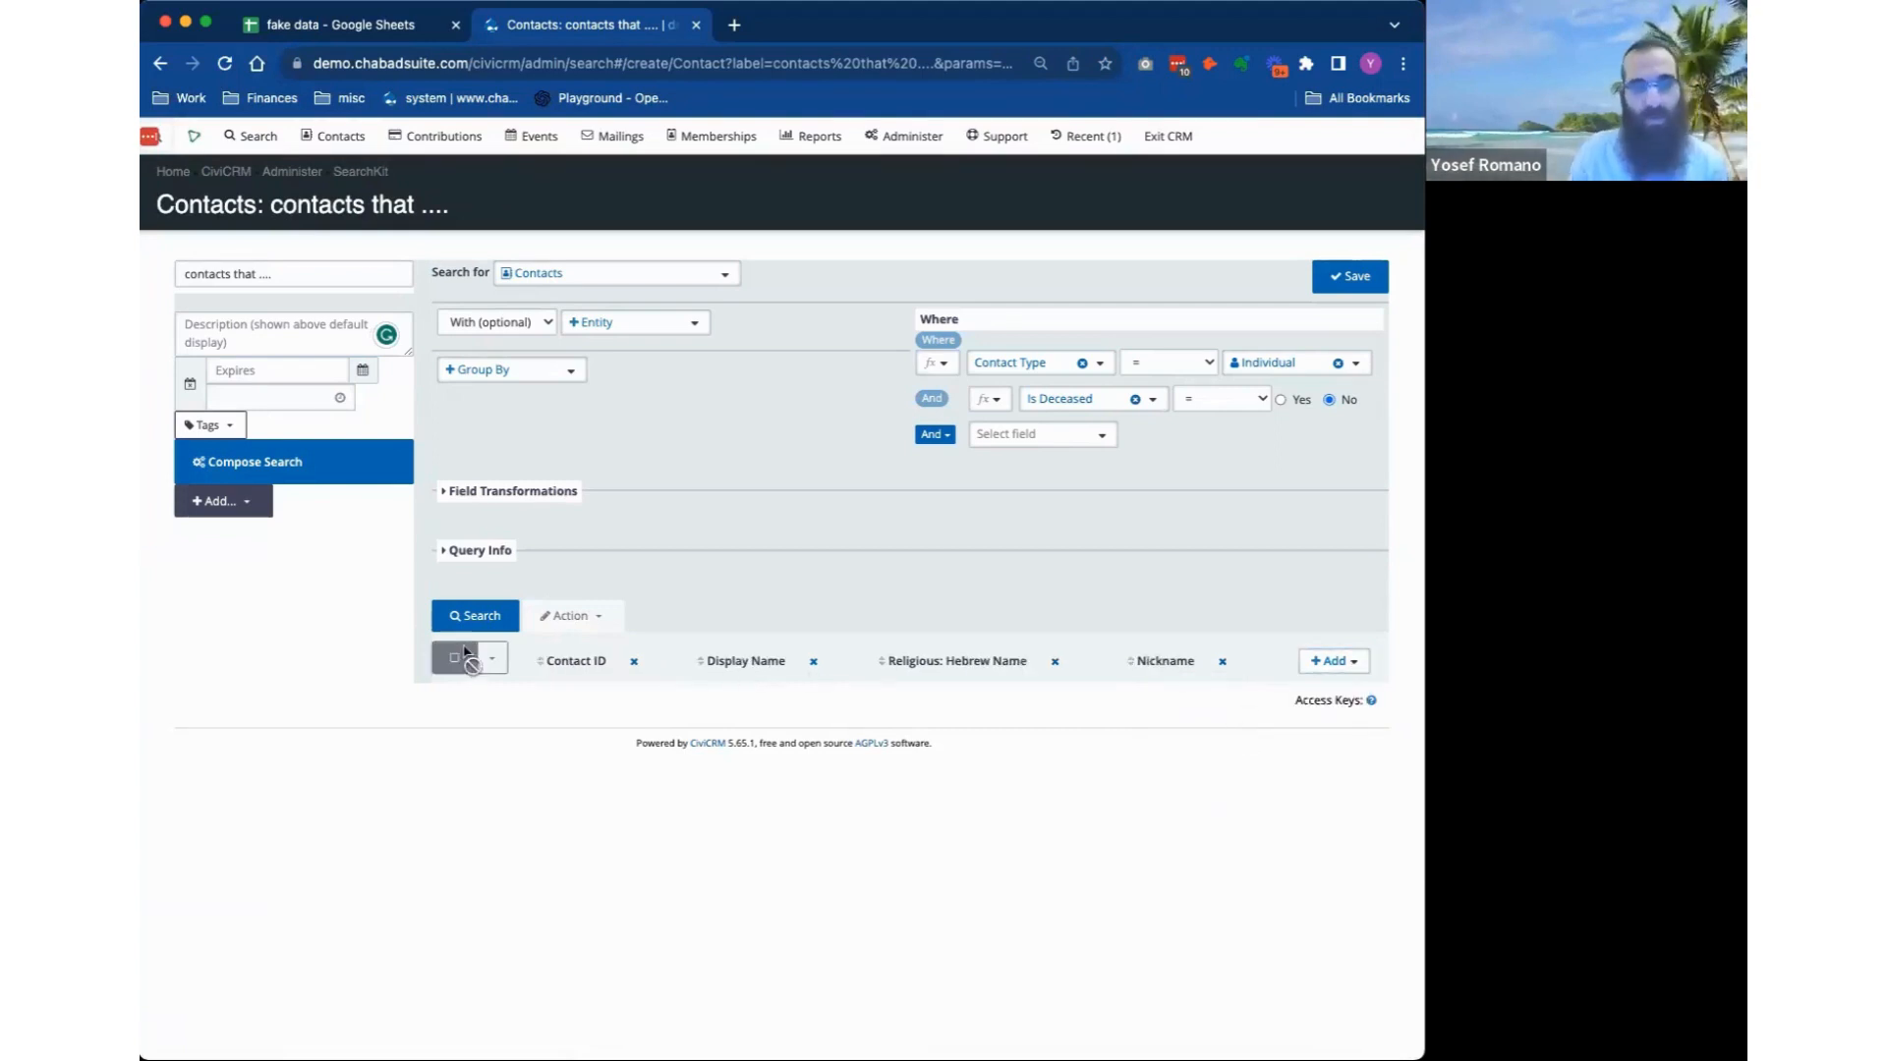
left_click(469, 615)
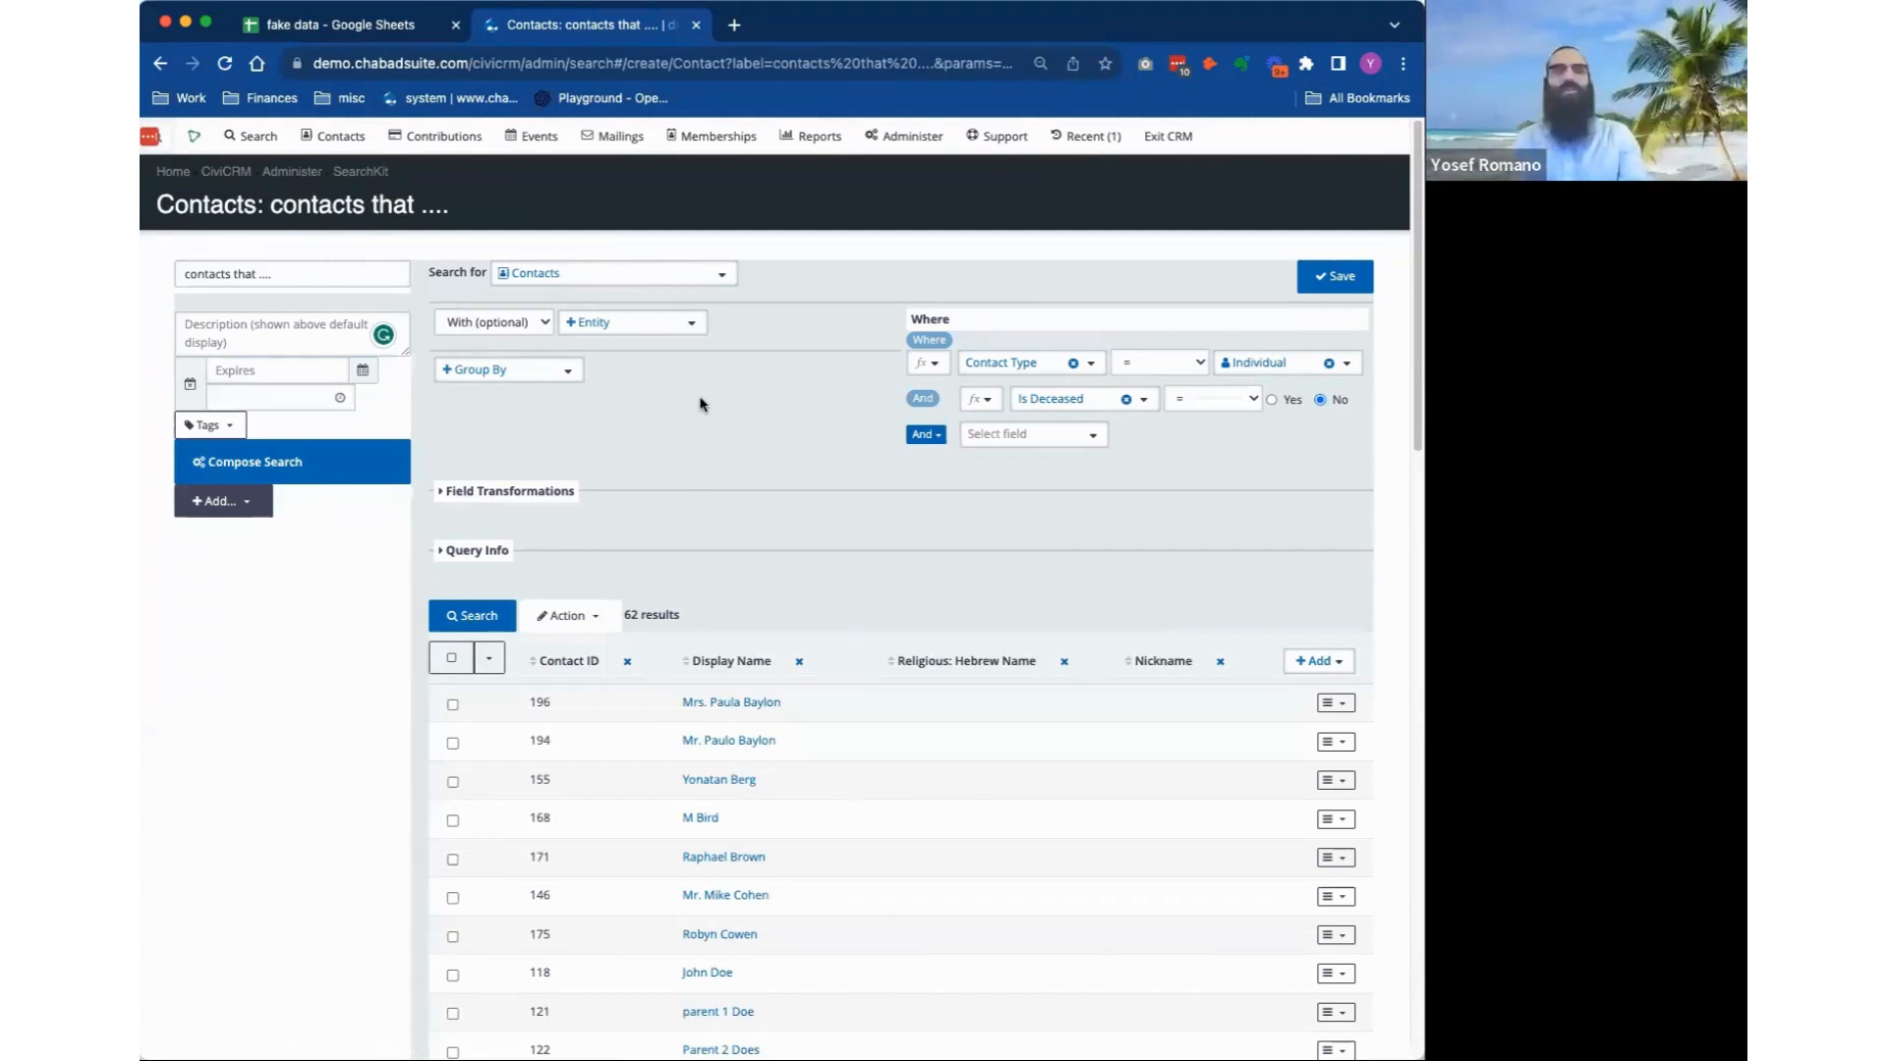
View the entities available for joining, and compare them with the Contacts, Phone and Donaiton sheets of the fake data file in Google Sheets.
left_click(682, 332)
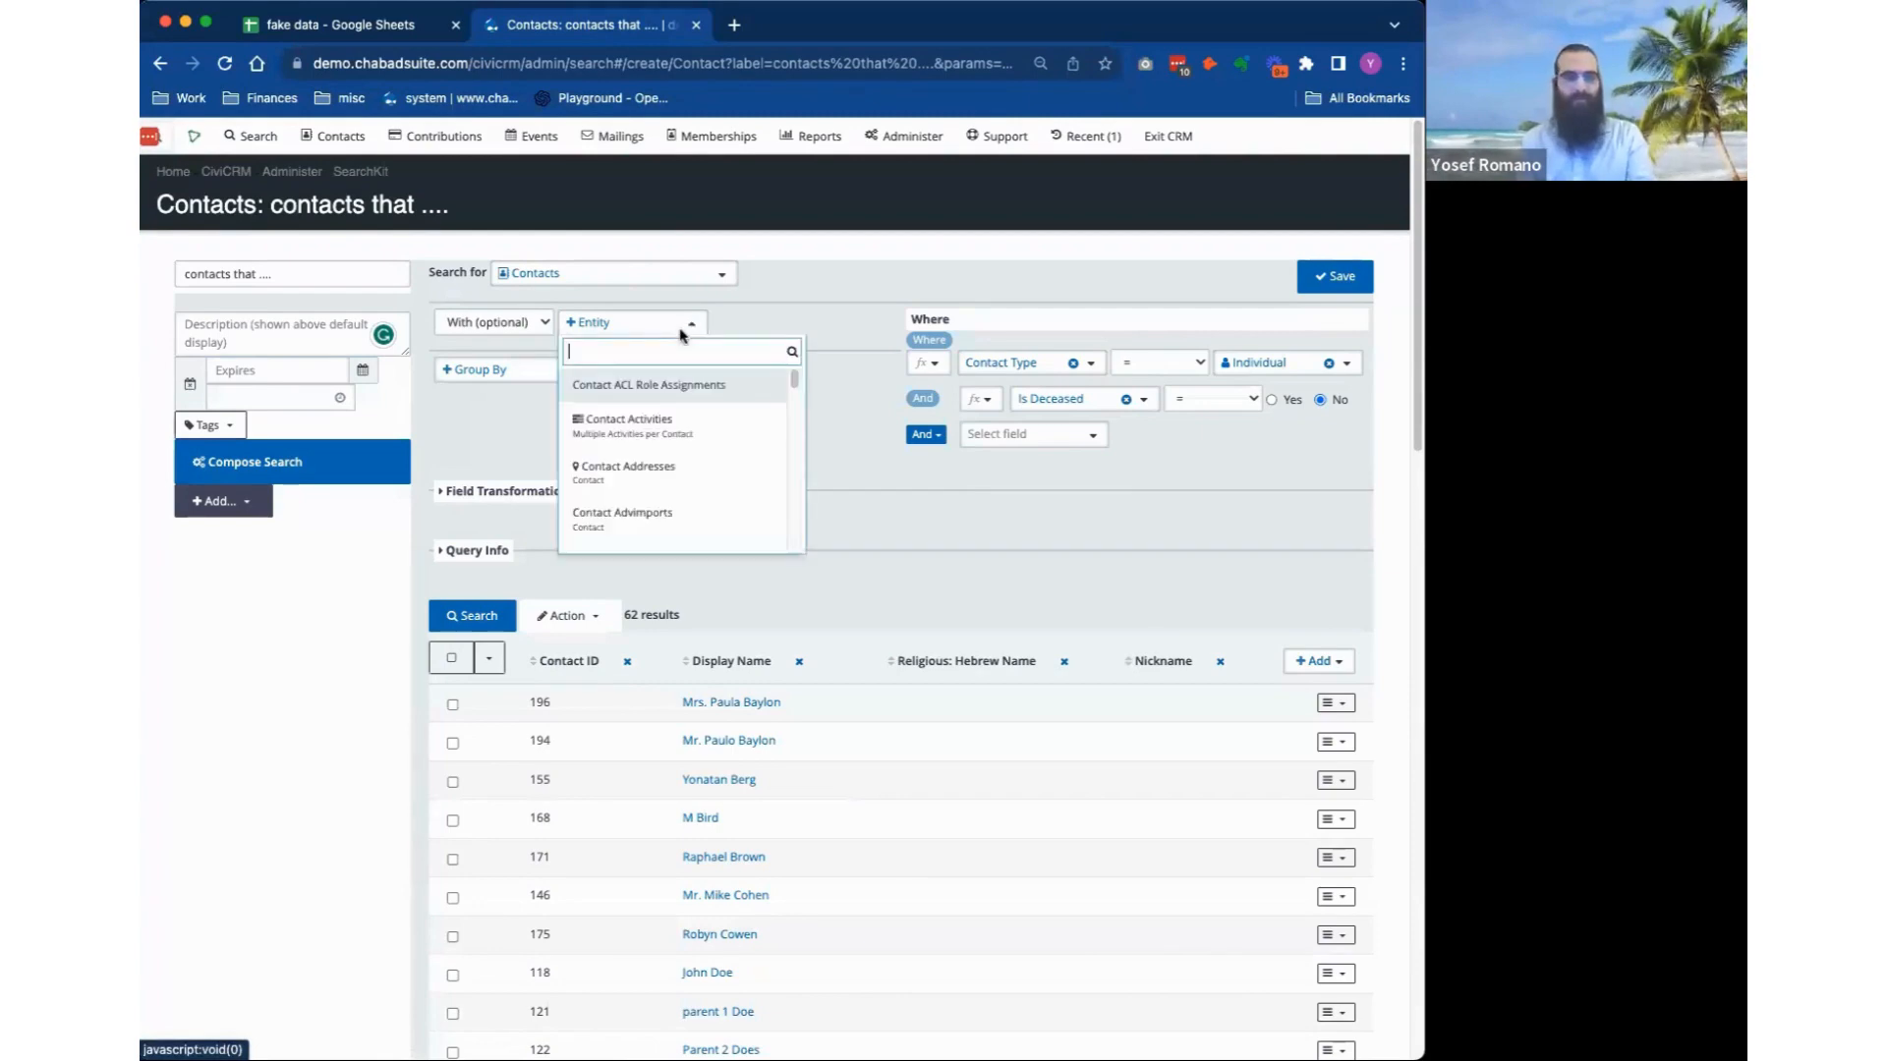
left_click(621, 302)
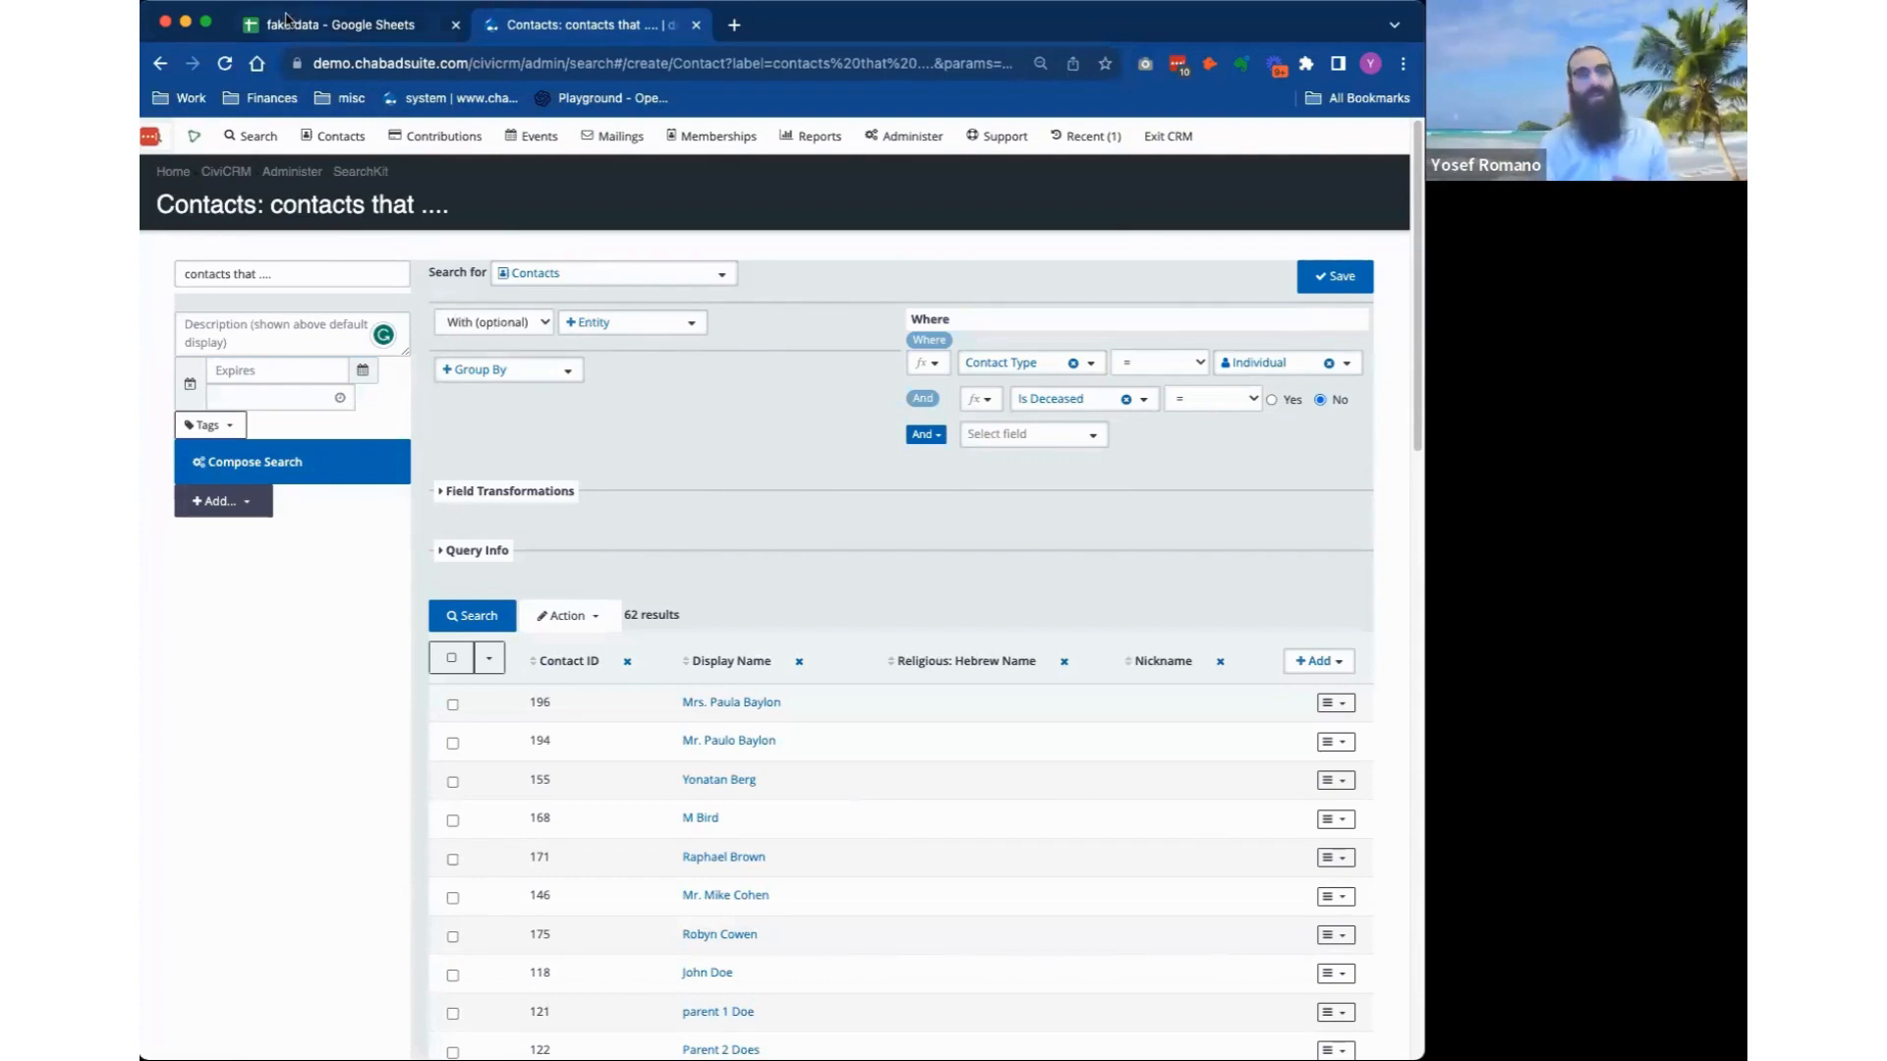
left_click(287, 27)
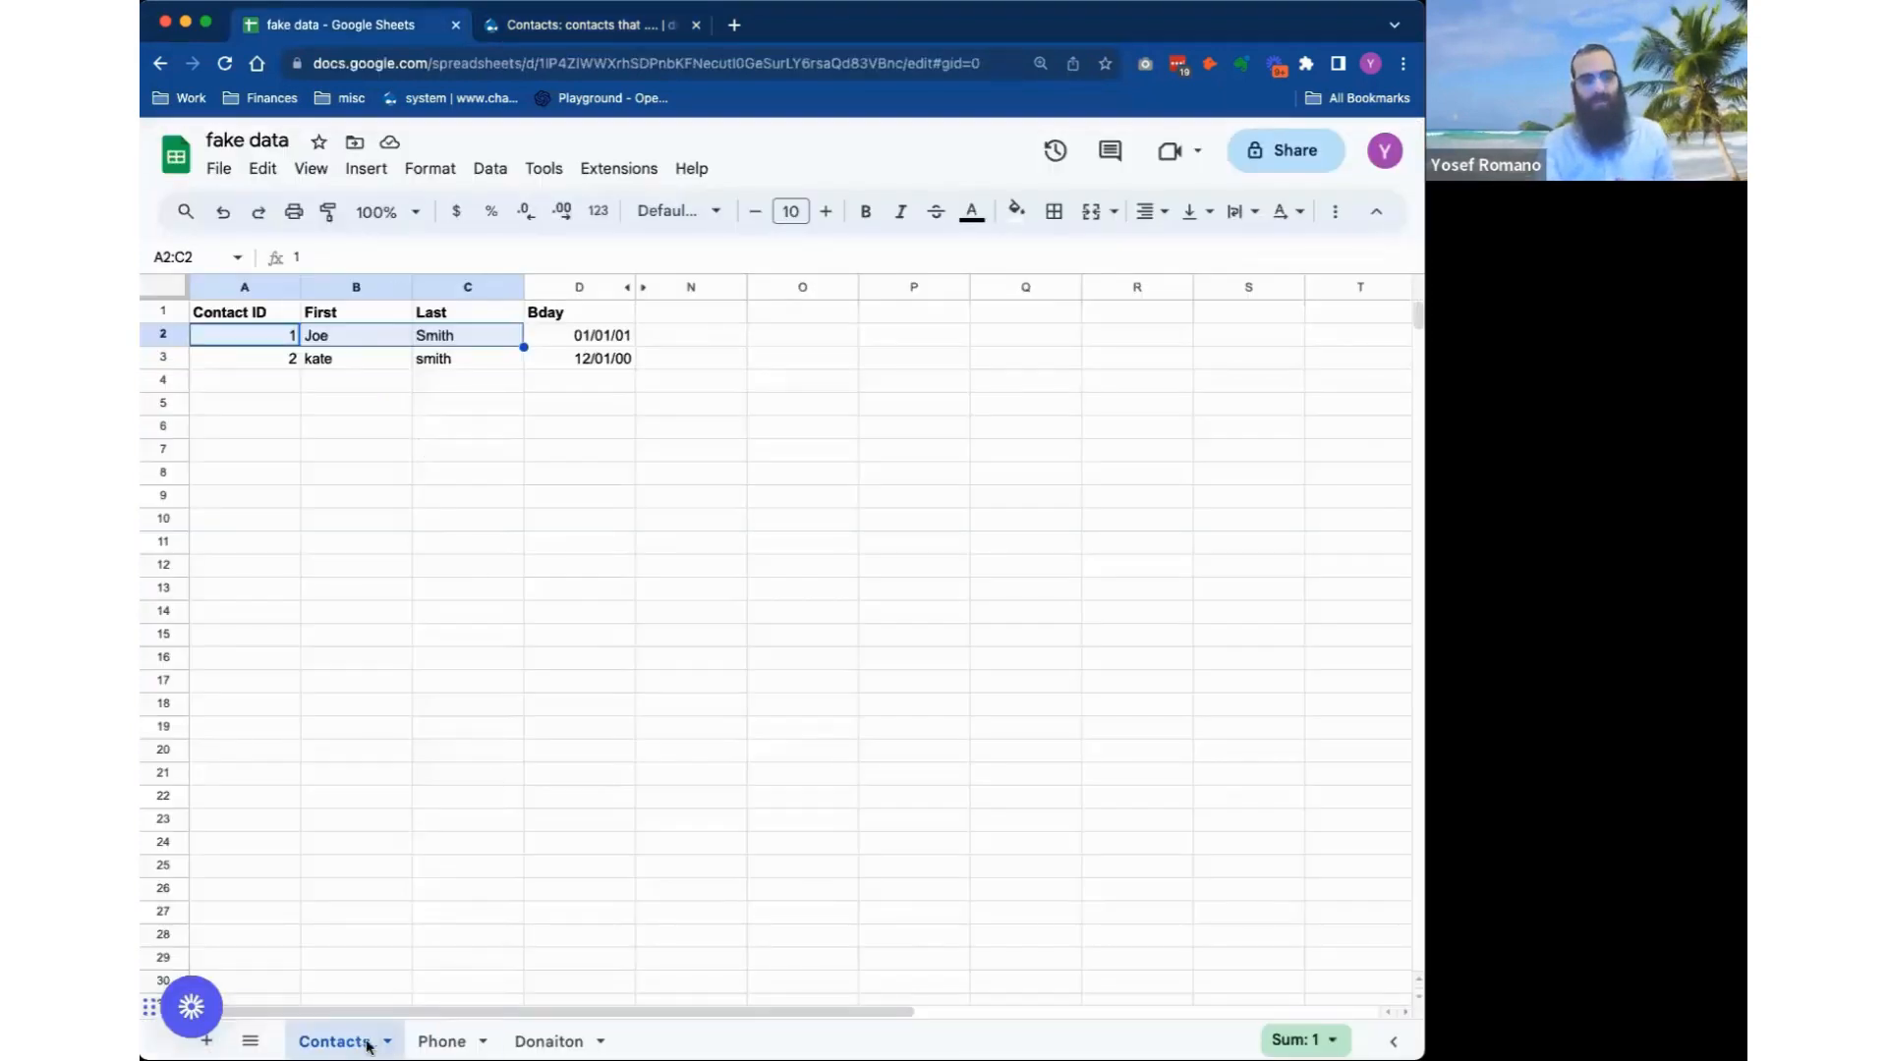
left_click(442, 1041)
left_click(541, 1042)
left_click(637, 27)
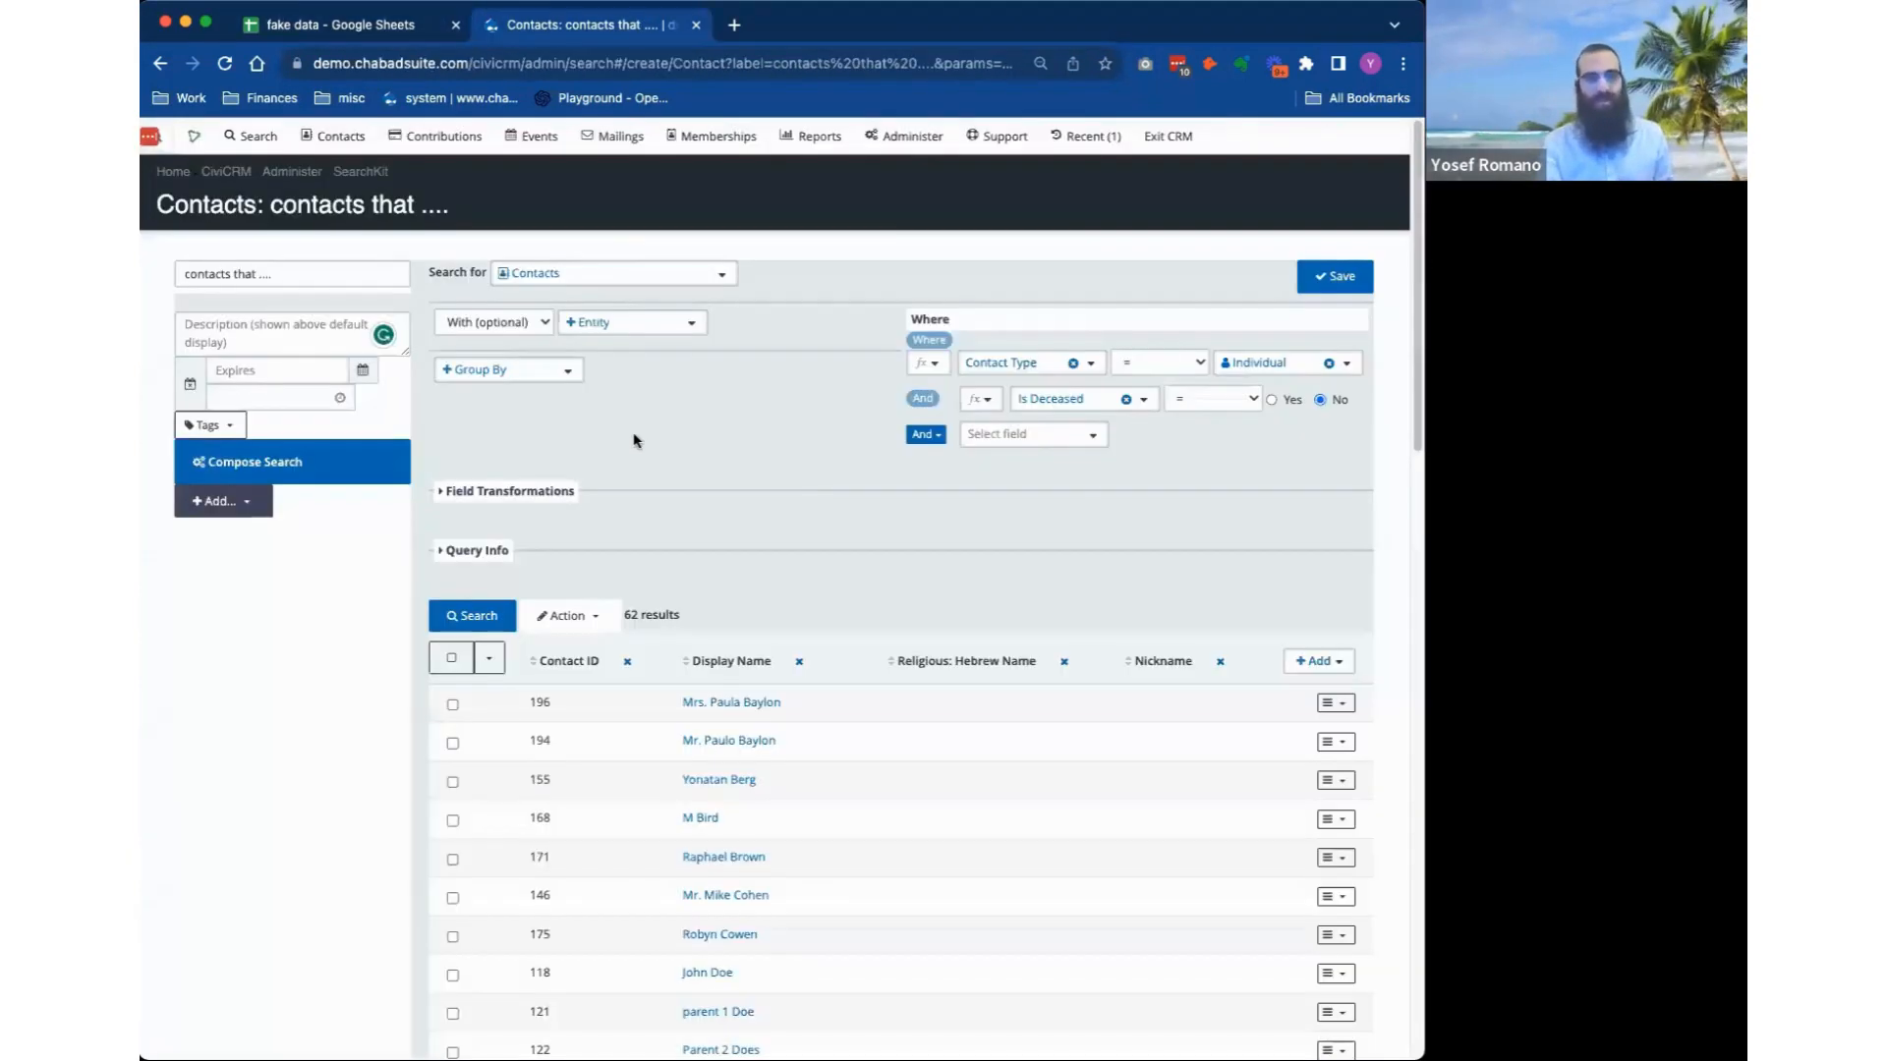
Join the Contact Contributions entity to the Contacts search as With (optional).
left_click(630, 329)
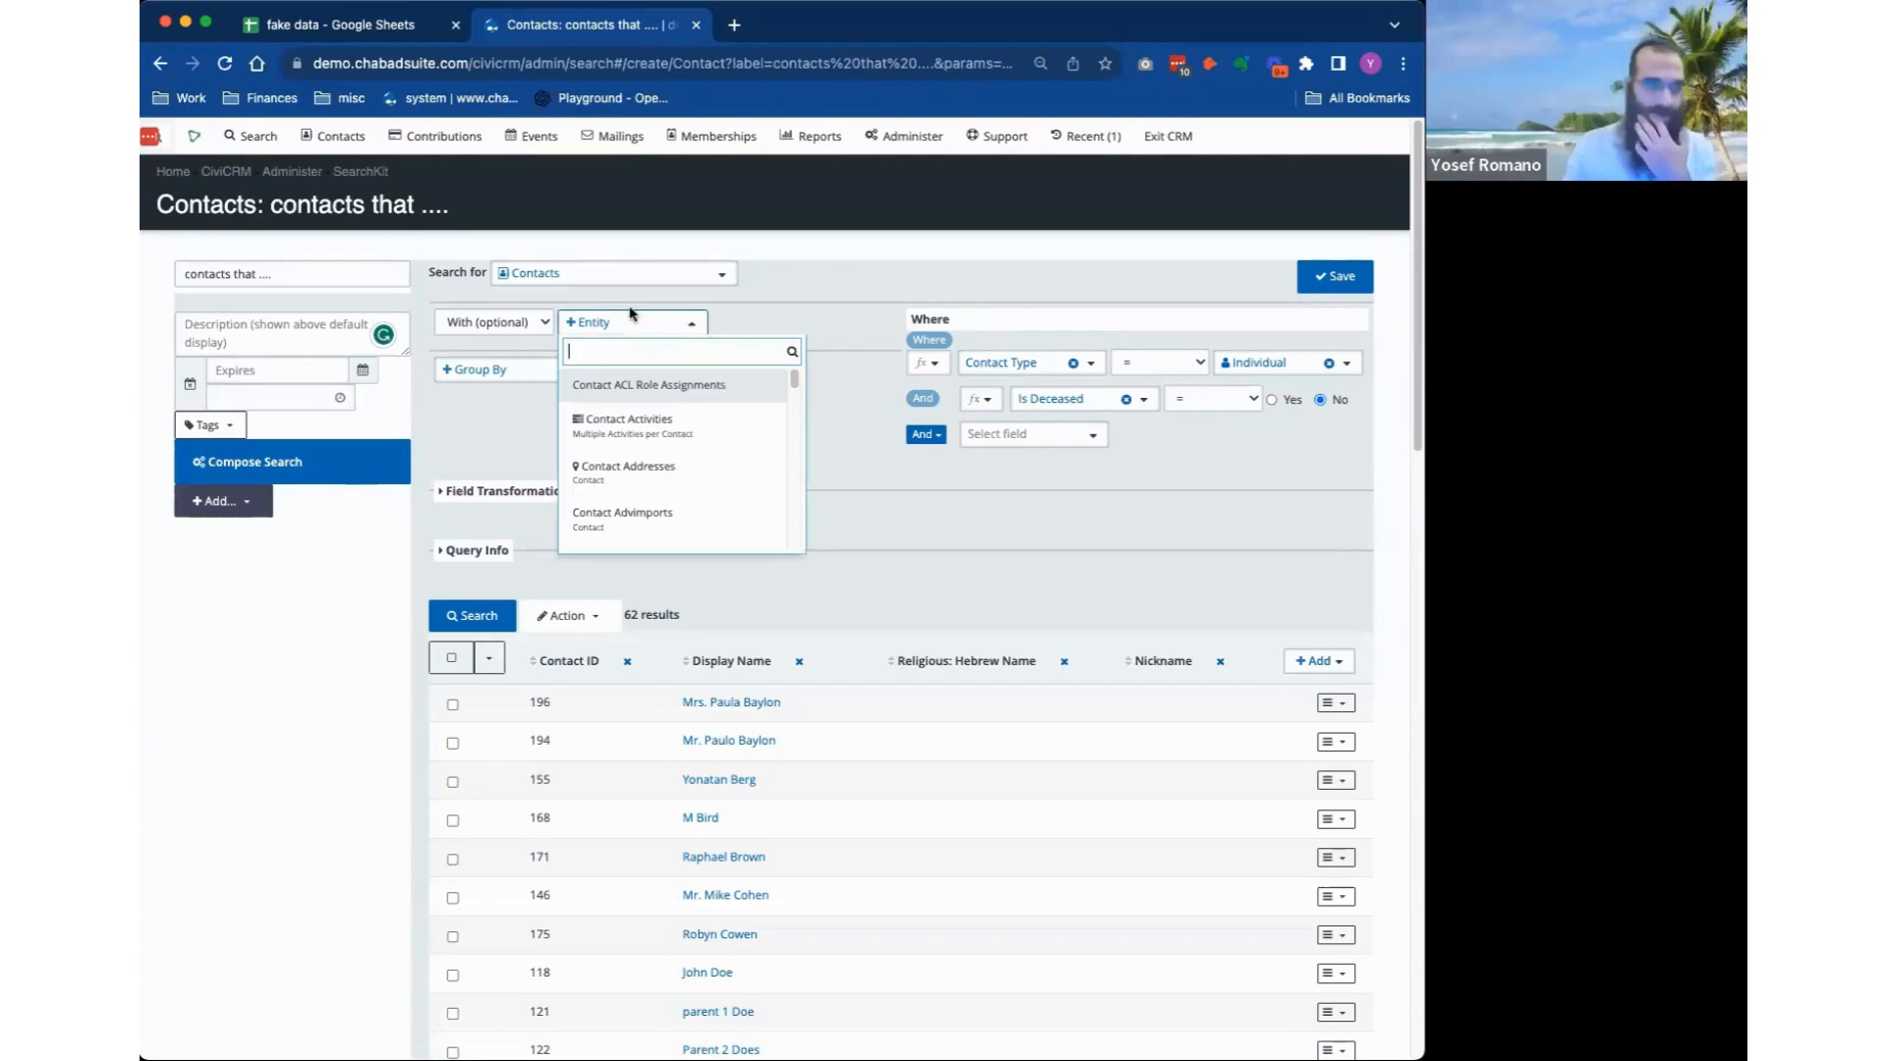
type("contri")
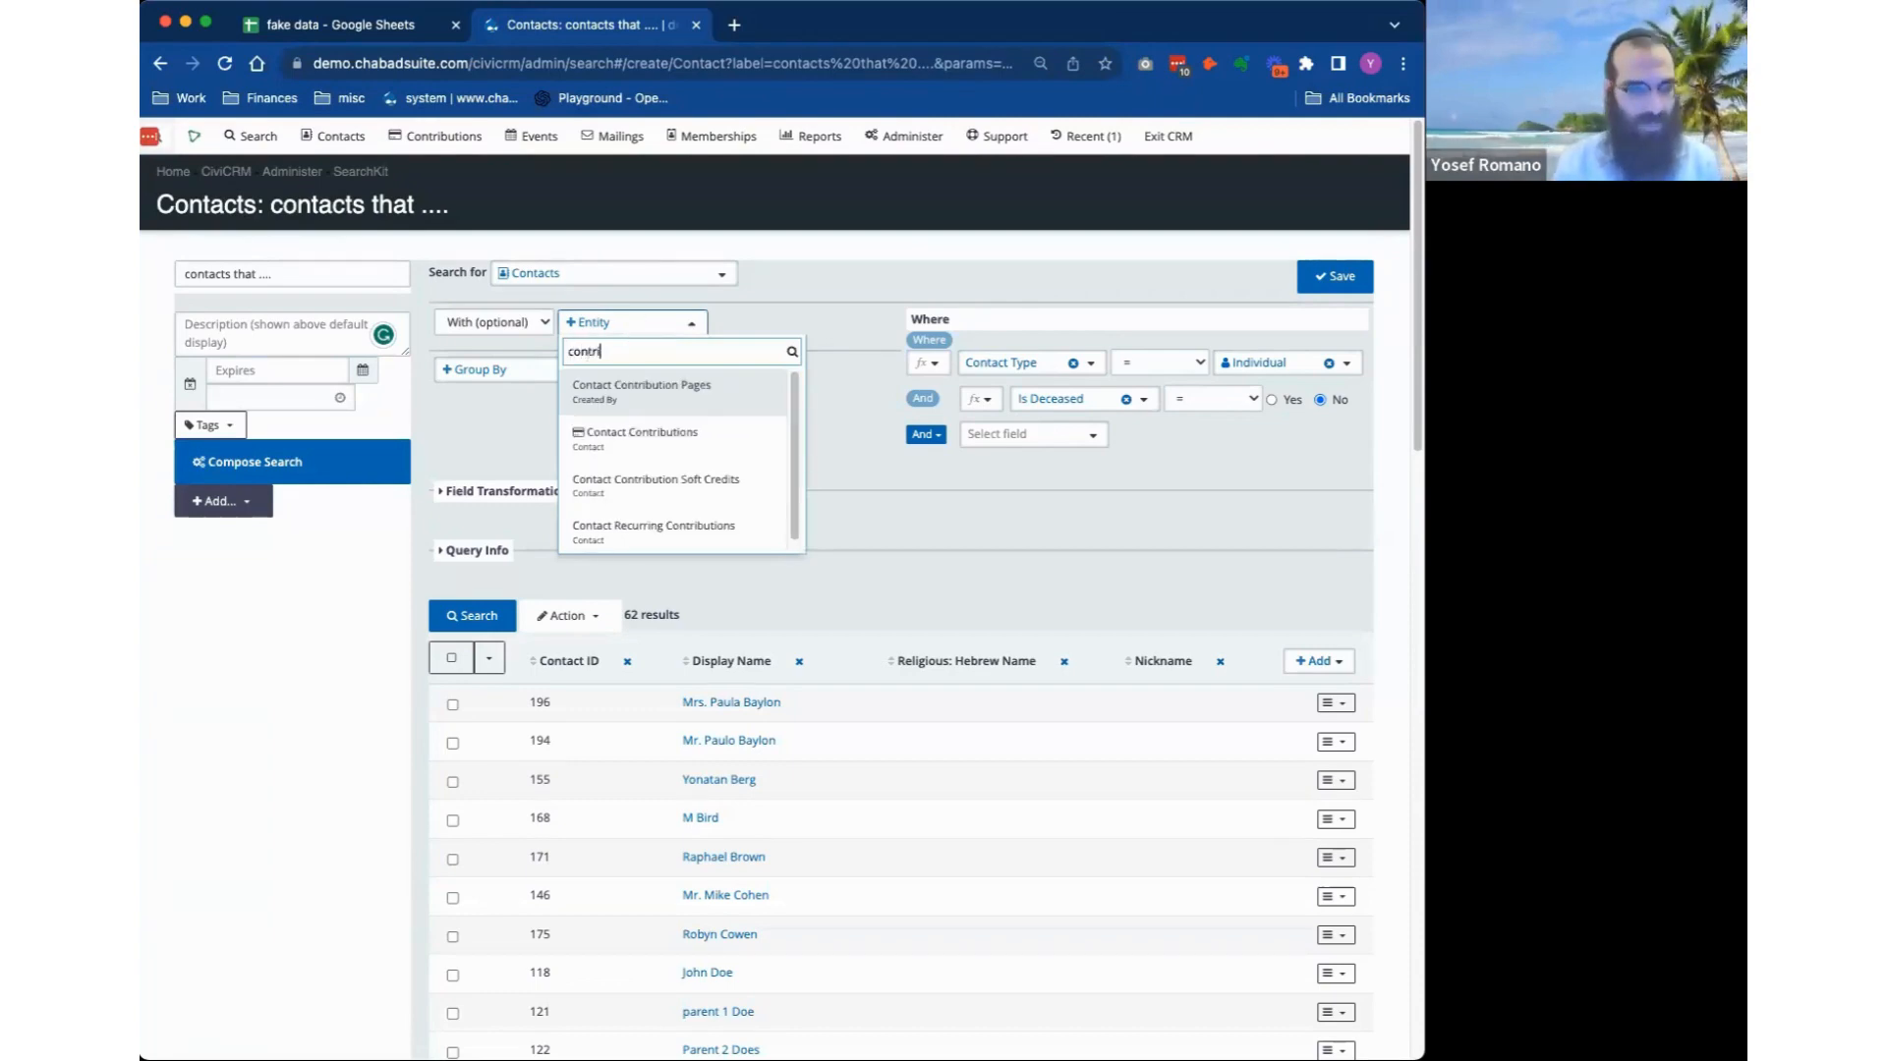
left_click(685, 440)
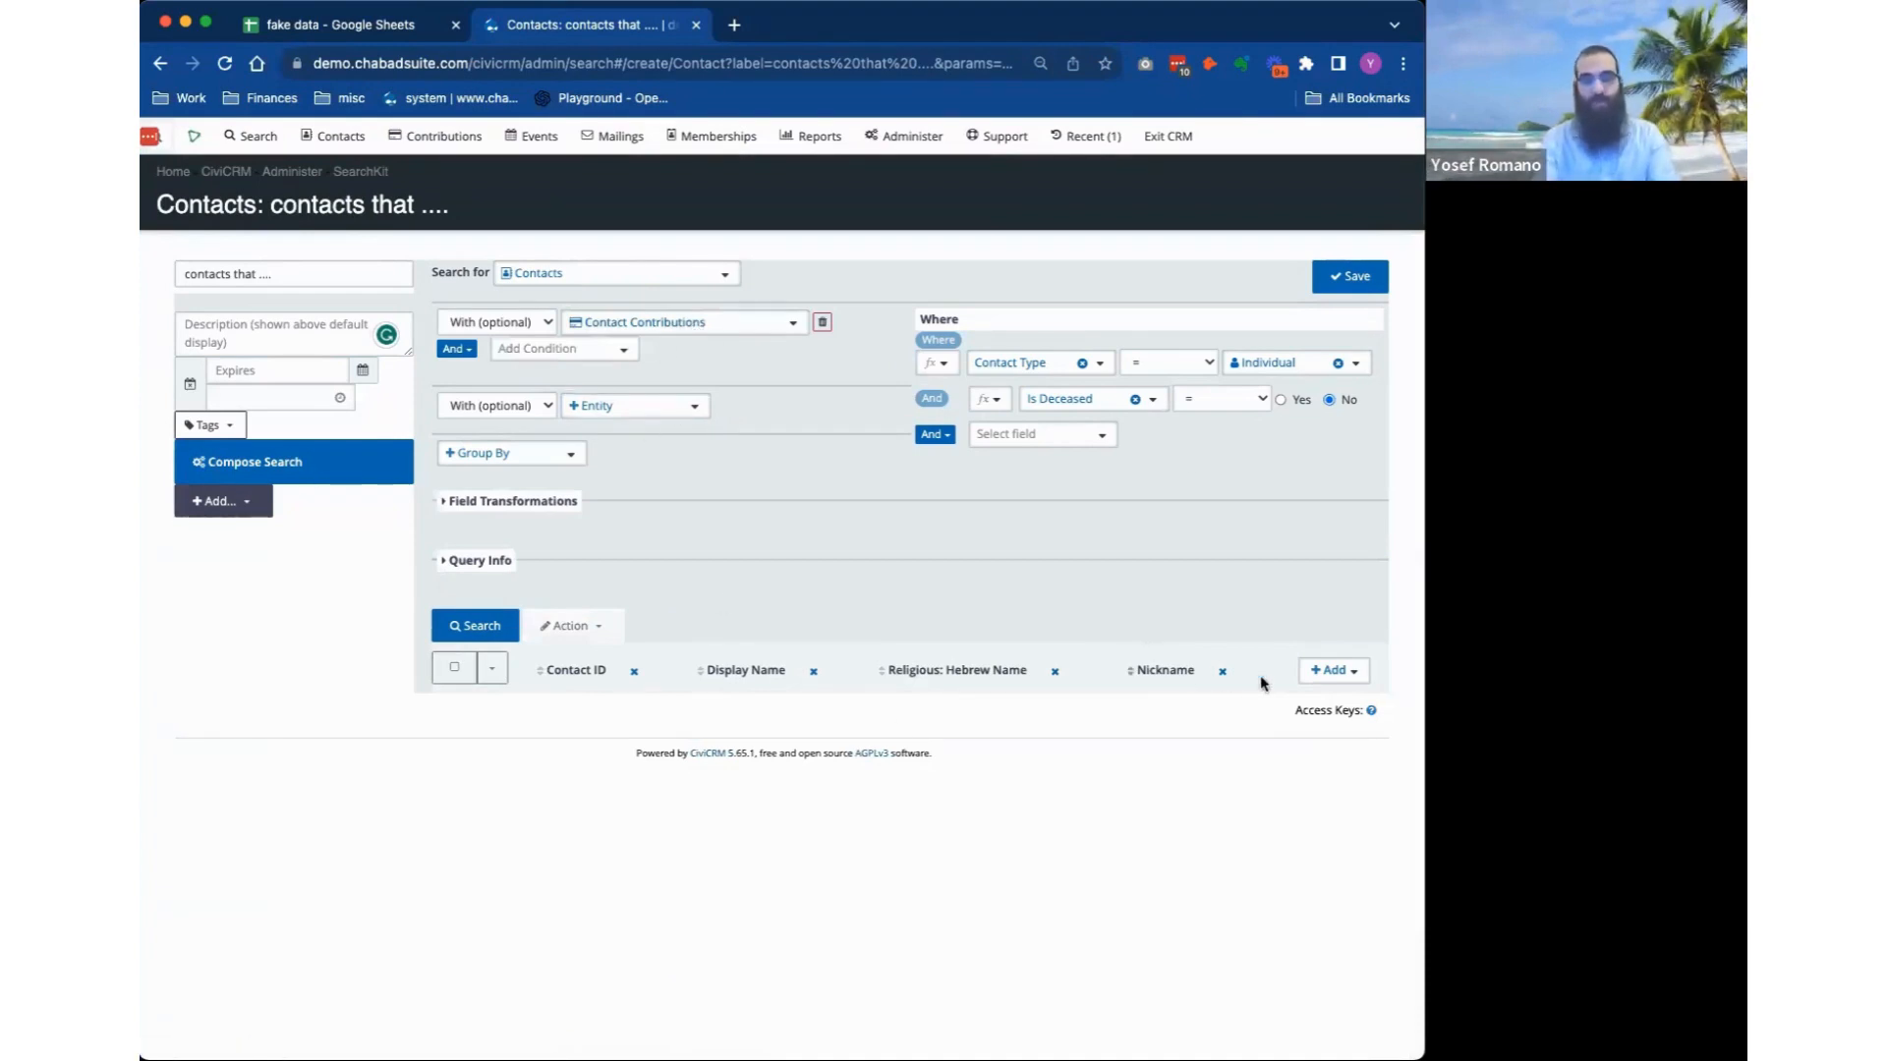
Add the Total Amount field from Contact Contributions as a results column.
left_click(1356, 678)
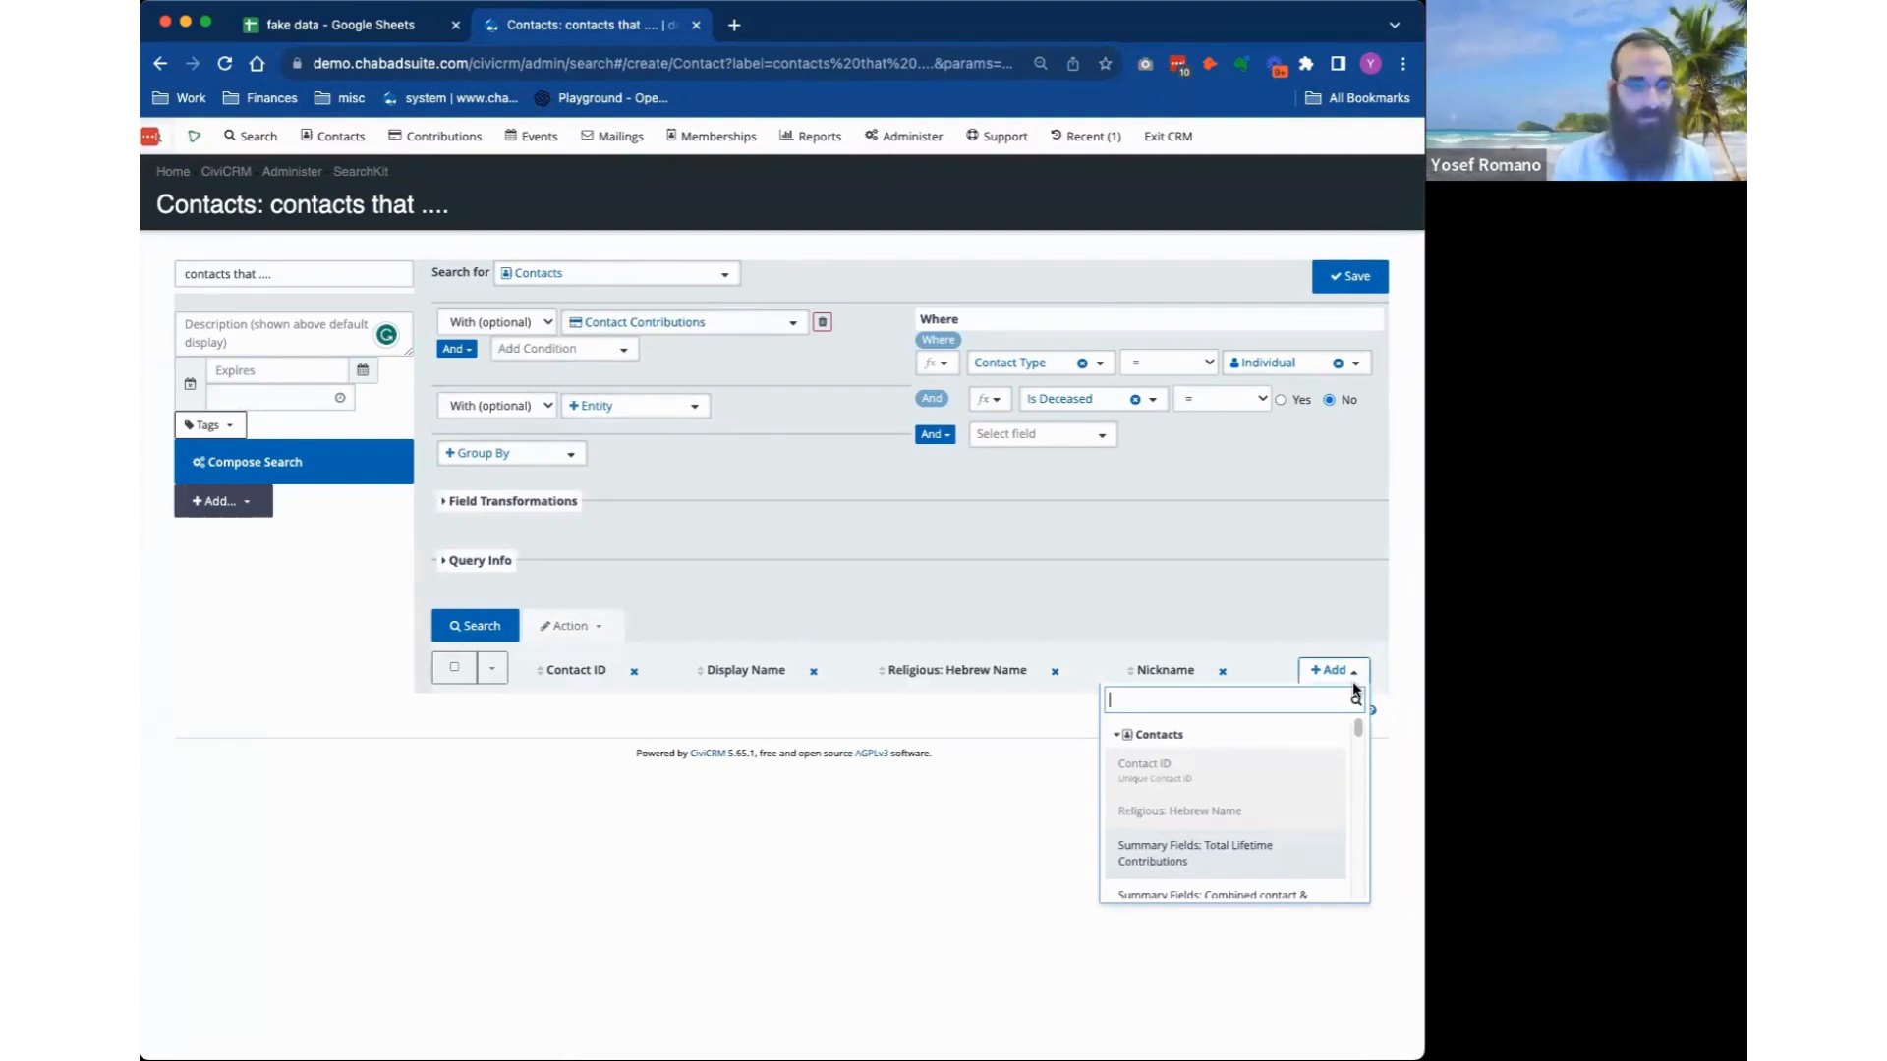
type("total")
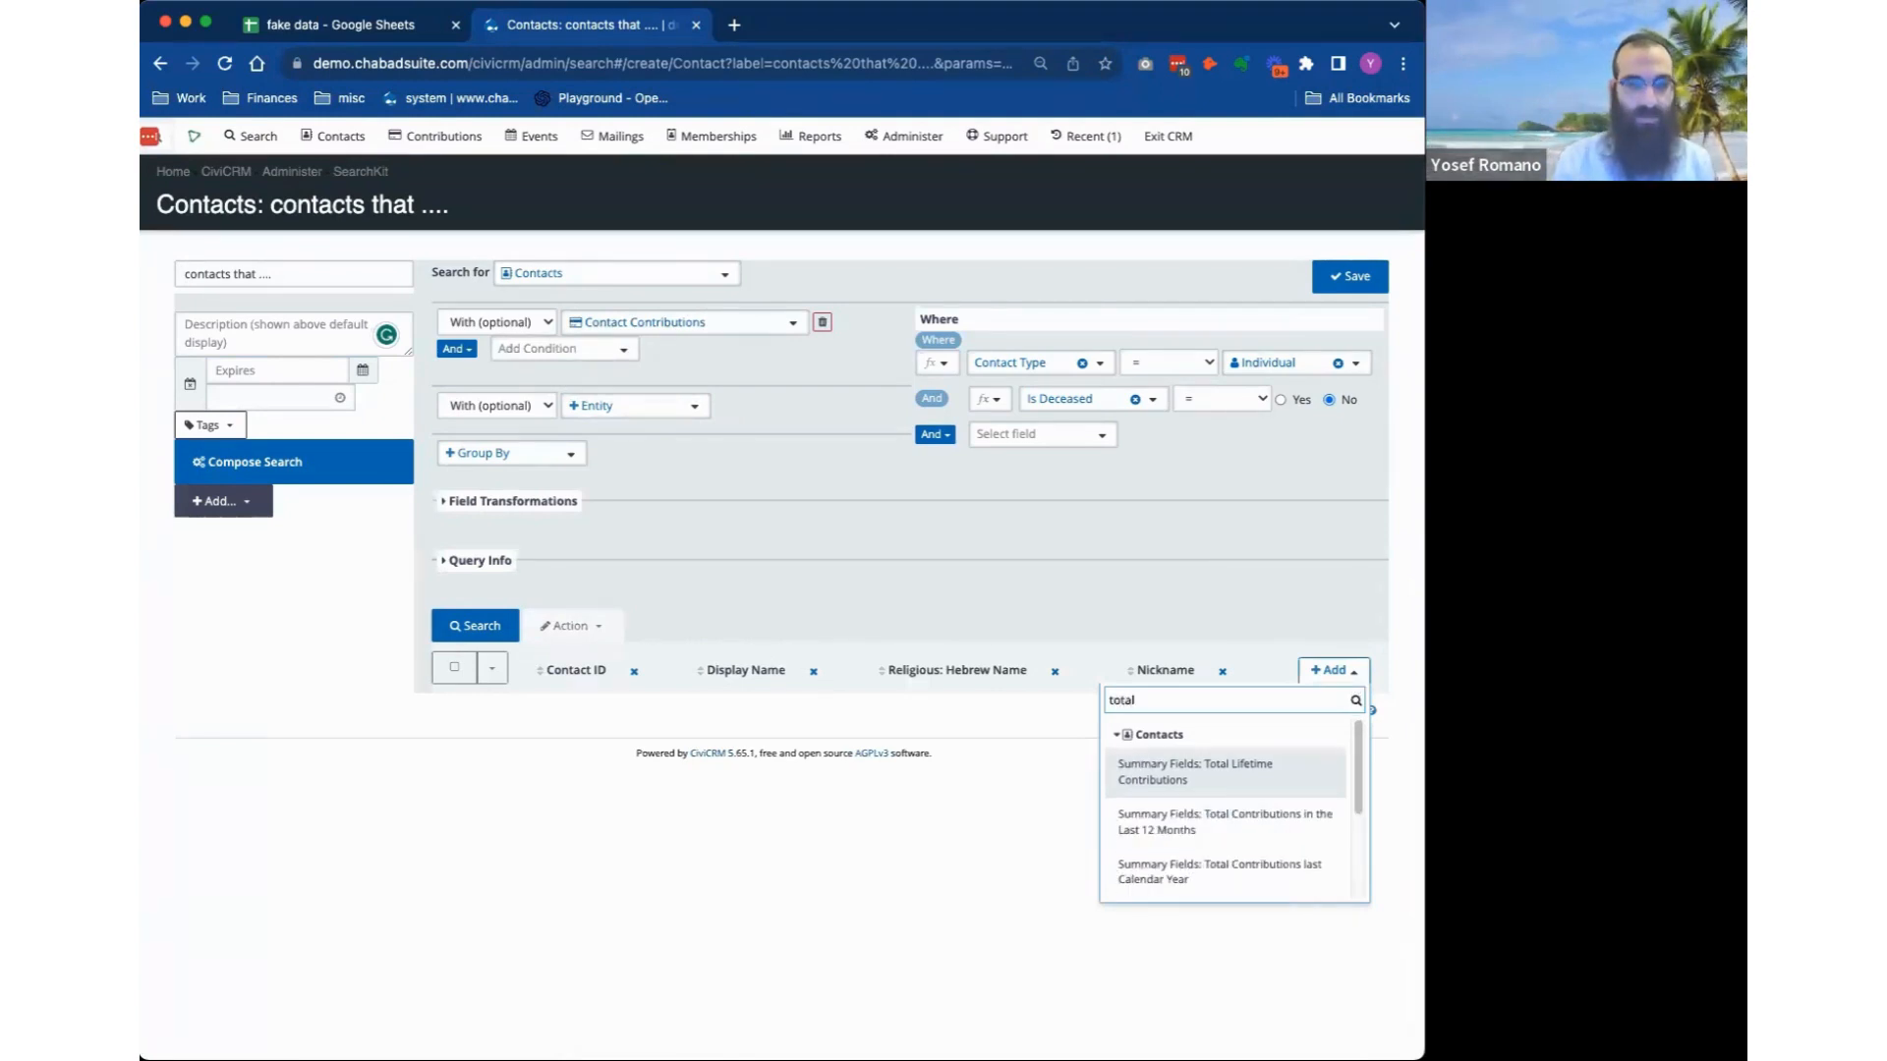
left_click(1154, 737)
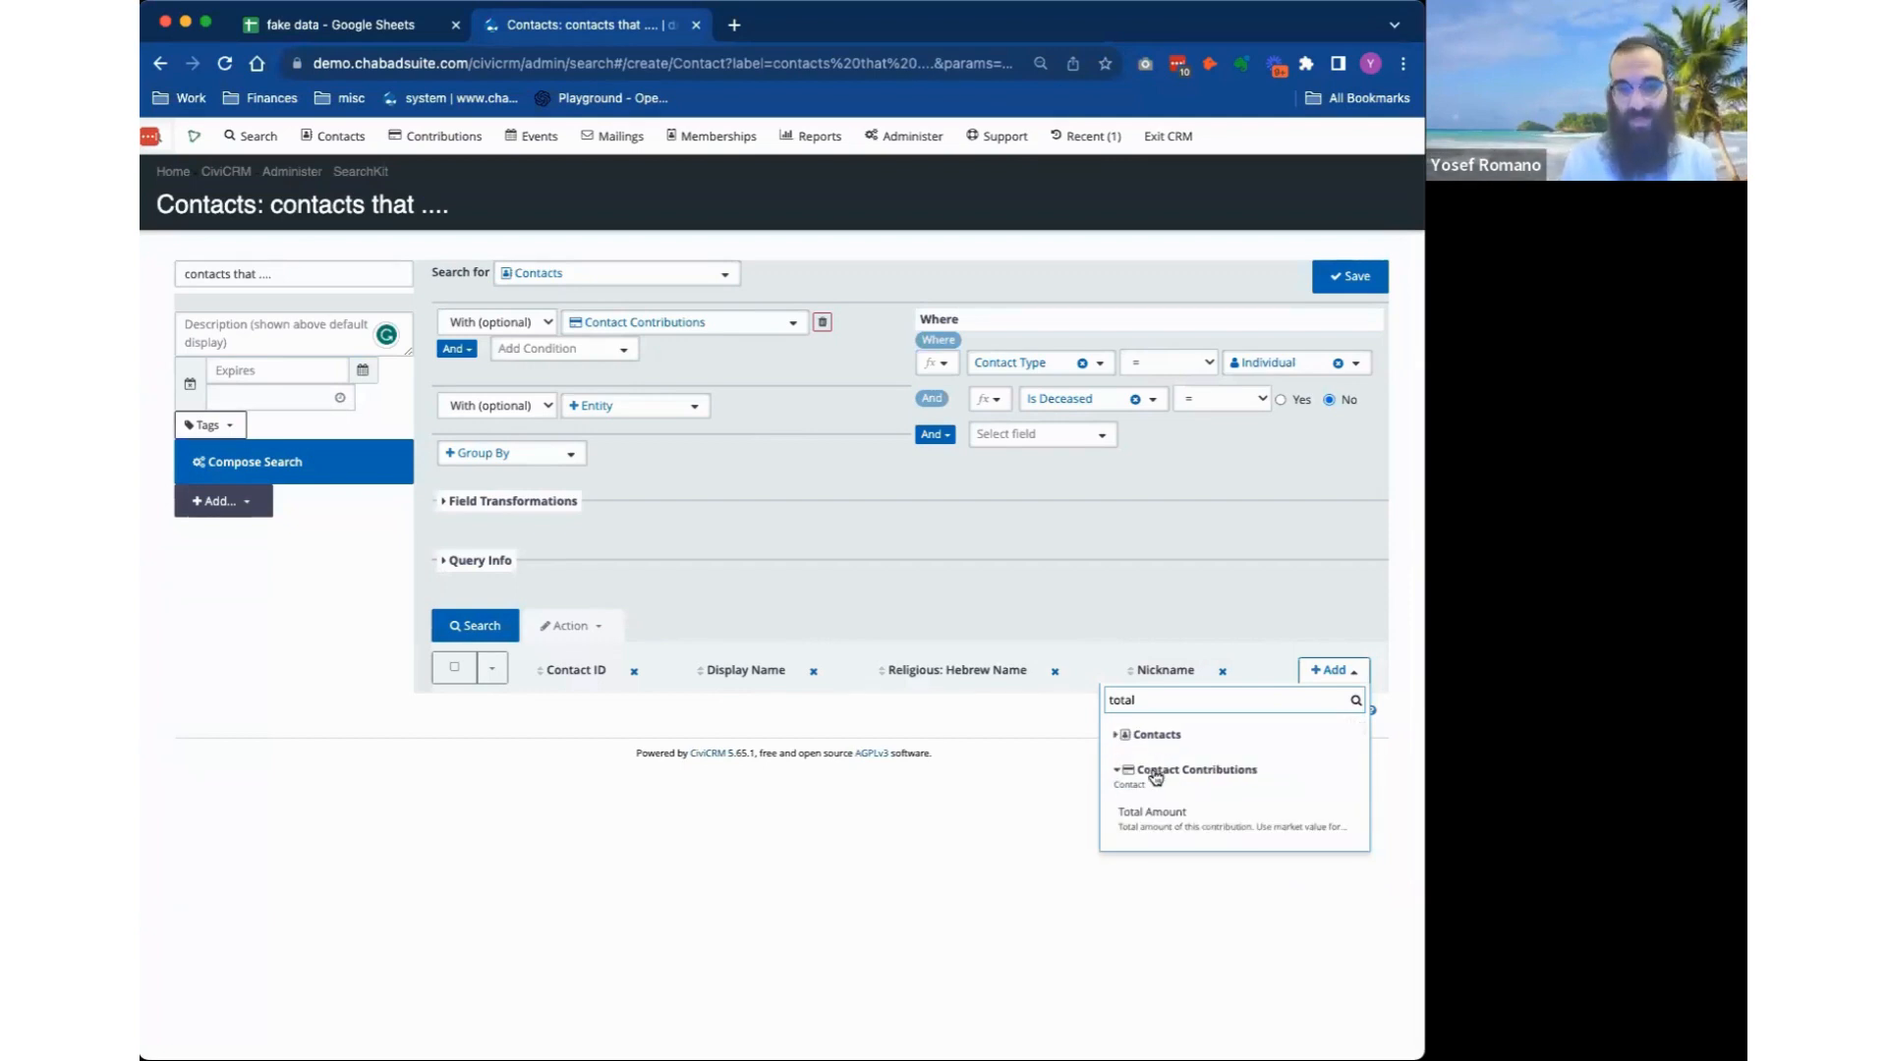
left_click(1152, 820)
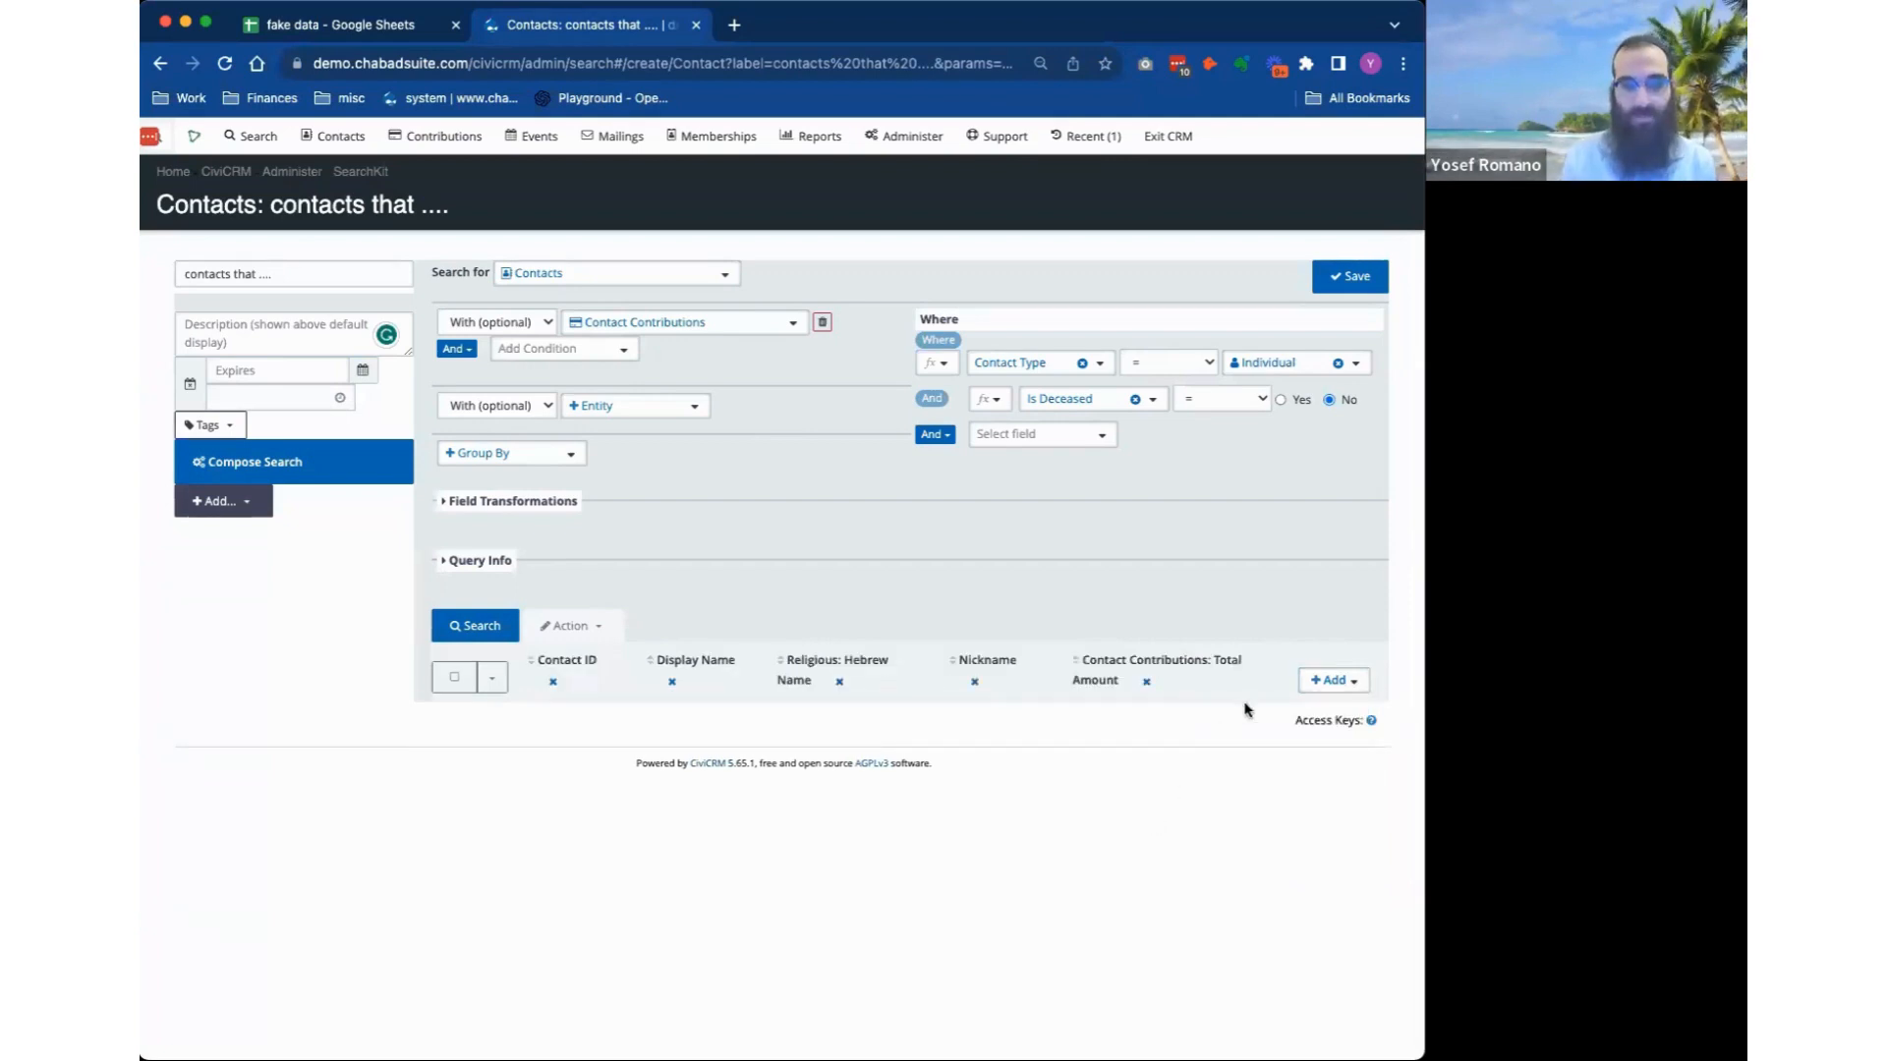
Add the Contribution Date field from Contact Contributions as a results column.
left_click(1353, 687)
type("date")
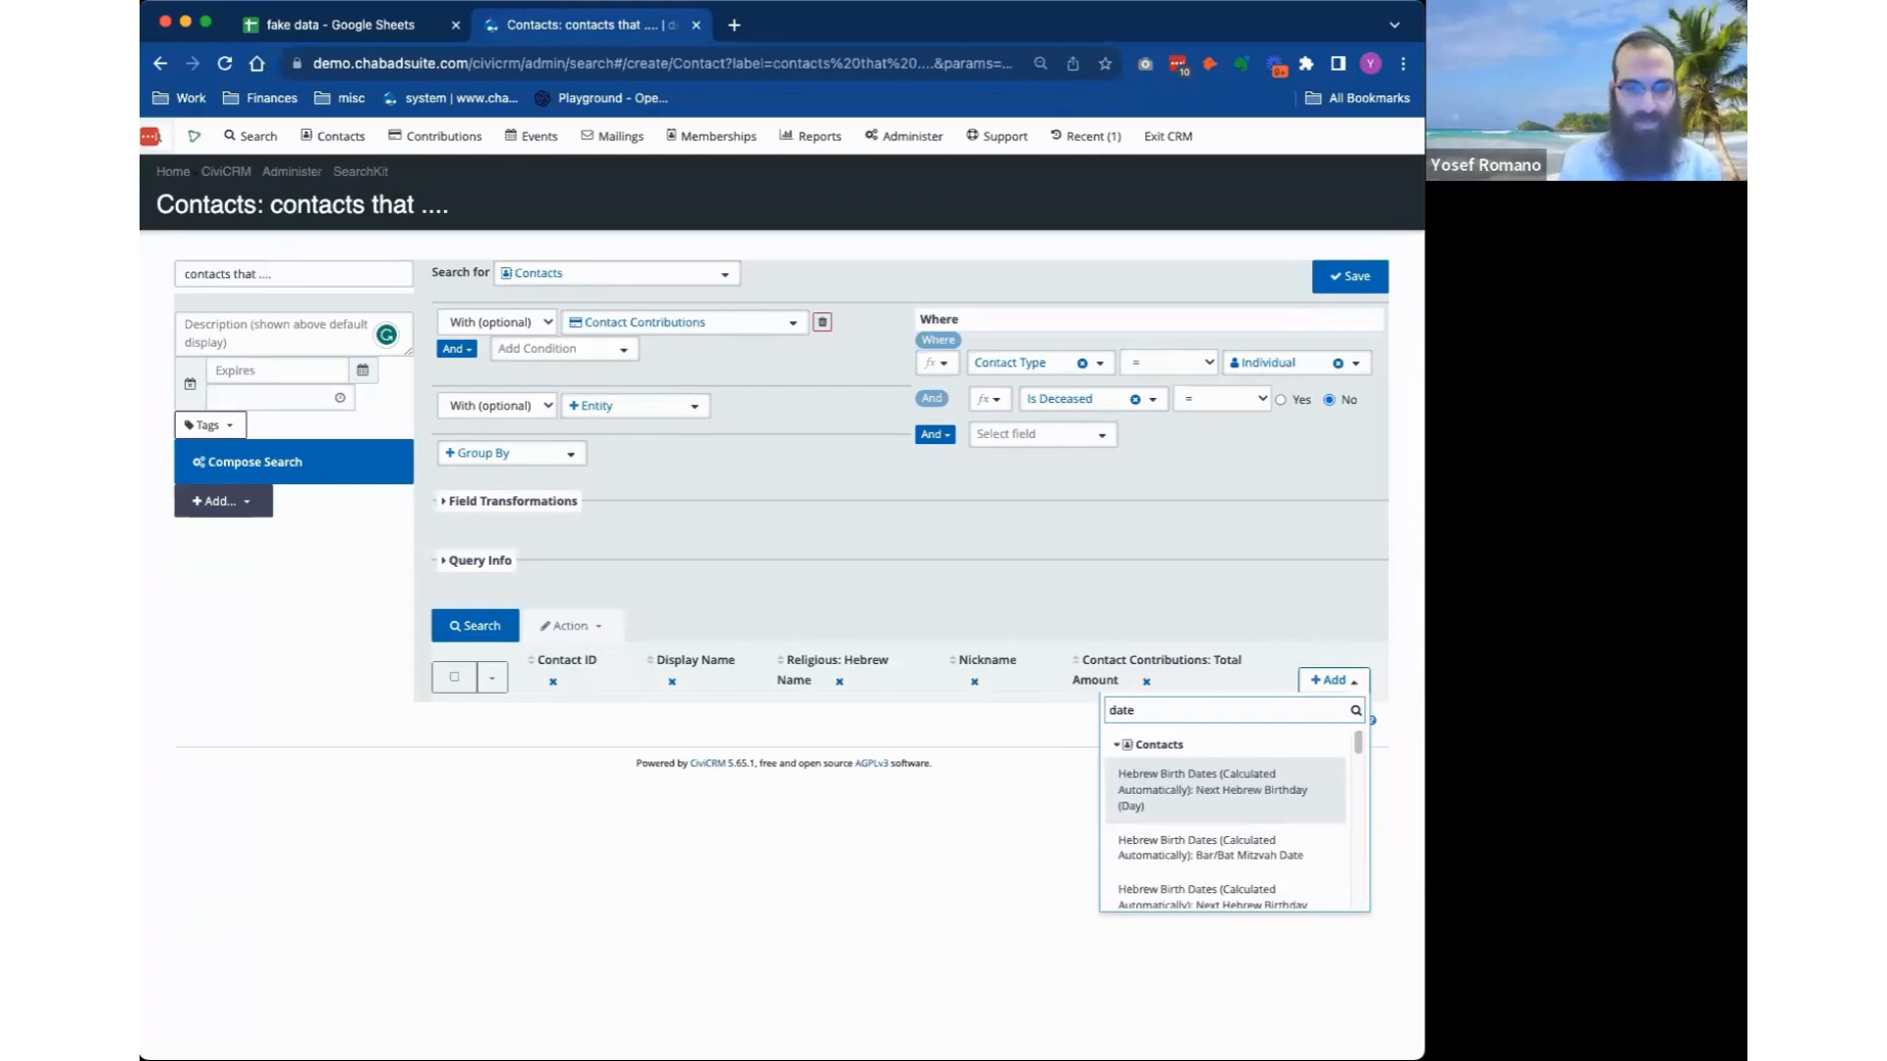
left_click(1147, 749)
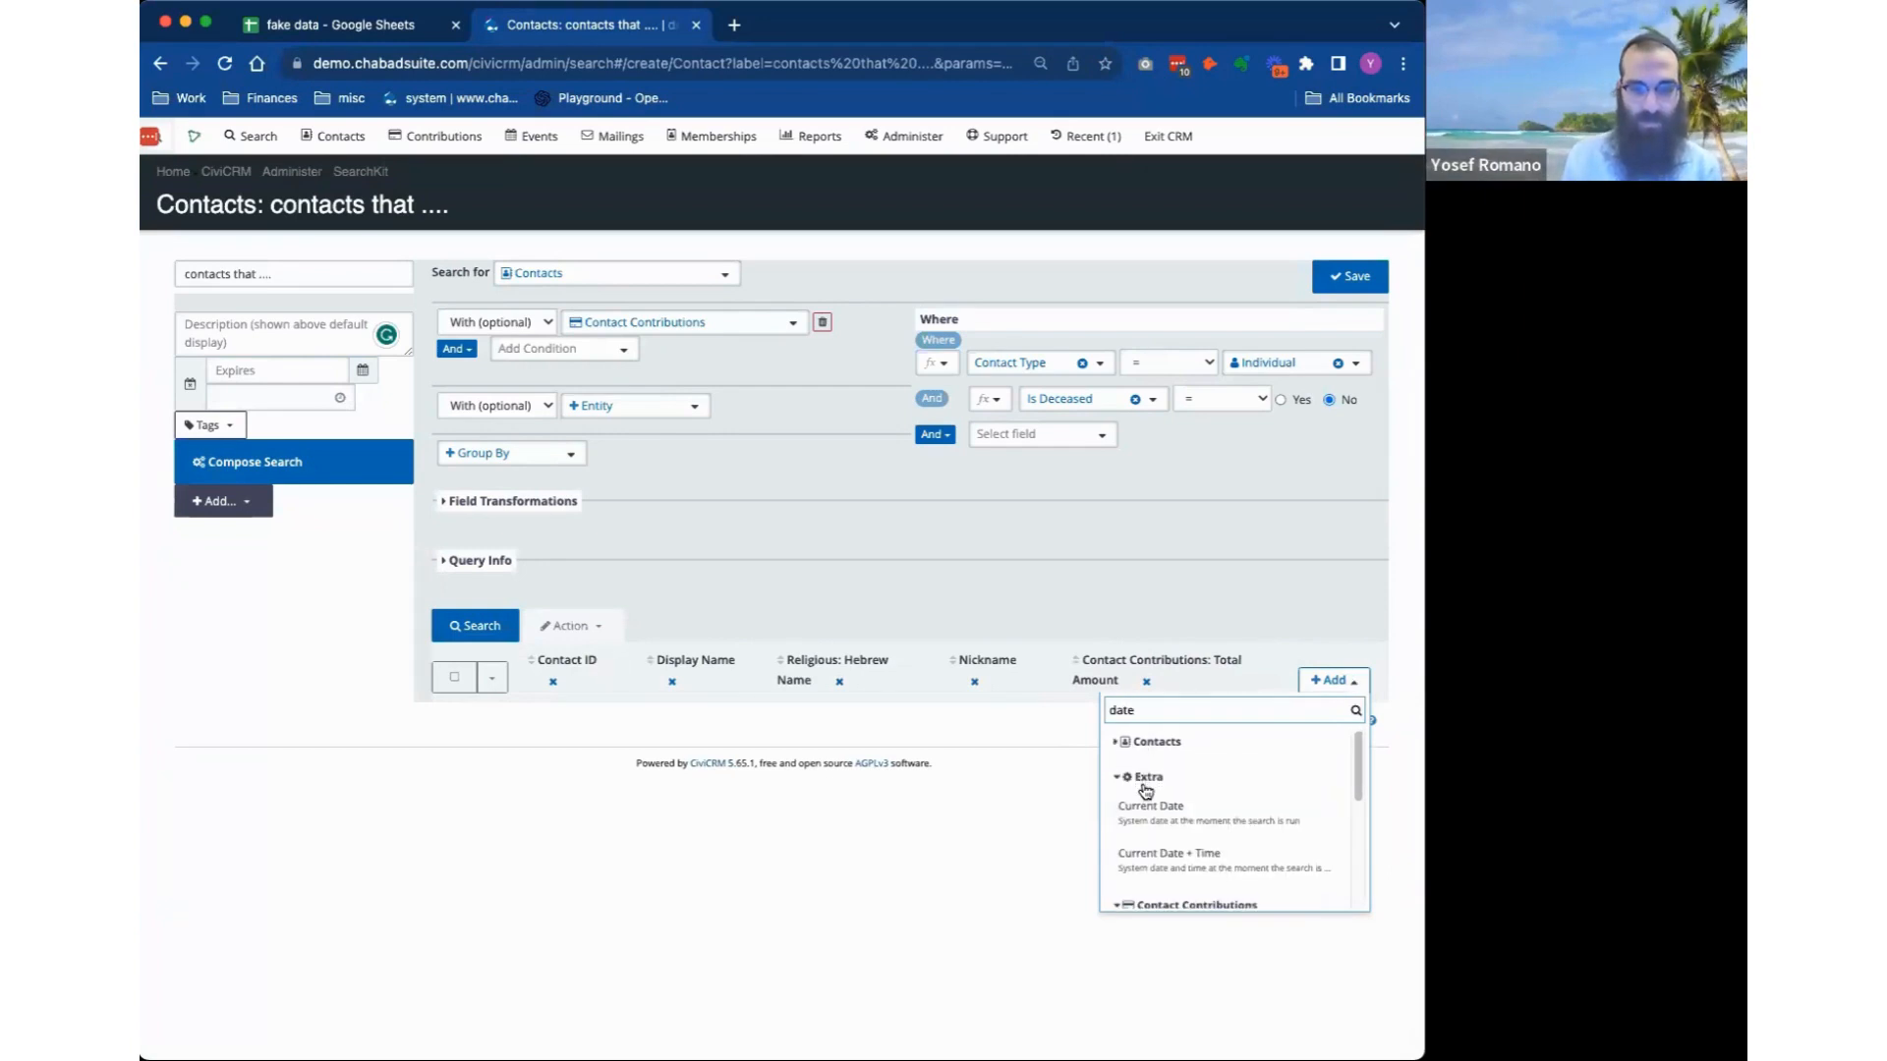
left_click(1145, 784)
scroll(1160, 847, "down", 1)
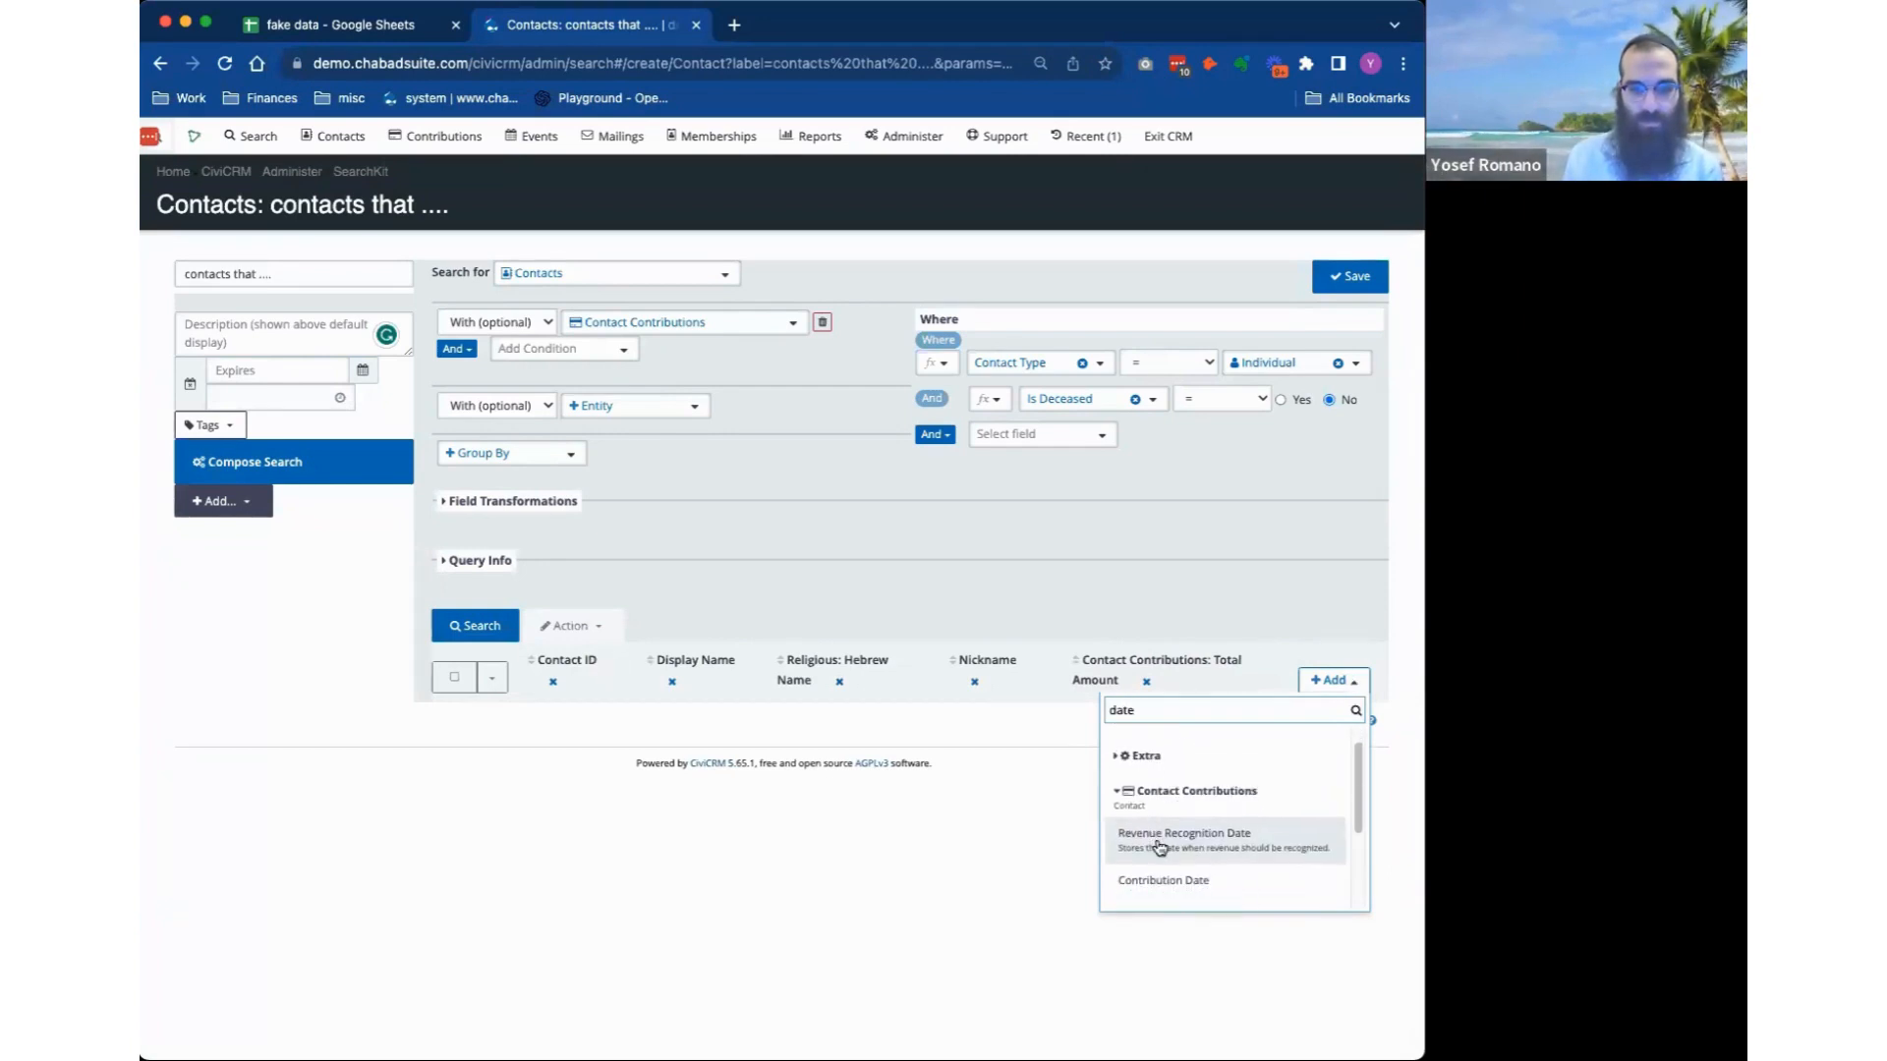
scroll(1162, 880, "down", 3)
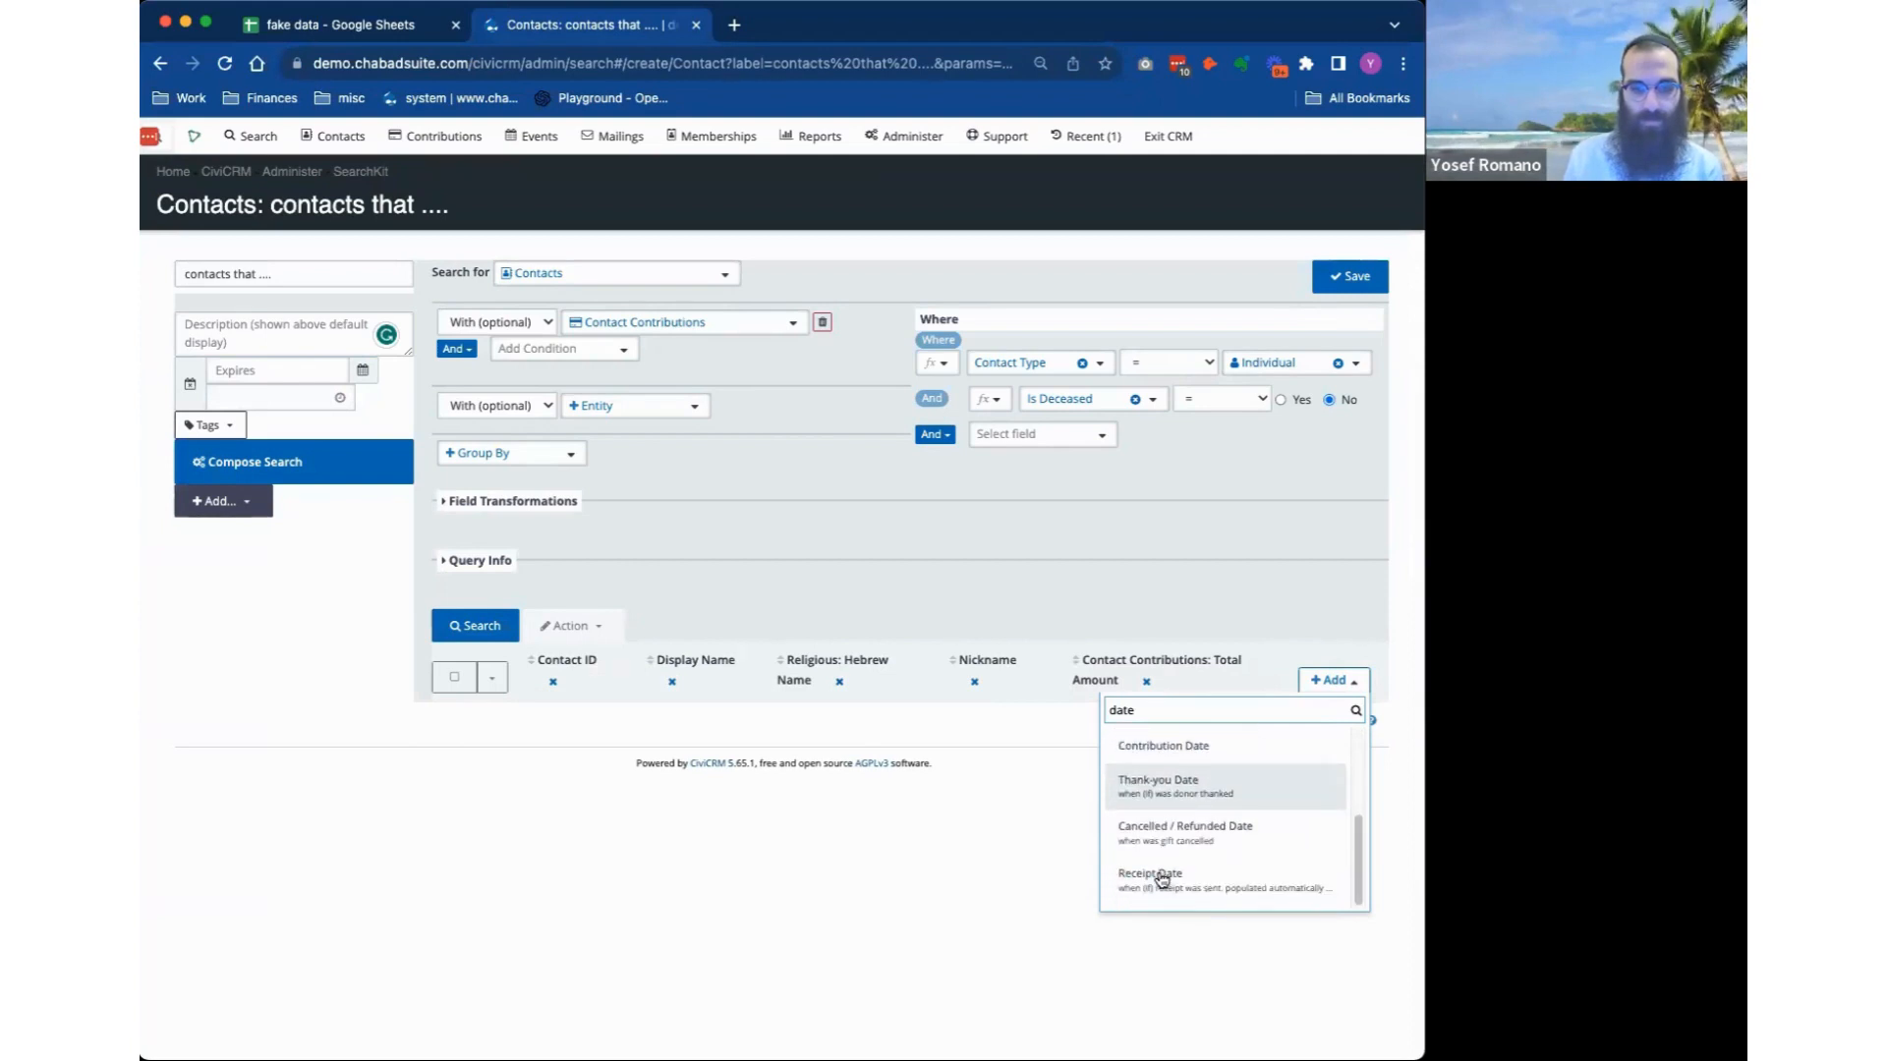
scroll(1162, 879, "up", 1)
scroll(1162, 843, "up", 2)
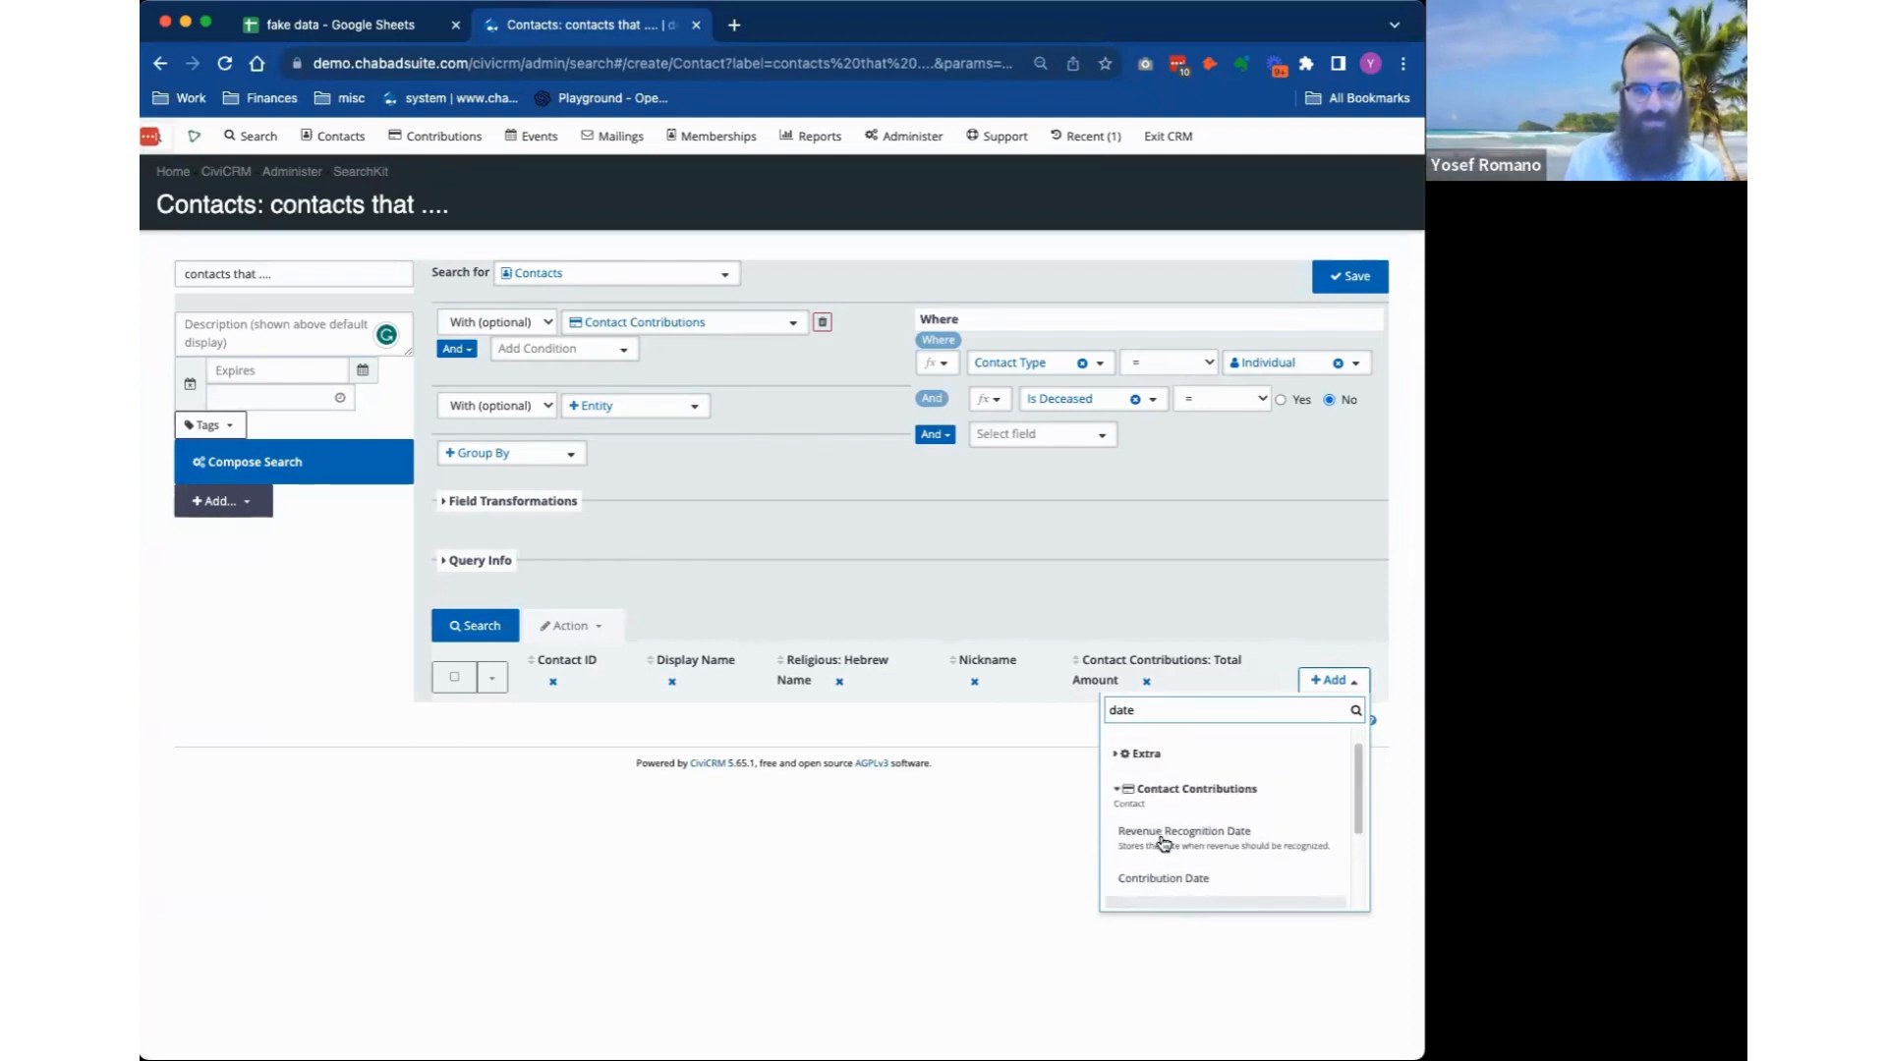
scroll(1168, 855, "down", 1)
left_click(1171, 855)
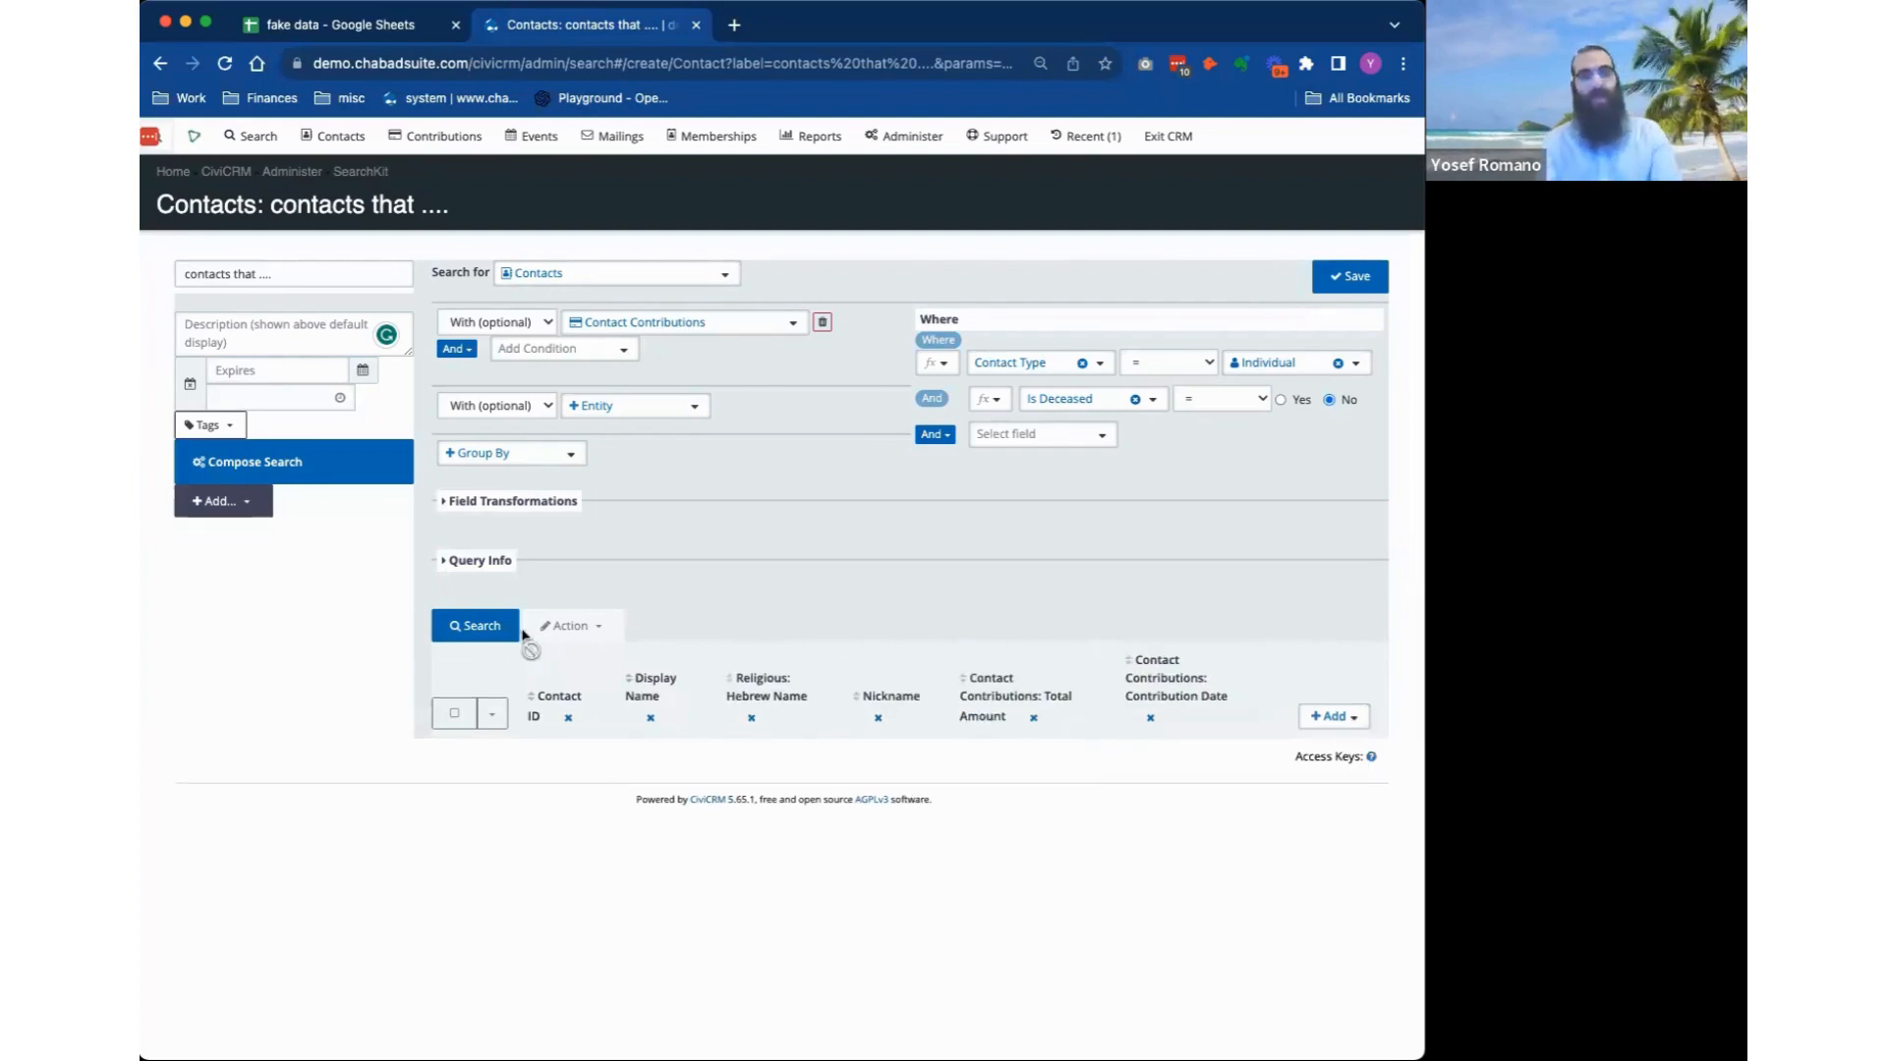
Run the search and examine the contribution amounts and dates listed for each contact.
left_click(488, 629)
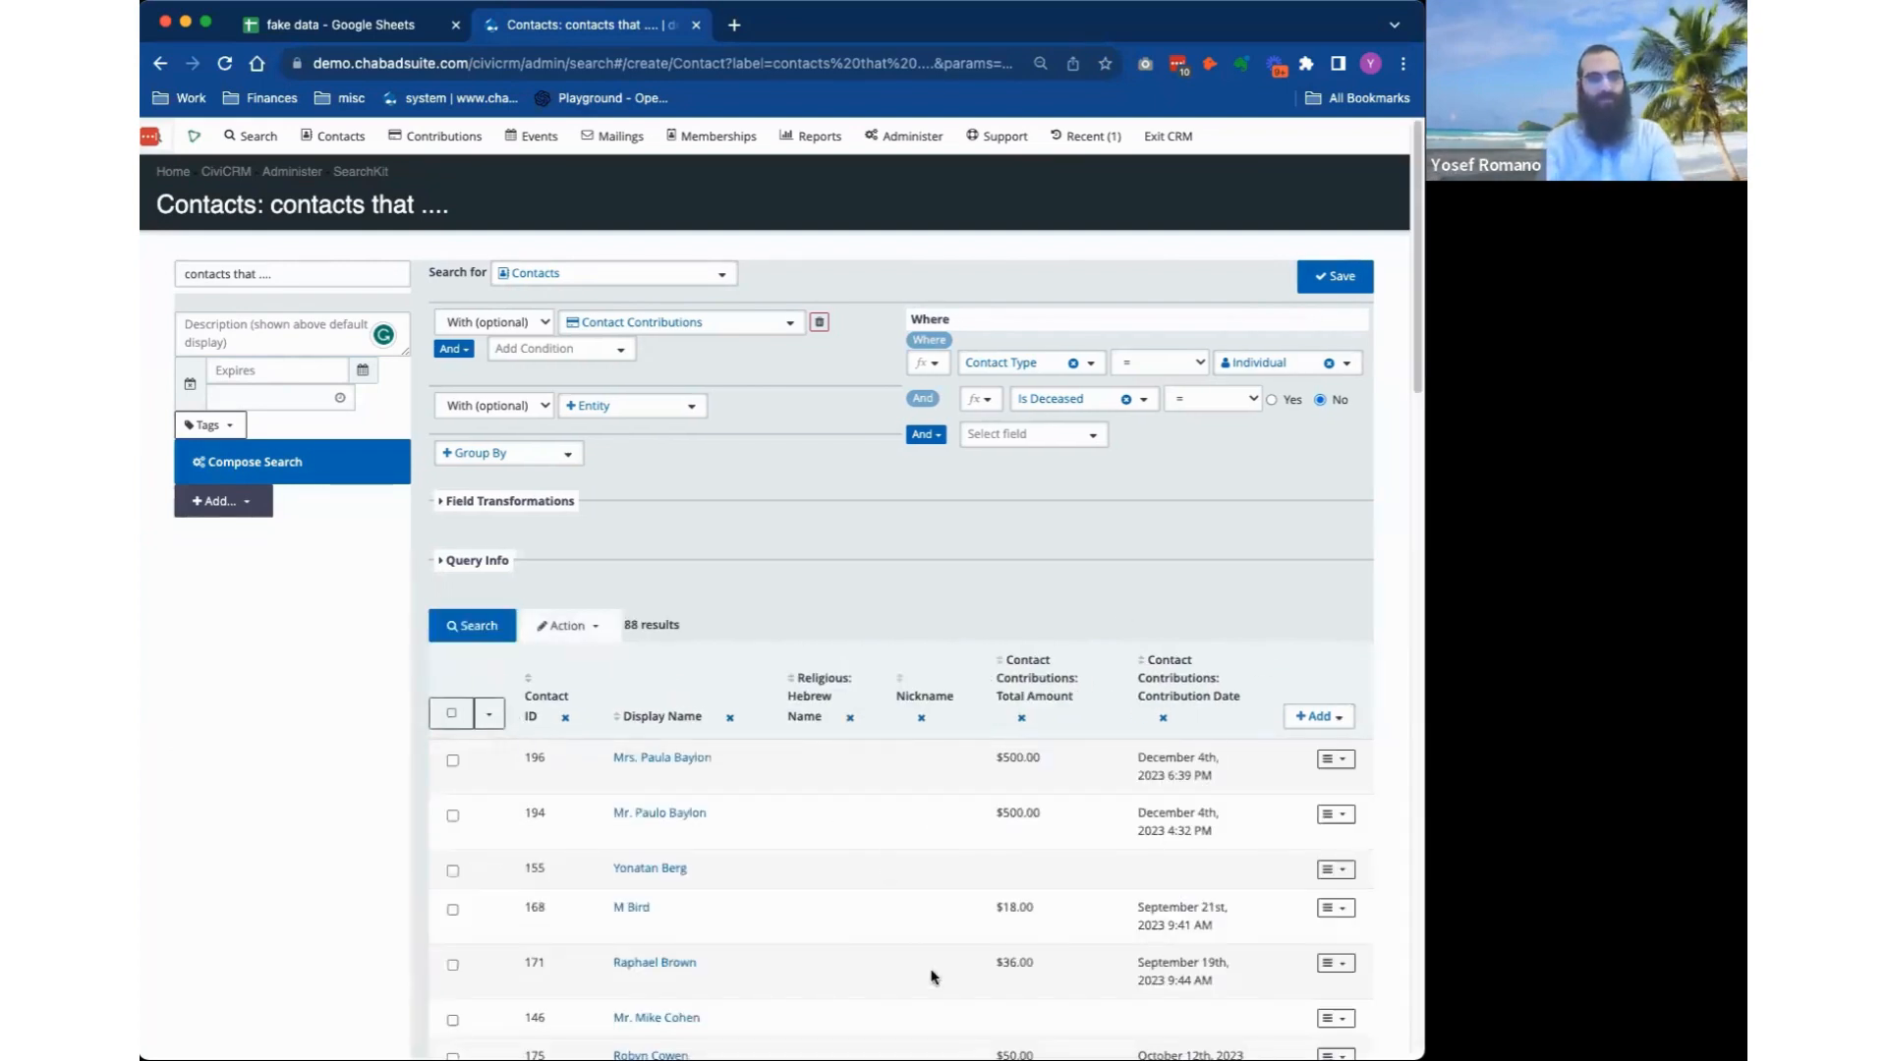
scroll(1045, 948, "down", 1)
scroll(1048, 778, "down", 4)
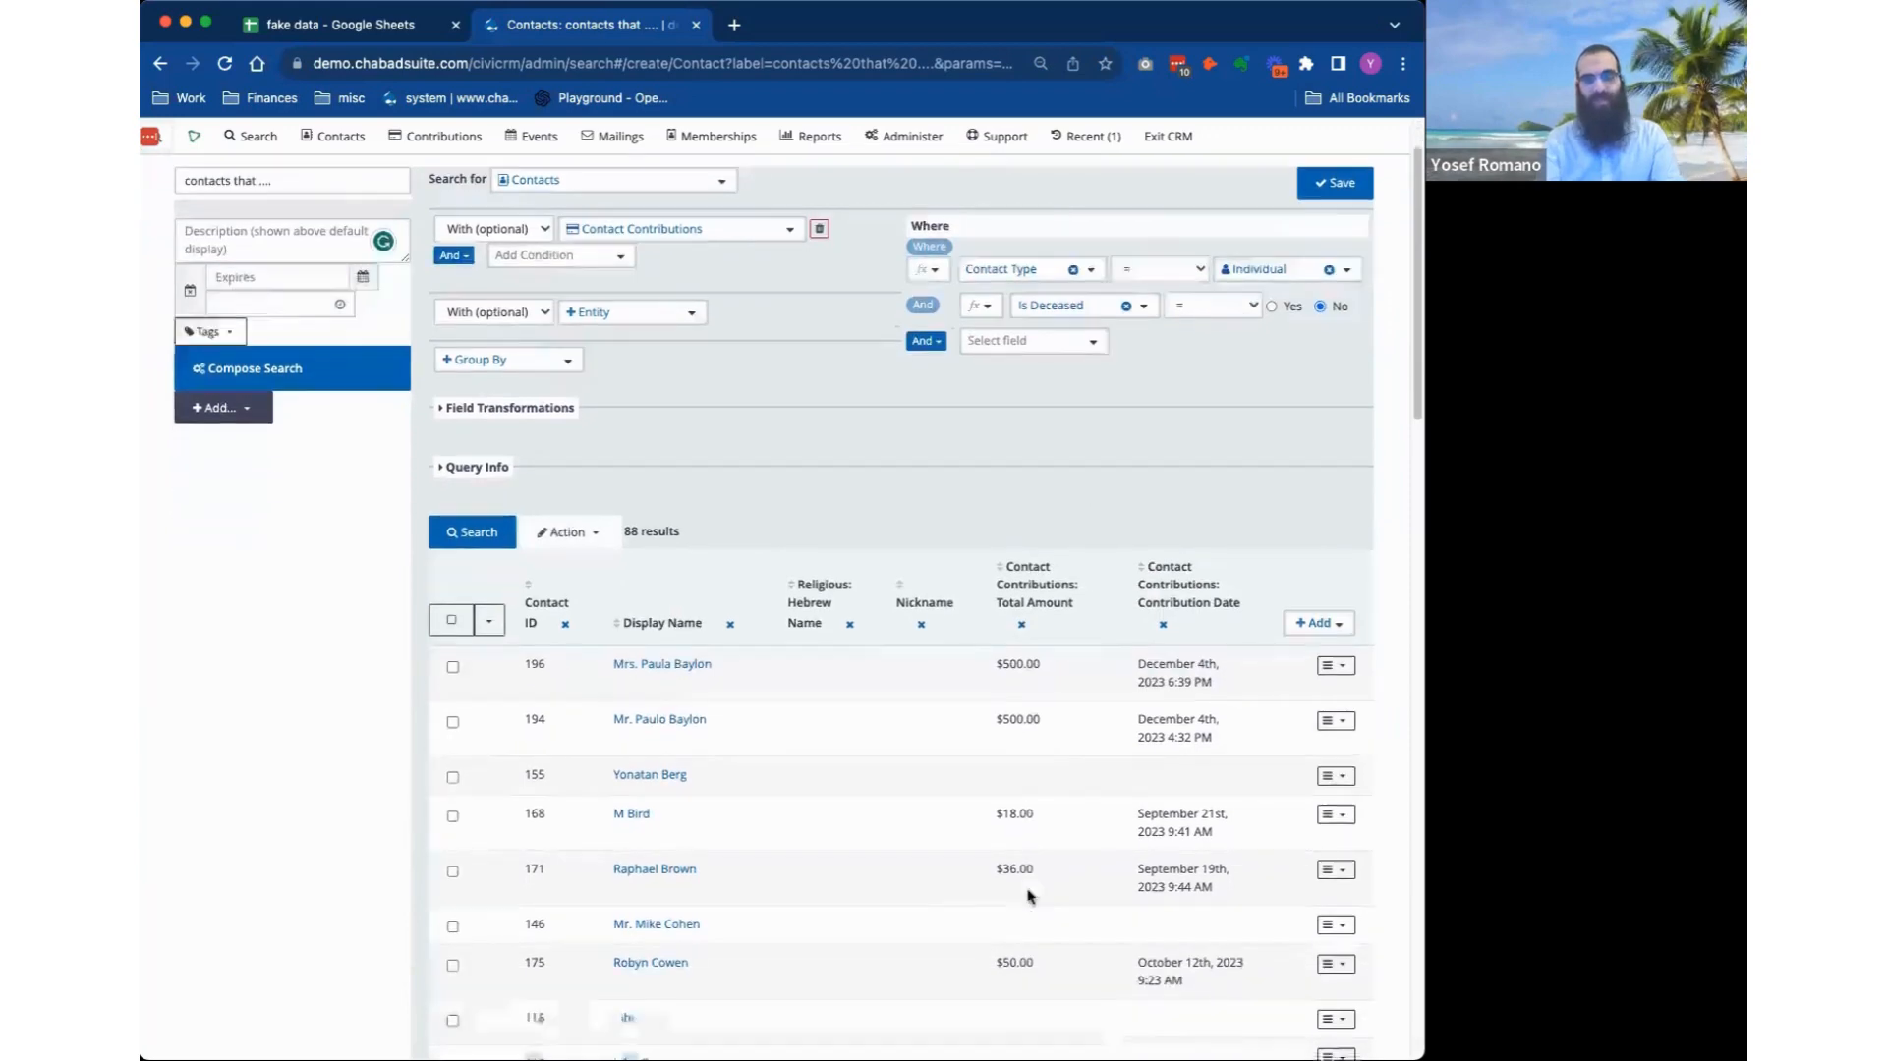
scroll(1024, 982, "down", 7)
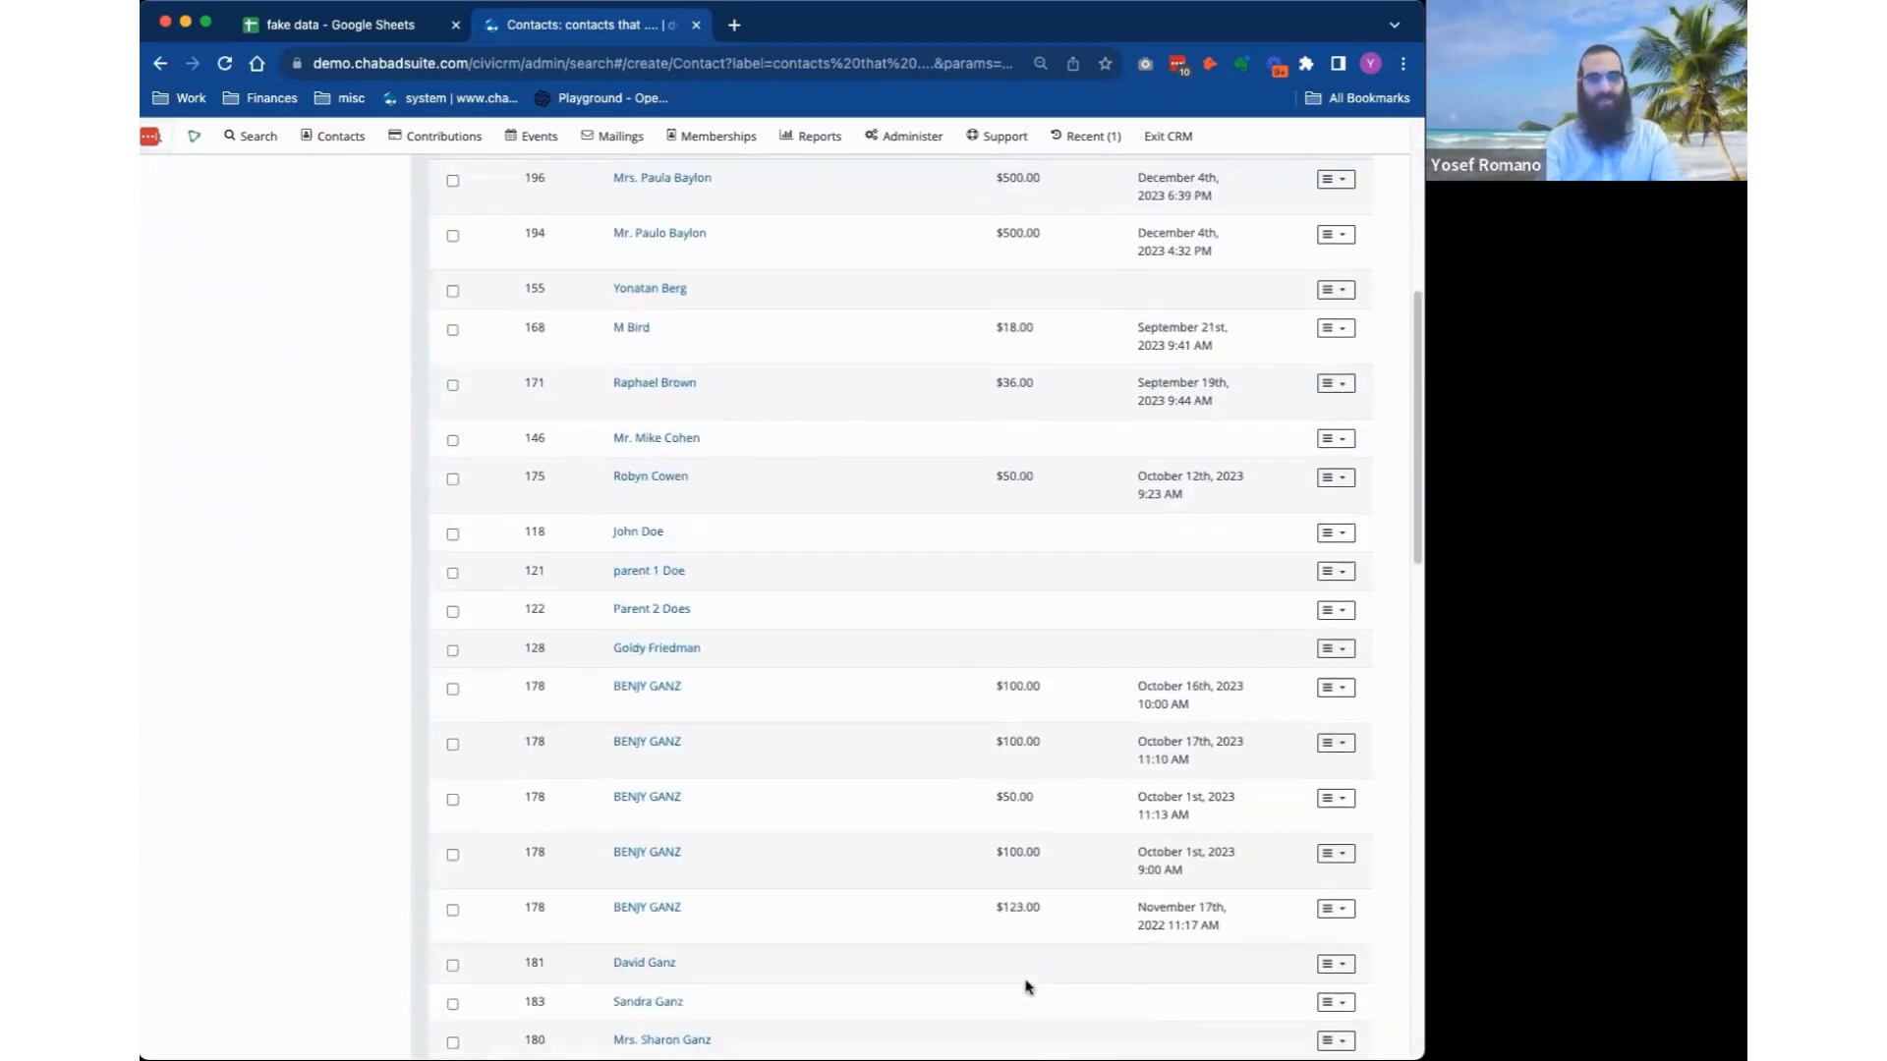
scroll(1026, 985, "down", 8)
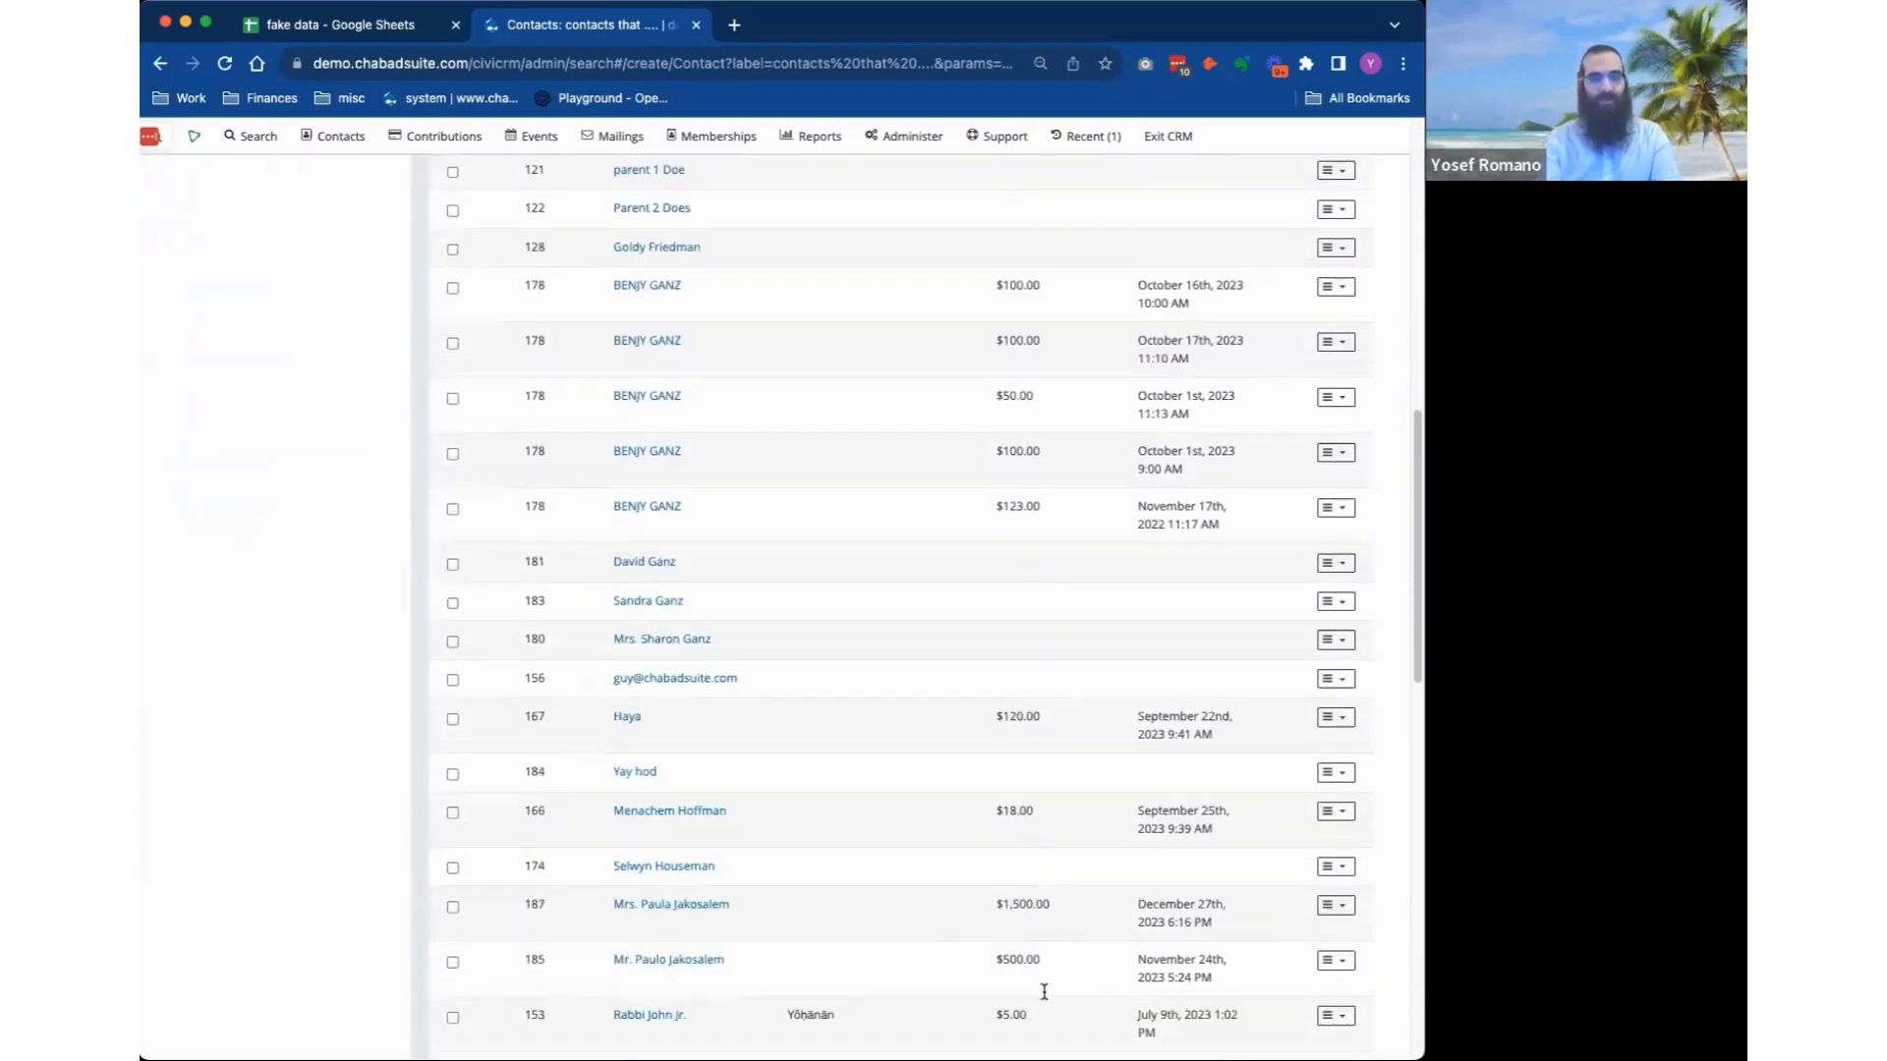
scroll(1044, 990, "up", 20)
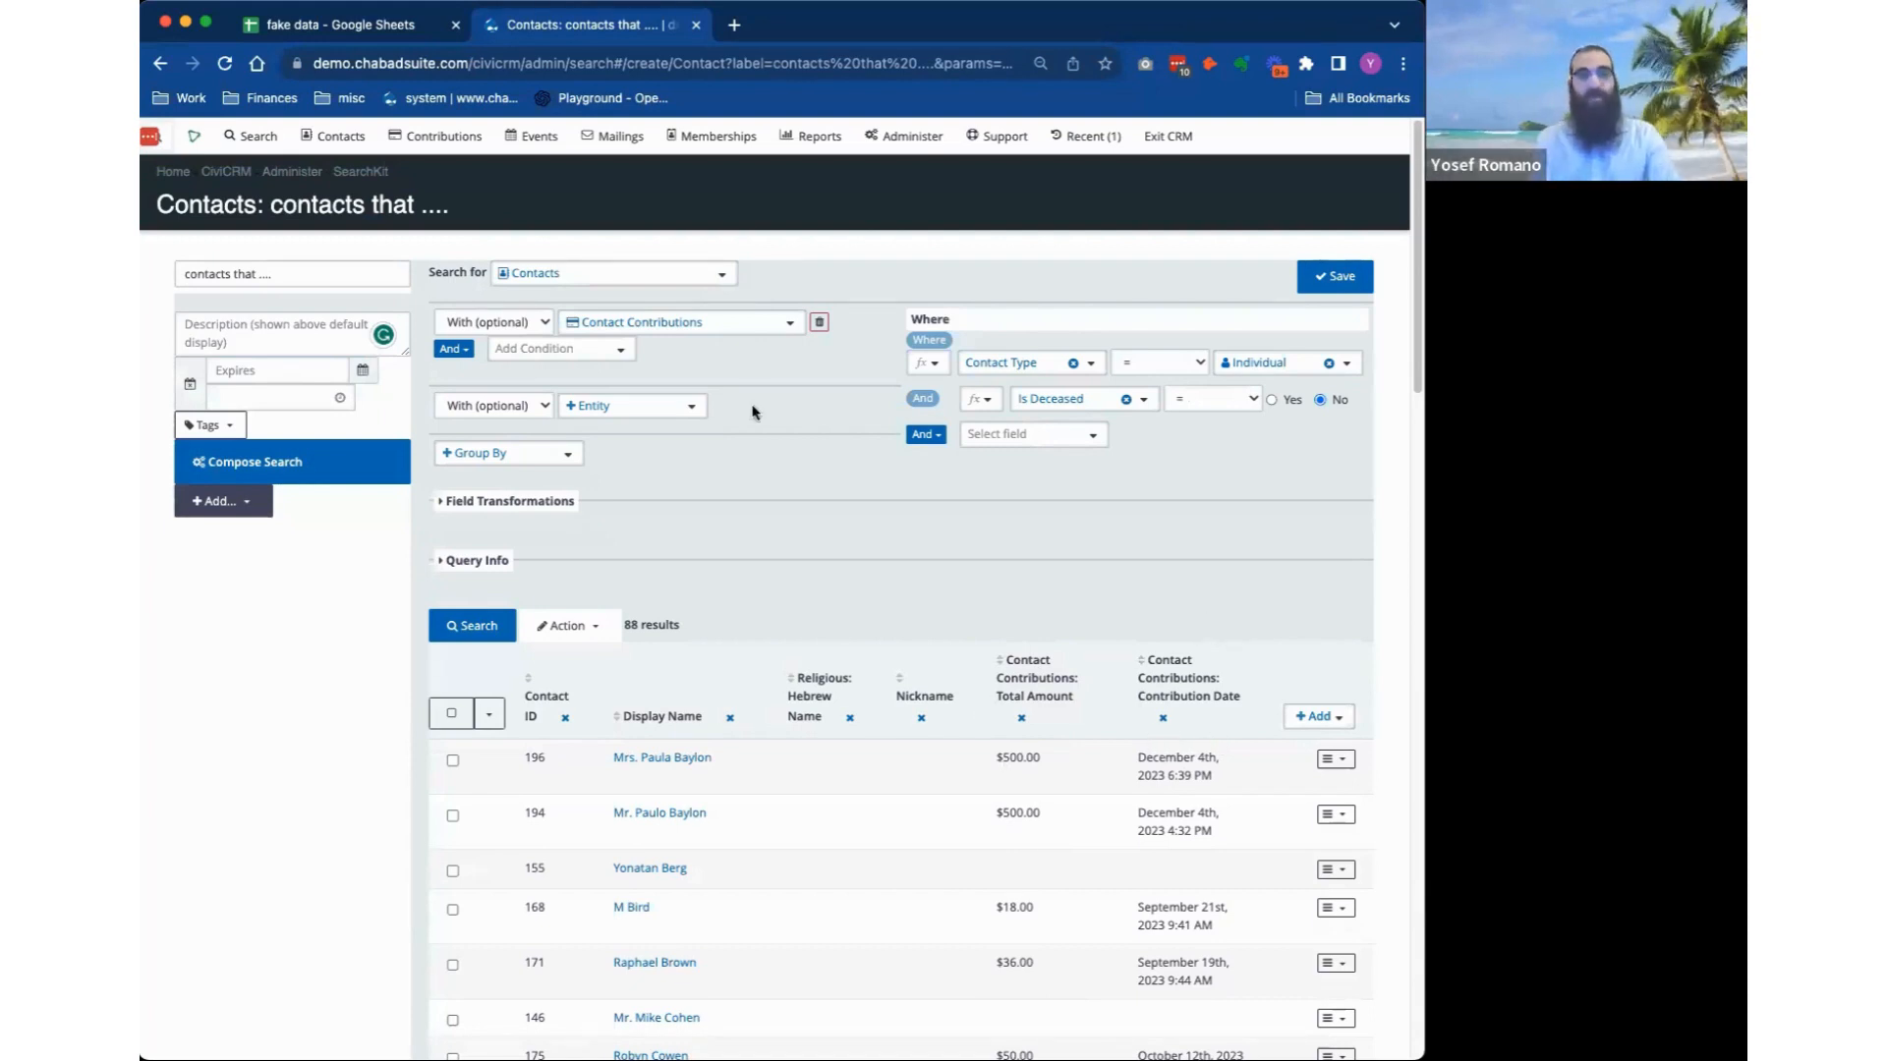
Add a Contribution Status = Completed condition to the Contact Contributions join and run the search.
left_click(609, 358)
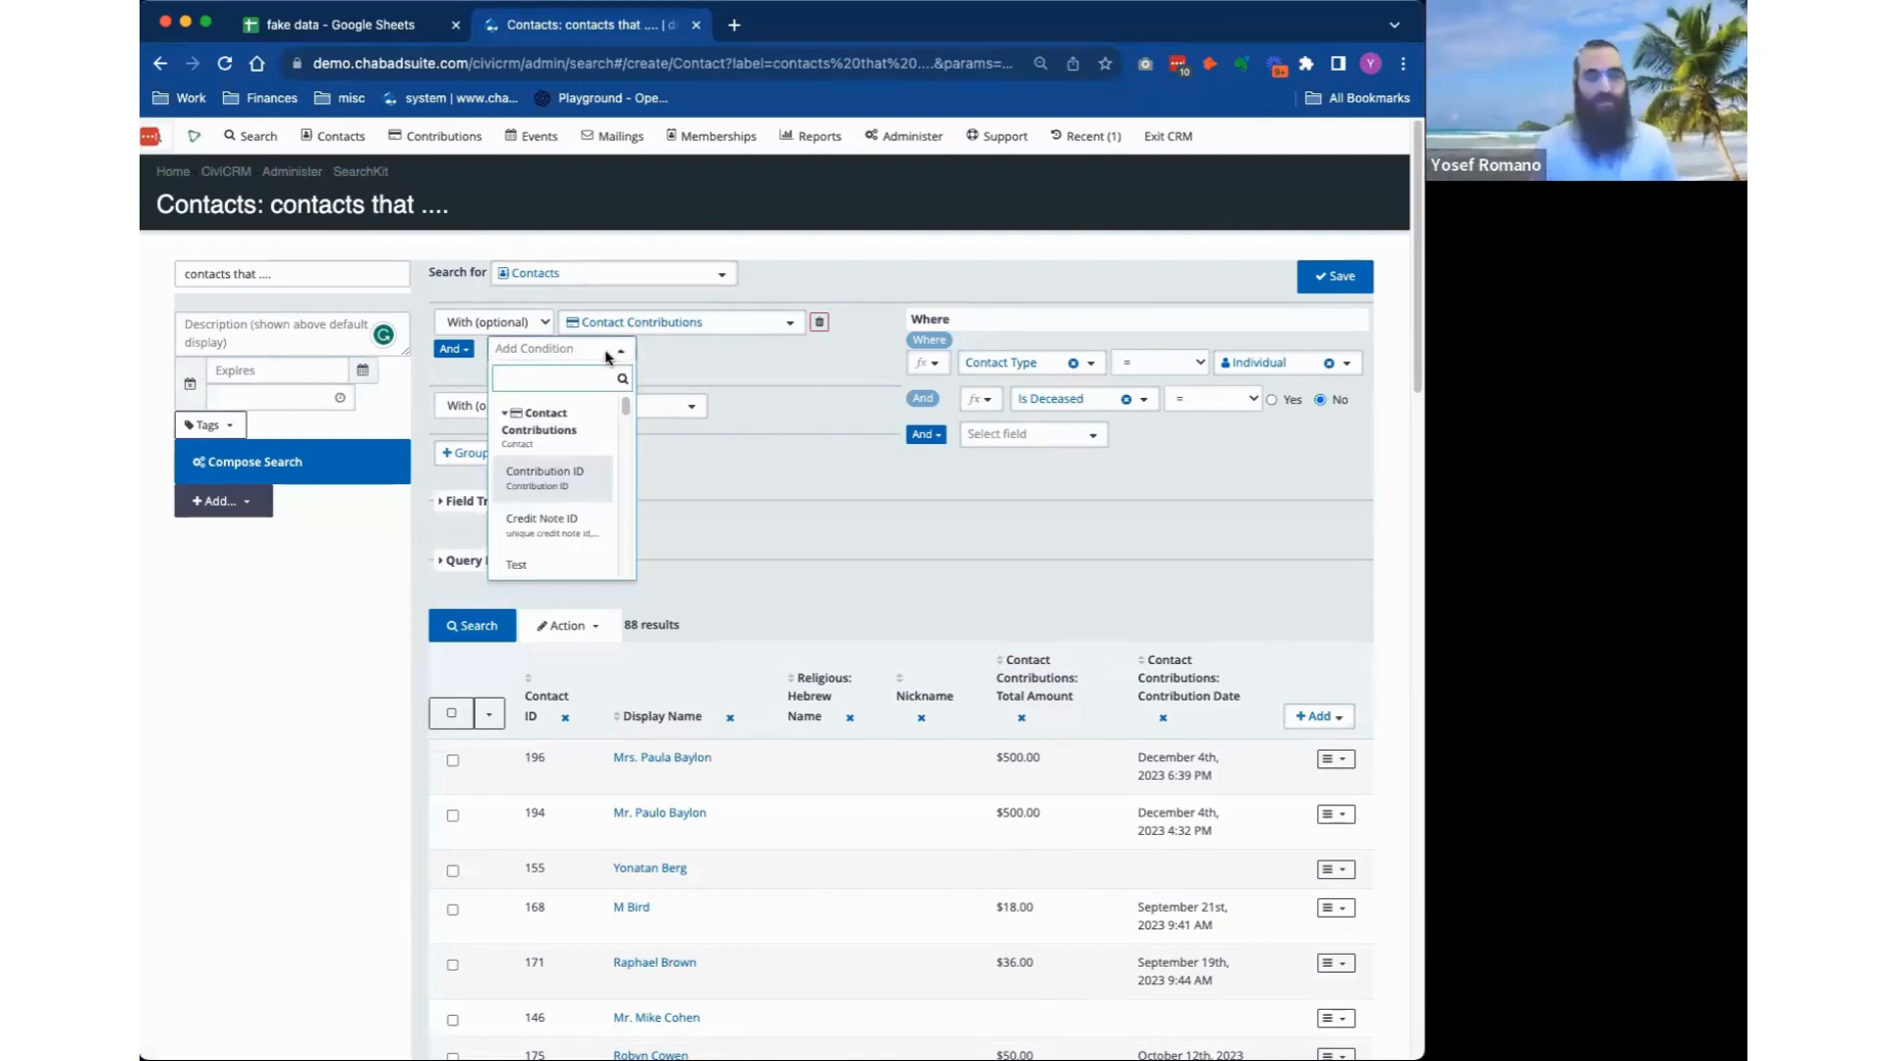
type("status")
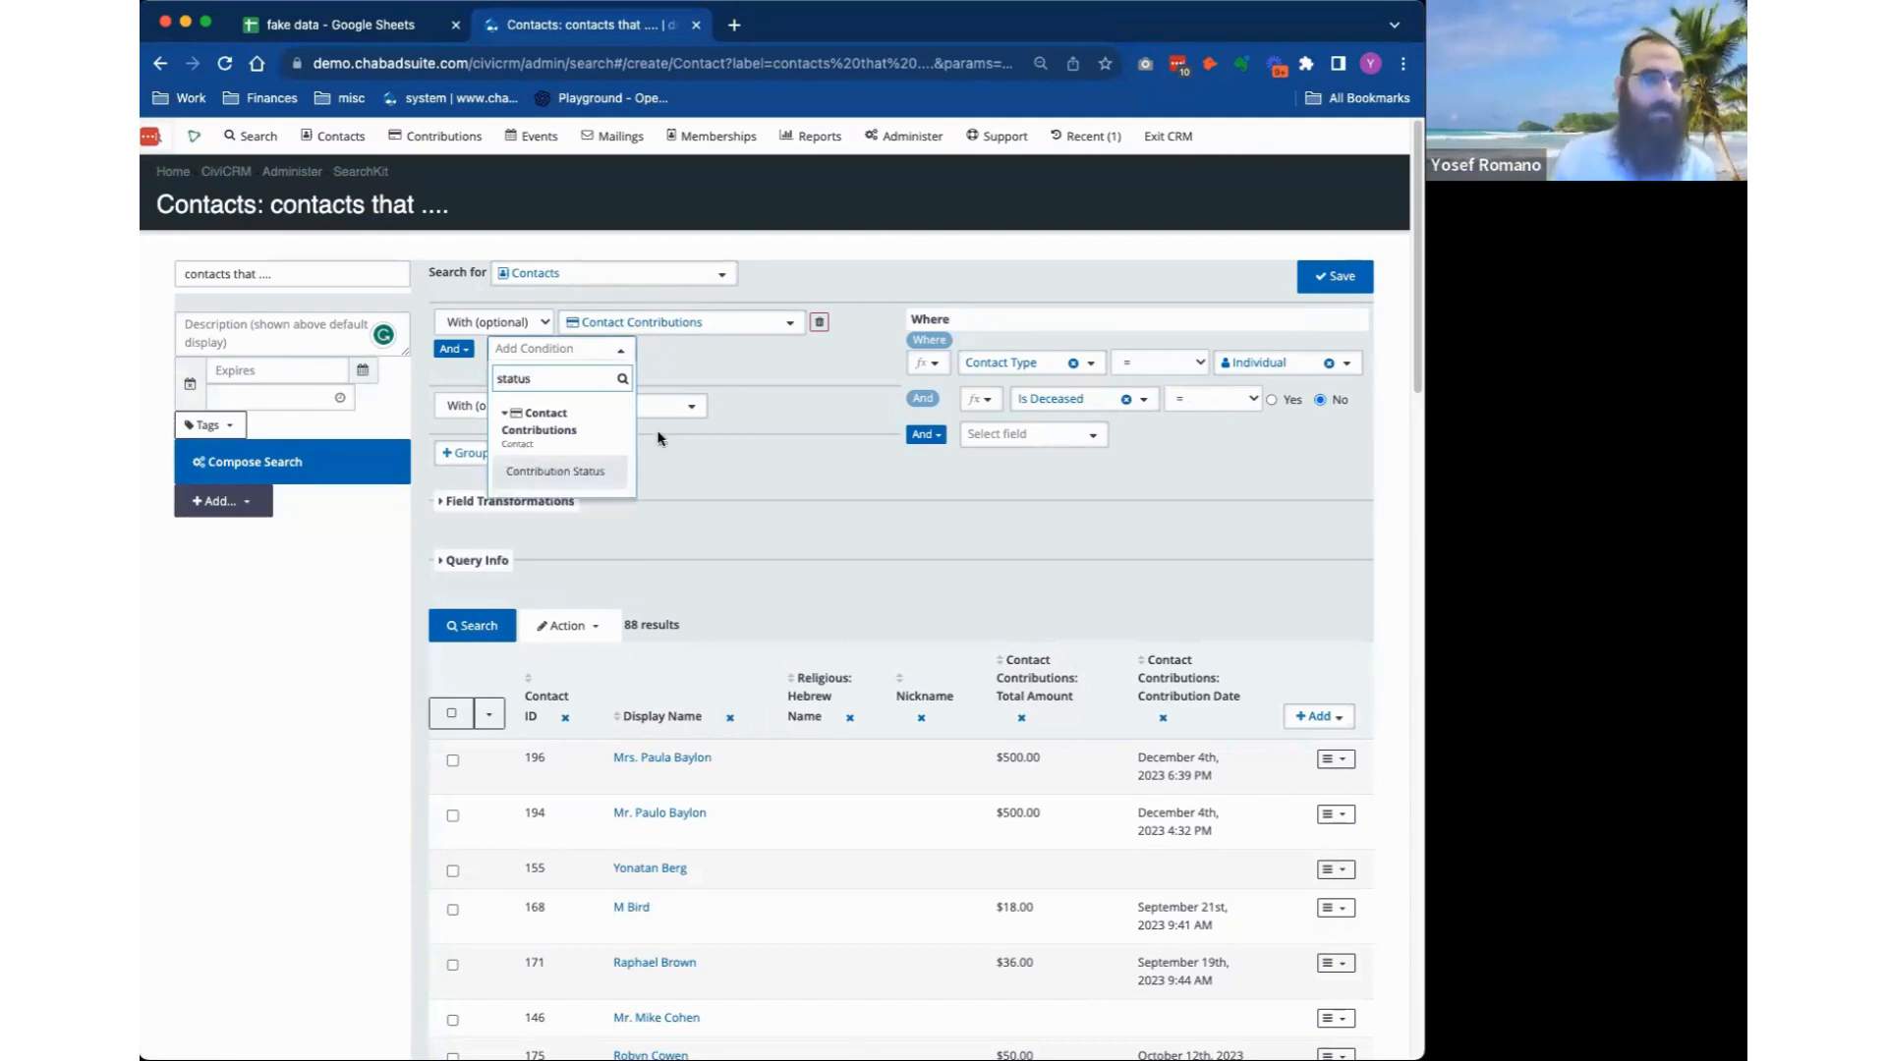
left_click(591, 471)
left_click(793, 353)
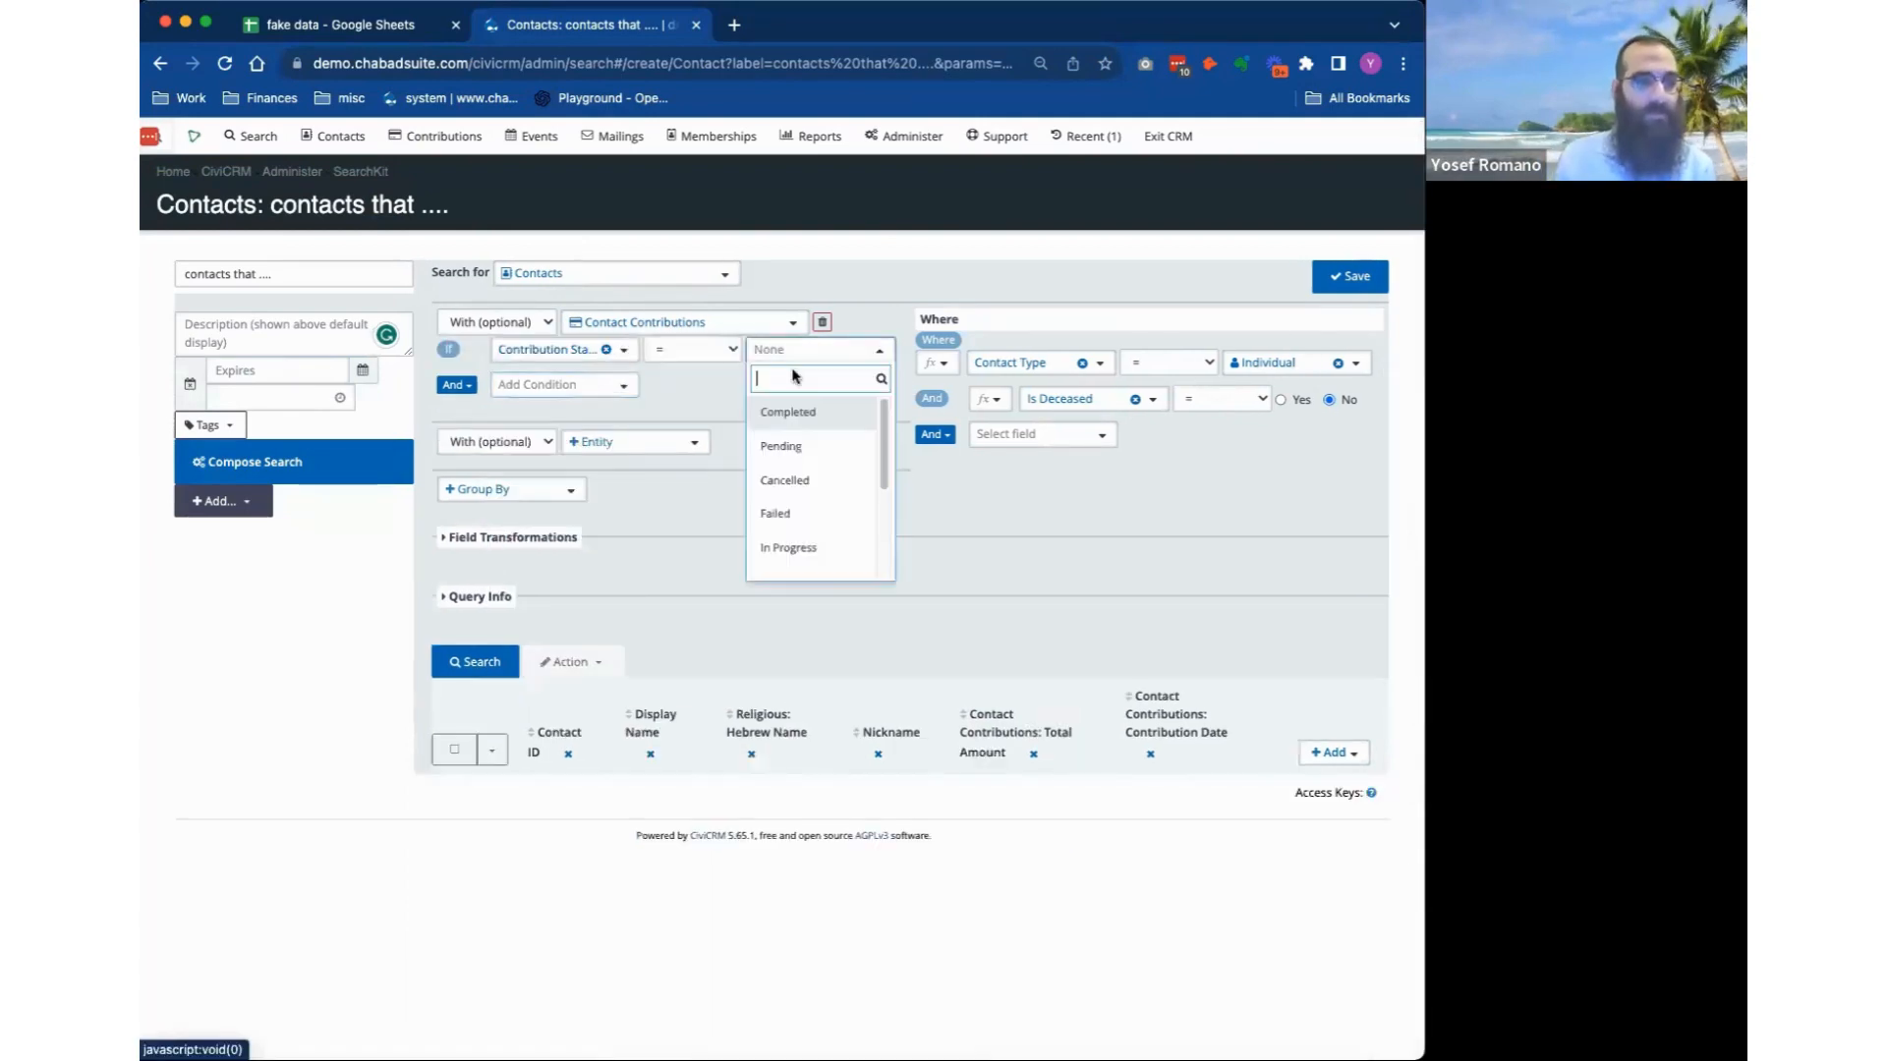
left_click(806, 414)
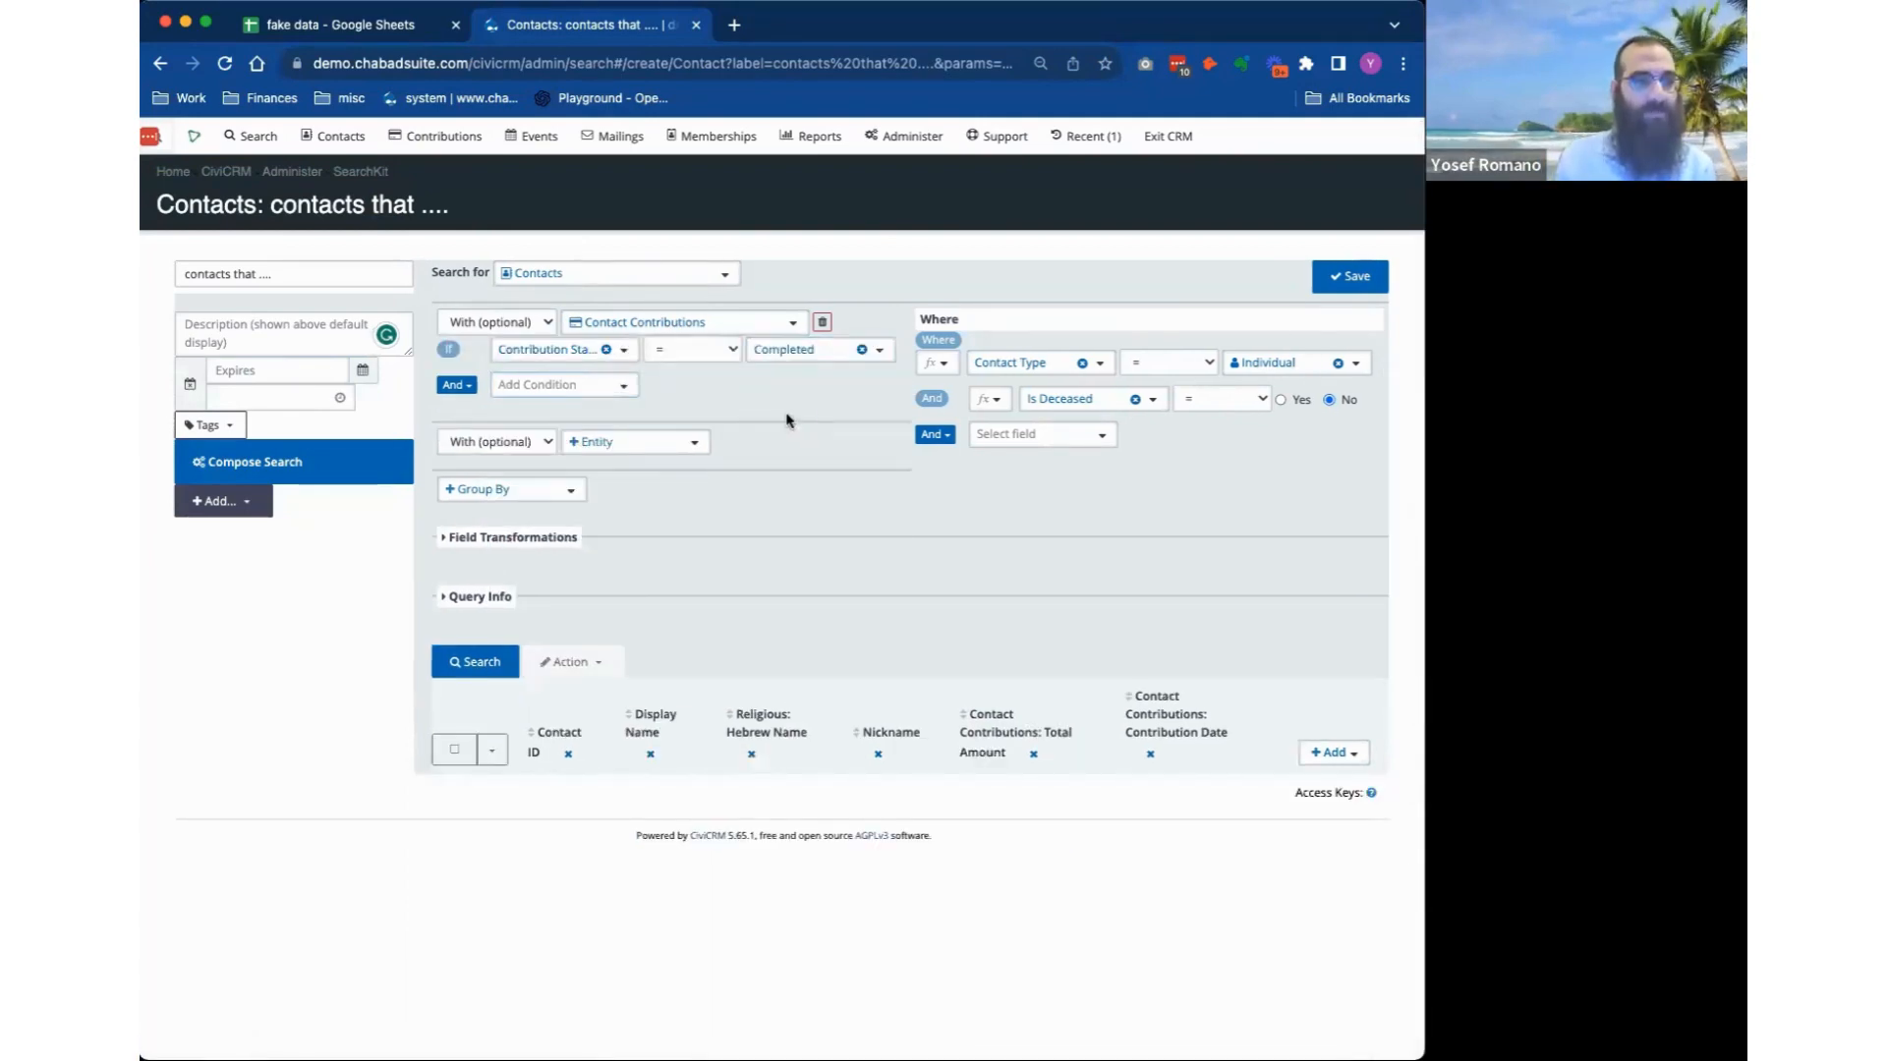
left_click(476, 662)
Add a Financial Type = Donation condition to the Contact Contributions join and rerun the search.
left_click(604, 386)
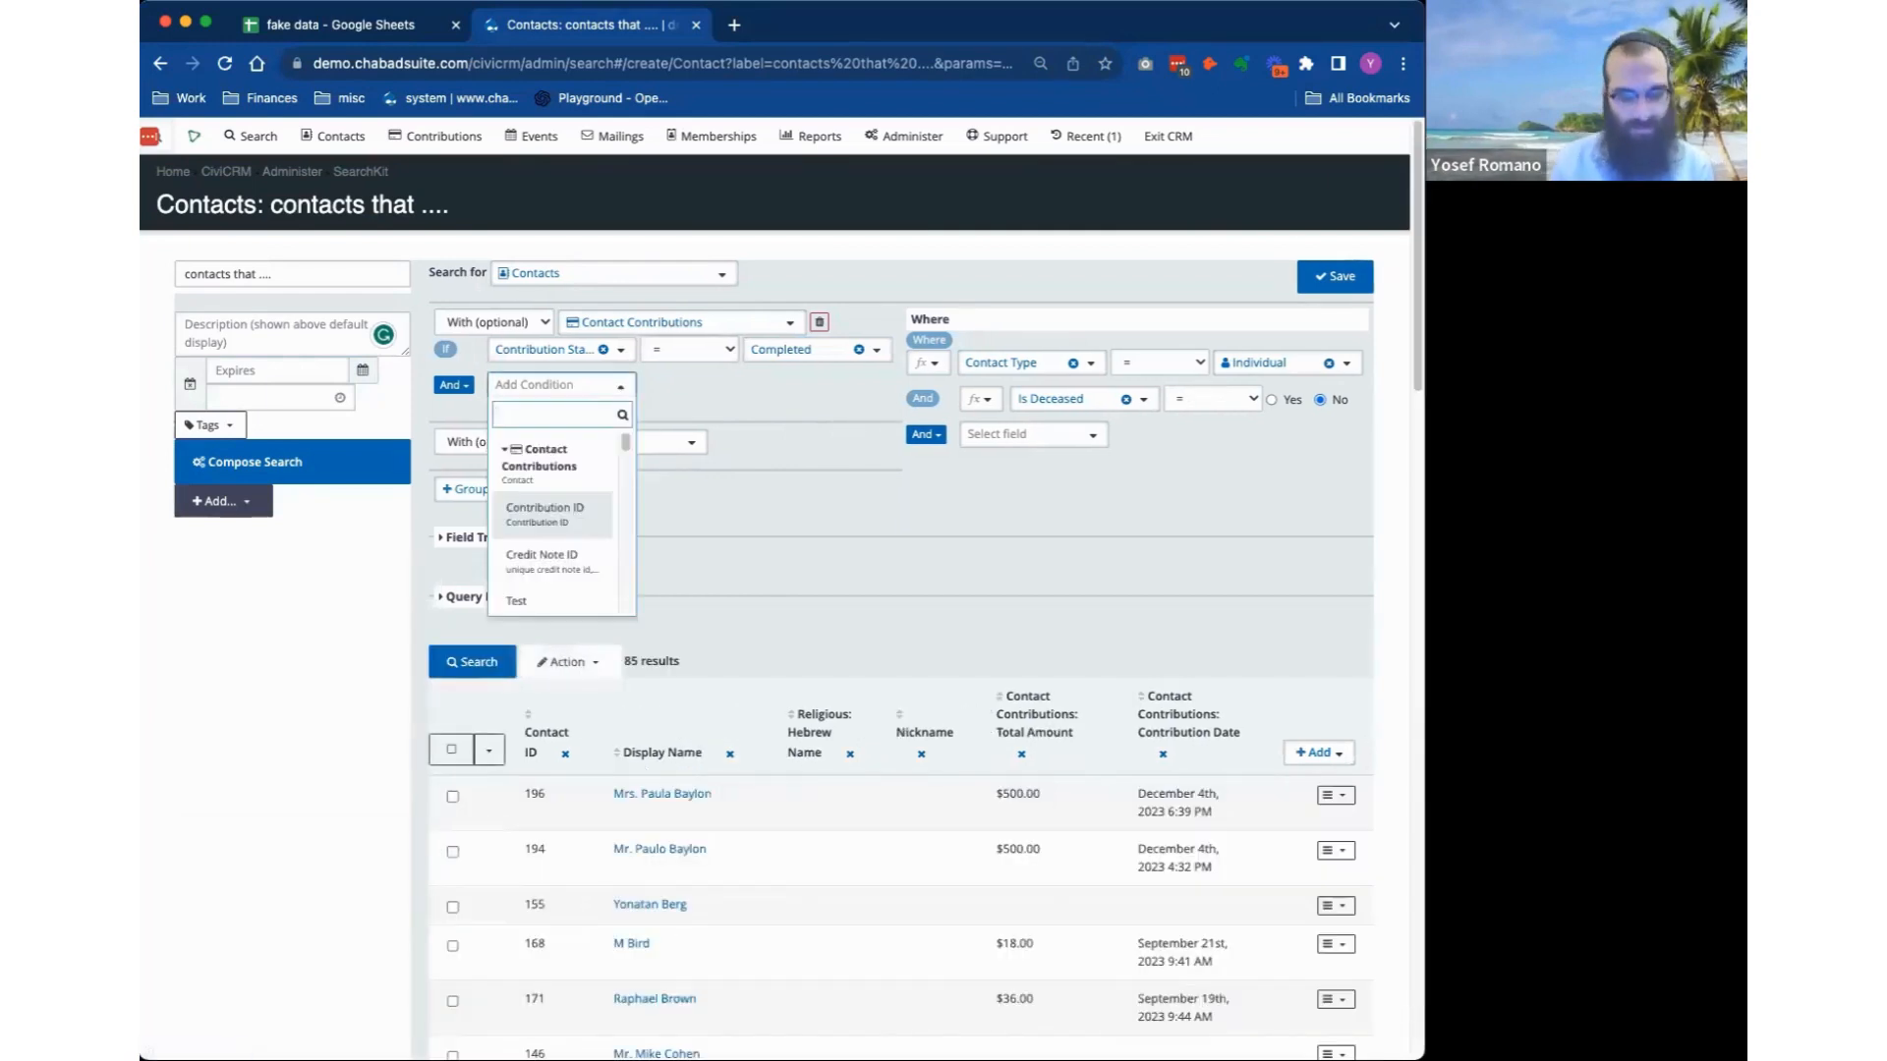
type("finan")
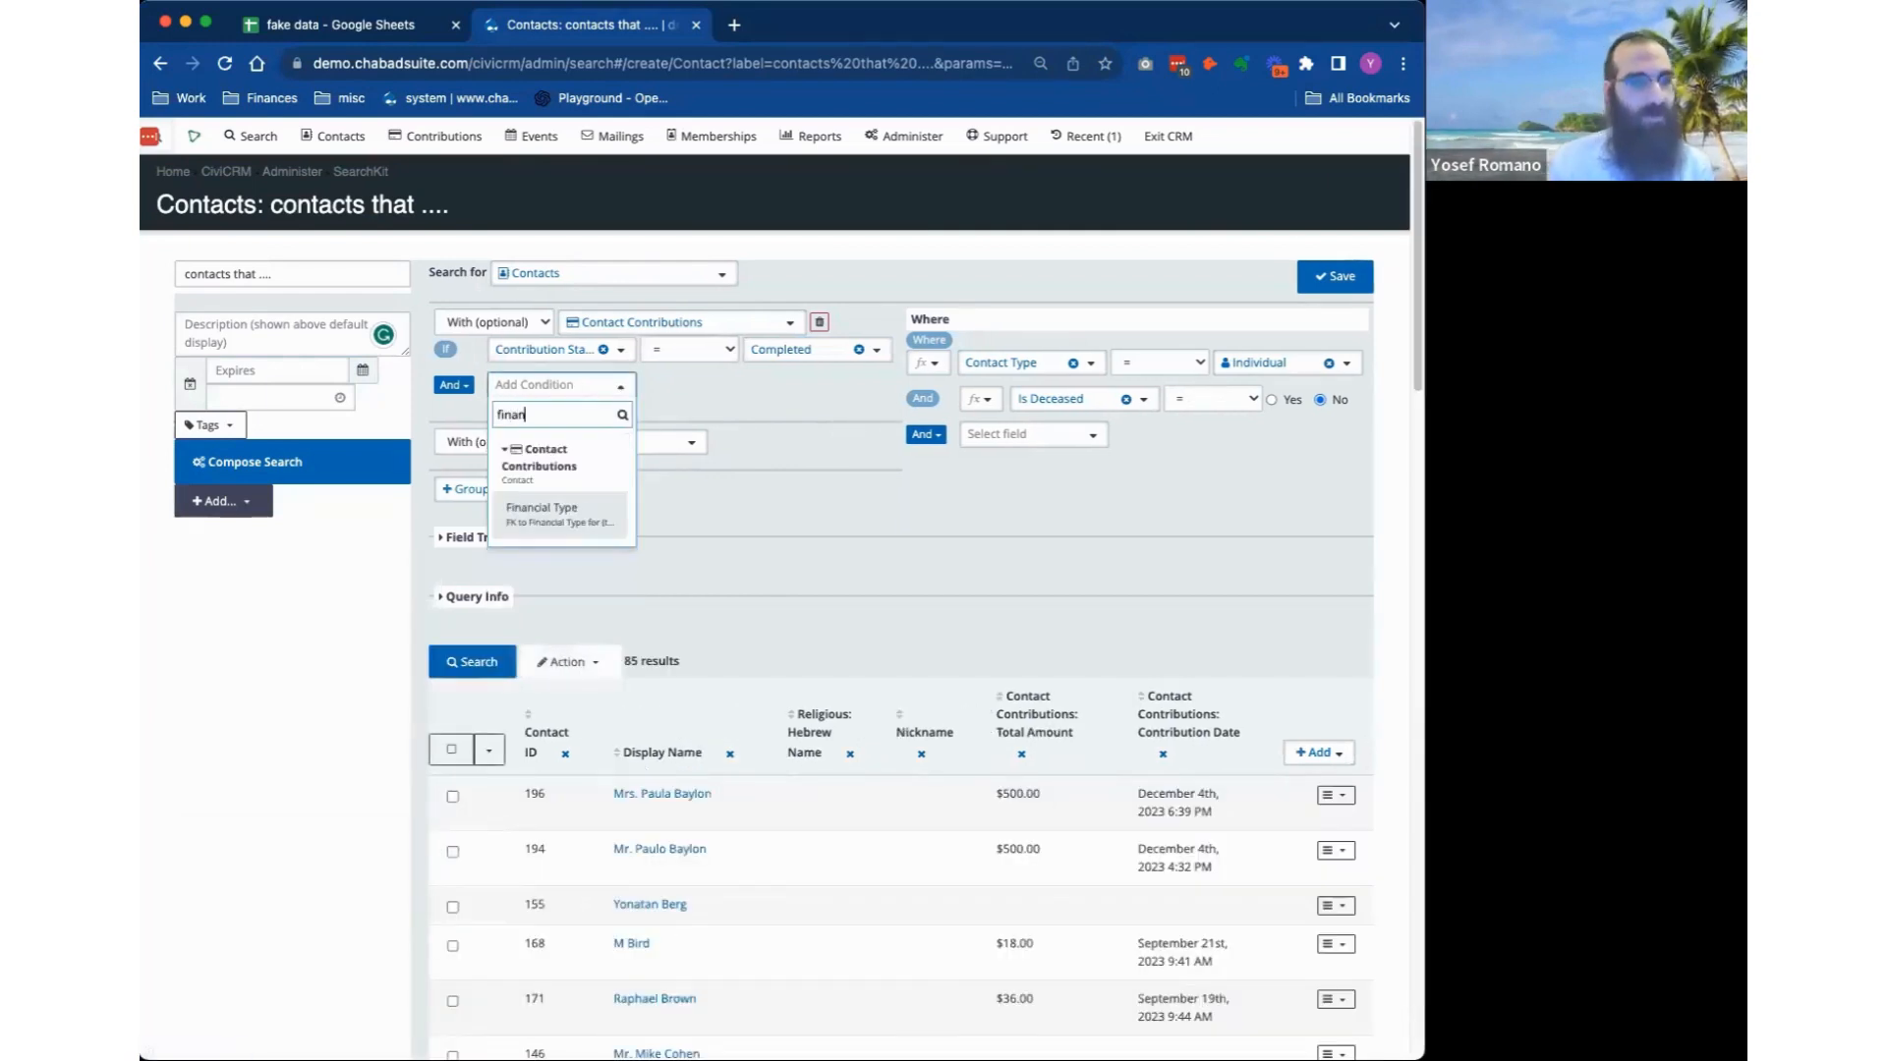
left_click(555, 511)
left_click(869, 389)
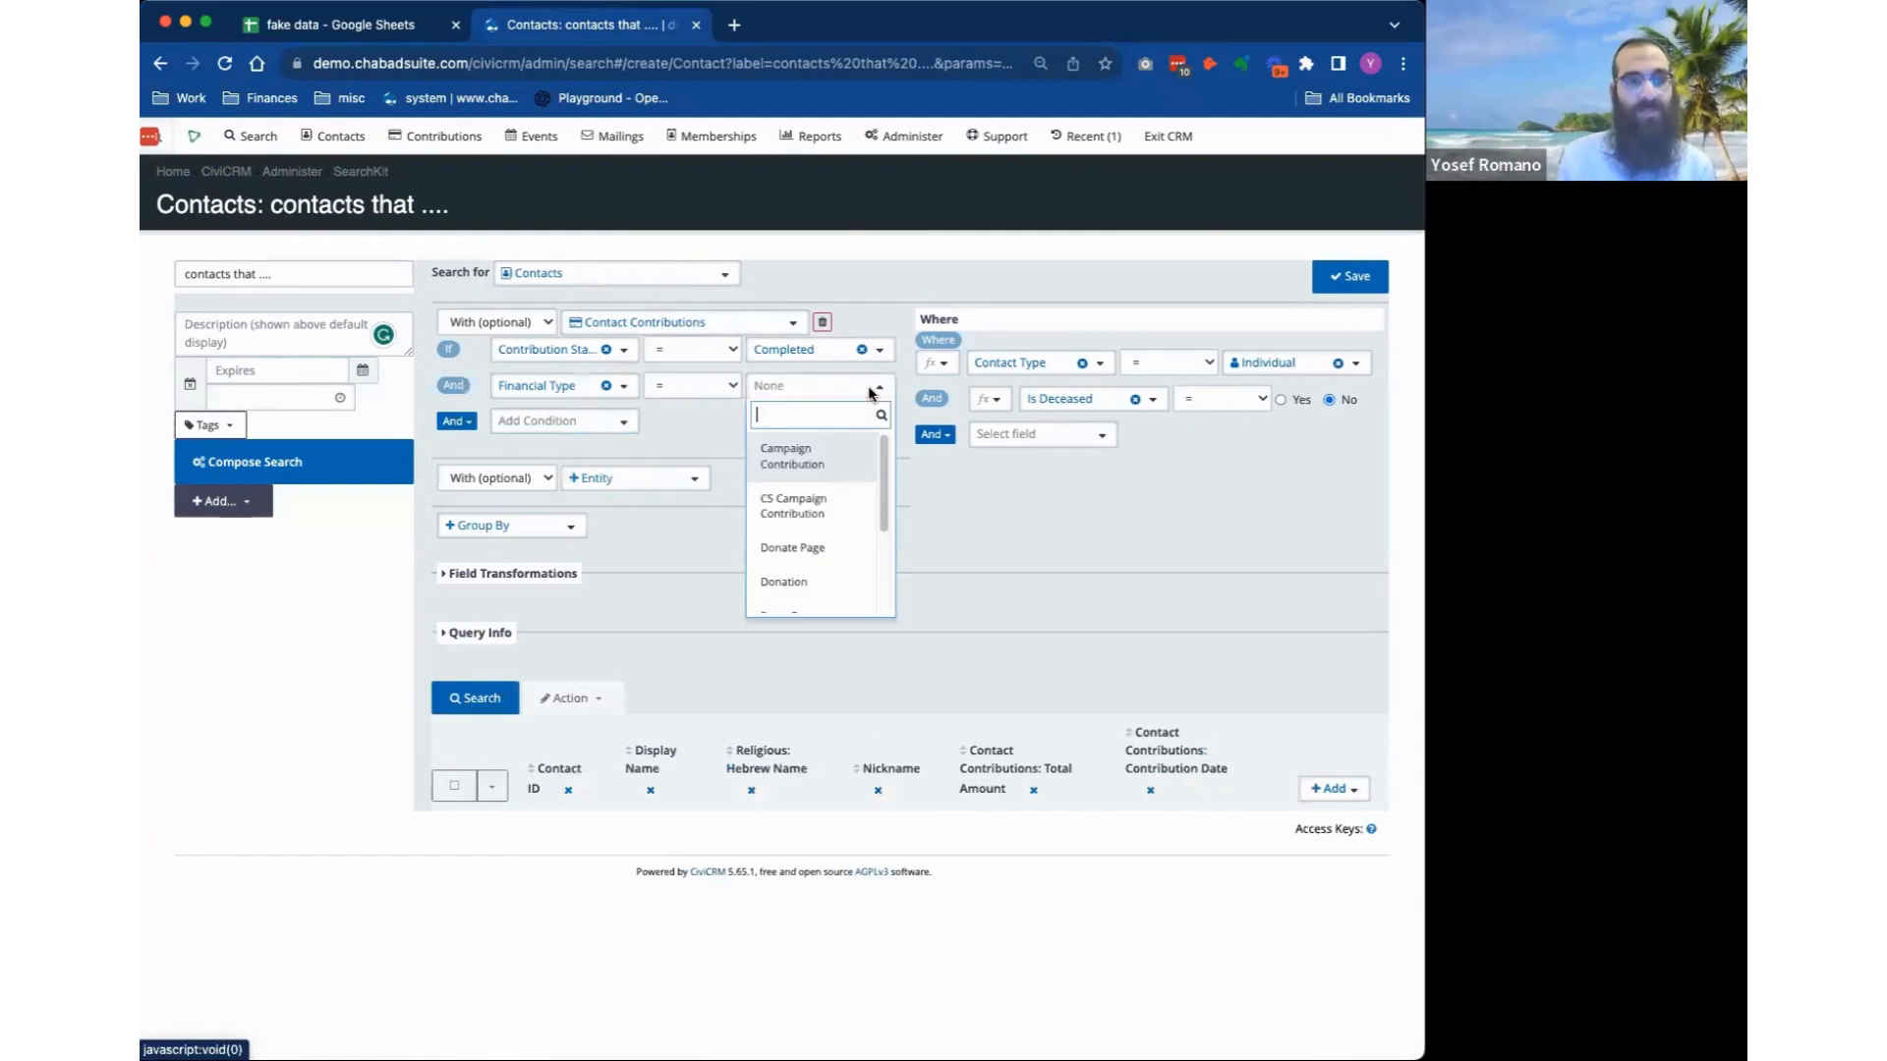
left_click(812, 581)
left_click(453, 701)
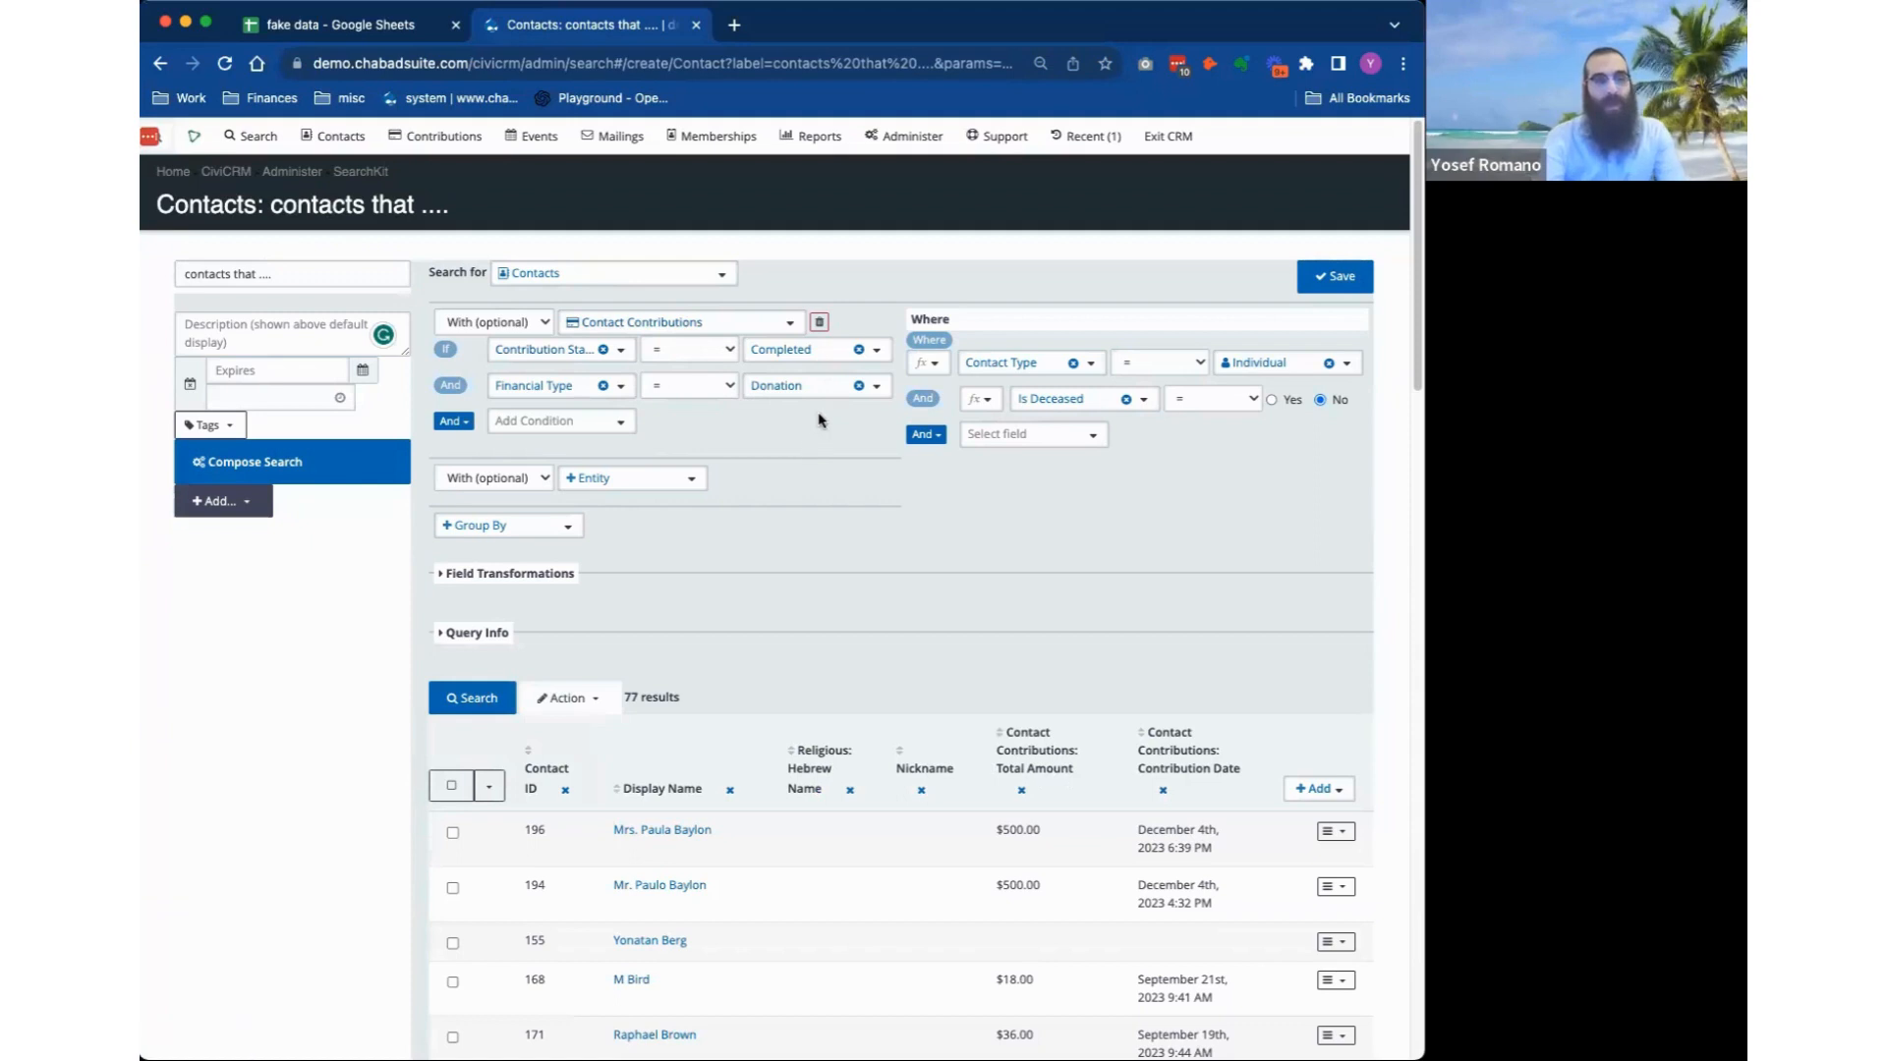
scroll(821, 422, "down", 1)
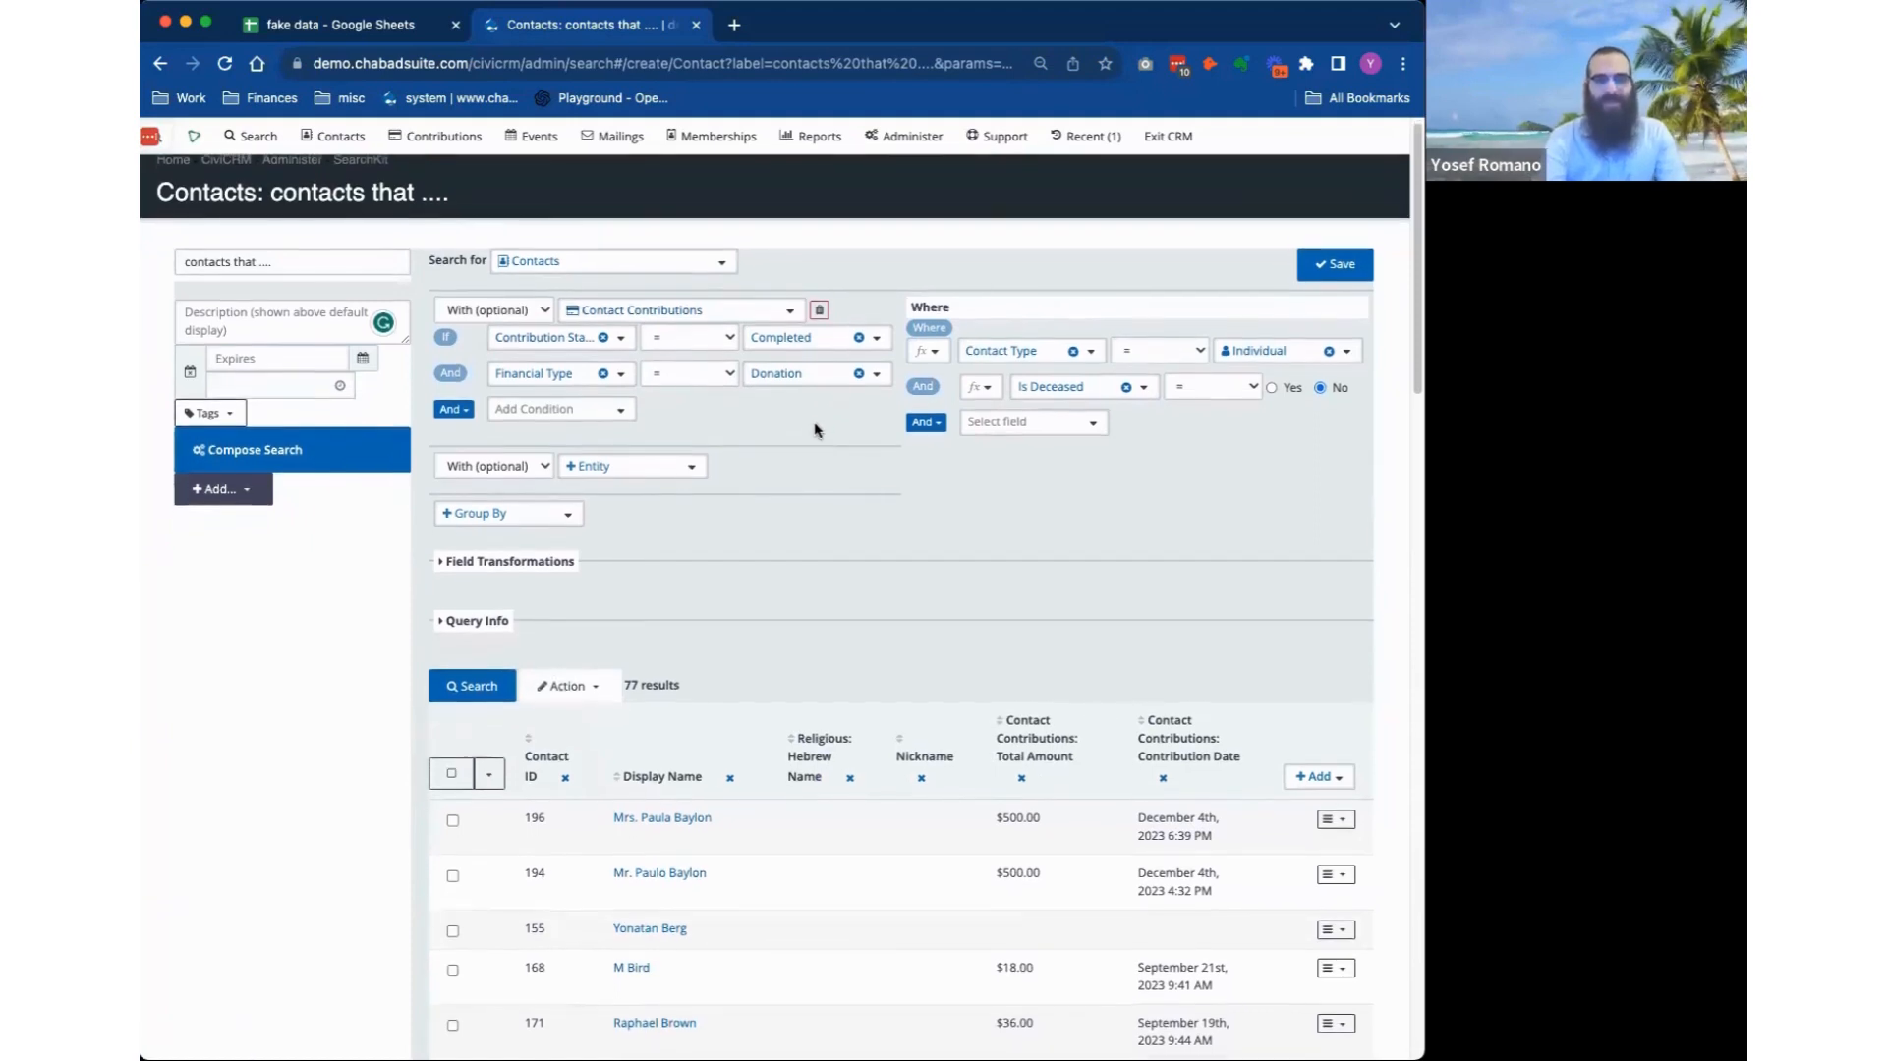
scroll(814, 433, "down", 1)
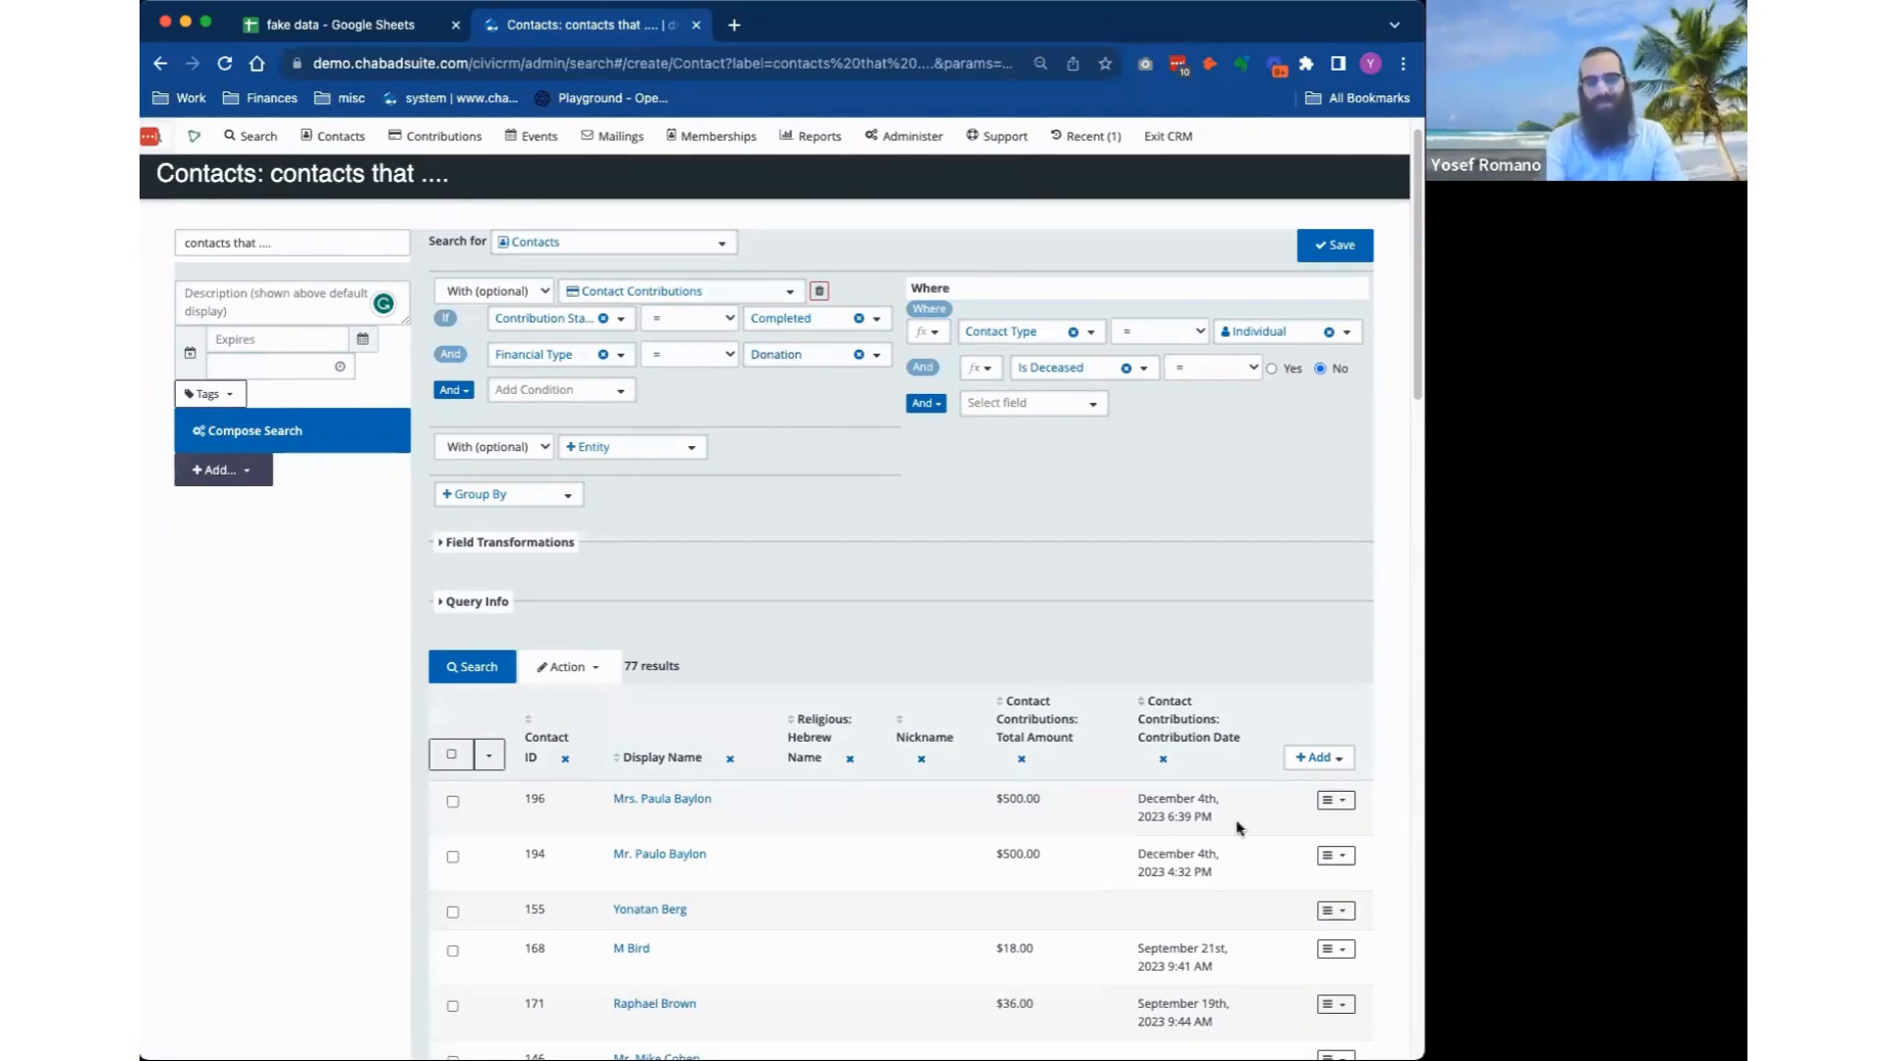
Join Contact Contributions 2 to the search as a second optional entity.
left_click(593, 450)
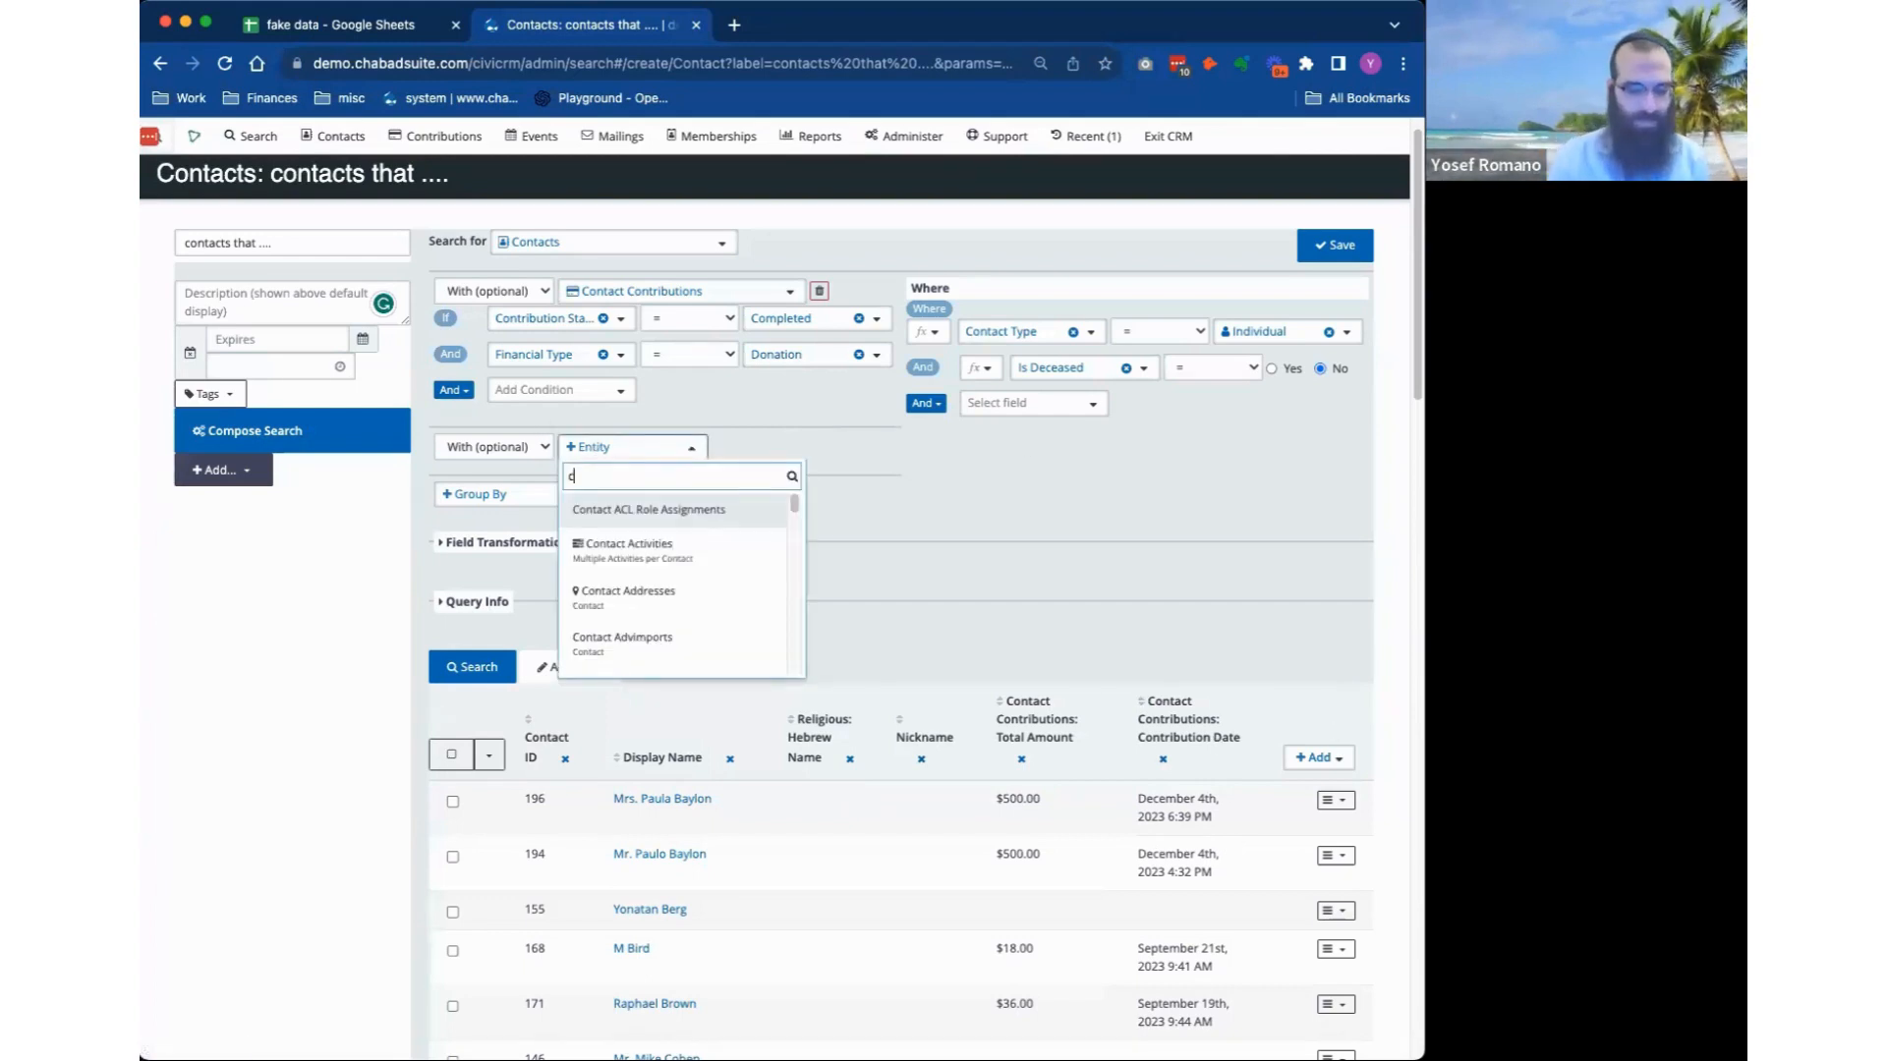
type("contri")
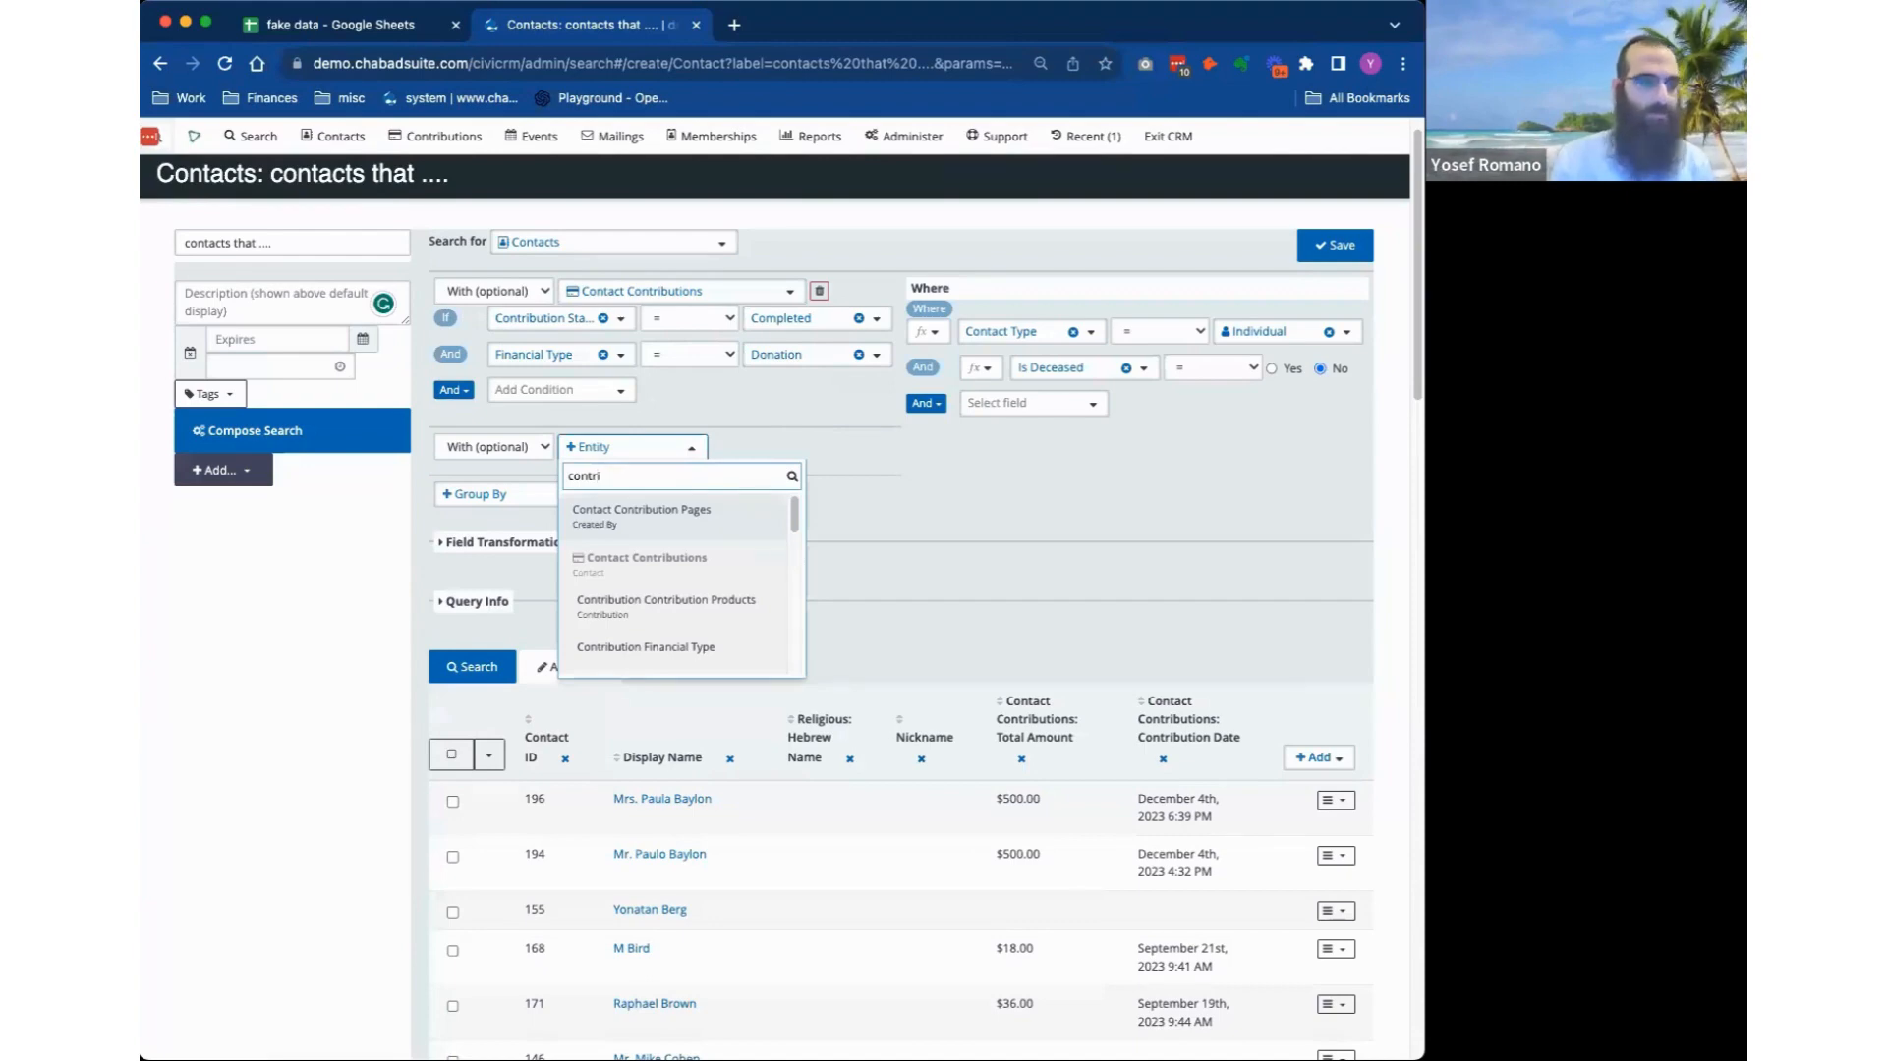
scroll(619, 590, "down", 5)
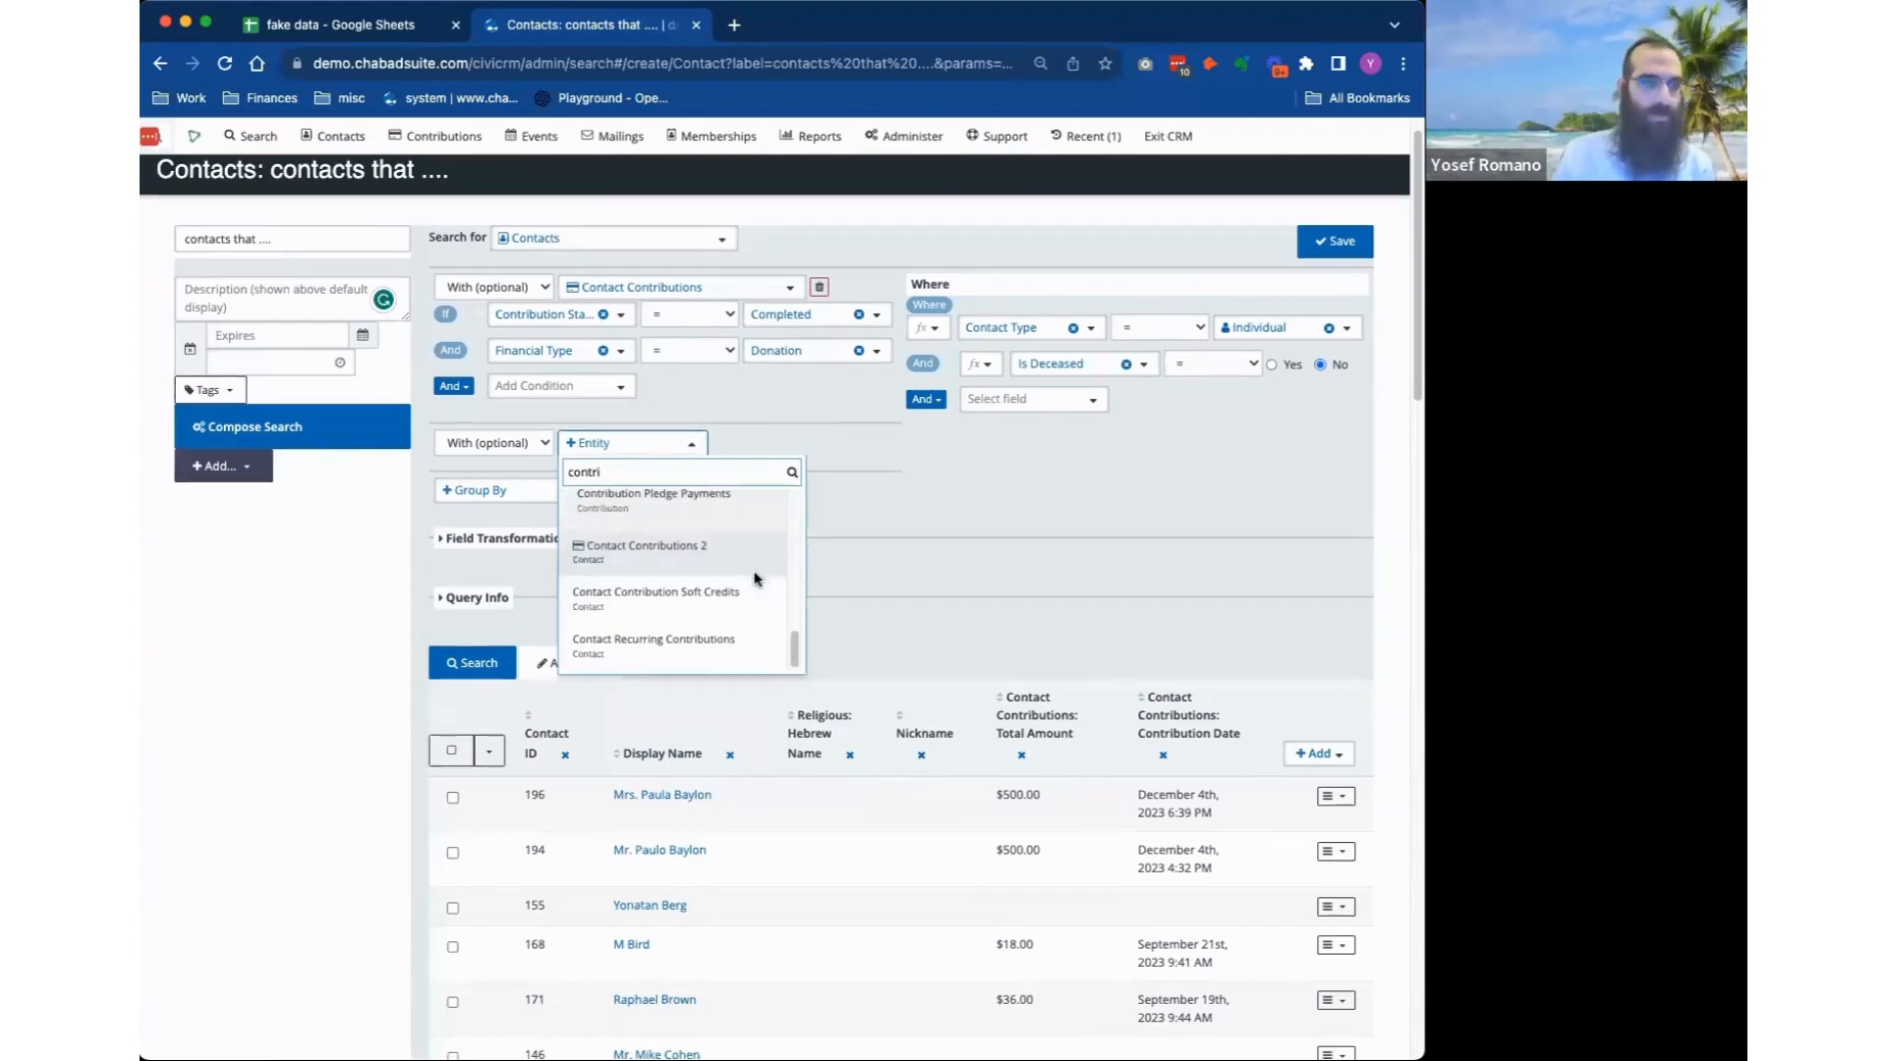
left_click(630, 556)
Add a Contribution Status = Pending condition to the Contact Contributions 2 join and run the search.
left_click(602, 506)
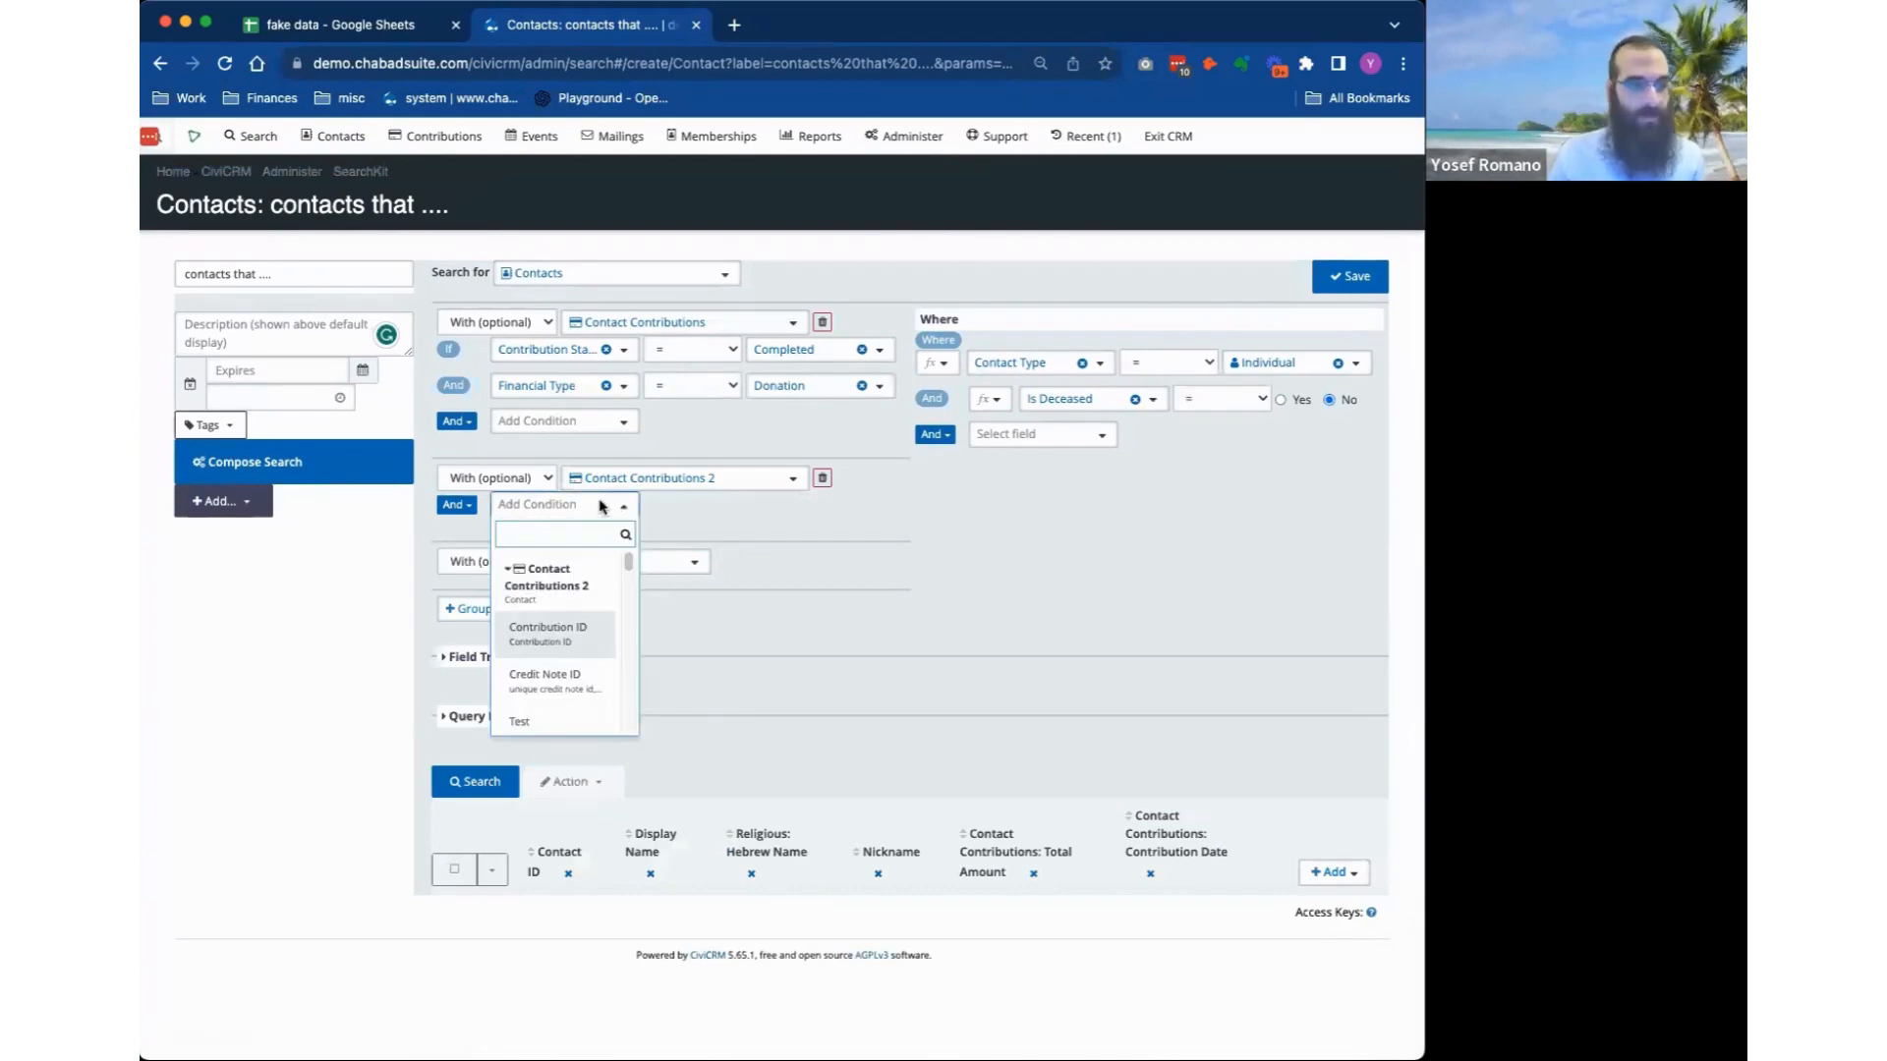
type("statu")
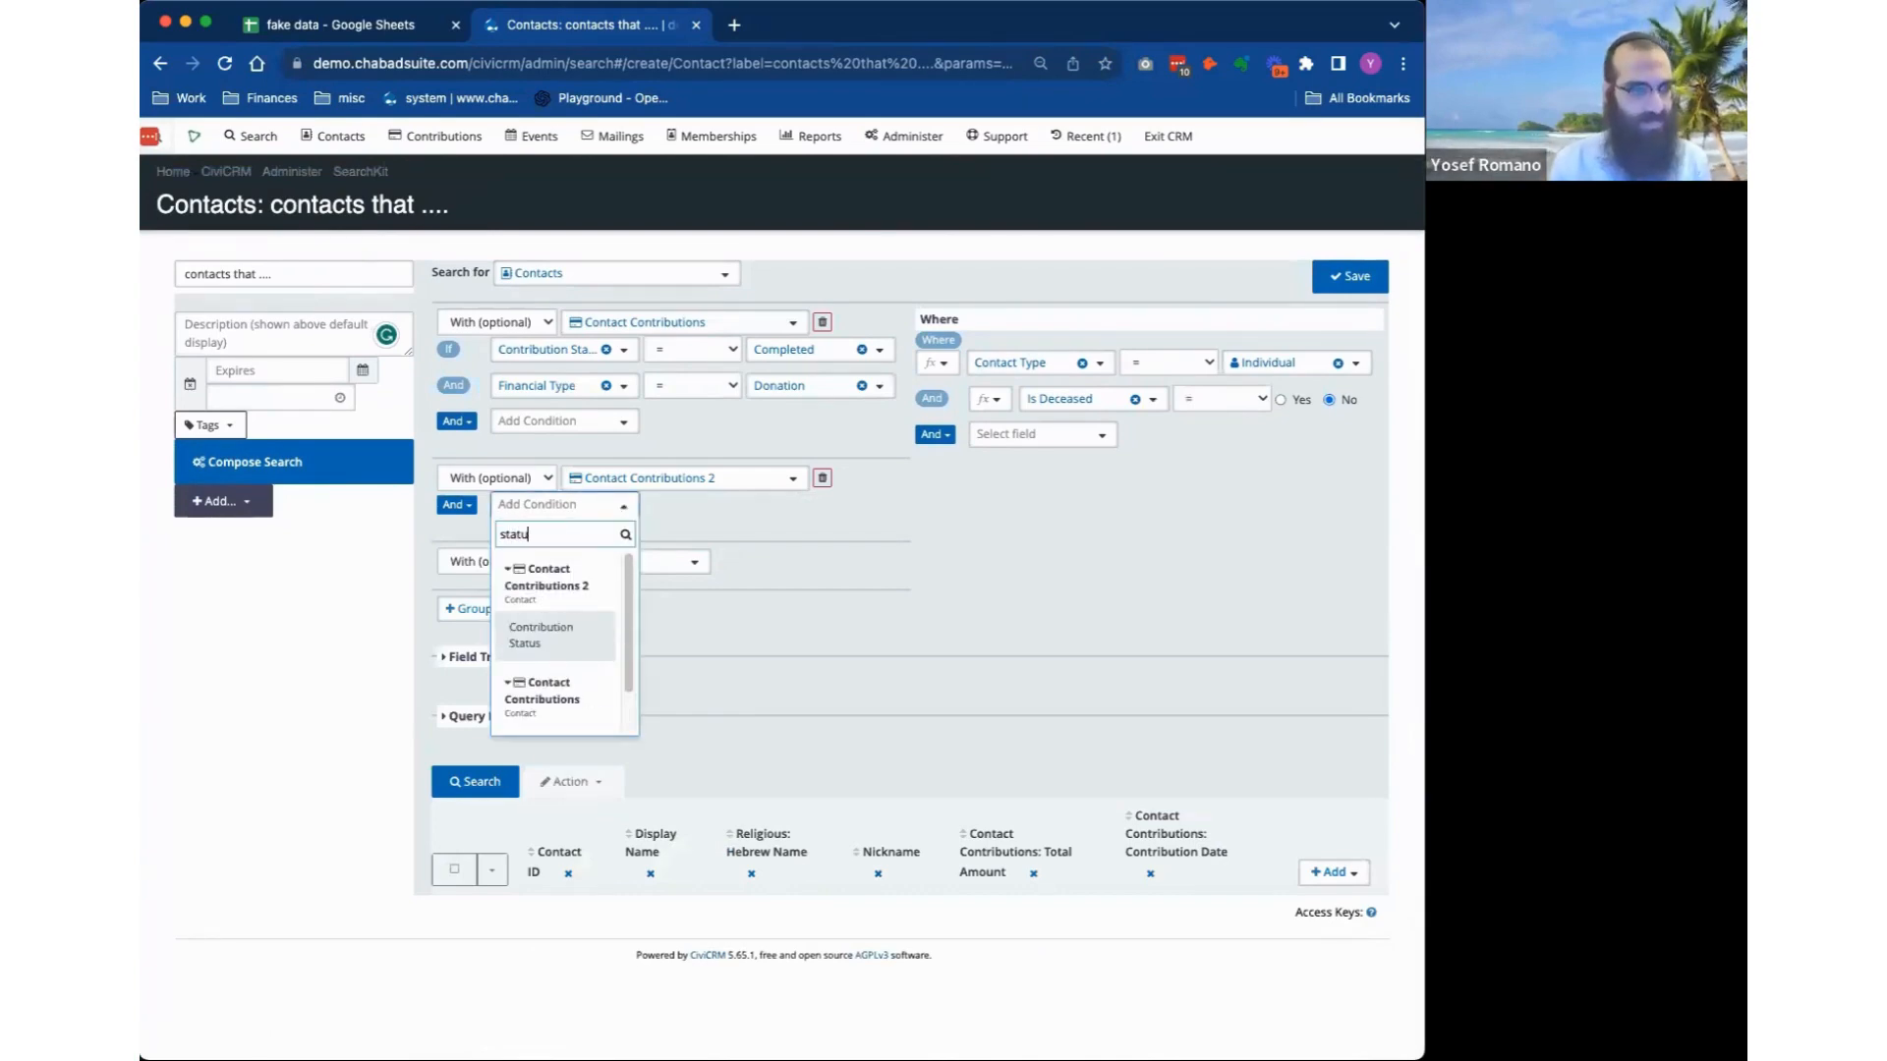
left_click(586, 644)
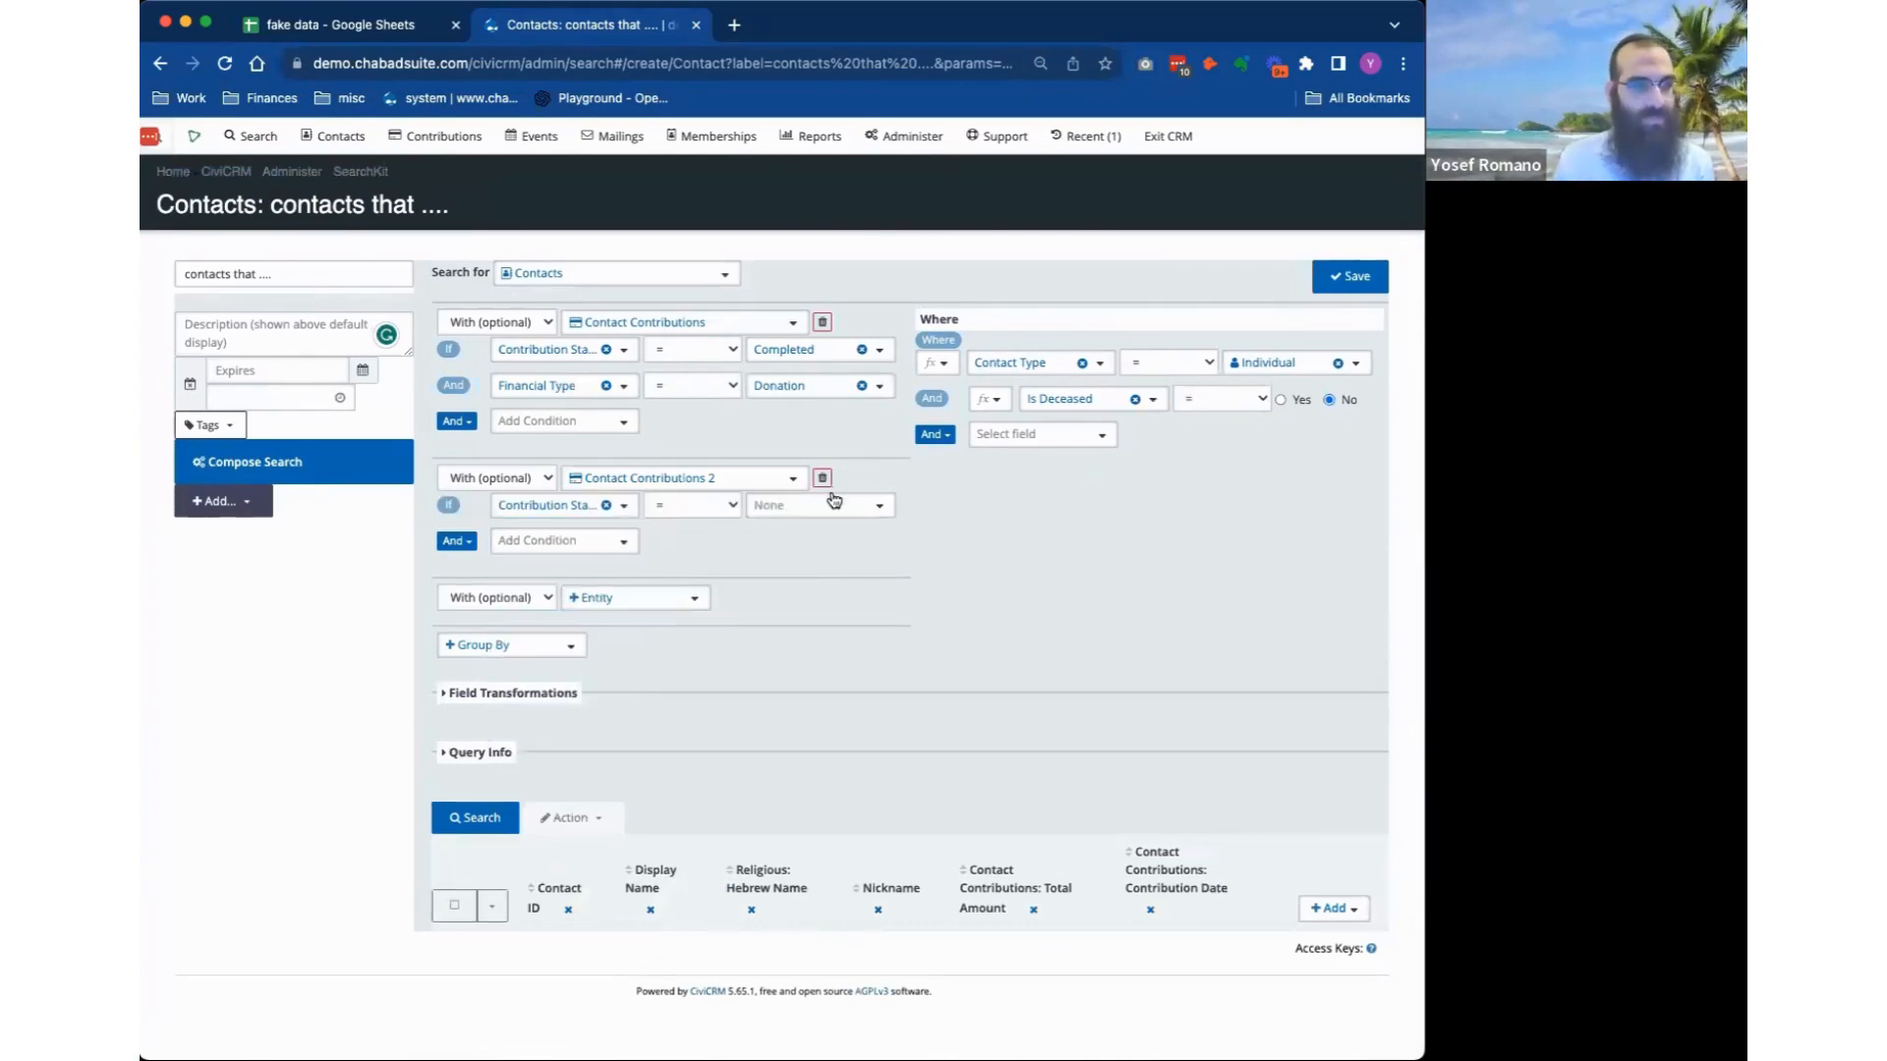
left_click(837, 504)
type("pen")
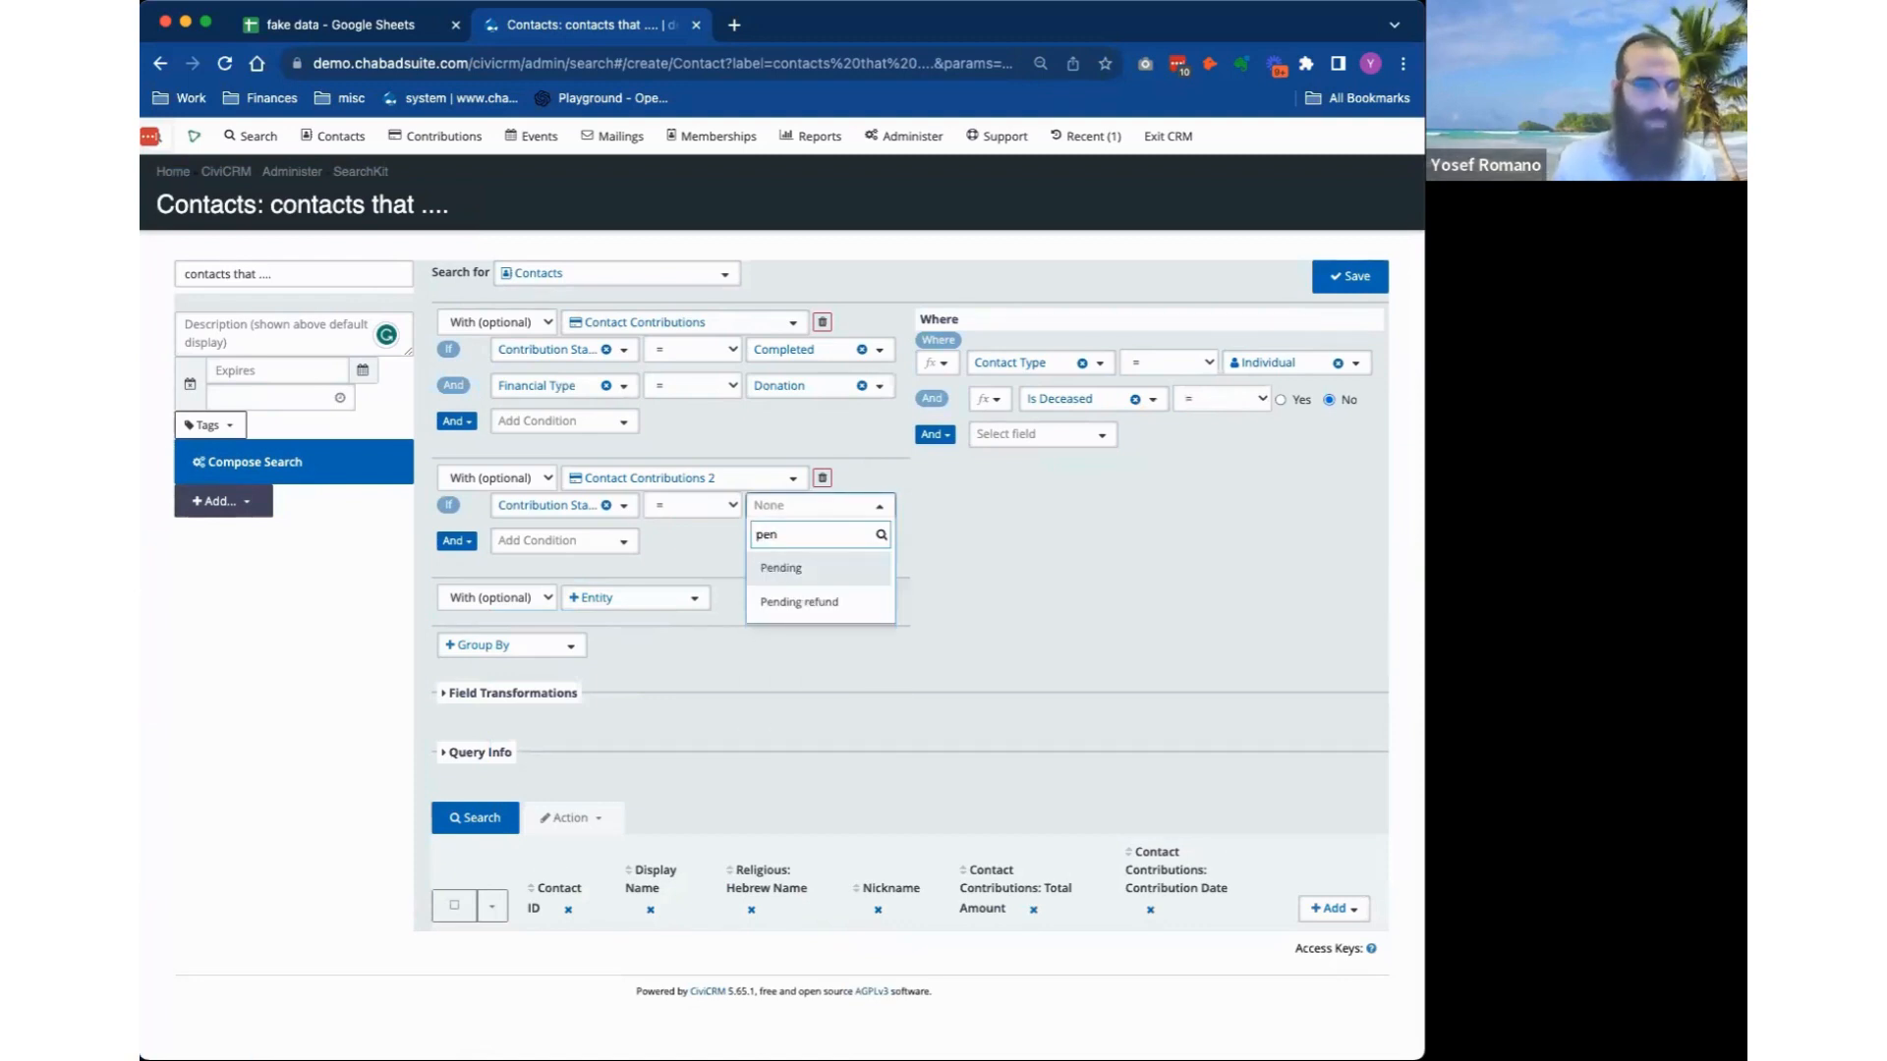
left_click(838, 563)
left_click(460, 822)
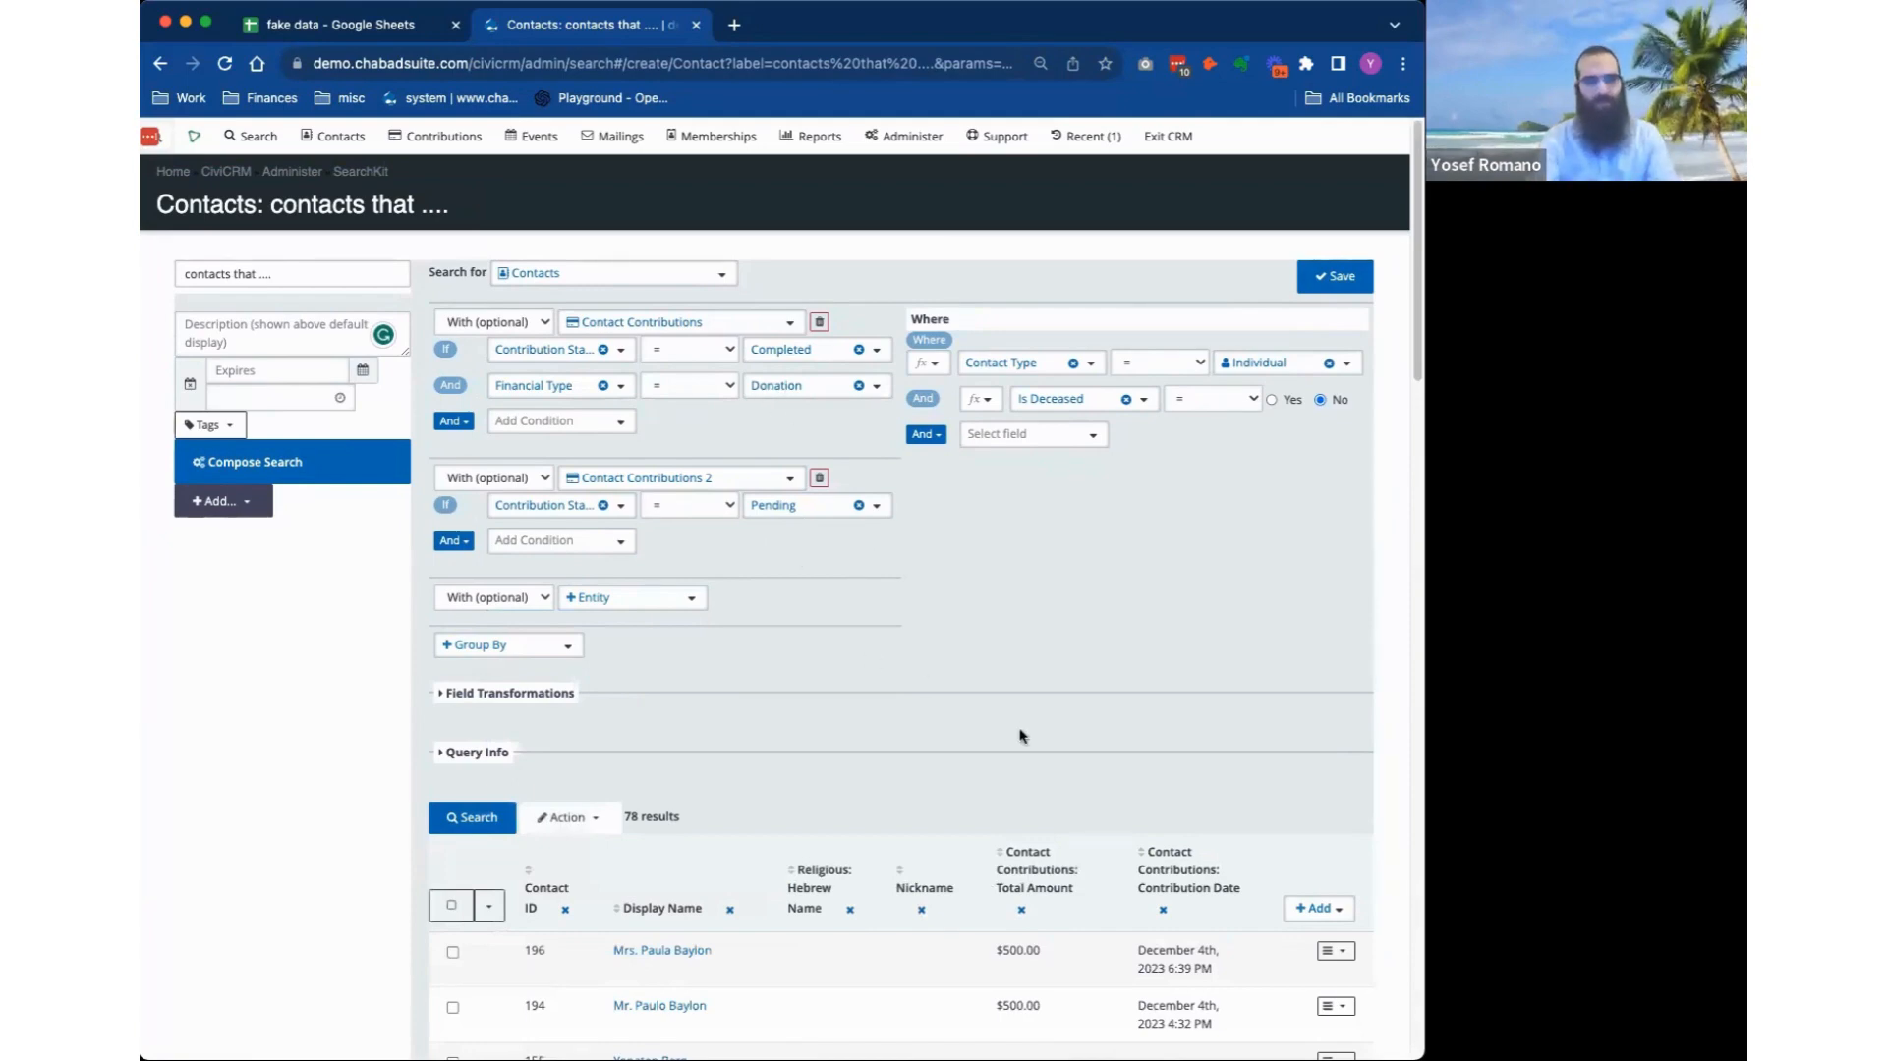
Add the Total Amount field from Contact Contributions 2 as a results column.
left_click(1323, 908)
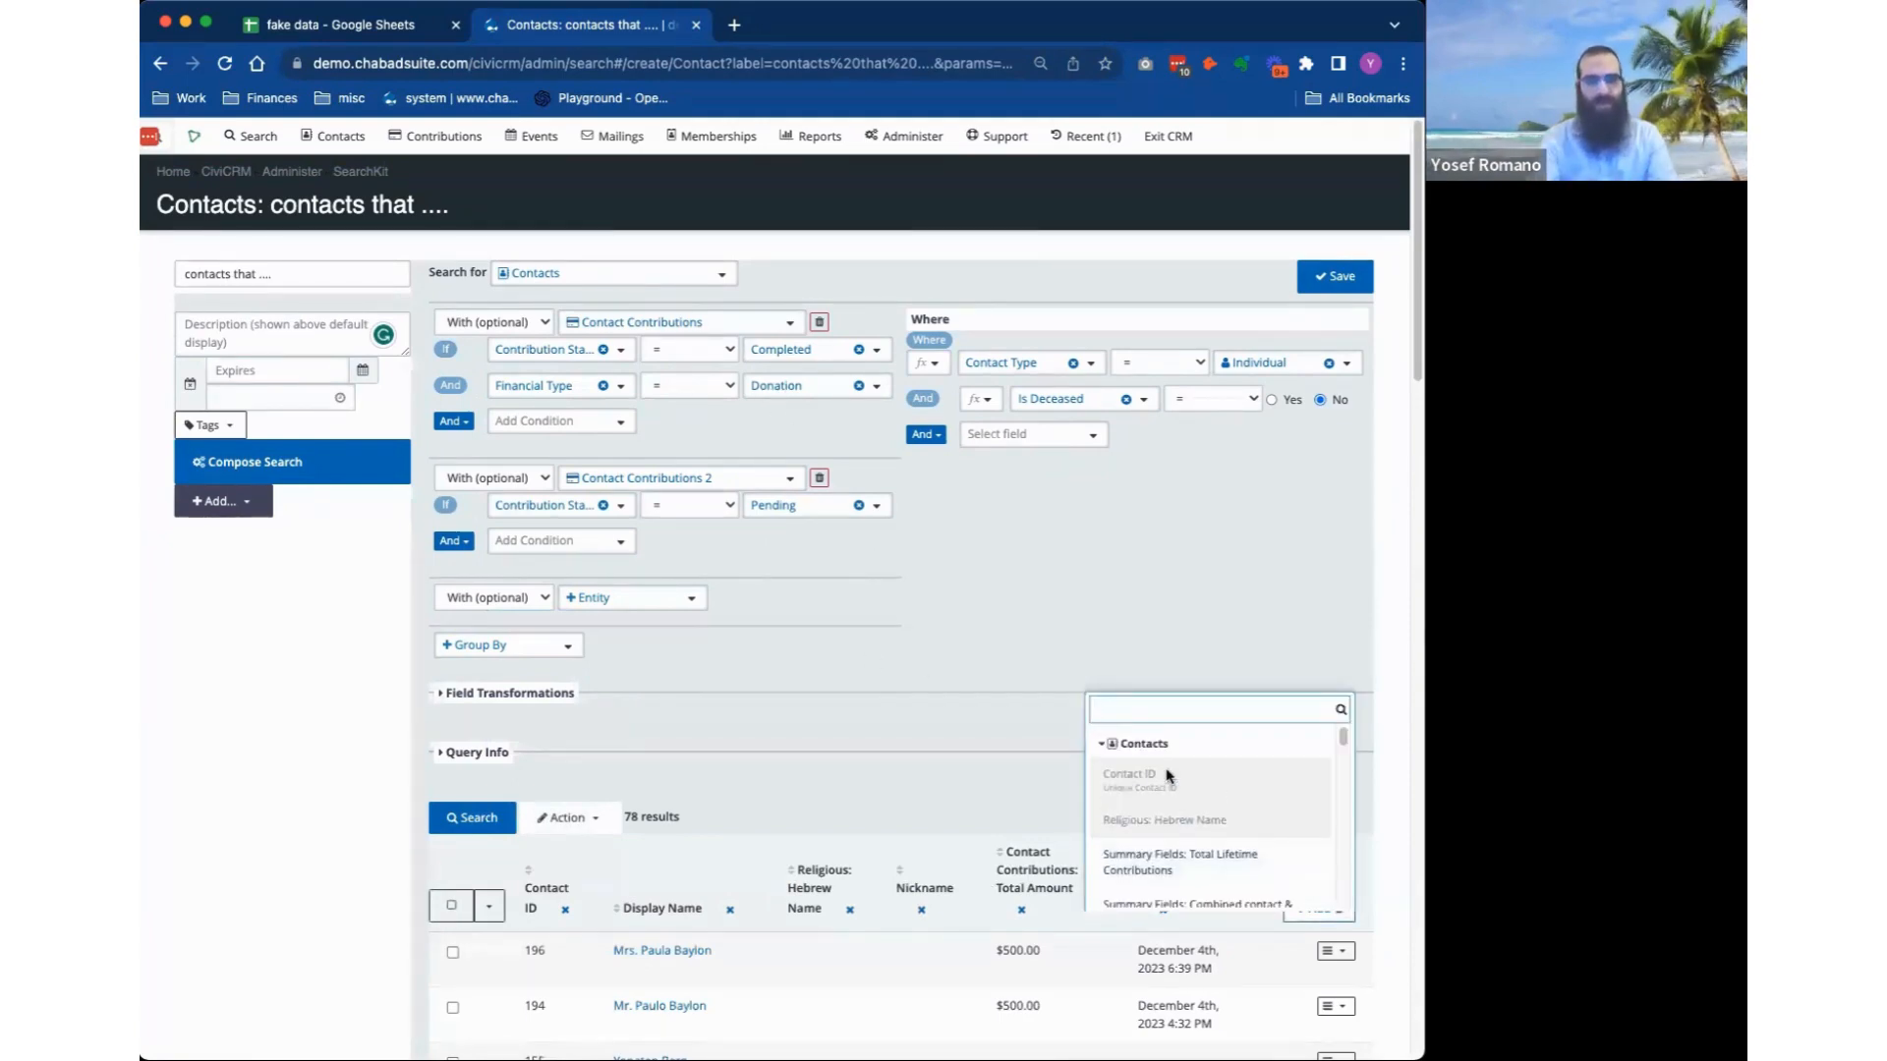
left_click(1102, 749)
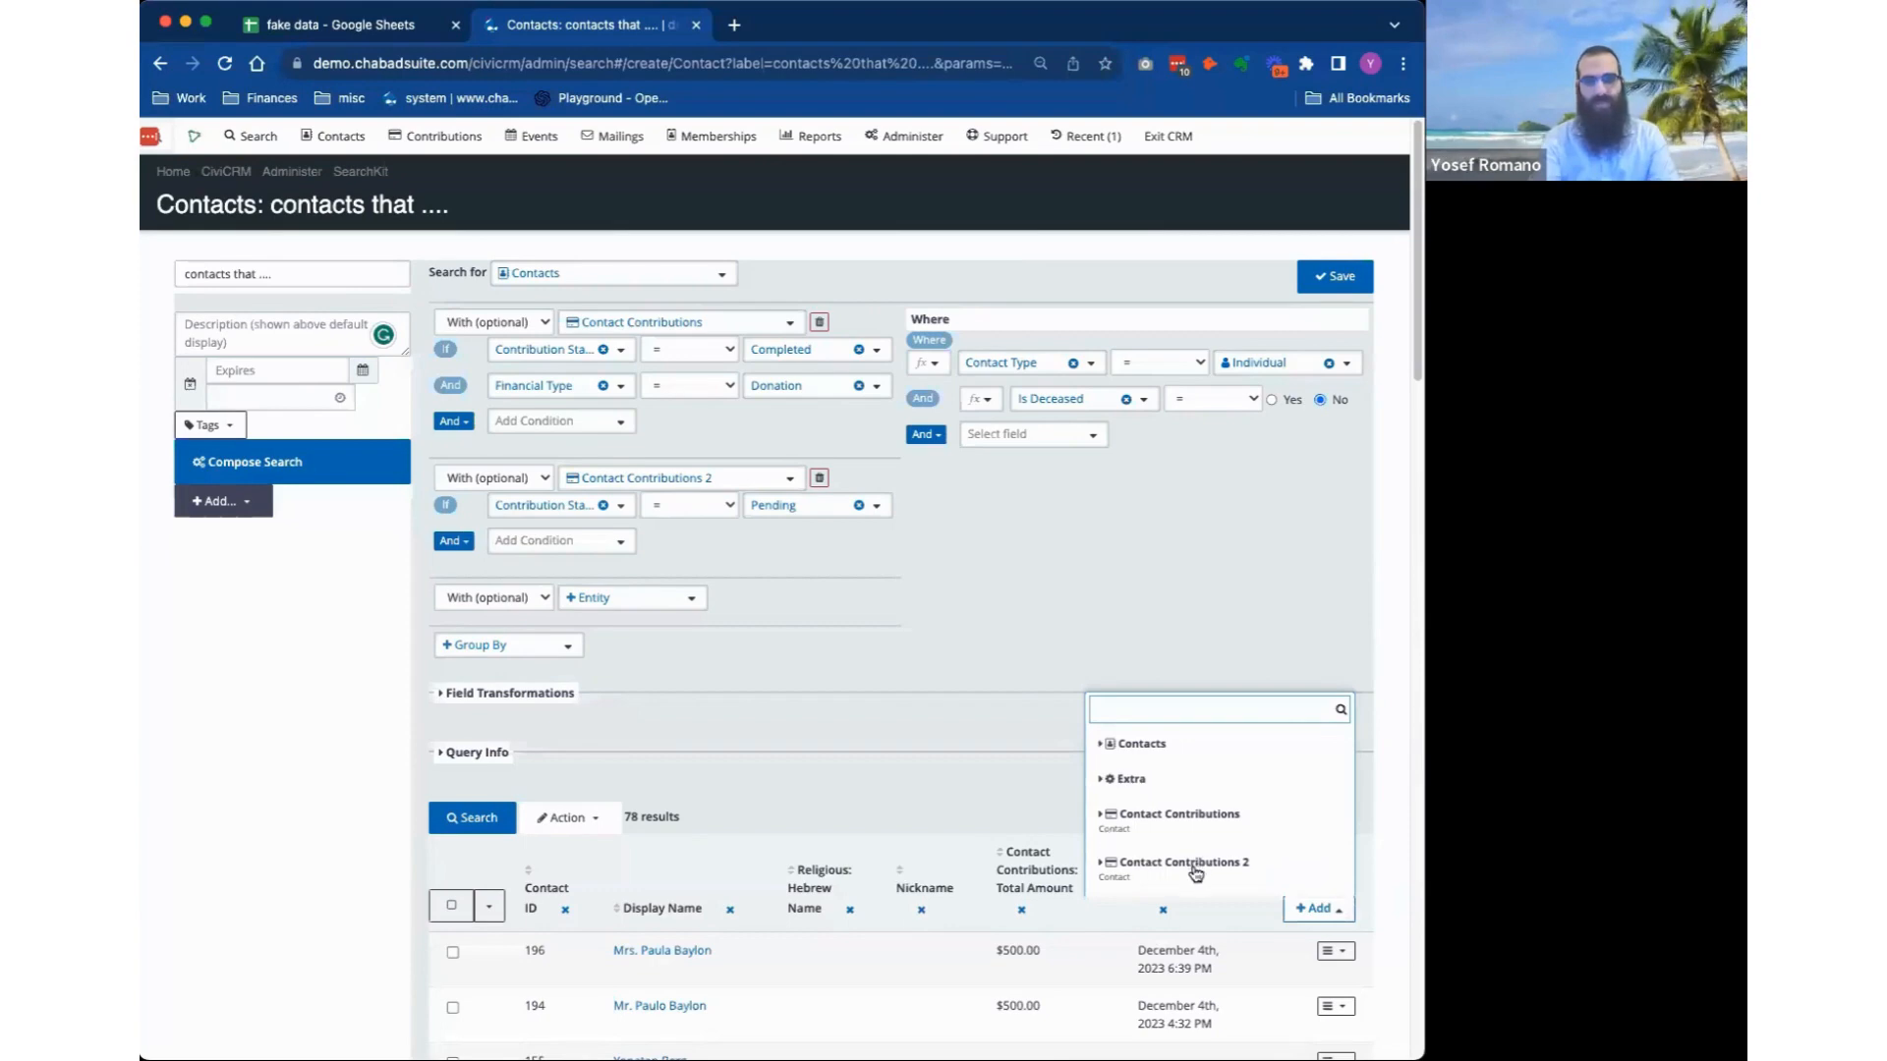
left_click(1101, 865)
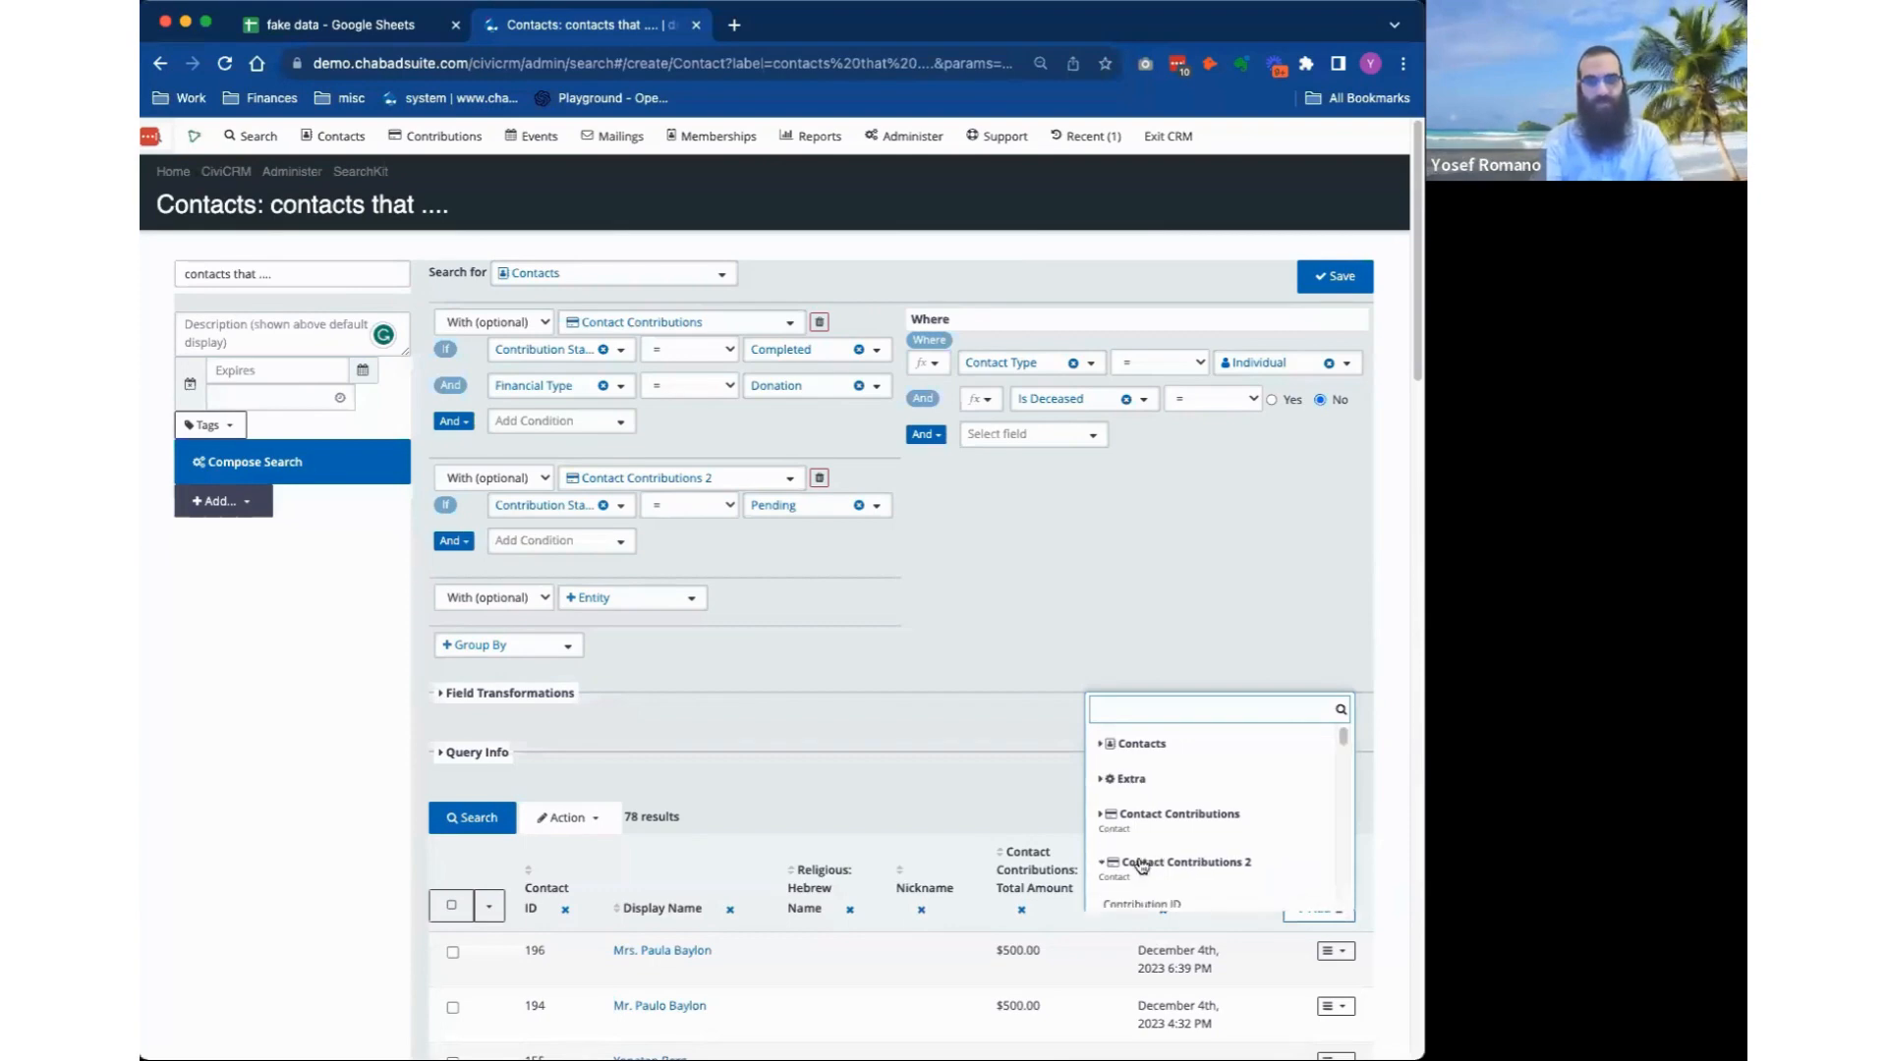
scroll(1172, 848, "down", 5)
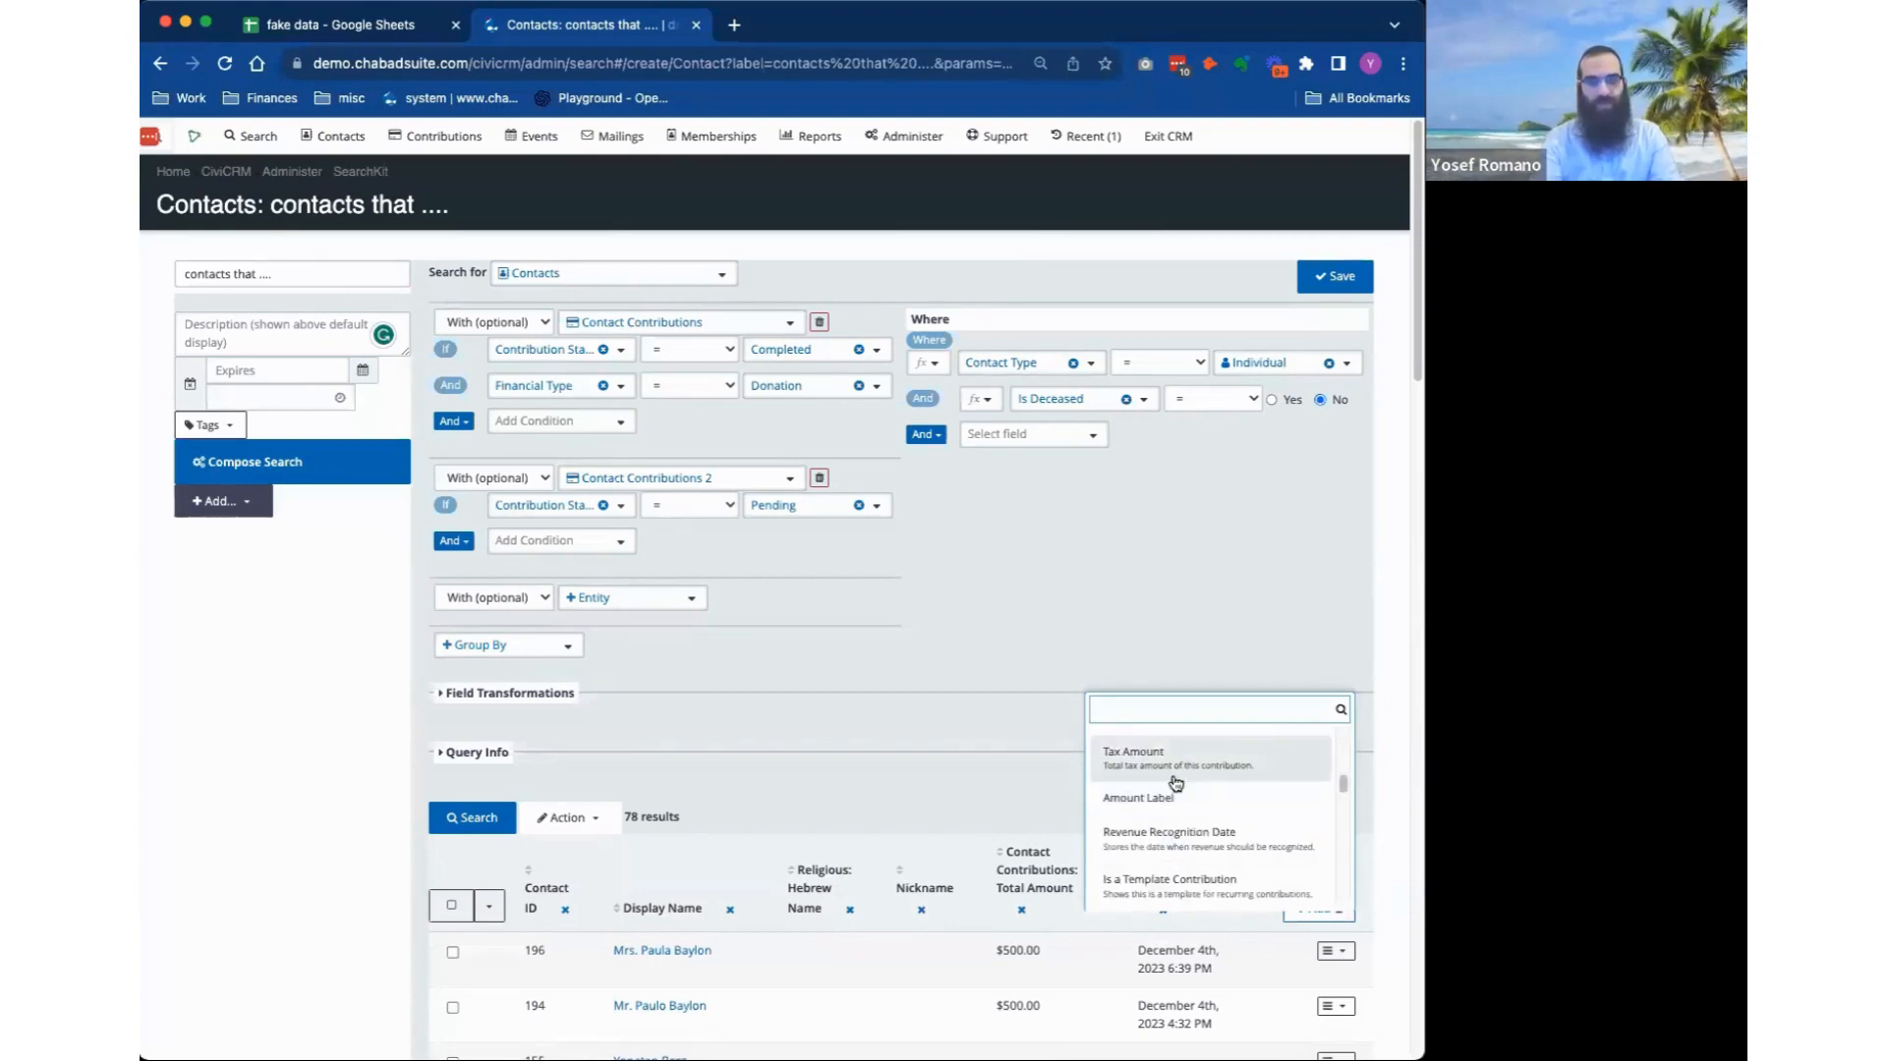
scroll(1172, 848, "down", 10)
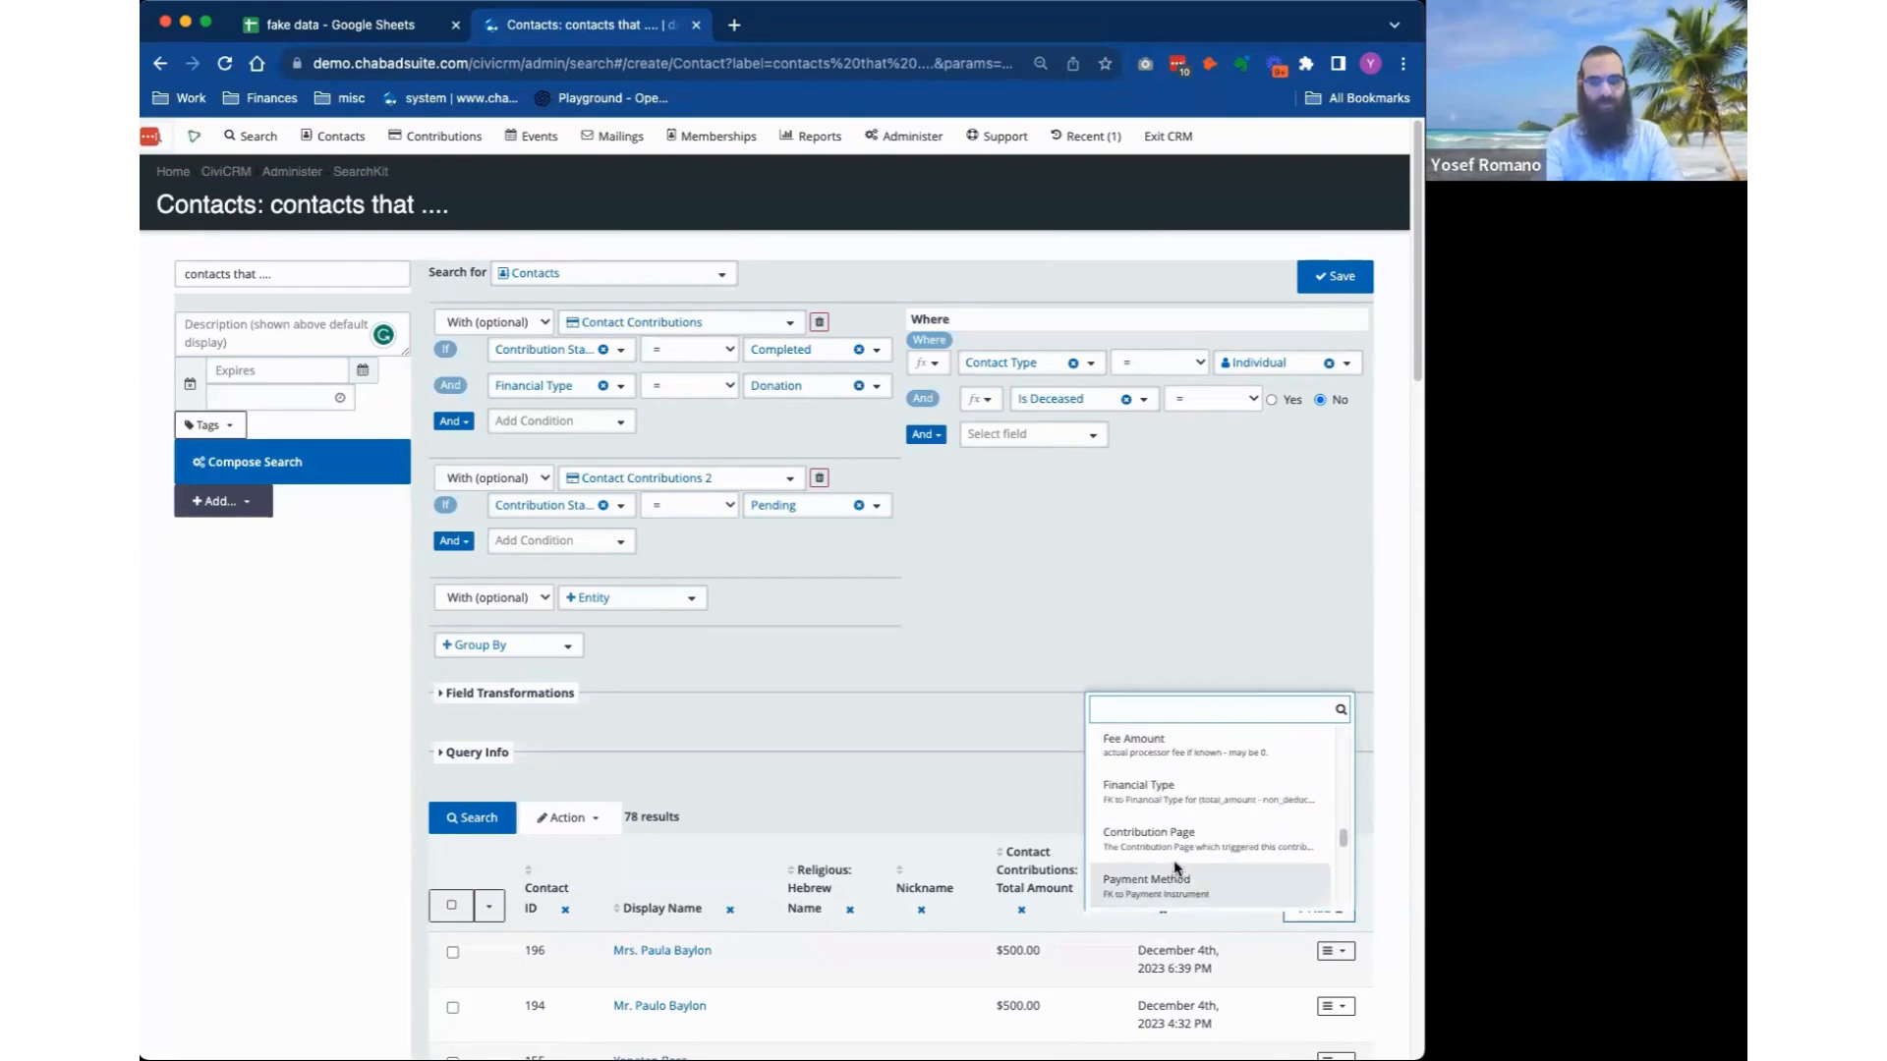
scroll(1174, 857, "up", 3)
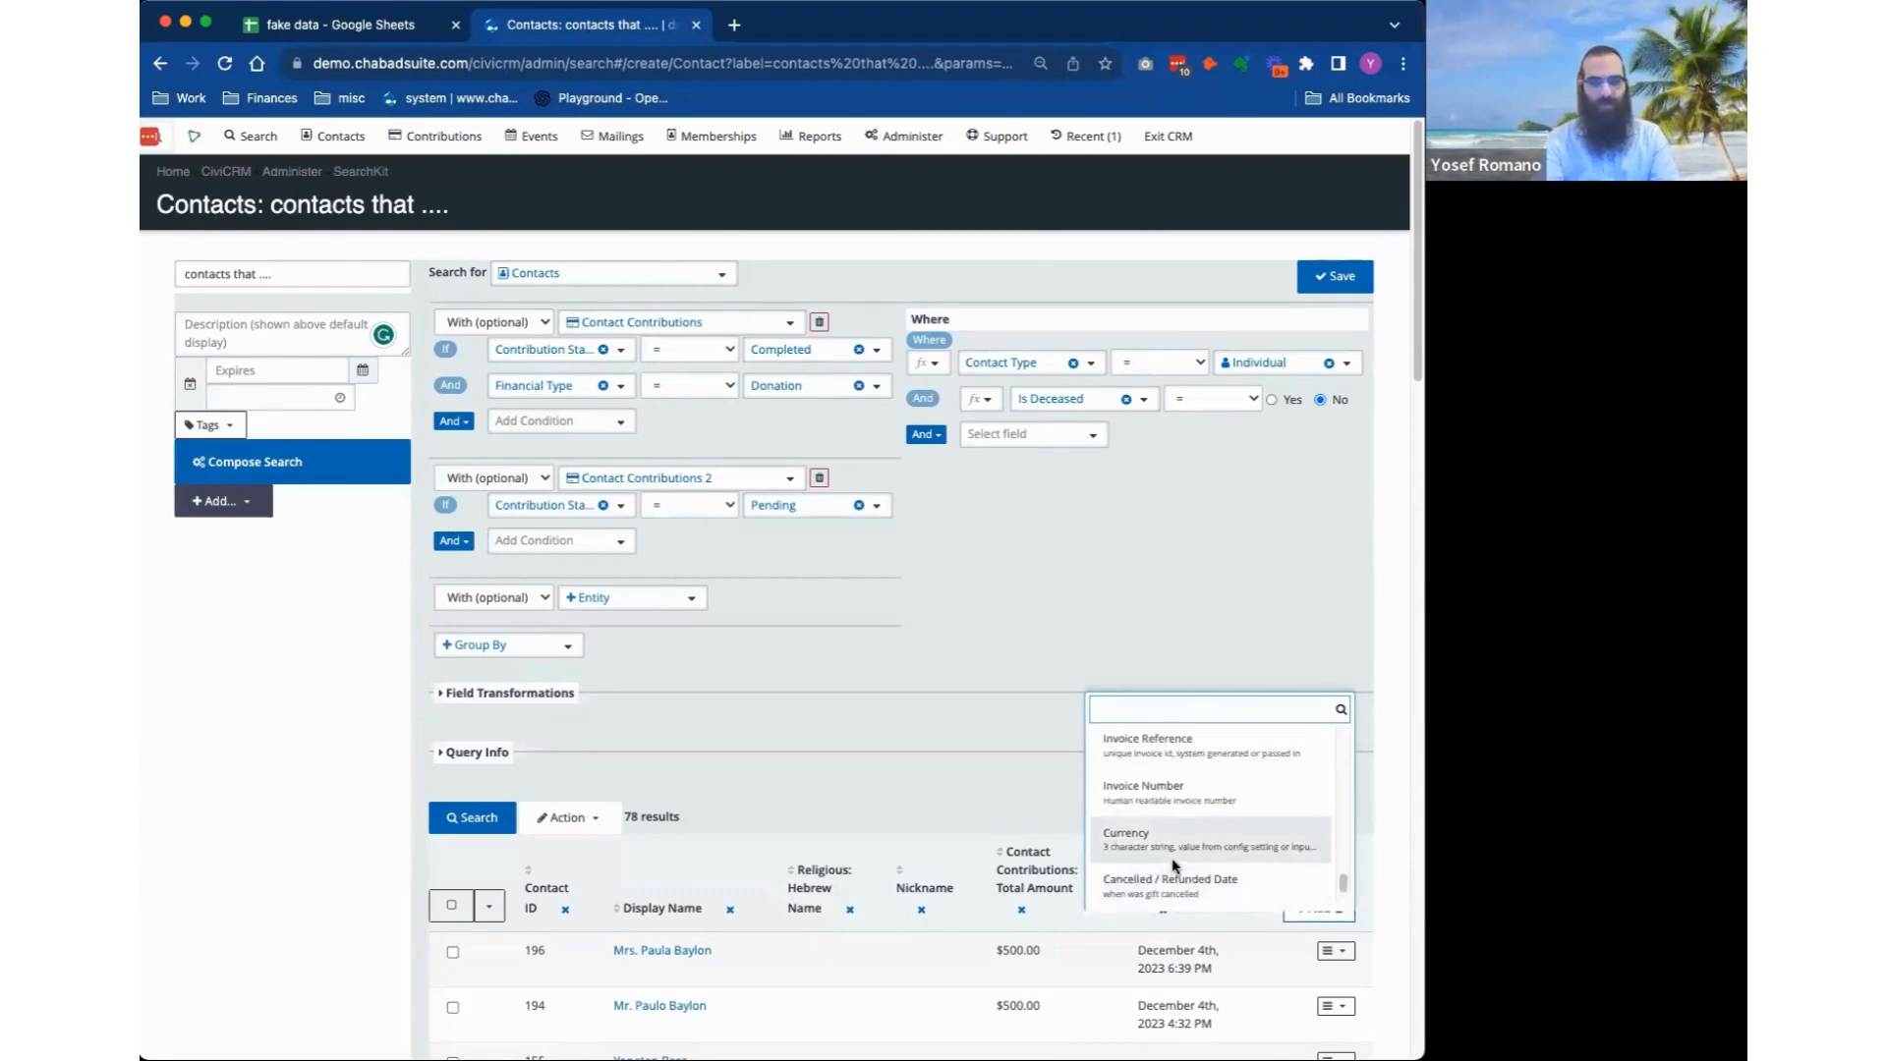
left_click(1176, 853)
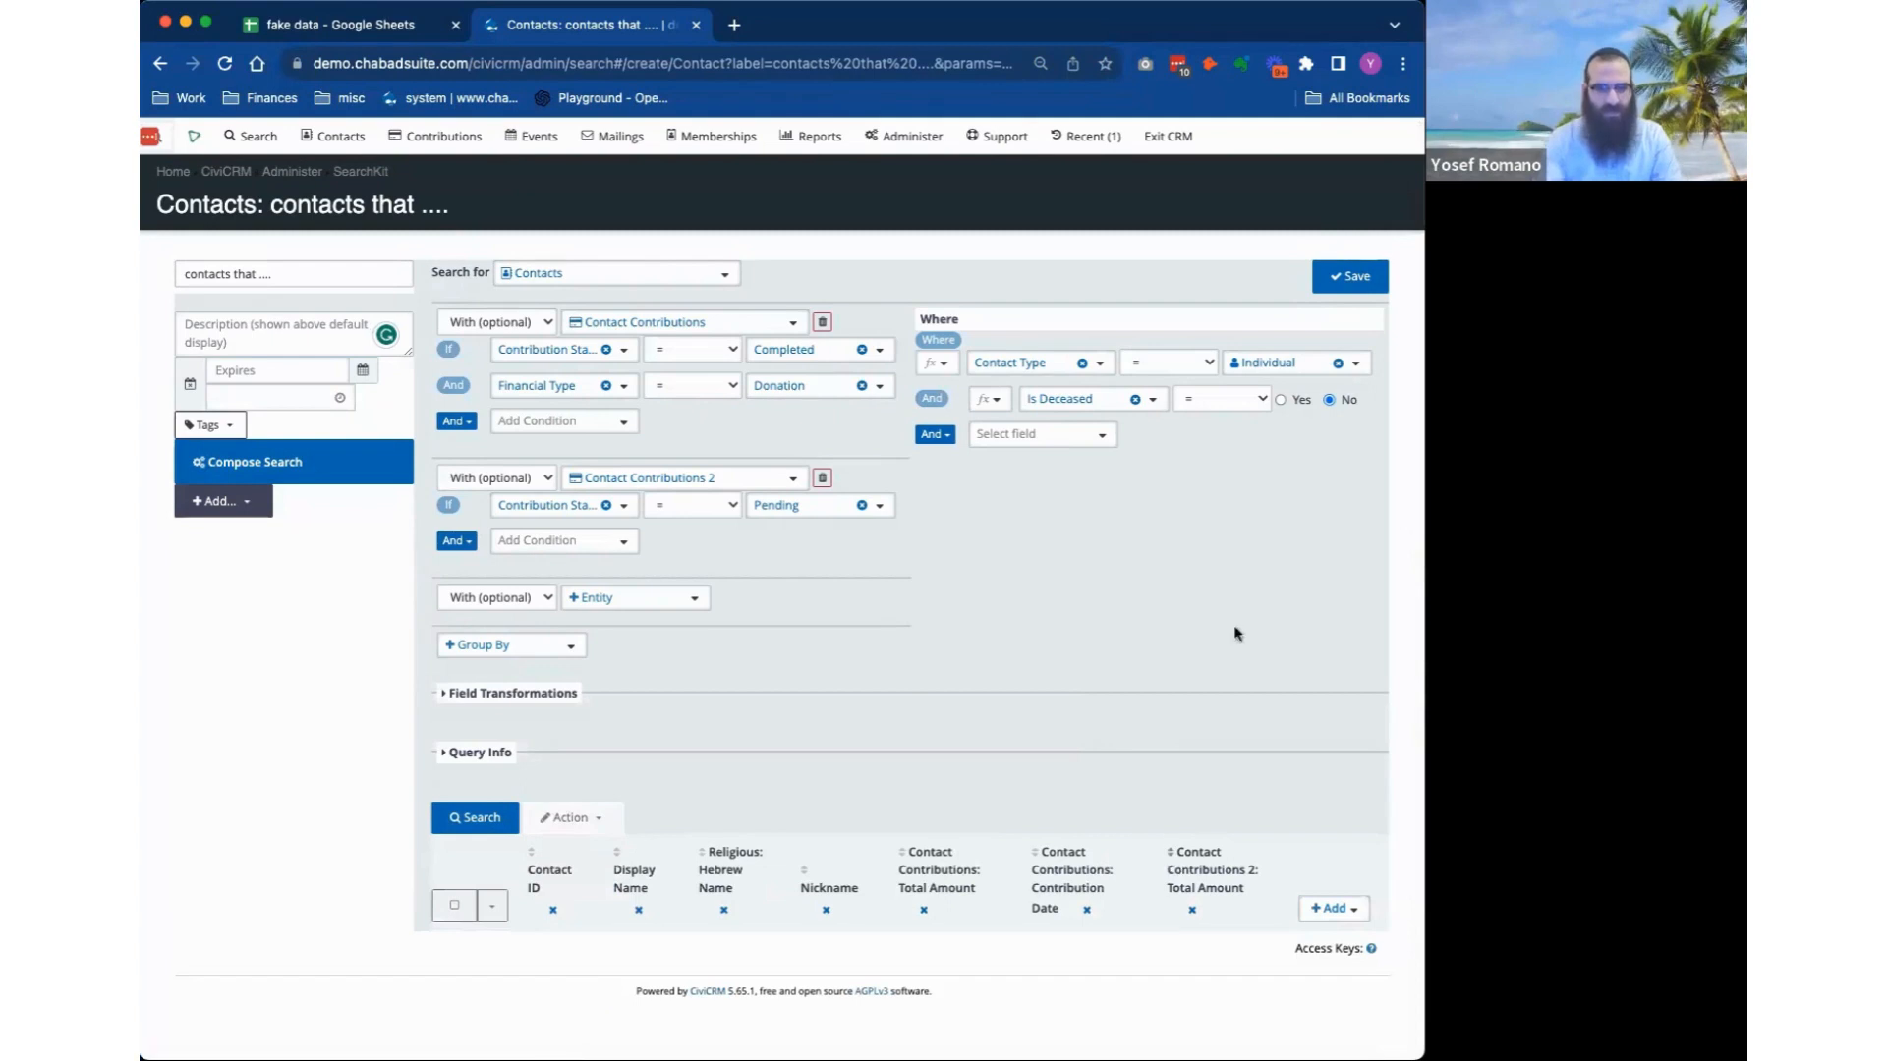
Add the Contribution Date field from Contact Contributions 2 as a results column.
left_click(1354, 910)
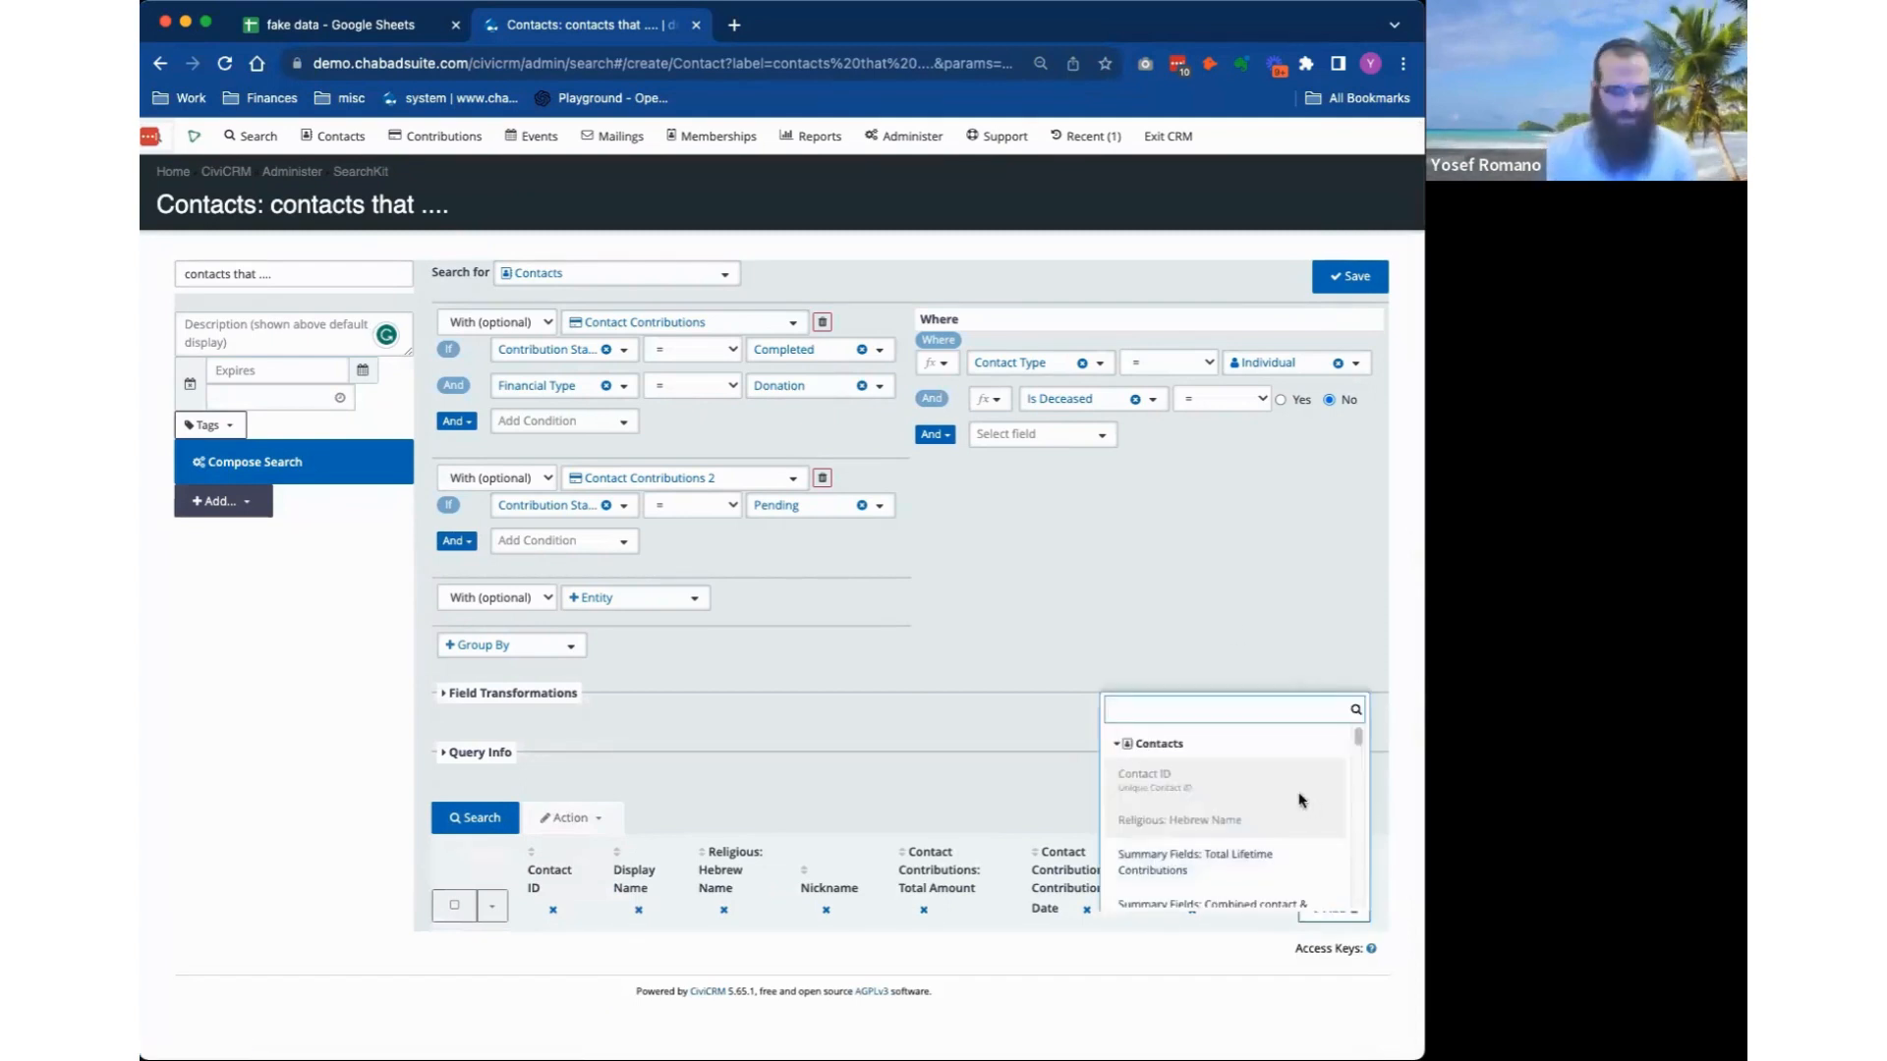
type("contri")
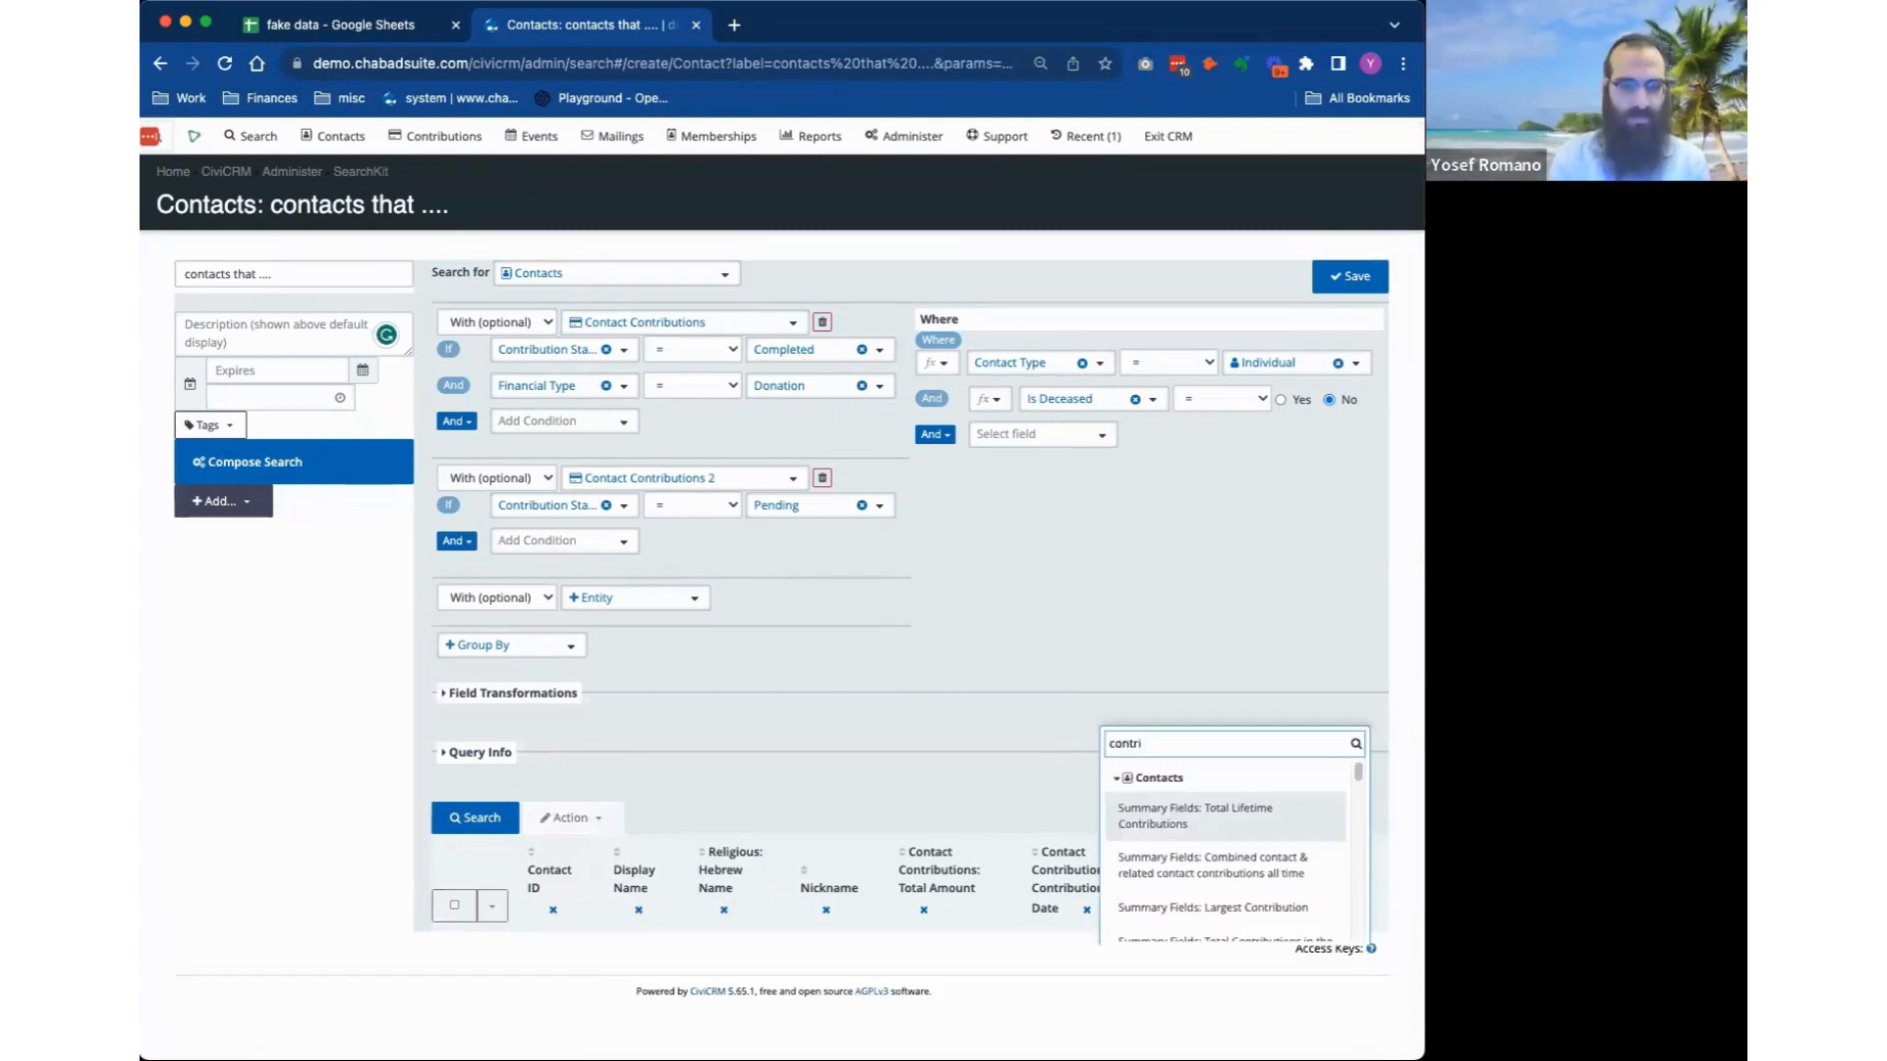
type("bution")
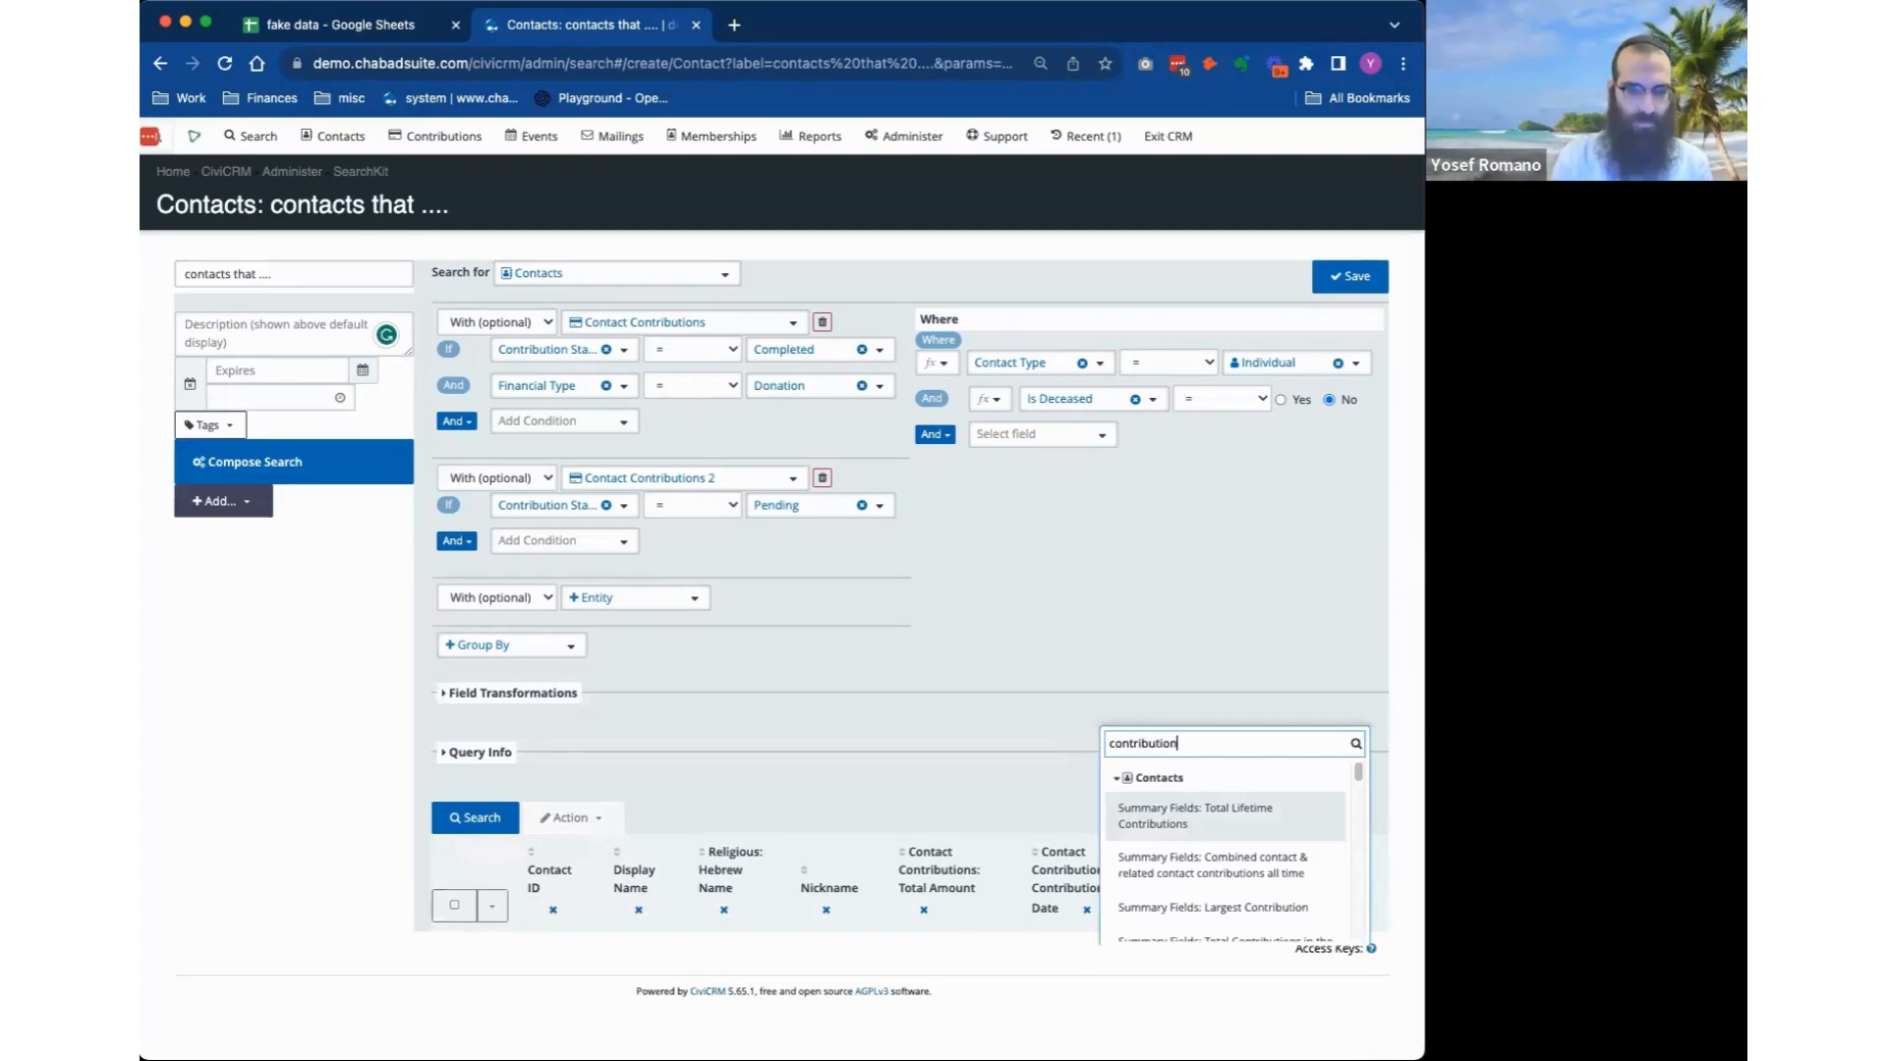
type(" da")
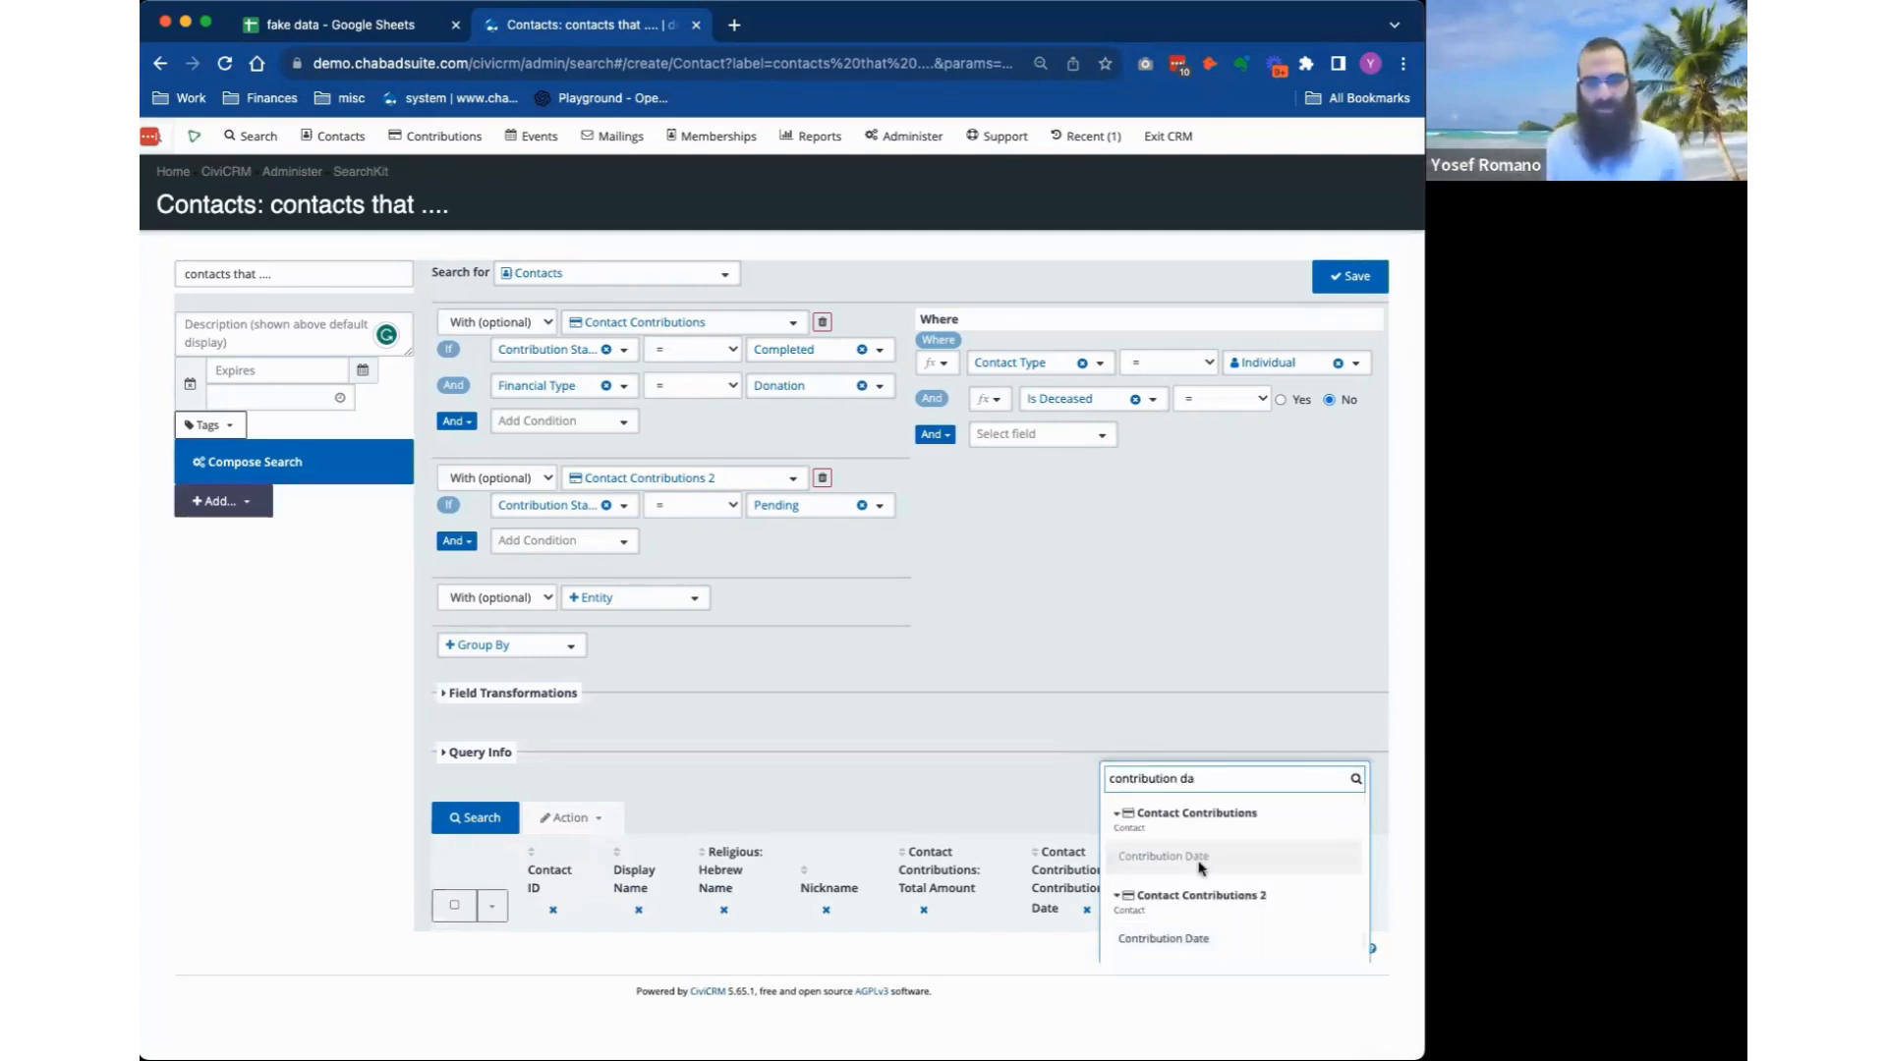
left_click(1218, 937)
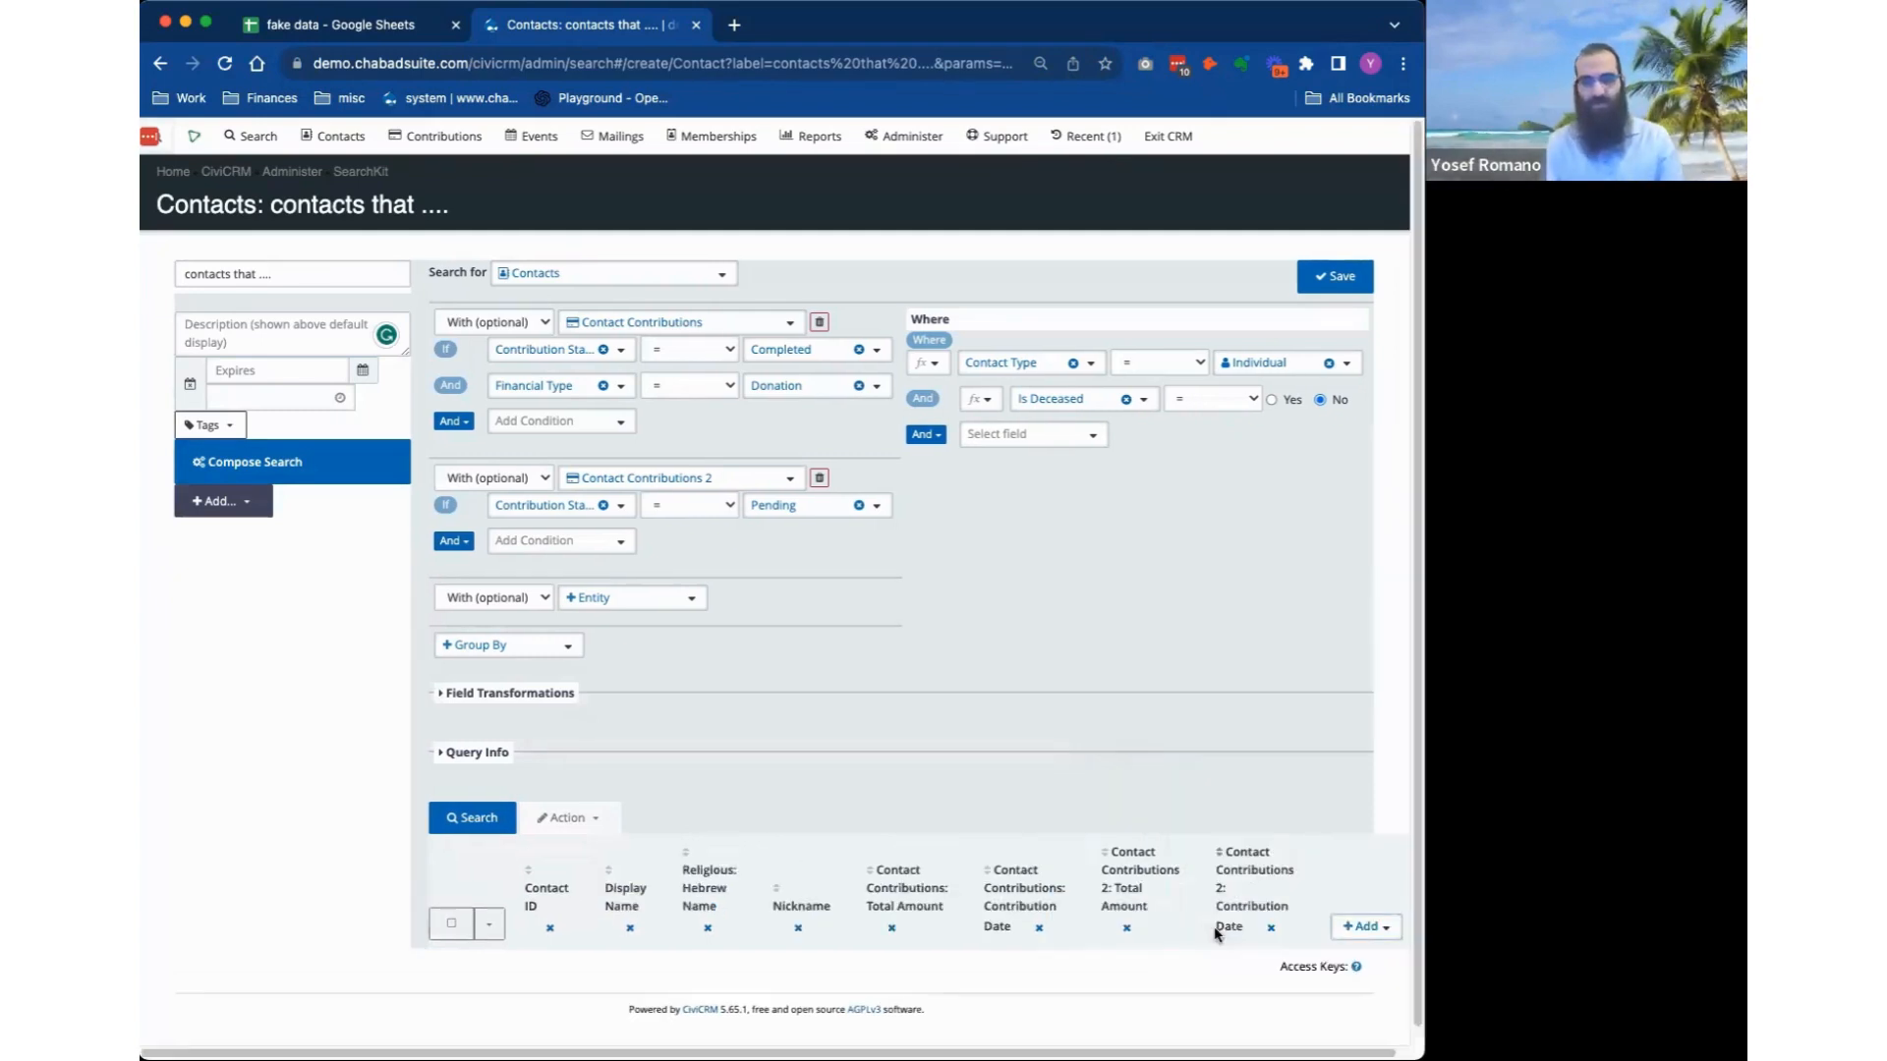
Run the search and compare the completed and pending contribution amounts and dates listed for each contact.
left_click(458, 821)
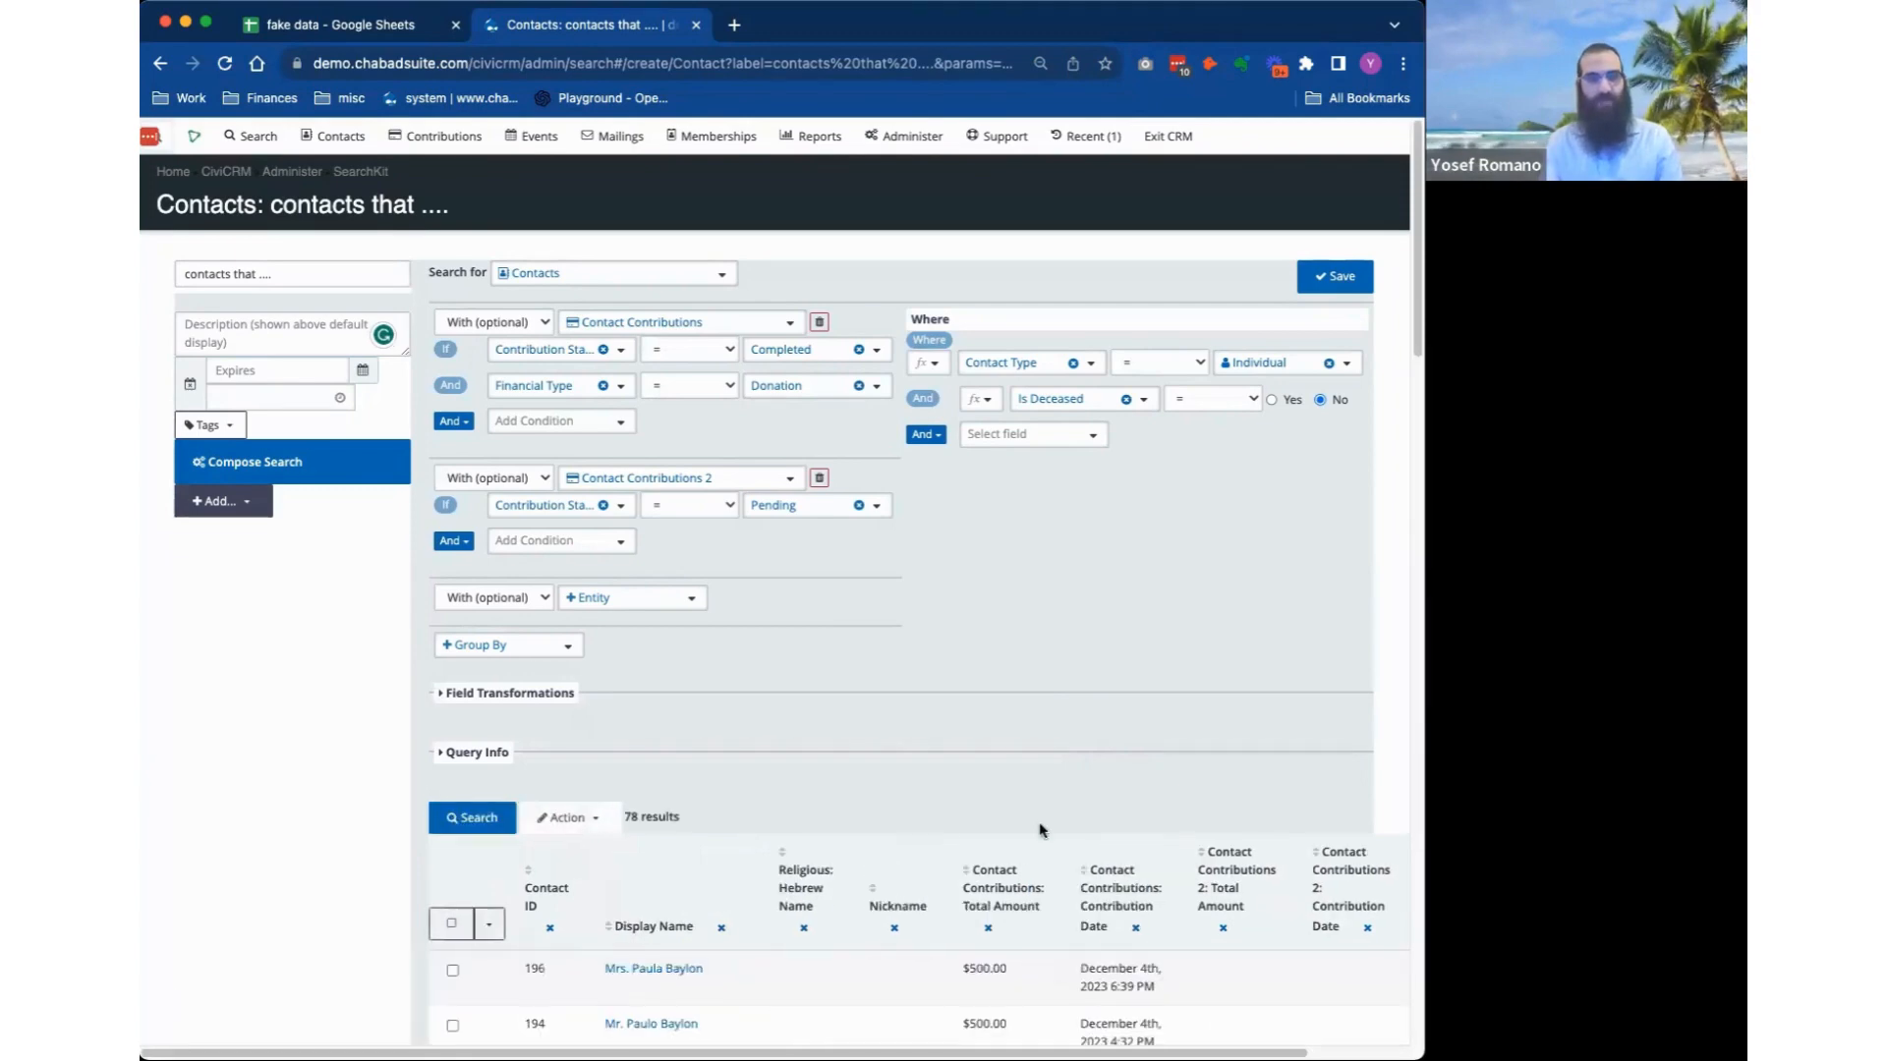
scroll(1041, 825, "down", 7)
scroll(1051, 859, "up", 4)
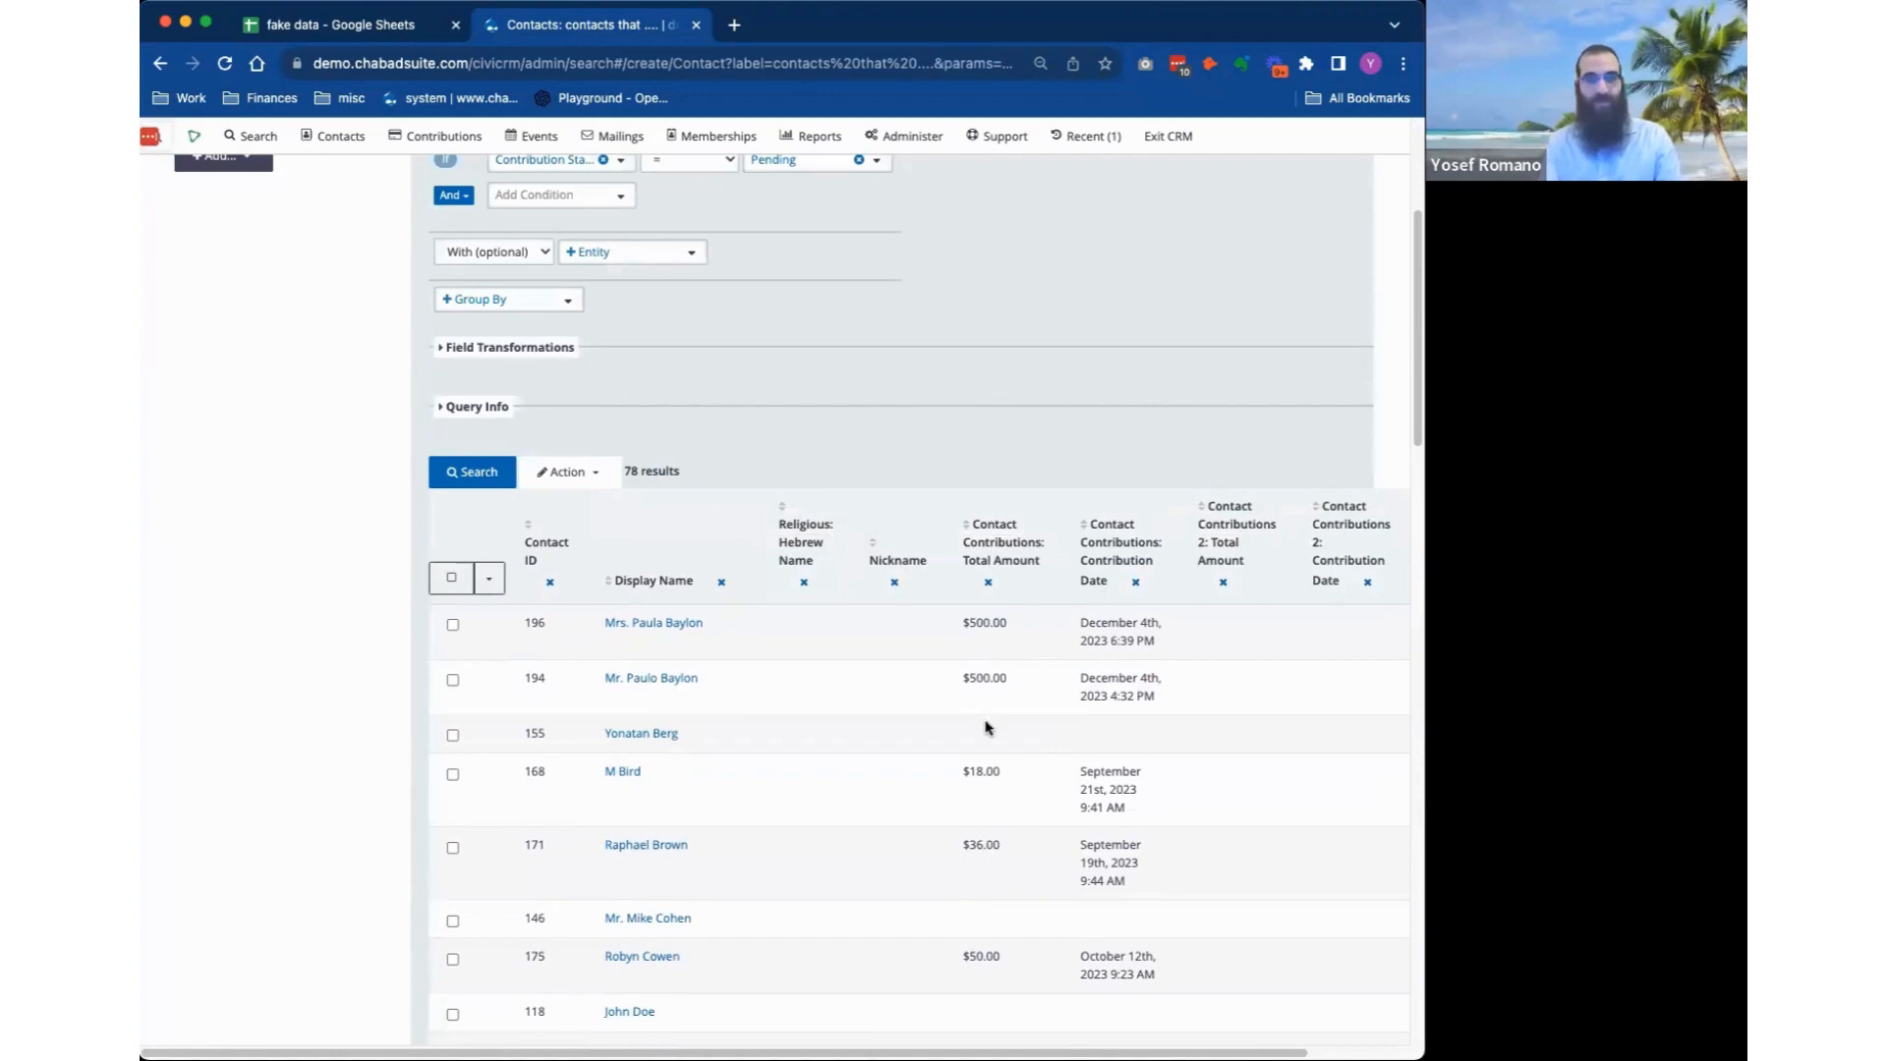
scroll(992, 770, "down", 15)
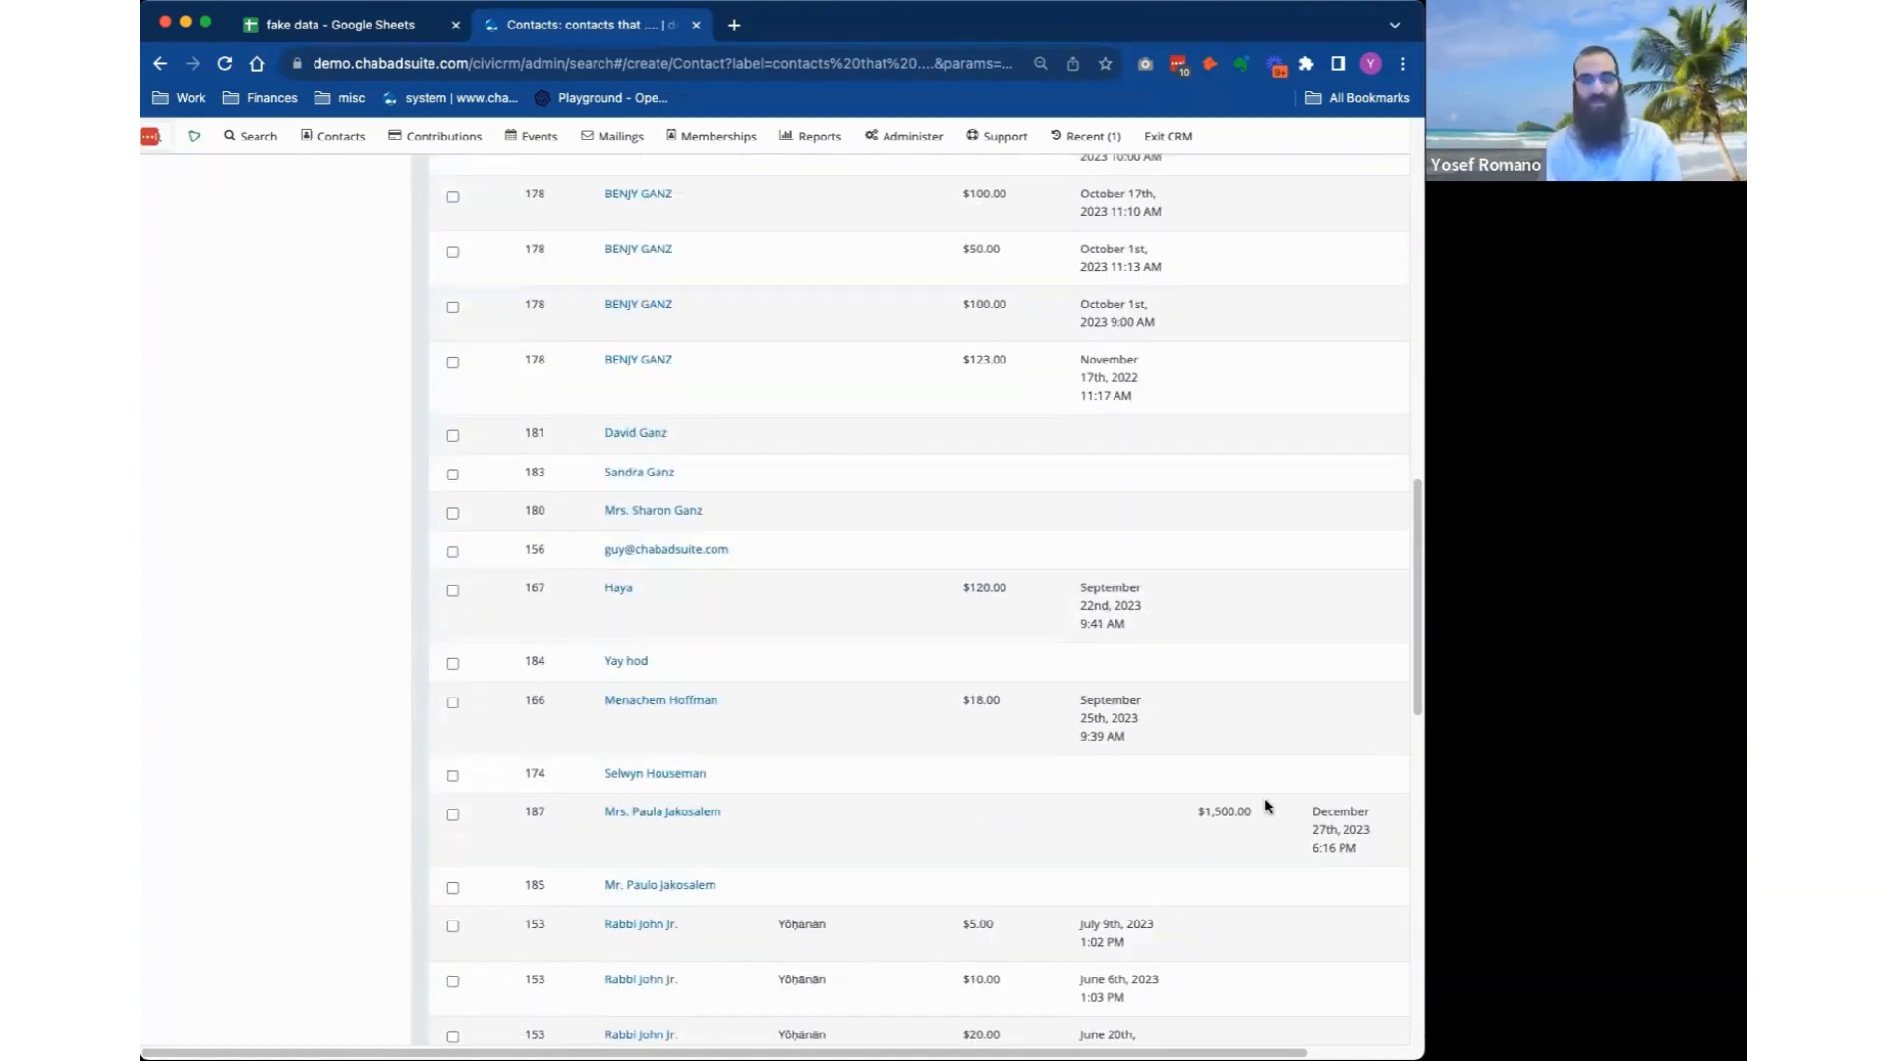
scroll(1236, 830, "up", 15)
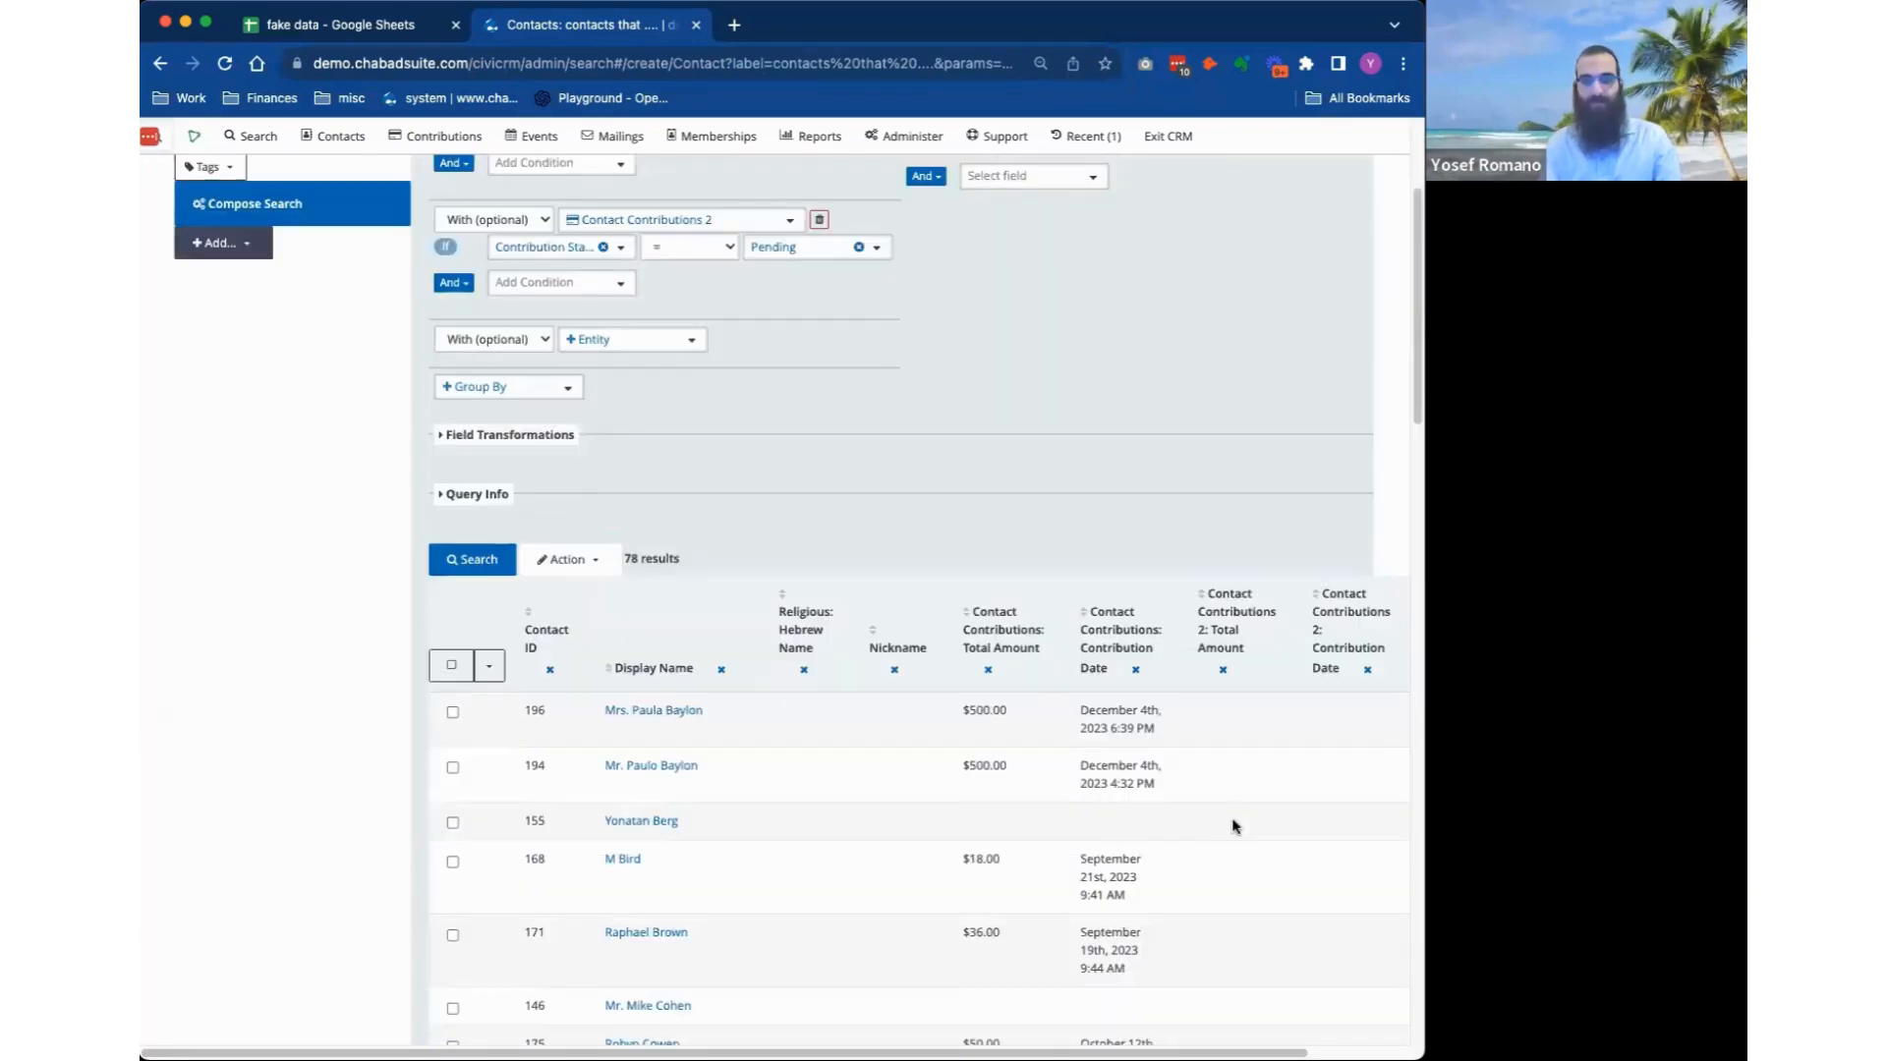
scroll(1236, 830, "down", 10)
scroll(1238, 826, "up", 8)
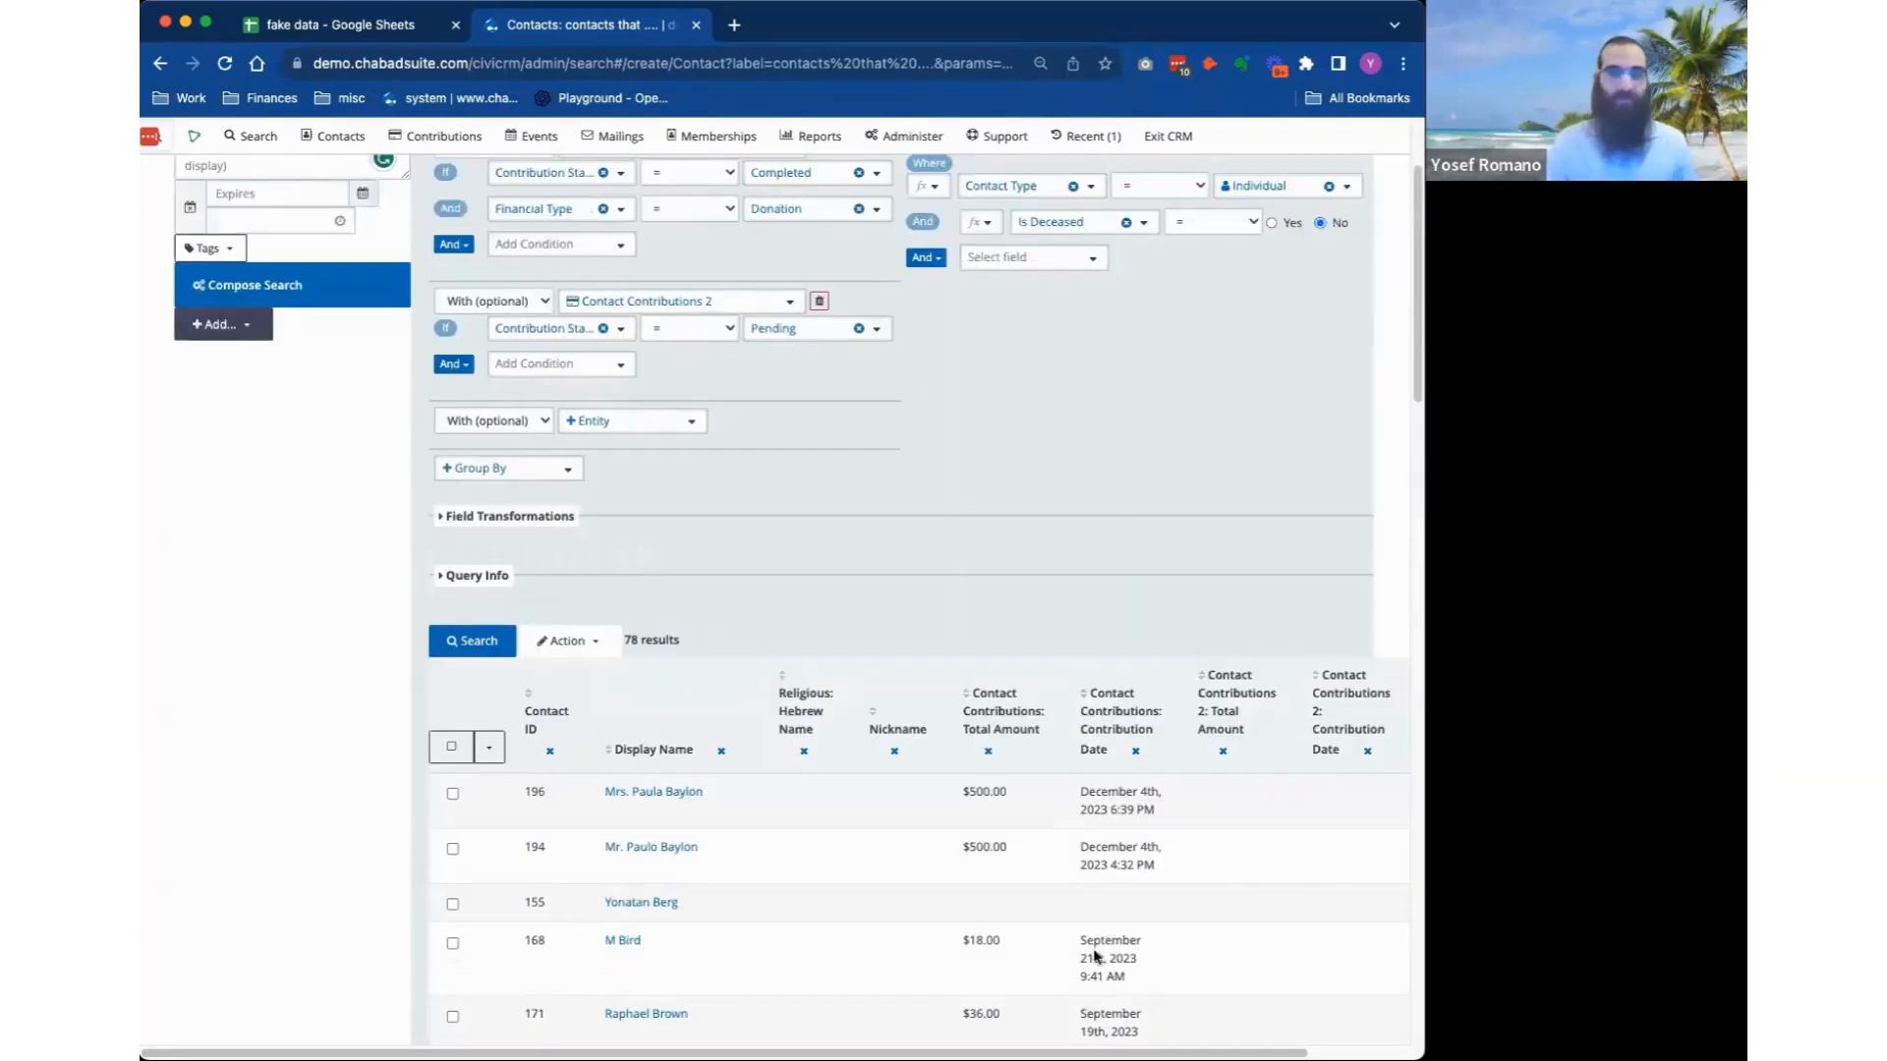
scroll(1243, 874, "up", 2)
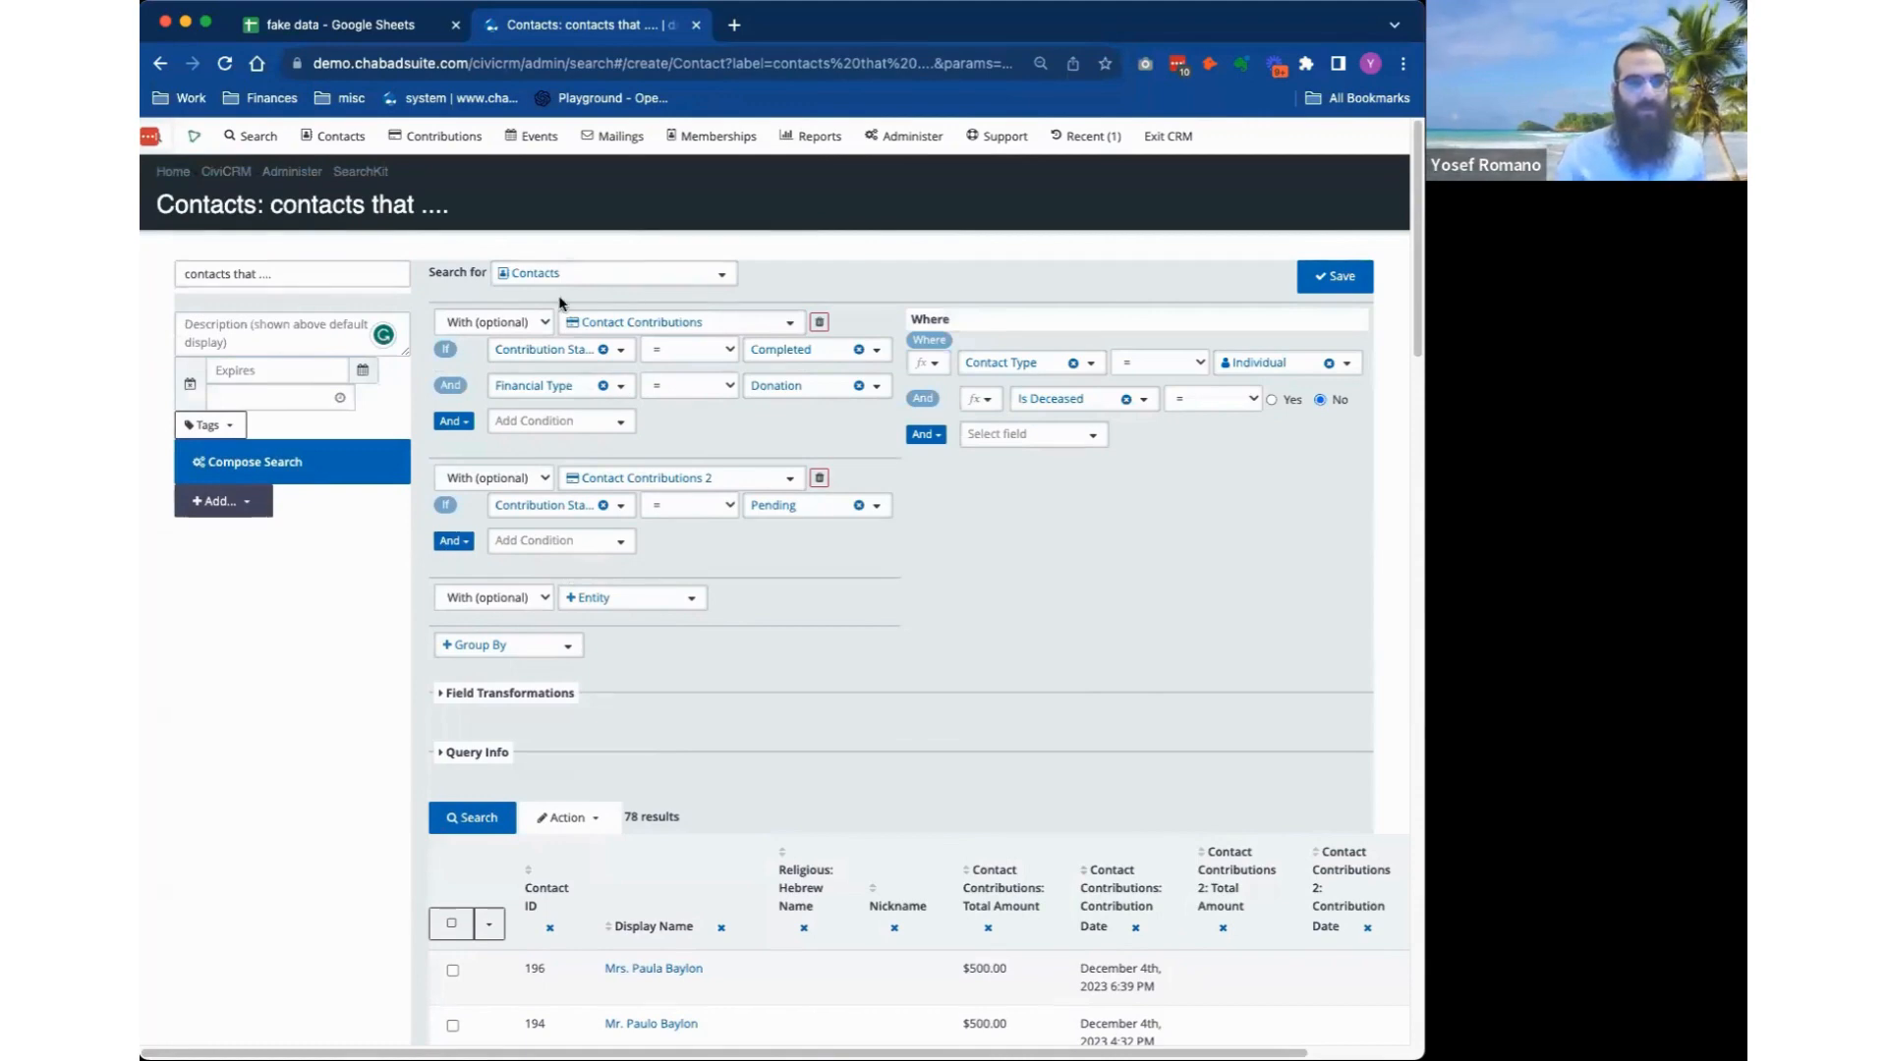
Review the With (optional), With (required) and Without choices for the first Contact Contributions join against the current results.
left_click(471, 324)
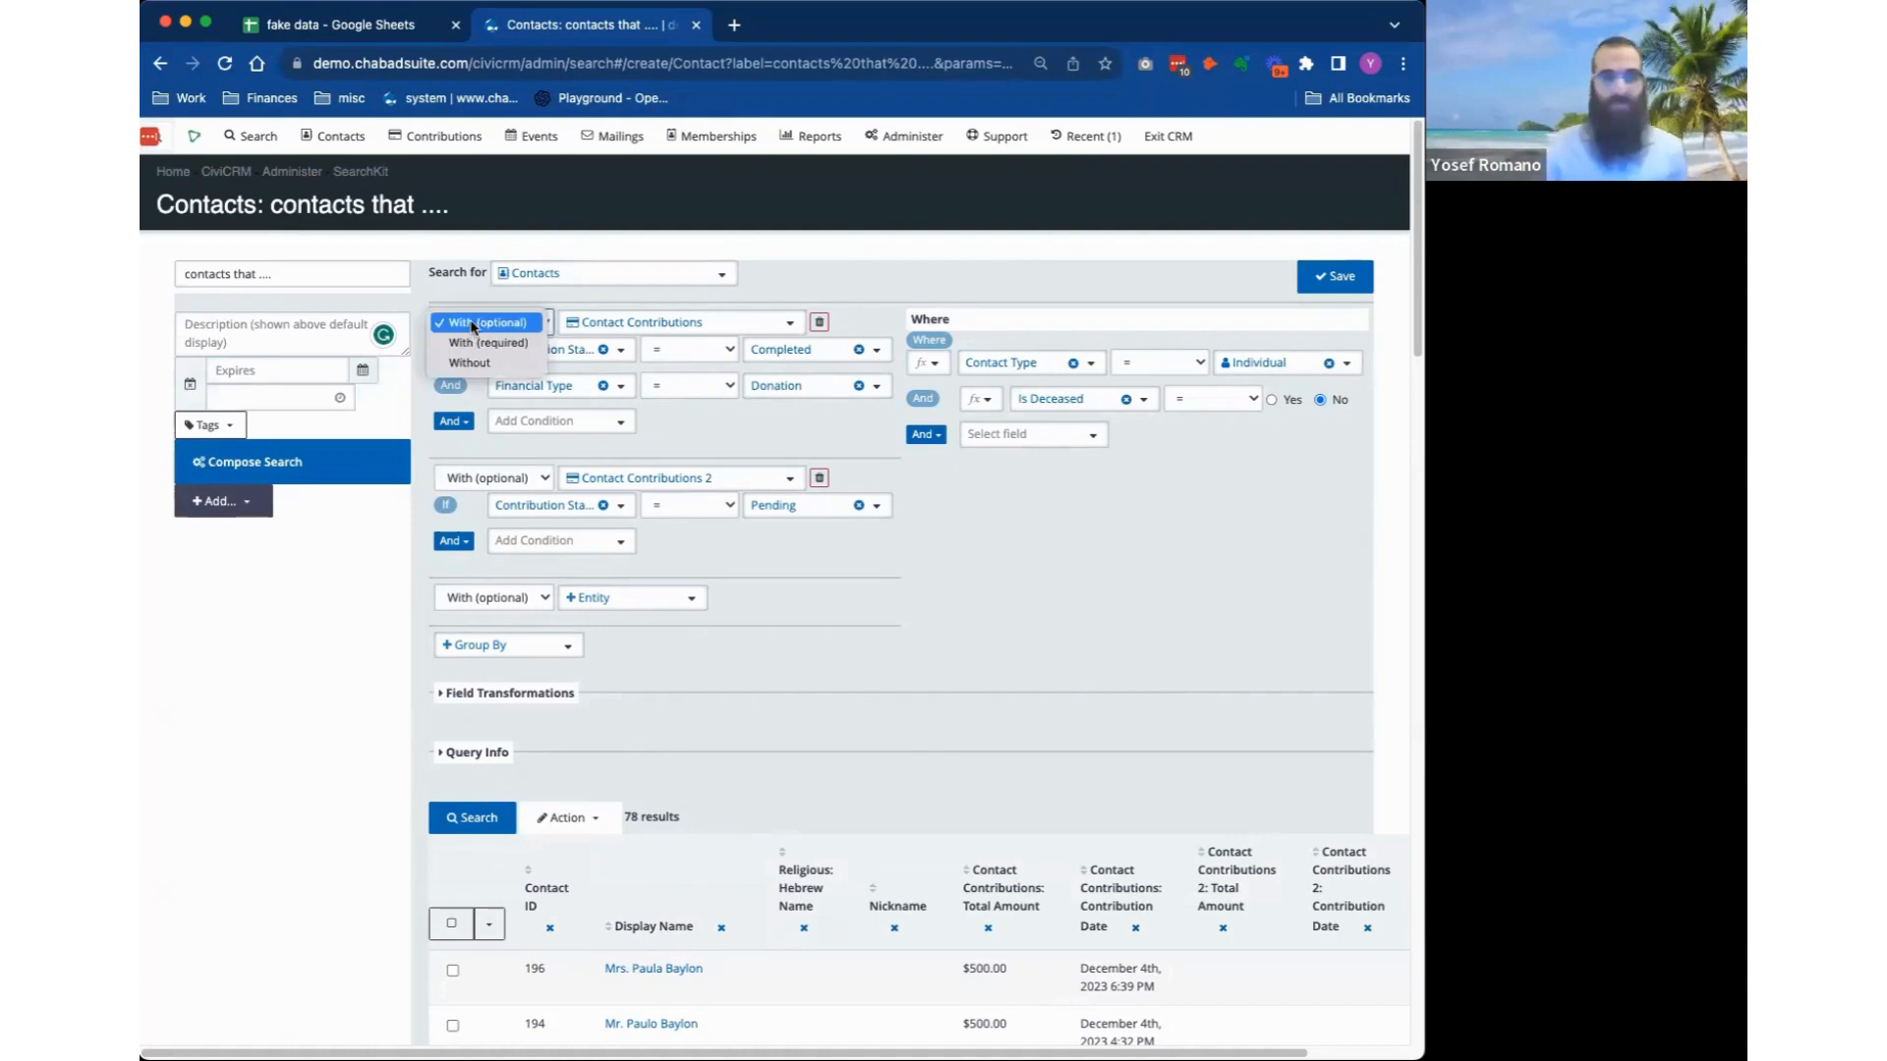
left_click(473, 324)
left_click(486, 324)
left_click(494, 326)
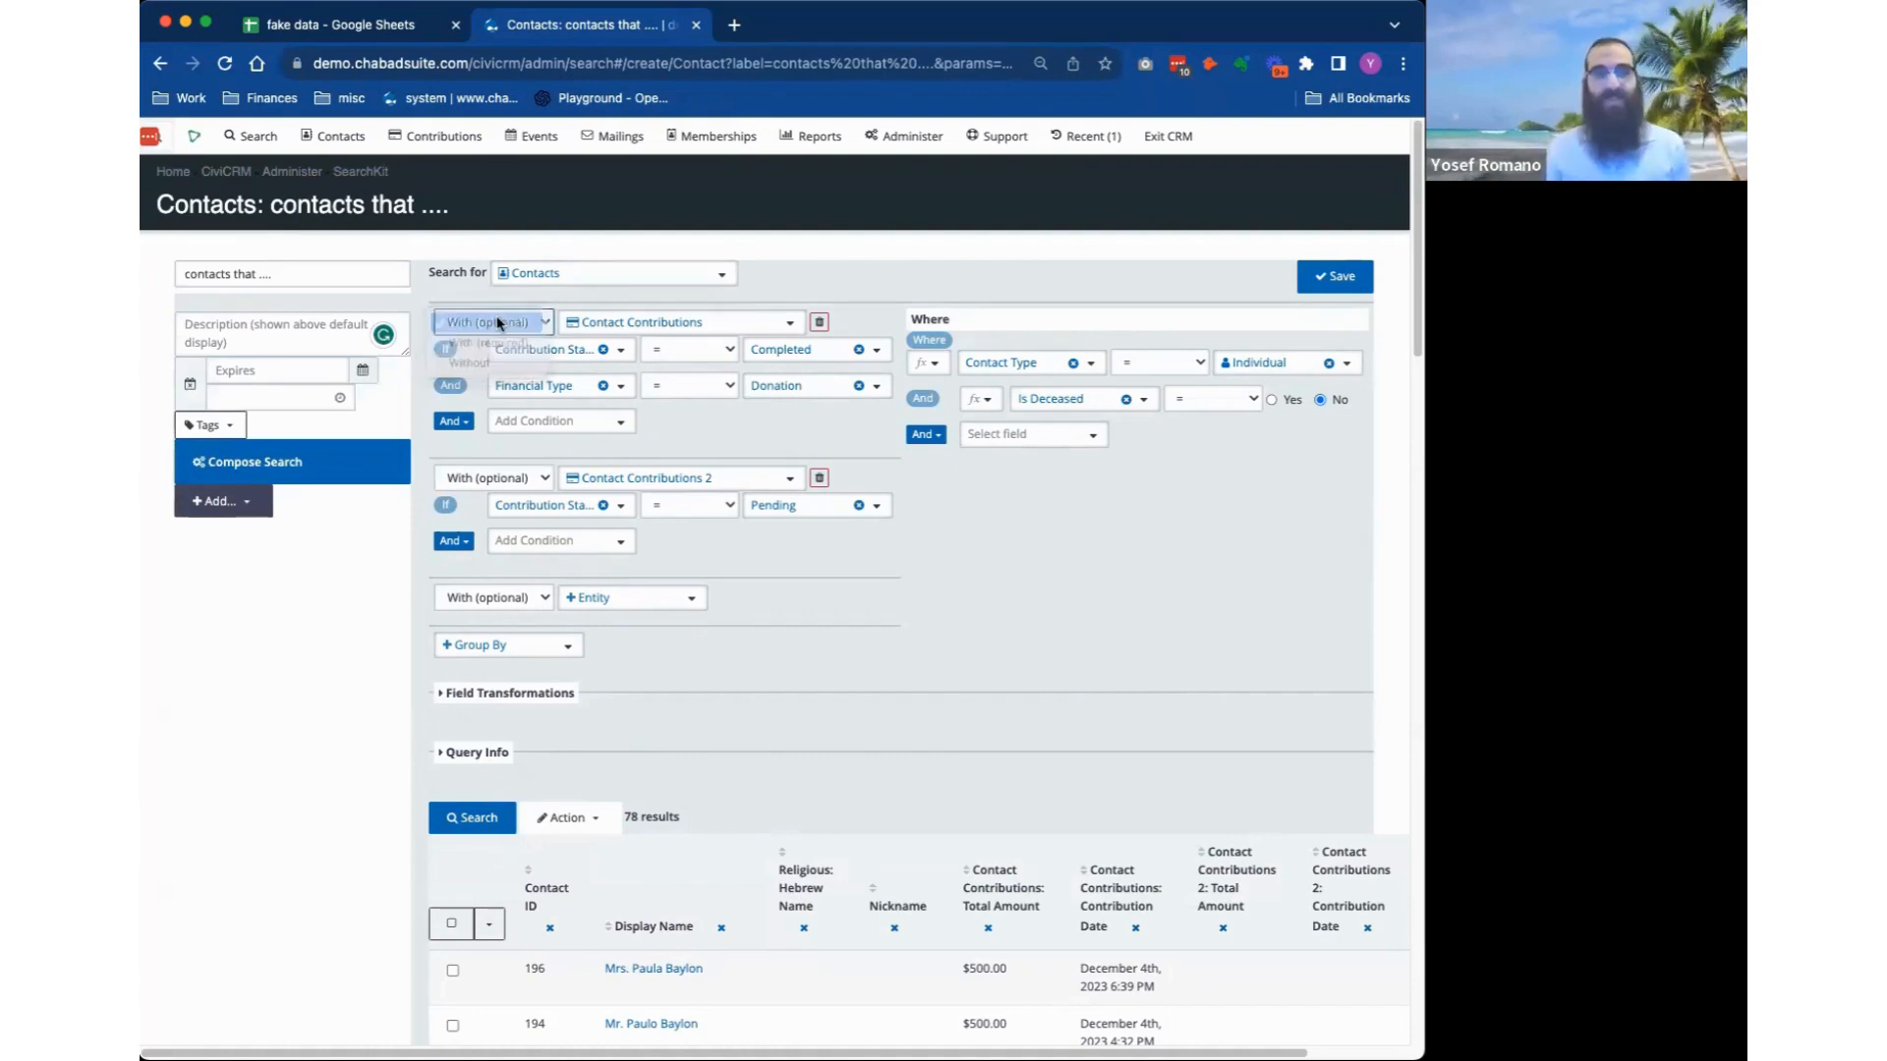
left_click(494, 326)
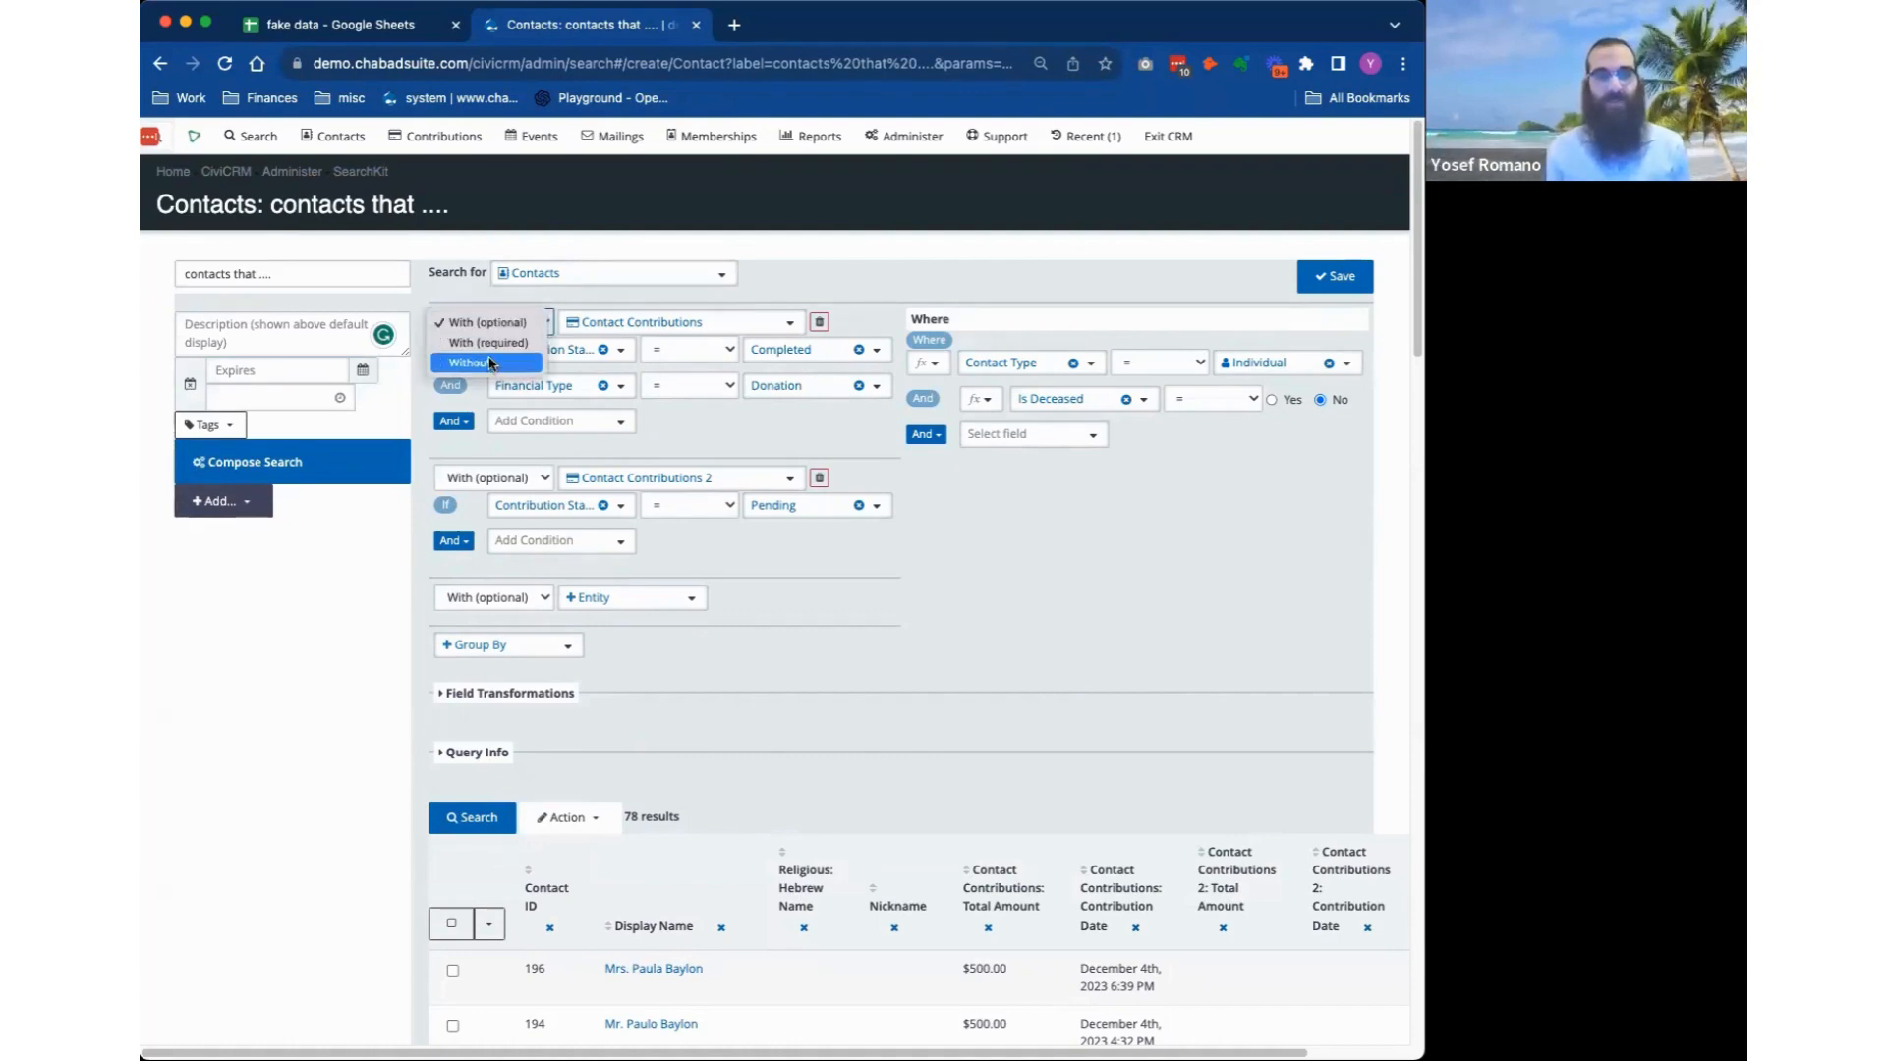
left_click(494, 330)
left_click(490, 327)
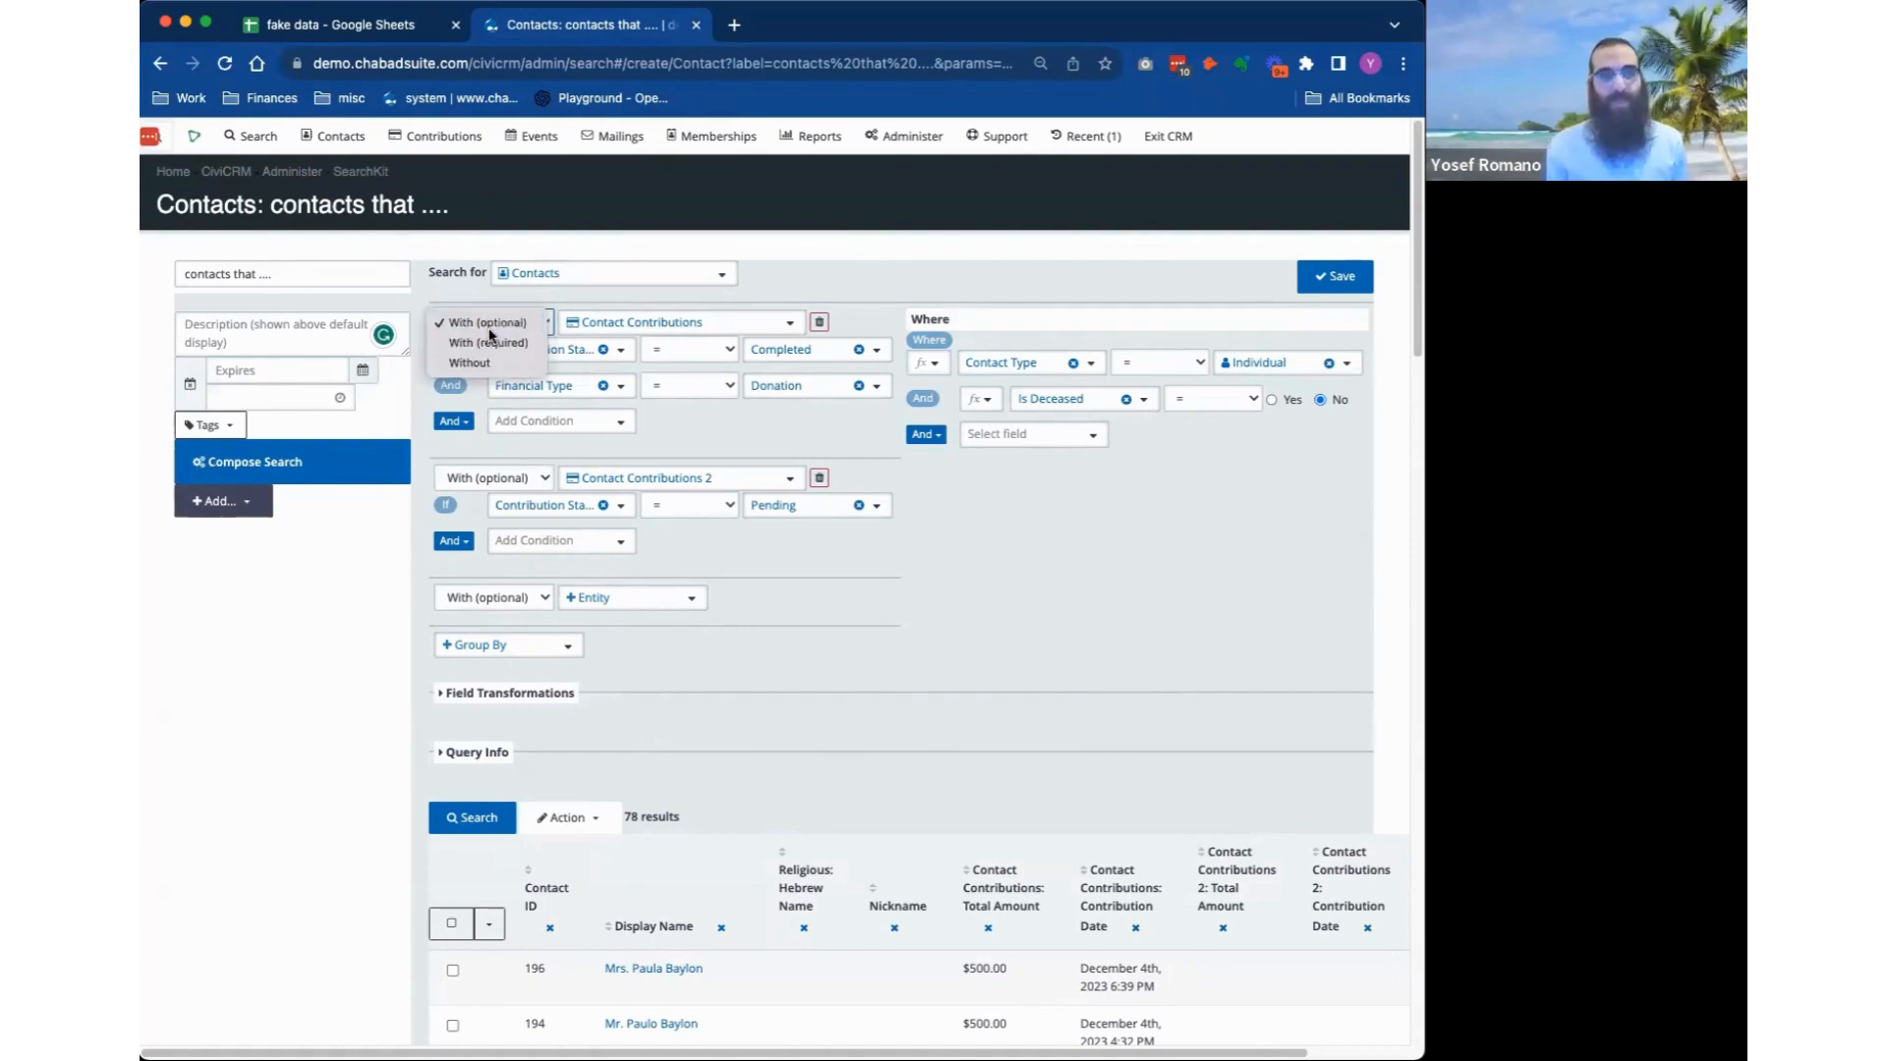
left_click(490, 328)
scroll(1161, 932, "down", 2)
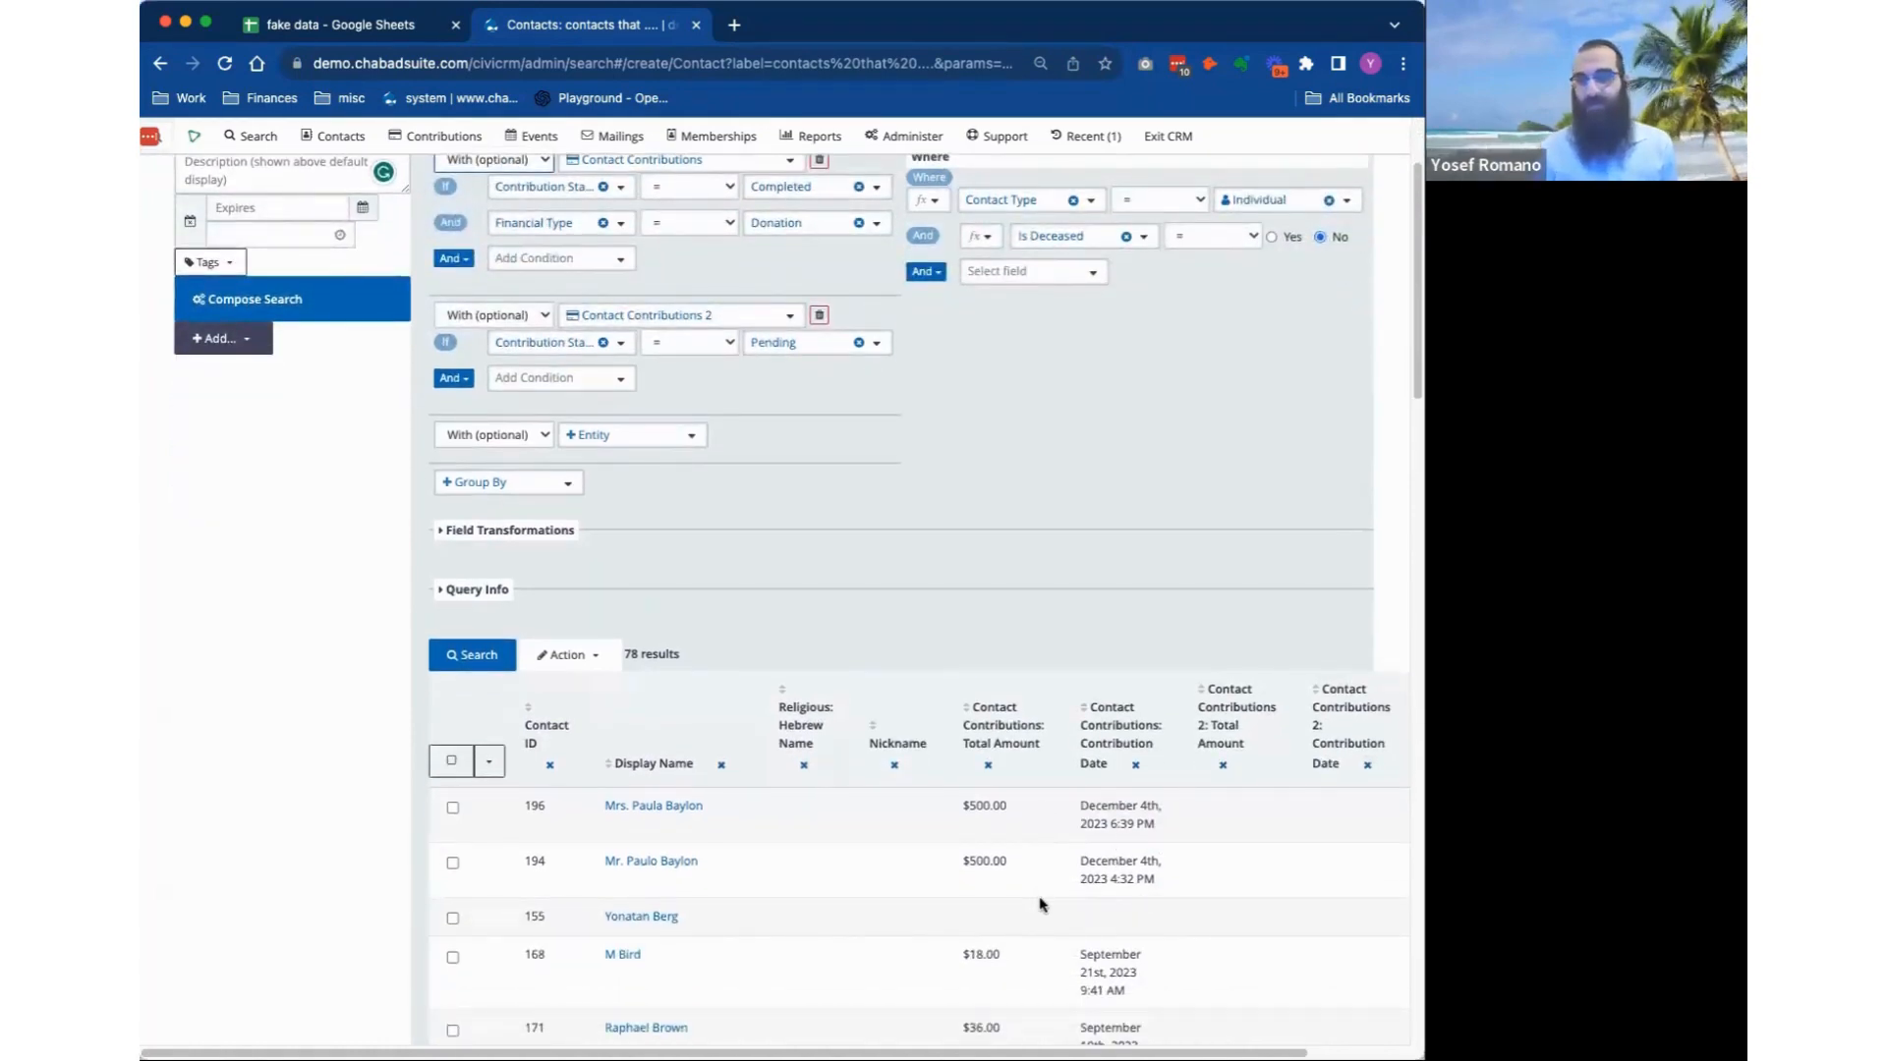
scroll(1041, 904, "up", 3)
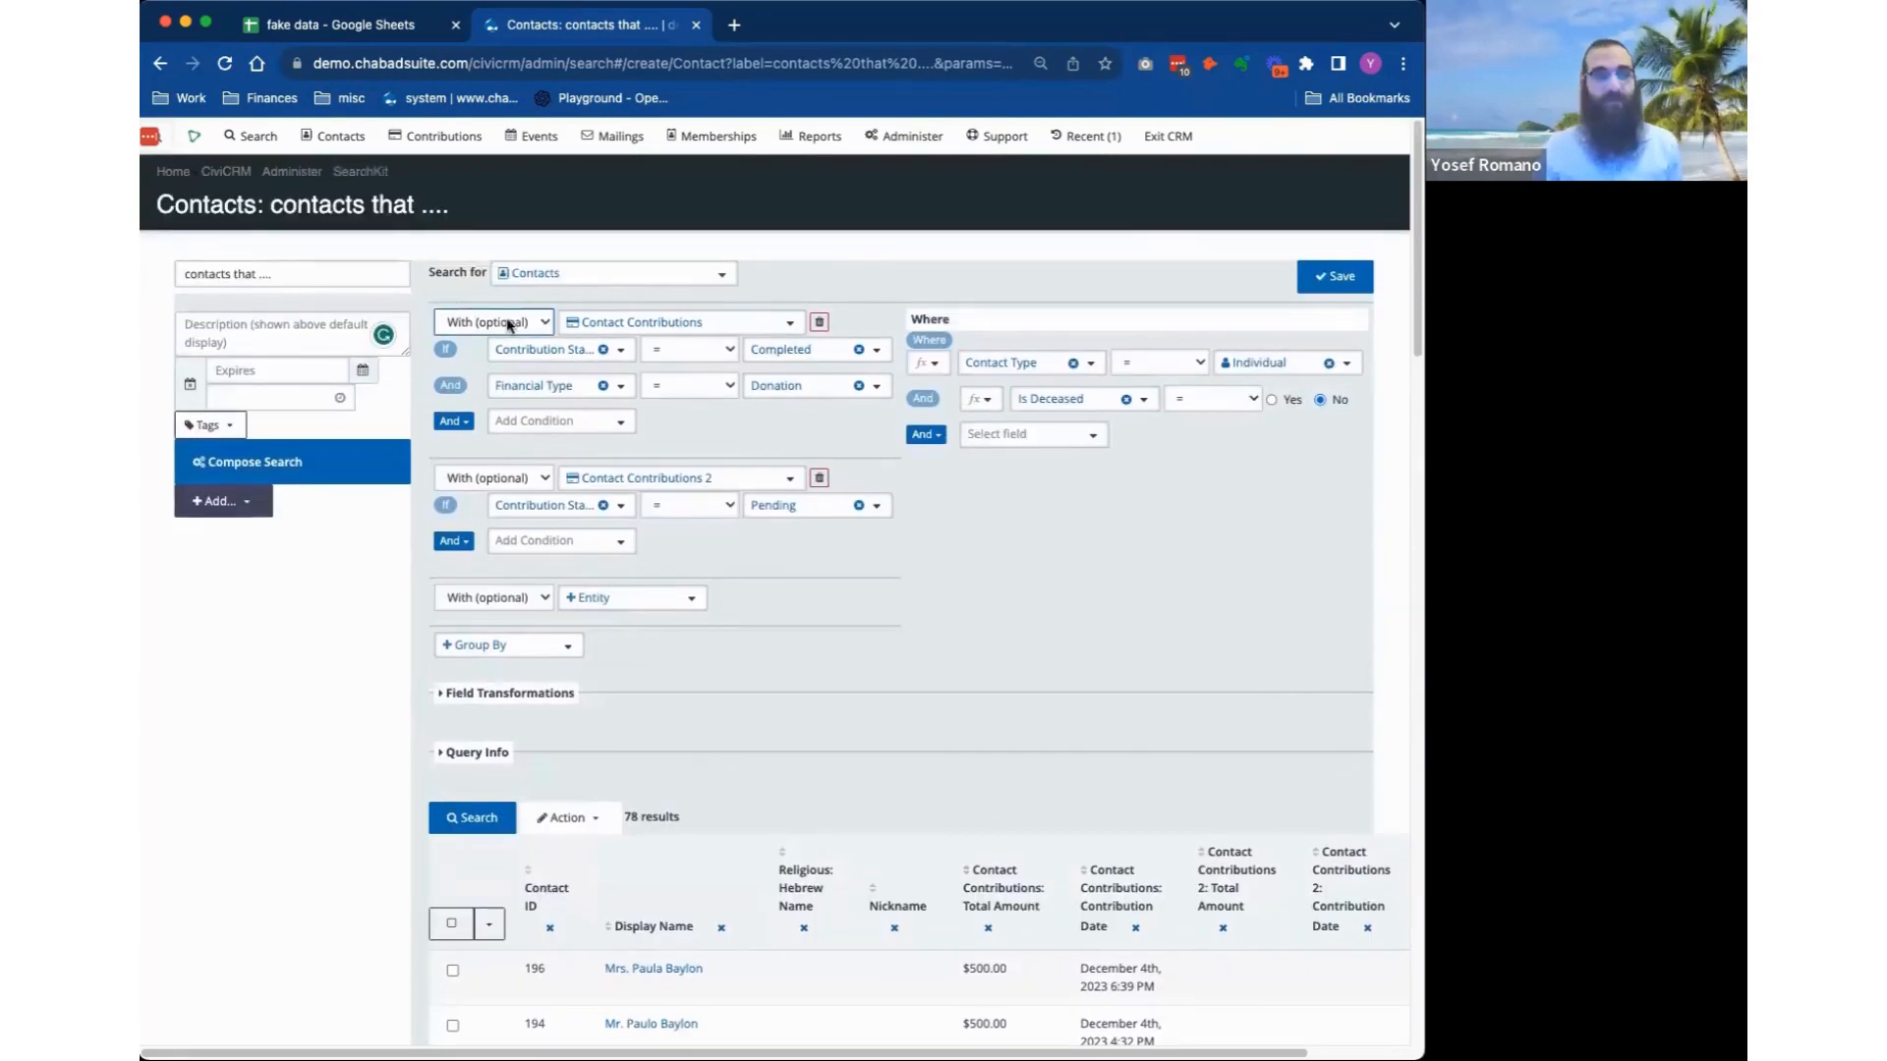
Set the first Contact Contributions join to With (required), rerun the search and check the listed contacts.
left_click(508, 326)
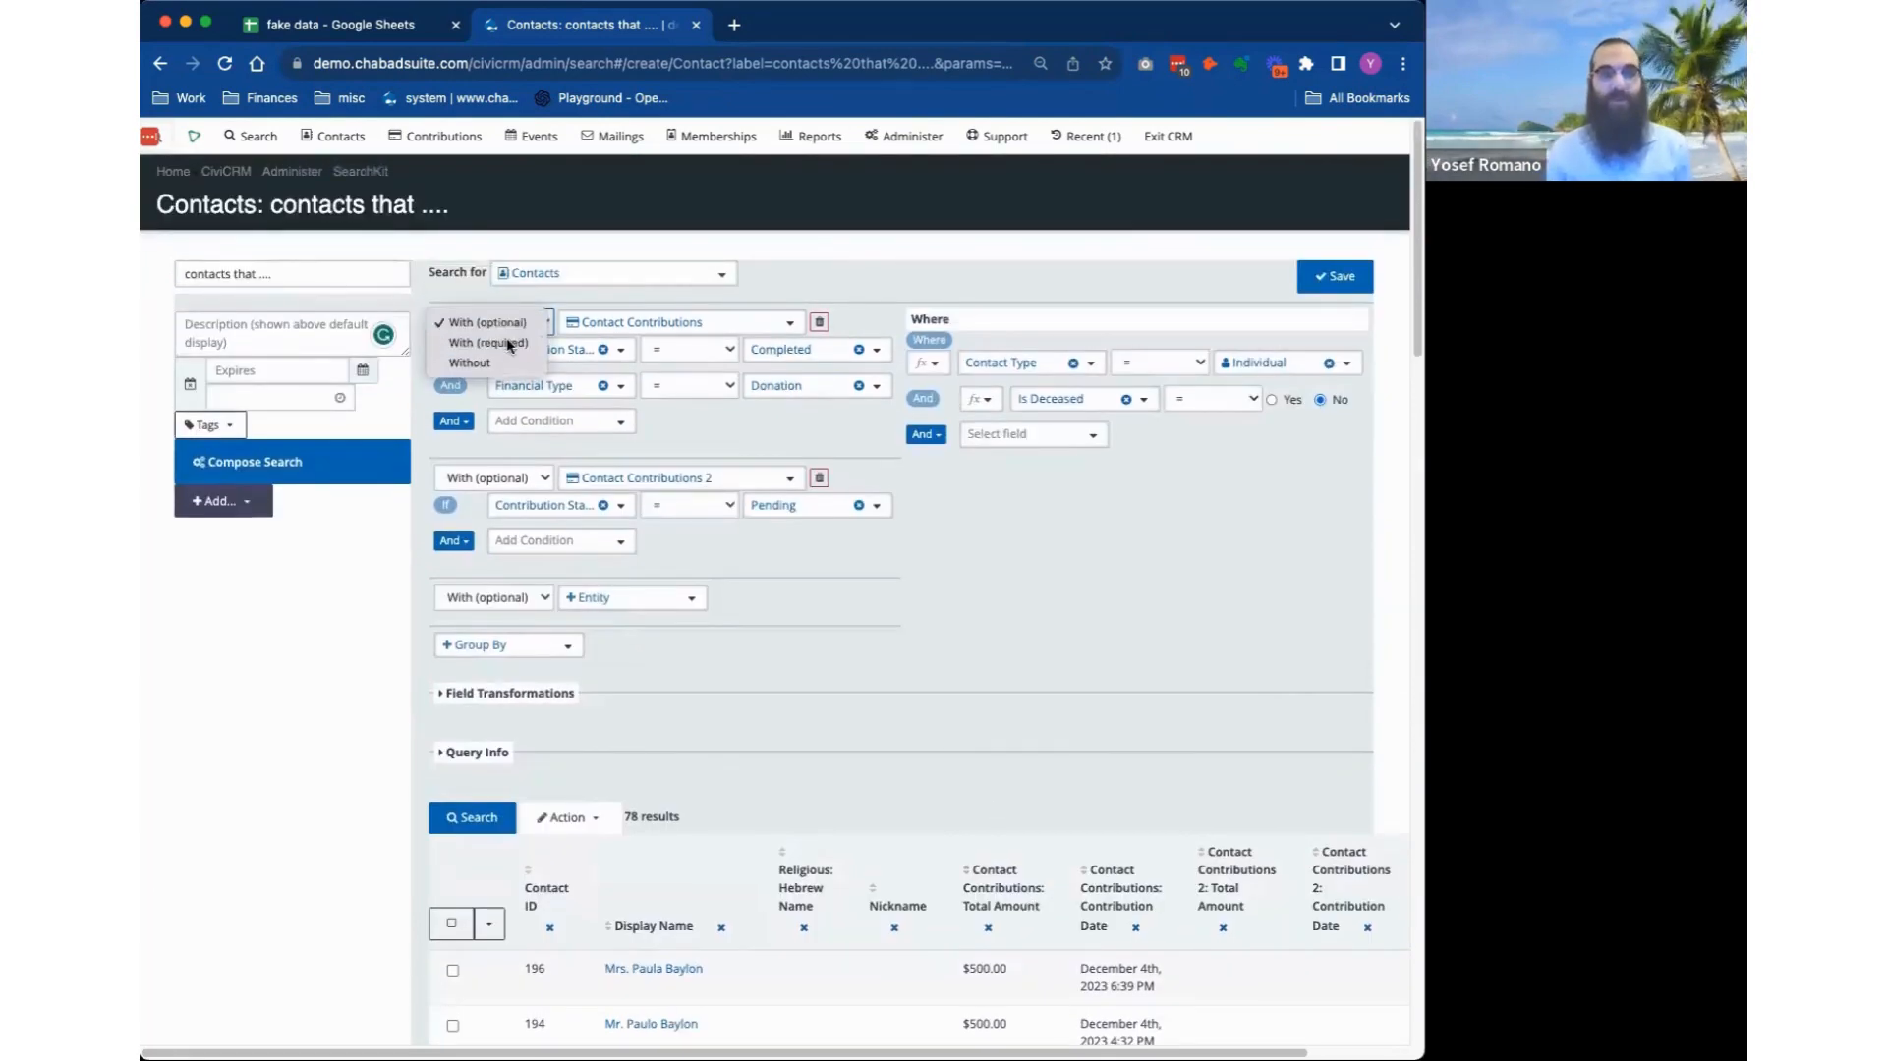
left_click(509, 342)
left_click(454, 822)
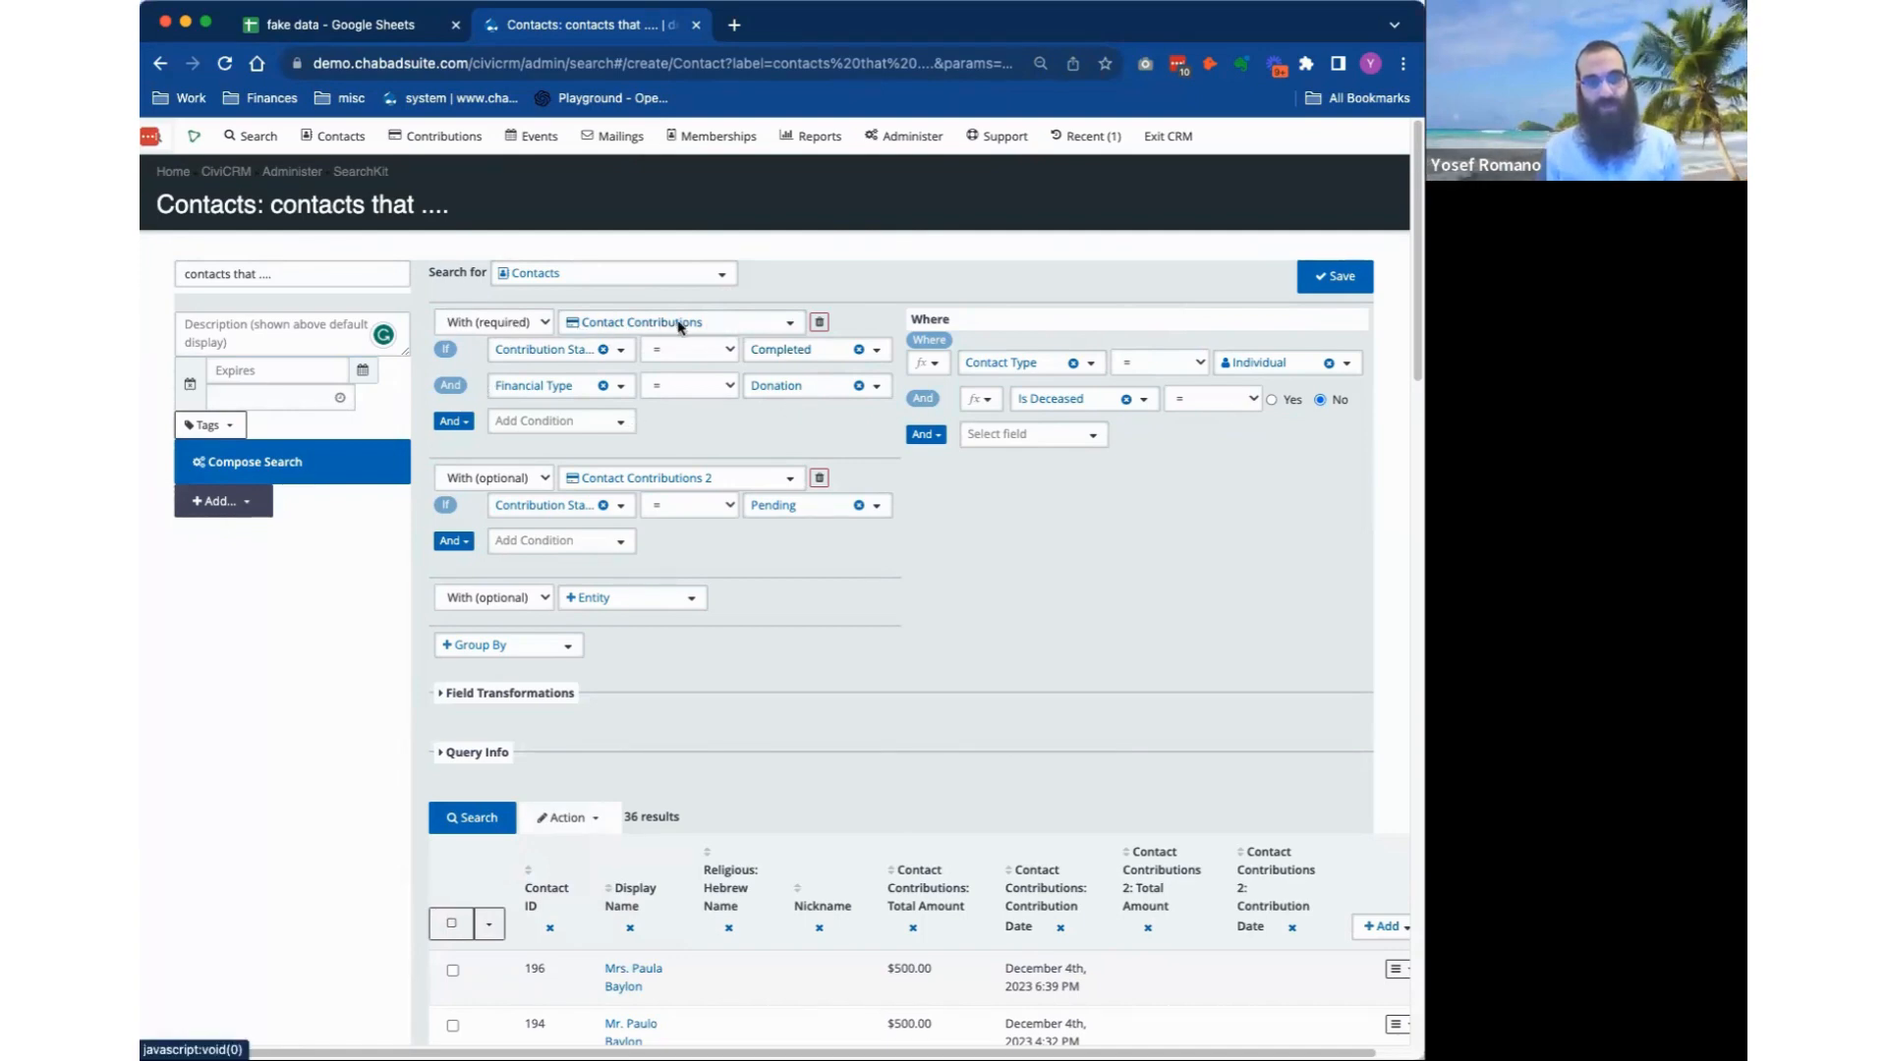
scroll(867, 854, "down", 5)
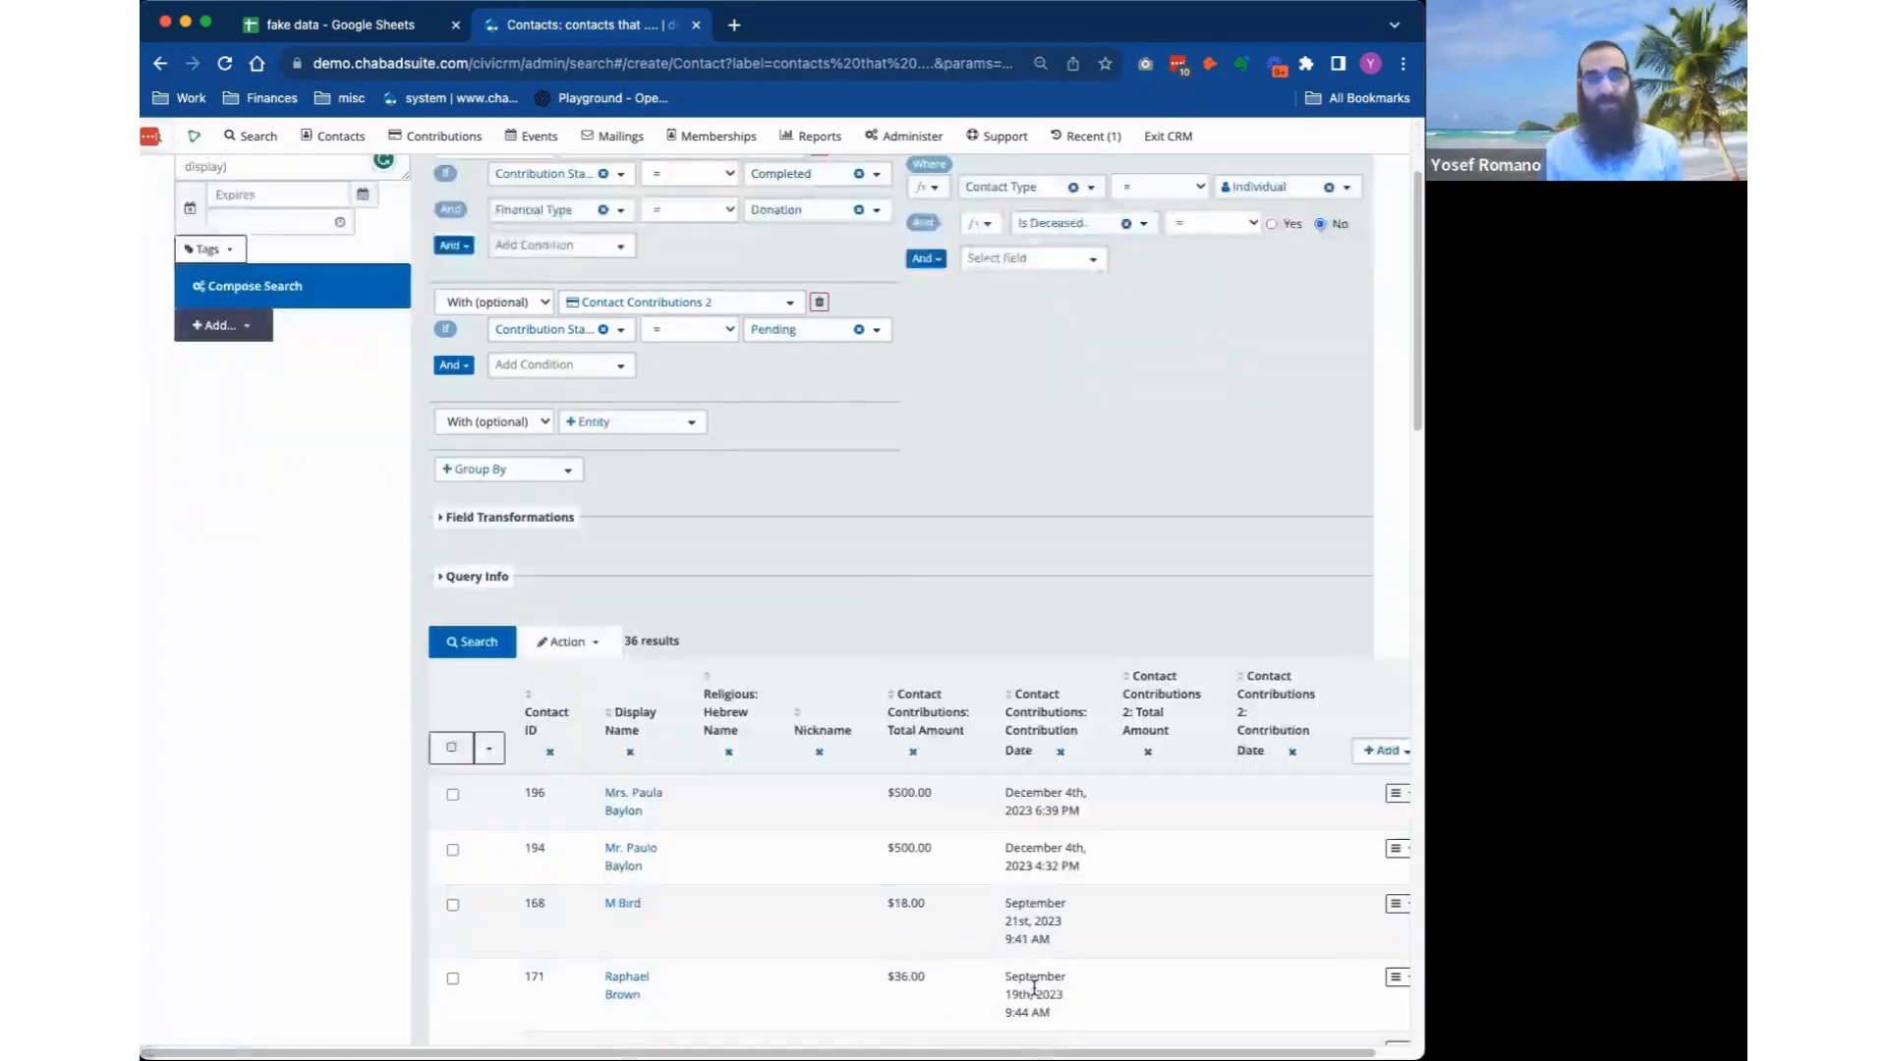
Examine the results with the completed contributions join required, comparing the completed and pending amount and date columns.
scroll(905, 1010, "down", 15)
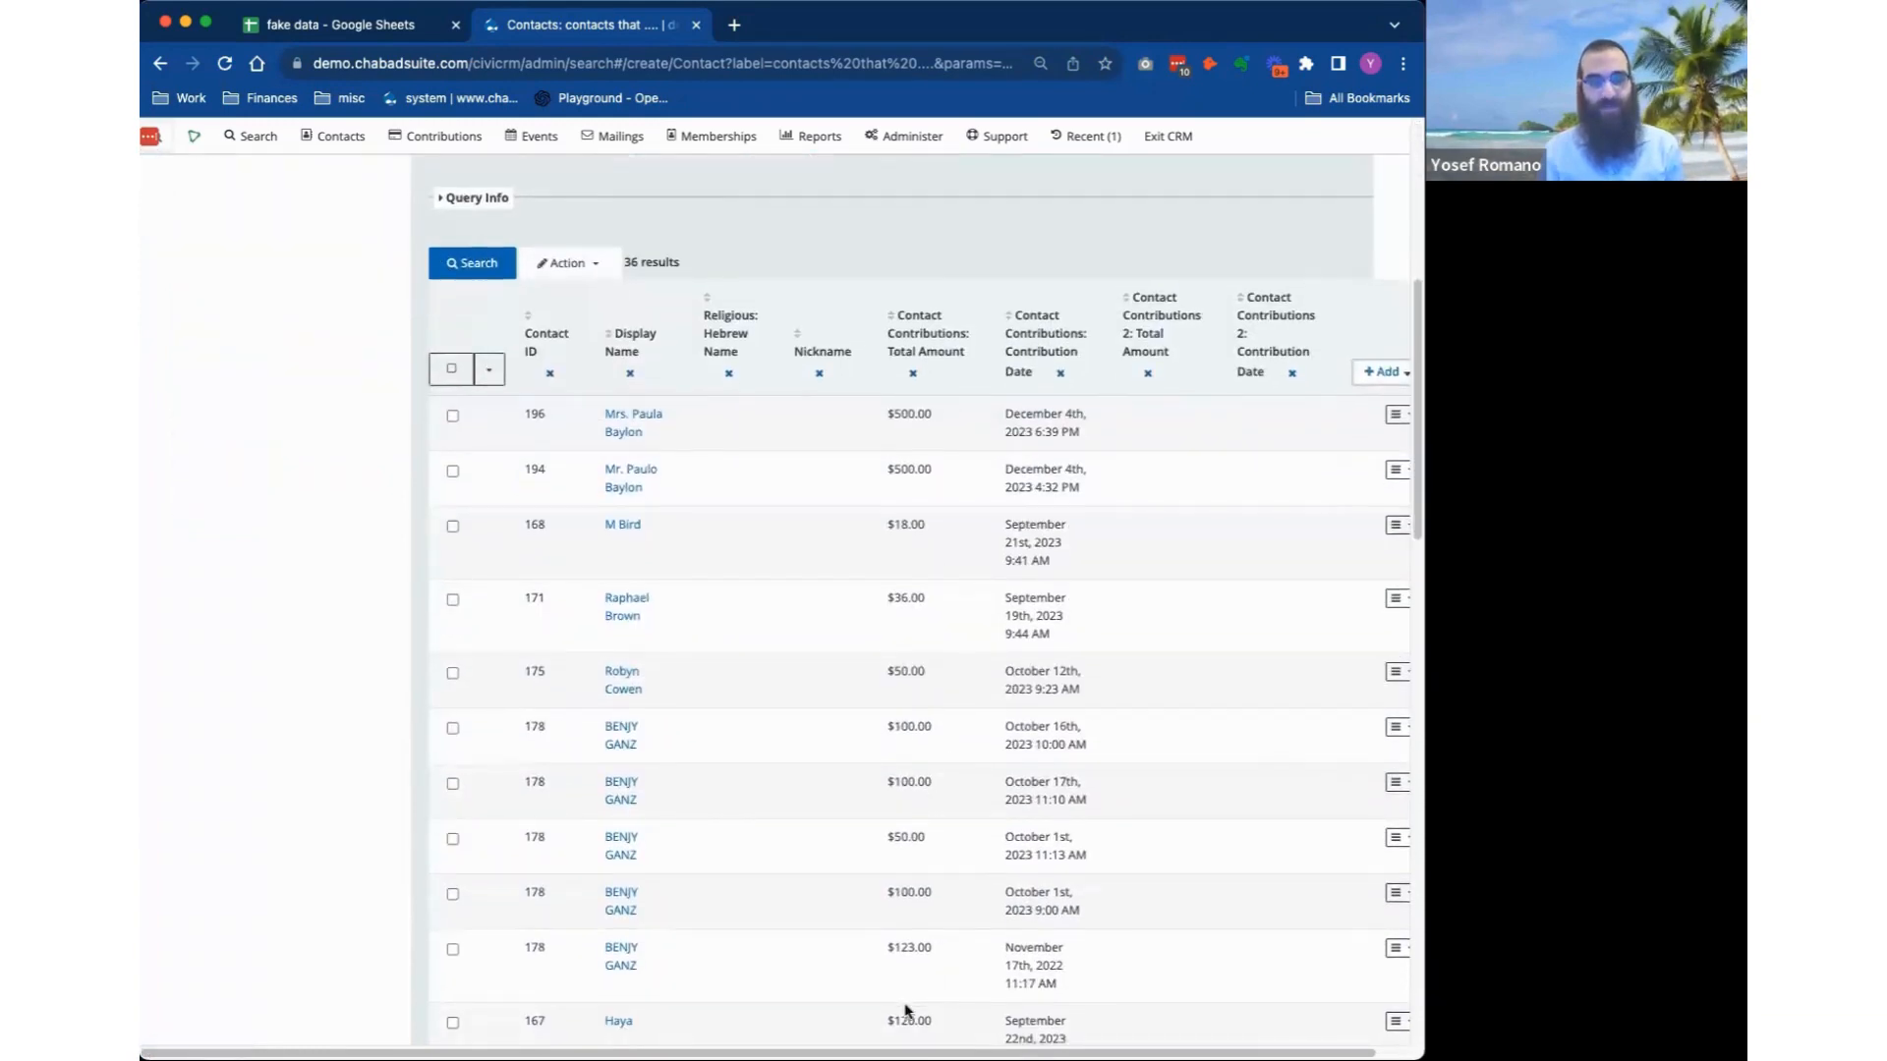
scroll(944, 935, "up", 20)
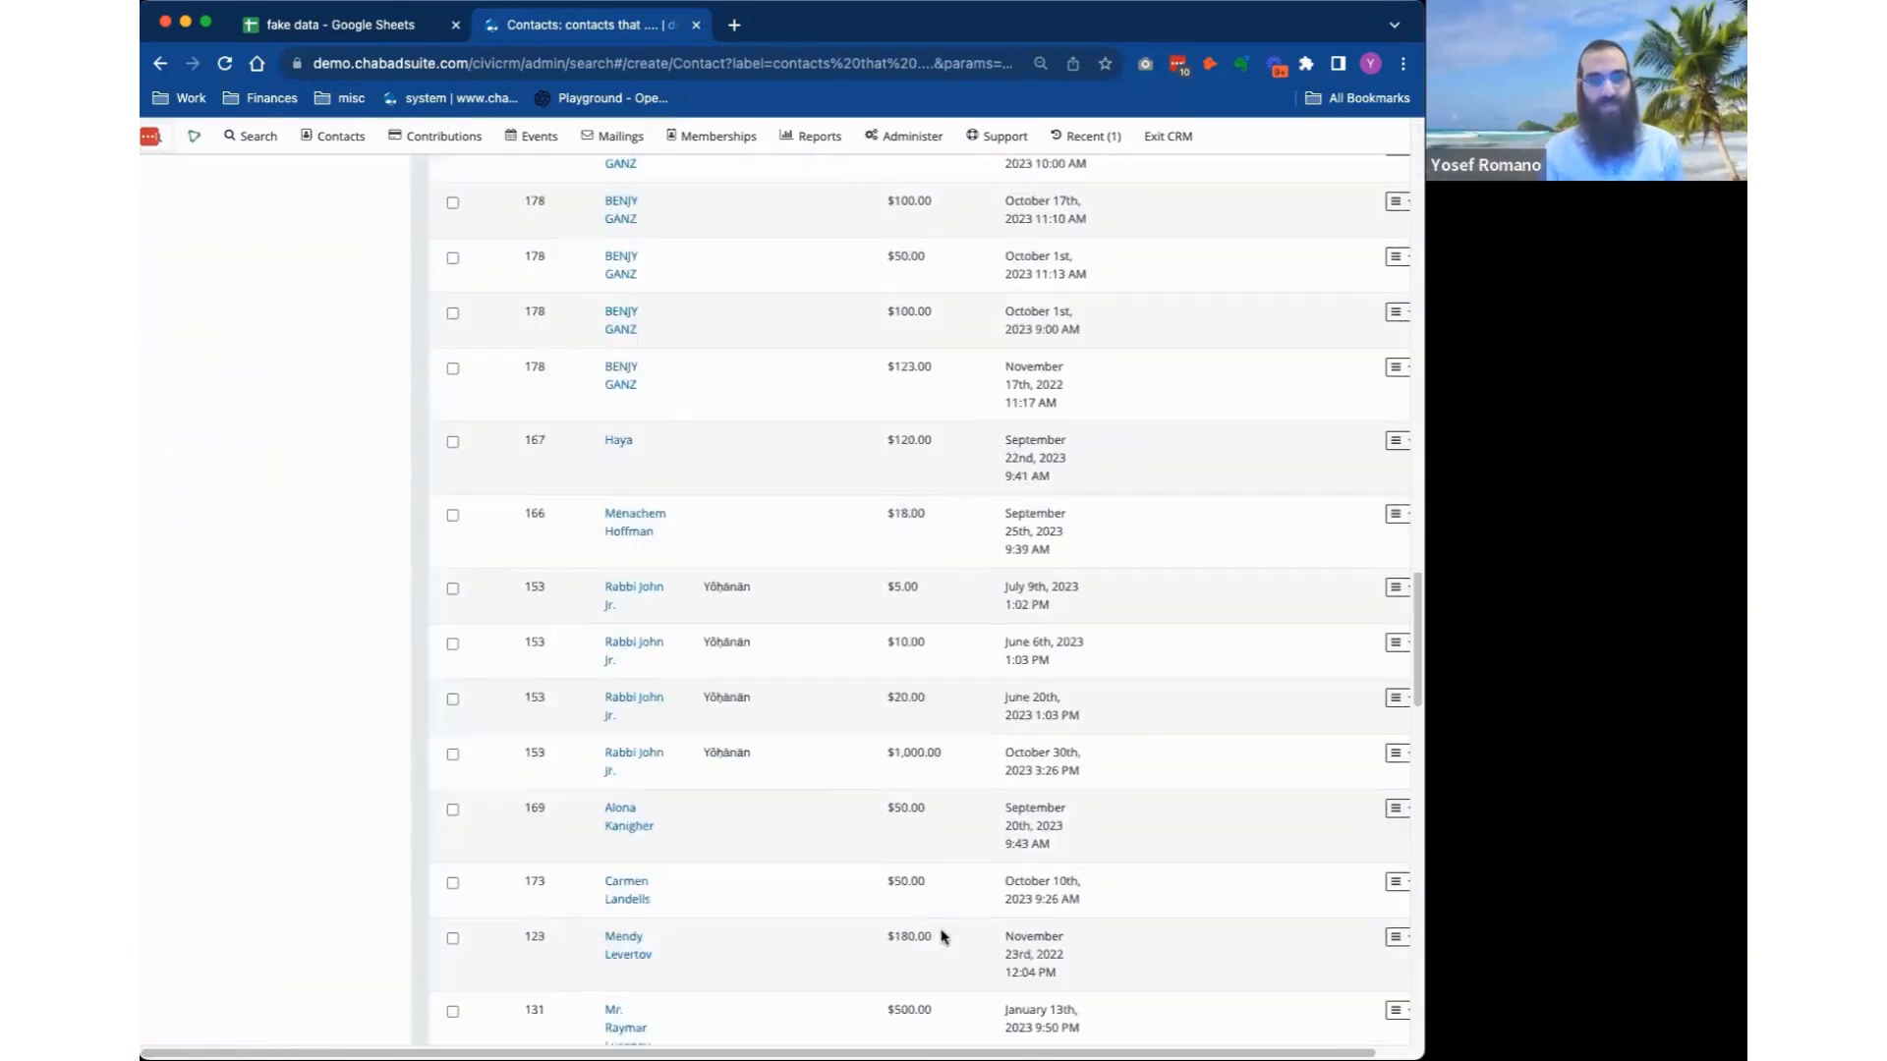
scroll(980, 876, "down", 10)
scroll(980, 879, "up", 10)
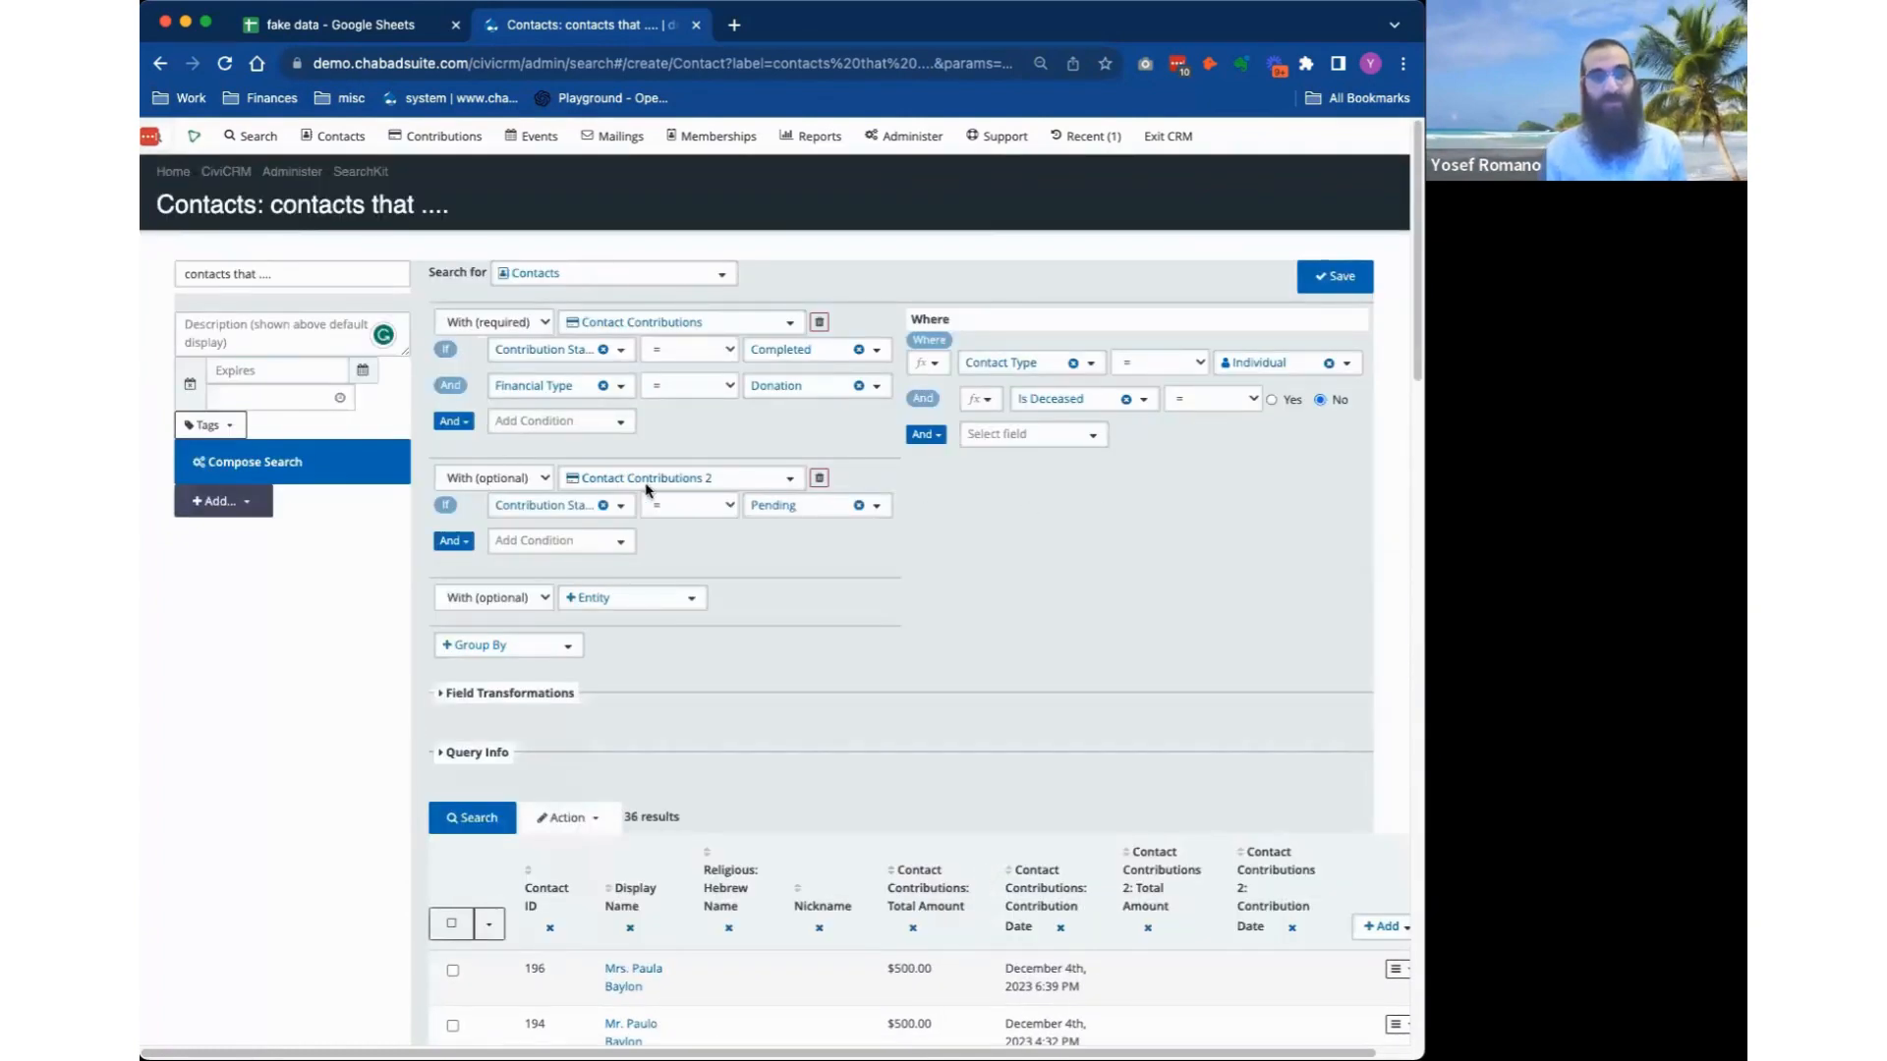
scroll(1159, 688, "down", 10)
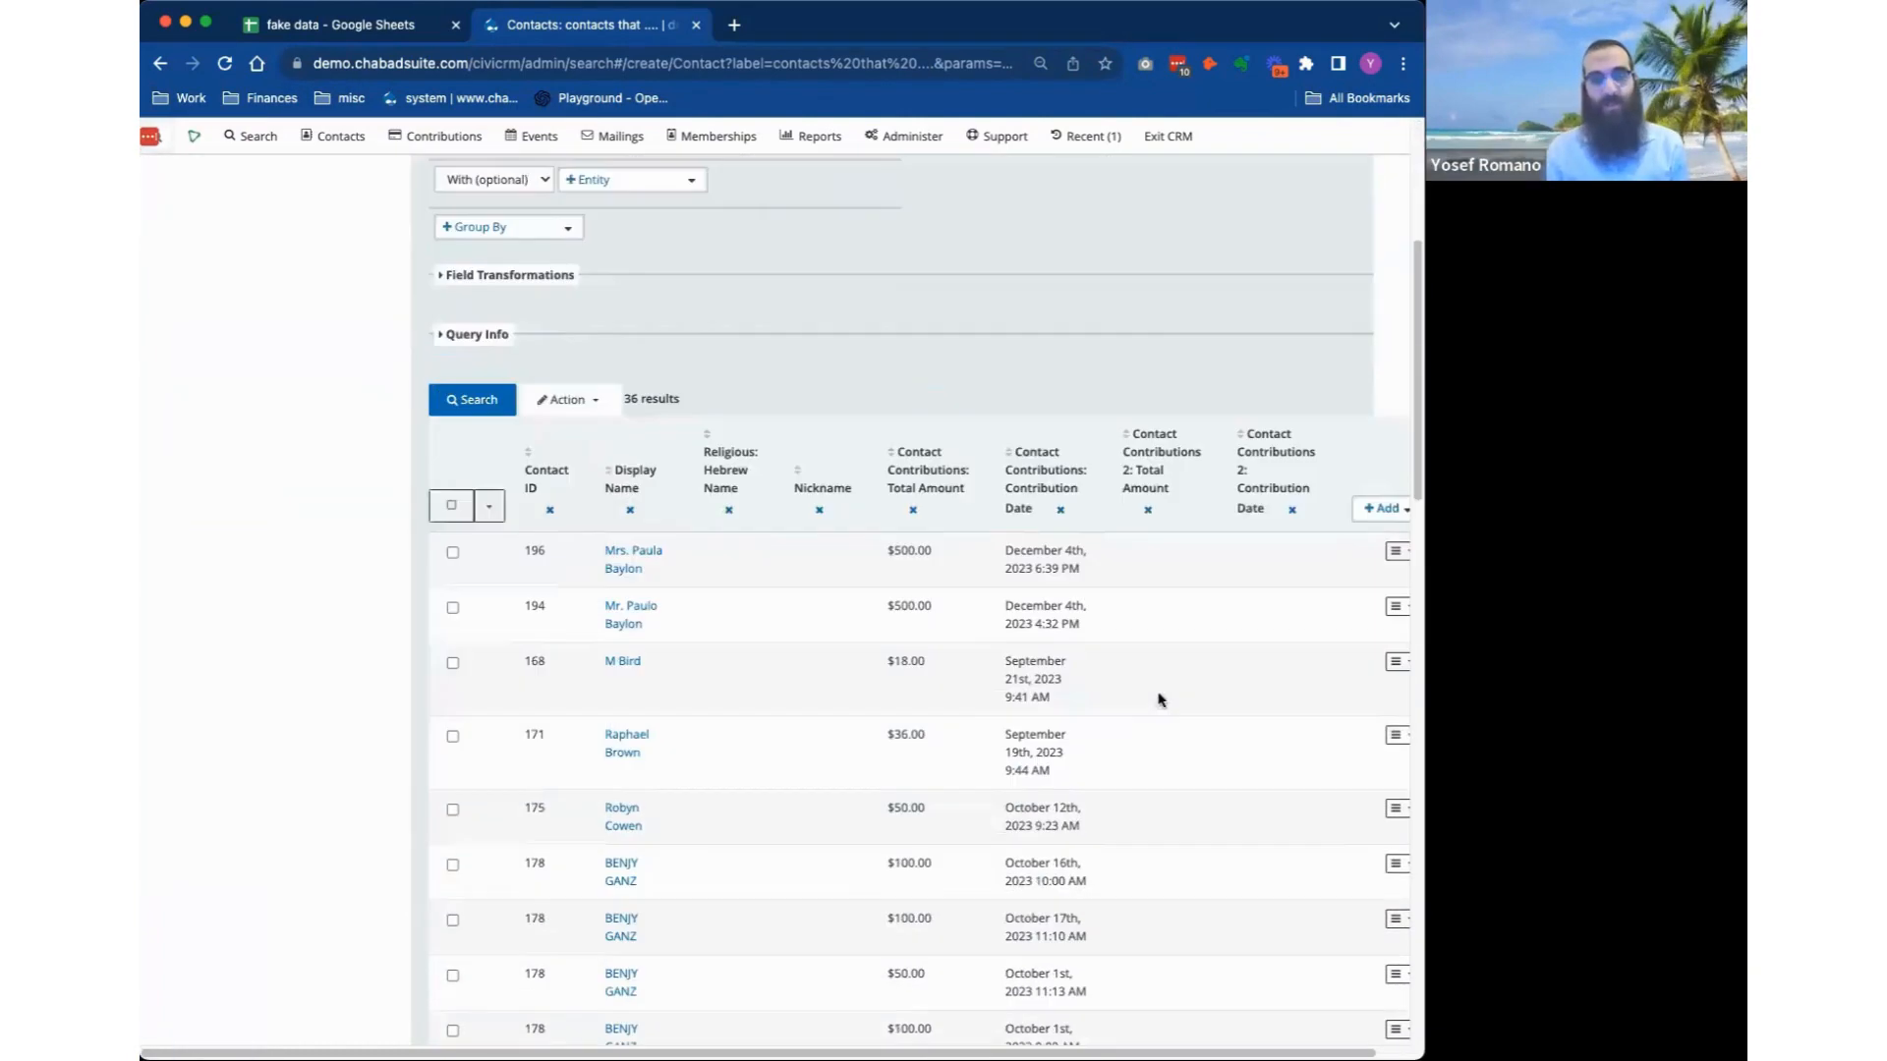
scroll(1182, 752, "down", 5)
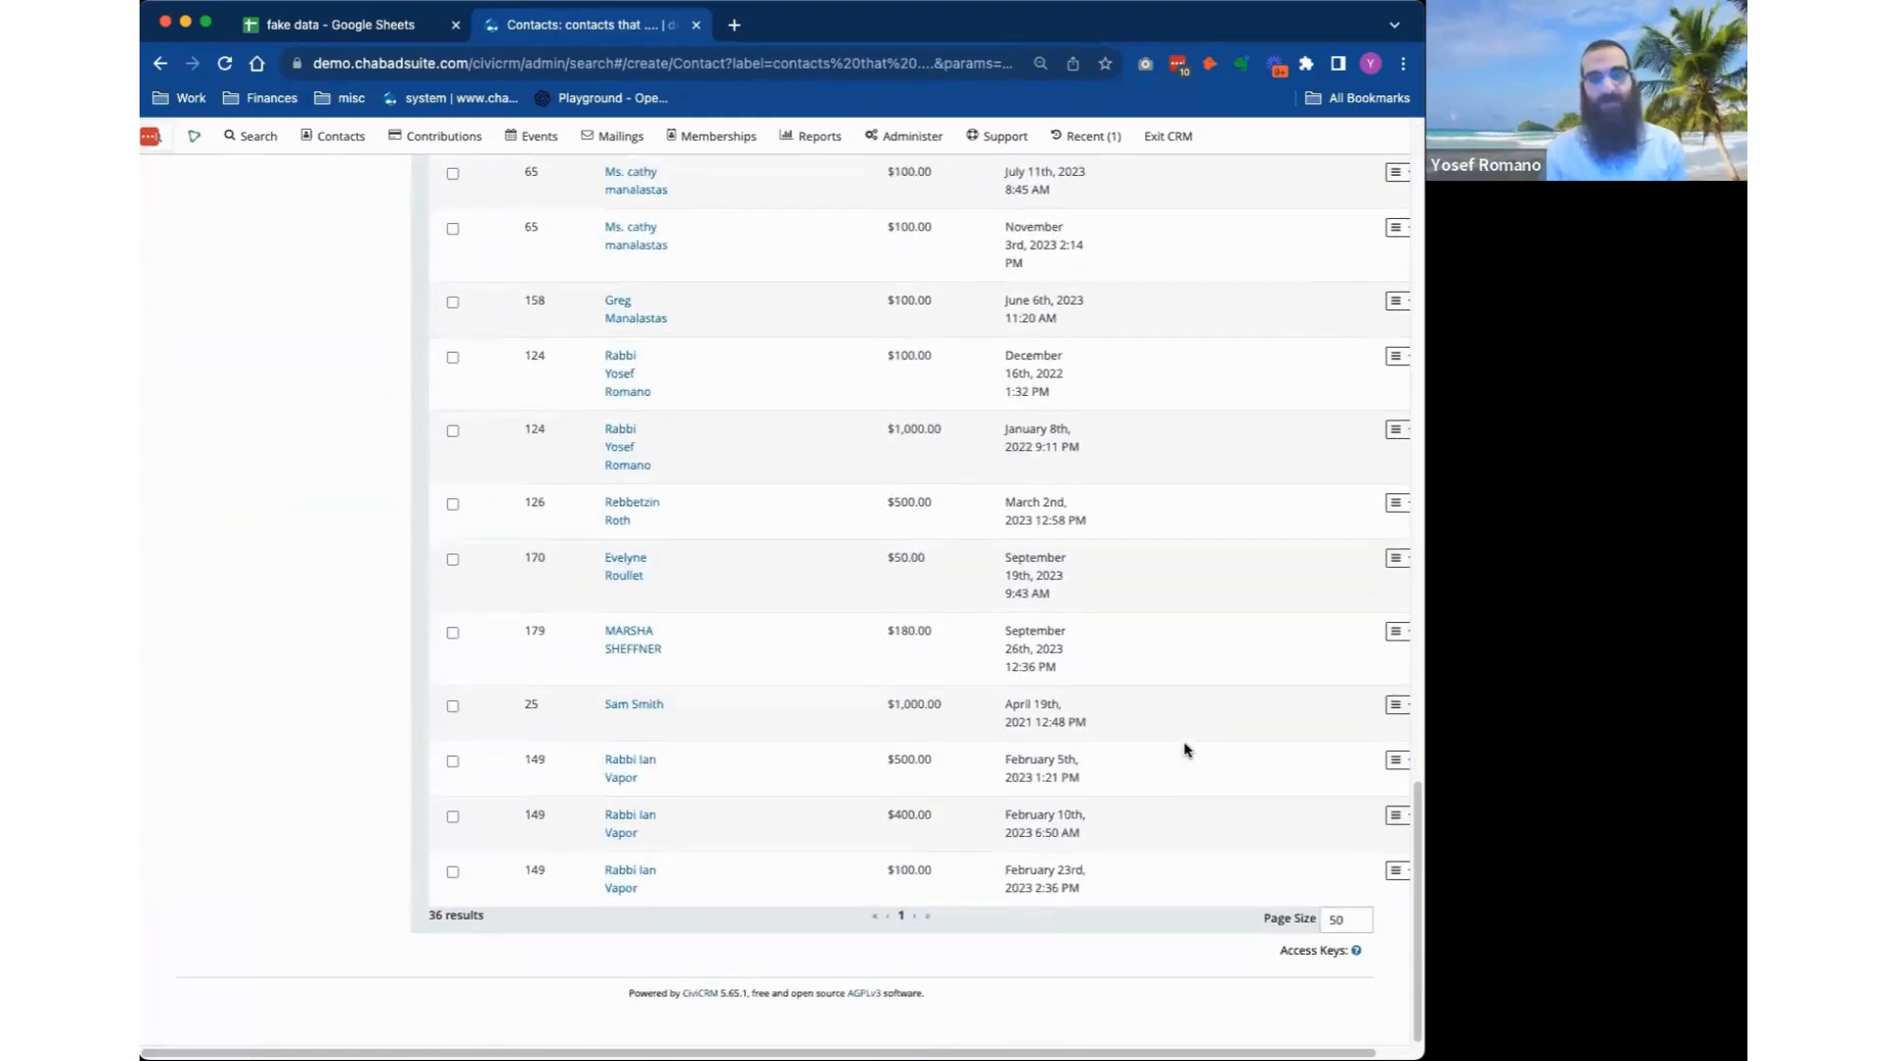
scroll(1179, 756, "up", 15)
scroll(1167, 835, "down", 7)
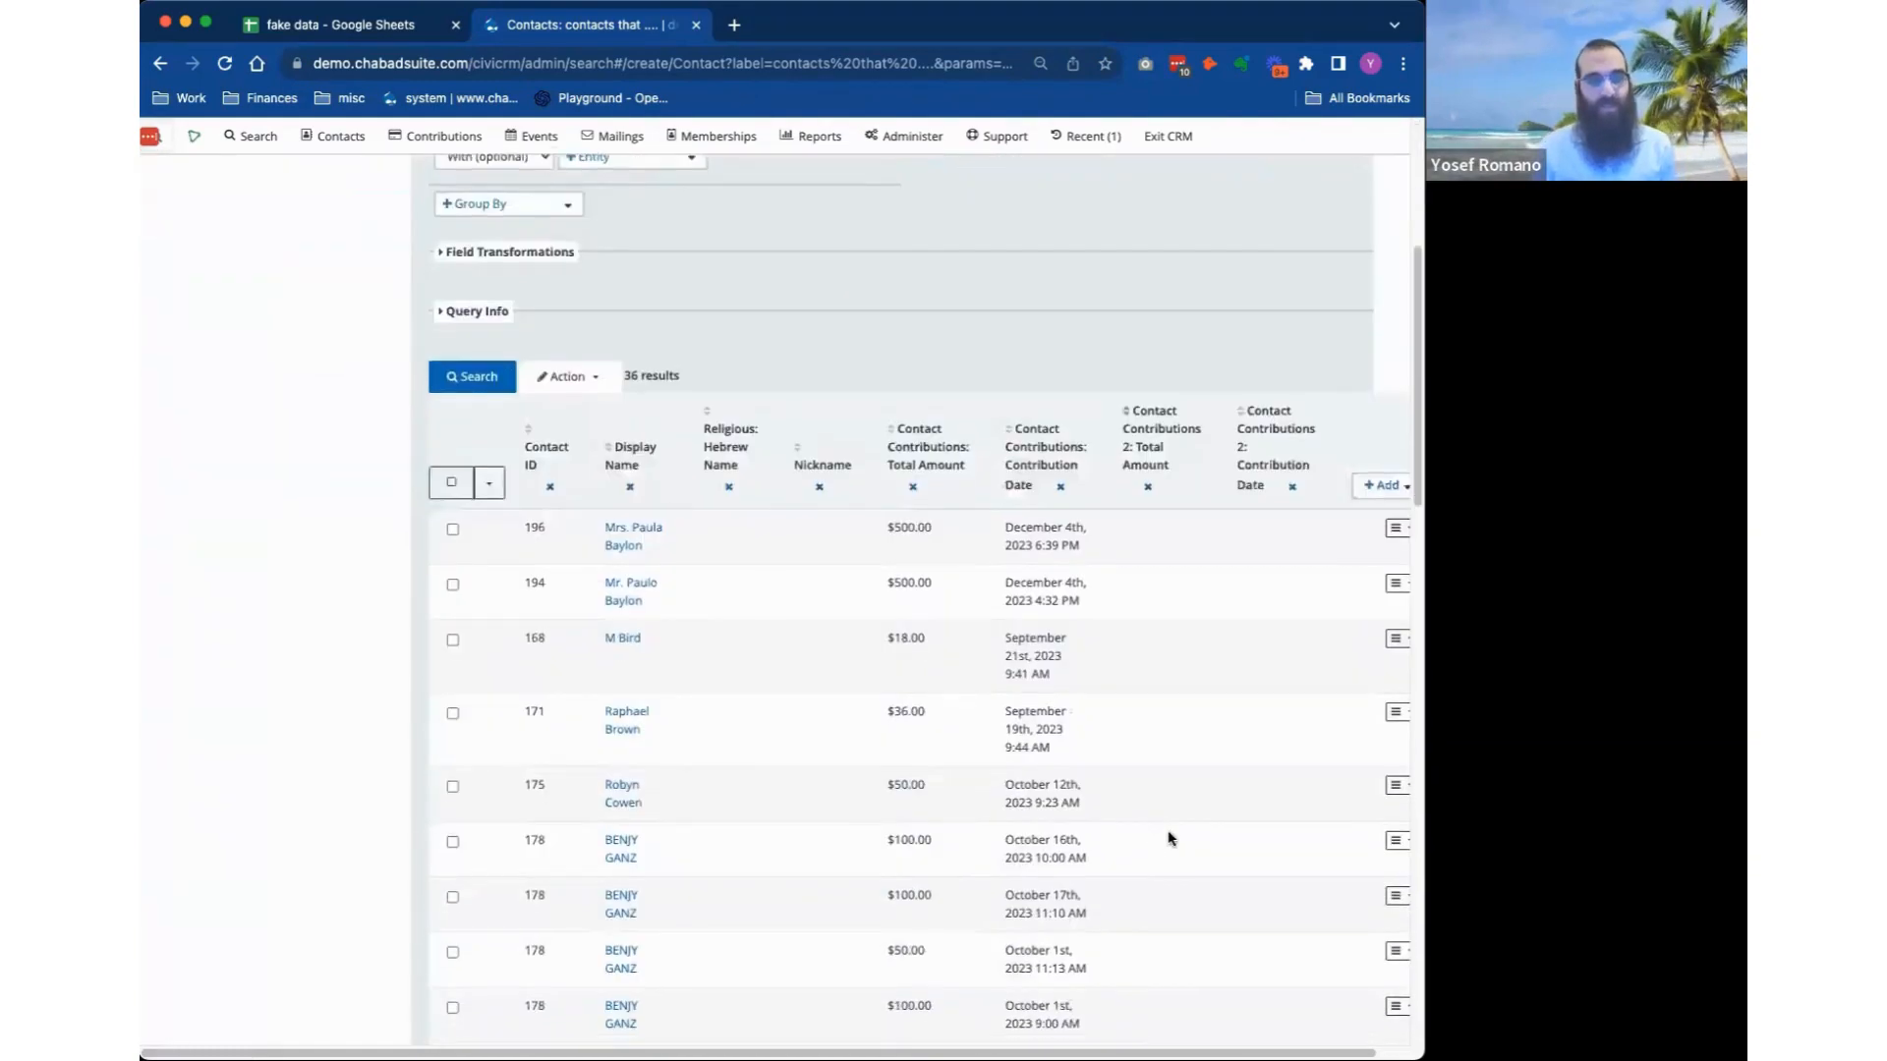
scroll(1177, 820, "up", 1)
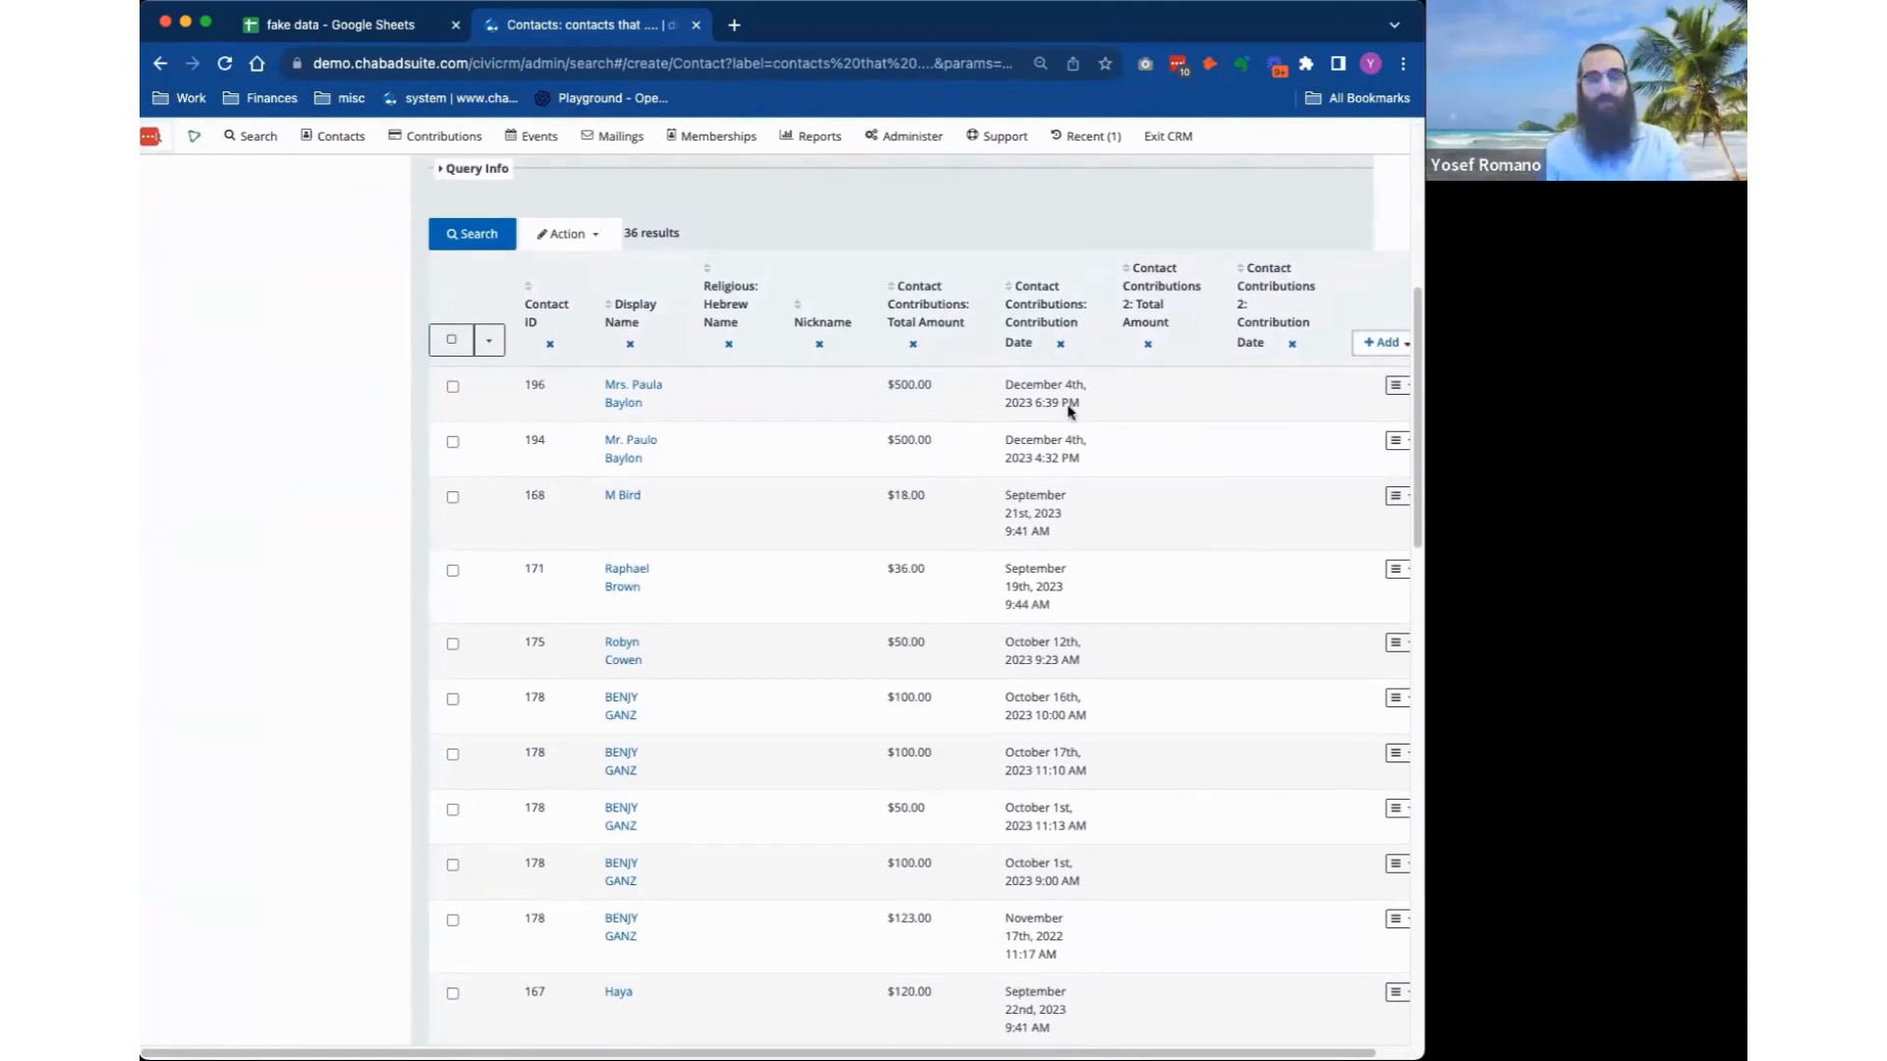
scroll(1196, 598, "up", 6)
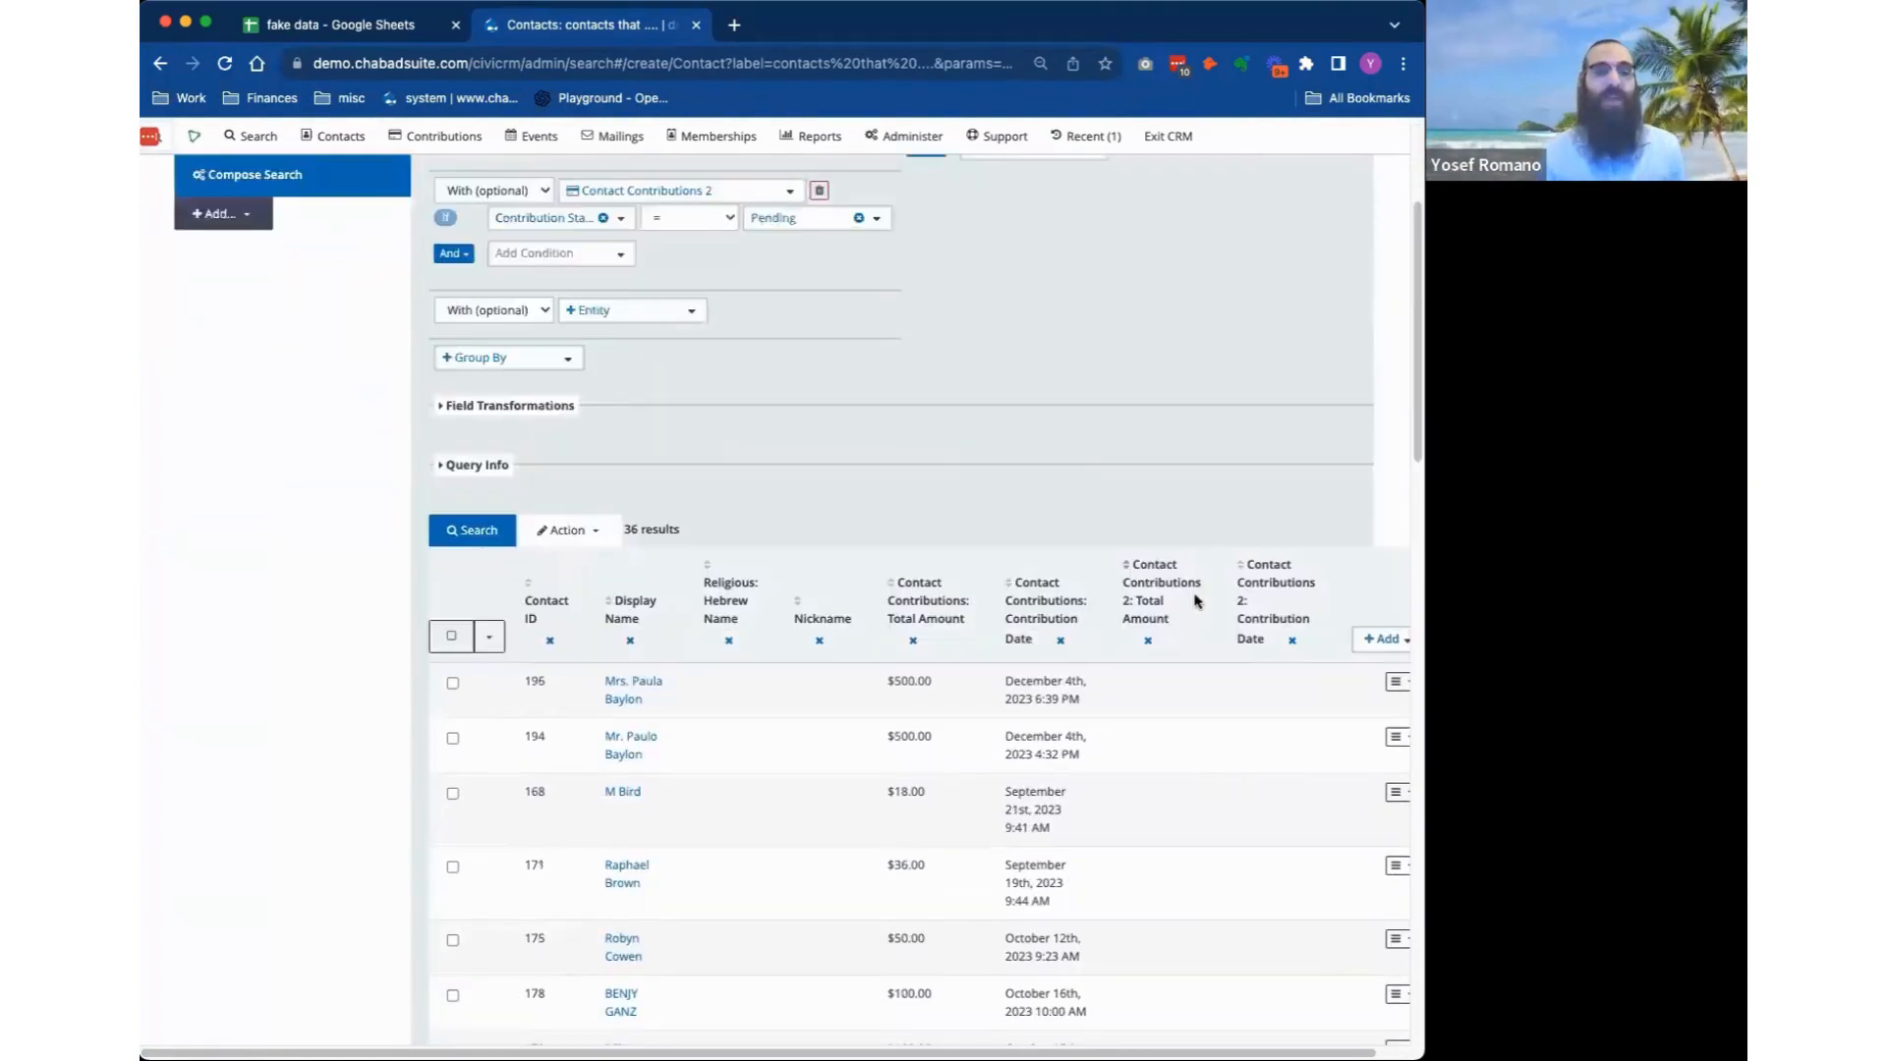
Set the Contact Contributions 2 join to With (required) and rerun the search.
left_click(496, 478)
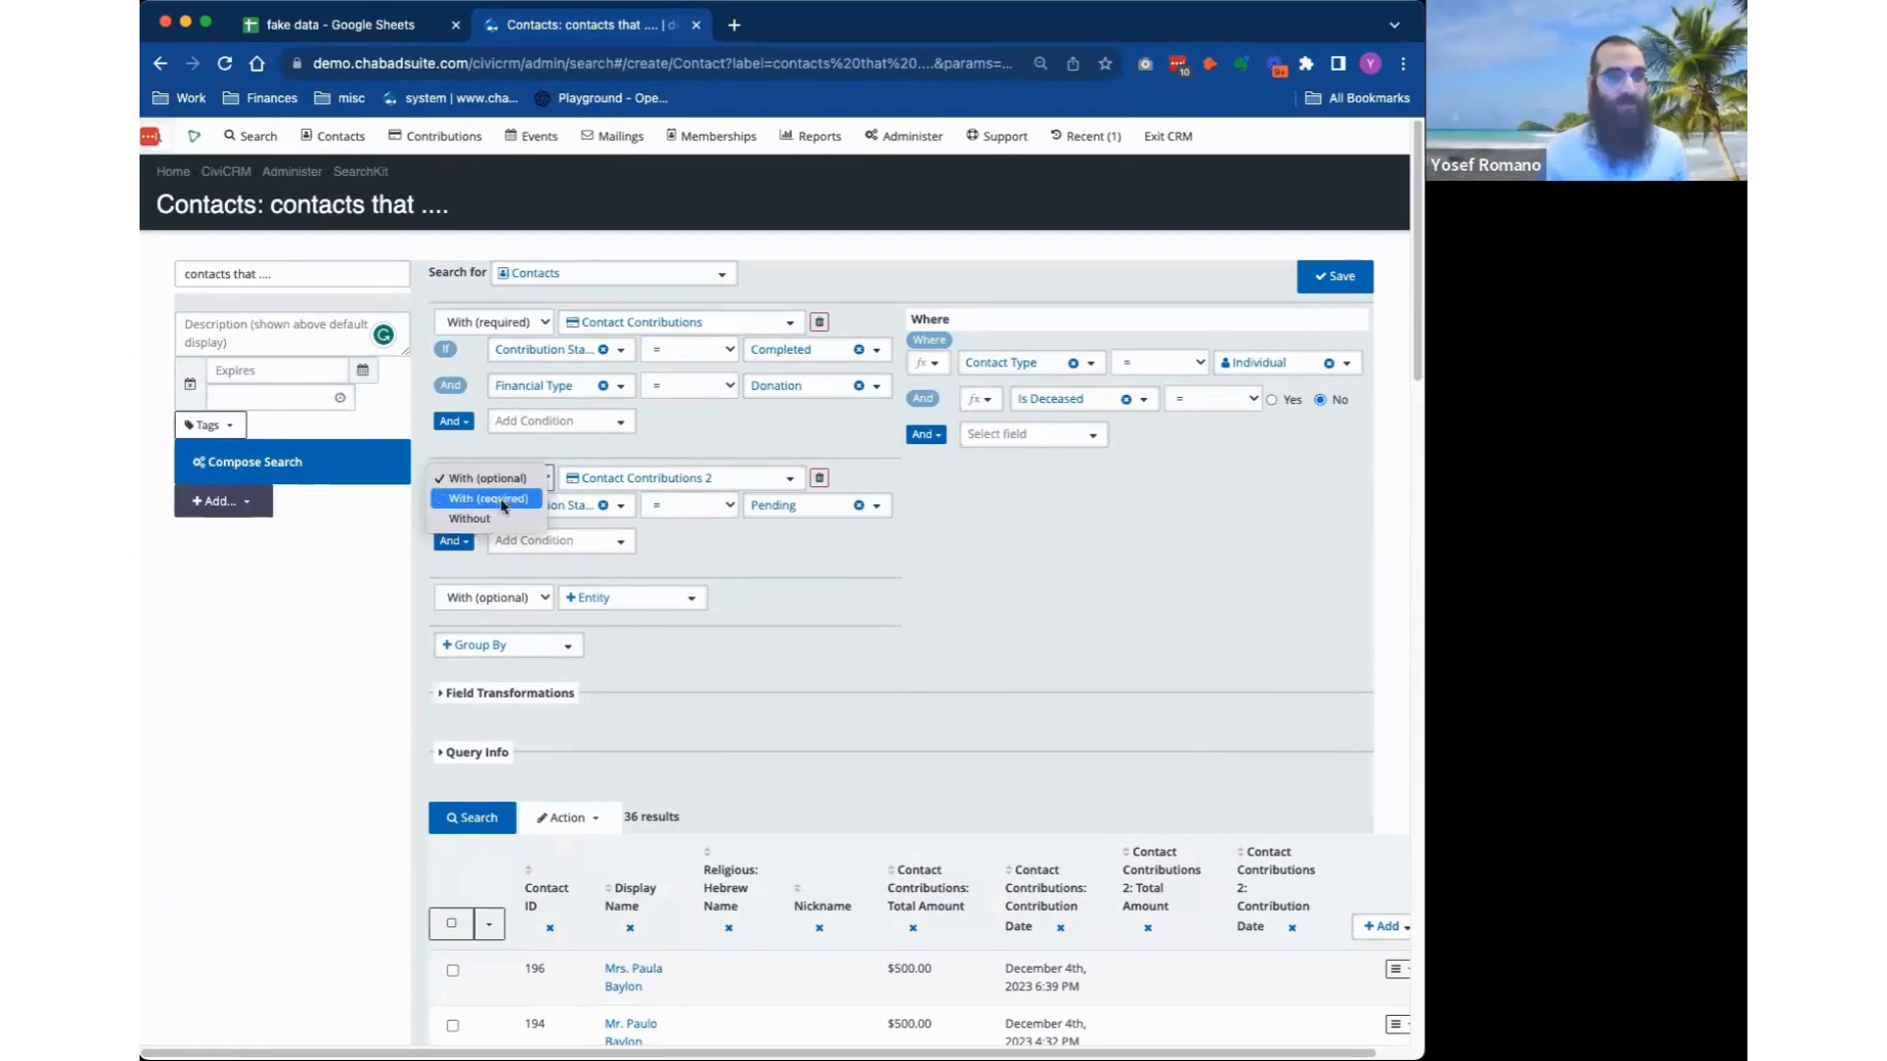
left_click(496, 458)
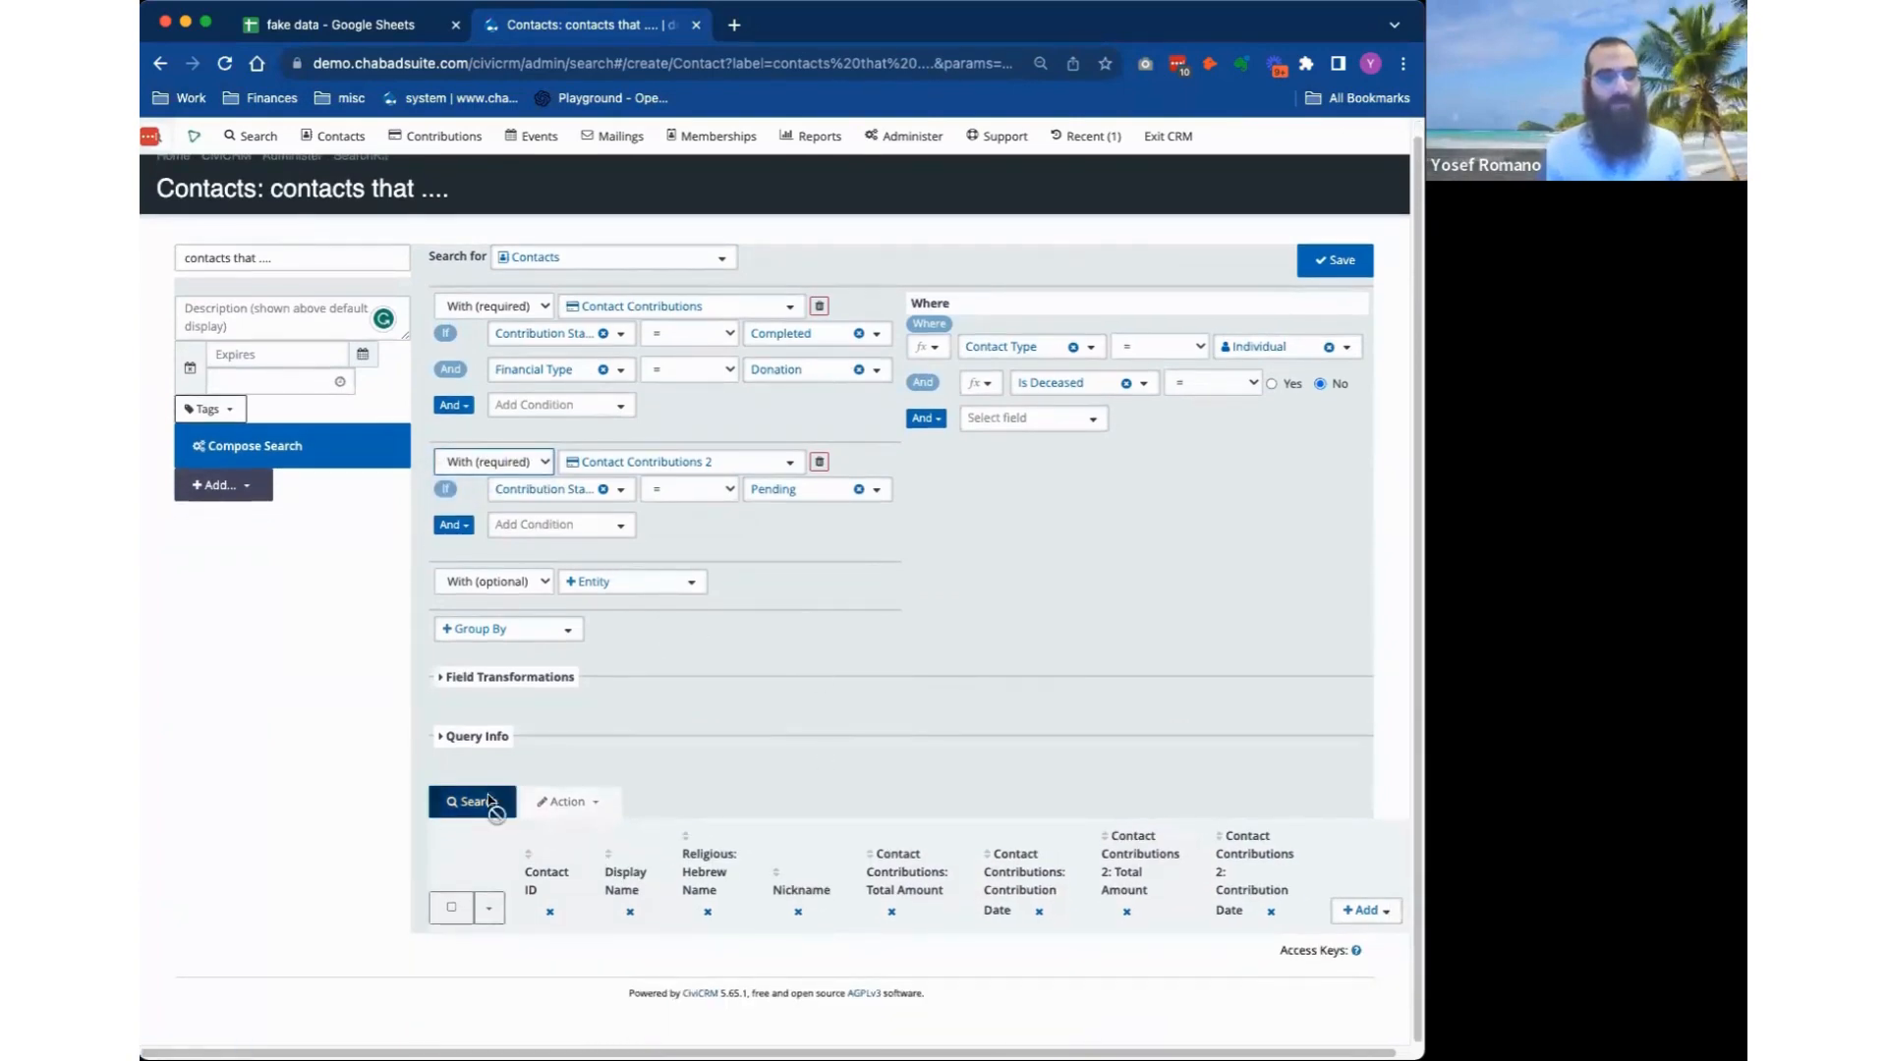
left_click(473, 801)
Set the first Contact Contributions join to With (optional), rerun the search and check the contacts with pending contributions.
left_click(524, 307)
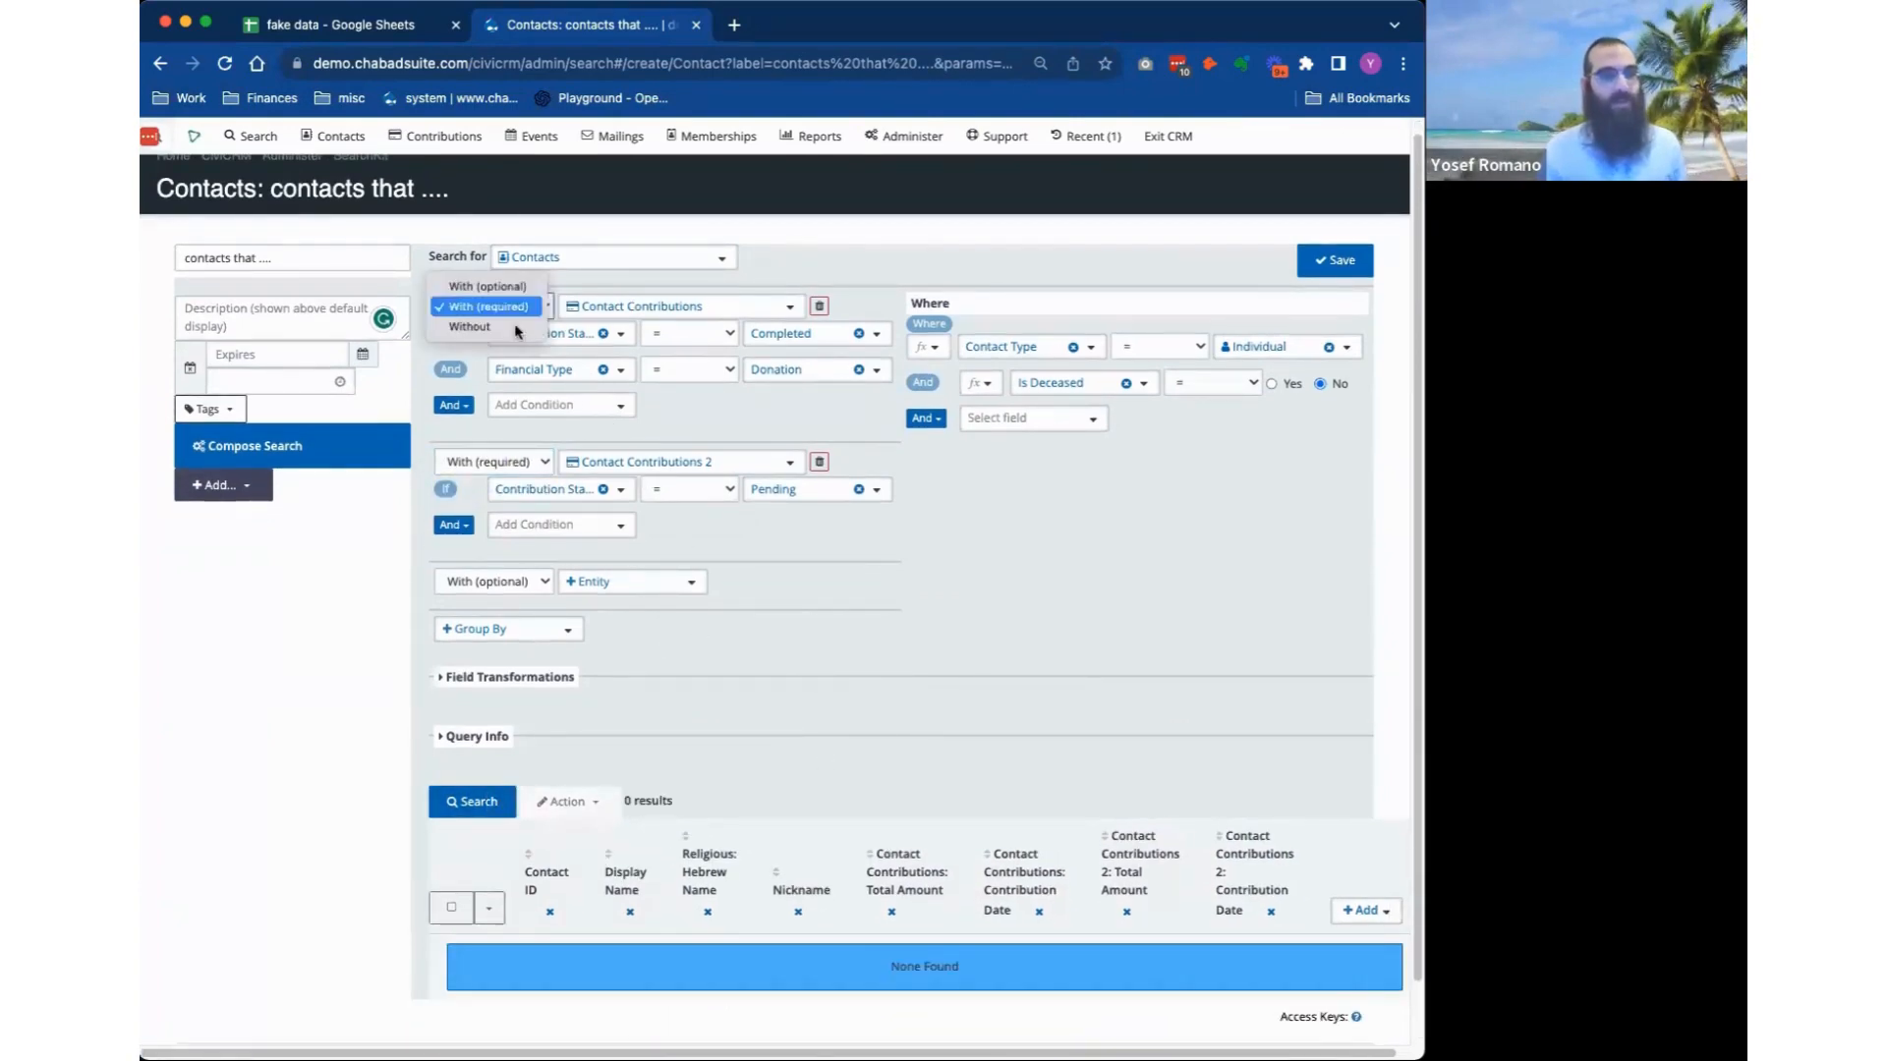
left_click(515, 313)
left_click(514, 305)
left_click(513, 287)
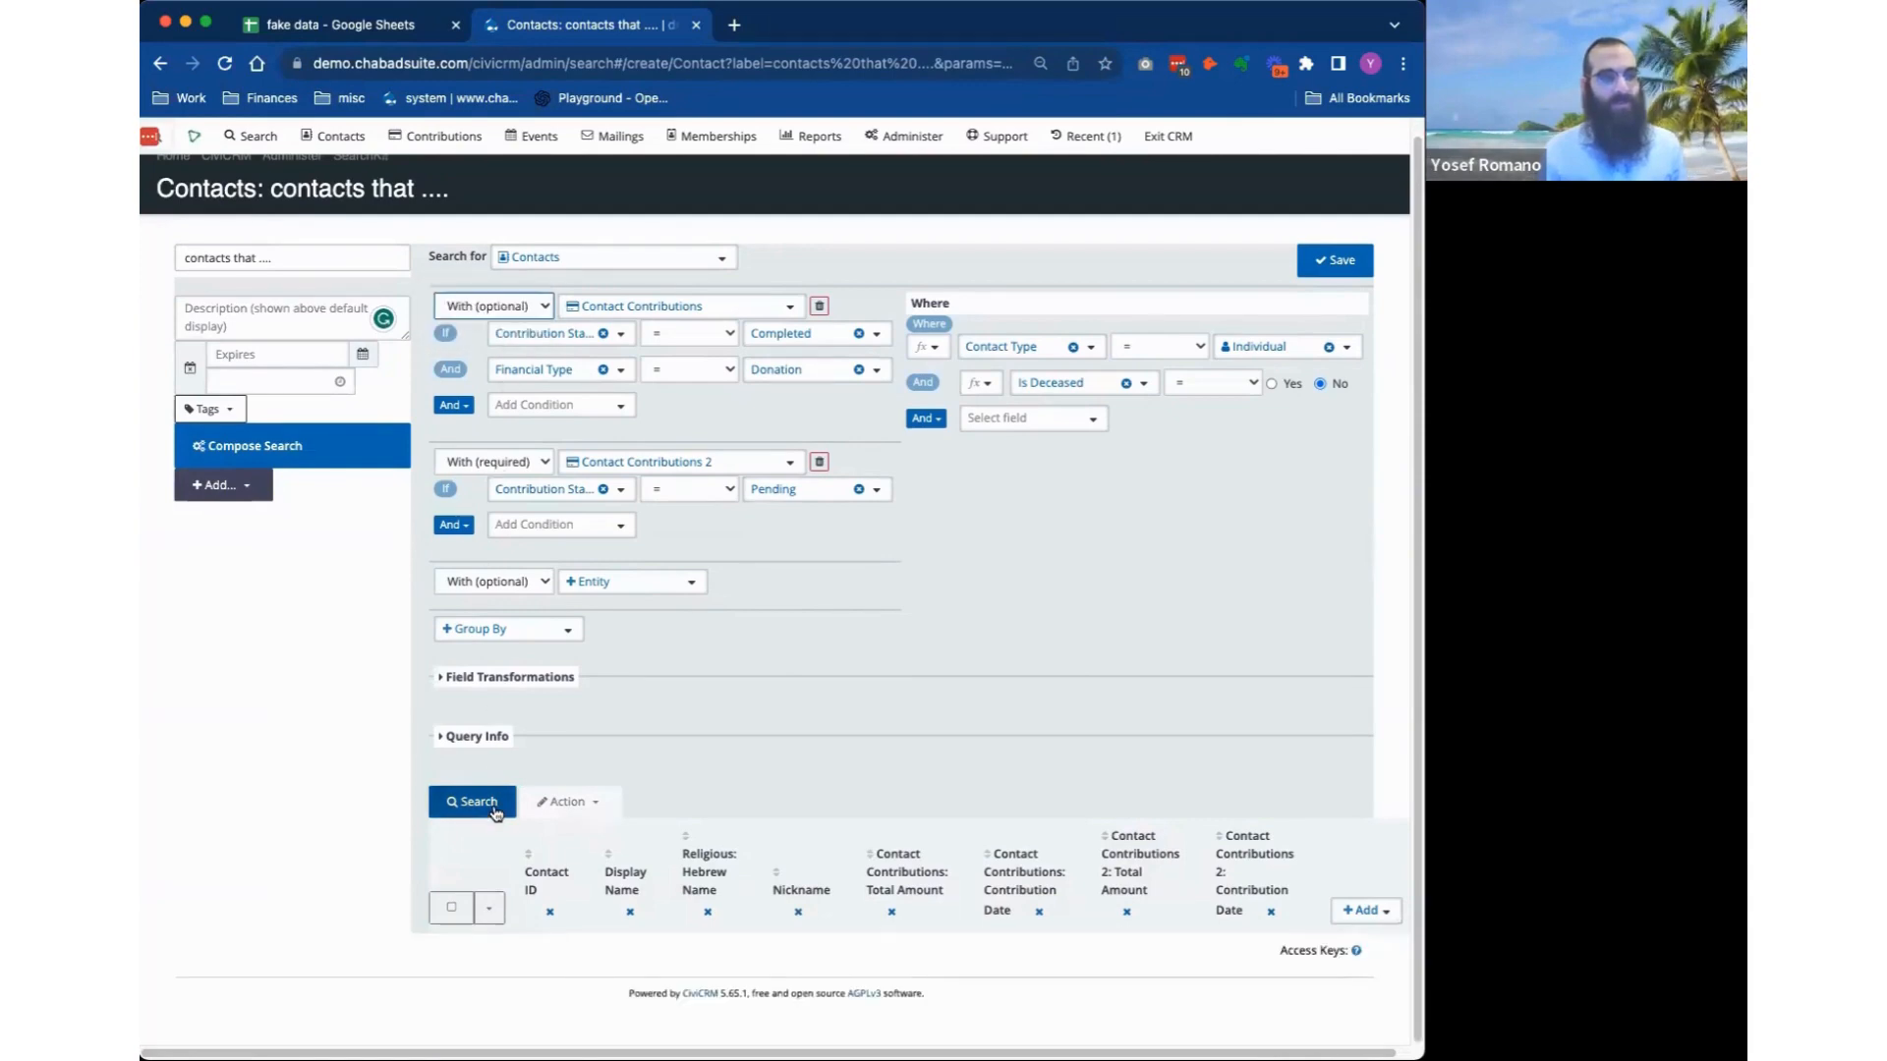
scroll(1081, 707, "down", 3)
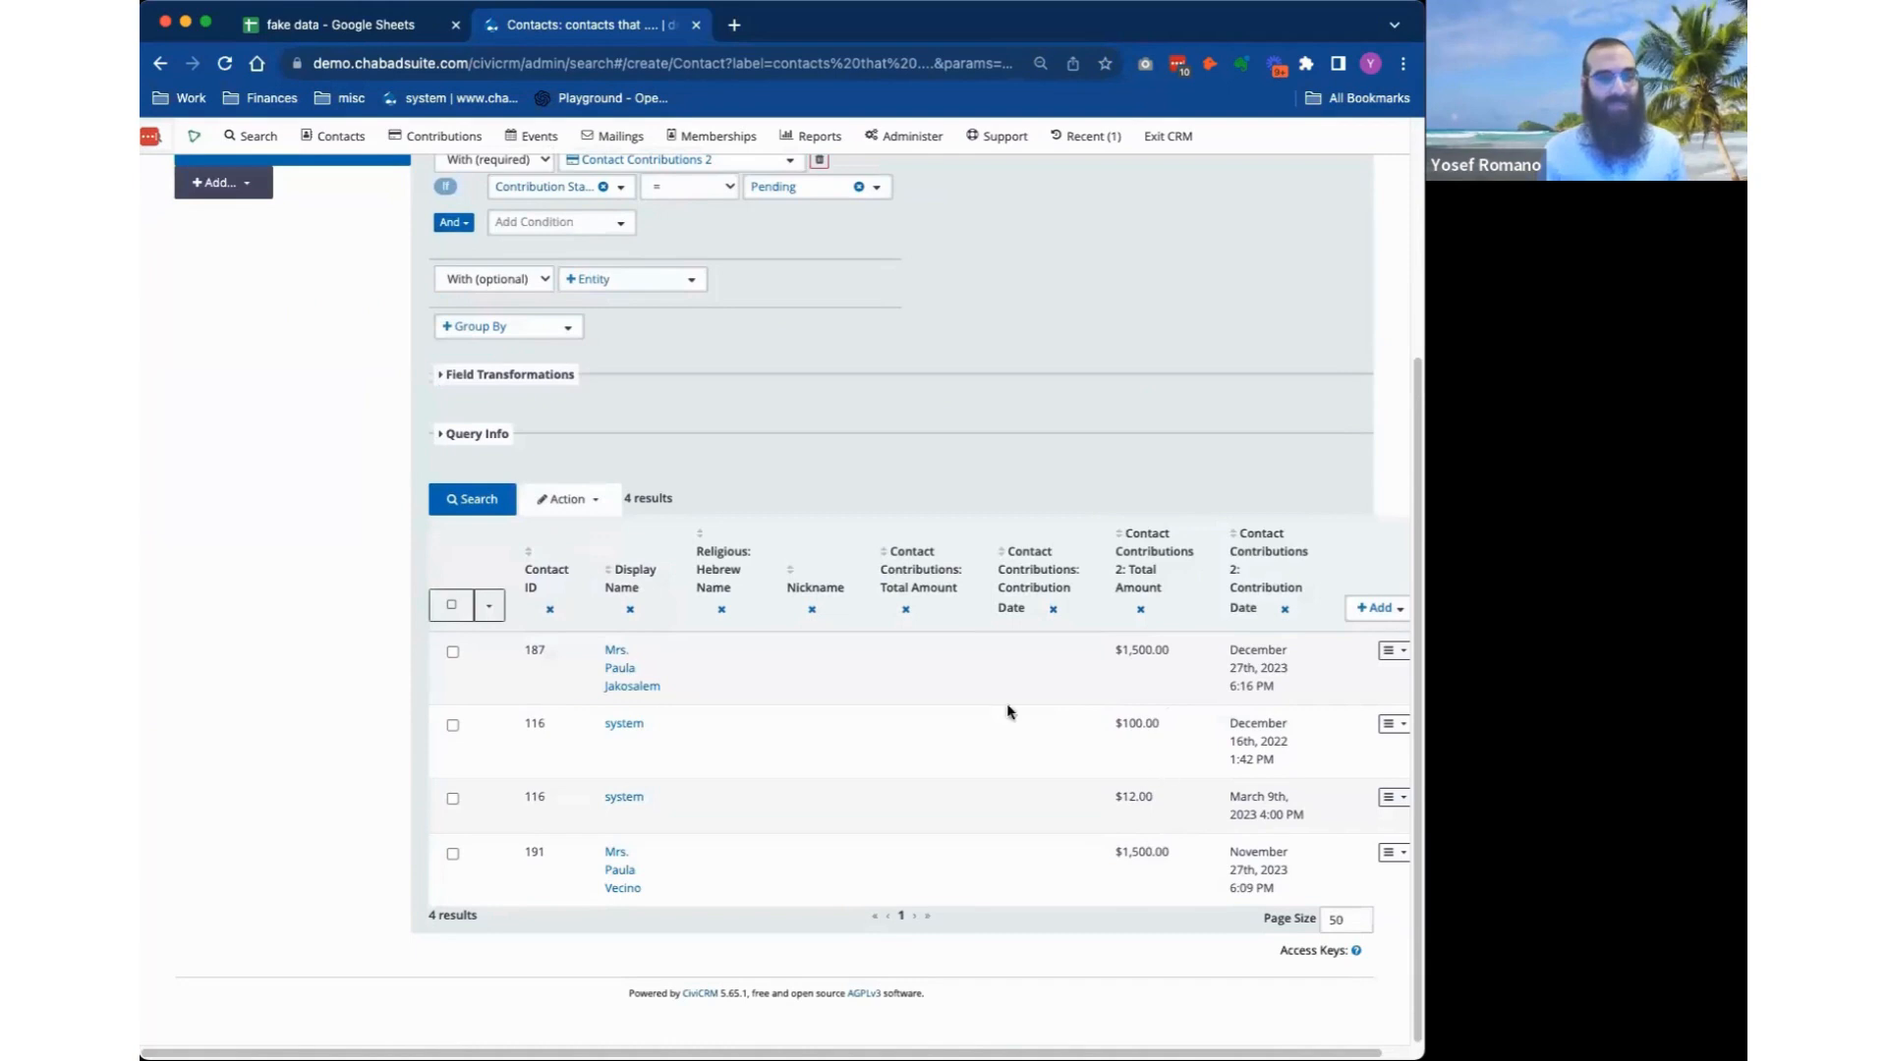
scroll(930, 813, "up", 4)
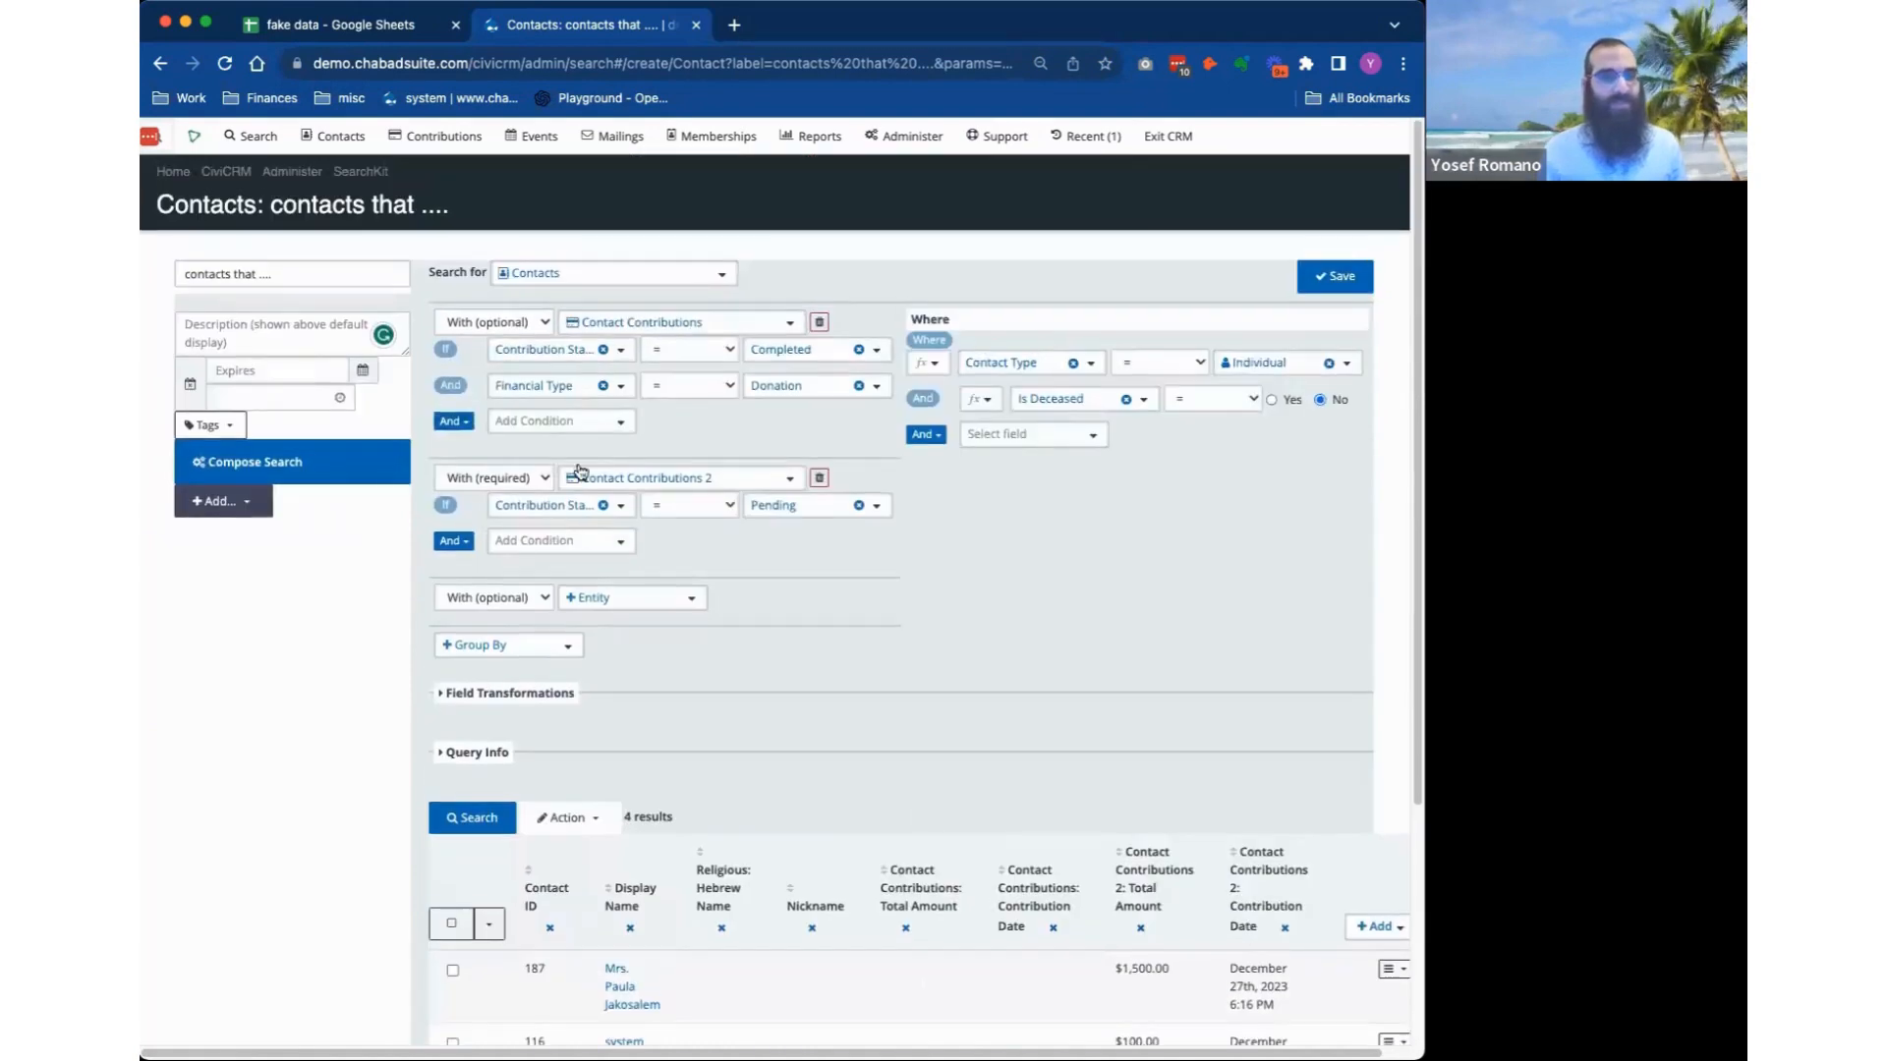
Set the Contact Contributions 2 join to With (optional), rerun the search and review the listed contacts.
left_click(504, 481)
left_click(487, 458)
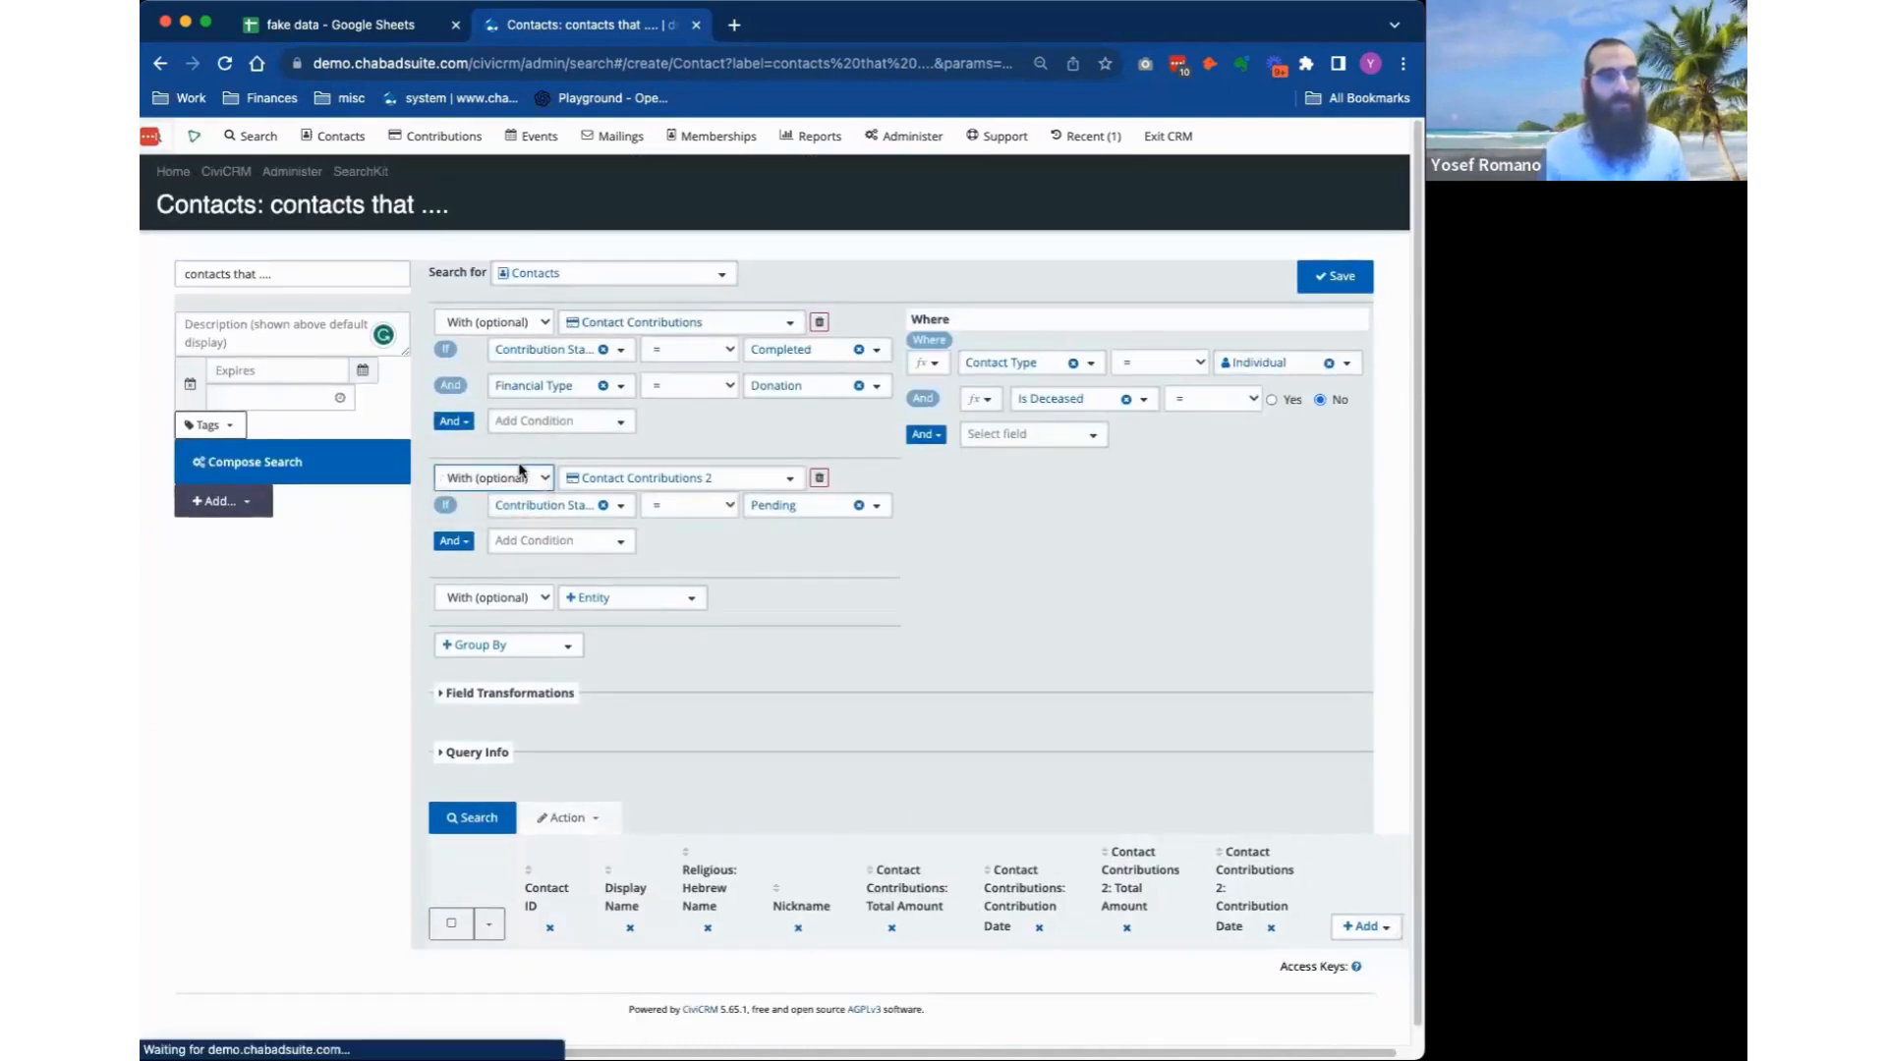
left_click(531, 485)
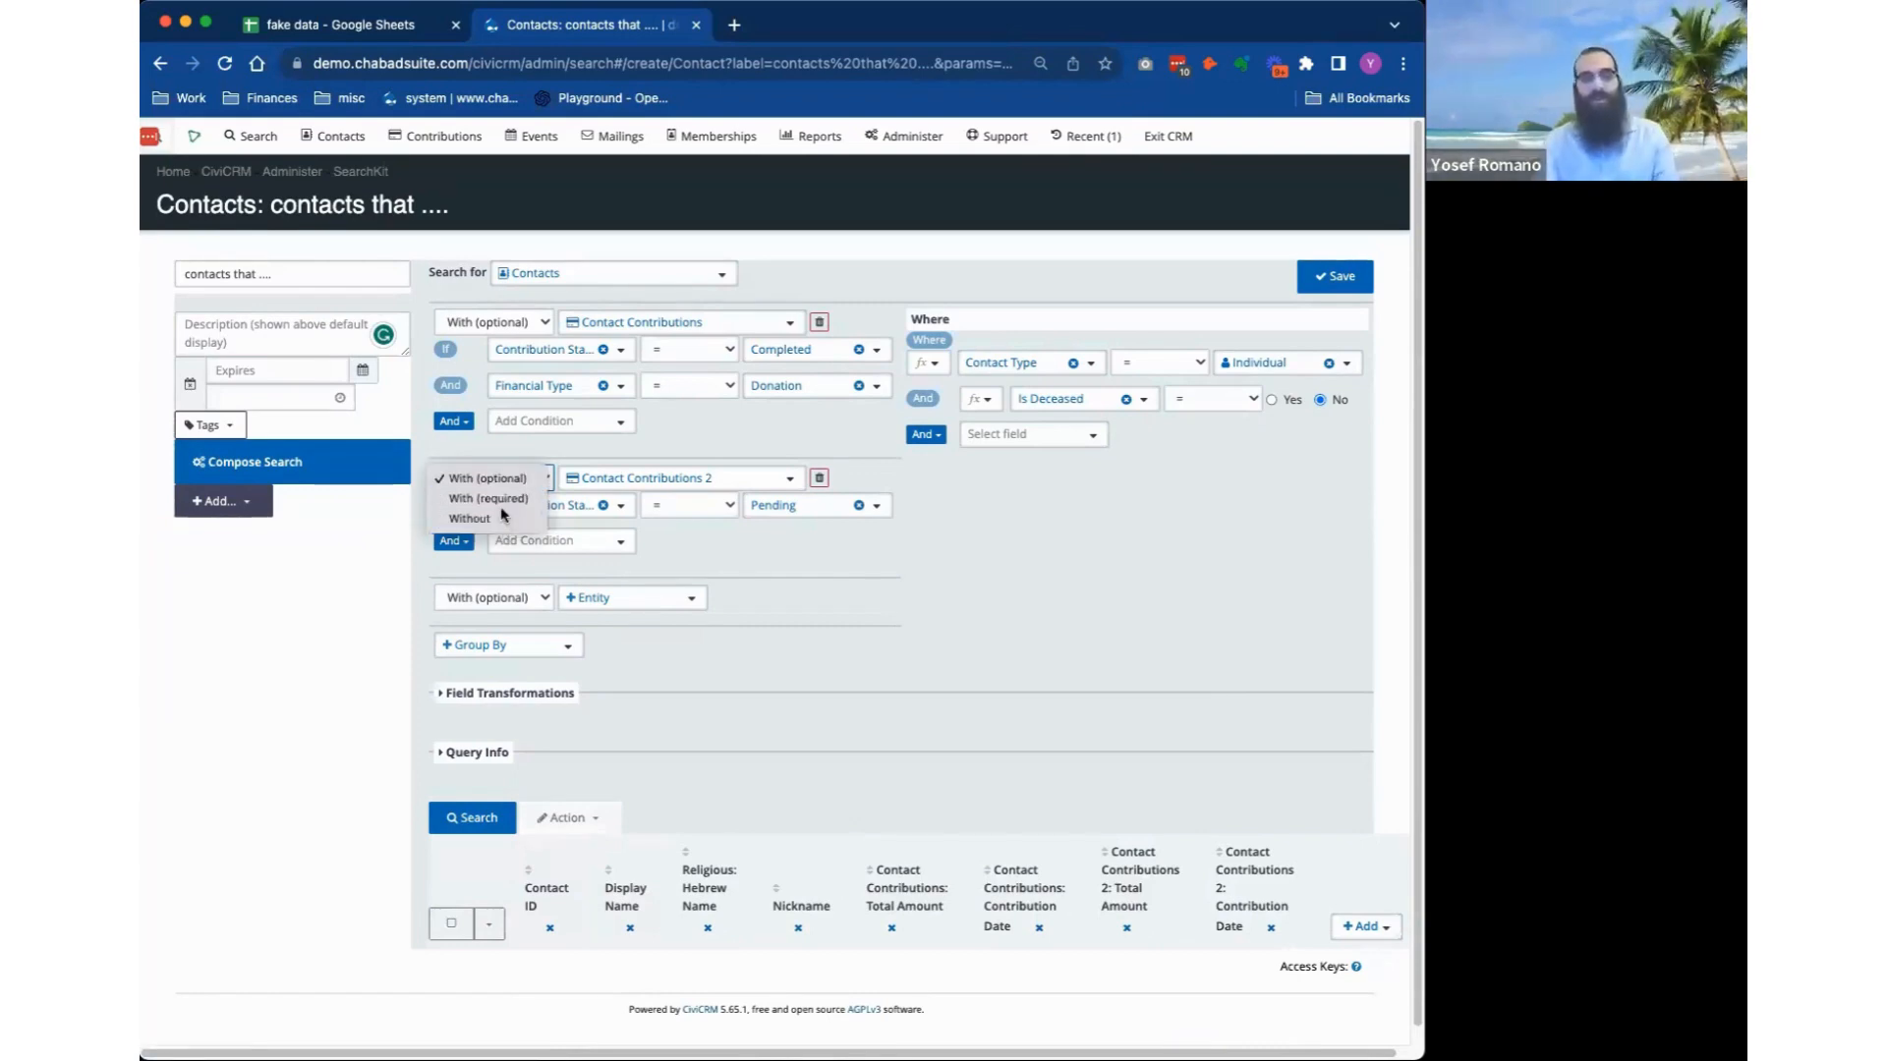
left_click(912, 607)
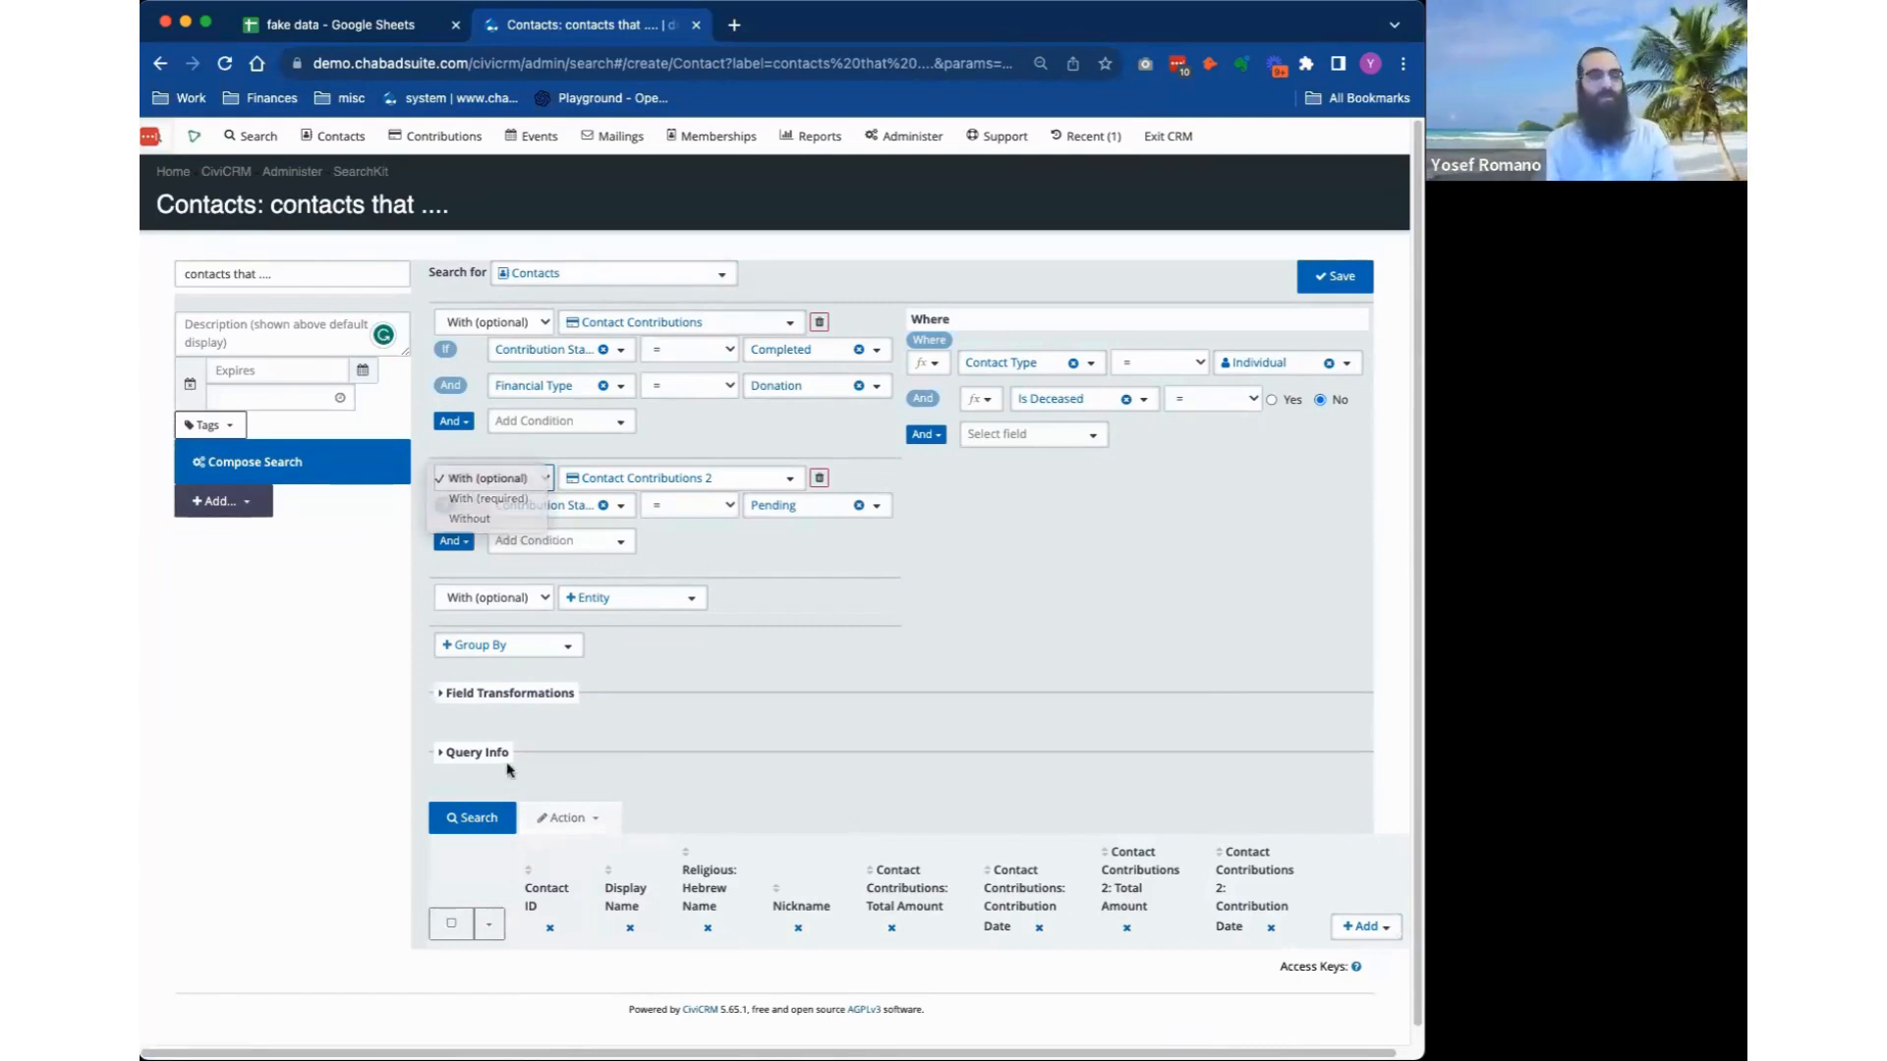
left_click(476, 823)
scroll(752, 746, "down", 3)
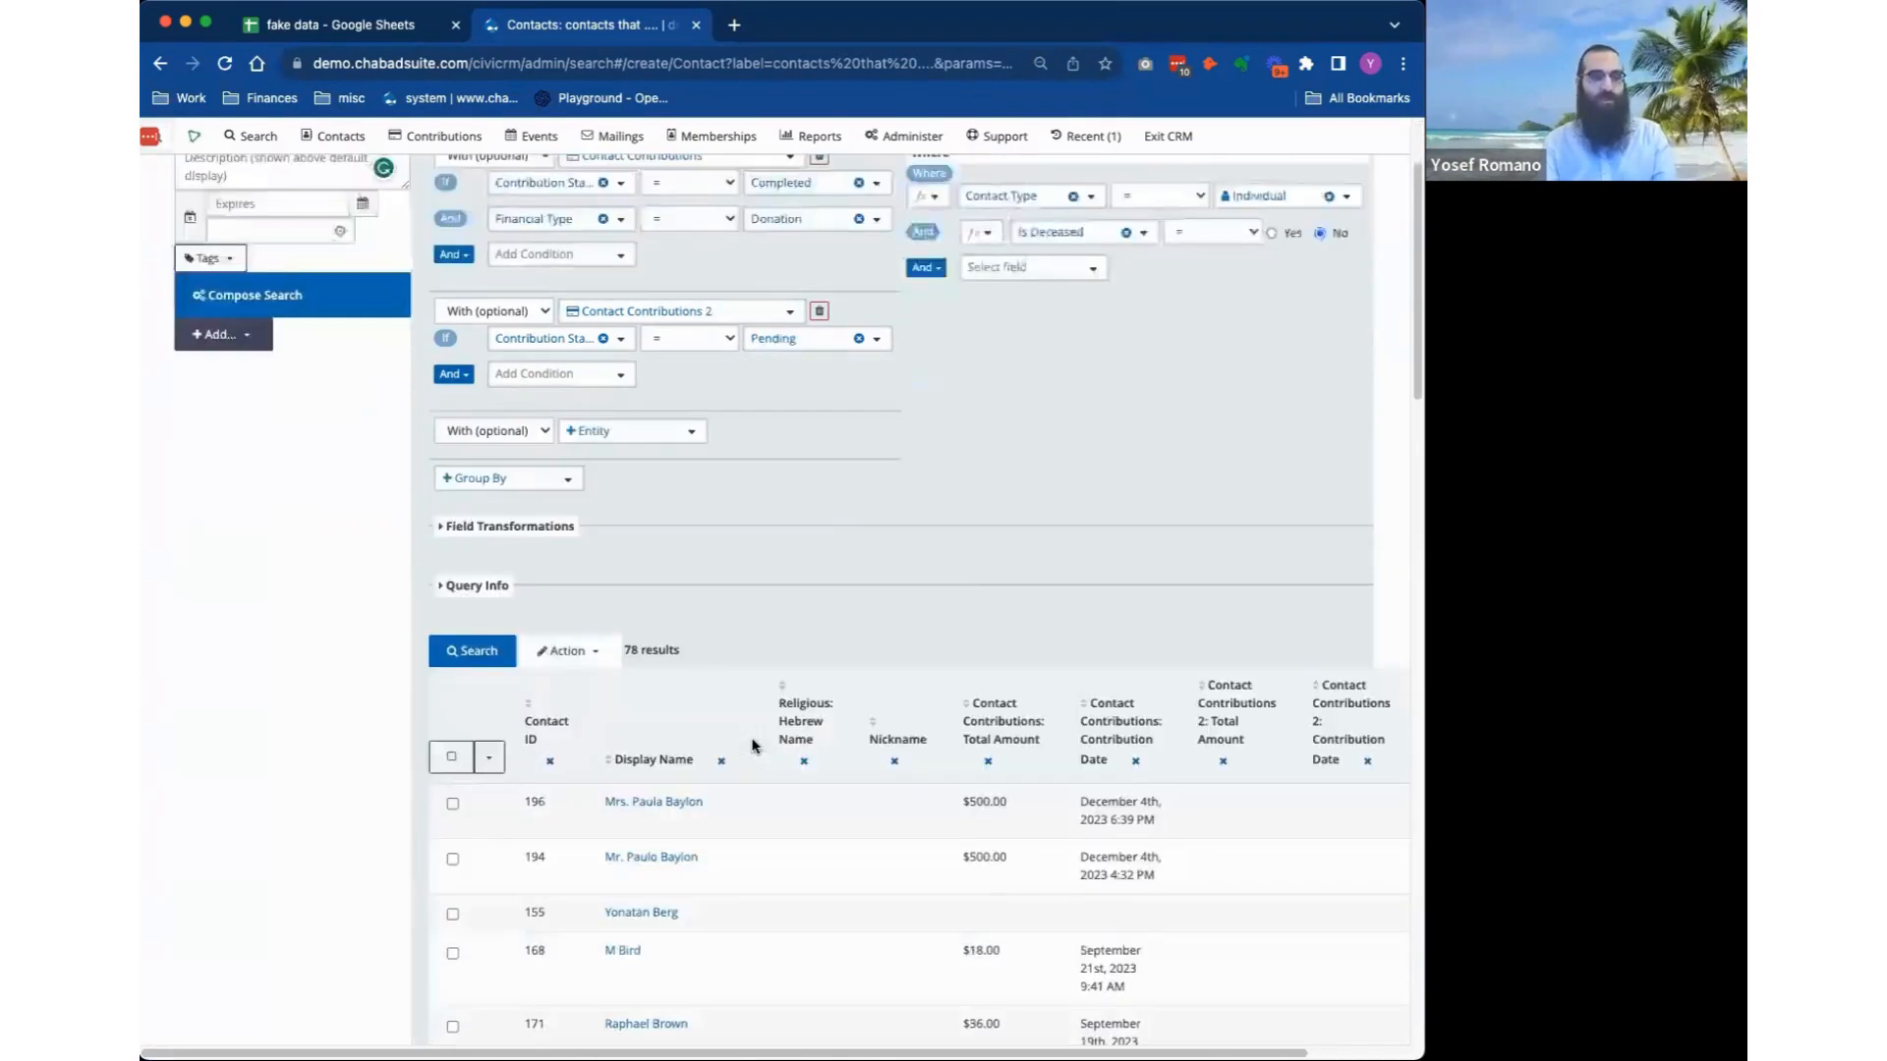
scroll(752, 746, "down", 2)
scroll(757, 727, "up", 5)
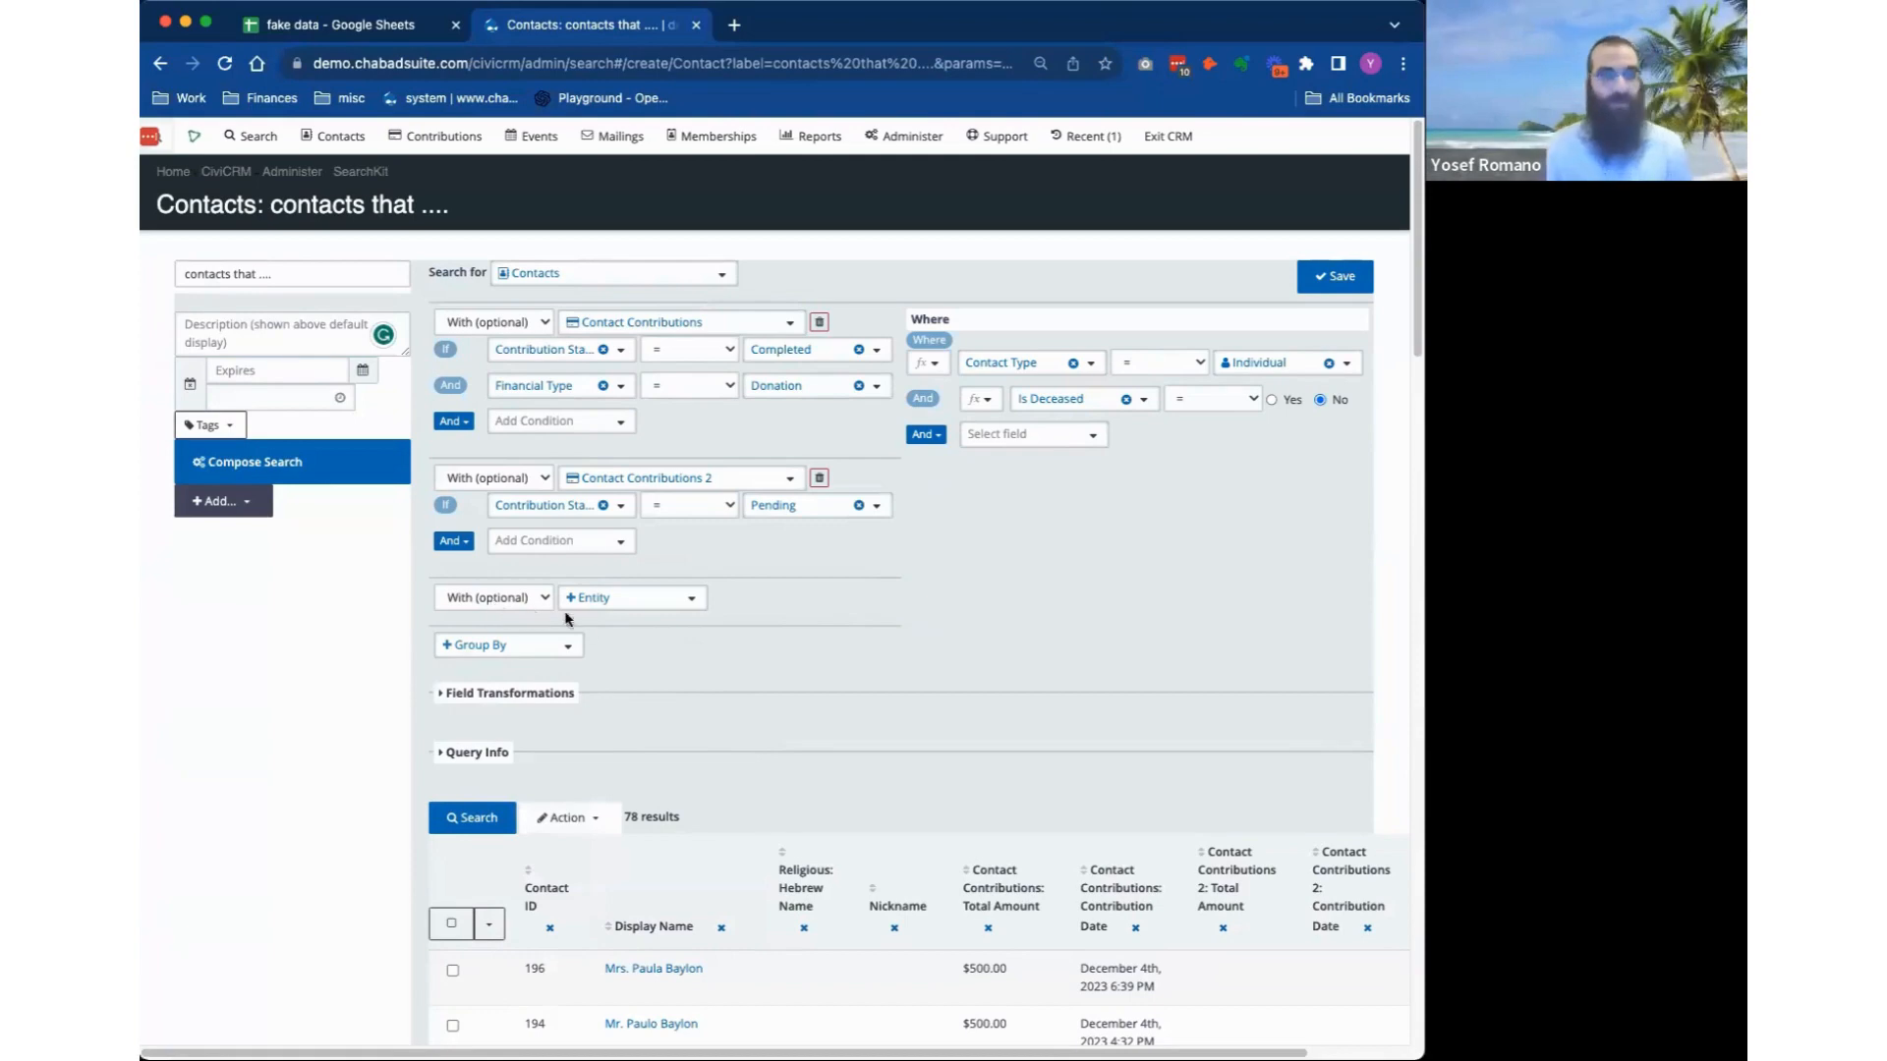
Add a third Contact Contributions join to the search and set its type to Without.
left_click(594, 597)
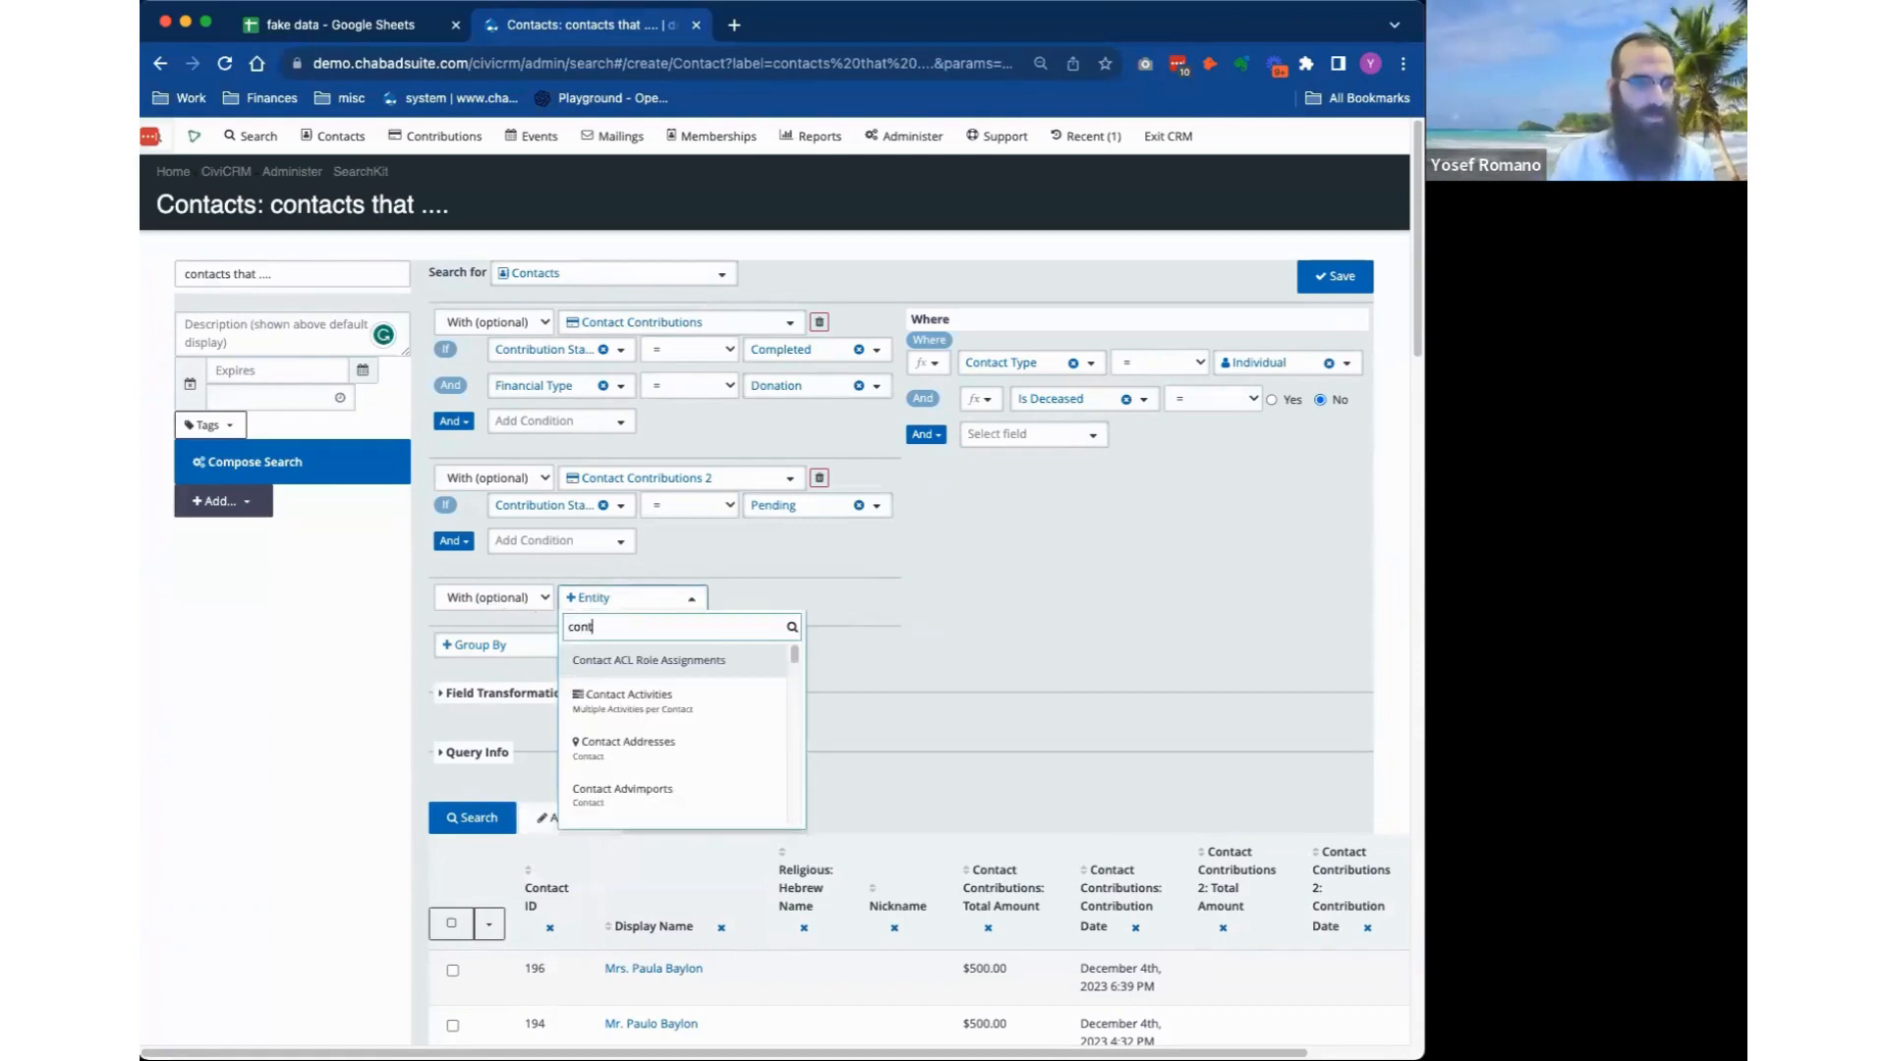
type("contribu")
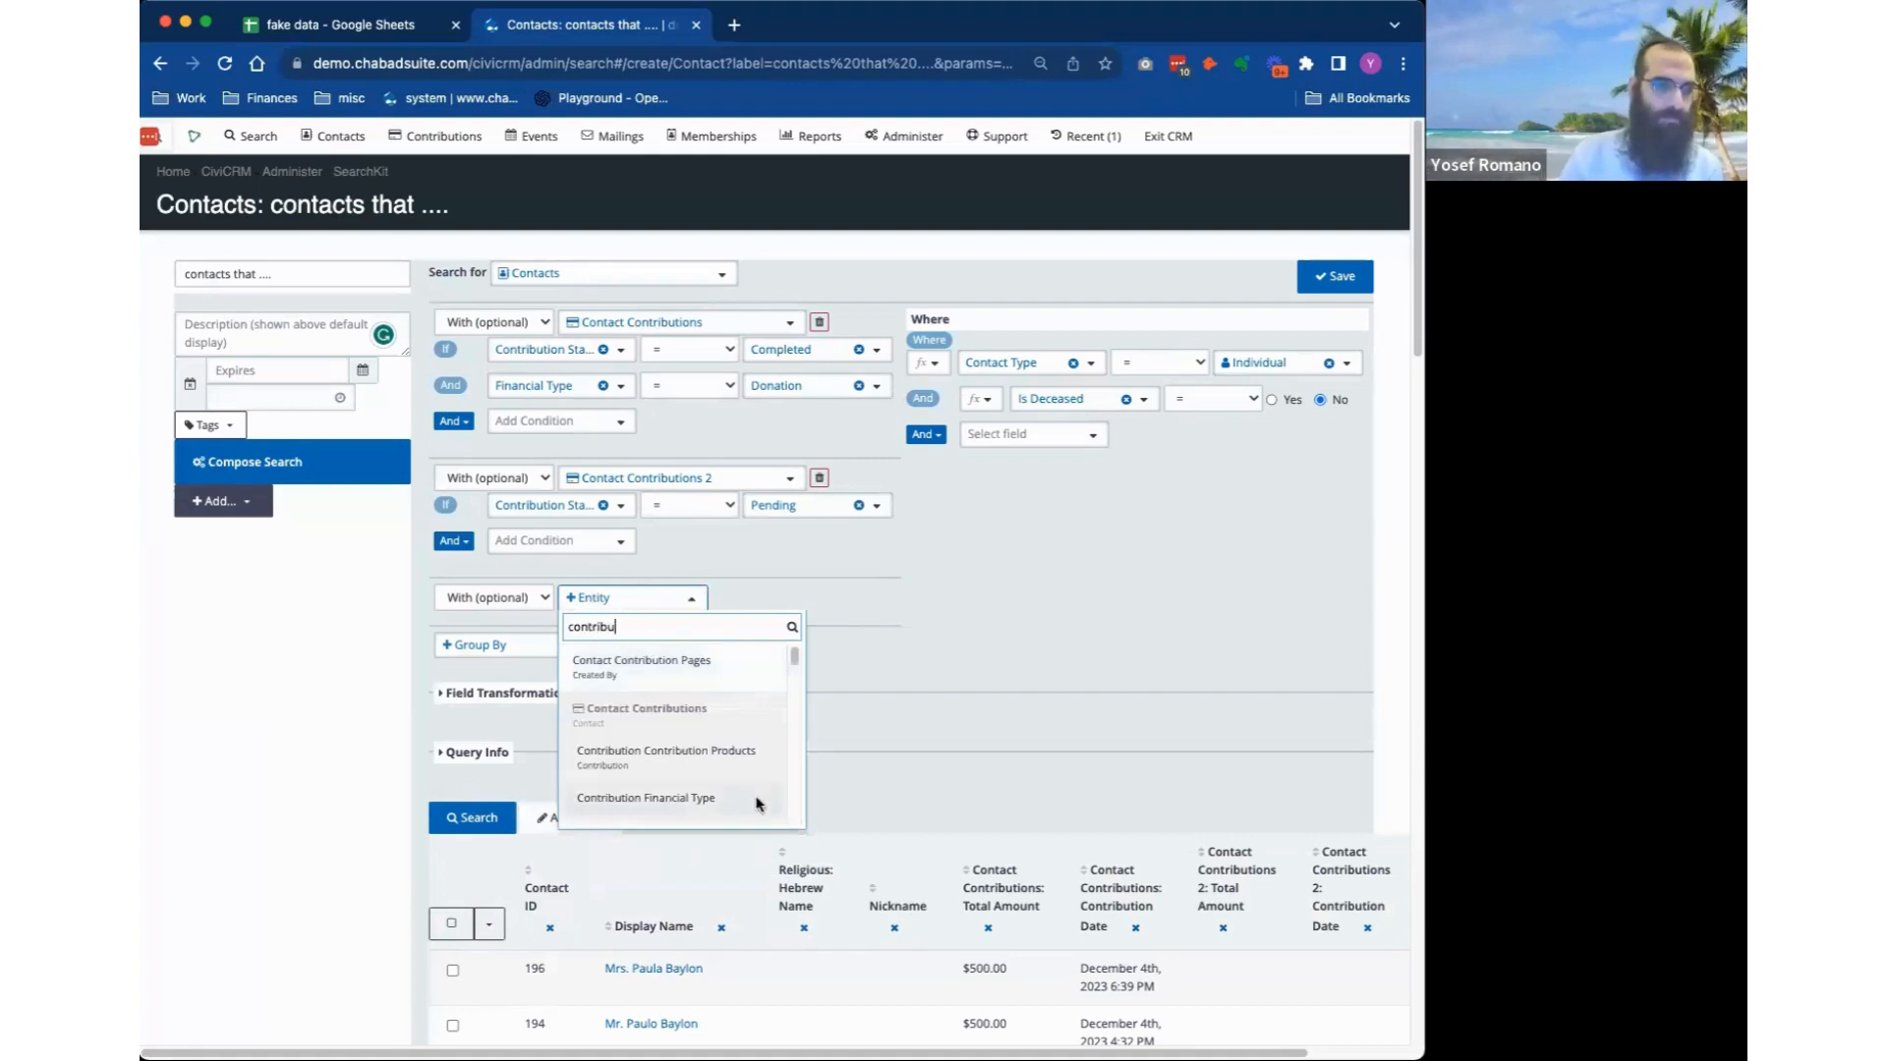
scroll(703, 695, "down", 5)
key("Return")
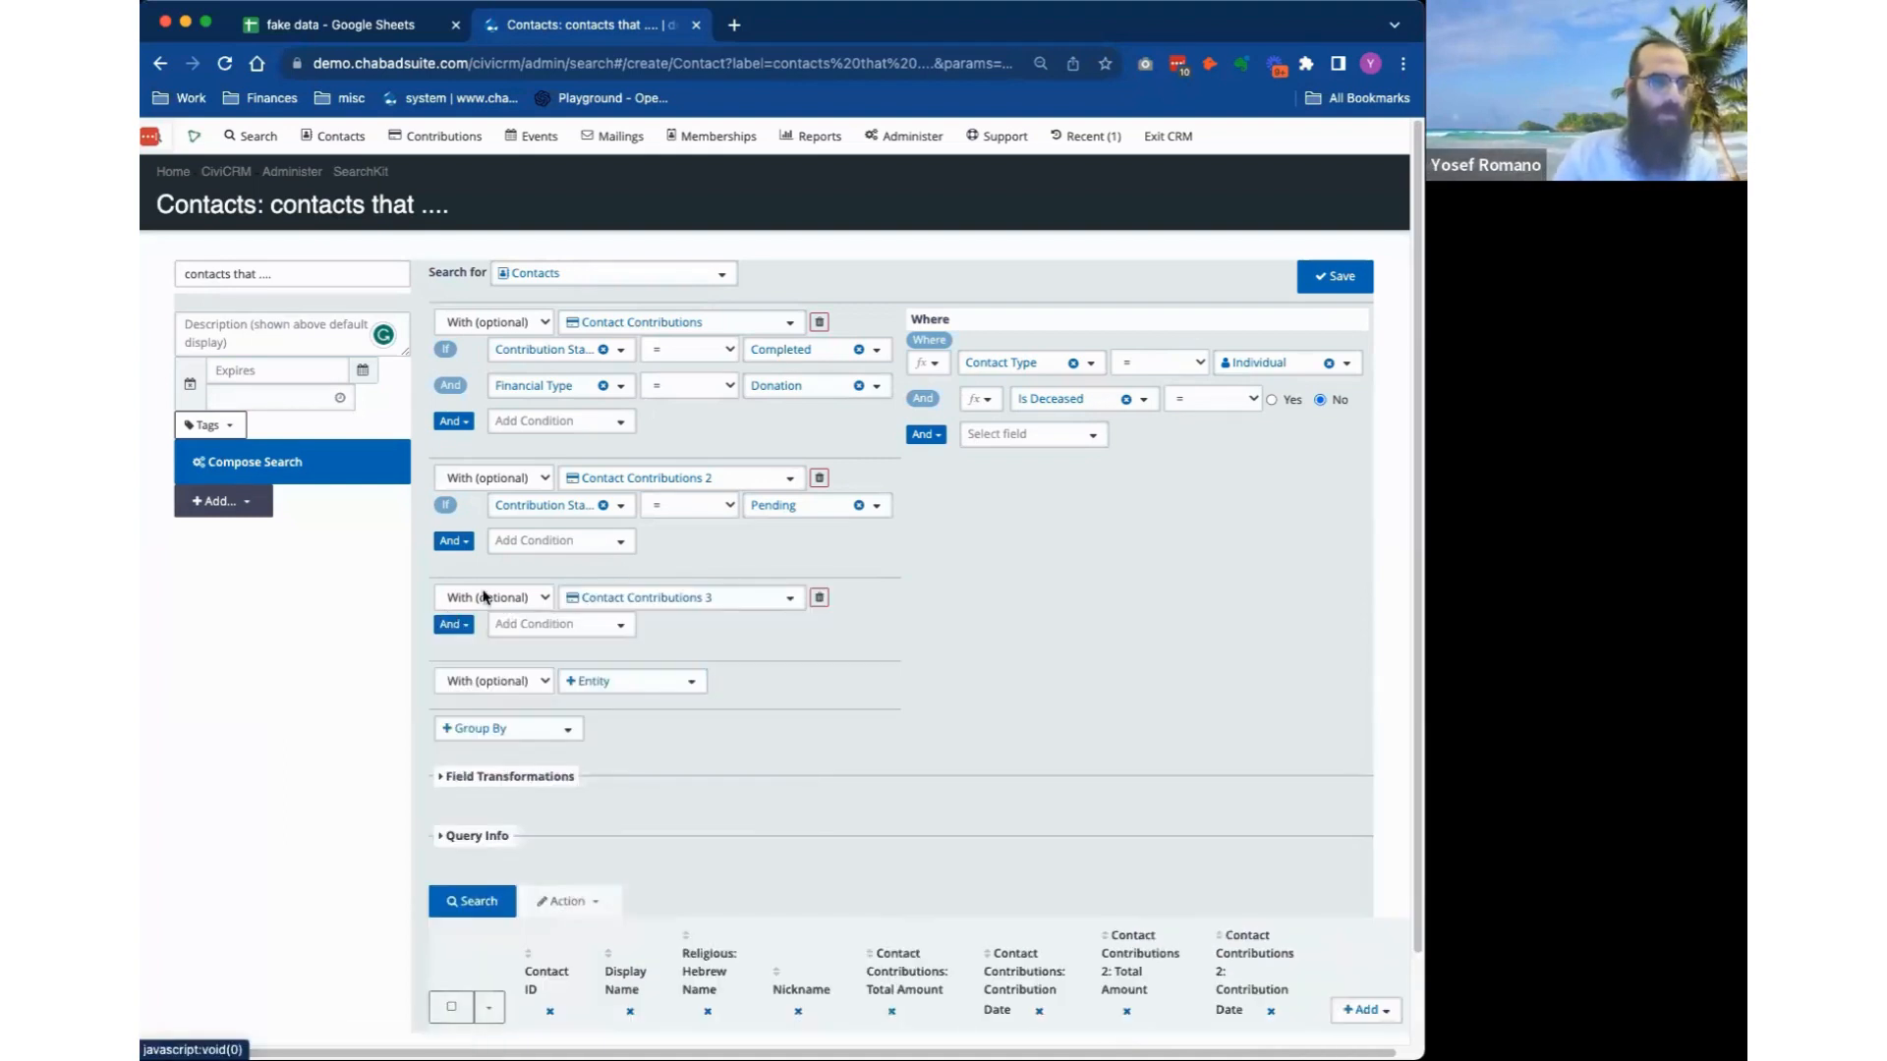
left_click(488, 598)
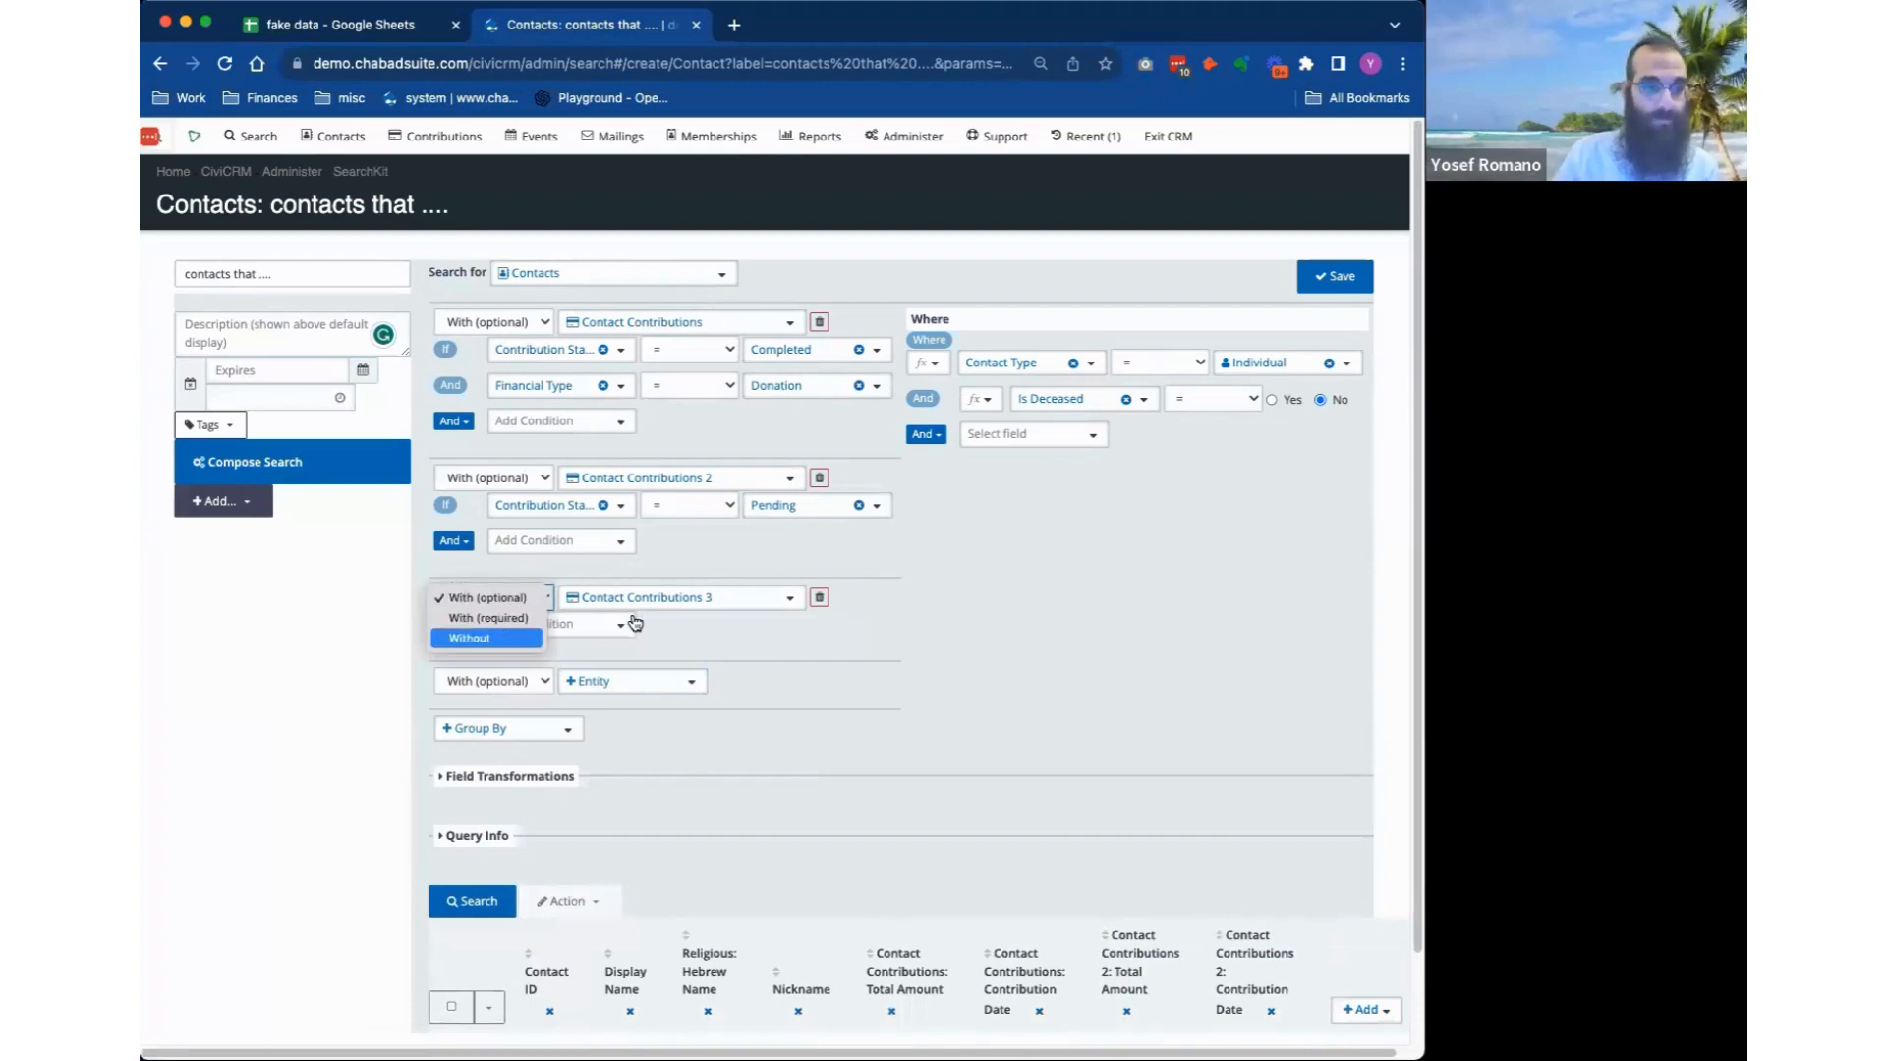
left_click(470, 637)
Add a Contribution Date condition to the Contact Contributions 3 join.
left_click(560, 625)
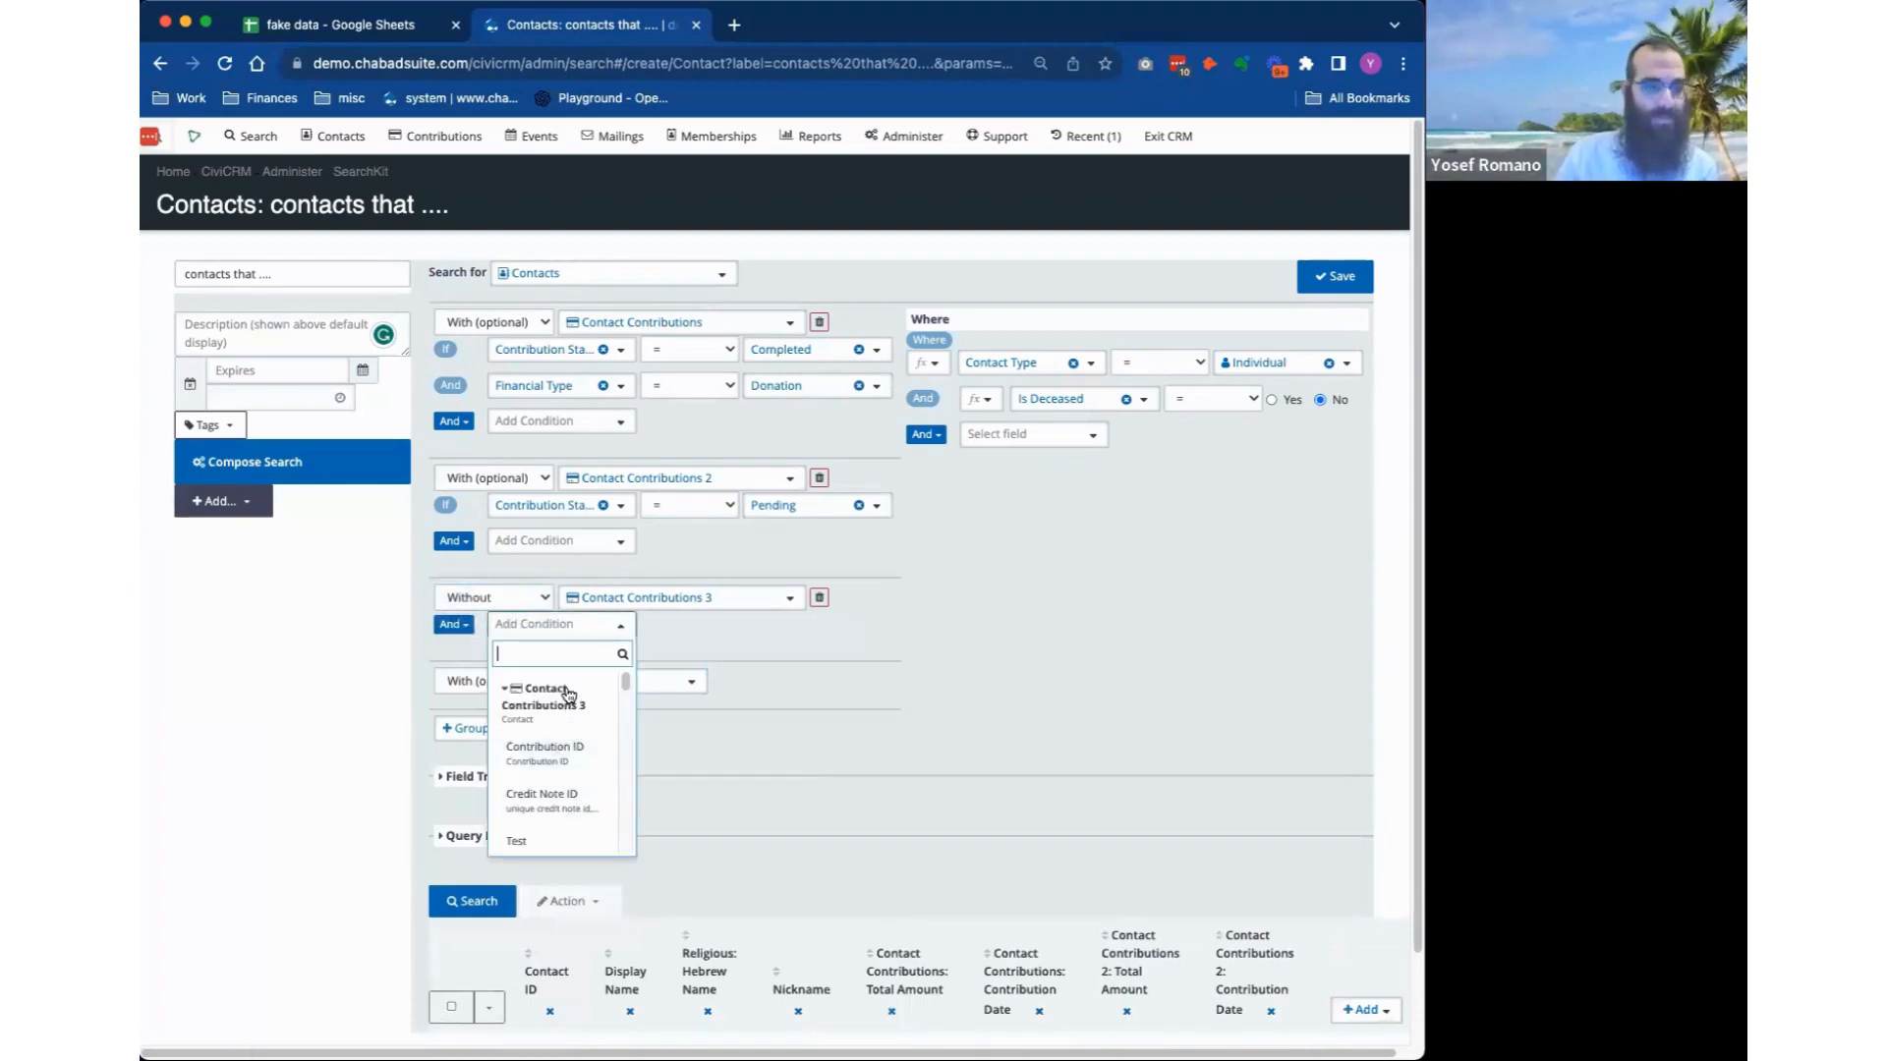
type("rece")
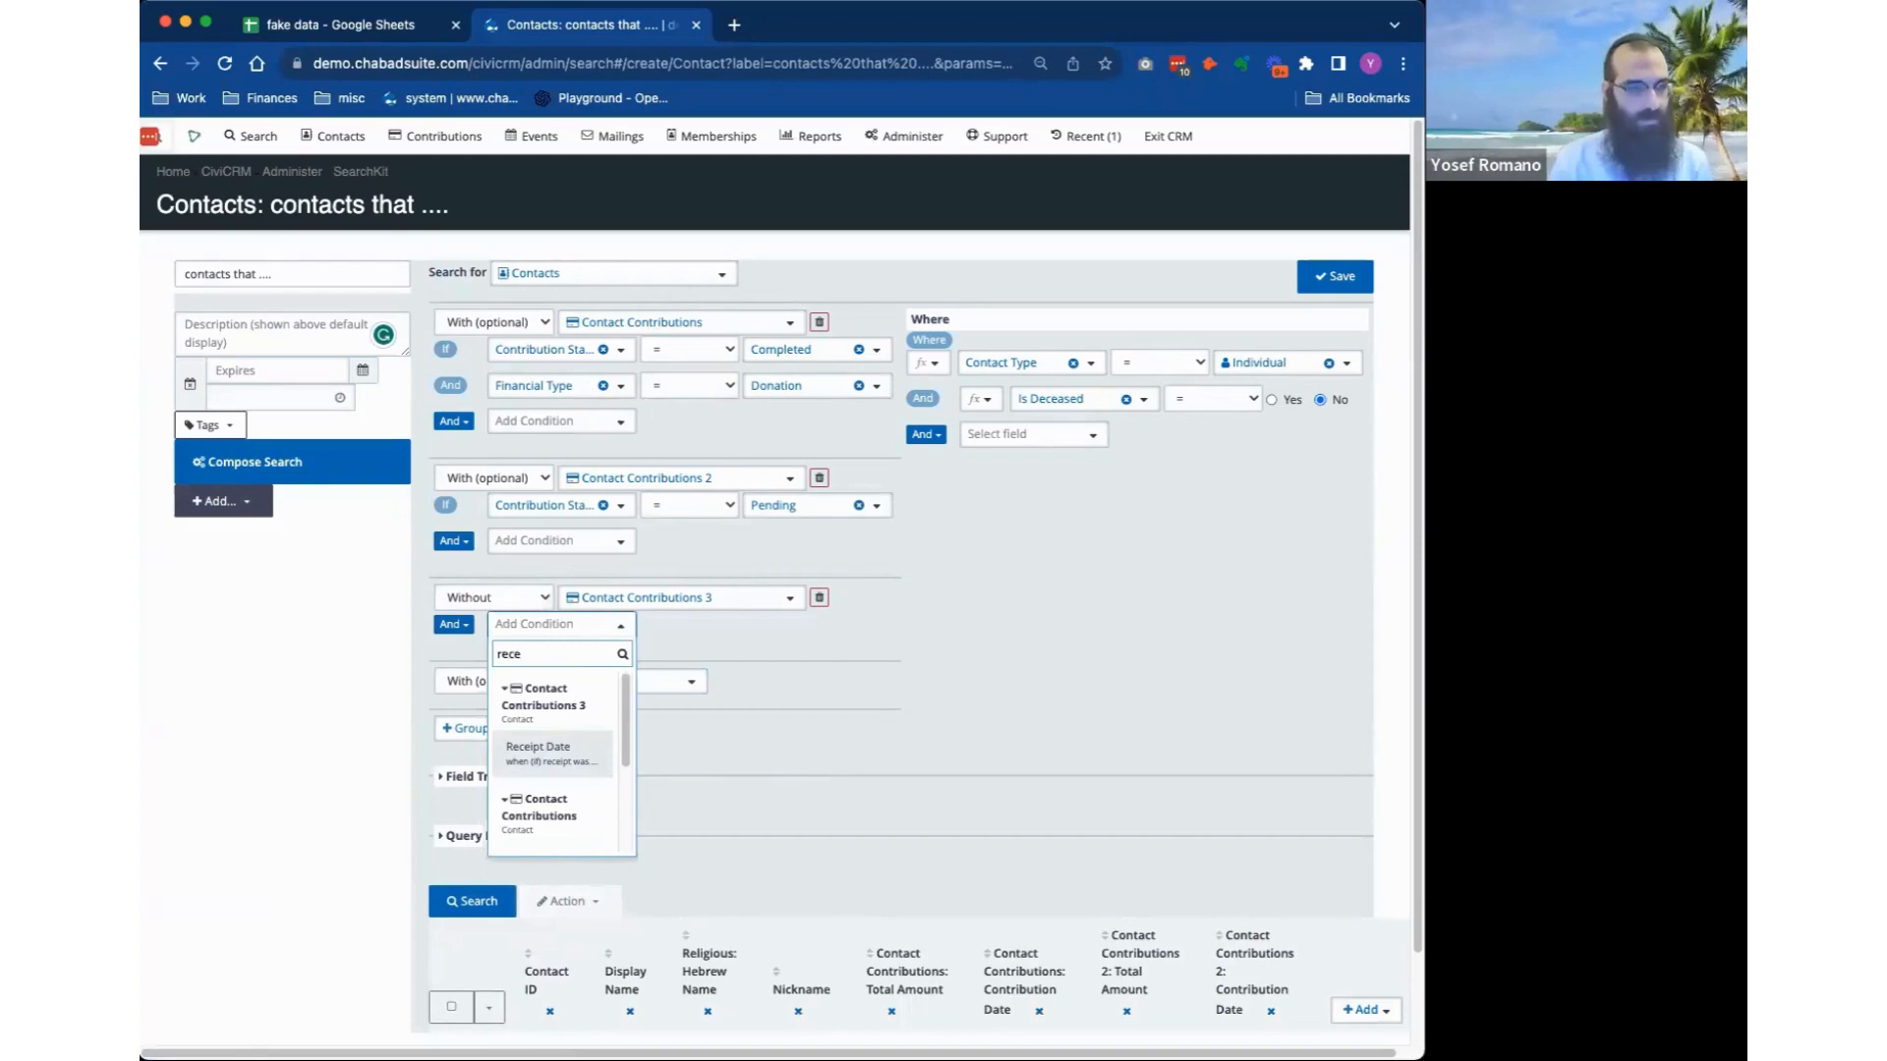
key("BackSpace")
key("BackSpace")
key("BackSpace")
key("BackSpace")
type("date")
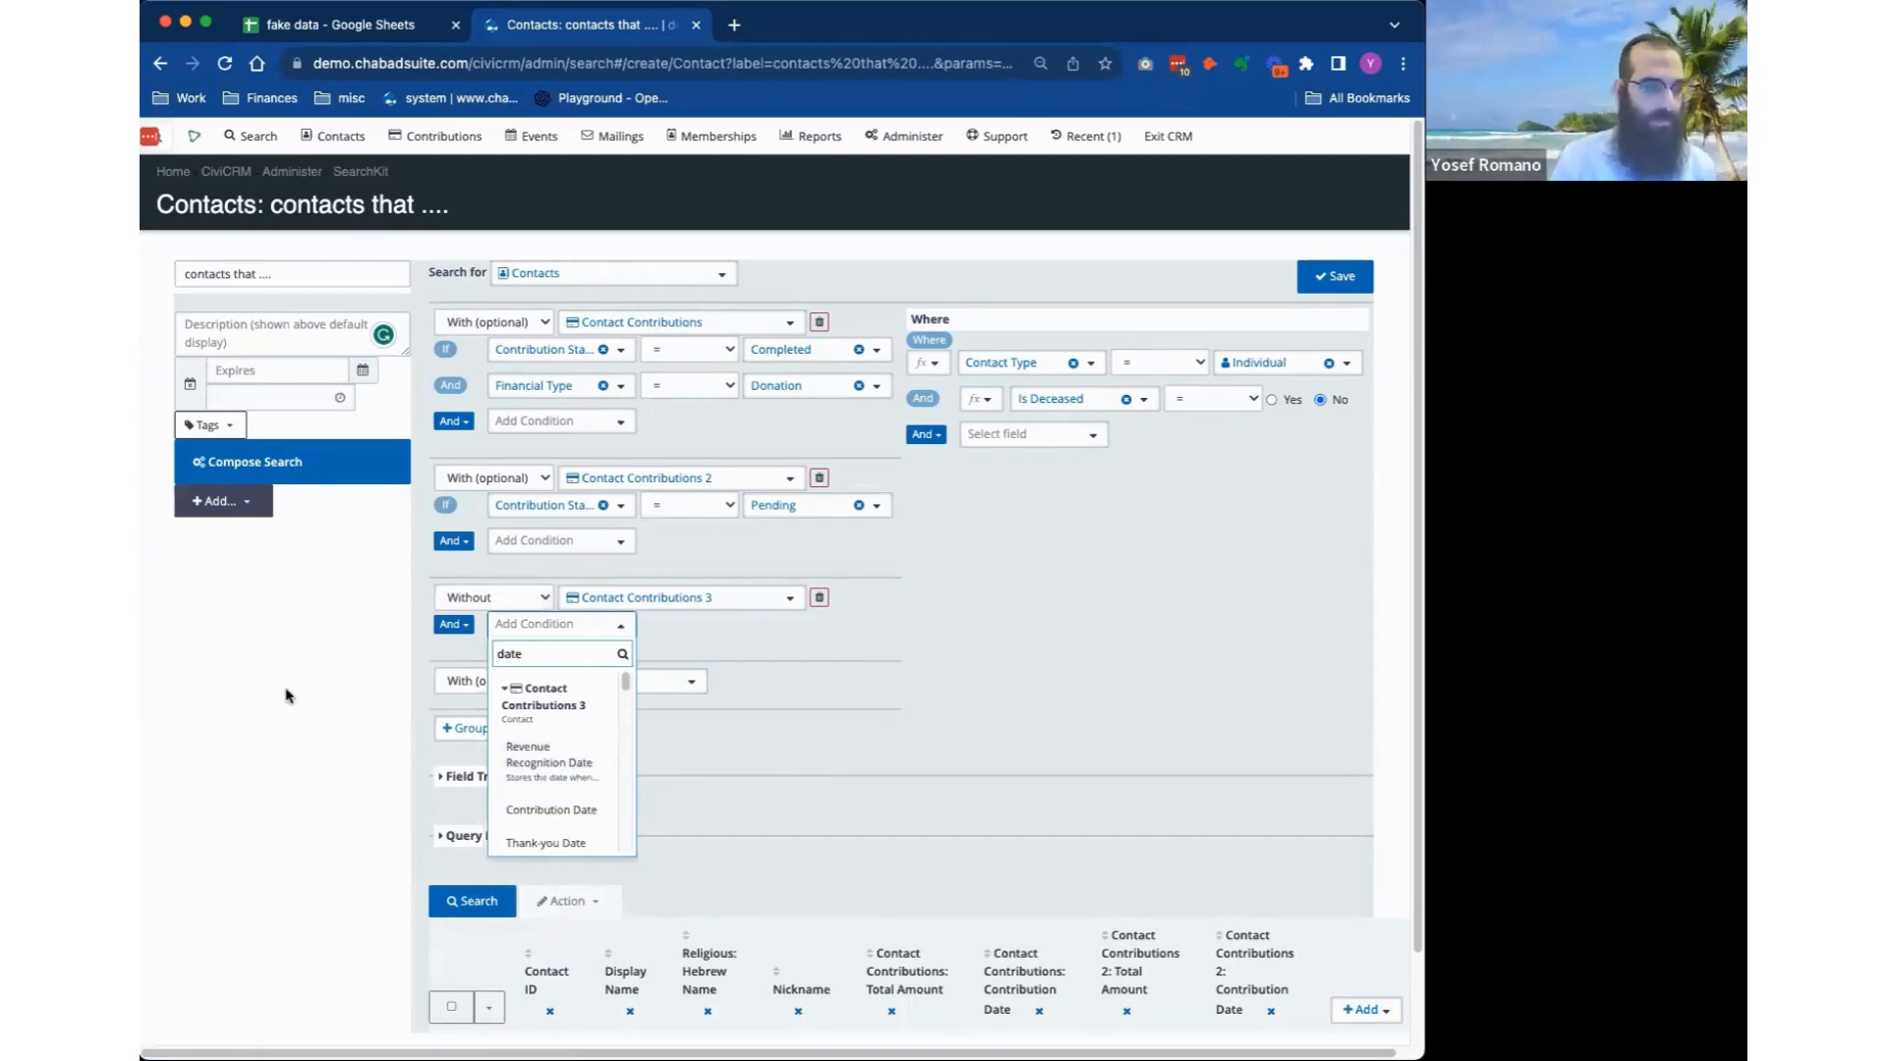
scroll(610, 772, "down", 3)
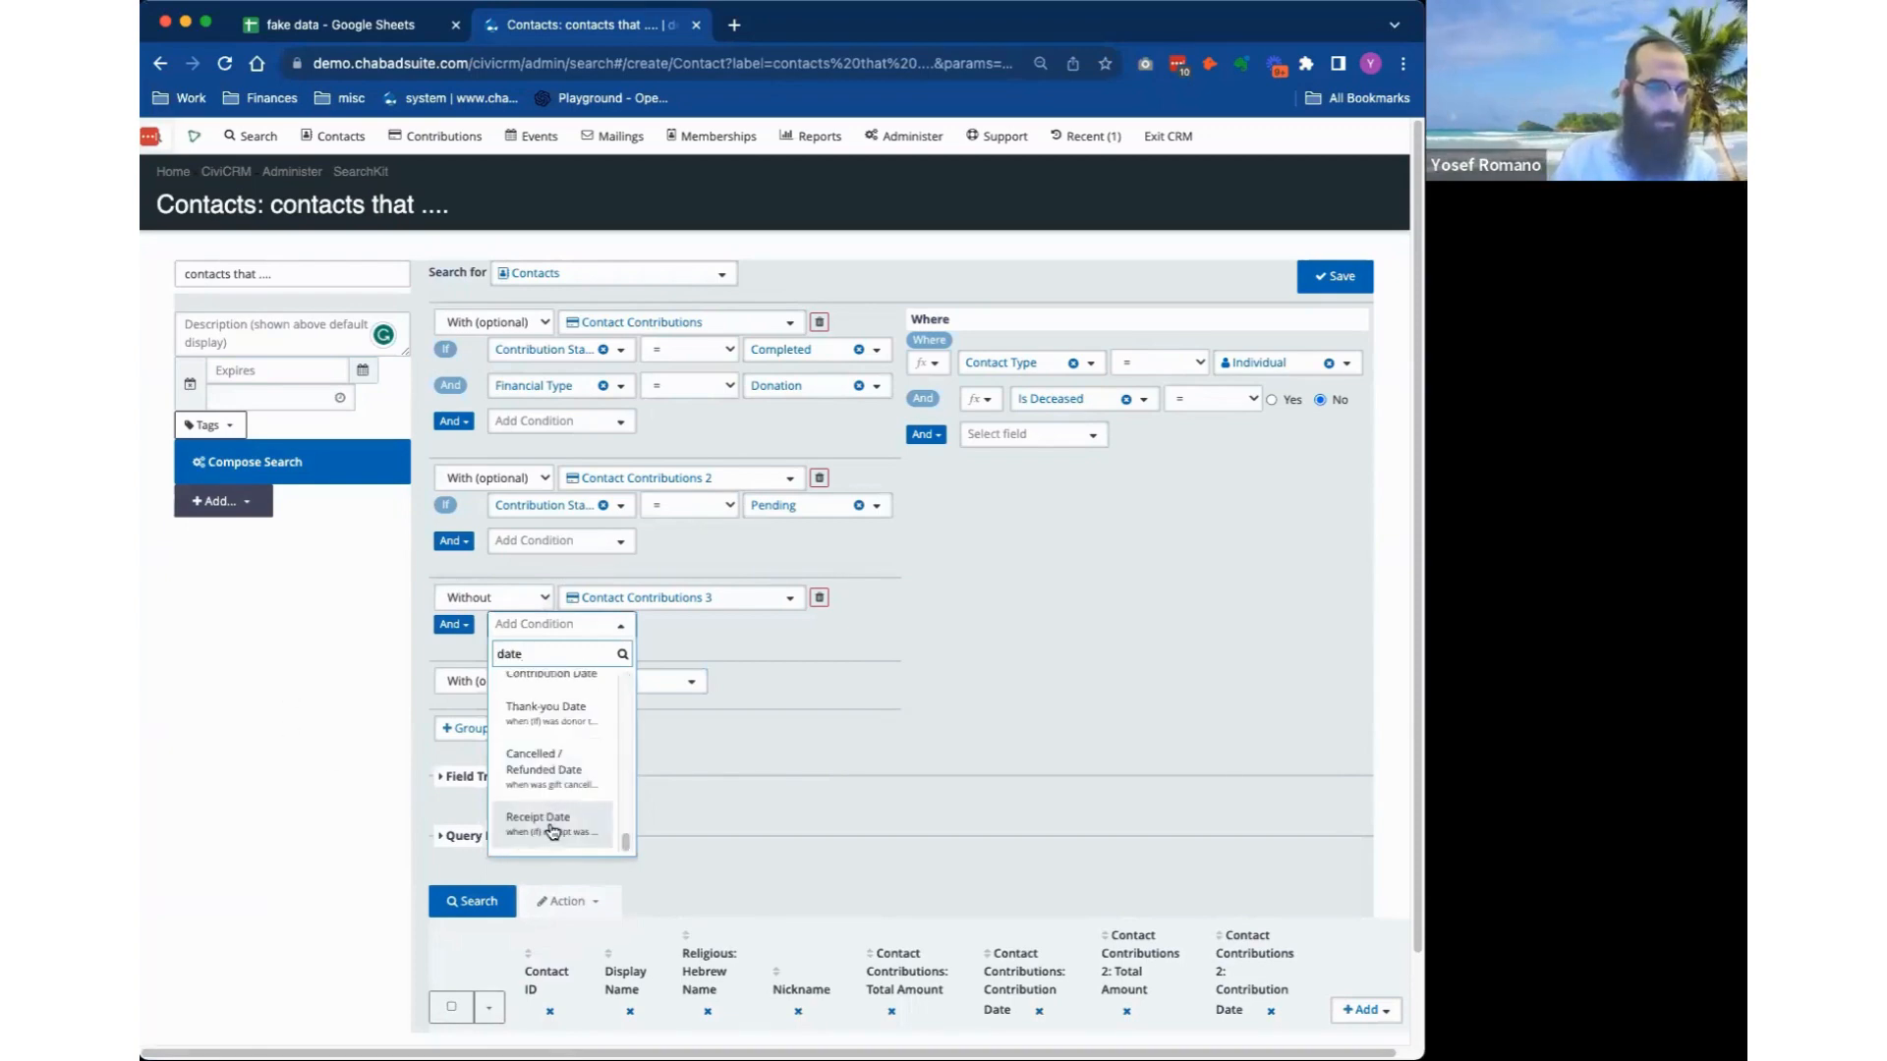
scroll(553, 826, "up", 3)
left_click(552, 781)
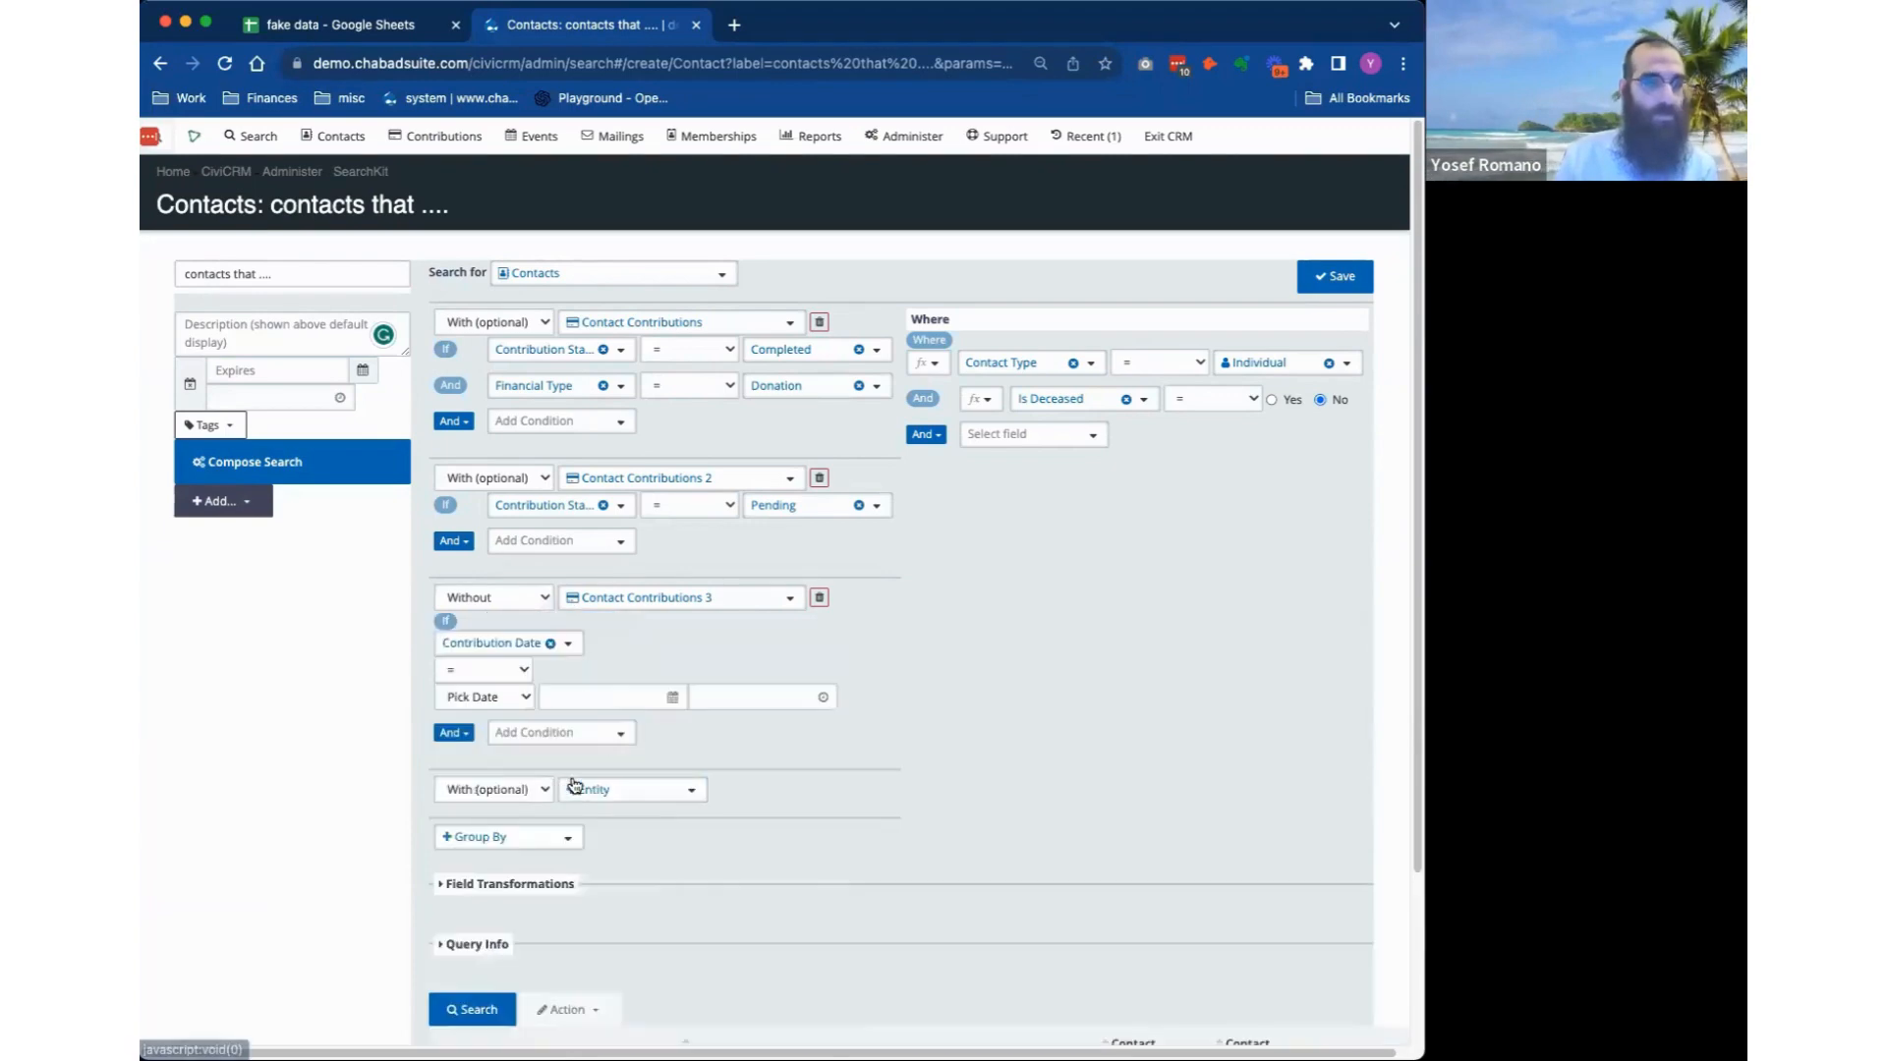
Set the Contribution Date condition to ≠ with the date range Last 30 days including today.
left_click(489, 671)
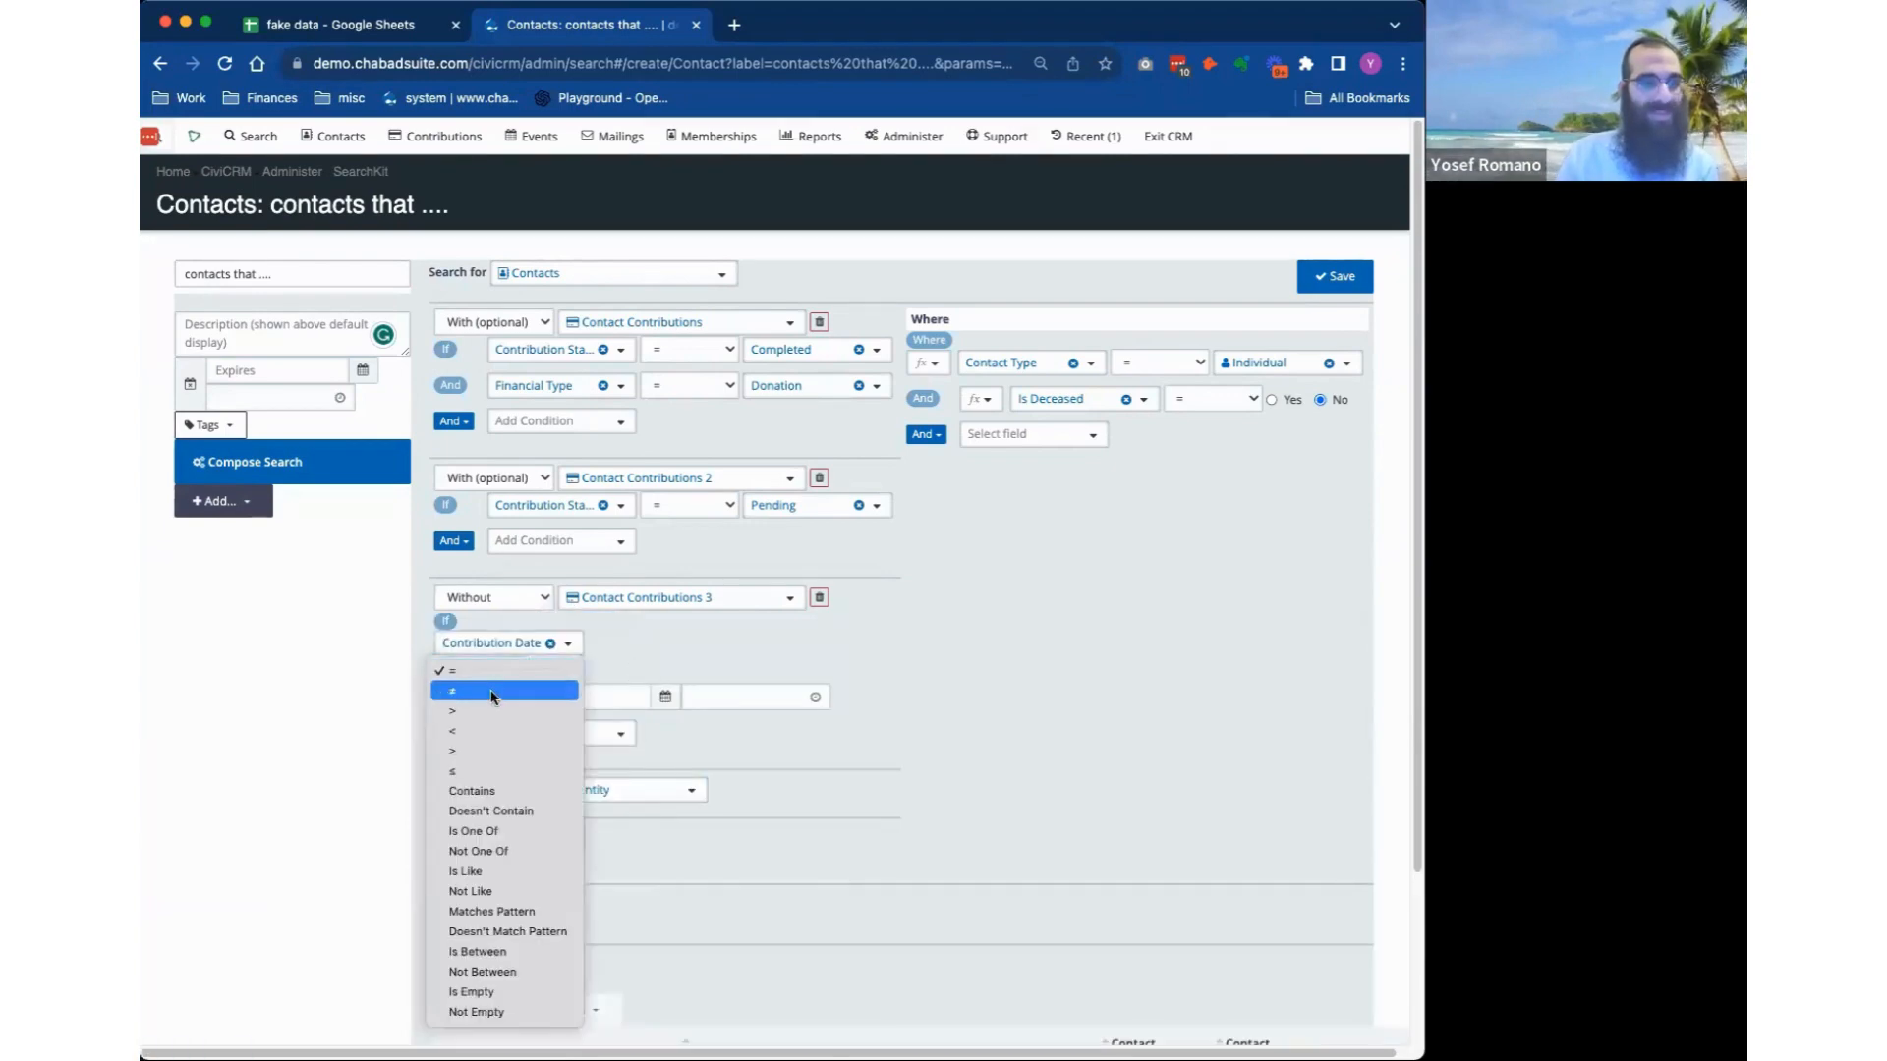
left_click(501, 690)
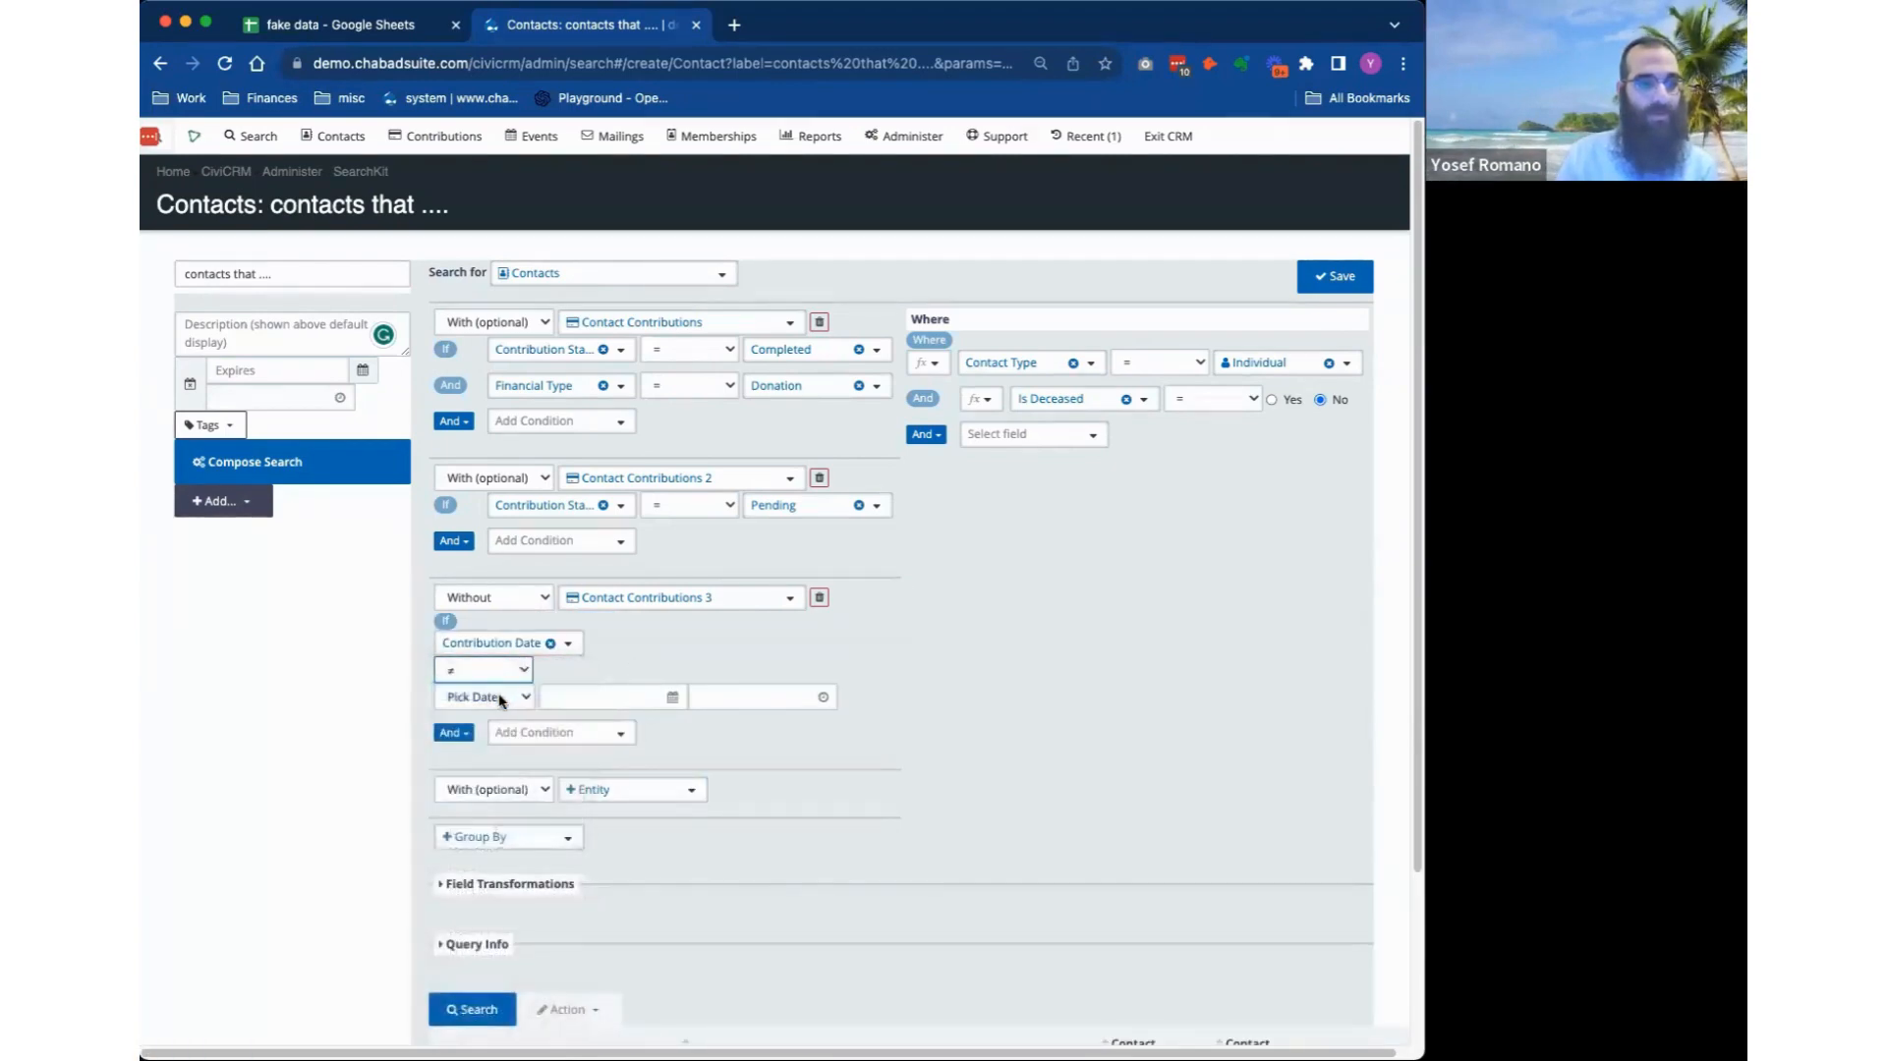
left_click(495, 697)
left_click(479, 717)
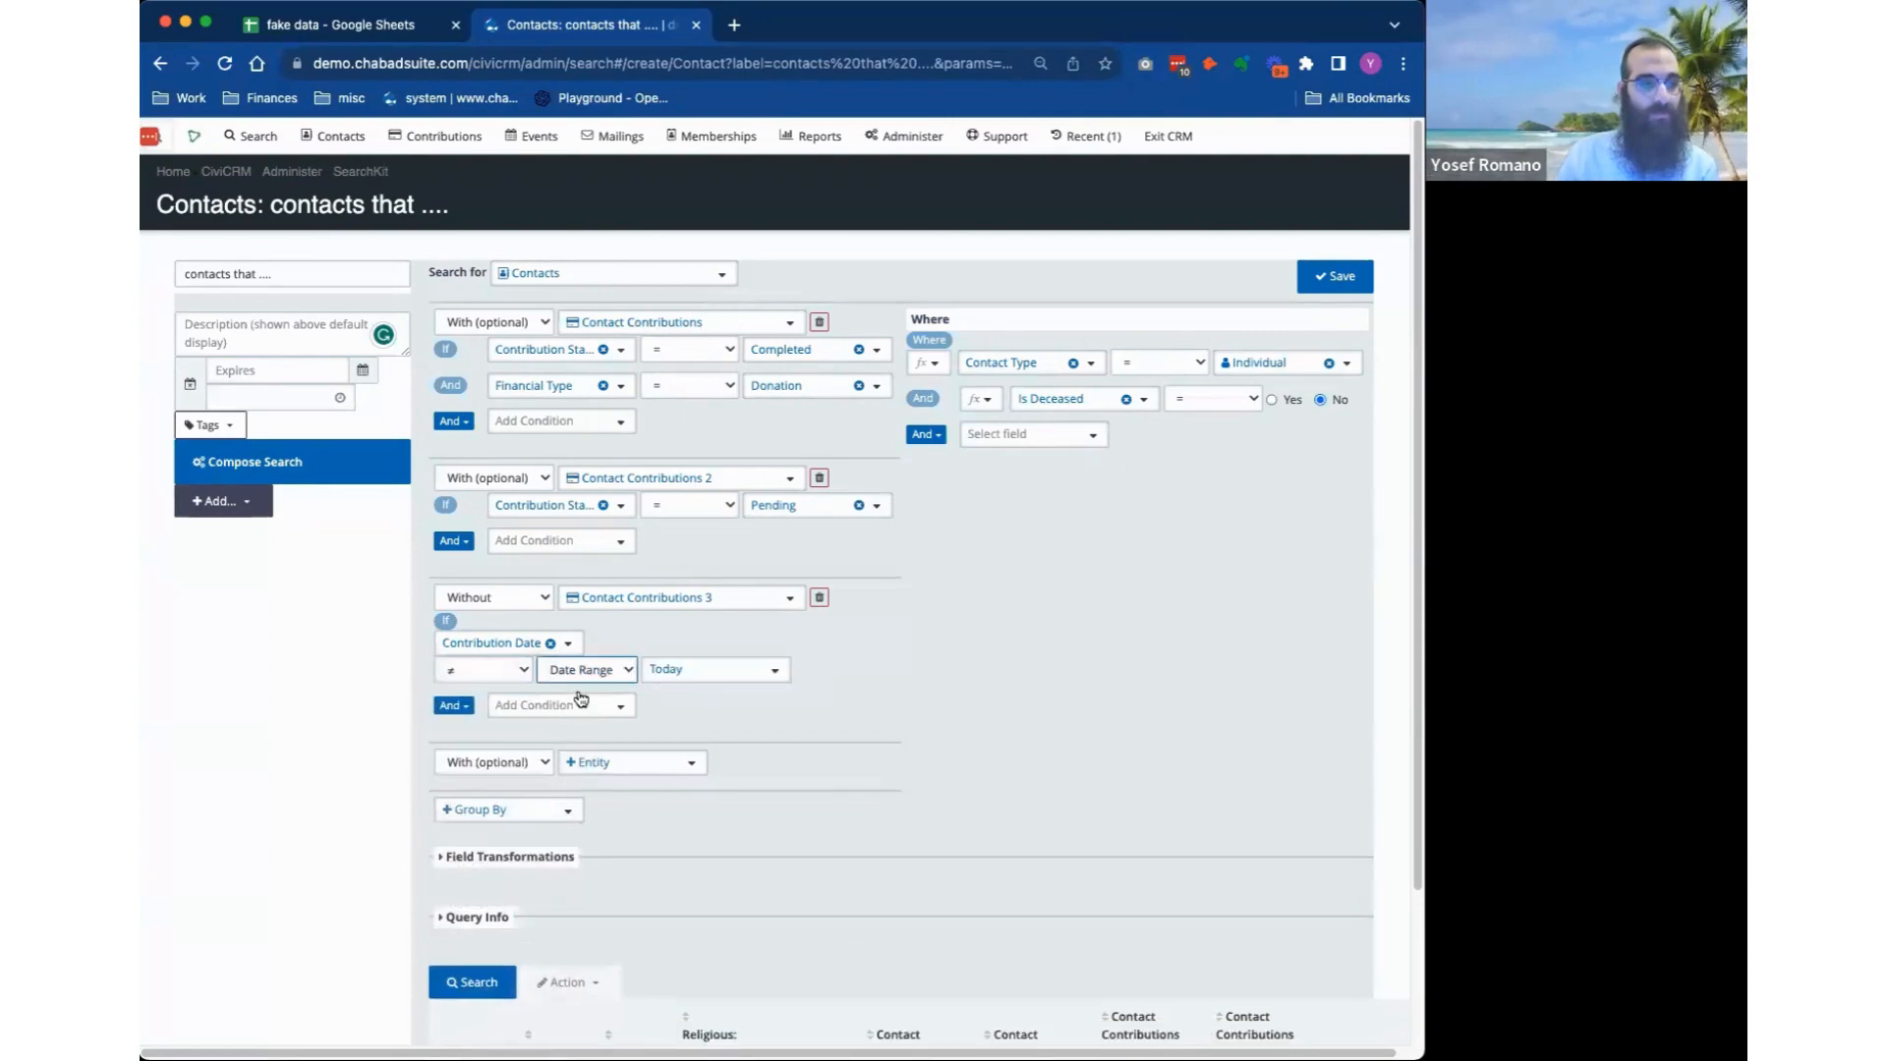
left_click(700, 672)
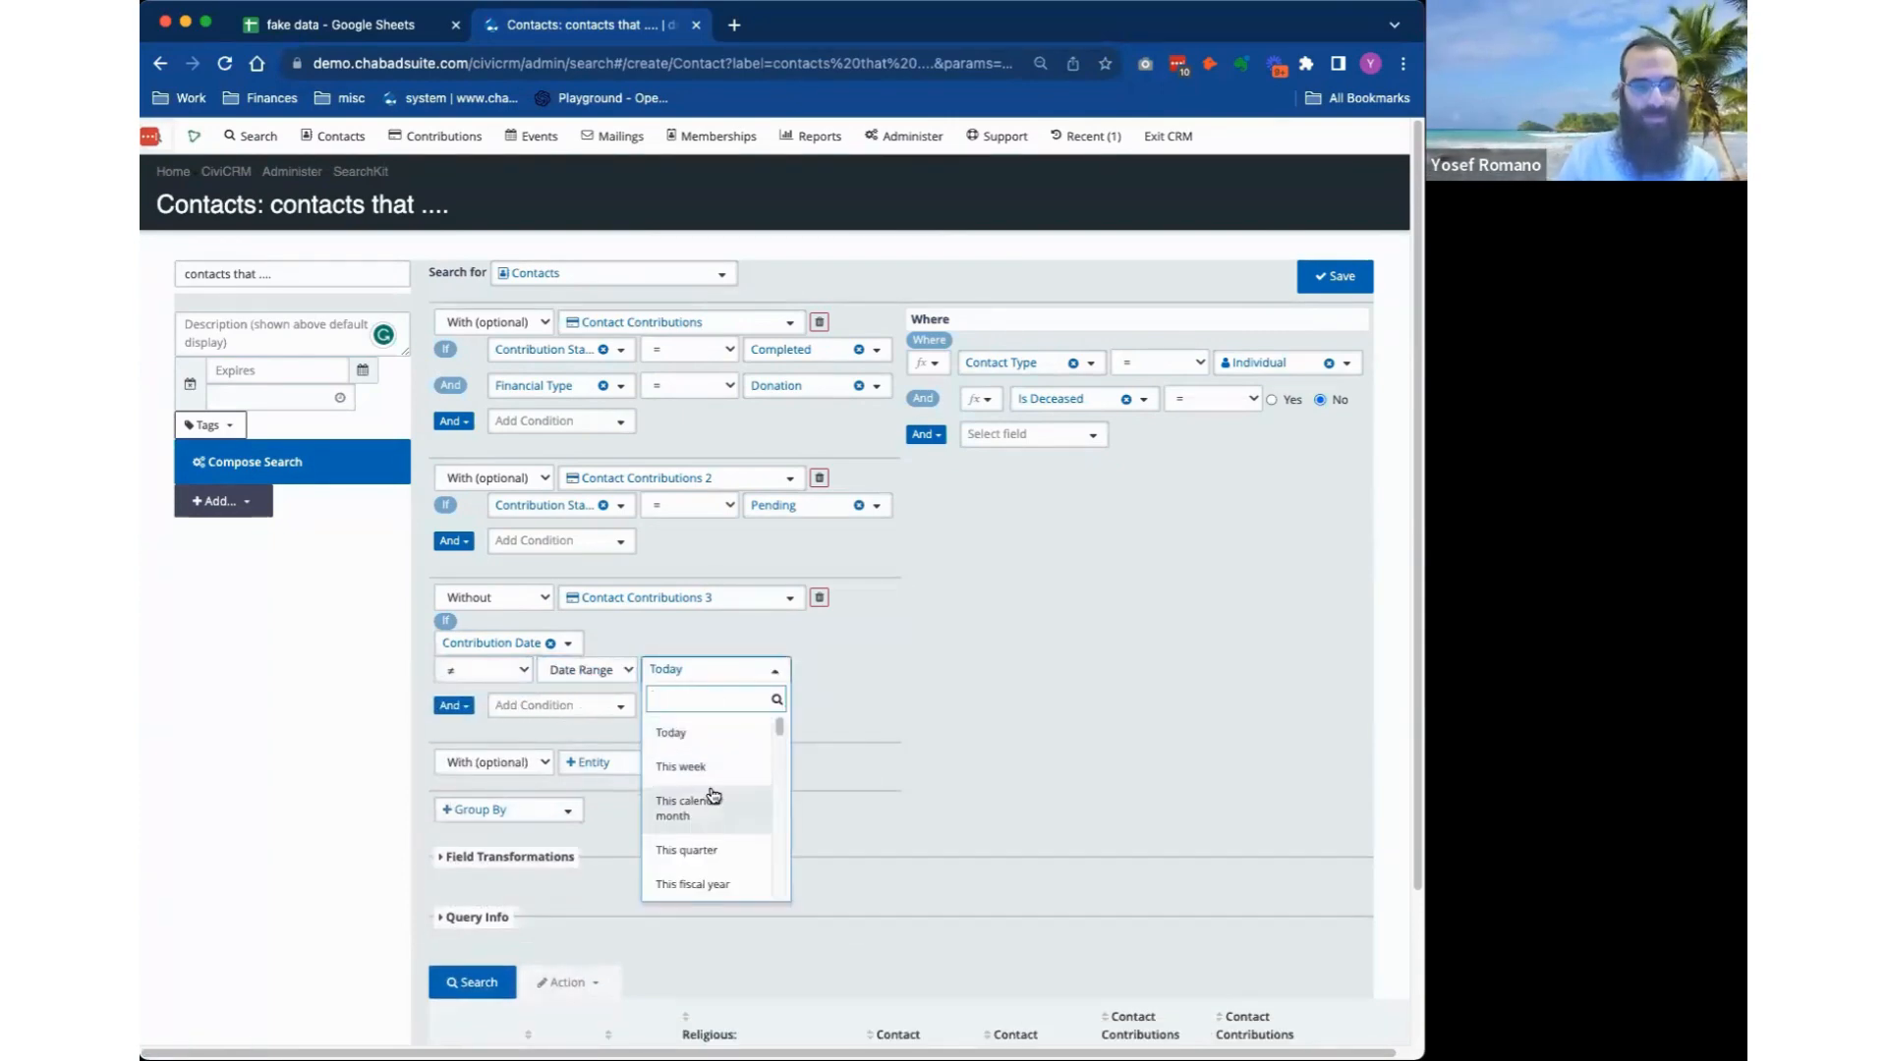
type("30")
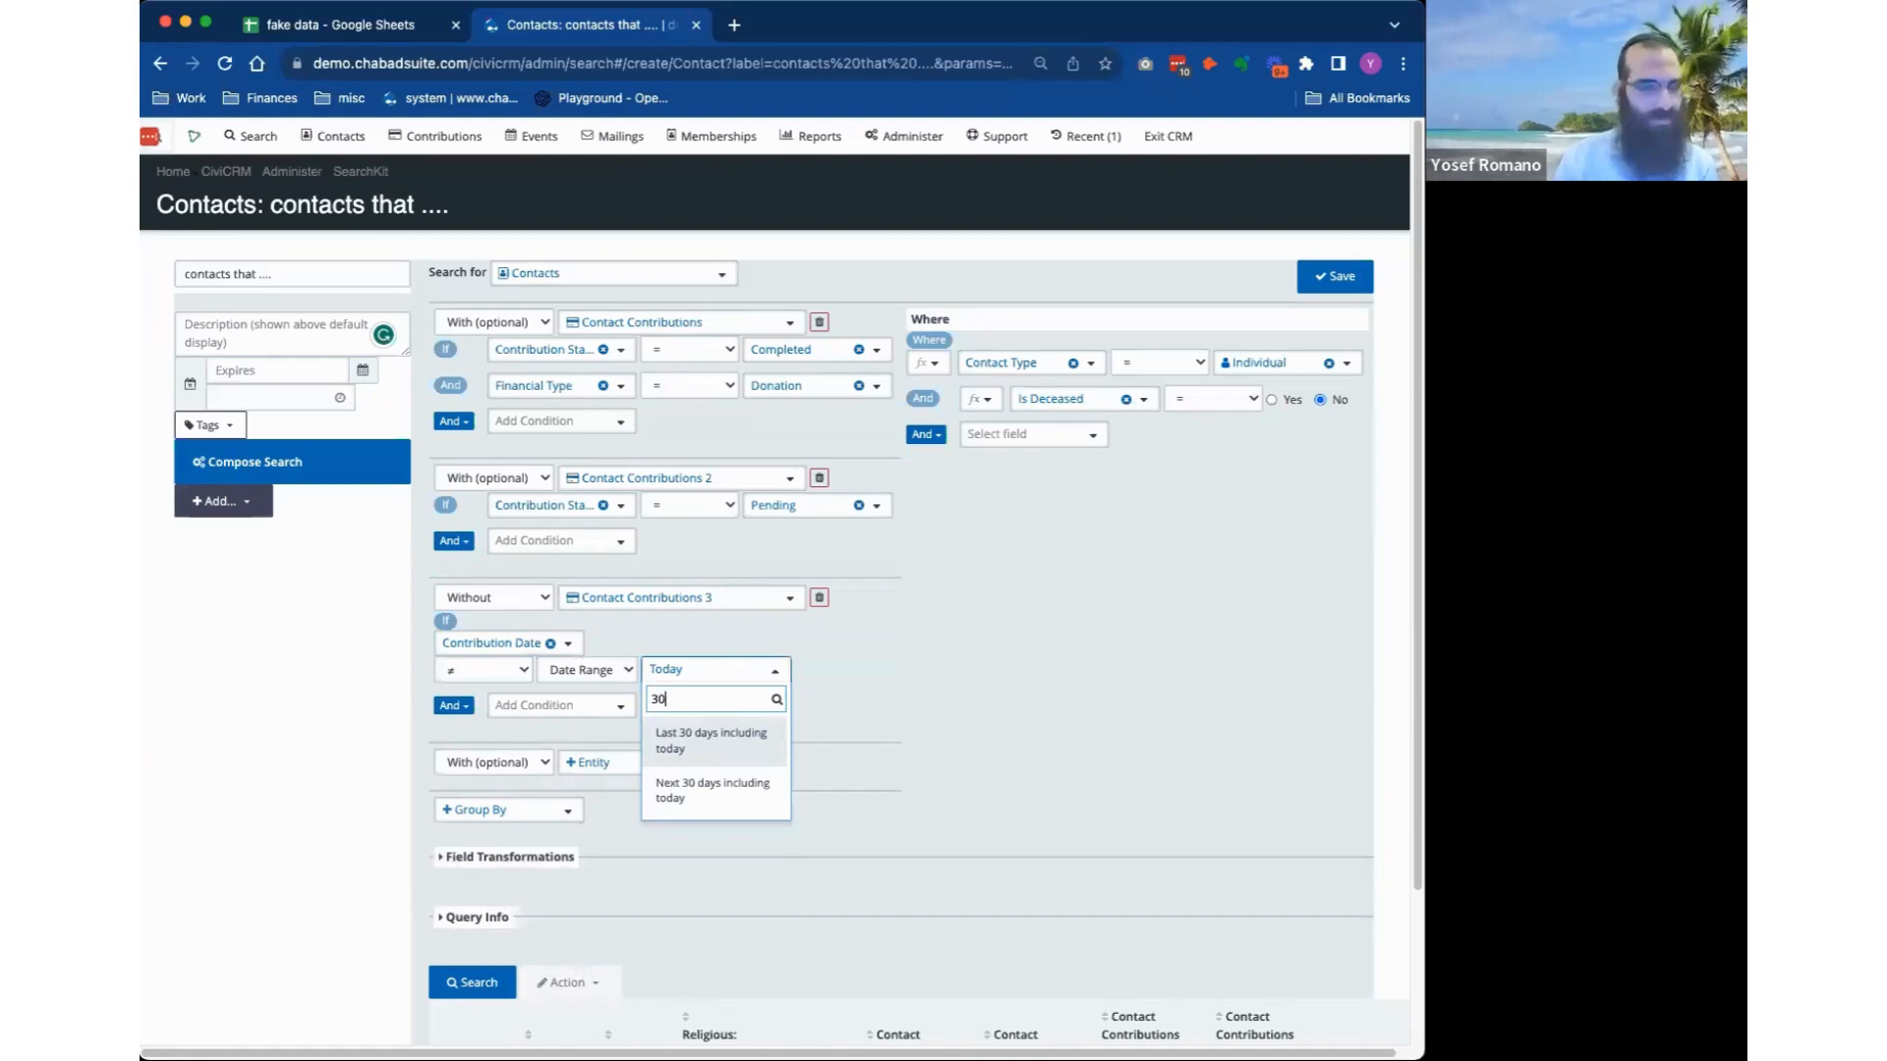
left_click(745, 732)
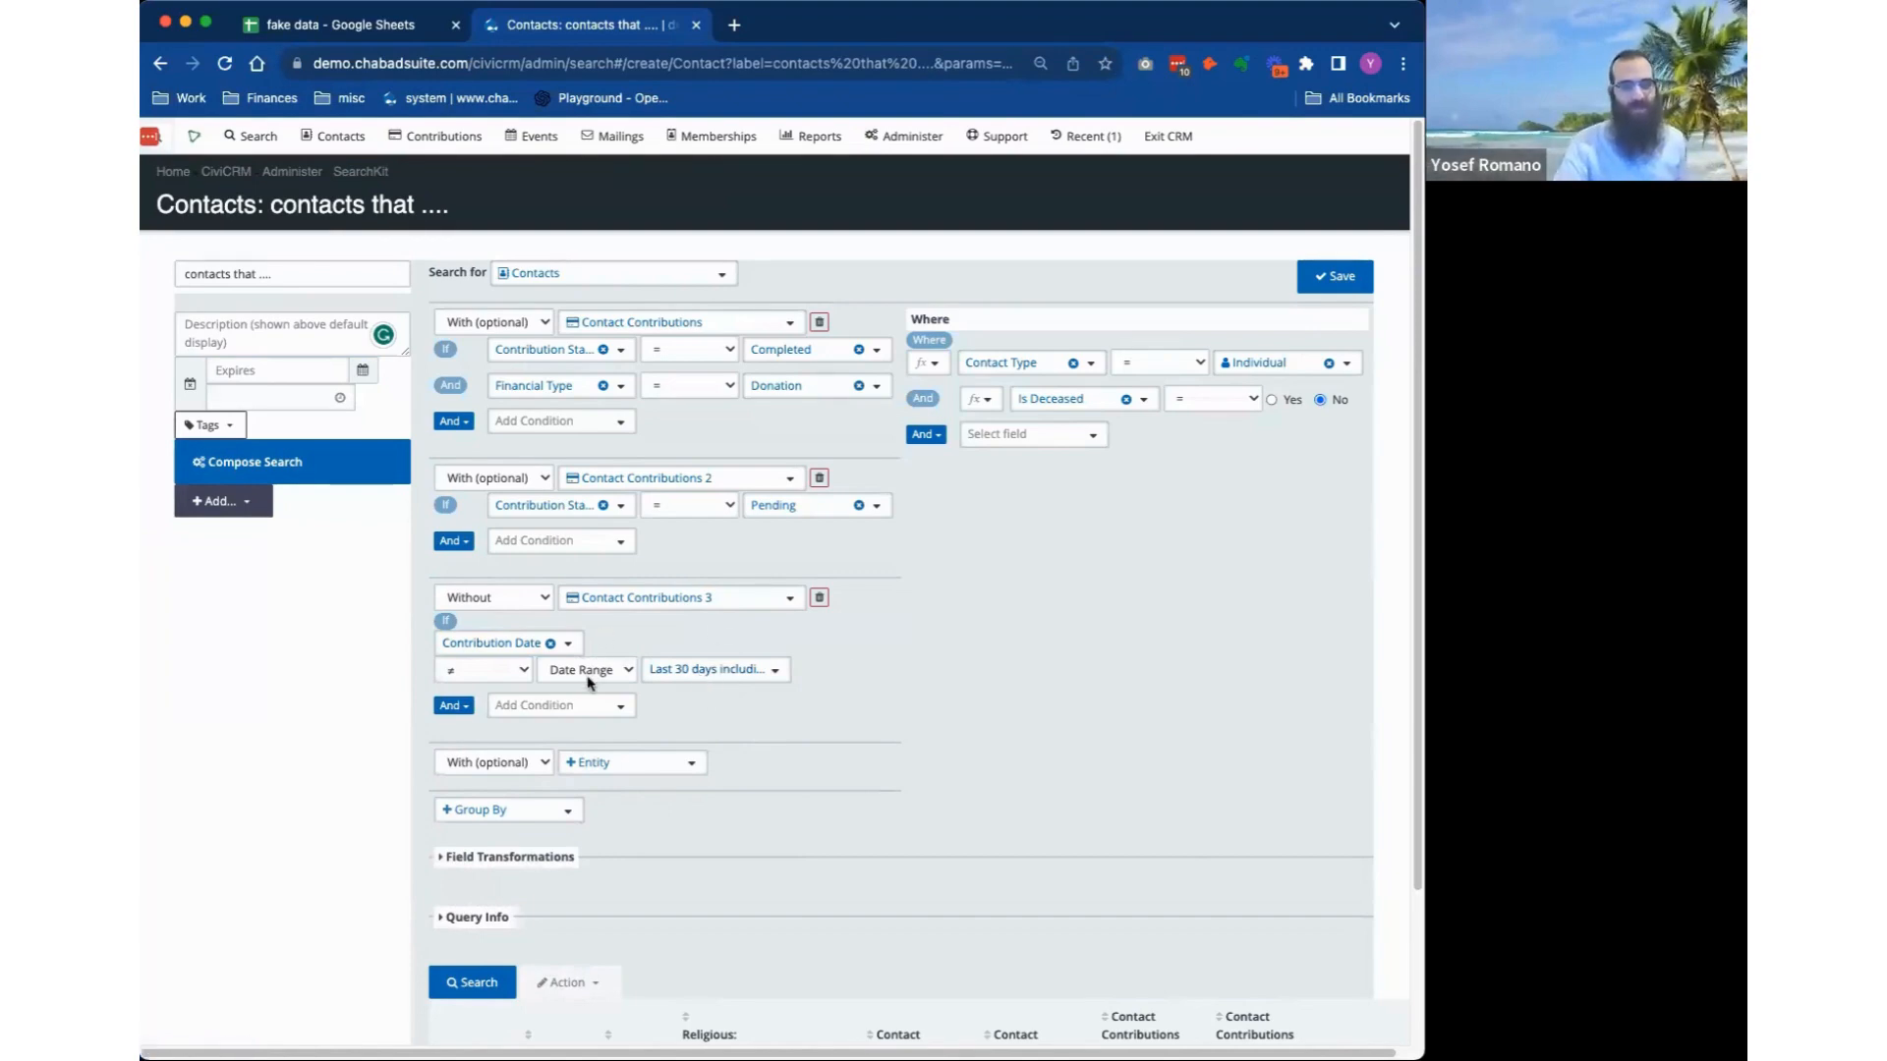
Add a Contribution Status condition to the Contact Contributions 3 join.
left_click(606, 708)
type("s")
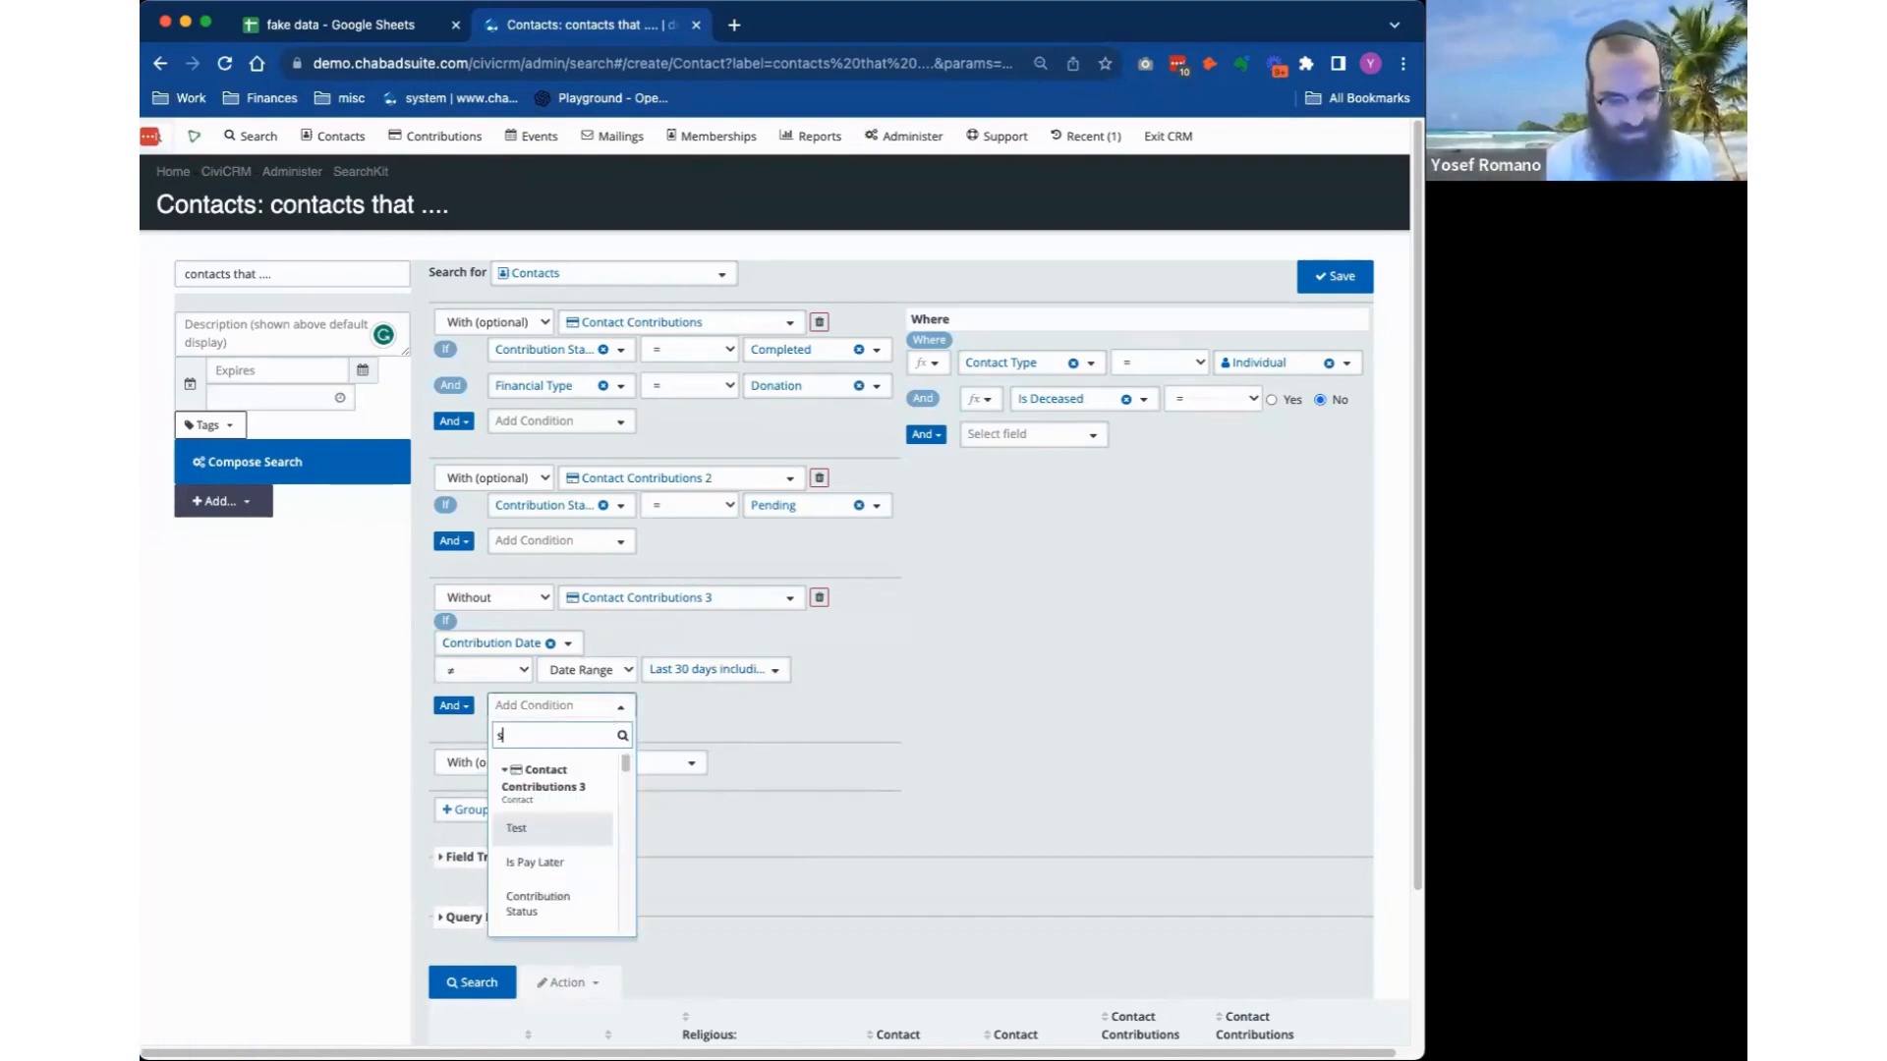
type("tatus")
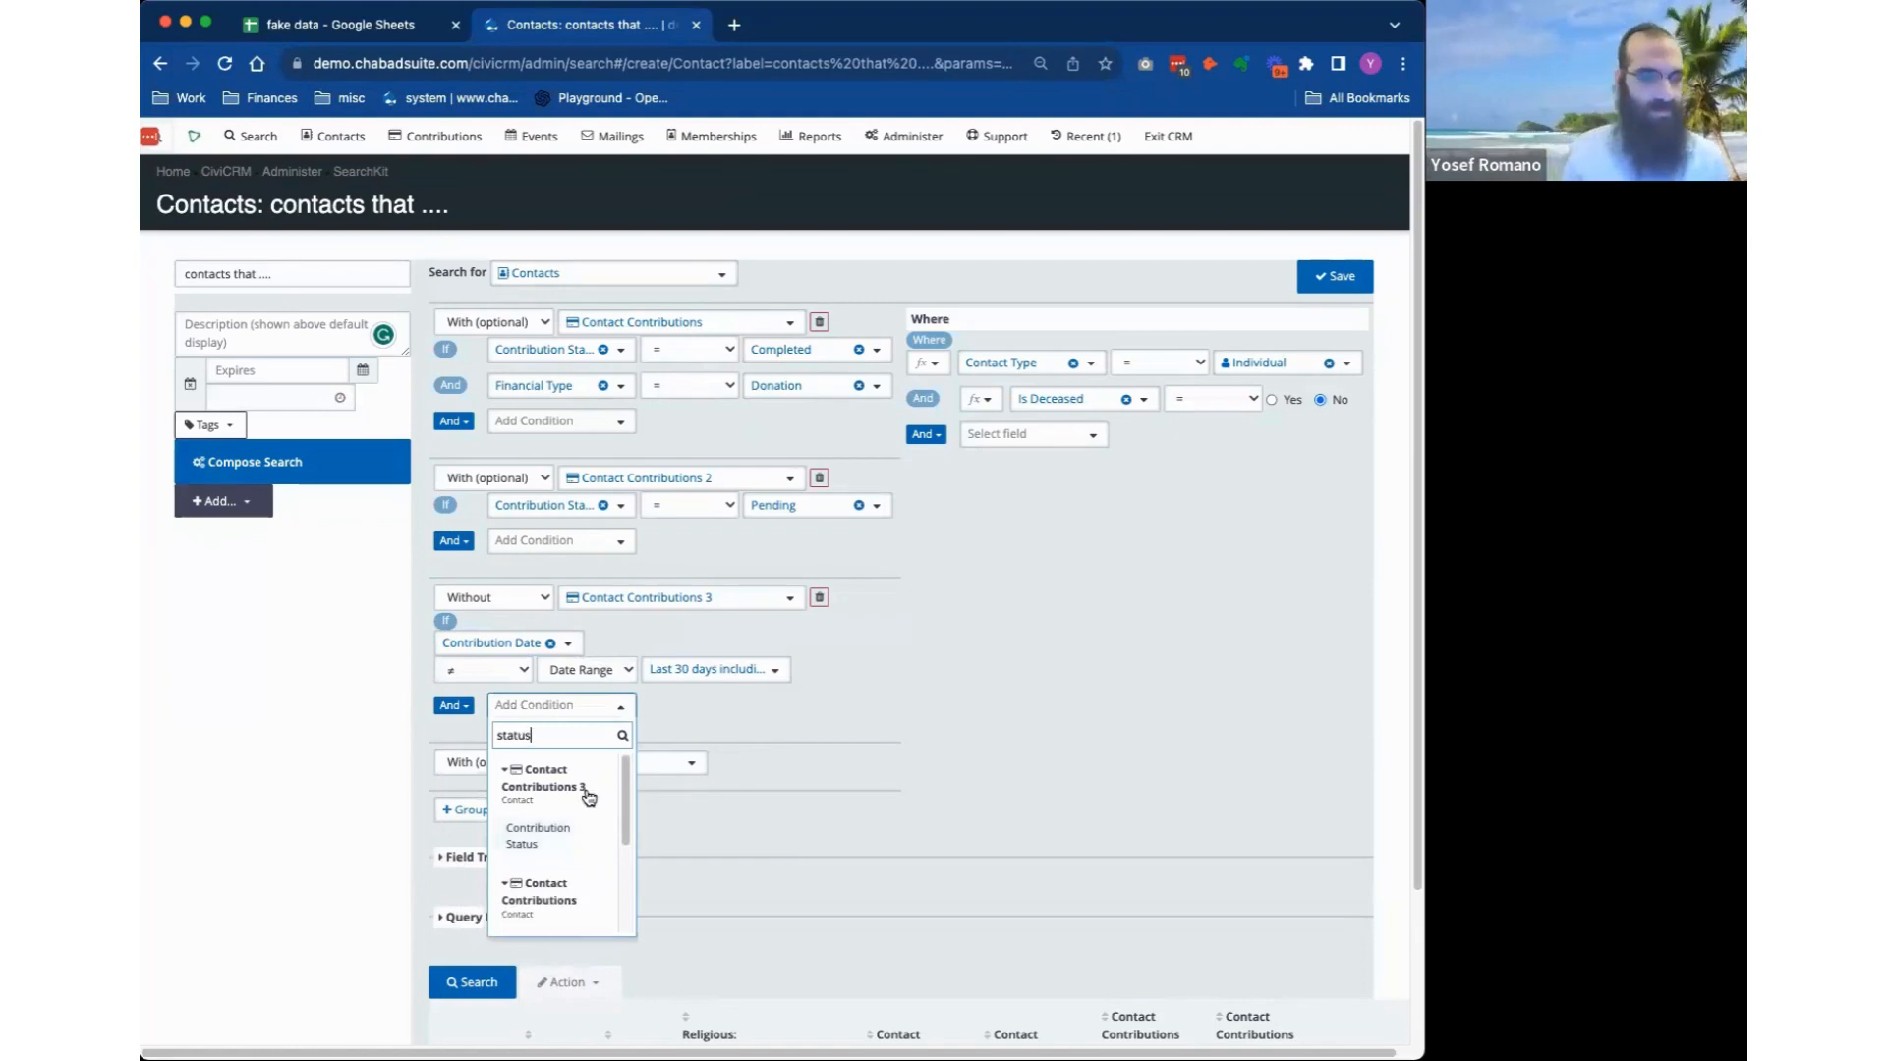
left_click(503, 837)
left_click(575, 709)
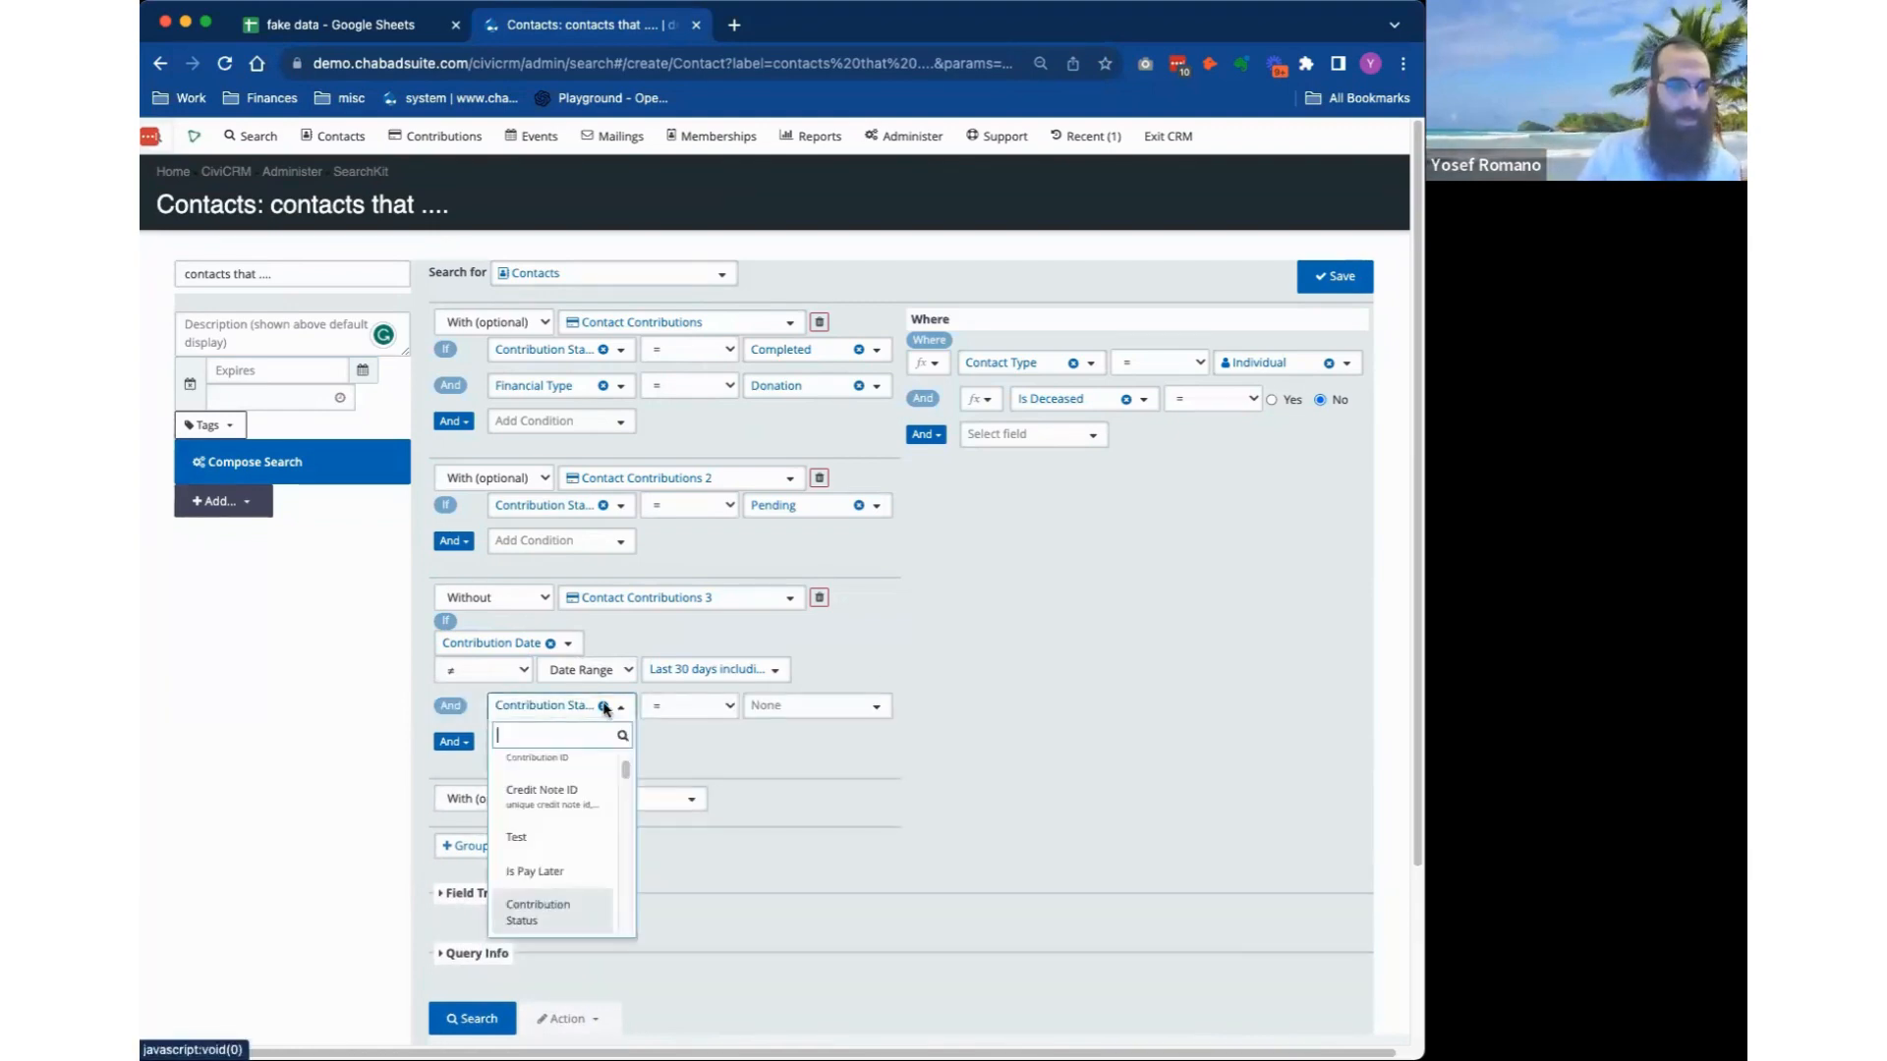
left_click(603, 705)
Add a Contribution Status = Completed condition to the Without Contact Contributions 3 join.
left_click(591, 717)
type("stat")
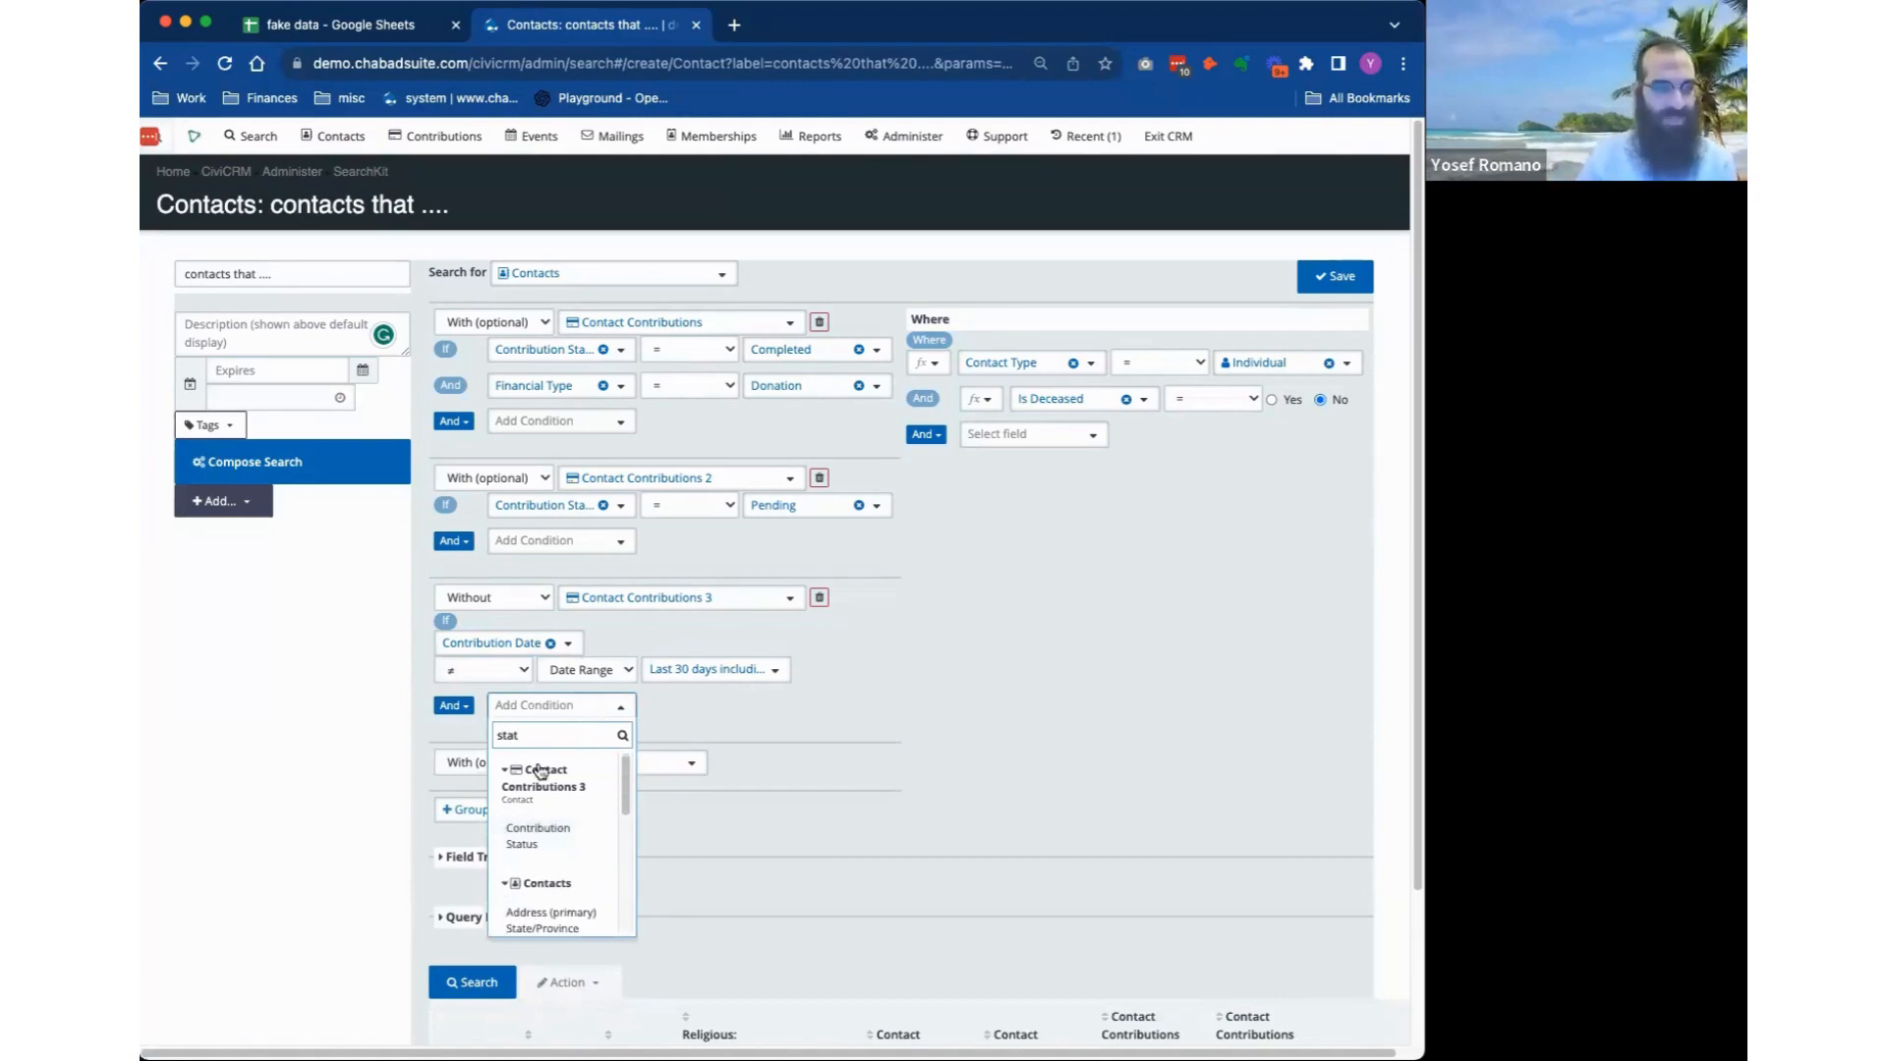
left_click(535, 843)
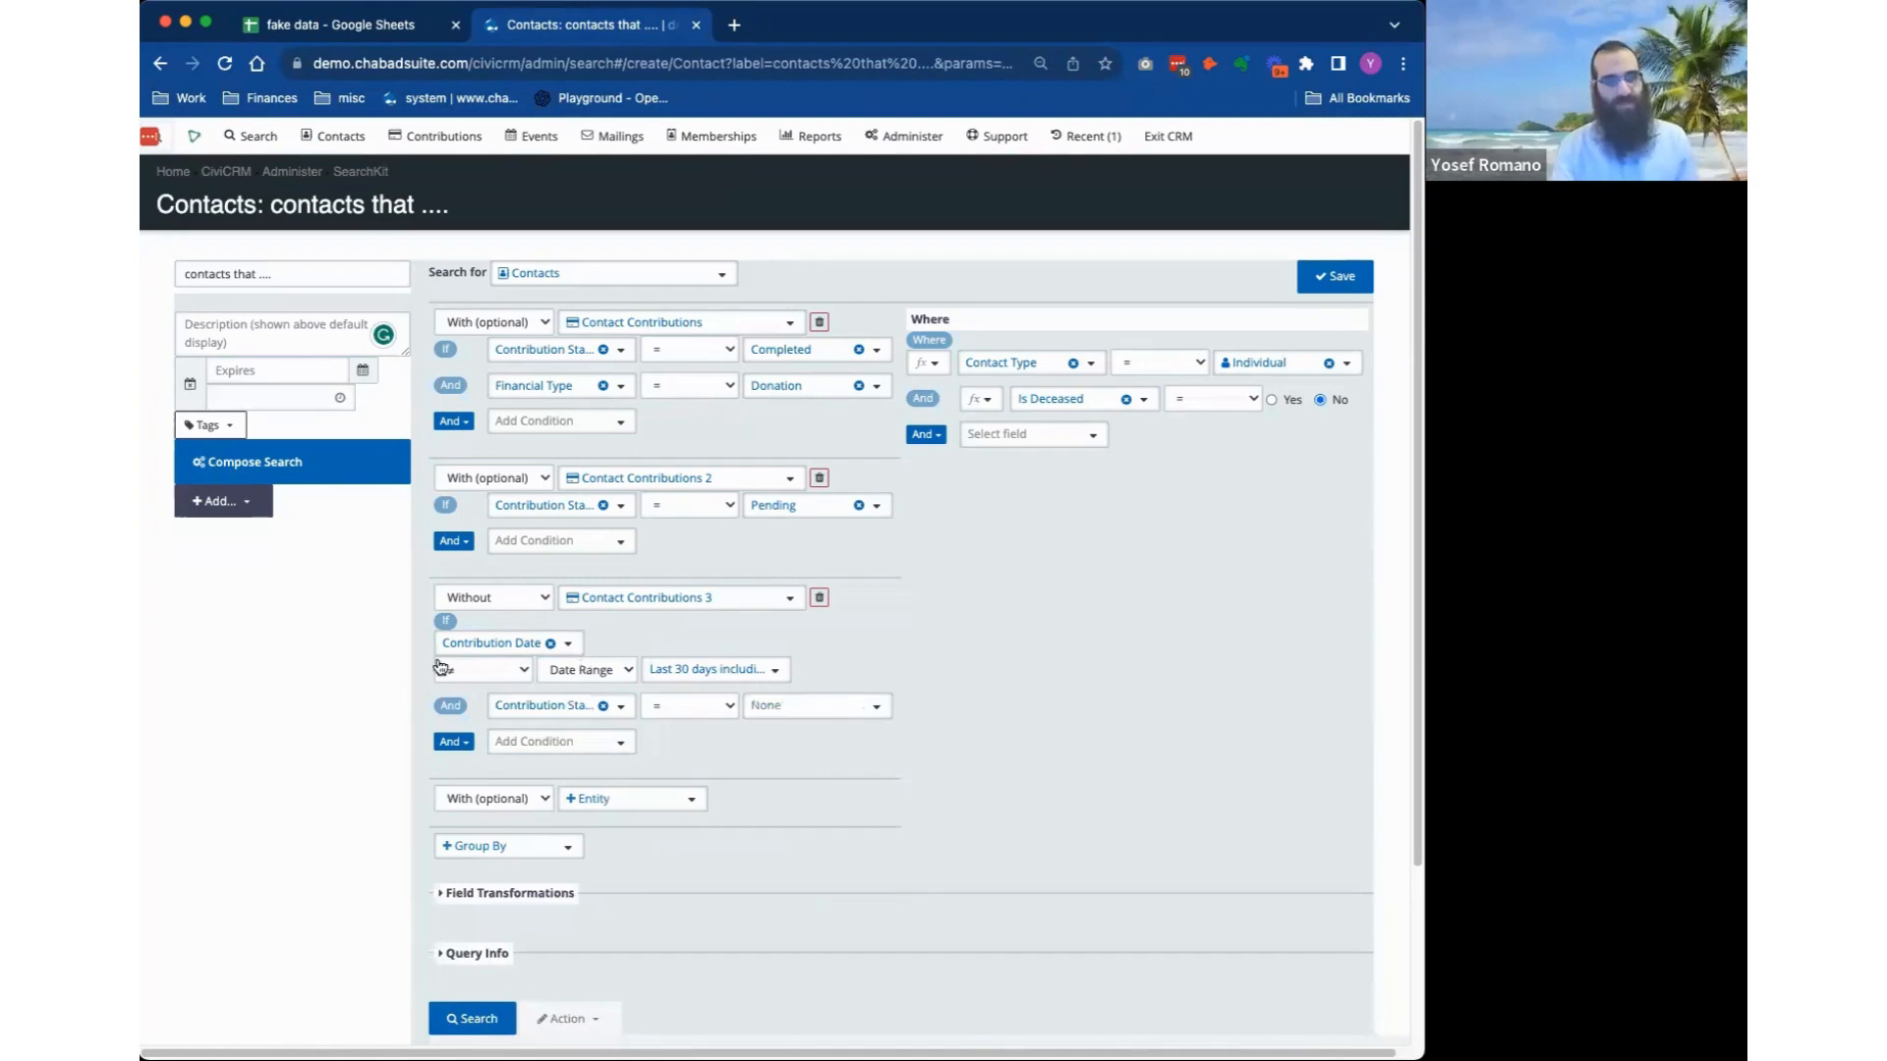
left_click(813, 703)
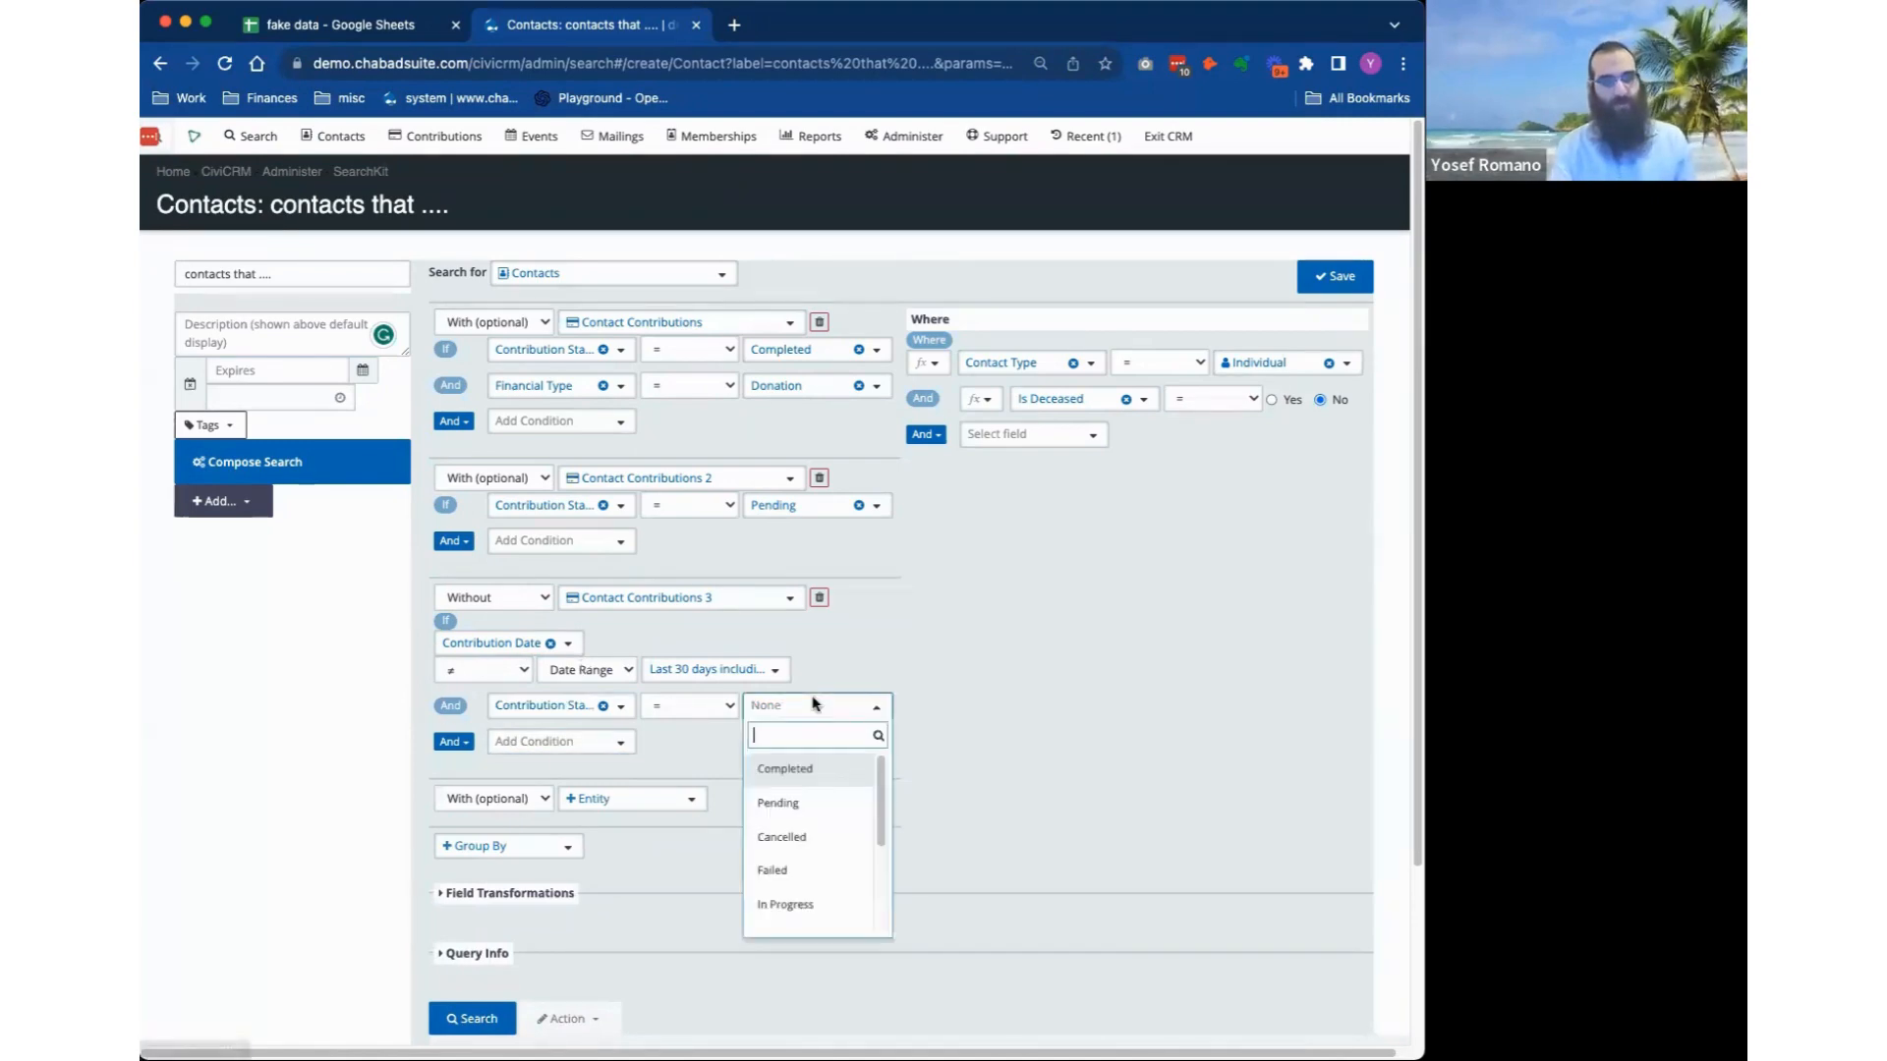
left_click(816, 774)
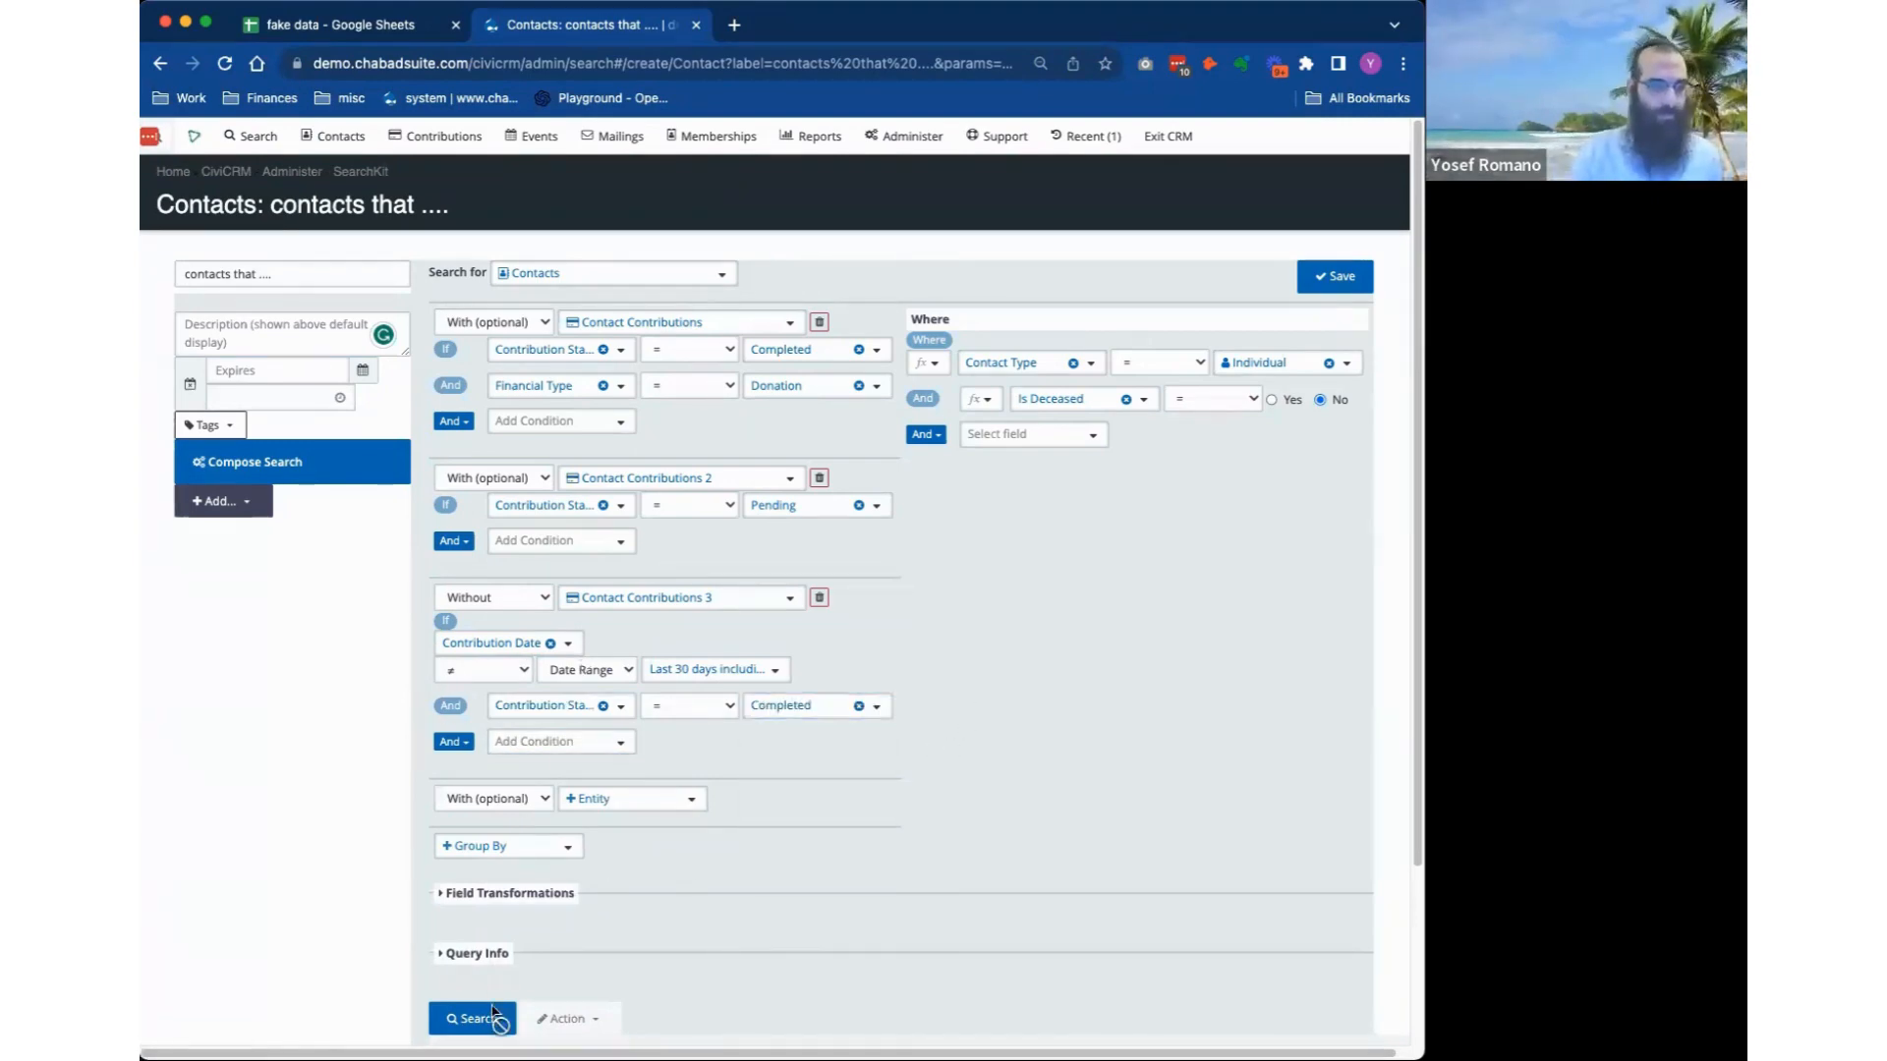
Run the contact search and check the returned contacts against the search conditions.
left_click(475, 1019)
scroll(941, 894, "down", 5)
scroll(958, 894, "down", 8)
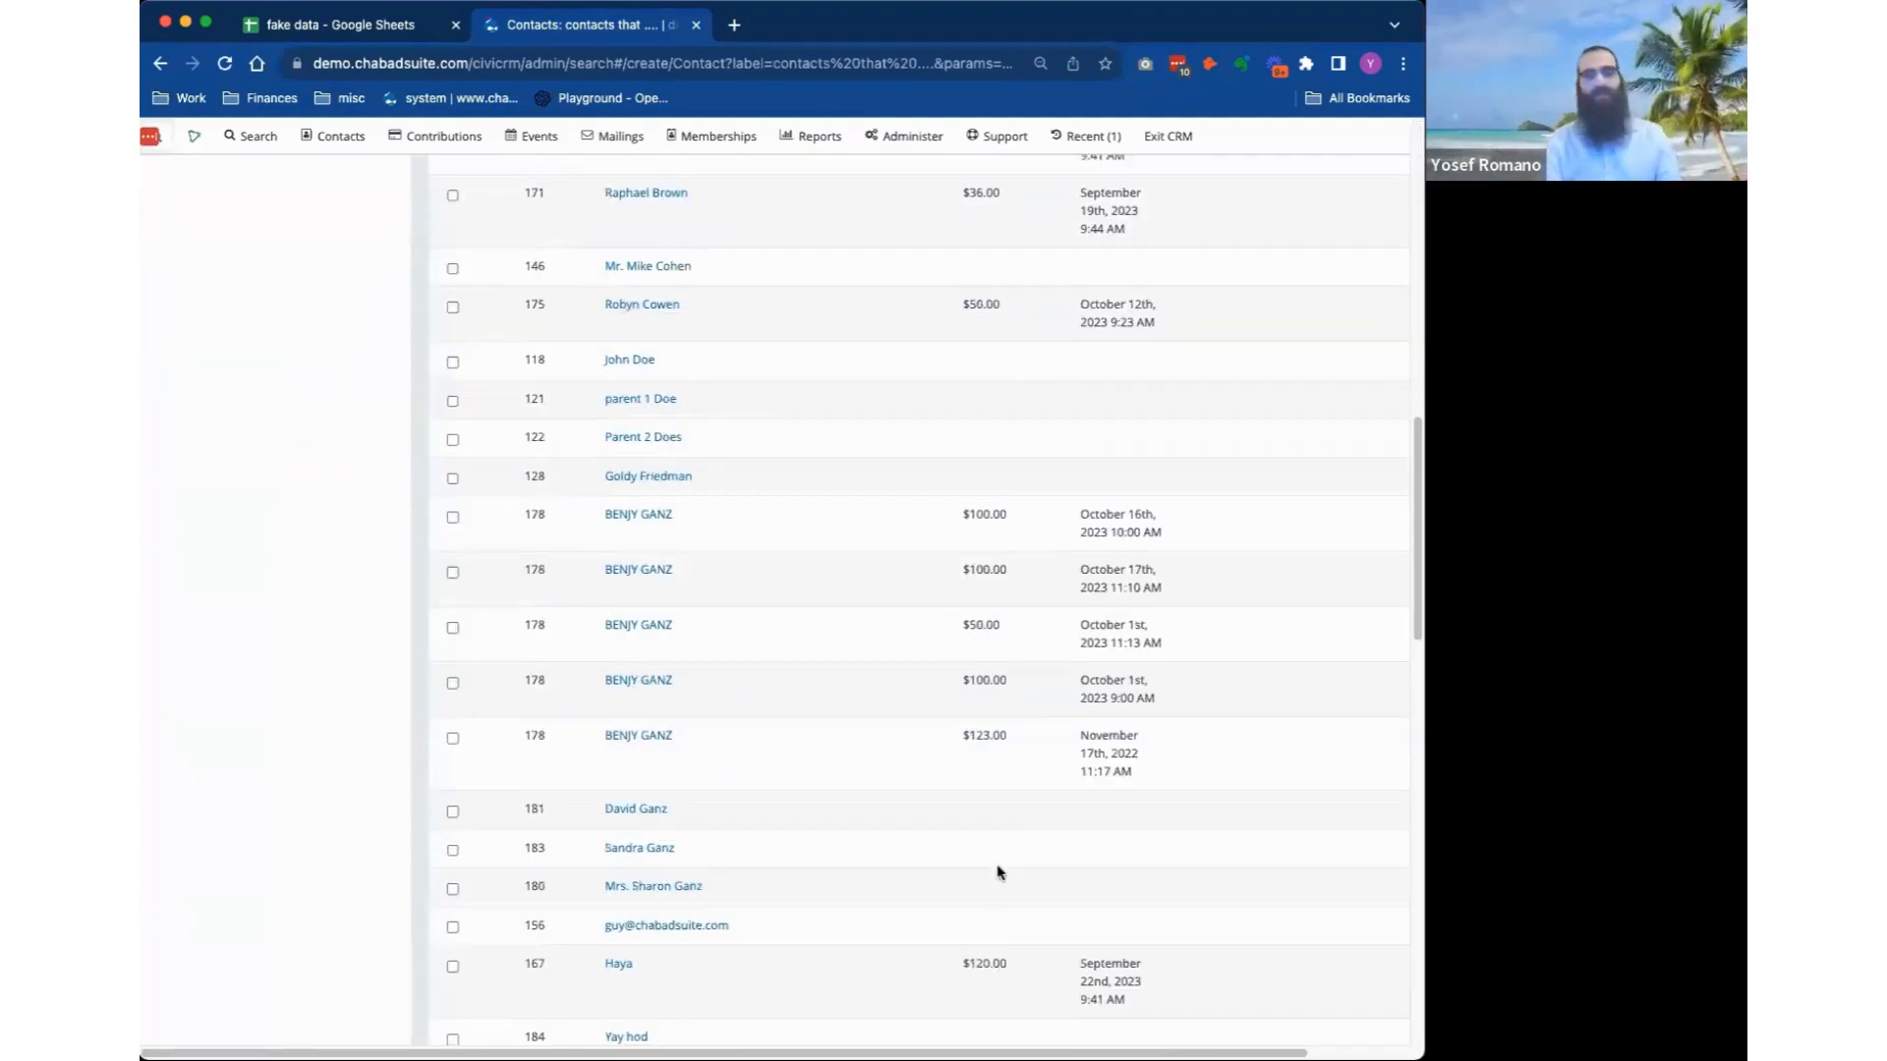
scroll(983, 590, "up", 10)
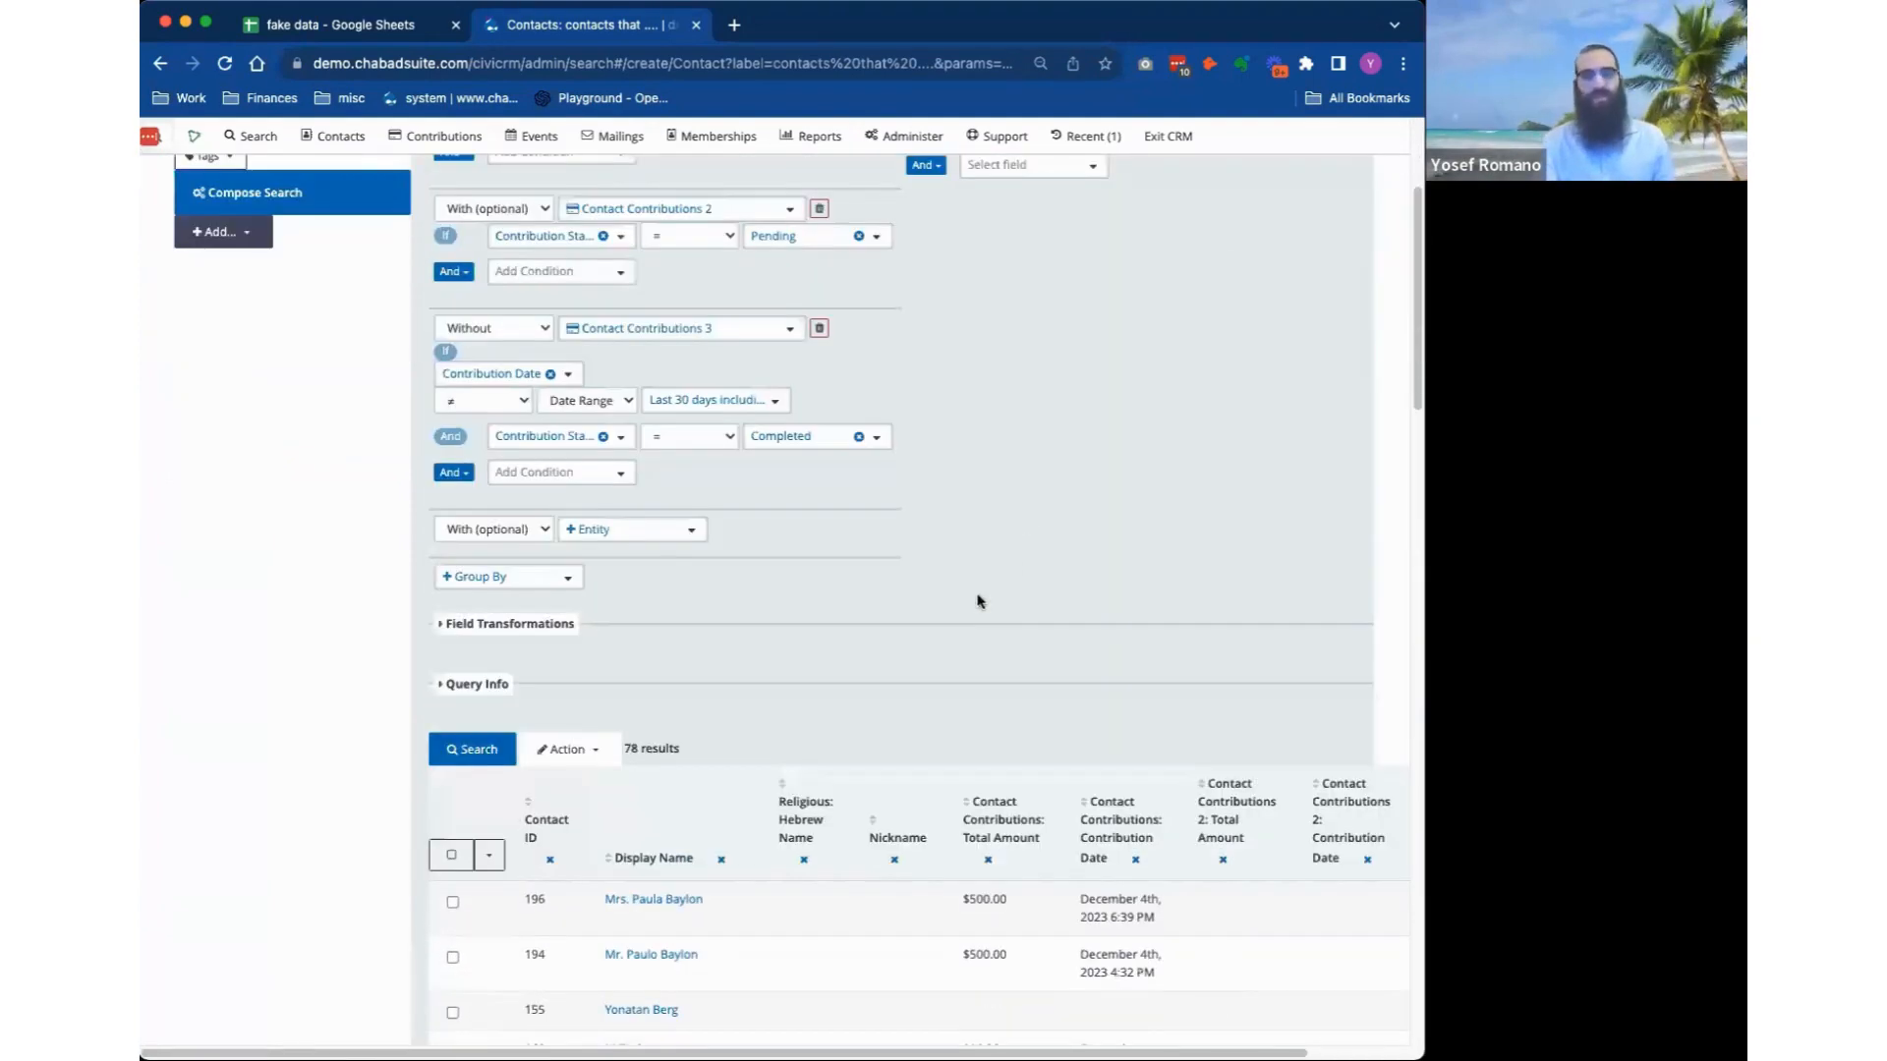
scroll(978, 600, "down", 3)
scroll(964, 623, "up", 6)
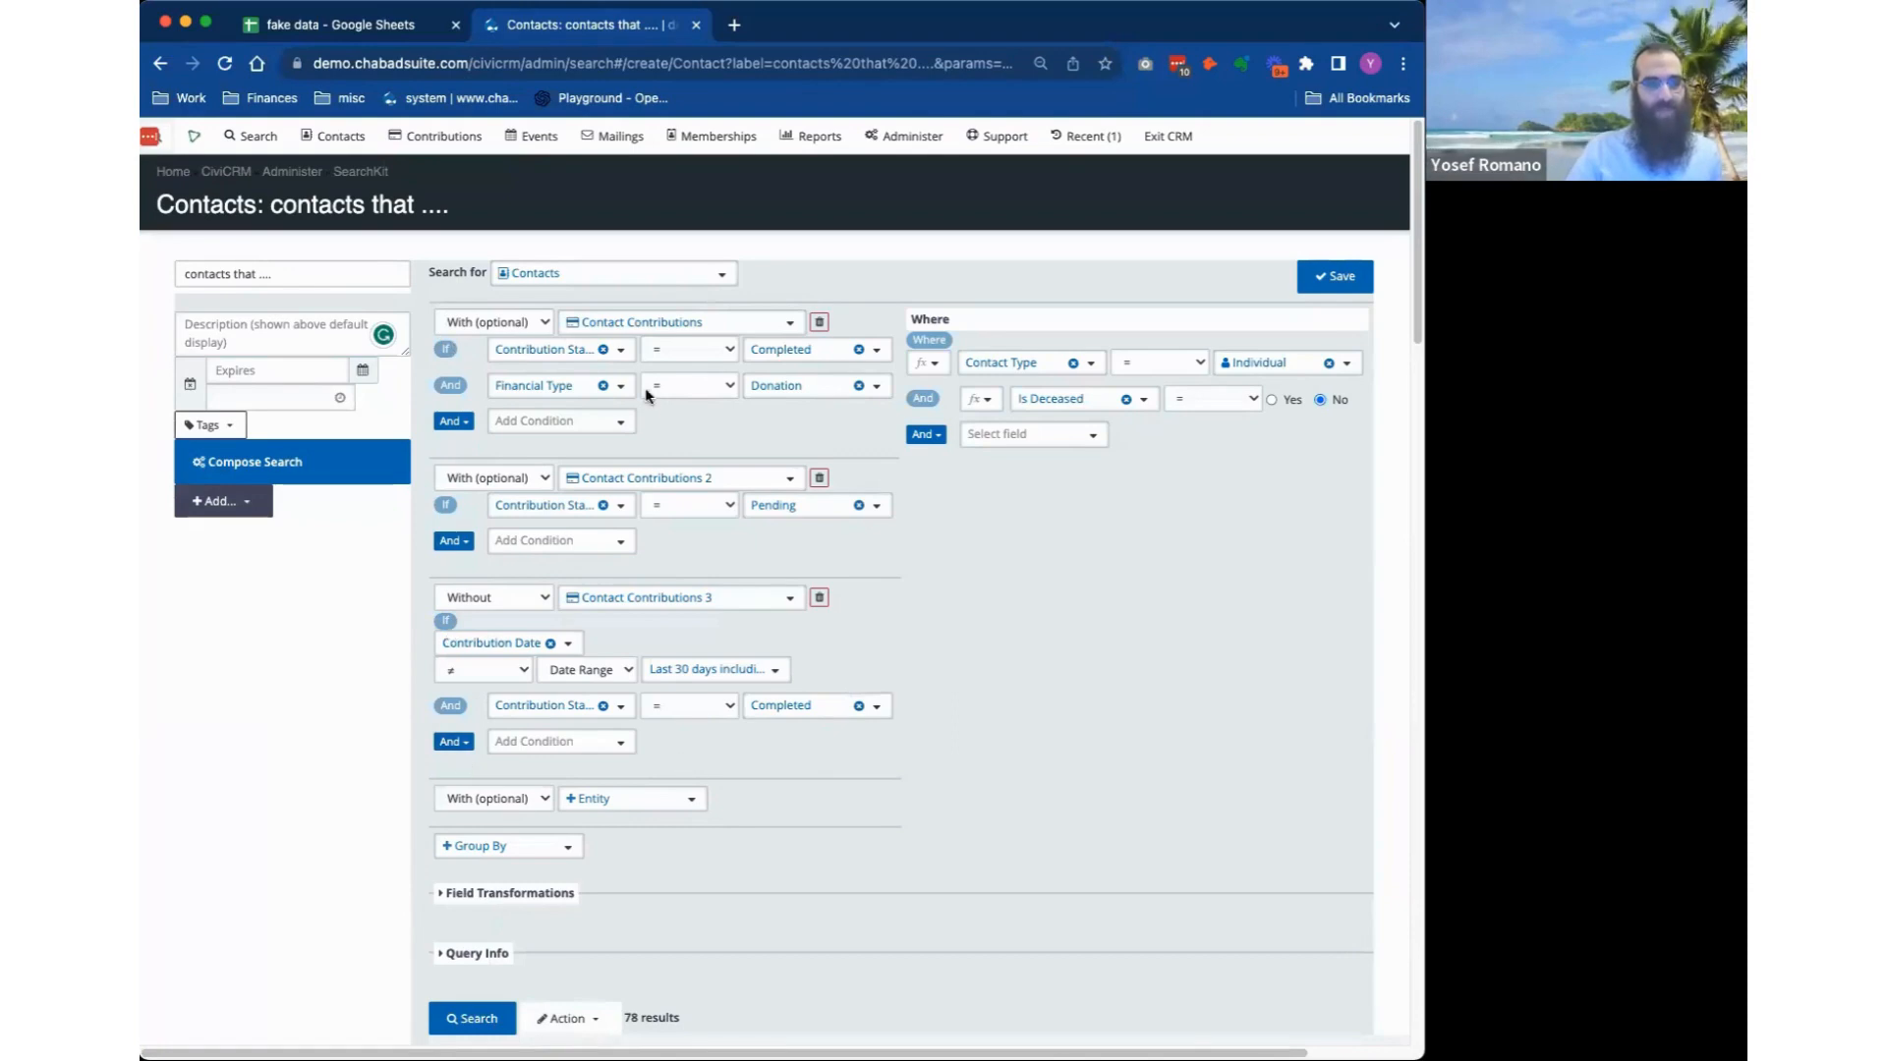
Examine the contribution columns in the results and the amounts and dates of the contact listed in several rows.
scroll(1043, 871, "down", 4)
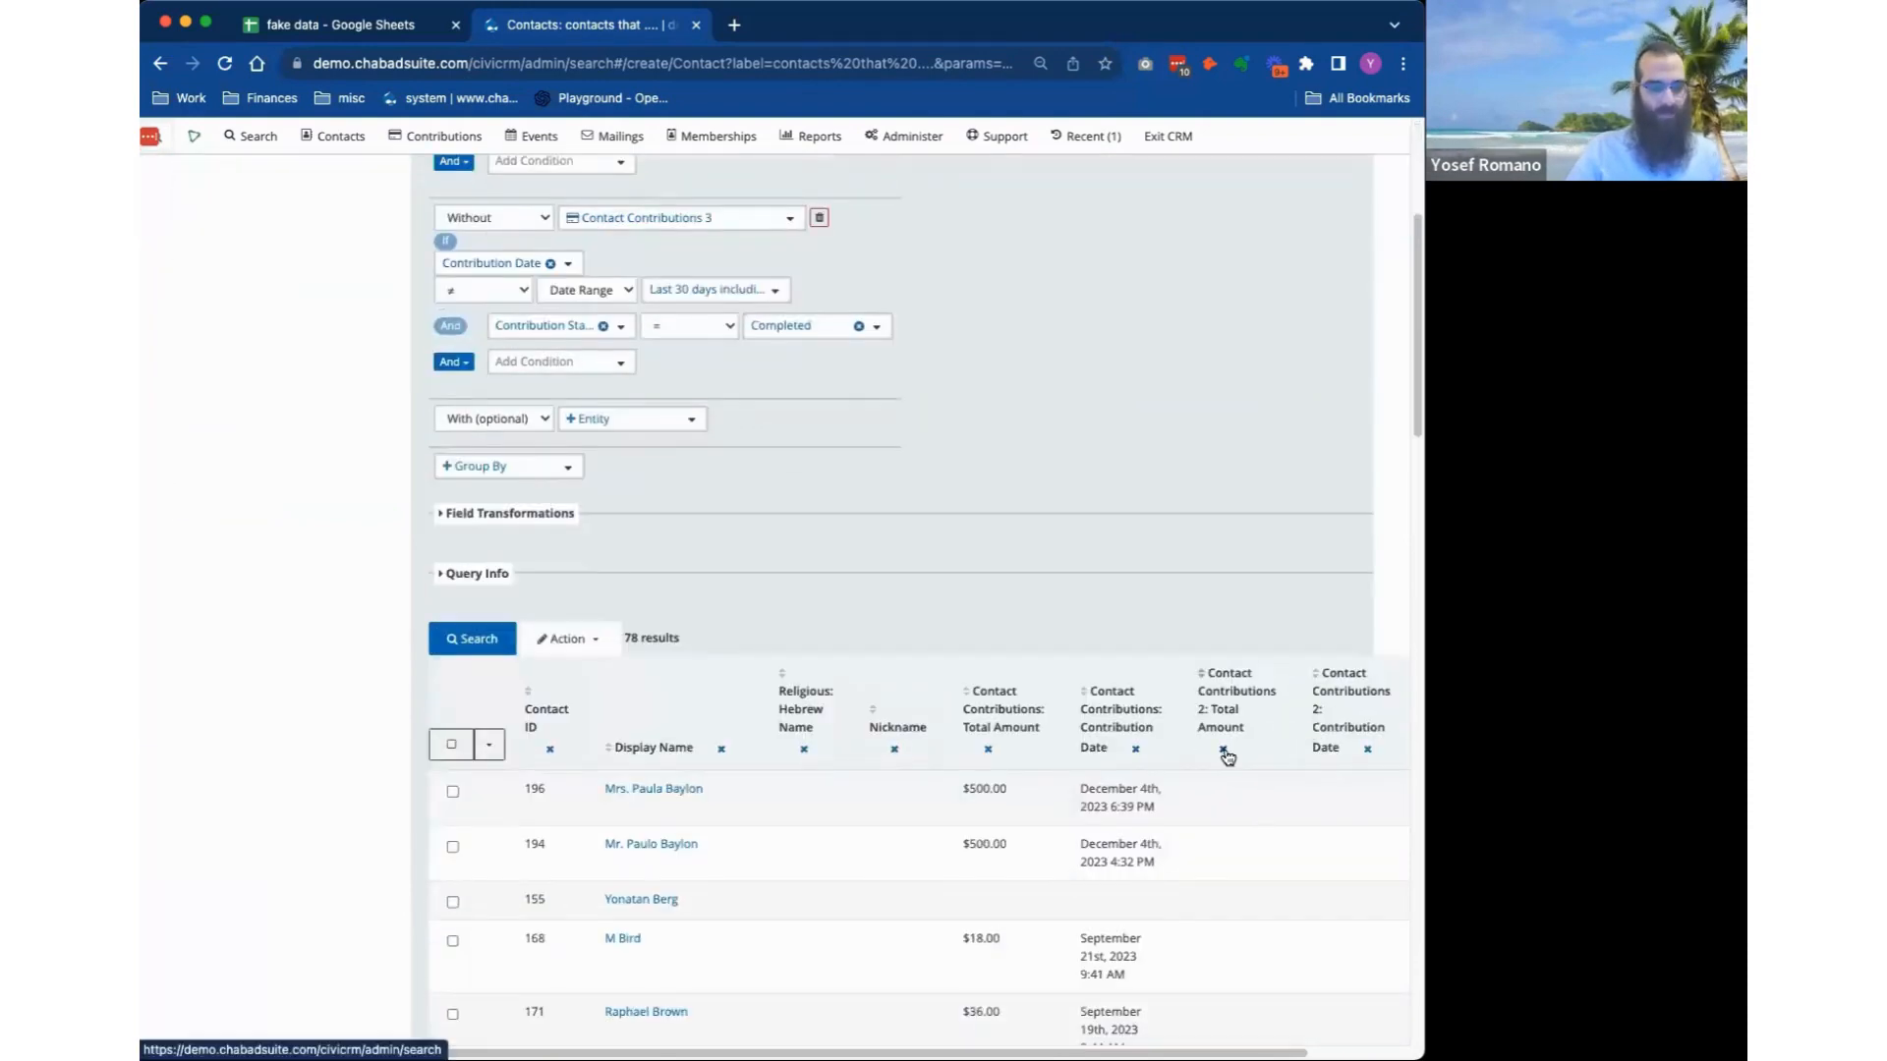
scroll(1222, 750, "right", 2)
scroll(765, 680, "up", 4)
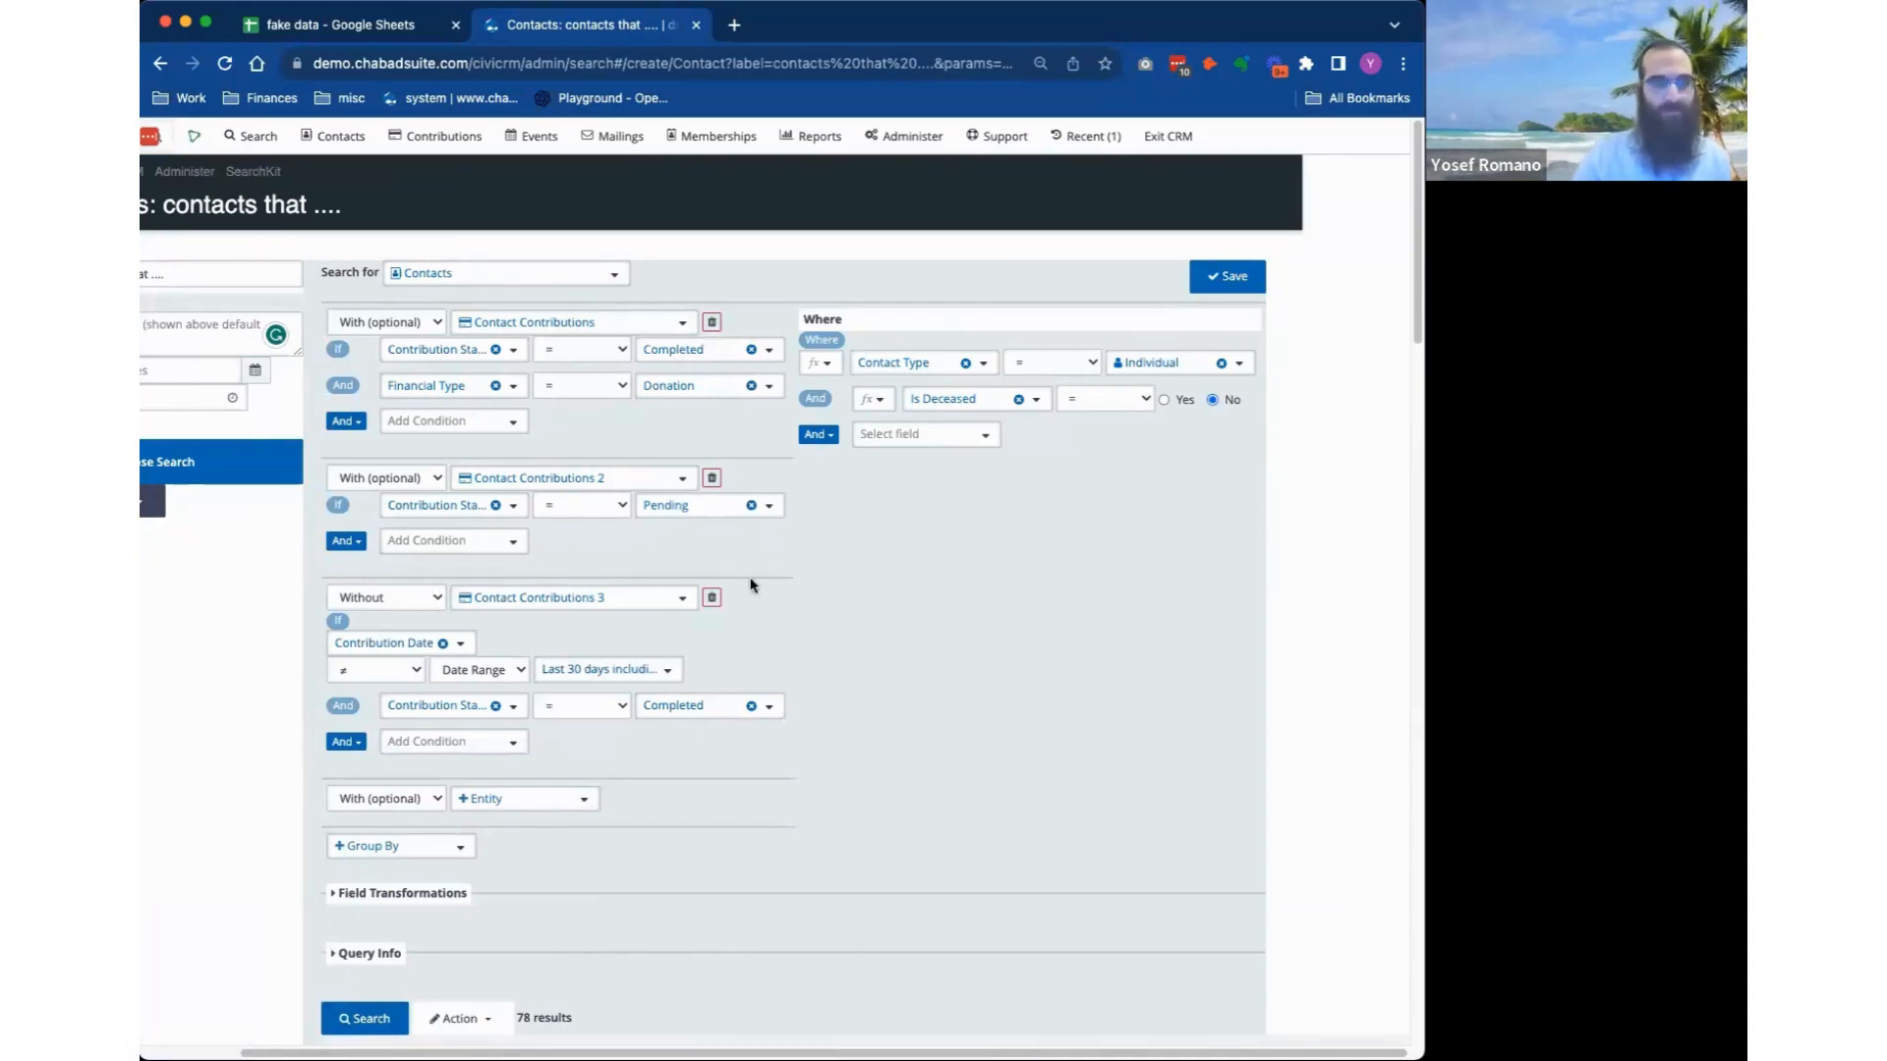
scroll(809, 615, "down", 5)
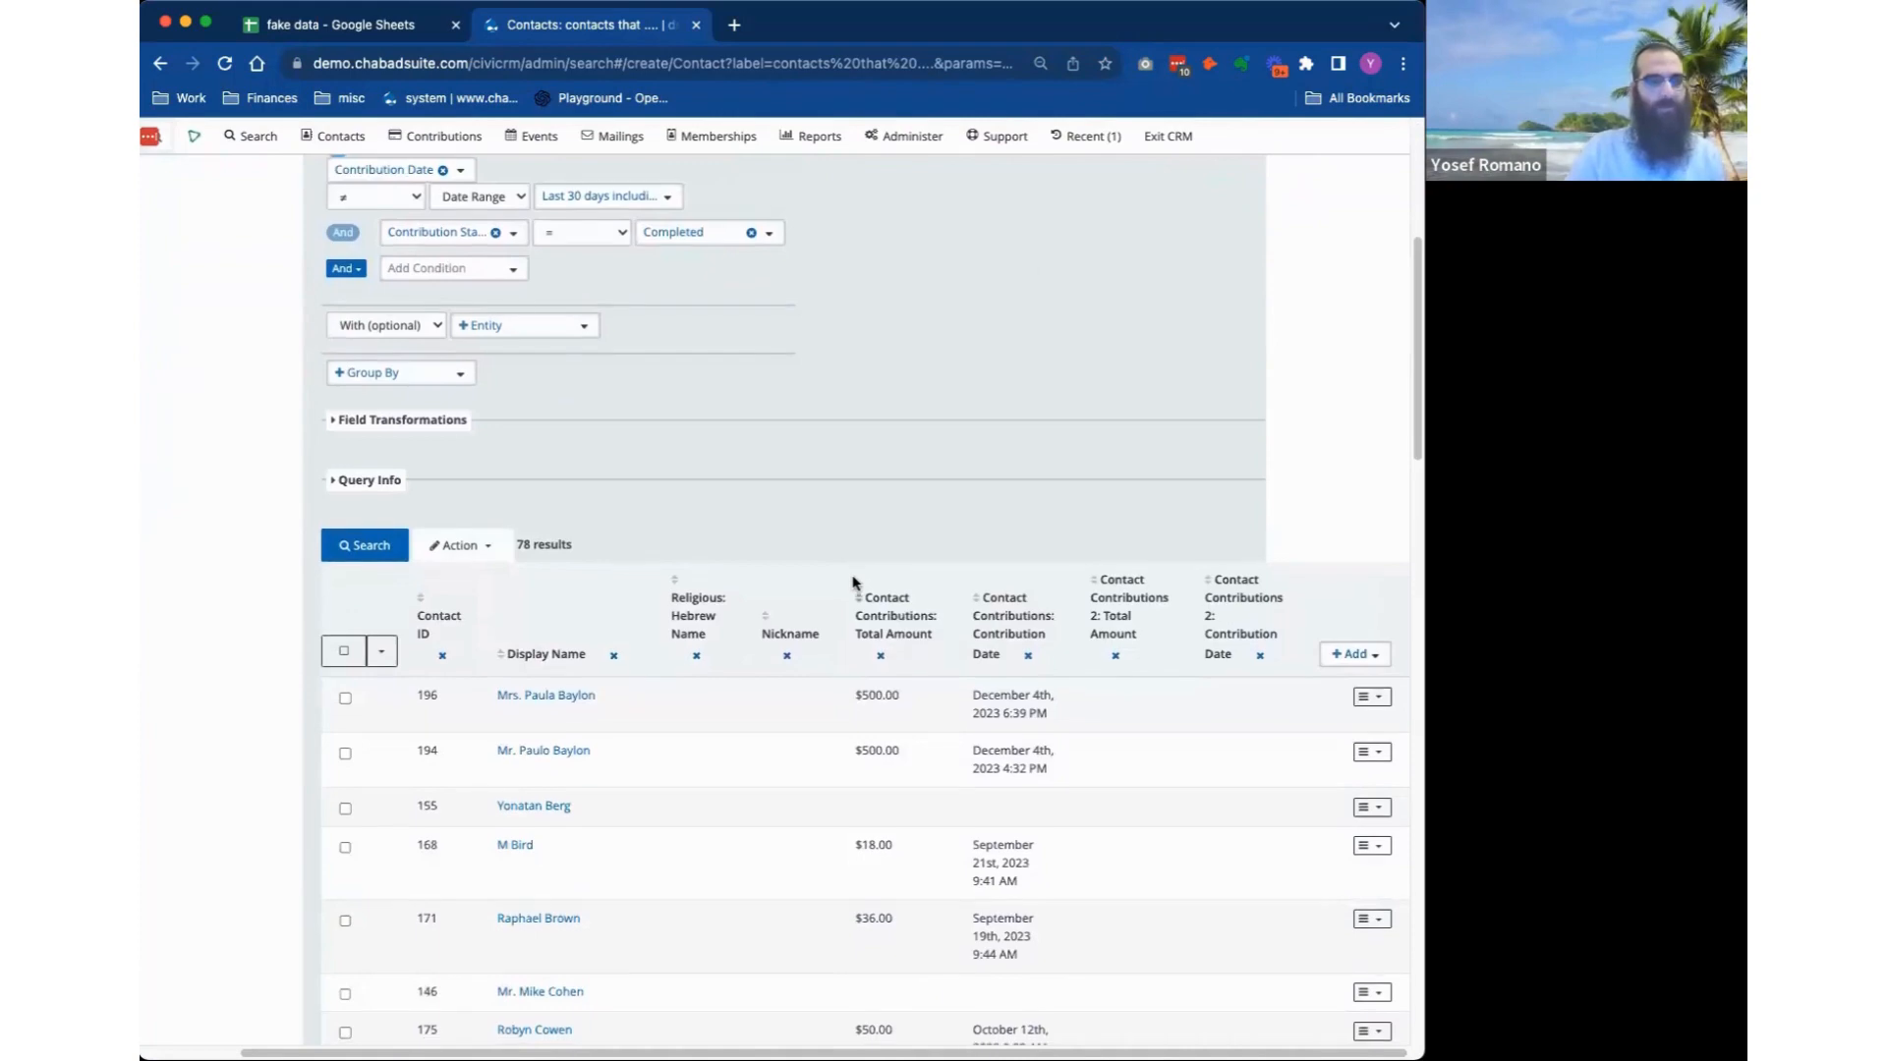
scroll(853, 583, "down", 6)
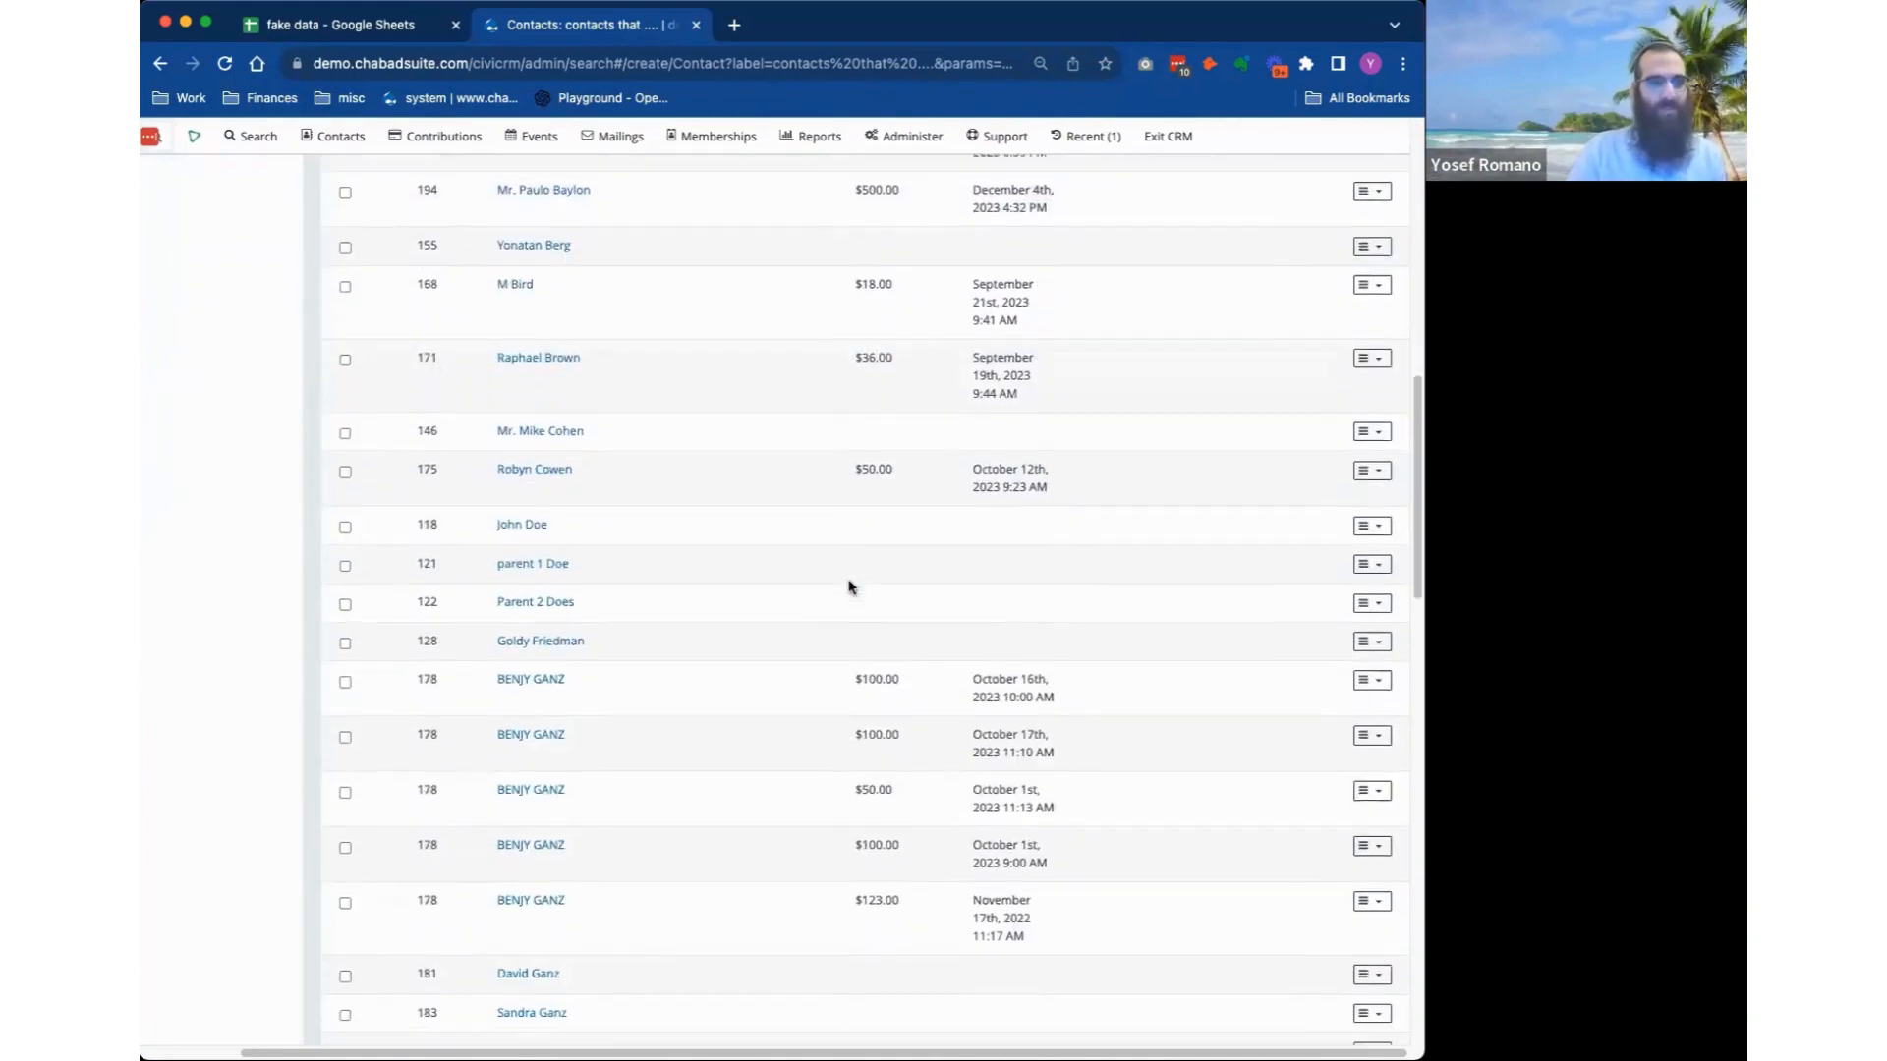
scroll(851, 586, "down", 2)
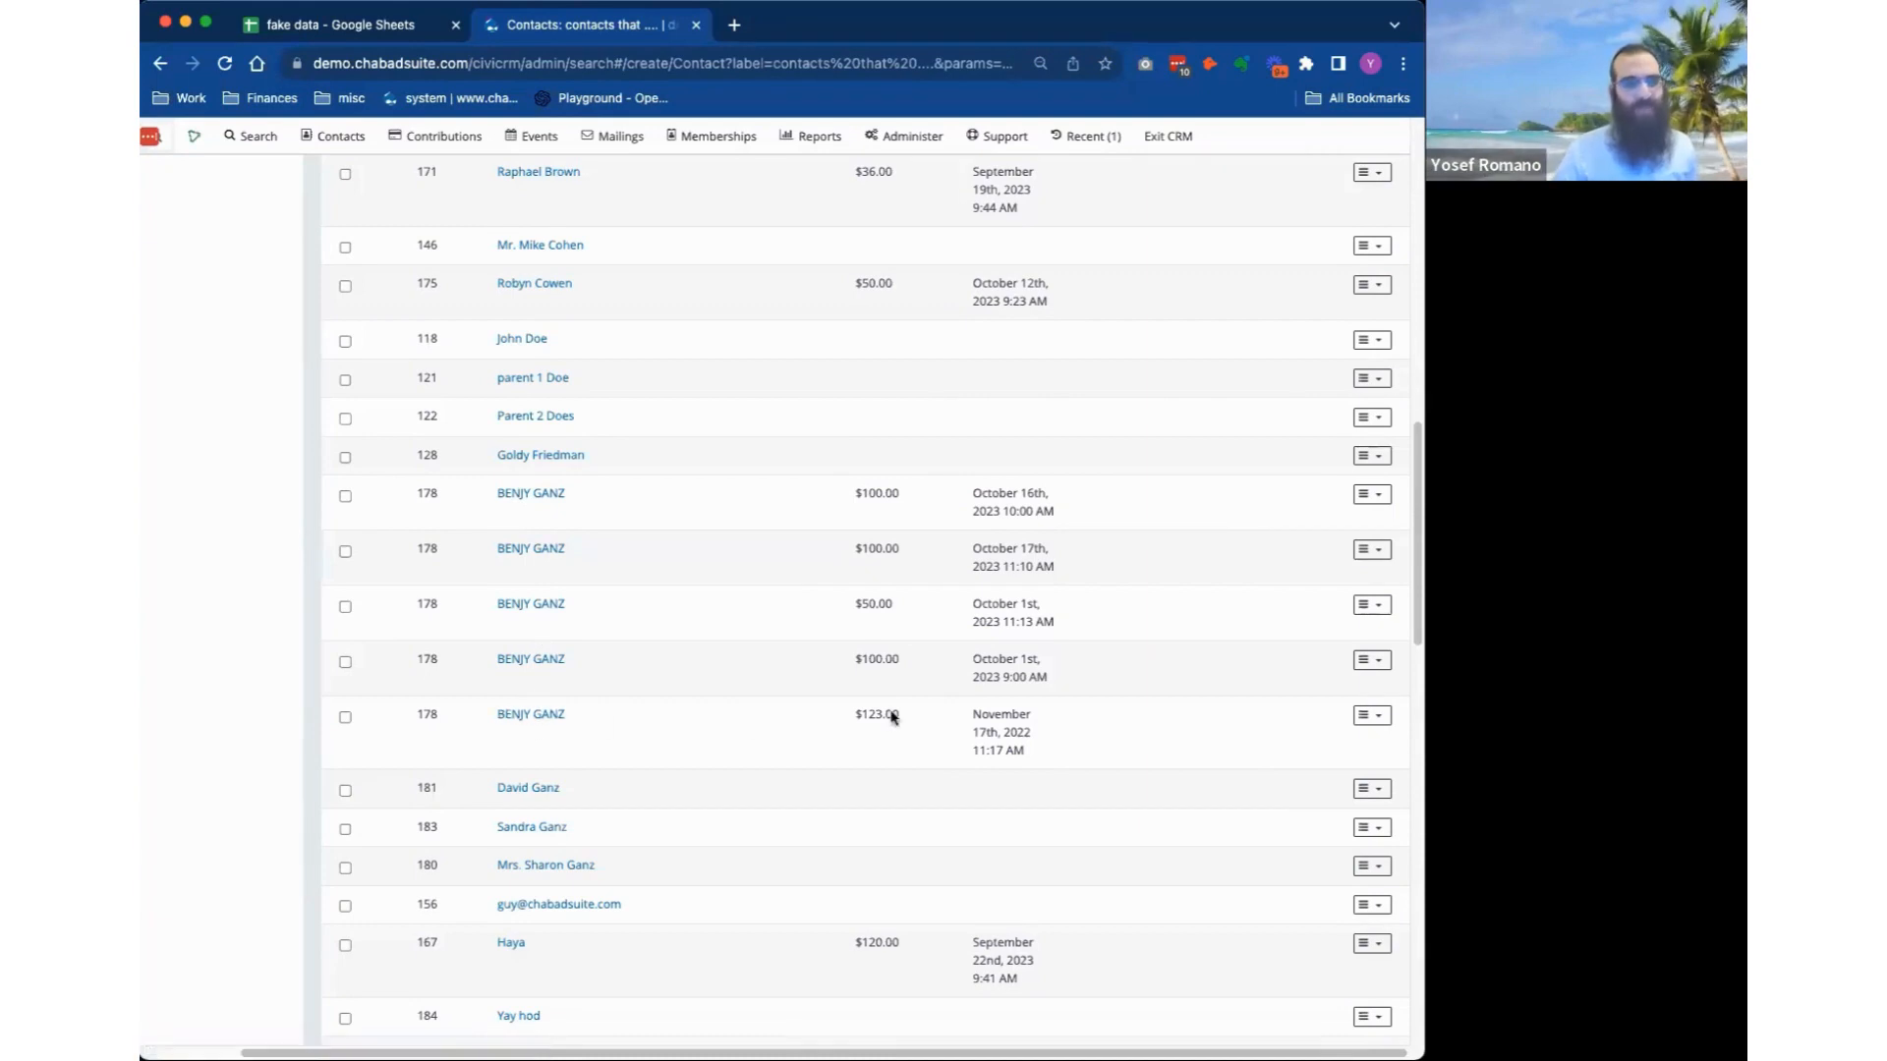
mouse_move(887, 714)
left_mouse_down()
mouse_move(861, 489)
mouse_move(905, 577)
mouse_move(897, 720)
left_mouse_up()
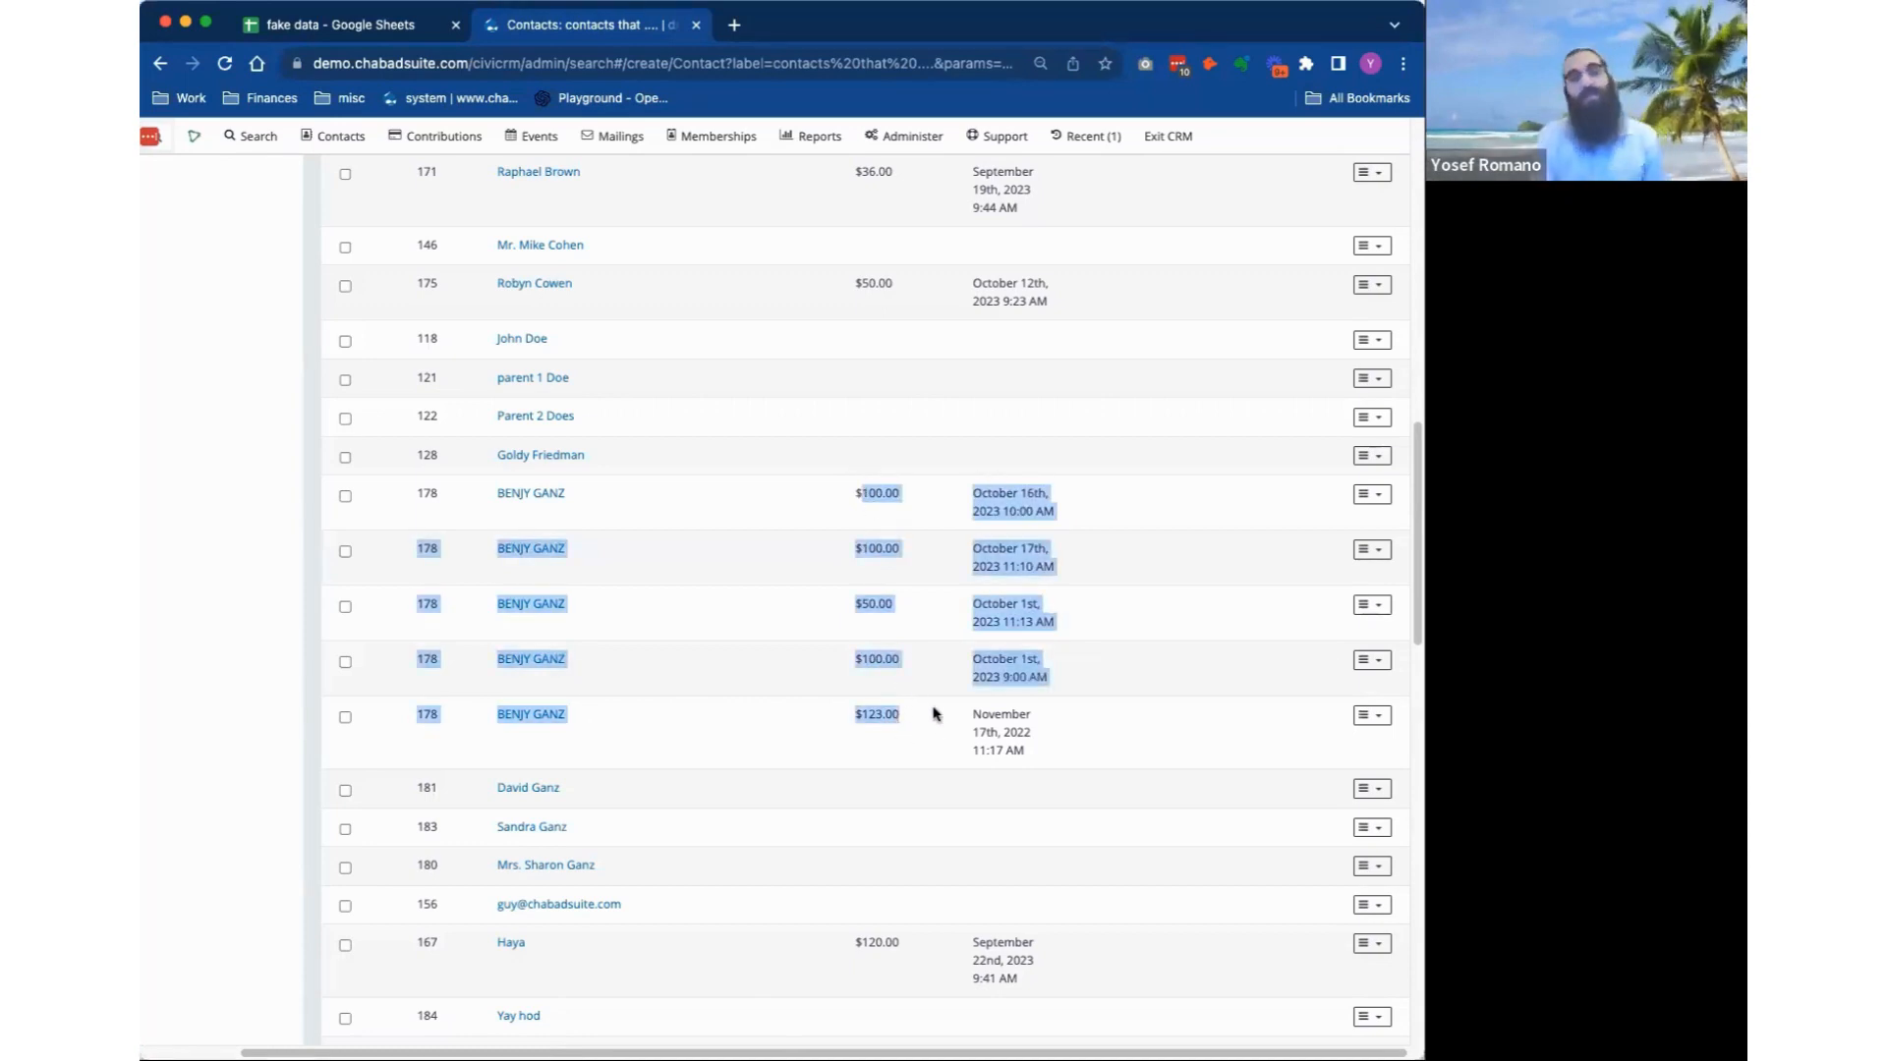
left_click_drag(944, 722, 632, 506)
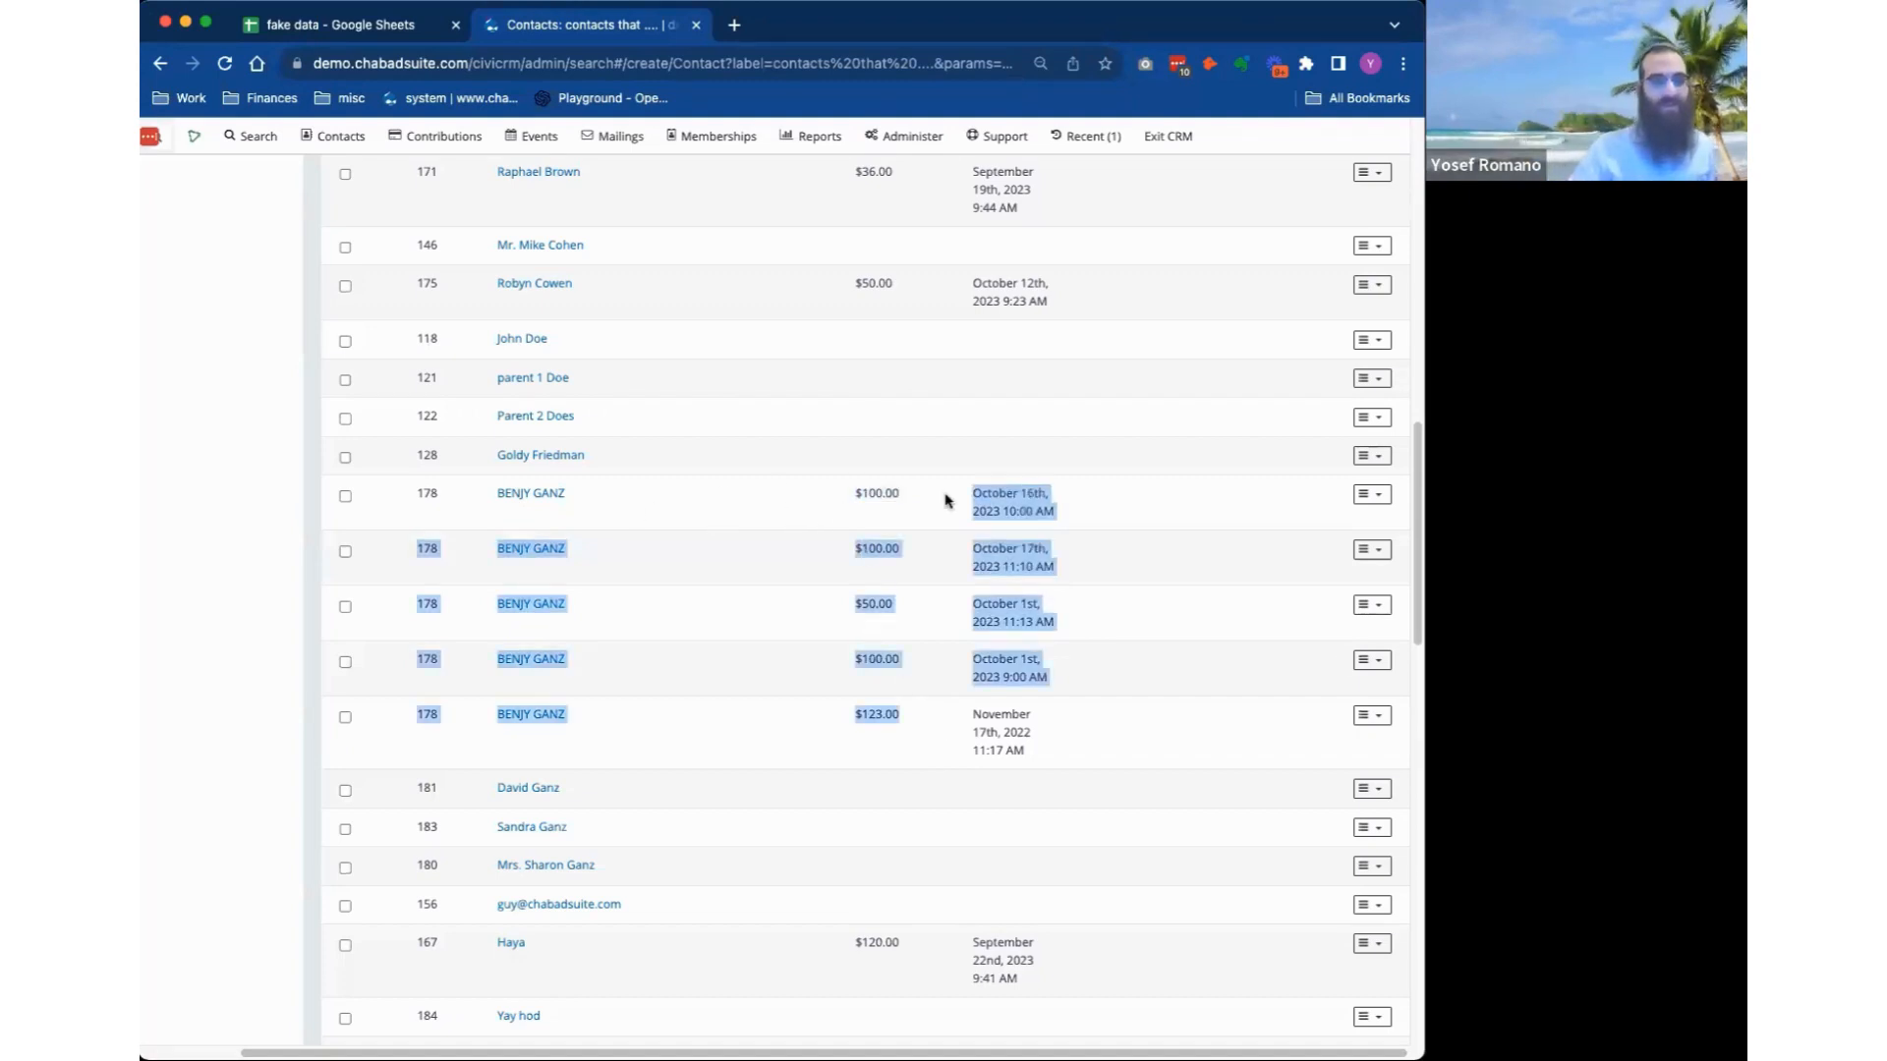
left_click(961, 539)
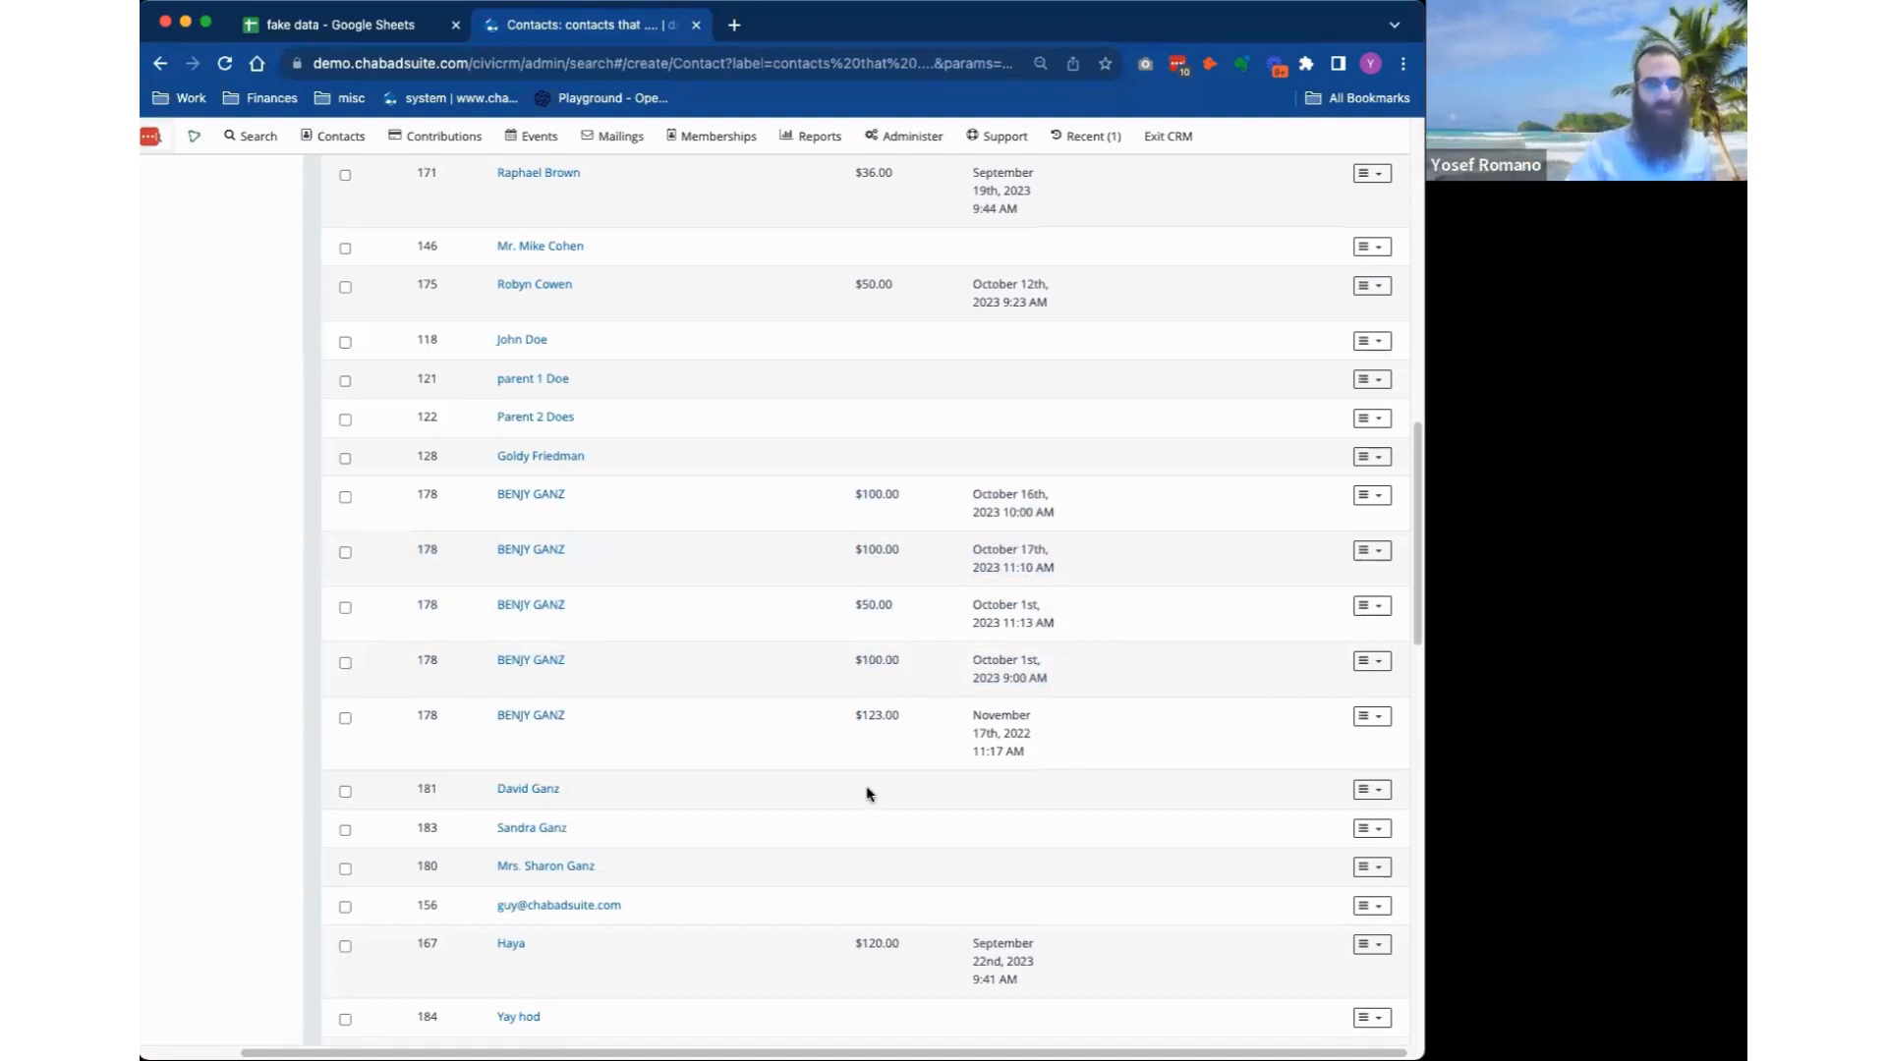
Group the search results by Contact ID and run the search again.
scroll(869, 796, "up", 15)
scroll(871, 809, "down", 6)
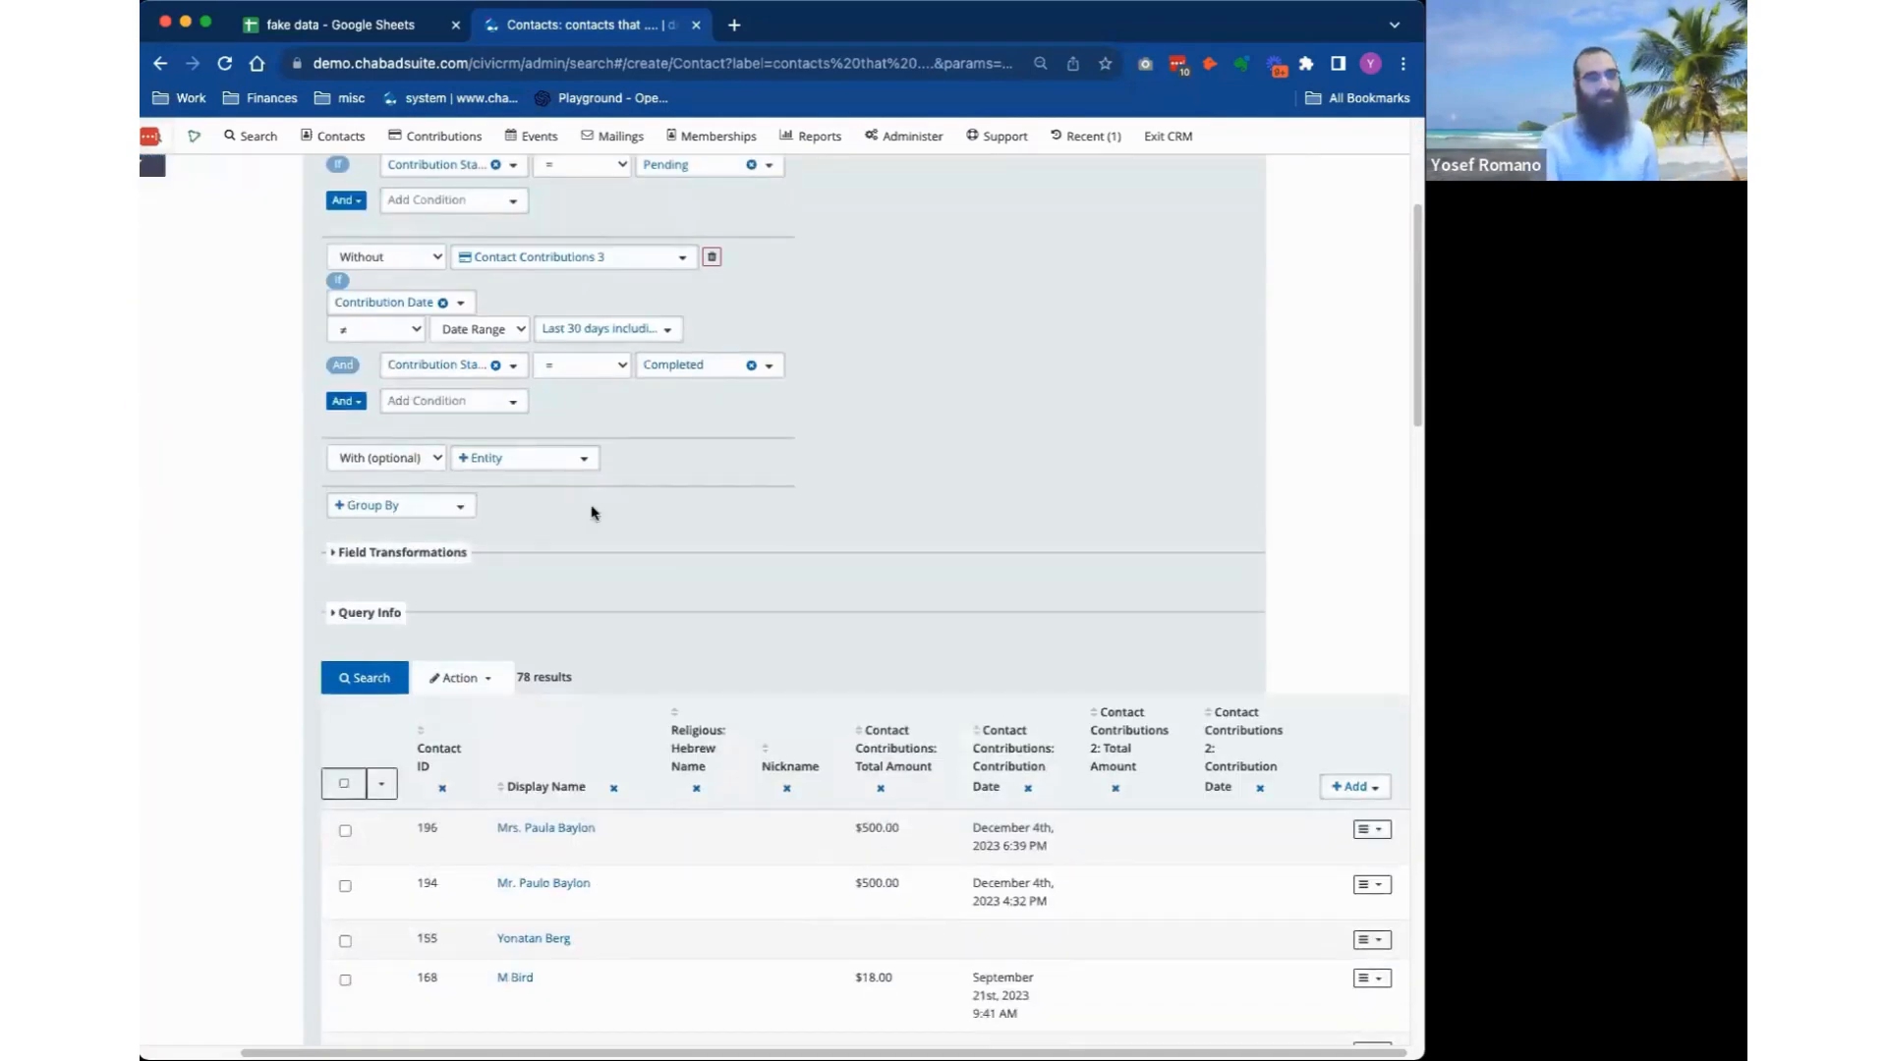
scroll(847, 600, "down", 3)
scroll(846, 601, "up", 6)
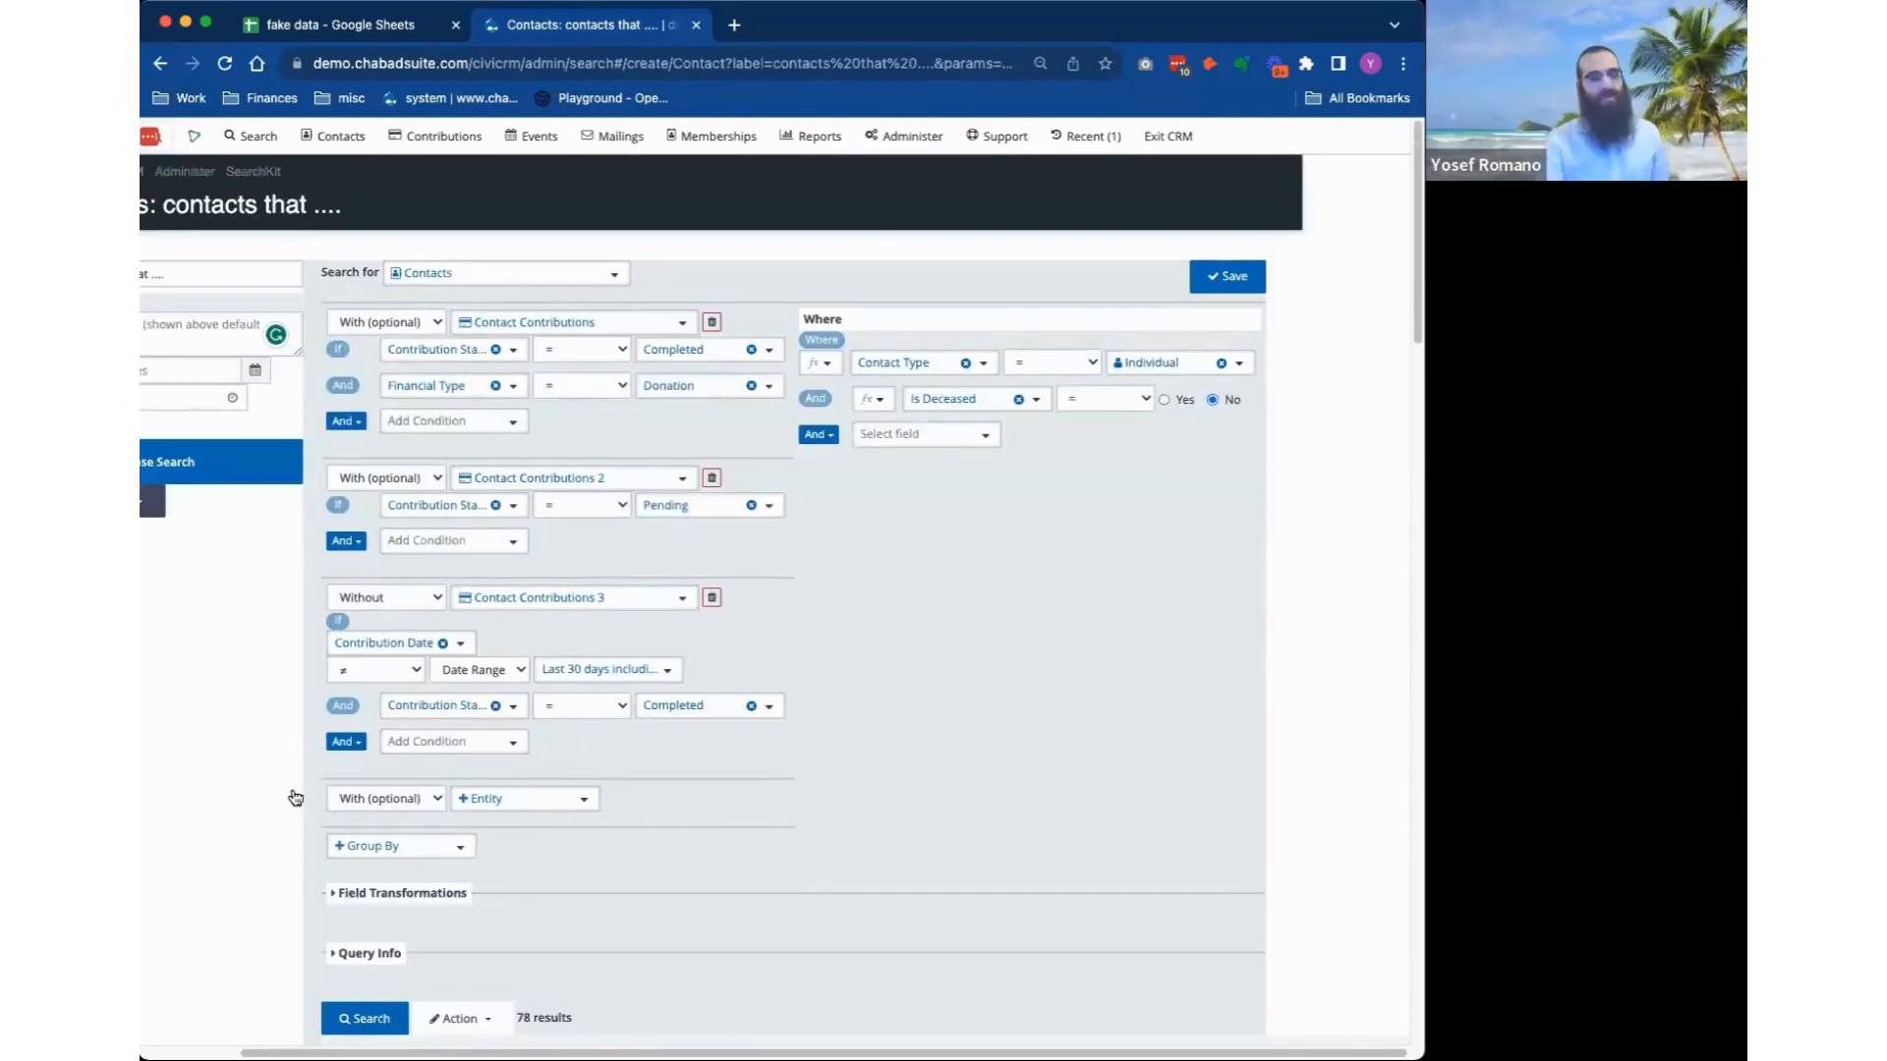
left_click(458, 847)
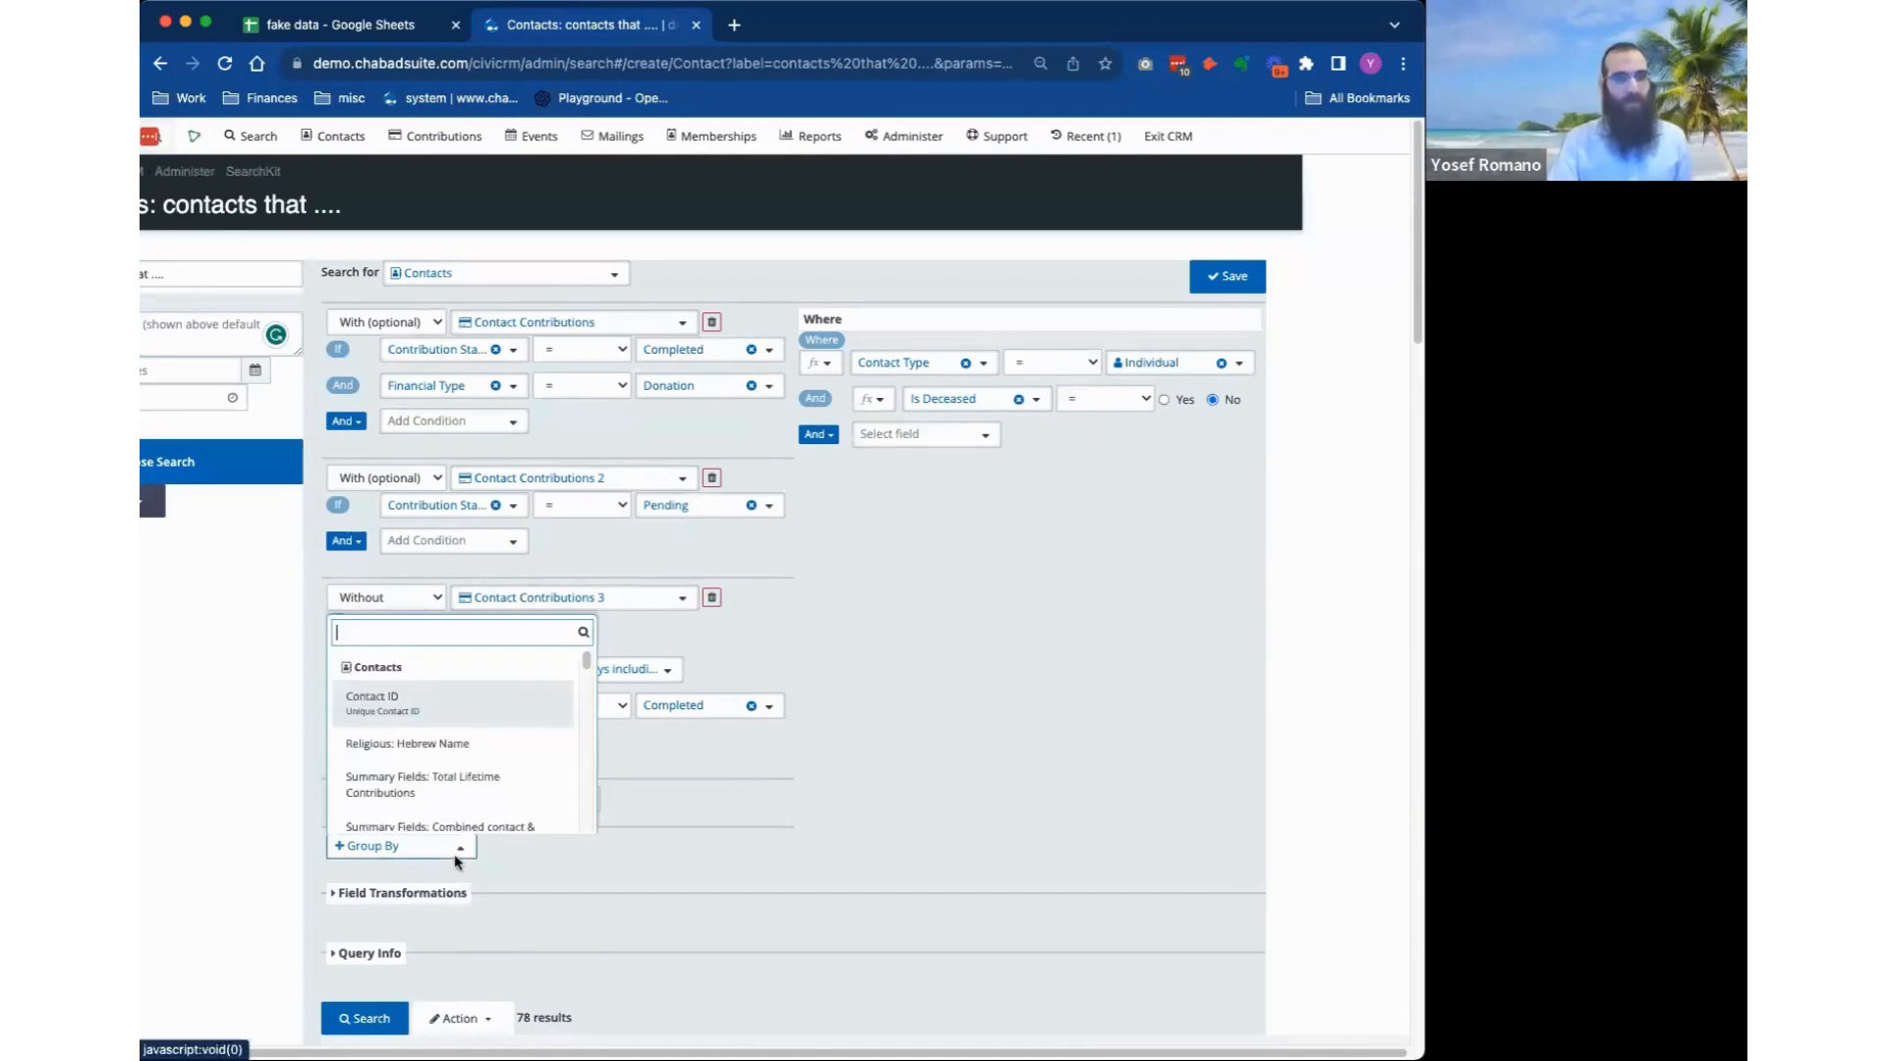
left_click(419, 707)
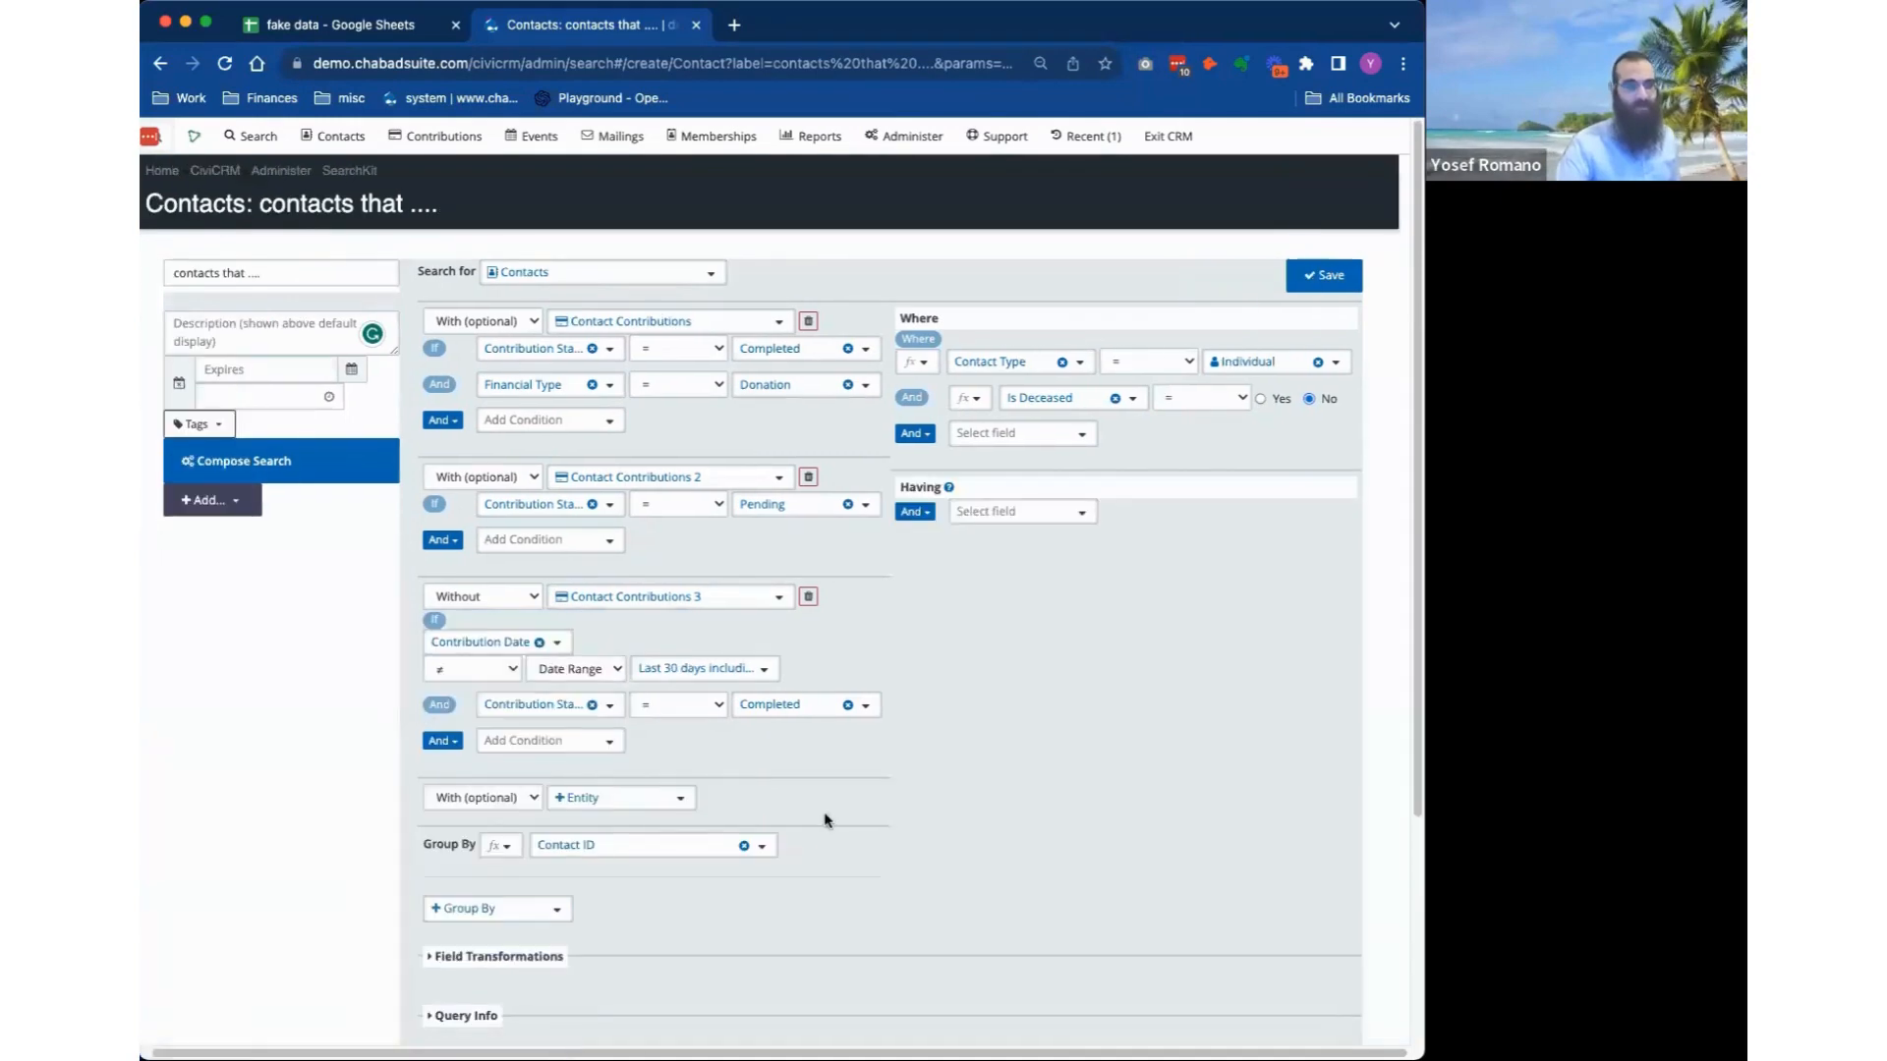
scroll(674, 663, "down", 3)
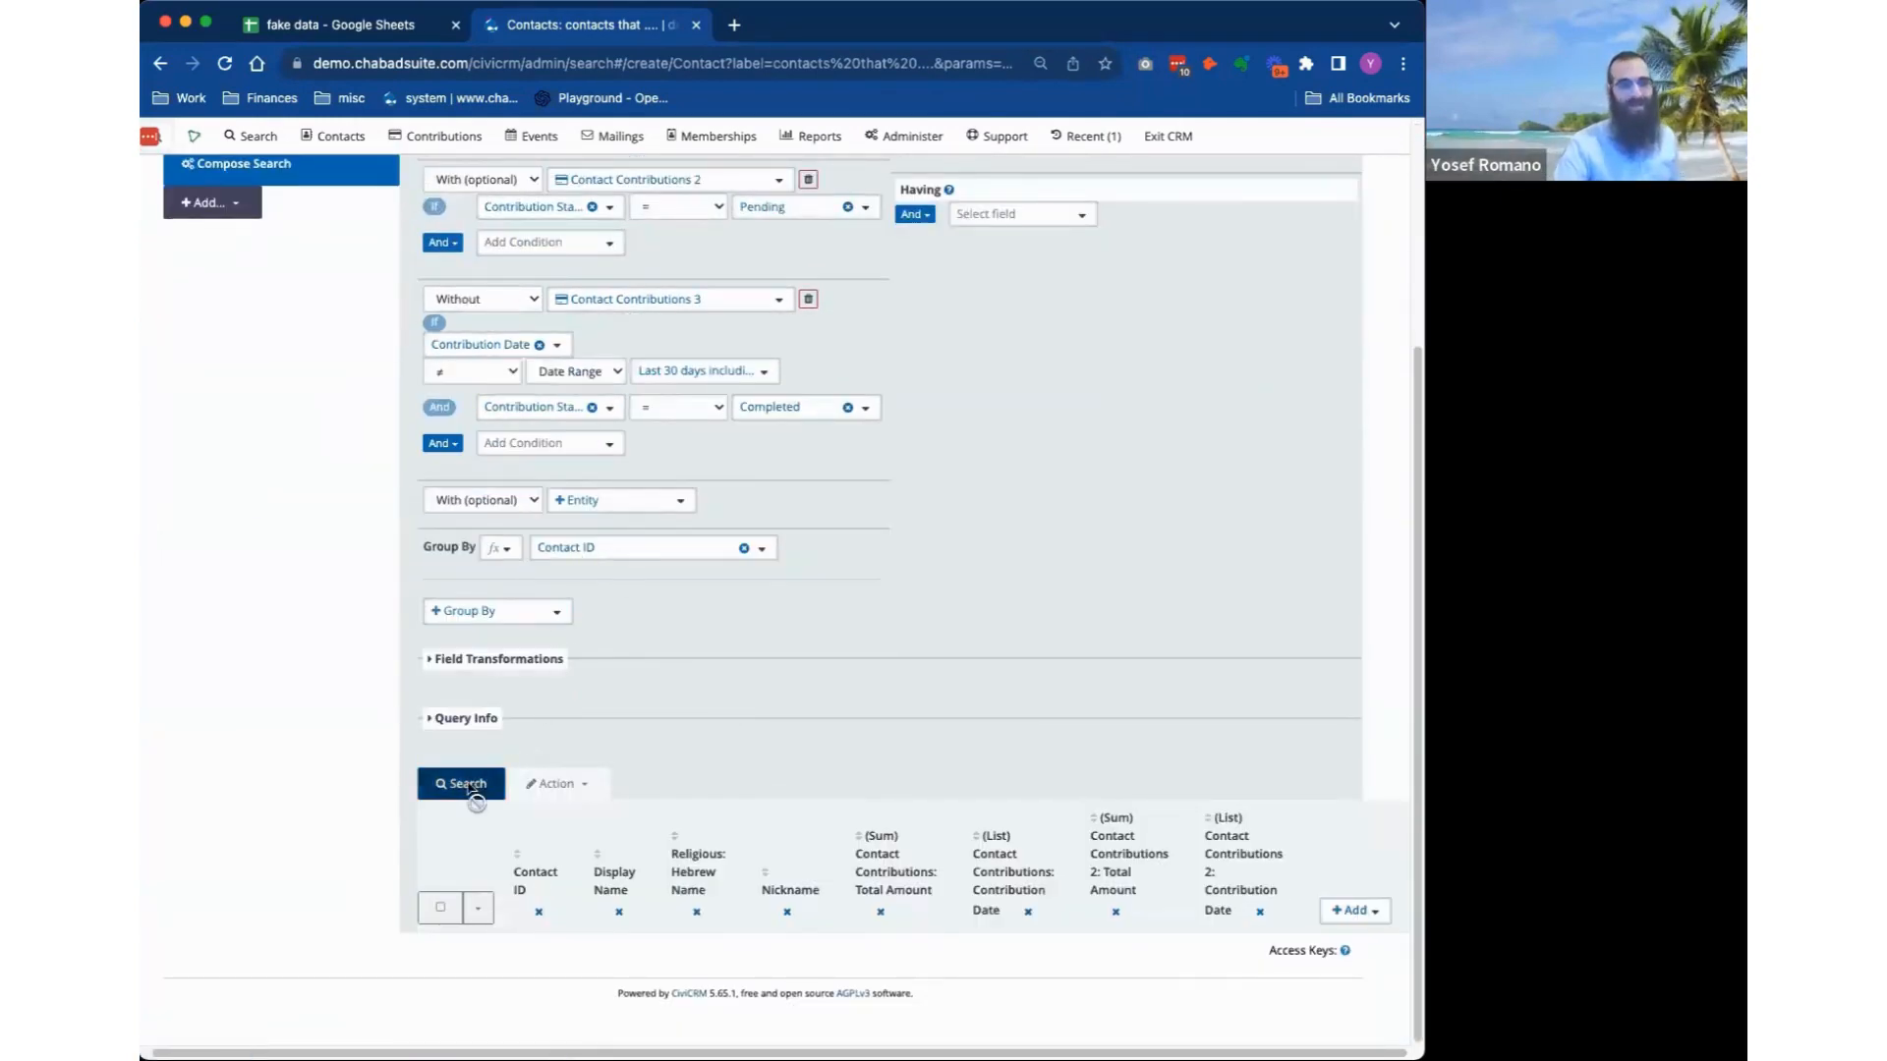
left_click(463, 784)
Examine the grouped row of the contact with several donations, checking its contact ID, summed amount and contribution dates.
scroll(510, 701, "down", 3)
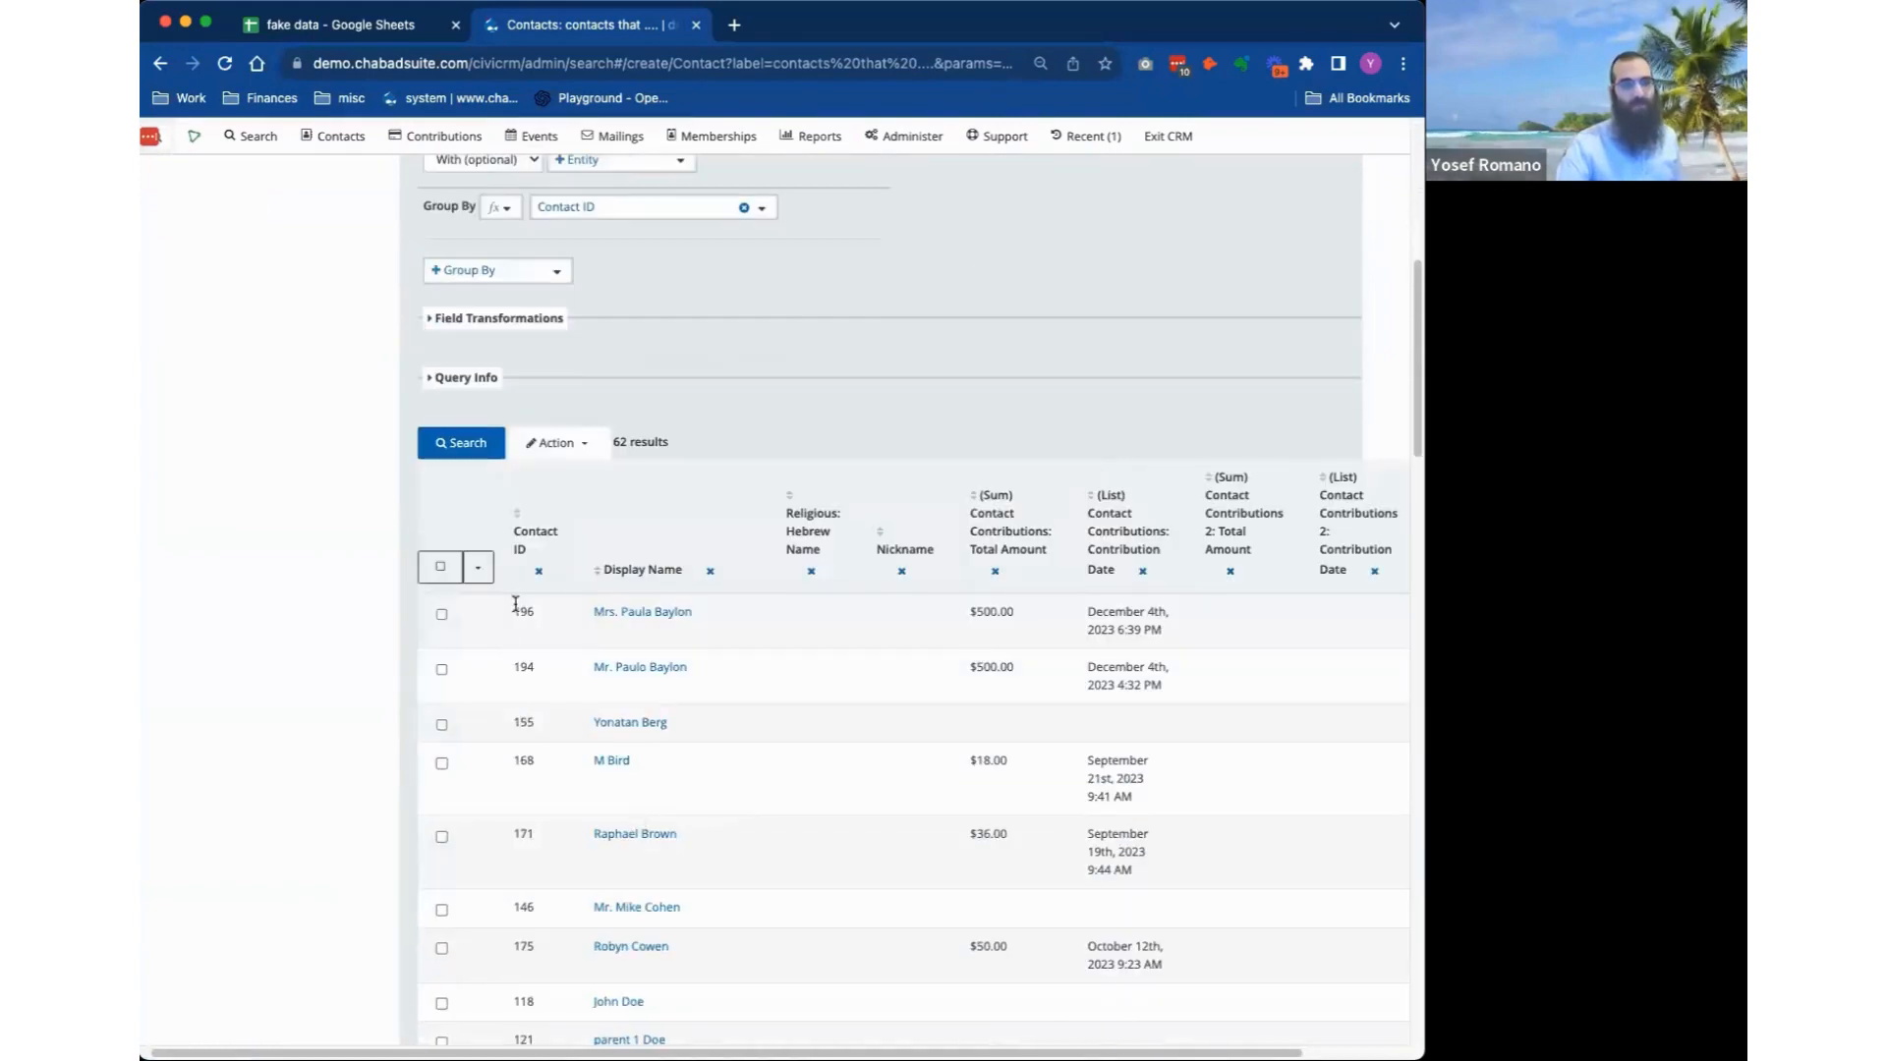
scroll(536, 909, "down", 3)
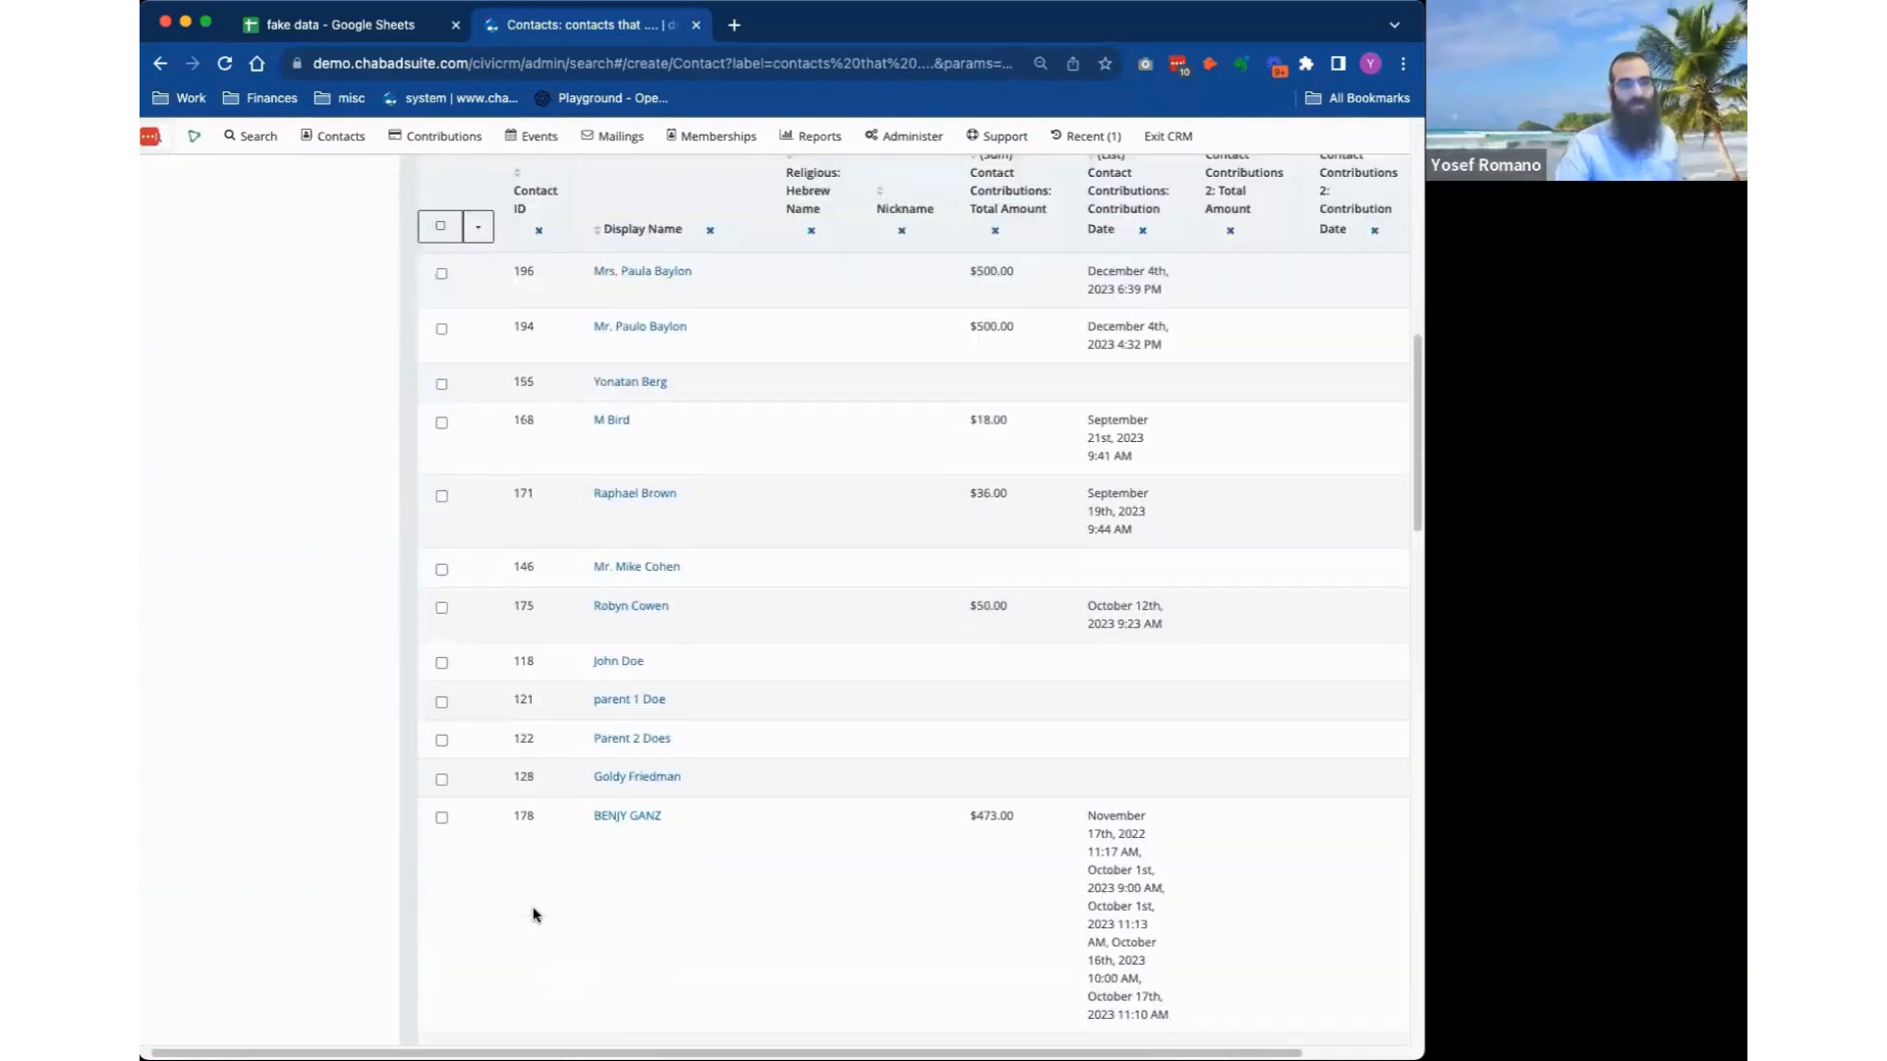
scroll(533, 982, "up", 7)
scroll(530, 1027, "down", 9)
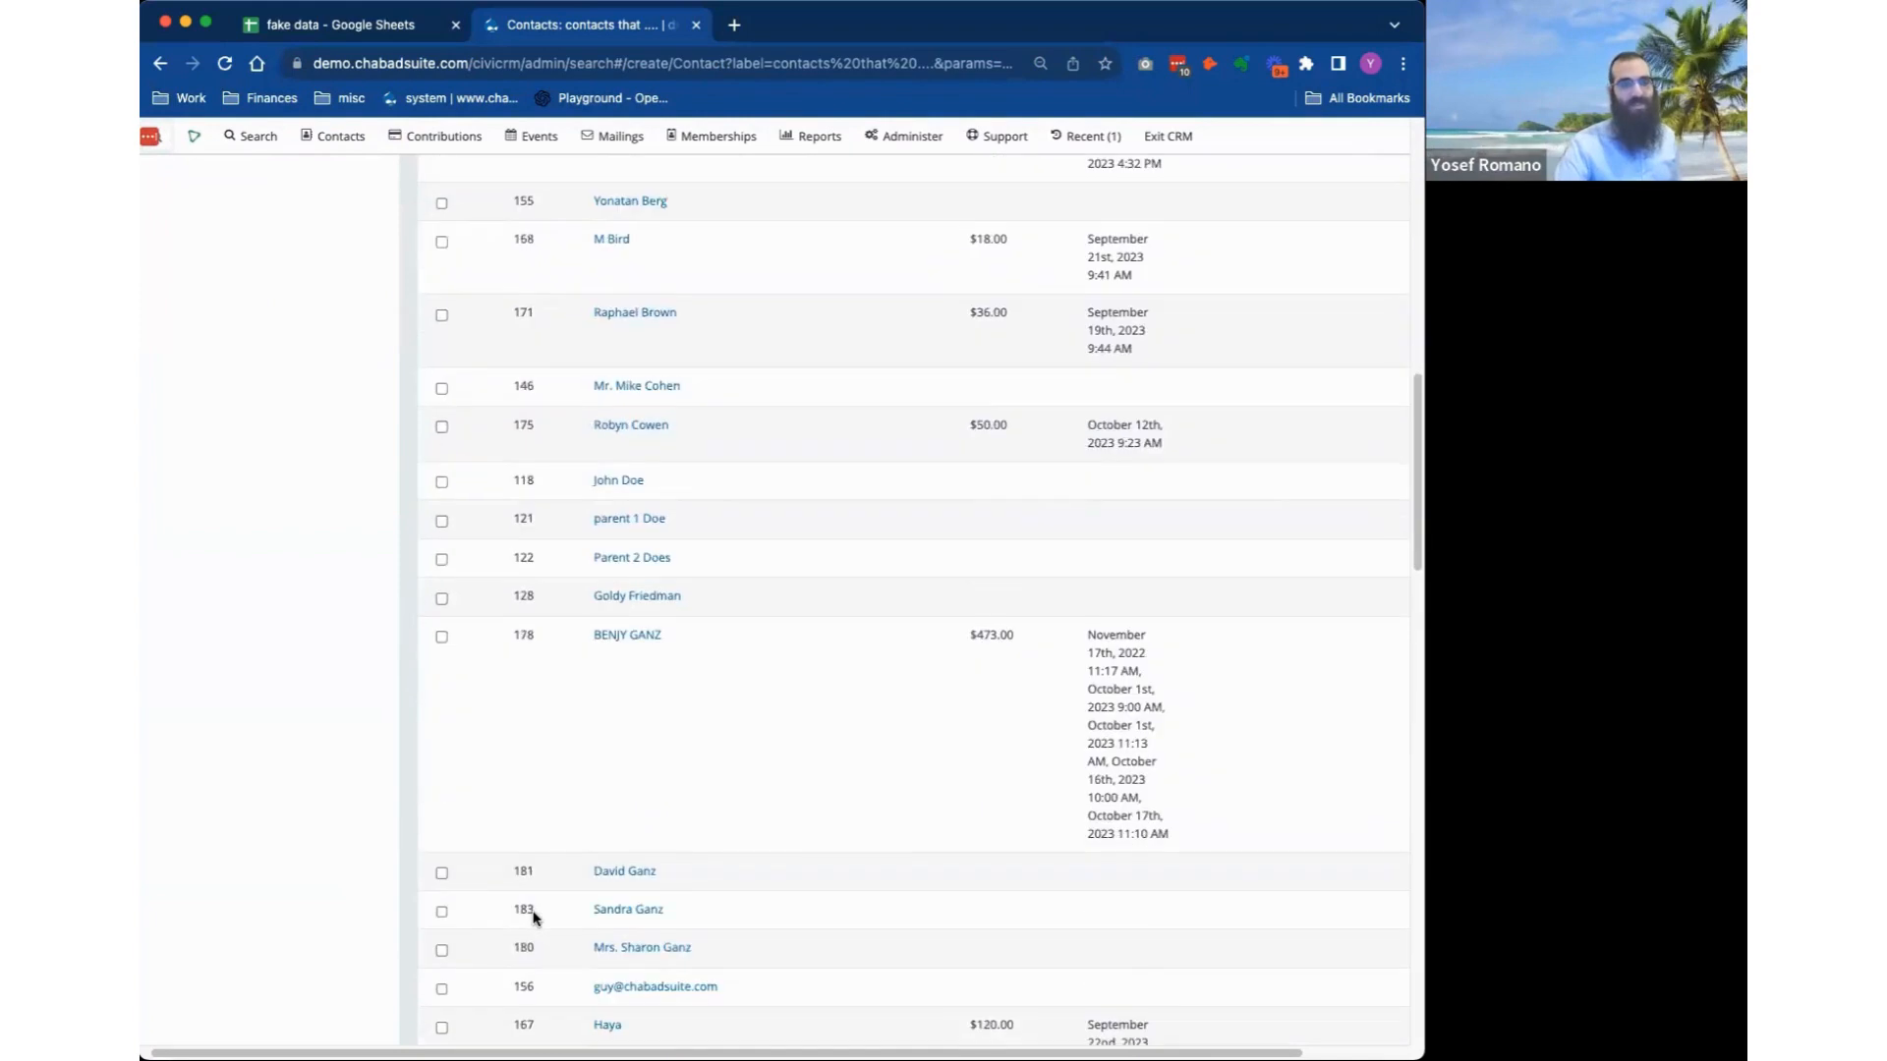
double_click(525, 634)
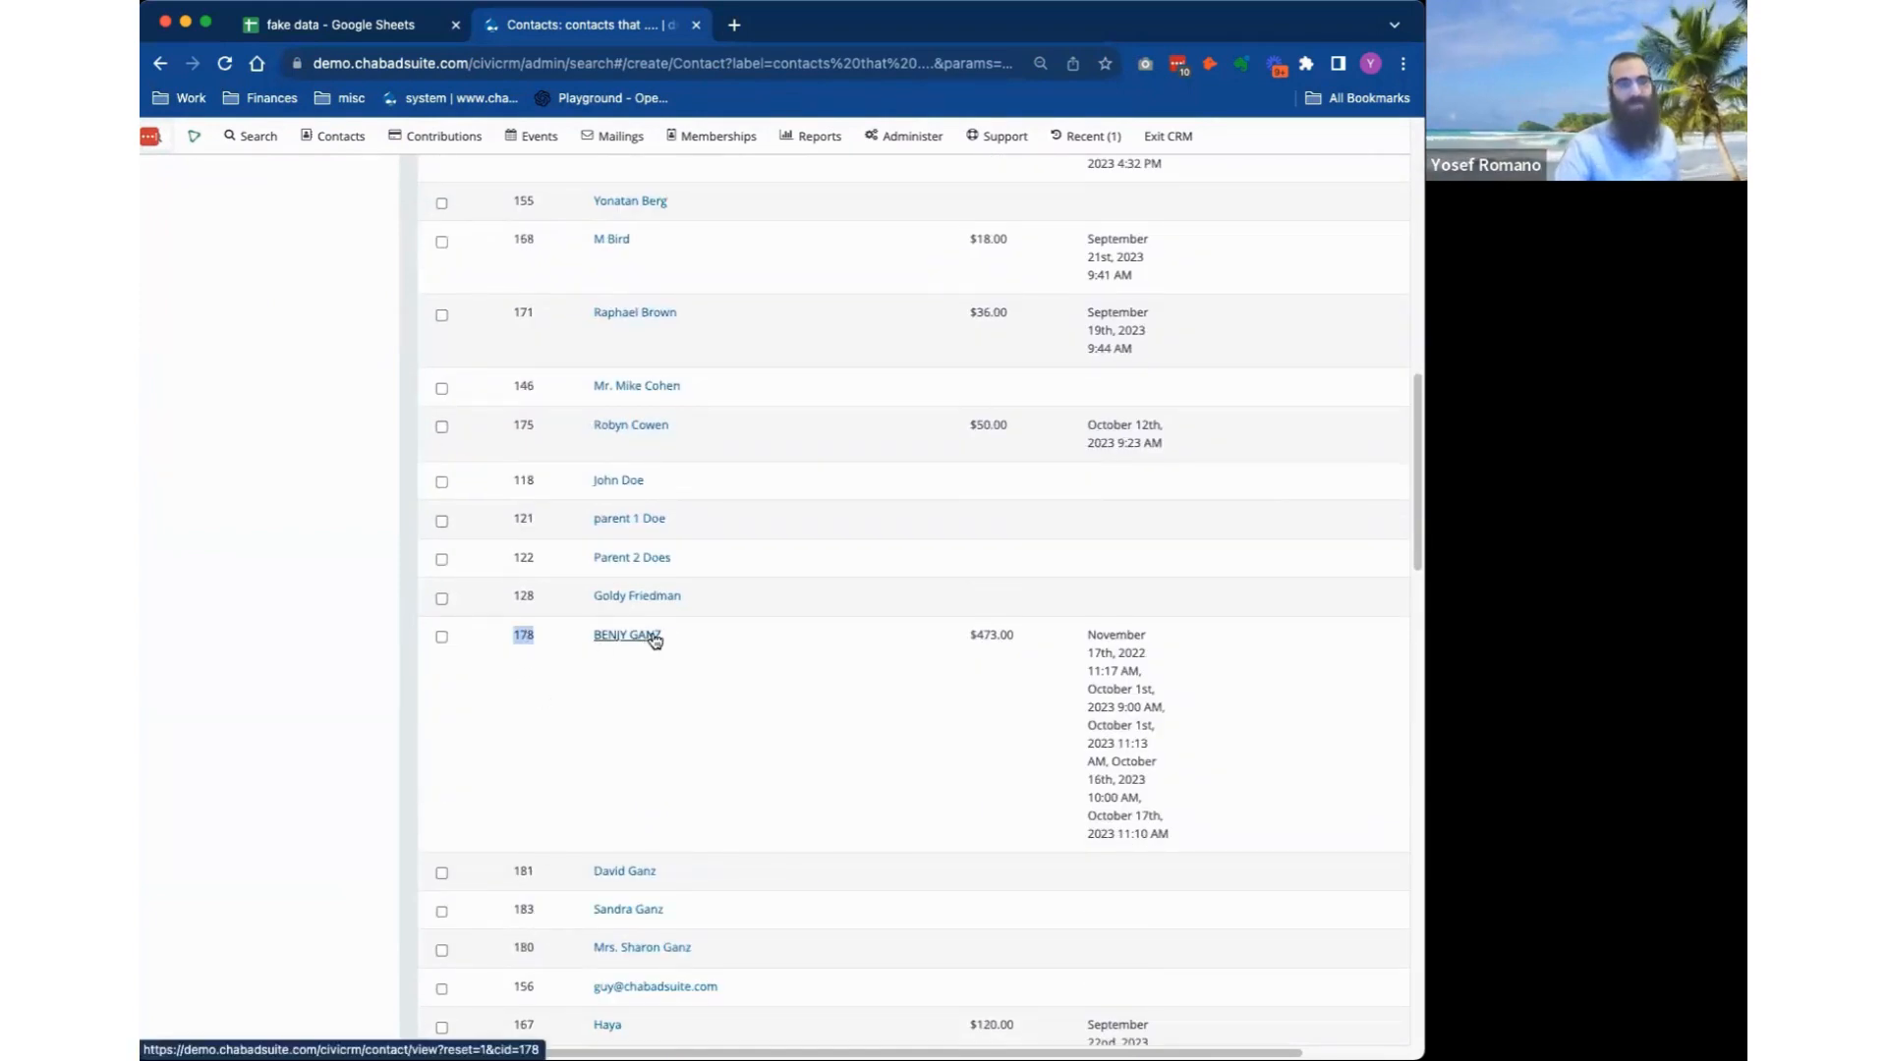
scroll(933, 669, "up", 1)
double_click(1001, 659)
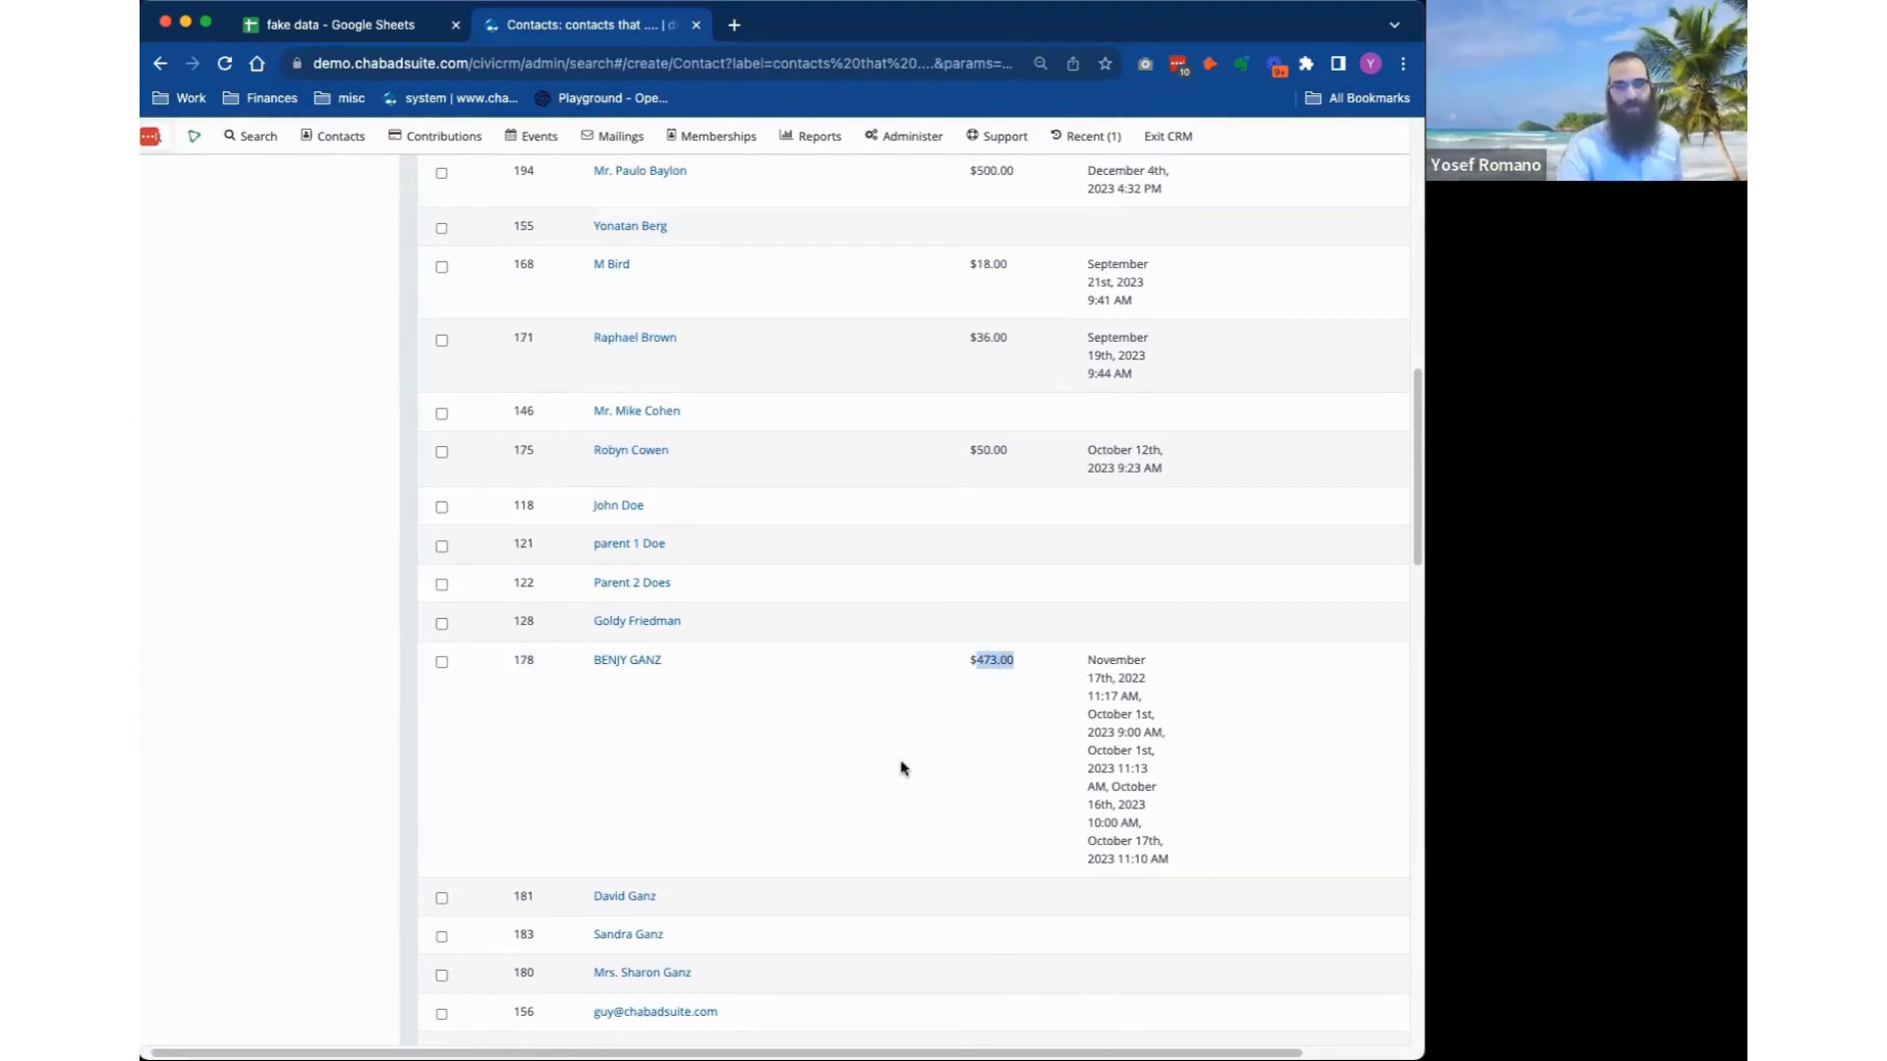
Expand the field transformations and compare the Total Amount and Contribution Date aggregations with the grouped results.
scroll(903, 768, "up", 20)
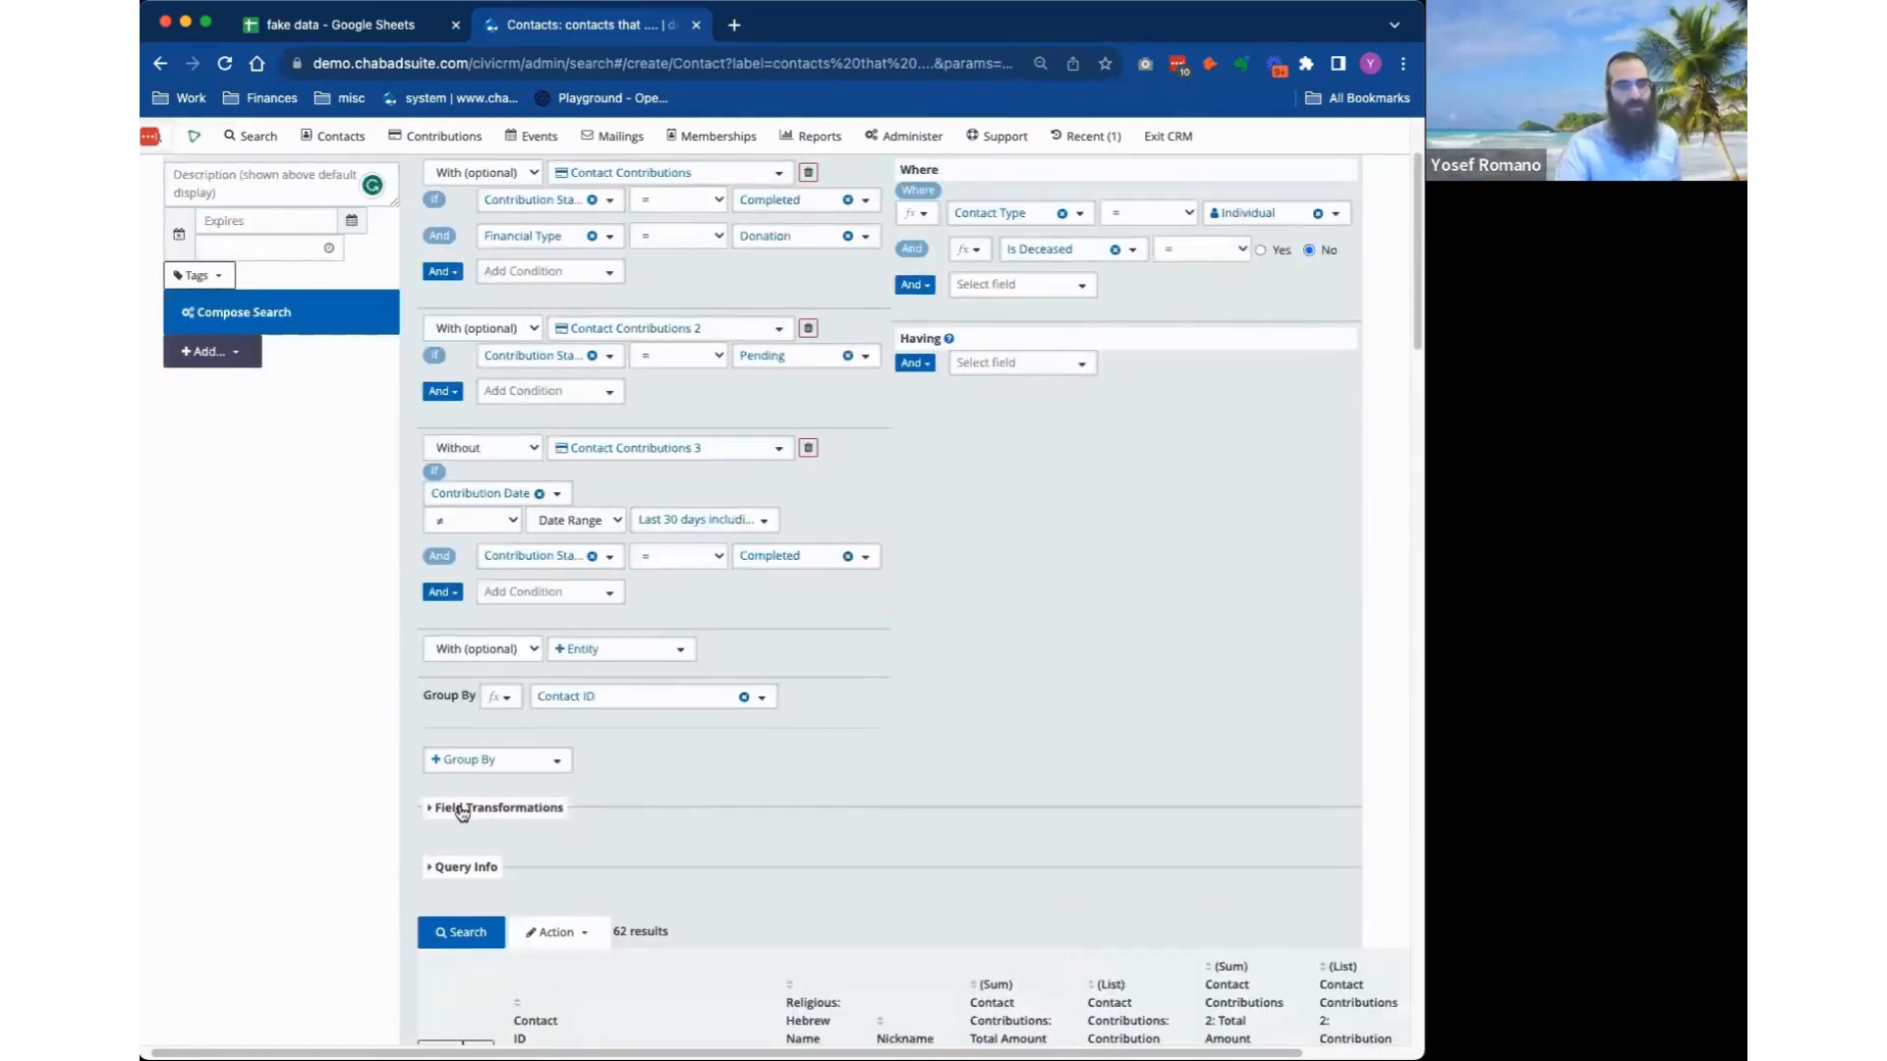
left_click(460, 808)
scroll(698, 766, "down", 2)
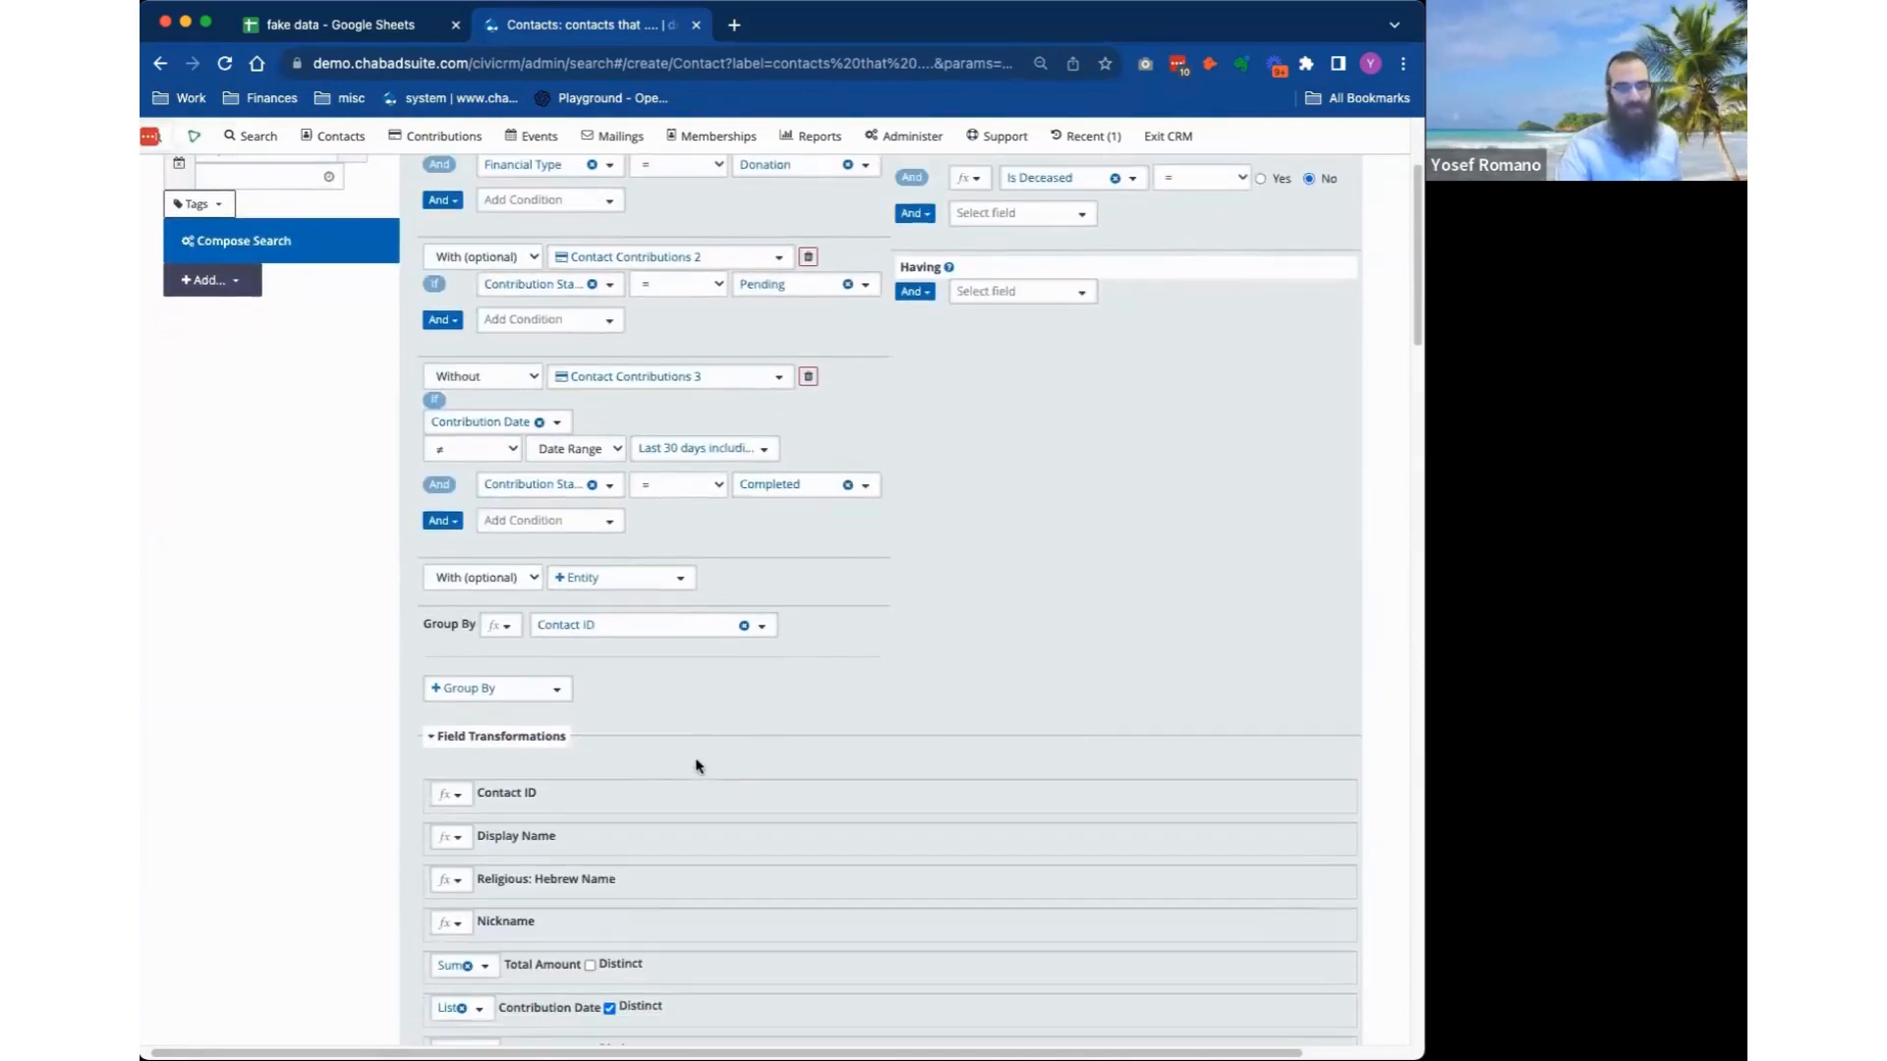
scroll(696, 765, "down", 6)
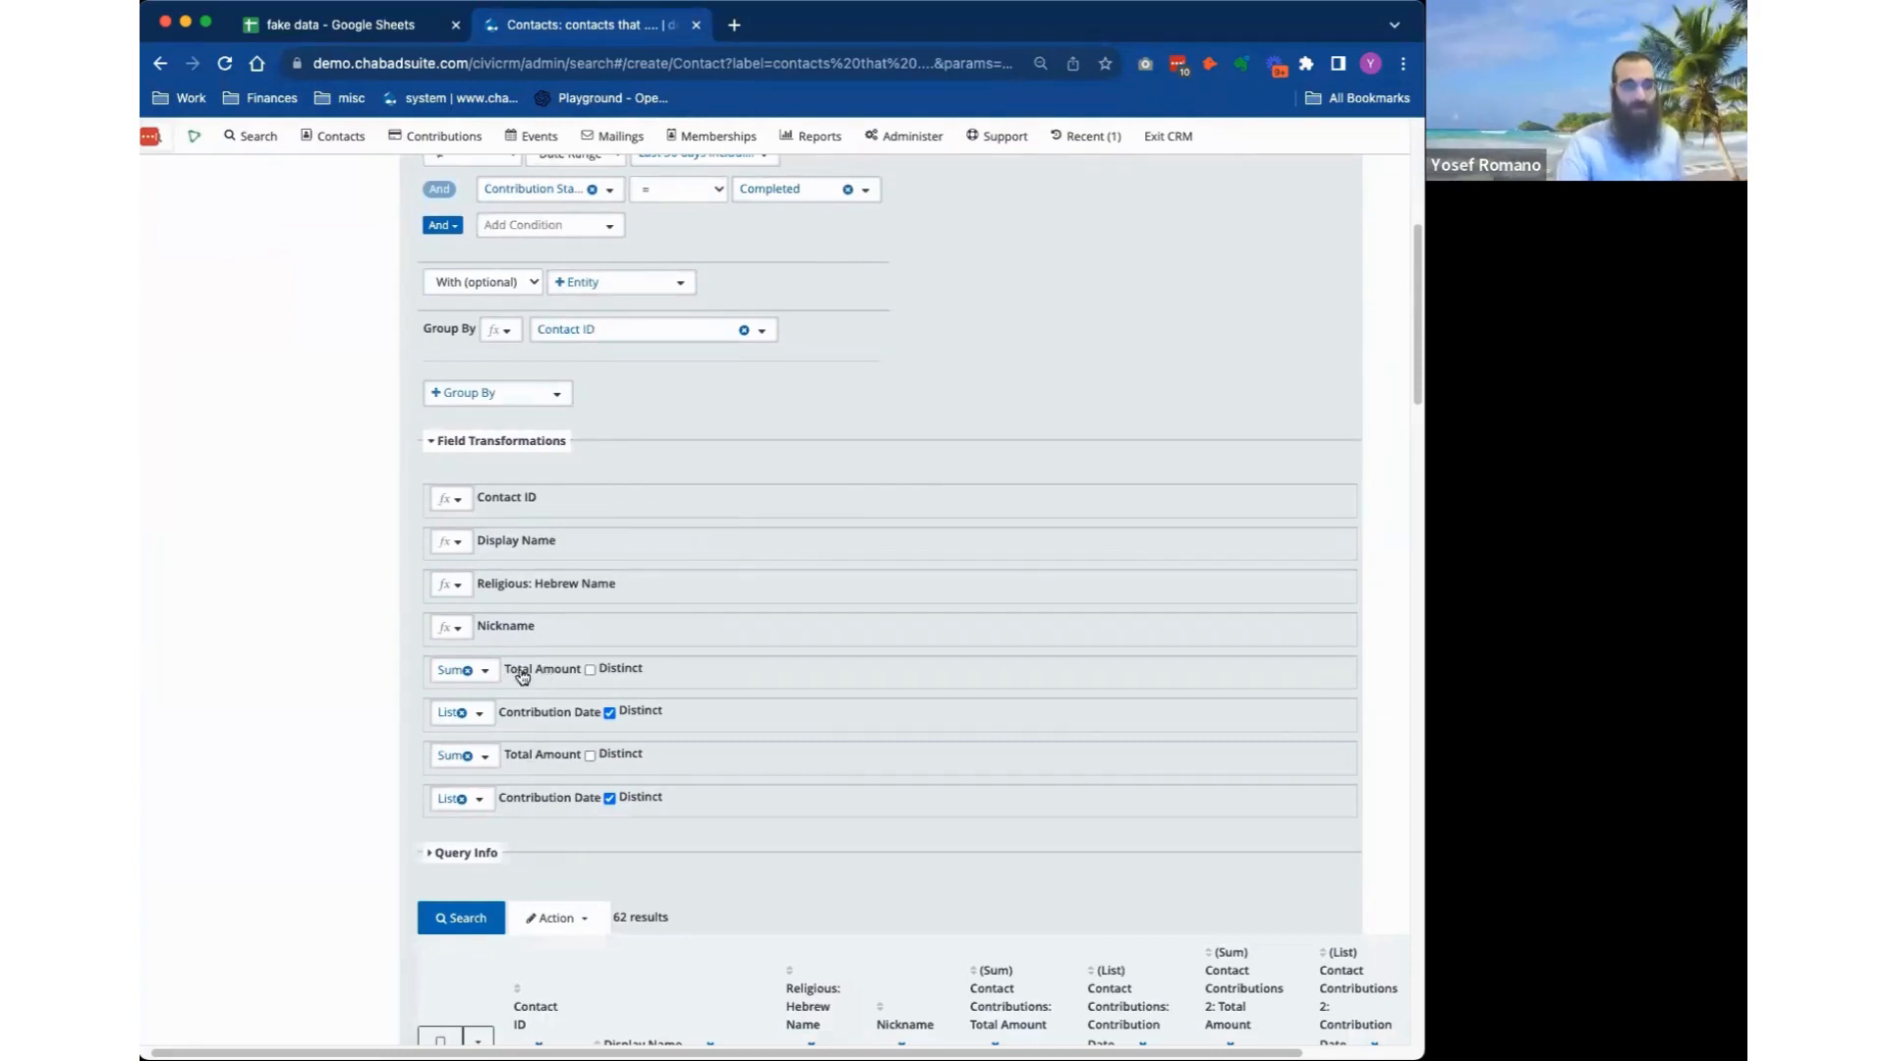
scroll(682, 720, "down", 15)
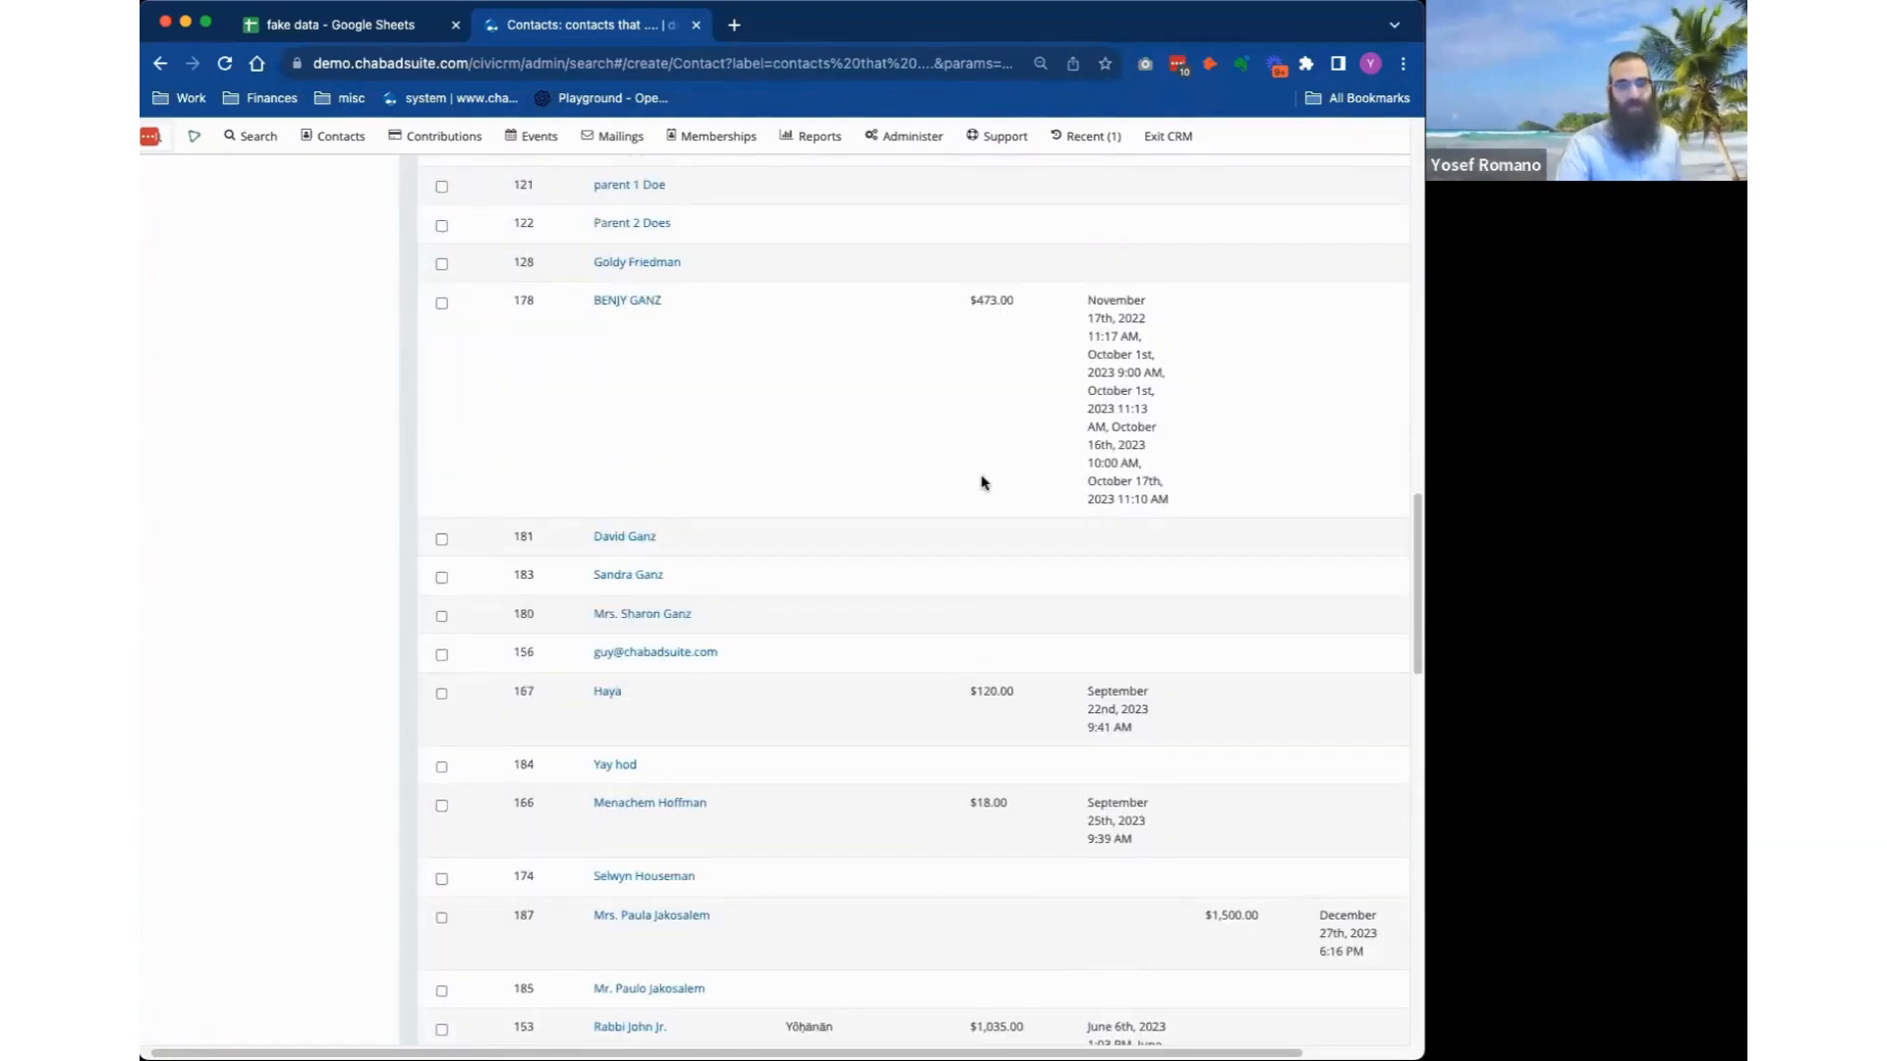
scroll(981, 476, "up", 6)
scroll(619, 495, "up", 3)
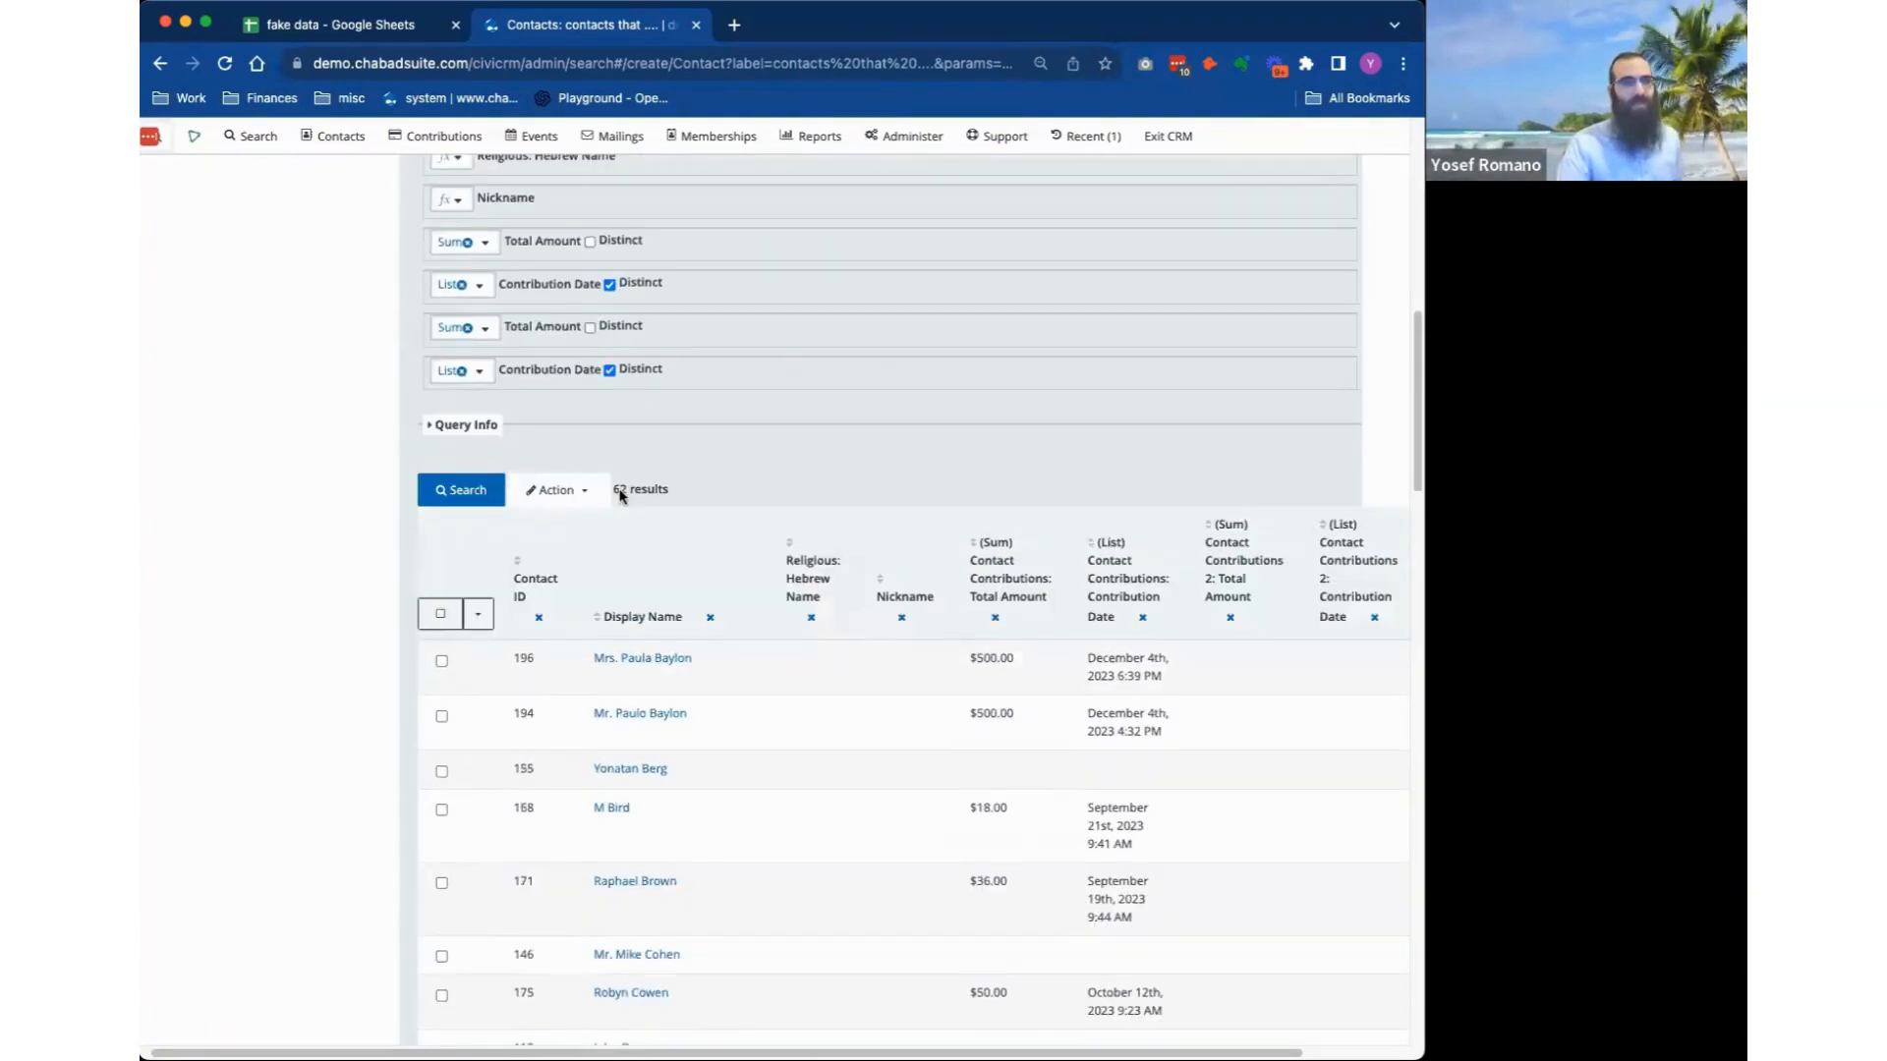
scroll(766, 429, "down", 7)
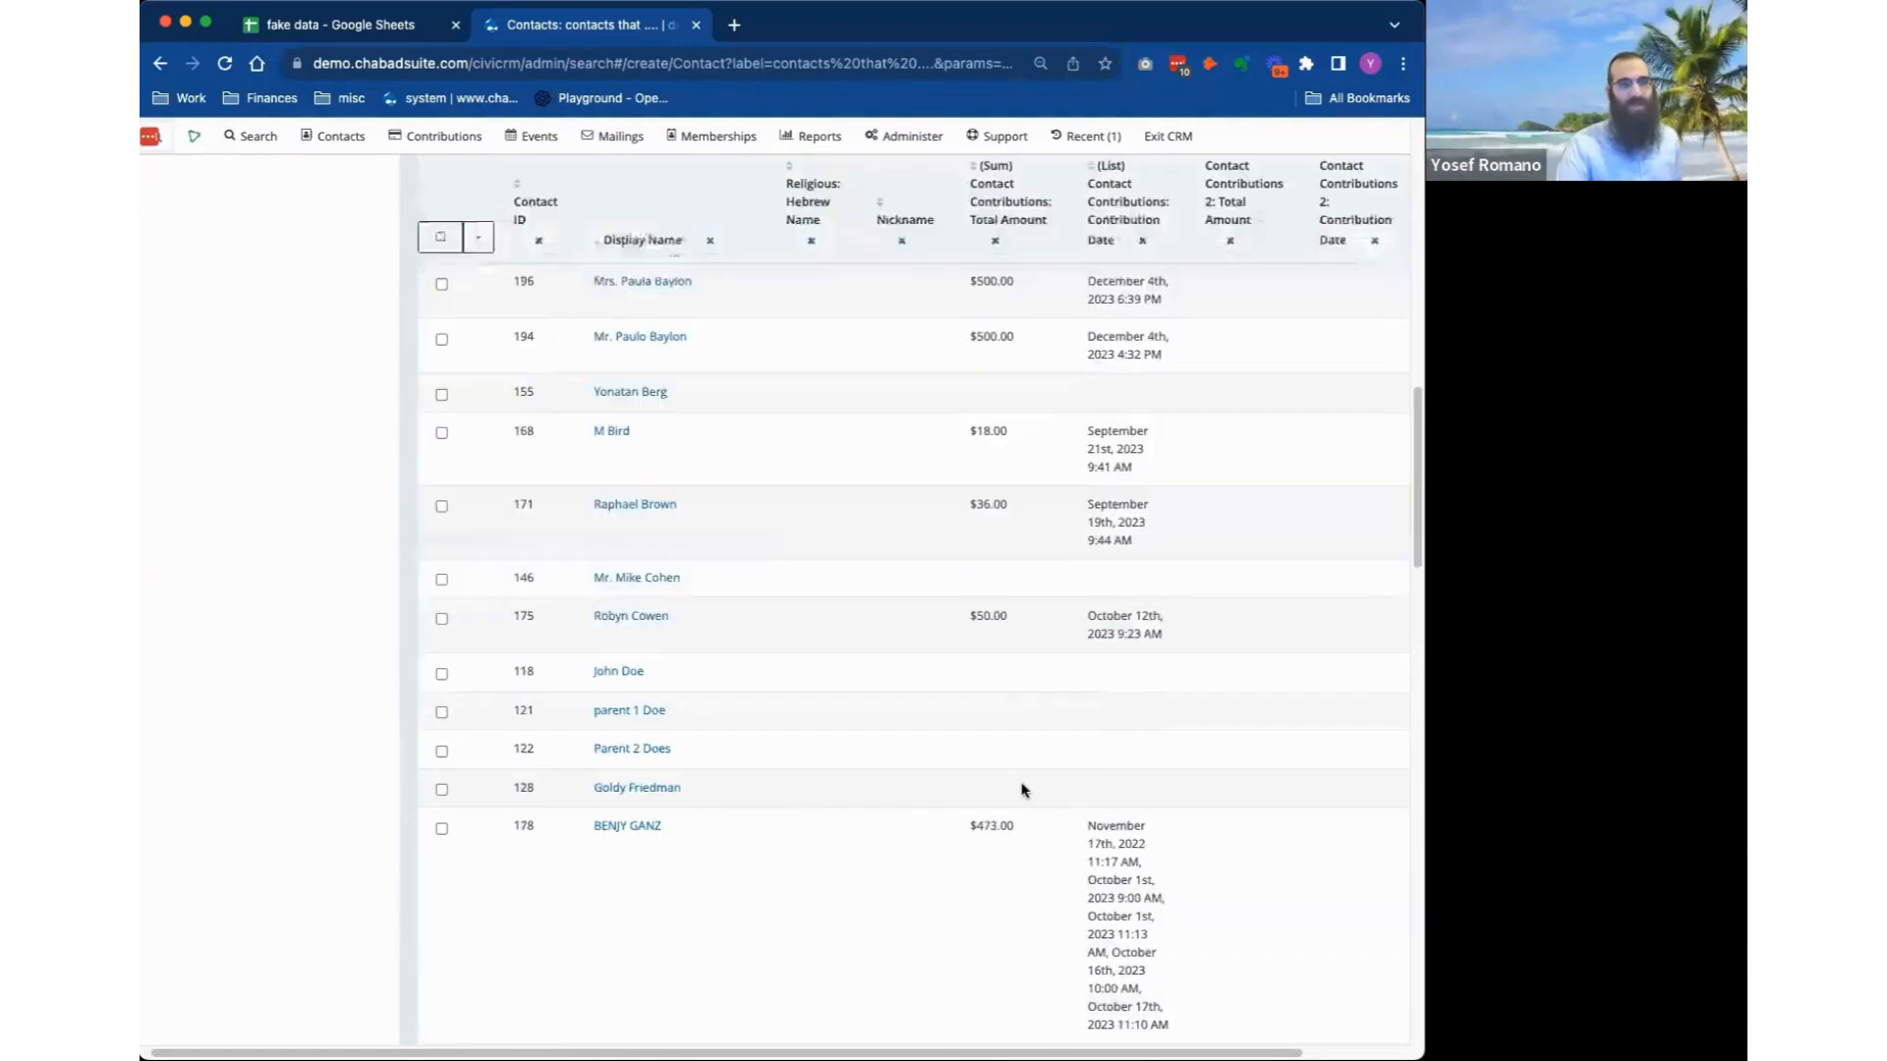
scroll(990, 589, "up", 8)
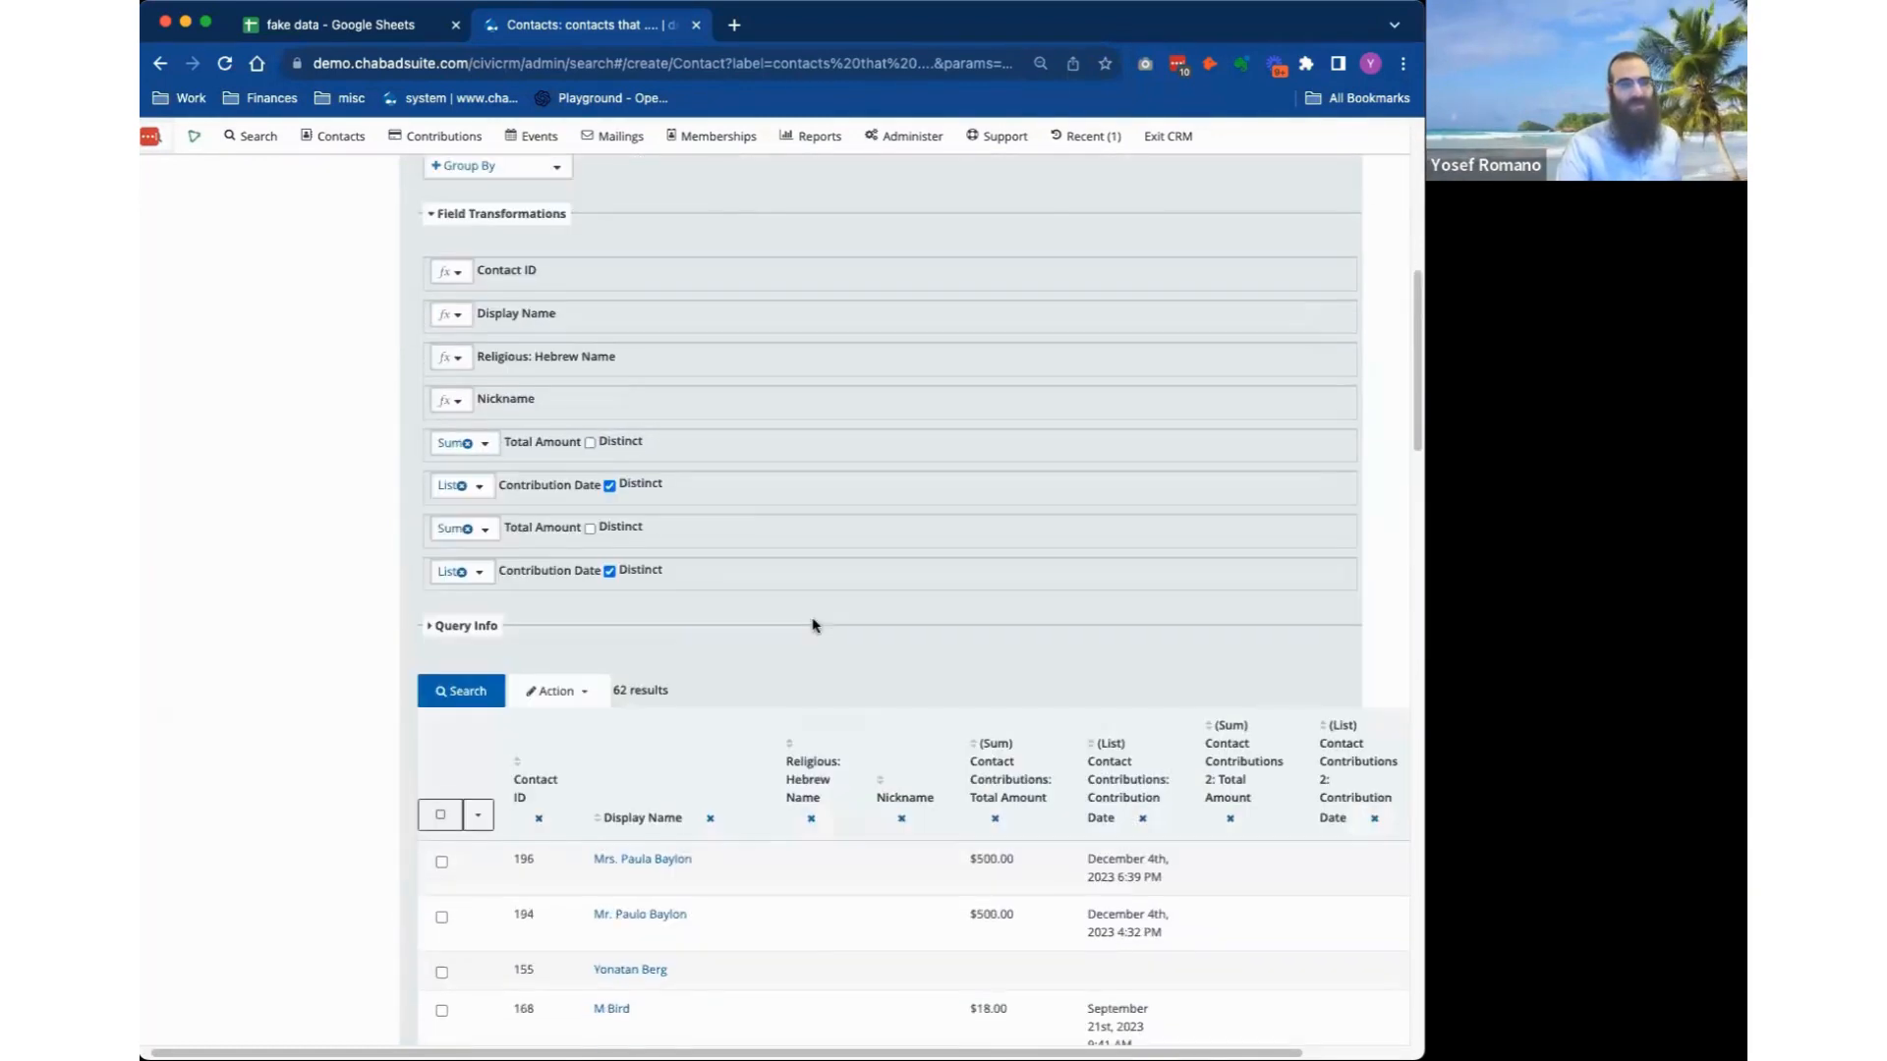
Change the first Contribution Date field transformation to the Max aggregation.
left_click(479, 494)
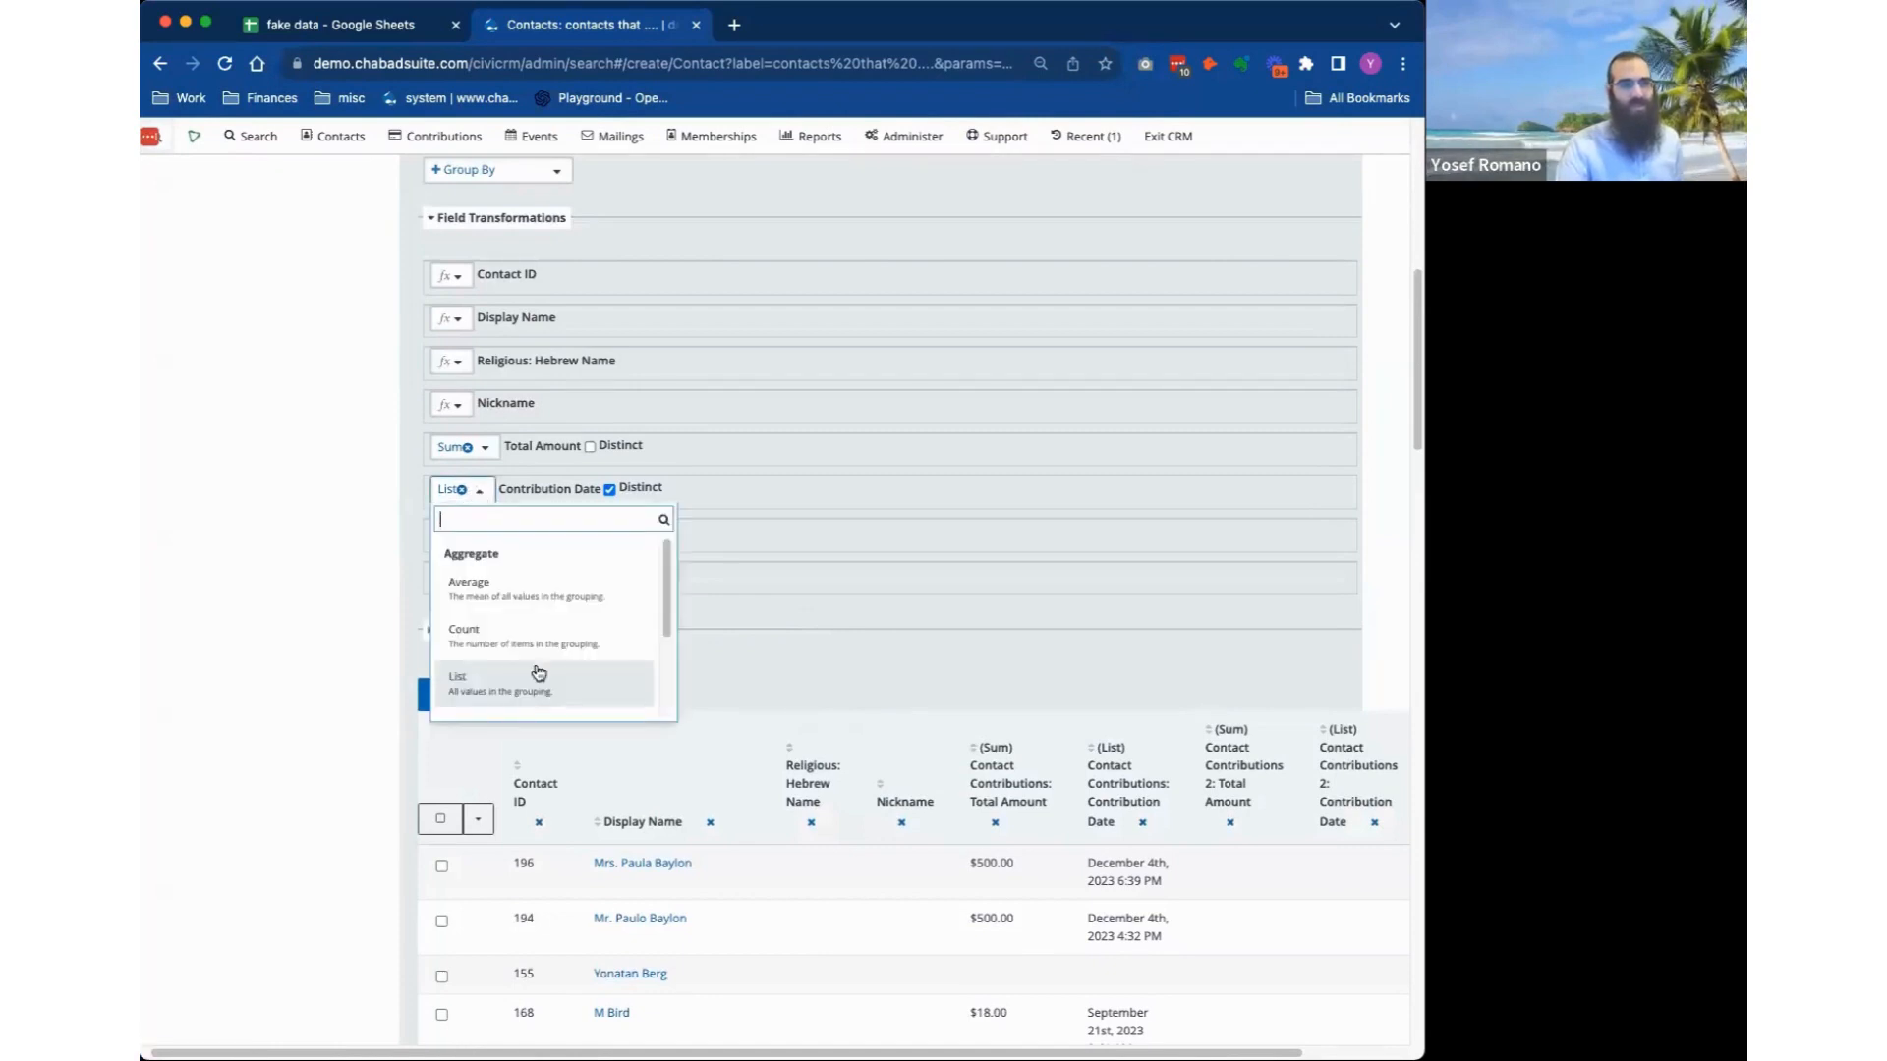
scroll(546, 668, "down", 2)
scroll(546, 669, "down", 1)
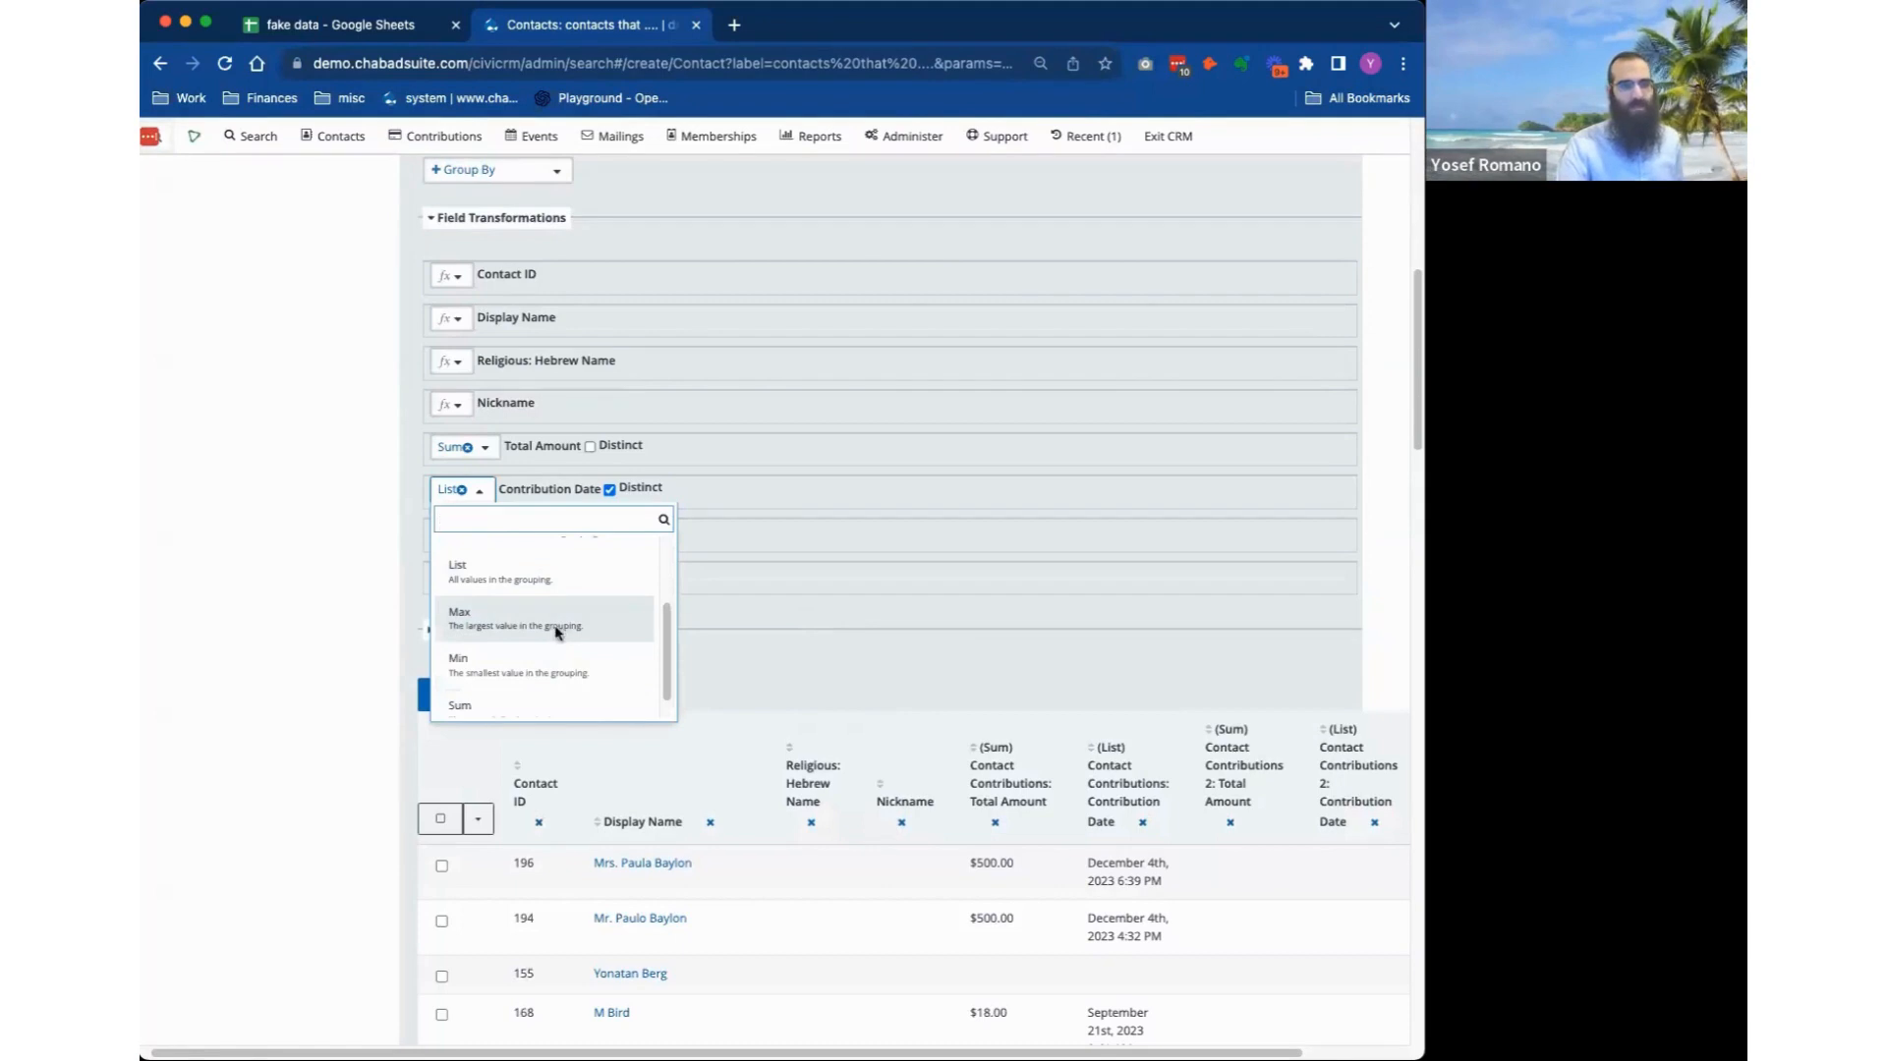
left_click(555, 628)
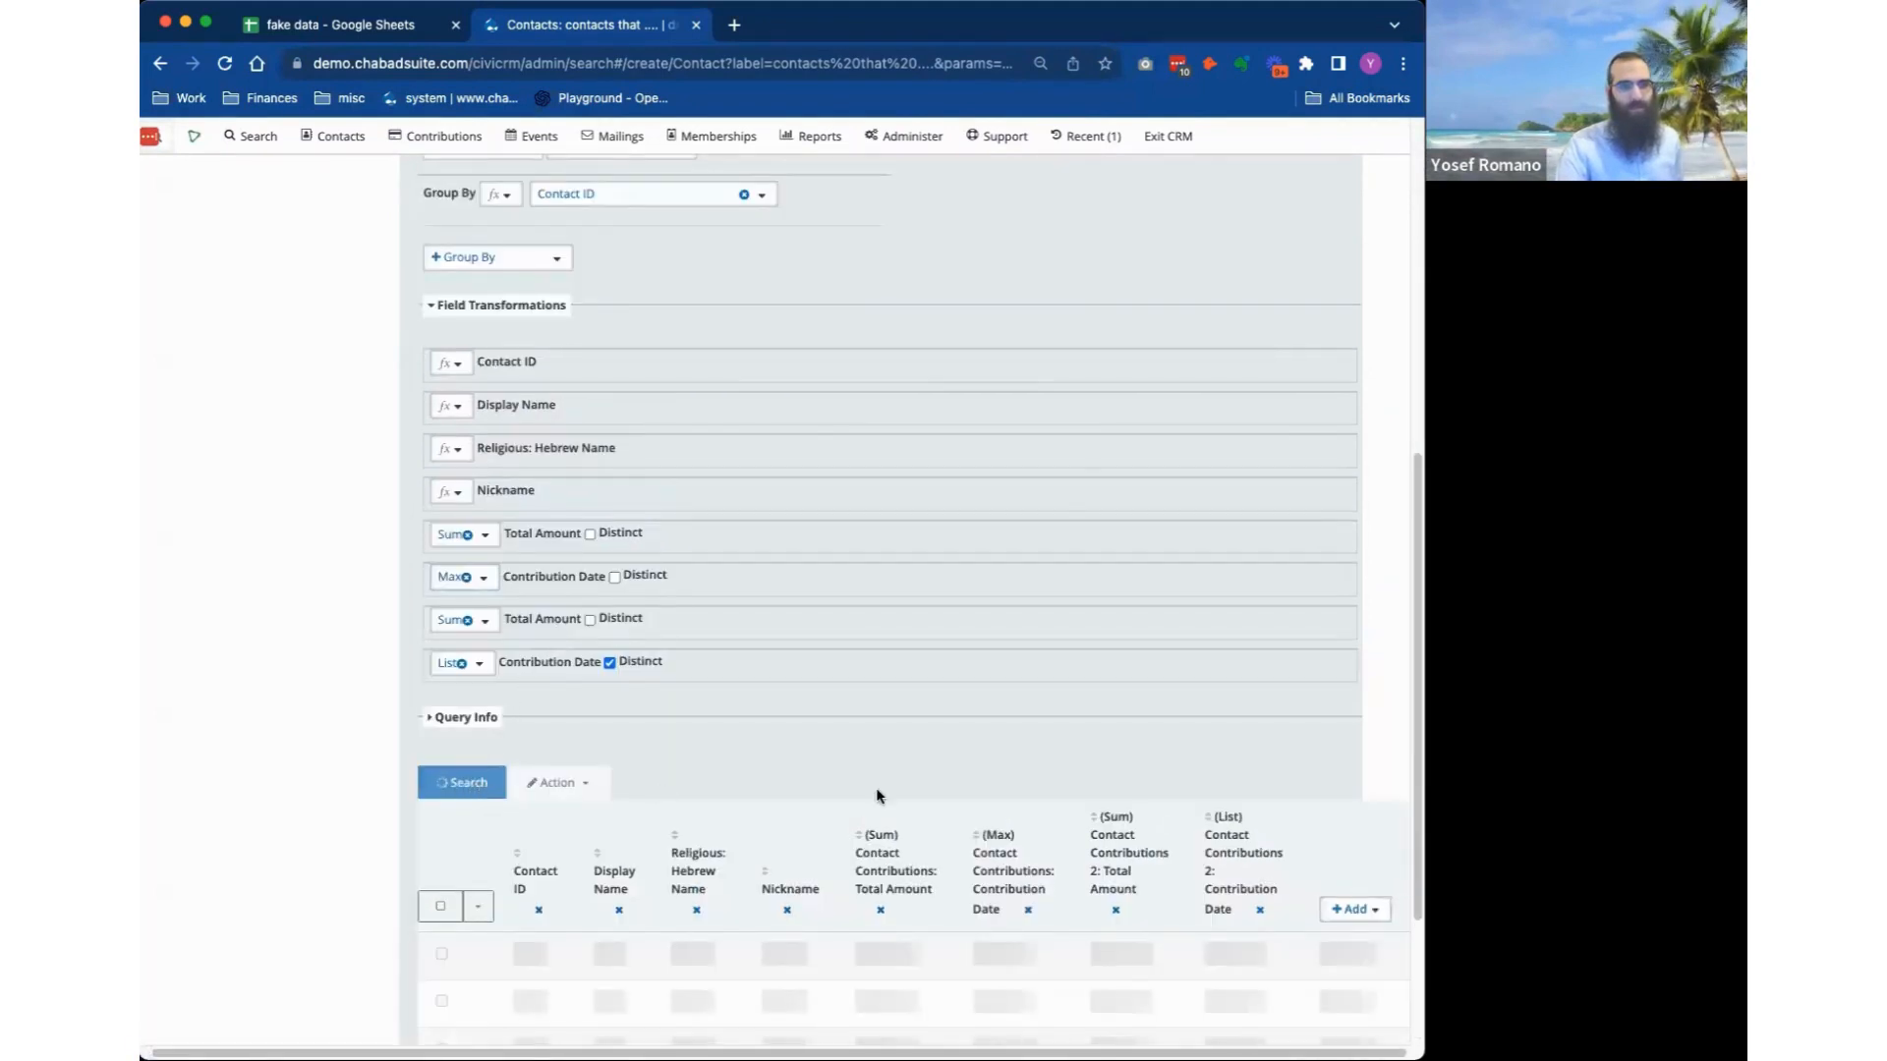
Examine the contribution date of the contact with several donations, and review the search conditions and field transformations alongside the results.
scroll(876, 796, "down", 5)
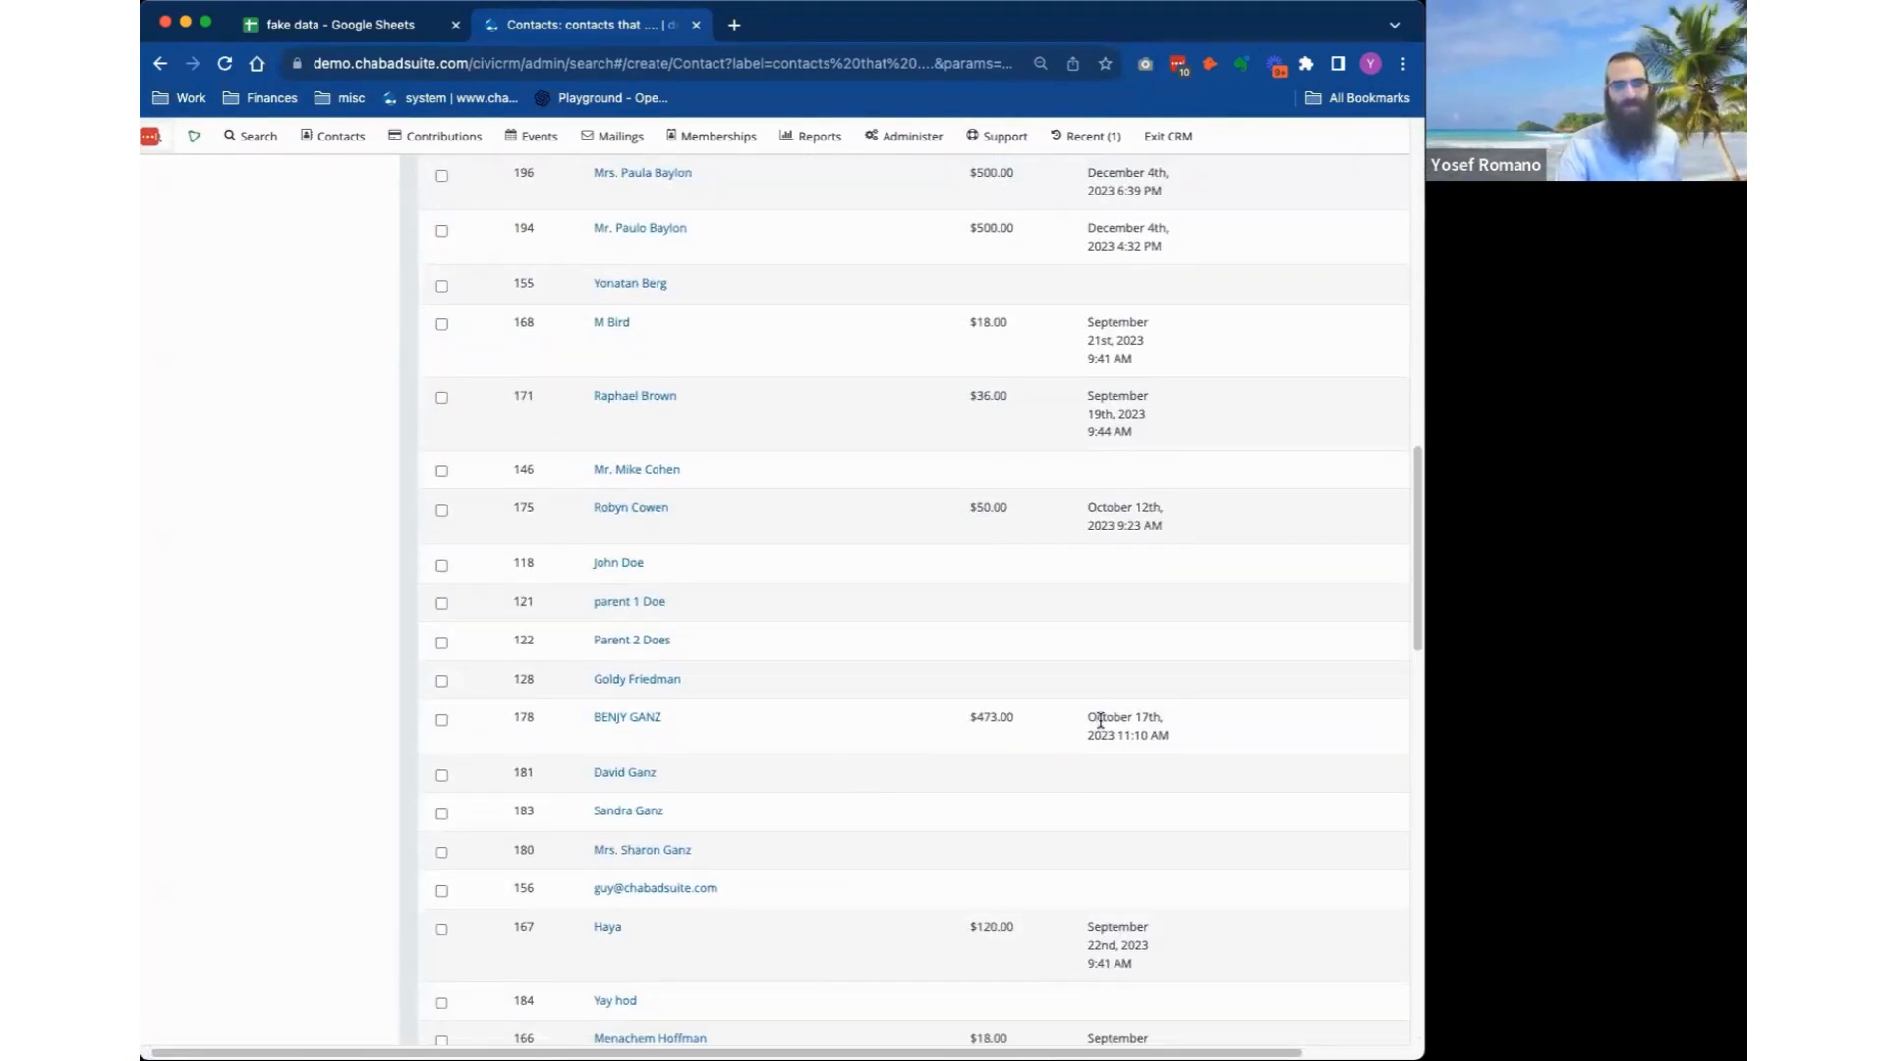
mouse_move(1088, 718)
left_mouse_down()
mouse_move(1187, 742)
mouse_move(1078, 724)
left_mouse_up()
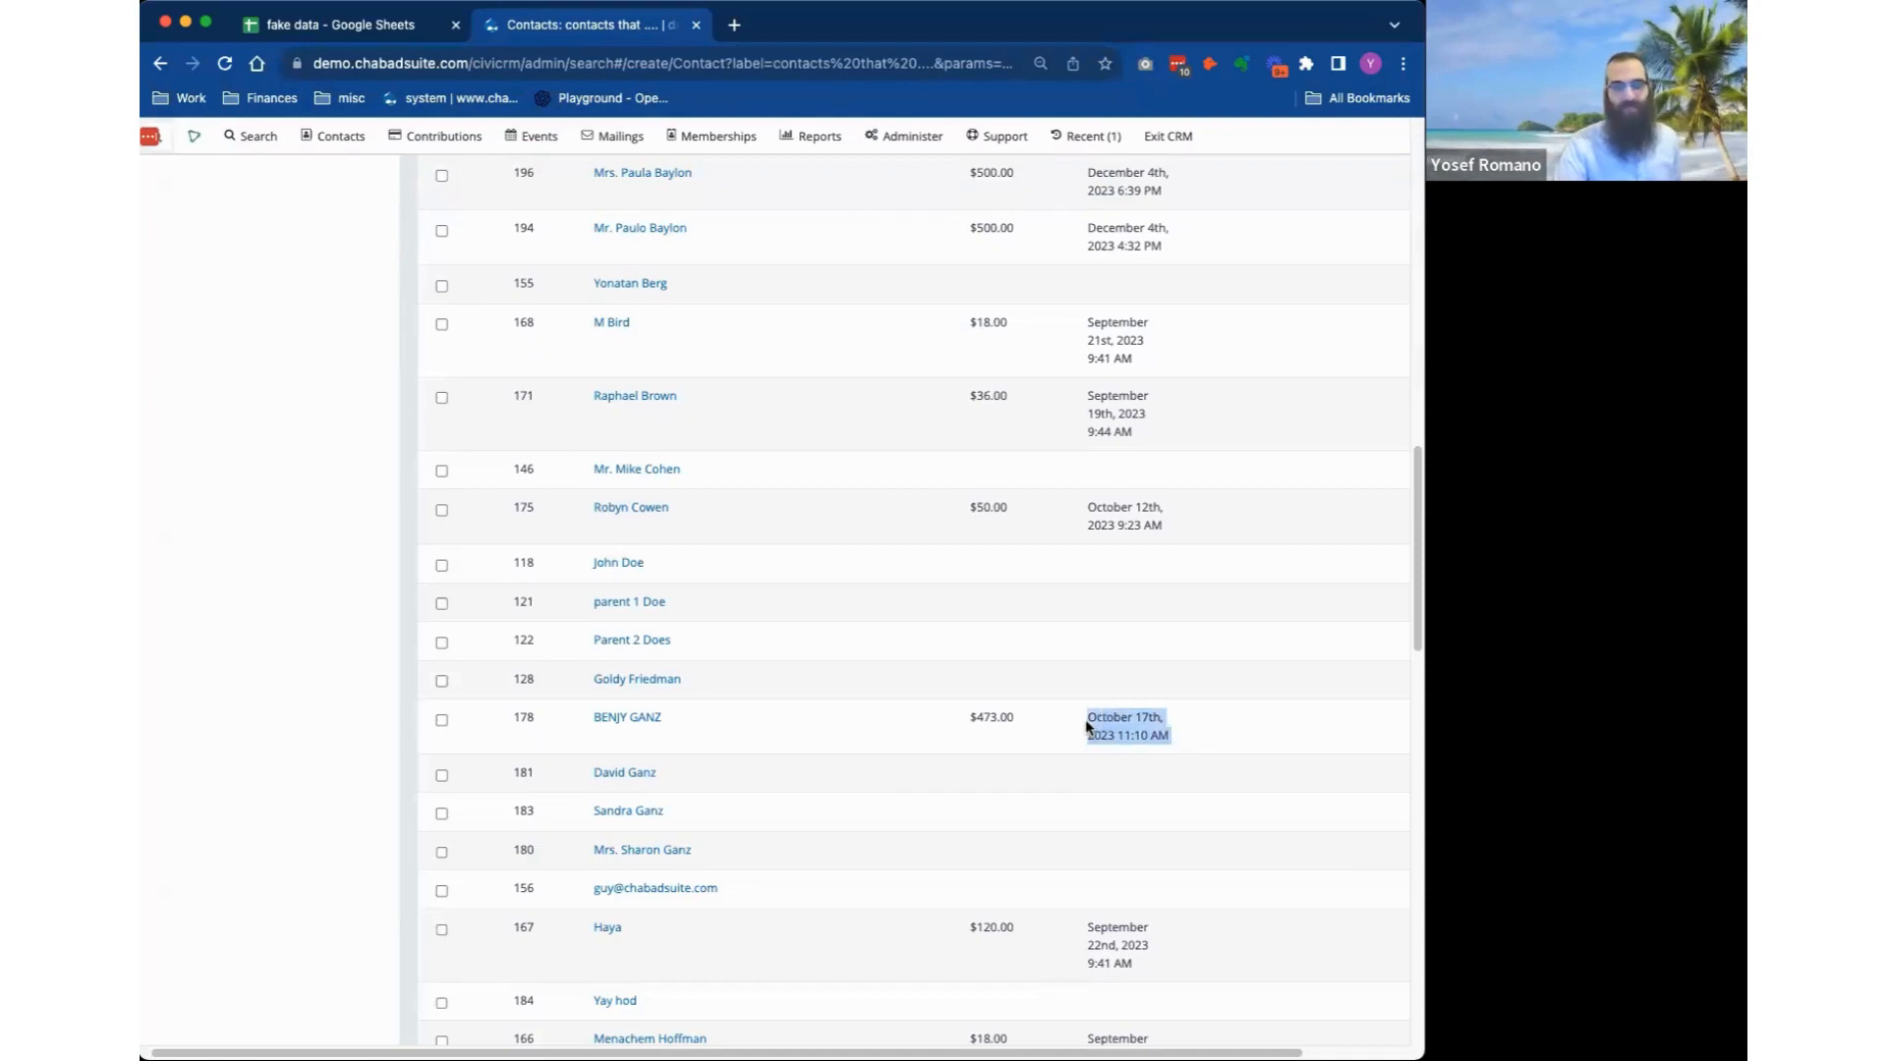
left_click(1088, 723)
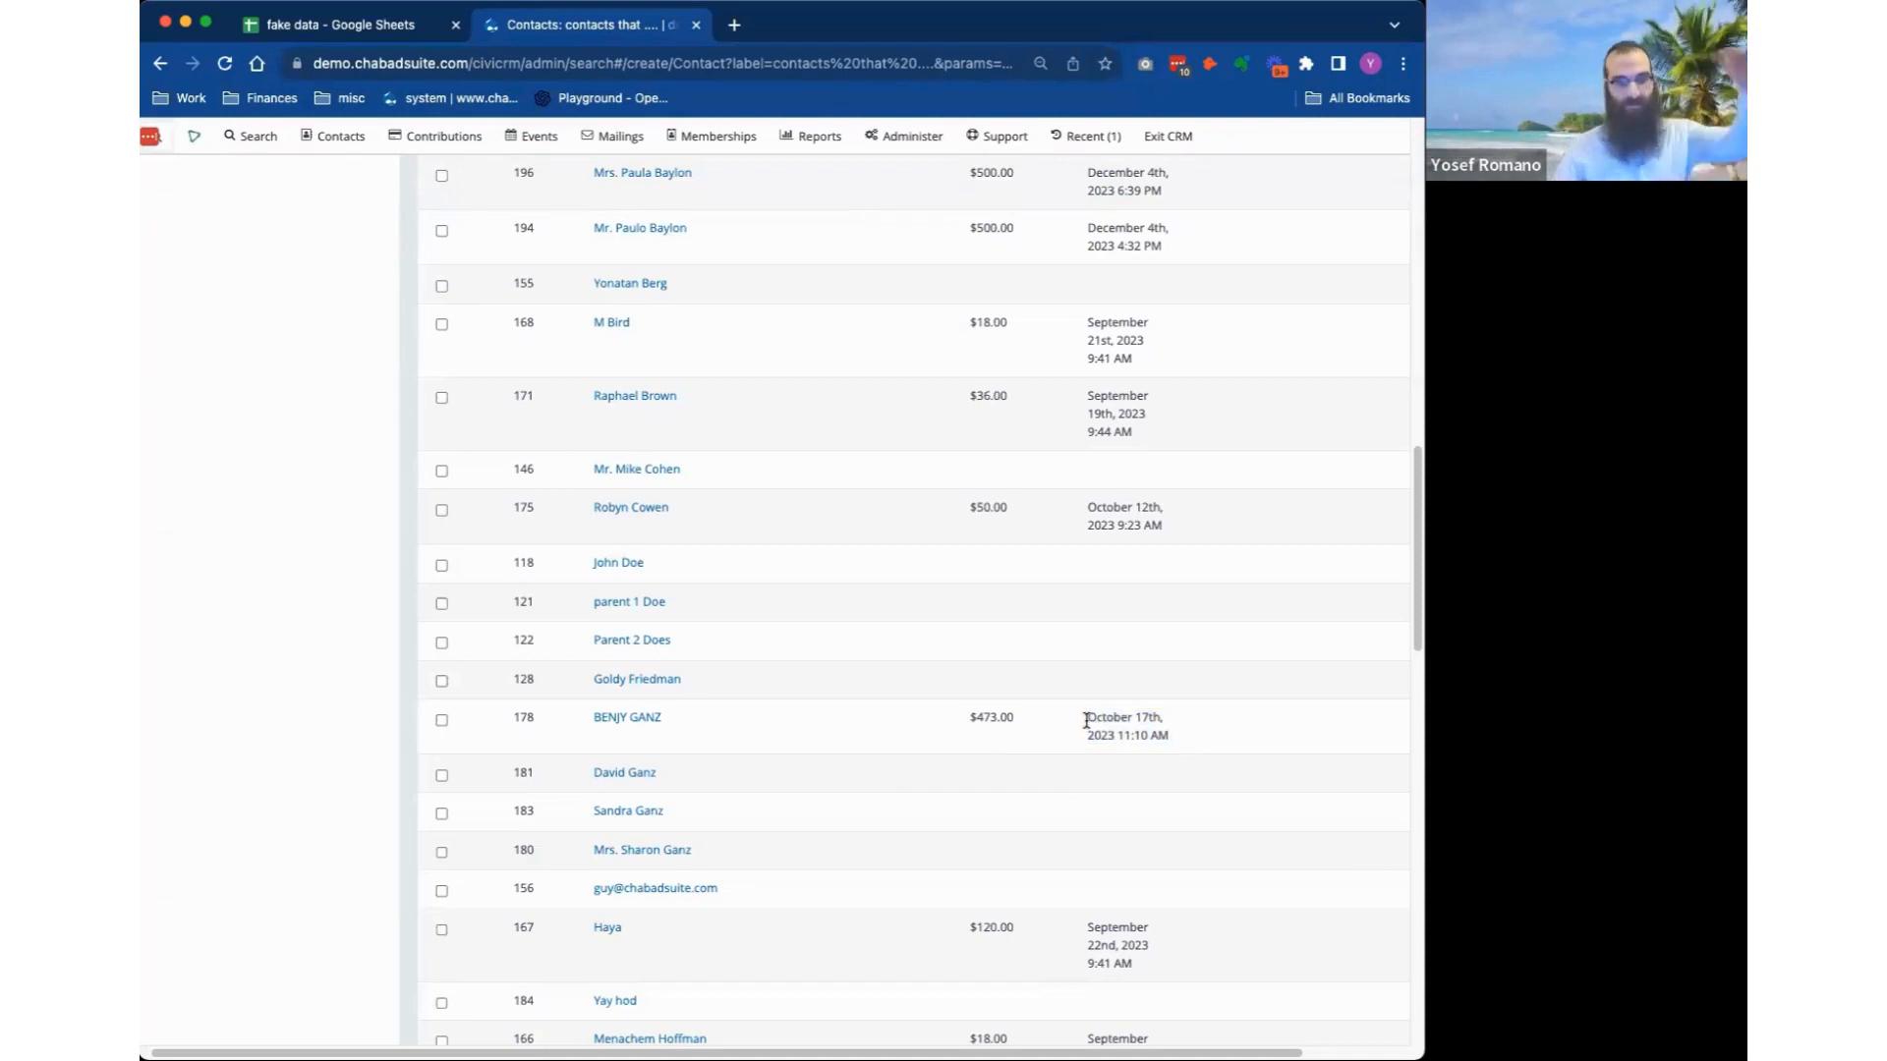
left_click_drag(1088, 724, 1235, 745)
left_click(1231, 735)
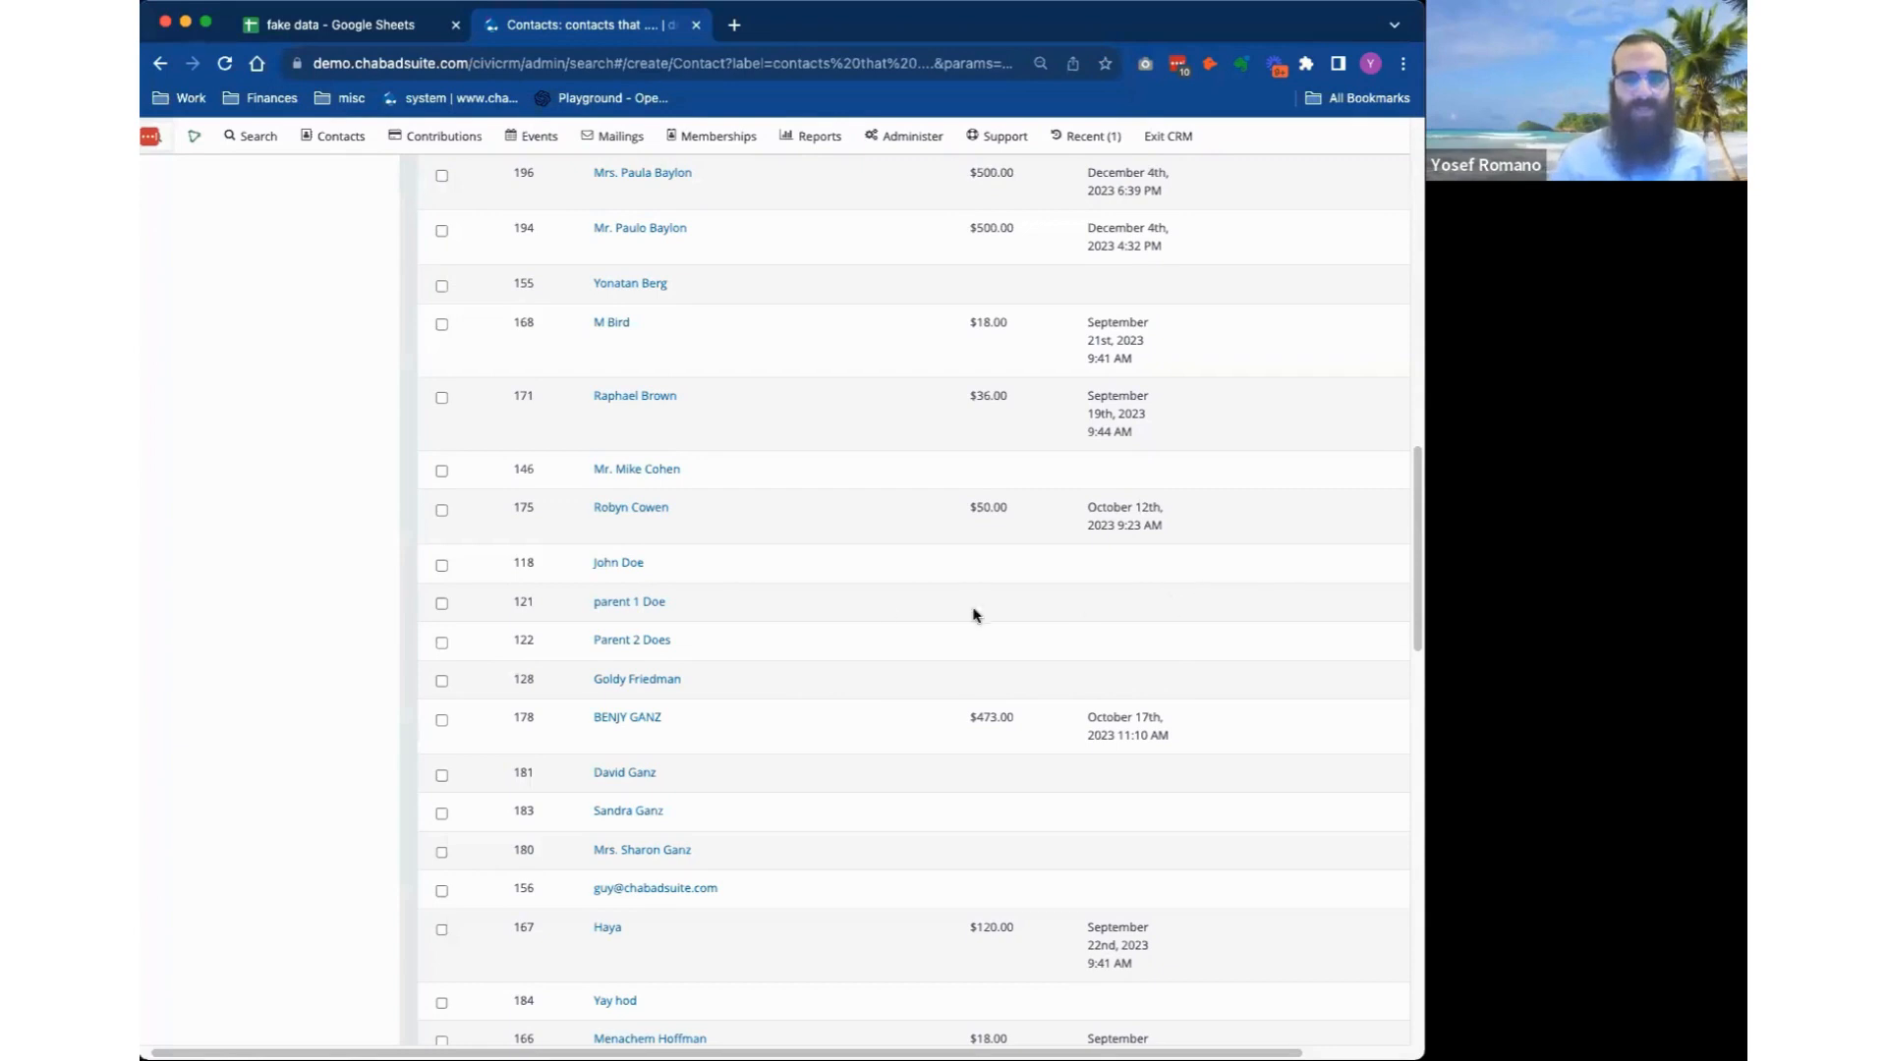
scroll(880, 611, "up", 10)
scroll(754, 530, "up", 4)
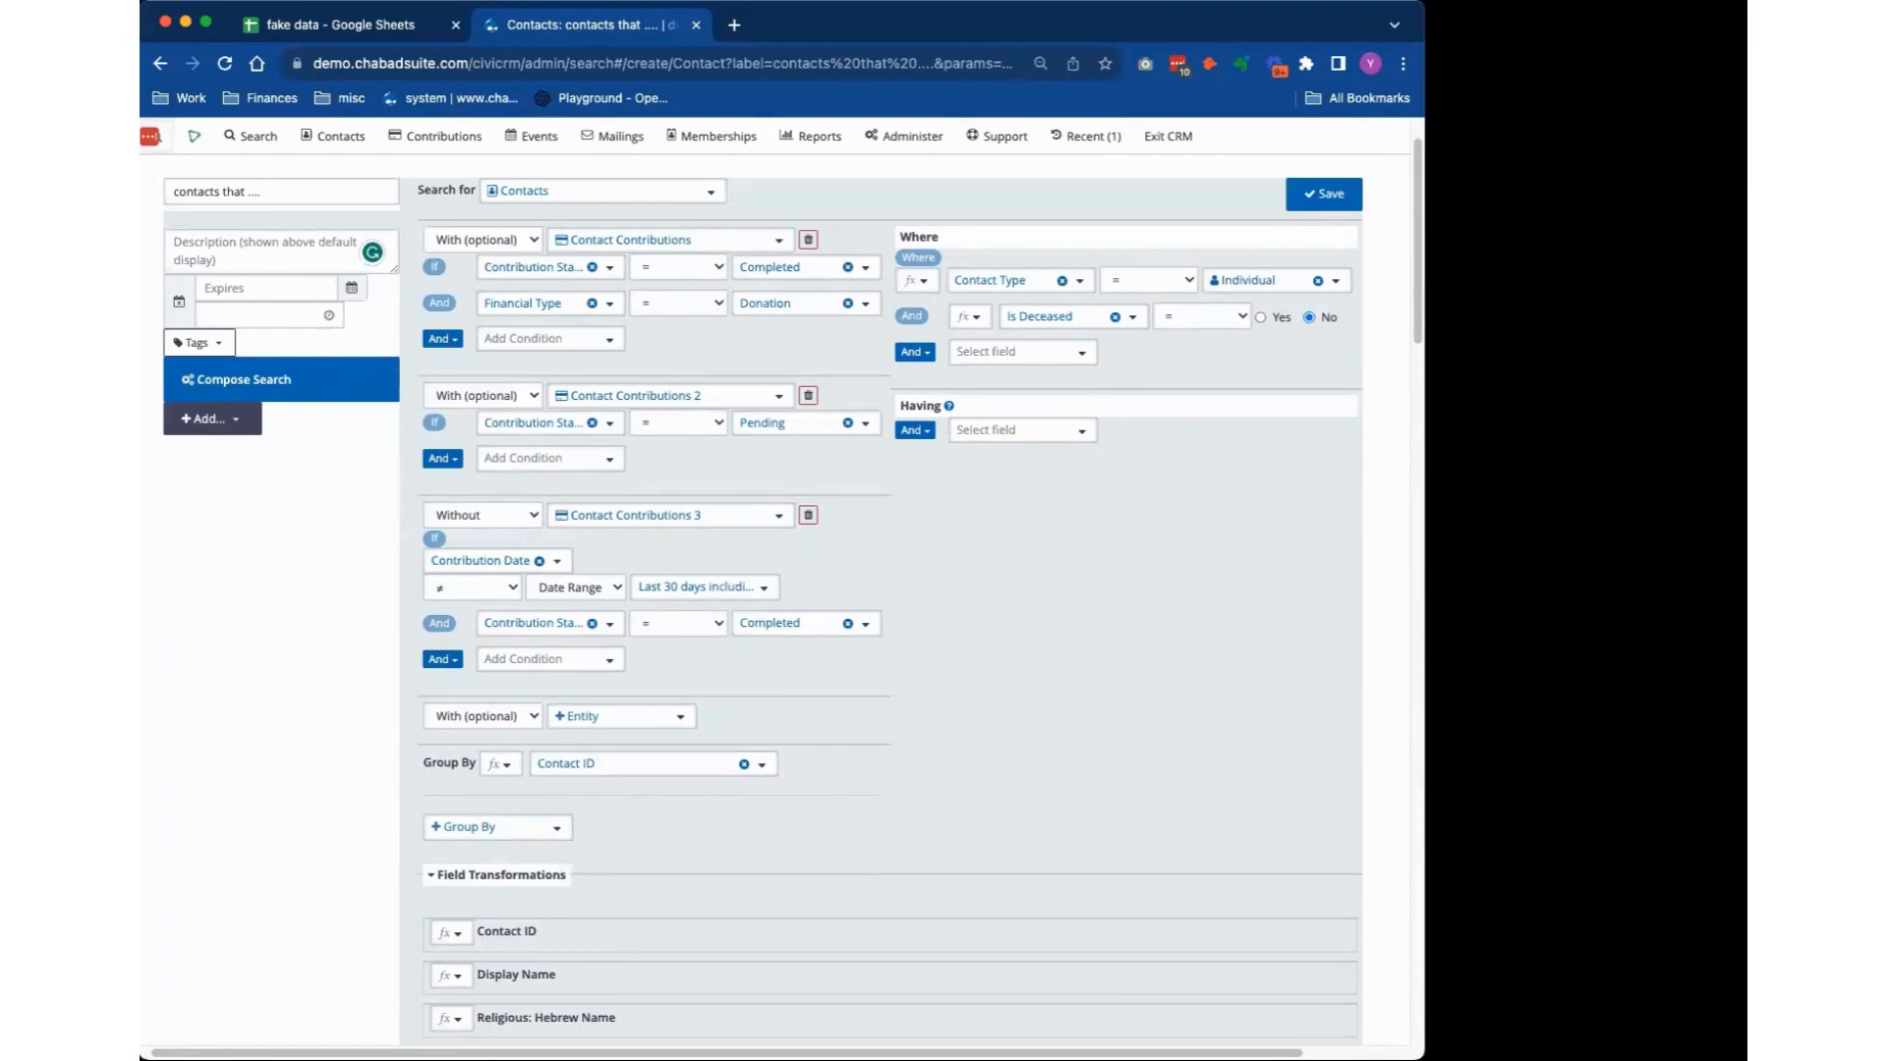
scroll(905, 577, "down", 10)
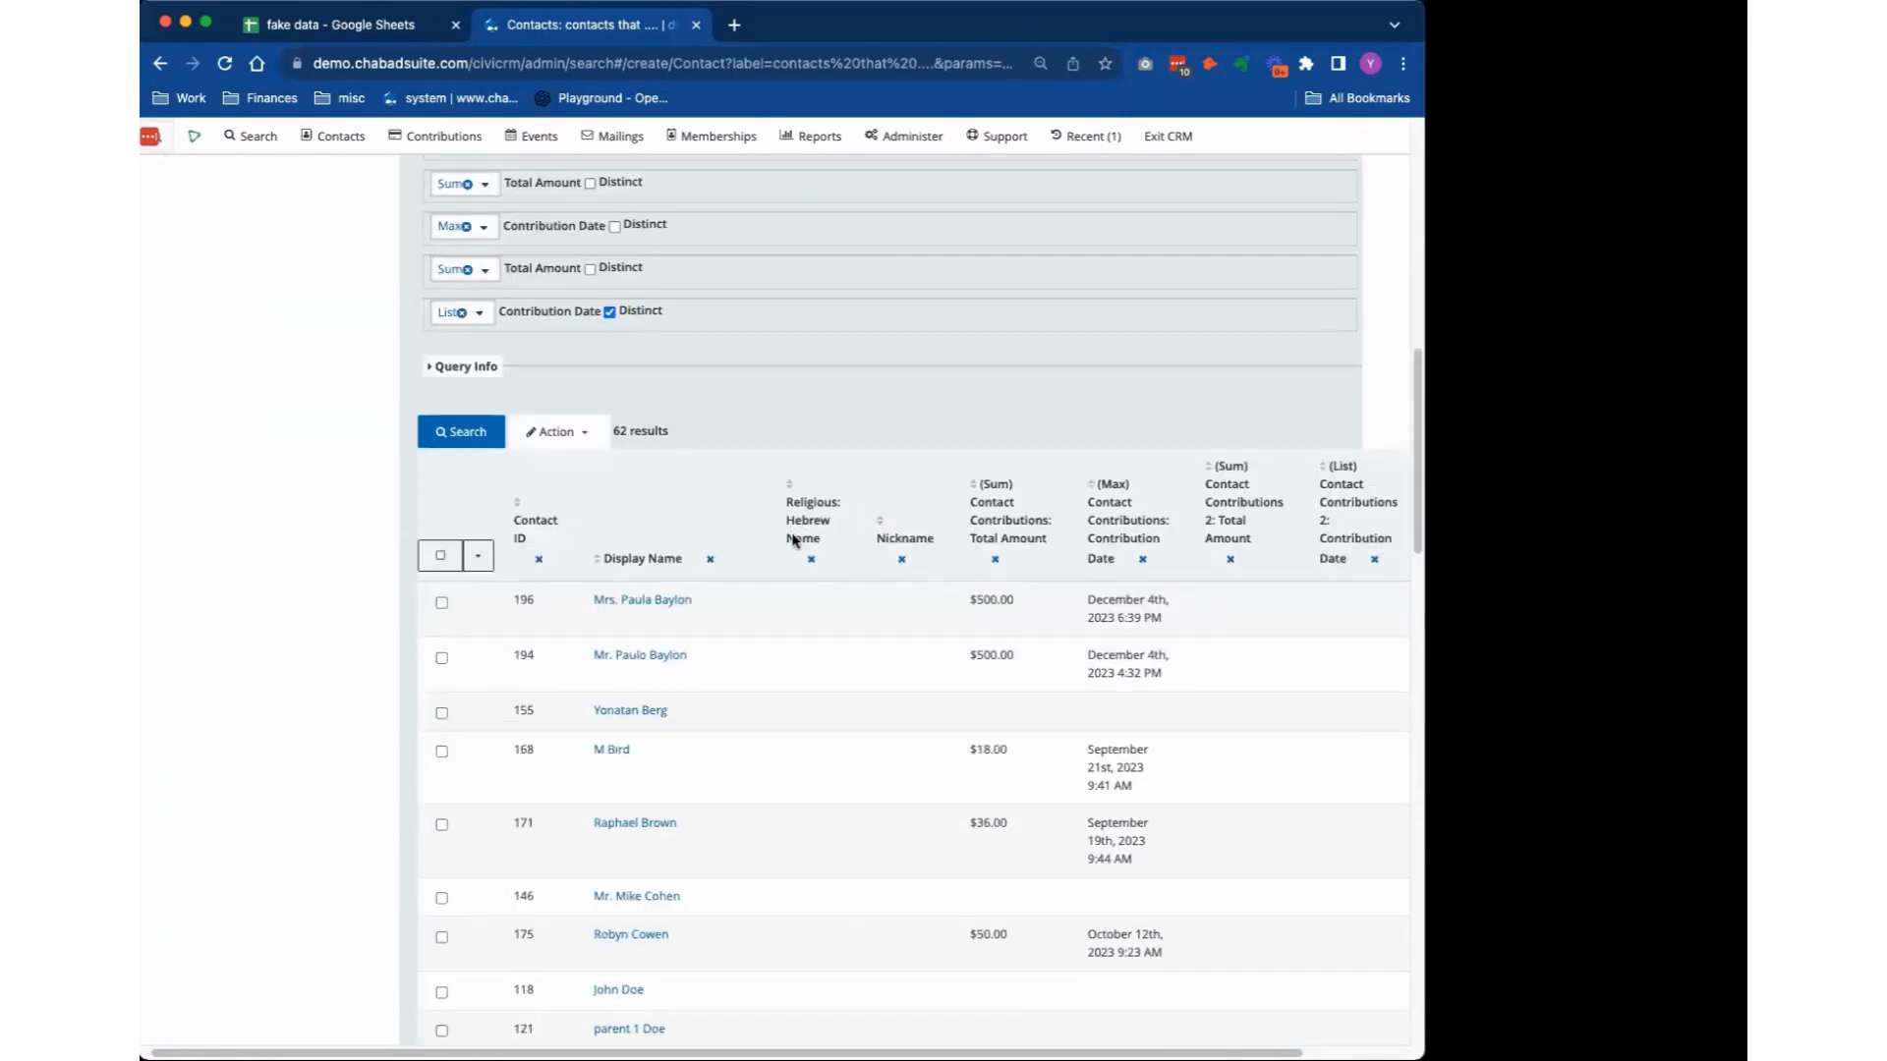
scroll(784, 590, "up", 1)
scroll(785, 592, "down", 1)
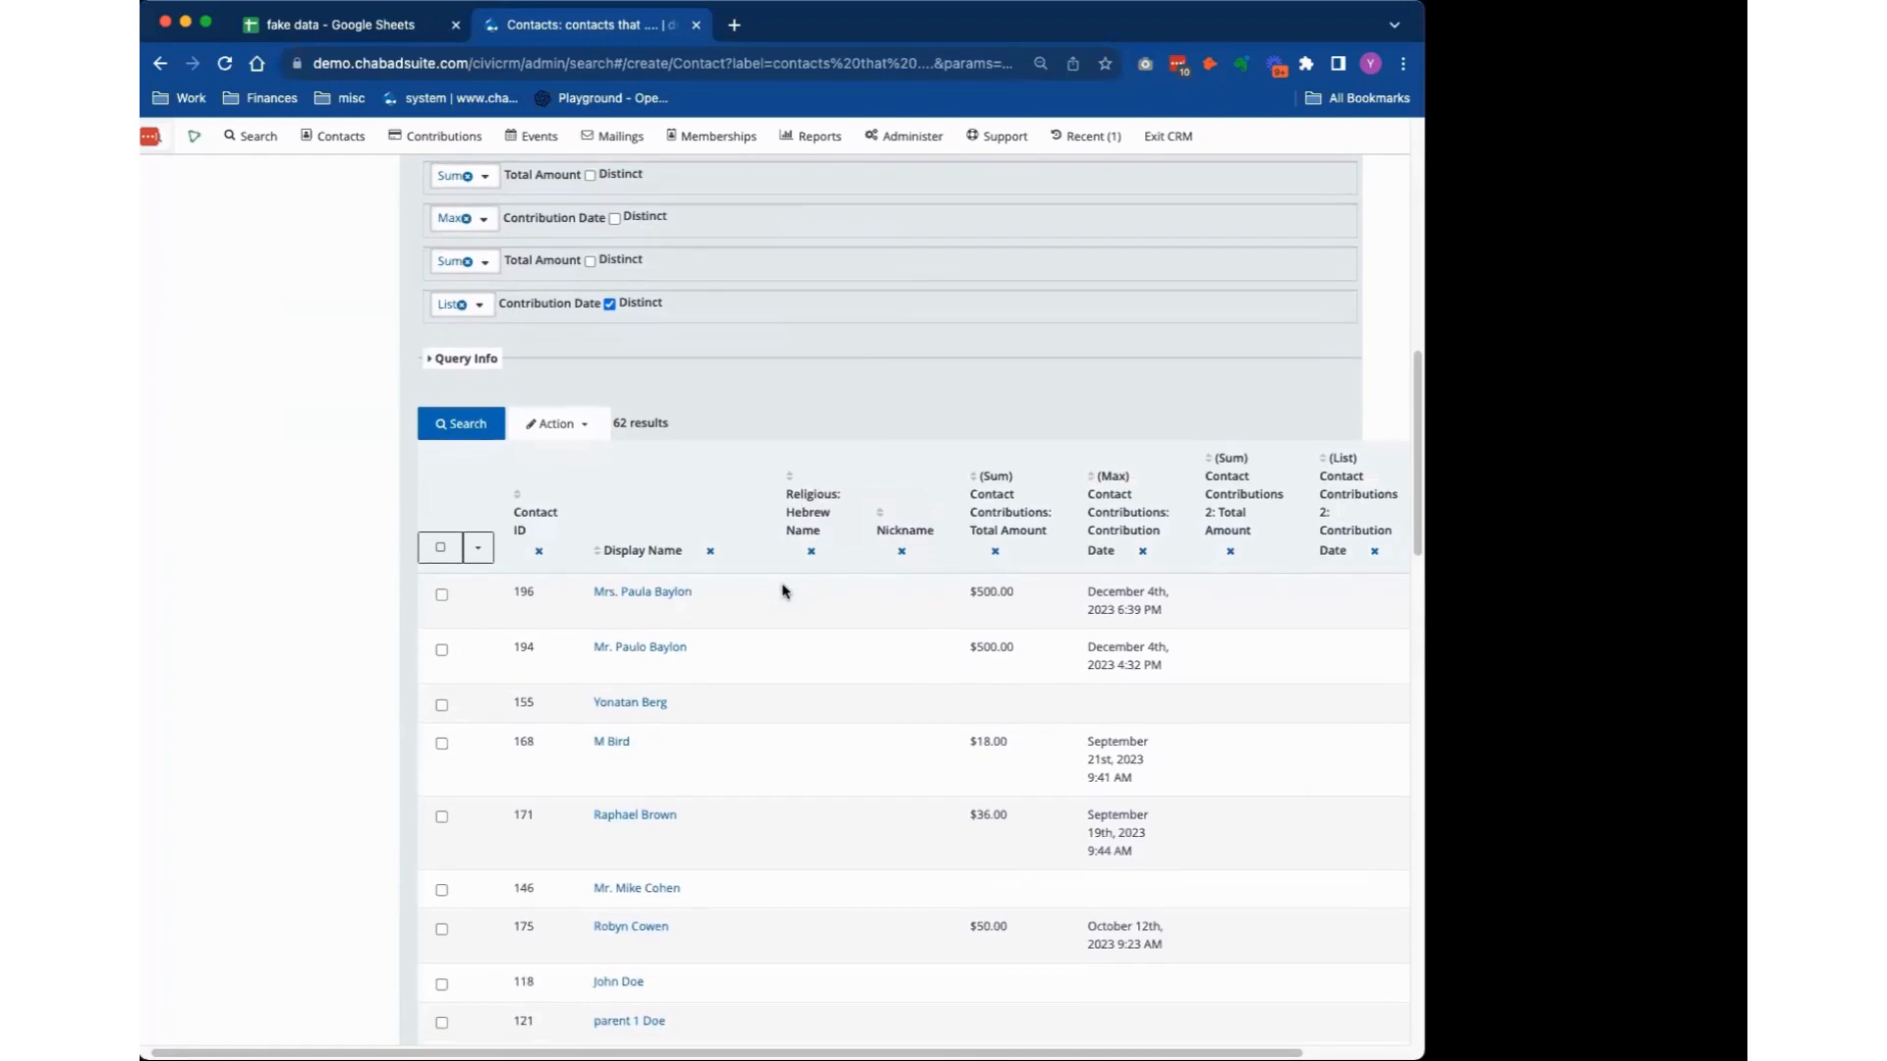
scroll(783, 590, "down", 1)
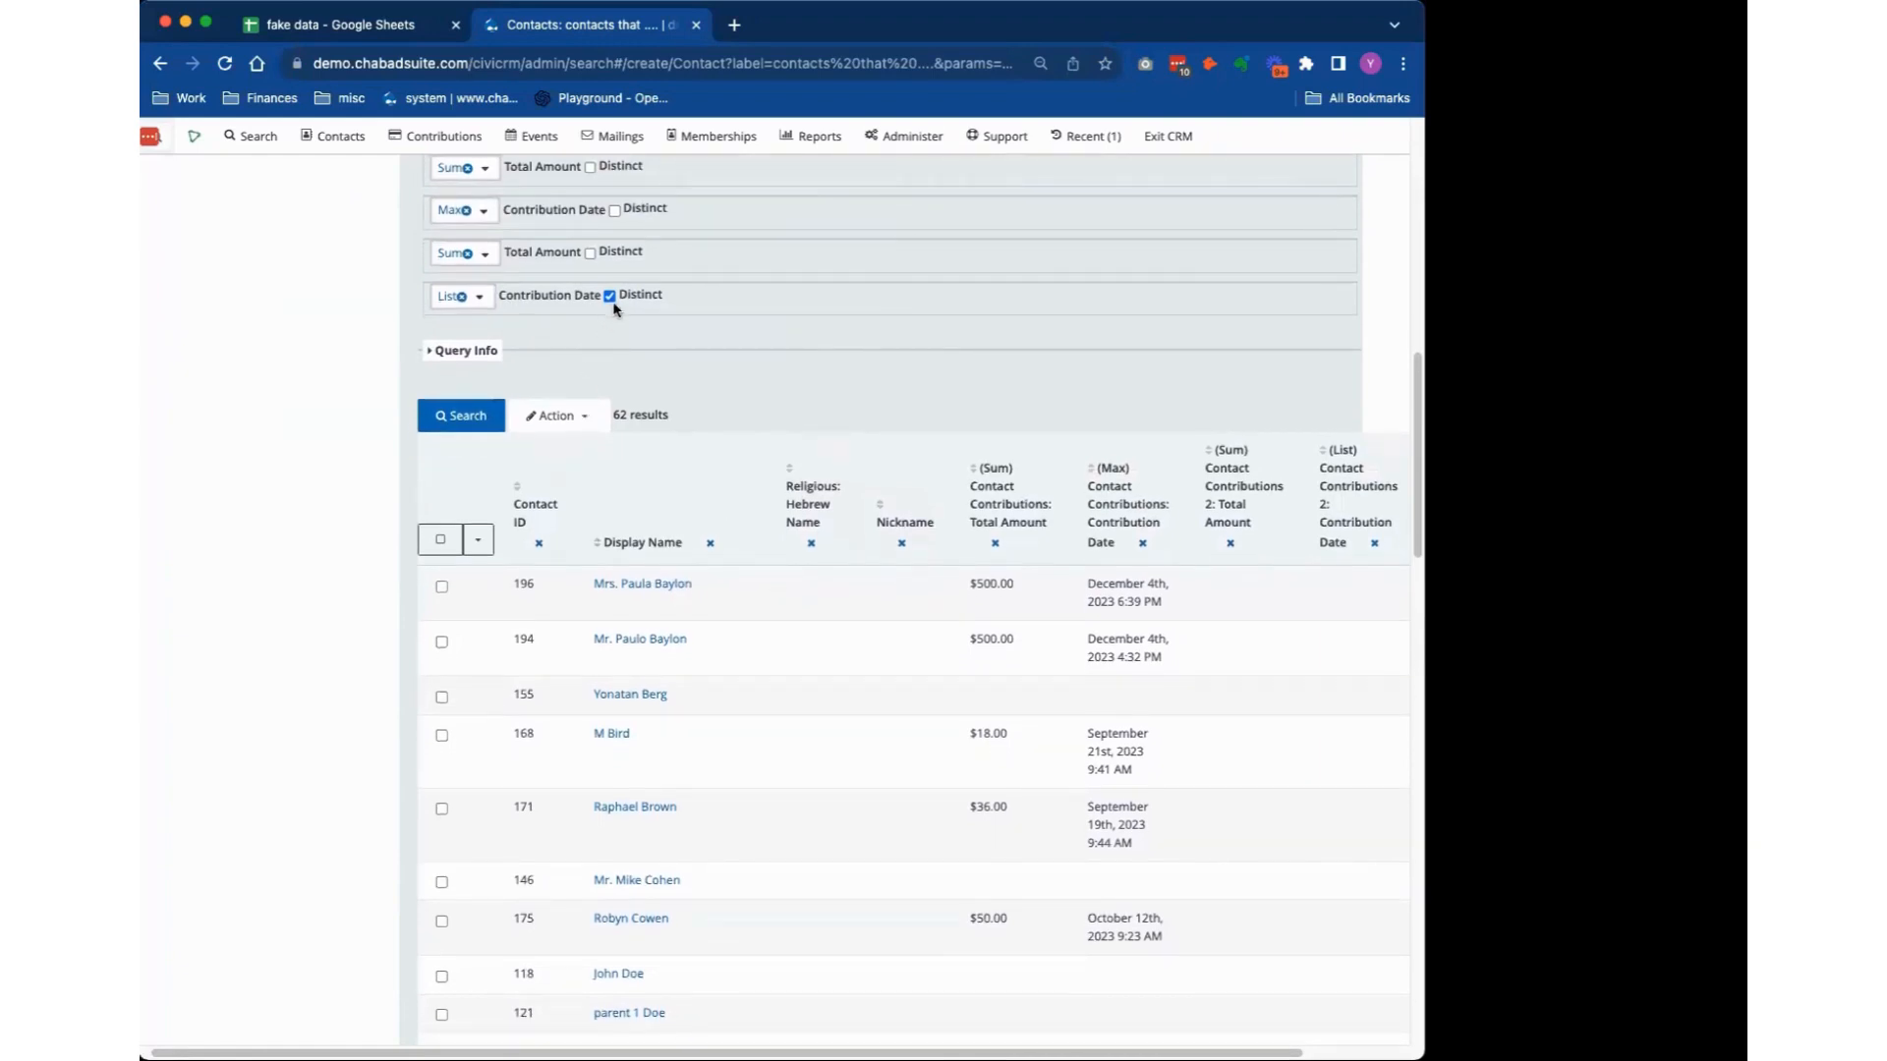
Add an optional Contribution Line Items join under Contact Contributions 3, finding the entity with the search term "line".
scroll(815, 496, "up", 5)
scroll(812, 565, "up", 4)
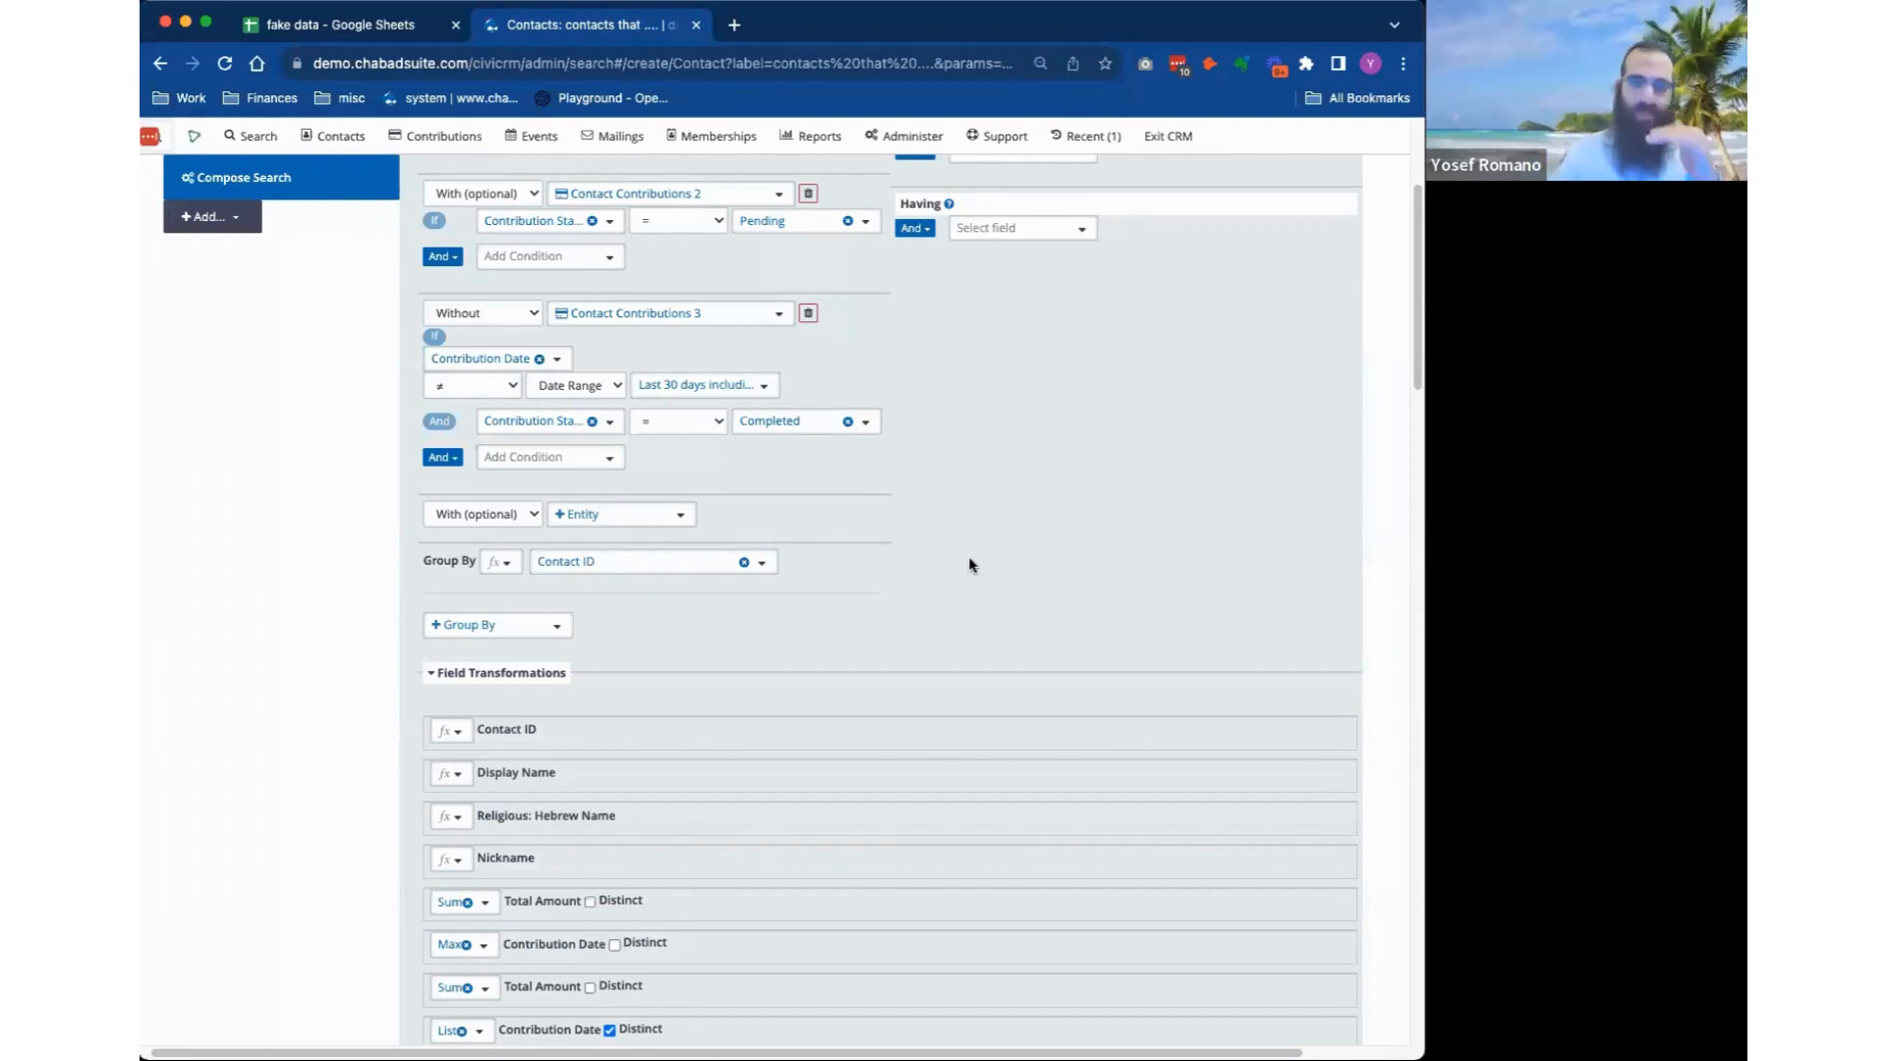
left_click(604, 520)
type("line")
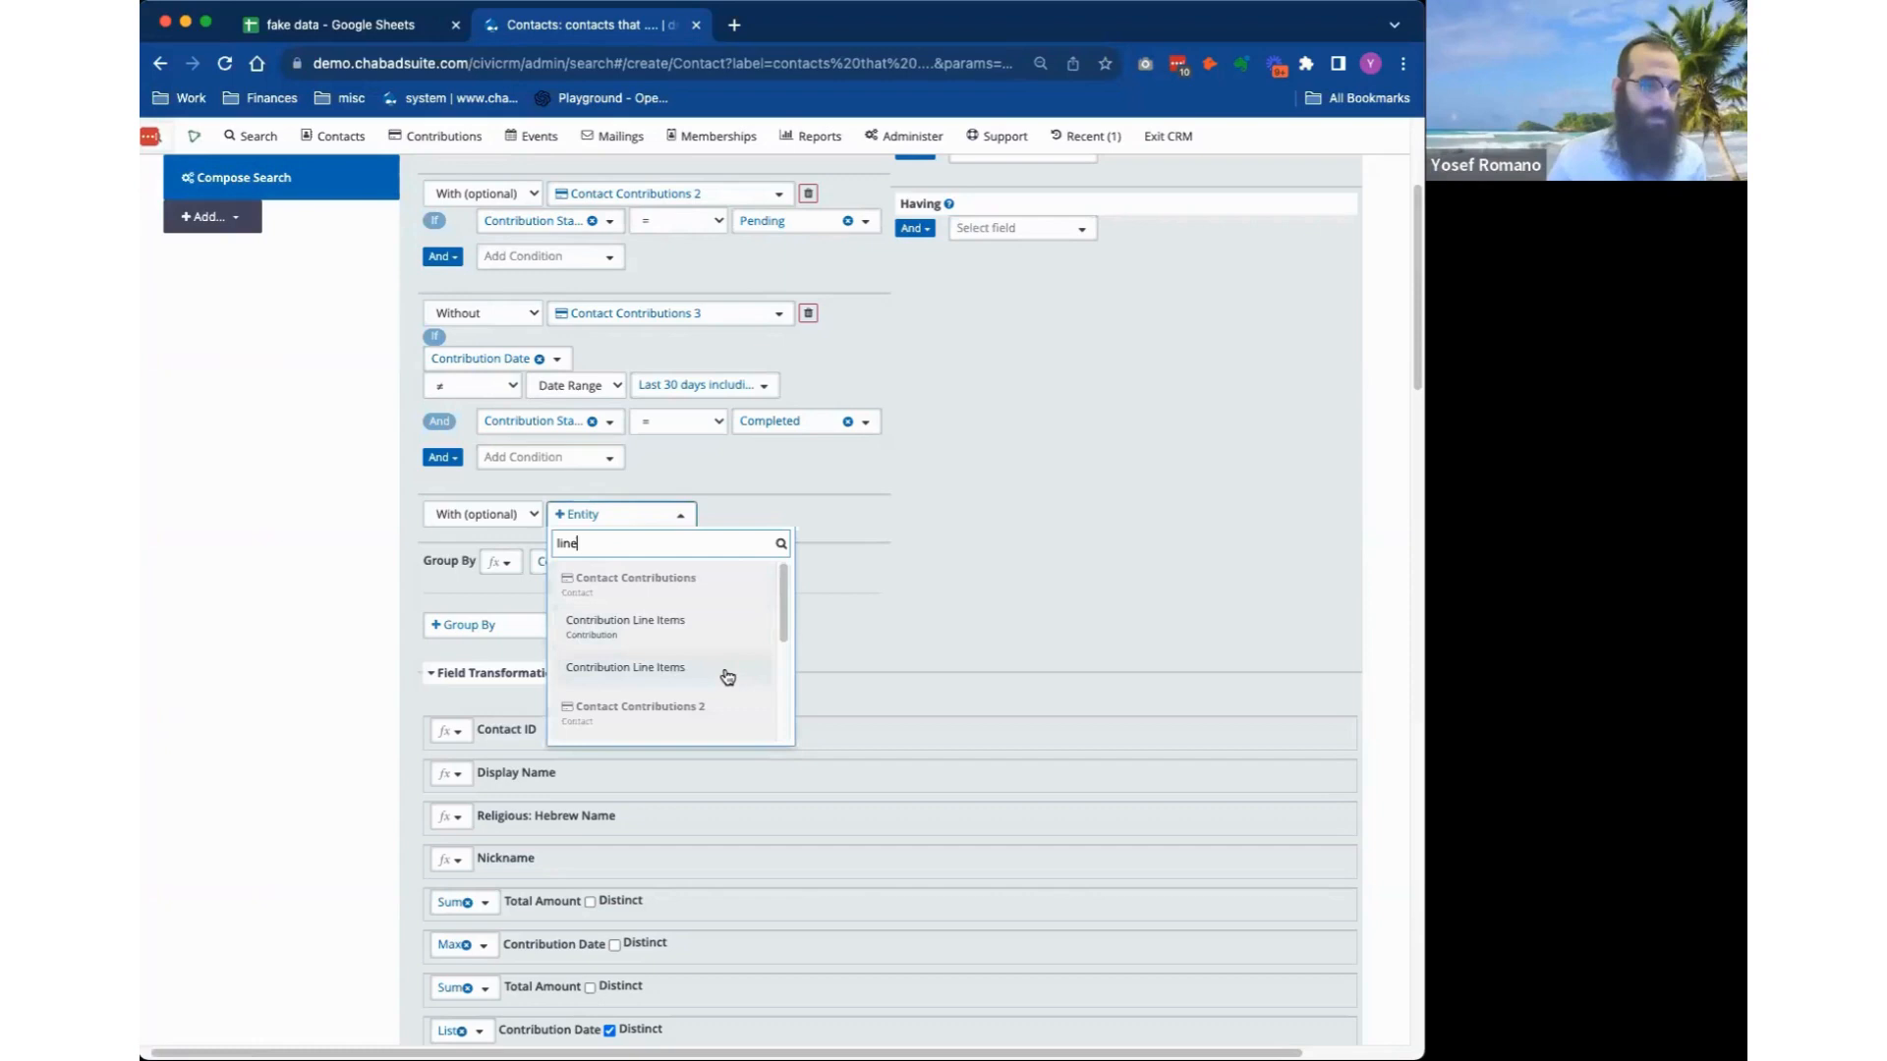
scroll(724, 678, "down", 3)
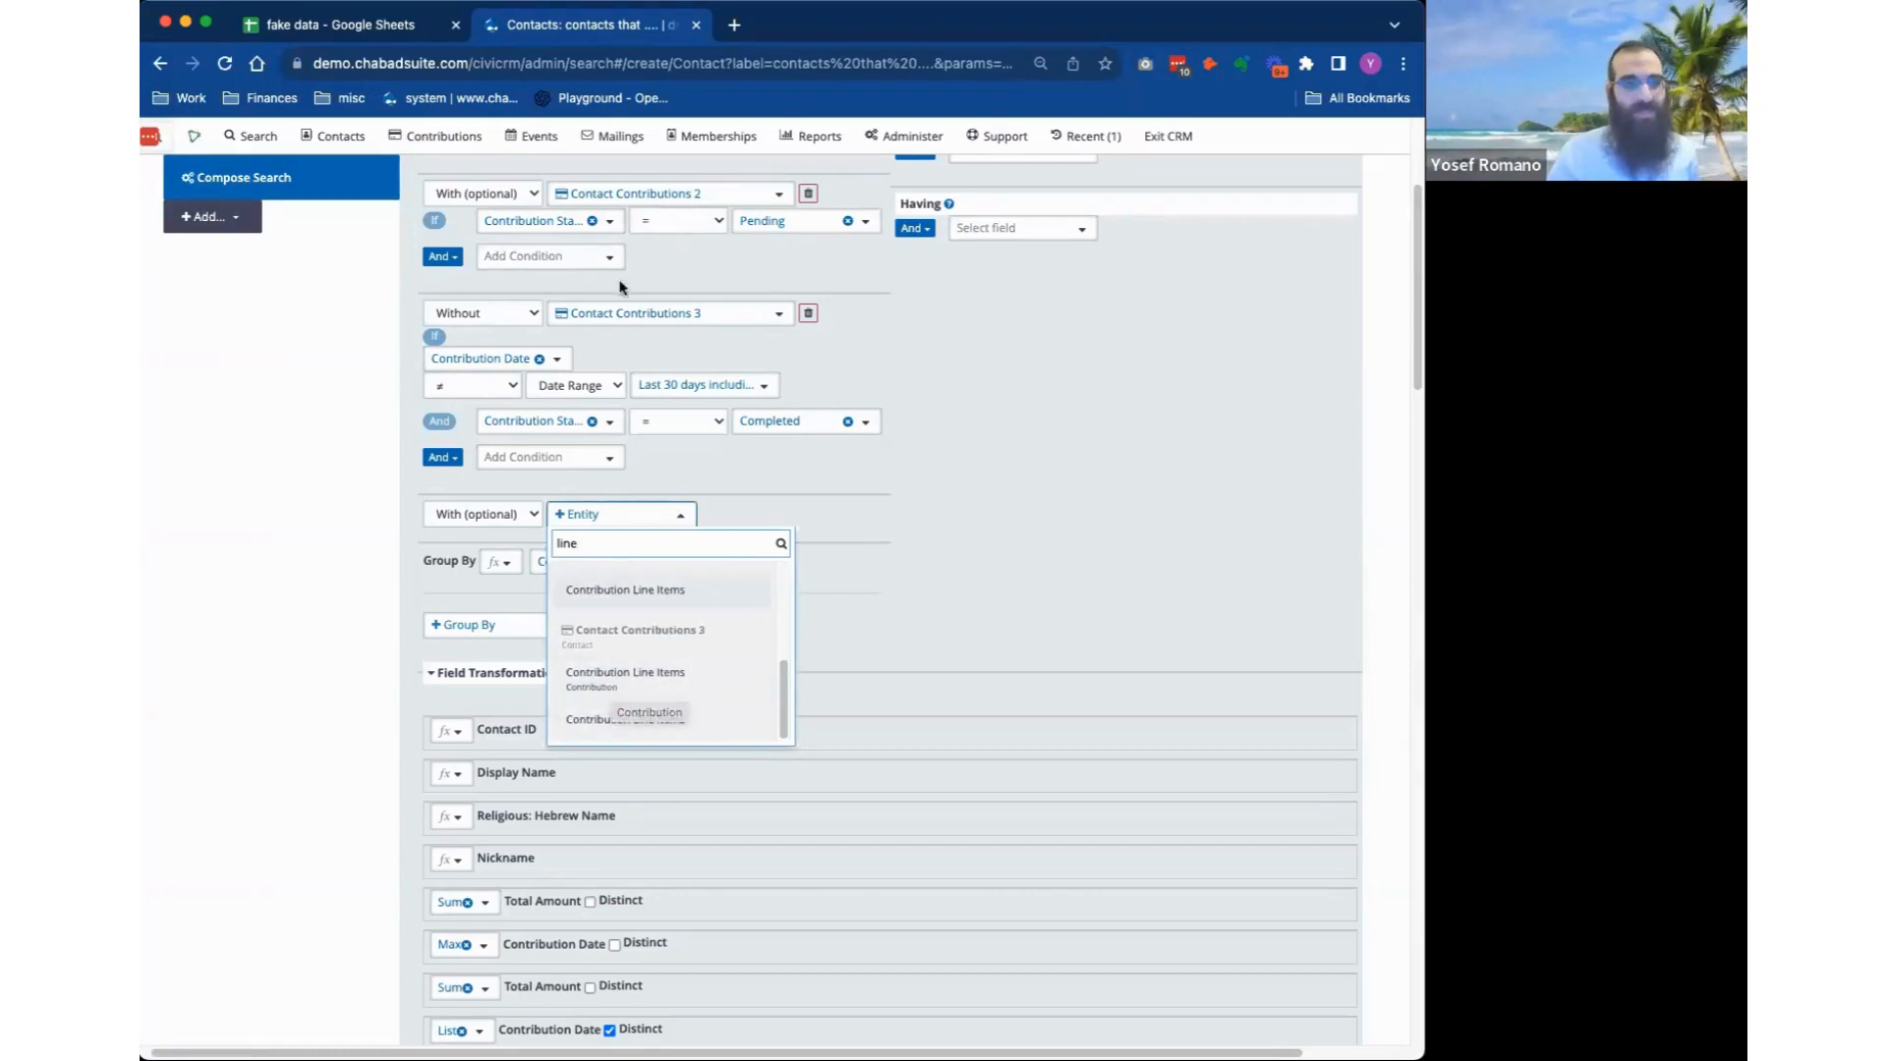
scroll(619, 712, "up", 1)
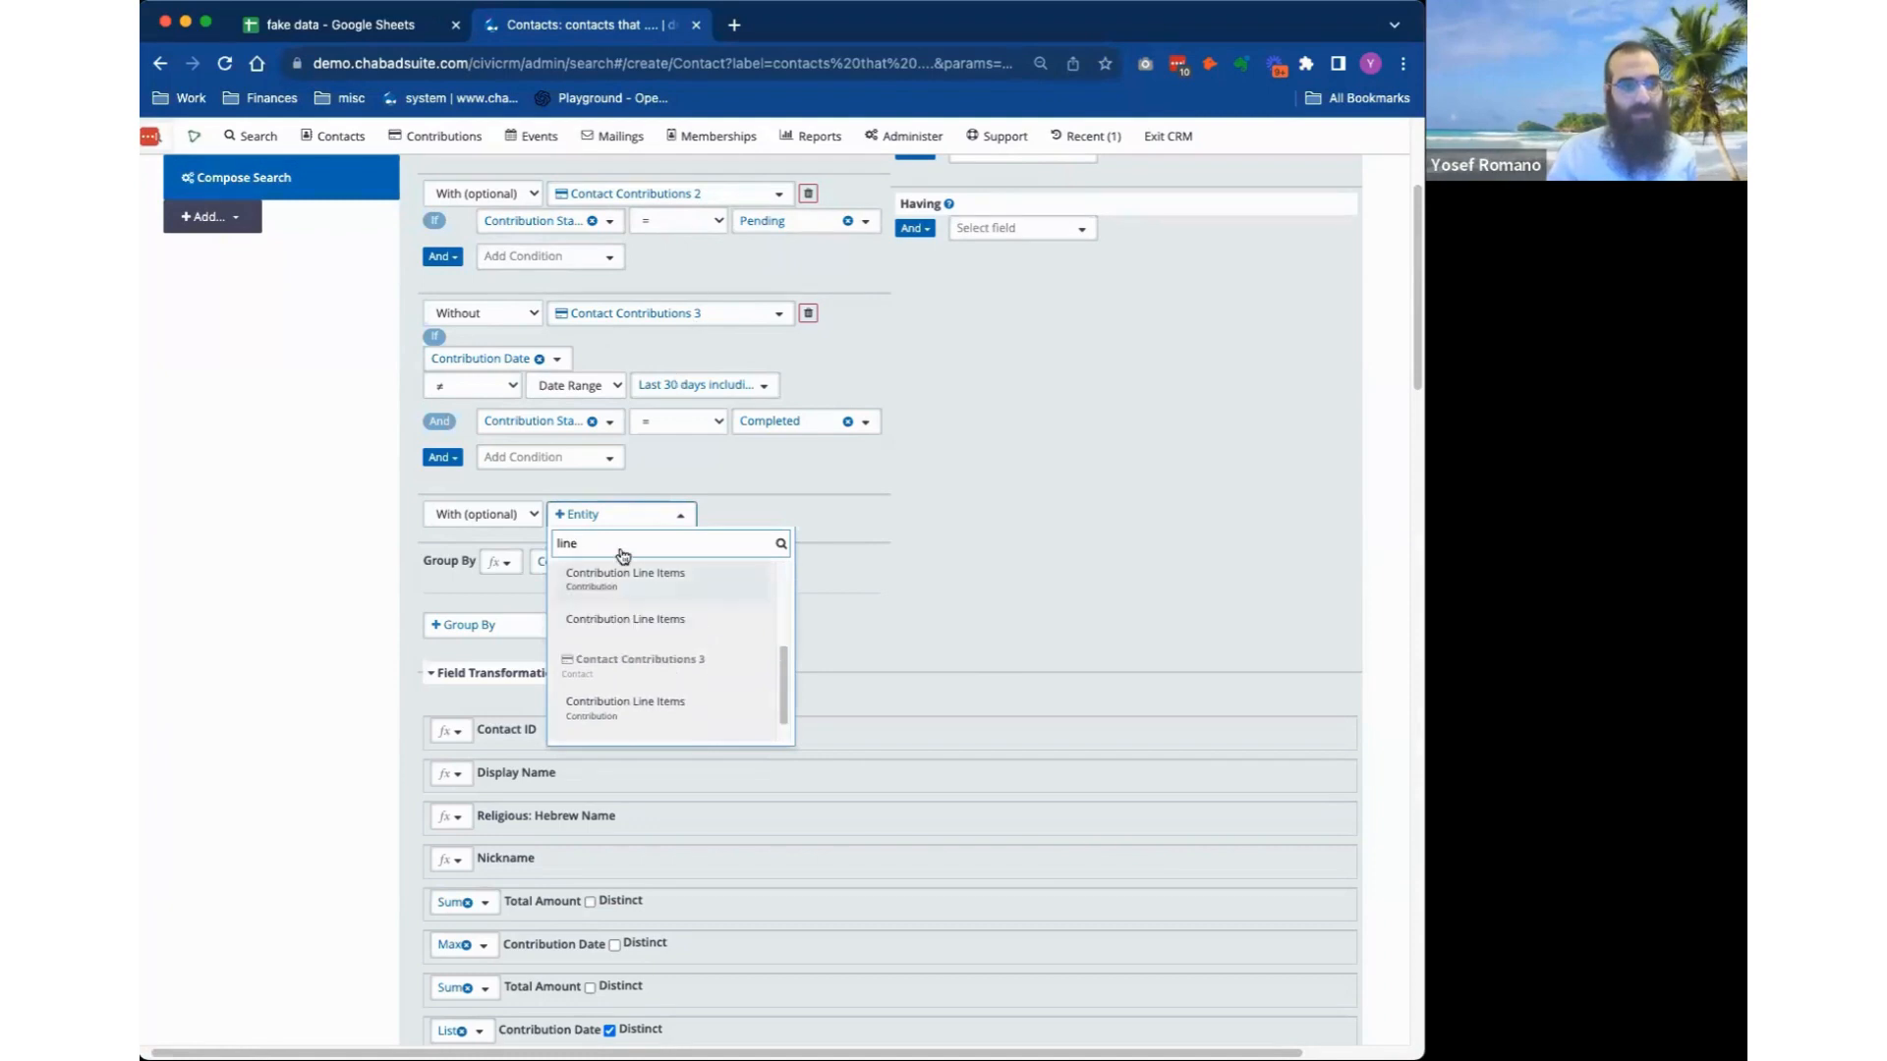
scroll(668, 654, "down", 4)
scroll(686, 360, "down", 1)
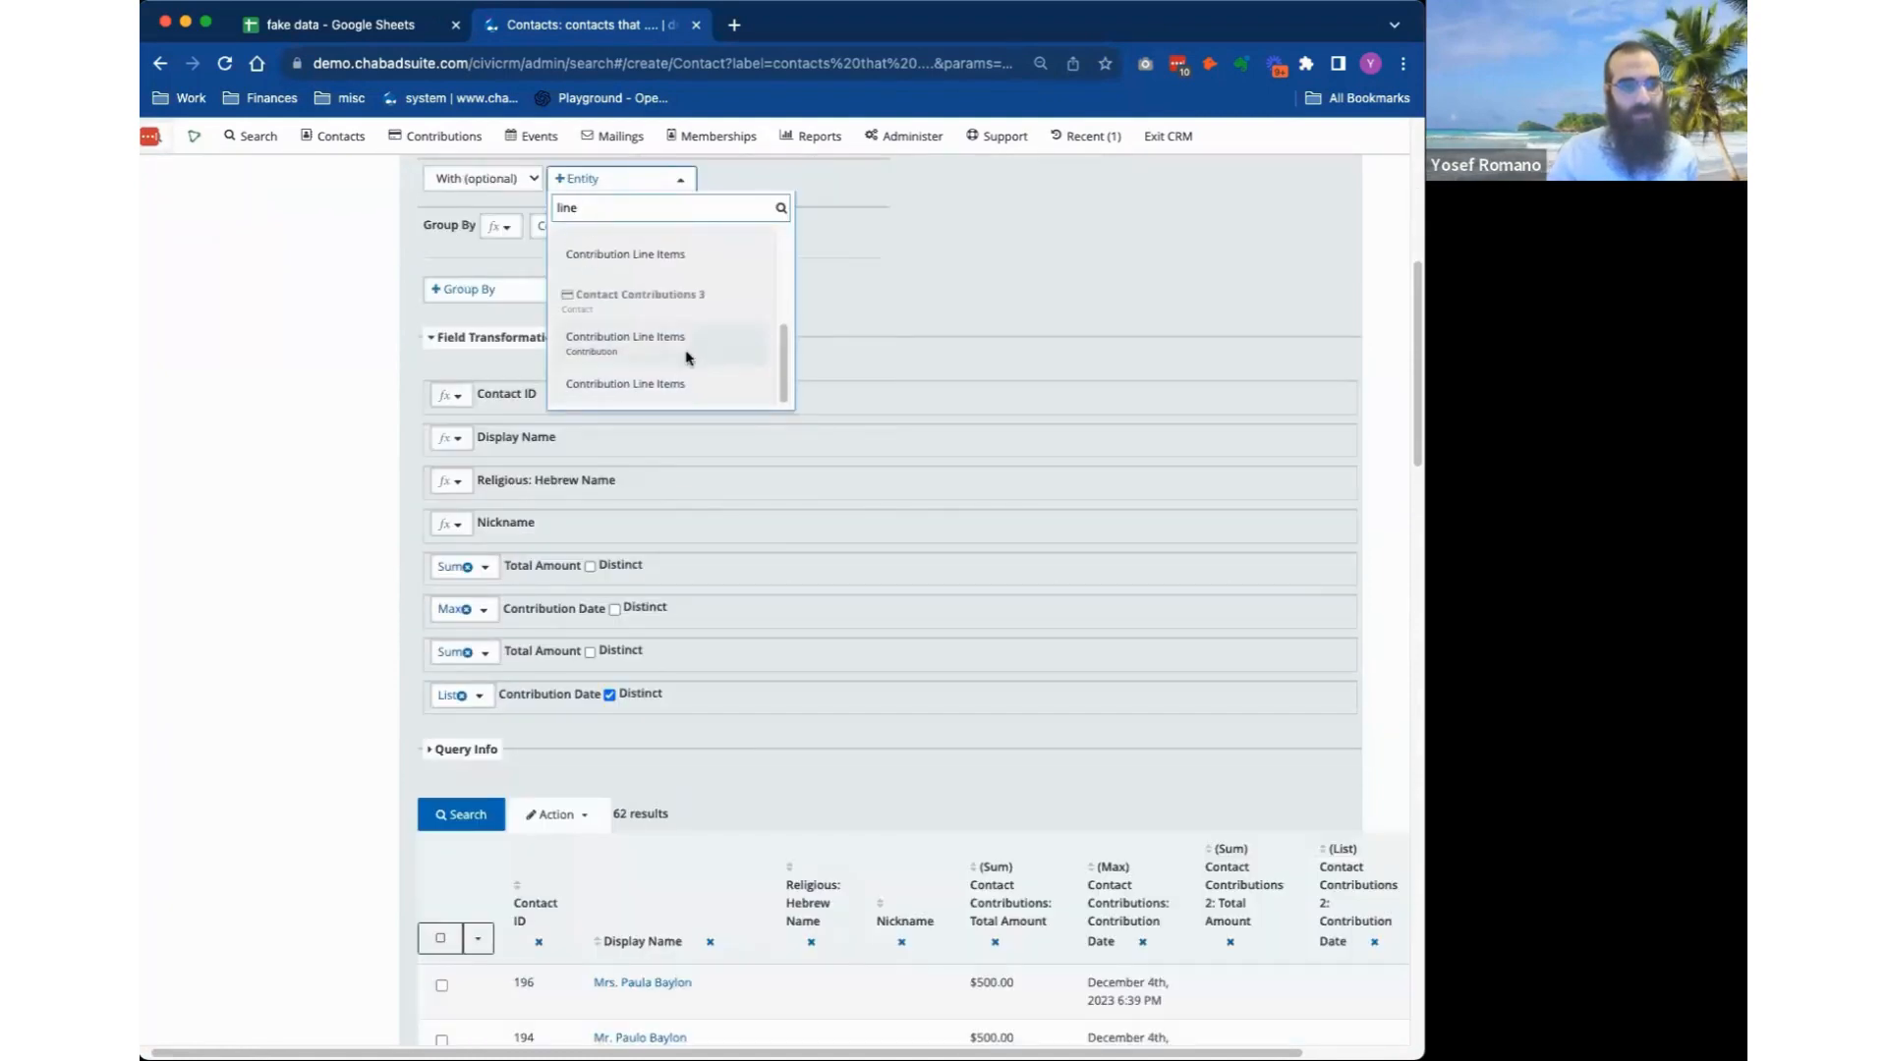
left_click(687, 360)
scroll(688, 535, "up", 4)
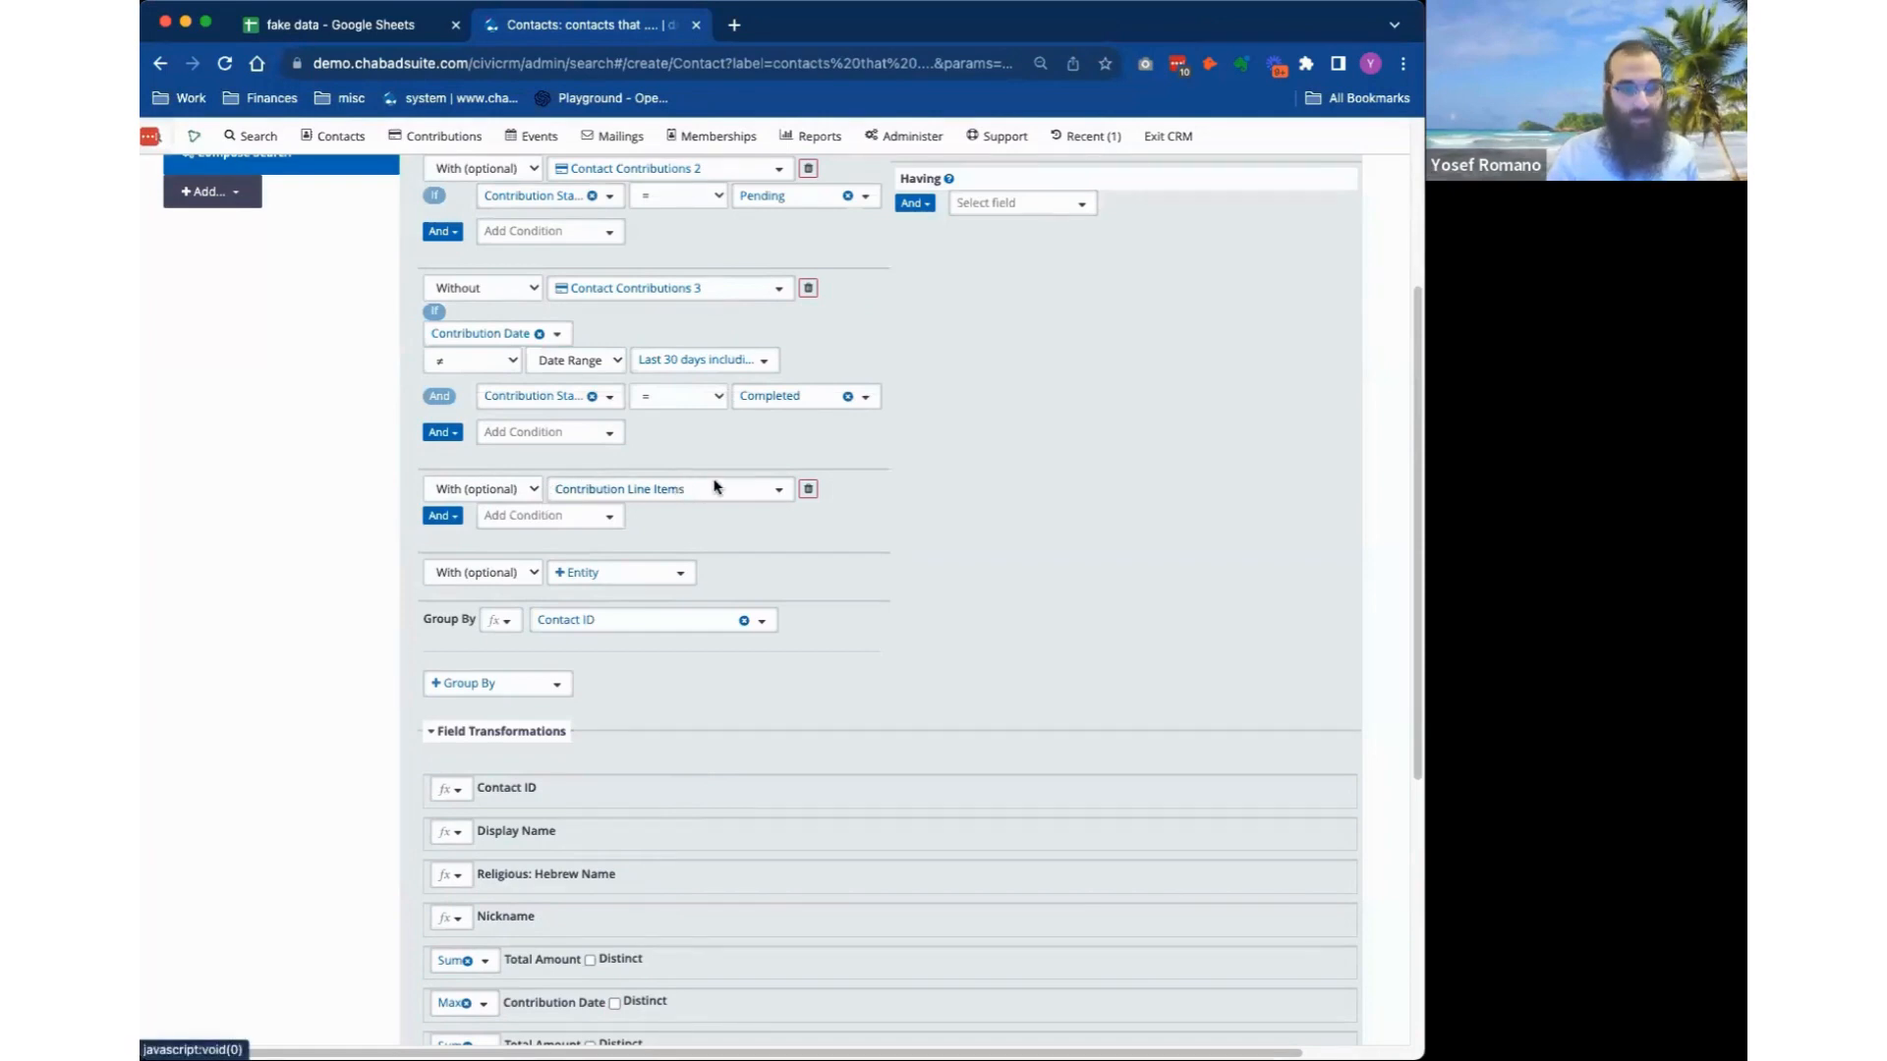
Look through the condition fields offered for the Contribution Line Items join, such as Unit Price, Line Item Total and Financial Type.
left_click(609, 526)
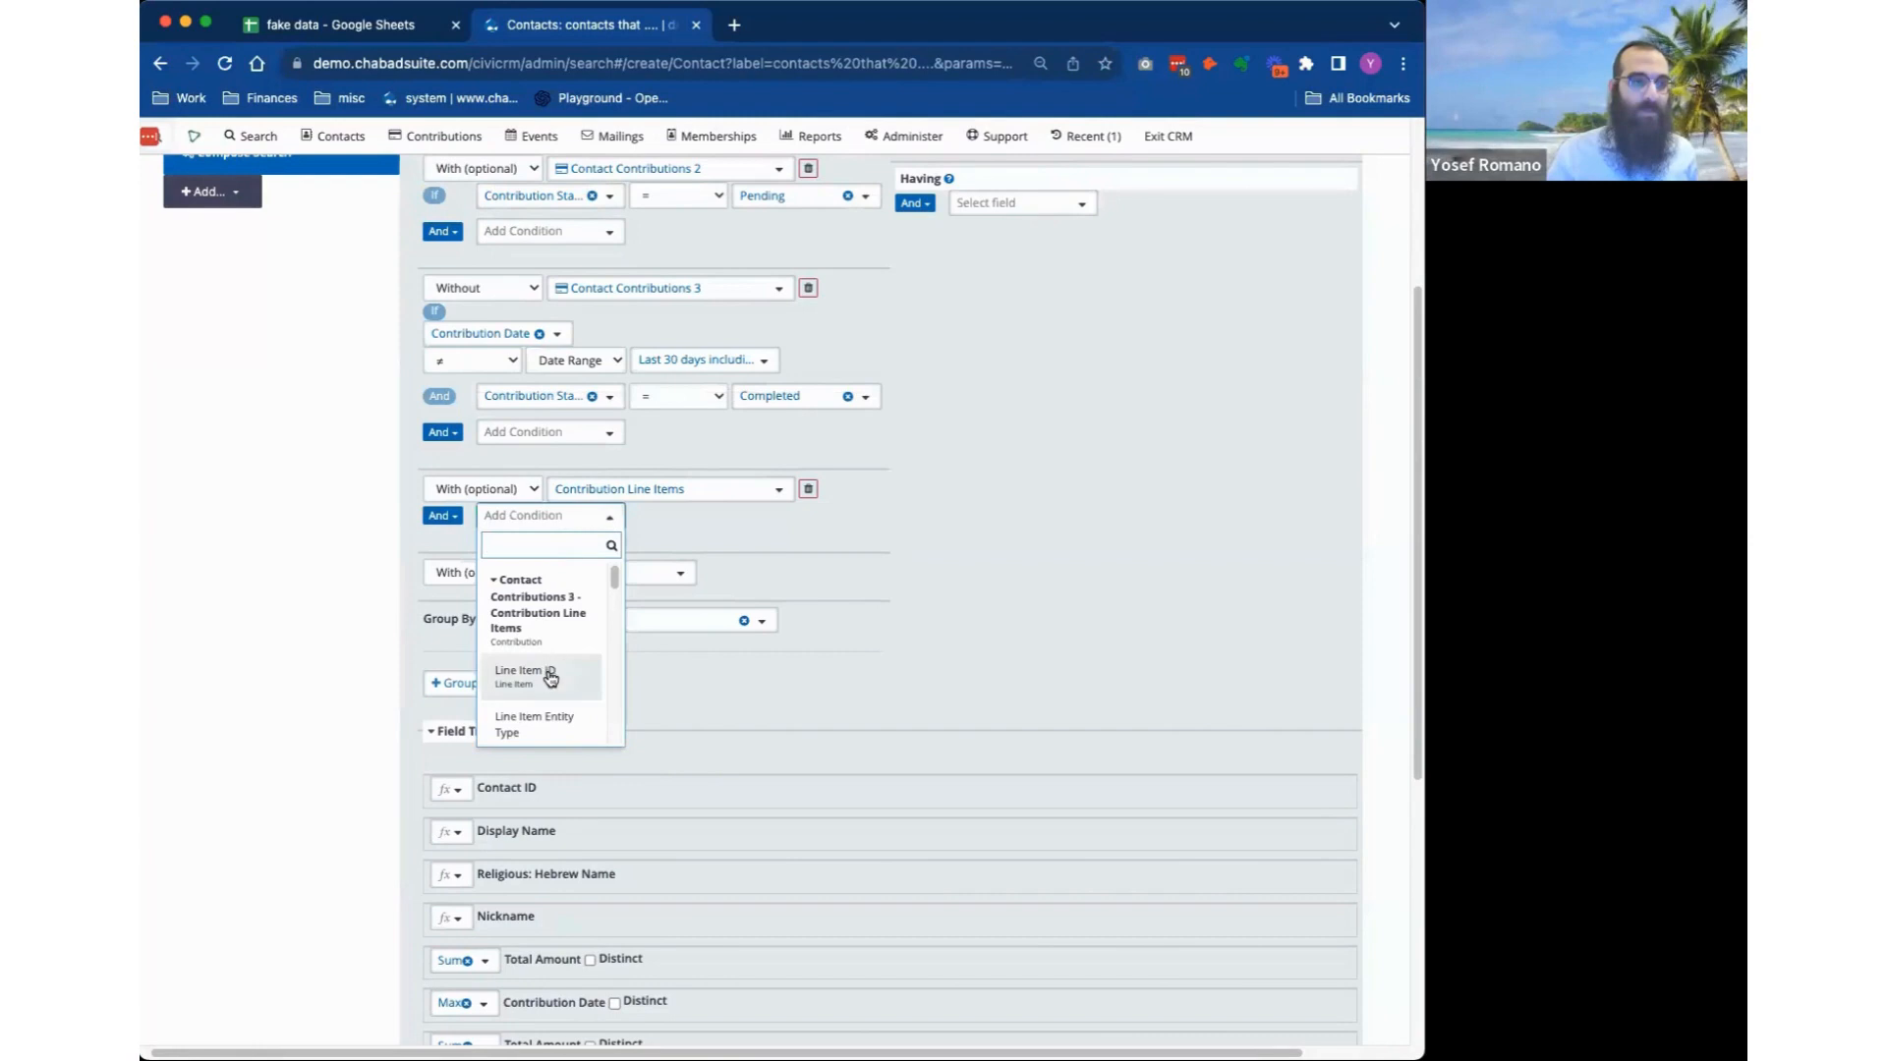
scroll(551, 676, "down", 5)
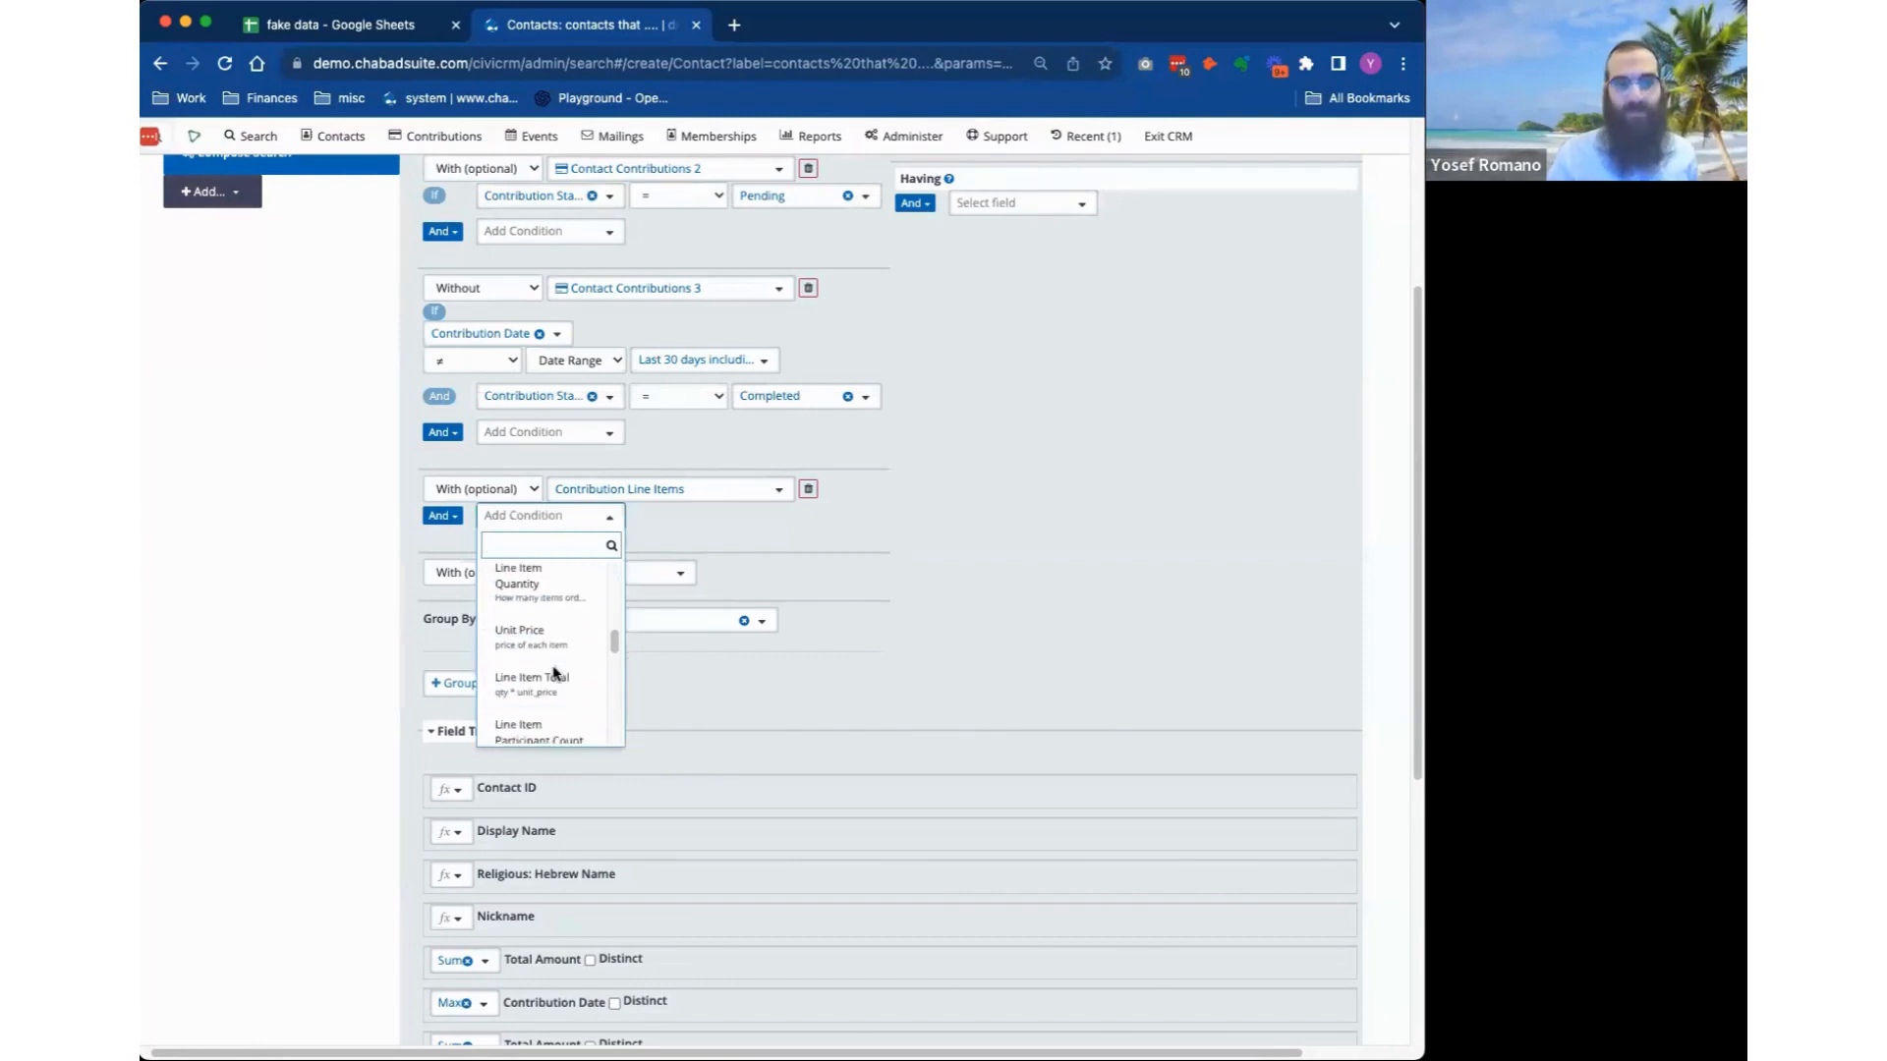
scroll(553, 668, "down", 4)
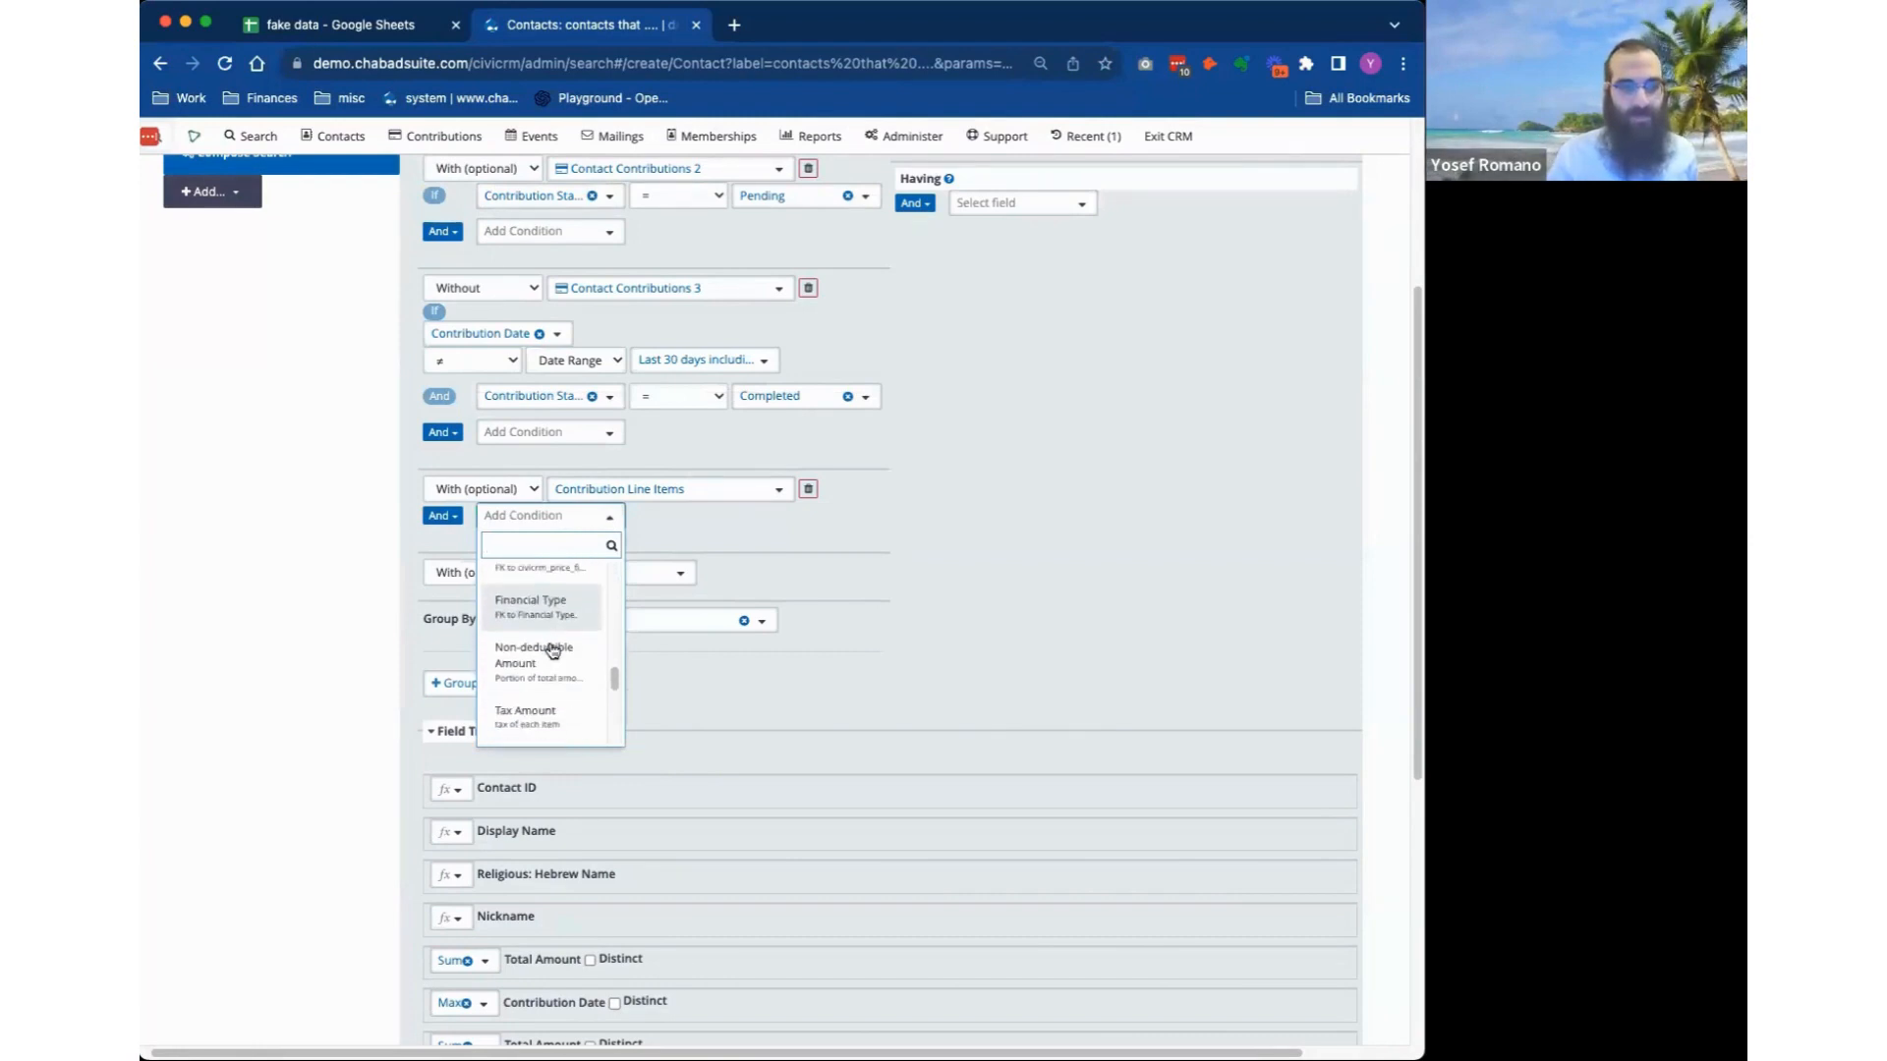
scroll(570, 594, "up", 1)
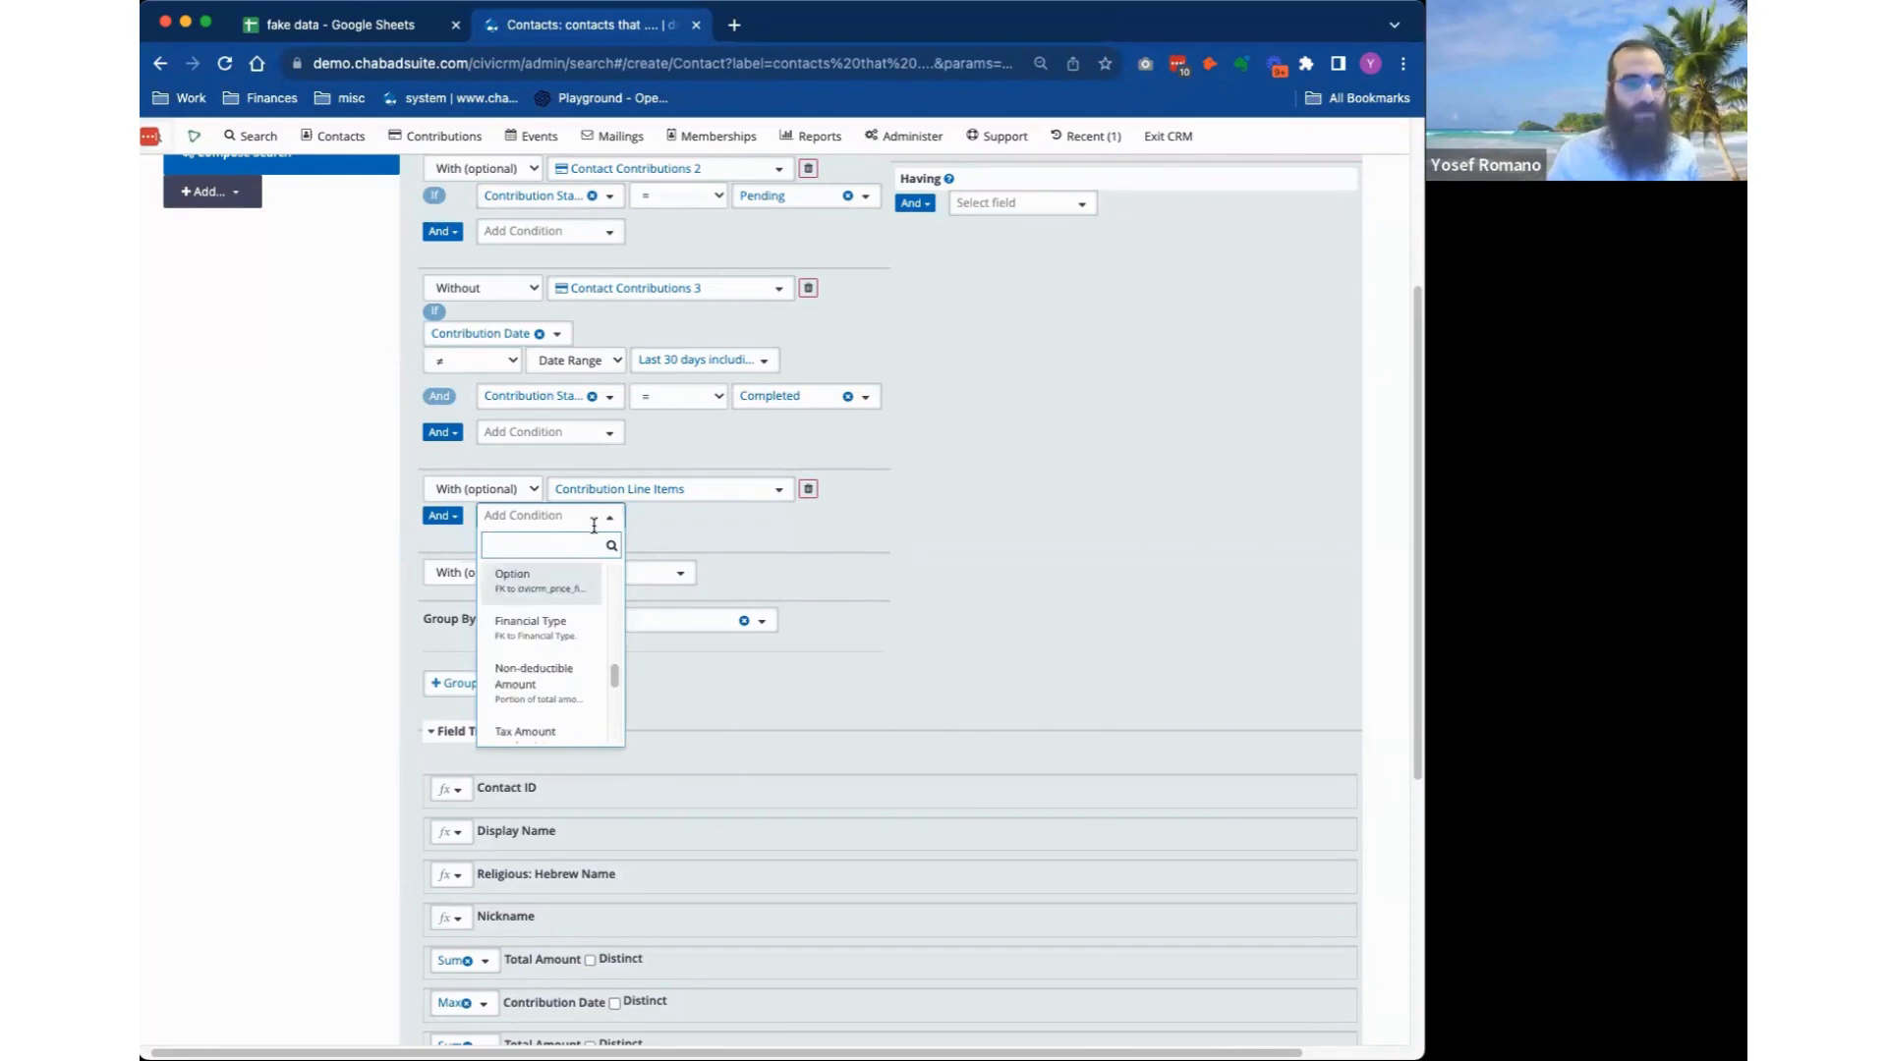
scroll(548, 655, "up", 2)
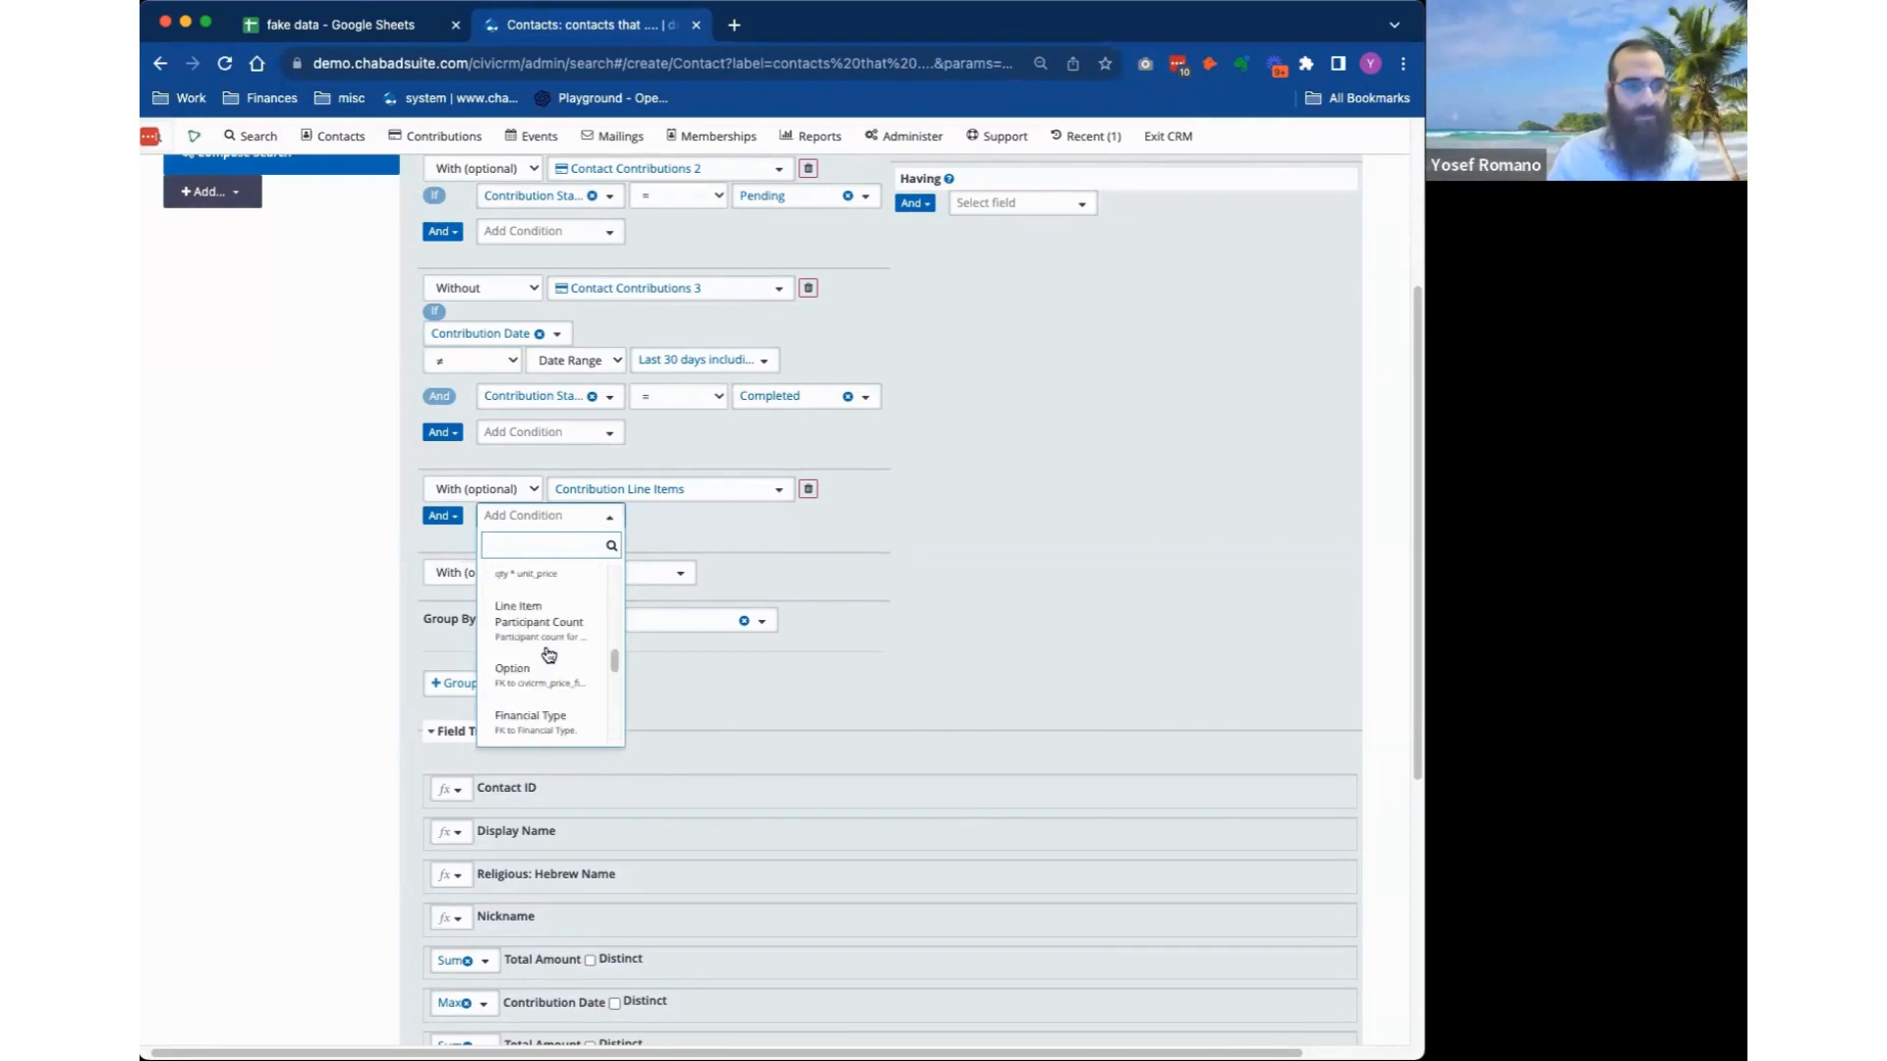
scroll(548, 655, "up", 5)
left_click(807, 509)
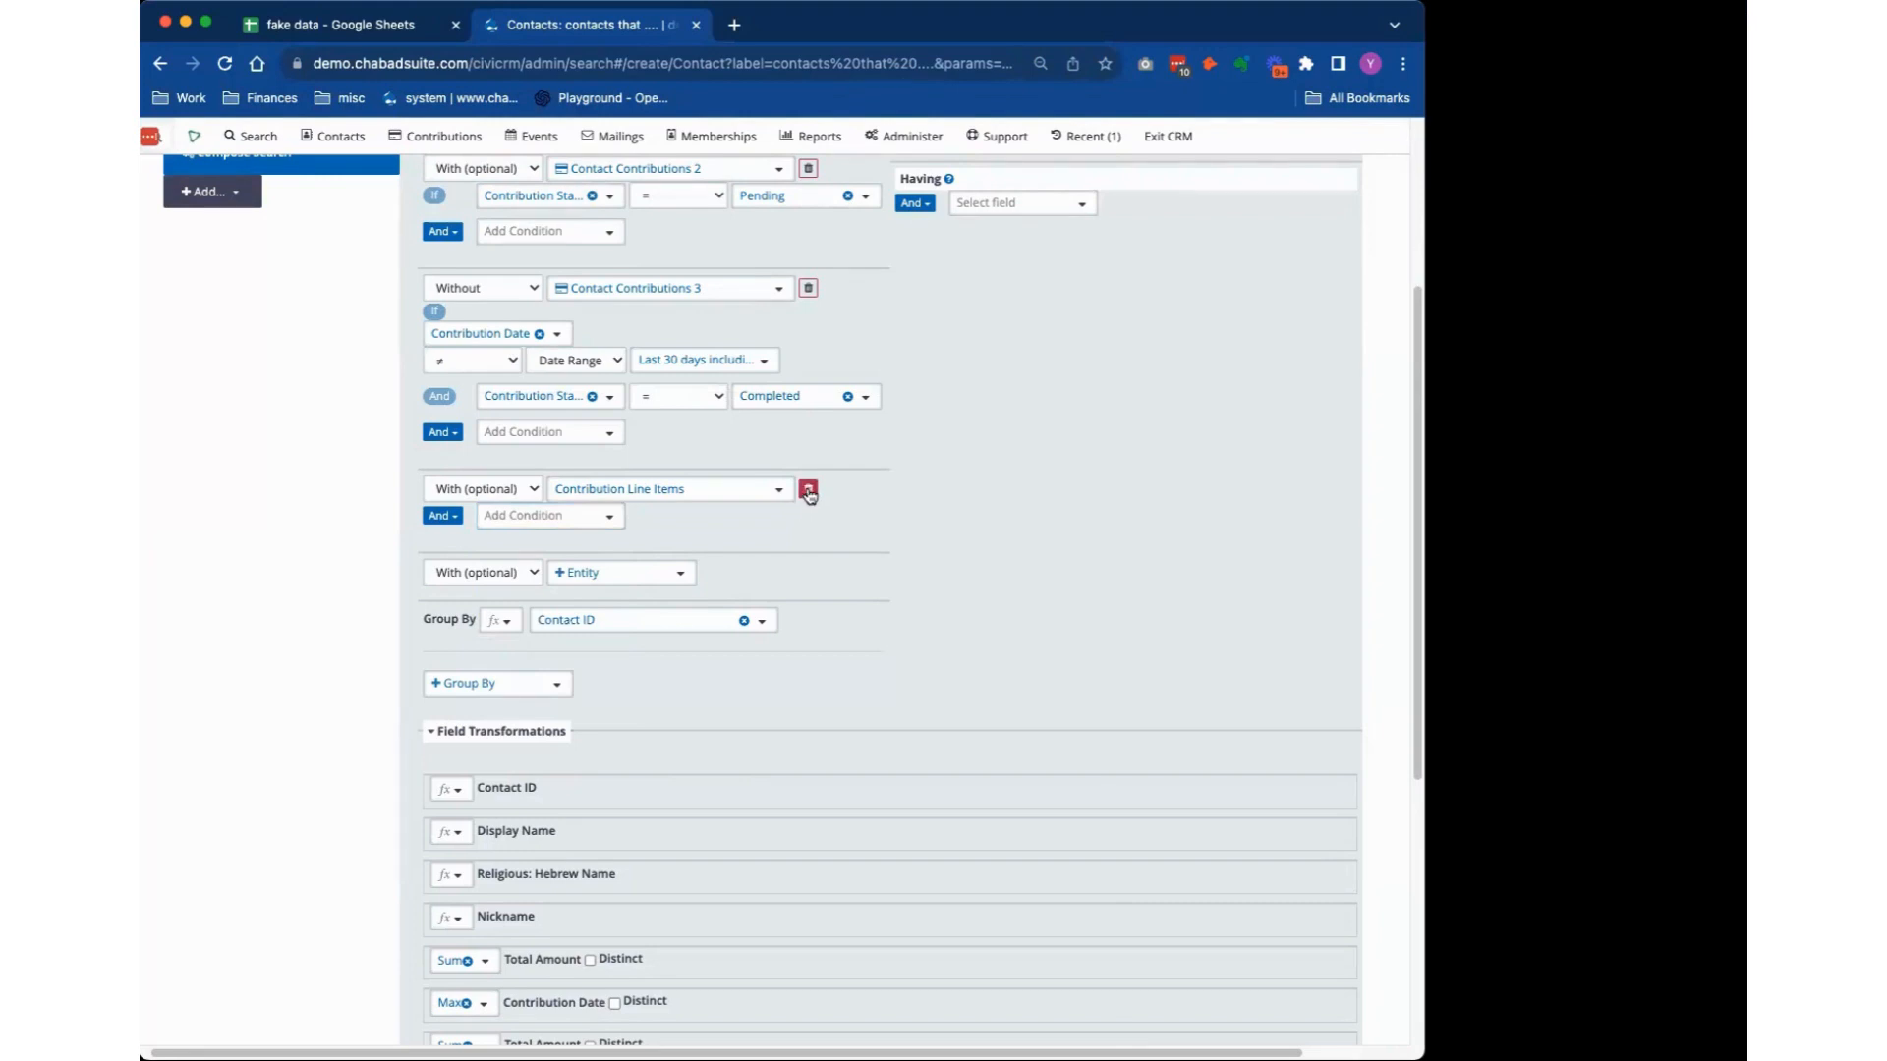
Review the search setup with the line items join, check the fake data sheet in Google Sheets, and return to the SearchKit search.
scroll(1003, 659, "down", 4)
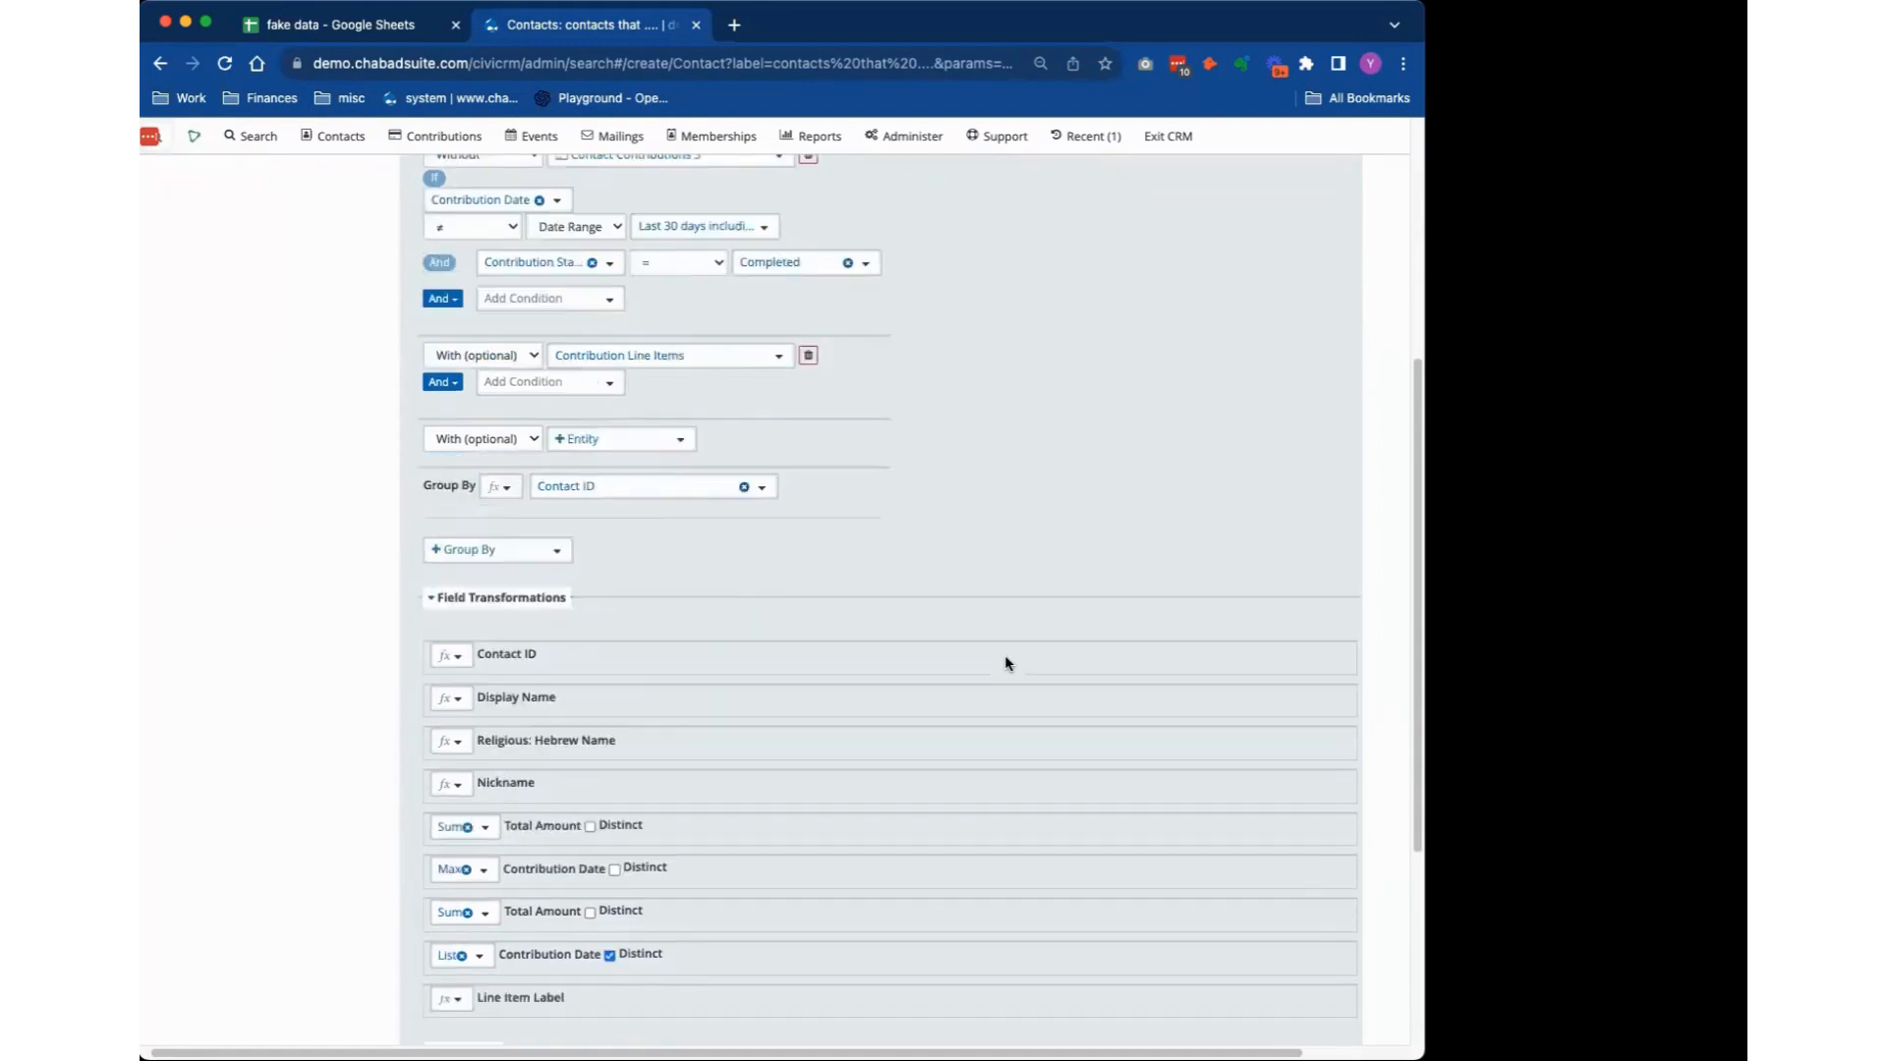
scroll(1015, 673, "down", 3)
scroll(1011, 730, "up", 10)
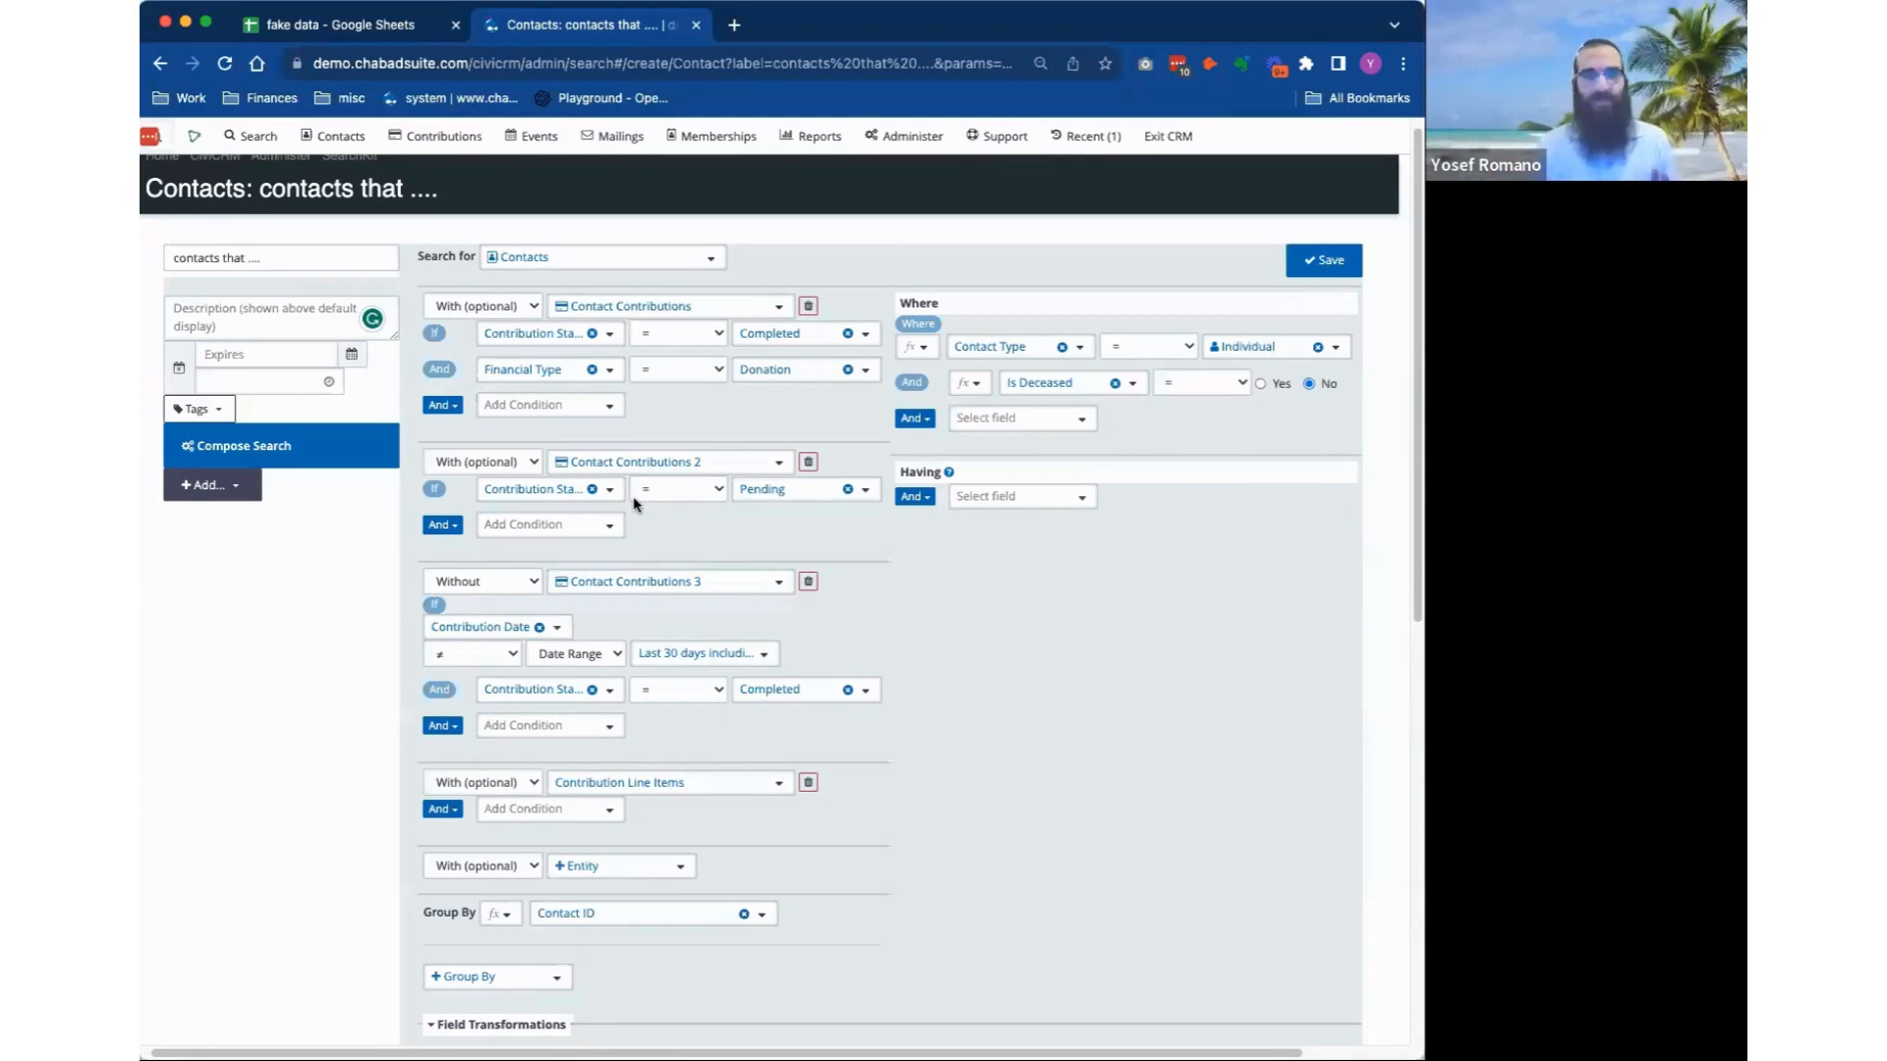
left_click(385, 29)
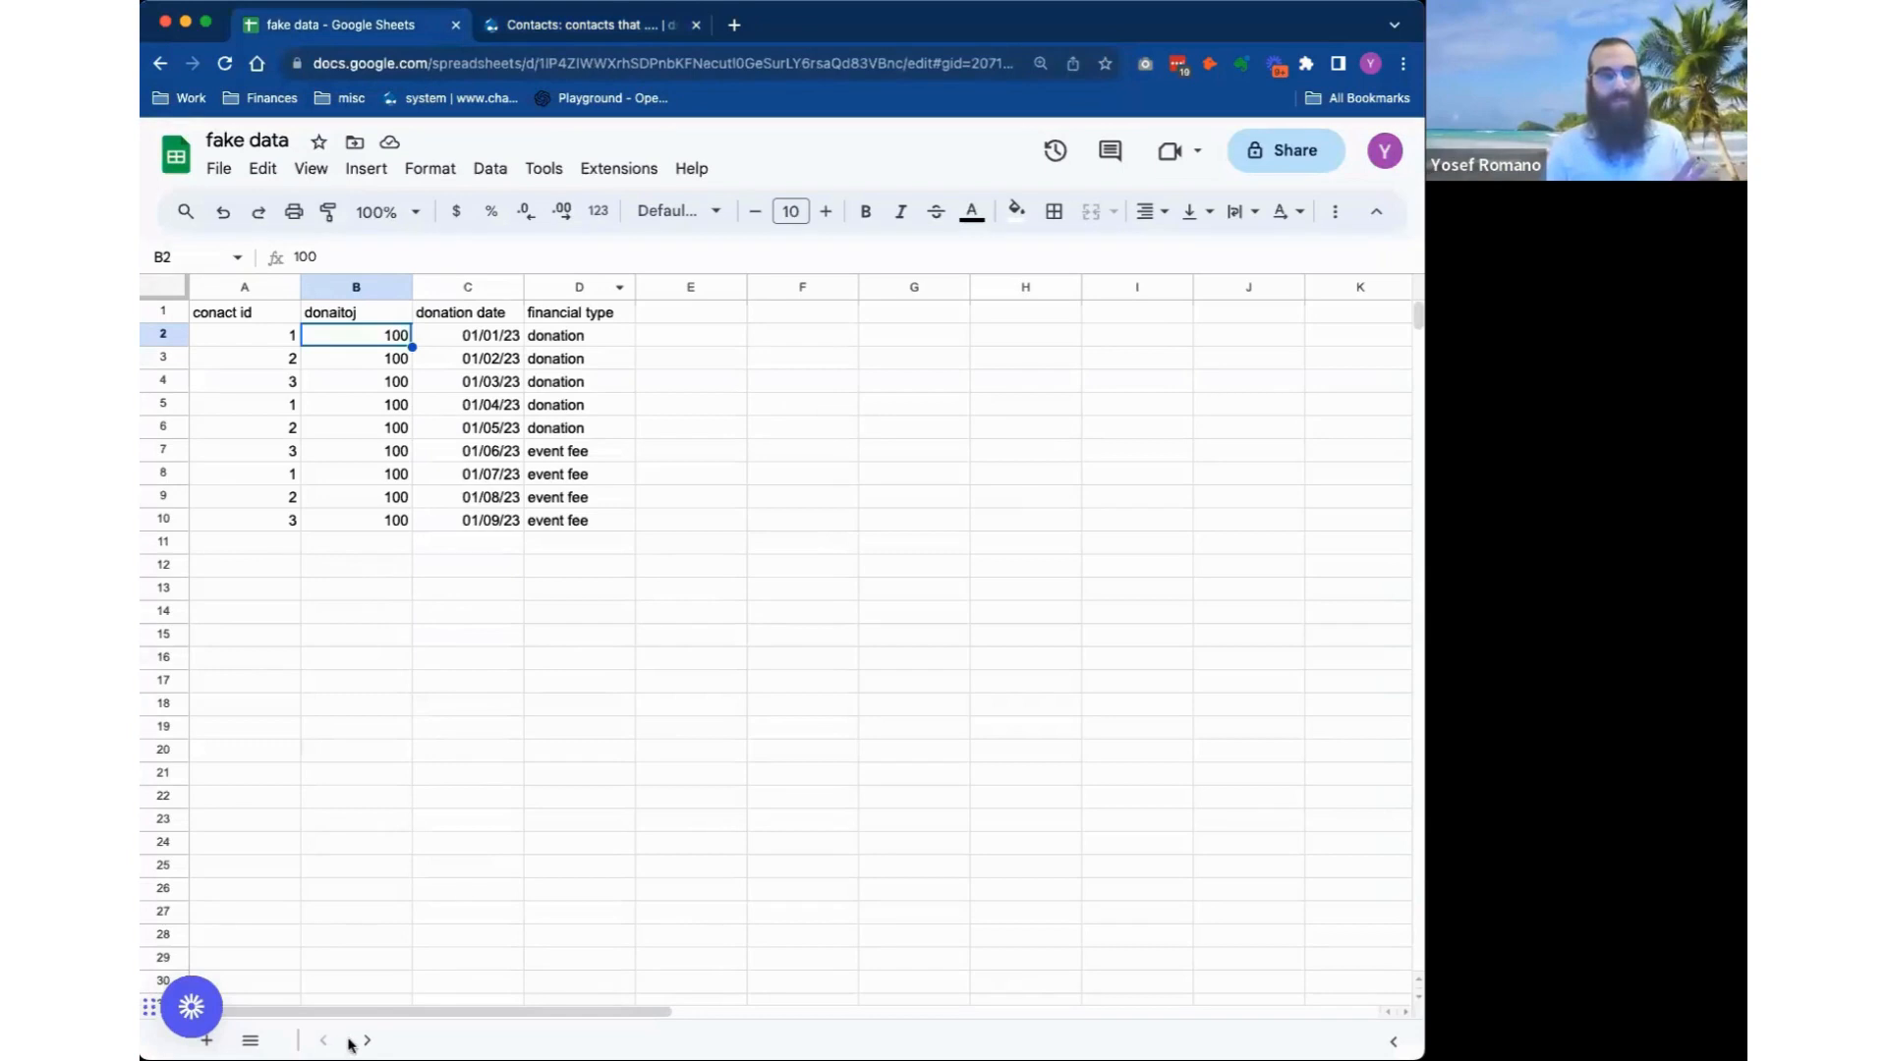
left_click(404, 666)
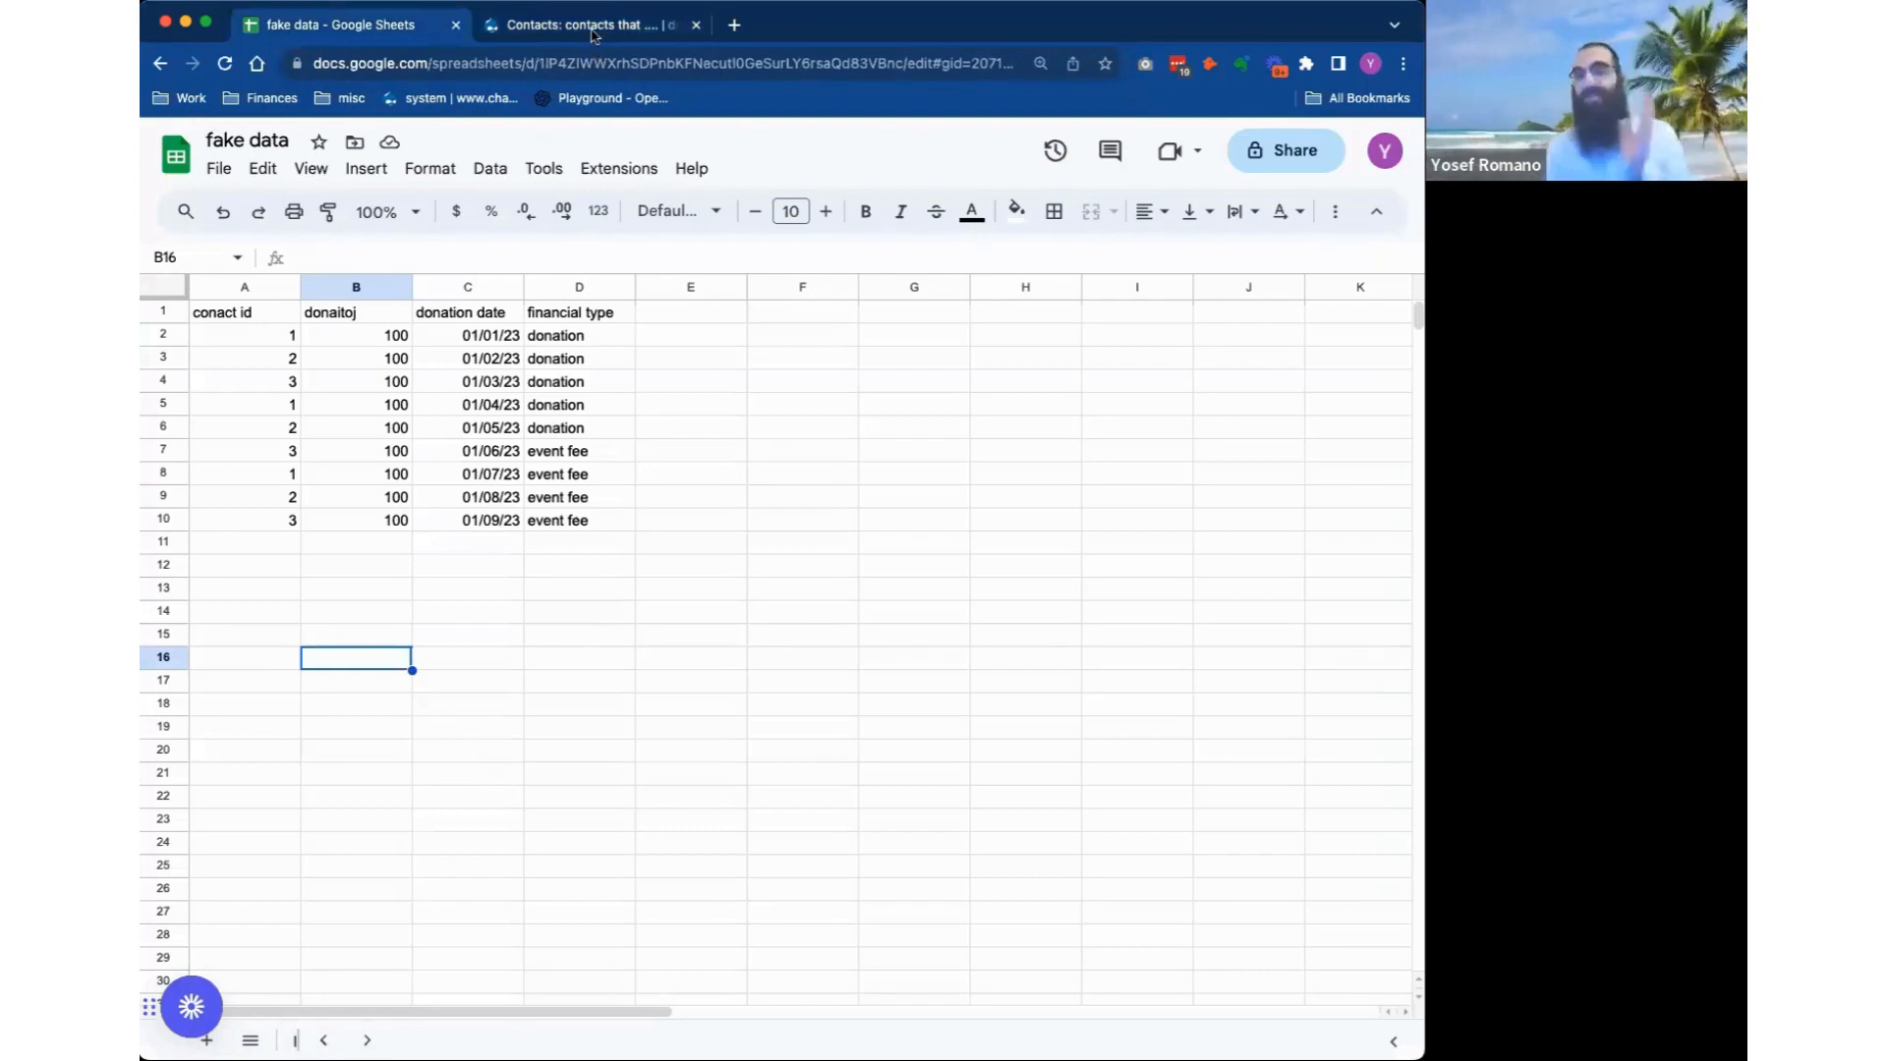
key("ctrl+Tab")
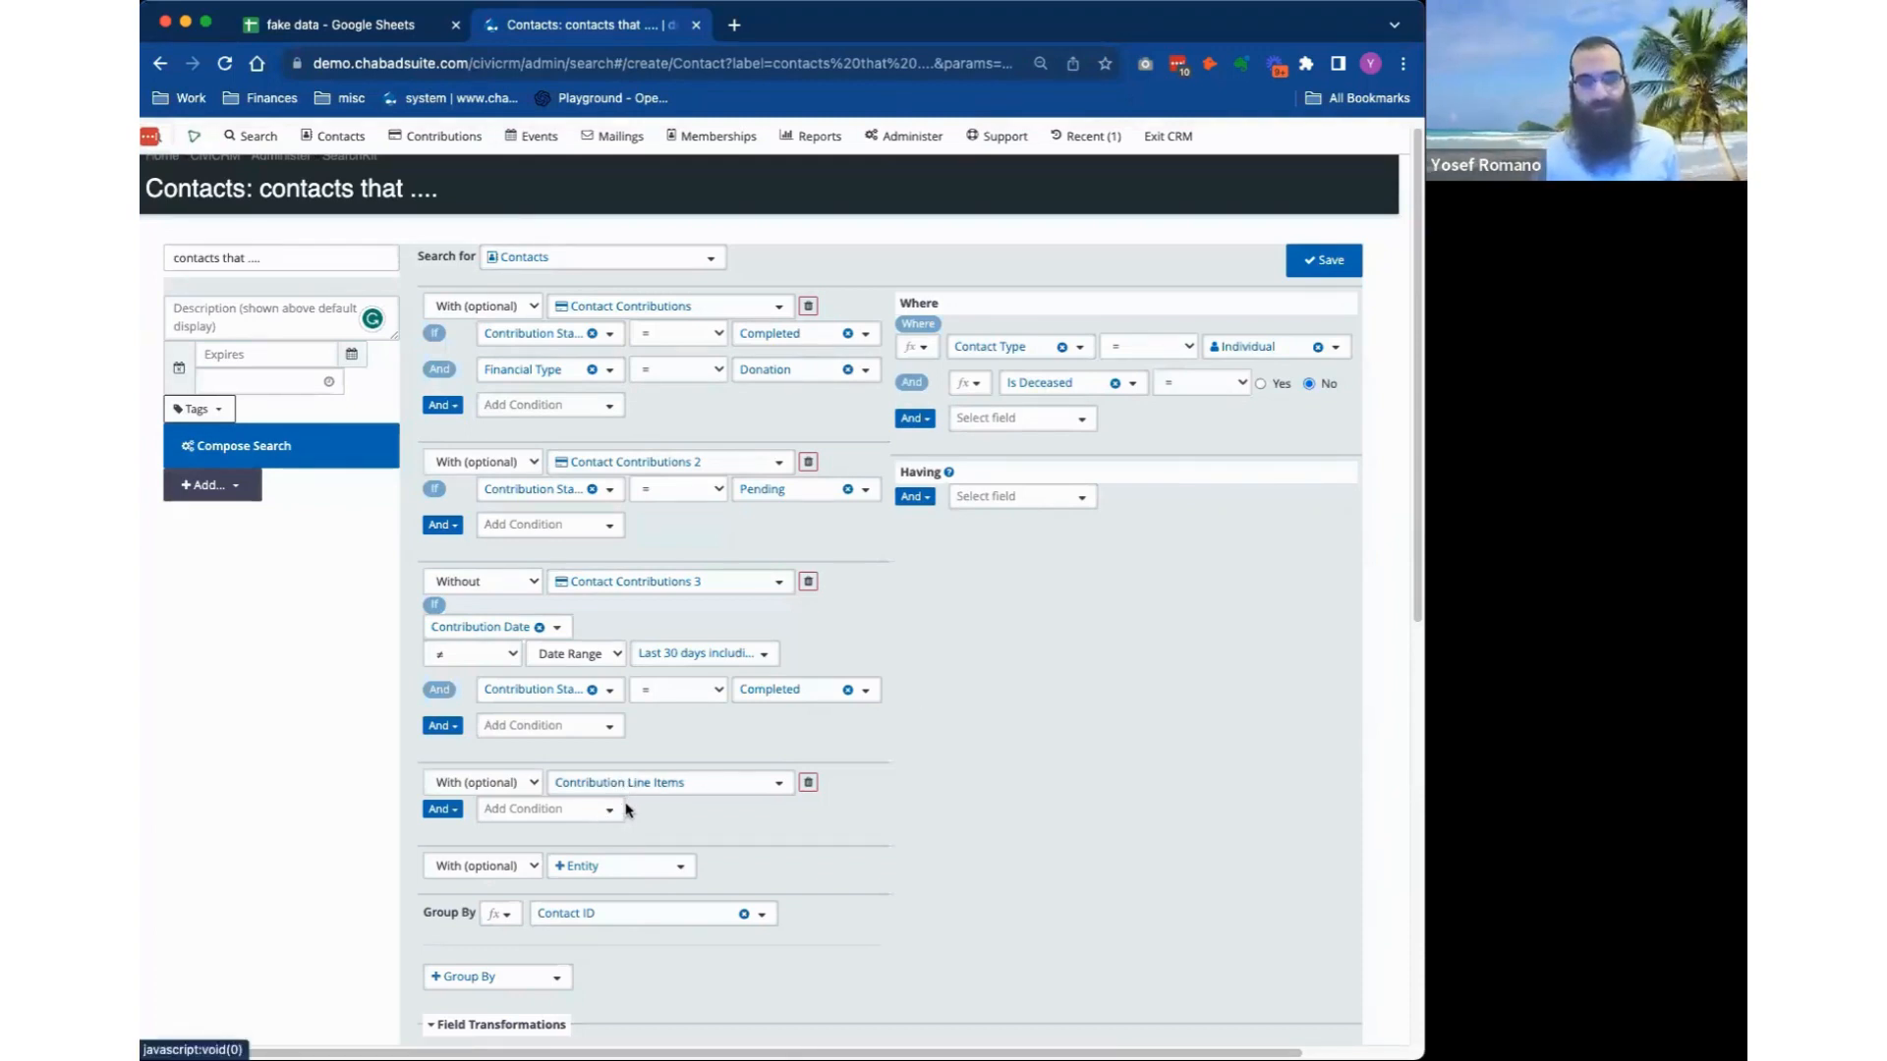
scroll(551, 668, "down", 2)
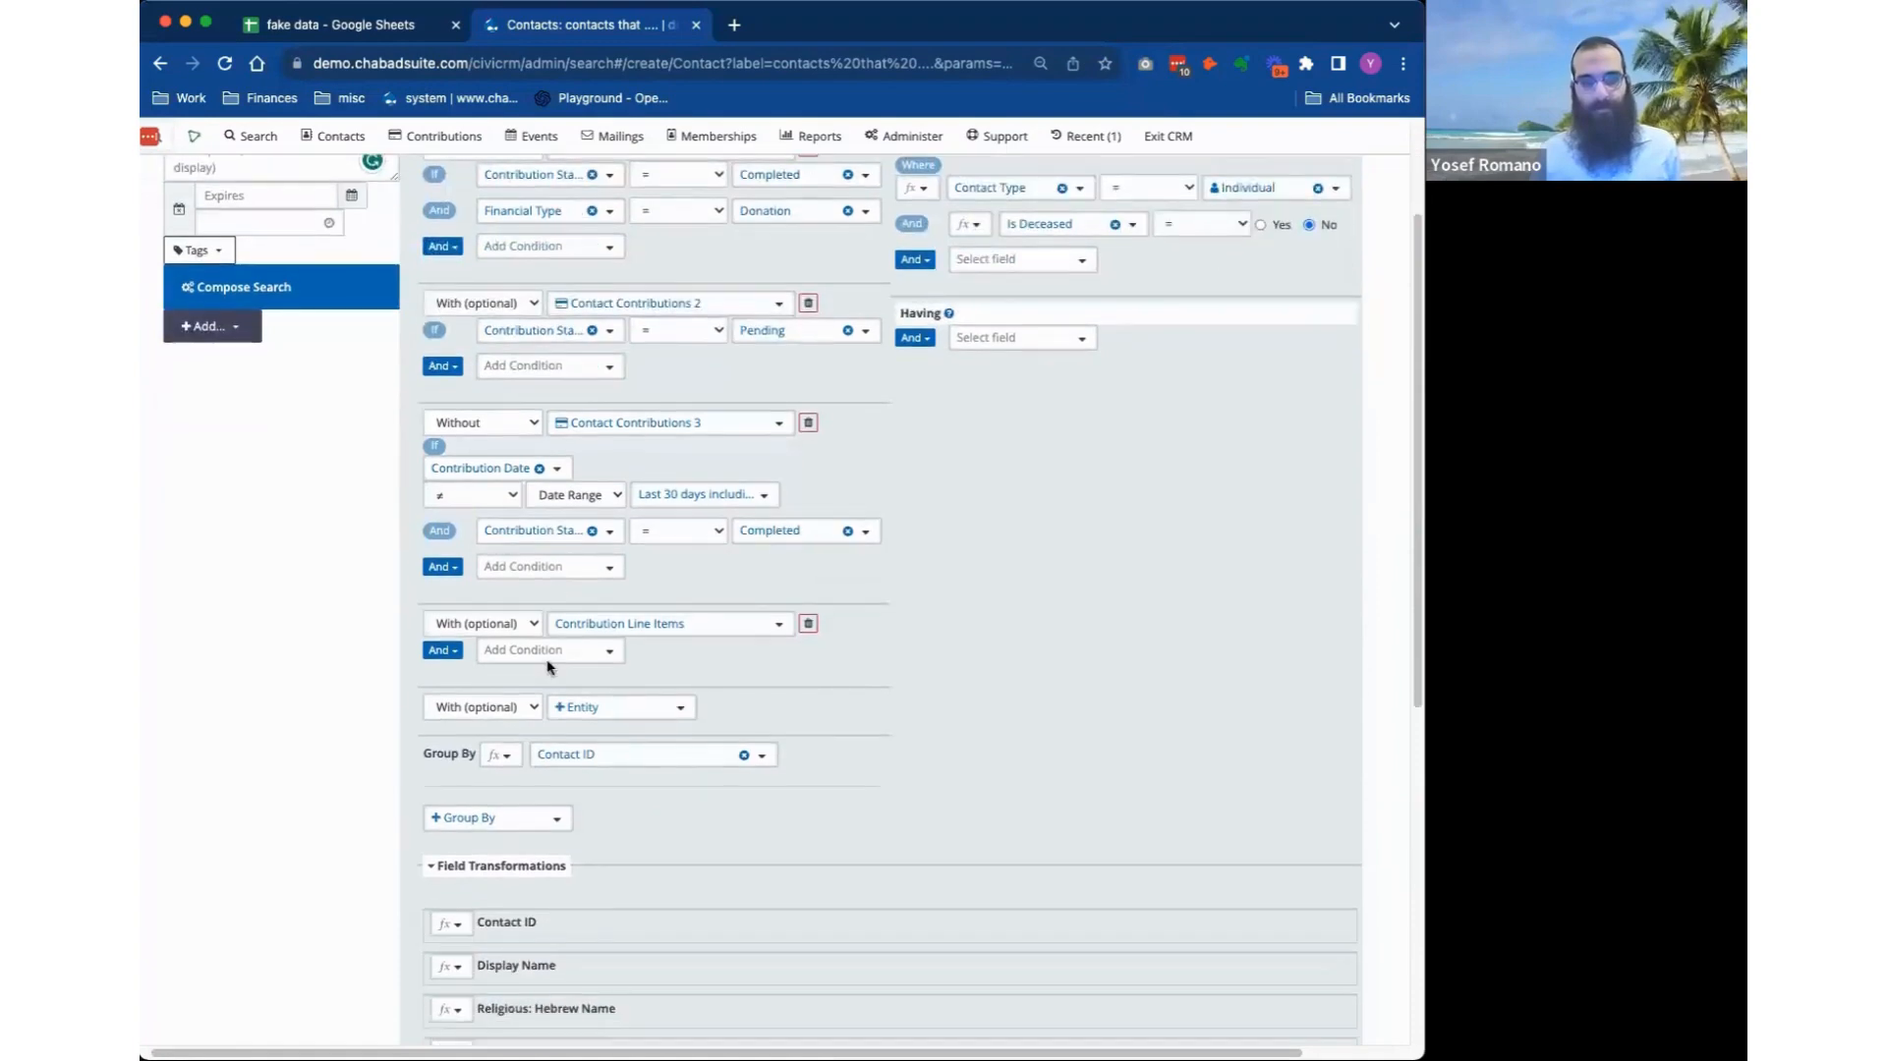
left_click(548, 651)
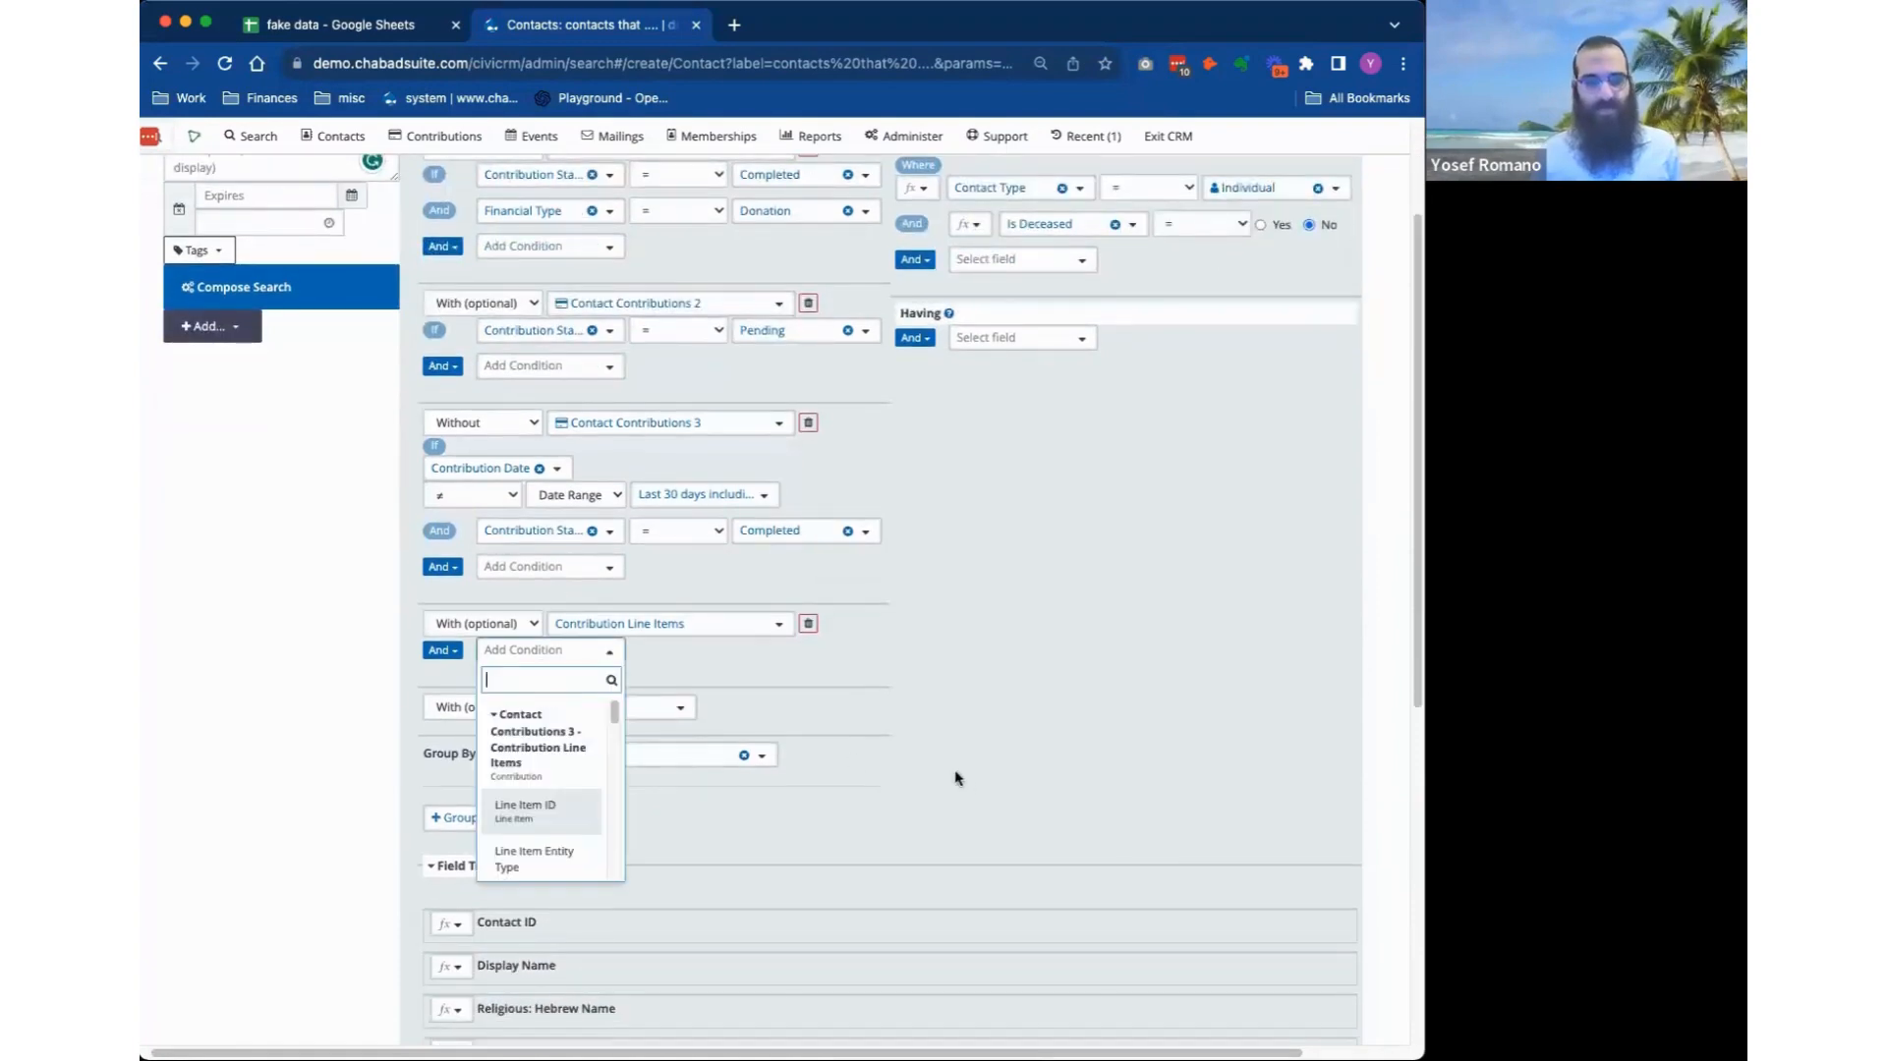
left_click(1273, 973)
Add the Line Item Total field of Contact Contributions 3 - Contribution Line Items as a results column.
scroll(1287, 914, "down", 10)
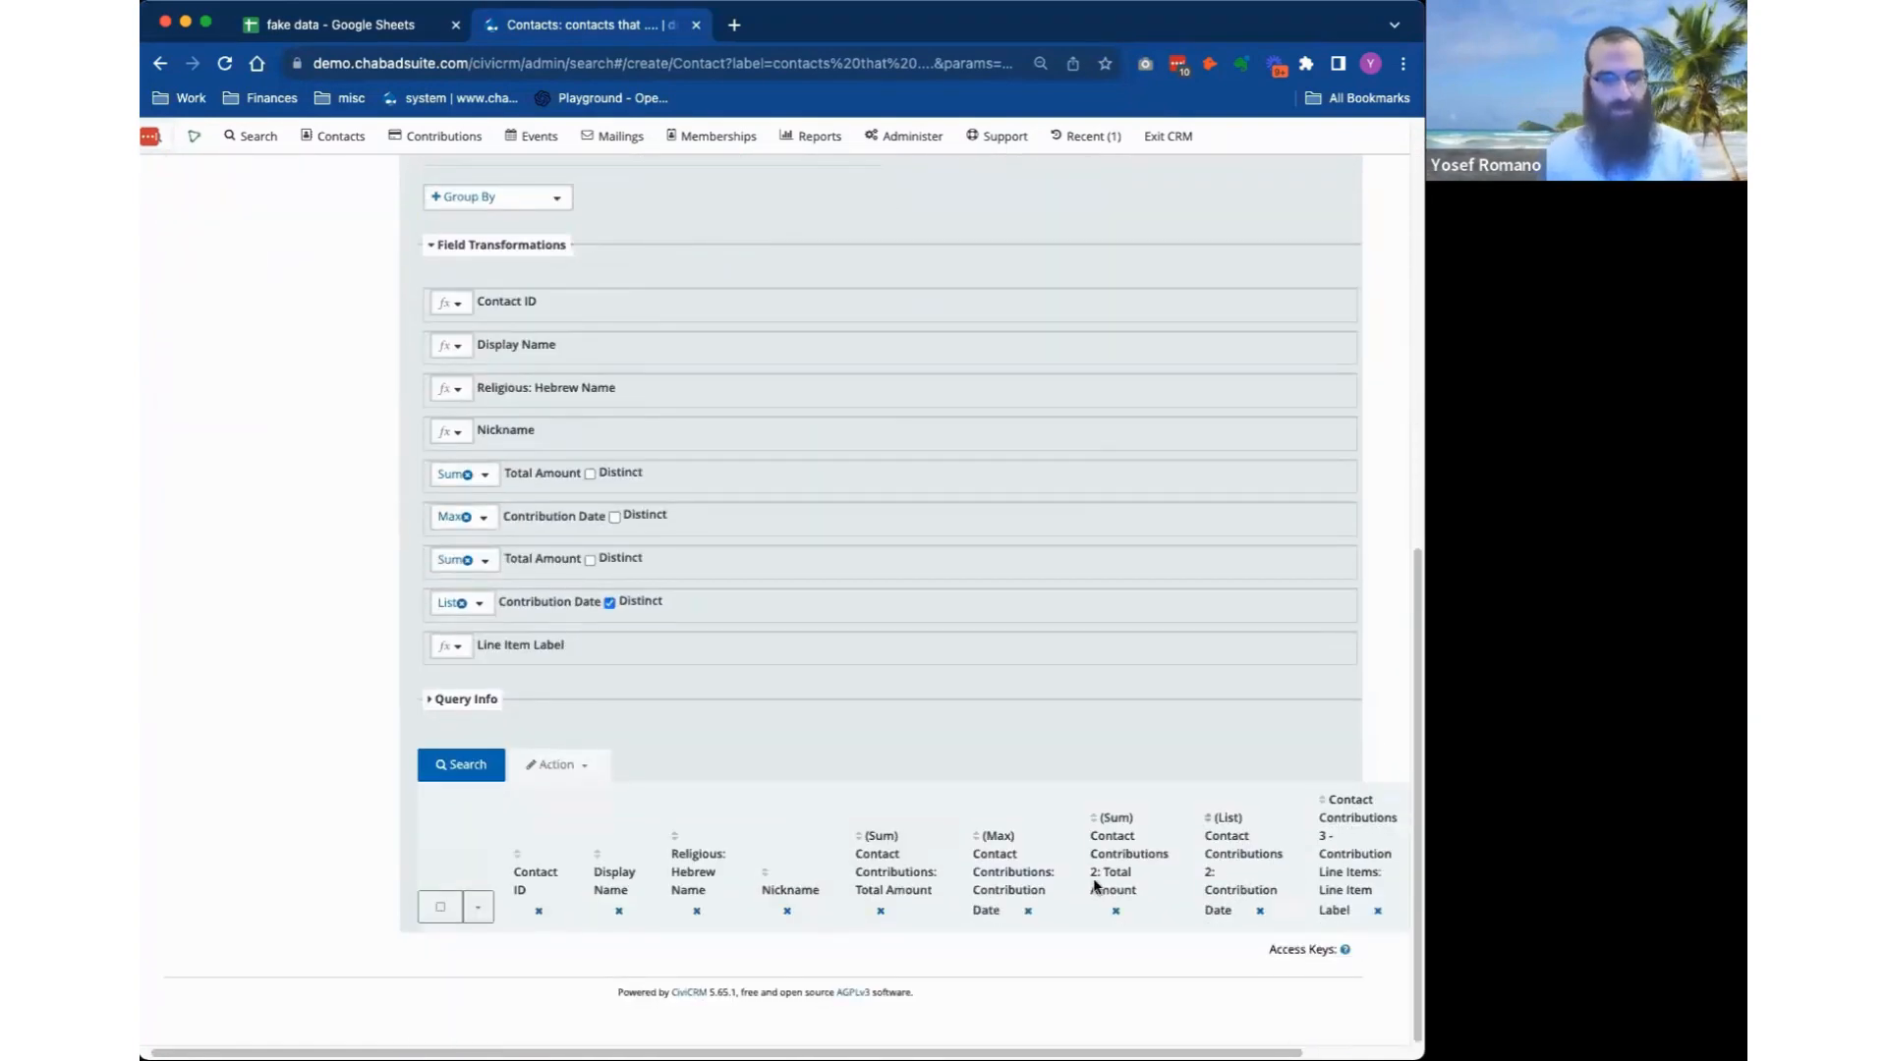
scroll(1094, 887, "right", 3)
left_click(1356, 909)
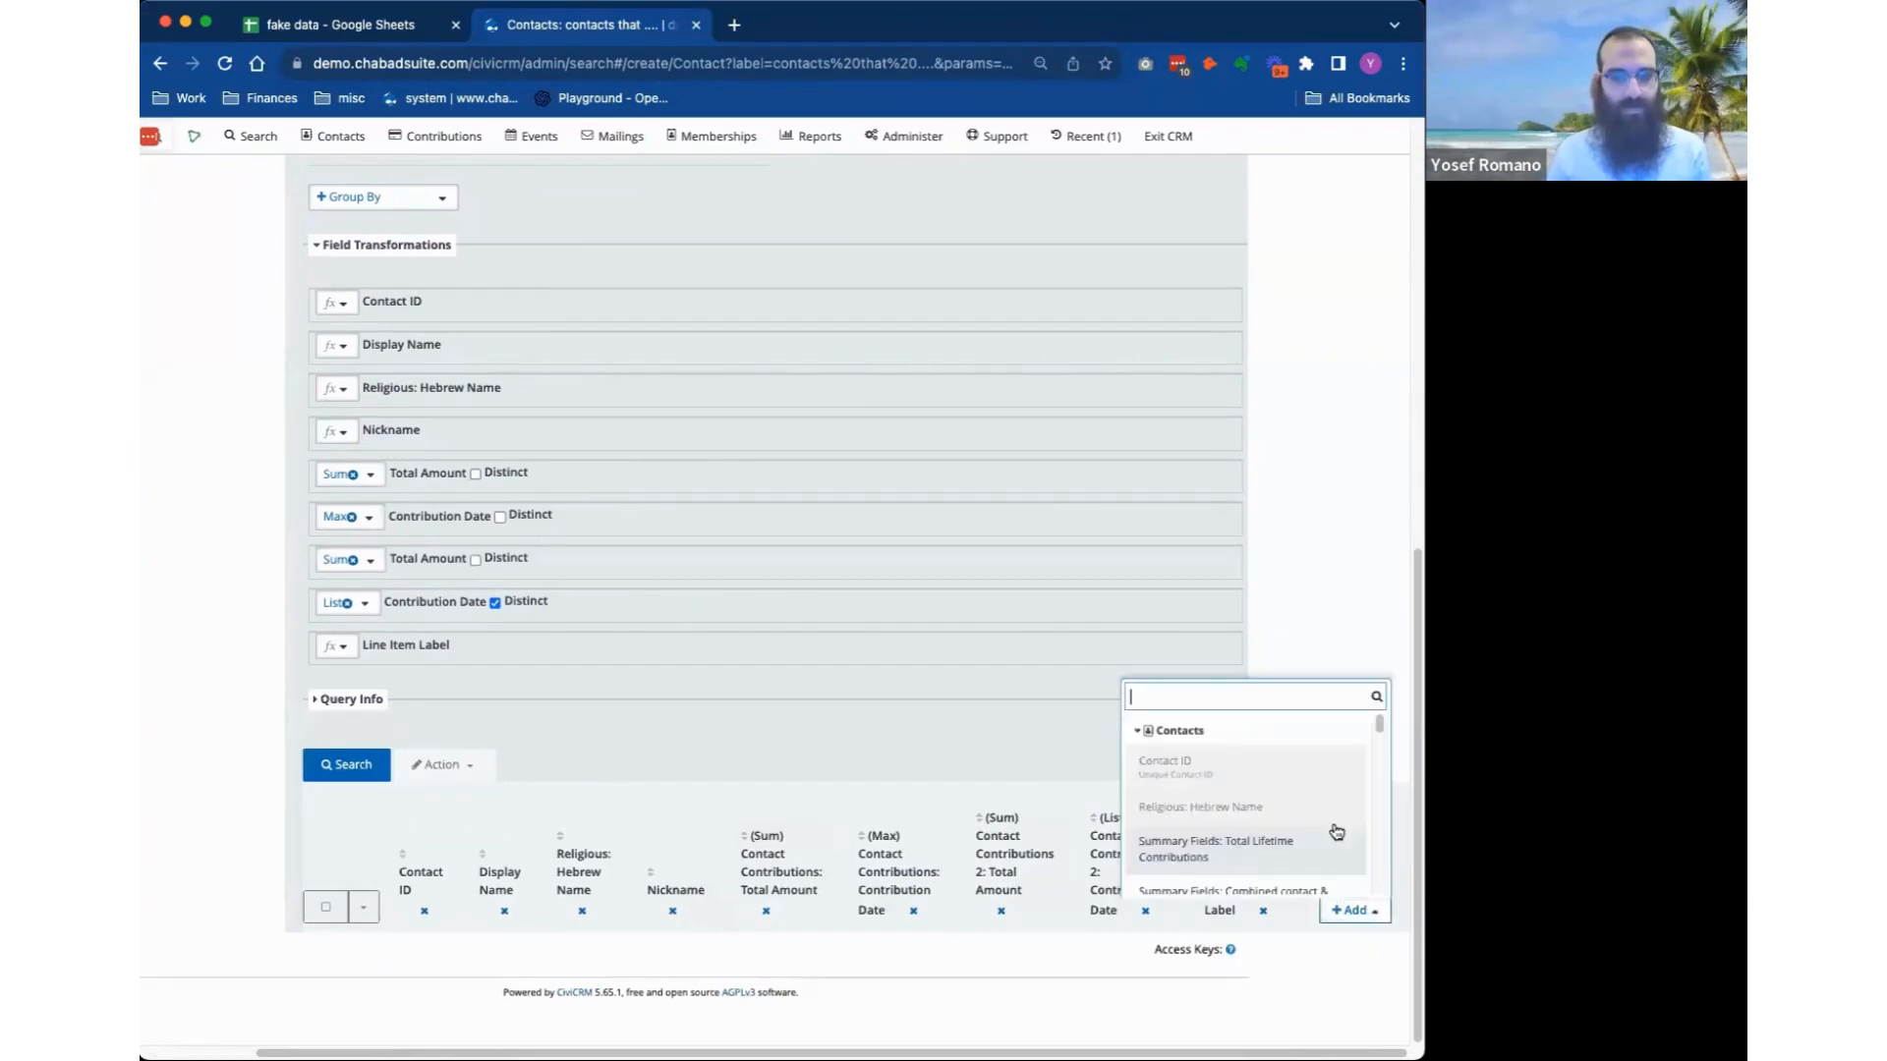
scroll(1192, 798, "down", 2)
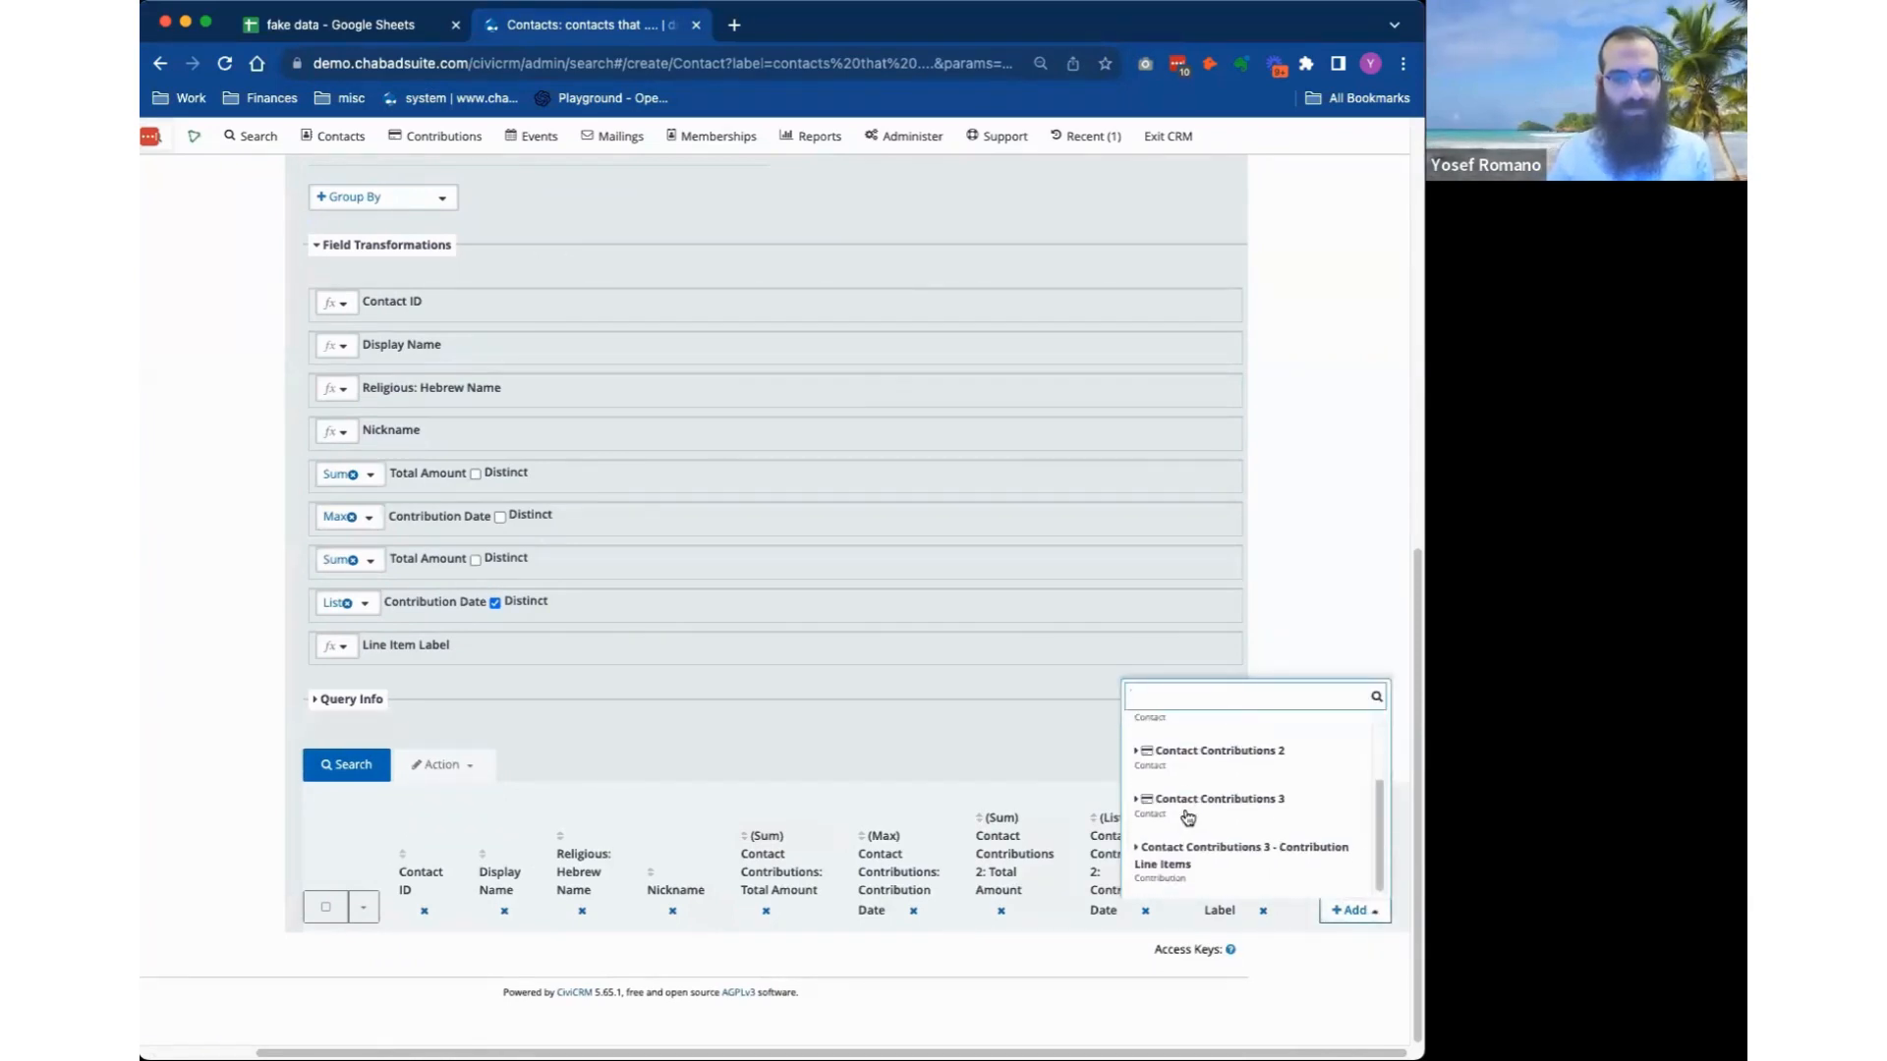
left_click(1268, 861)
scroll(1272, 865, "down", 3)
scroll(1272, 865, "up", 3)
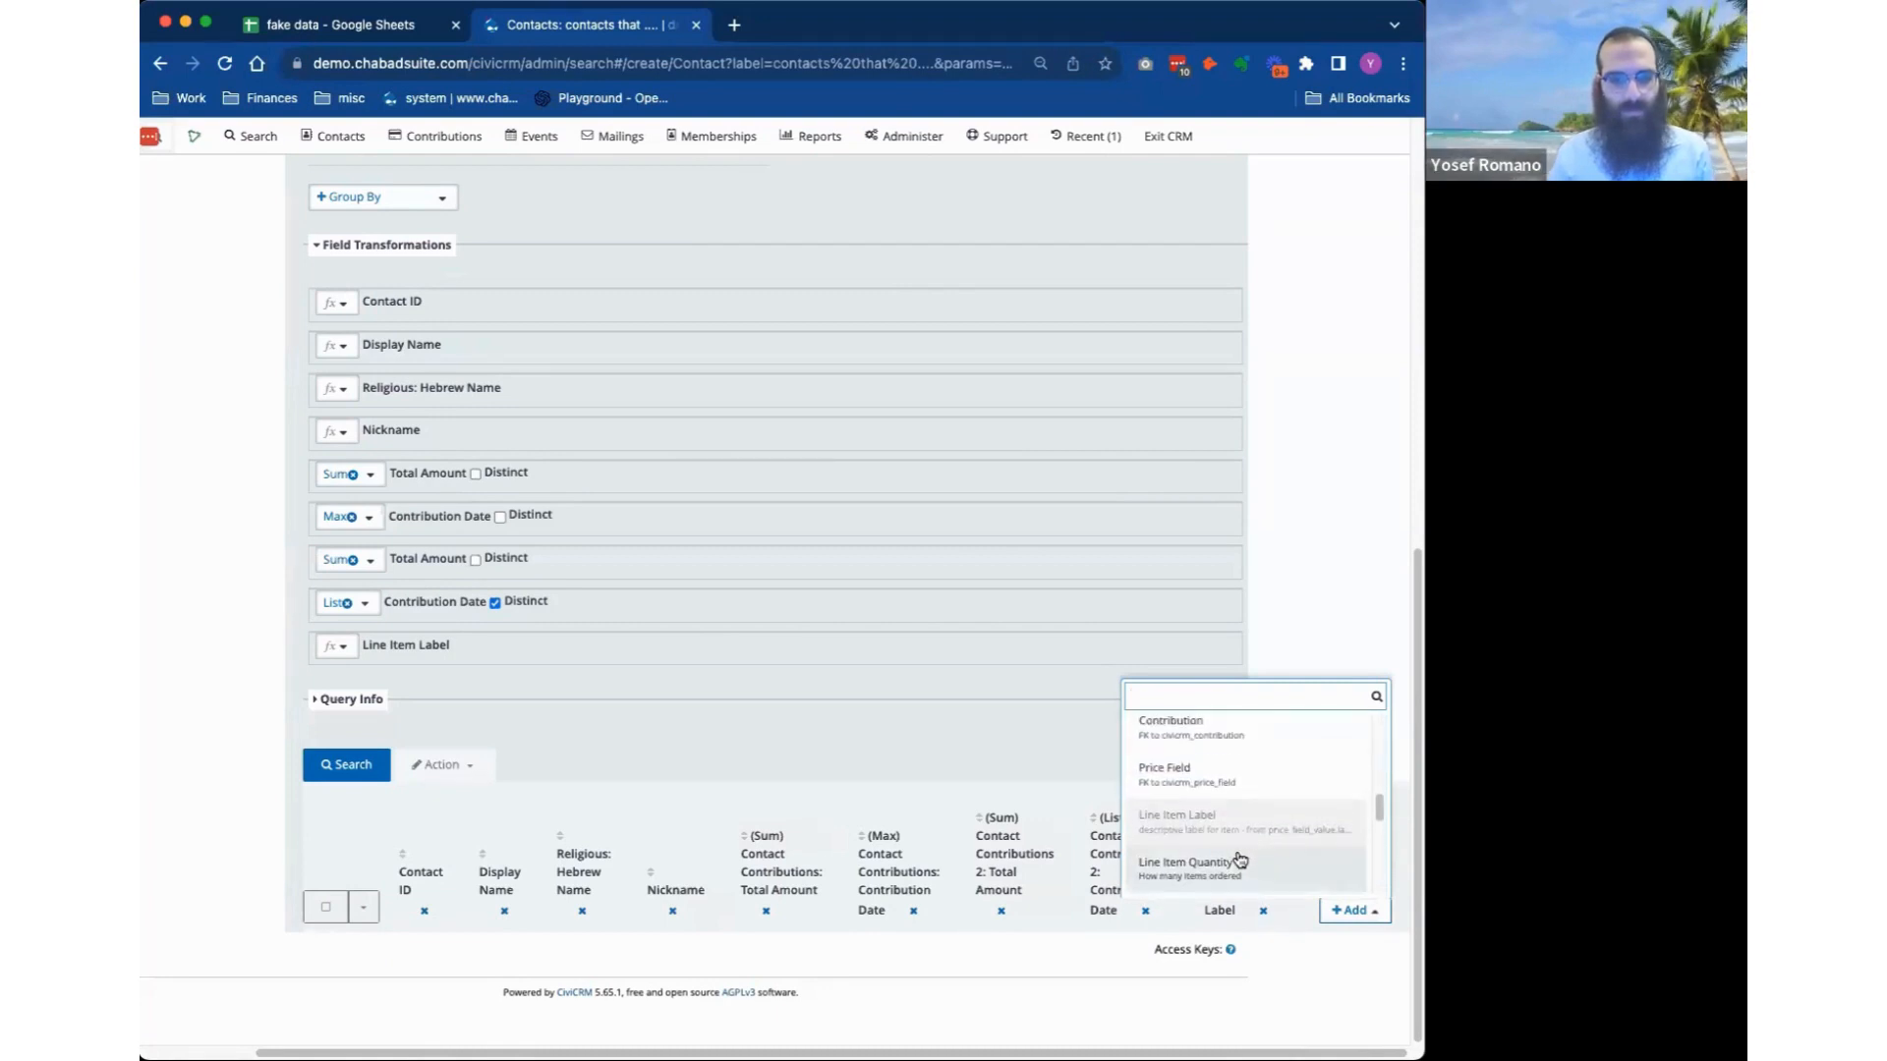
scroll(1238, 860, "down", 2)
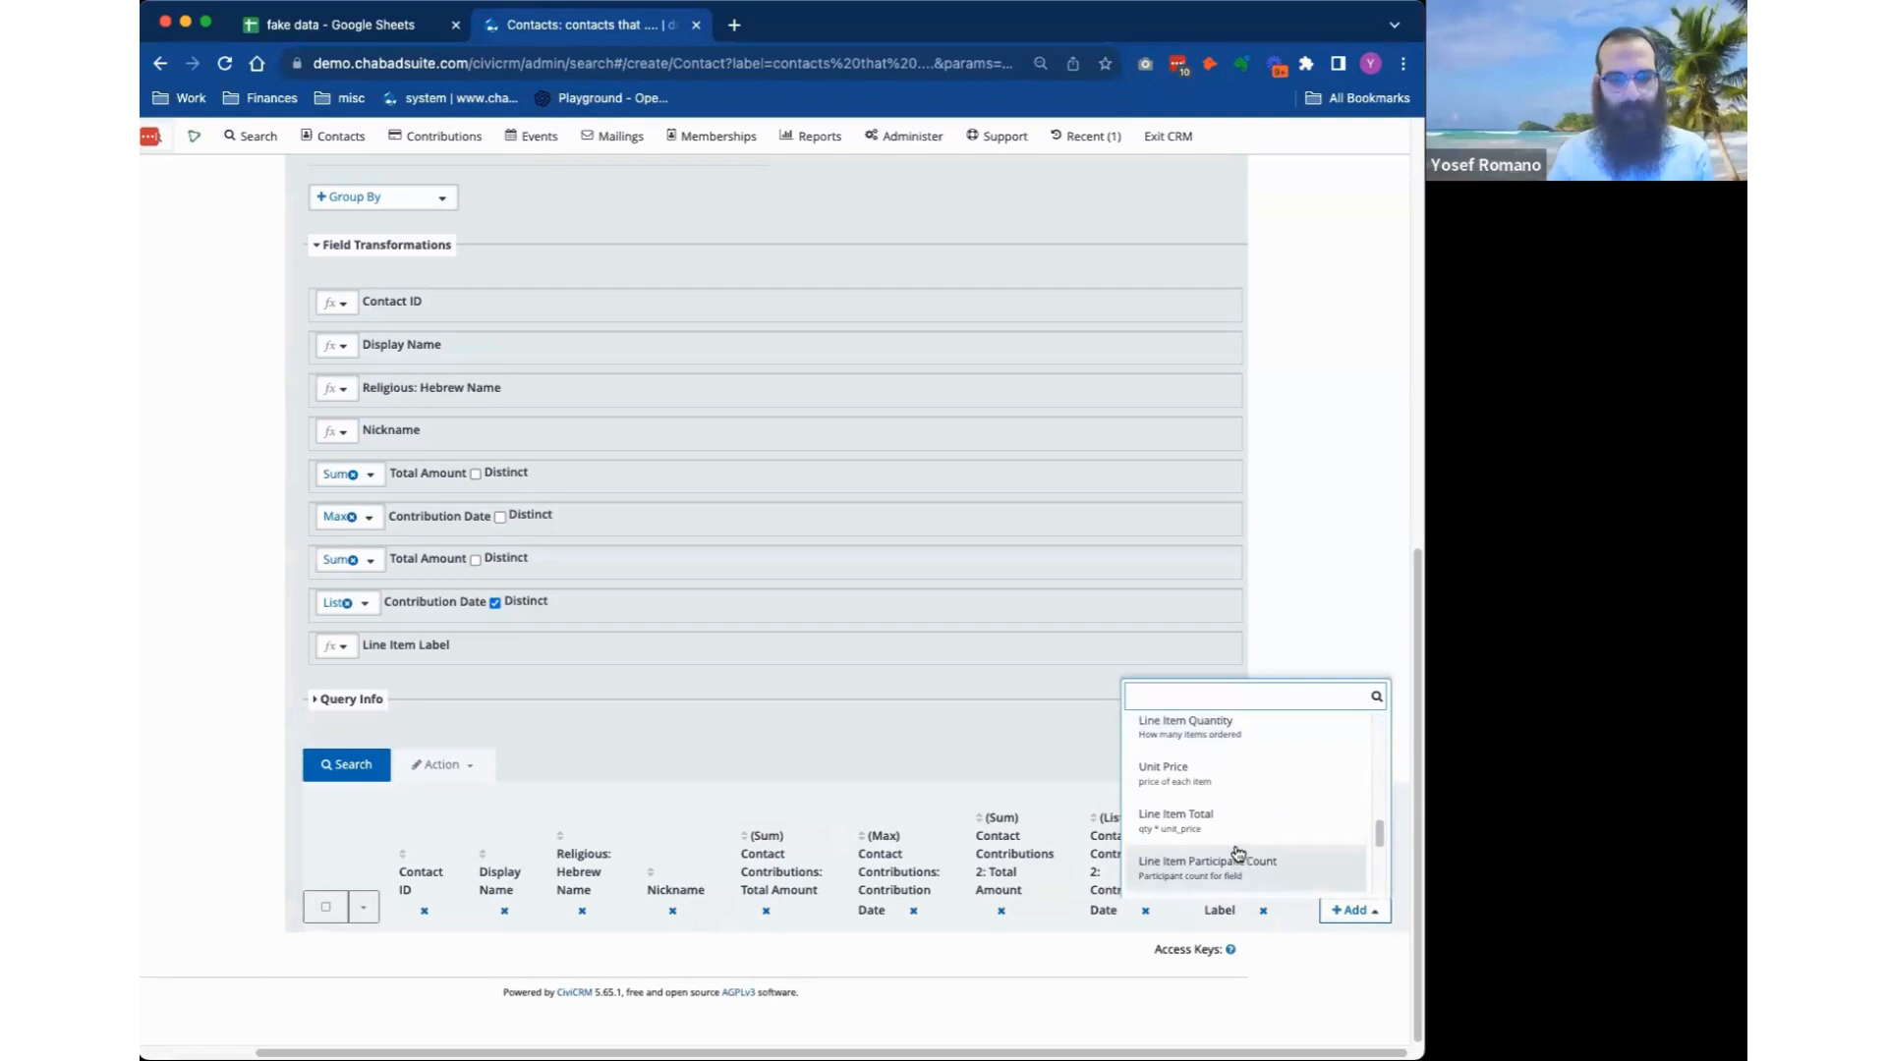
left_click(1228, 826)
scroll(1321, 898, "down", 1)
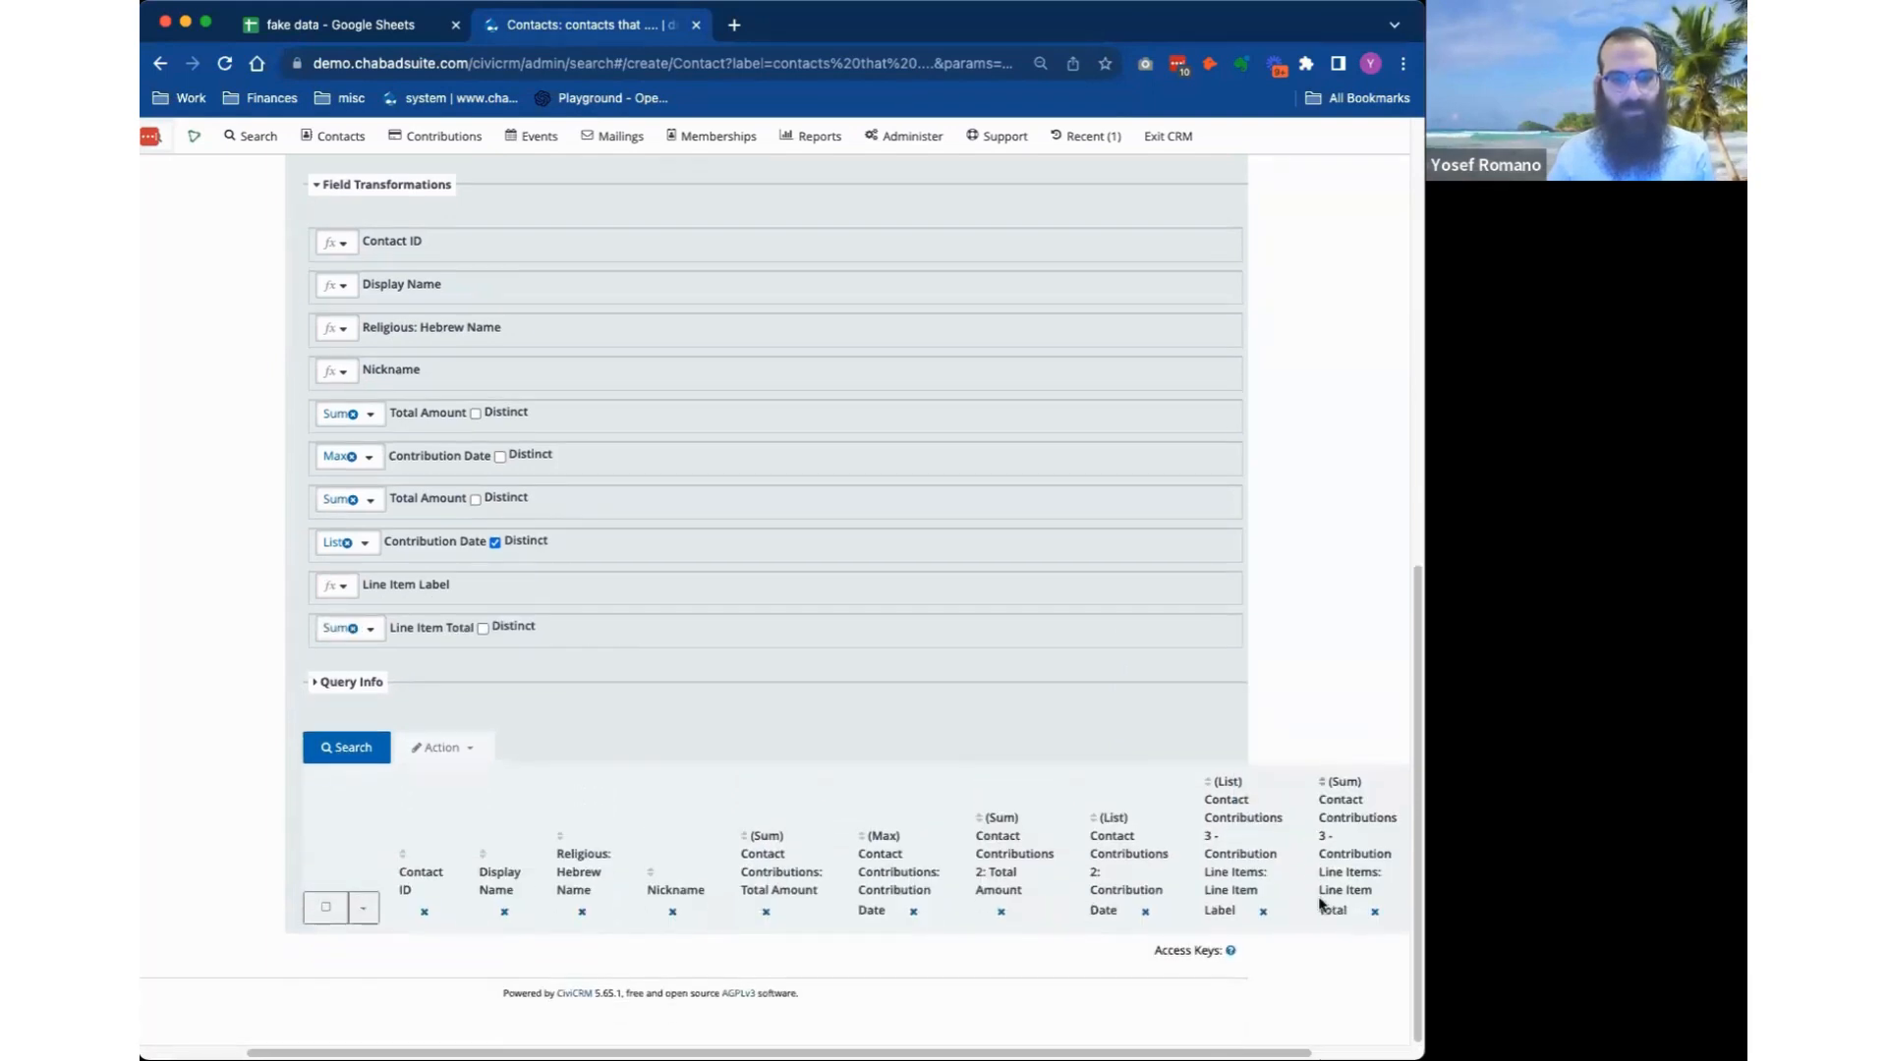
Add the Financial Type of the Contribution Line Items as a results column, finding it with the search term "financi".
scroll(1323, 897, "right", 3)
left_click(1351, 910)
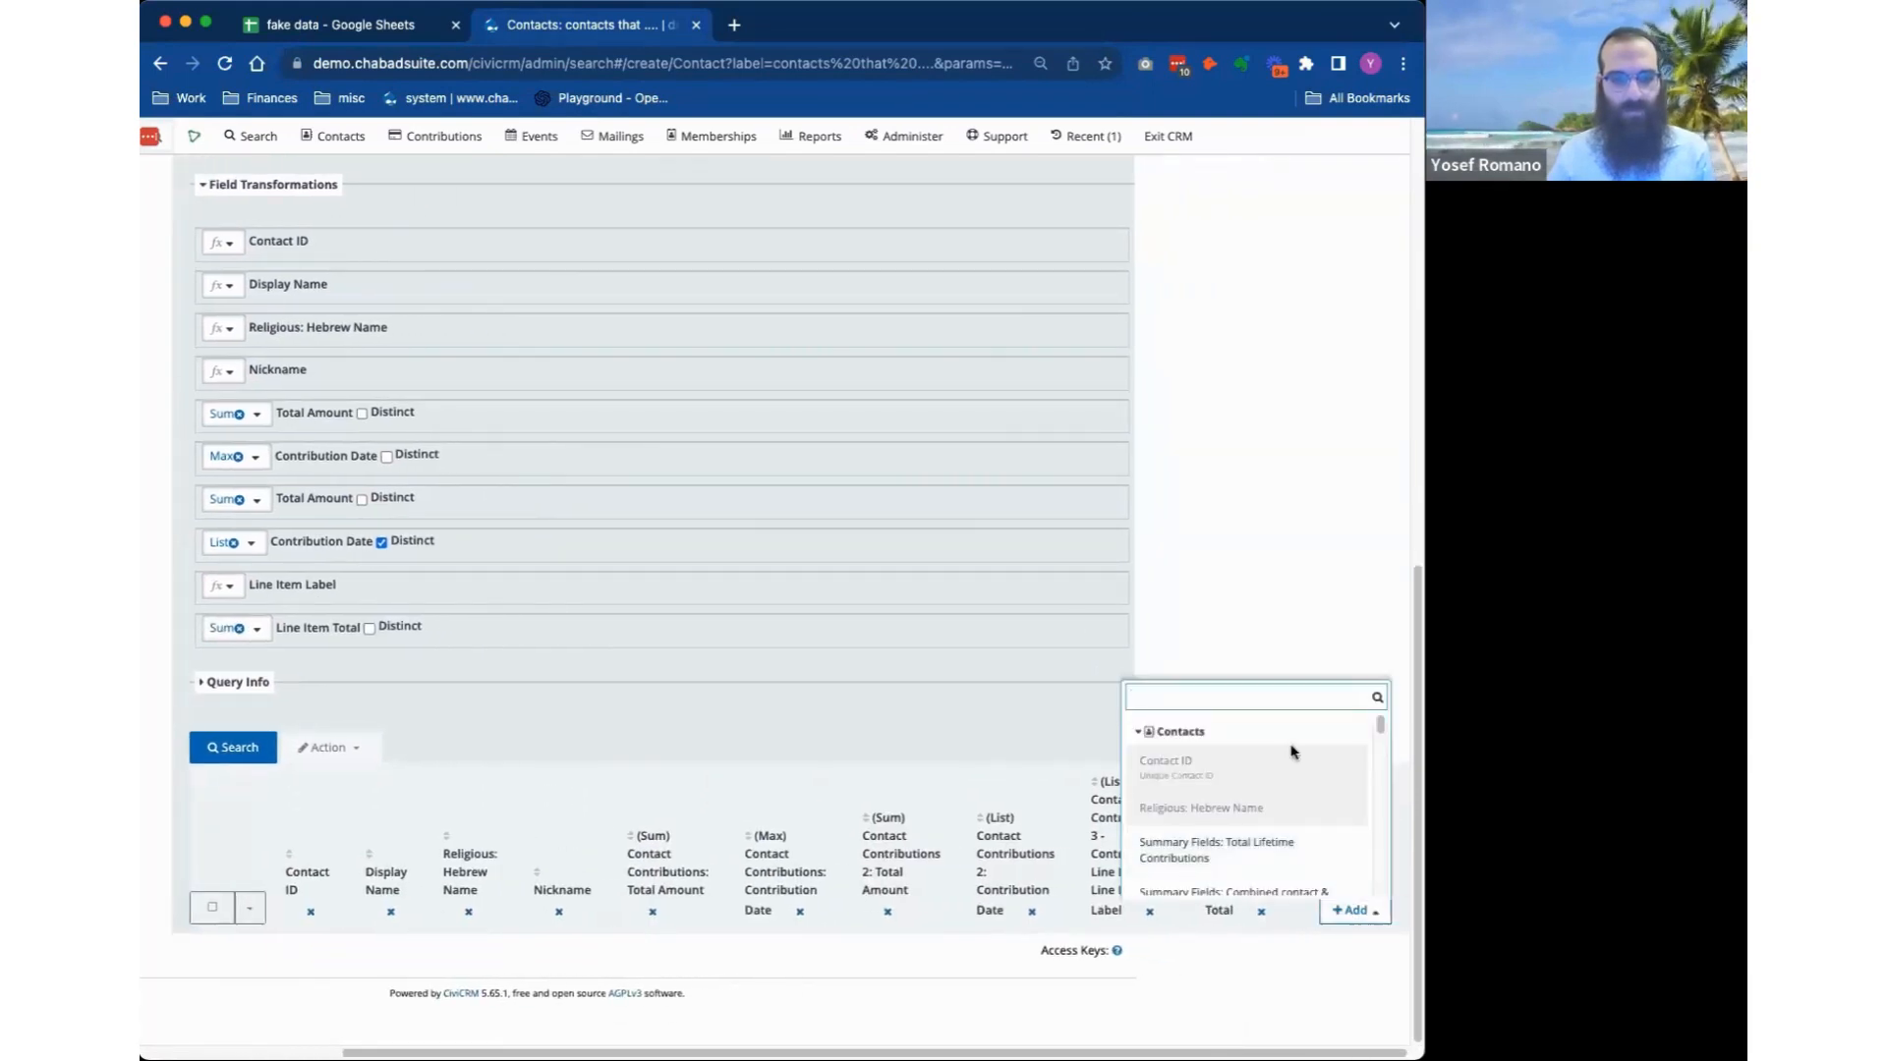
type("financi")
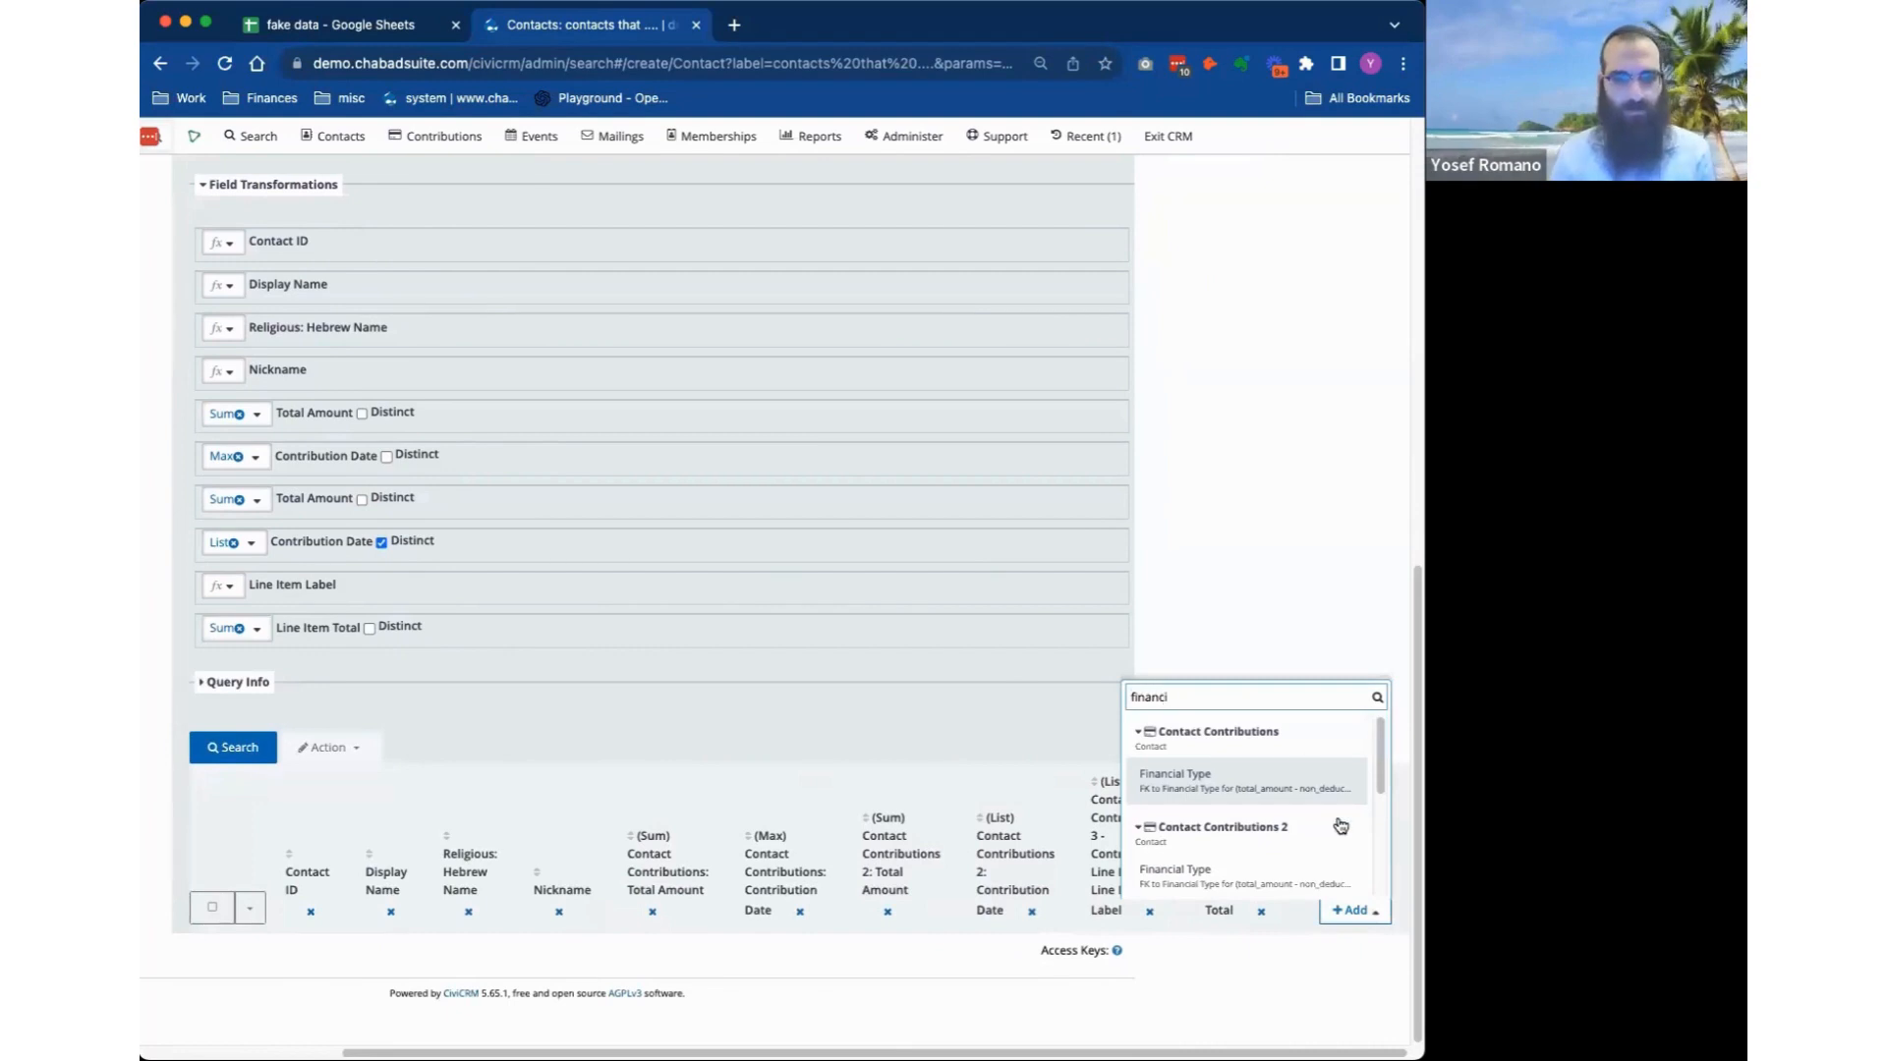
scroll(1335, 826, "down", 2)
left_click(1251, 869)
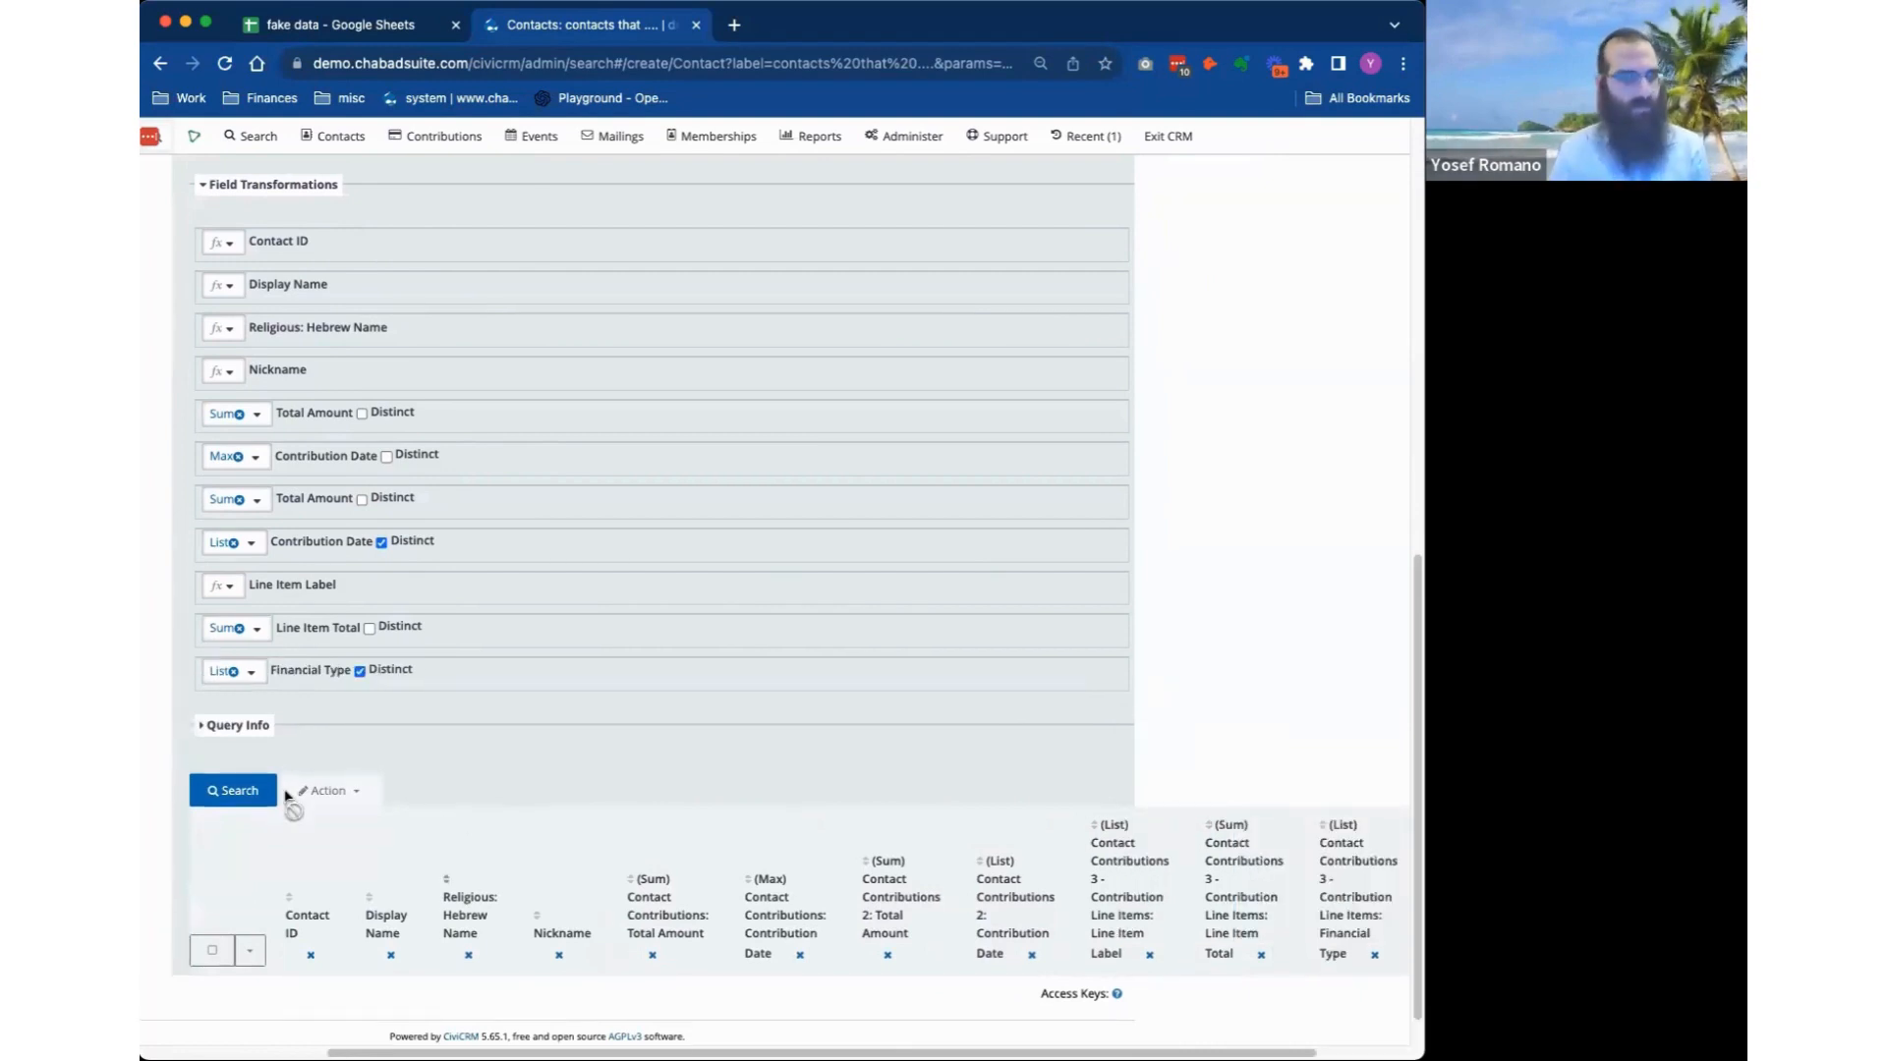
Run the search and look through the contact results for values in the line item columns.
left_click(221, 791)
scroll(893, 649, "down", 10)
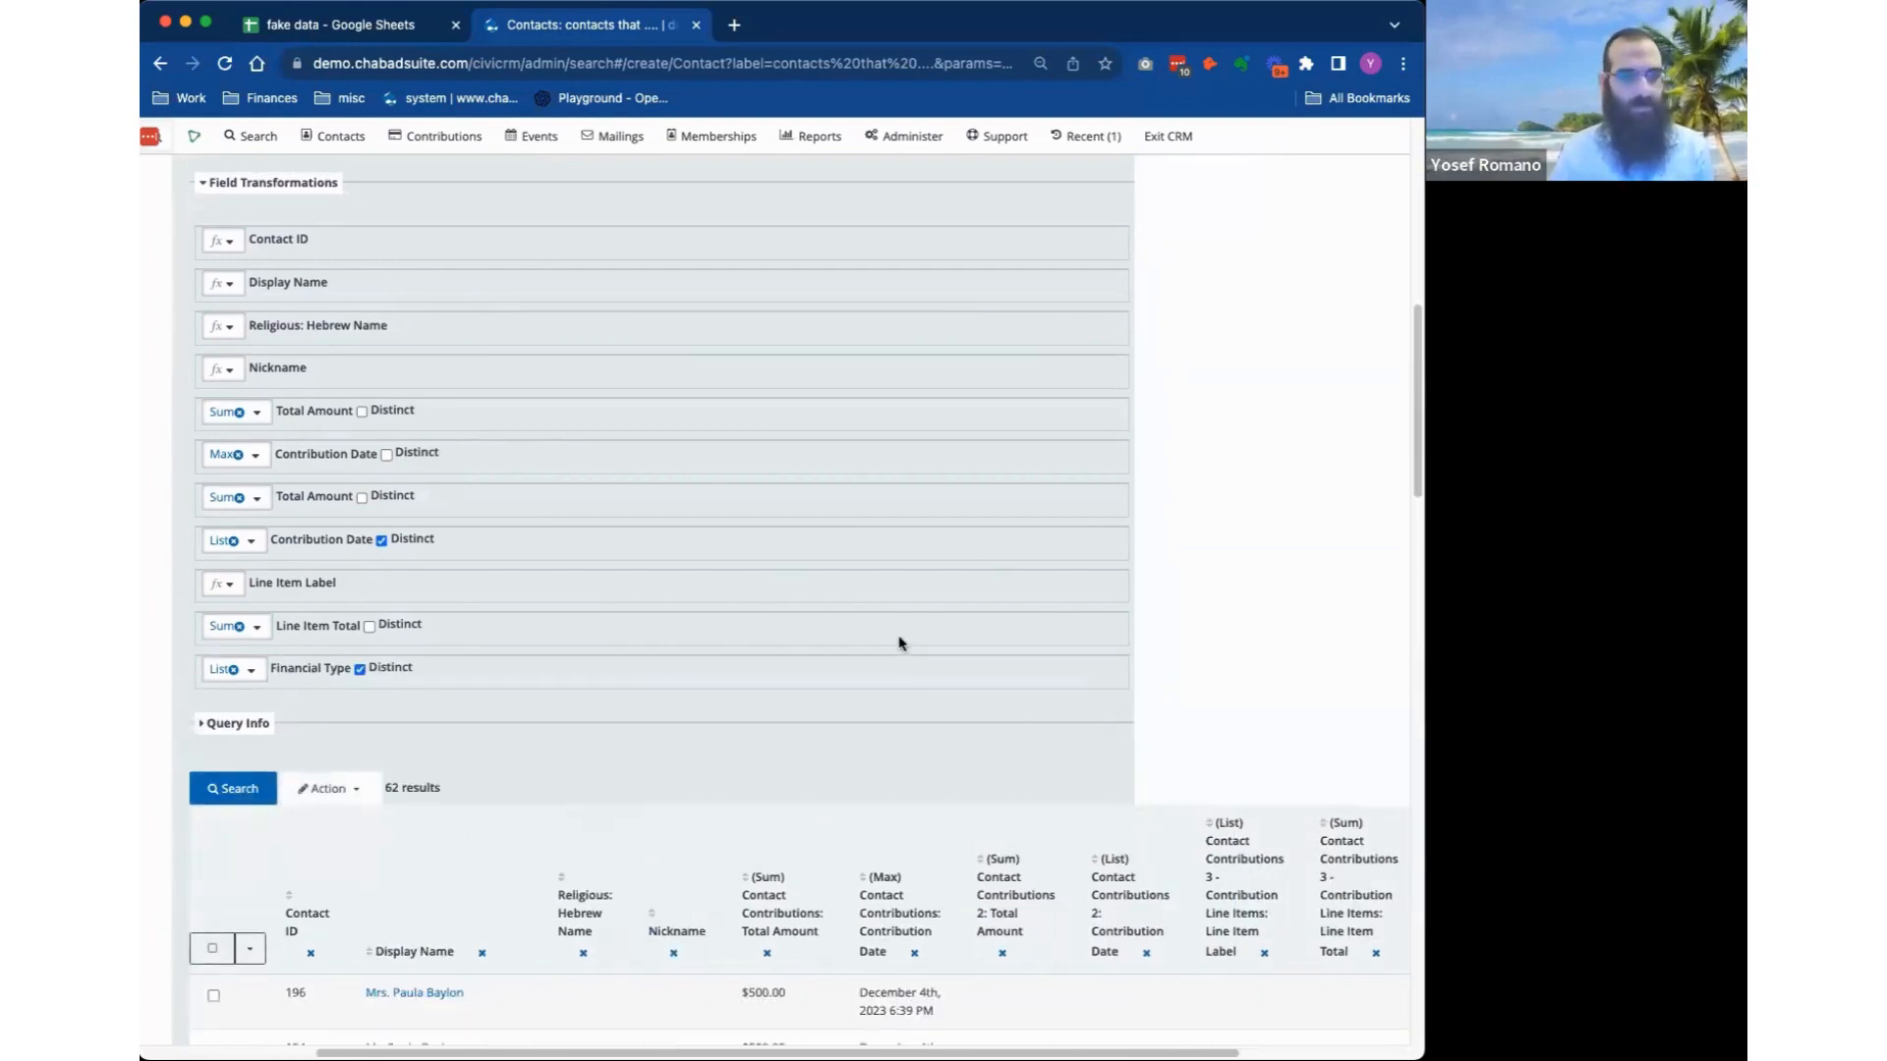
scroll(901, 655, "down", 8)
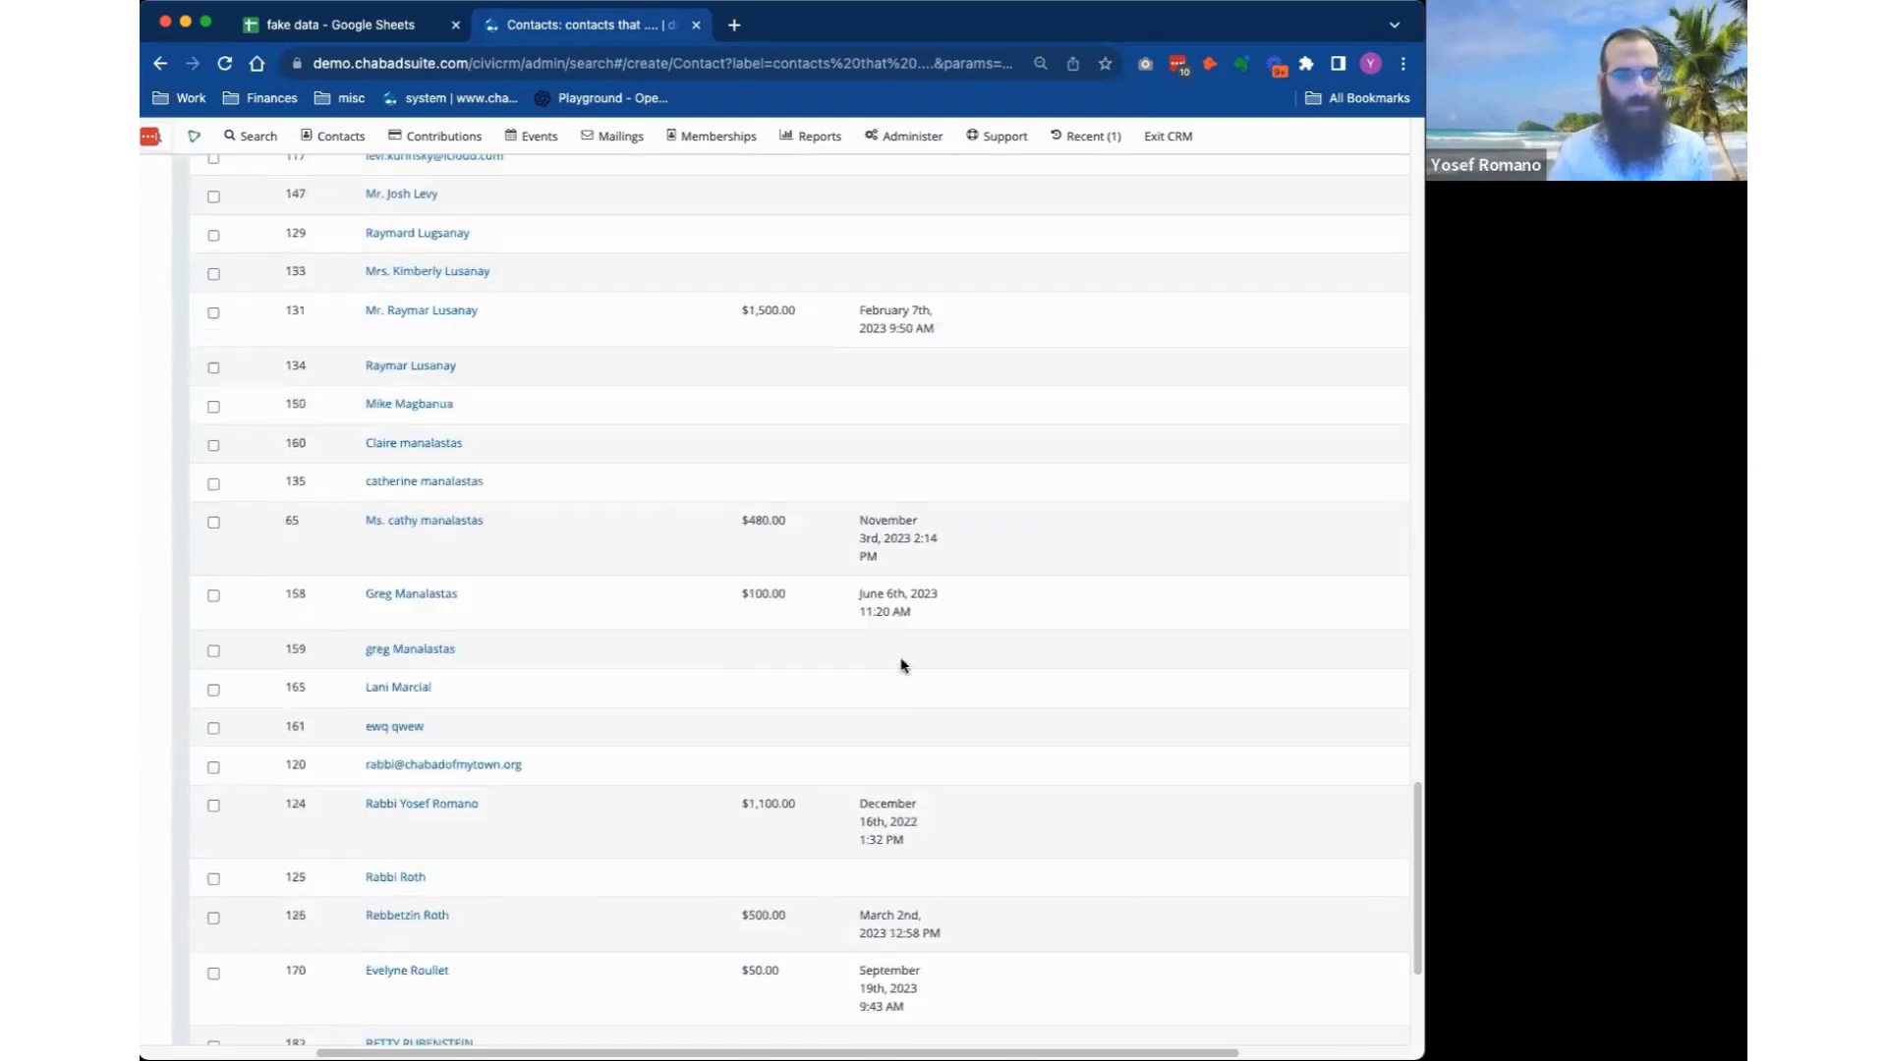
scroll(896, 668, "up", 7)
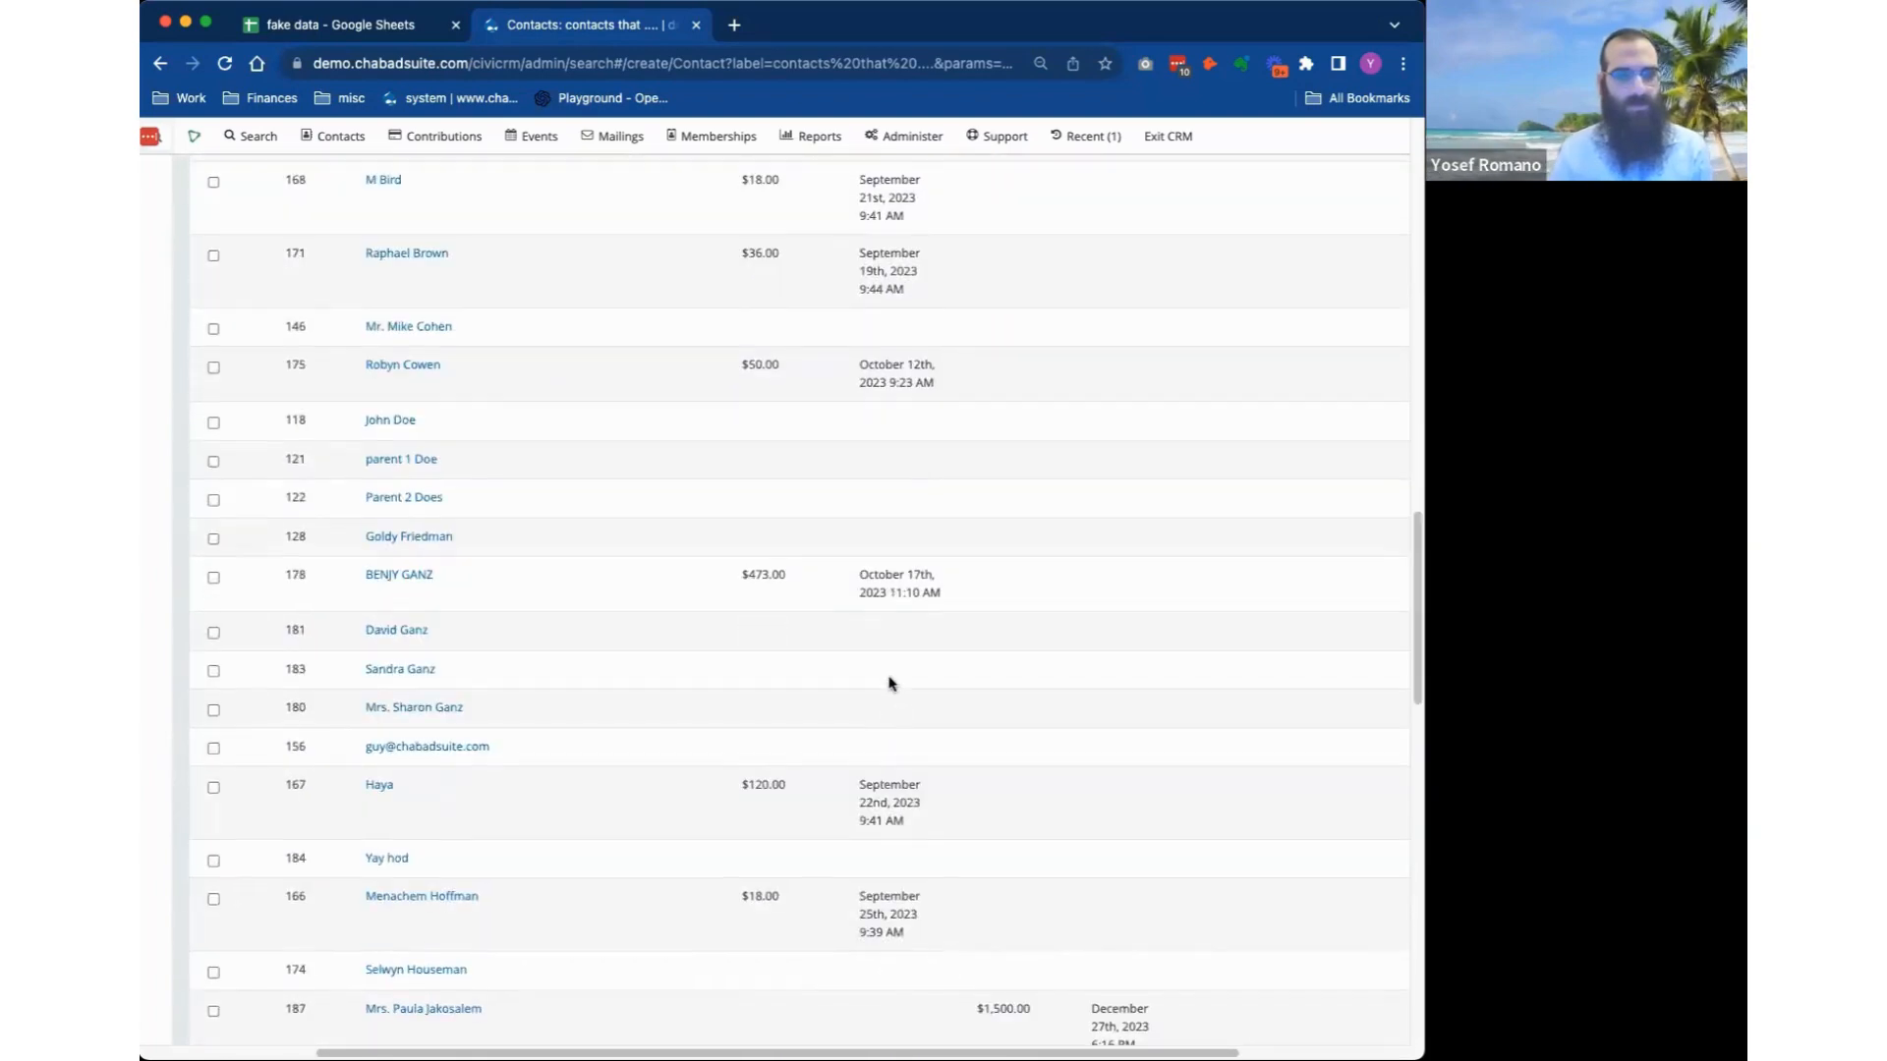
scroll(892, 684, "down", 5)
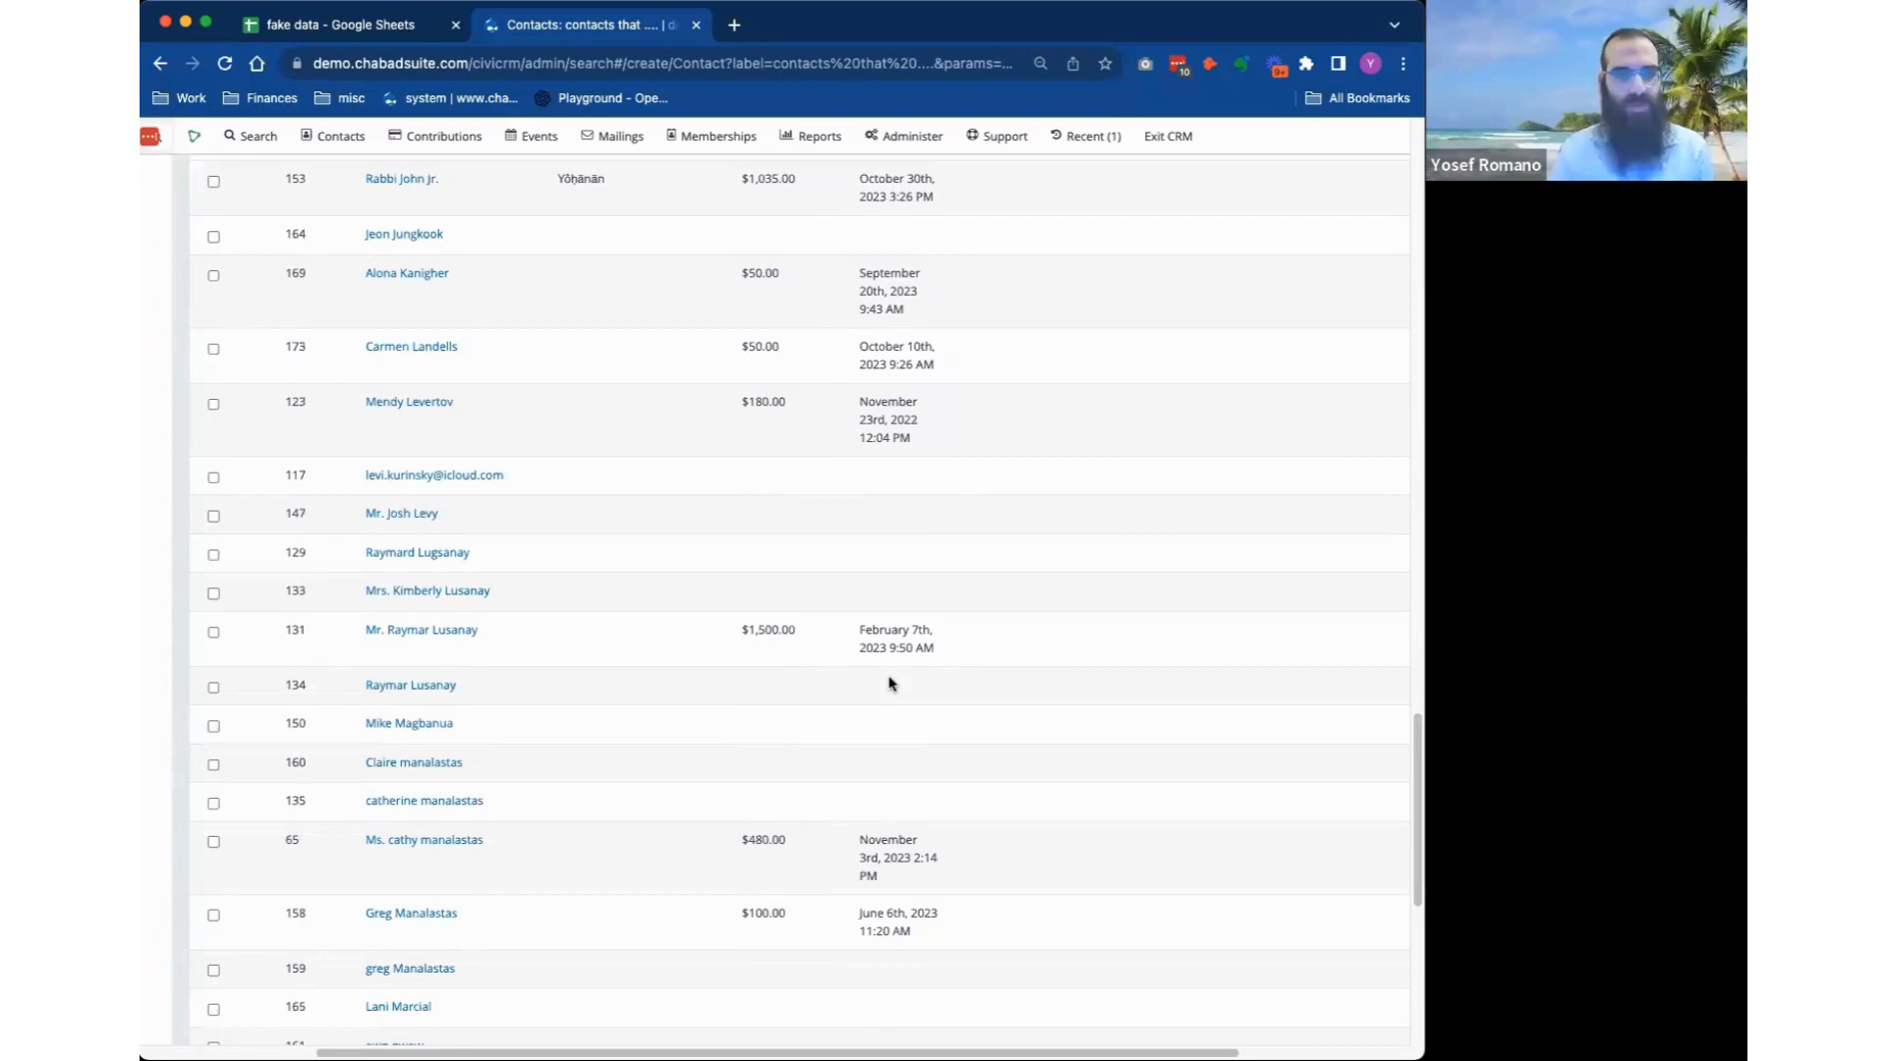
scroll(894, 688, "down", 5)
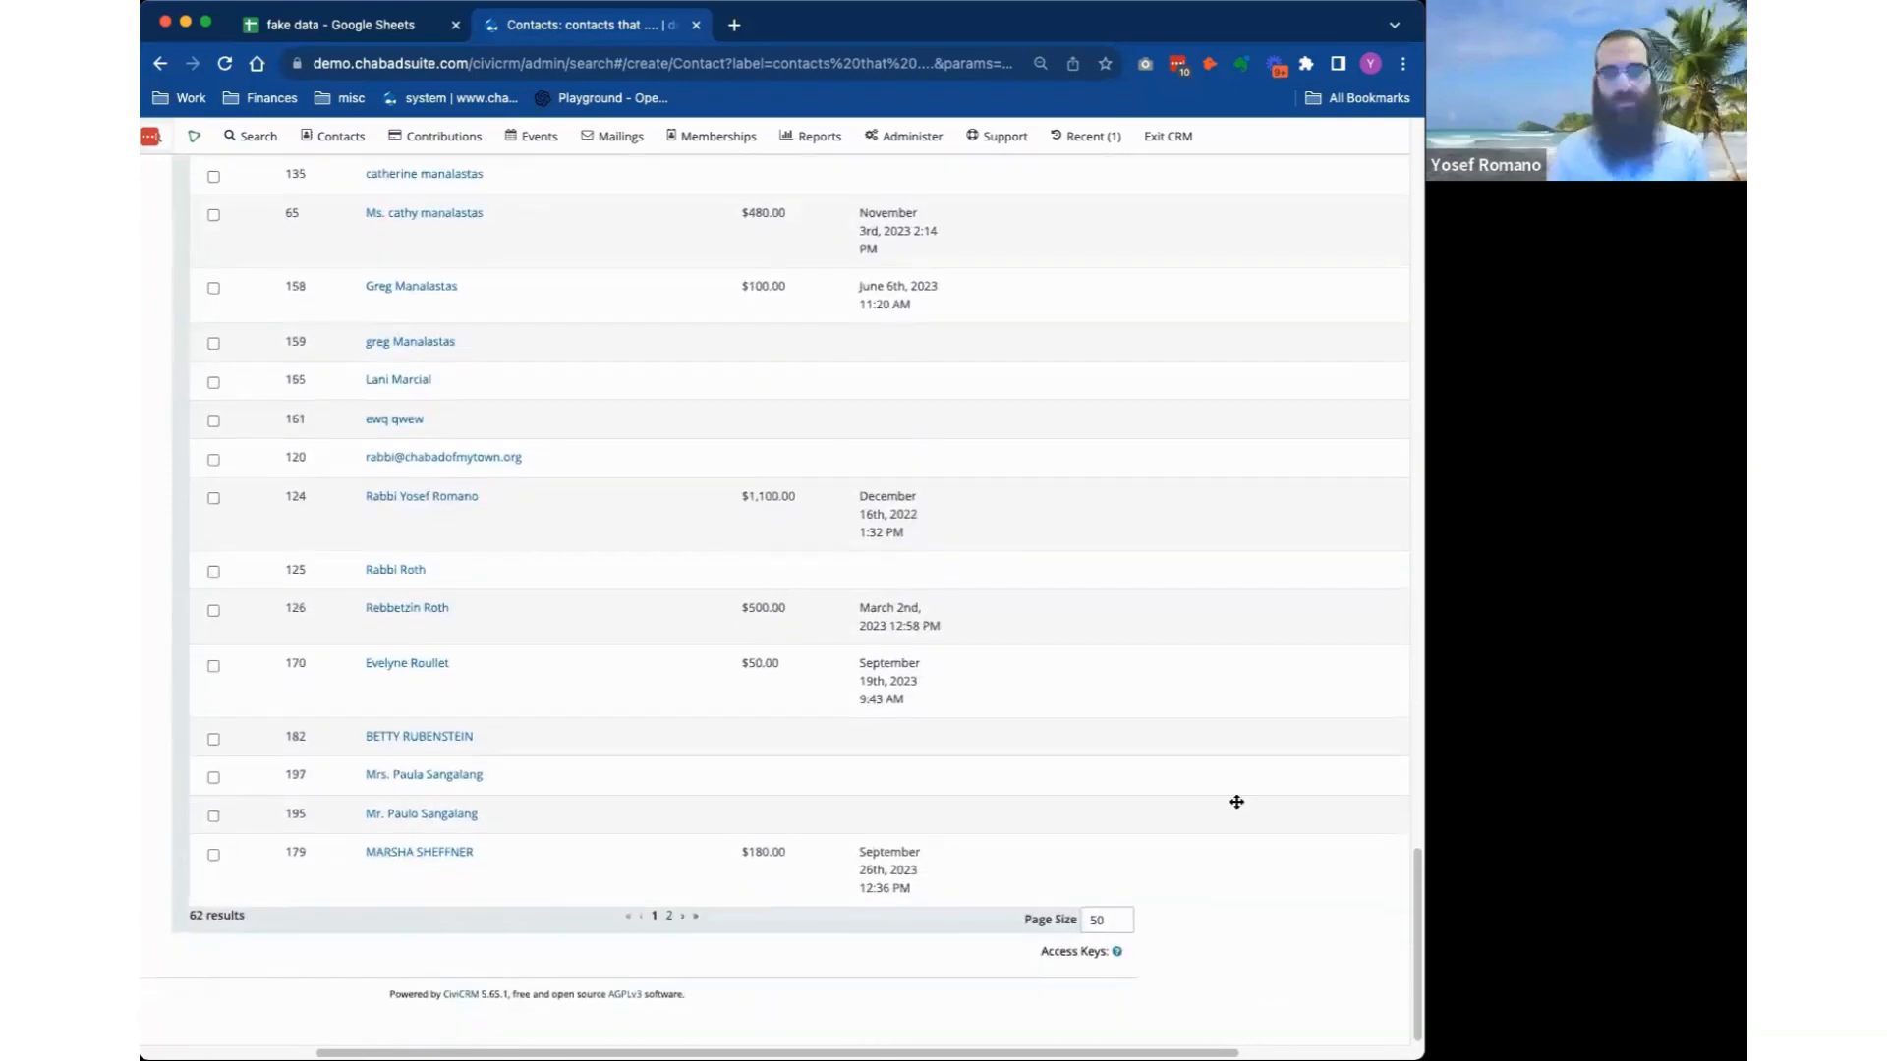
scroll(1232, 796, "up", 10)
scroll(1228, 786, "up", 10)
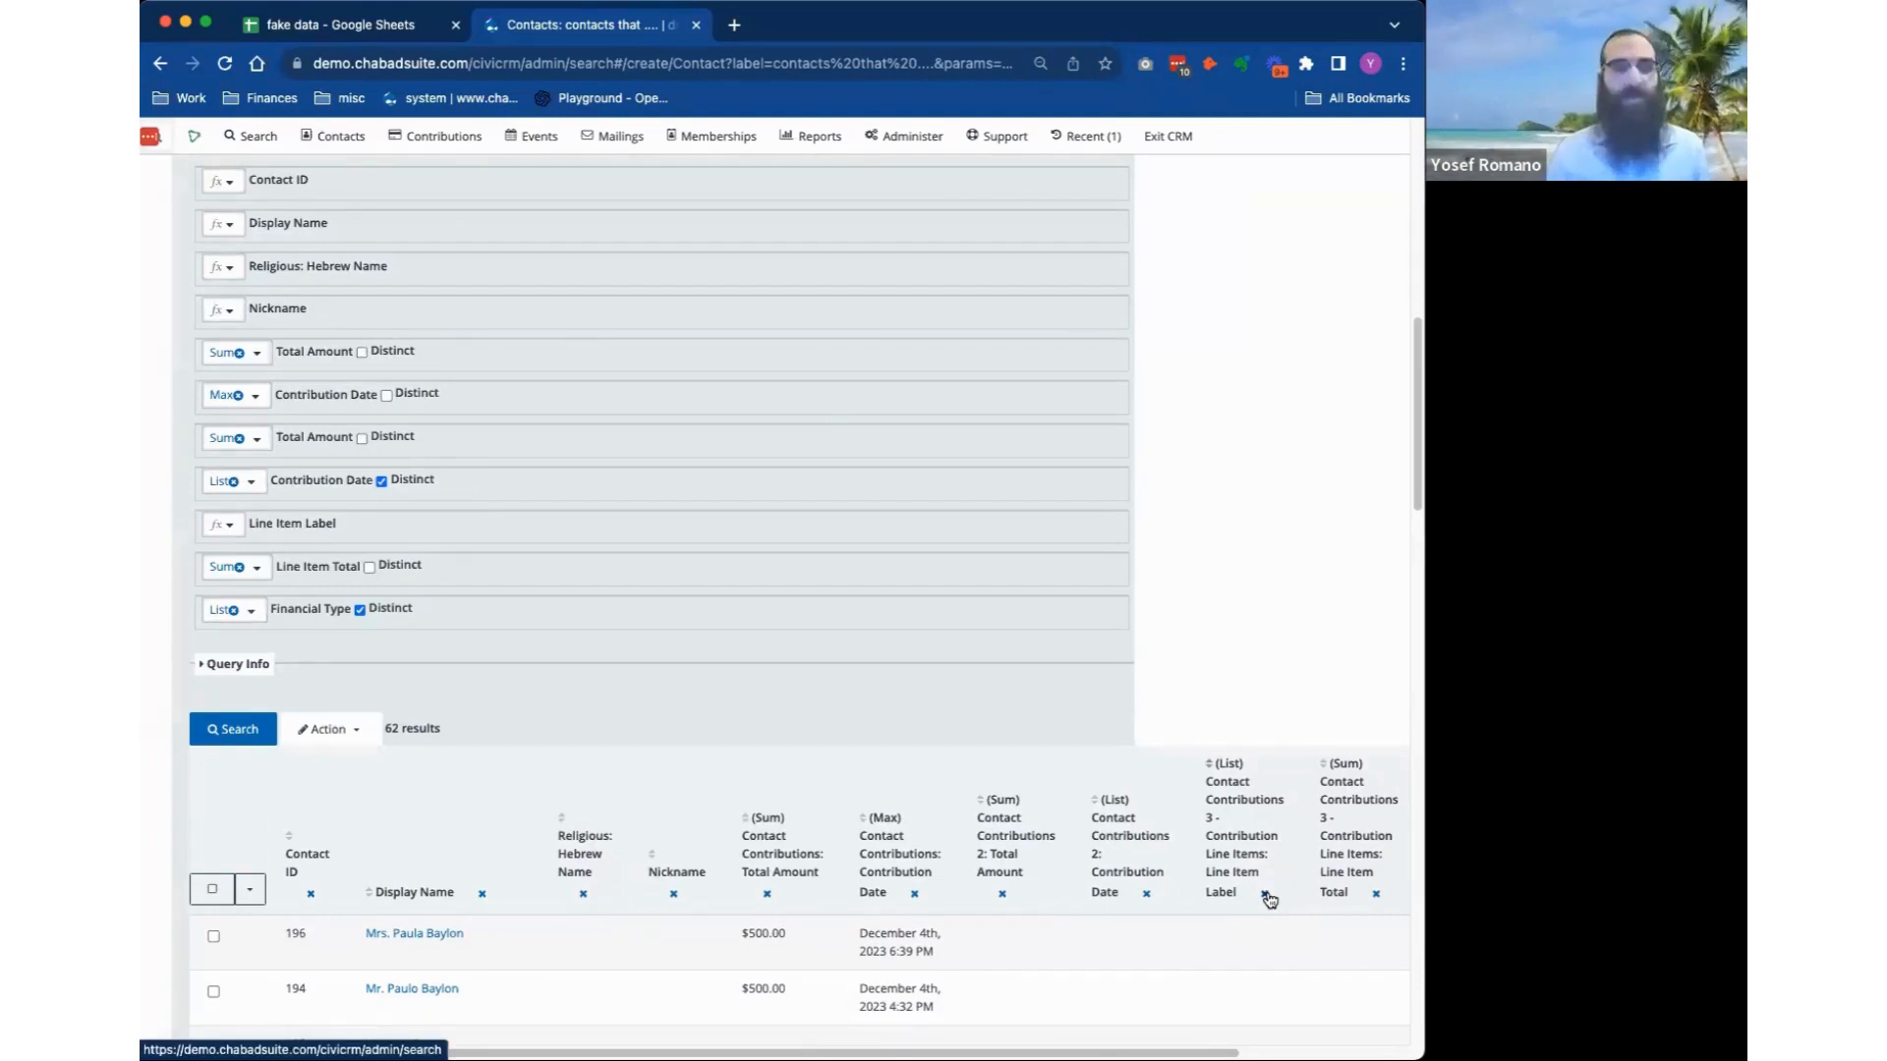
Remove the Line Item Label column and delete the Contribution Line Items join from the search.
left_click(1266, 894)
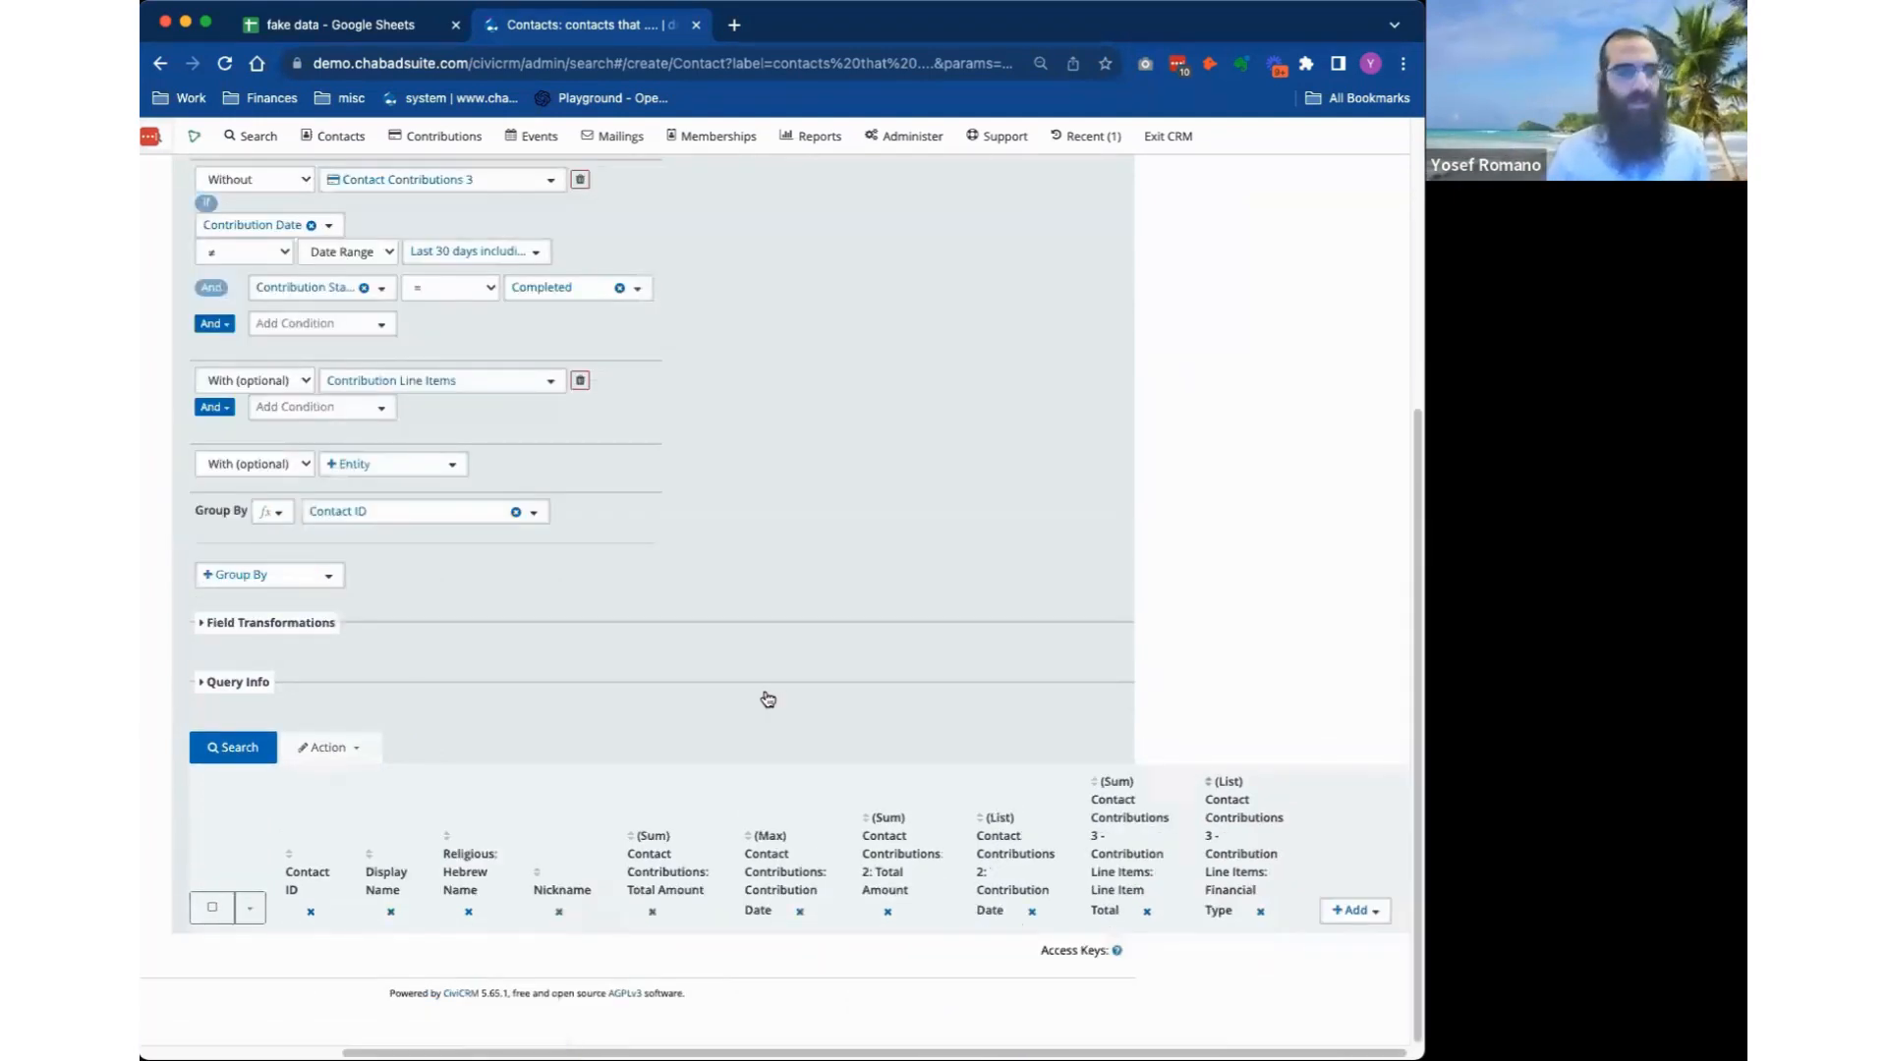
scroll(787, 647, "up", 1)
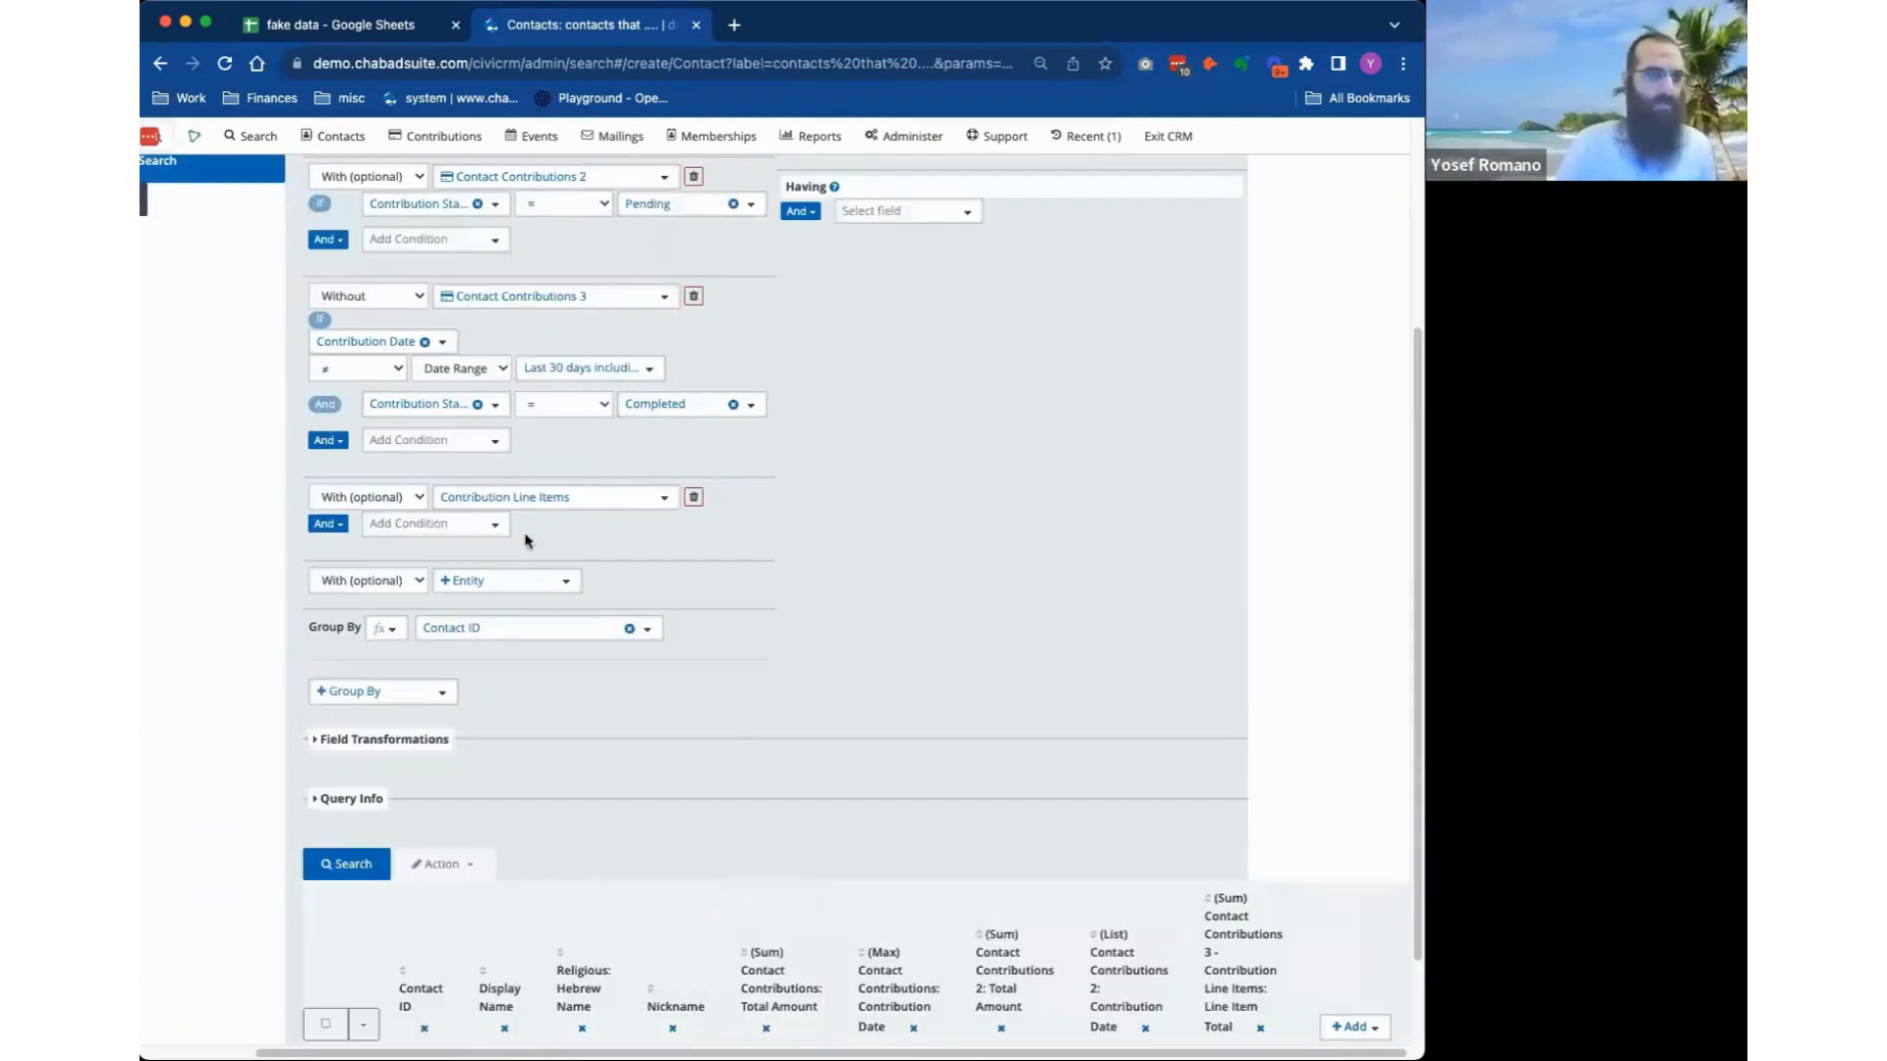
left_click(695, 498)
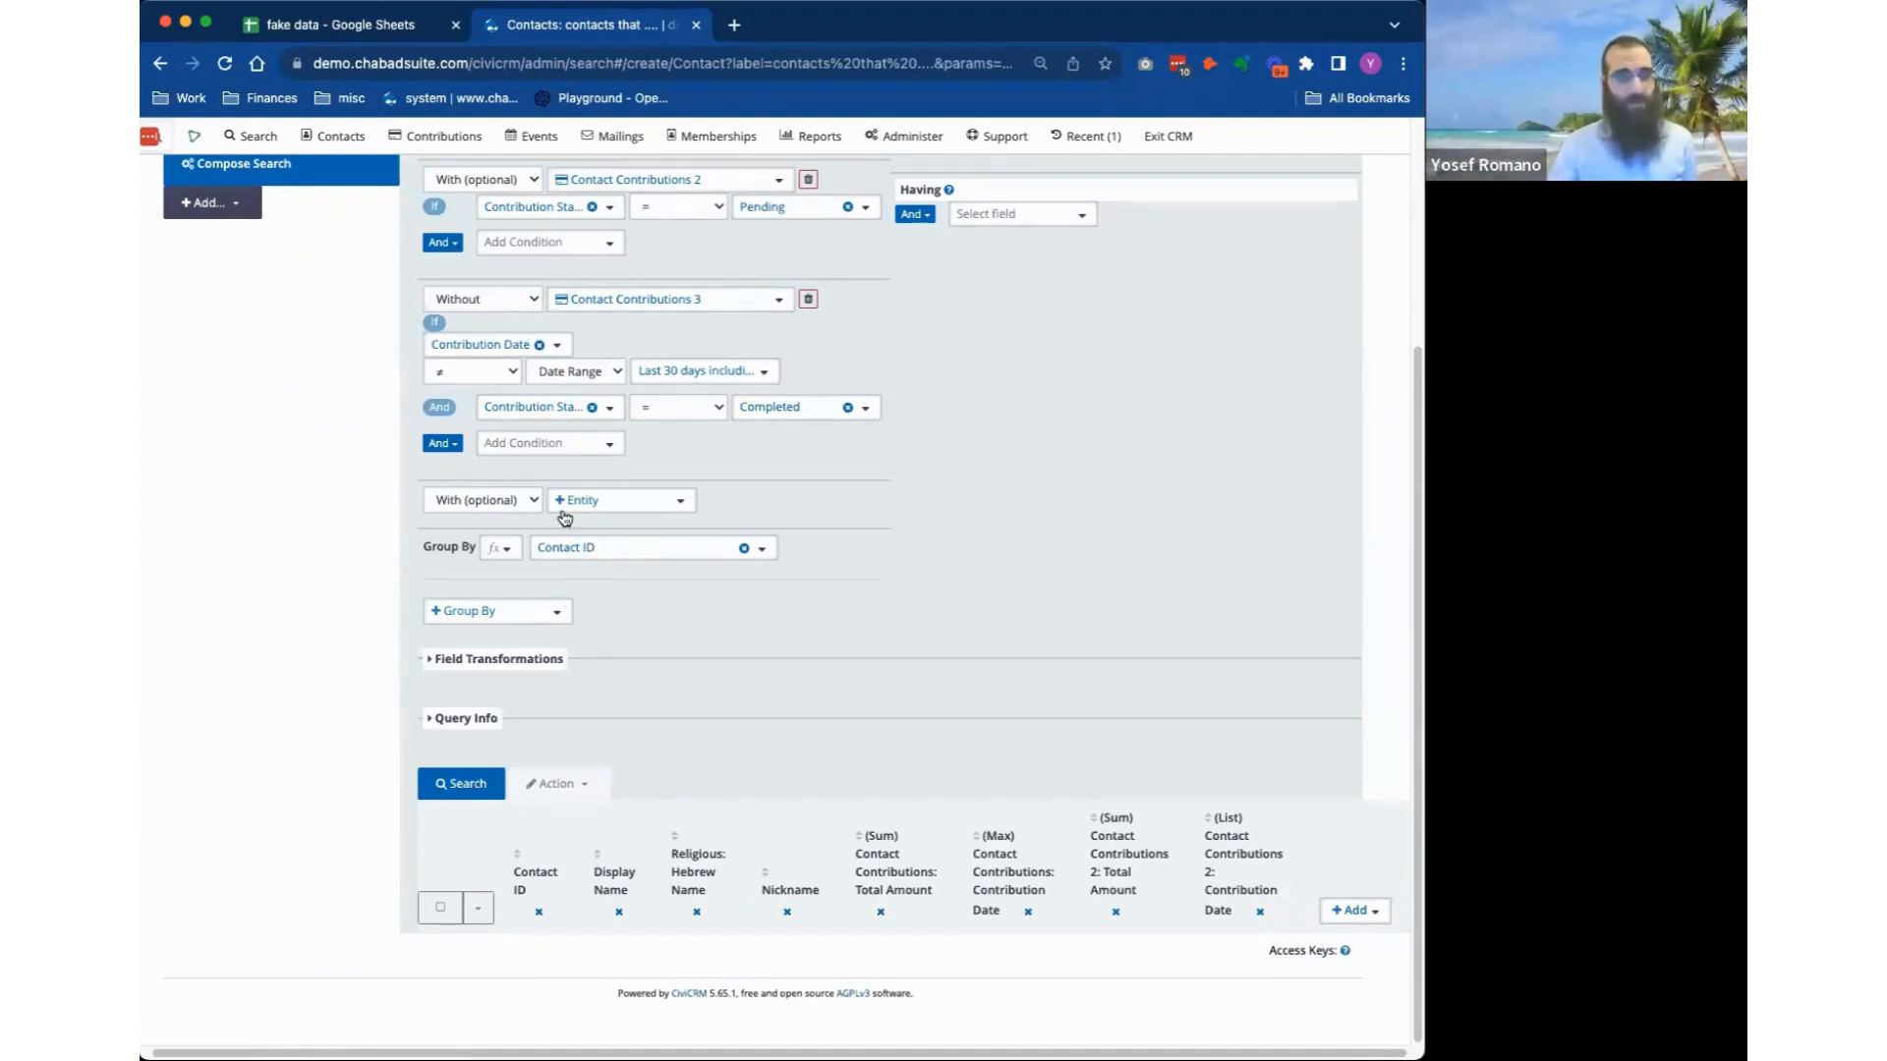
Turn off Distinct for the listed Contribution Date in the field transformations and rerun the search.
left_click(535, 661)
scroll(560, 649, "down", 2)
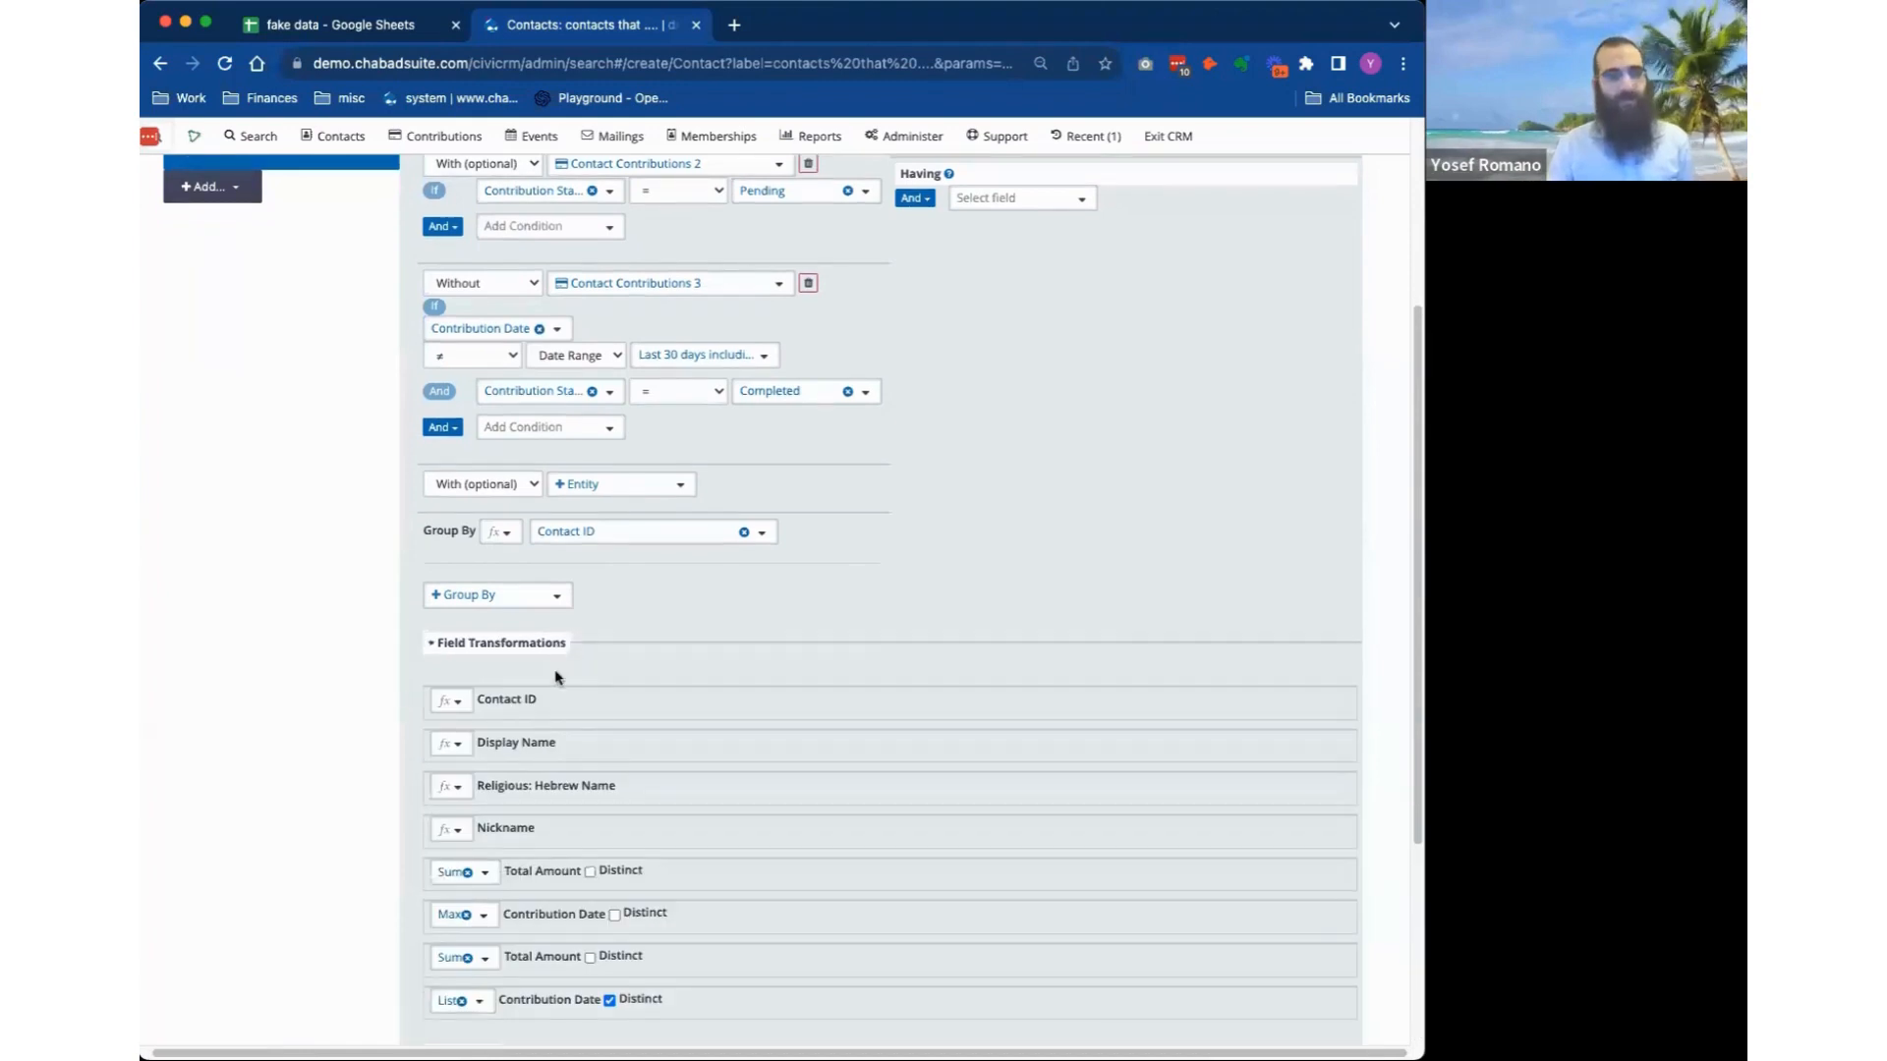
scroll(561, 672, "down", 5)
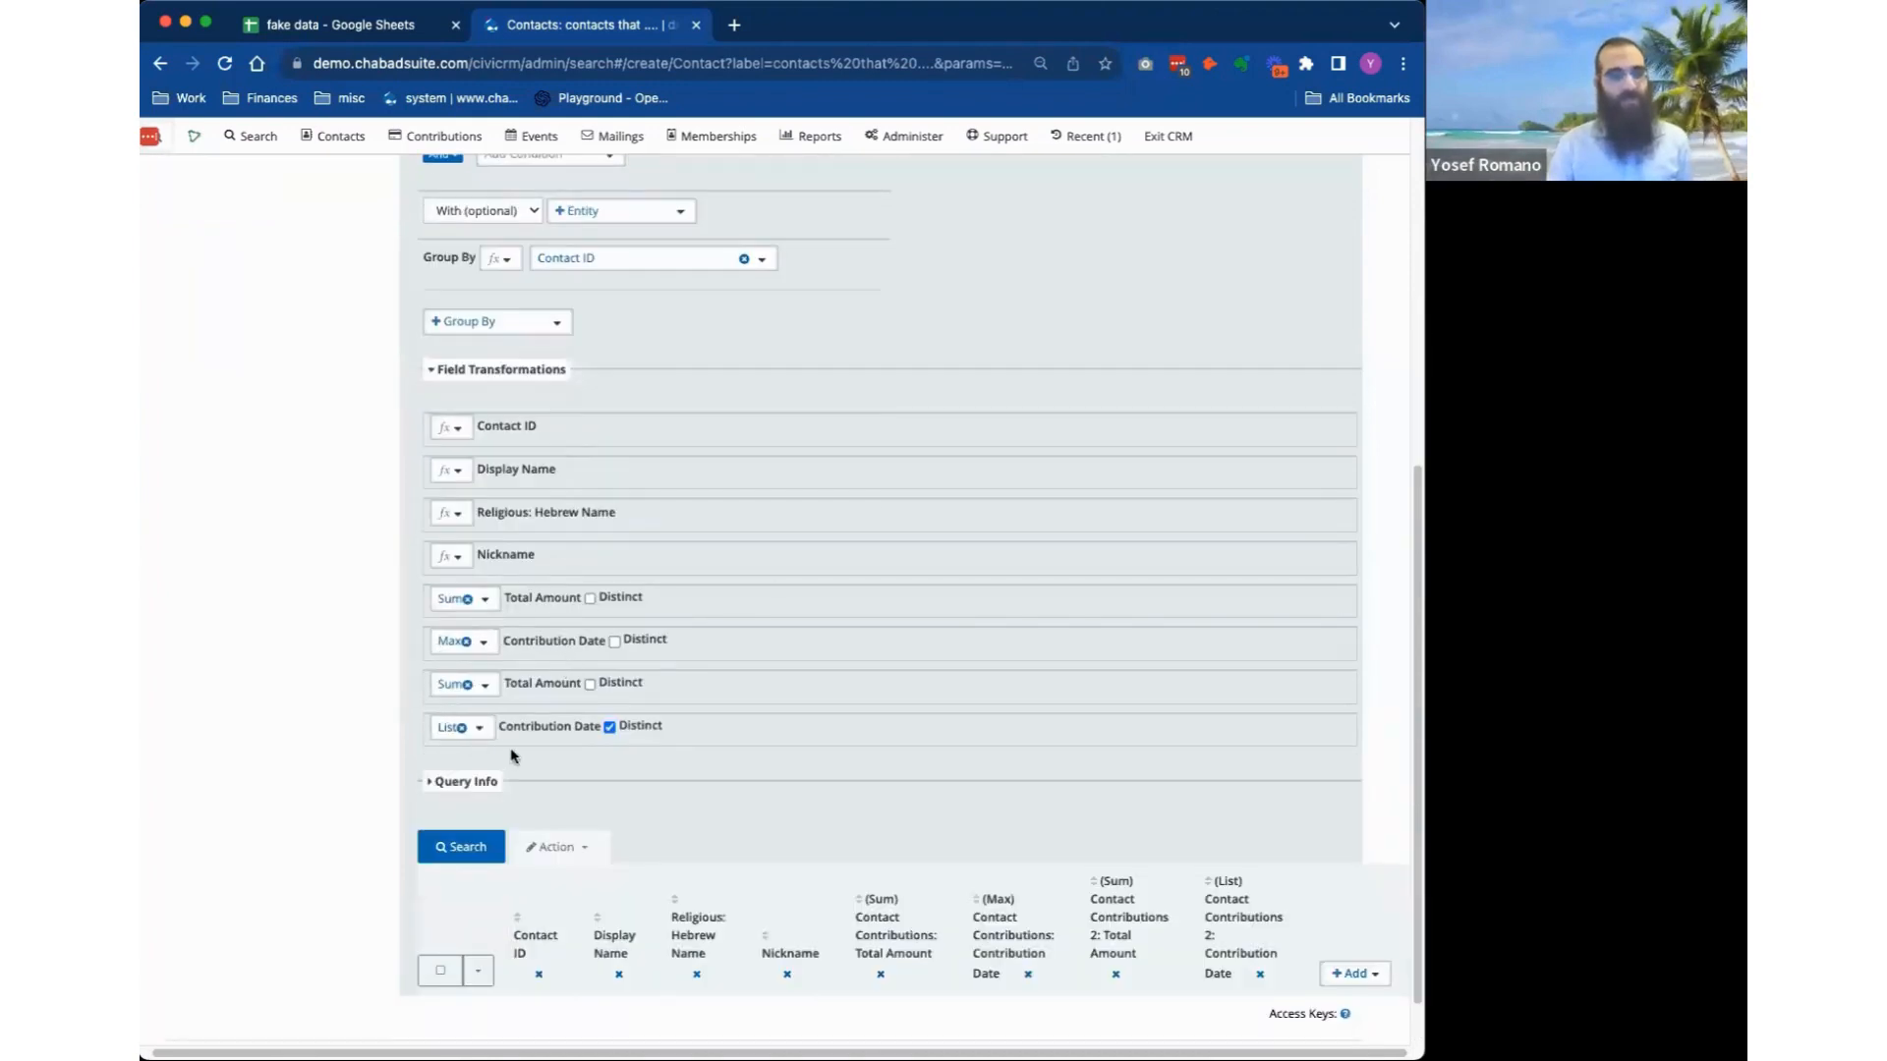
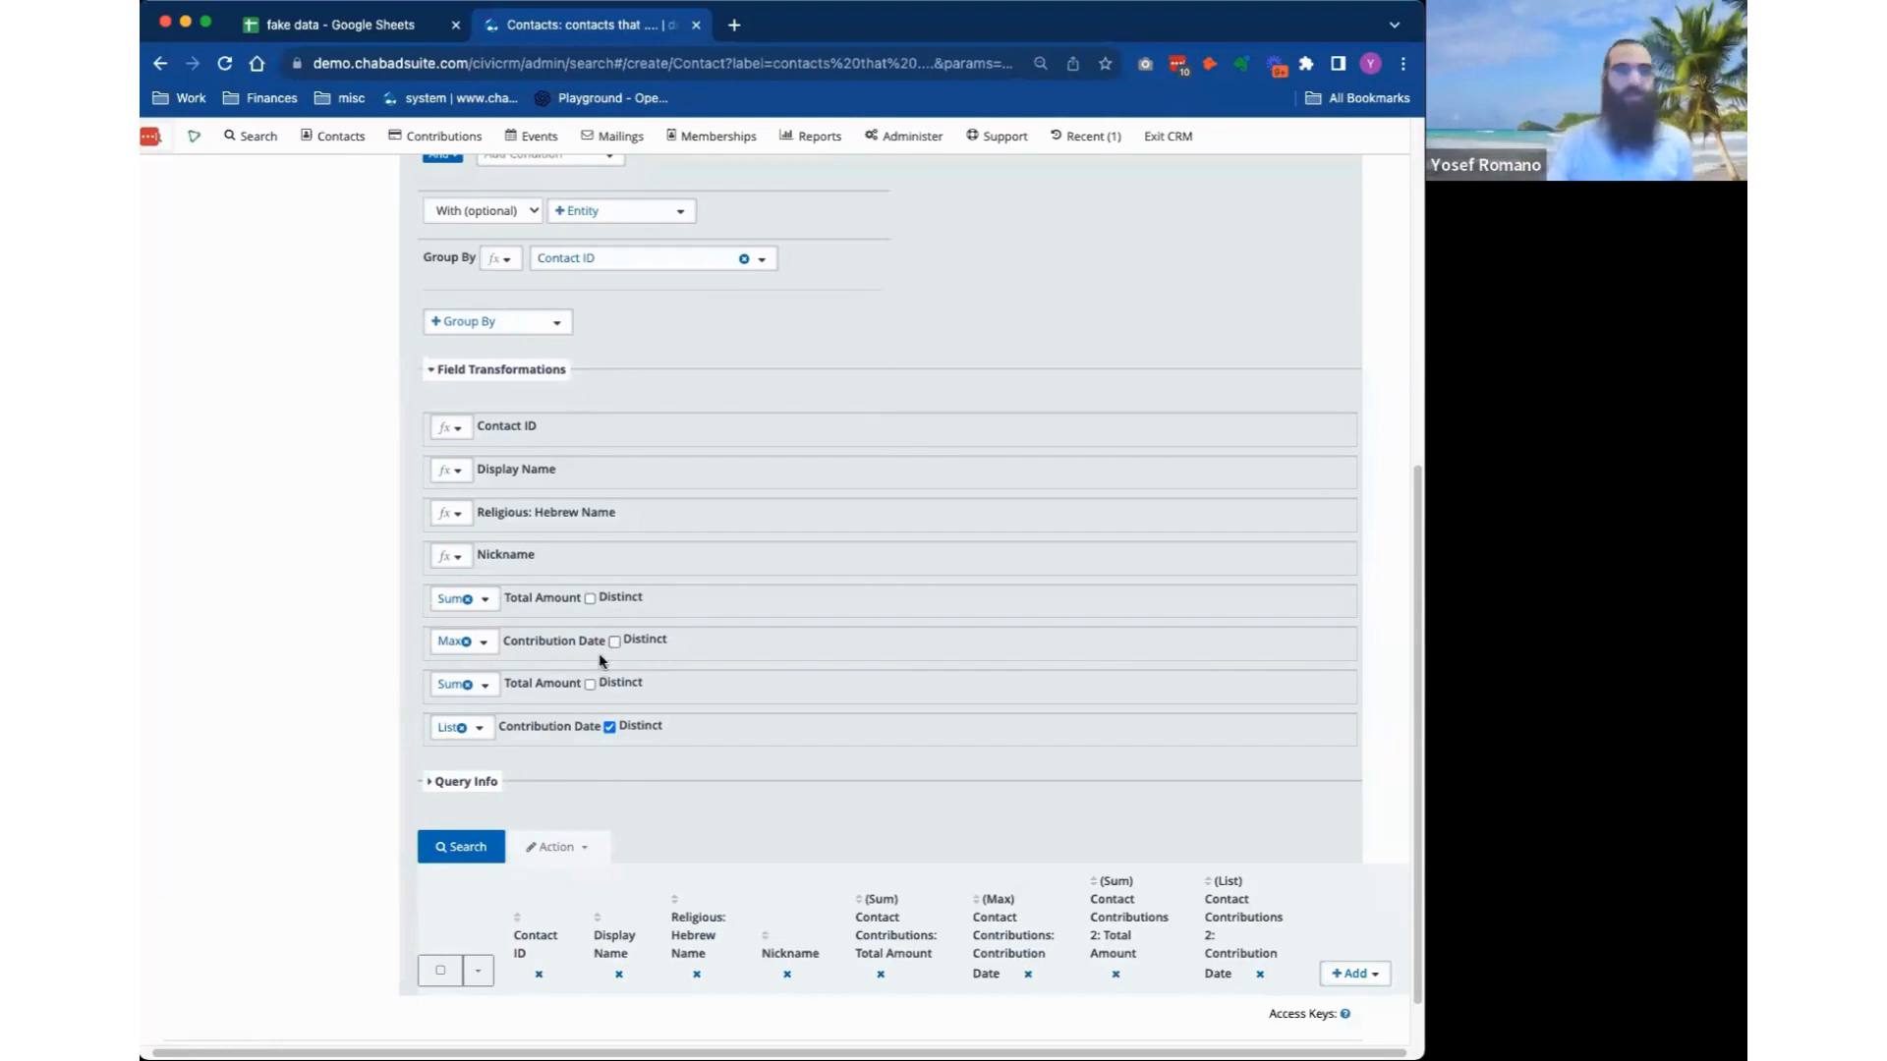
left_click(610, 727)
left_click(489, 845)
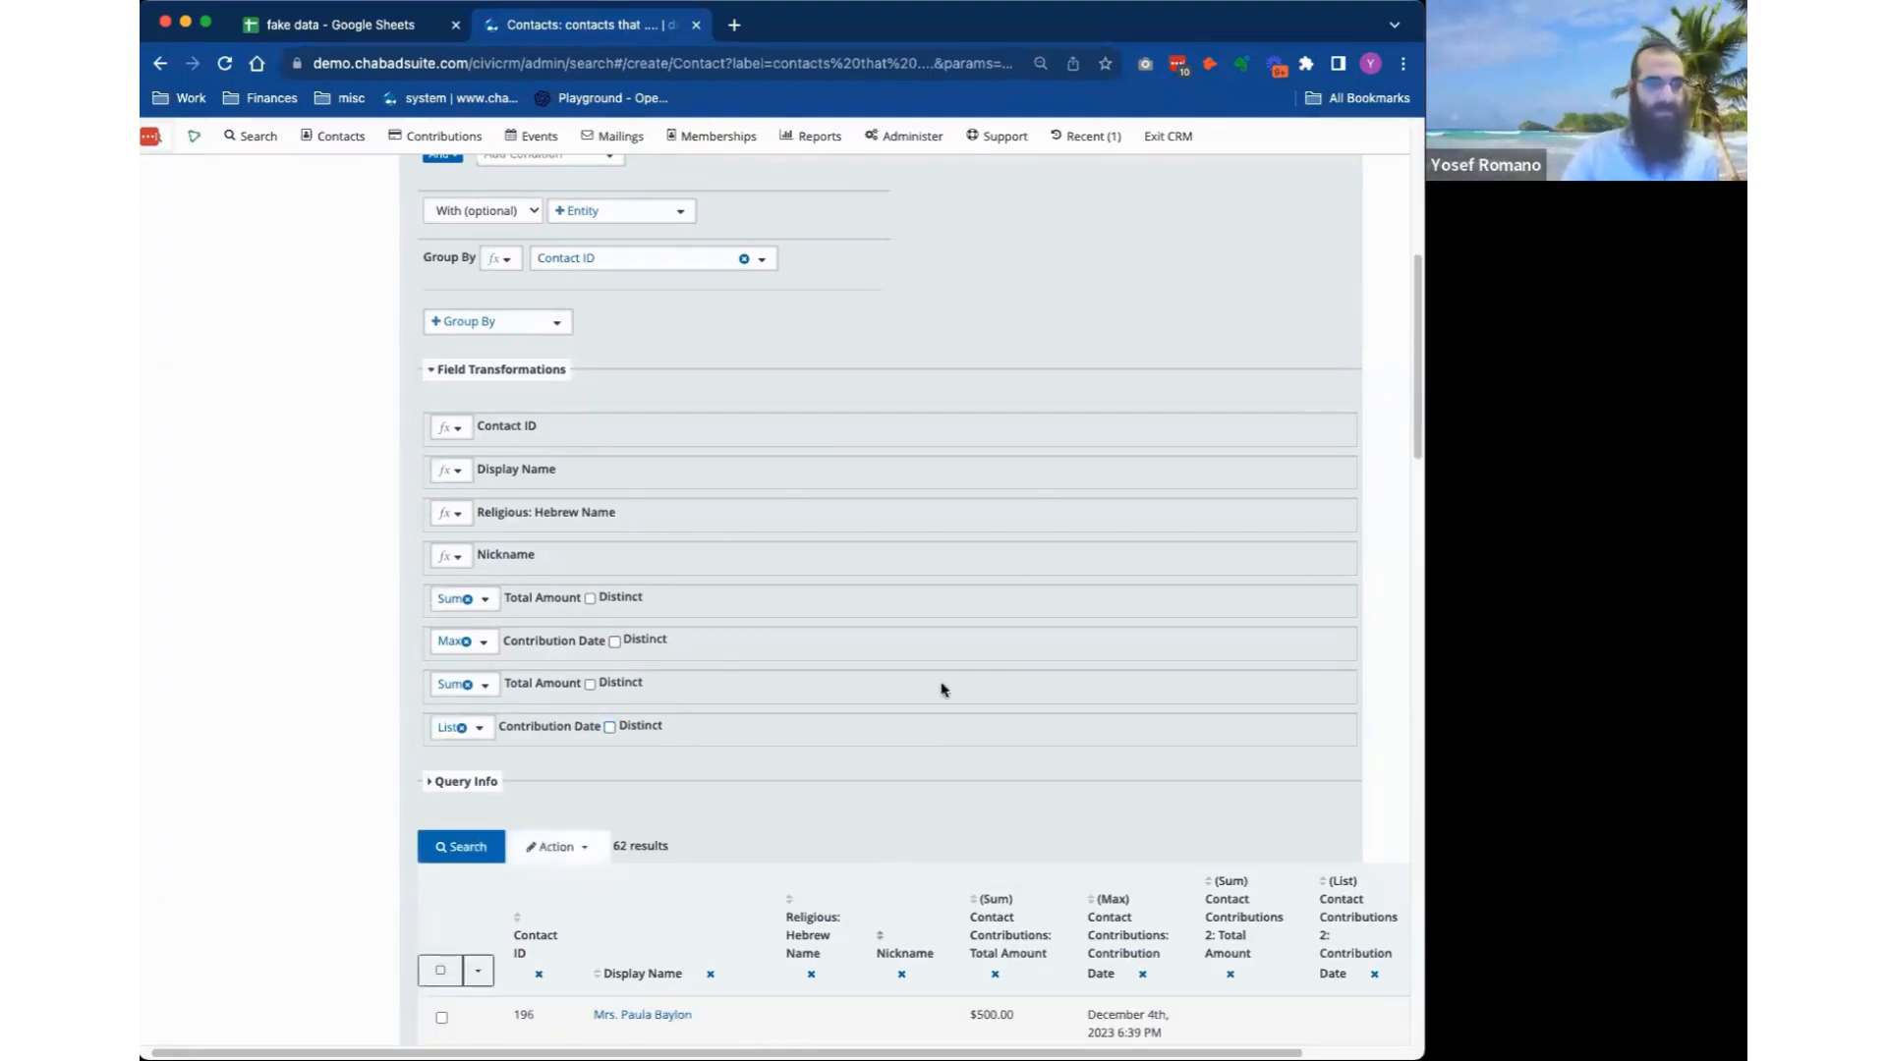
Look through the rerun results and the search conditions, and collapse the field transformations.
scroll(942, 690, "down", 20)
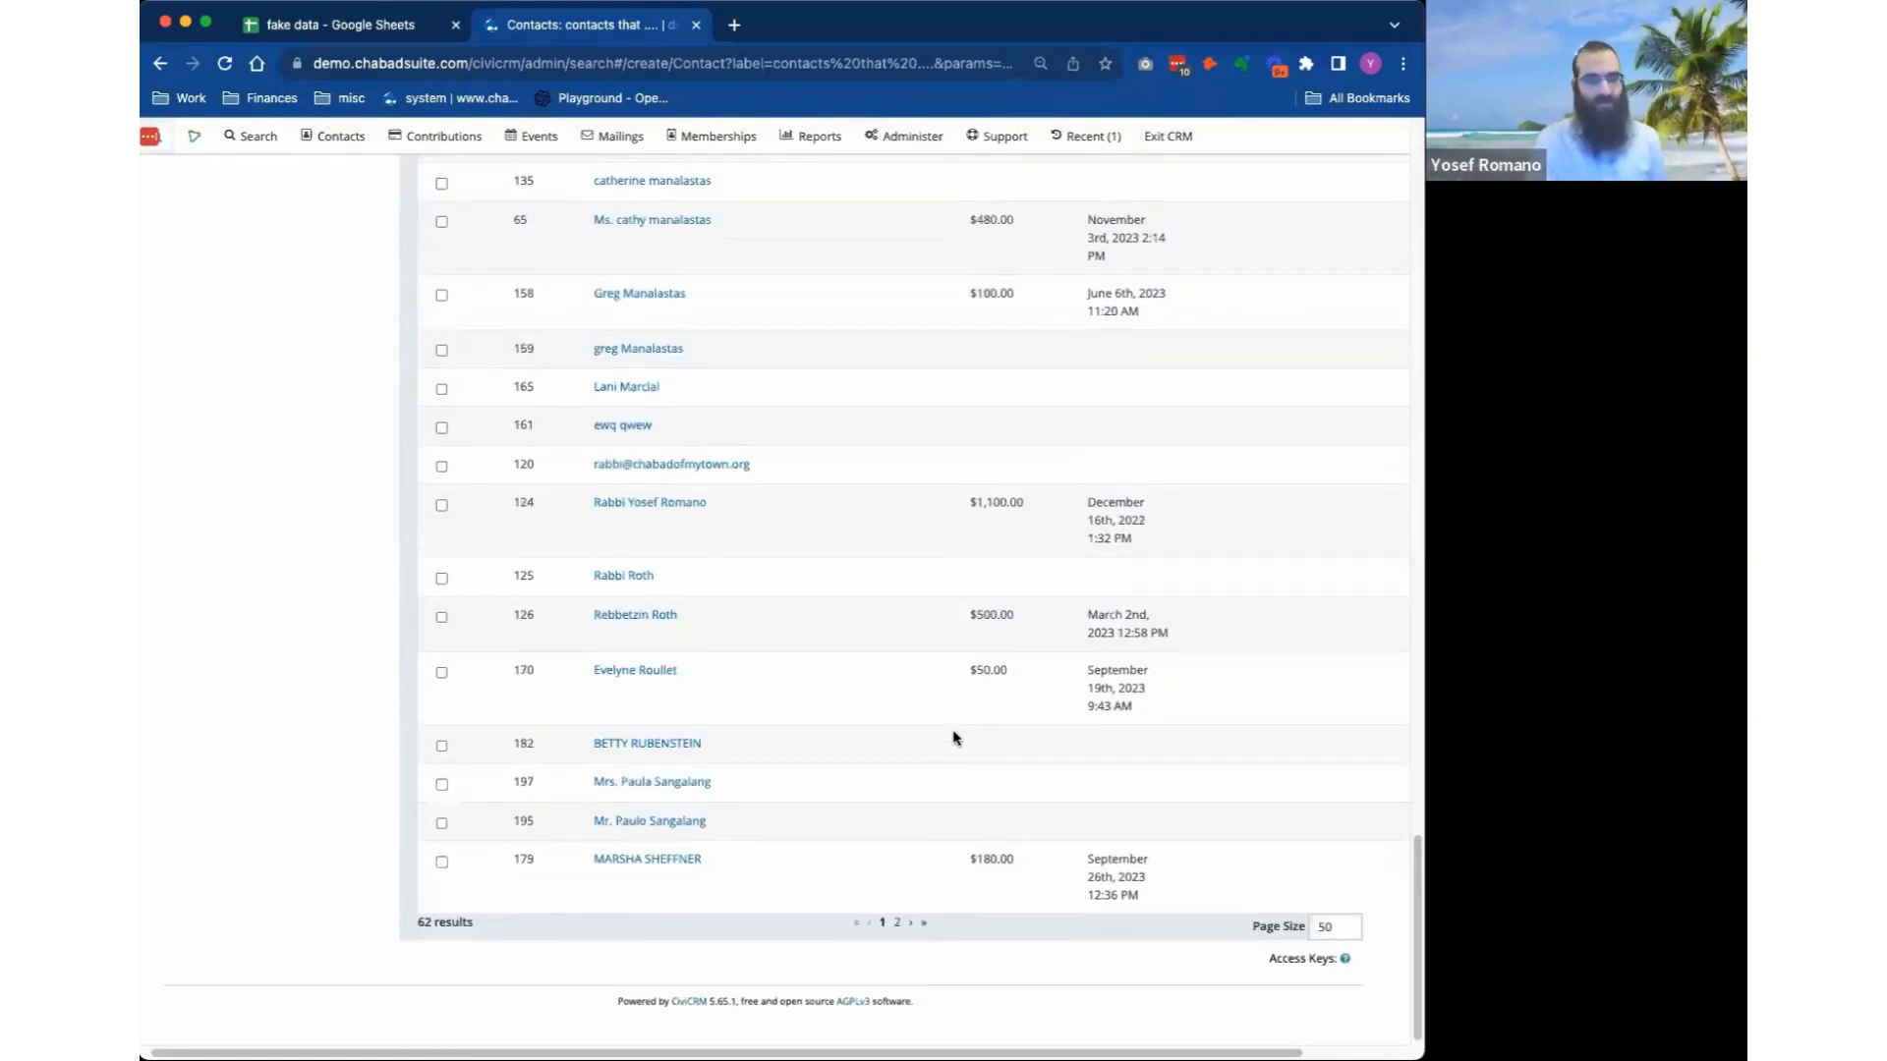
scroll(954, 738, "up", 20)
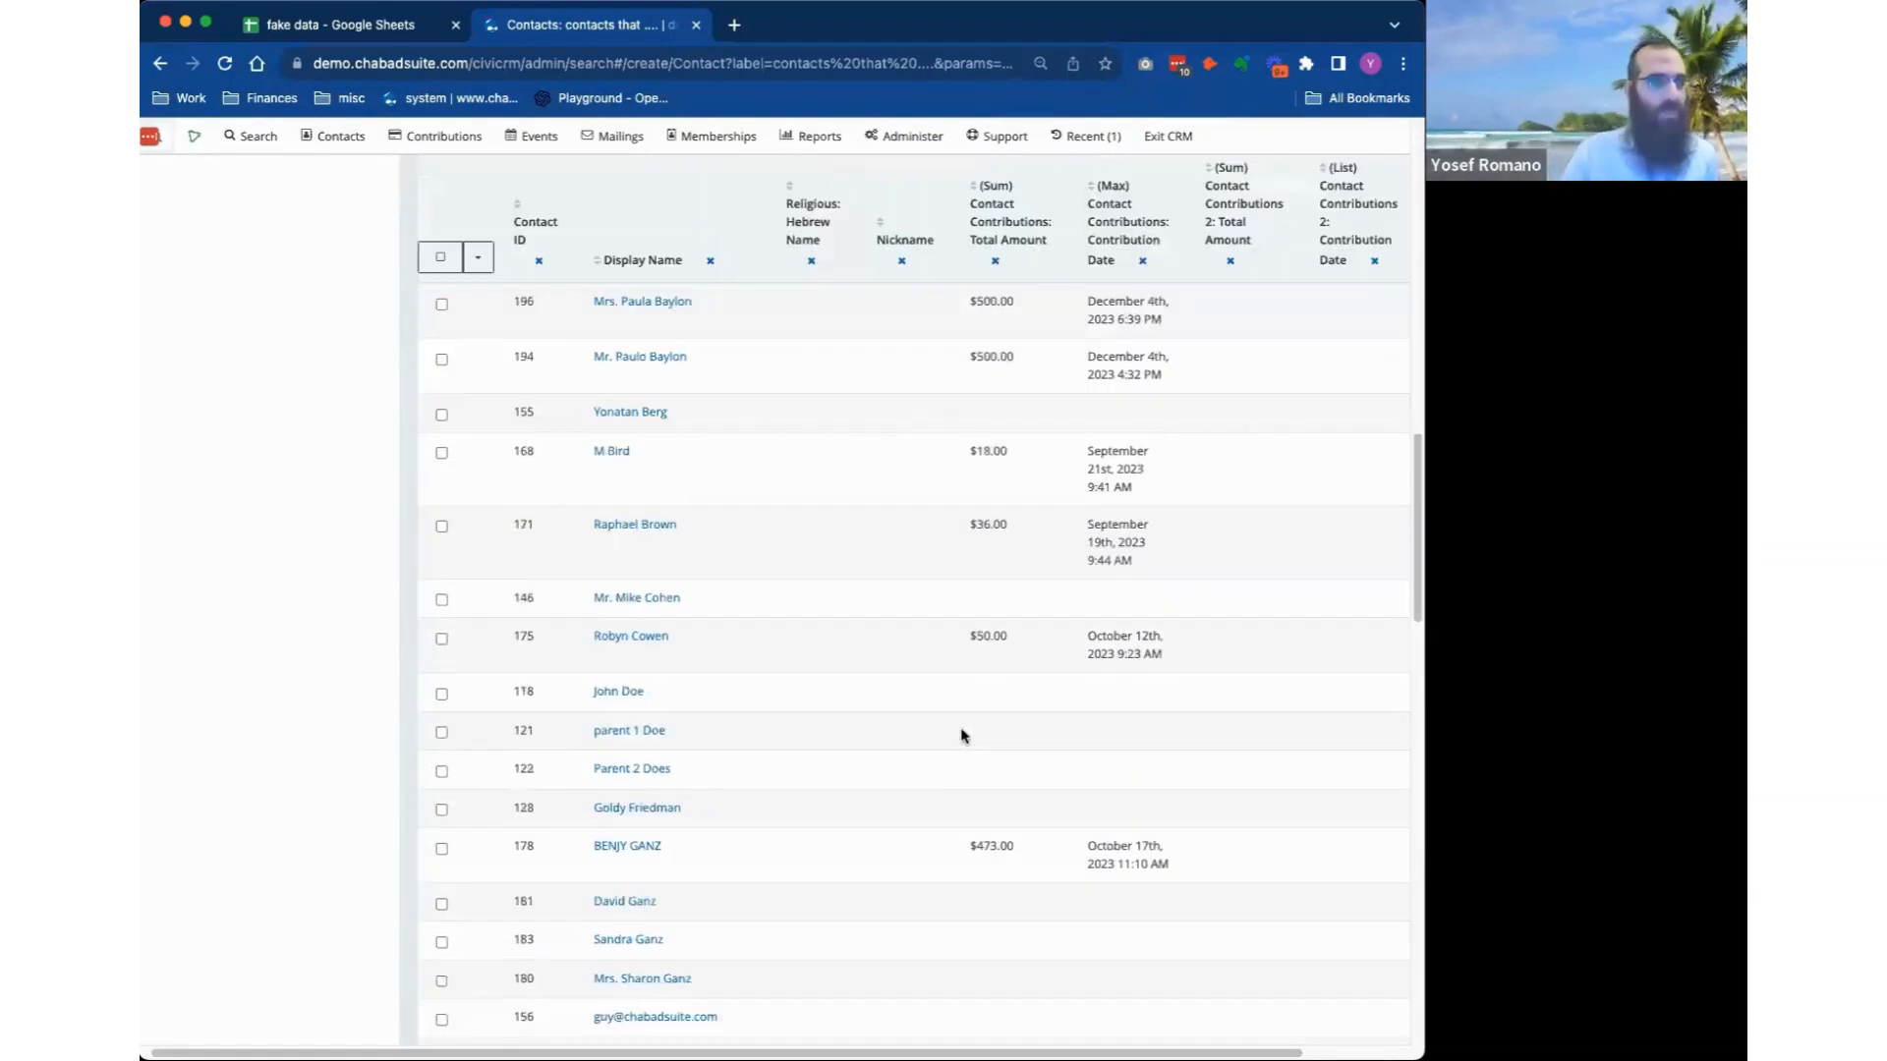
scroll(961, 735, "up", 15)
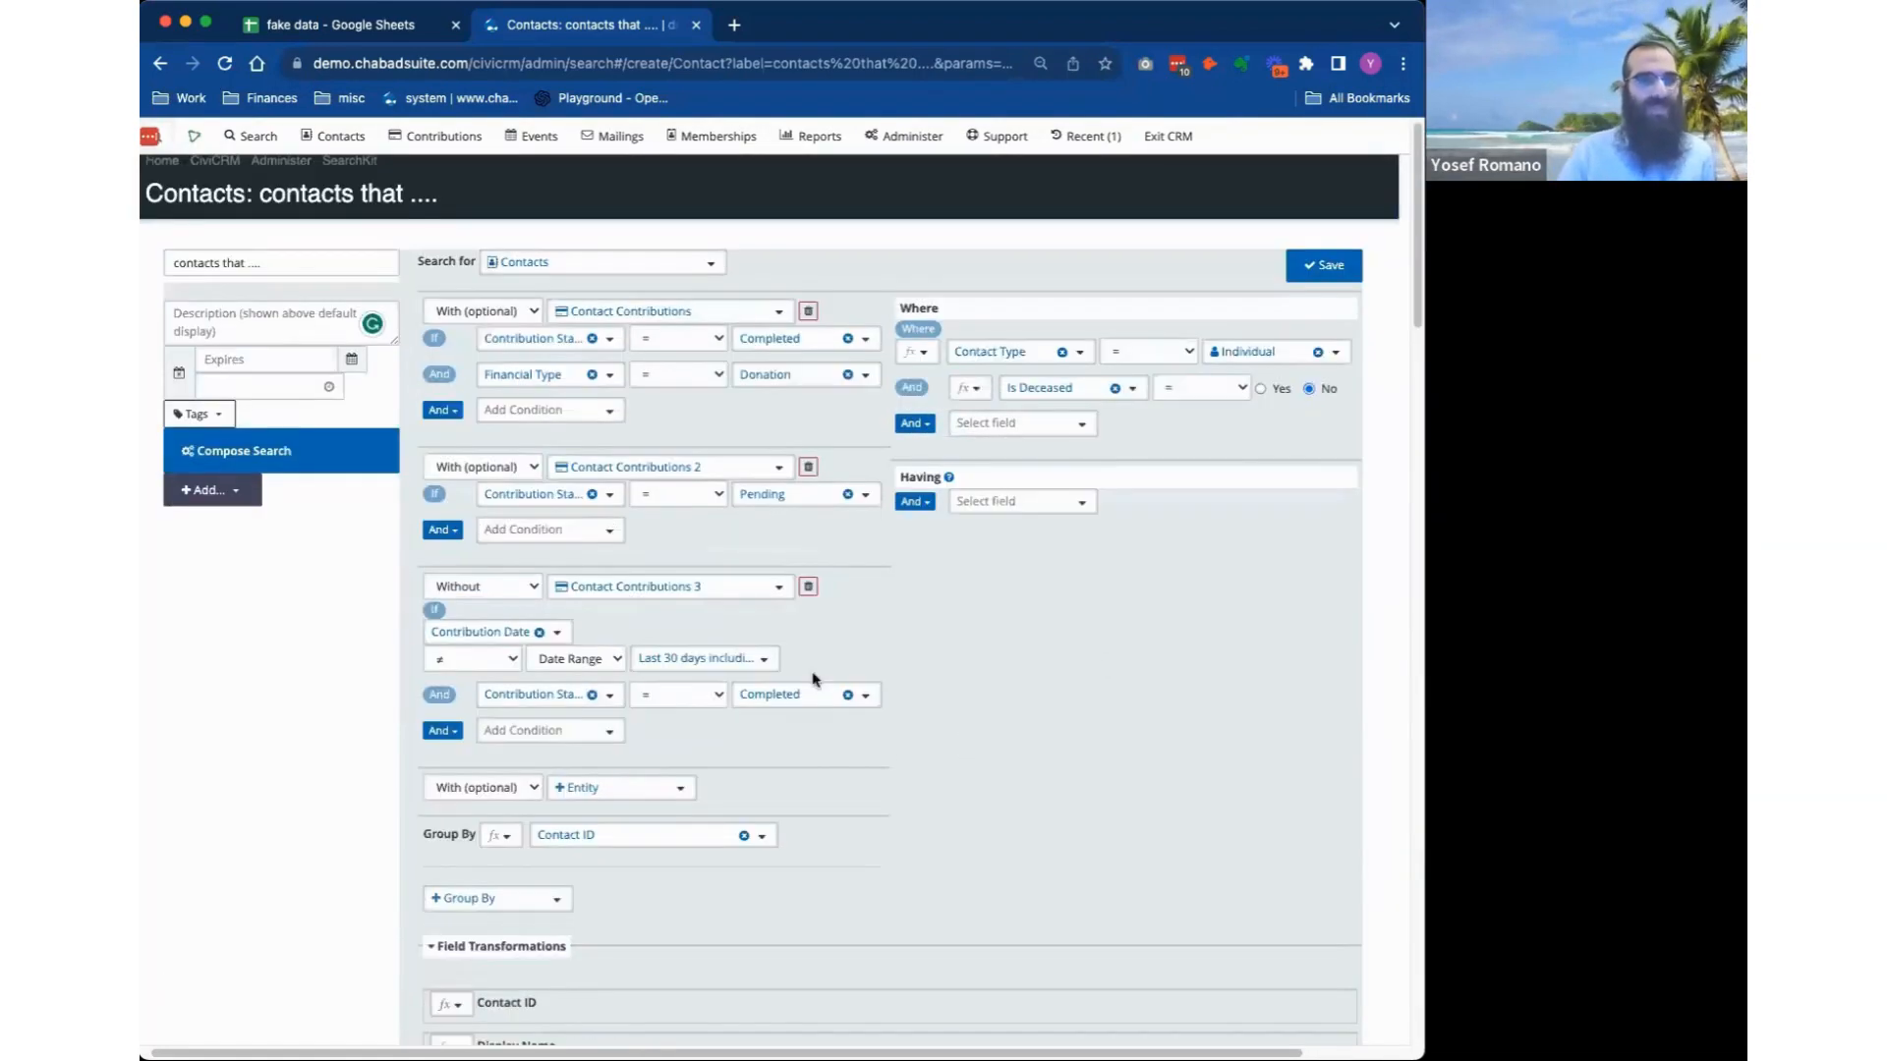
scroll(762, 794, "down", 6)
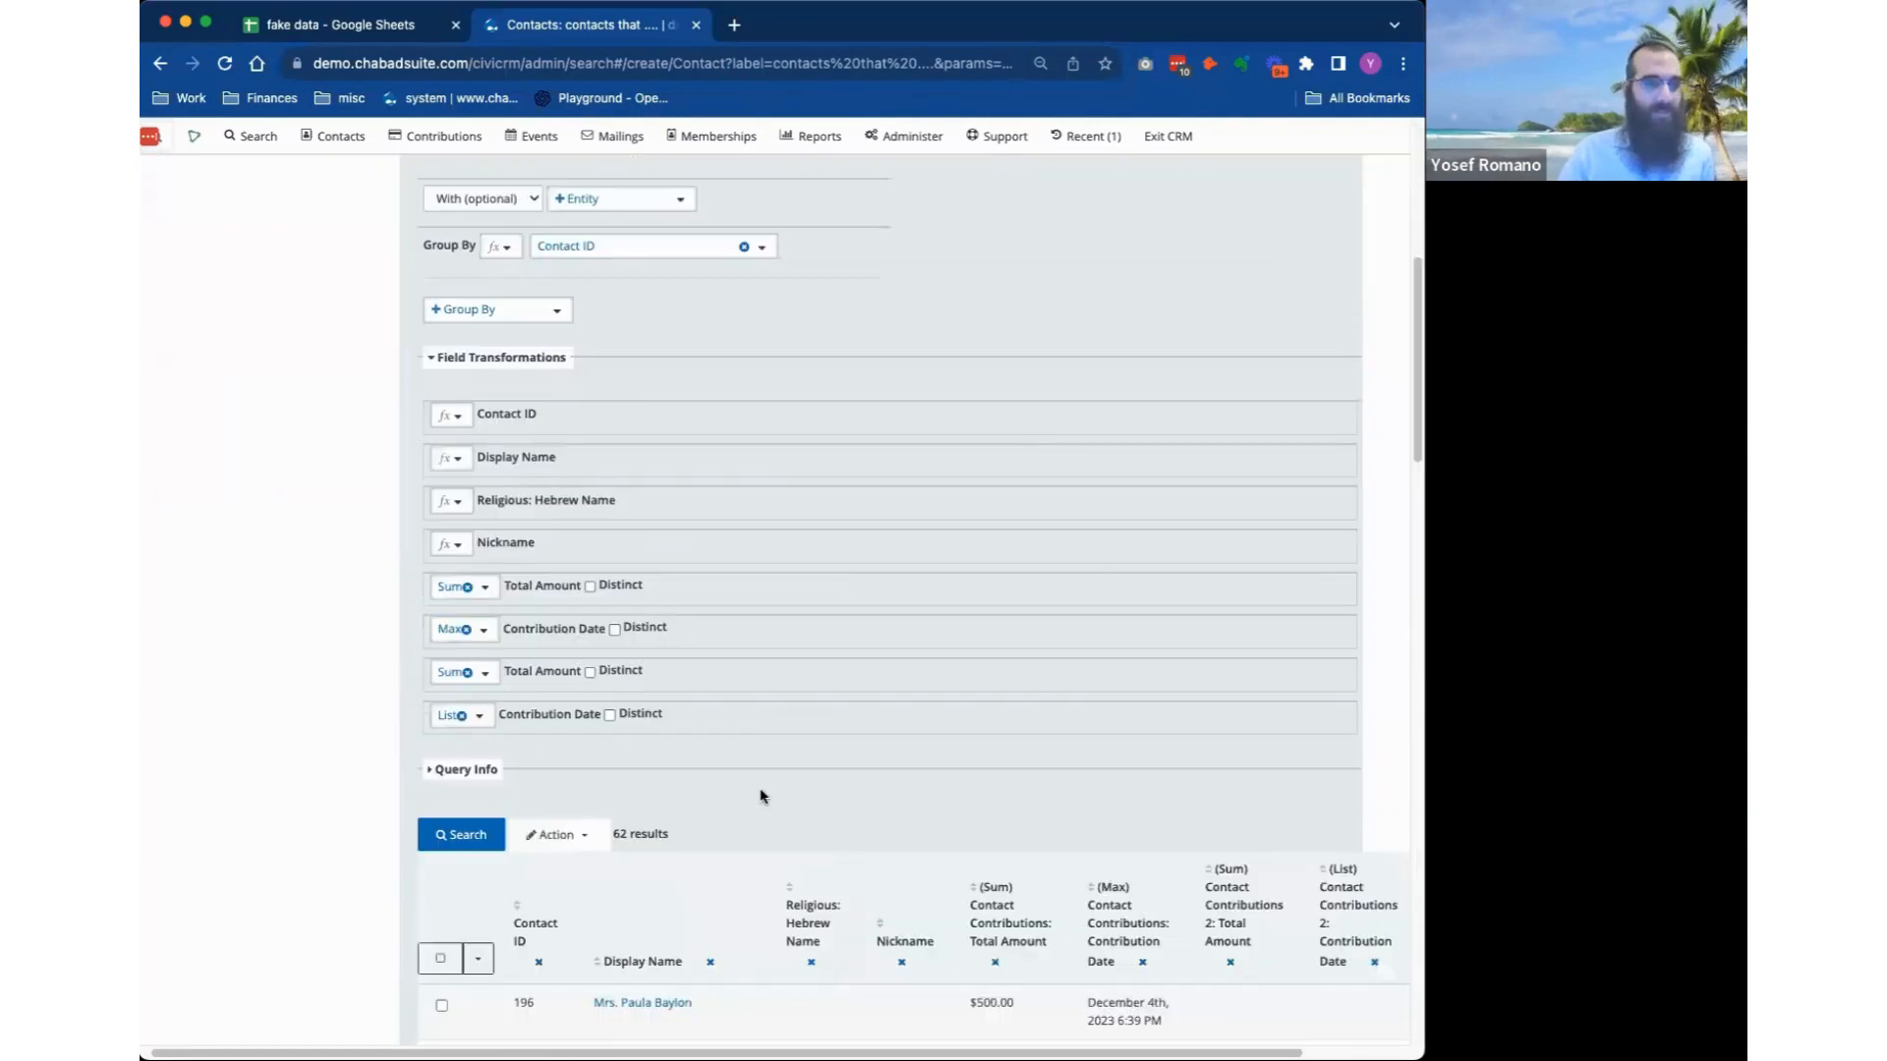
left_click(474, 359)
scroll(796, 383, "up", 2)
scroll(956, 552, "up", 5)
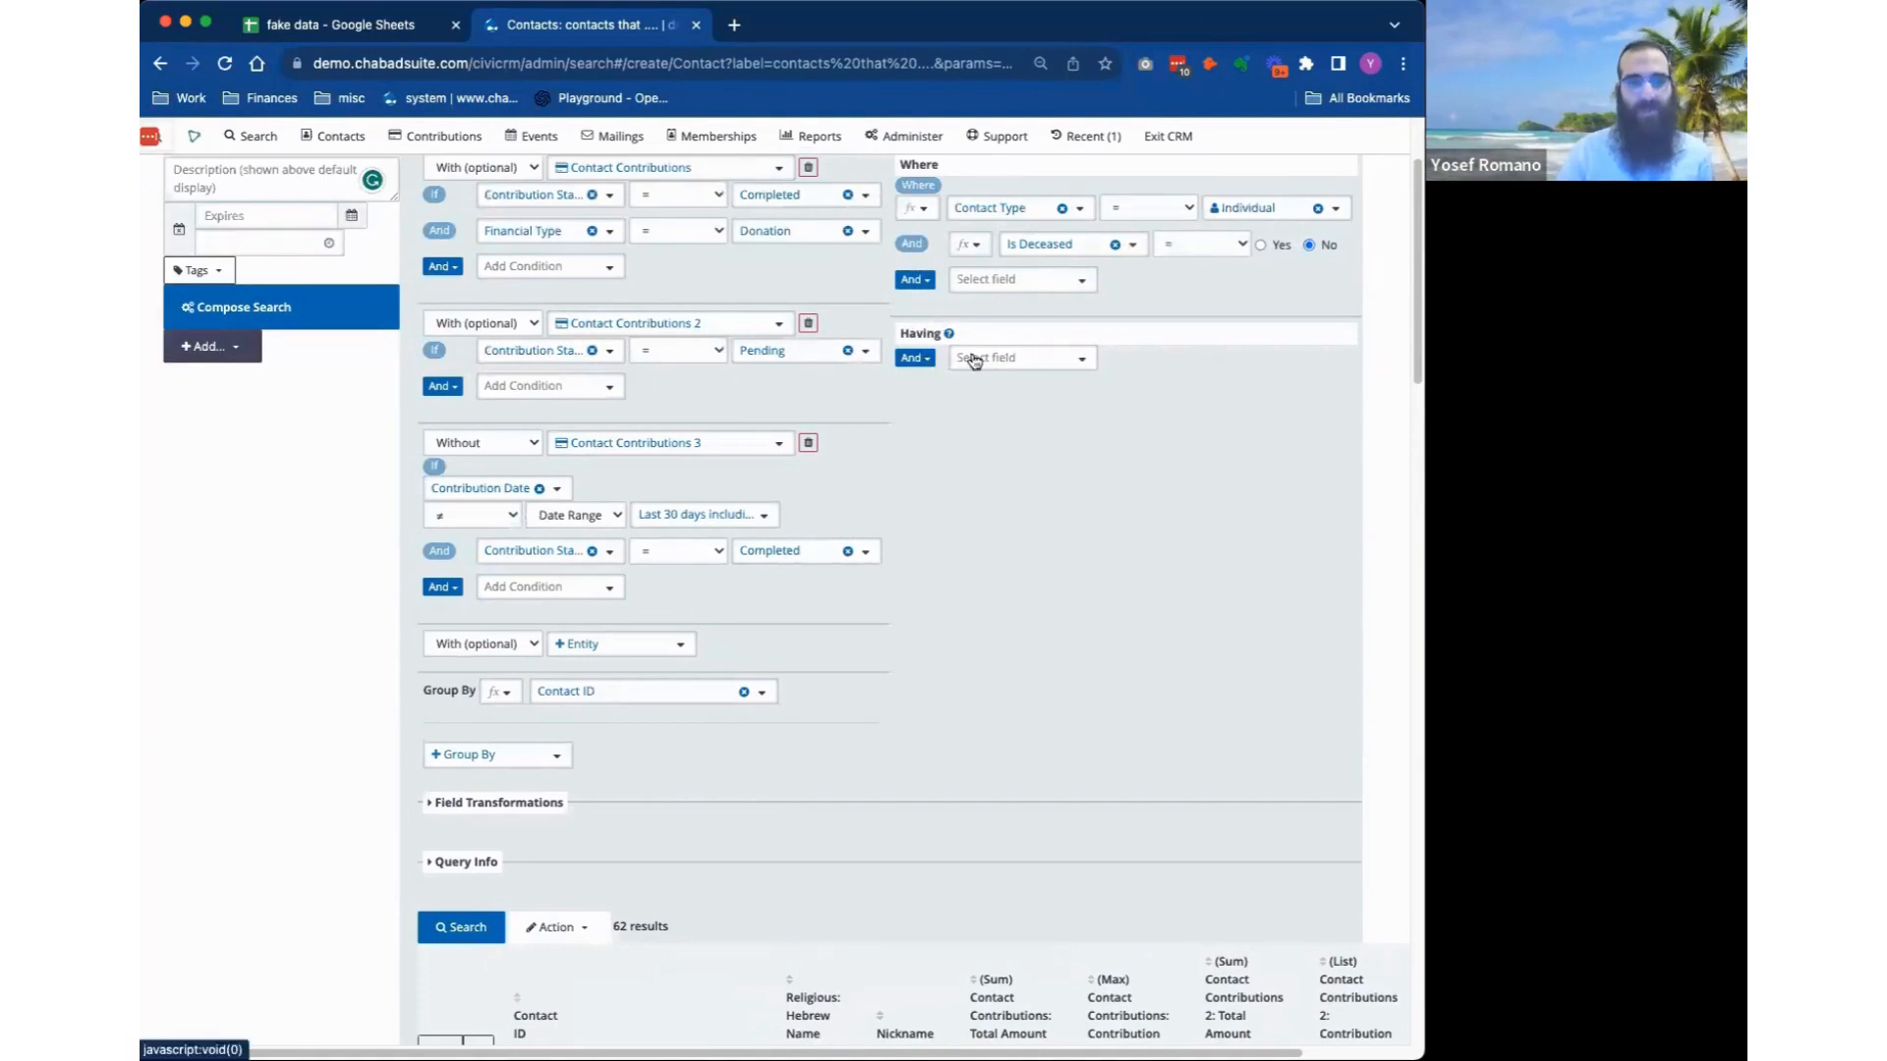
Review the Having section alongside the aggregated amount and date columns in the results.
double_click(920, 331)
scroll(1032, 590, "down", 10)
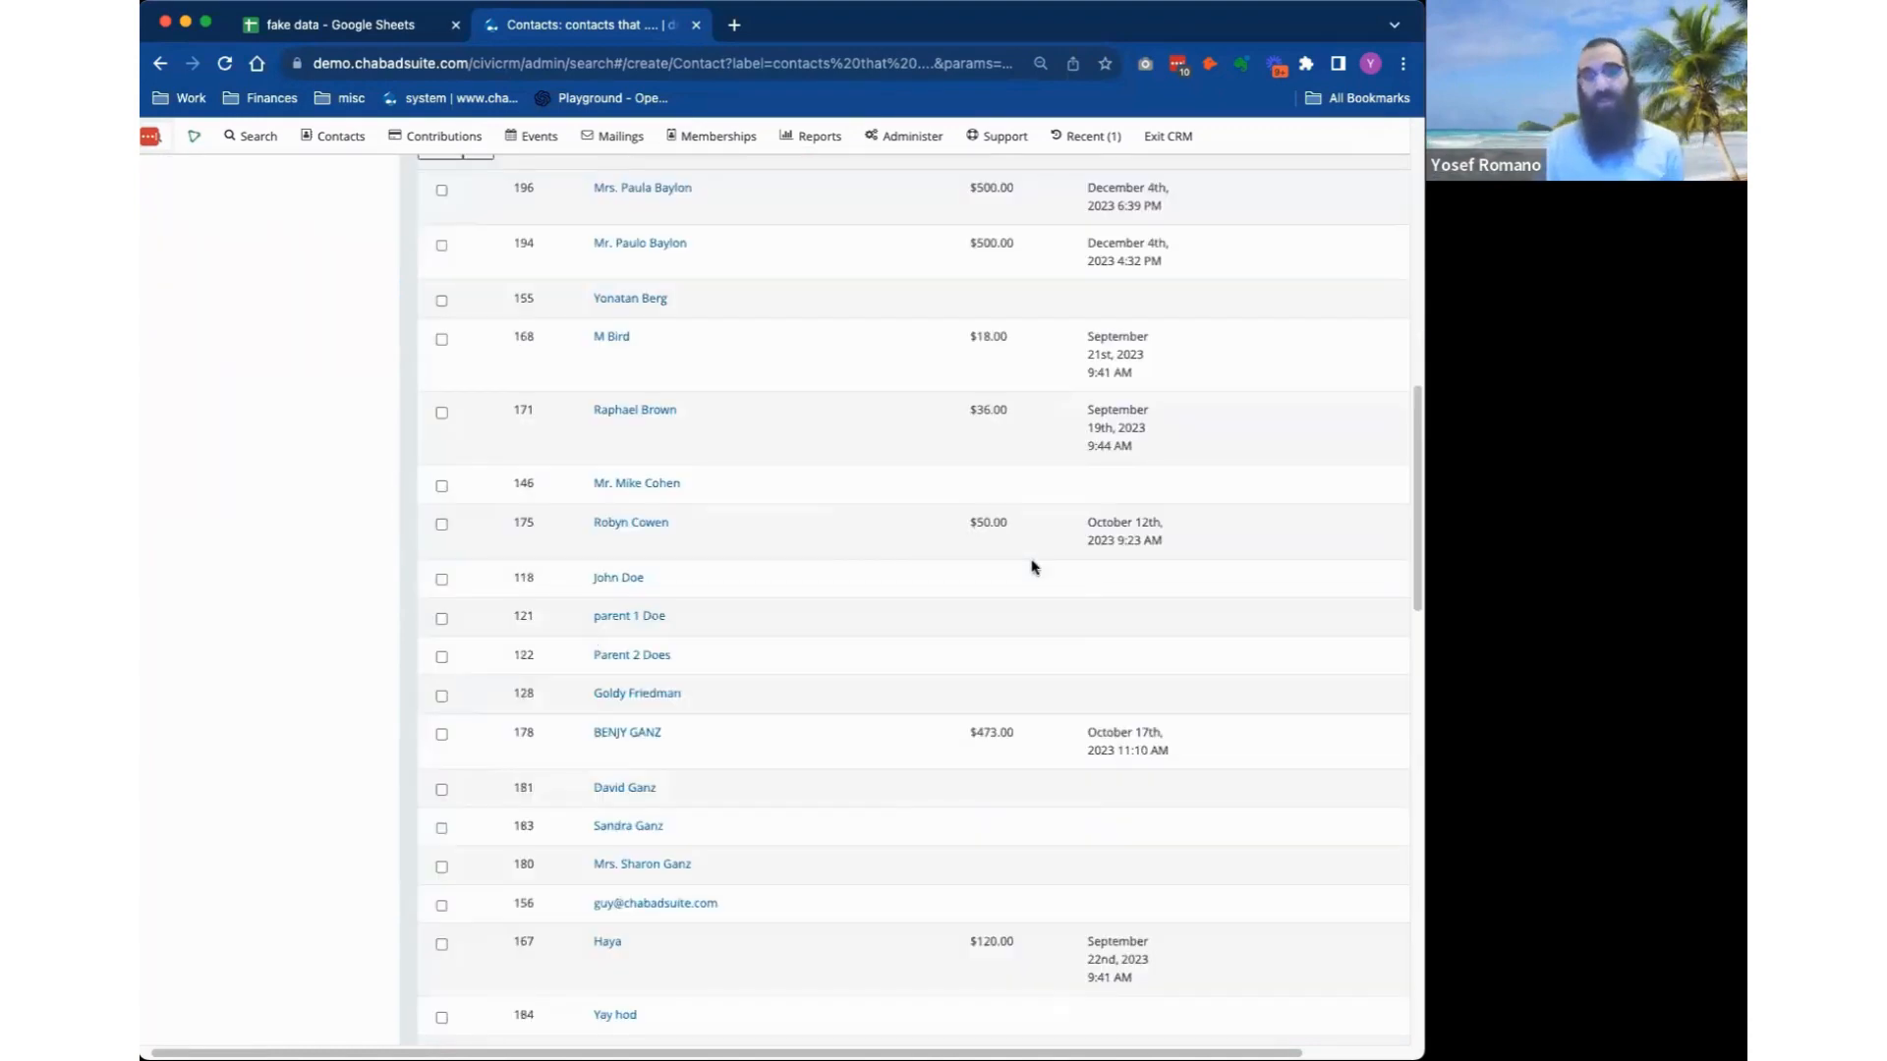
scroll(1031, 565, "up", 10)
scroll(1085, 735, "down", 10)
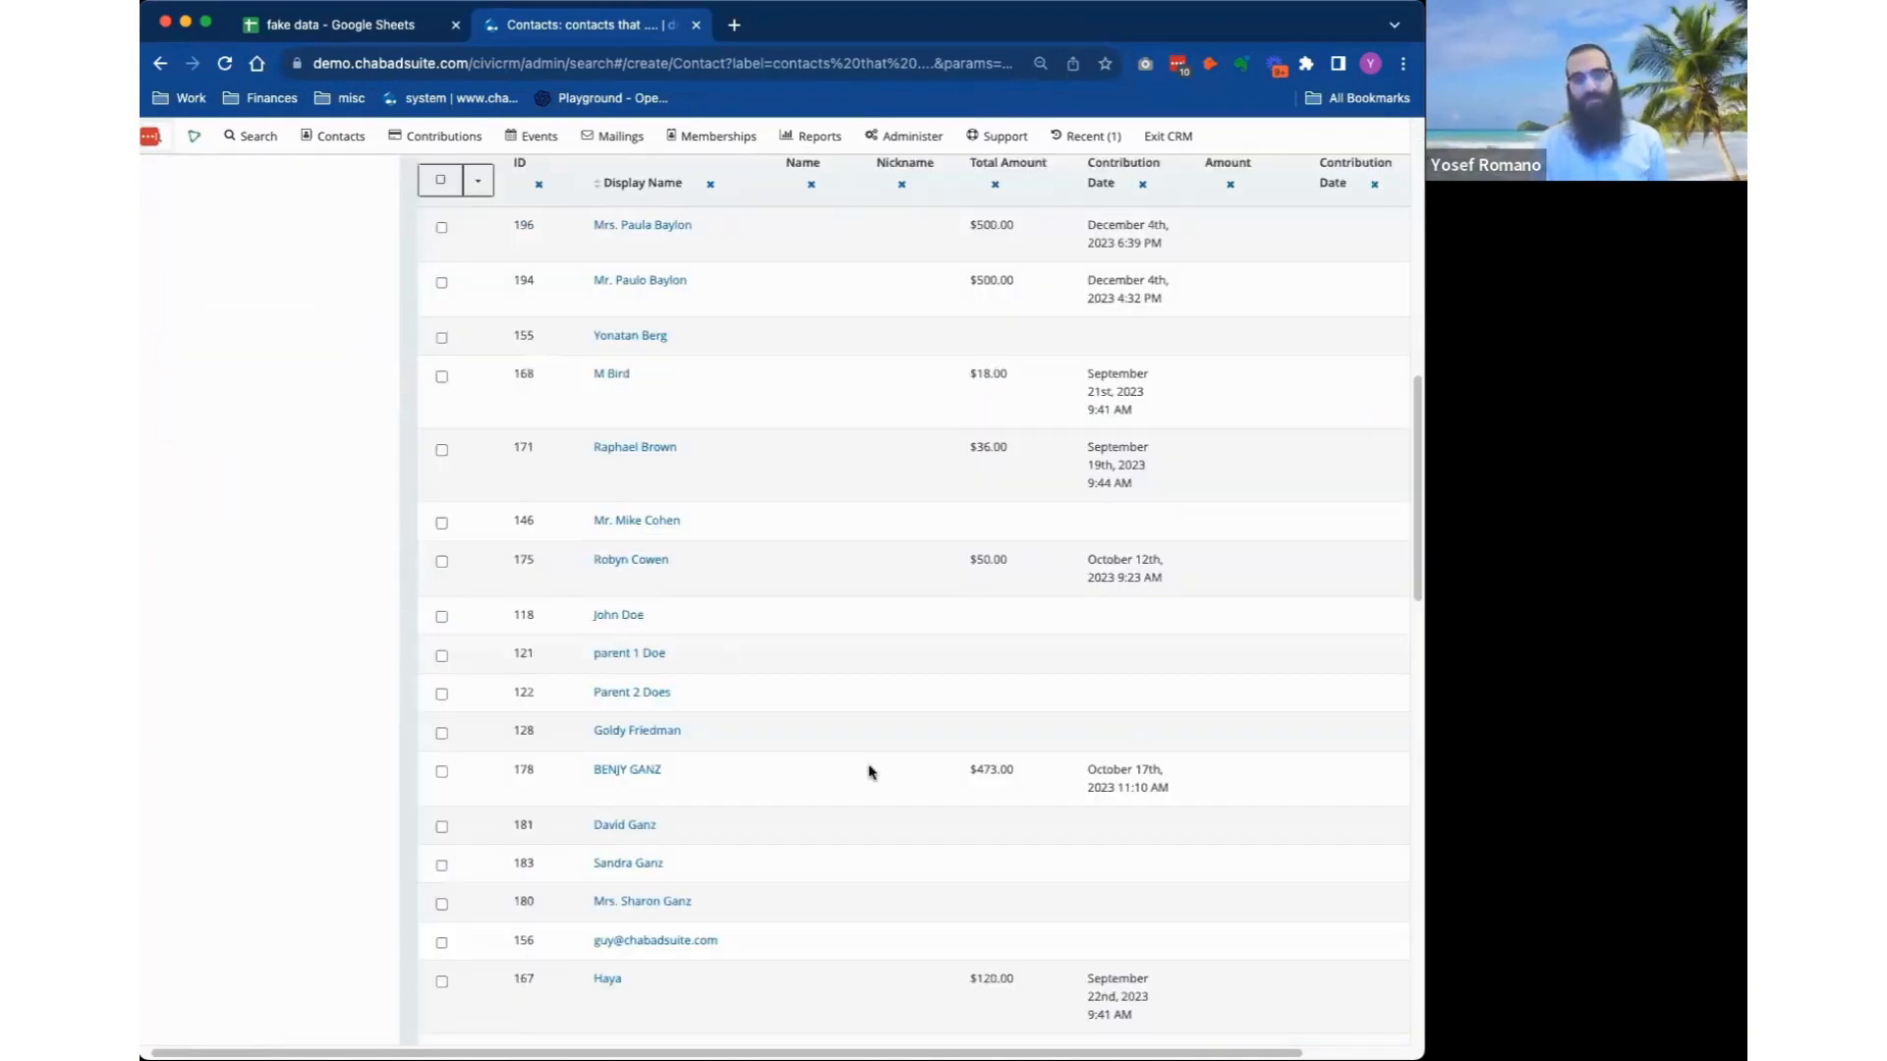
scroll(870, 769, "up", 10)
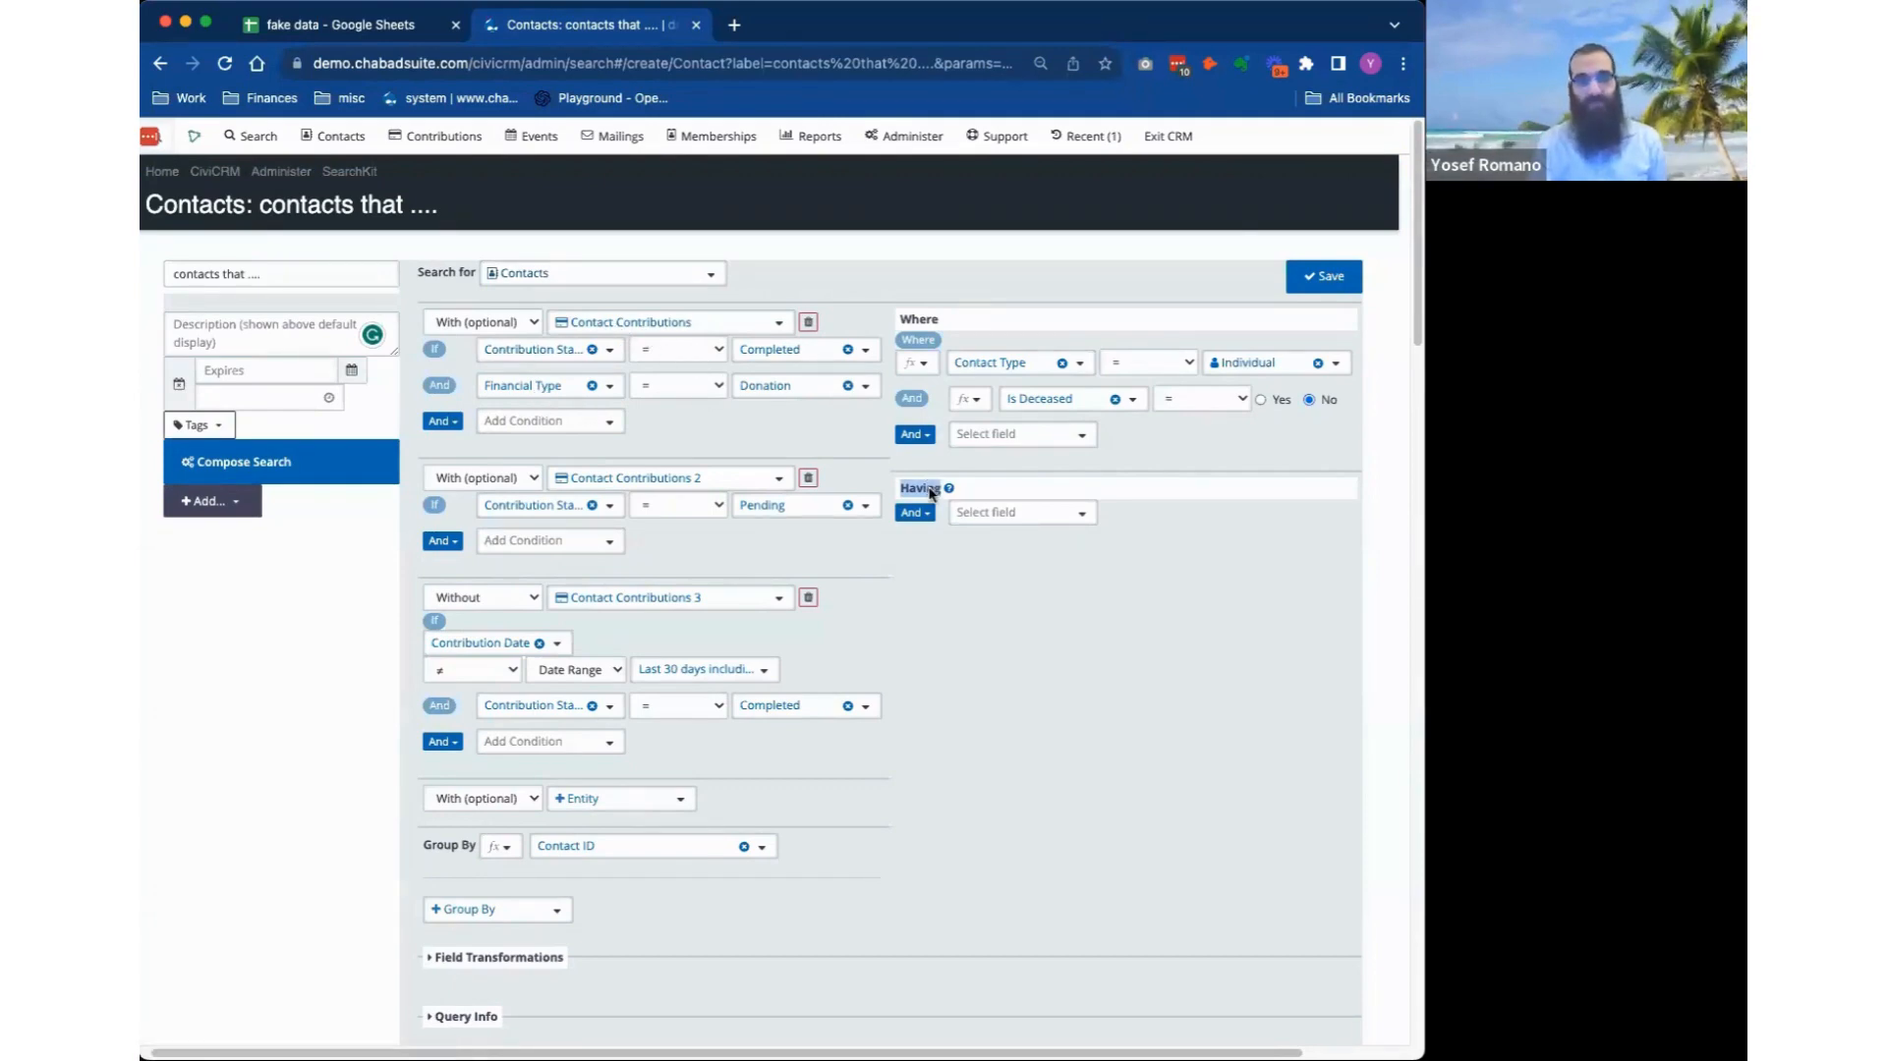
scroll(837, 581, "down", 10)
scroll(1036, 552, "up", 8)
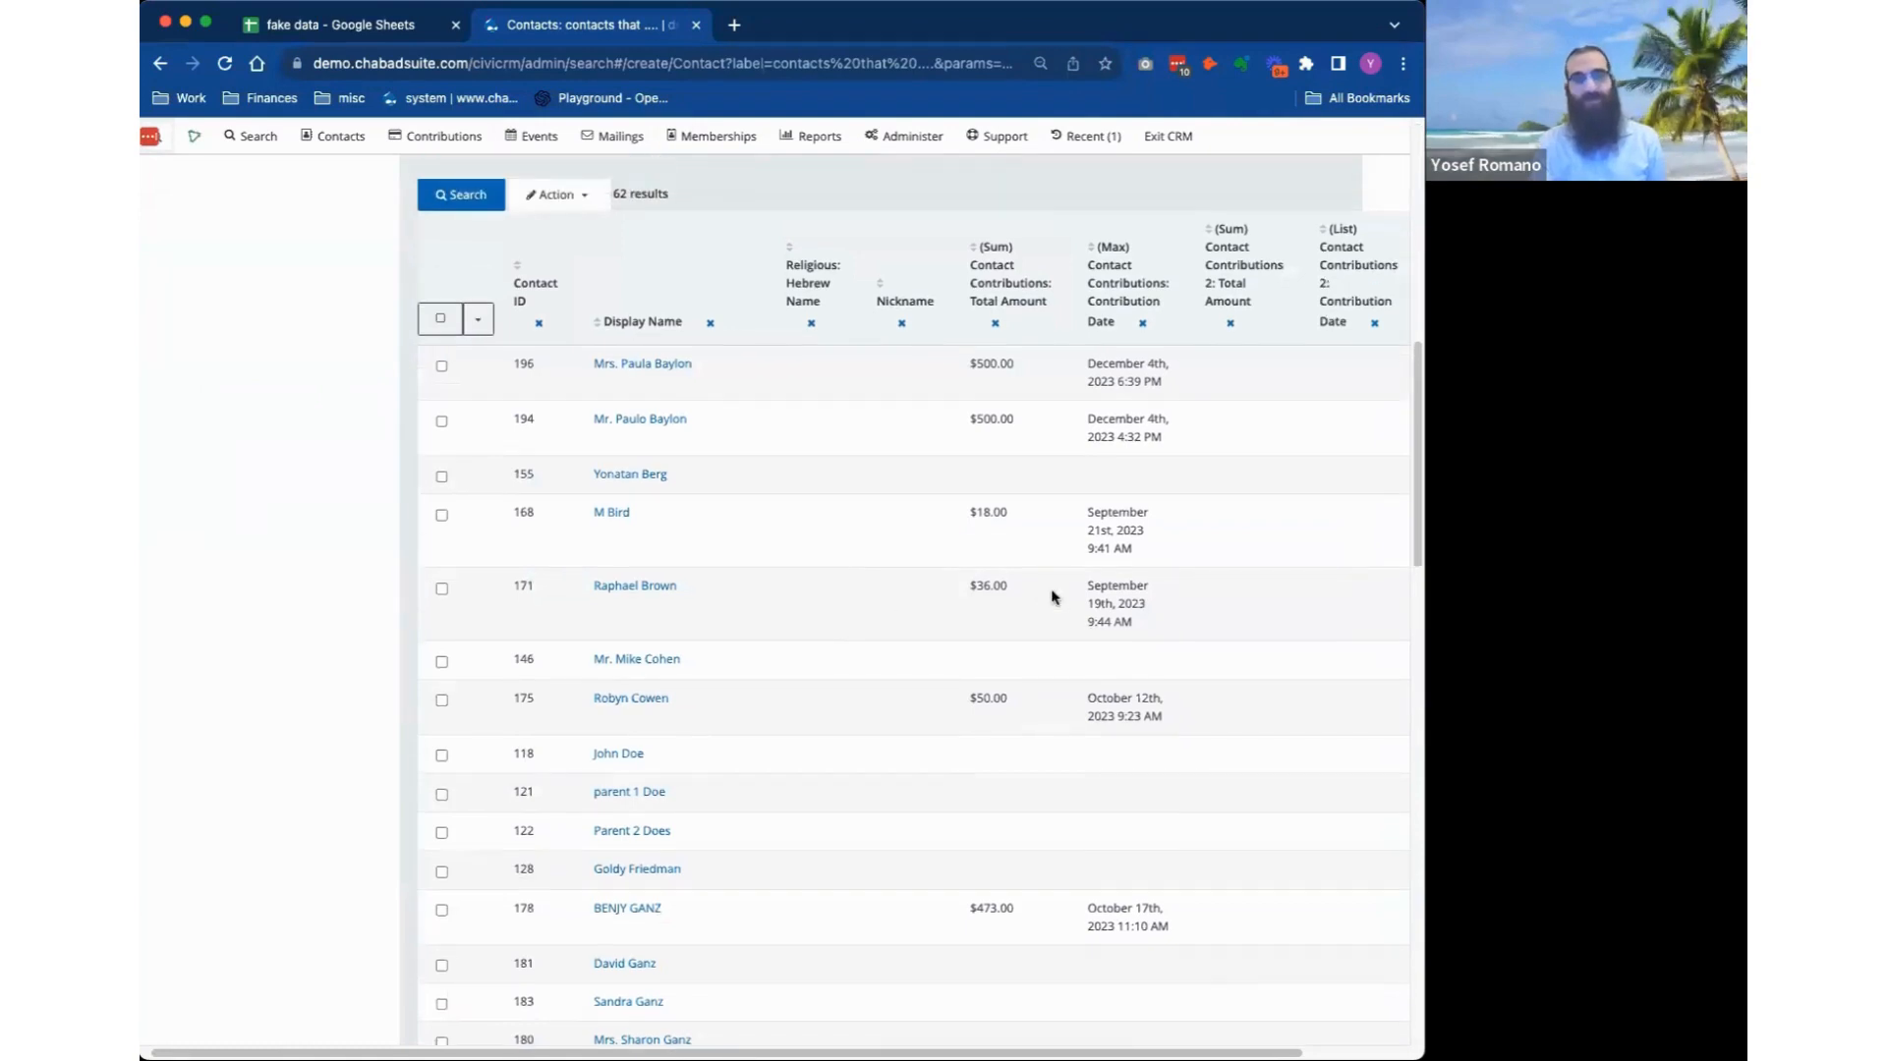
scroll(999, 447, "up", 1)
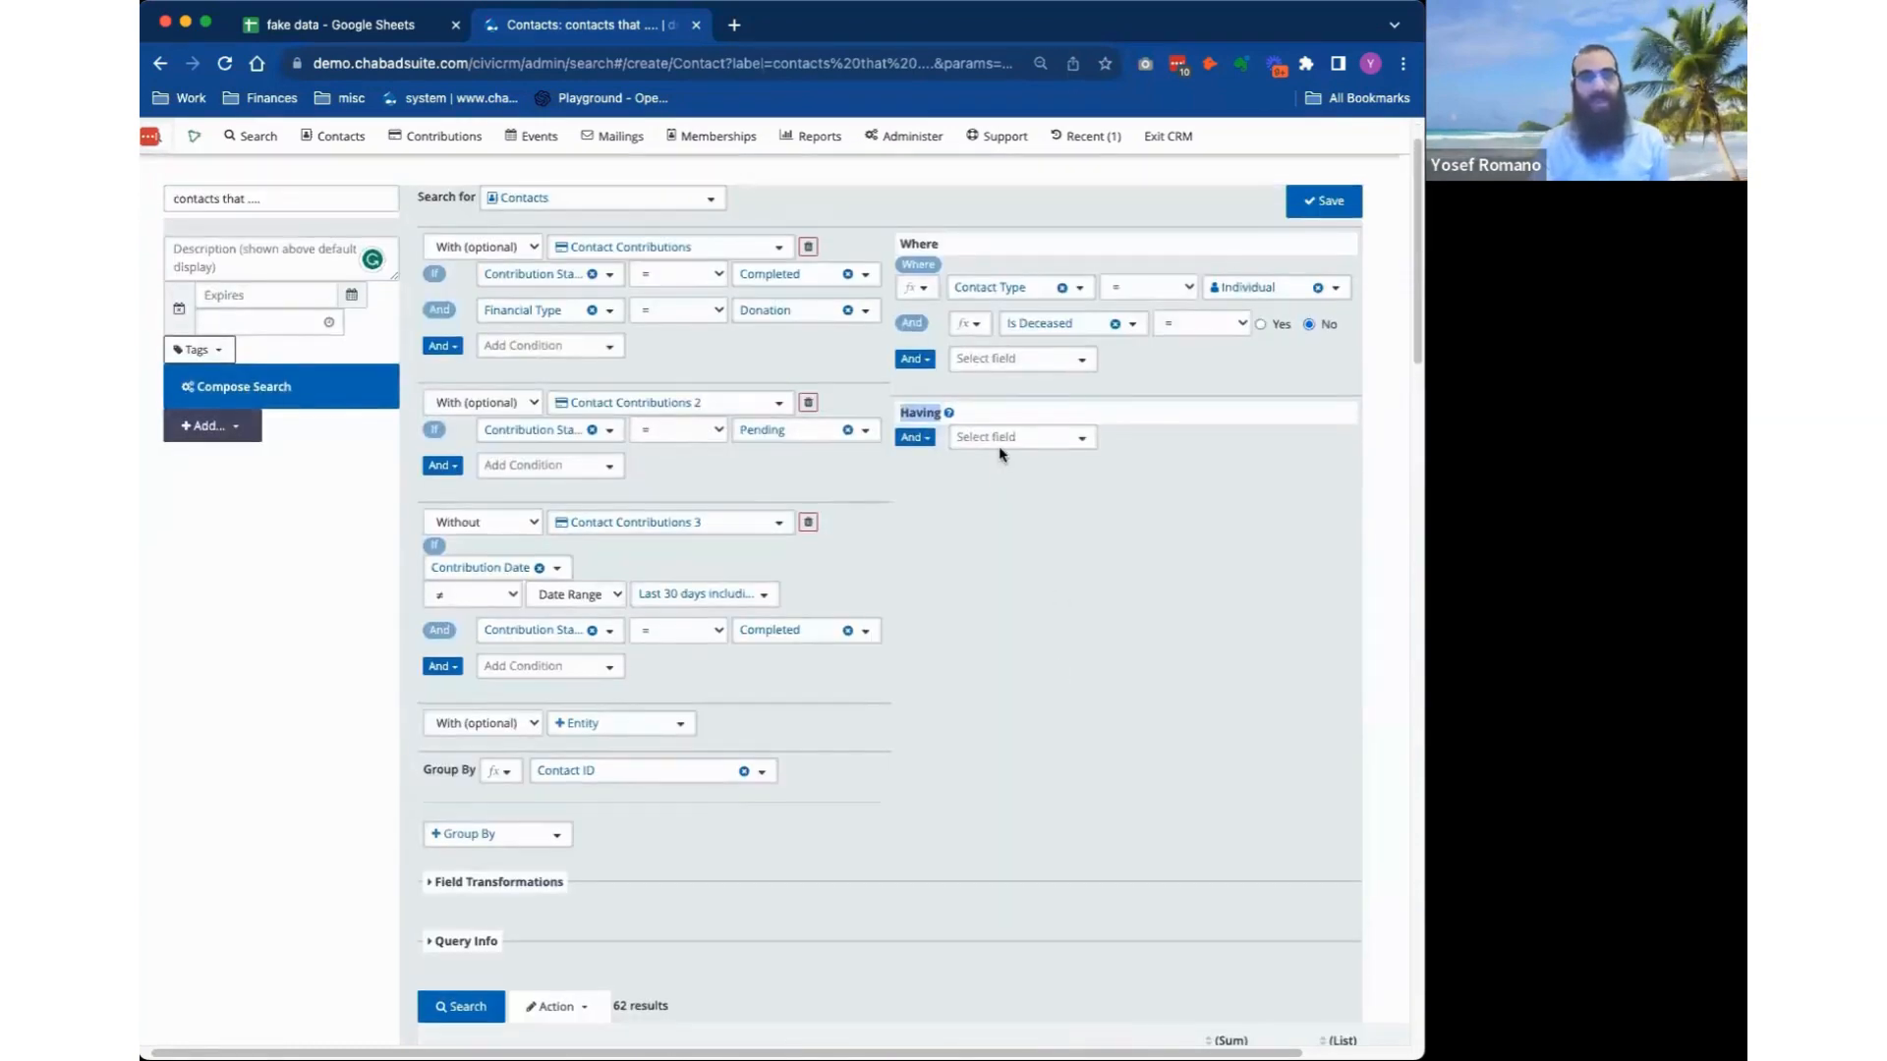
Add a Having condition requiring the summed Contact Contributions Total Amount to be greater than 100.
left_click(999, 437)
scroll(1055, 603, "down", 10)
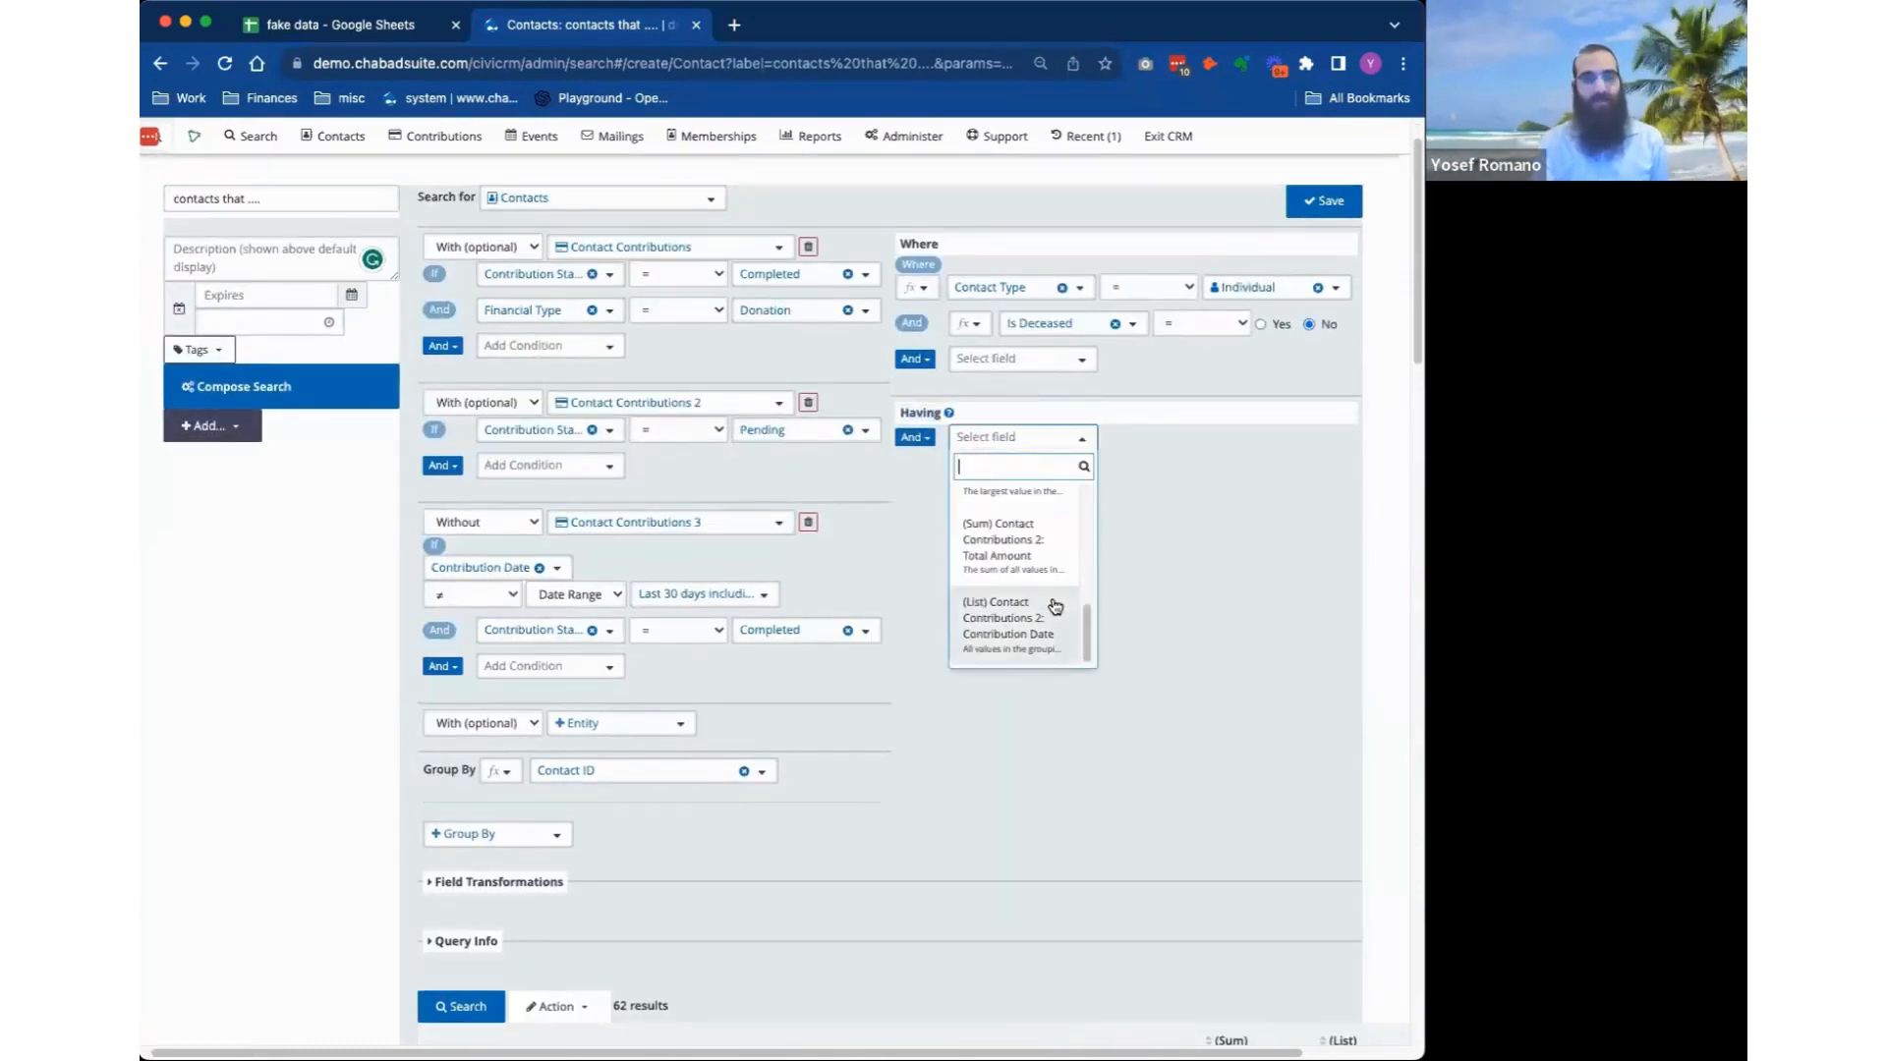
scroll(973, 600, "up", 2)
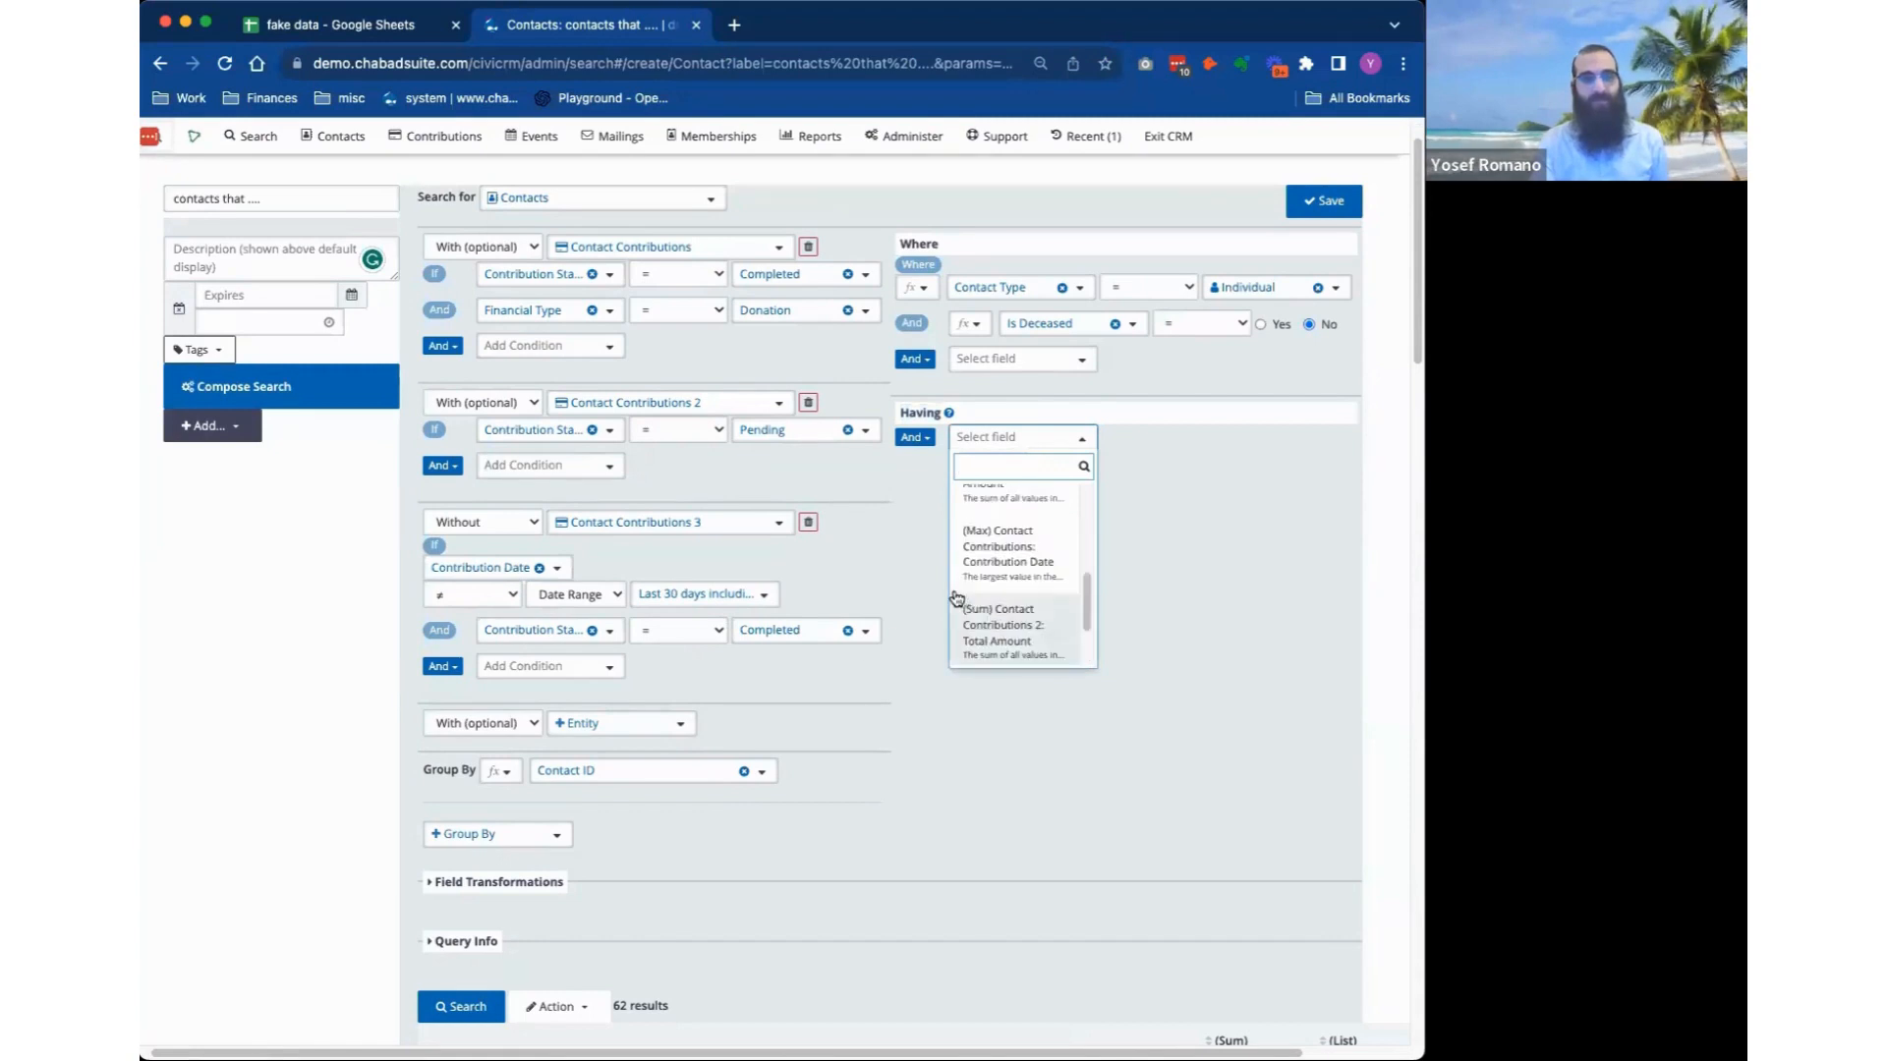
scroll(1012, 604, "up", 3)
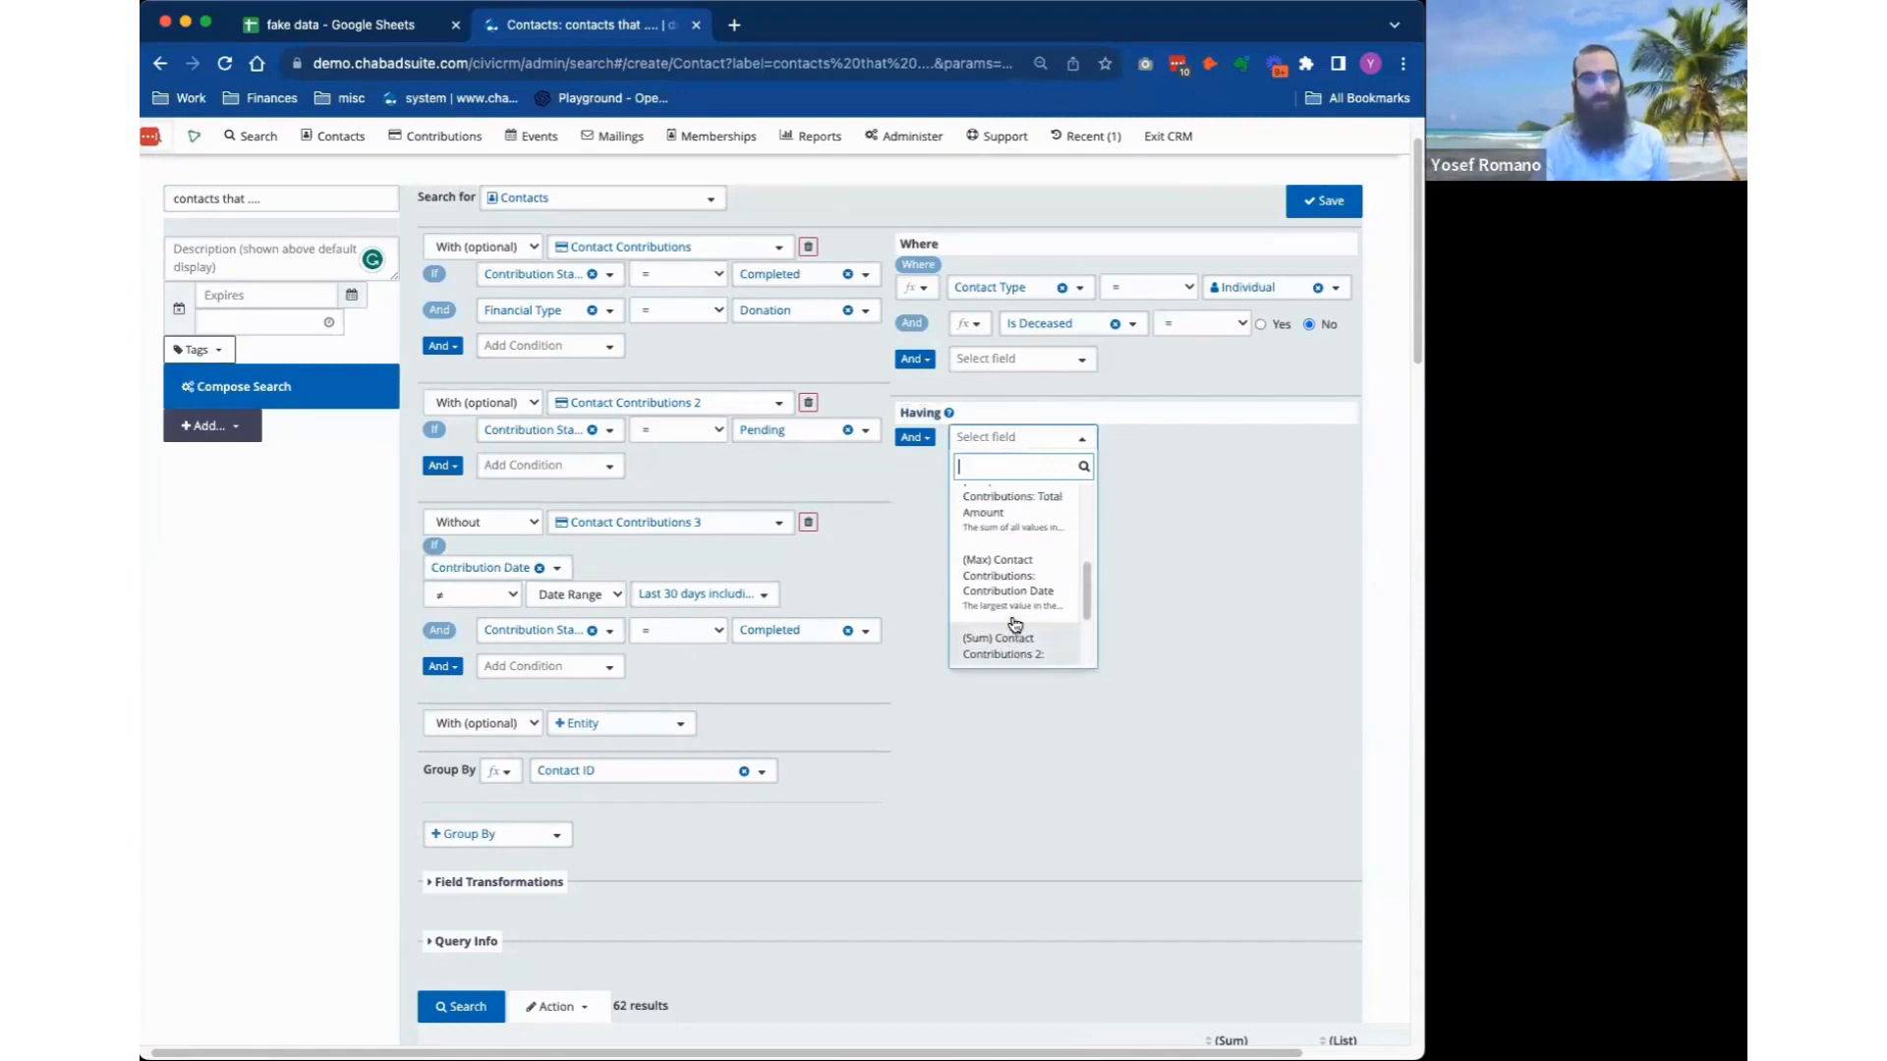
left_click(1015, 538)
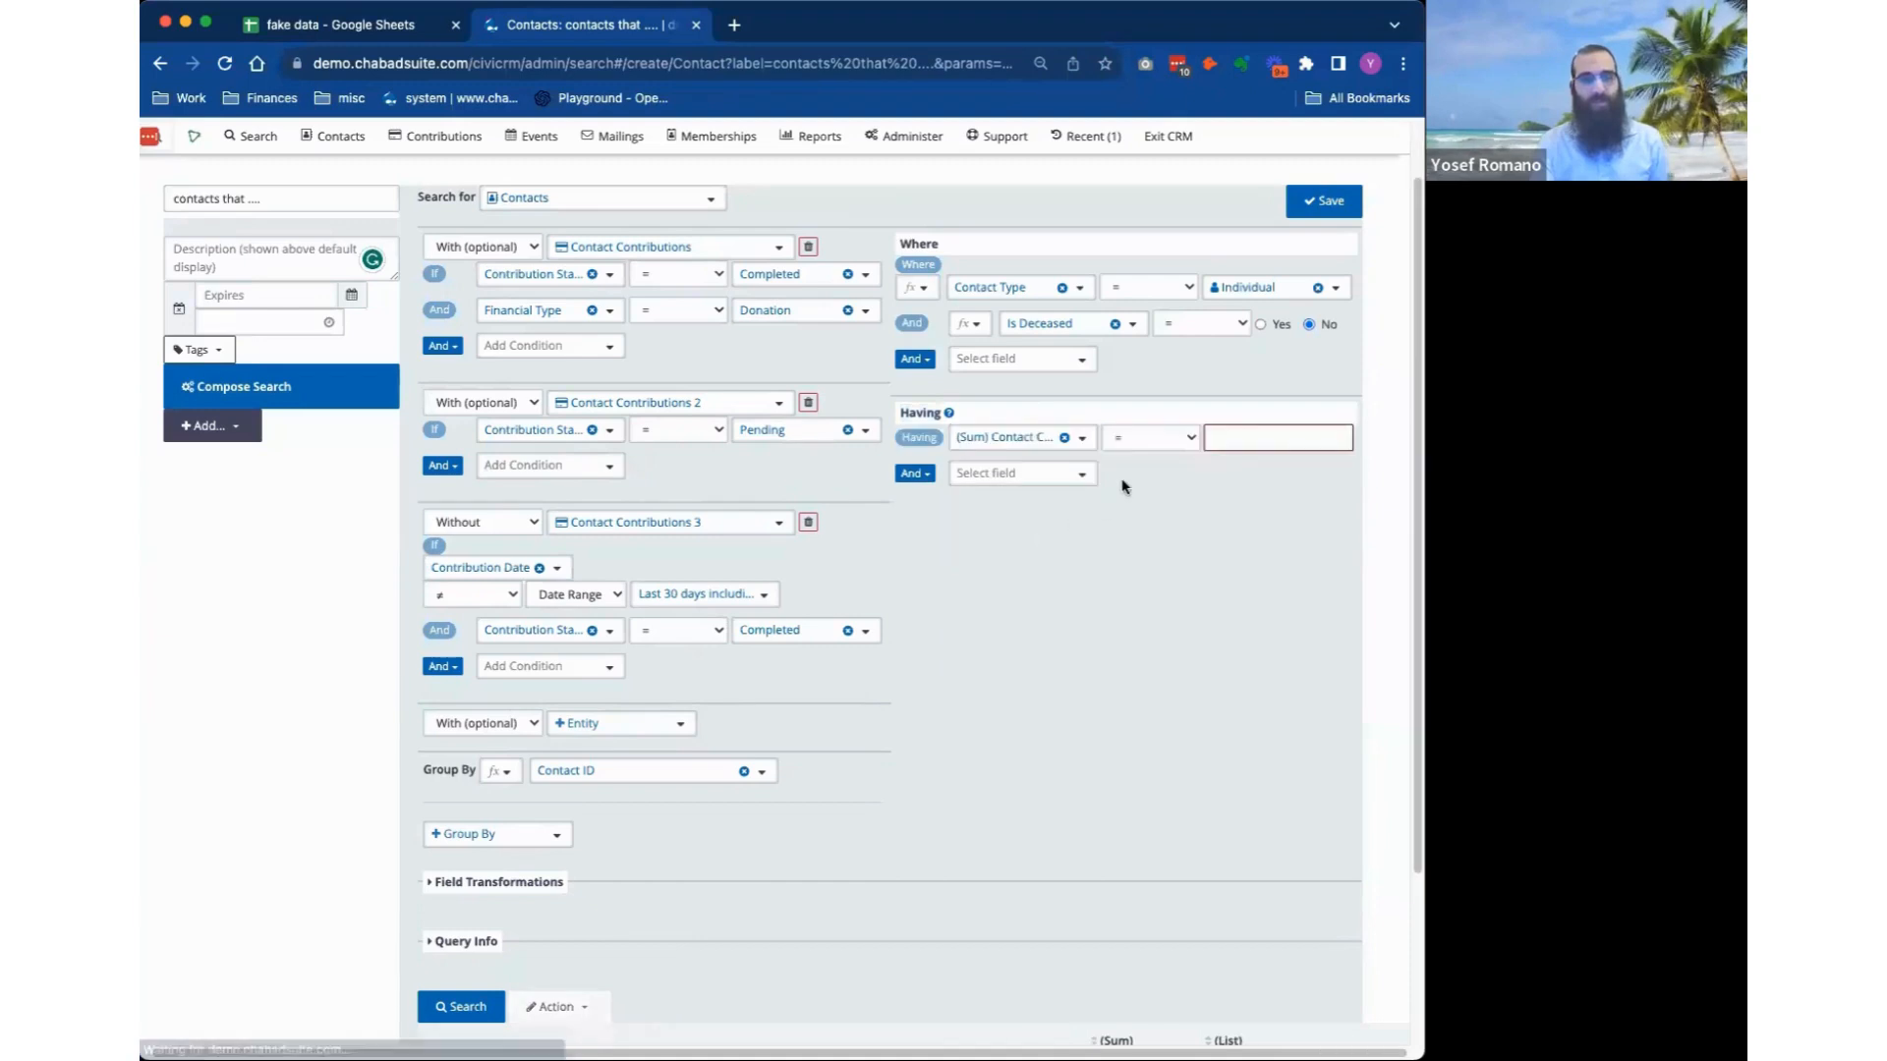
left_click(1146, 444)
left_click(1144, 479)
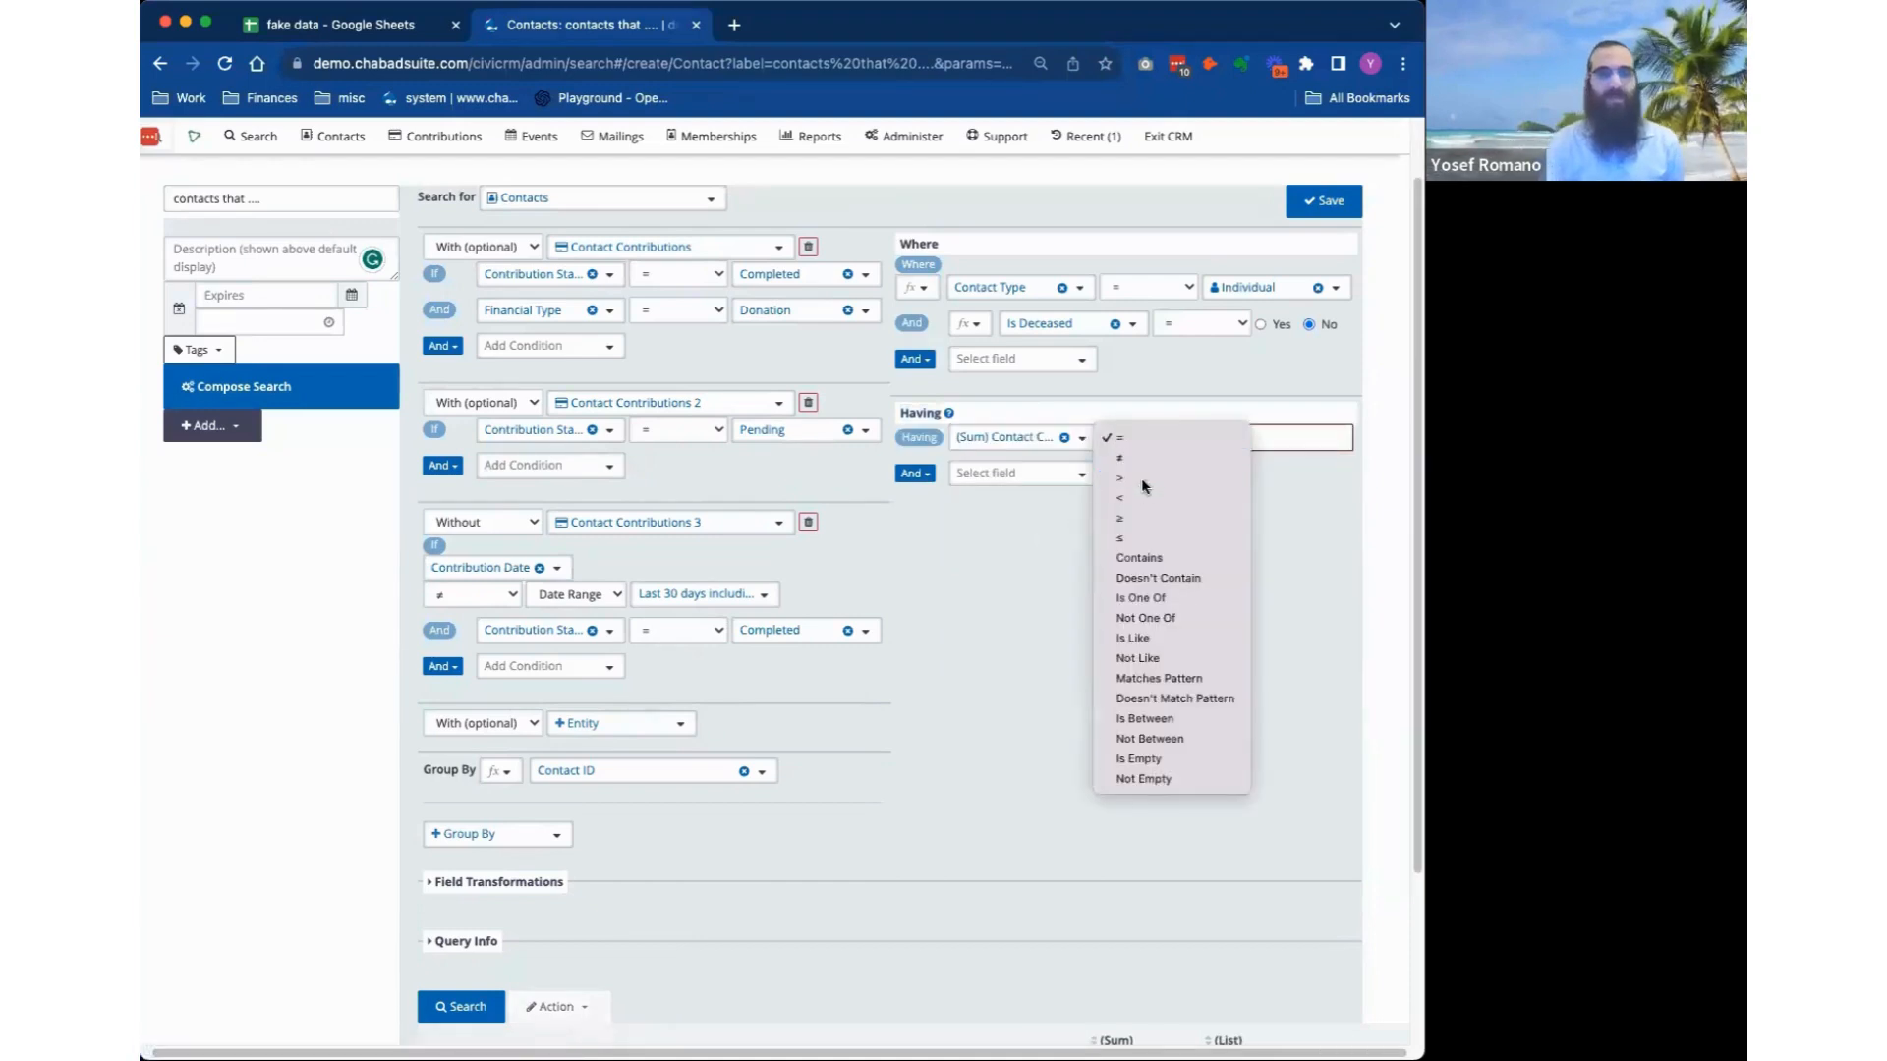
left_click(1265, 437)
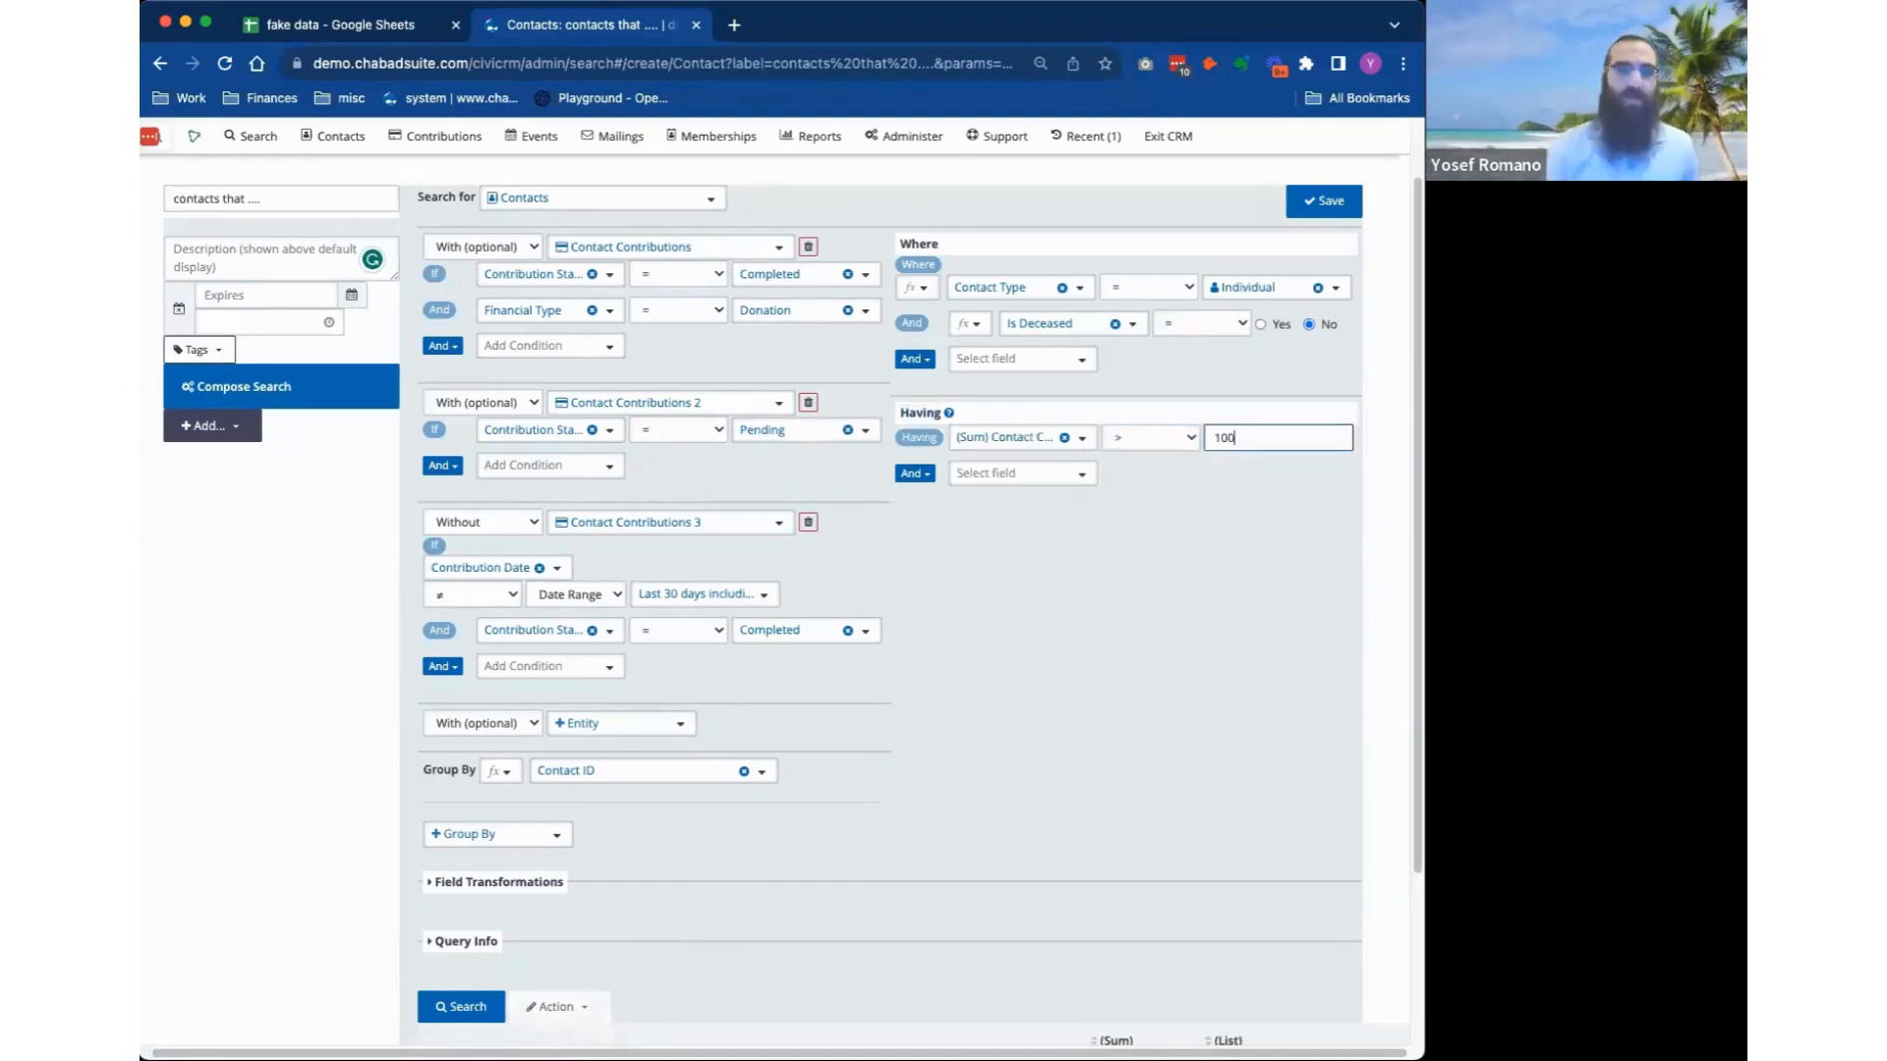
Run the search with the Having condition and look through the total amounts of the matching contacts.
scroll(1319, 652, "down", 5)
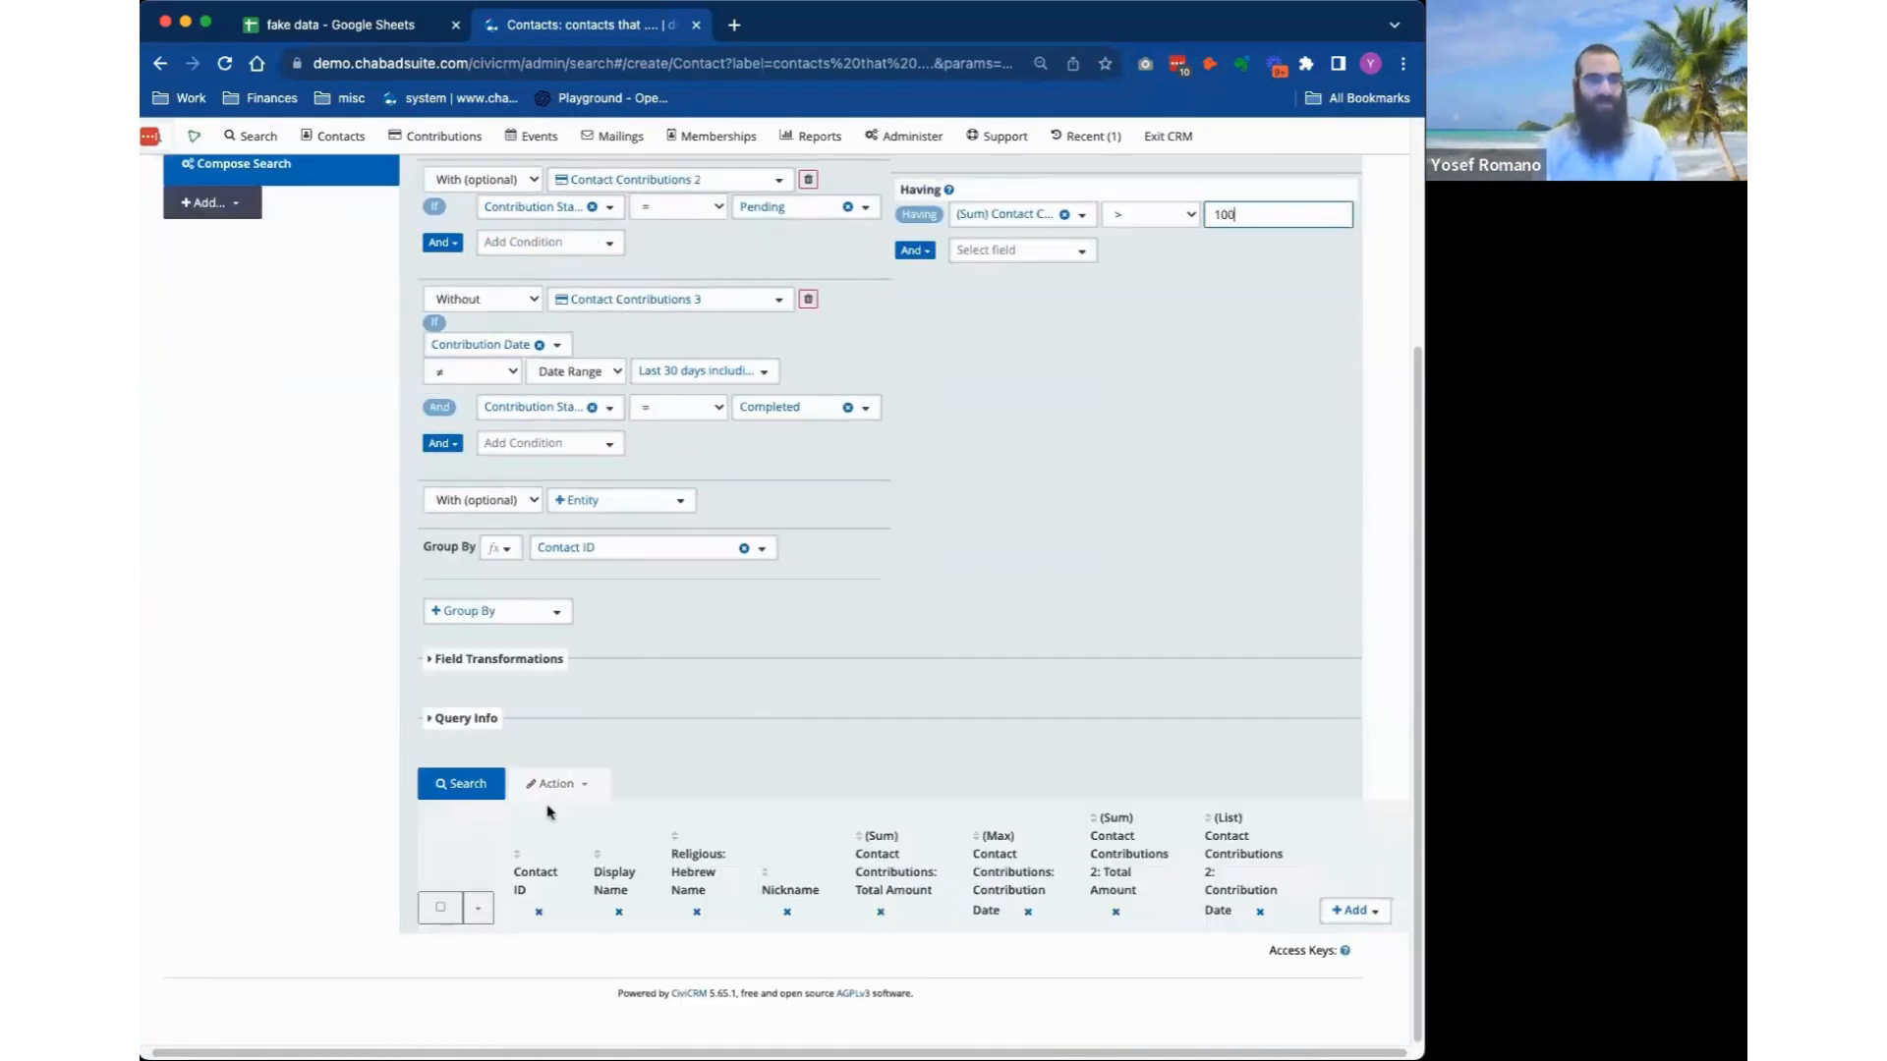
left_click(456, 786)
scroll(1017, 765, "down", 10)
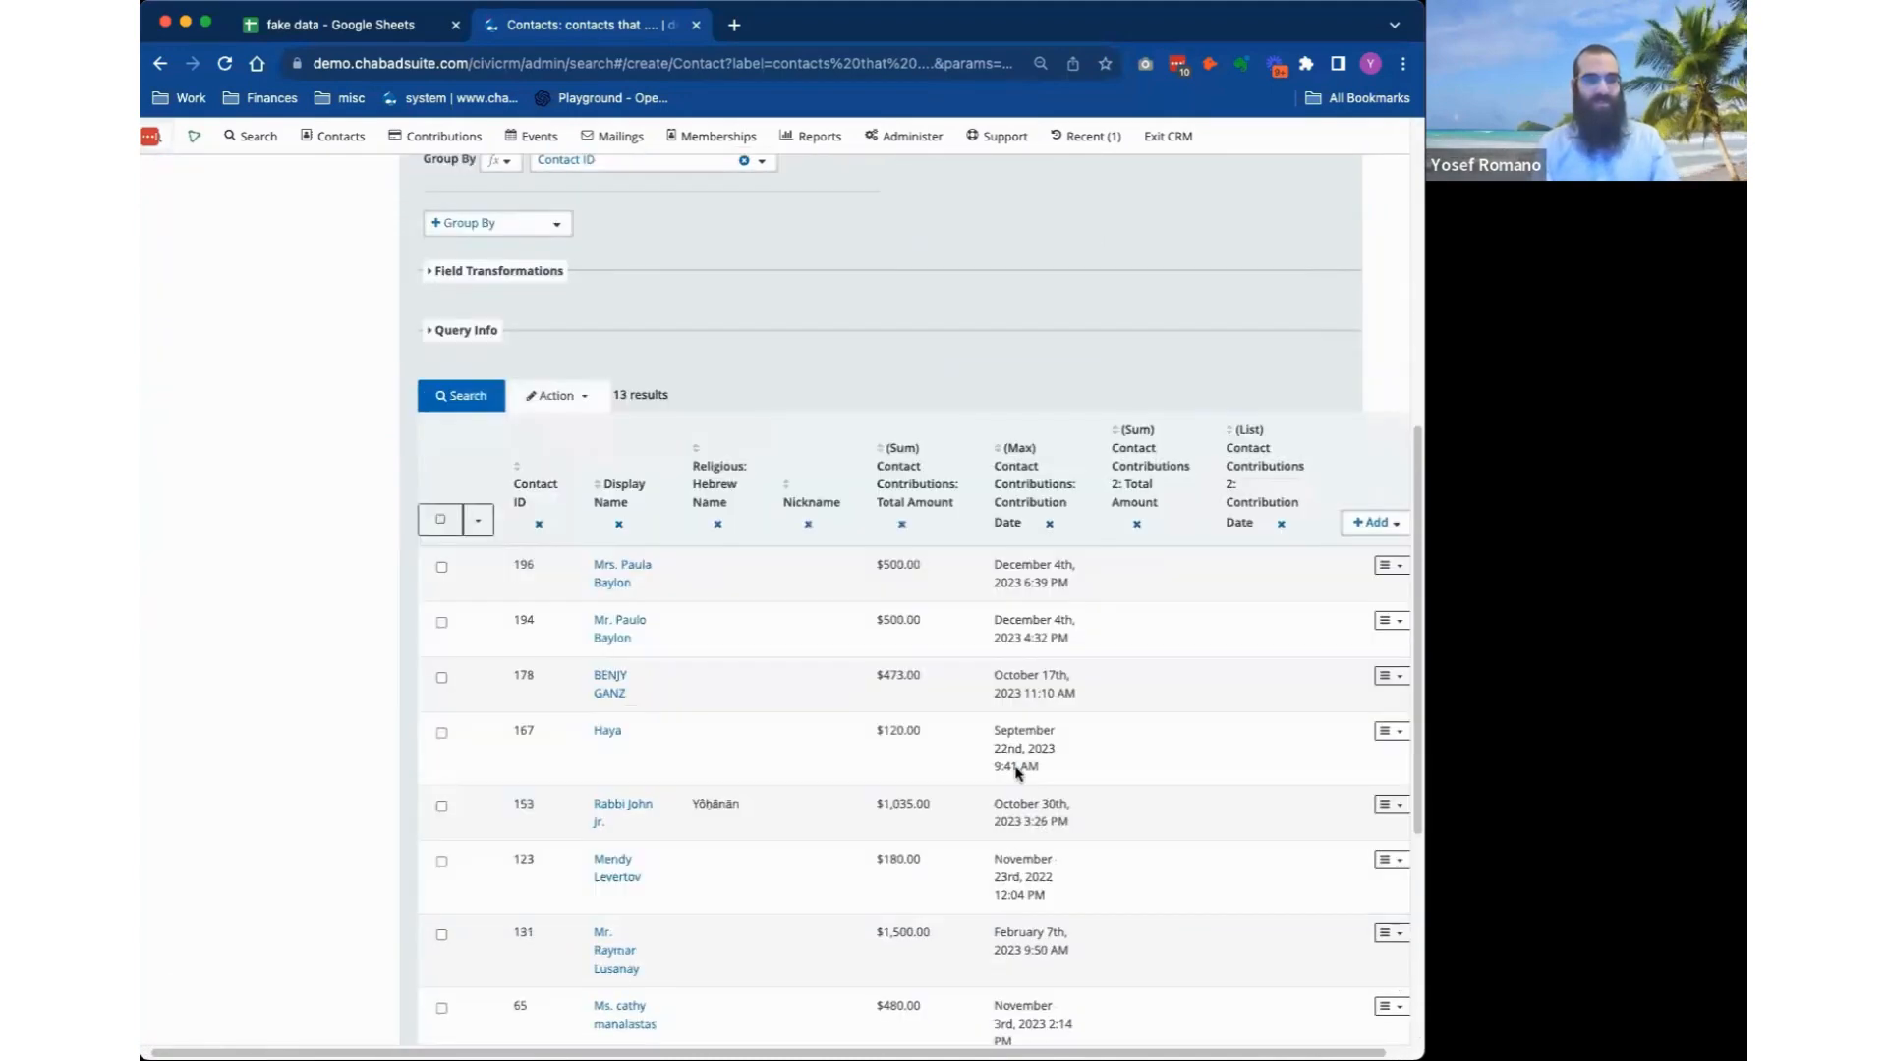
scroll(993, 804, "down", 3)
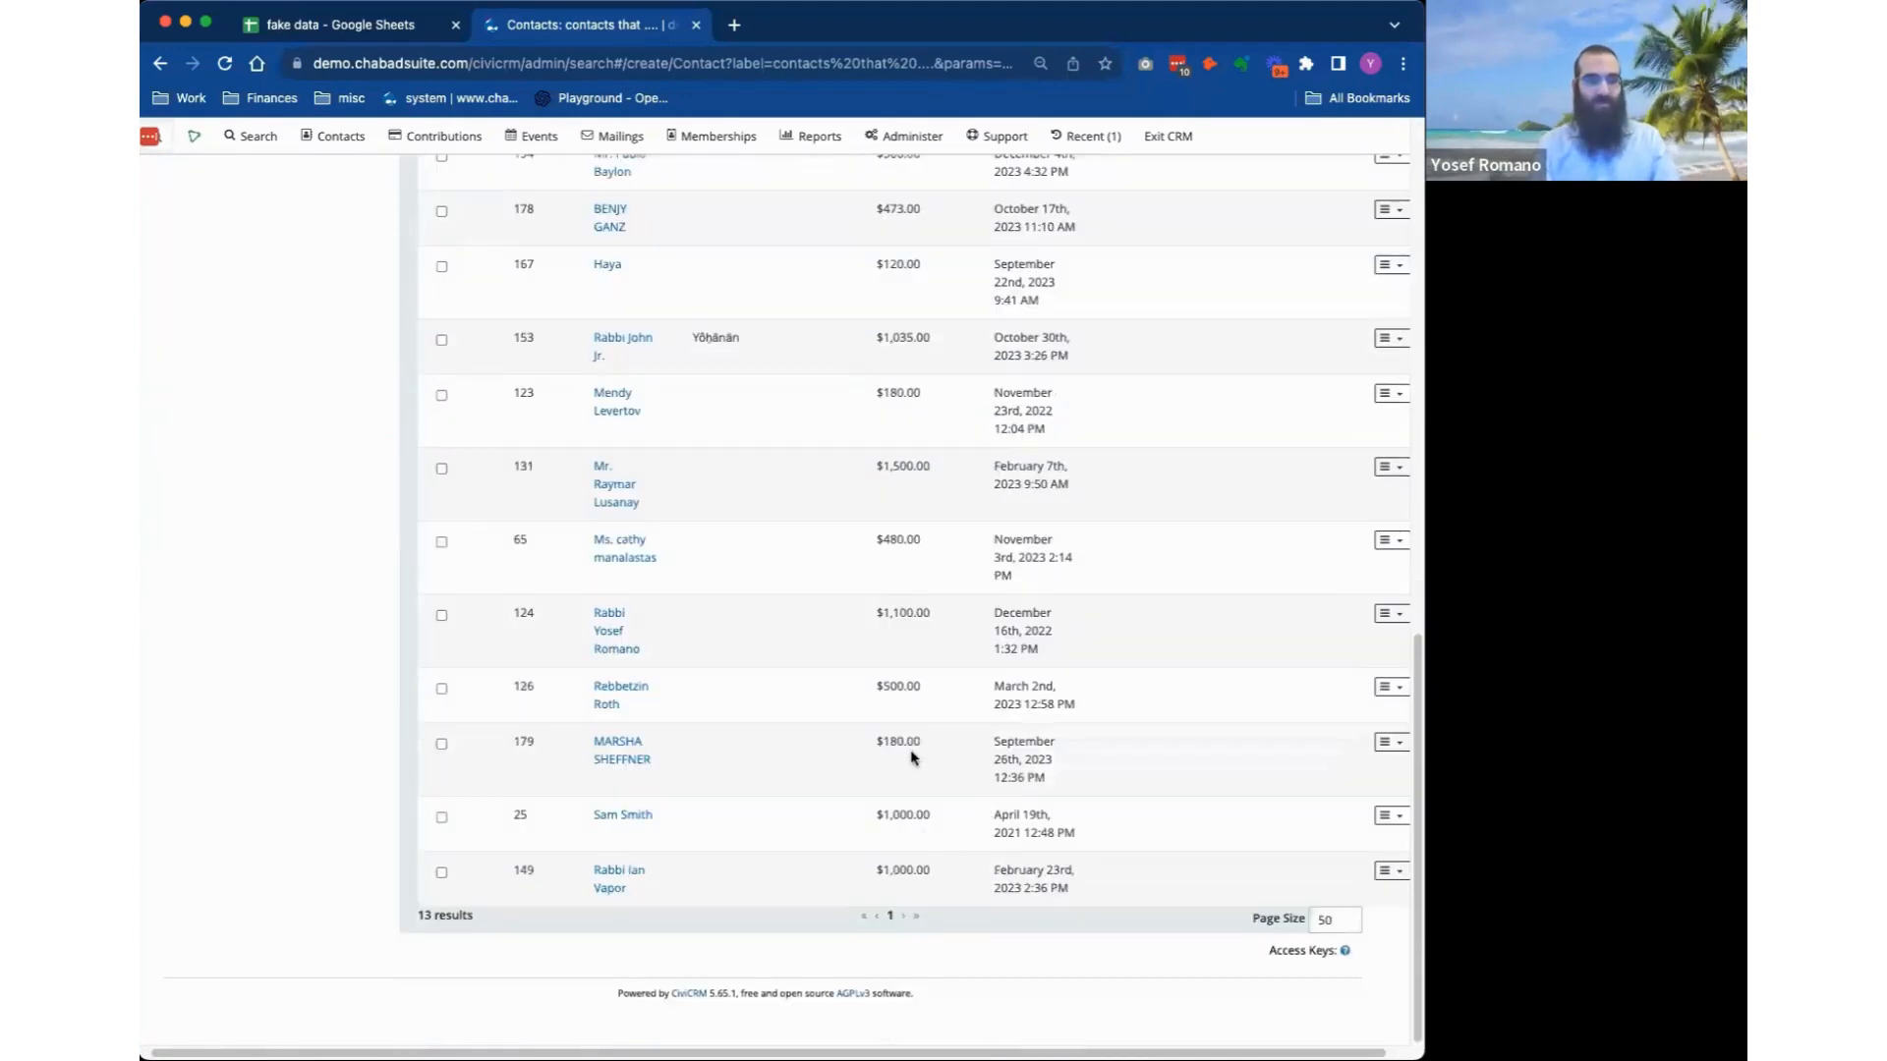
Switch the Having condition's operator to less than and rerun the search.
scroll(911, 757, "up", 15)
left_click(1181, 522)
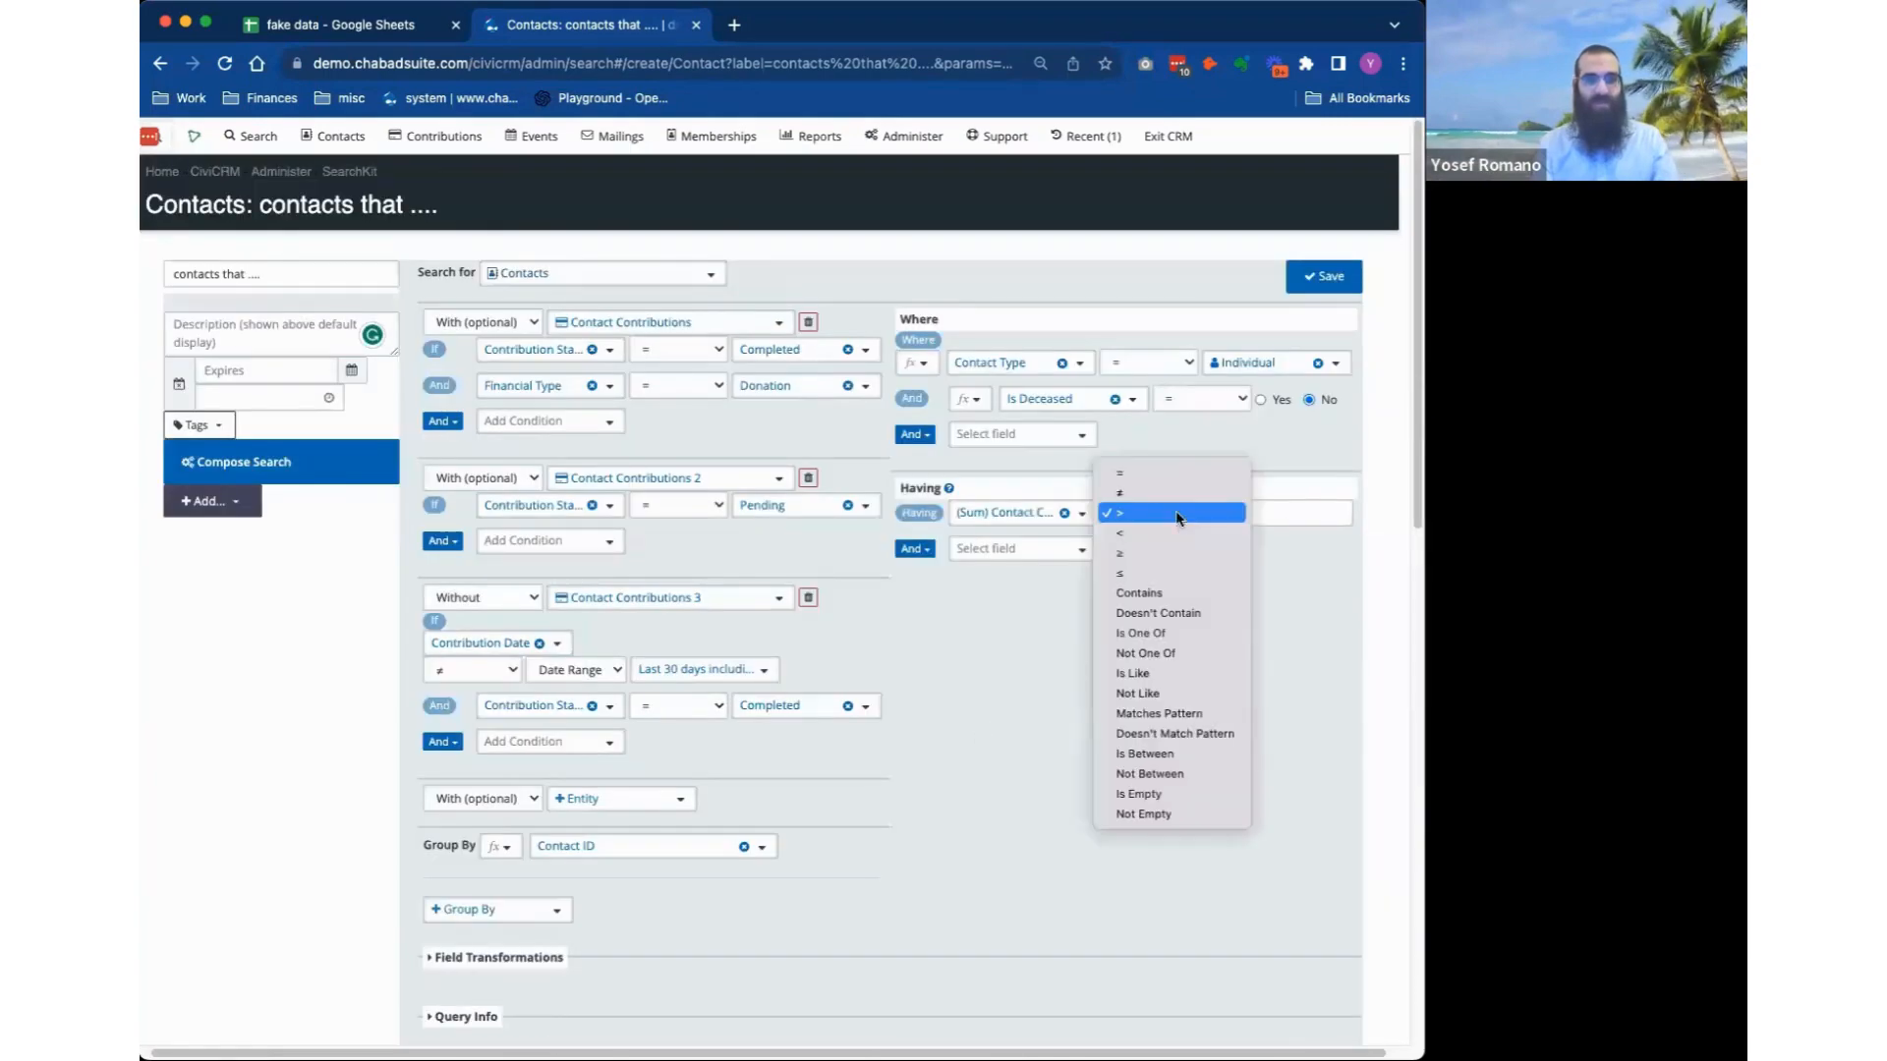
left_click(1172, 532)
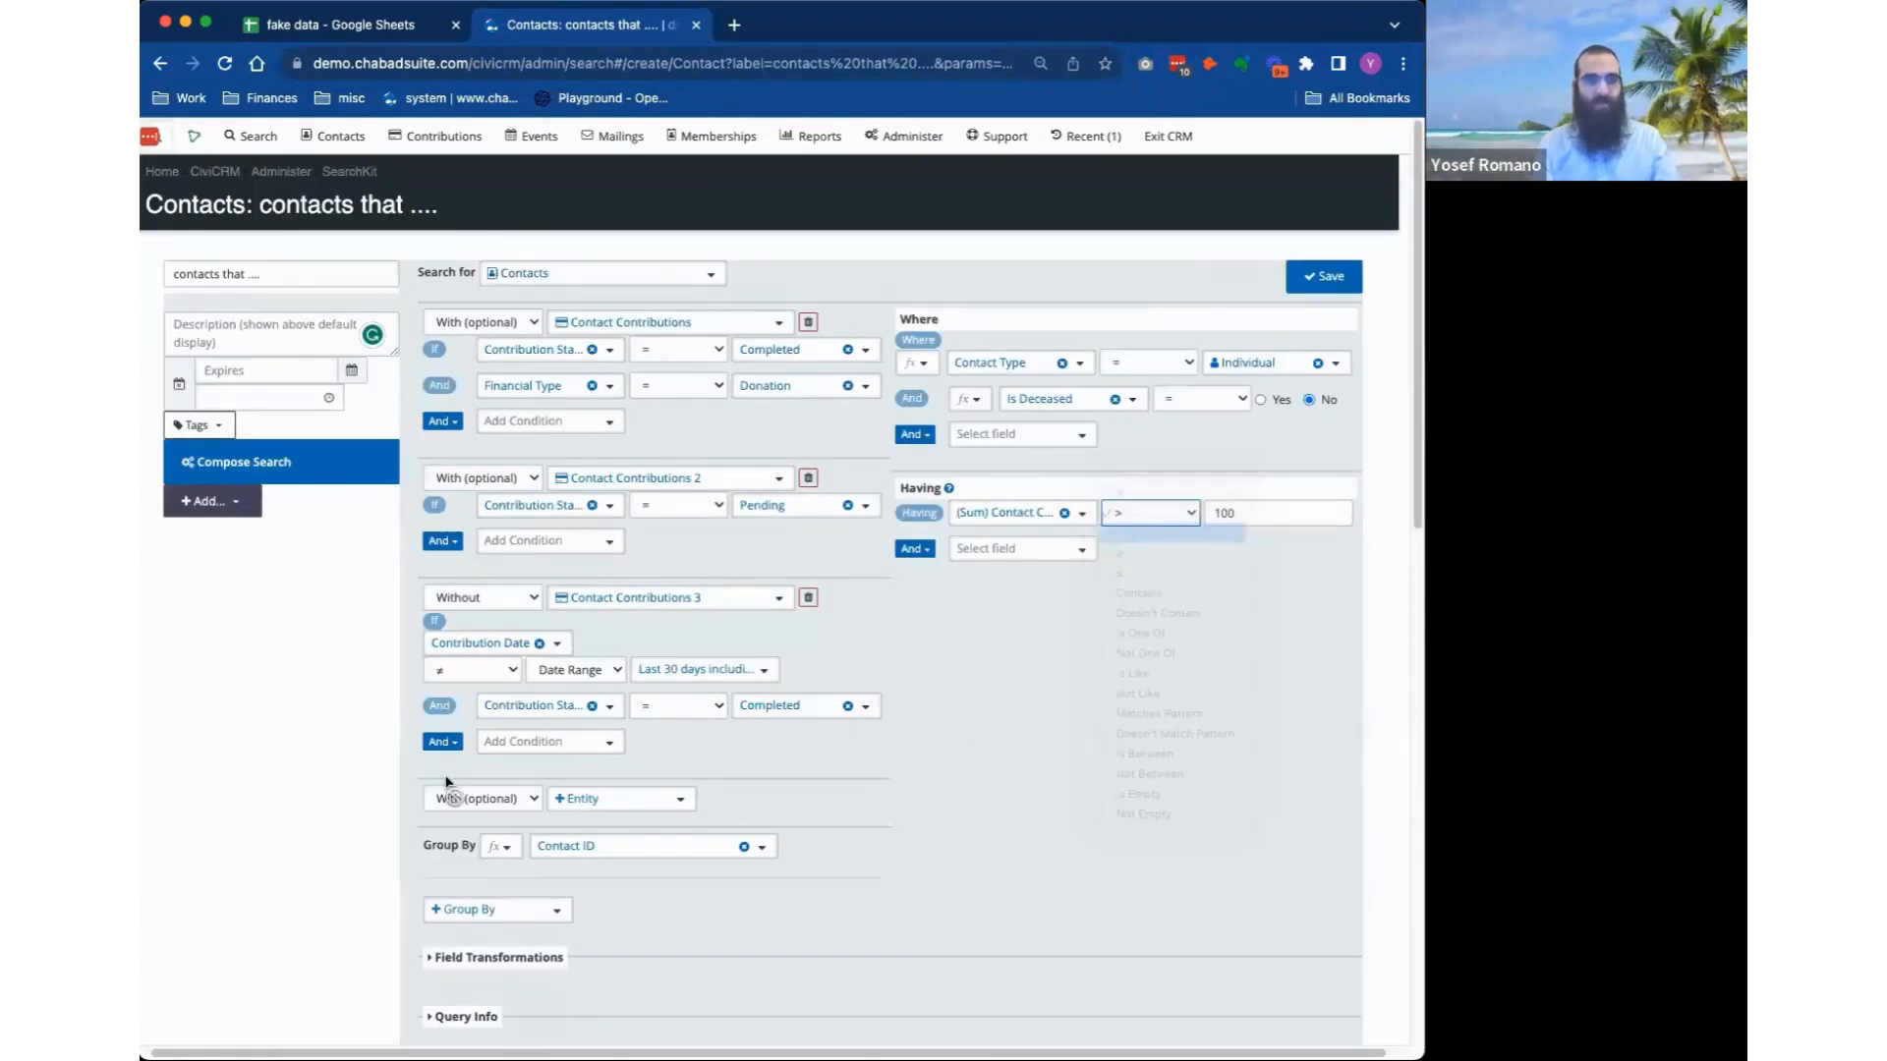
scroll(447, 783, "down", 3)
left_click(448, 783)
scroll(971, 709, "down", 5)
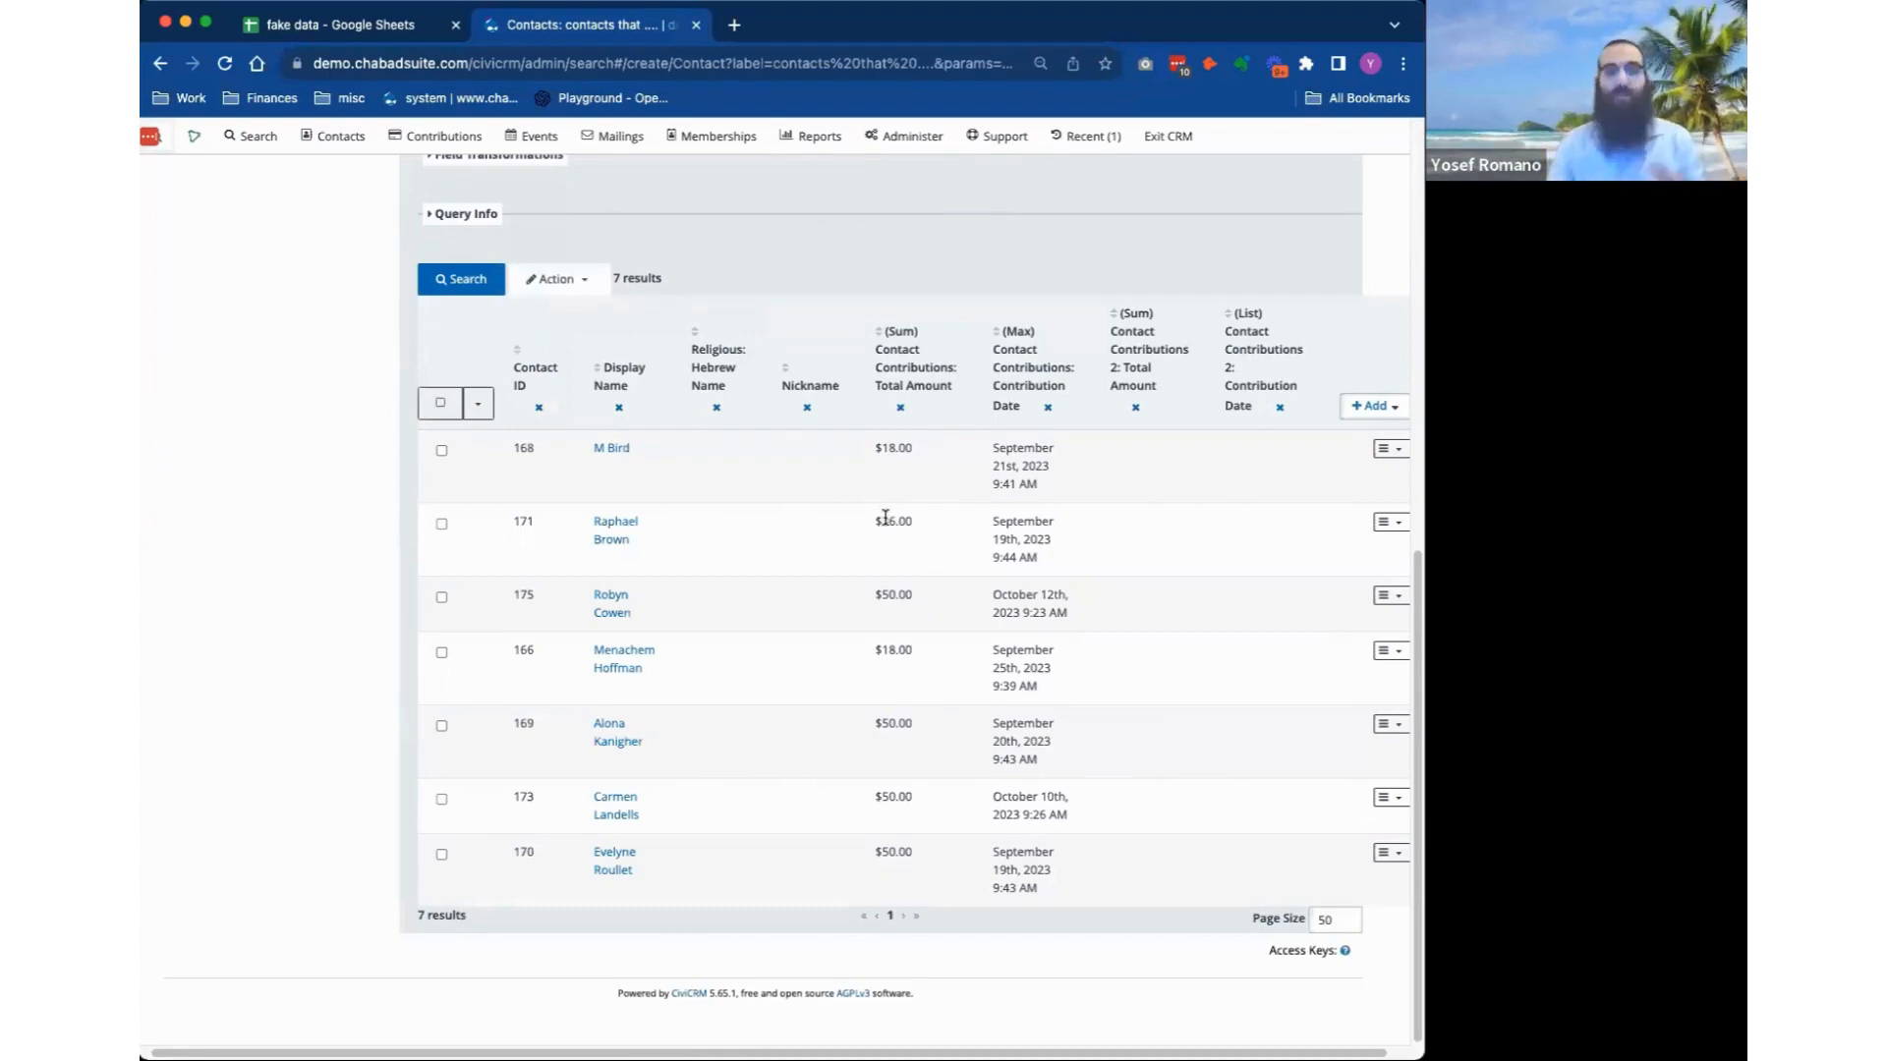
Compare the Having condition with the filtered results and remove the summed total amount condition.
scroll(891, 531, "up", 10)
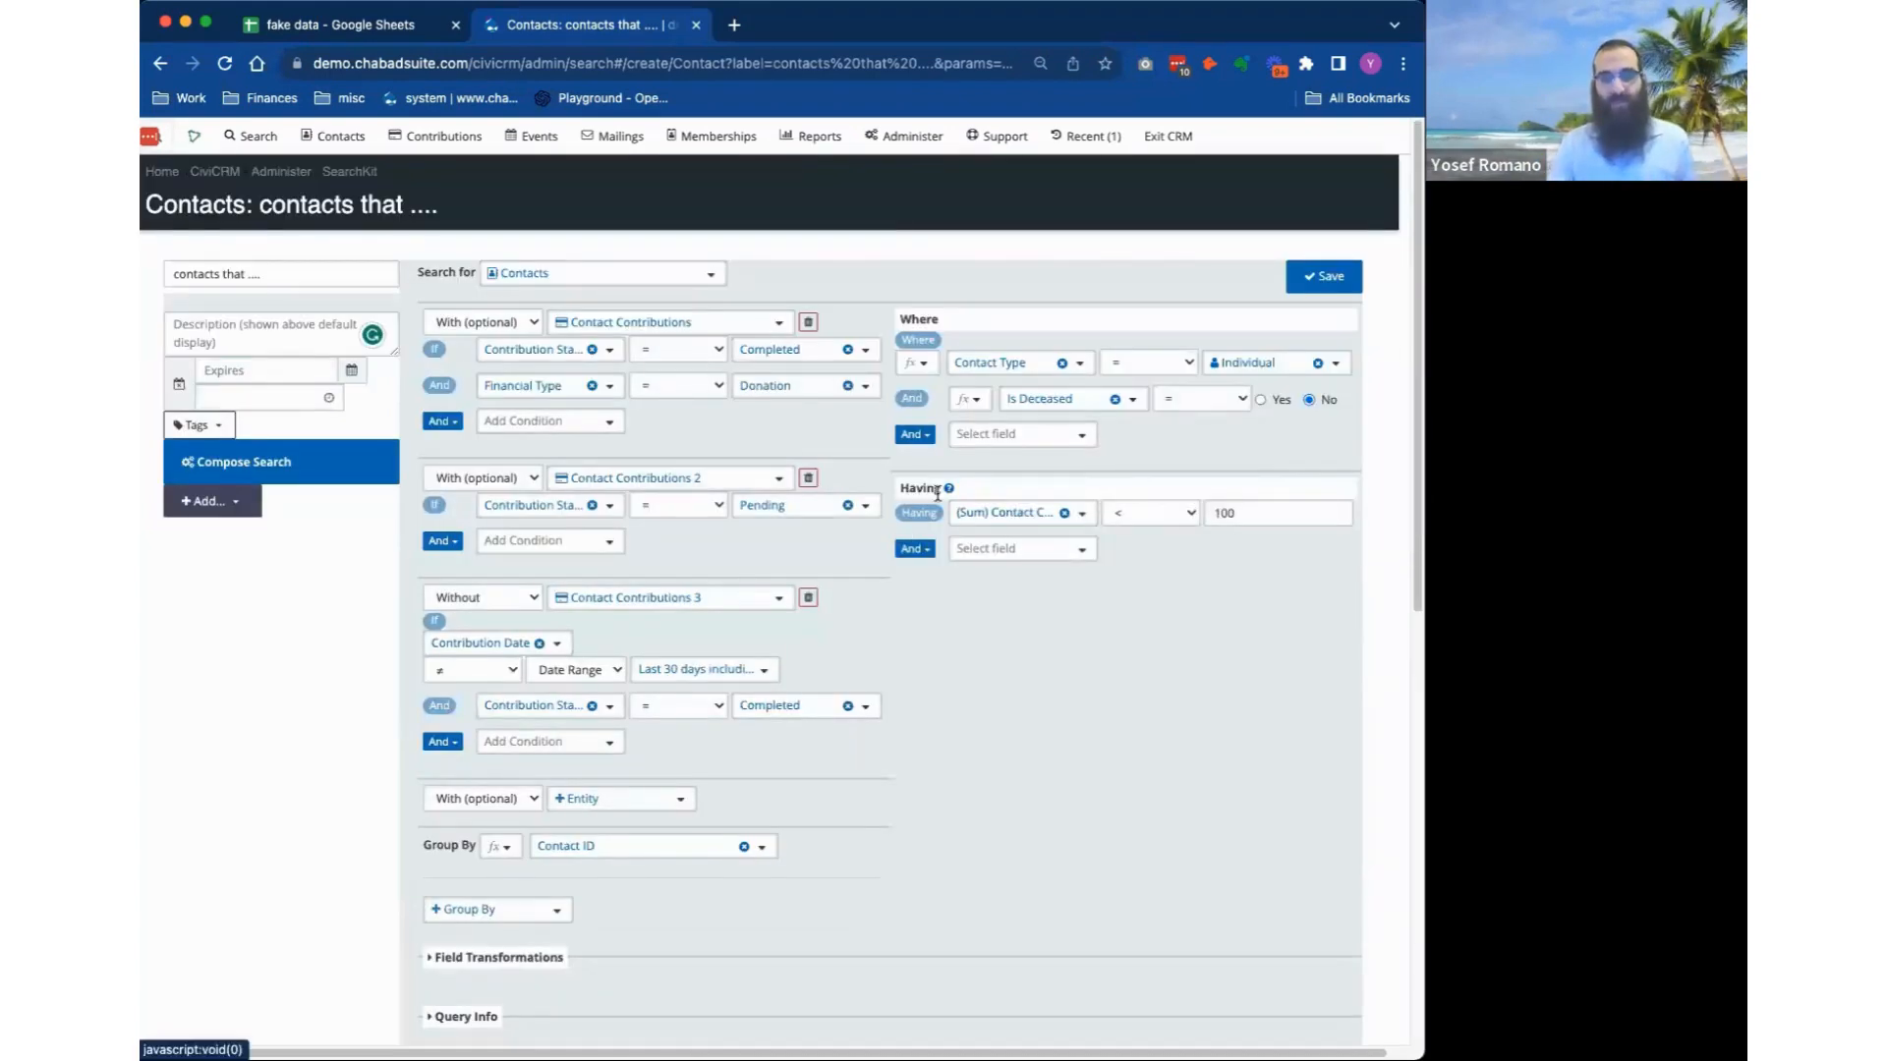
scroll(1000, 609, "down", 10)
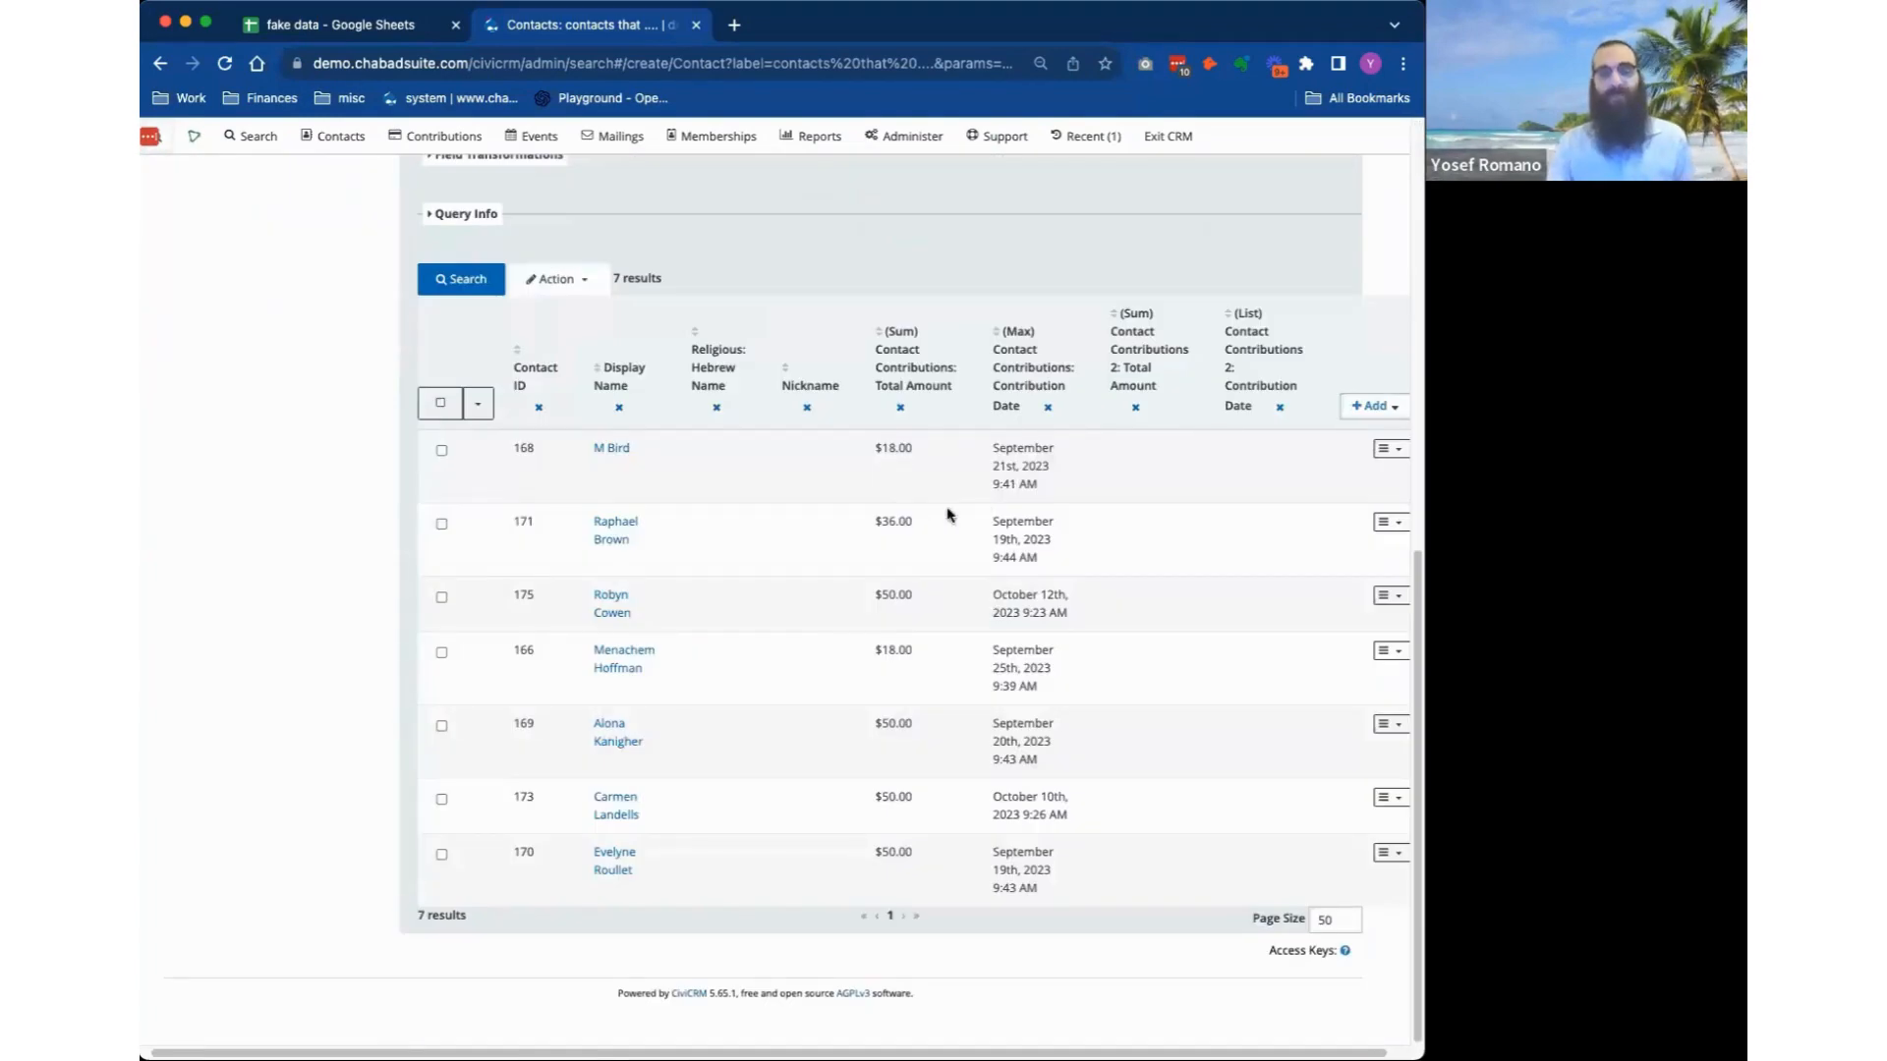
scroll(978, 575, "up", 10)
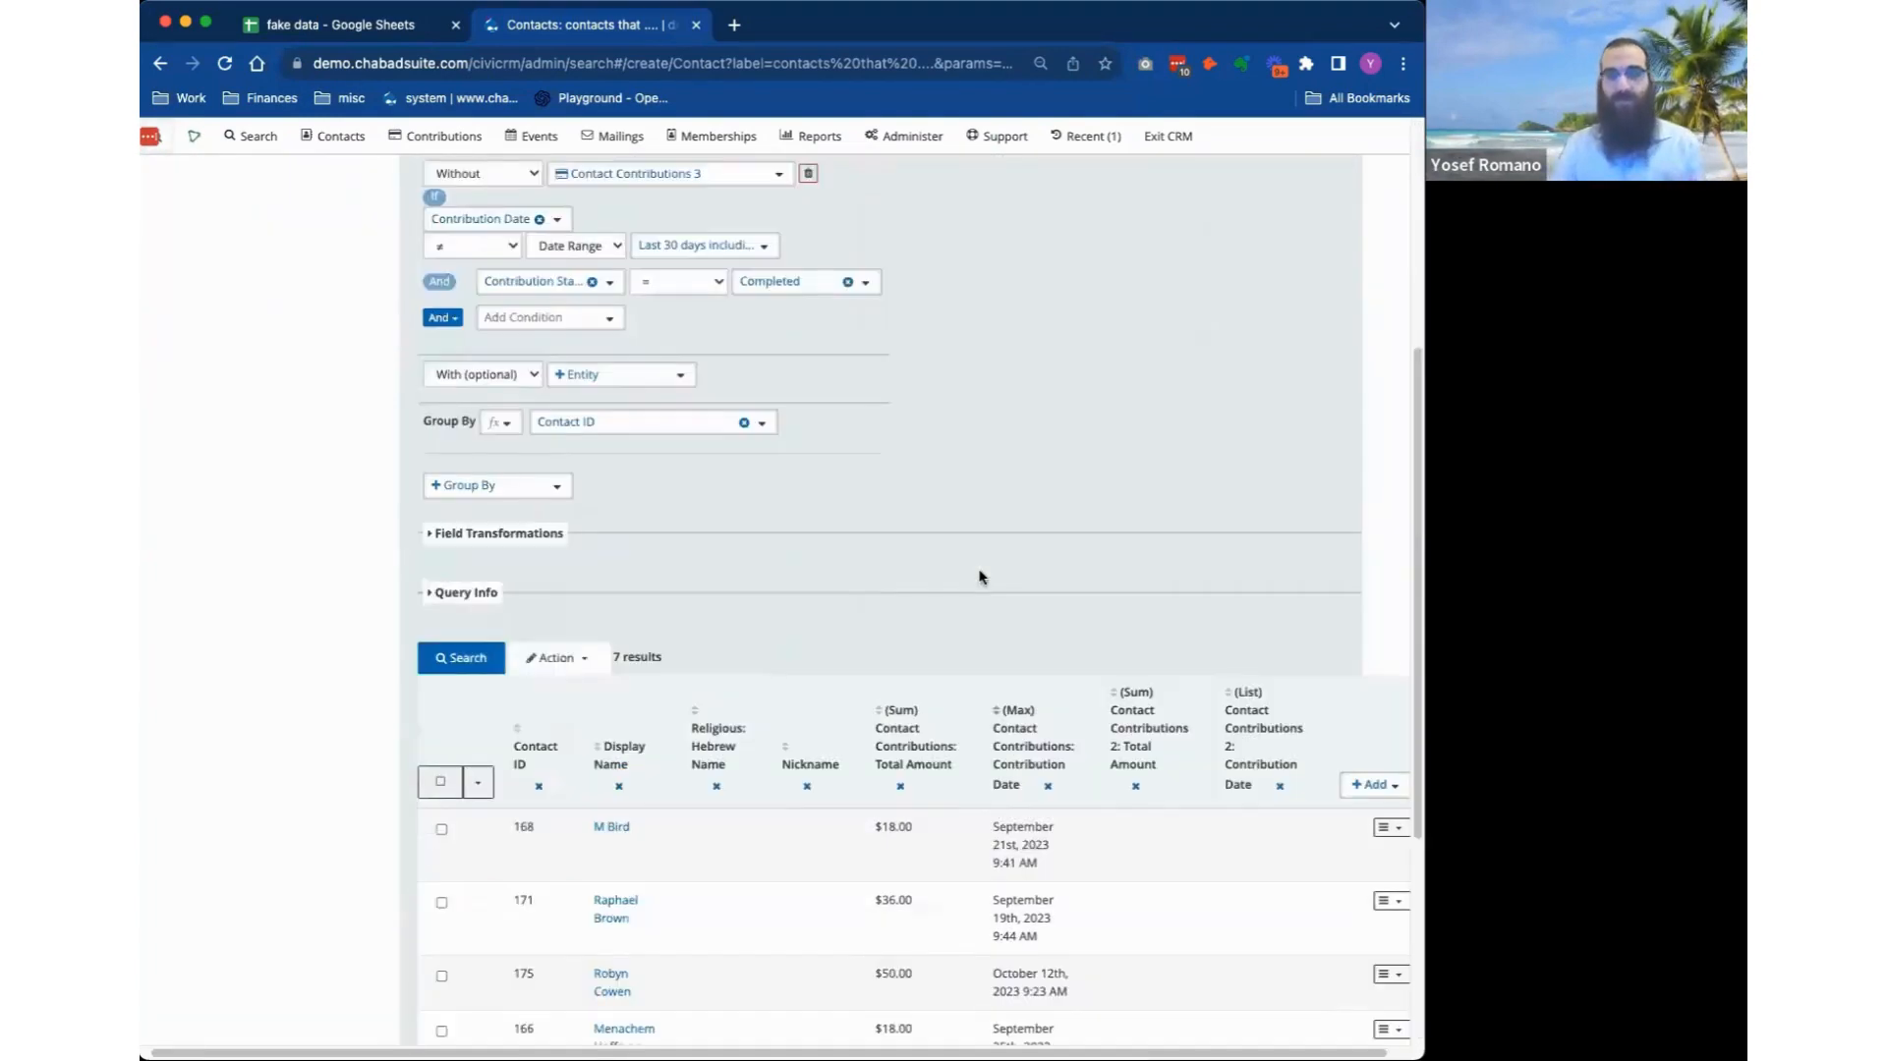
scroll(842, 593, "down", 5)
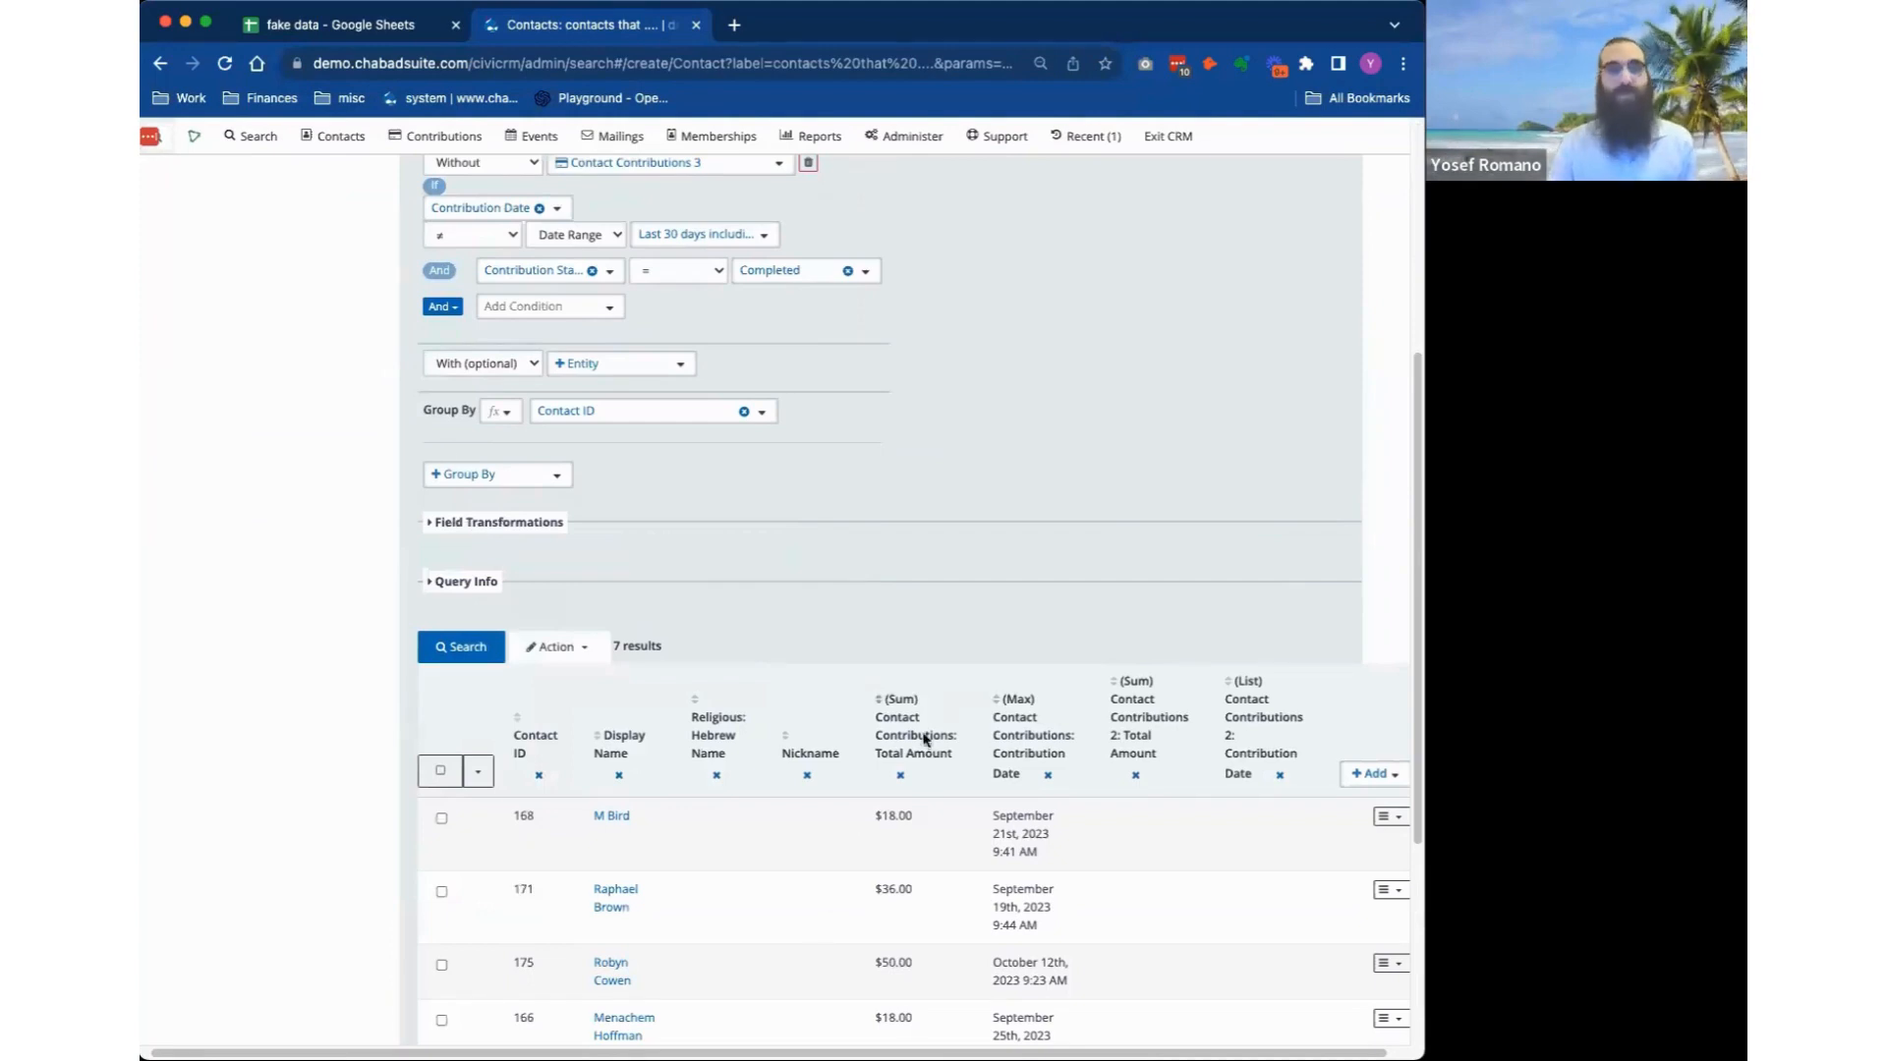
scroll(1015, 740, "up", 5)
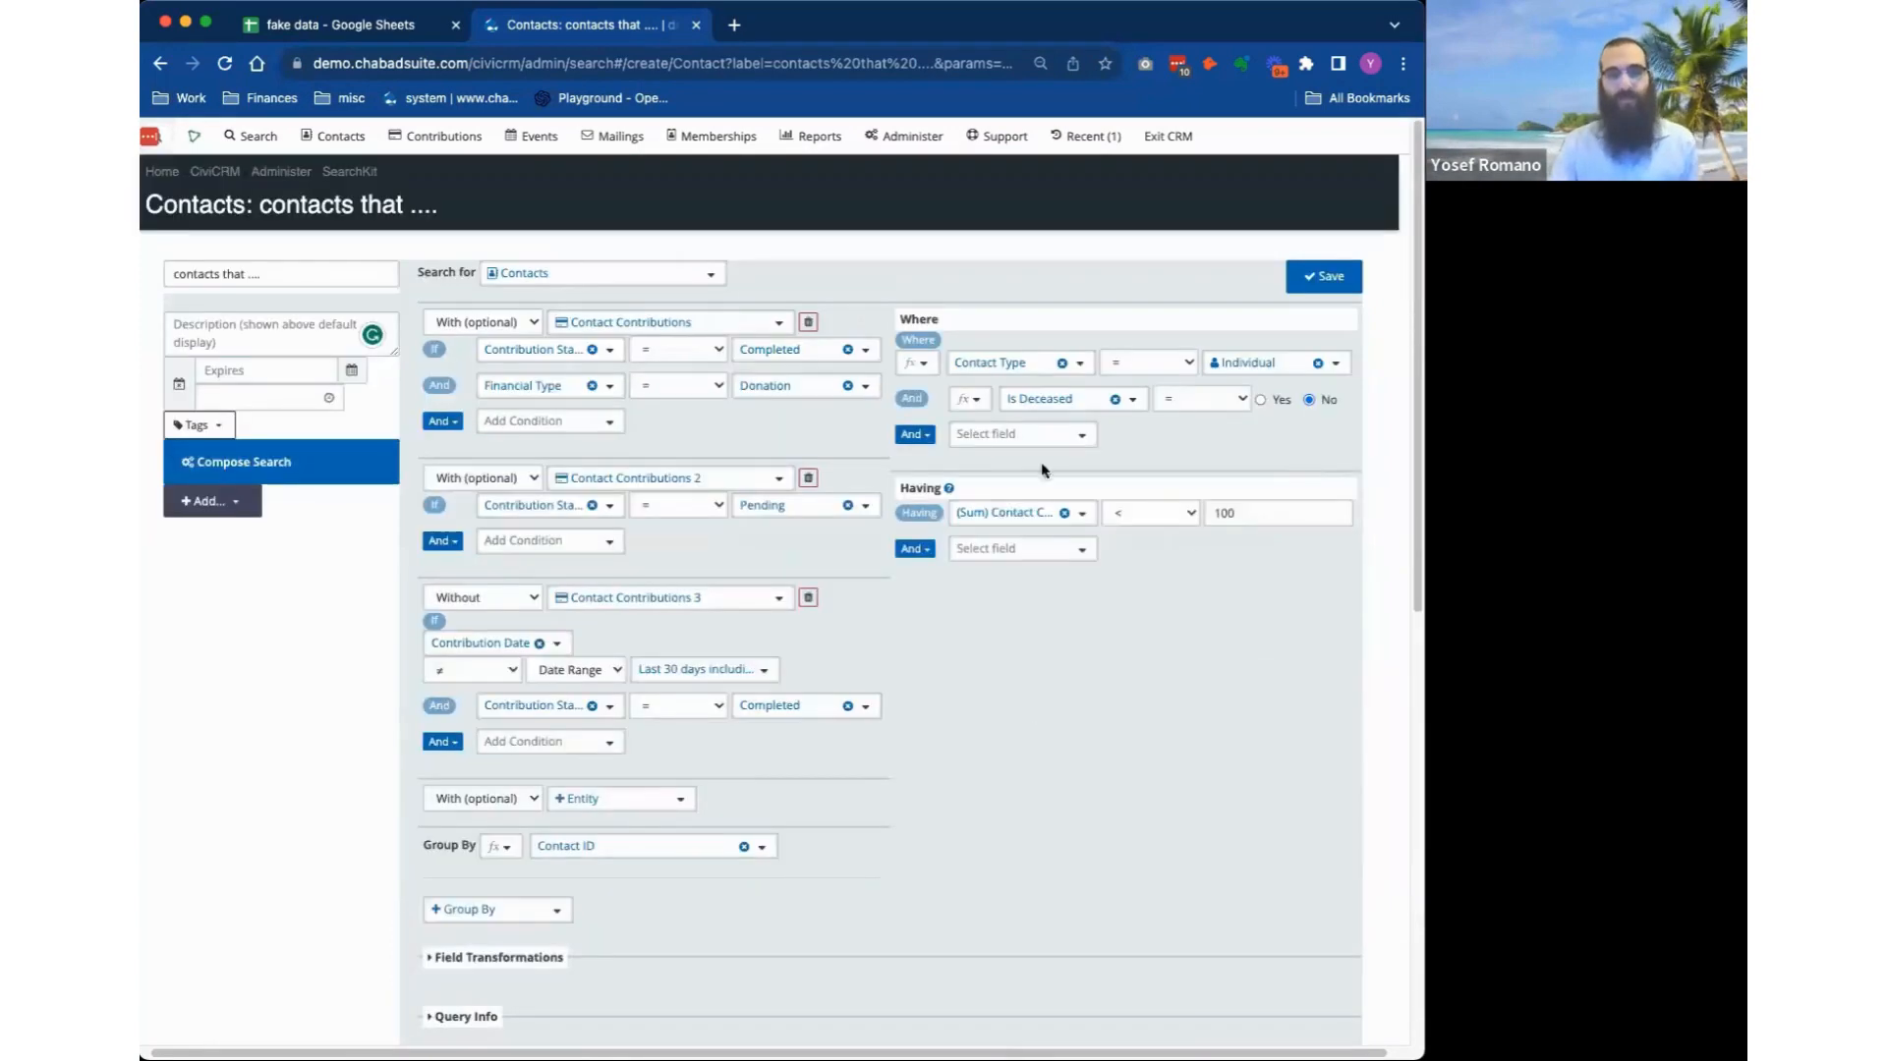
left_click(1064, 513)
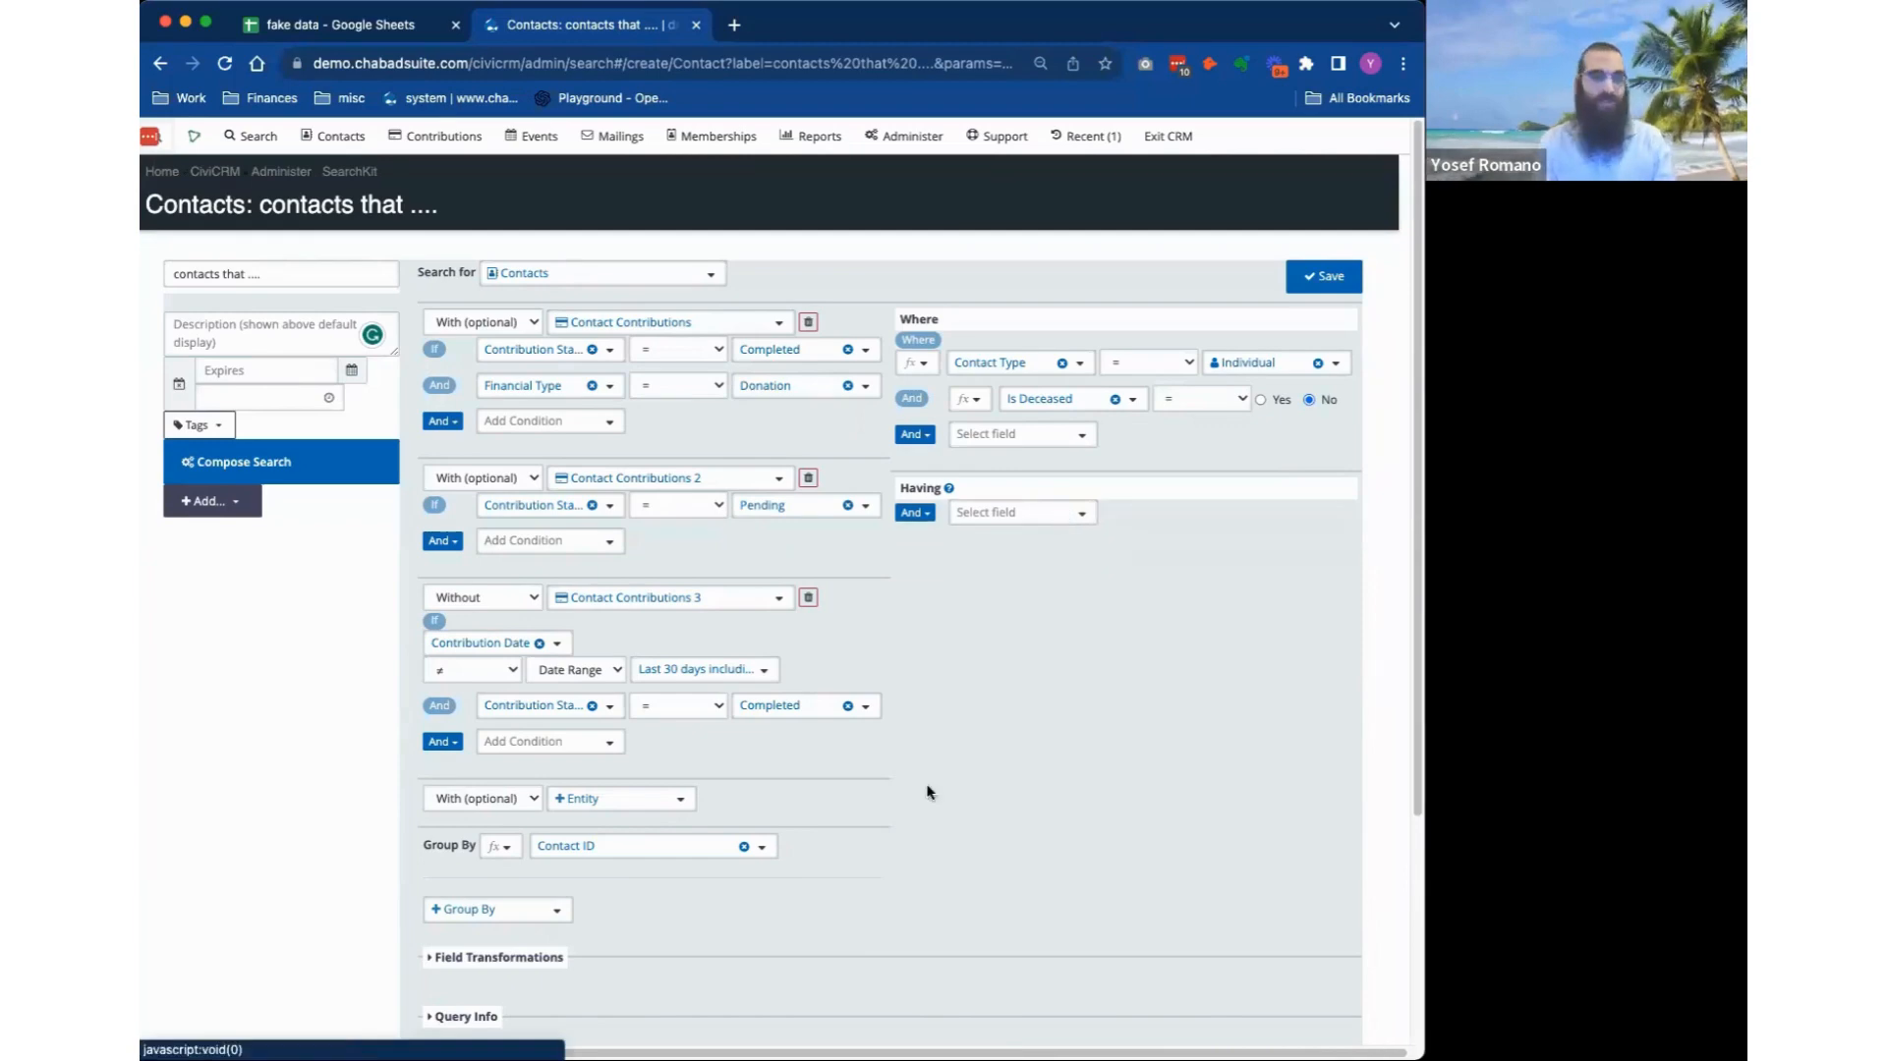
Look through the unfiltered results and the contribution joins, comparing the completed and pending amount and date columns.
scroll(924, 794, "down", 1)
scroll(652, 887, "down", 5)
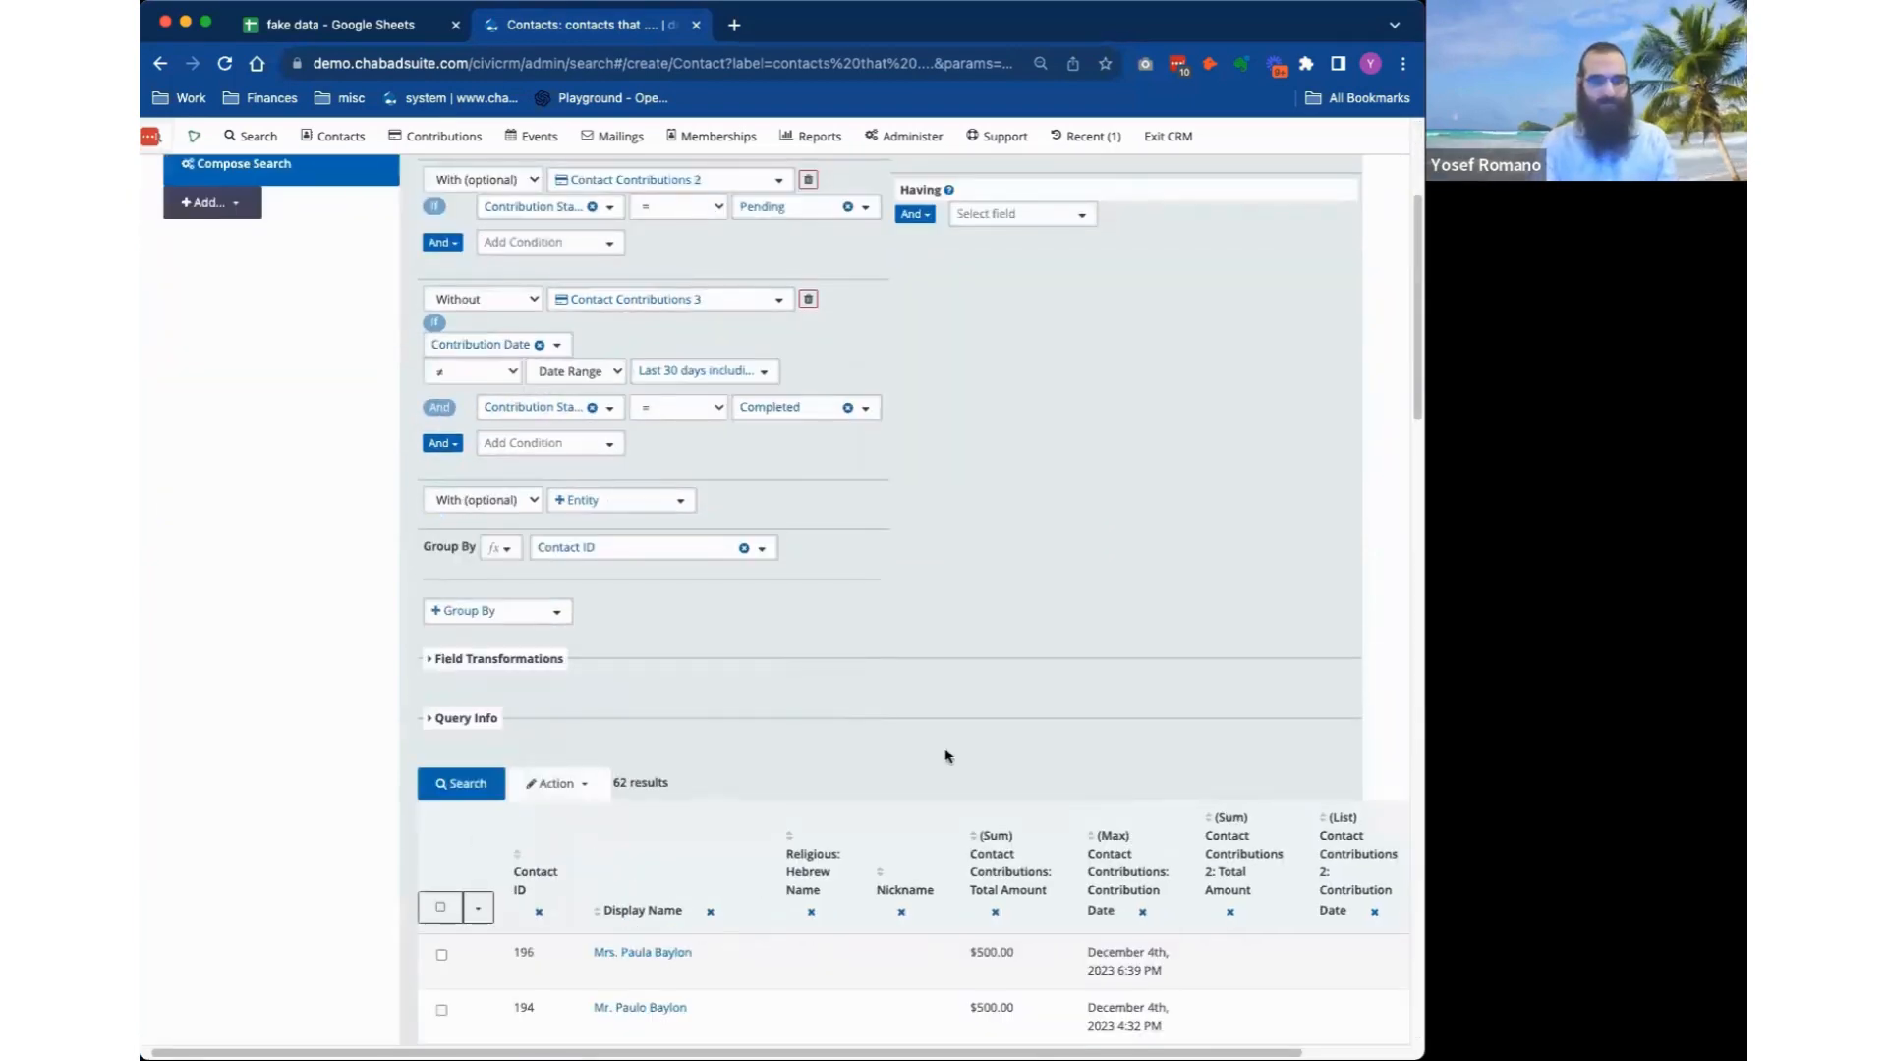
scroll(947, 757, "down", 10)
scroll(947, 756, "down", 2)
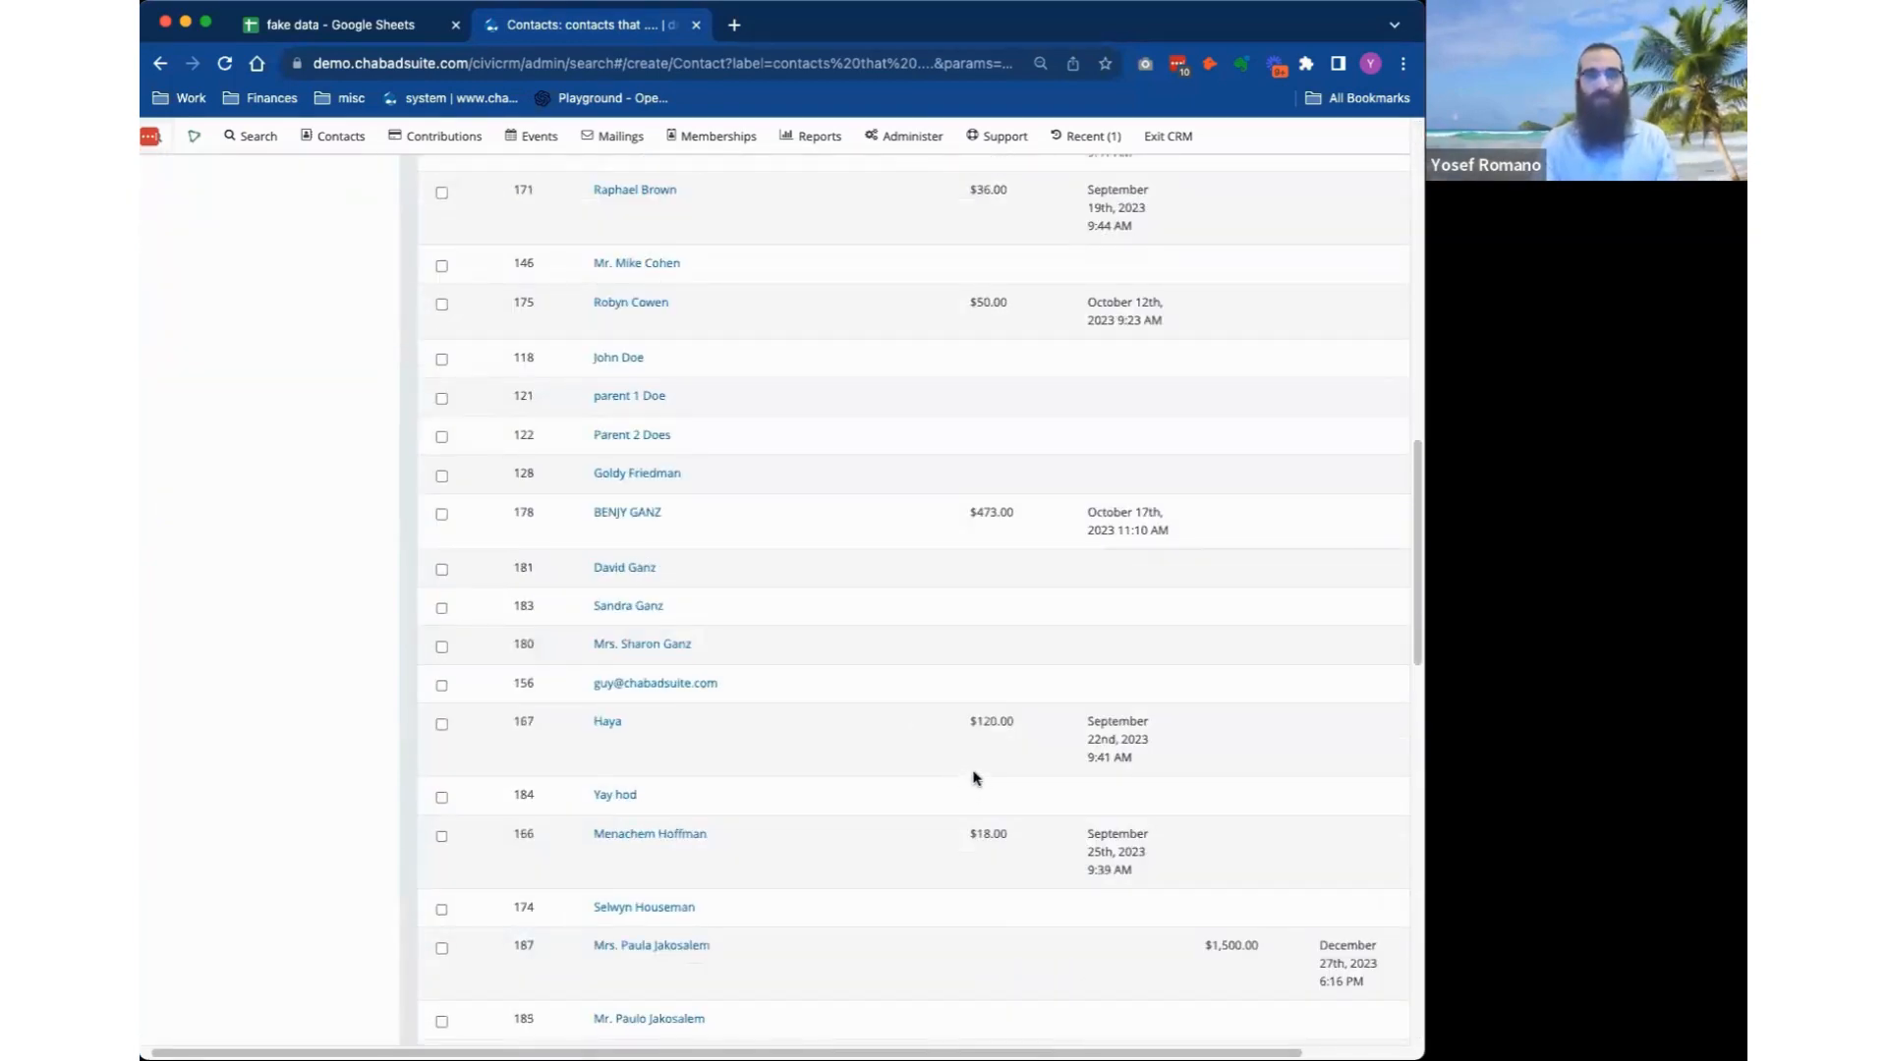
scroll(973, 778, "down", 6)
scroll(972, 778, "up", 11)
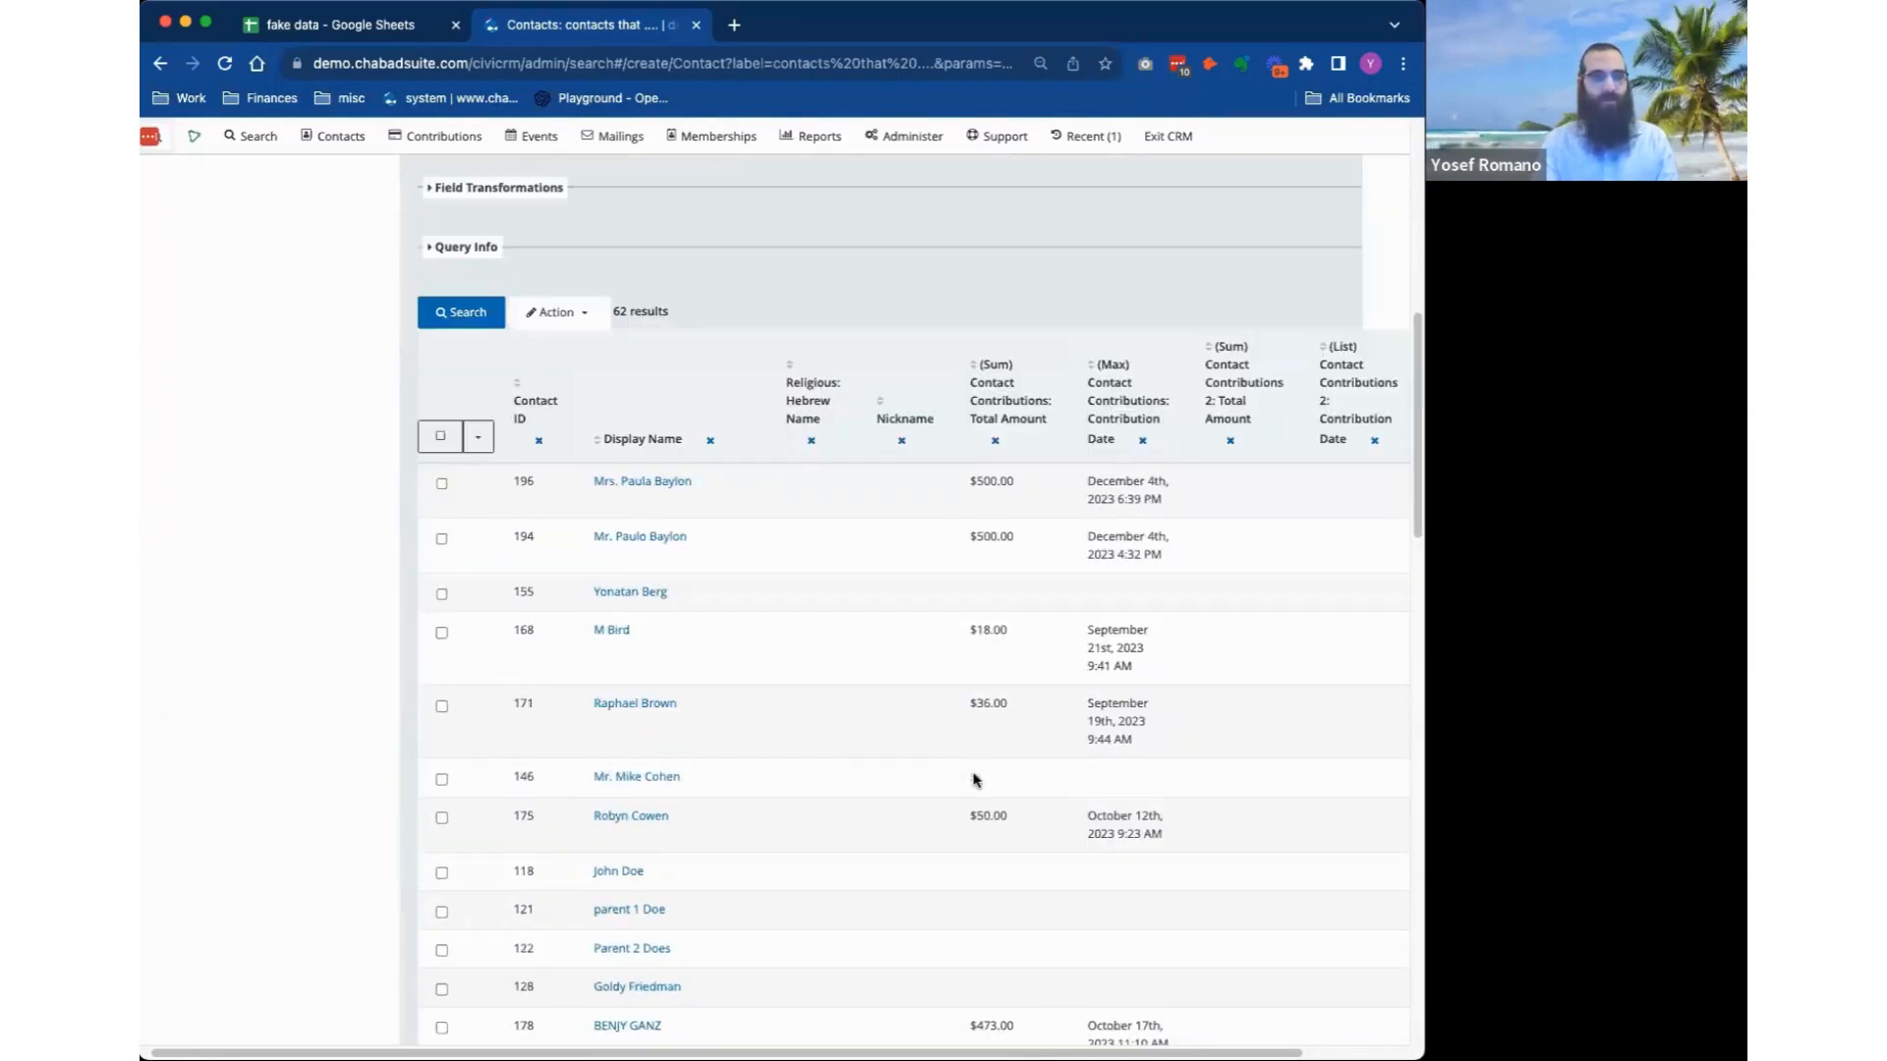
scroll(973, 778, "up", 8)
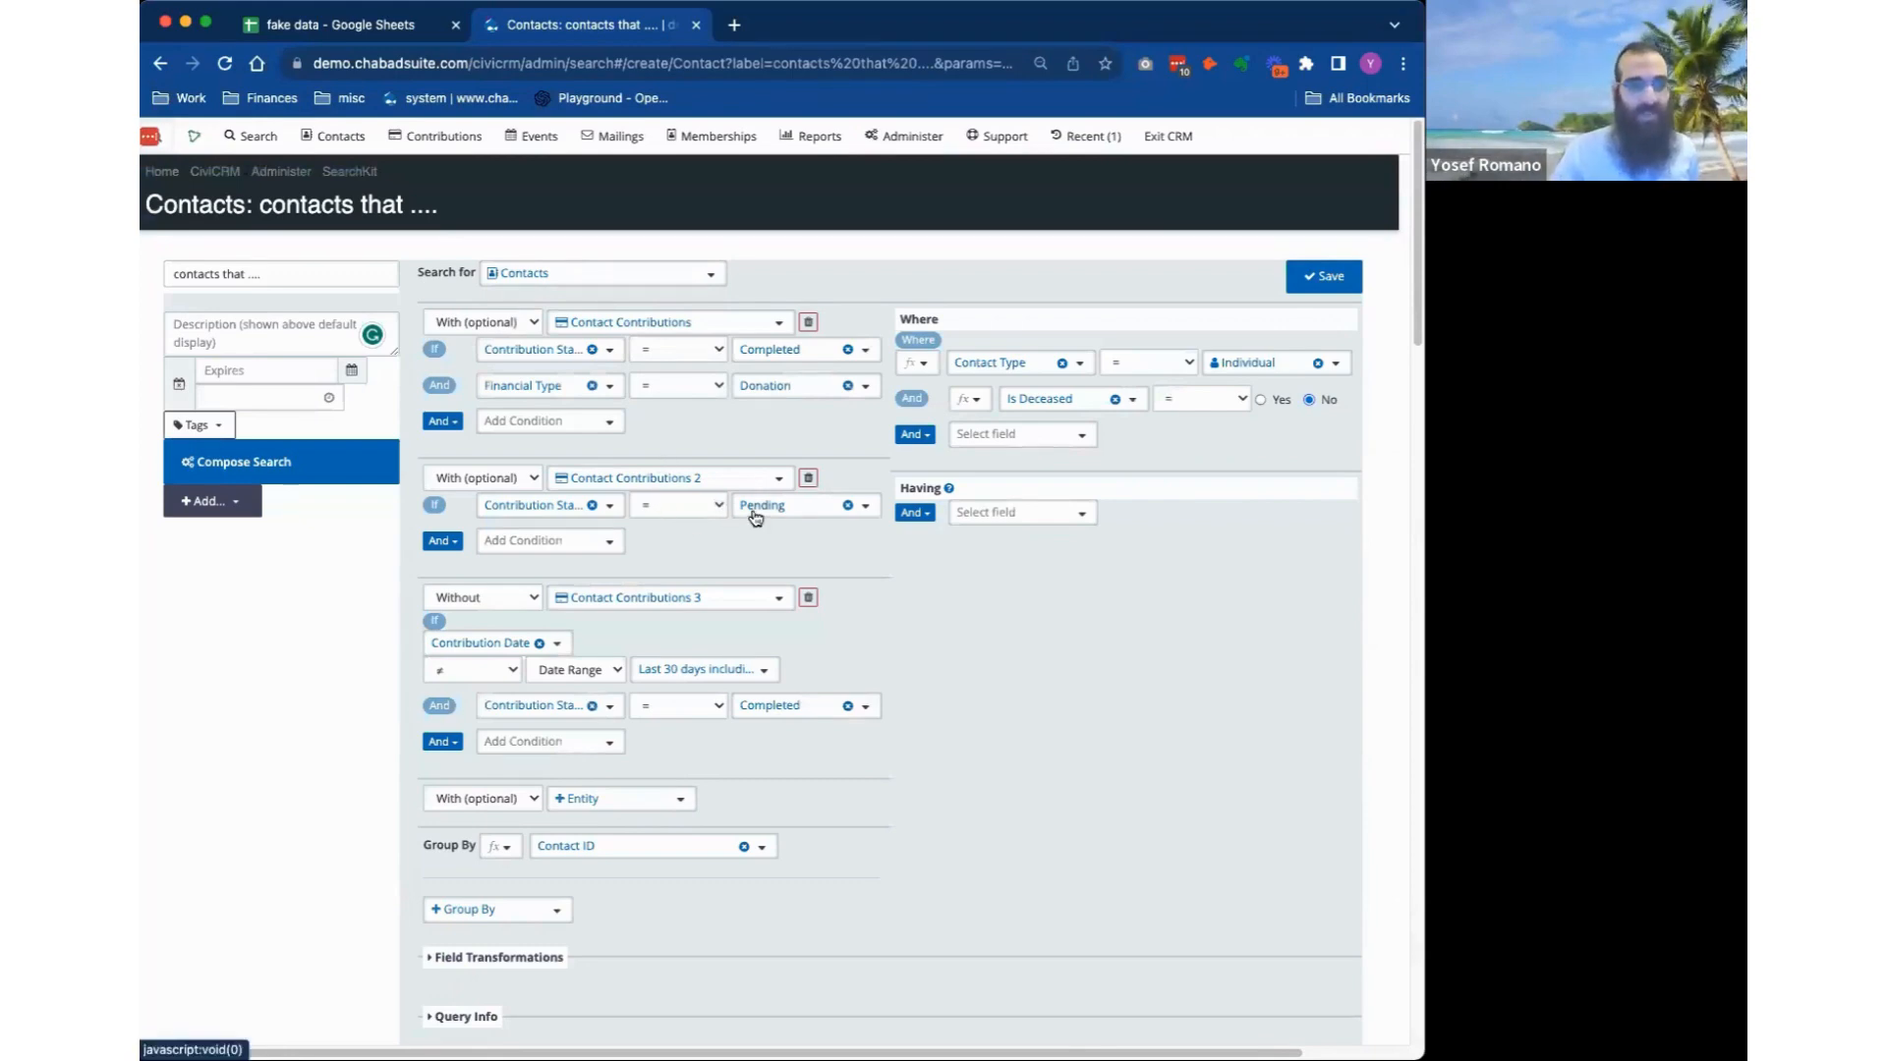
scroll(754, 518, "down", 3)
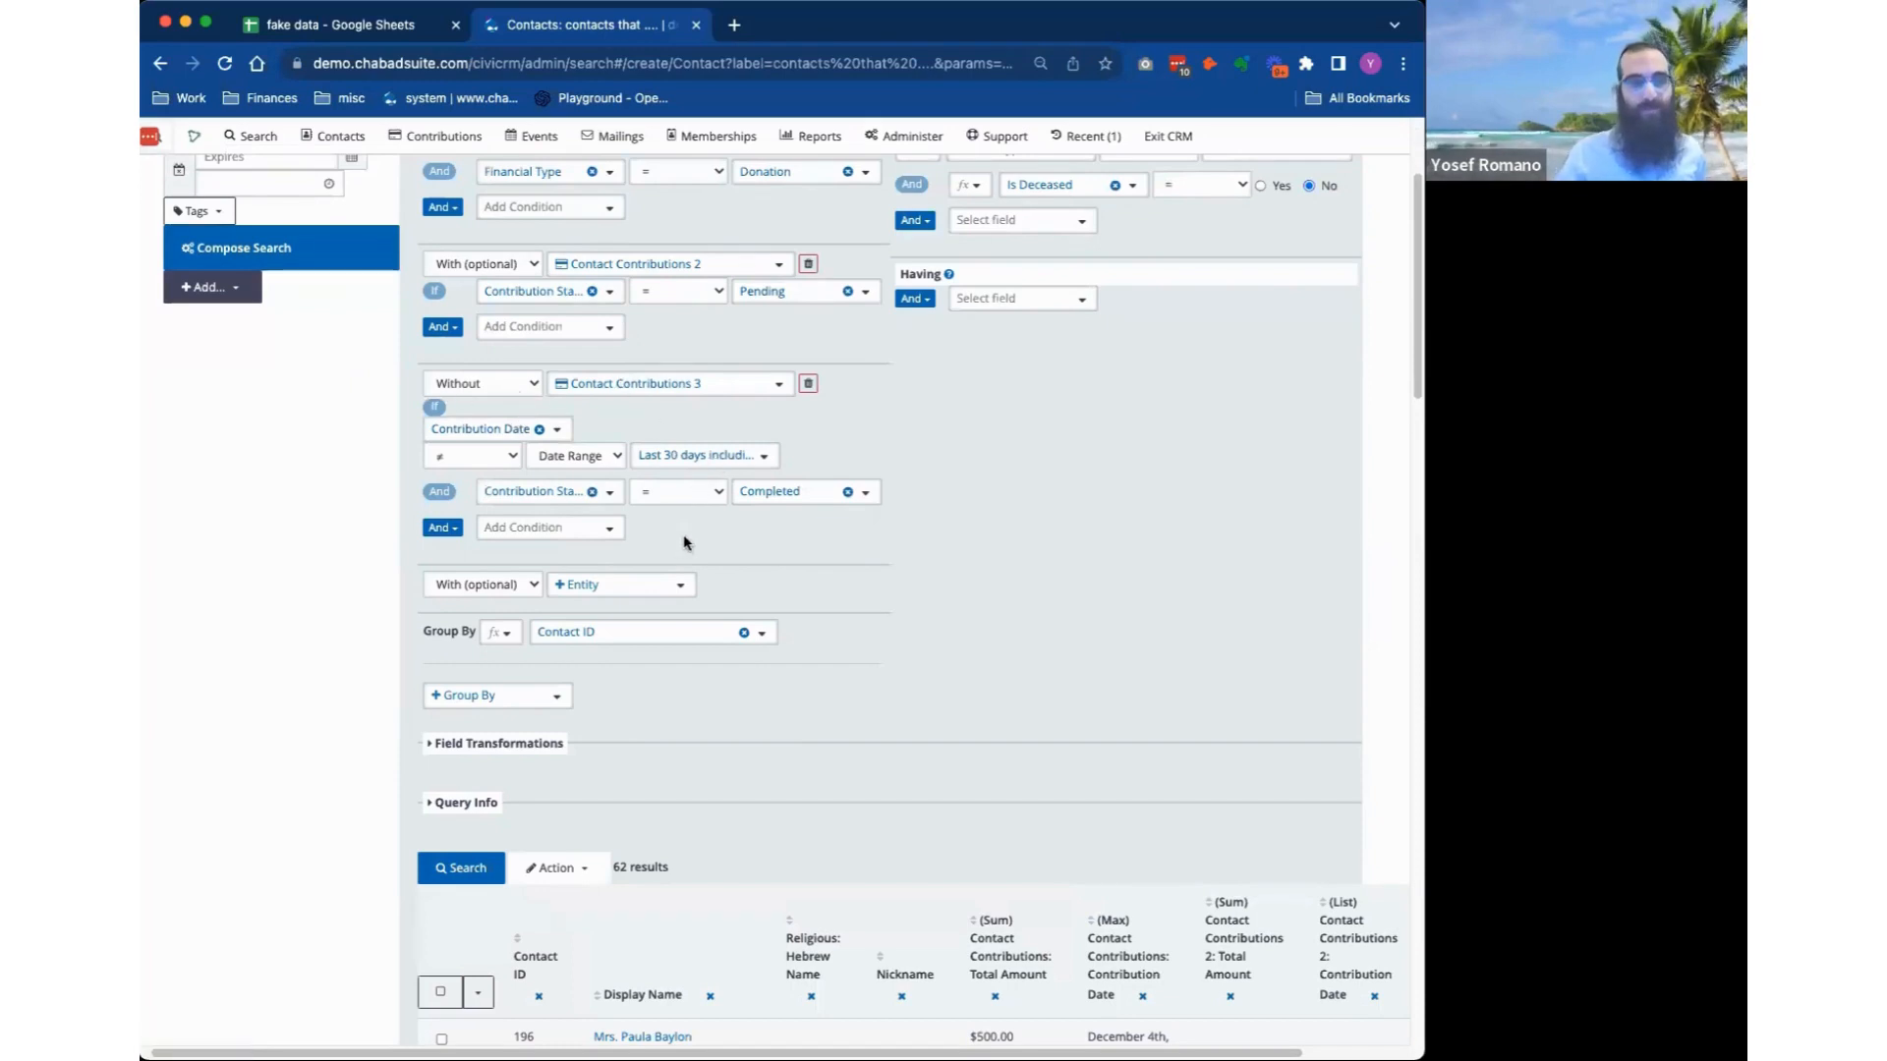
scroll(685, 542, "down", 5)
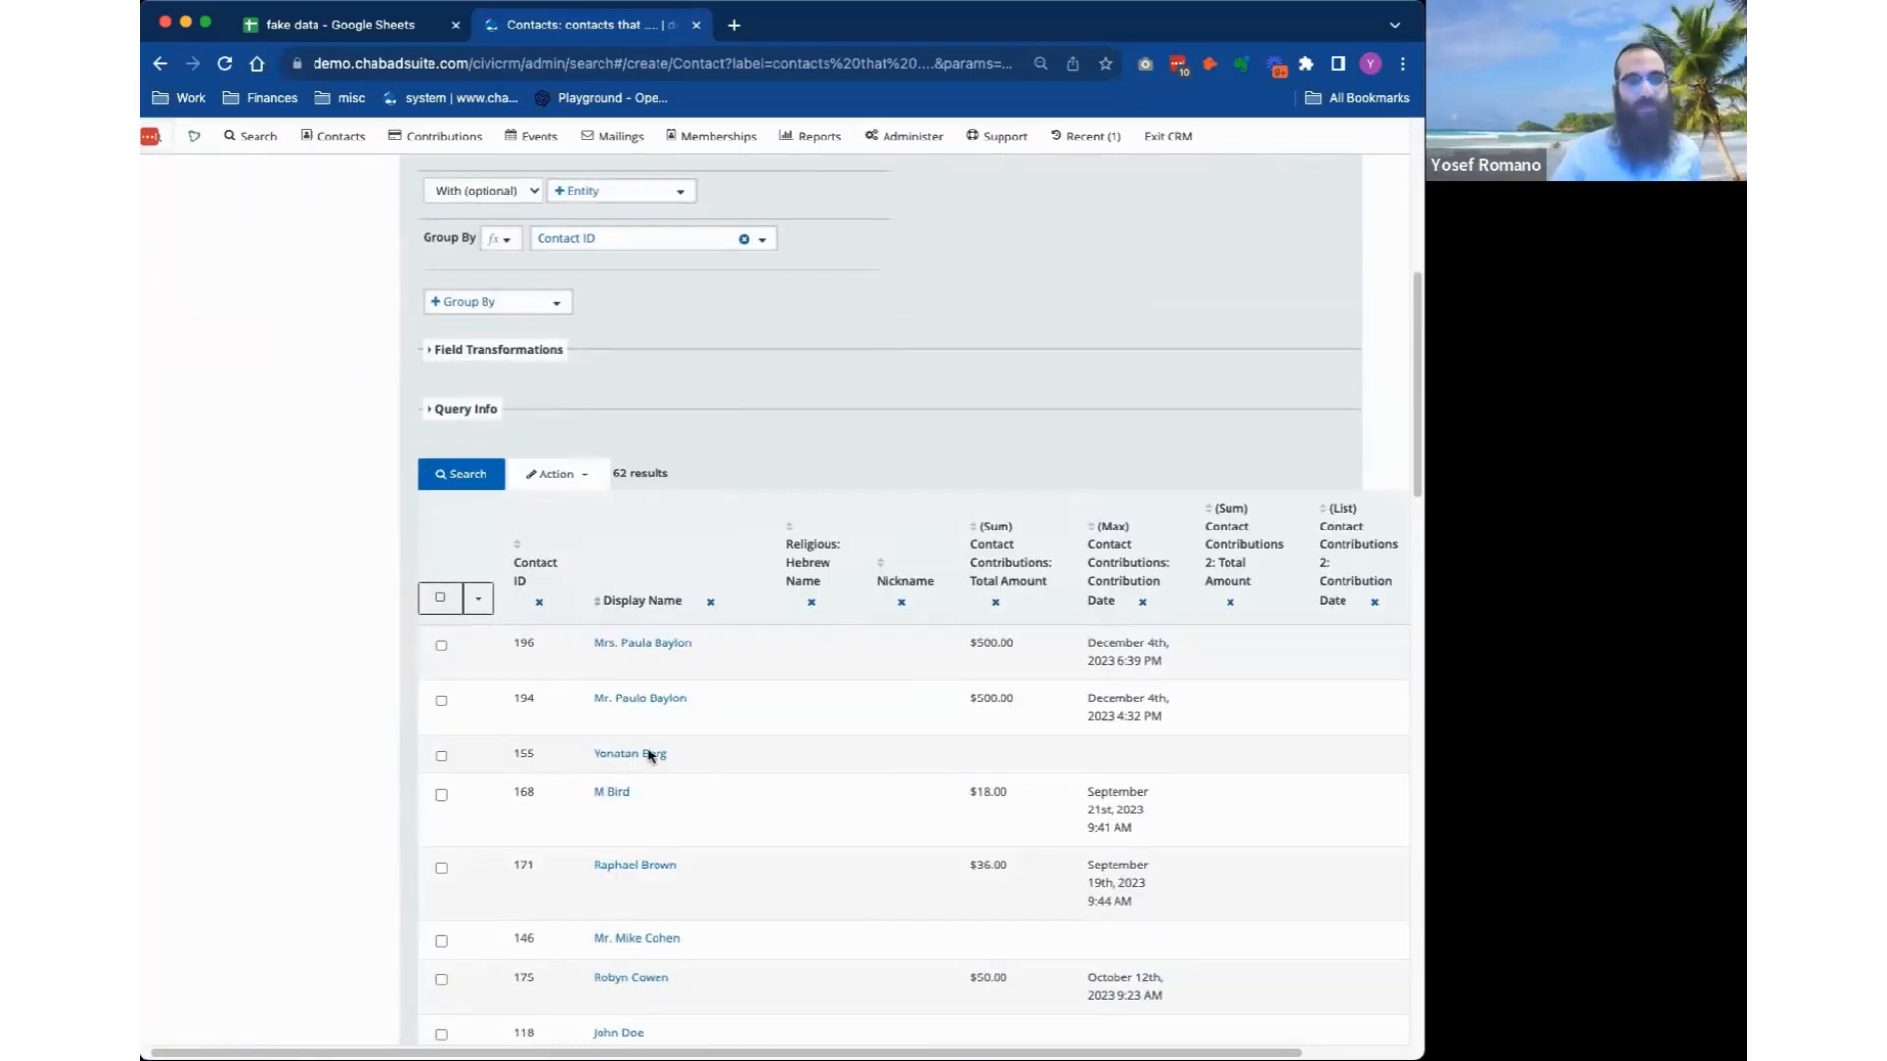
scroll(678, 747, "down", 5)
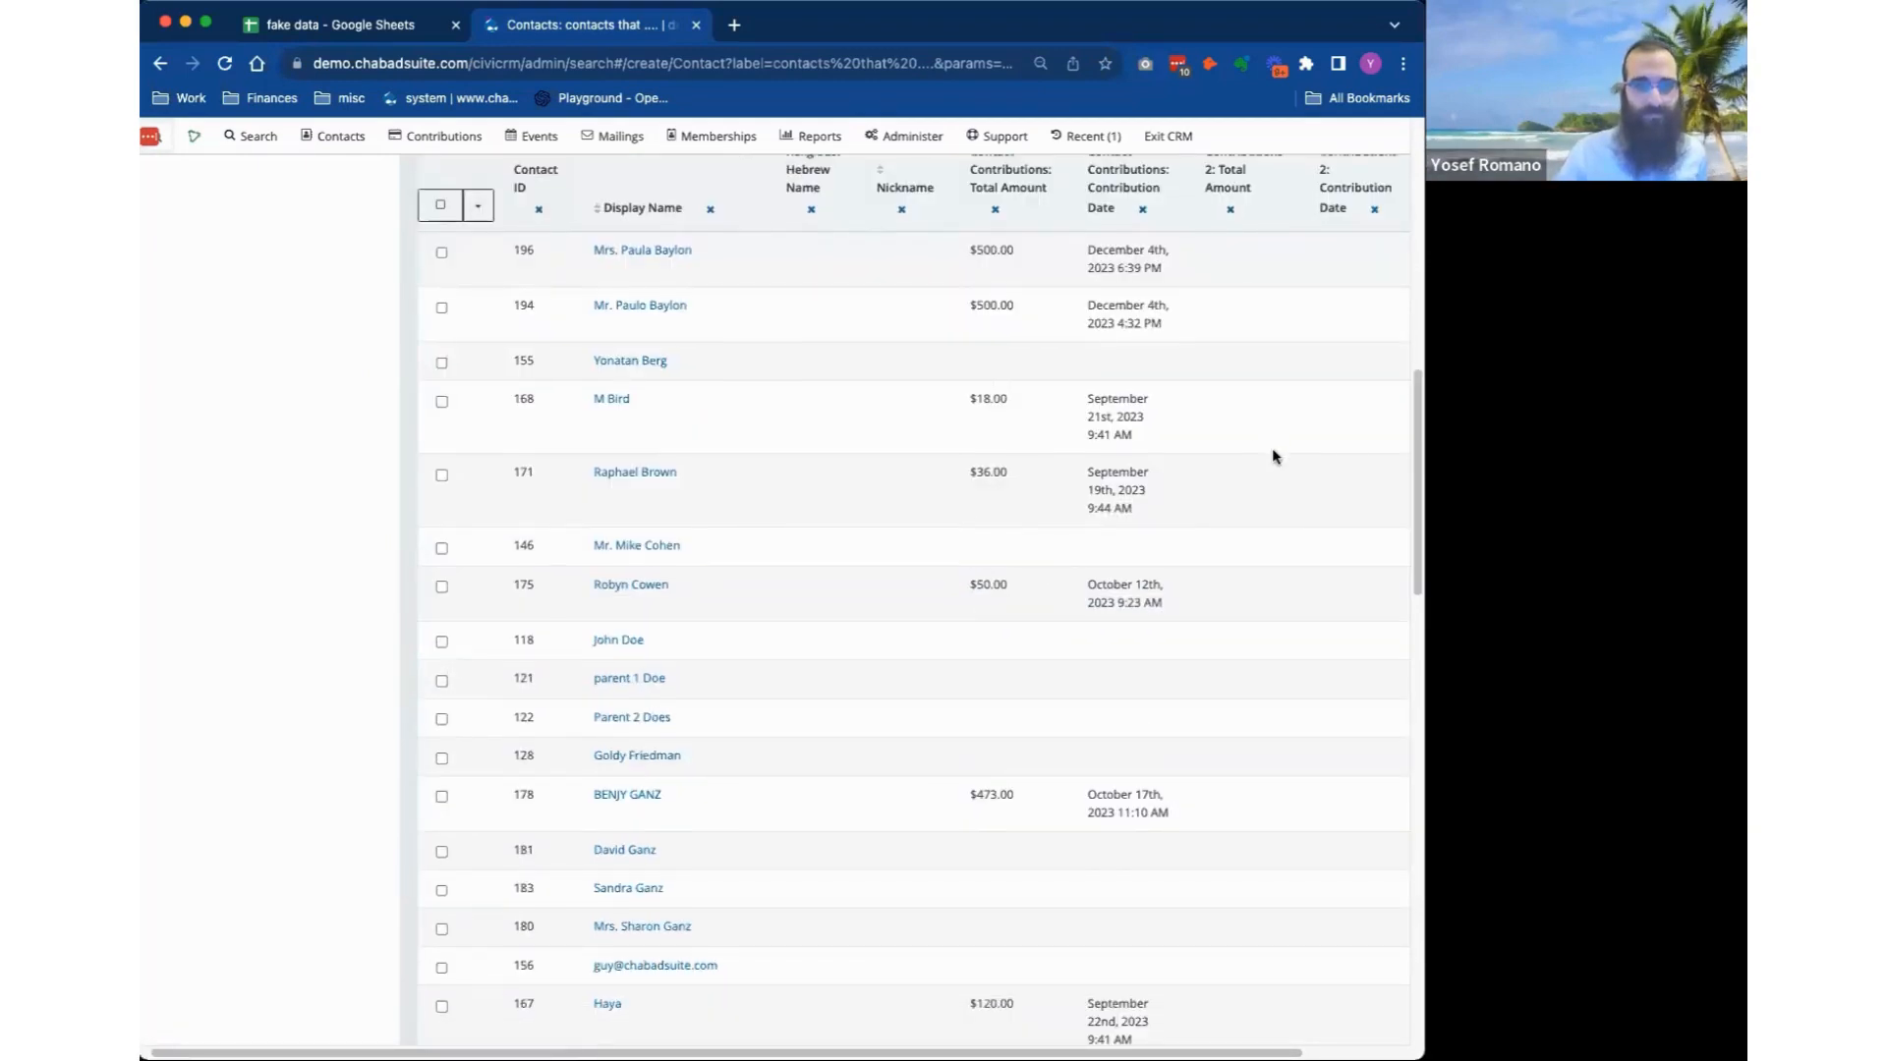
scroll(1272, 452, "up", 3)
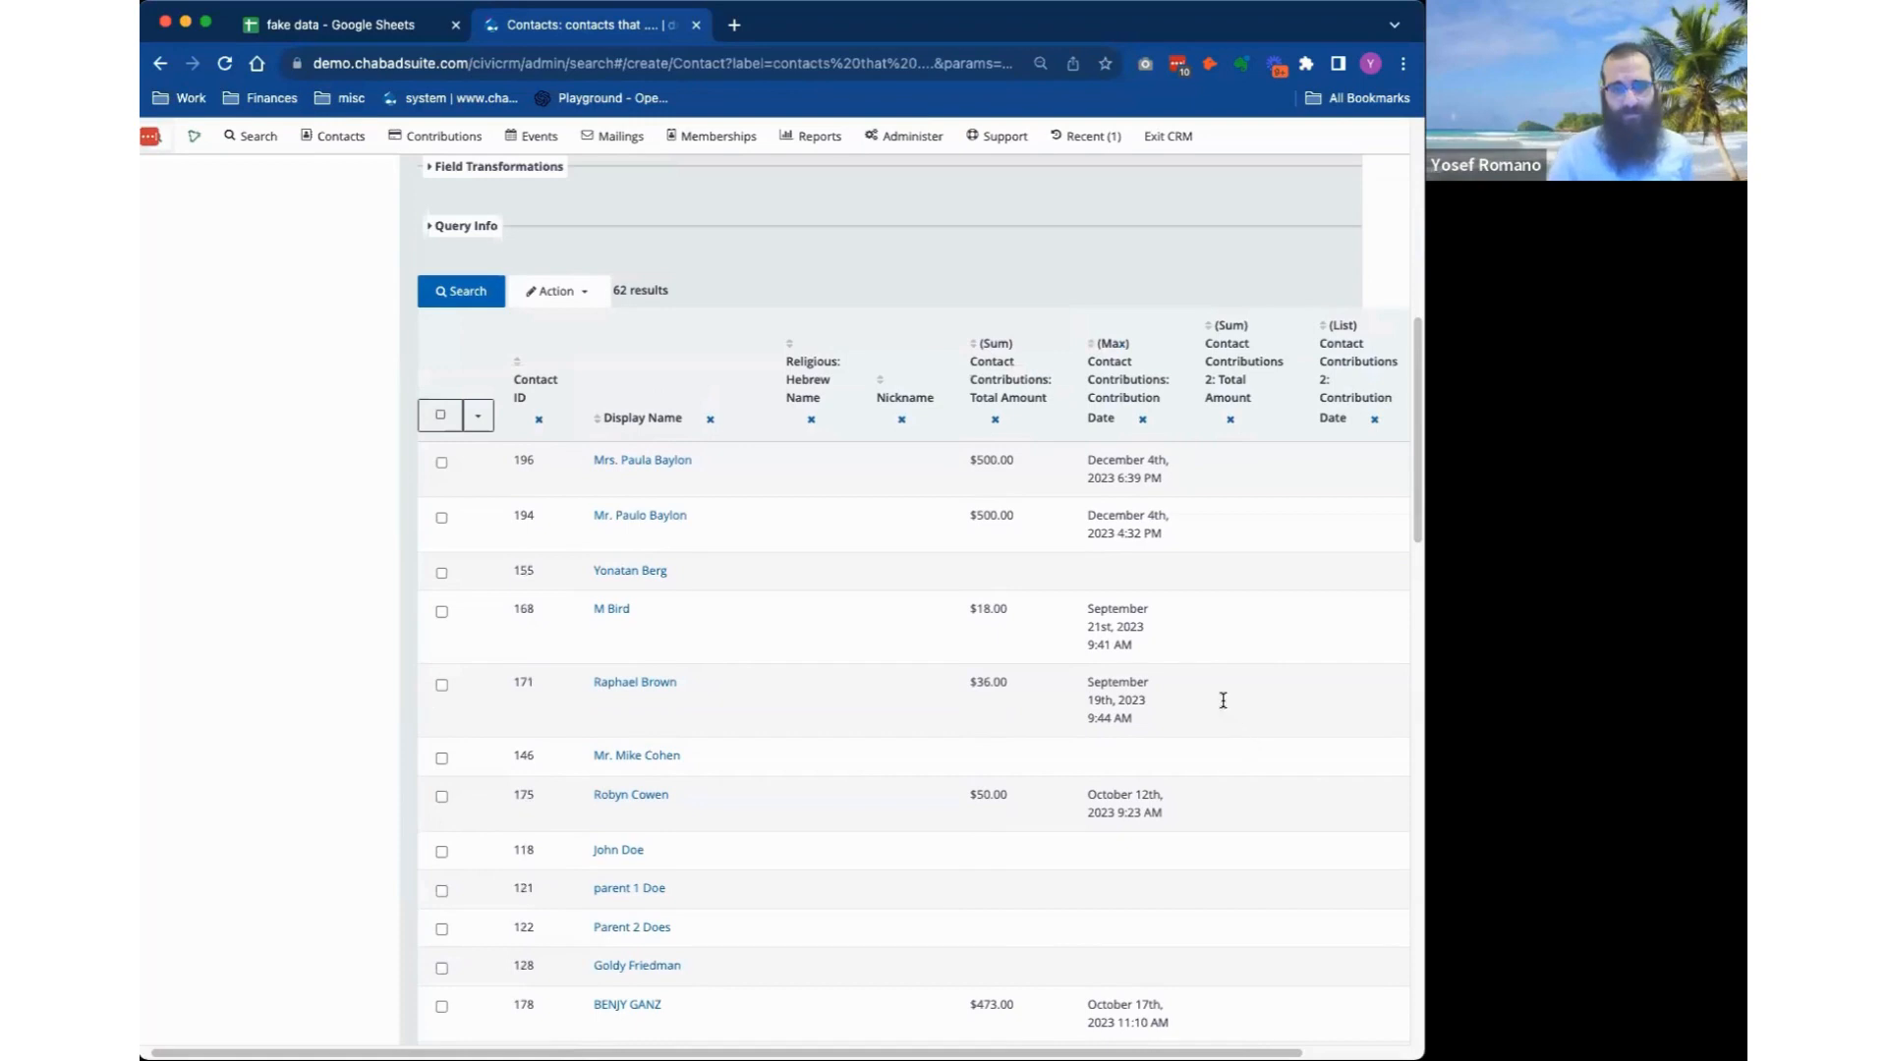
scroll(1222, 700, "down", 1)
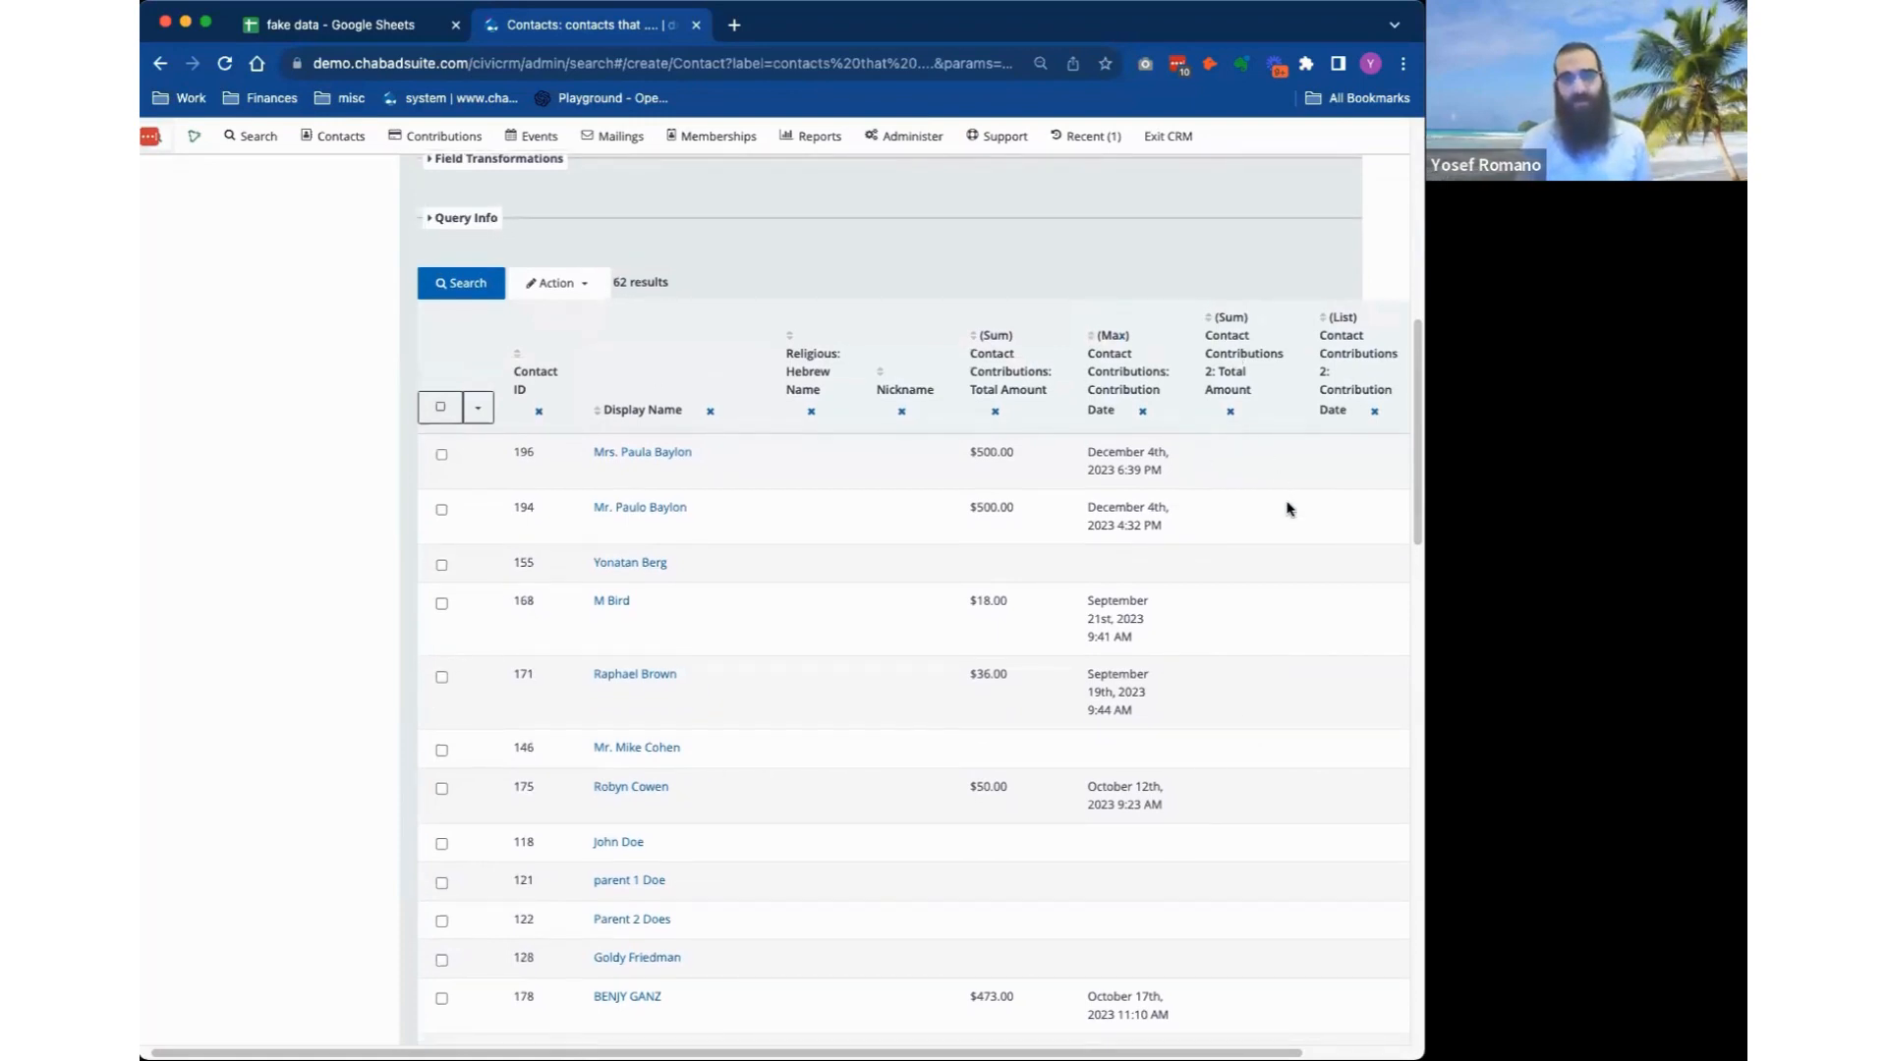
Add an optional Contact Related Contacts join with the relationship to contact set to Spouse of.
scroll(913, 779, "up", 5)
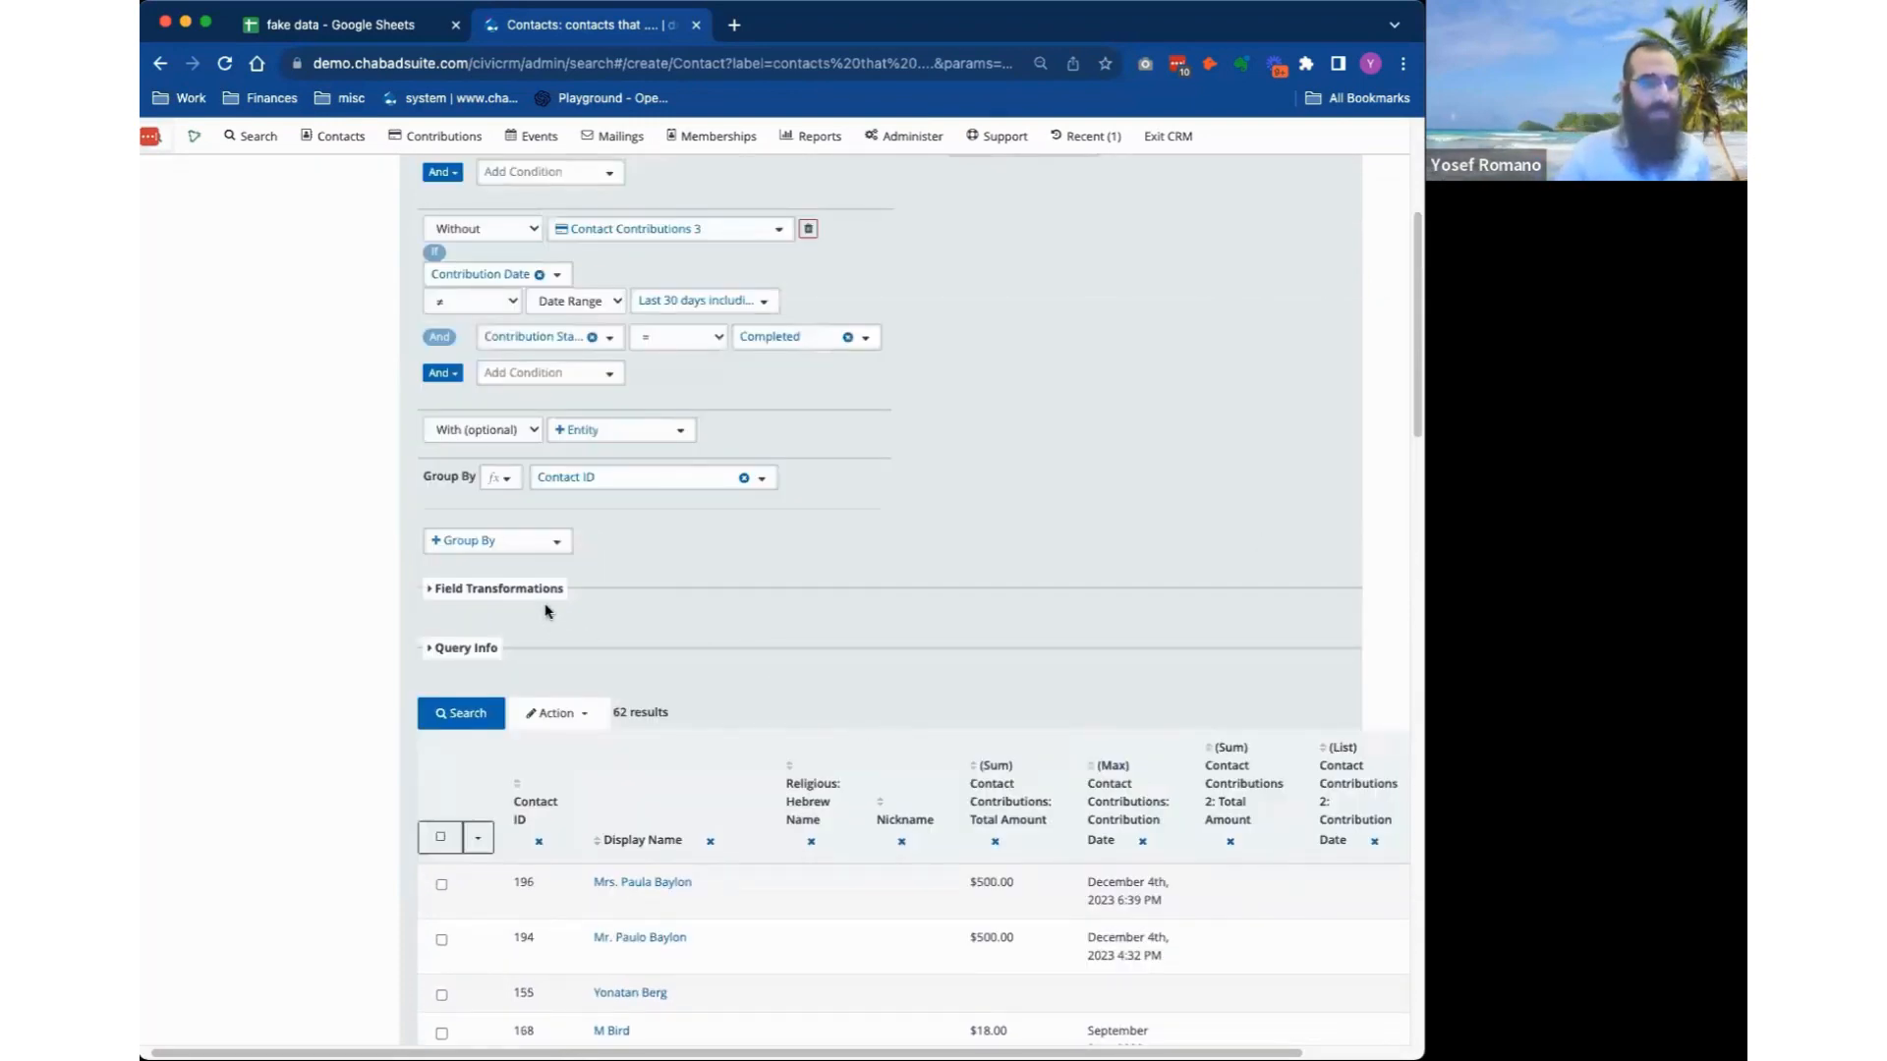
left_click(585, 438)
type("relat")
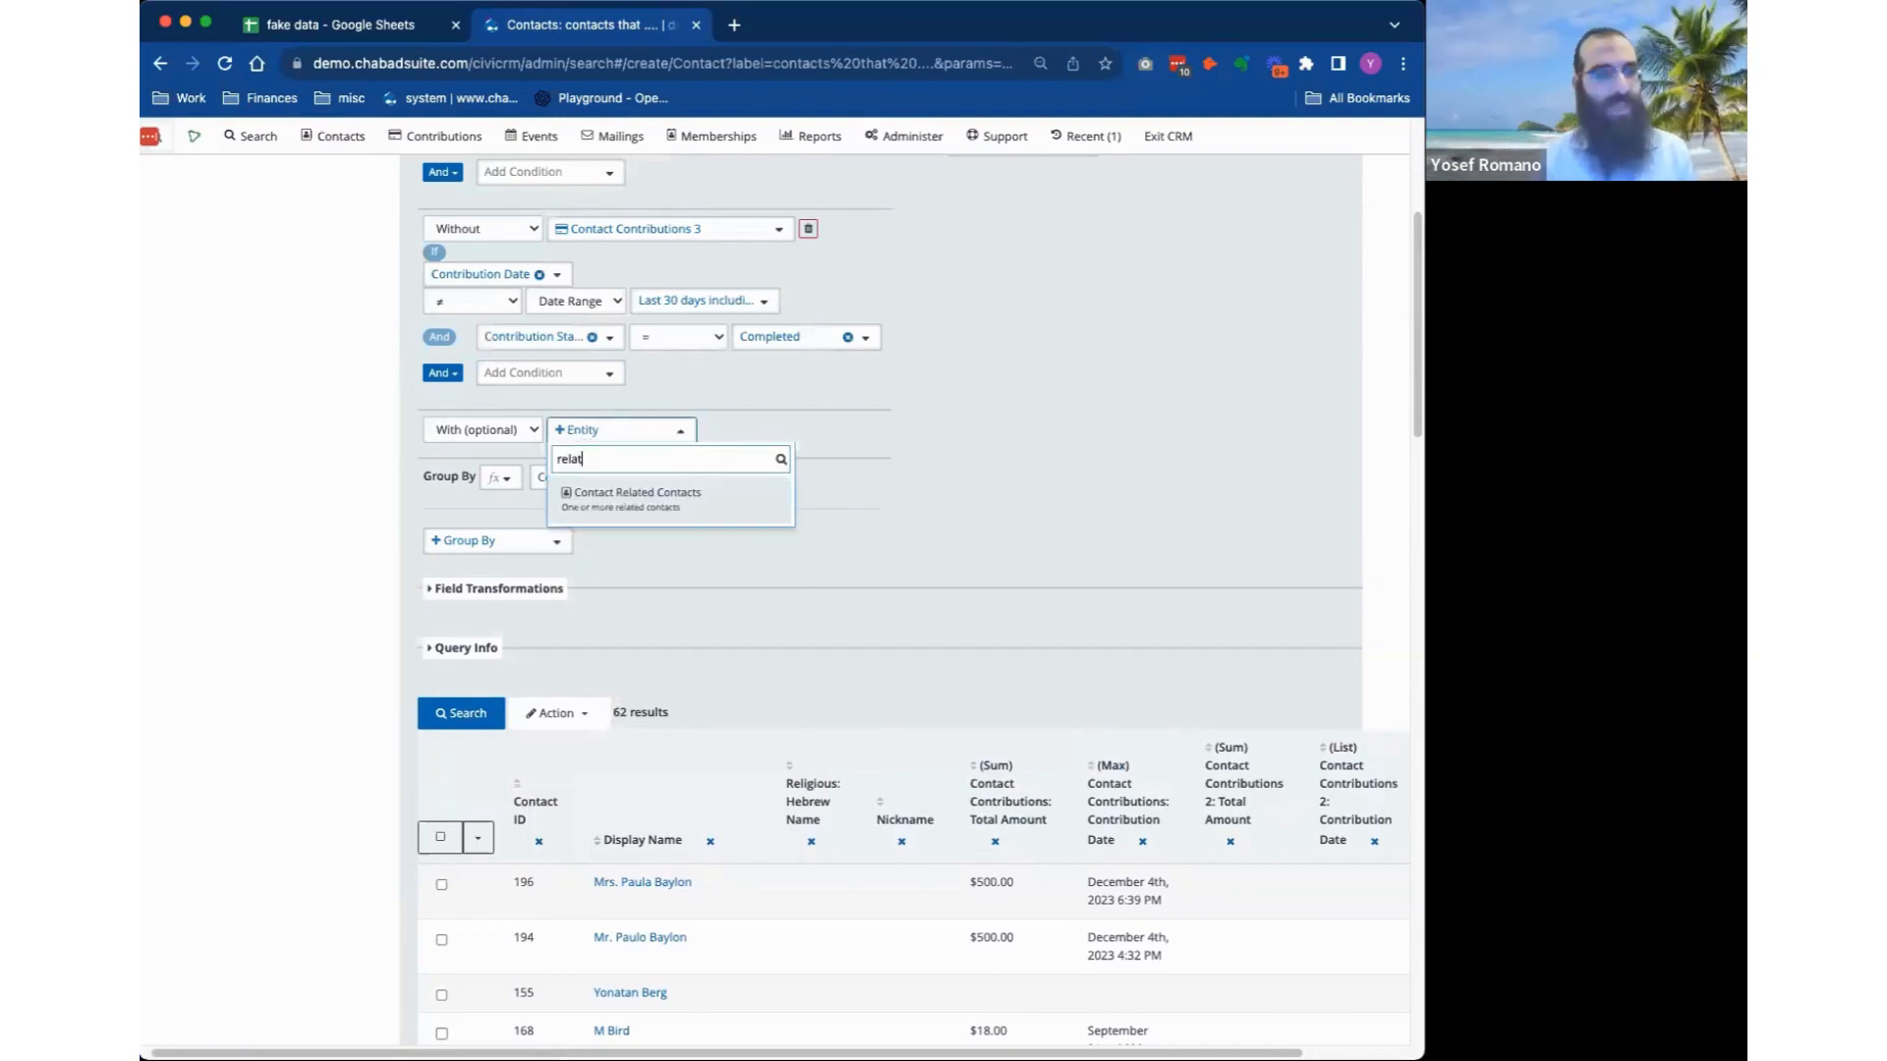
left_click(606, 500)
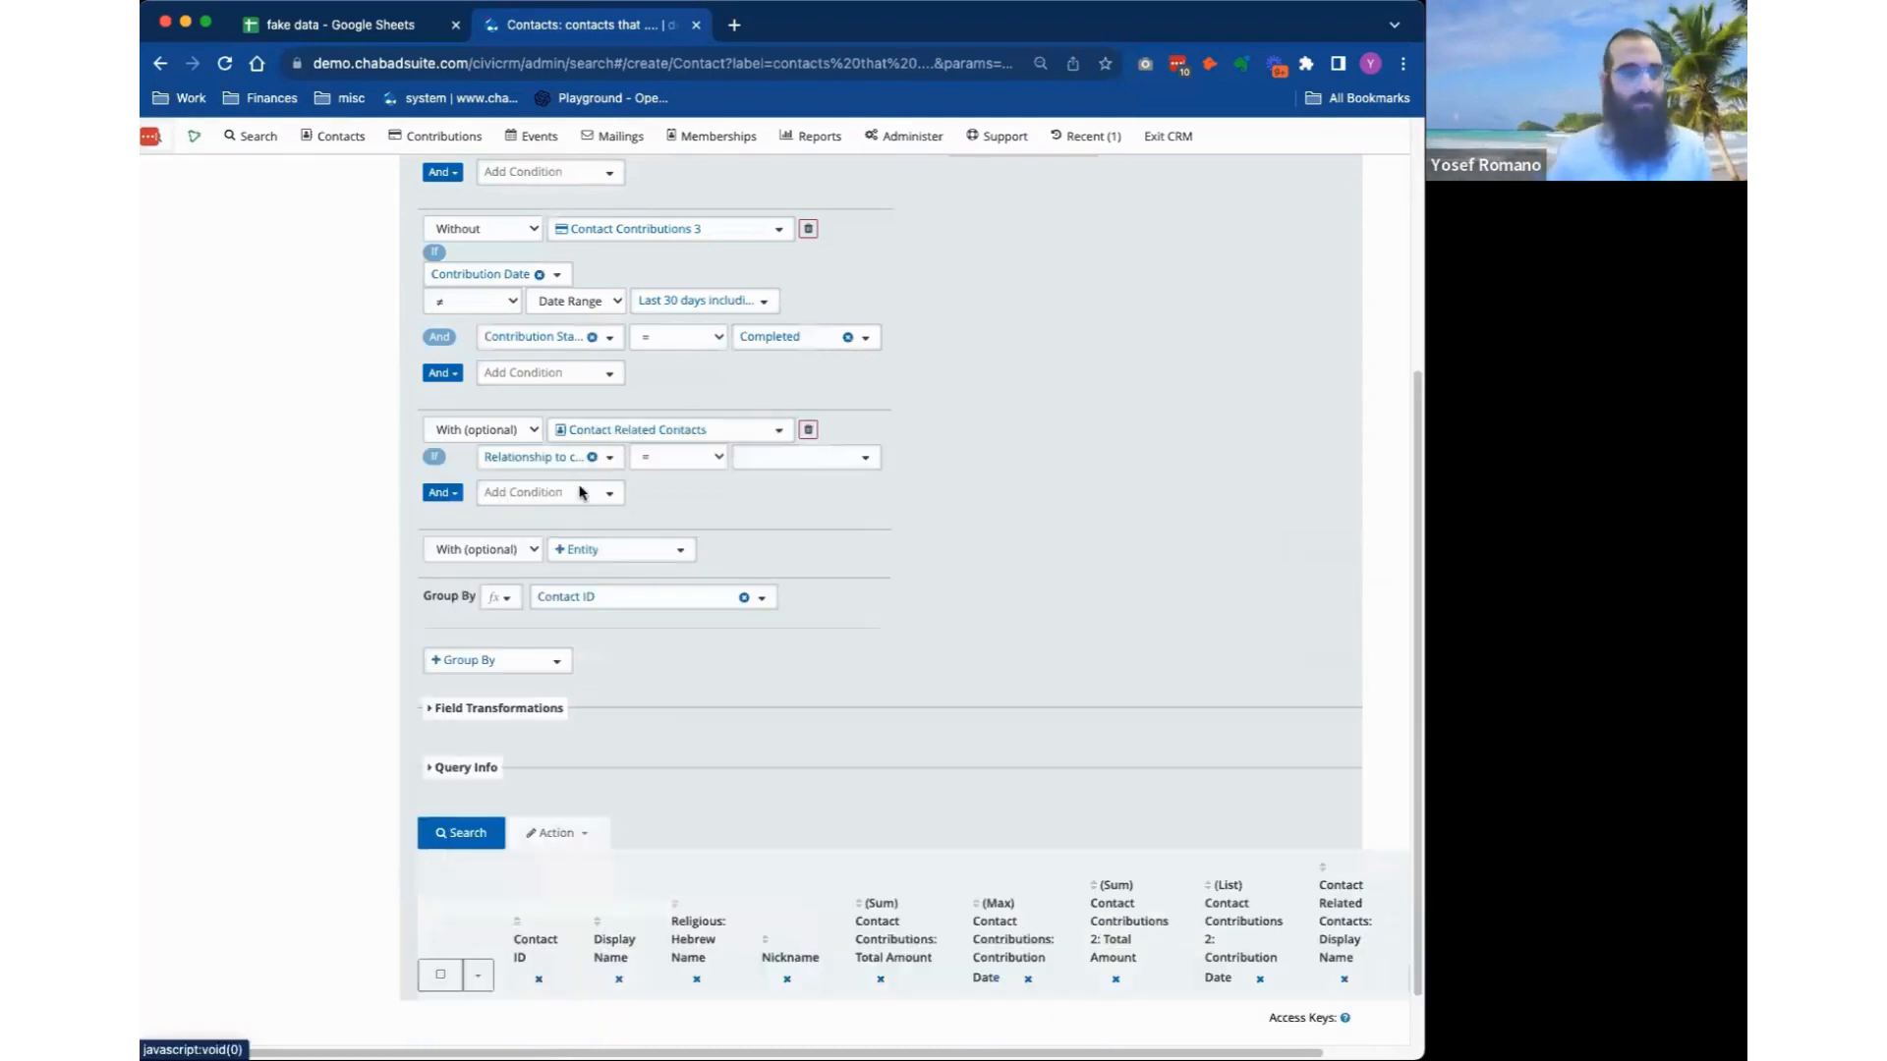
left_click(847, 458)
type("spouse")
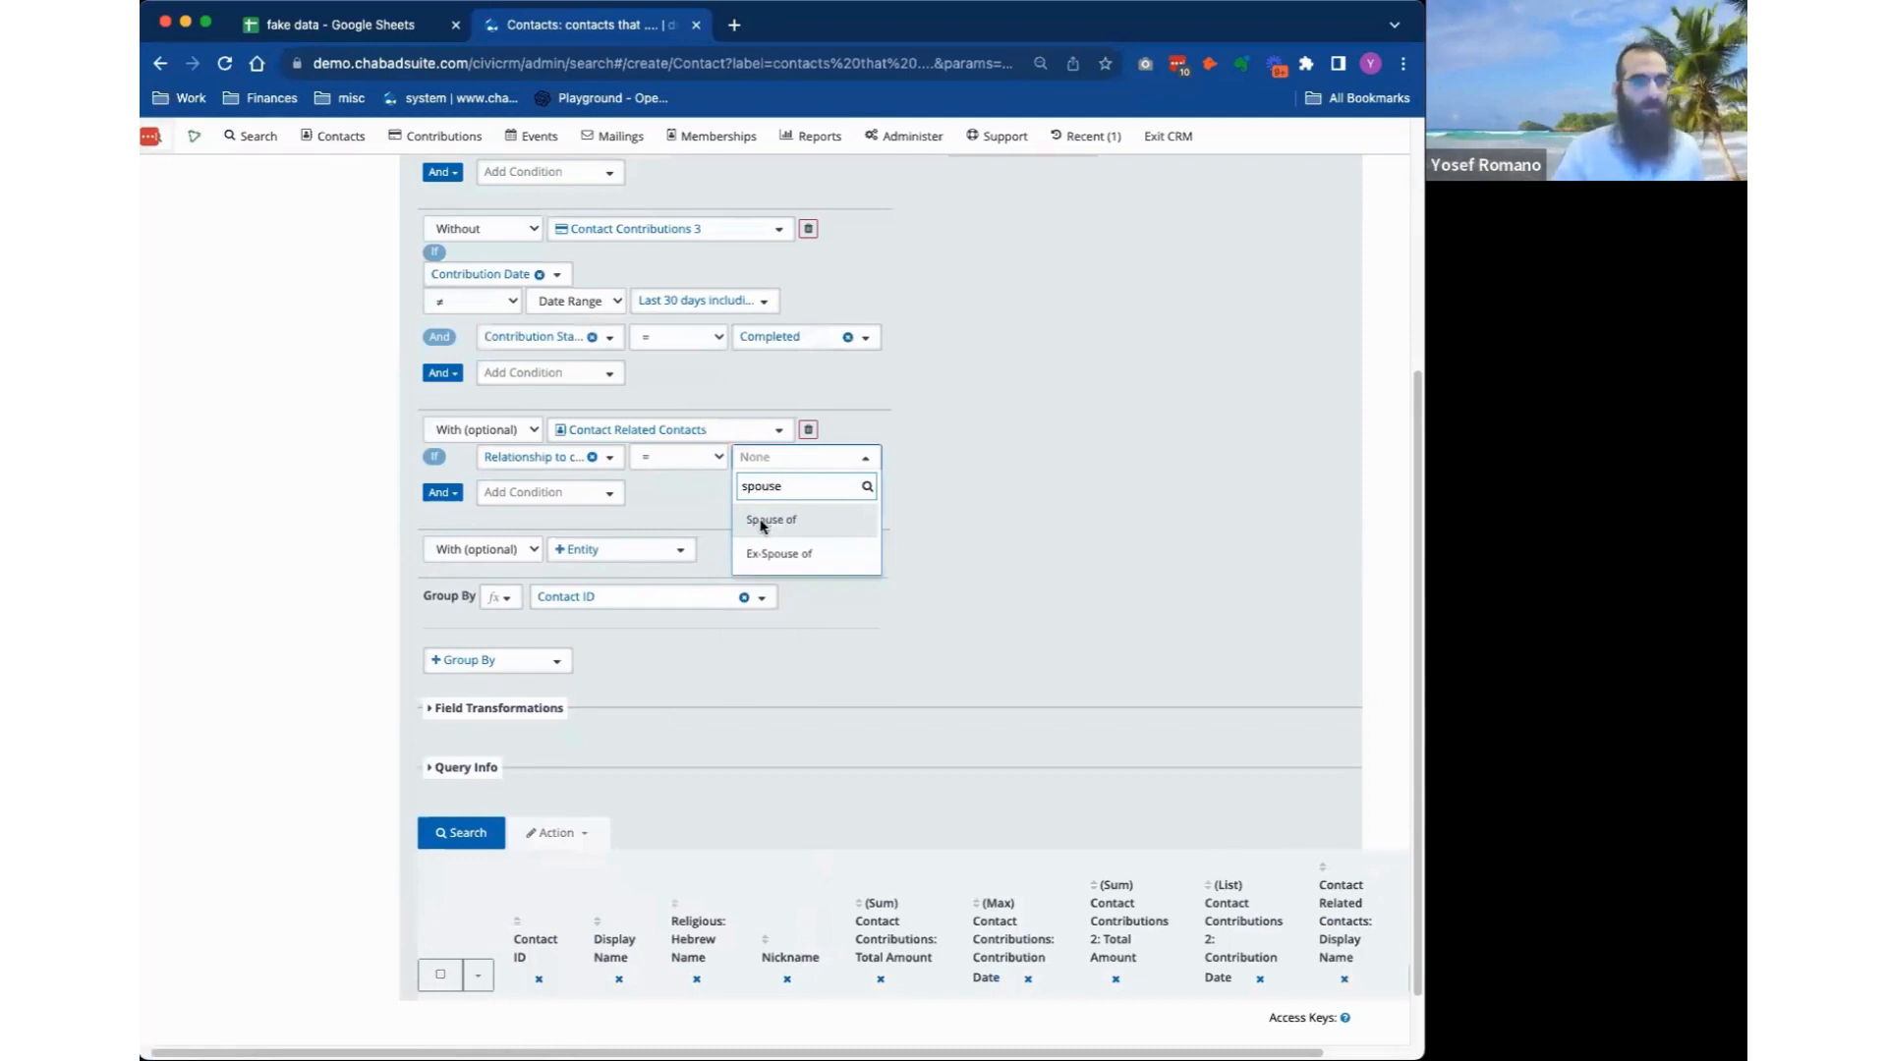
left_click(762, 520)
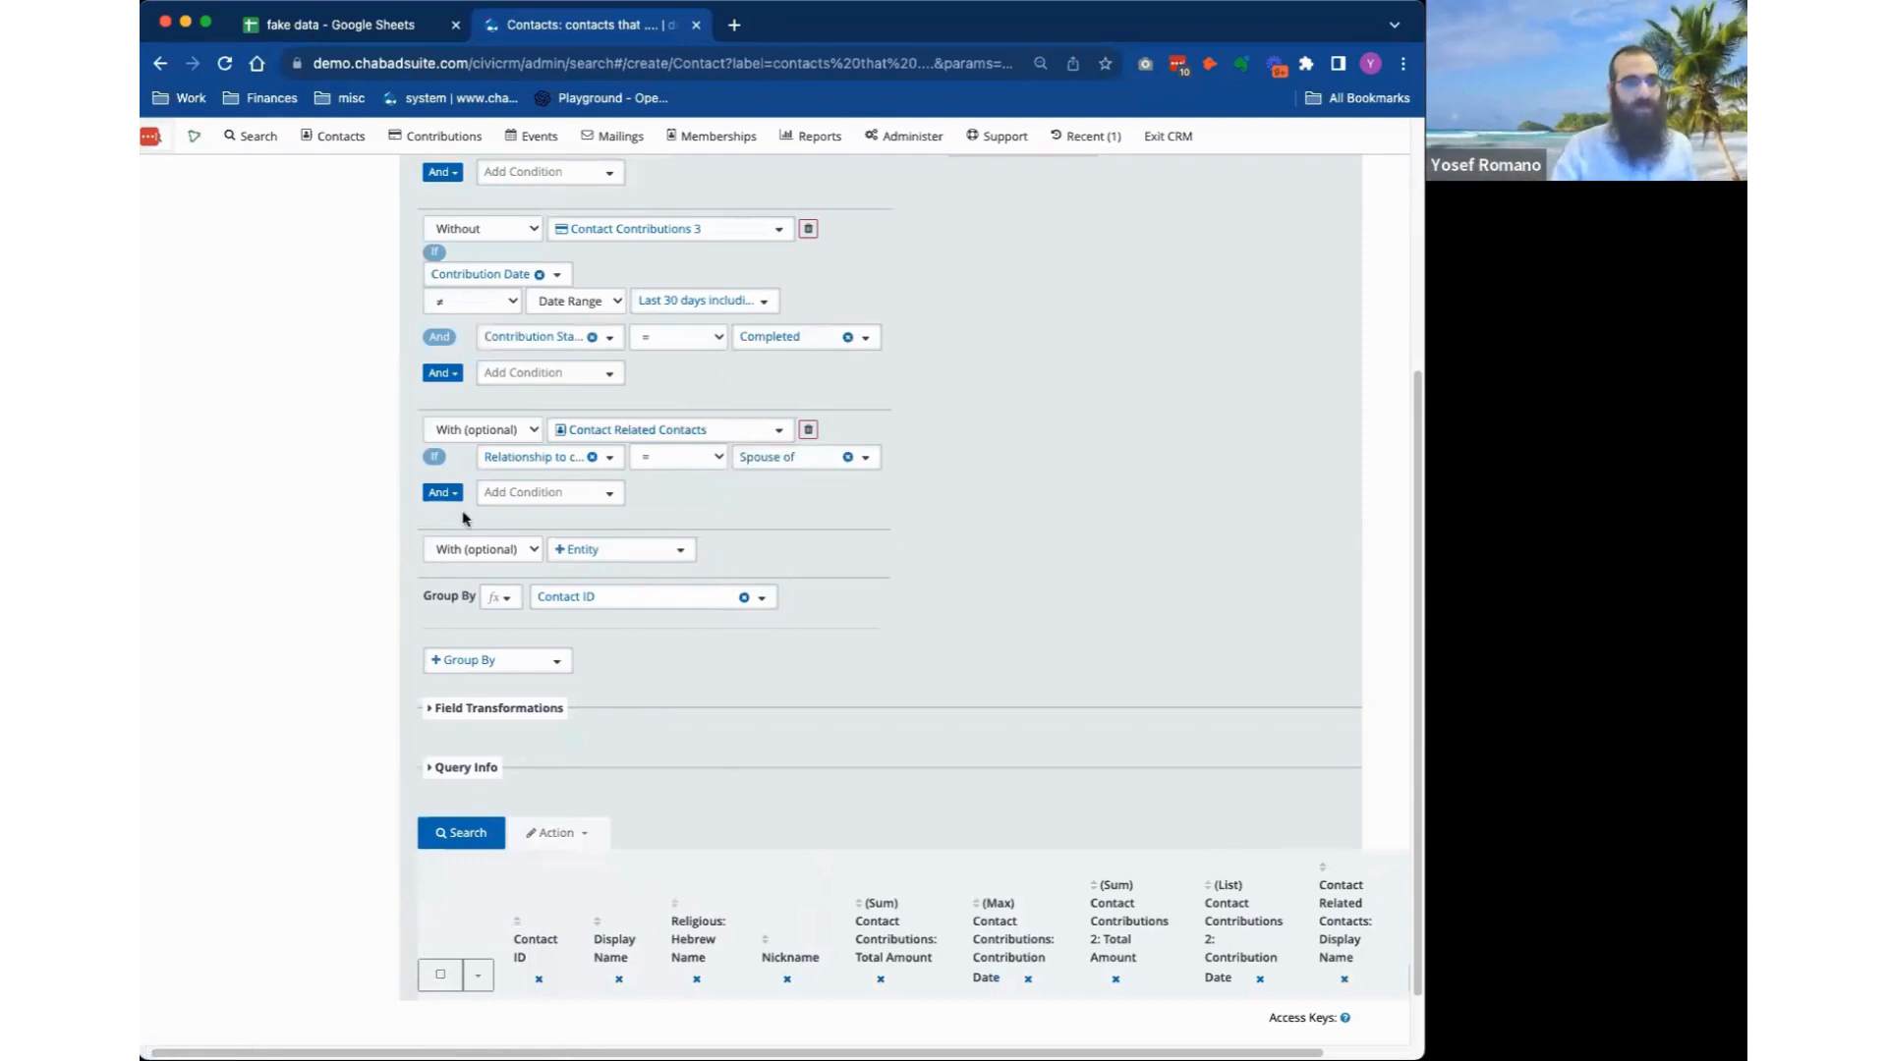
Run the search and examine the Contact Related Contacts Display Name column in the results.
left_click(458, 834)
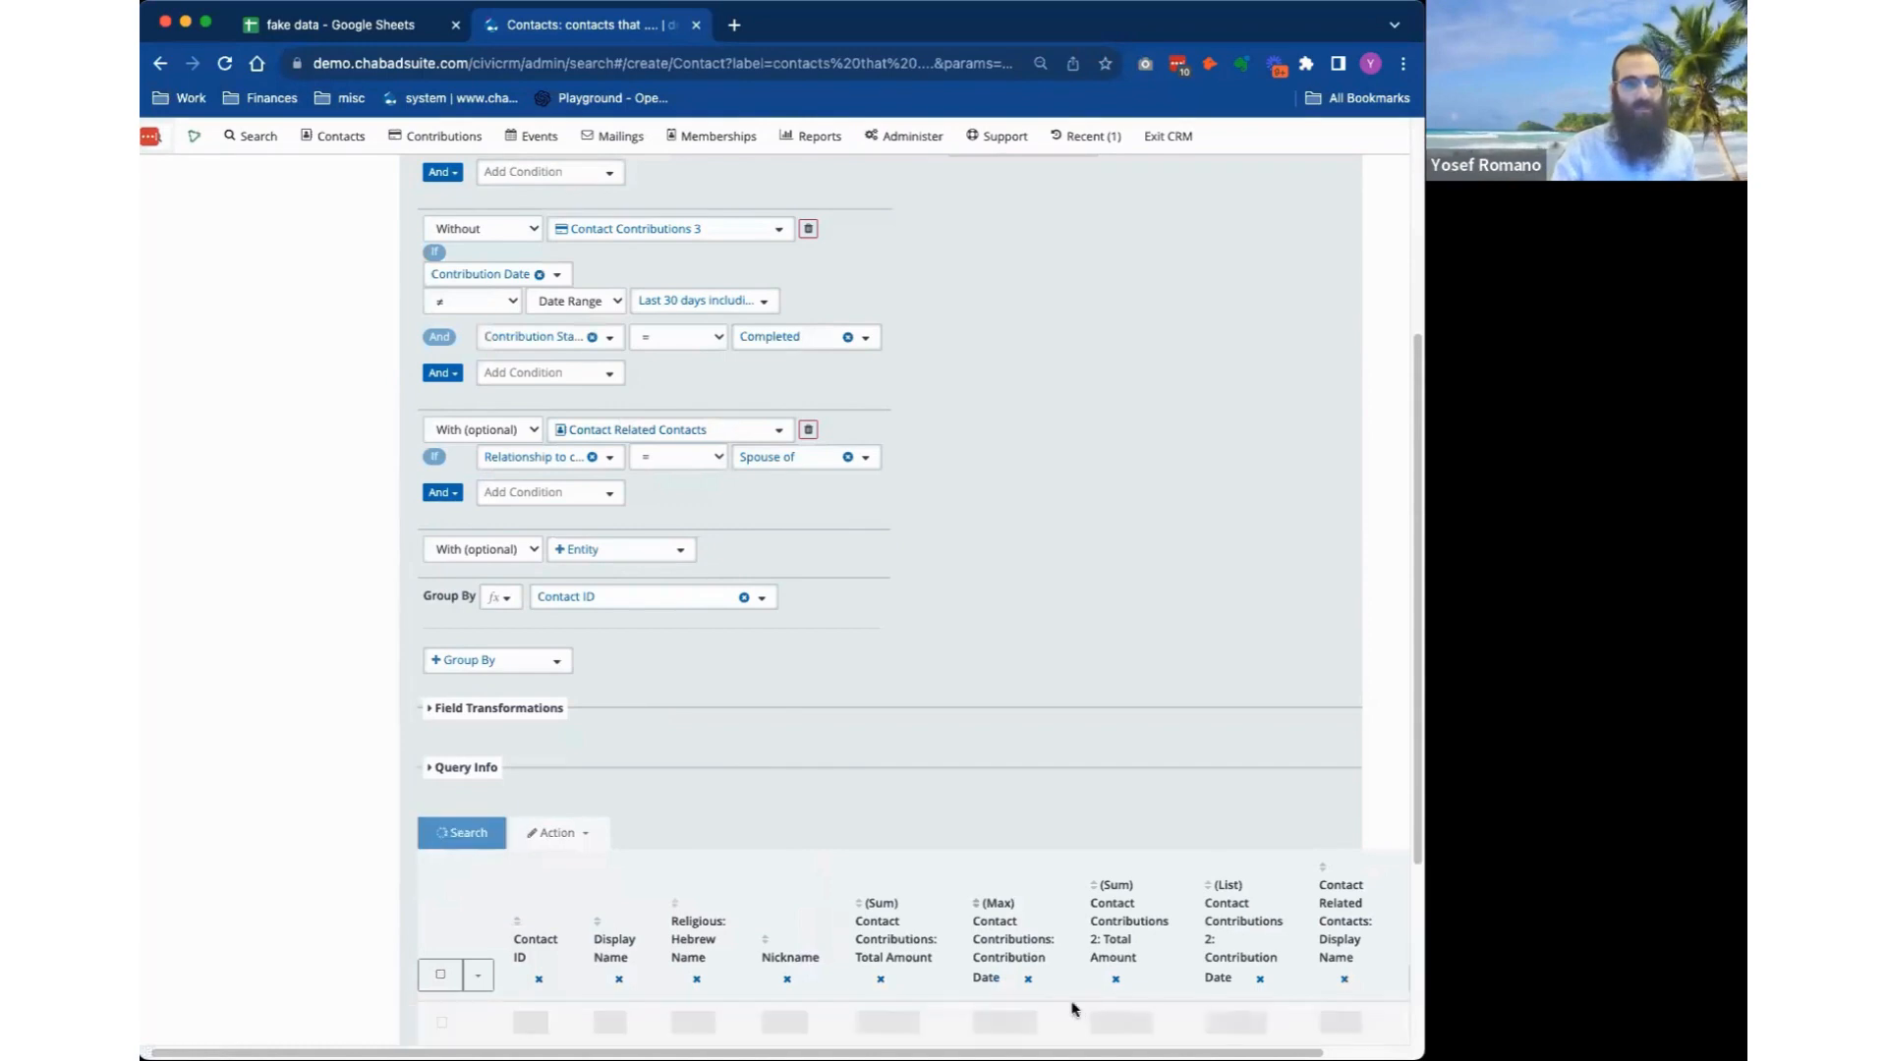
scroll(1265, 933, "right", 3)
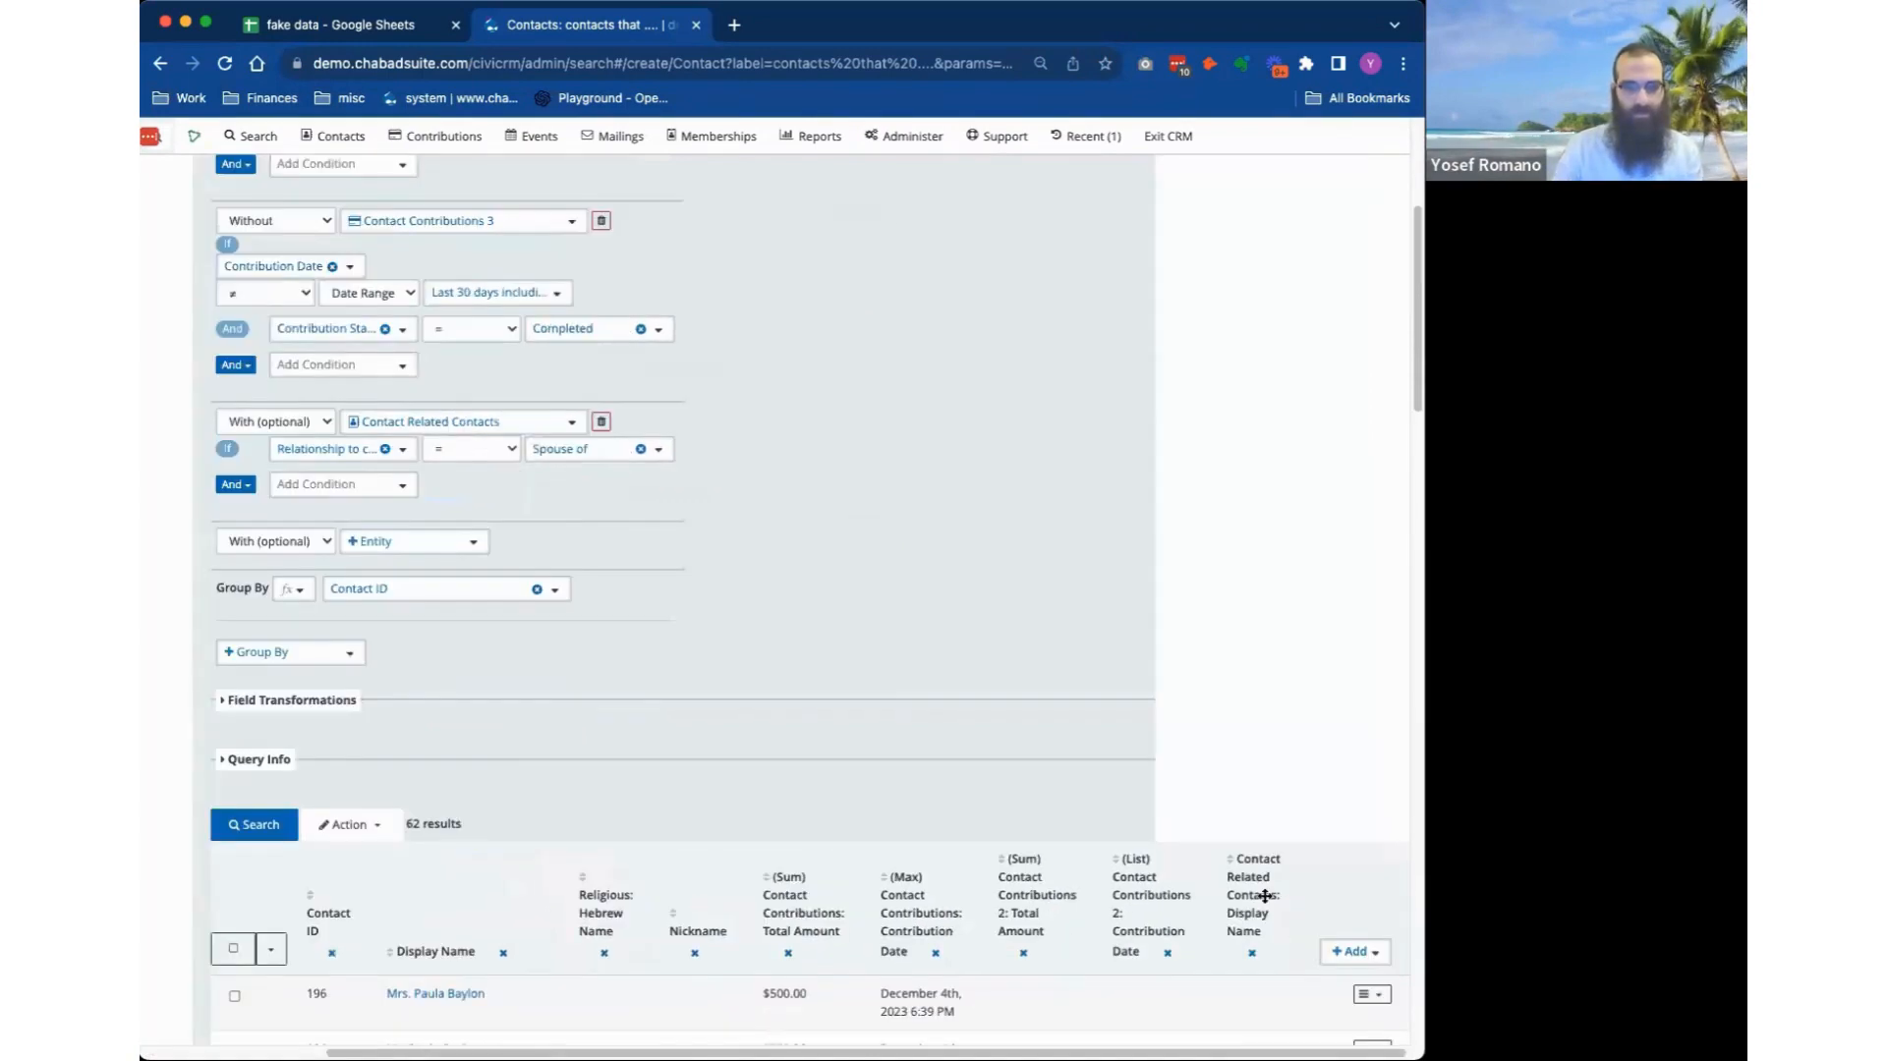
scroll(1266, 900, "down", 4)
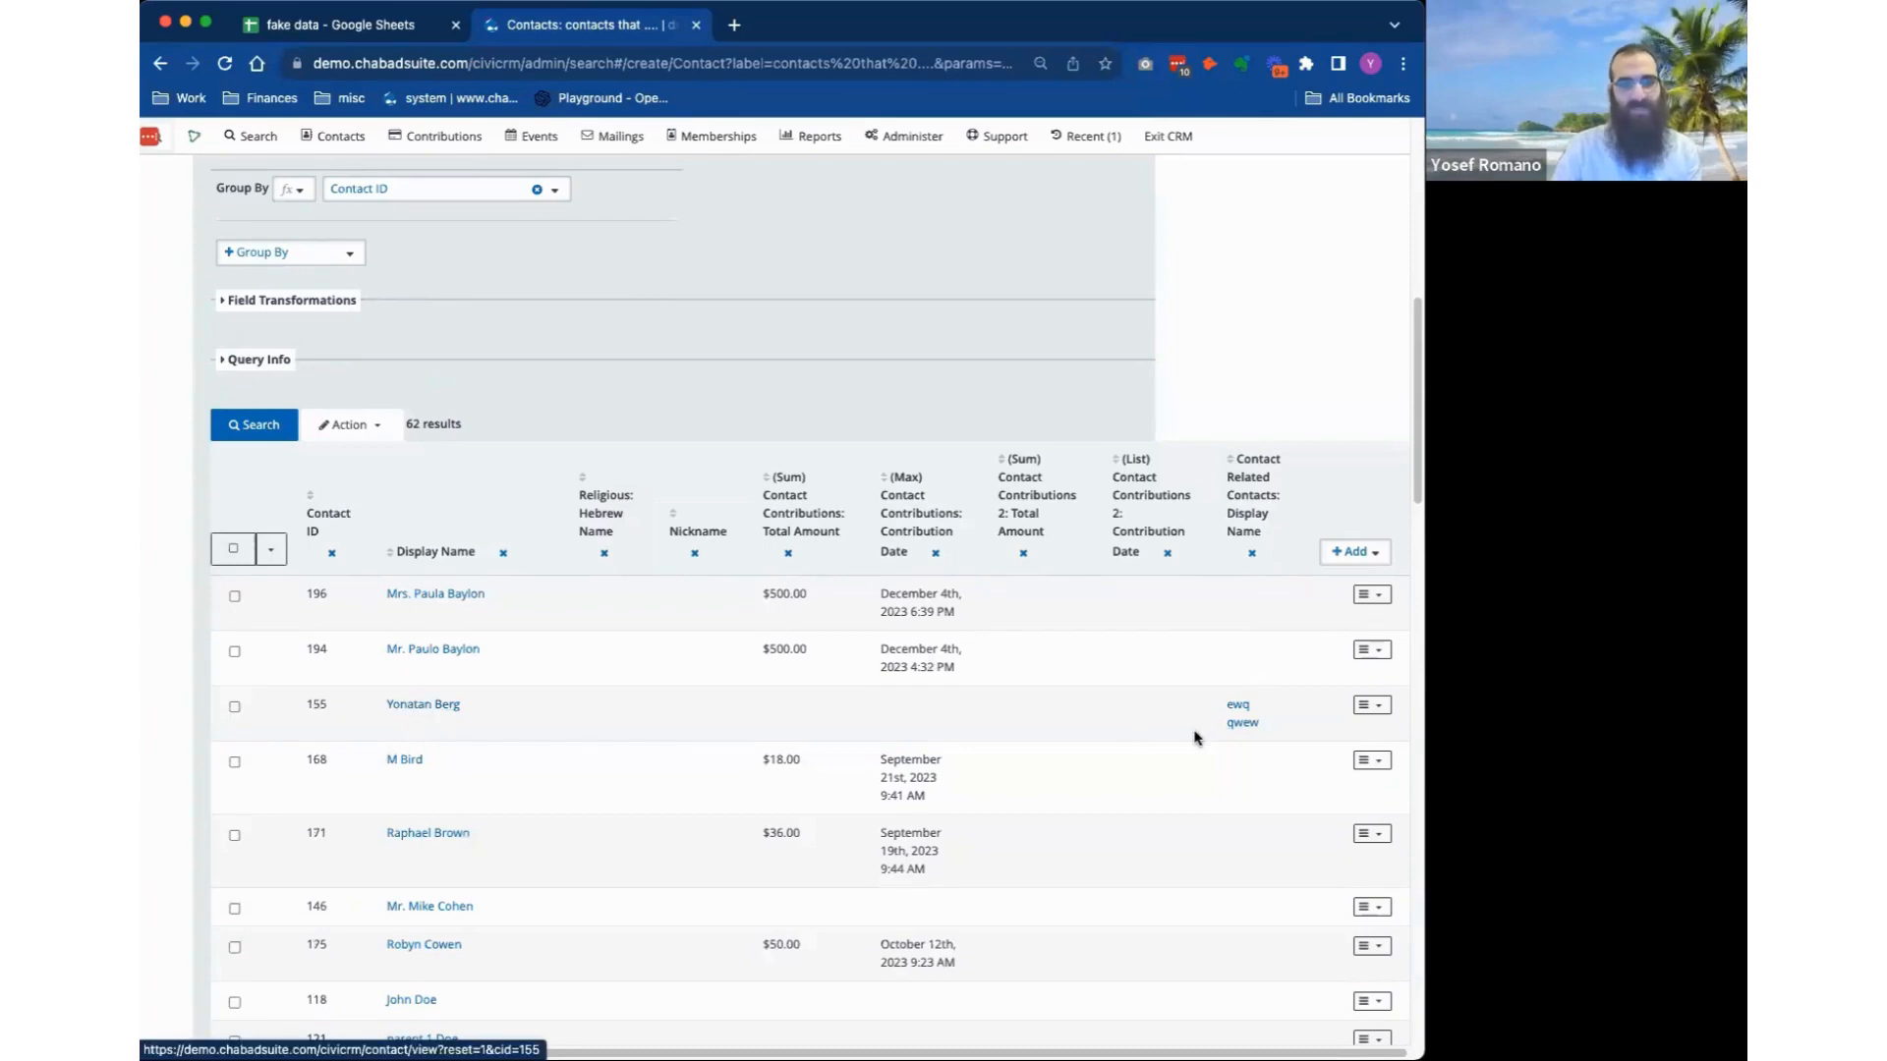
Look through the spouse names in the results and review the search's joins, conditions and grouping.
scroll(1249, 786, "up", 3)
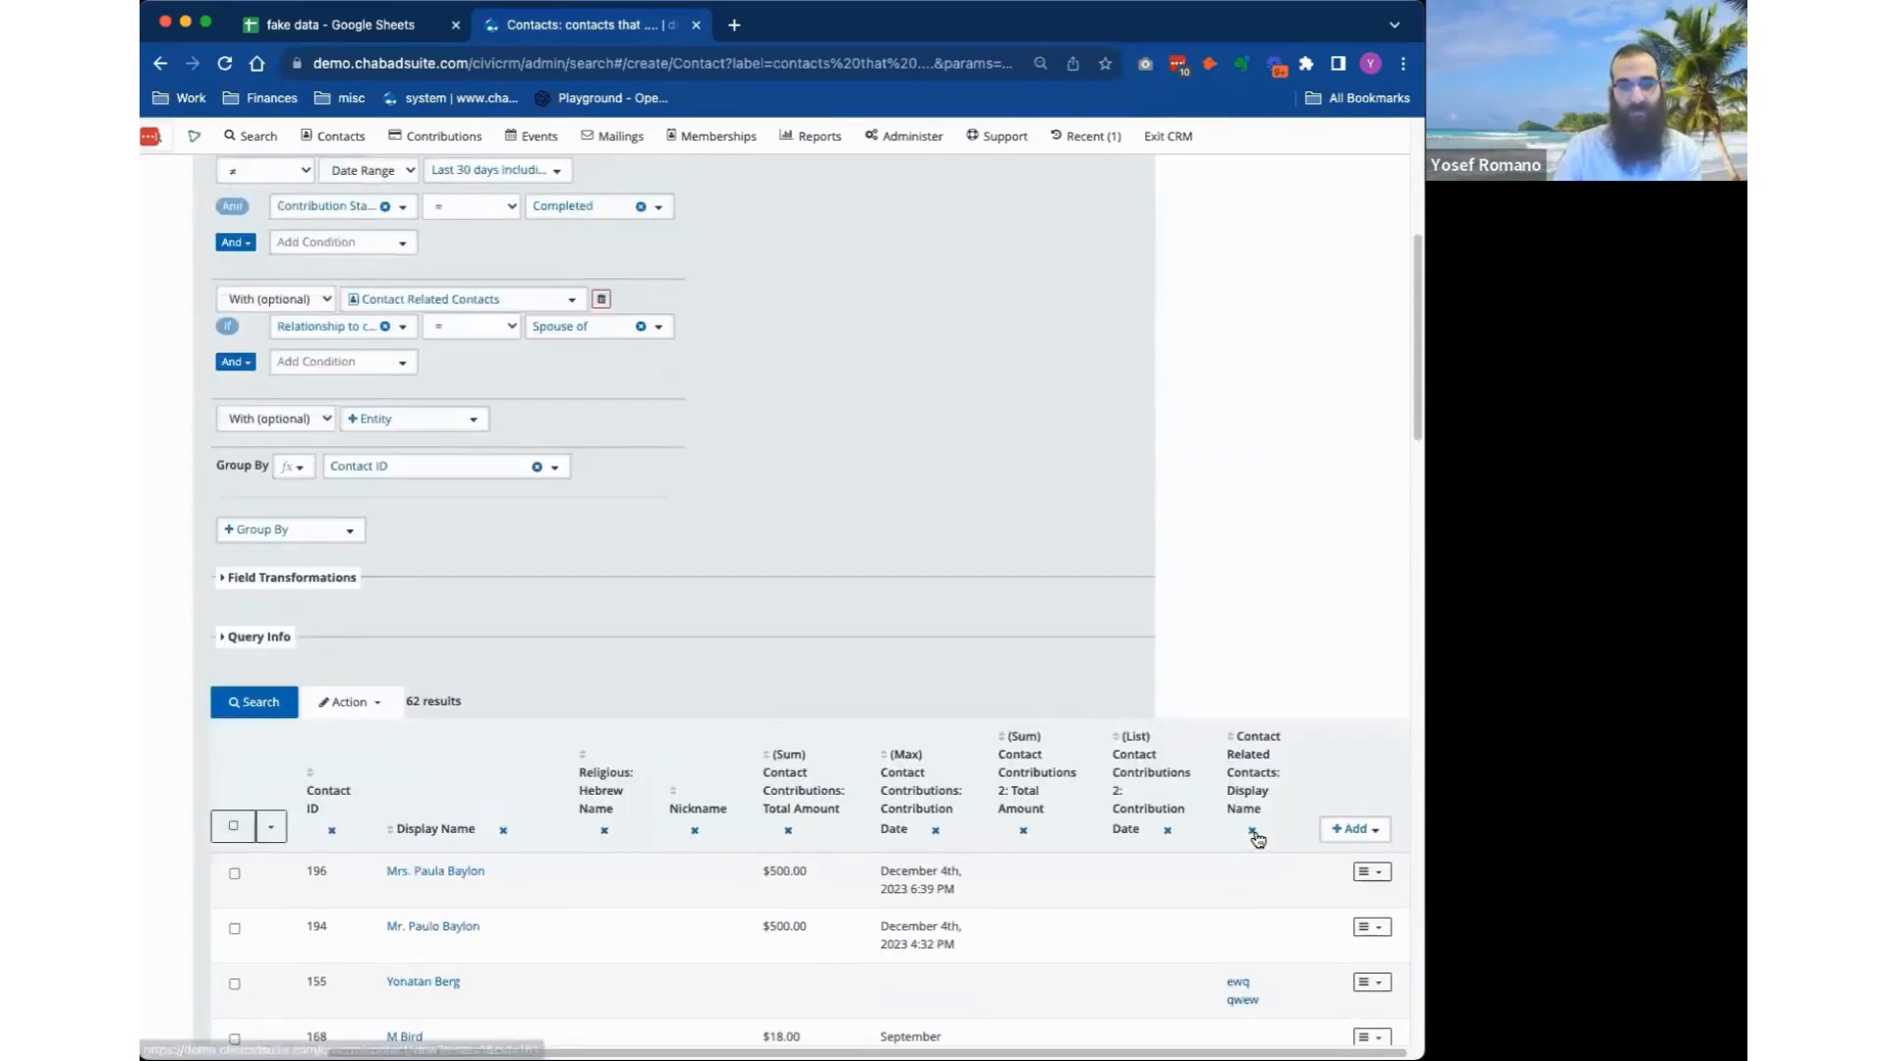
scroll(1263, 855, "down", 10)
scroll(1266, 877, "down", 6)
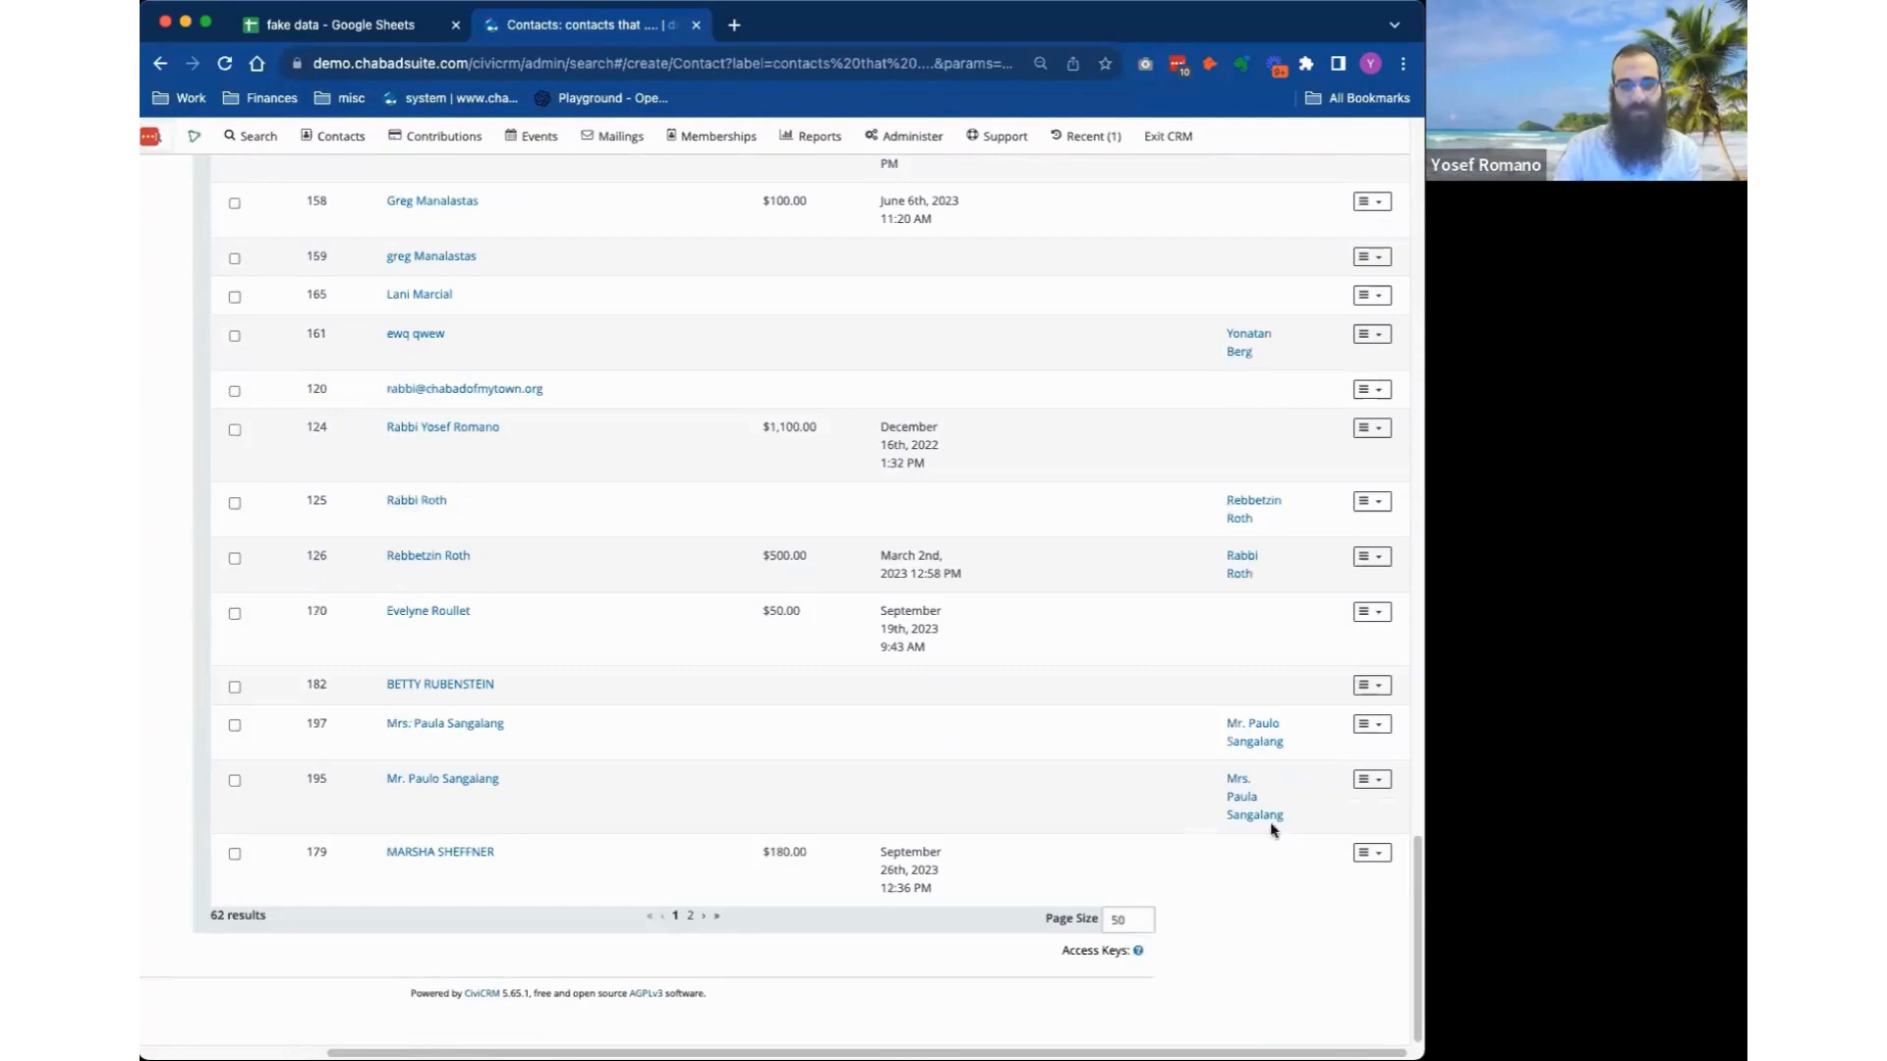
scroll(1269, 851, "up", 15)
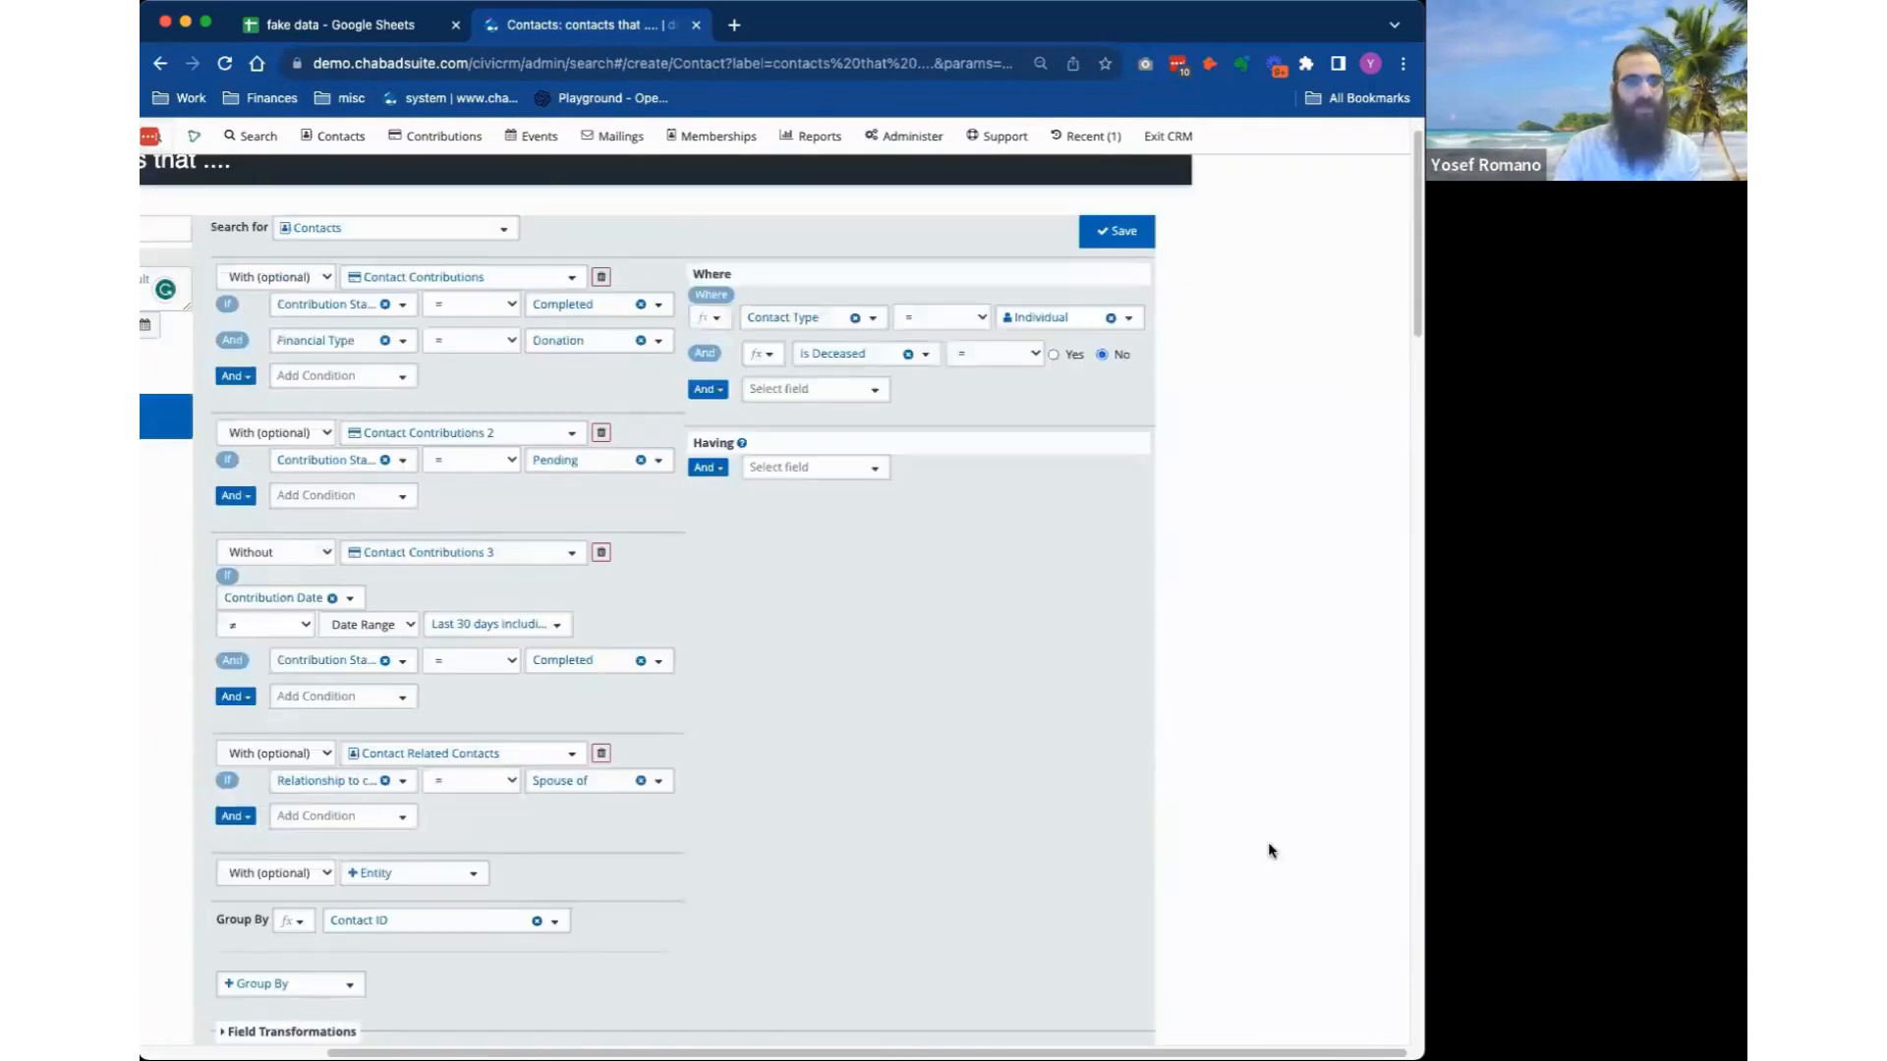
scroll(1269, 851, "down", 3)
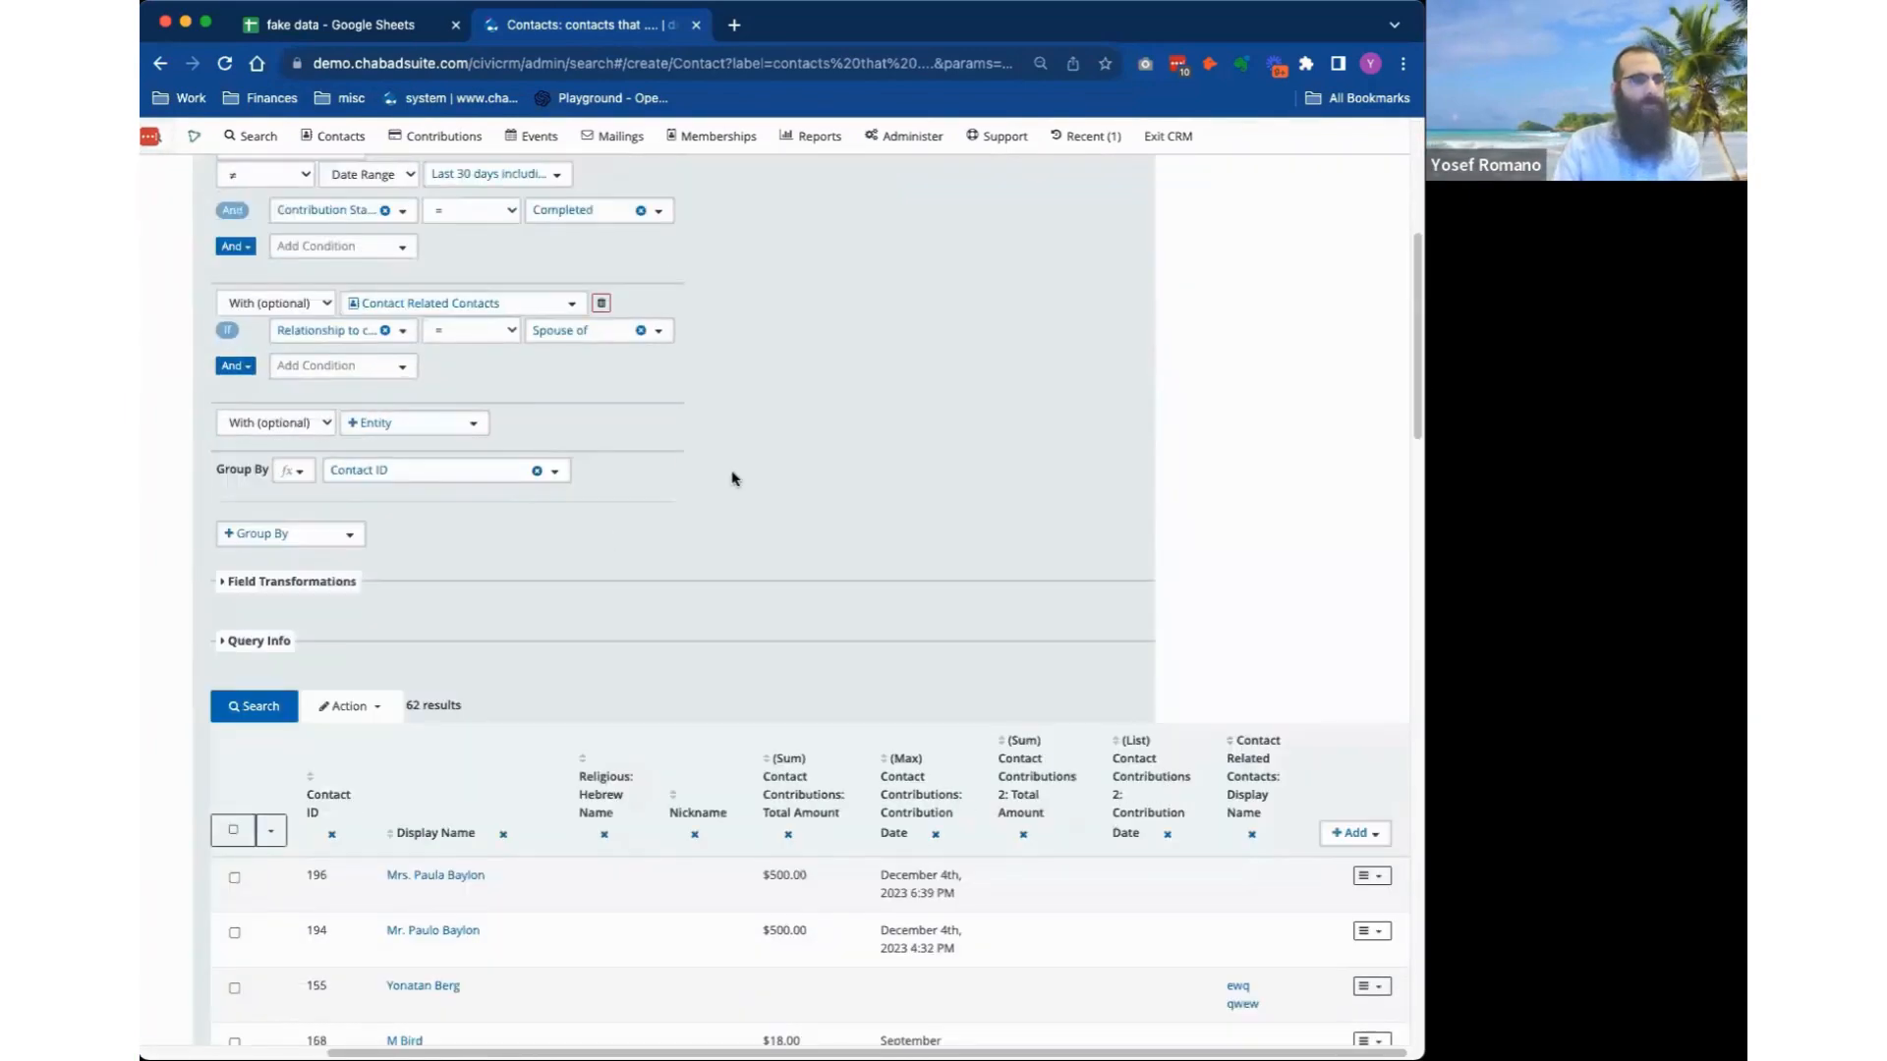
scroll(882, 586, "down", 15)
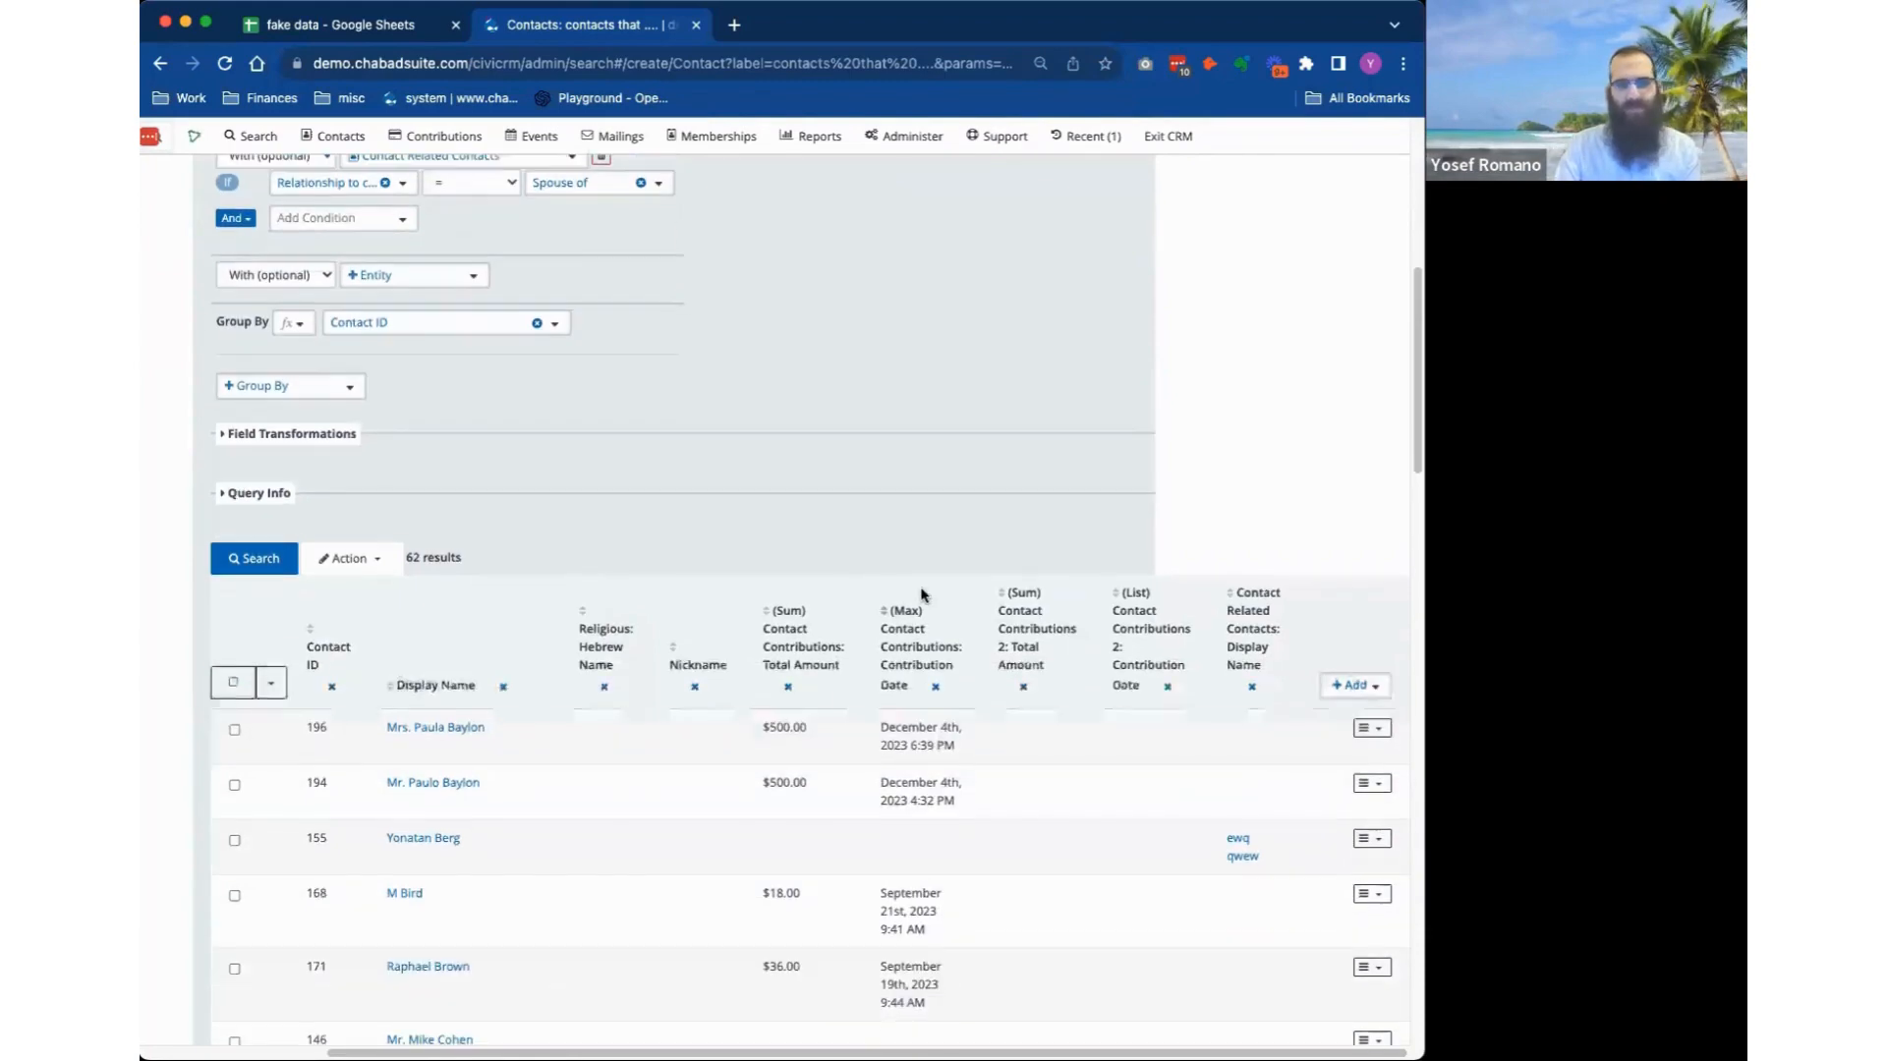
scroll(929, 610, "down", 5)
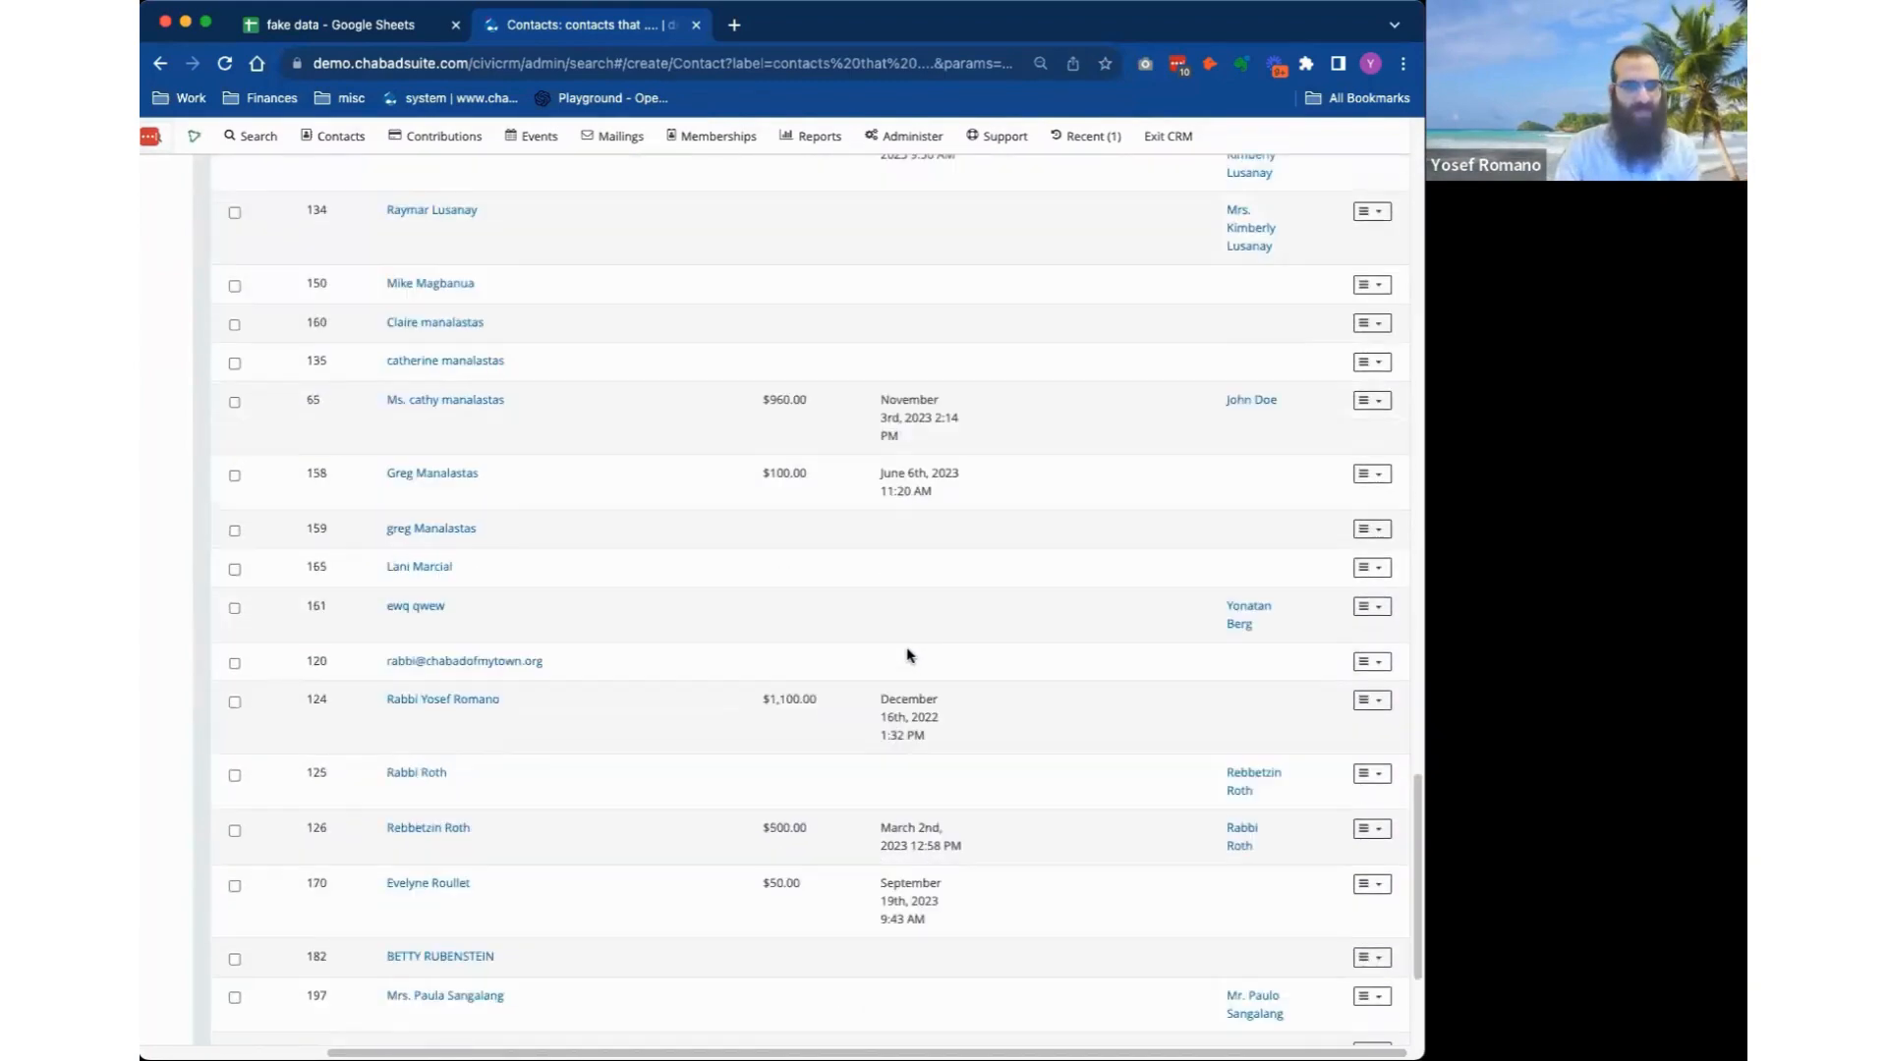
scroll(905, 652, "up", 20)
scroll(822, 690, "left", 1)
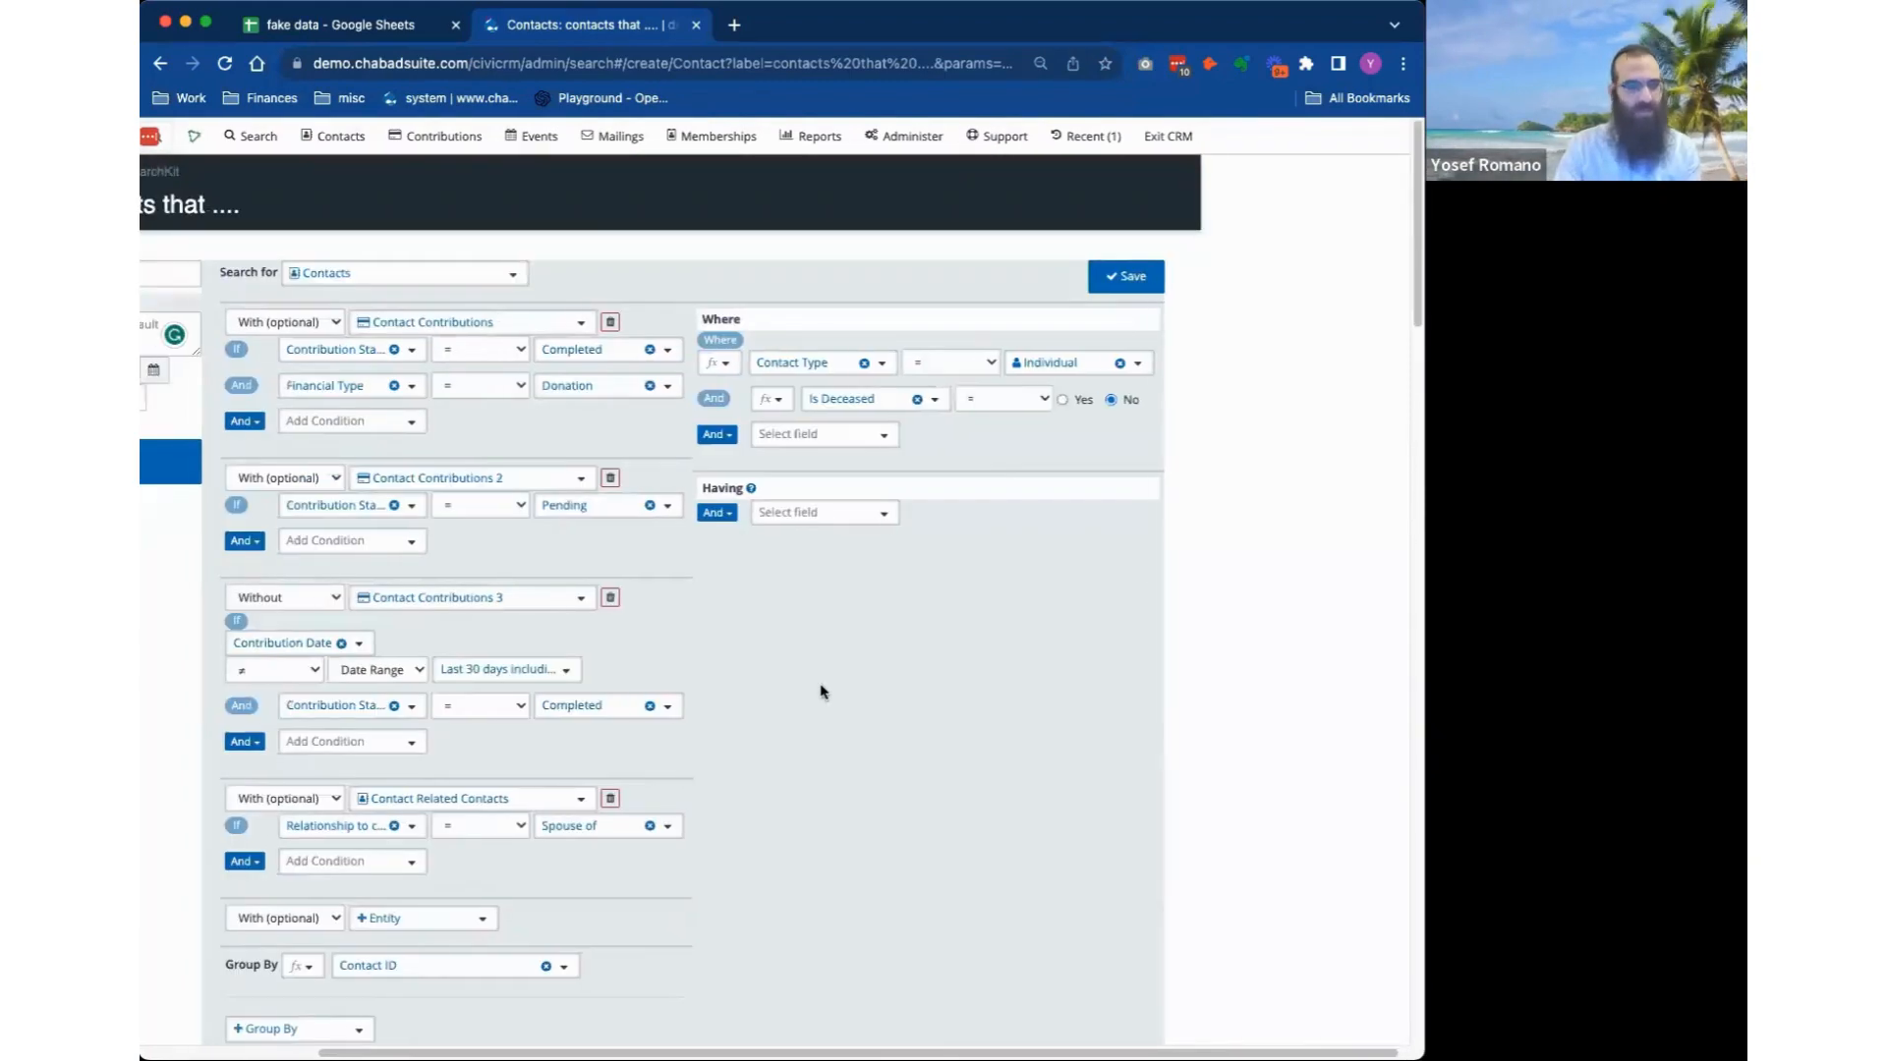
scroll(823, 689, "left", 5)
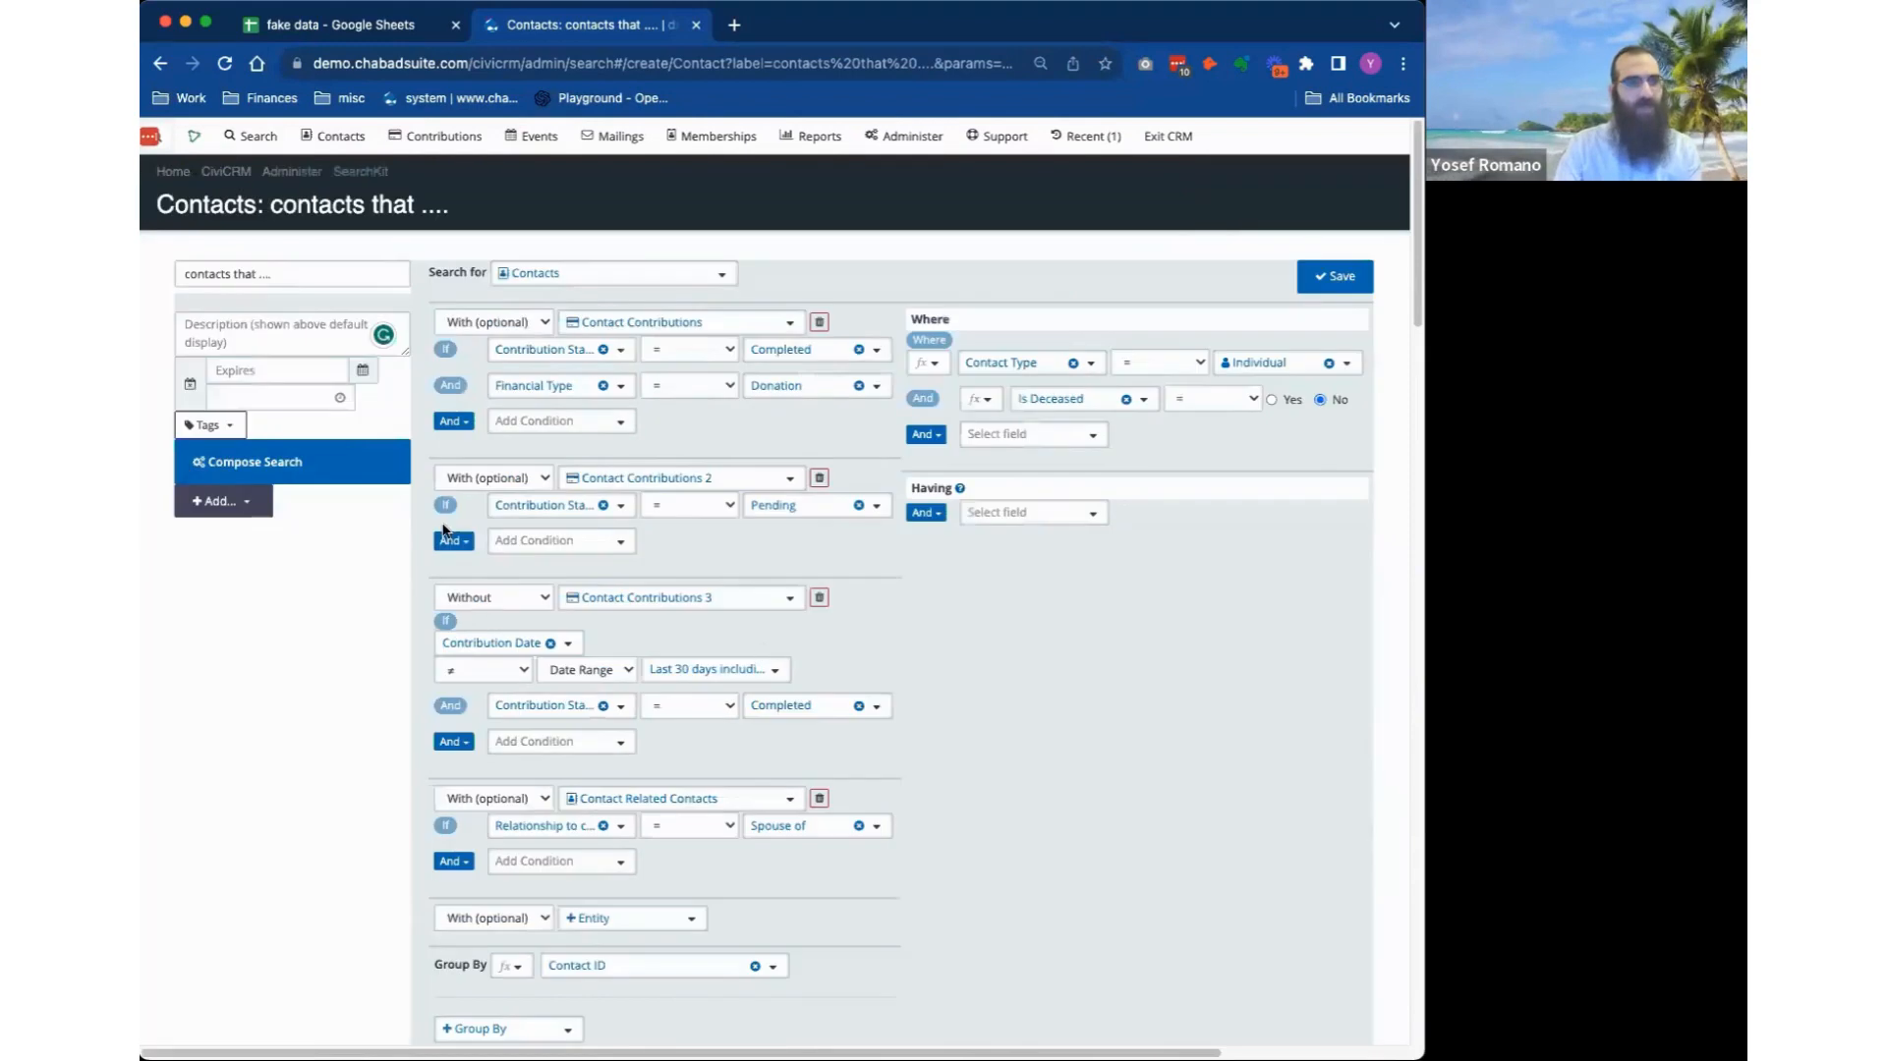
Add a Table display to the search and name it "My favorite list".
left_click(260, 511)
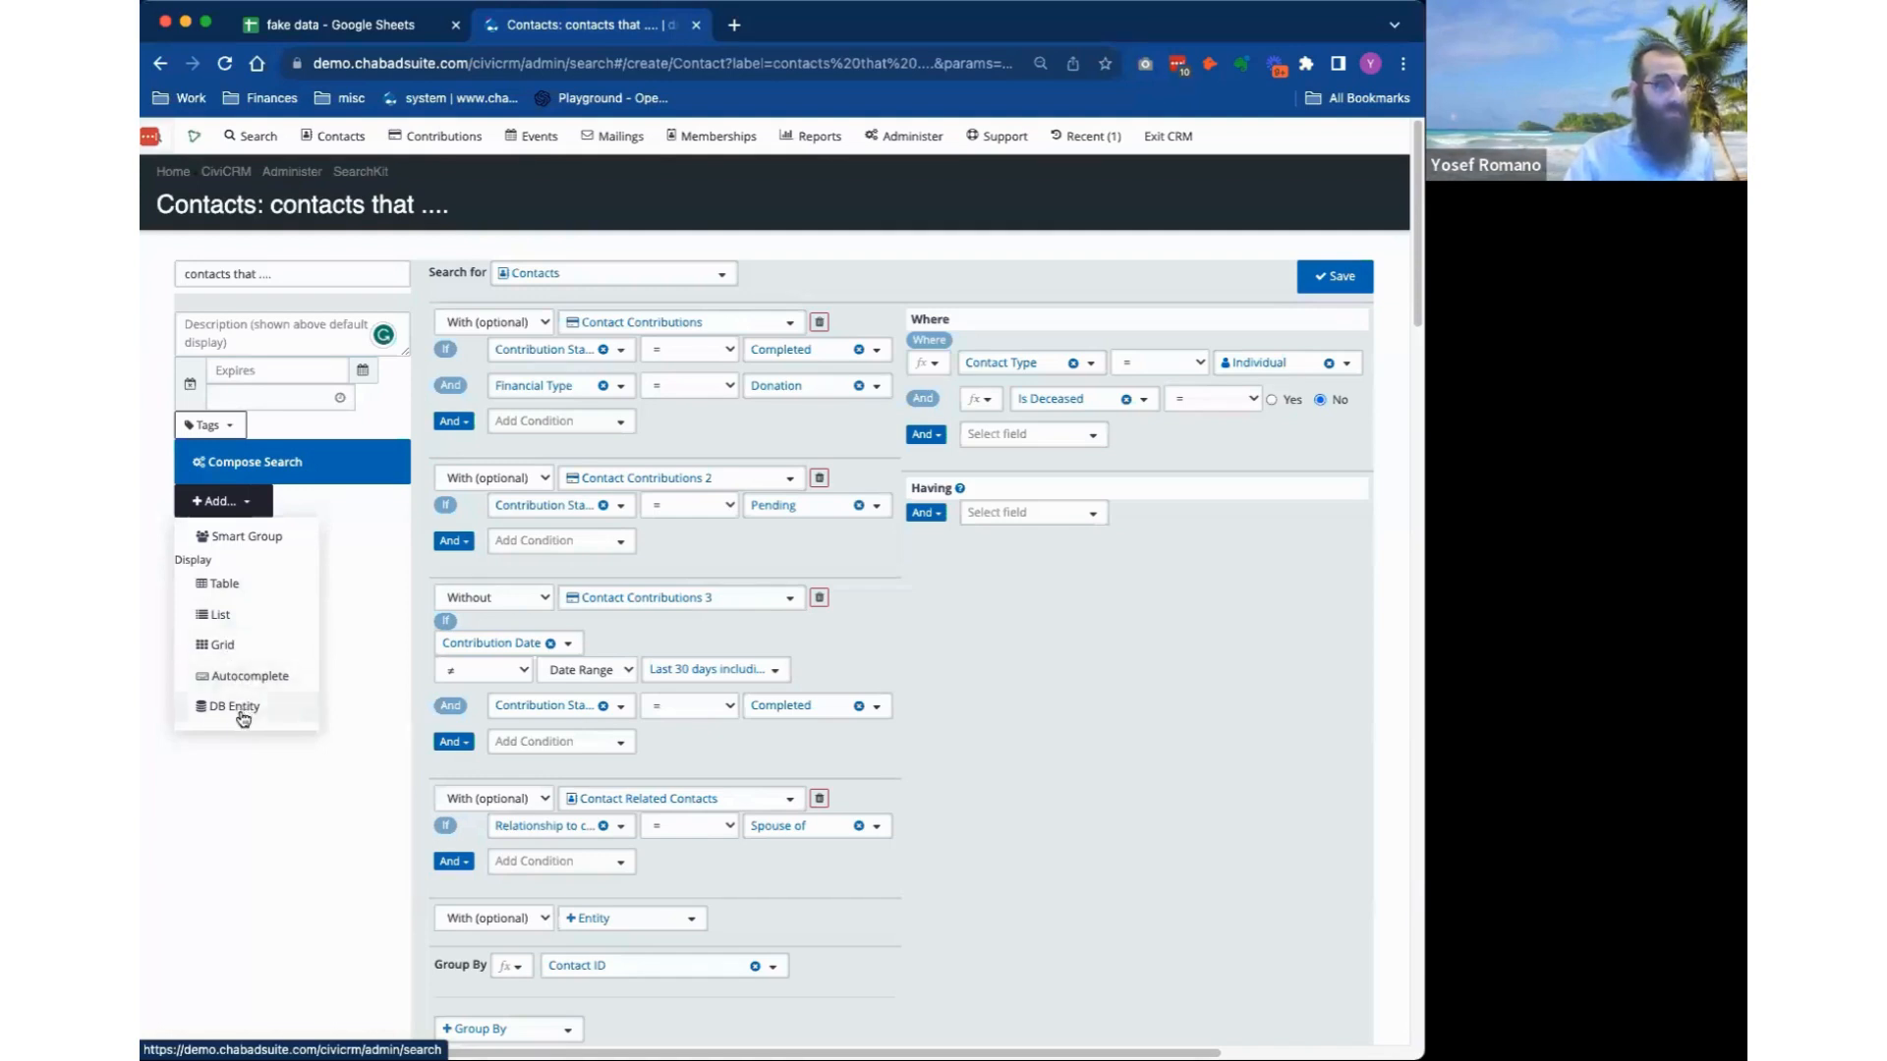
left_click(248, 592)
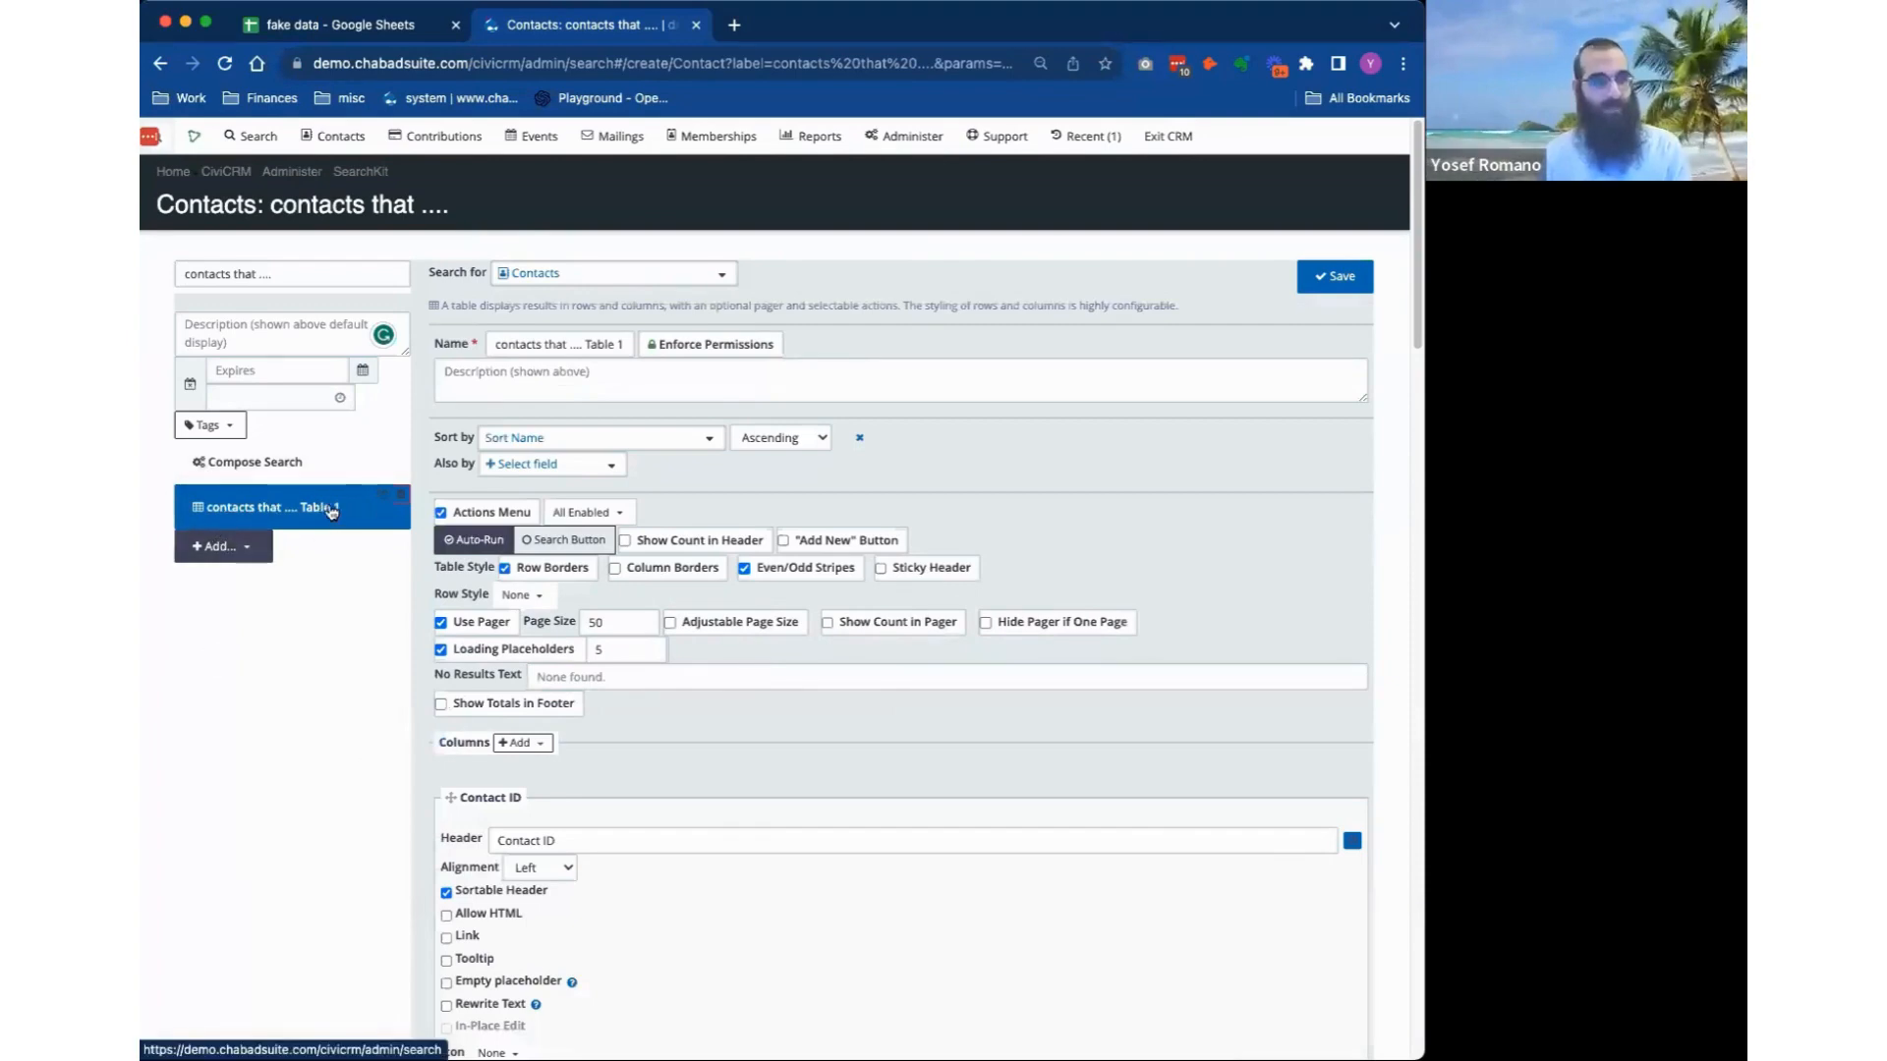
triple_click(560, 343)
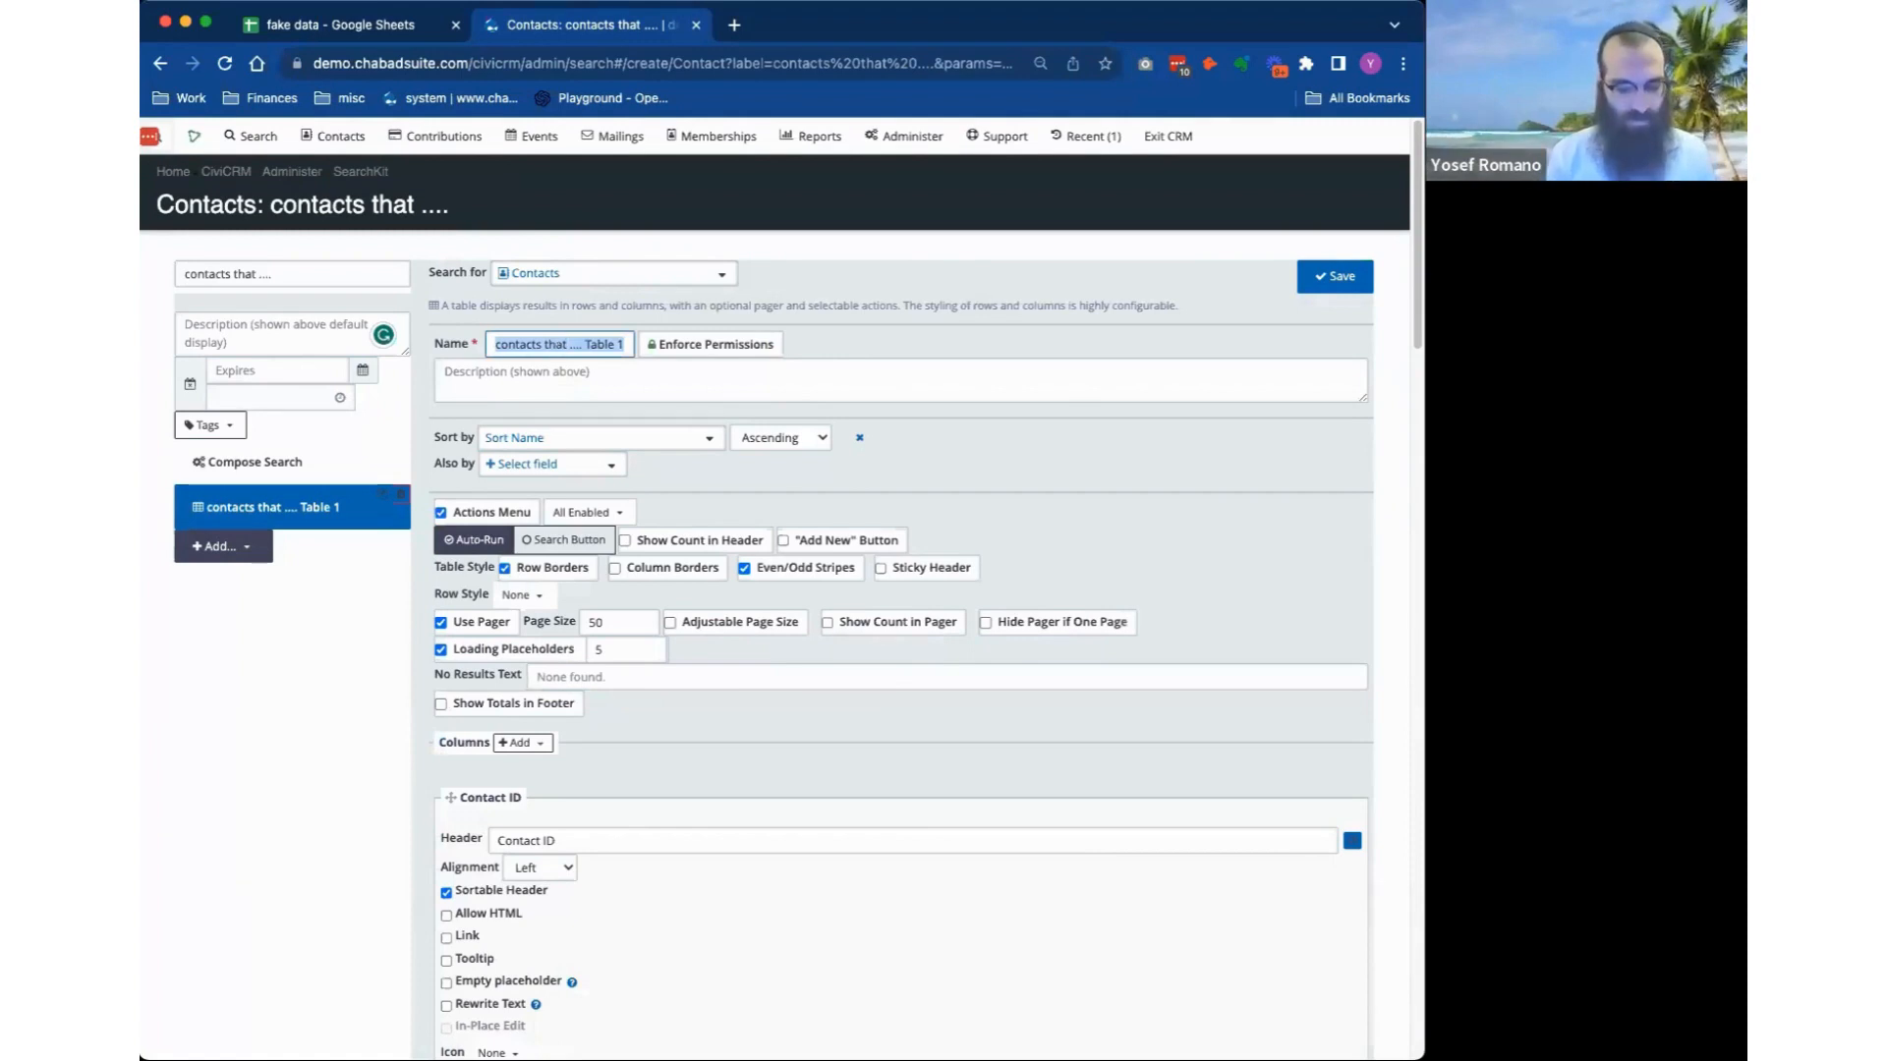
type("My favorite l")
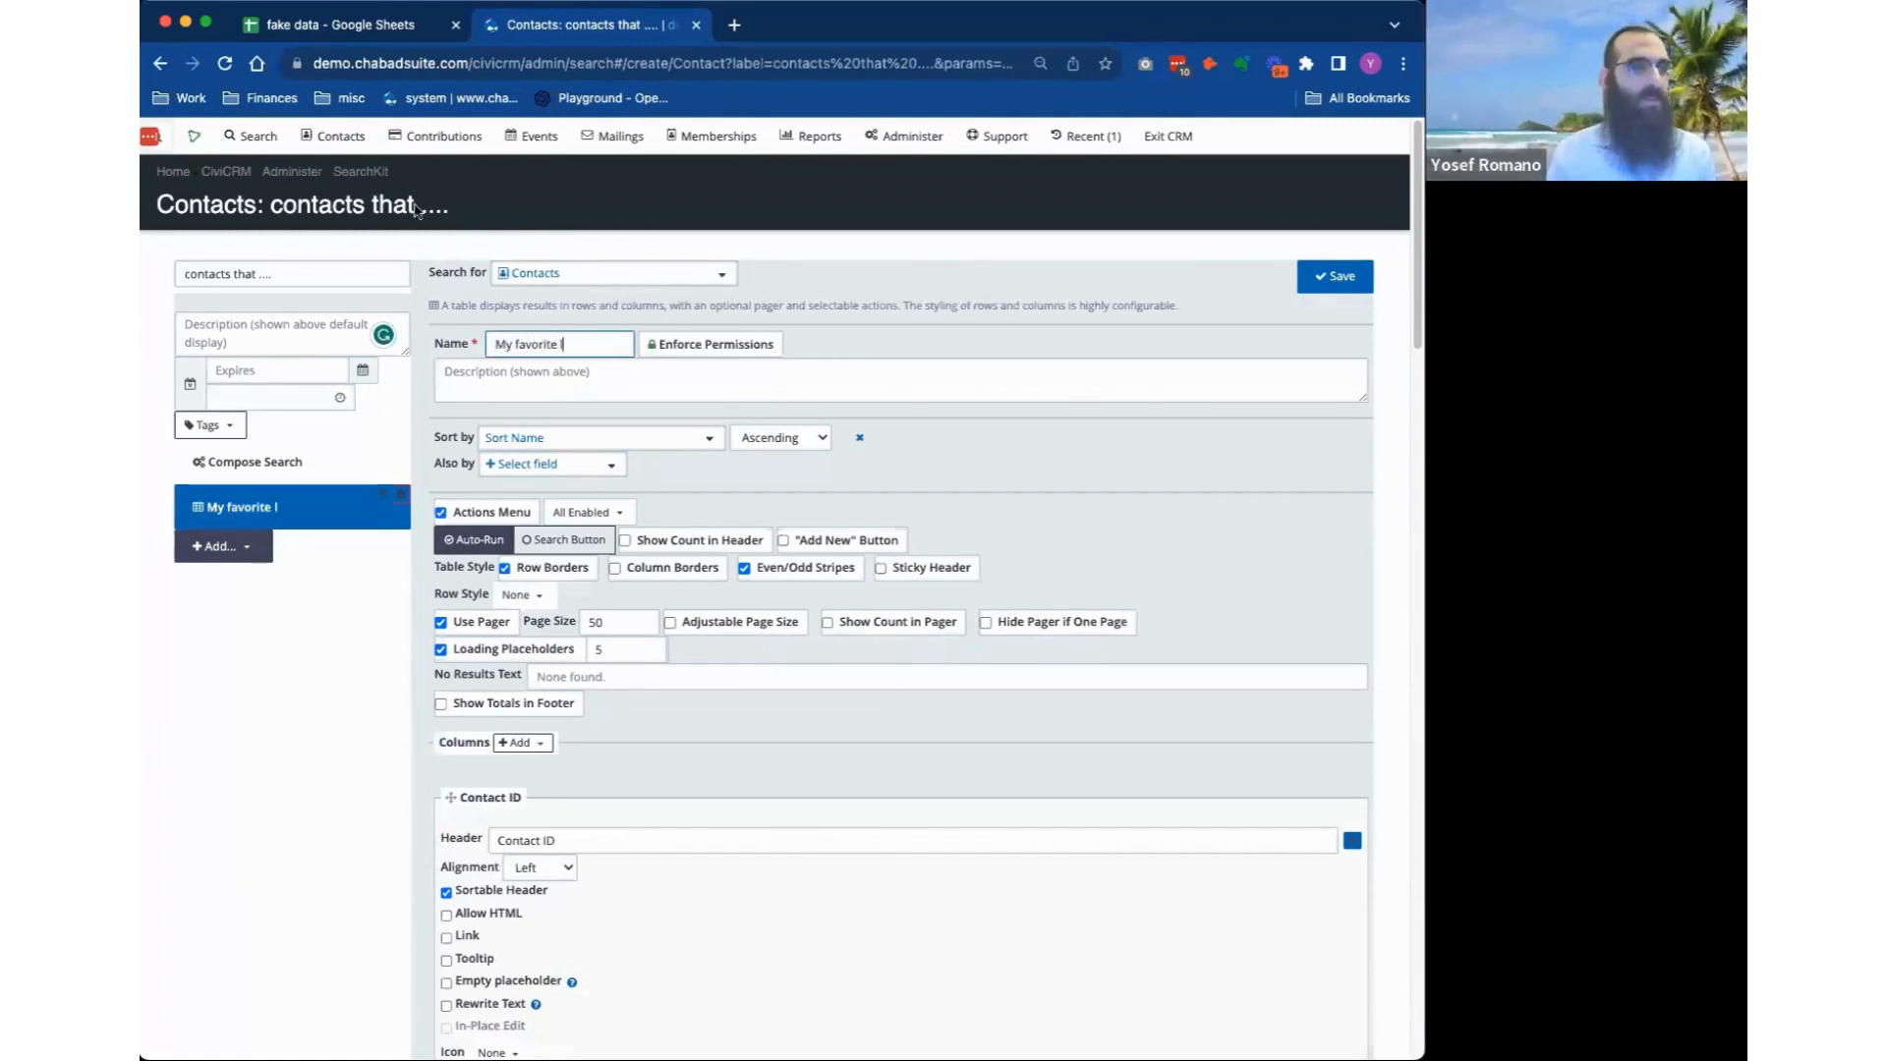
type("ist")
left_click(621, 395)
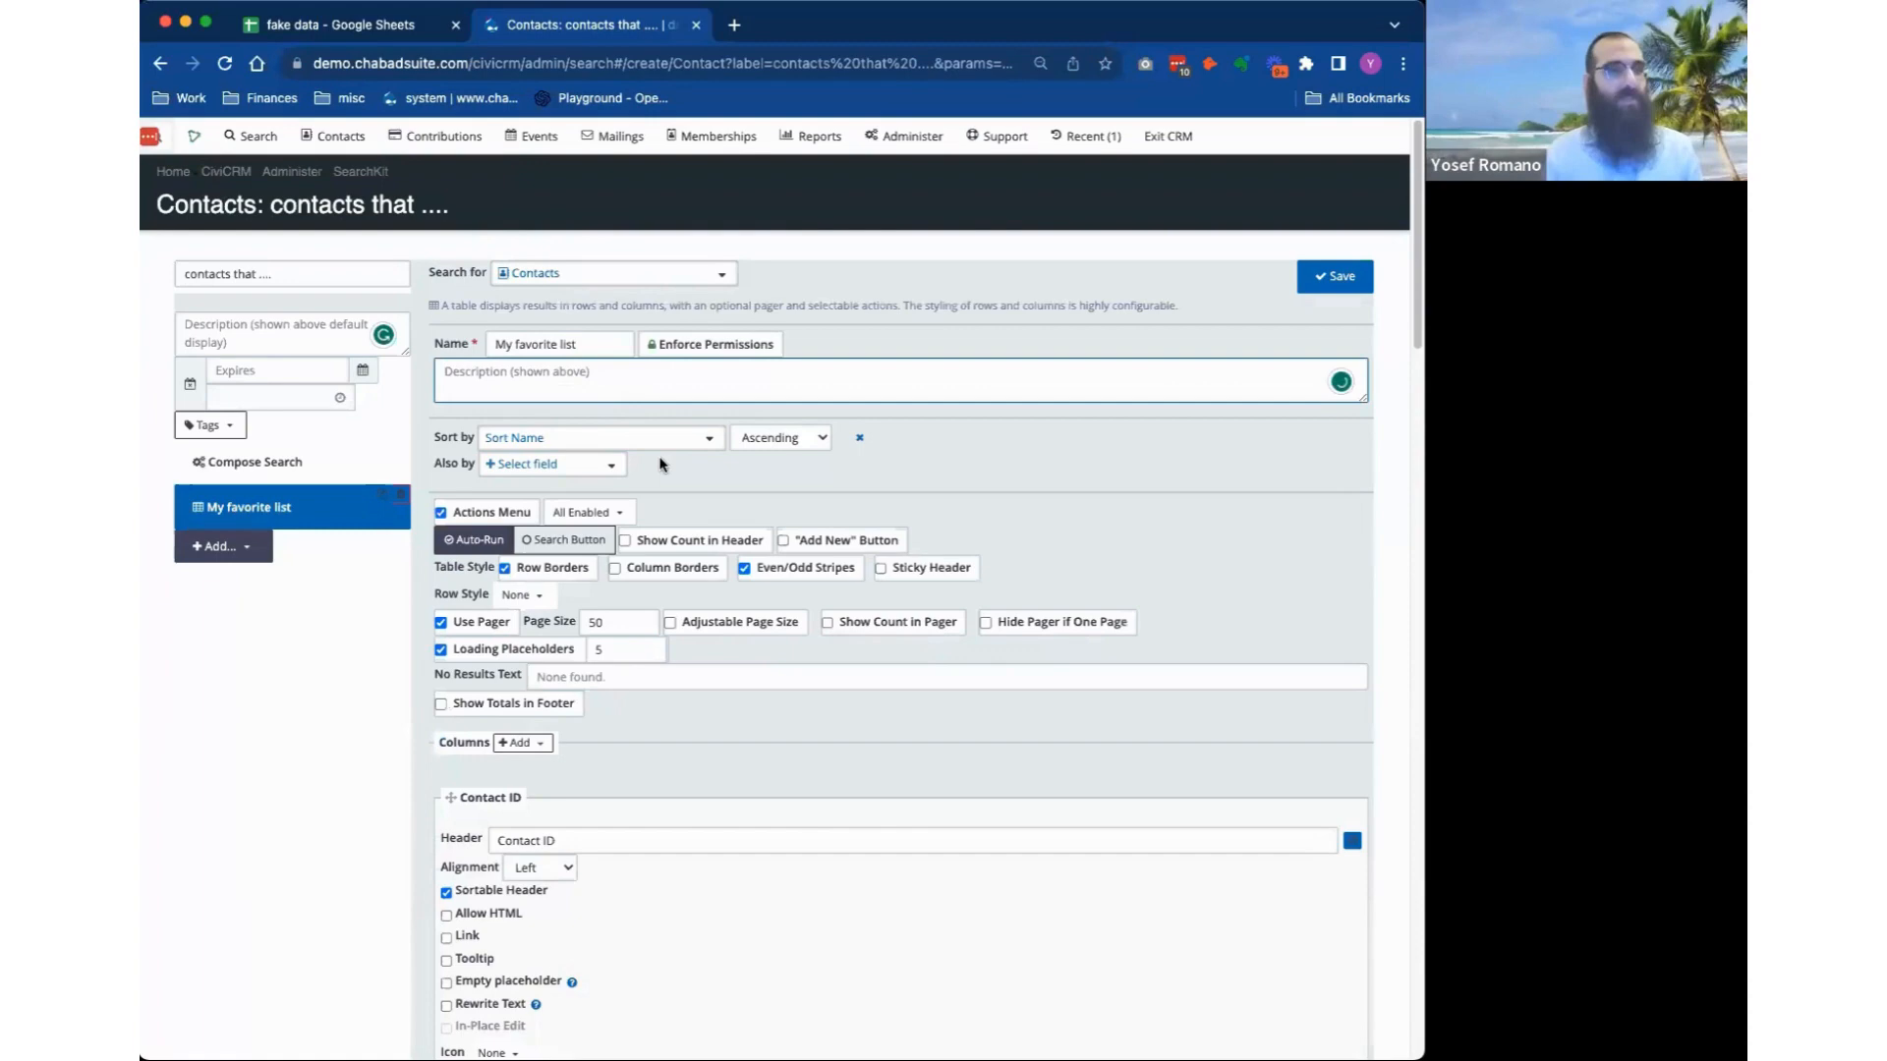
Switch the table display to Bypass Permissions and back to Enforce Permissions.
left_click(679, 351)
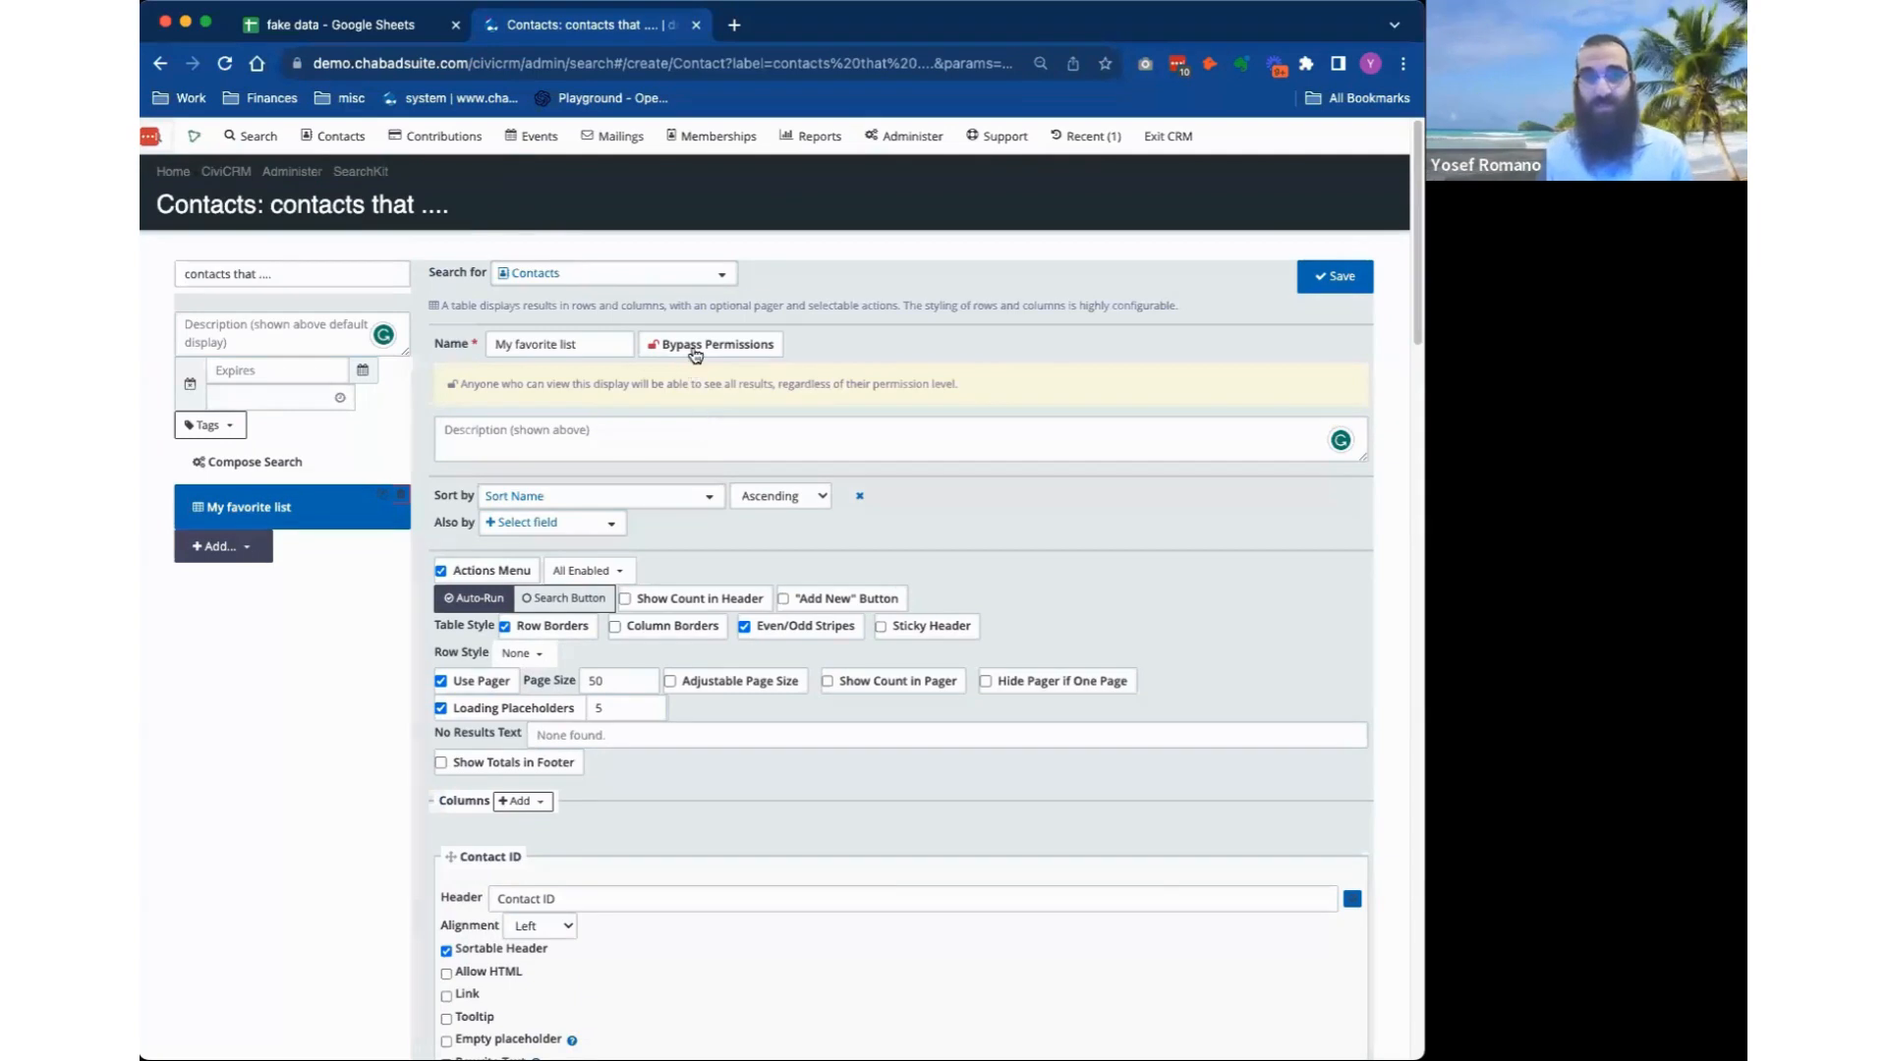
left_click(695, 354)
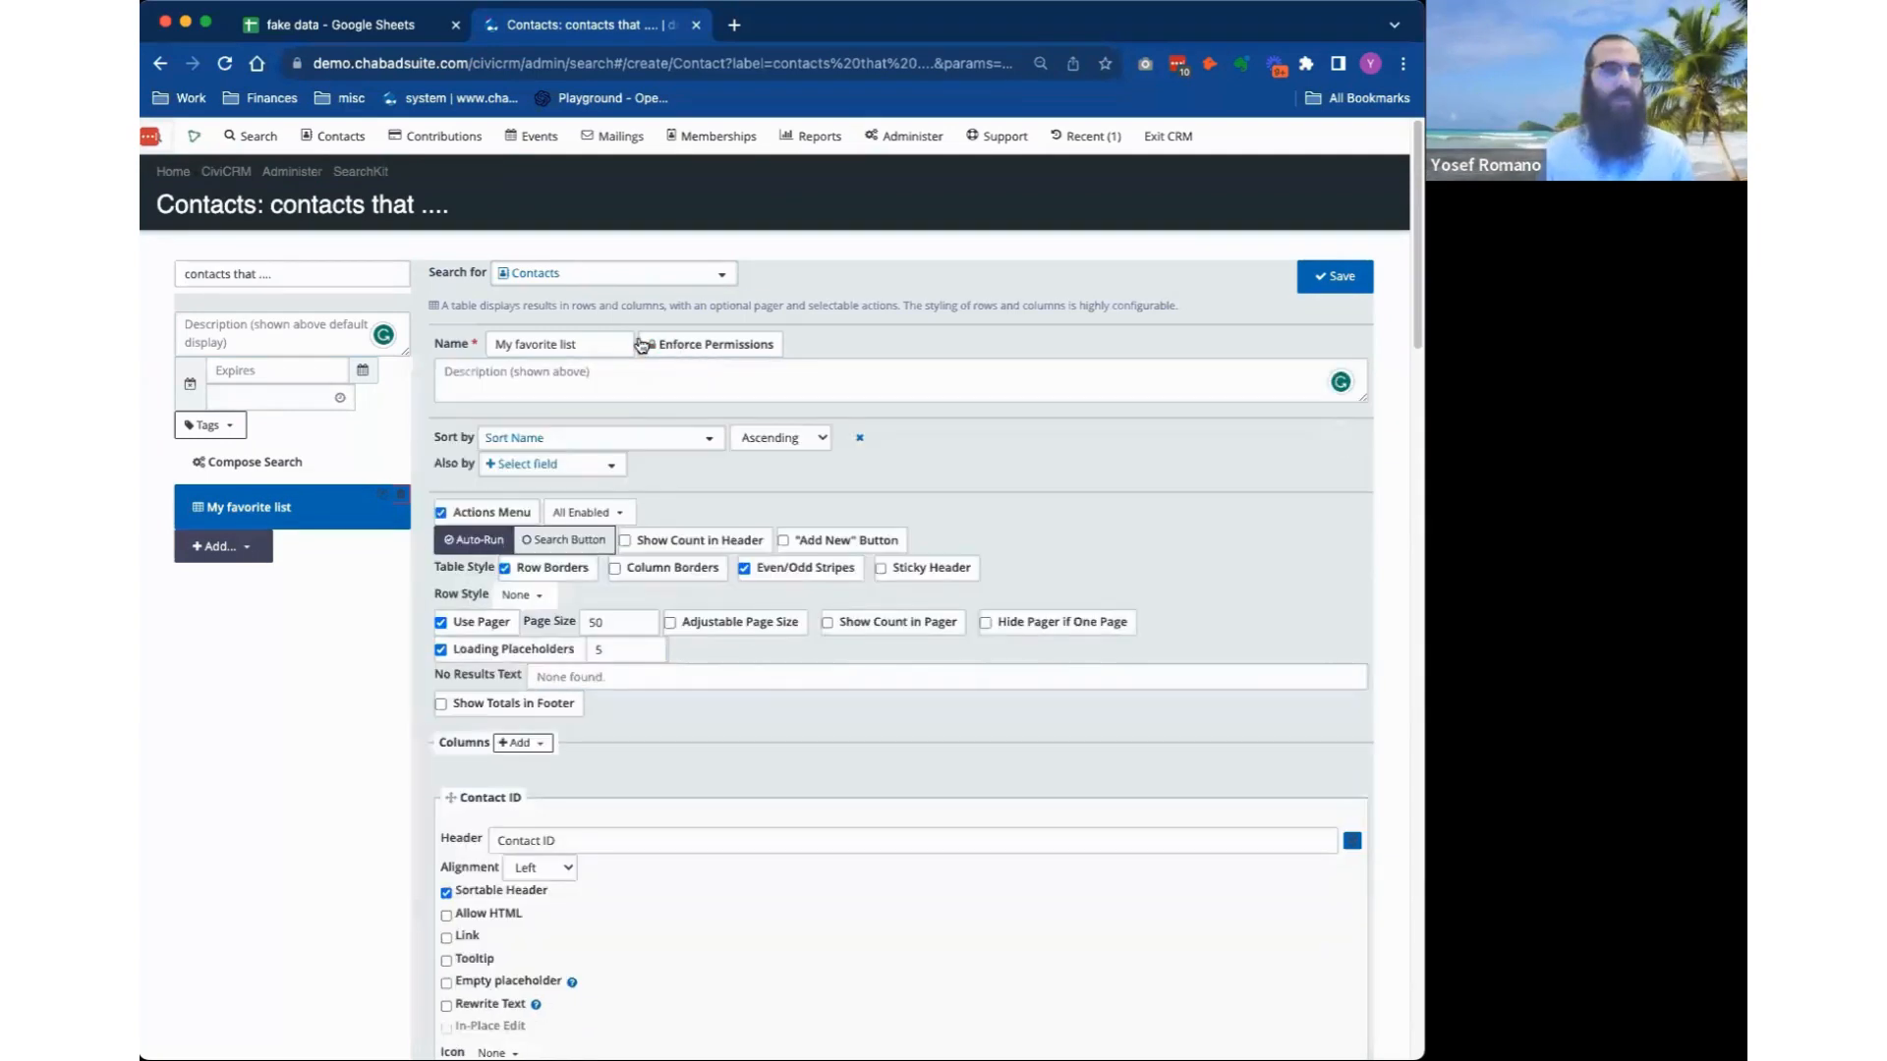
left_click(614, 398)
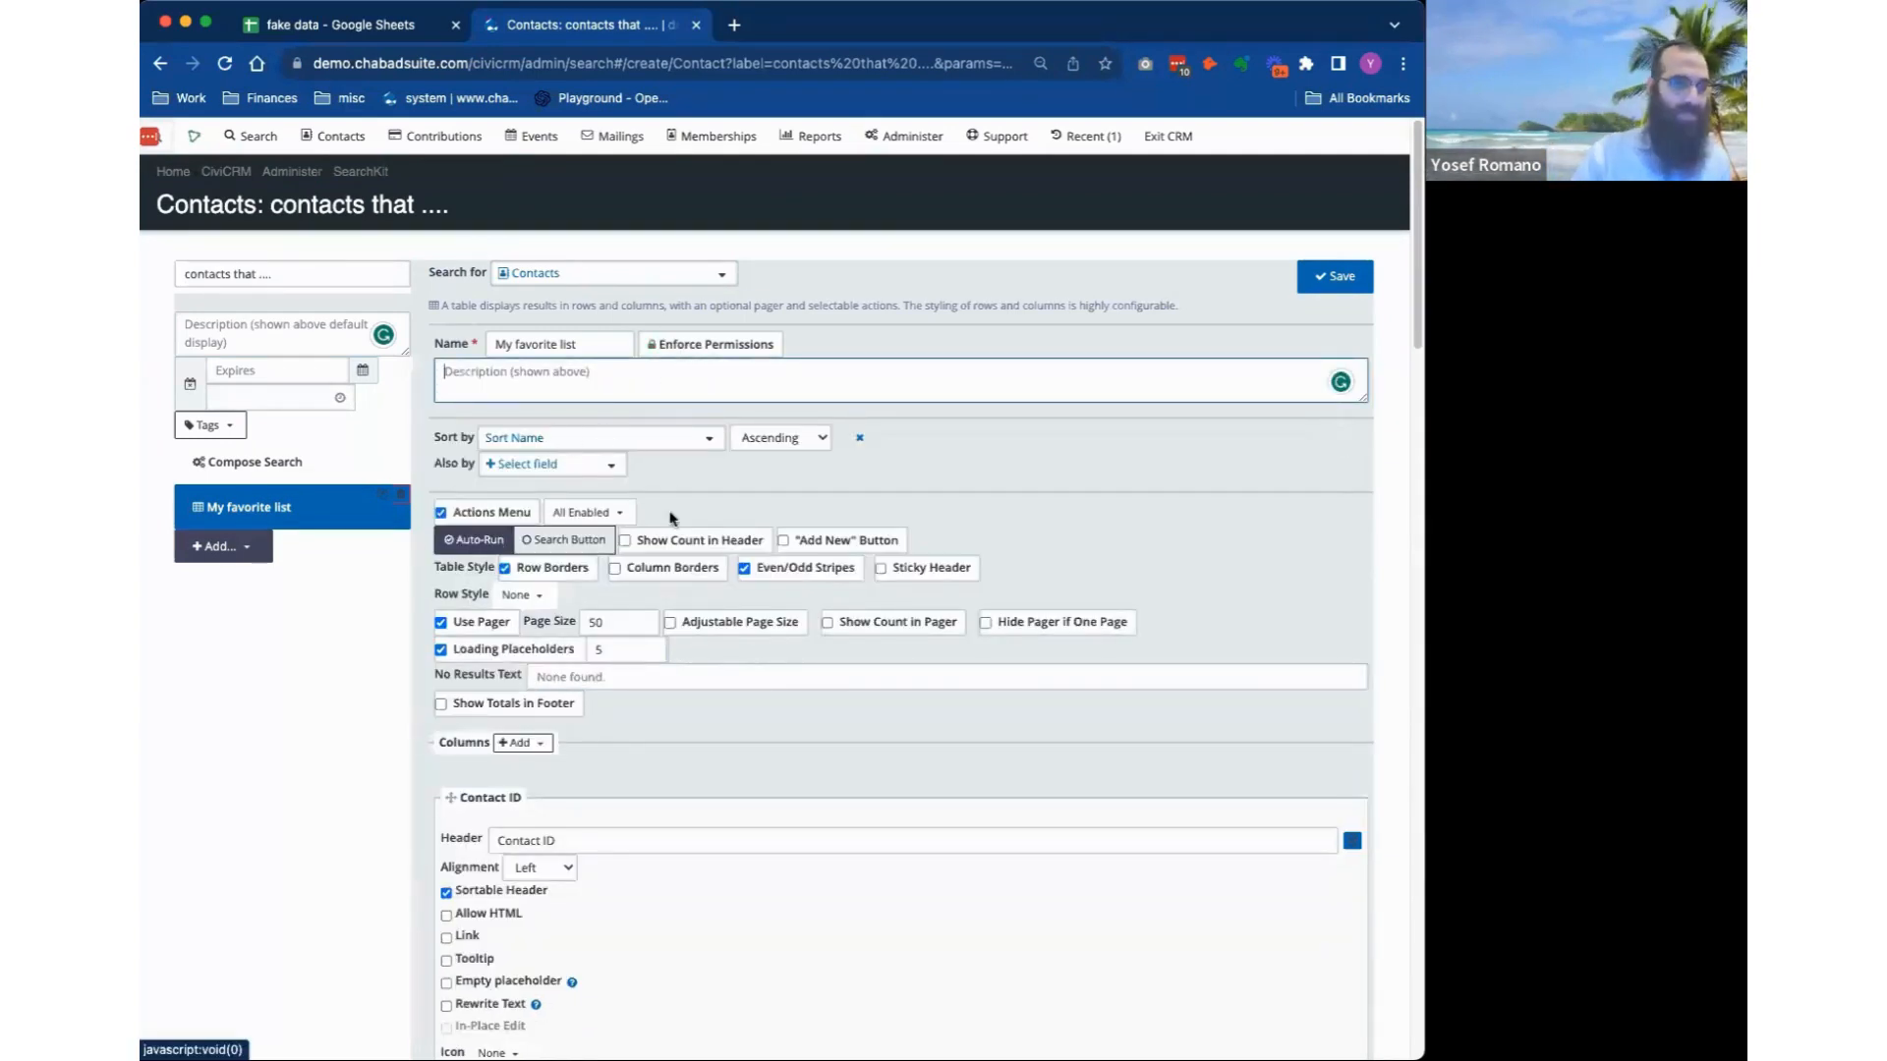
Look over the table display's sorting, style and column settings and save the search.
scroll(671, 516, "down", 4)
scroll(629, 491, "up", 4)
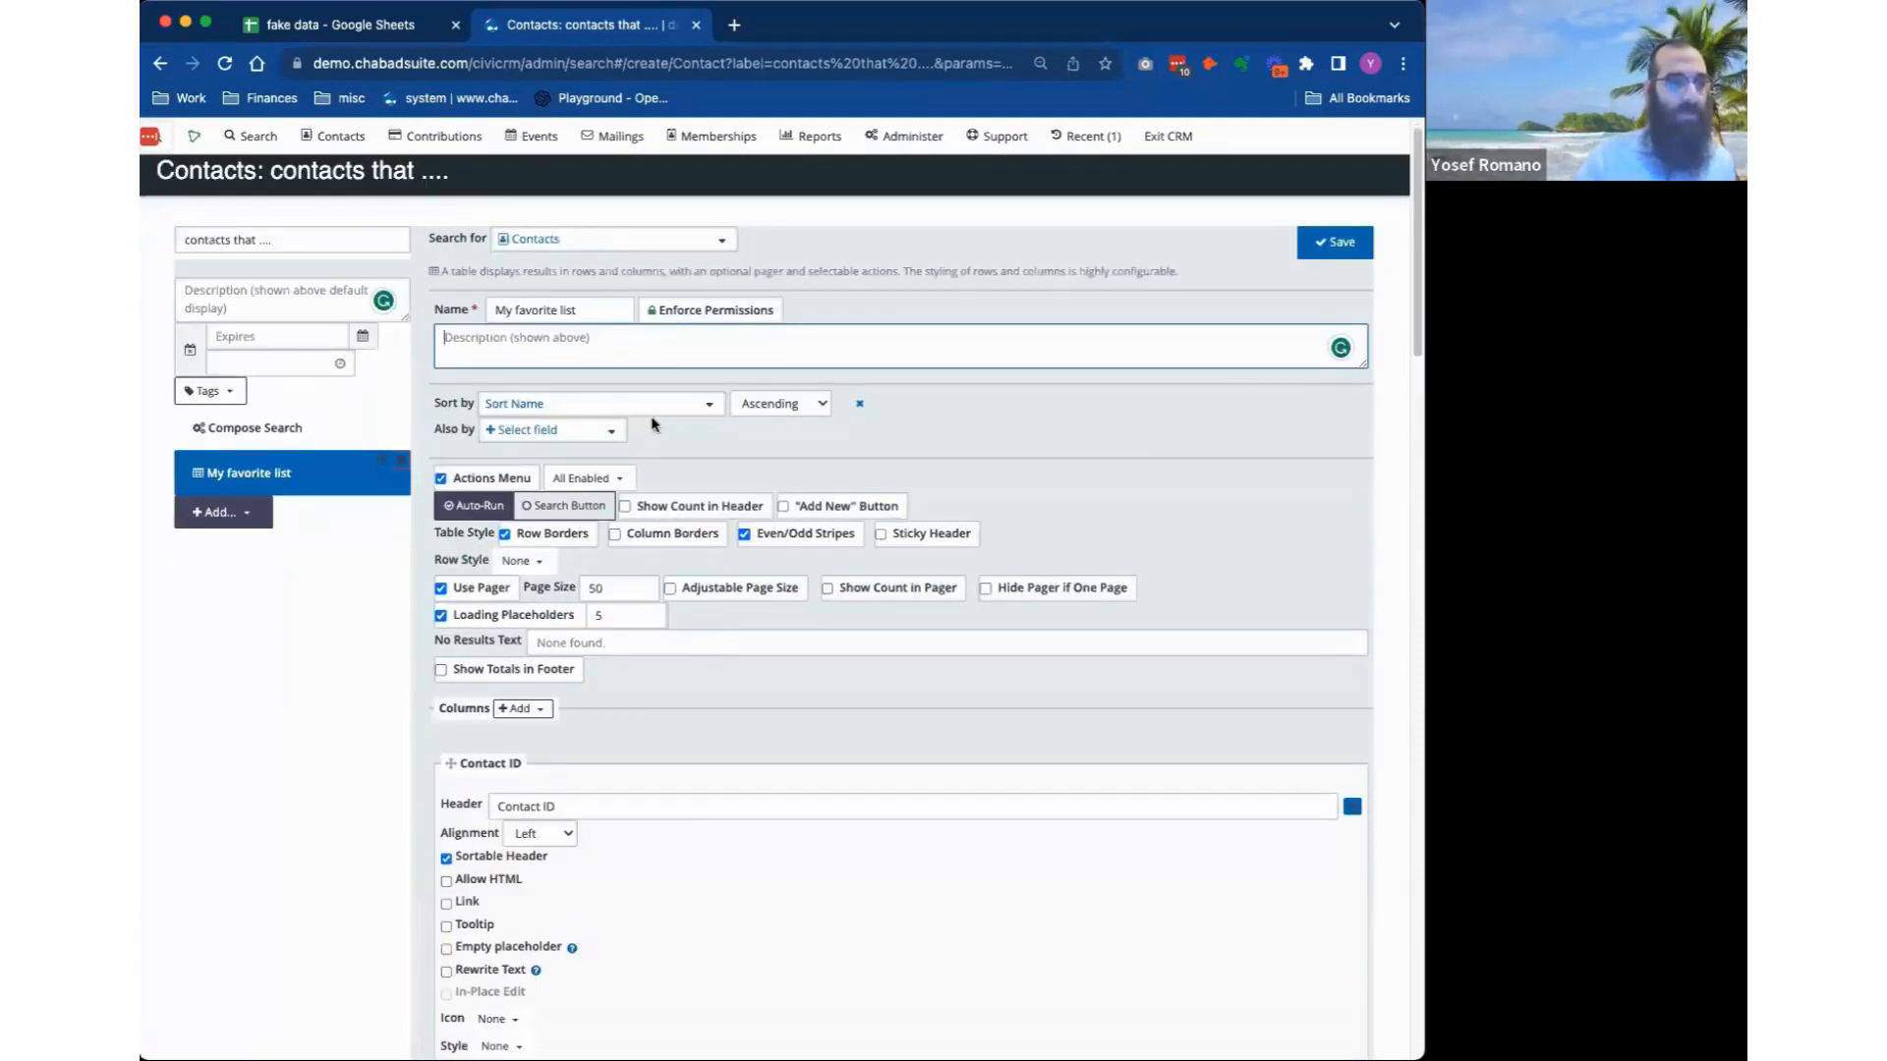
scroll(669, 496, "down", 3)
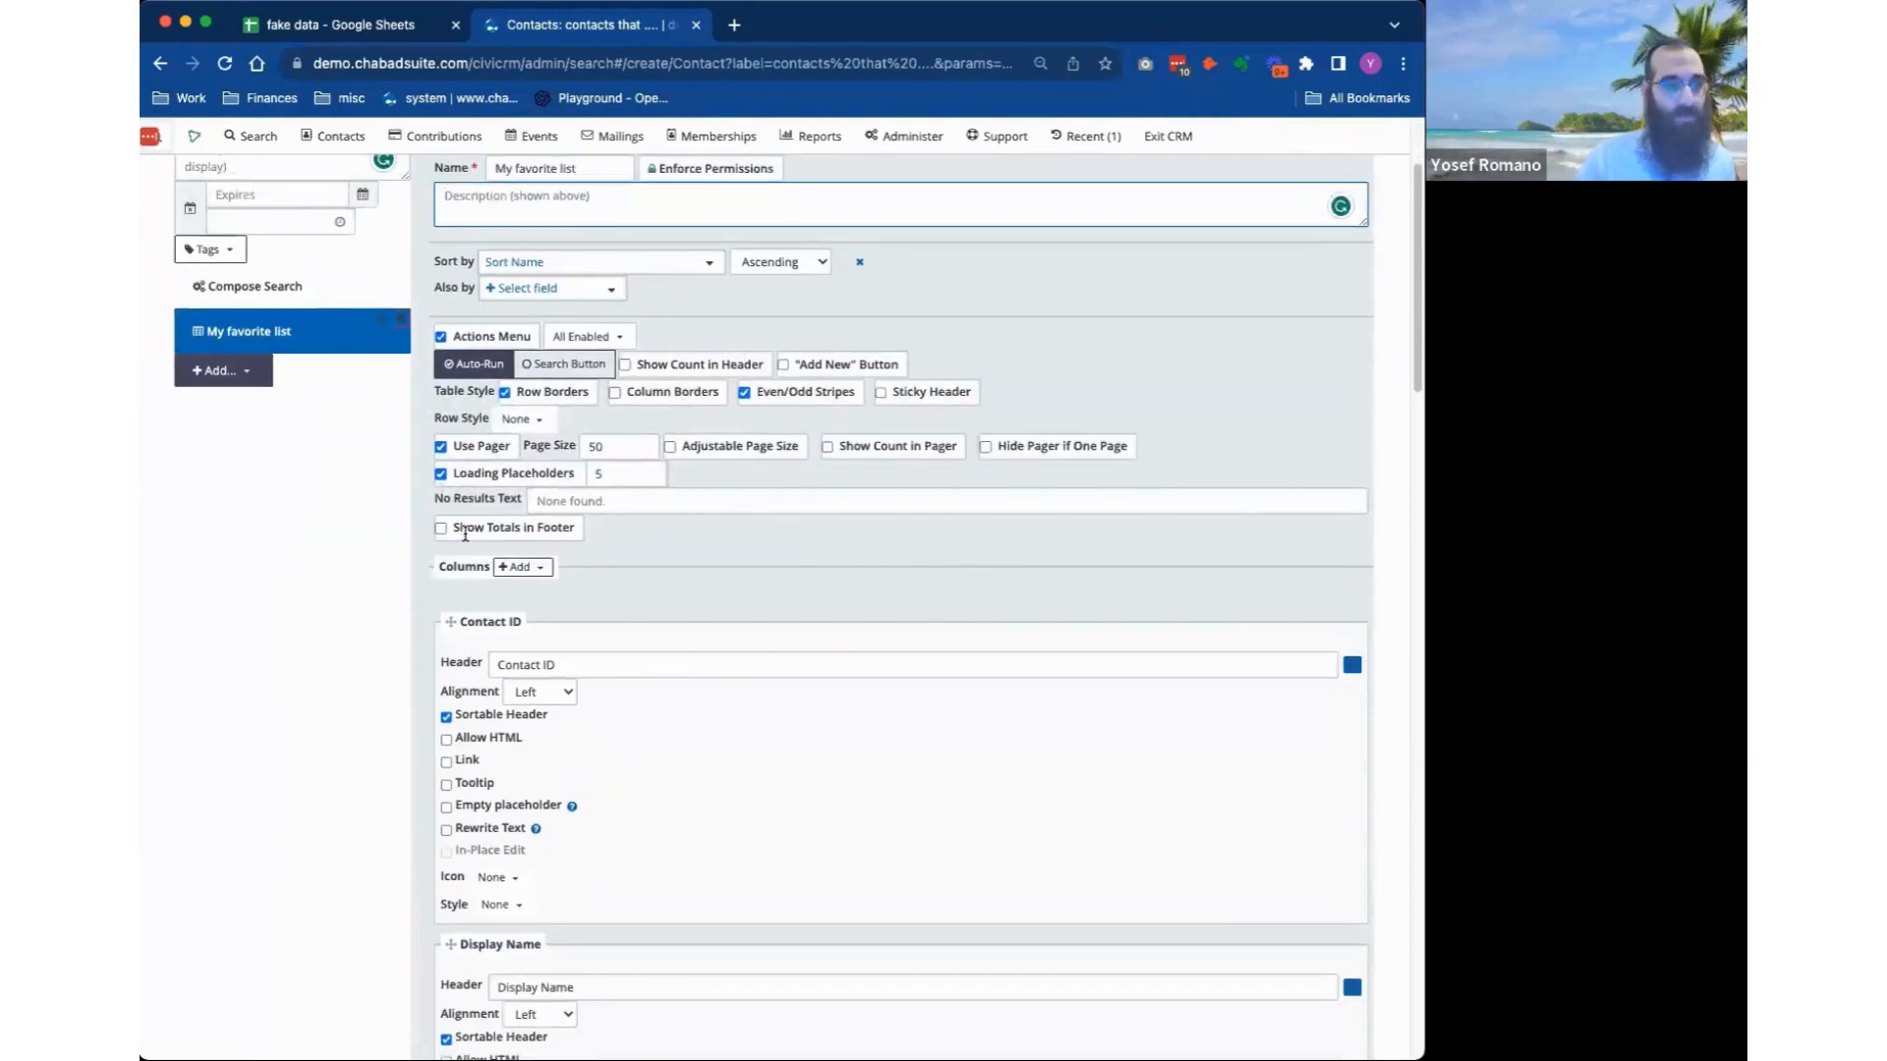
scroll(466, 534, "up", 4)
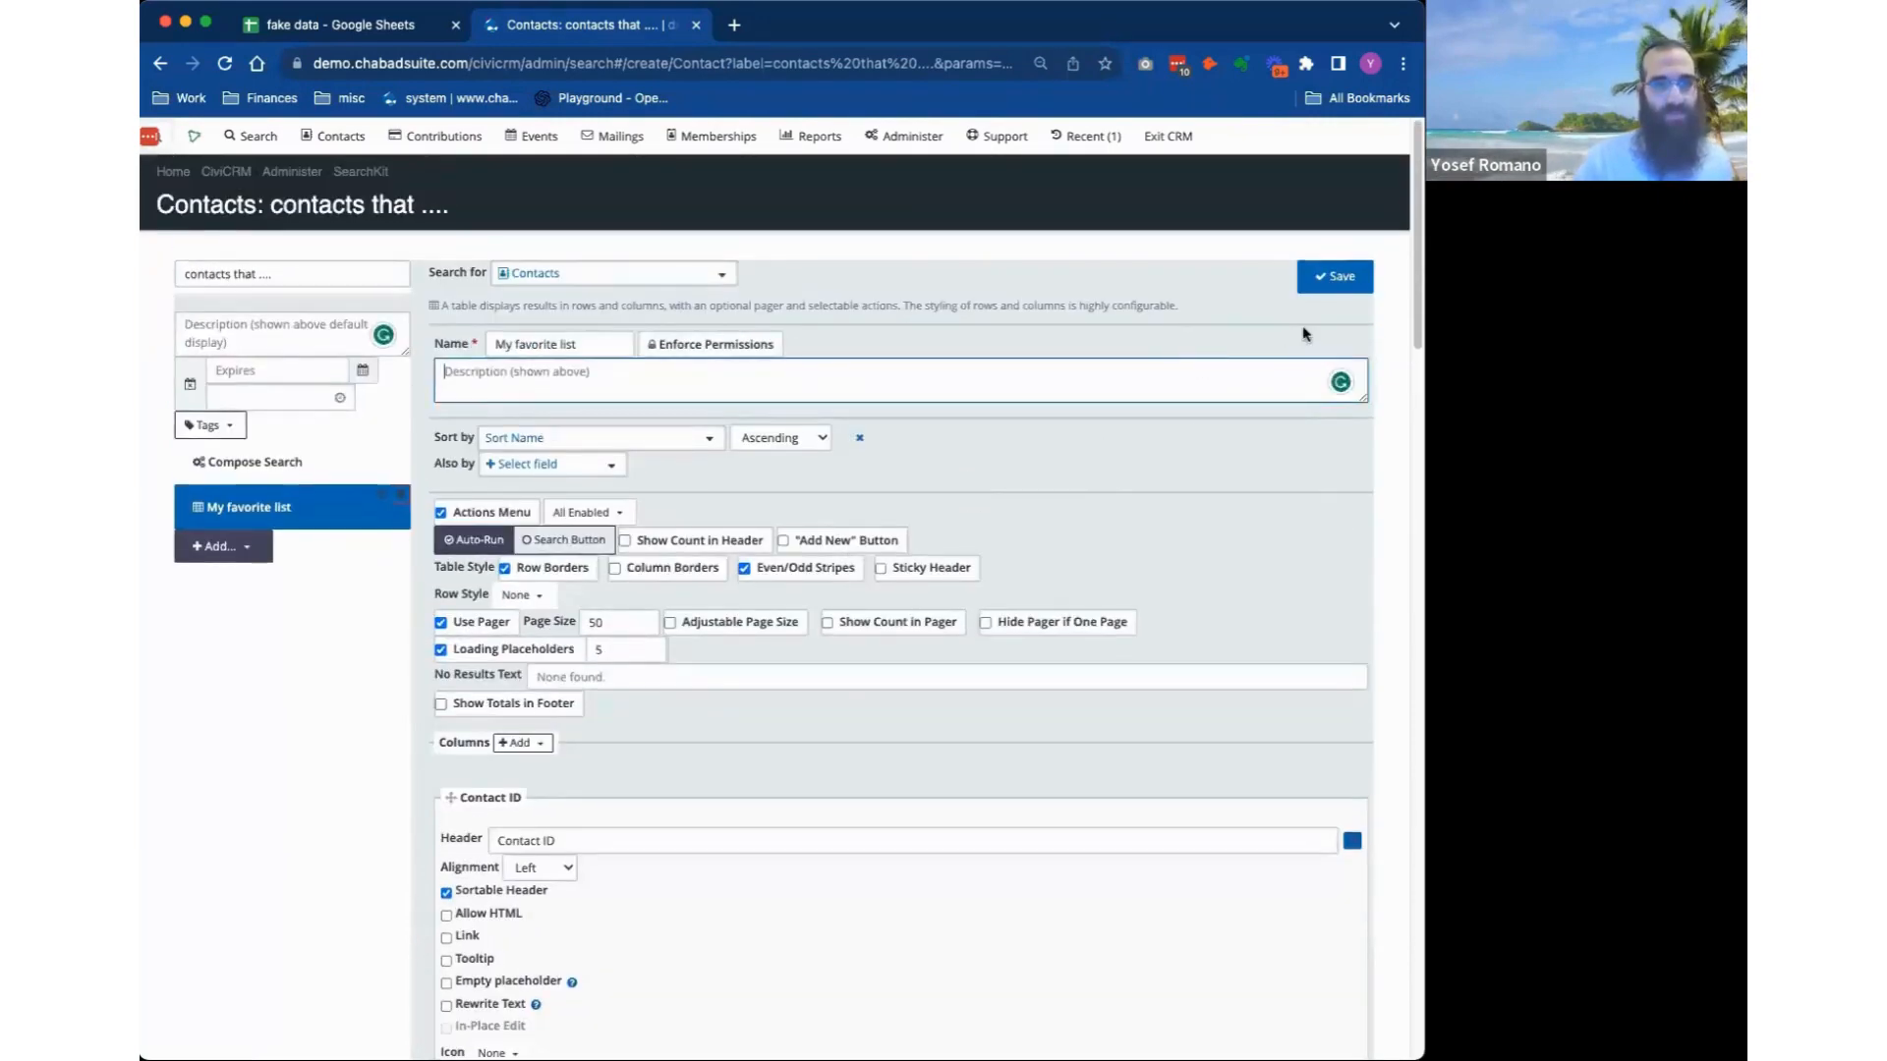
left_click(1335, 280)
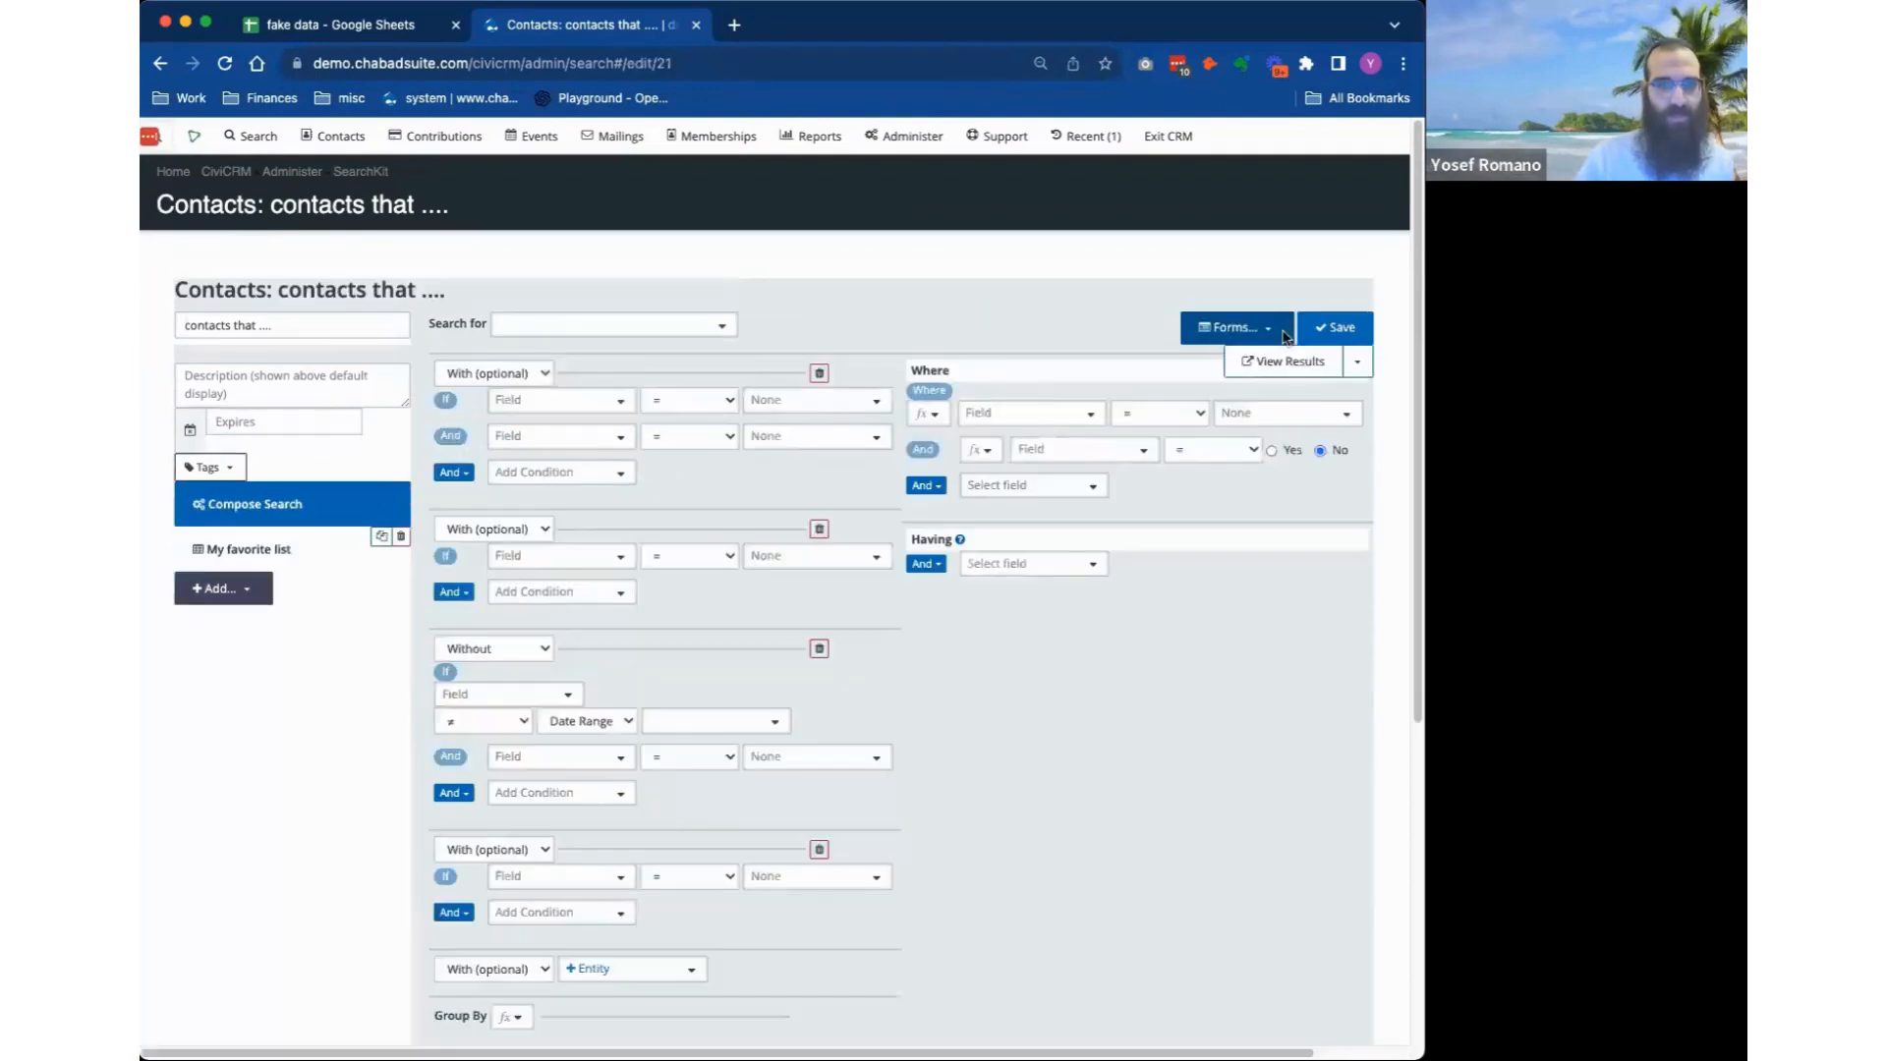
View the saved search's results, select all listed contacts and show the actions available for them.
left_click(1282, 309)
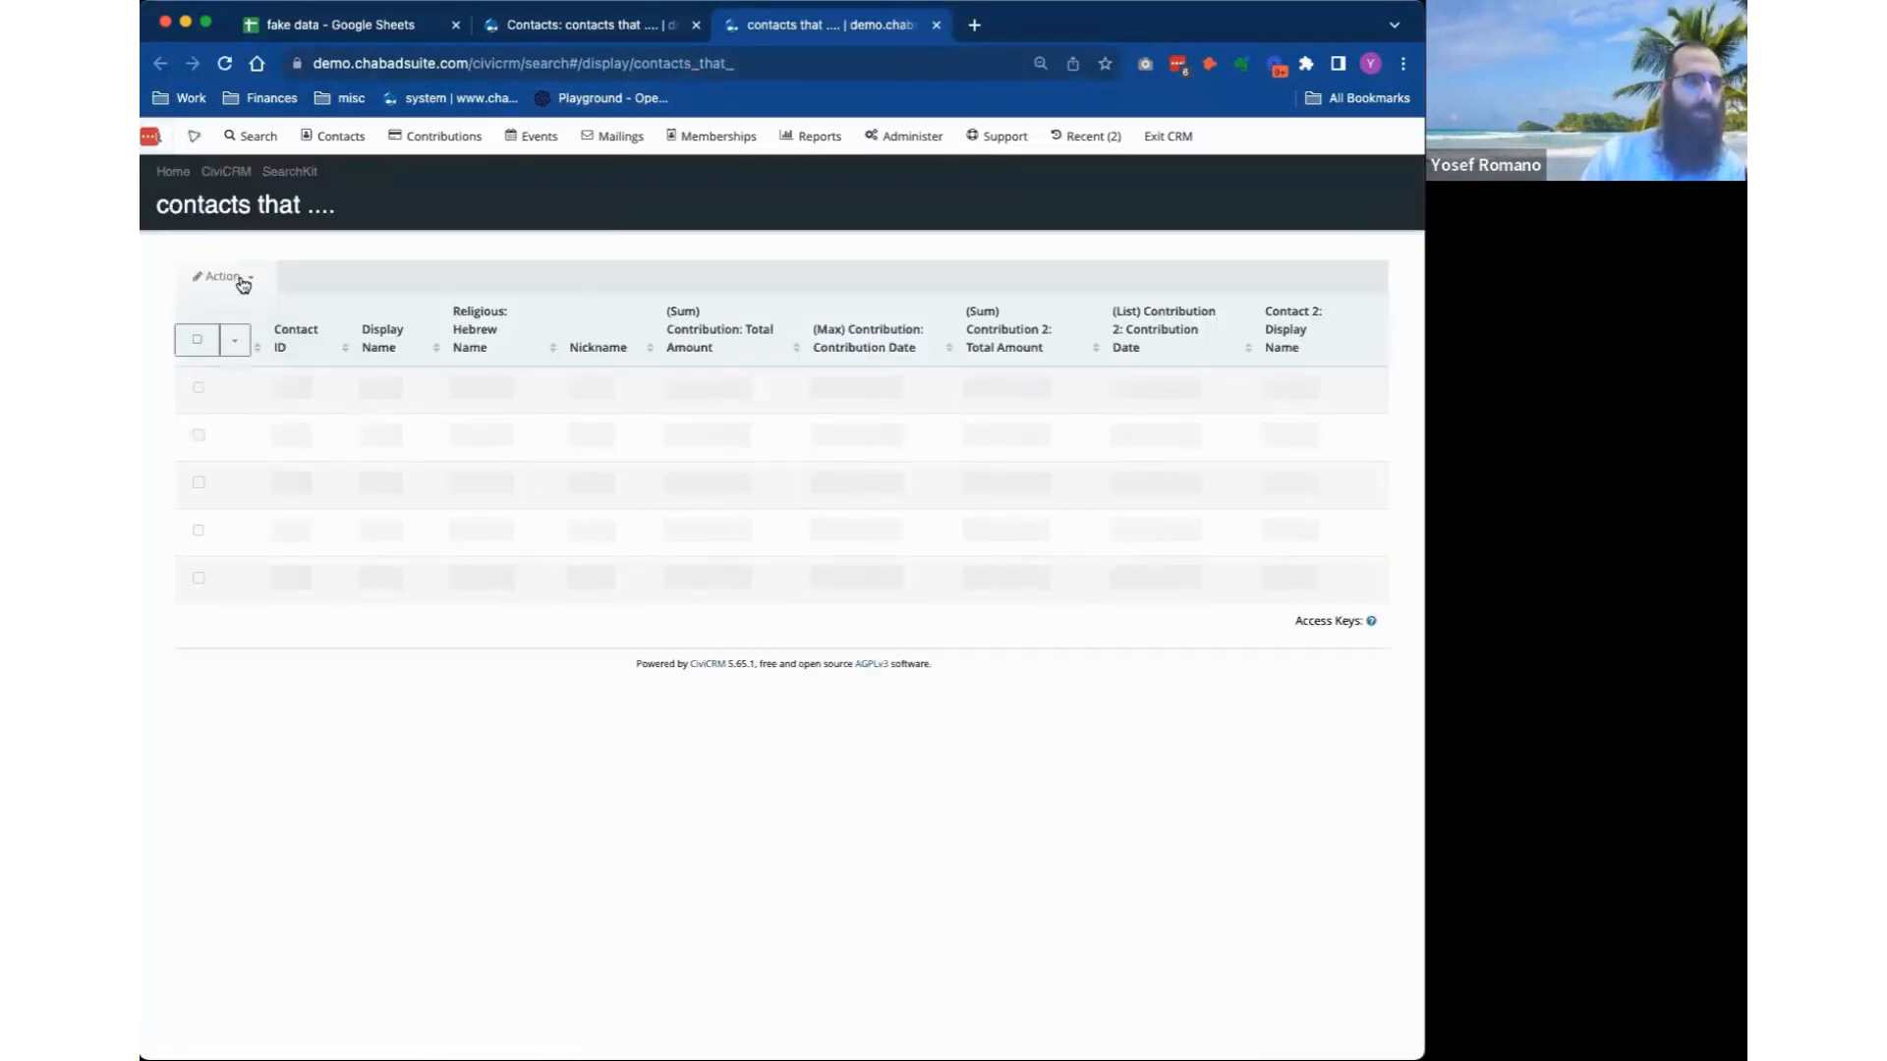
left_click(197, 380)
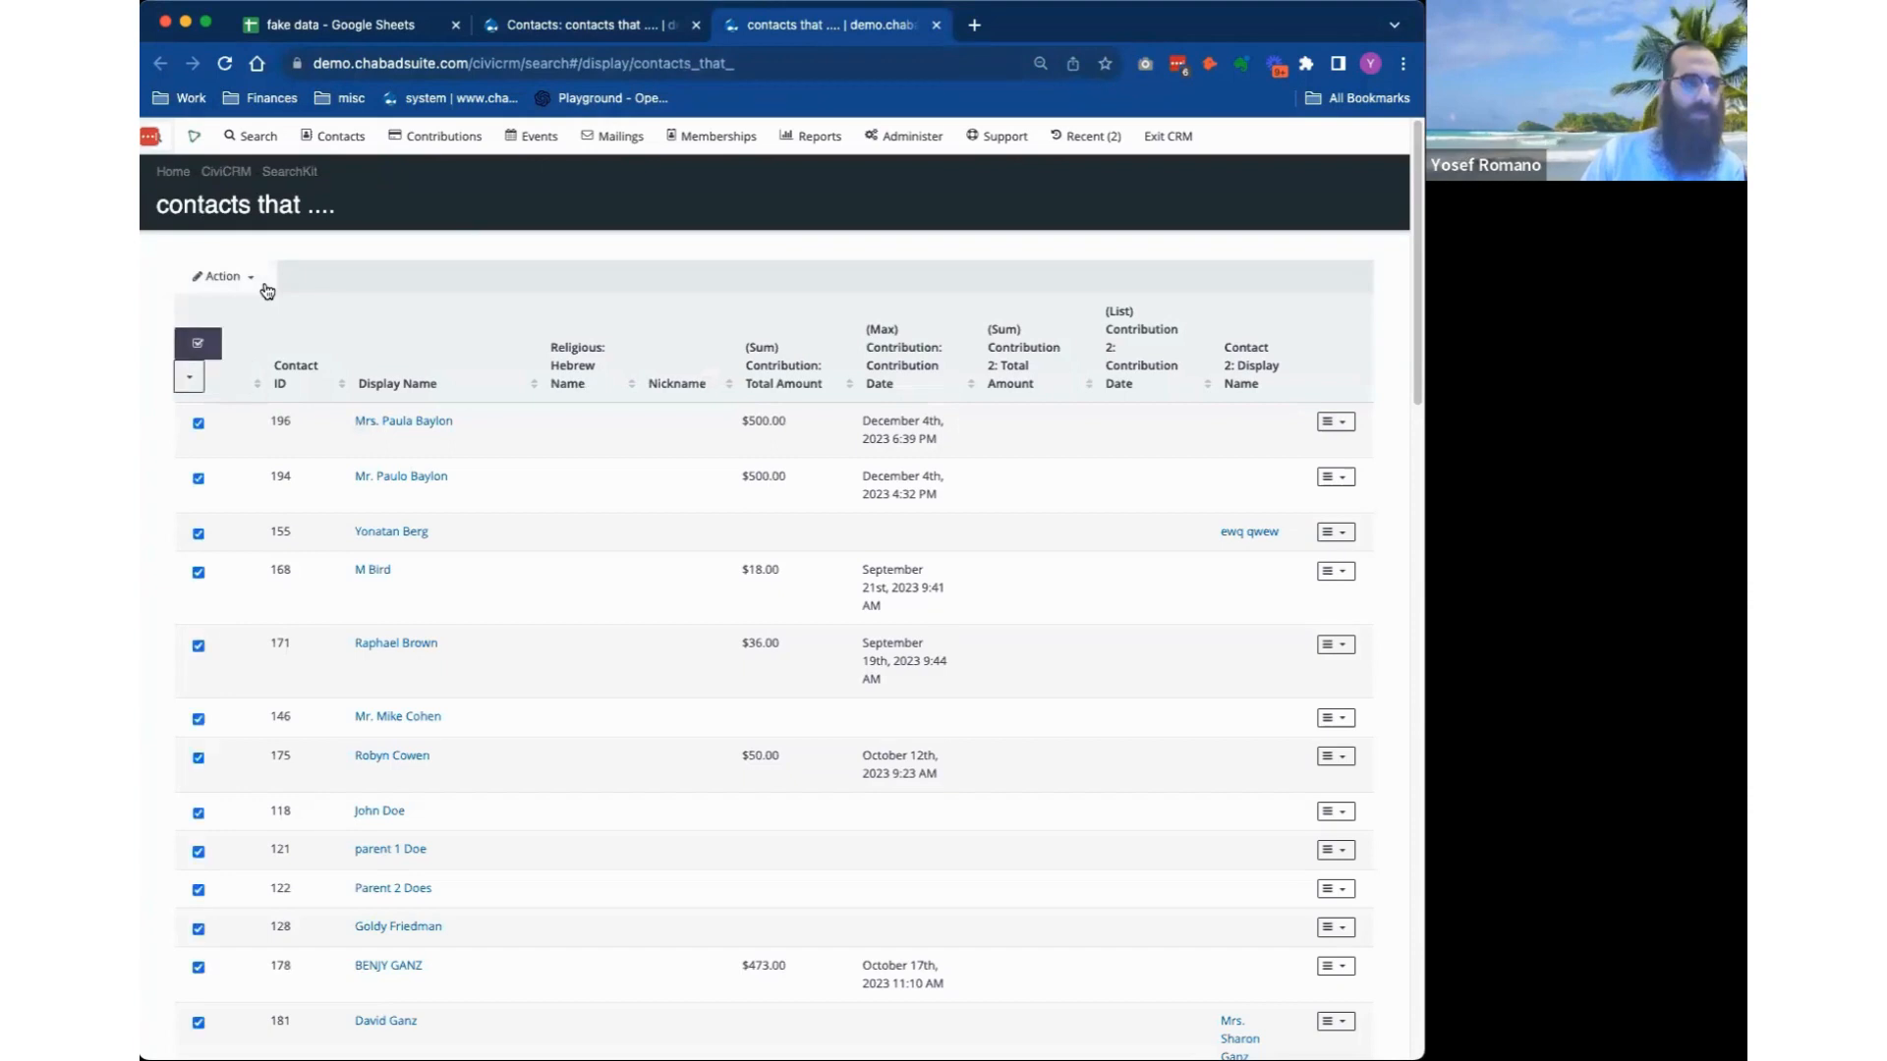
left_click(225, 276)
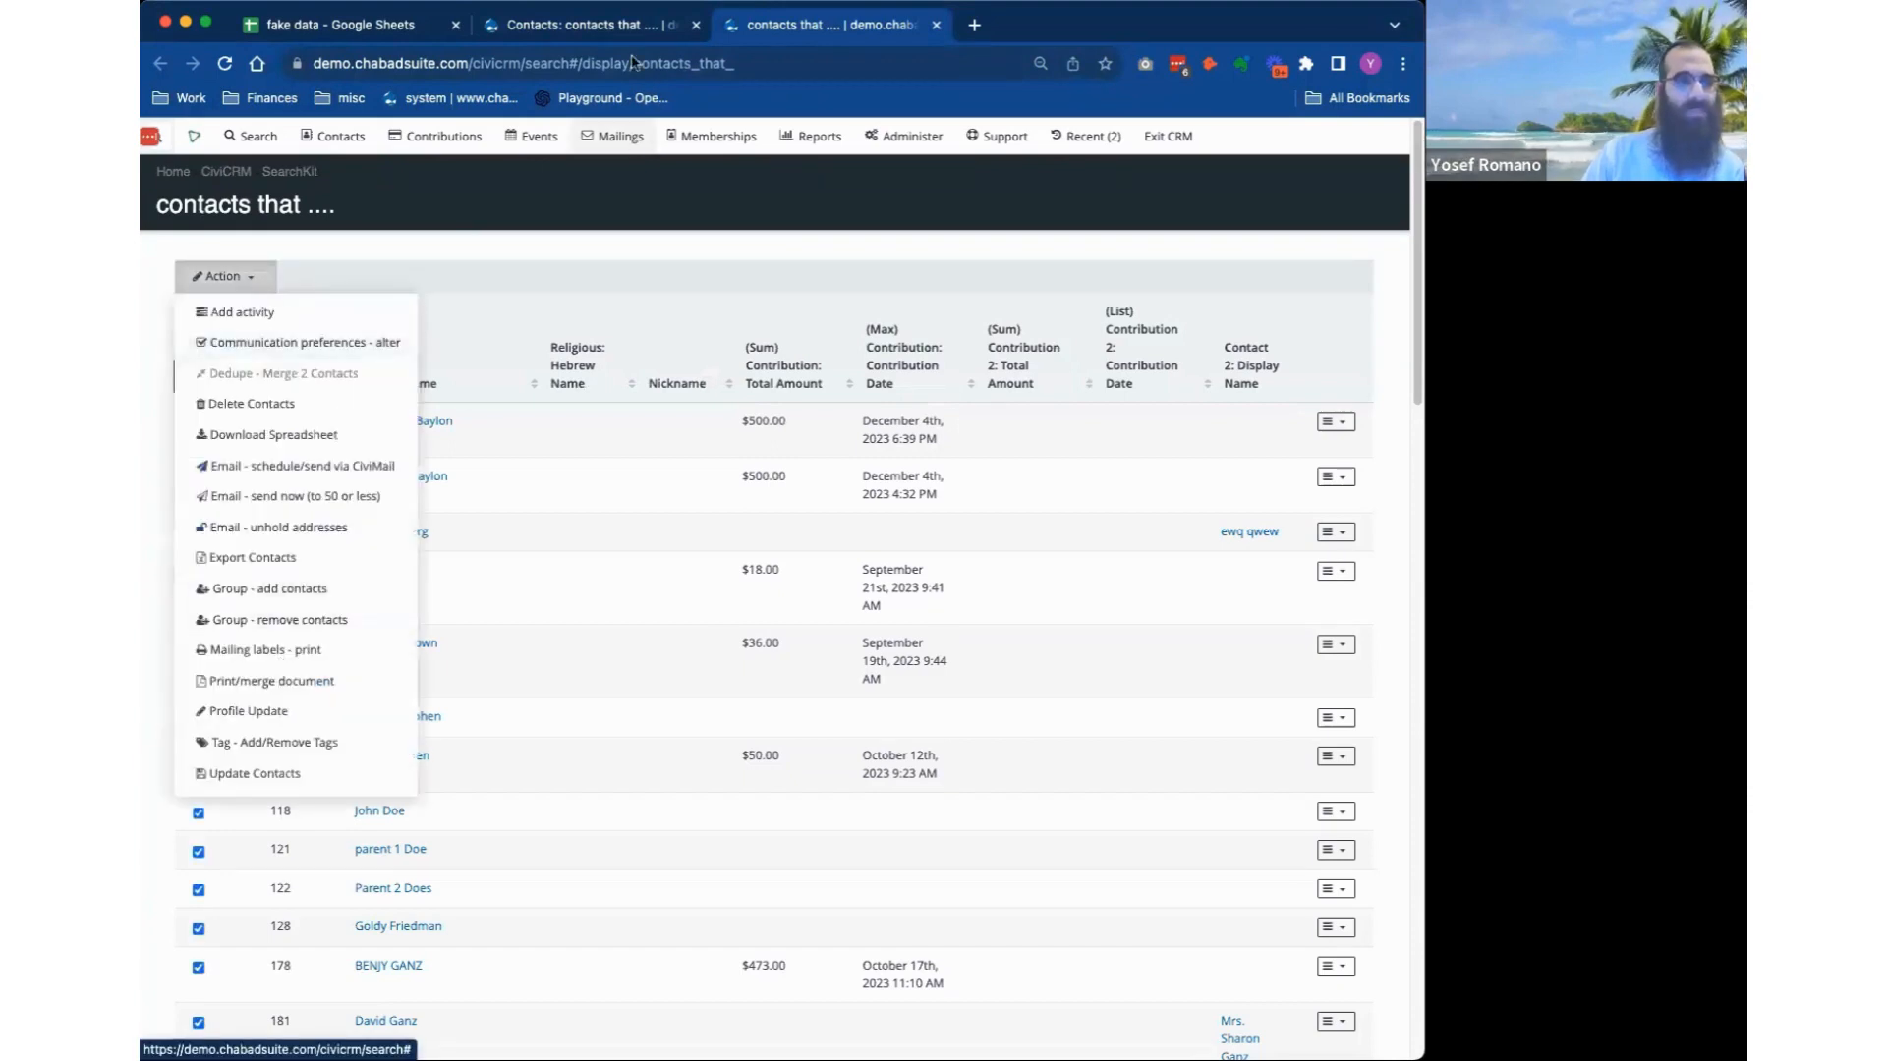
In the My favorite list display, disable the actions Profile Update, Print/merge document, Mailing labels - print, Group - remove contacts and Group - add contacts.
left_click(589, 25)
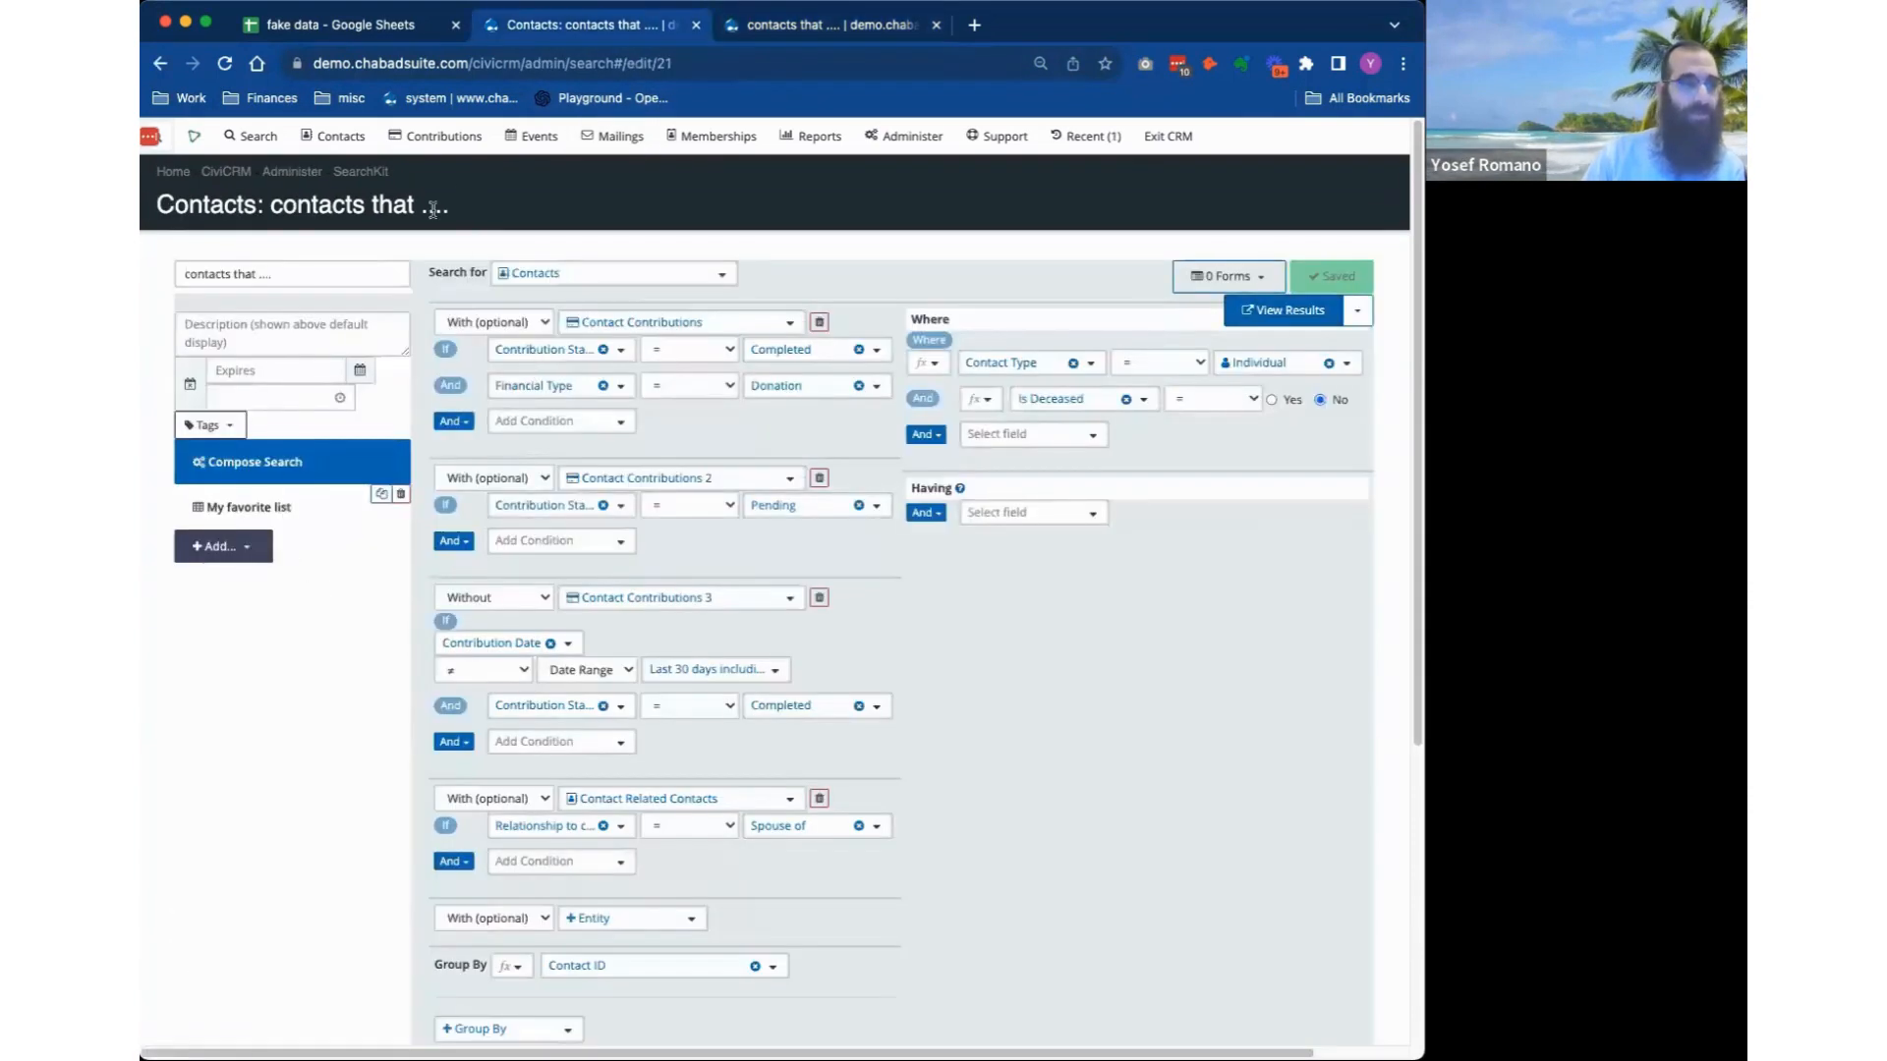
left_click(294, 503)
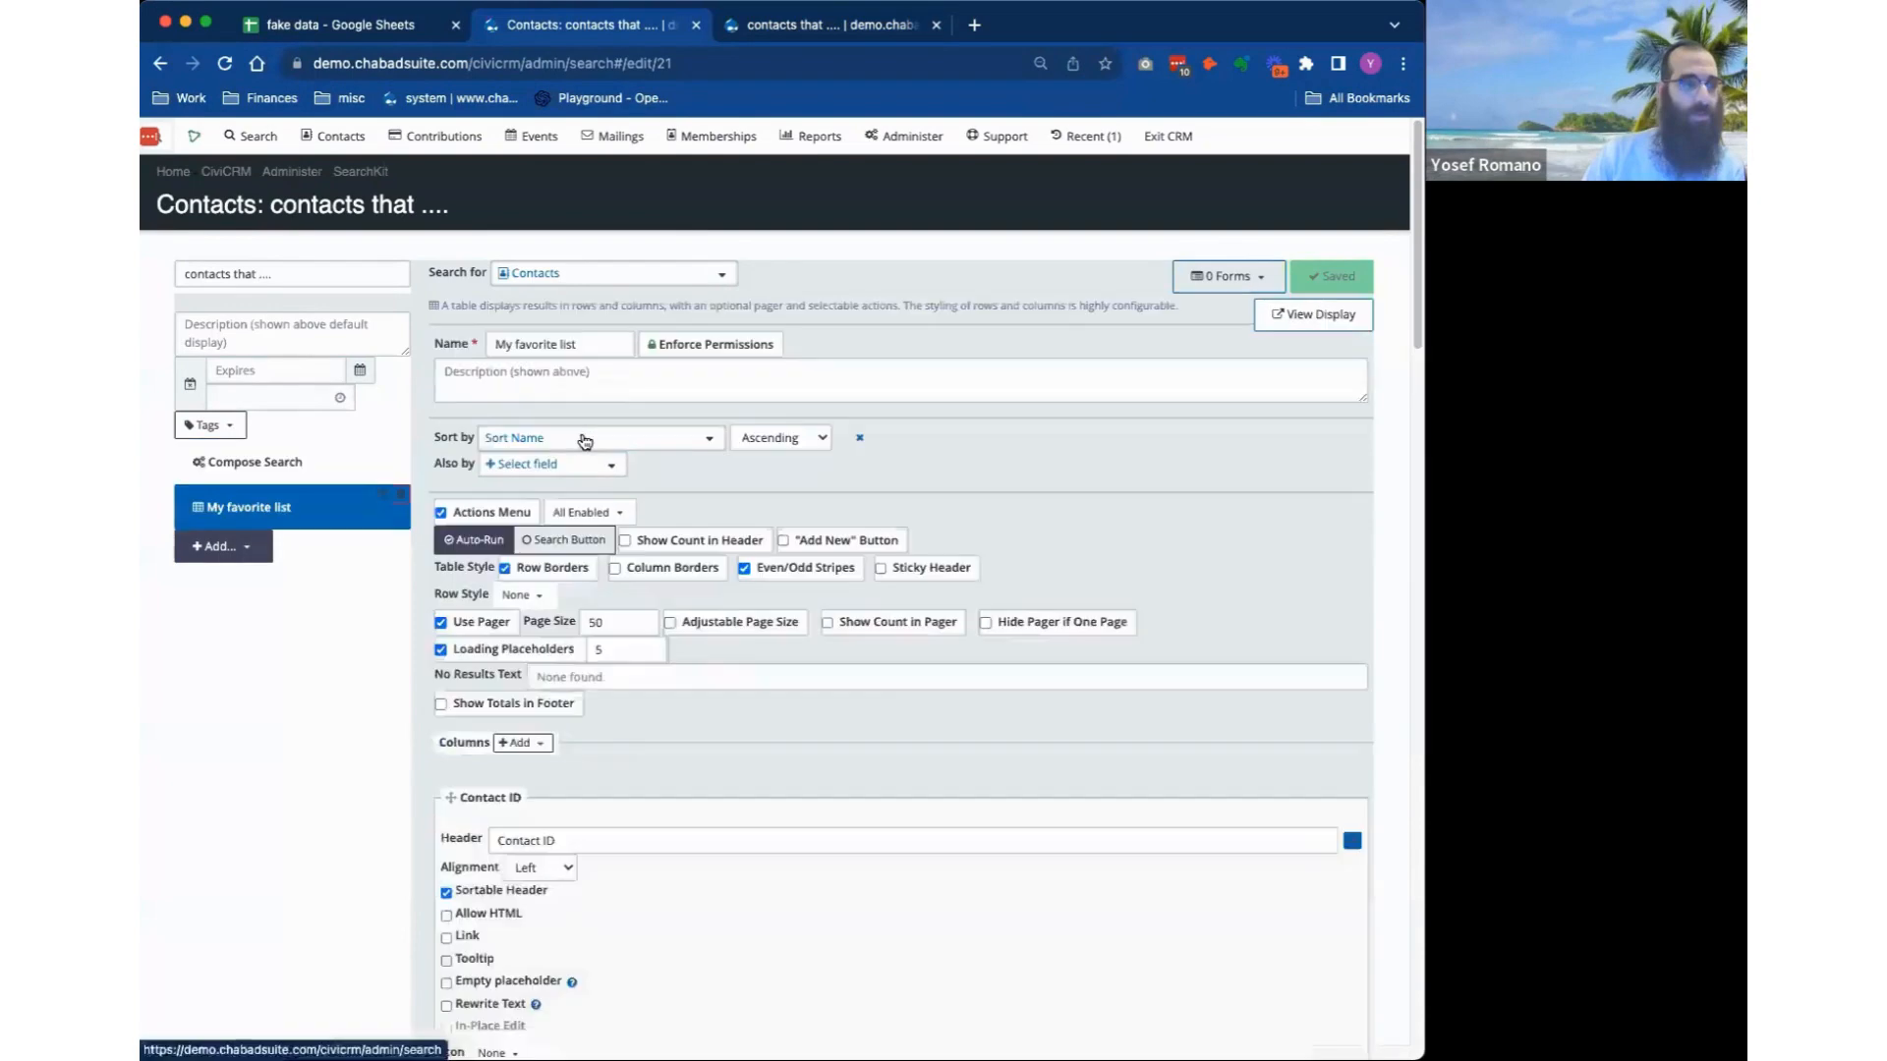
left_click(562, 515)
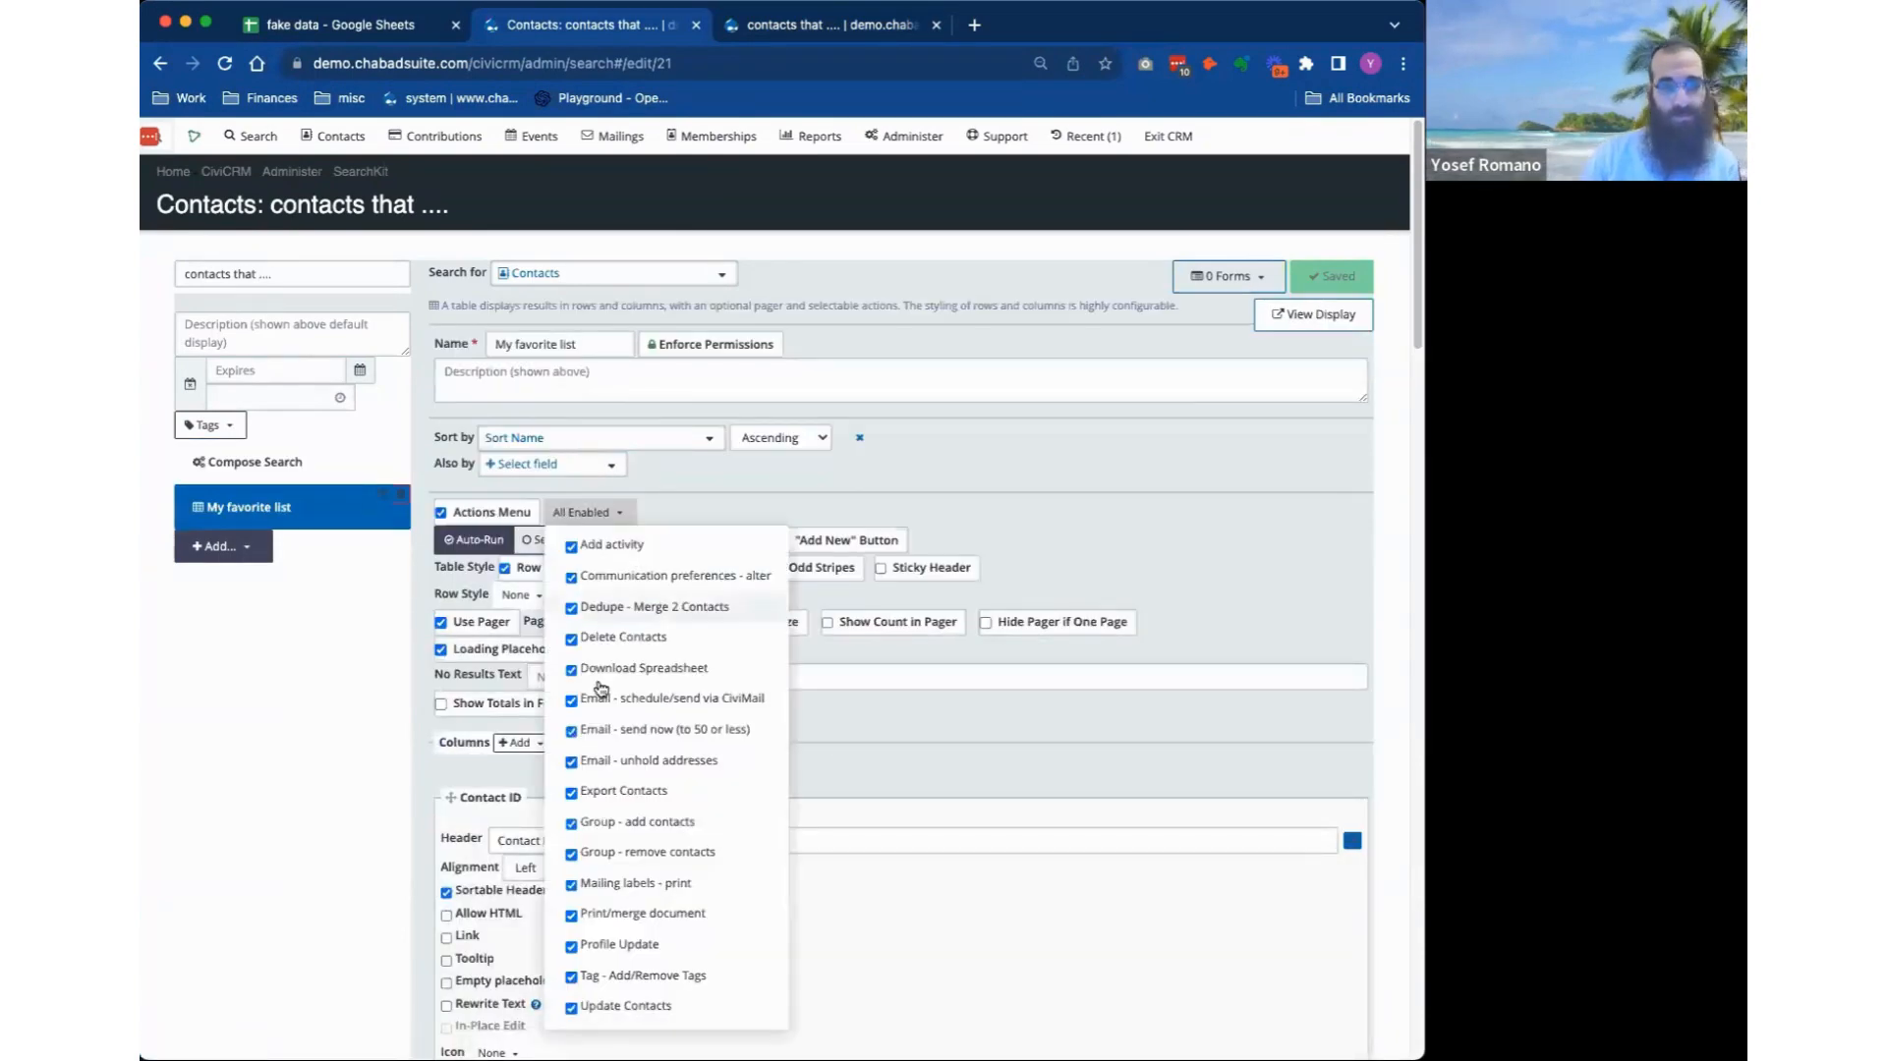
scroll(601, 688, "down", 4)
scroll(601, 678, "up", 4)
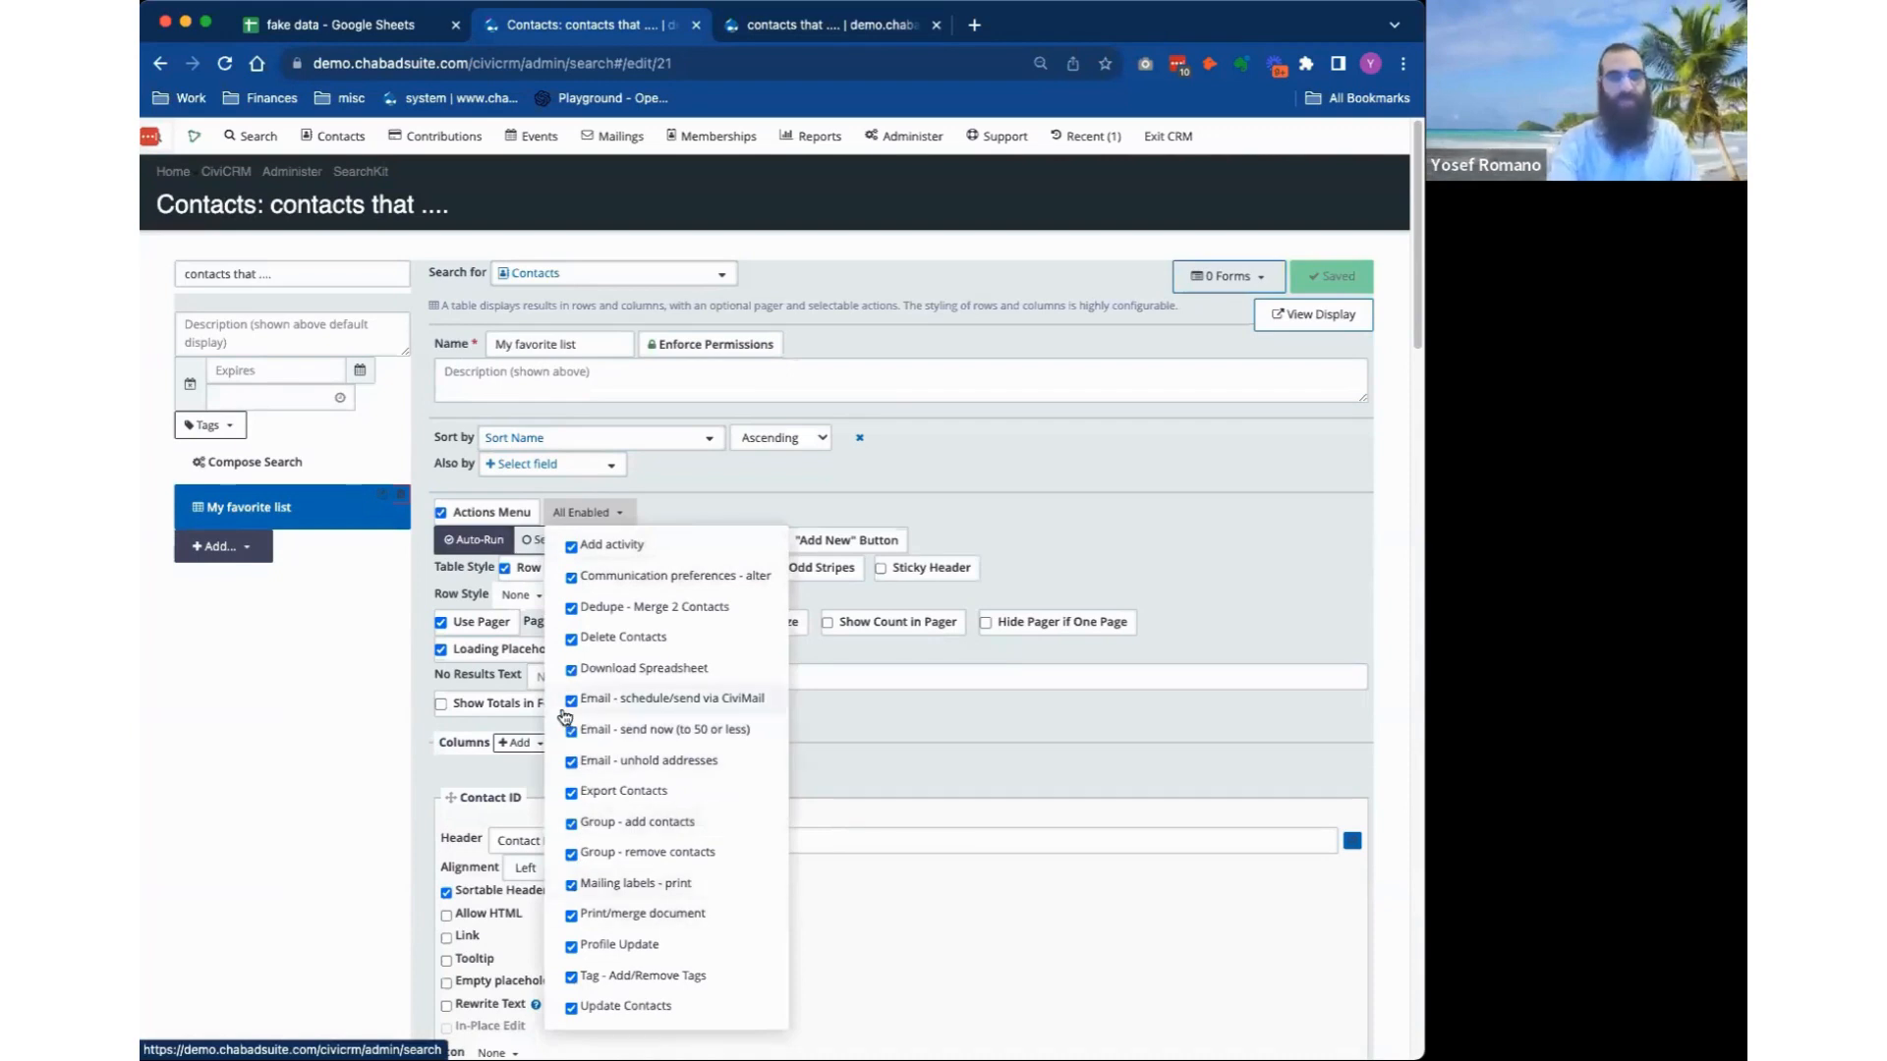
left_click(571, 946)
left_click(571, 916)
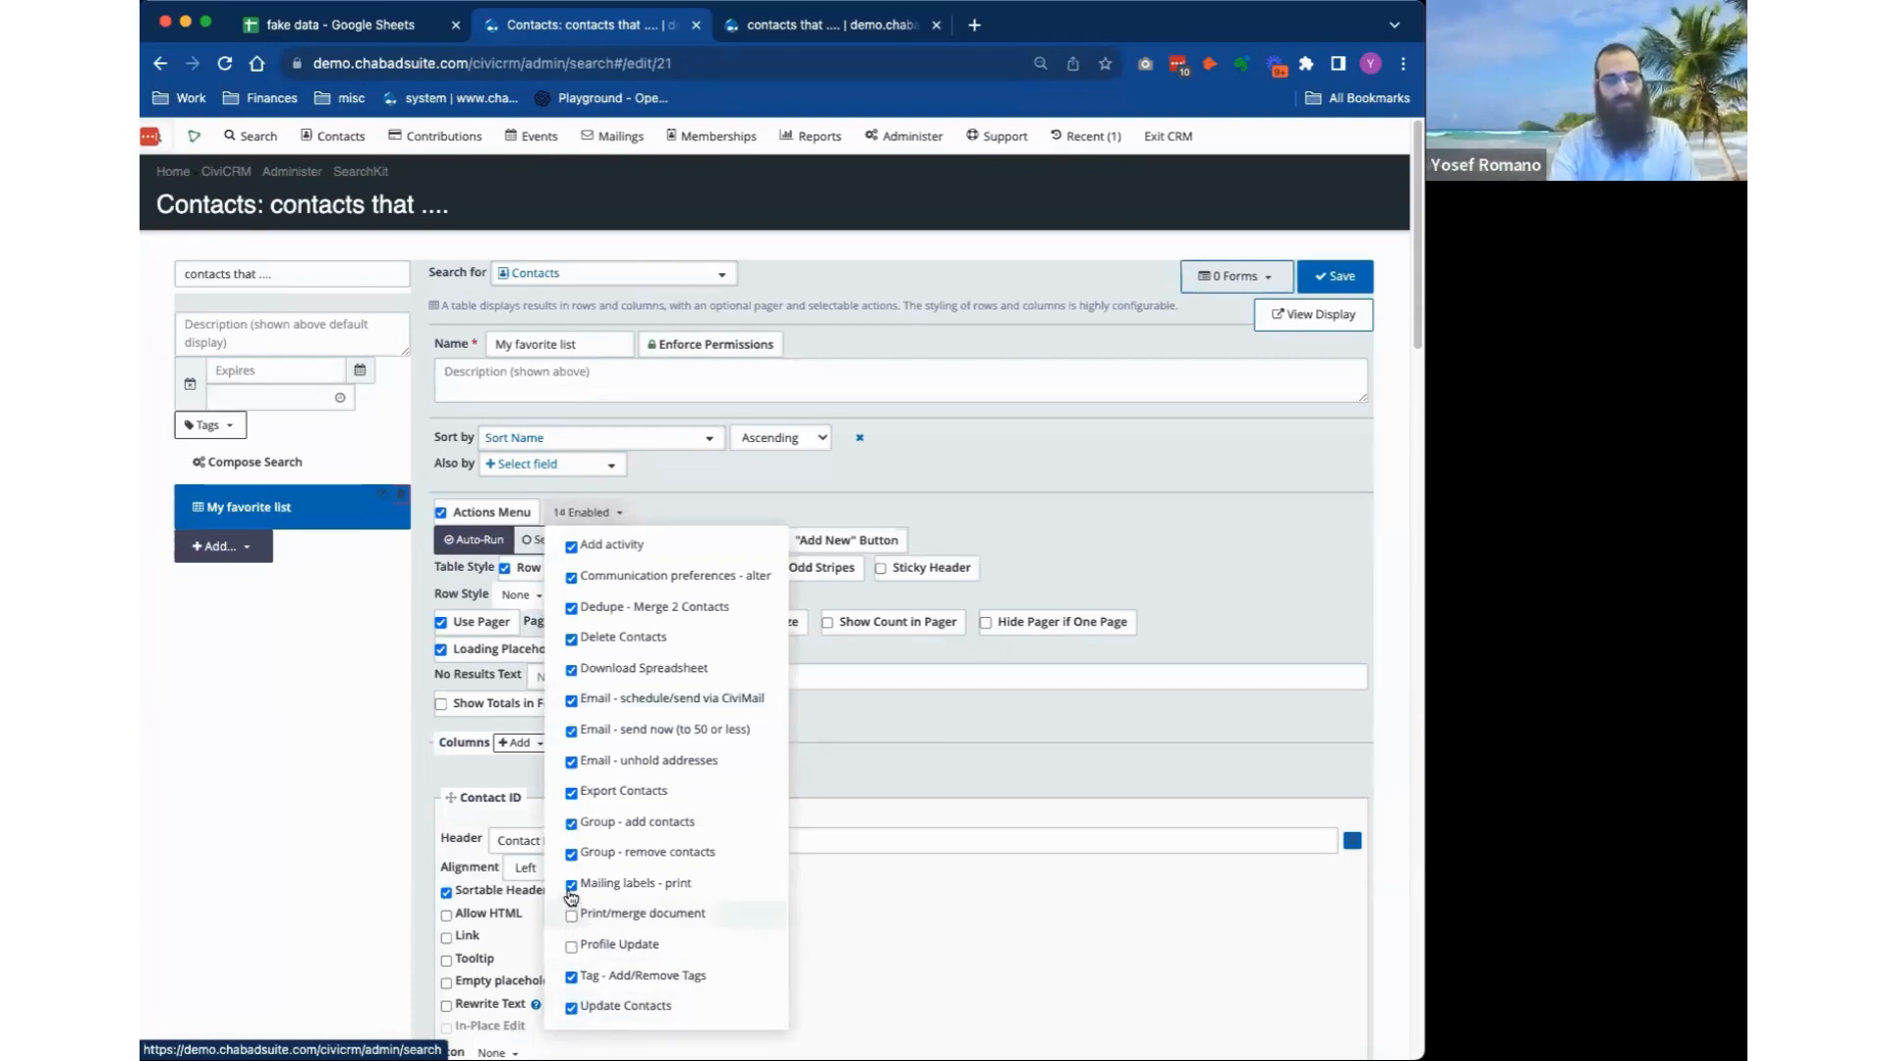
left_click(571, 885)
left_click(571, 851)
left_click(571, 823)
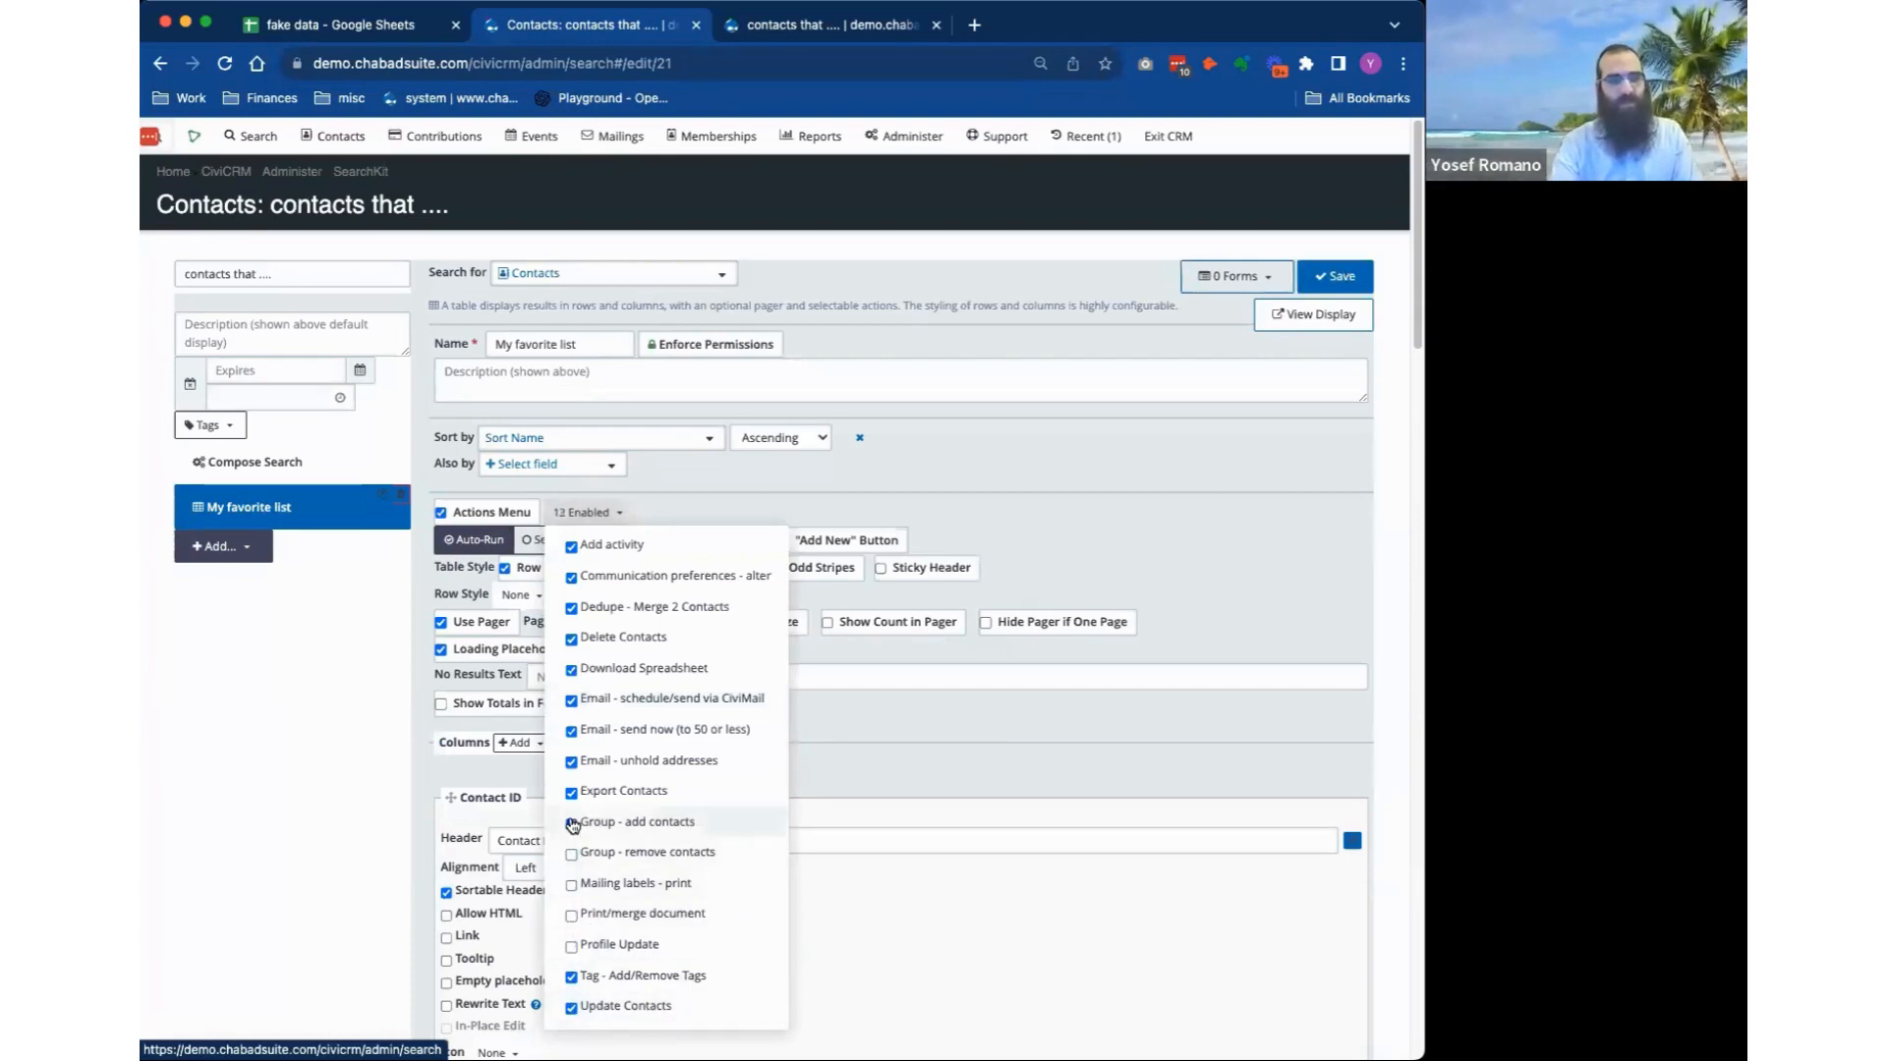
Disable the display's Export Contacts action and its email actions for unholding addresses, scheduling/sending via CiviMail and sending now.
left_click(570, 793)
left_click(571, 762)
left_click(571, 701)
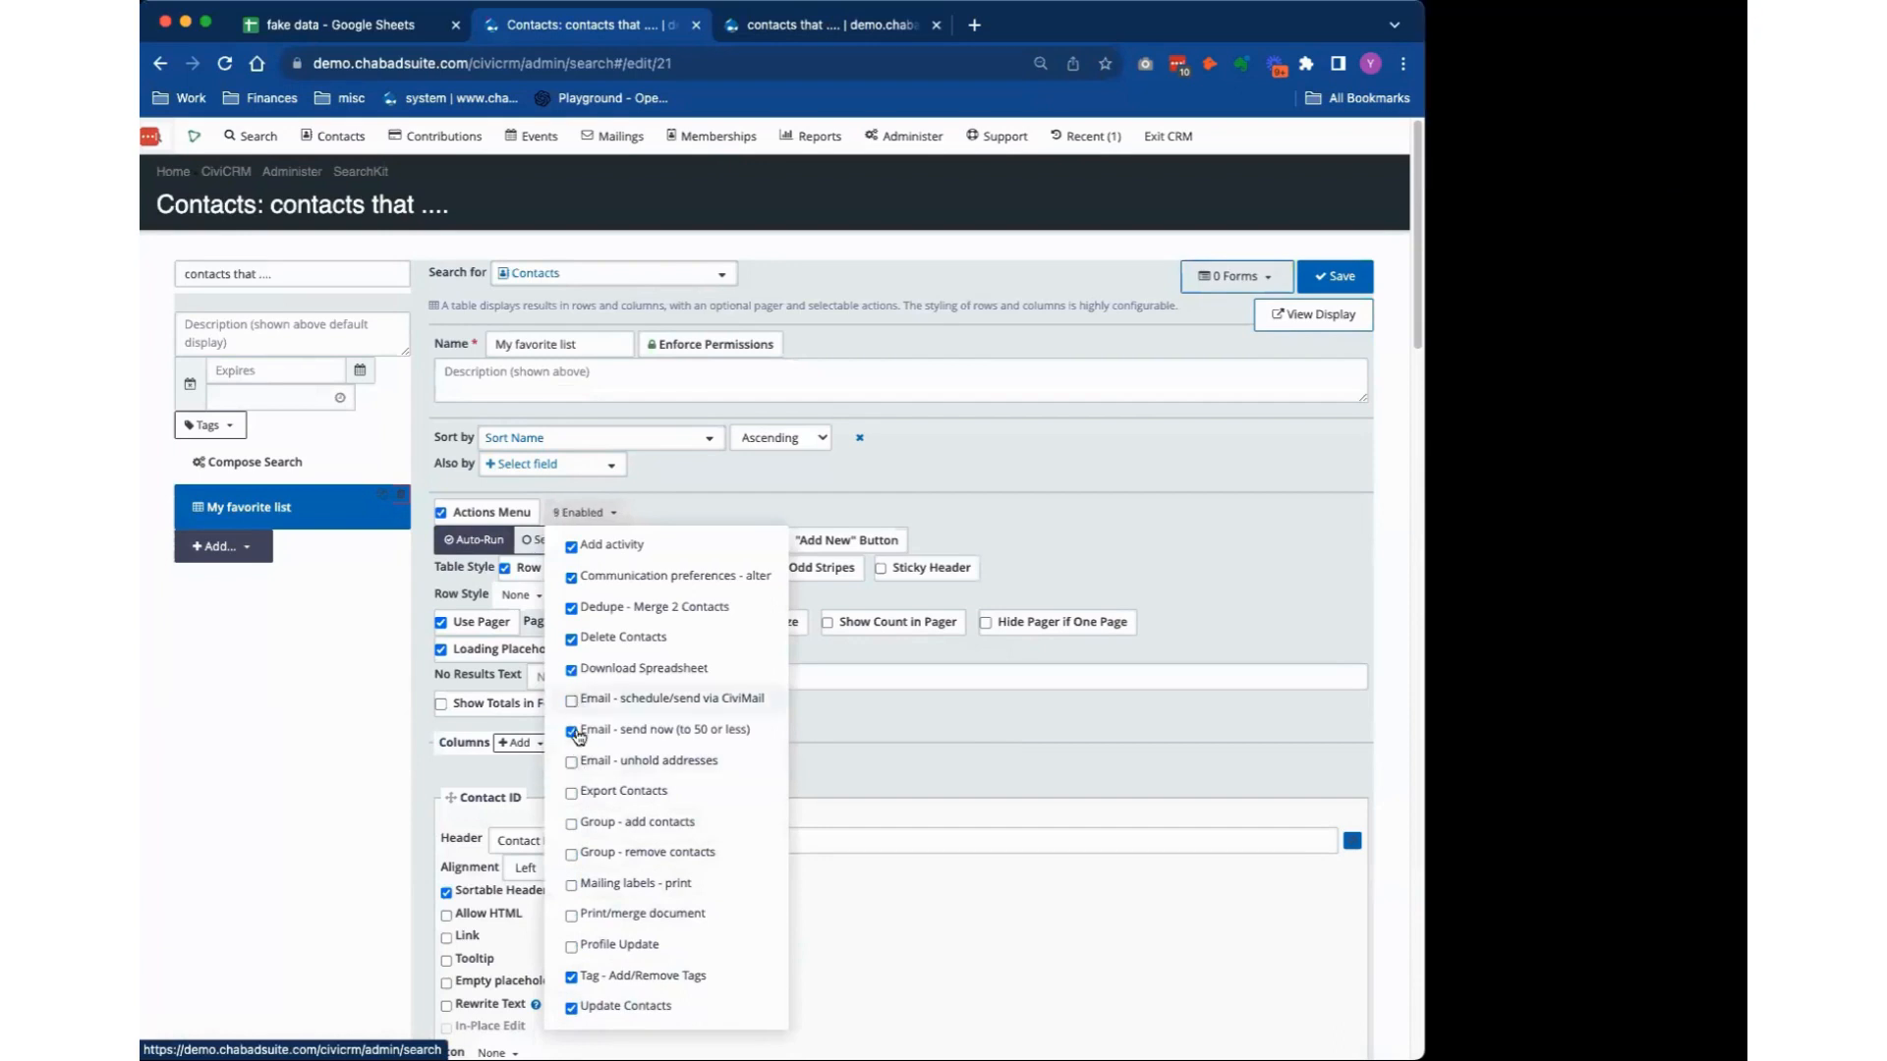
left_click(571, 731)
left_click(845, 483)
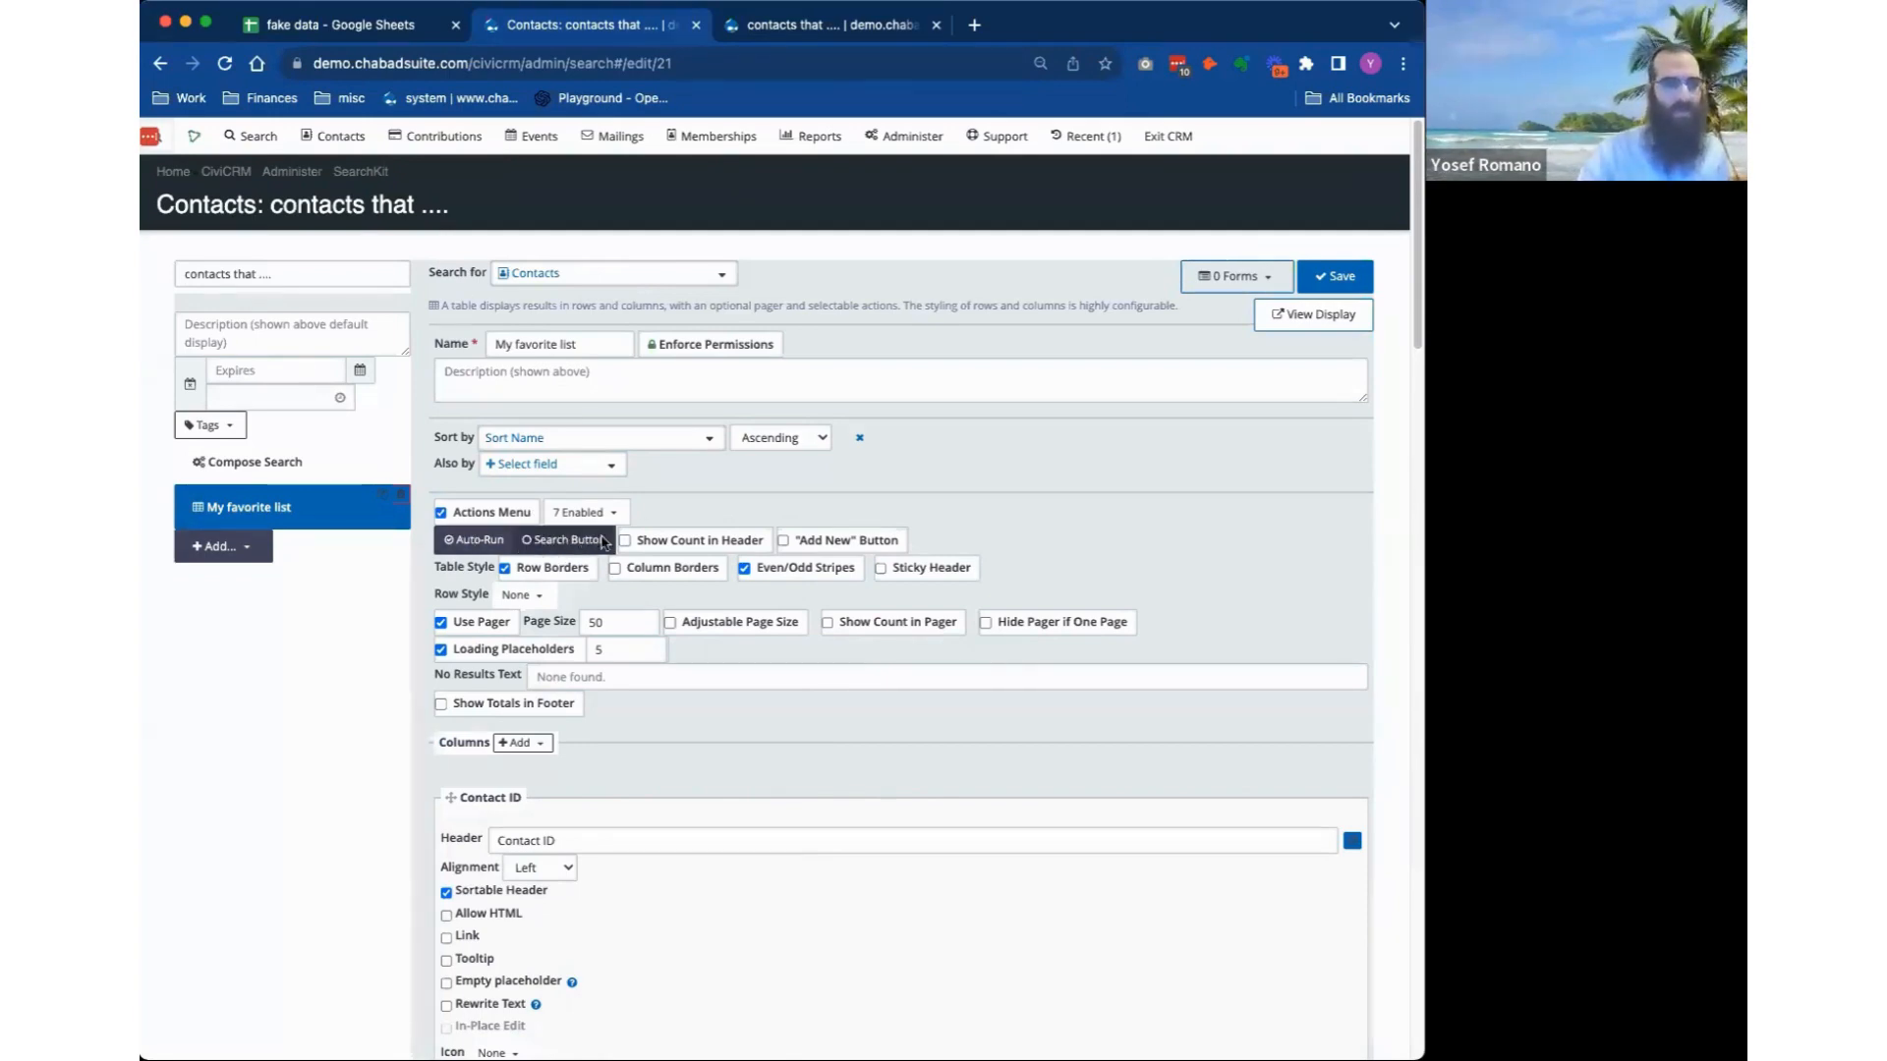
Check the results page's action area and header, and return to the My favorite list display's header options.
left_click(807, 24)
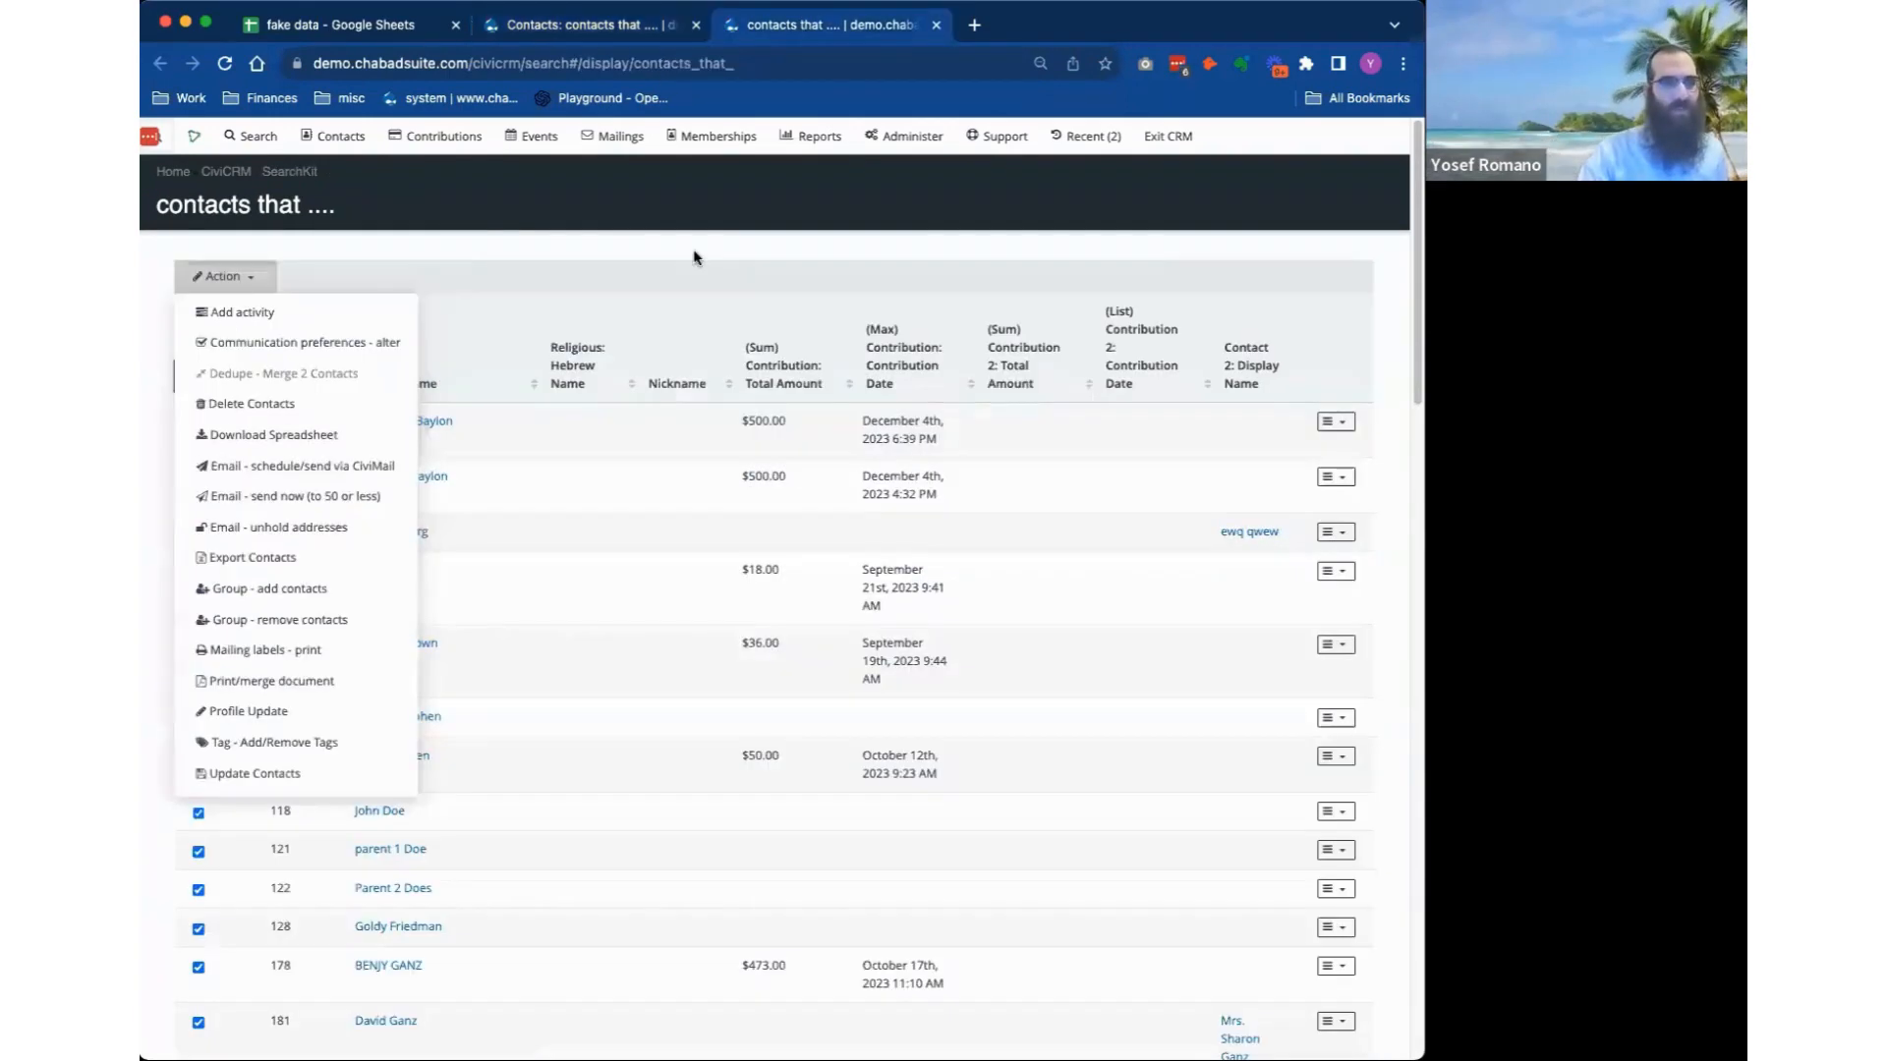
left_click(684, 259)
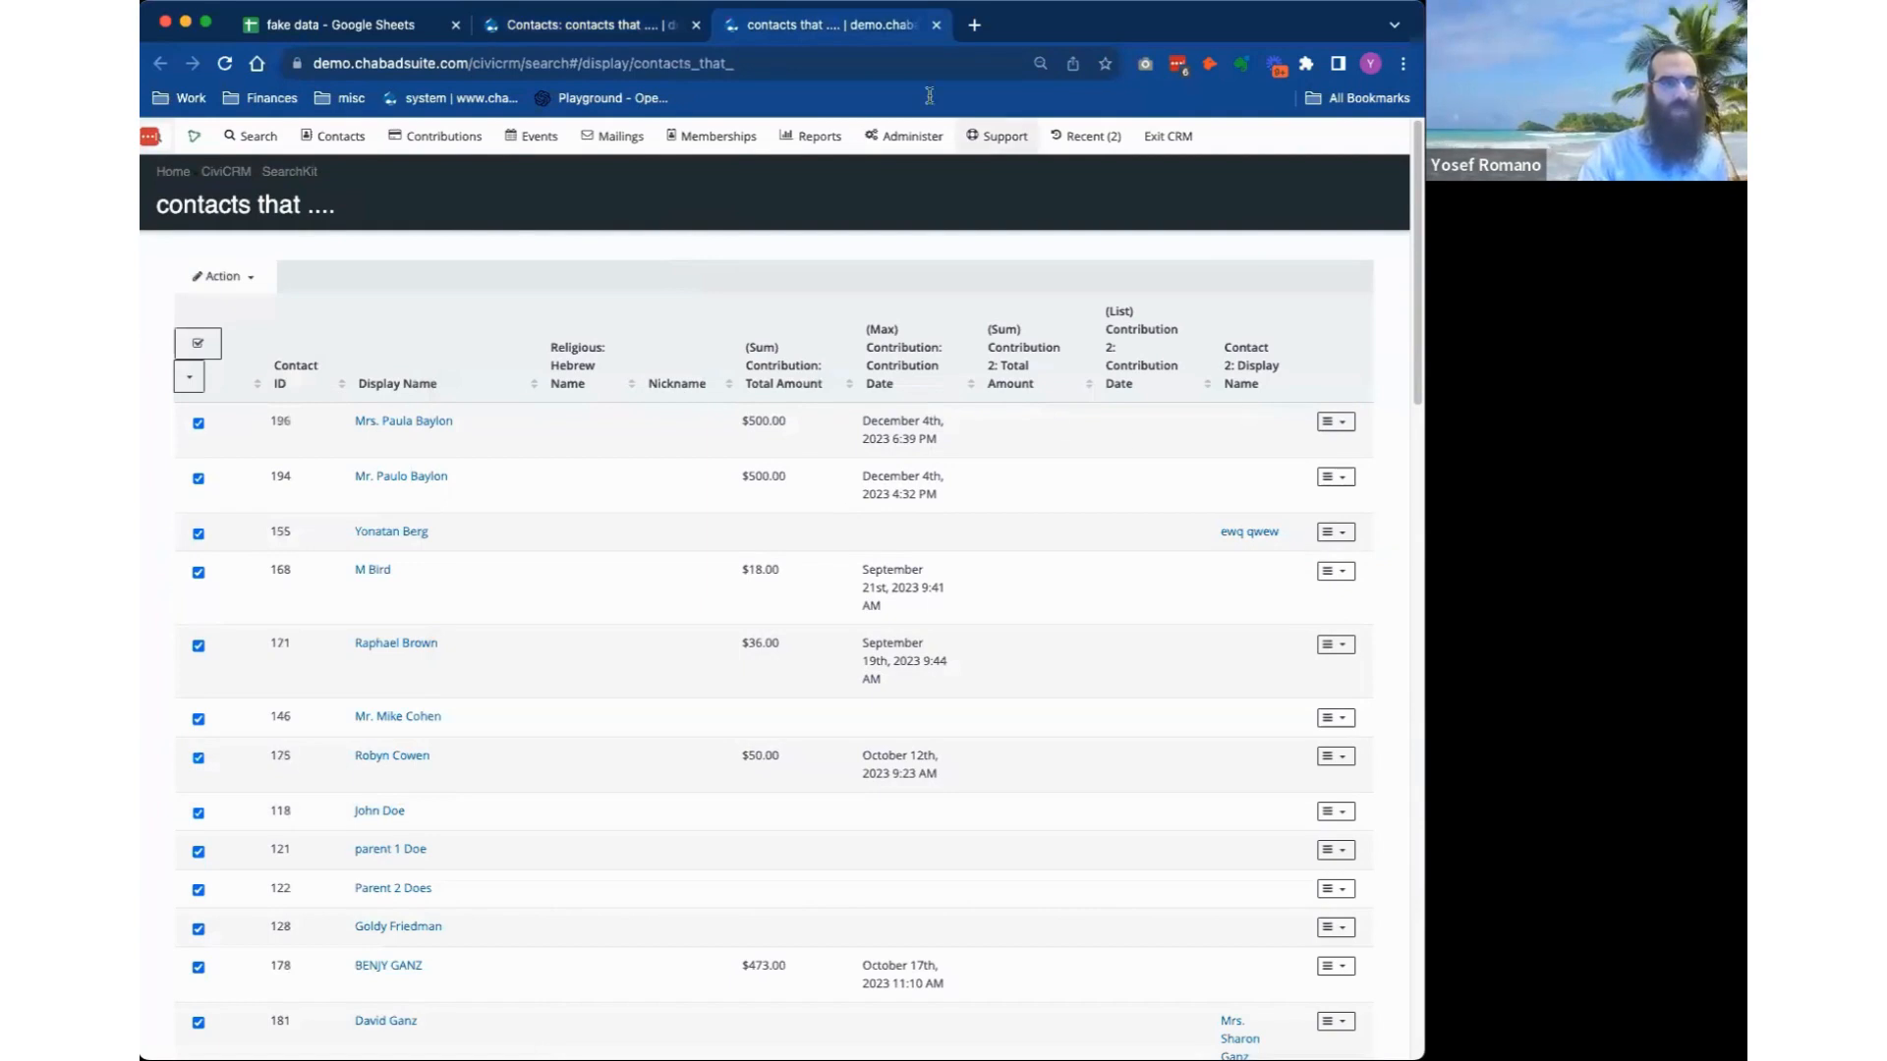
left_click(576, 30)
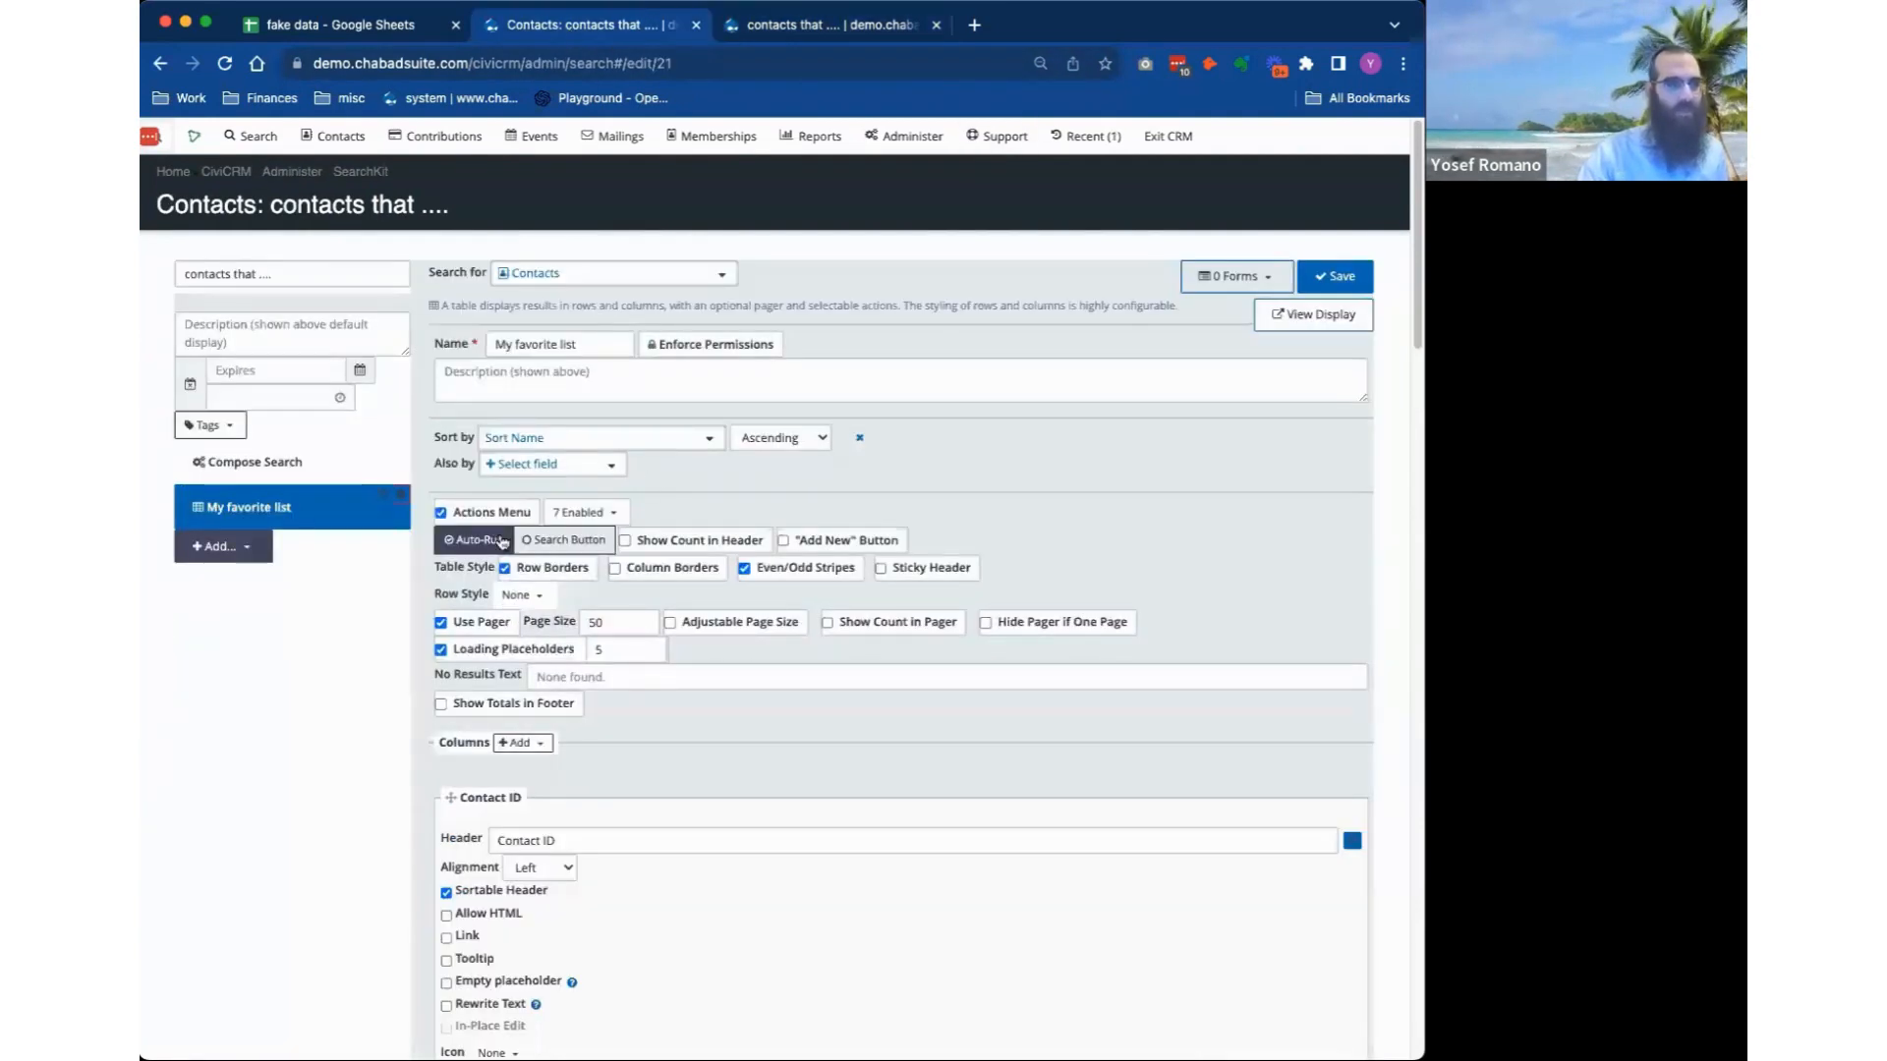
left_click(722, 543)
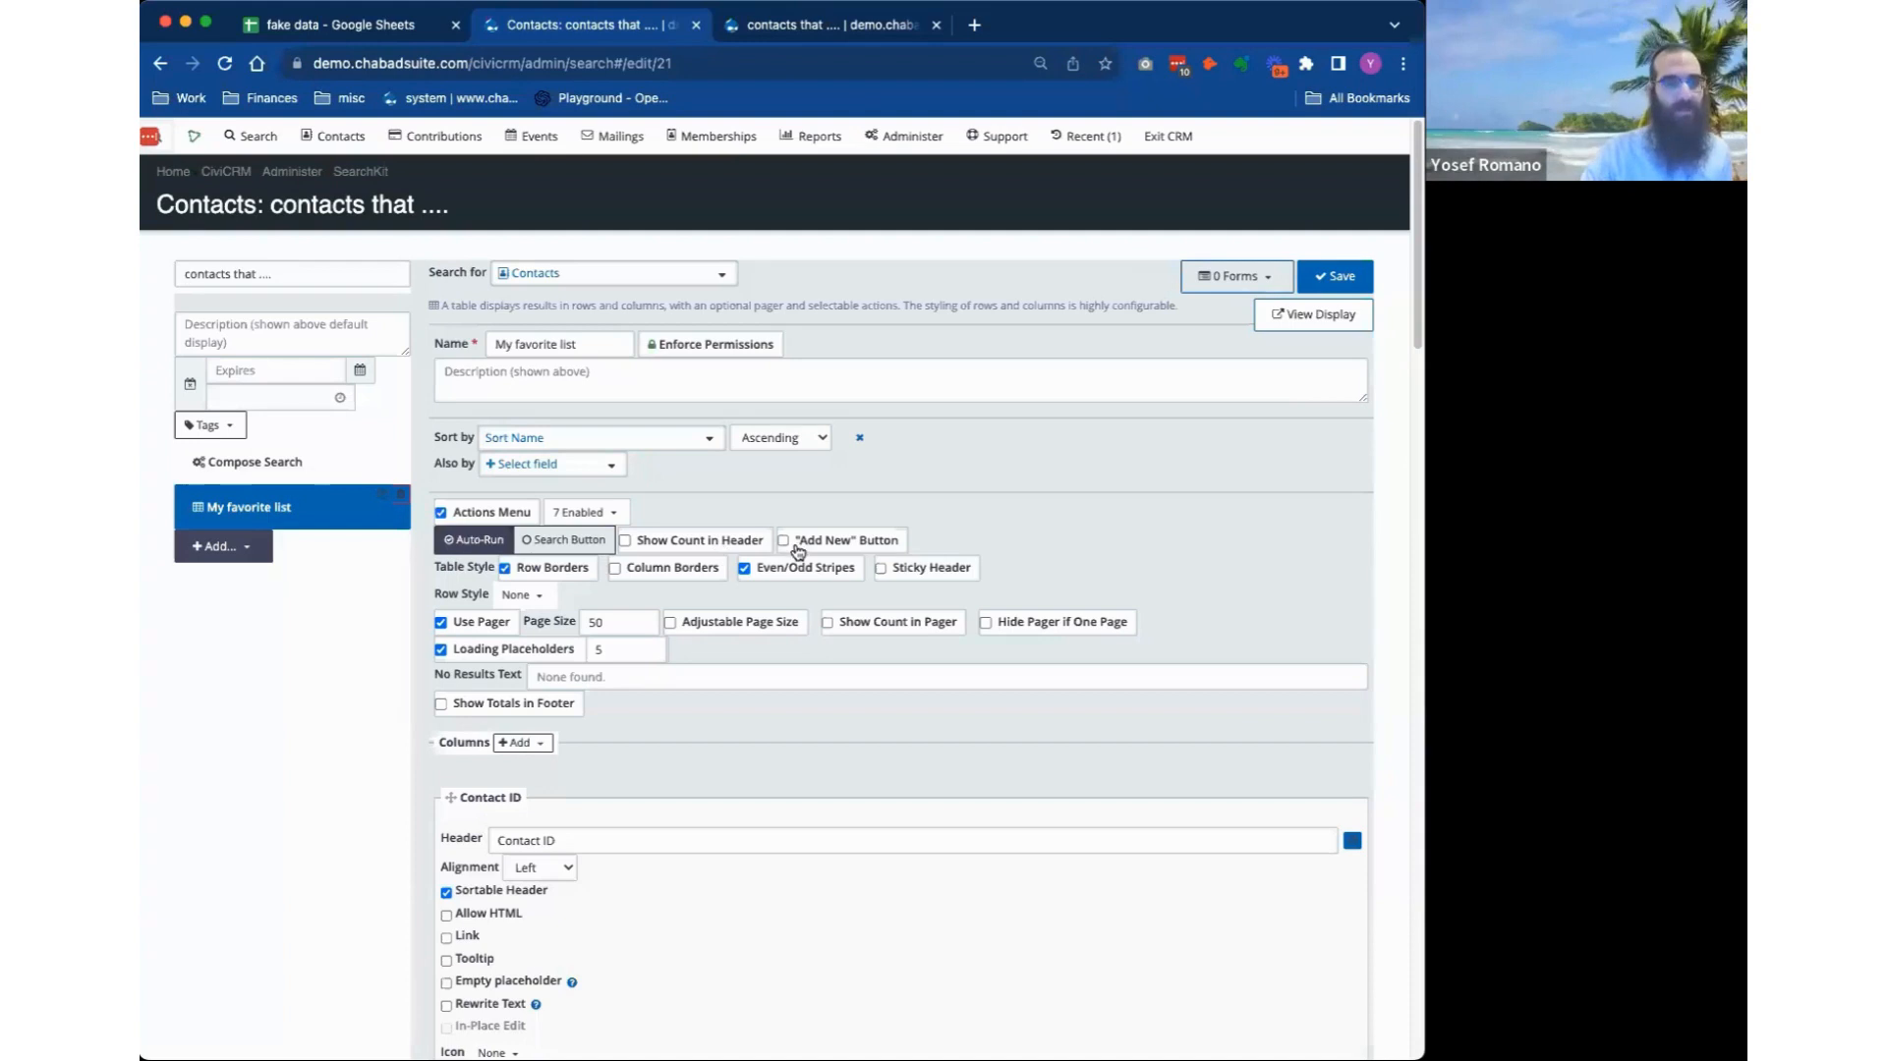
Show the result count in the display's header, and turn the "Add New" button on and back off after inspecting its link.
left_click(870, 548)
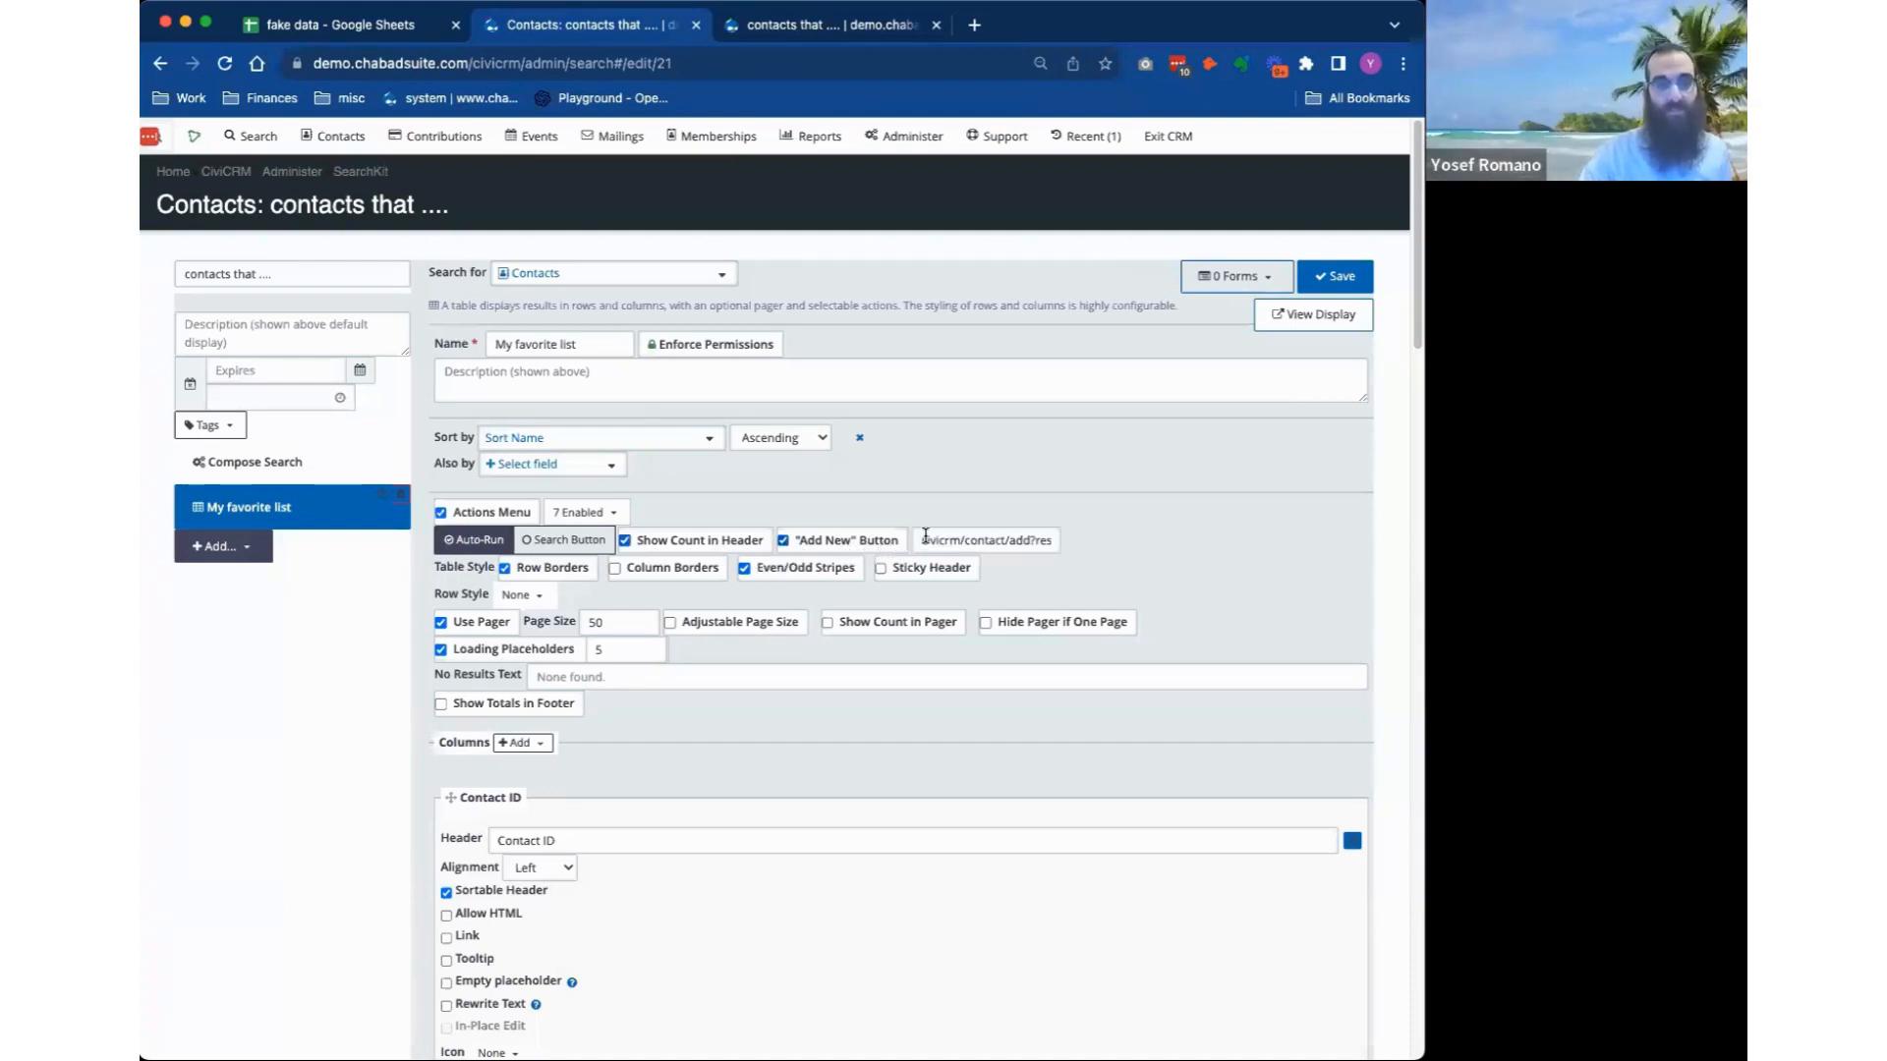
mouse_move(1052, 541)
left_mouse_down()
mouse_move(899, 543)
mouse_move(1073, 554)
left_mouse_up()
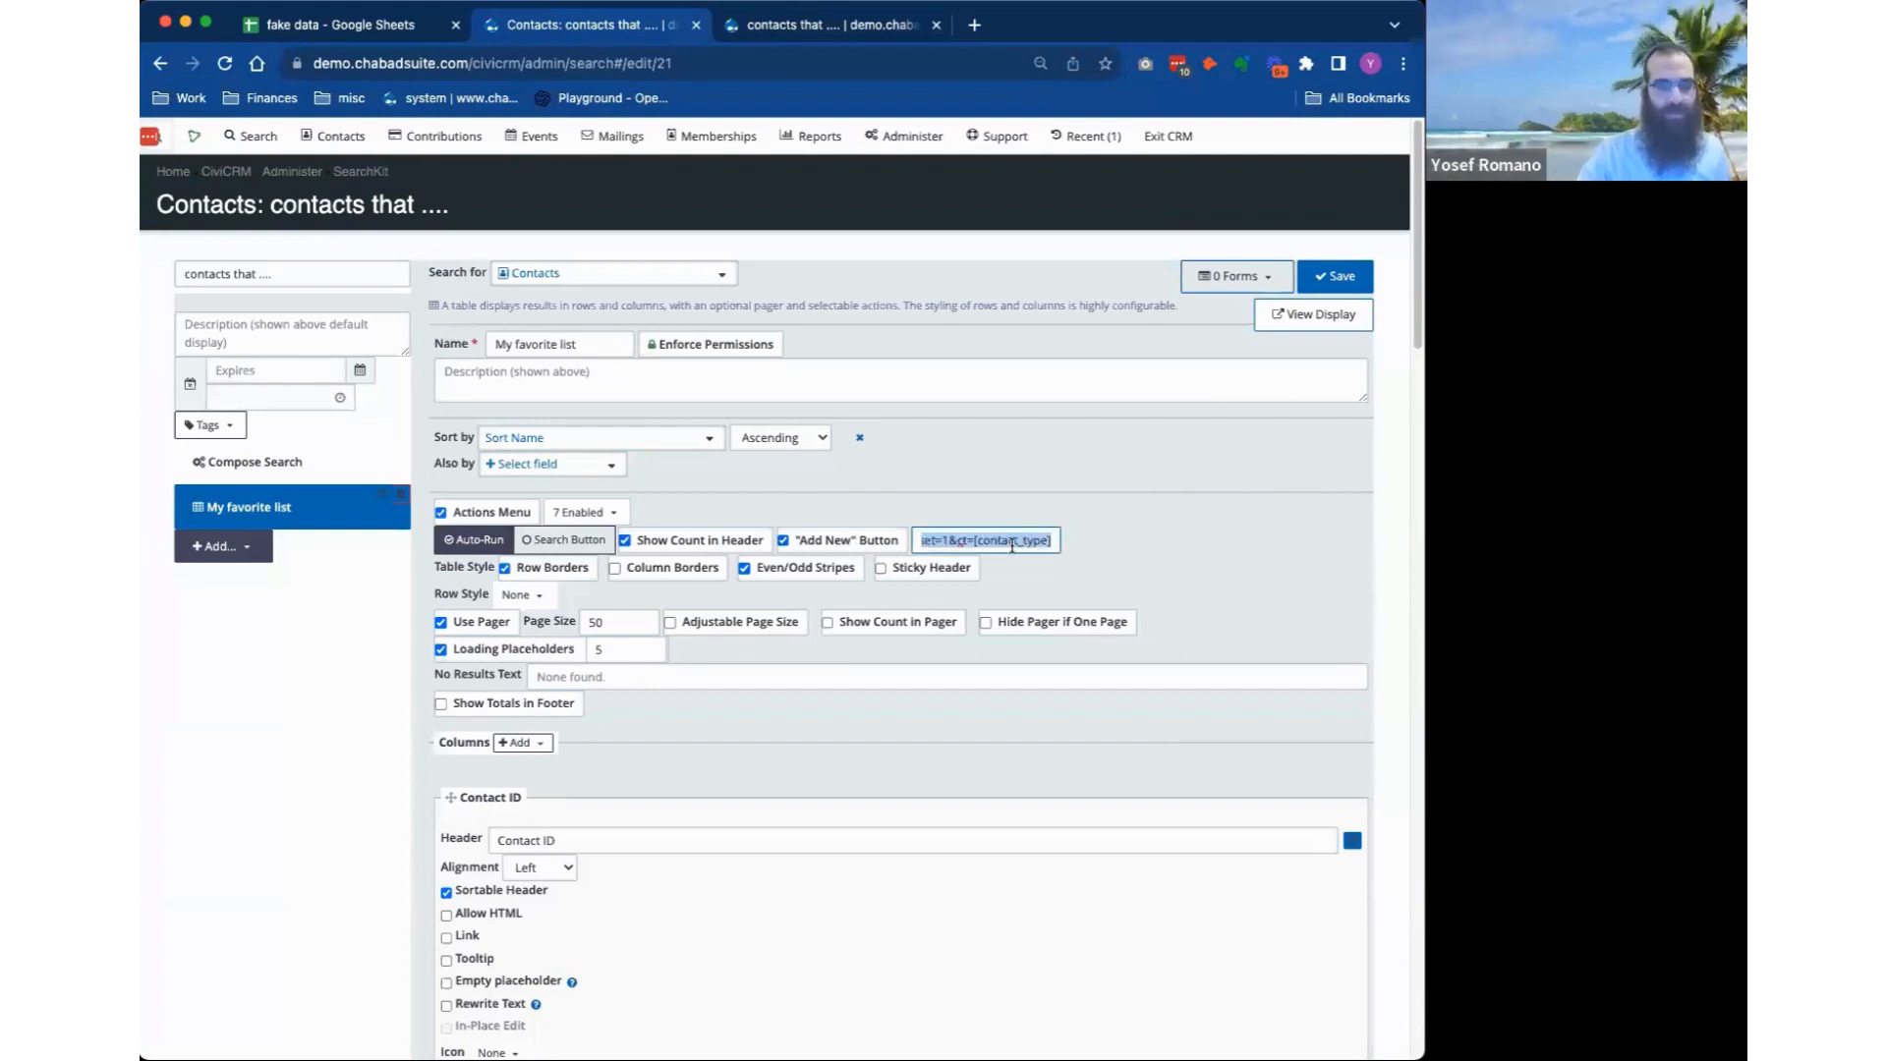
left_click(1075, 549)
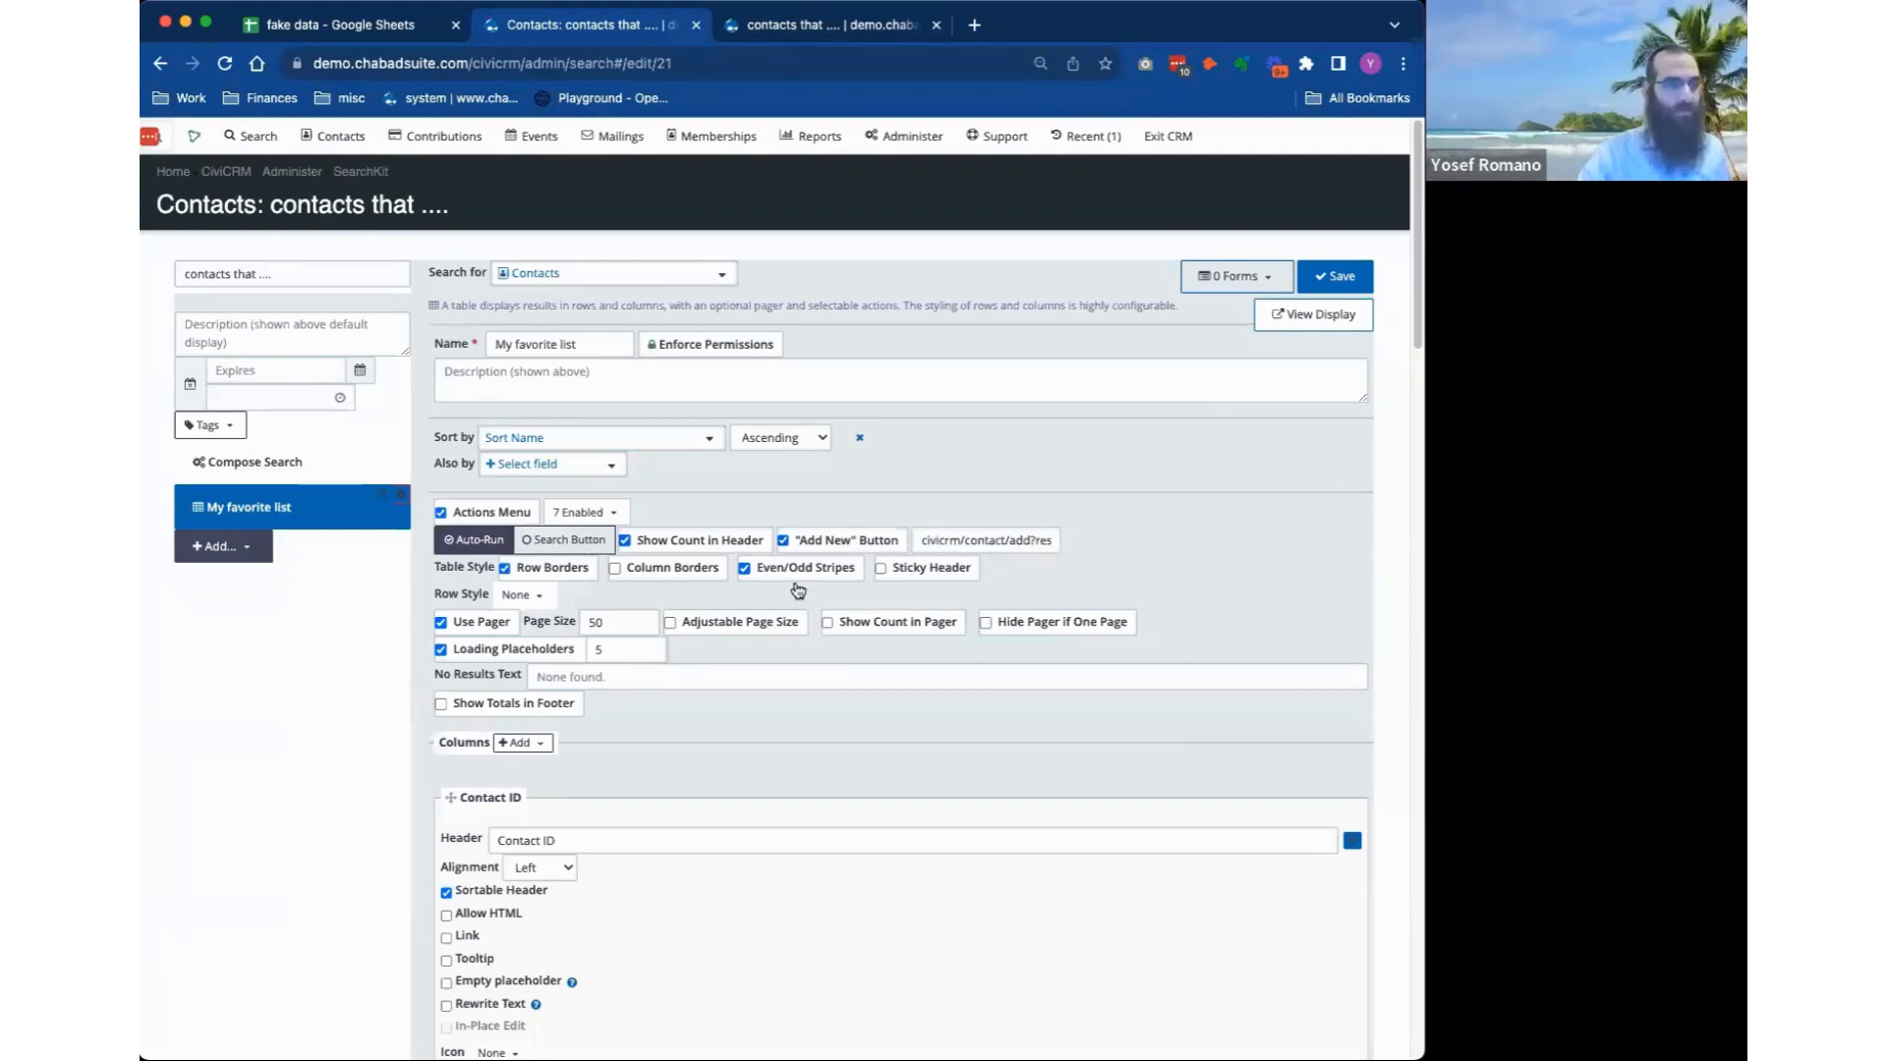
left_click(806, 543)
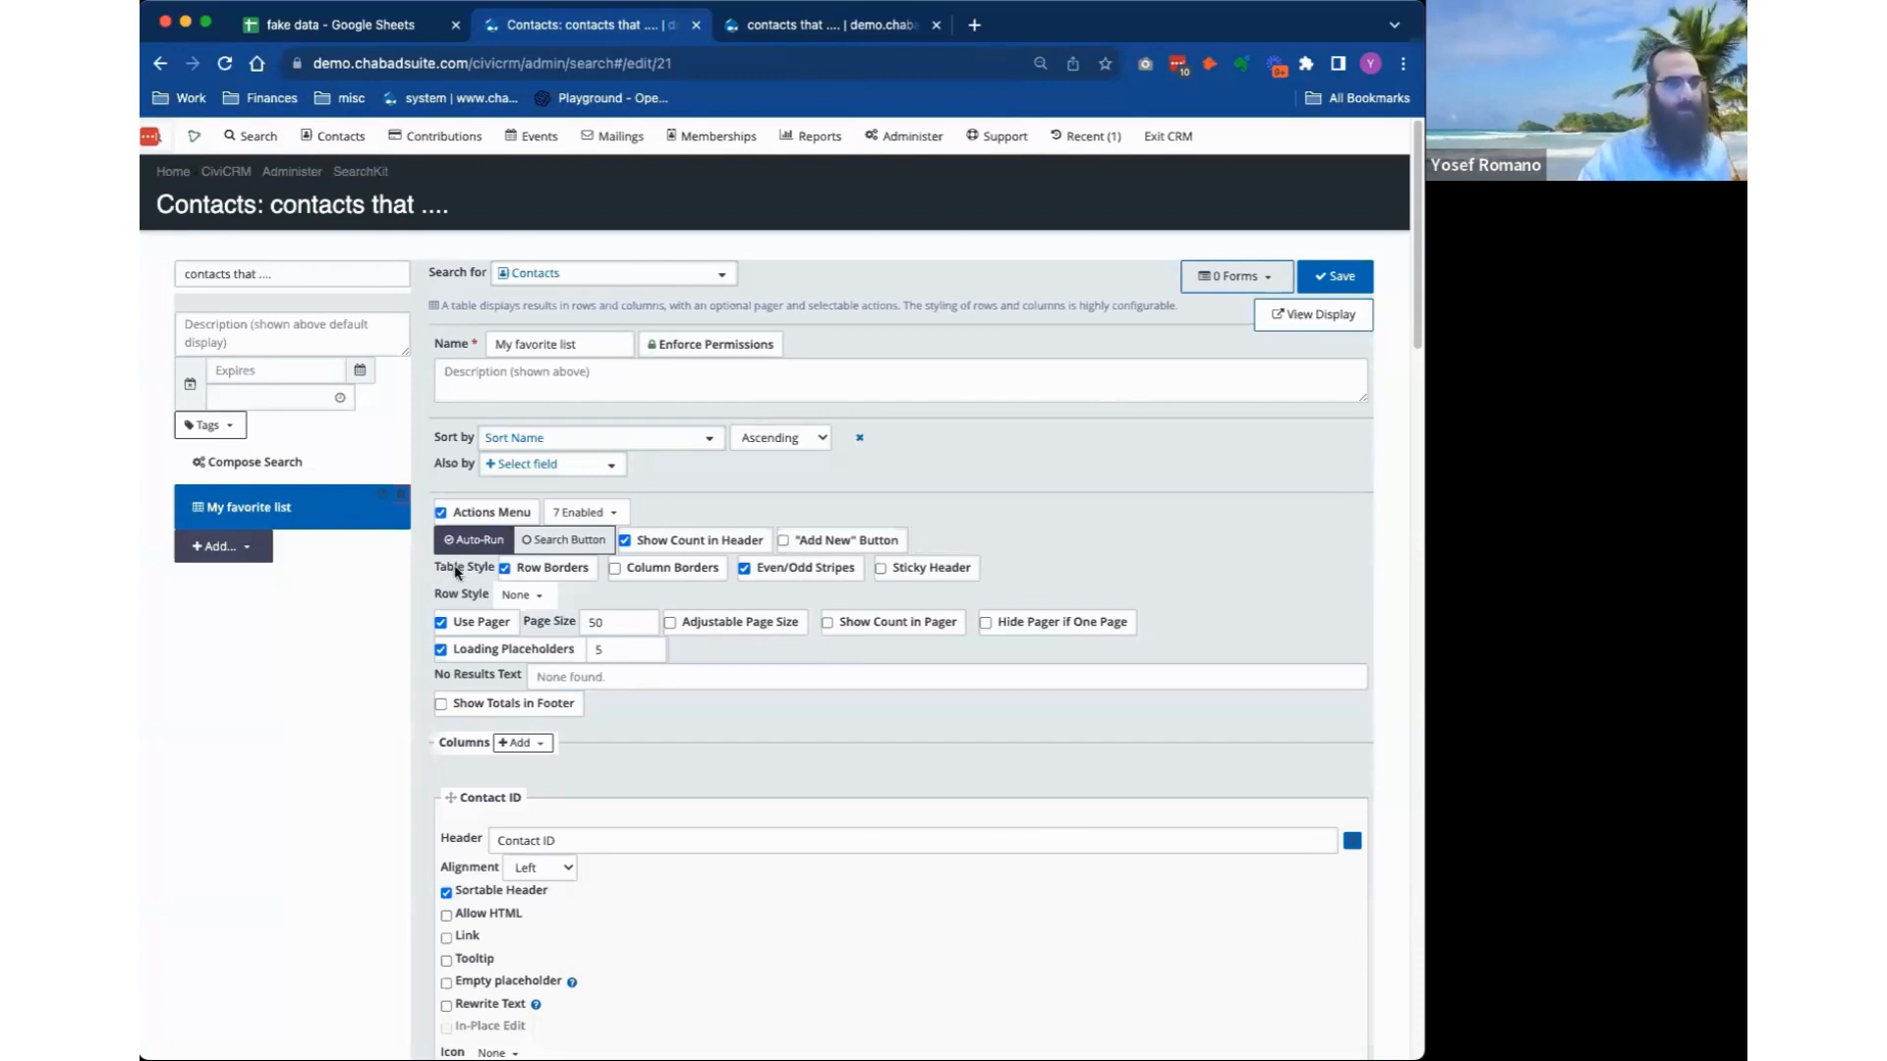
Set the display's page size to 200.
scroll(436, 633, "down", 1)
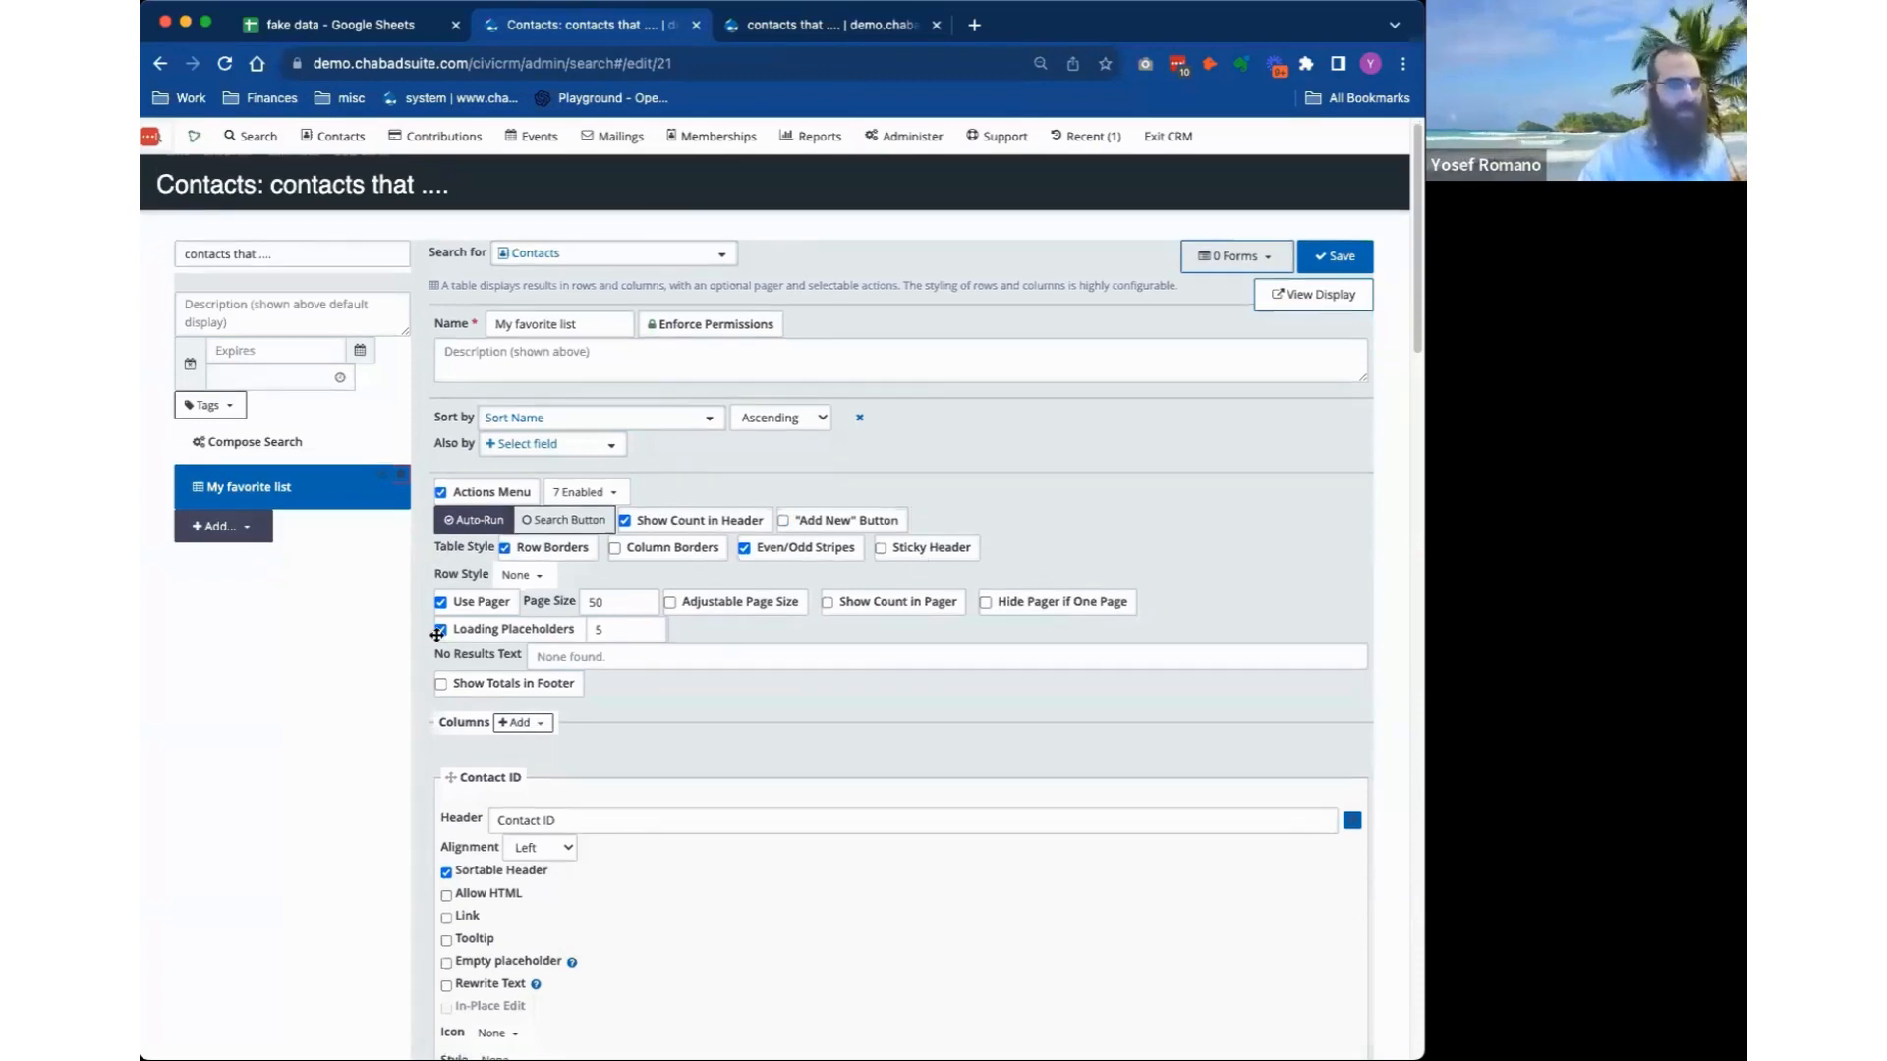
scroll(437, 634, "down", 3)
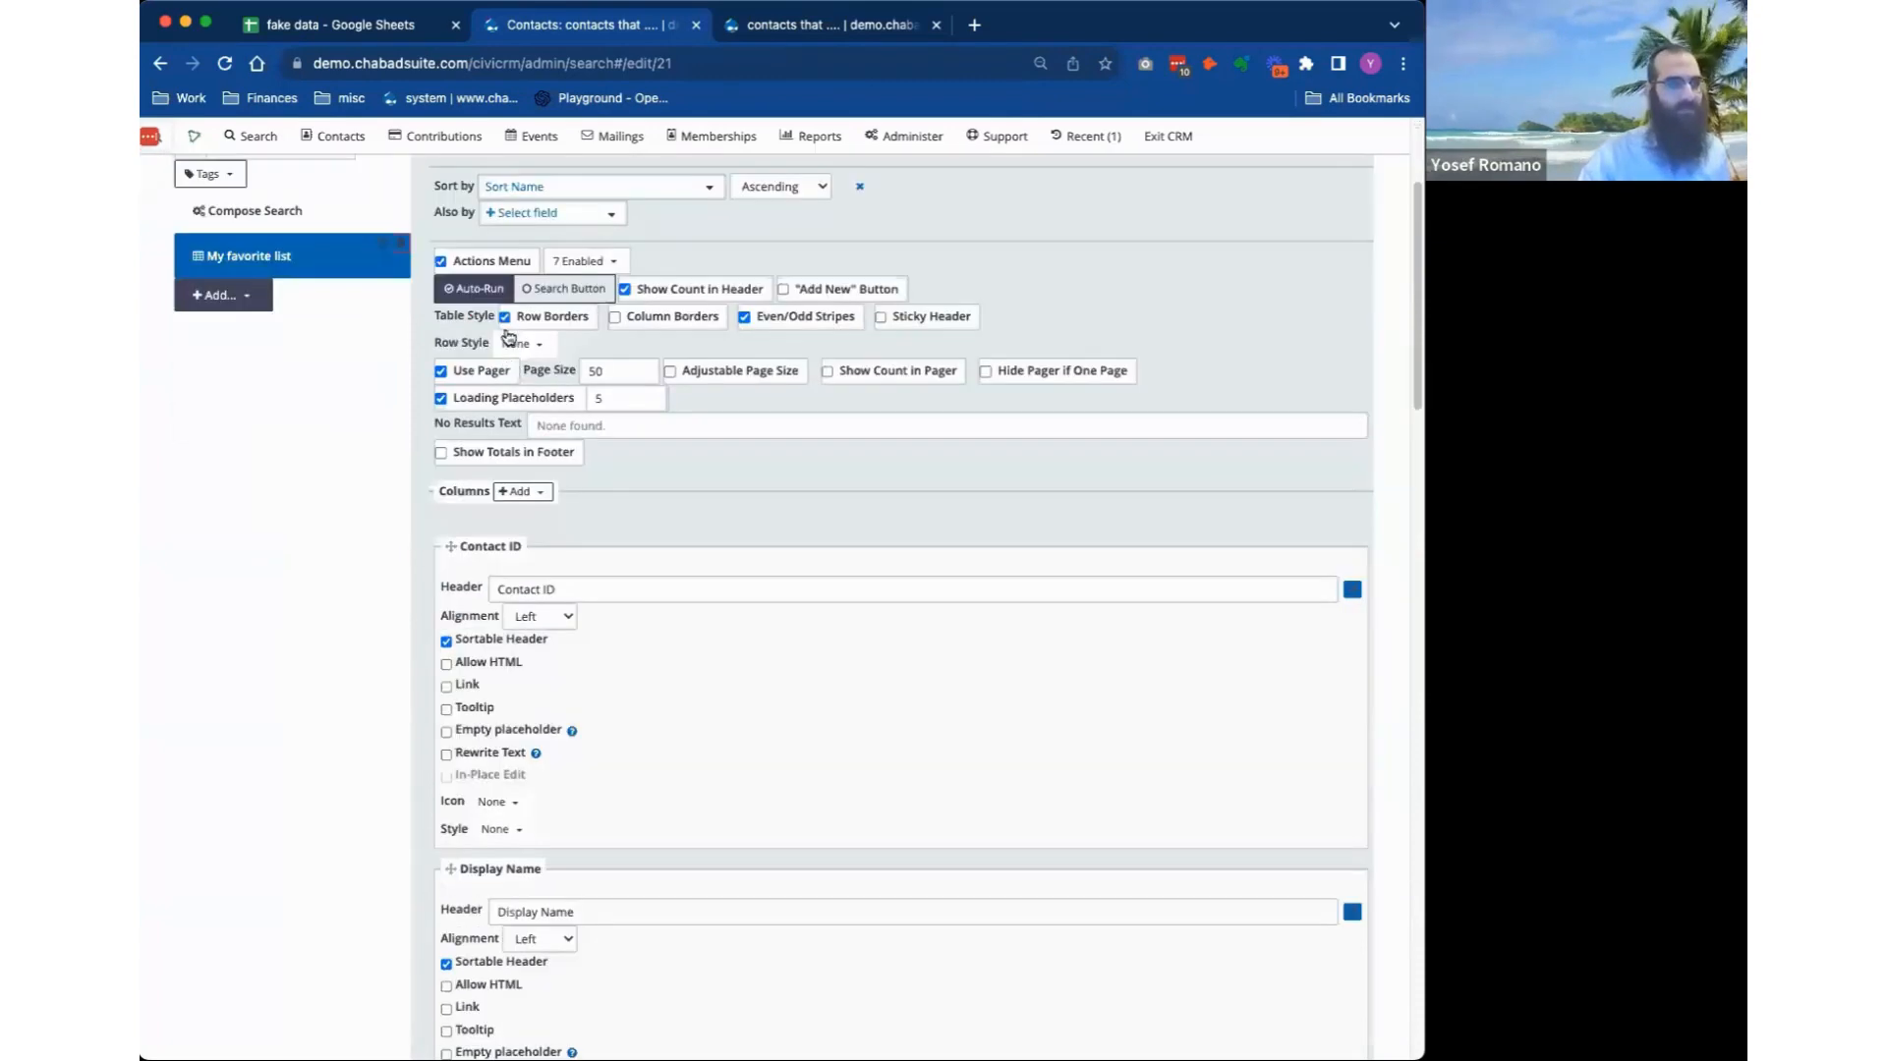
double_click(595, 365)
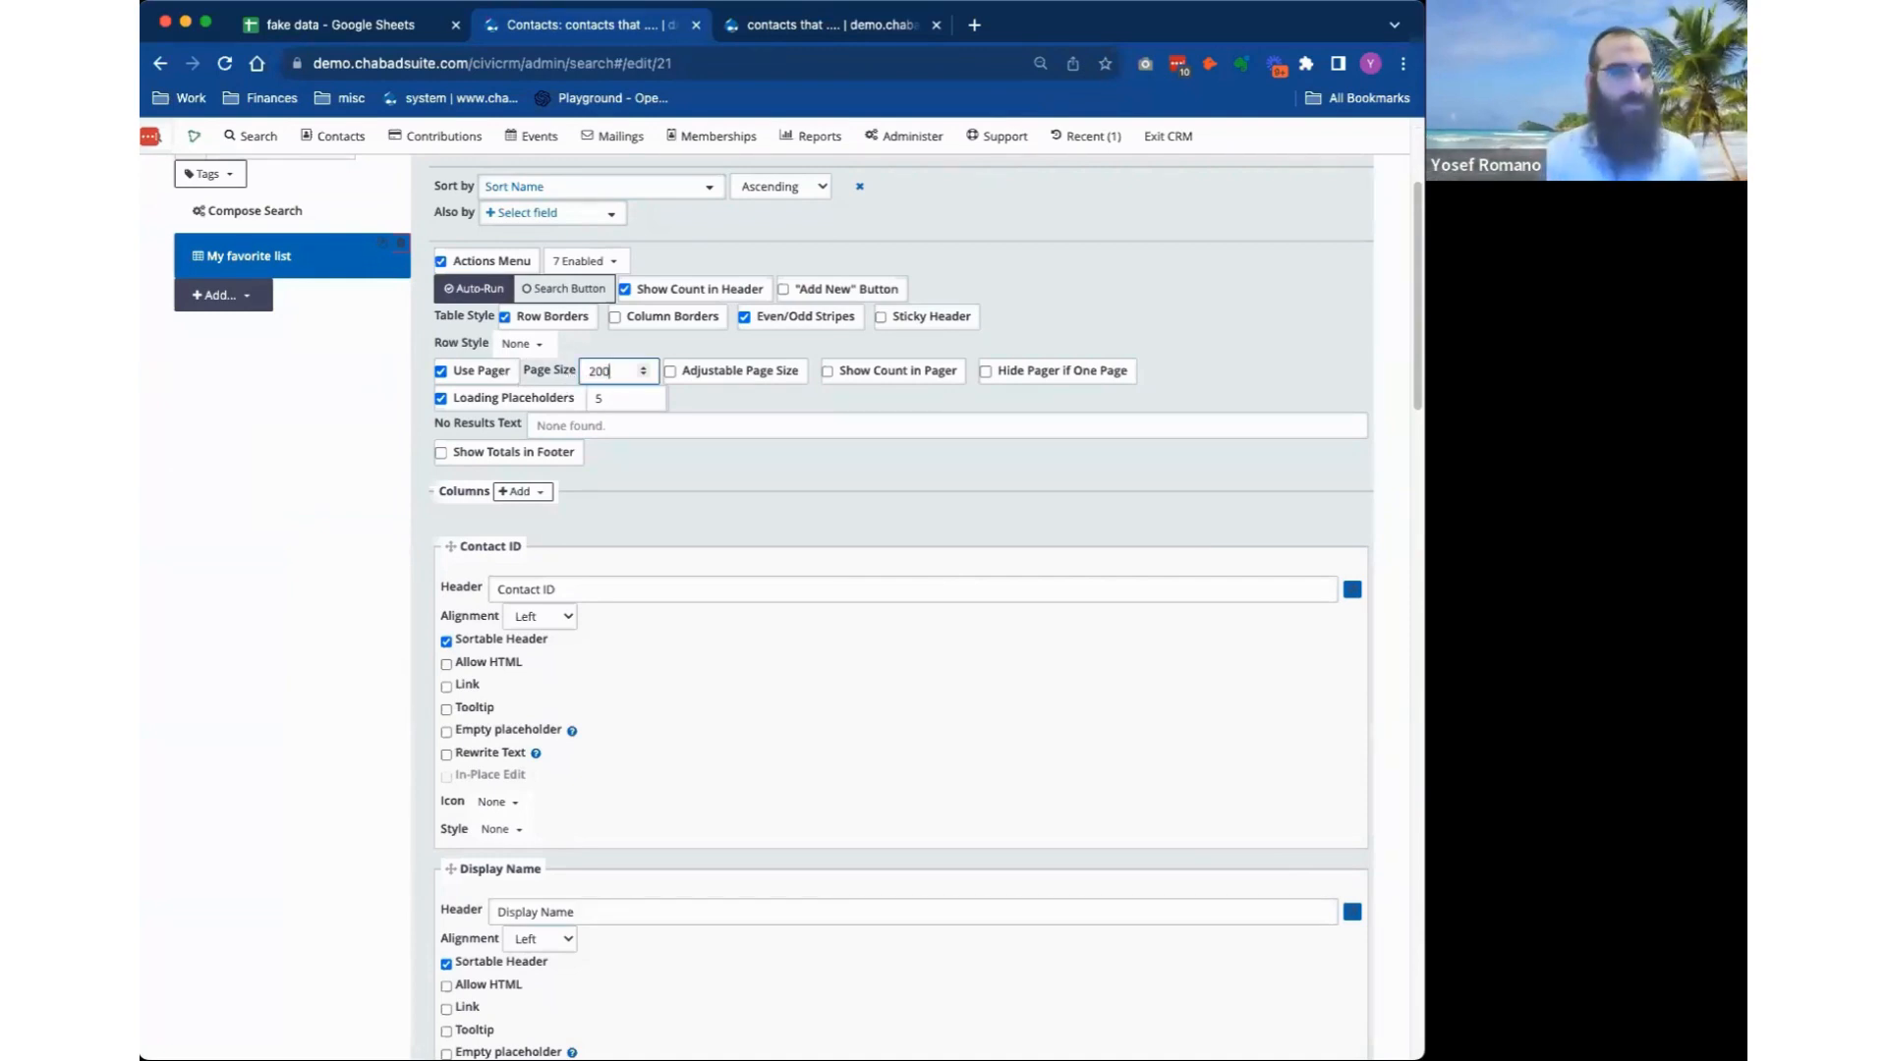
left_click(700, 385)
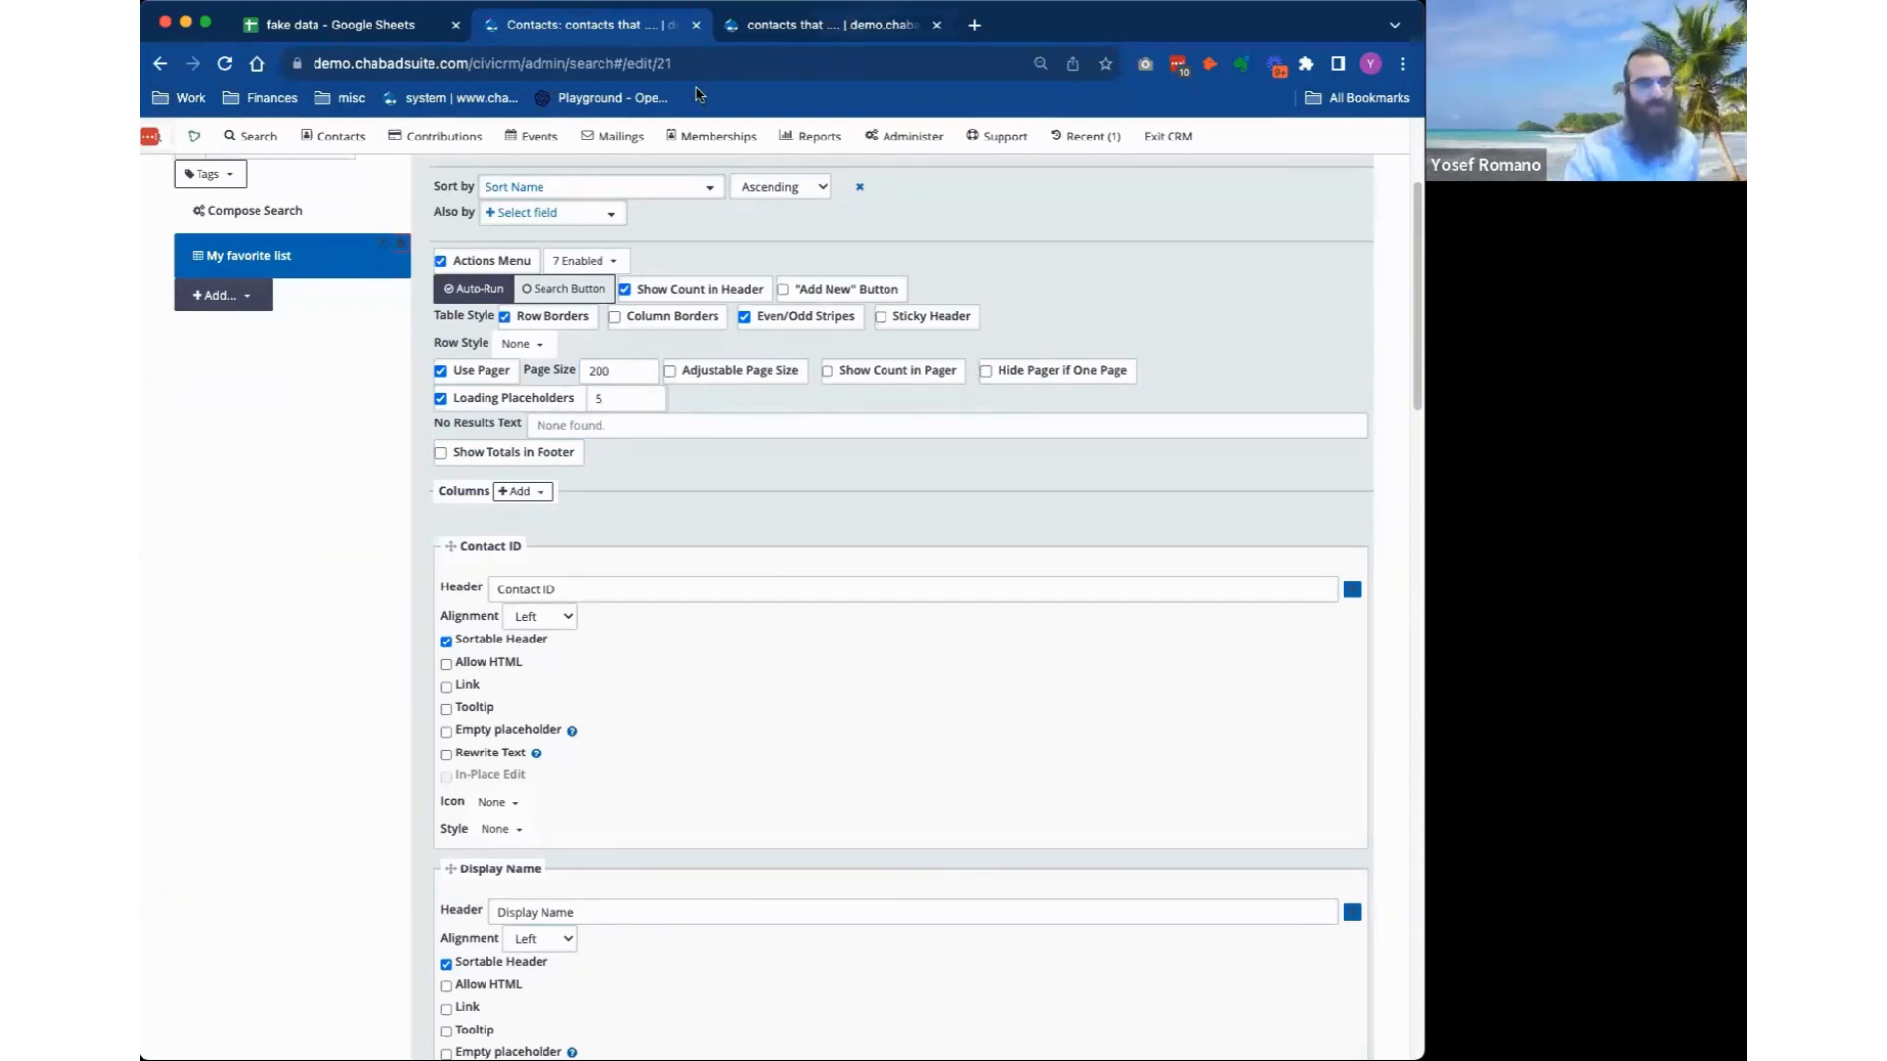
key("ctrl+Tab")
key("ctrl+shift+Tab")
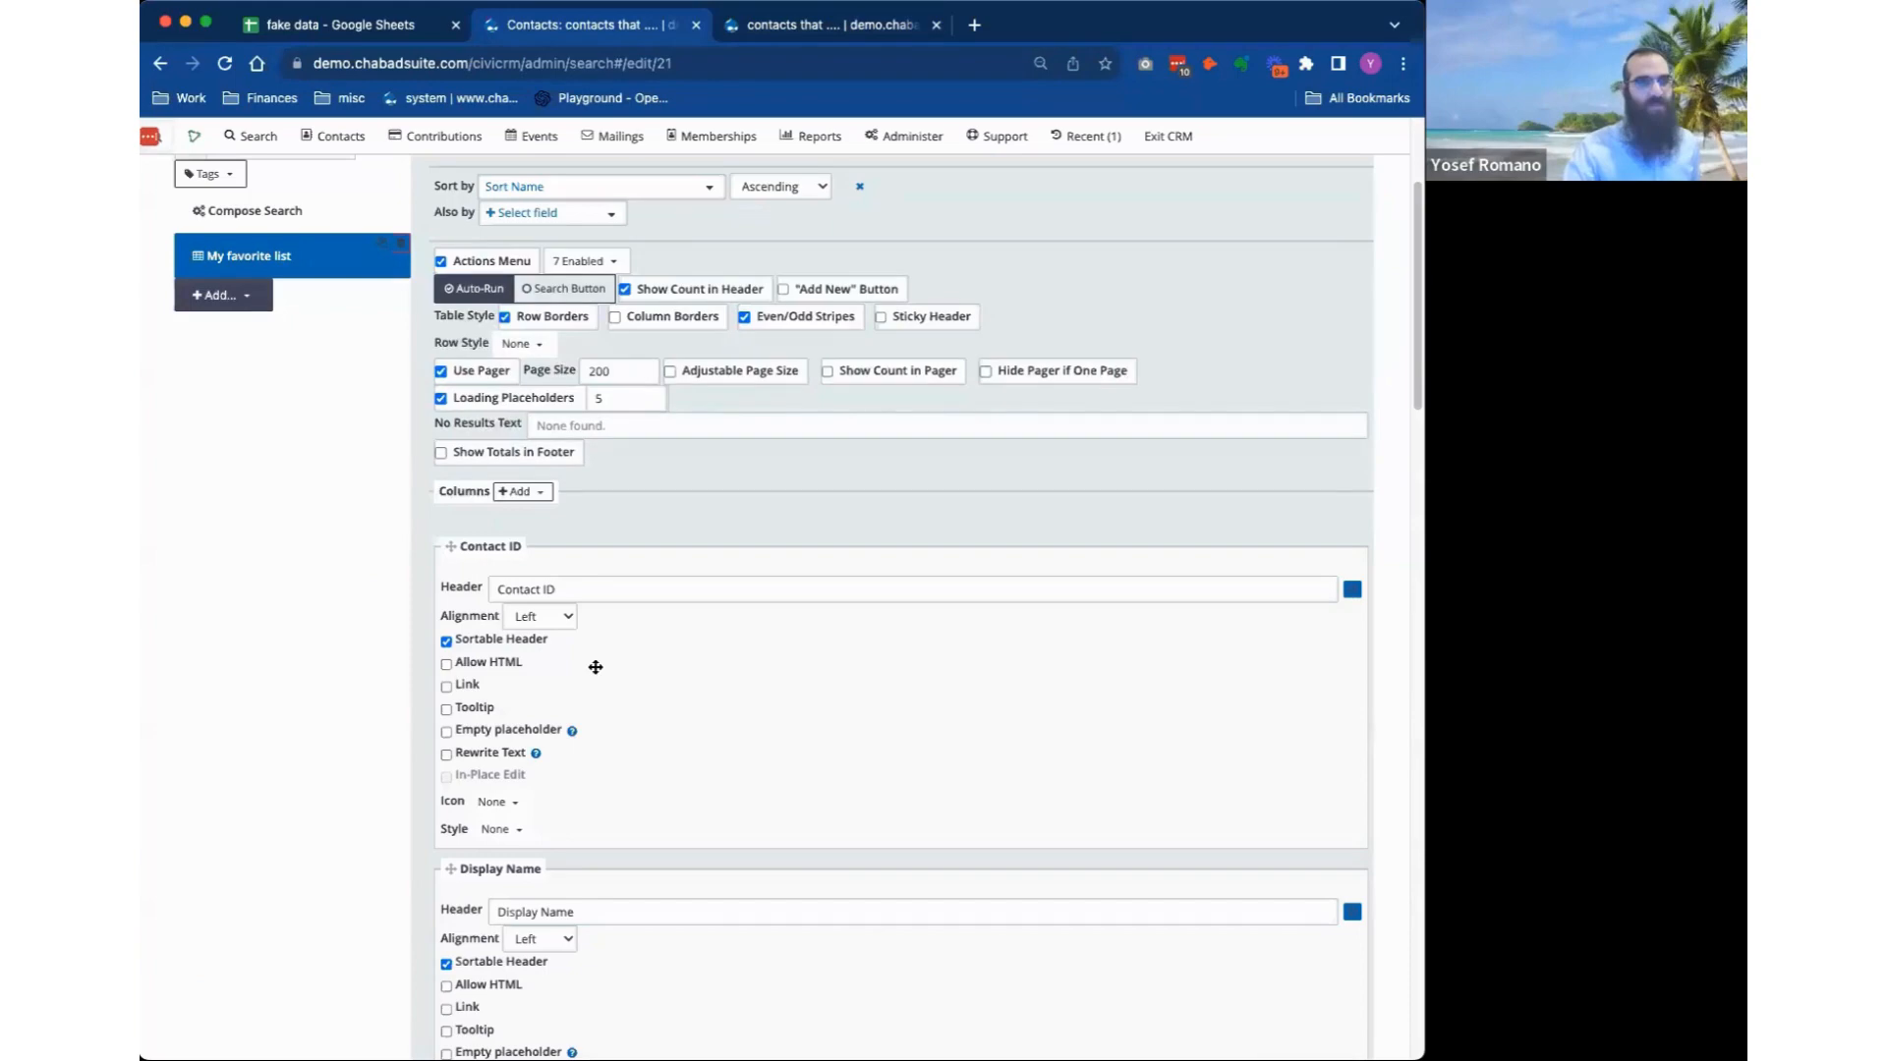
Turn off the display's actions menu and enable totals in the footer.
left_click(450, 262)
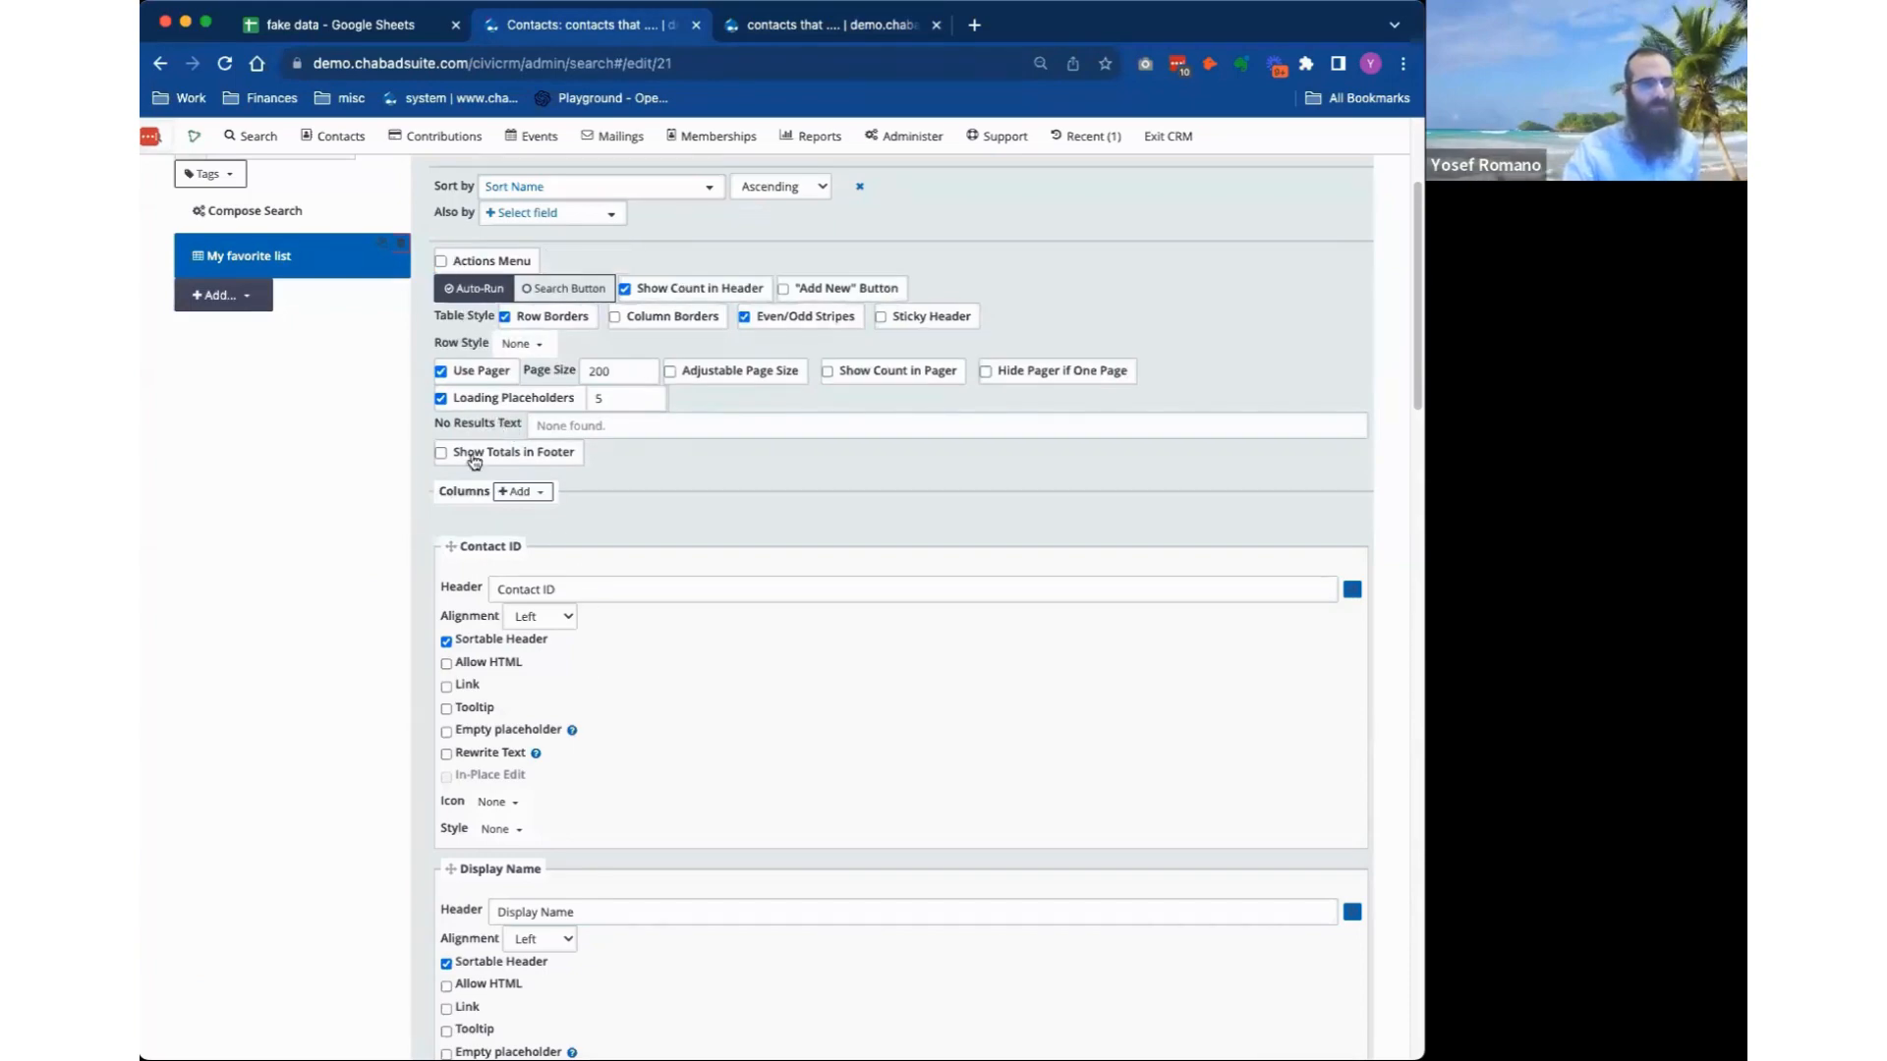
scroll(481, 461, "down", 5)
scroll(483, 465, "up", 7)
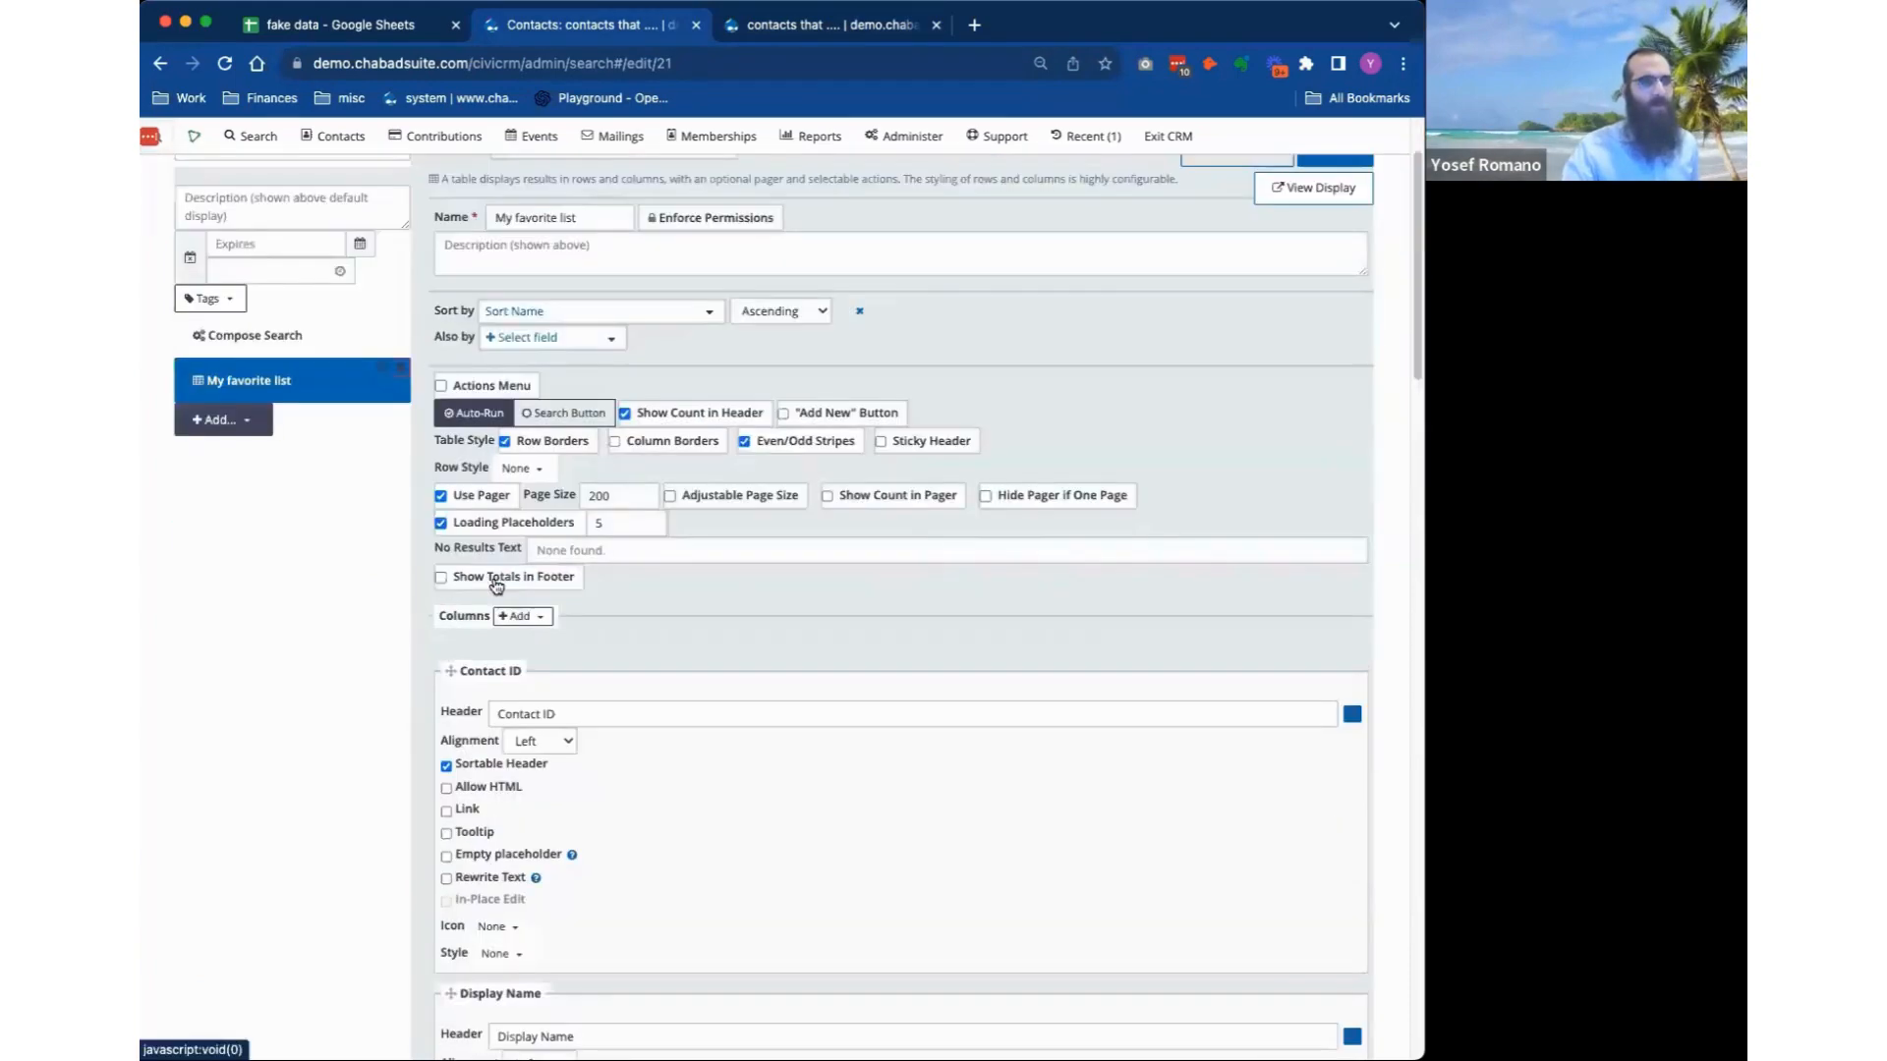
left_click(496, 580)
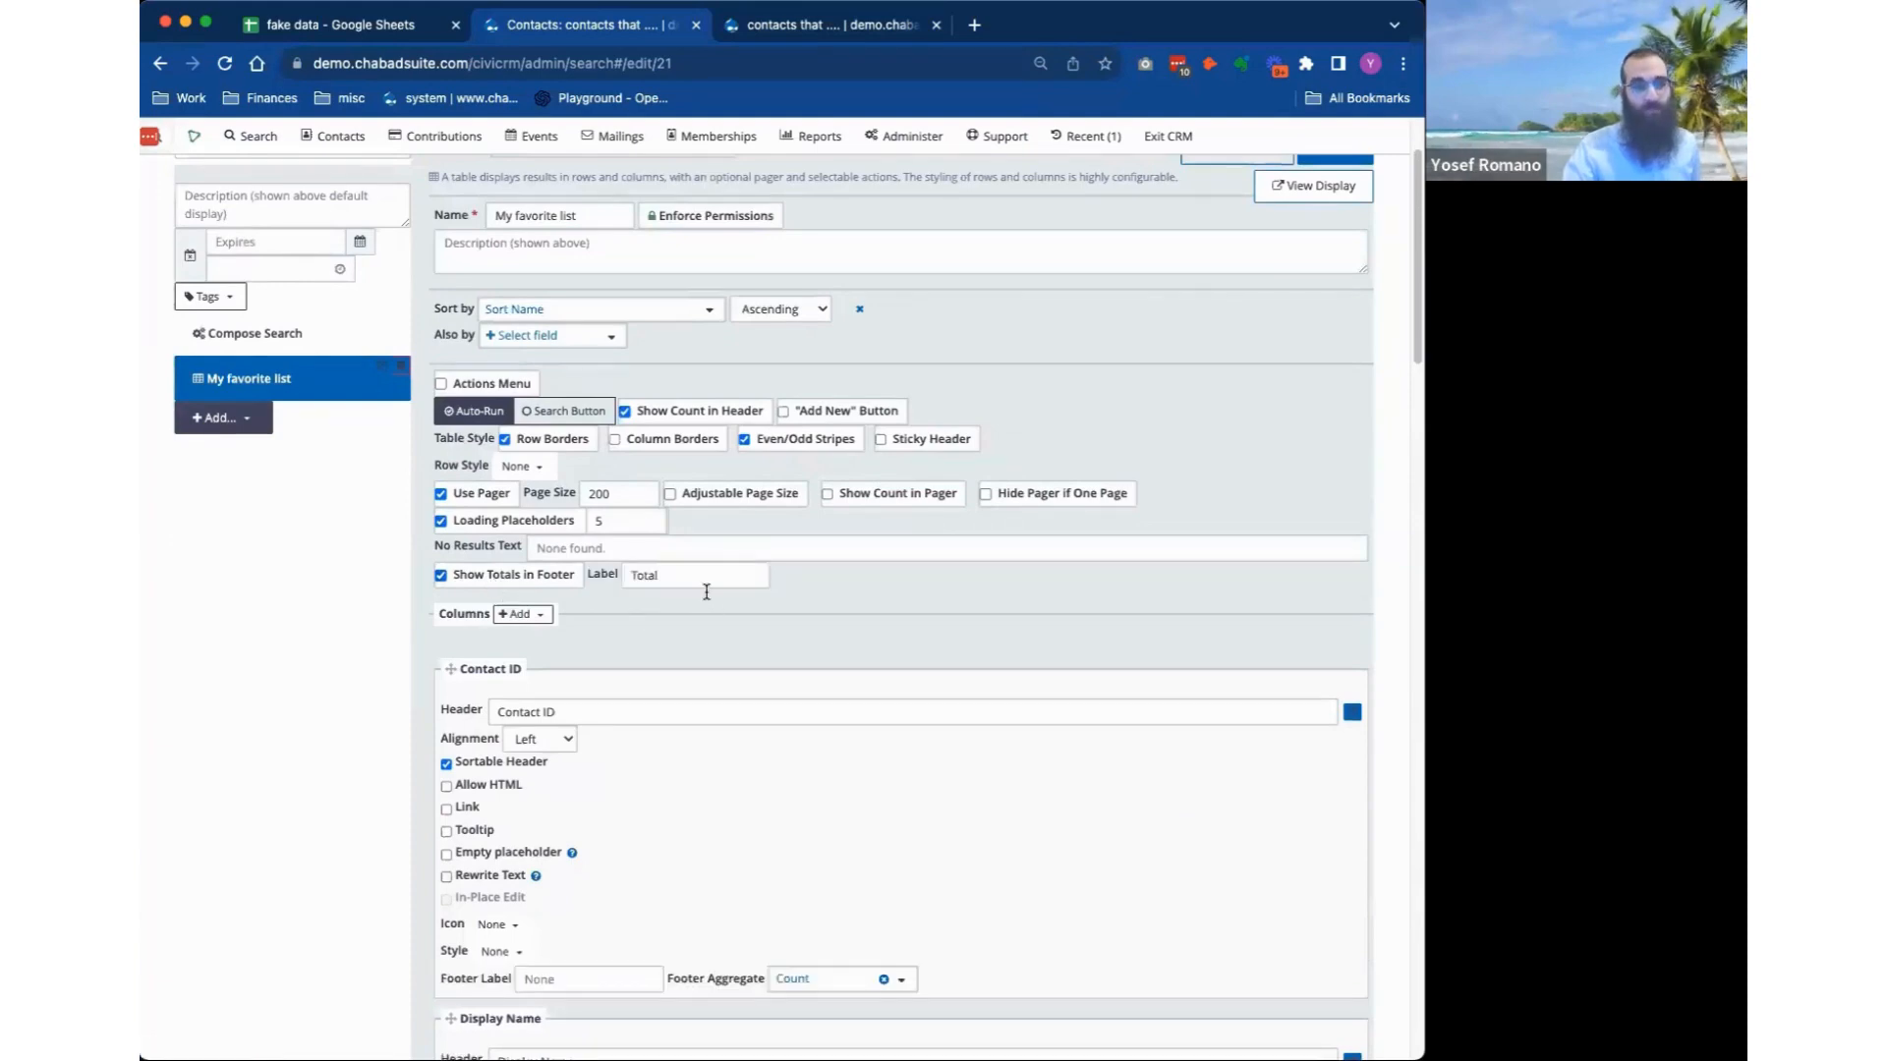
scroll(688, 609, "down", 1)
scroll(688, 609, "down", 20)
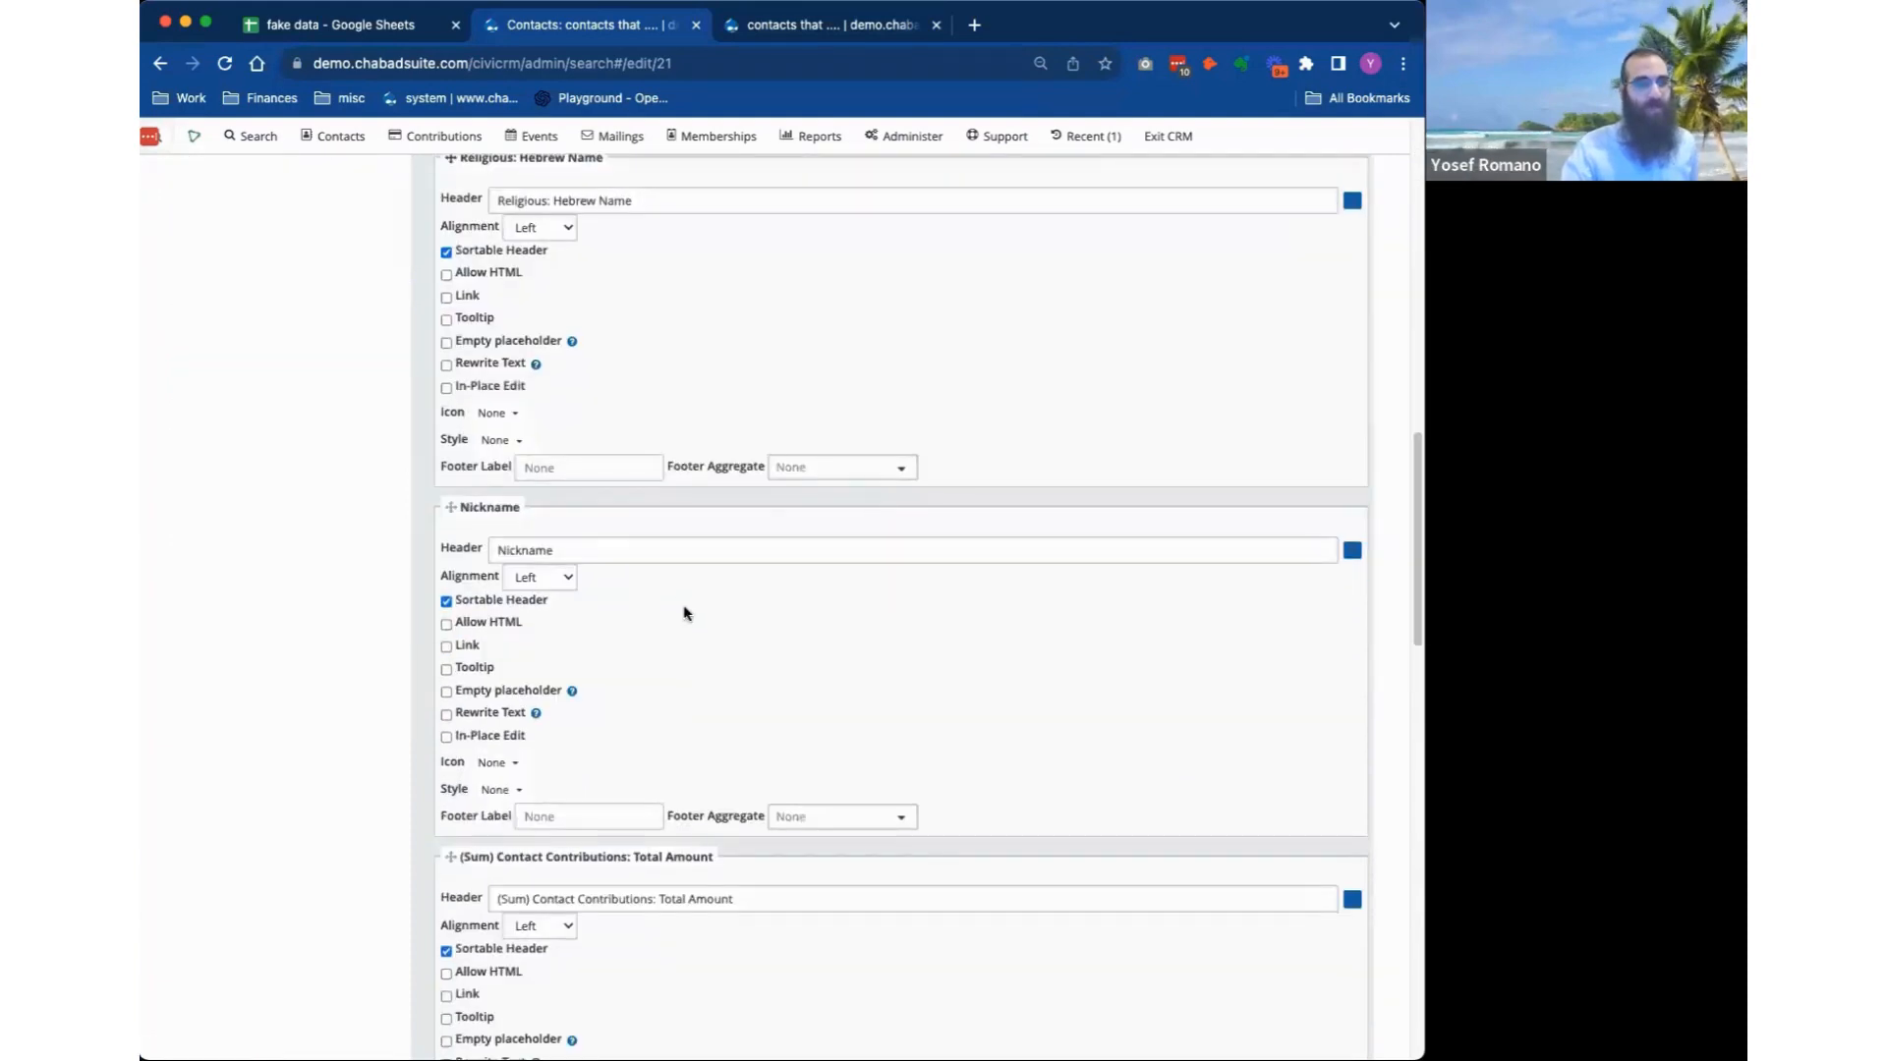
Remove the Contact ID column from the My favorite list display.
scroll(686, 601, "up", 14)
scroll(683, 591, "up", 8)
scroll(595, 550, "down", 5)
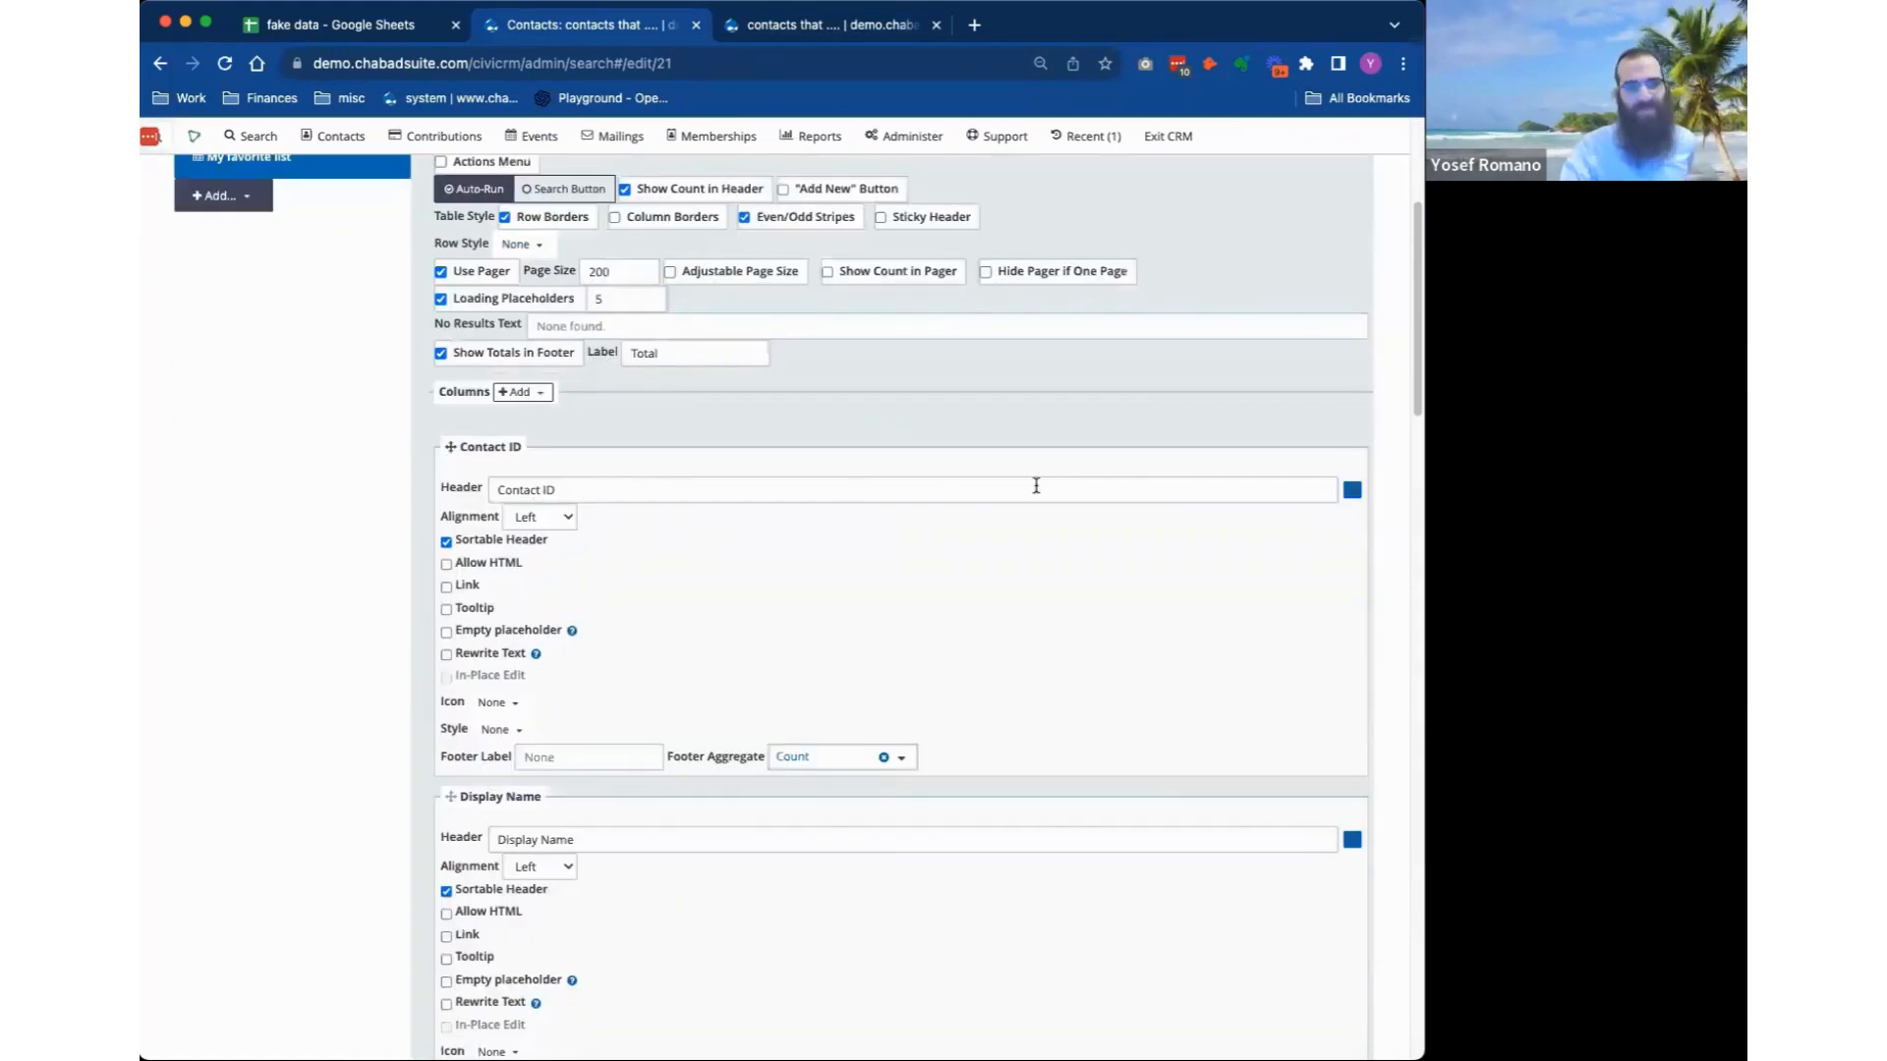
left_click(1353, 490)
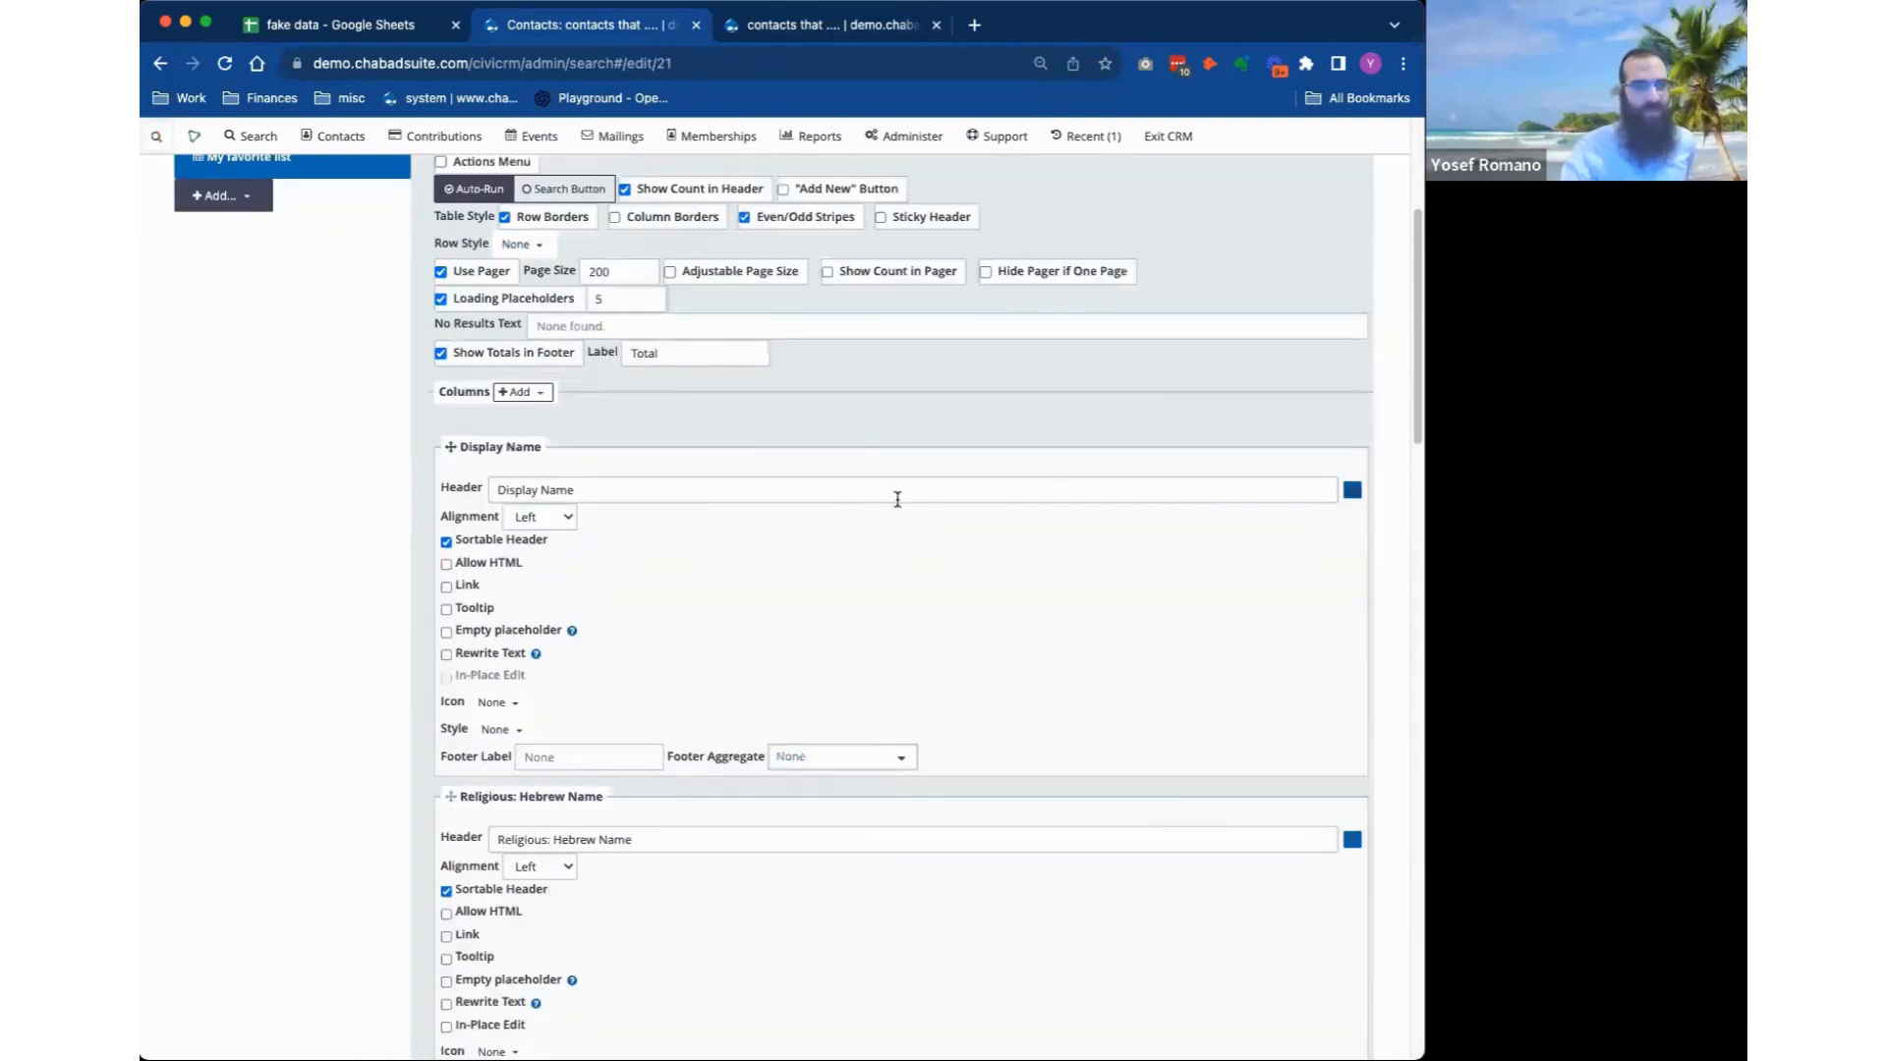
Change the contact's Display Name column header to "Contact".
double_click(540, 494)
key("Right")
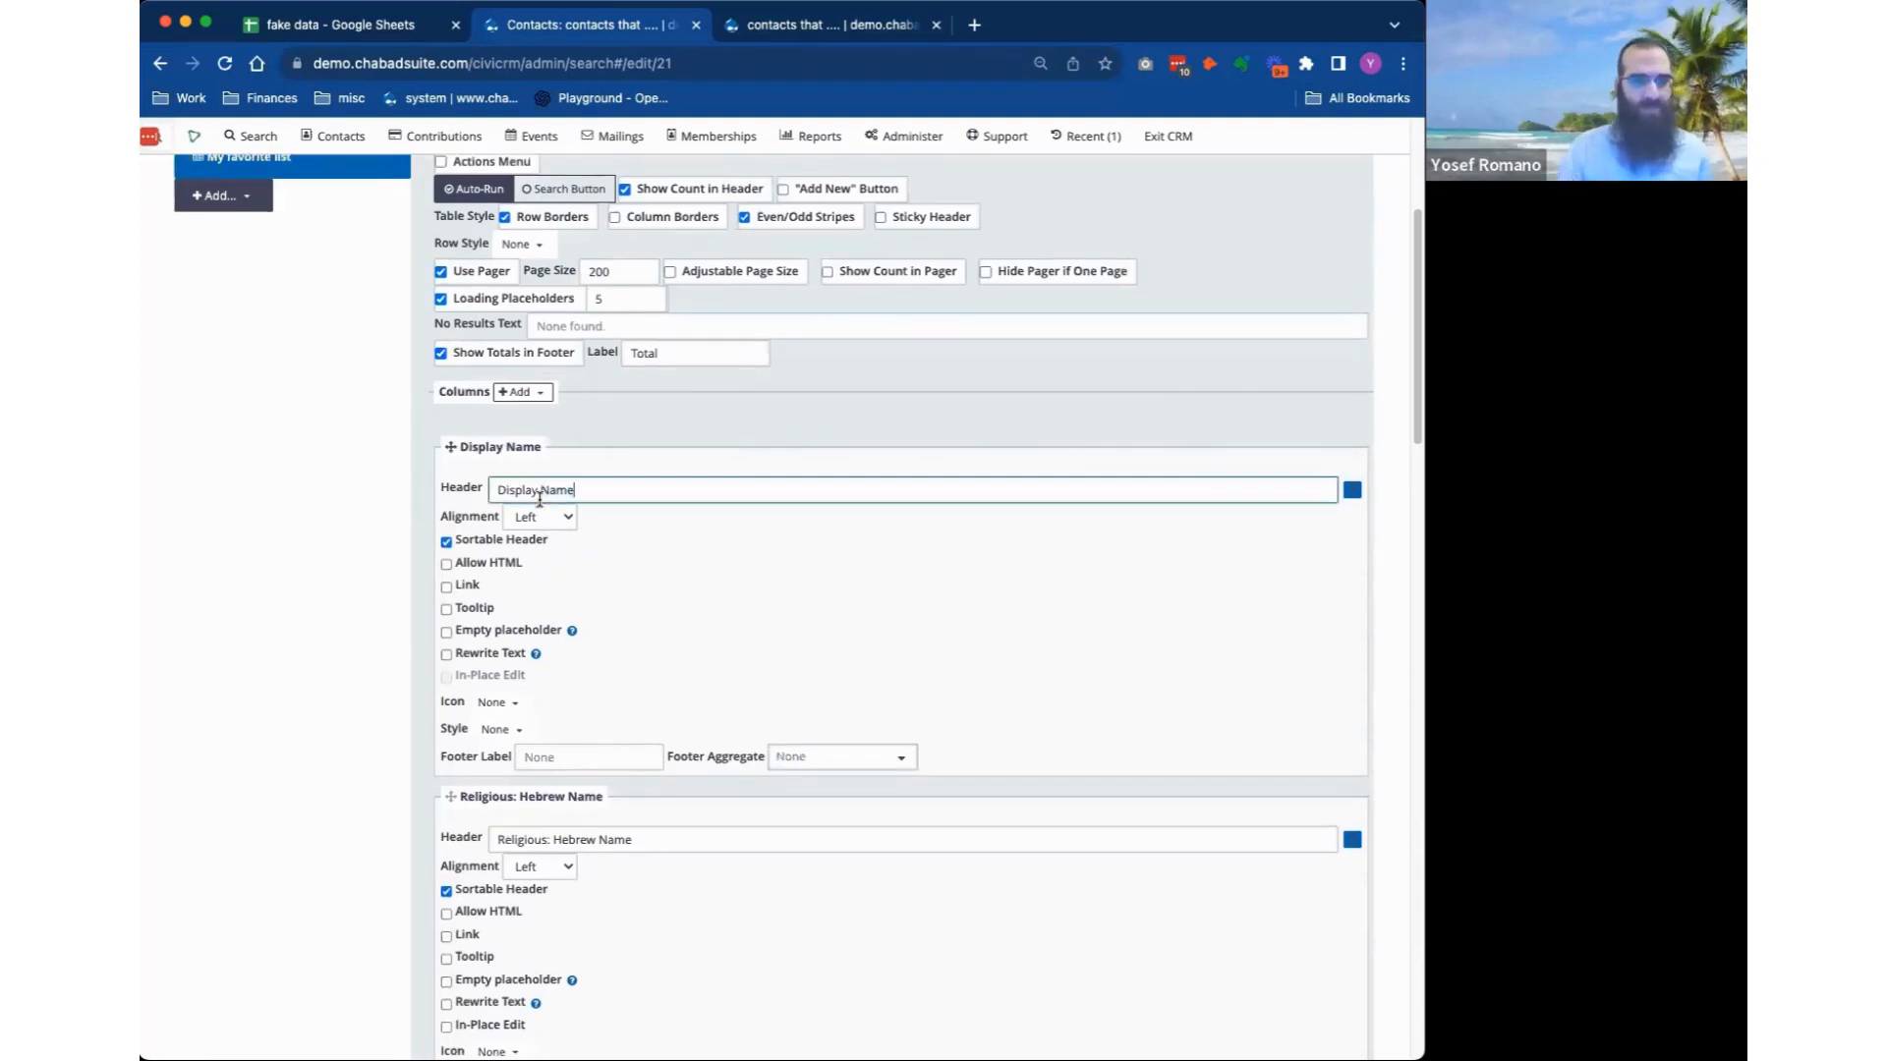
triple_click(540, 499)
type("Contac")
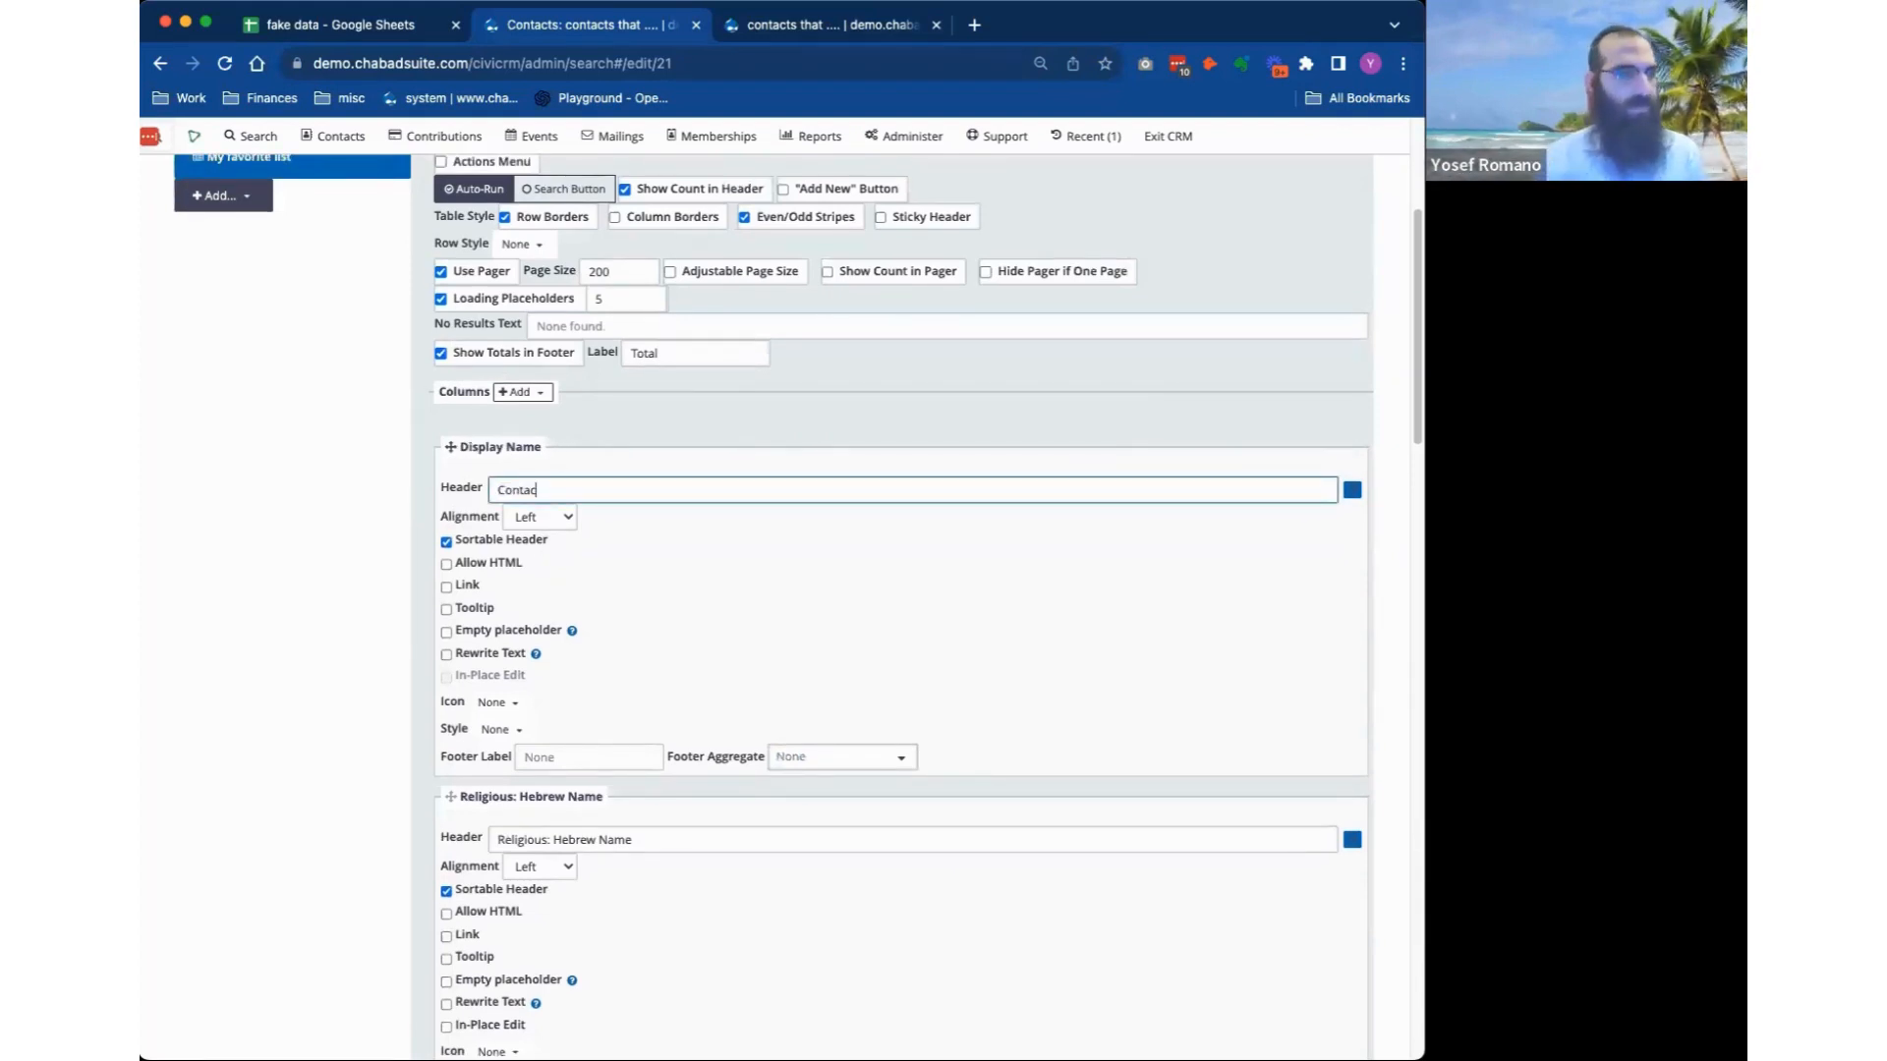
type("t")
left_click(712, 622)
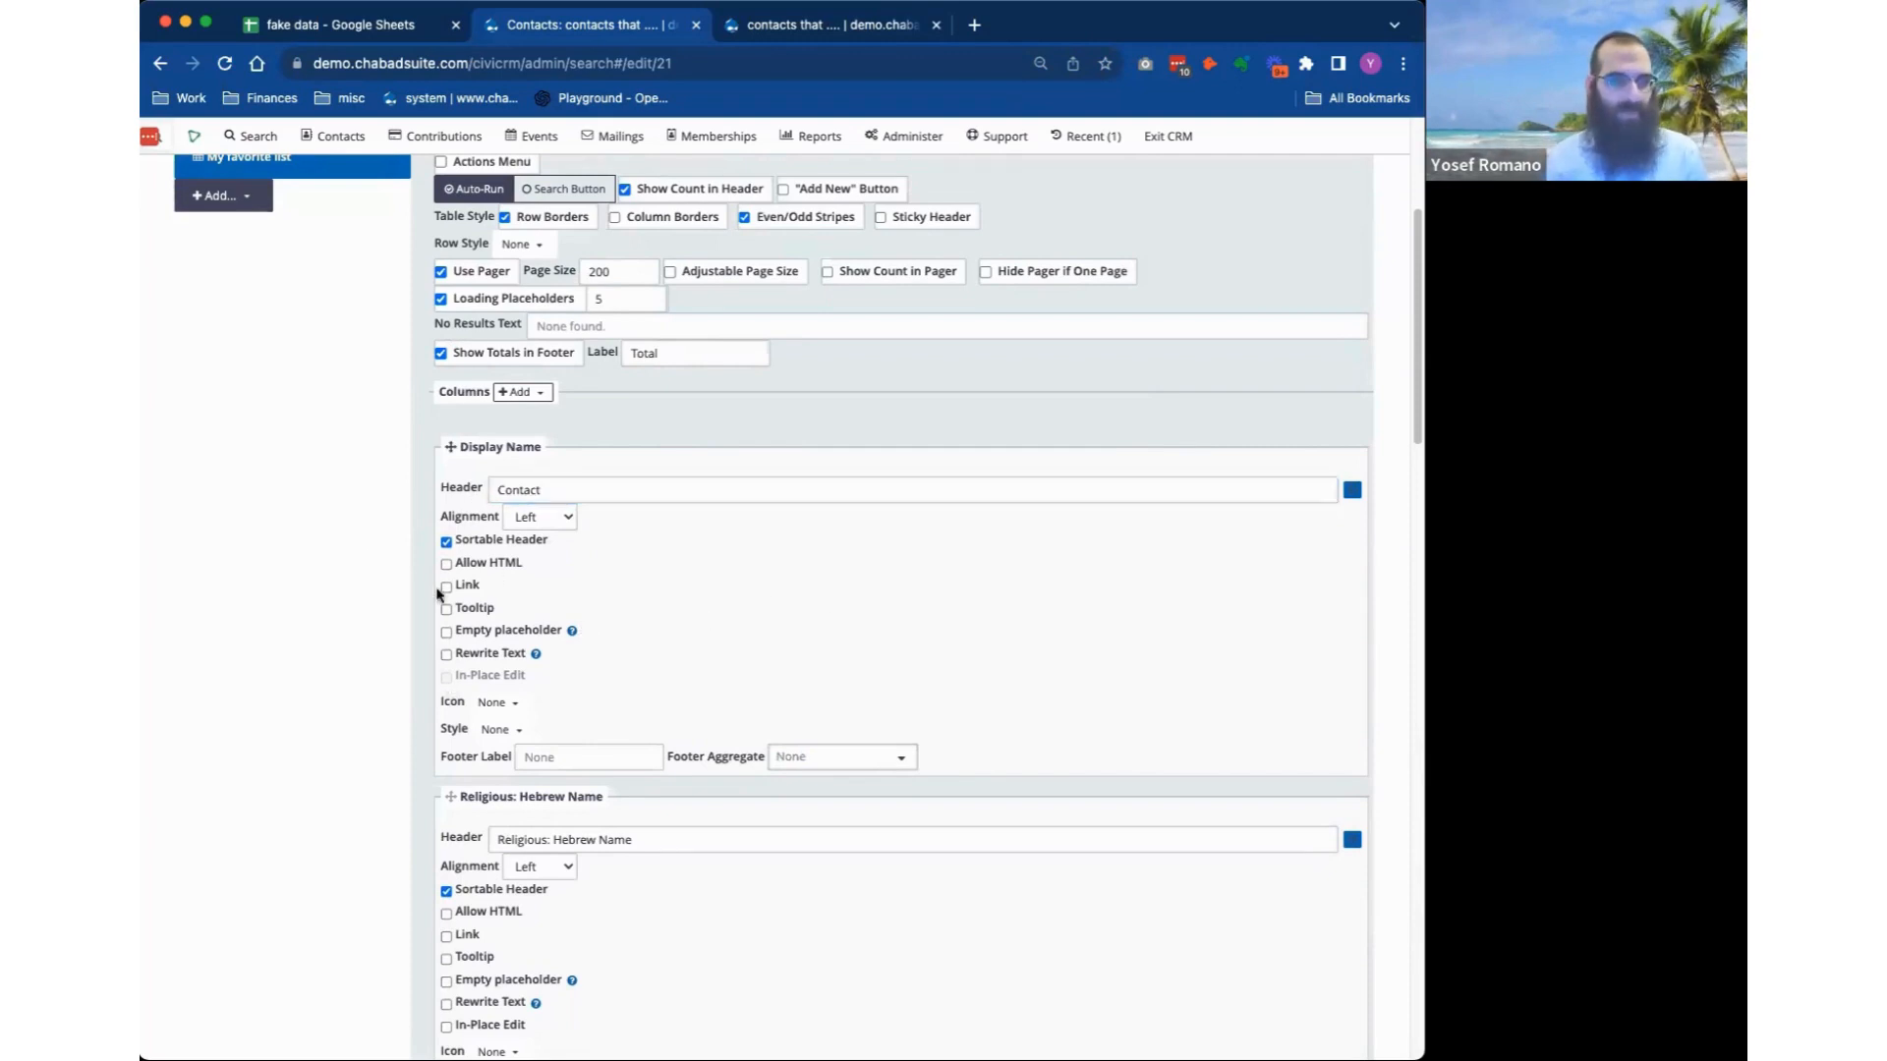
left_click(531, 739)
left_click(852, 565)
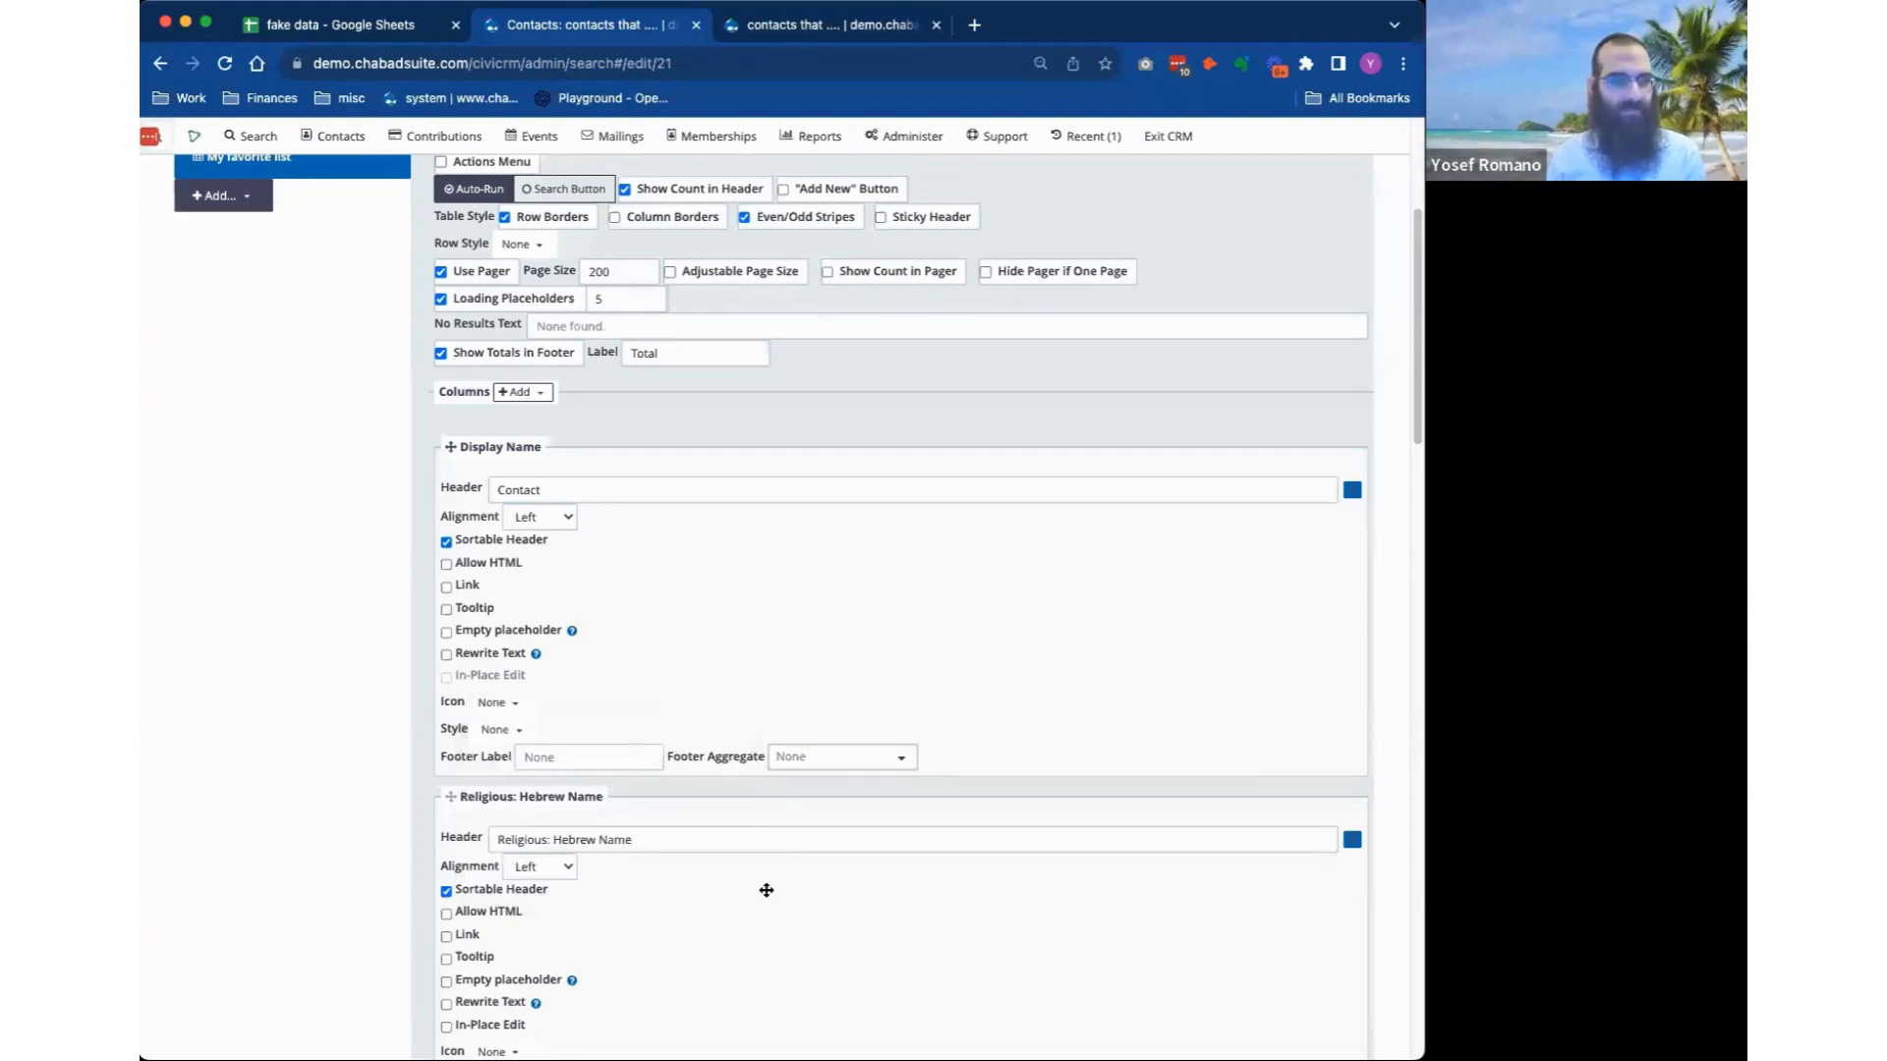
Change the header of the (Sum) Contact Contributions: Total Amount column to "All donations completed".
scroll(767, 890, "down", 10)
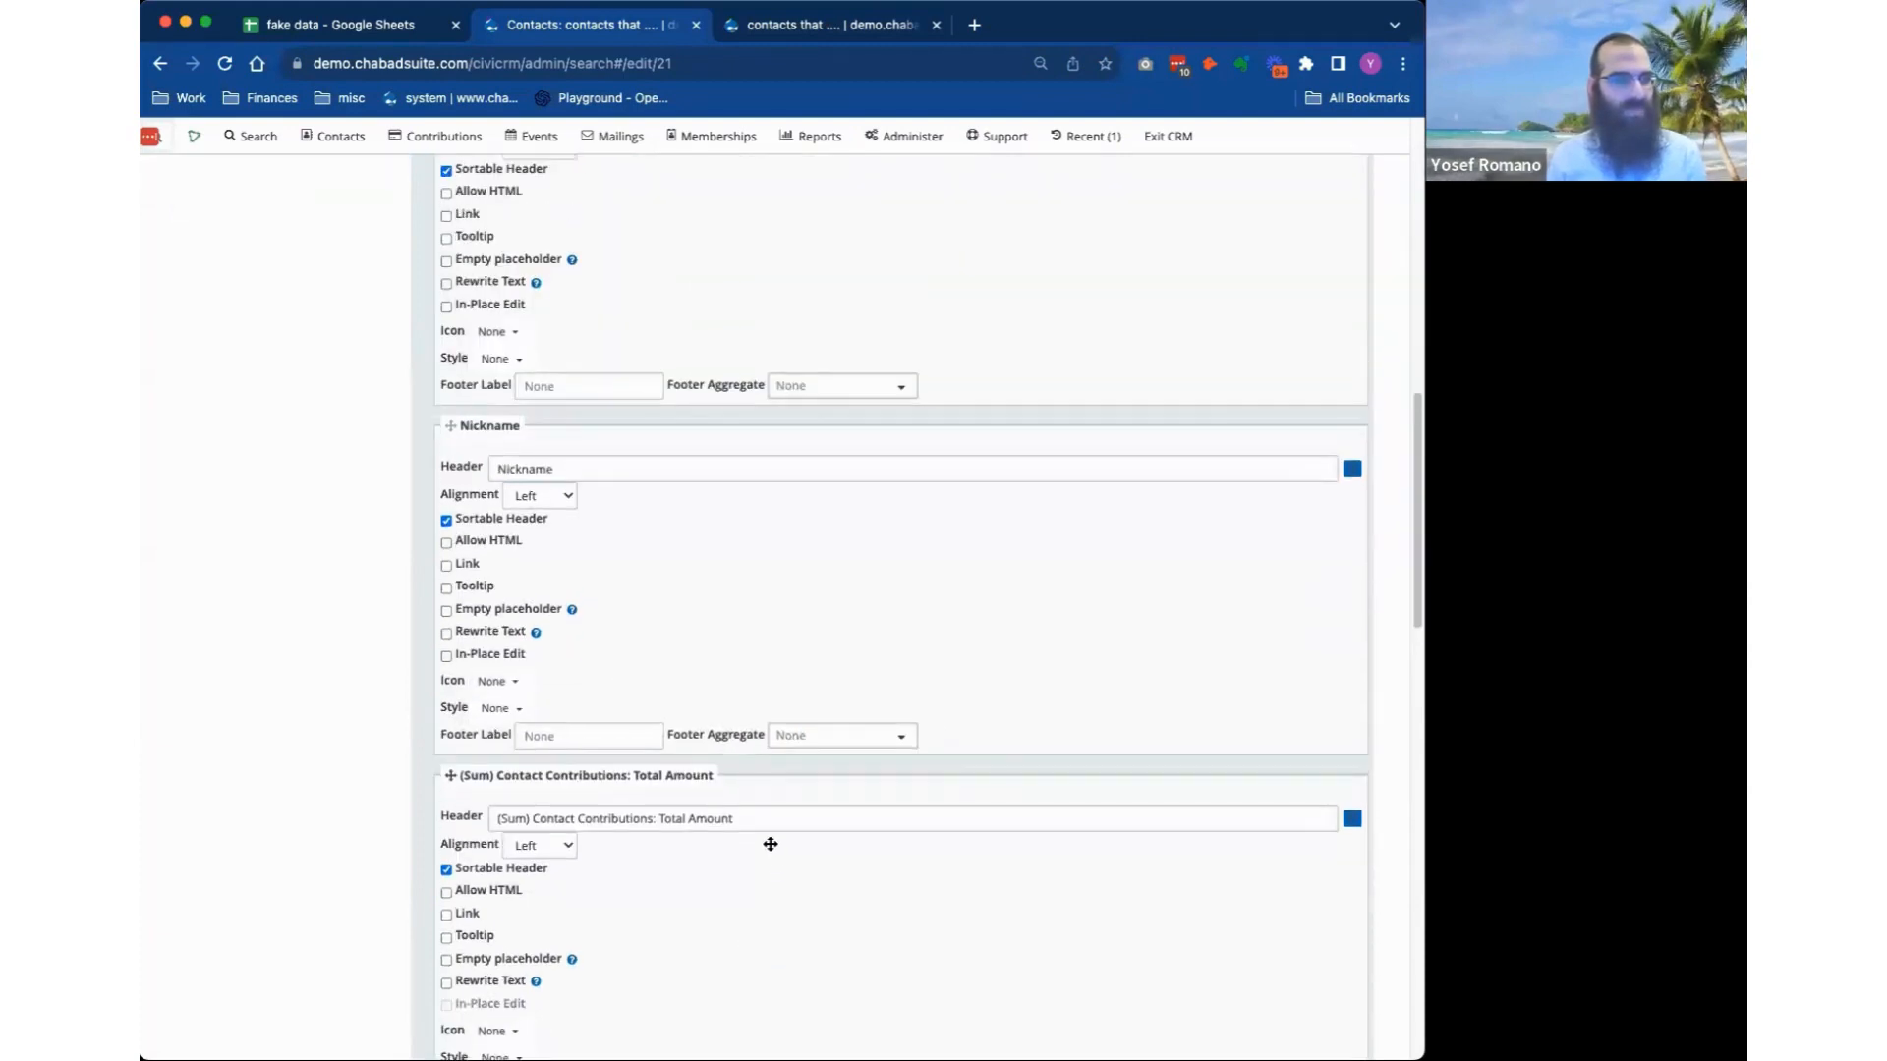
scroll(770, 844, "down", 1)
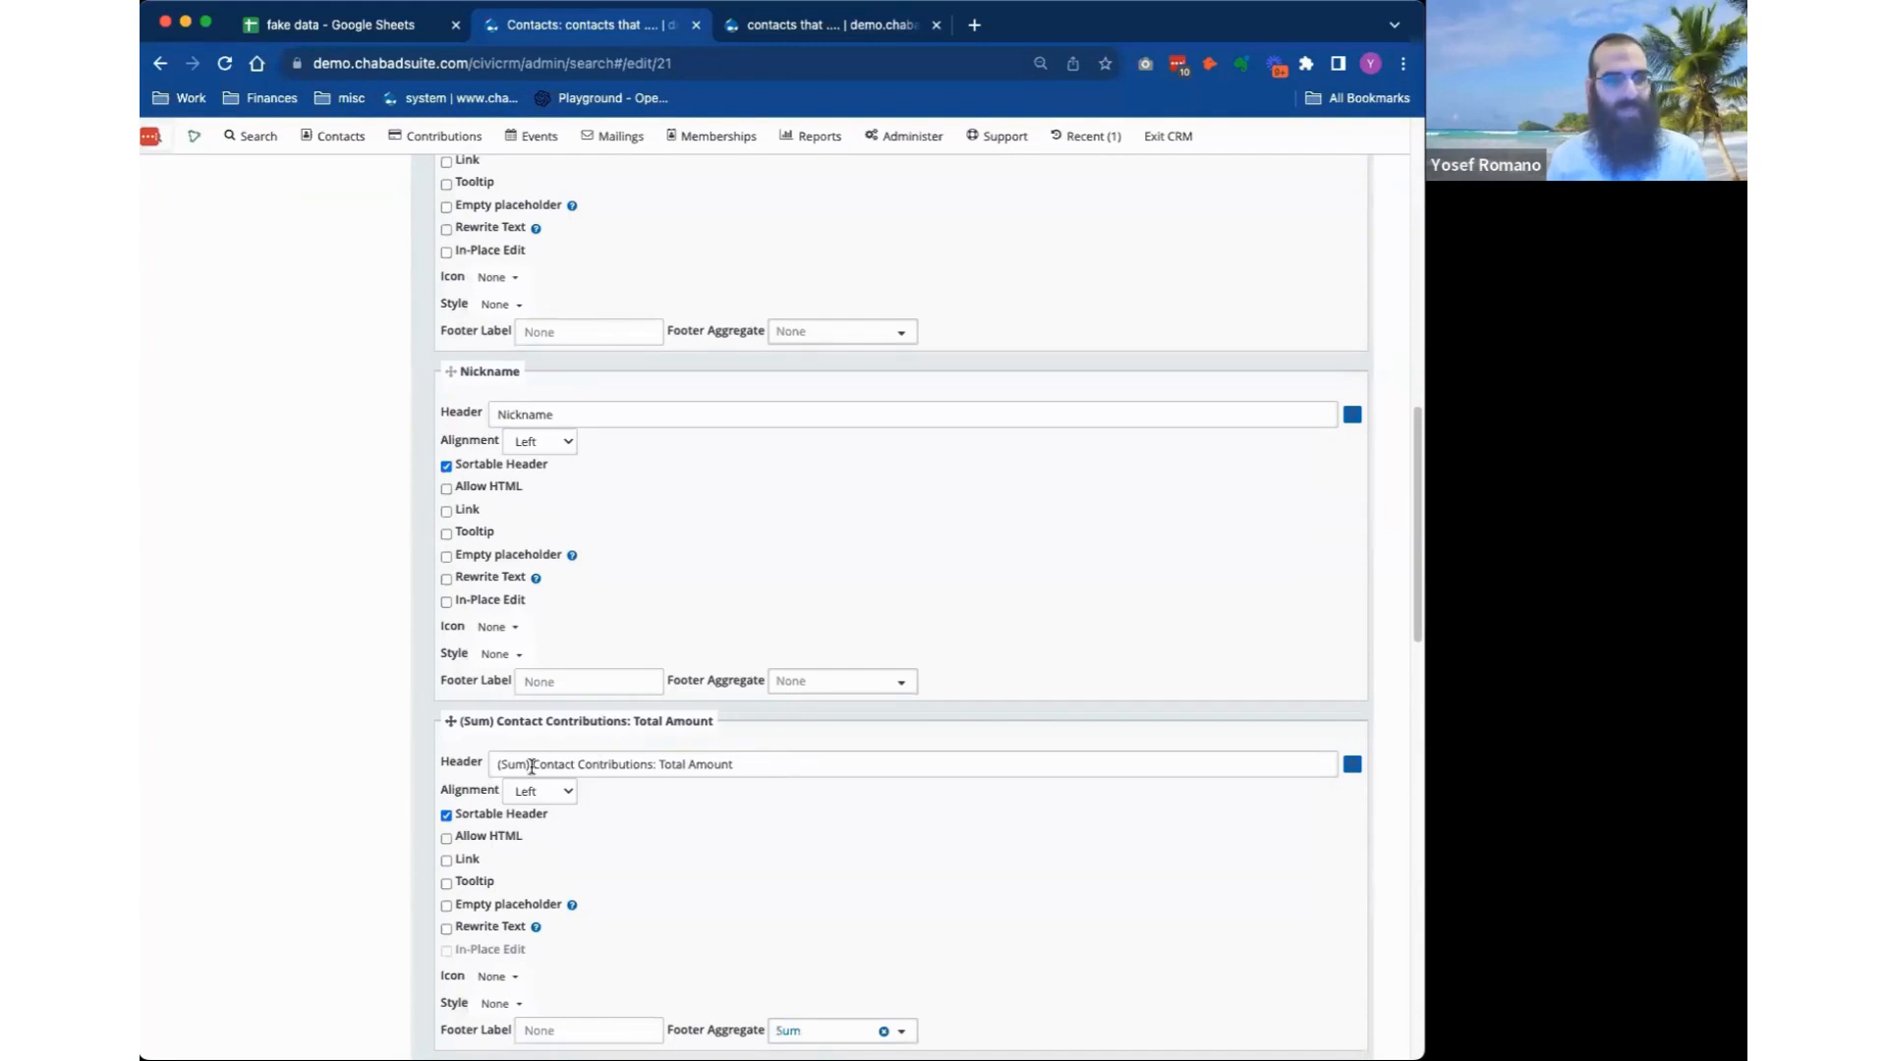
left_click(531, 766)
key("super+a")
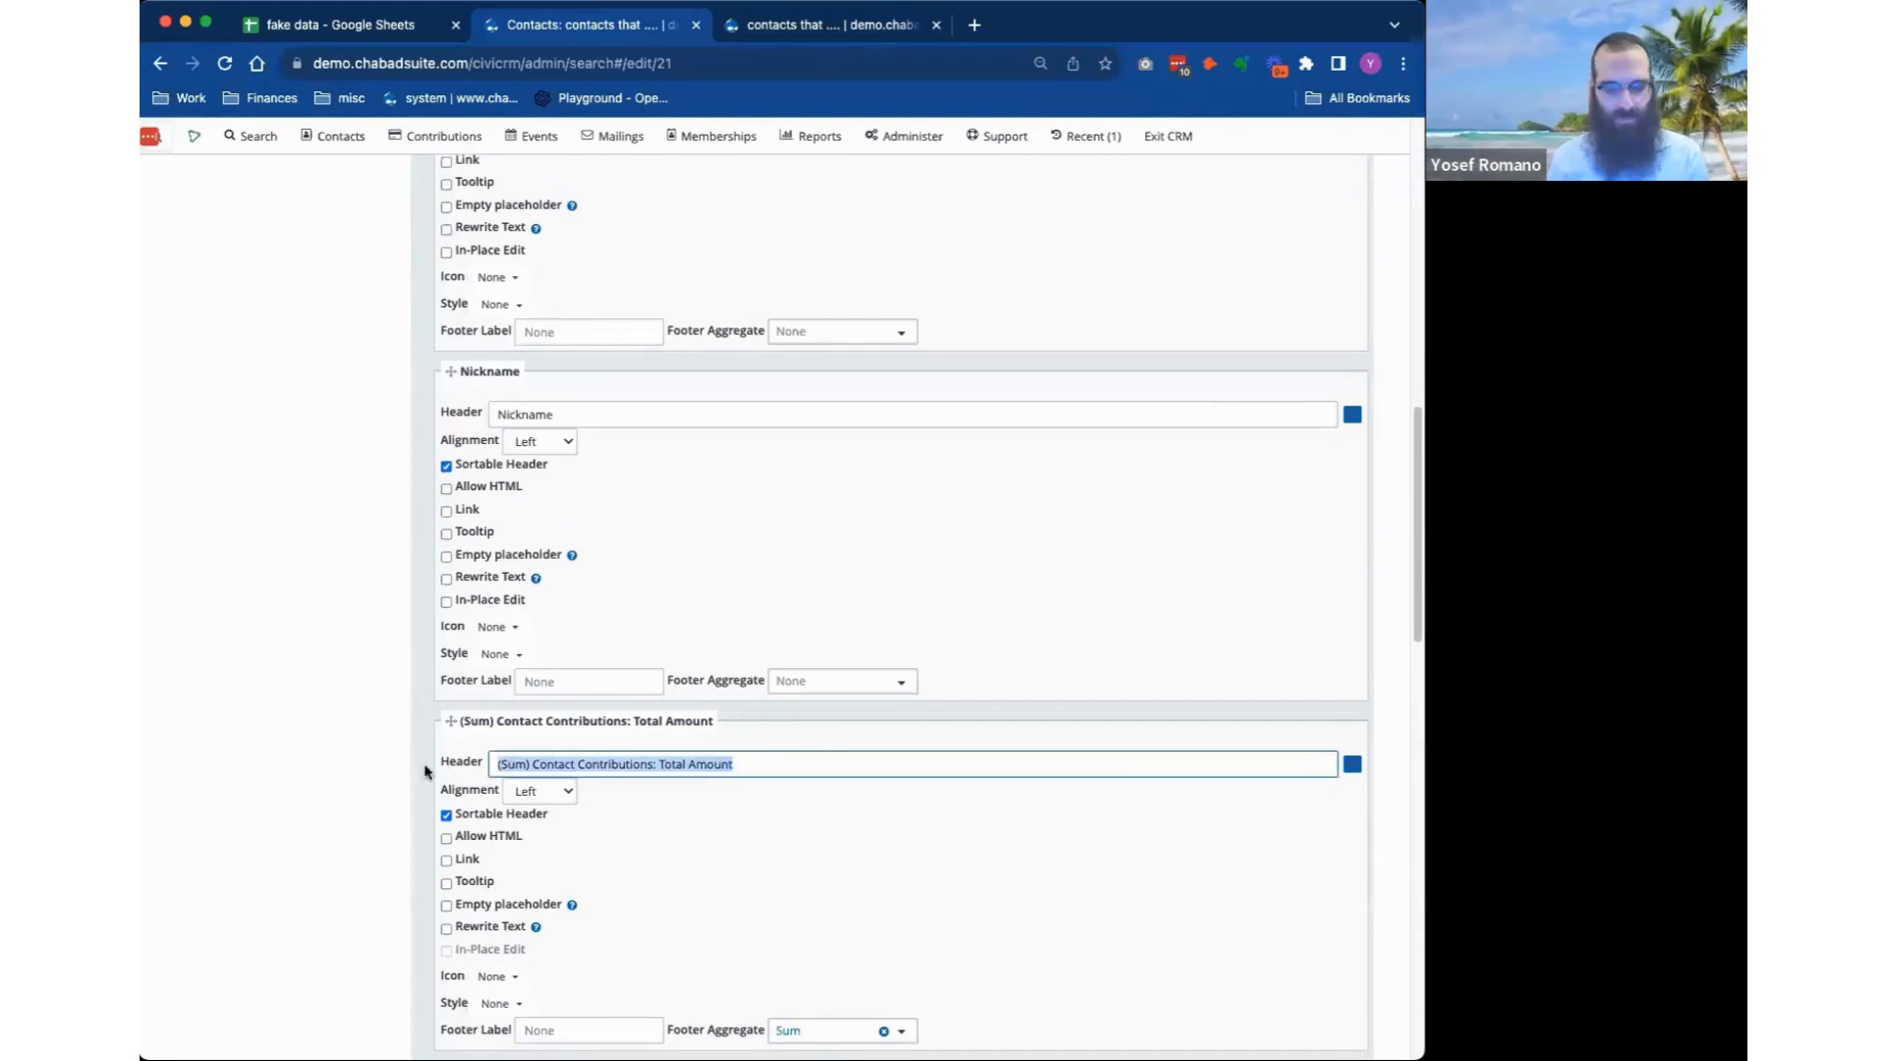
type("All donations")
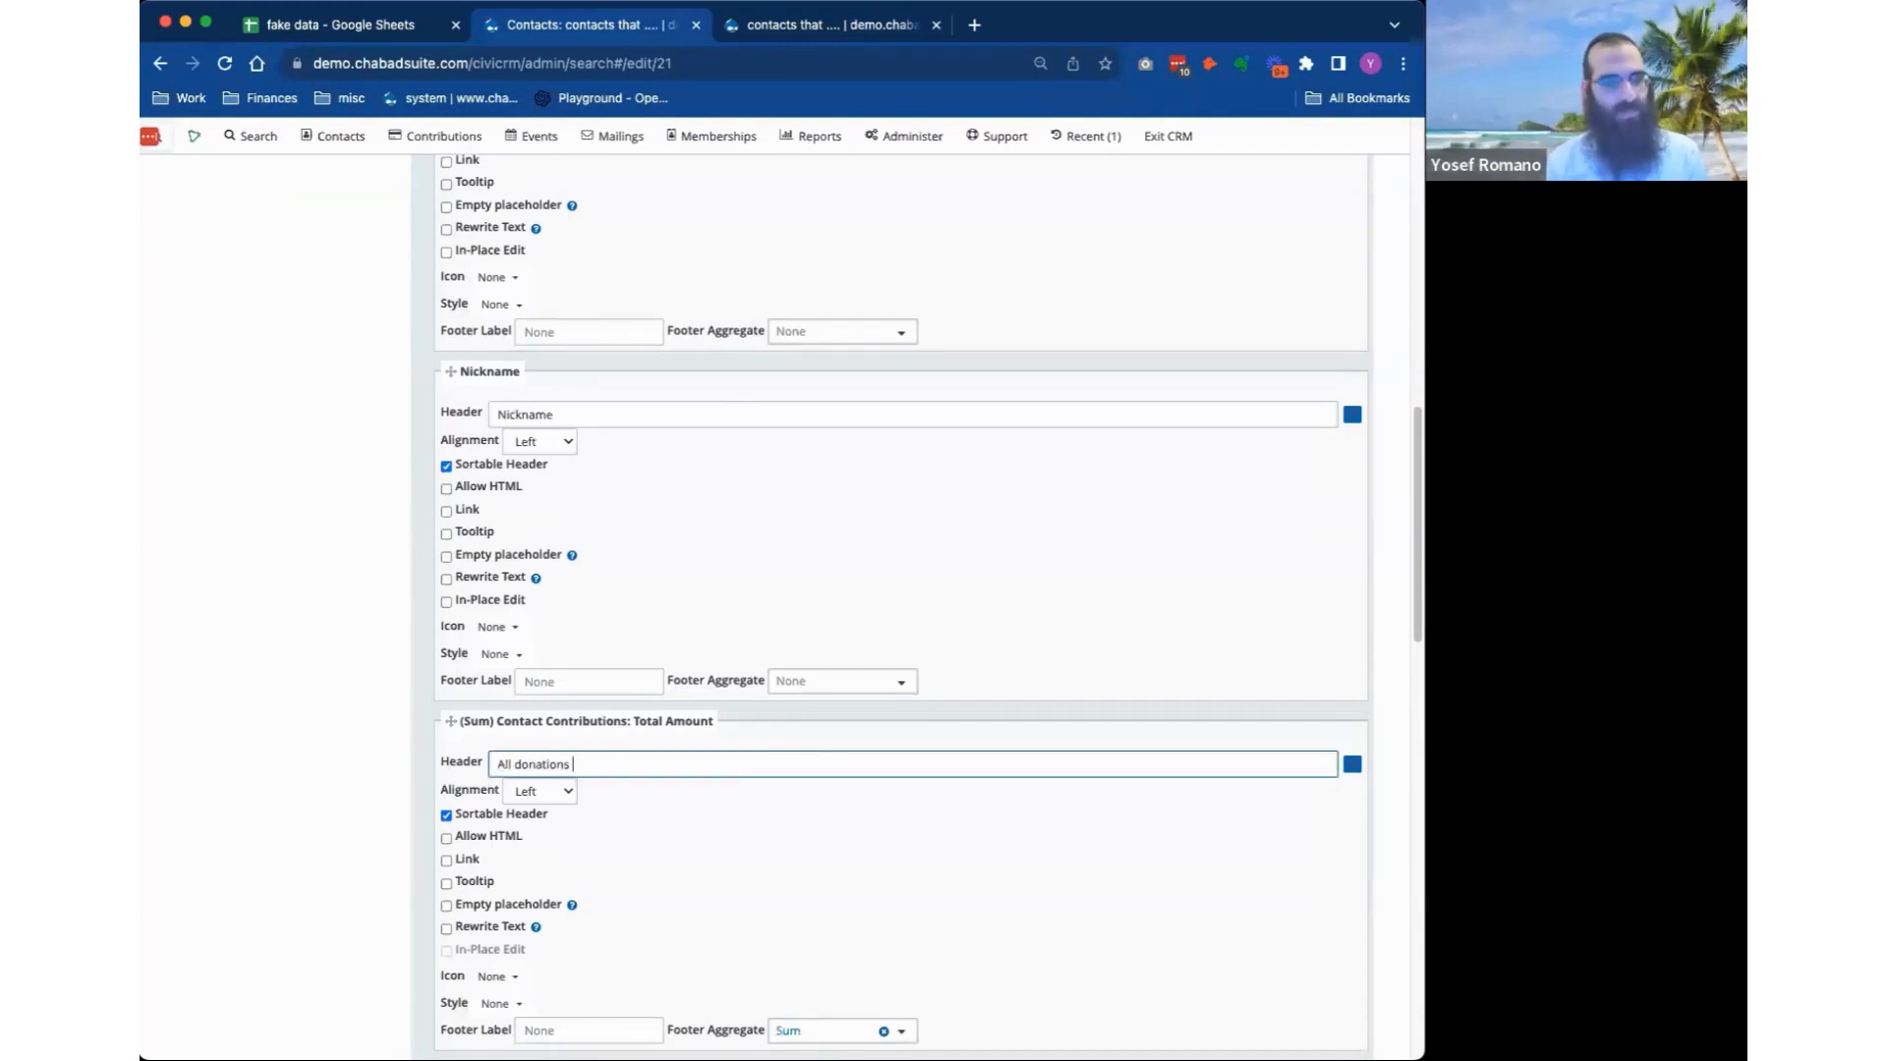
type(" compelte")
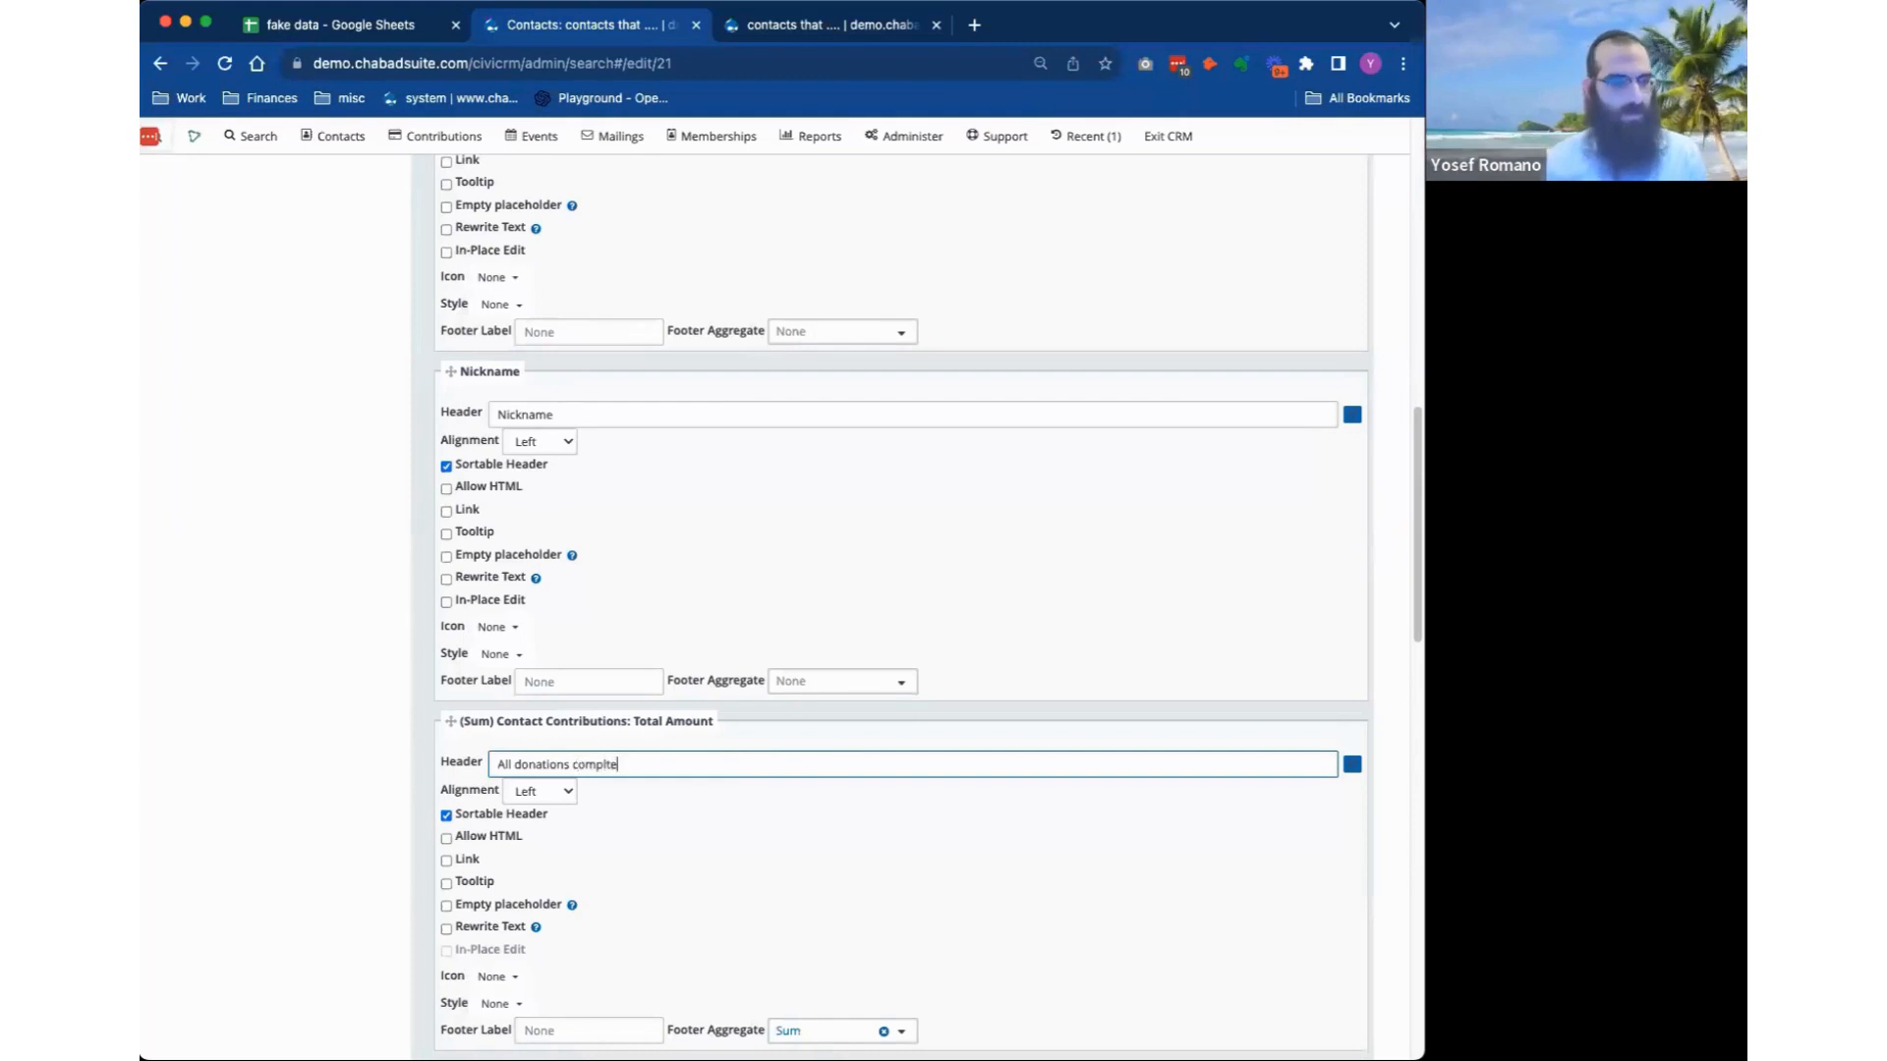
key("BackSpace")
key("BackSpace")
type("eted")
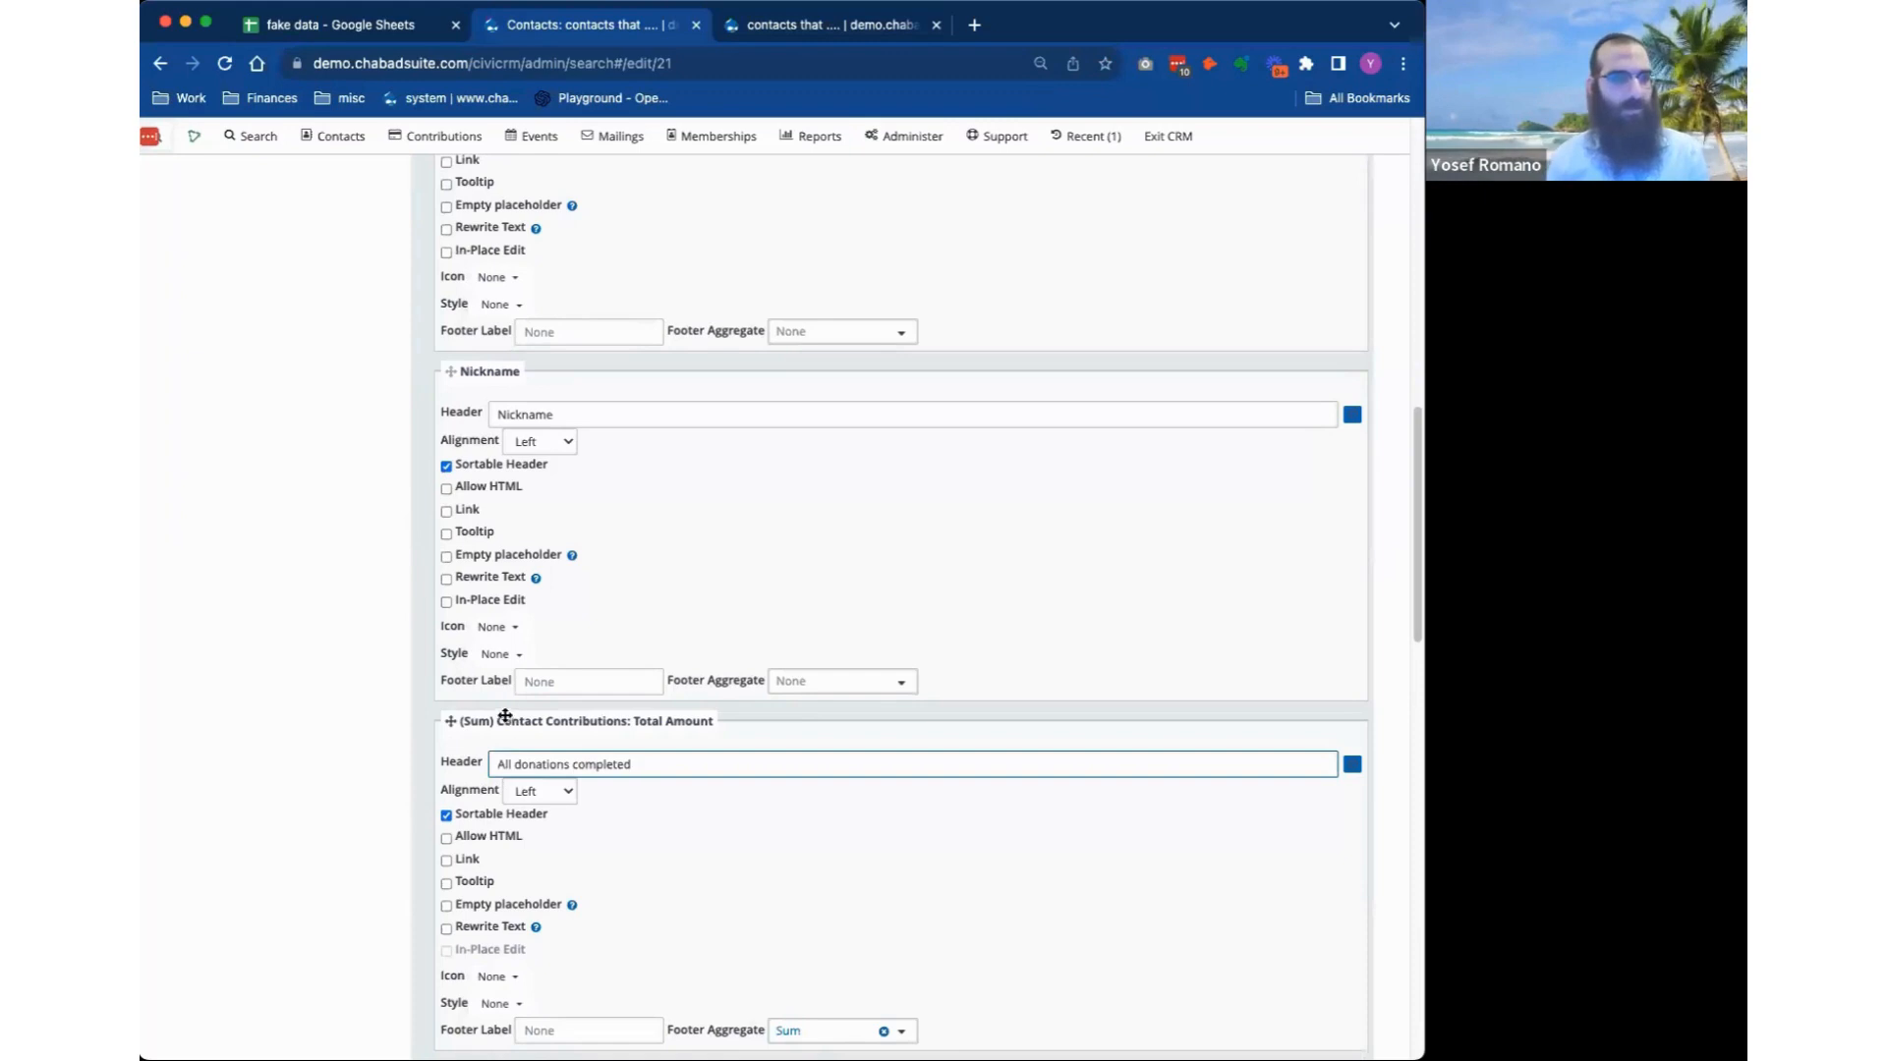
Change the header of the (Sum) Contact Contributions 2: Total Amount column to "pending donations".
scroll(505, 720, "down", 9)
triple_click(680, 606)
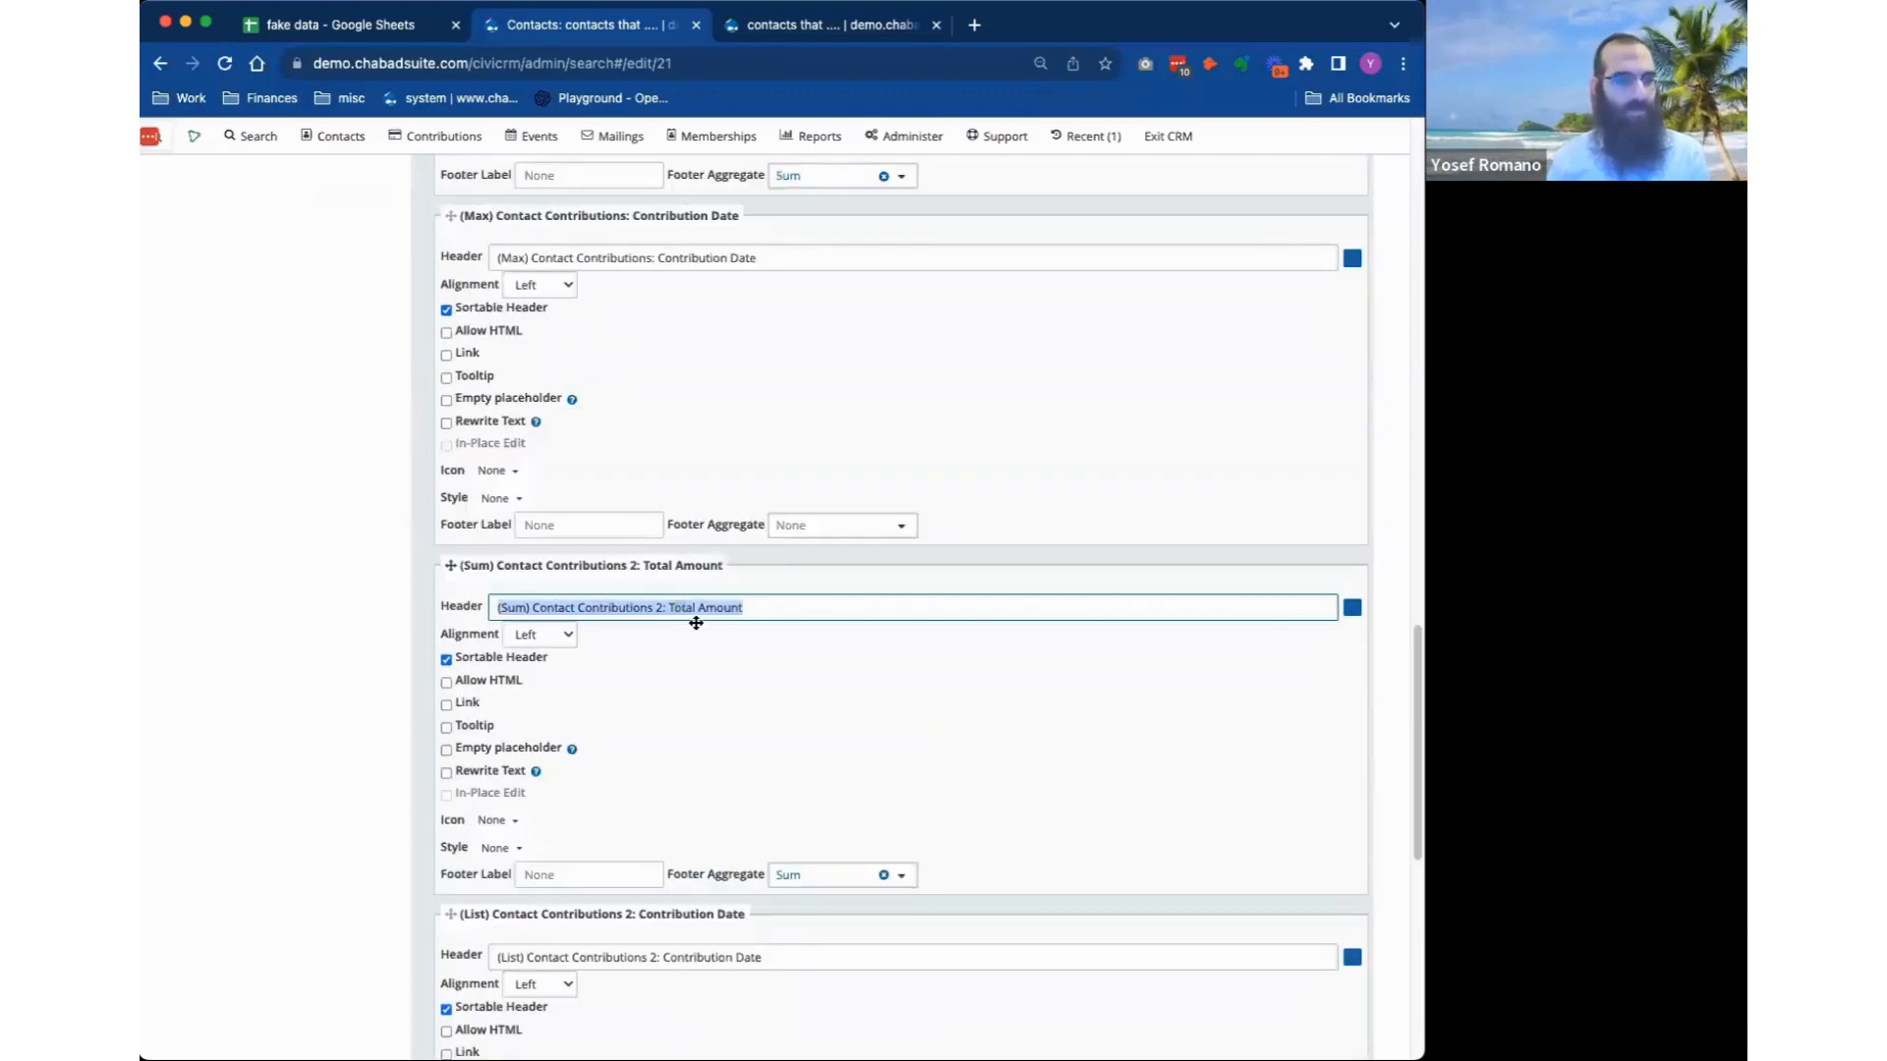
type("p")
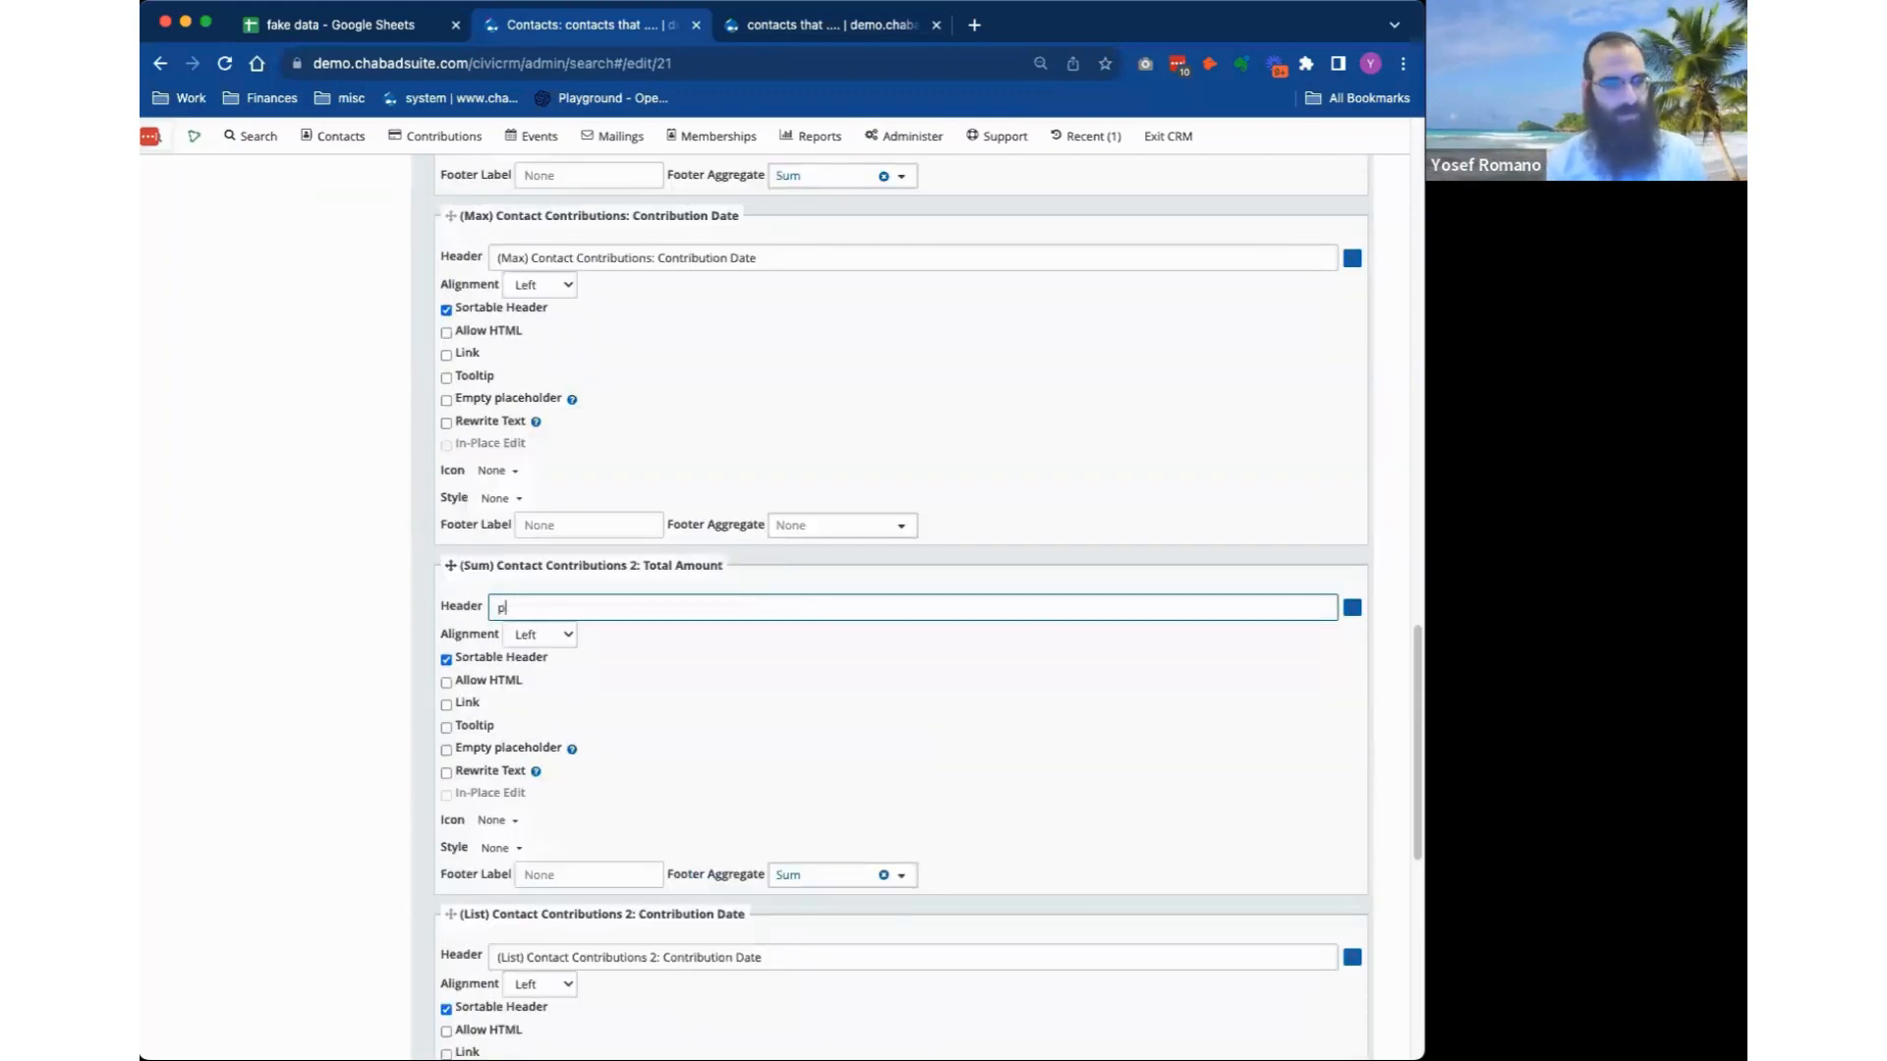
type("lending donat")
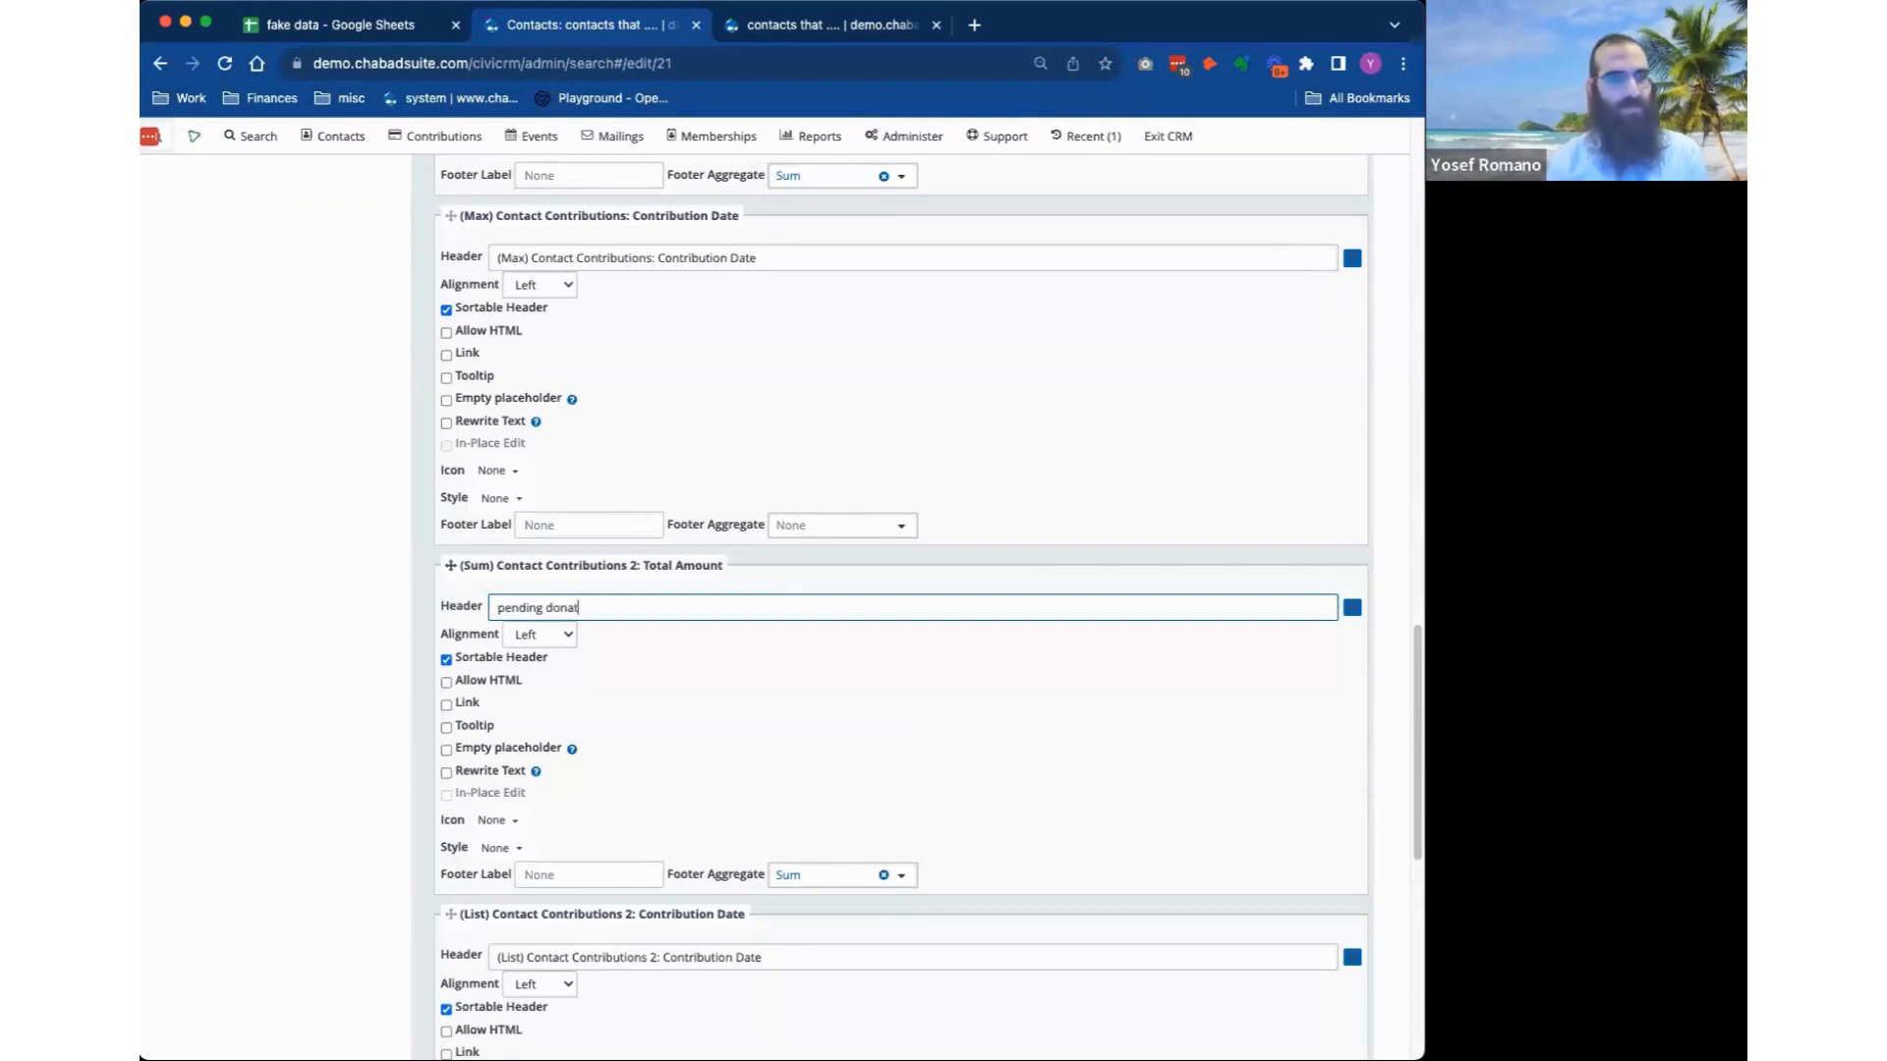
type("ions")
Change the header of the (Max) Contact Contributions: Contribution Date column to "Last Contribution Date".
left_click(726, 258)
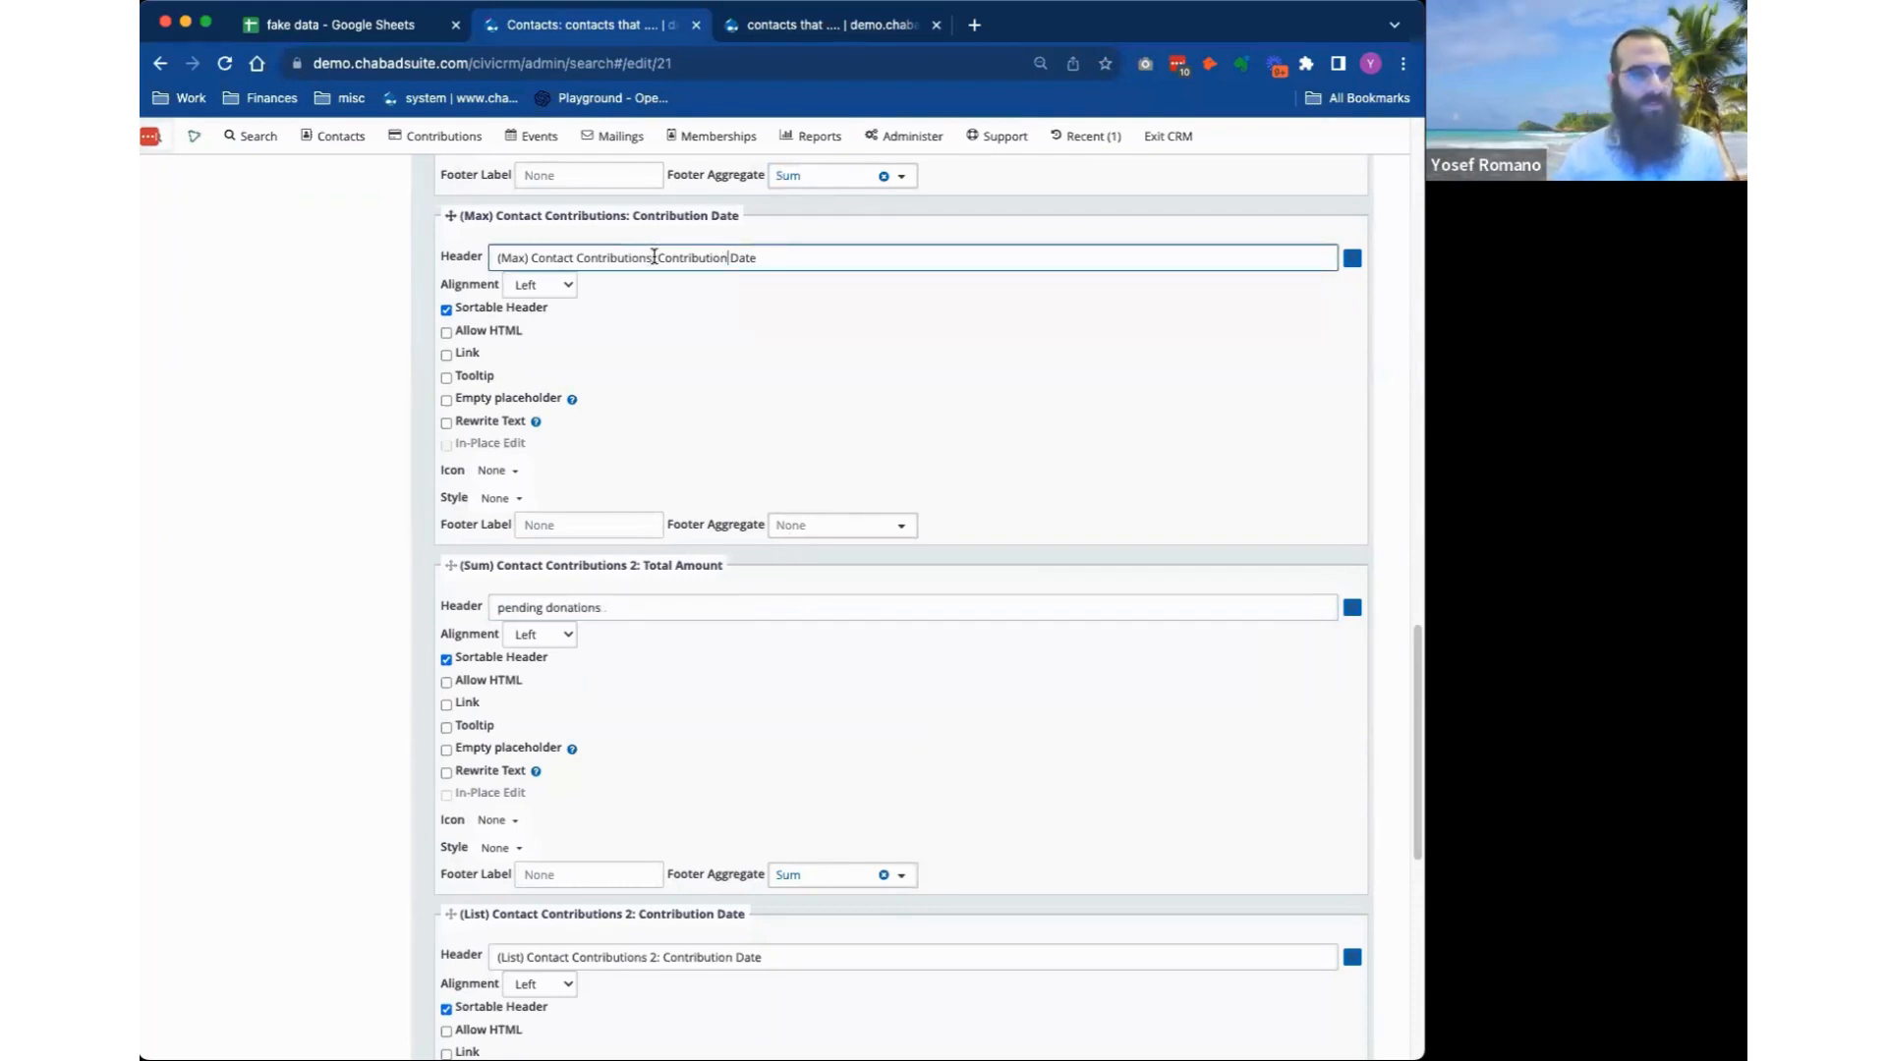
left_click_drag(654, 257, 374, 249)
key("Right")
key("BackSpace")
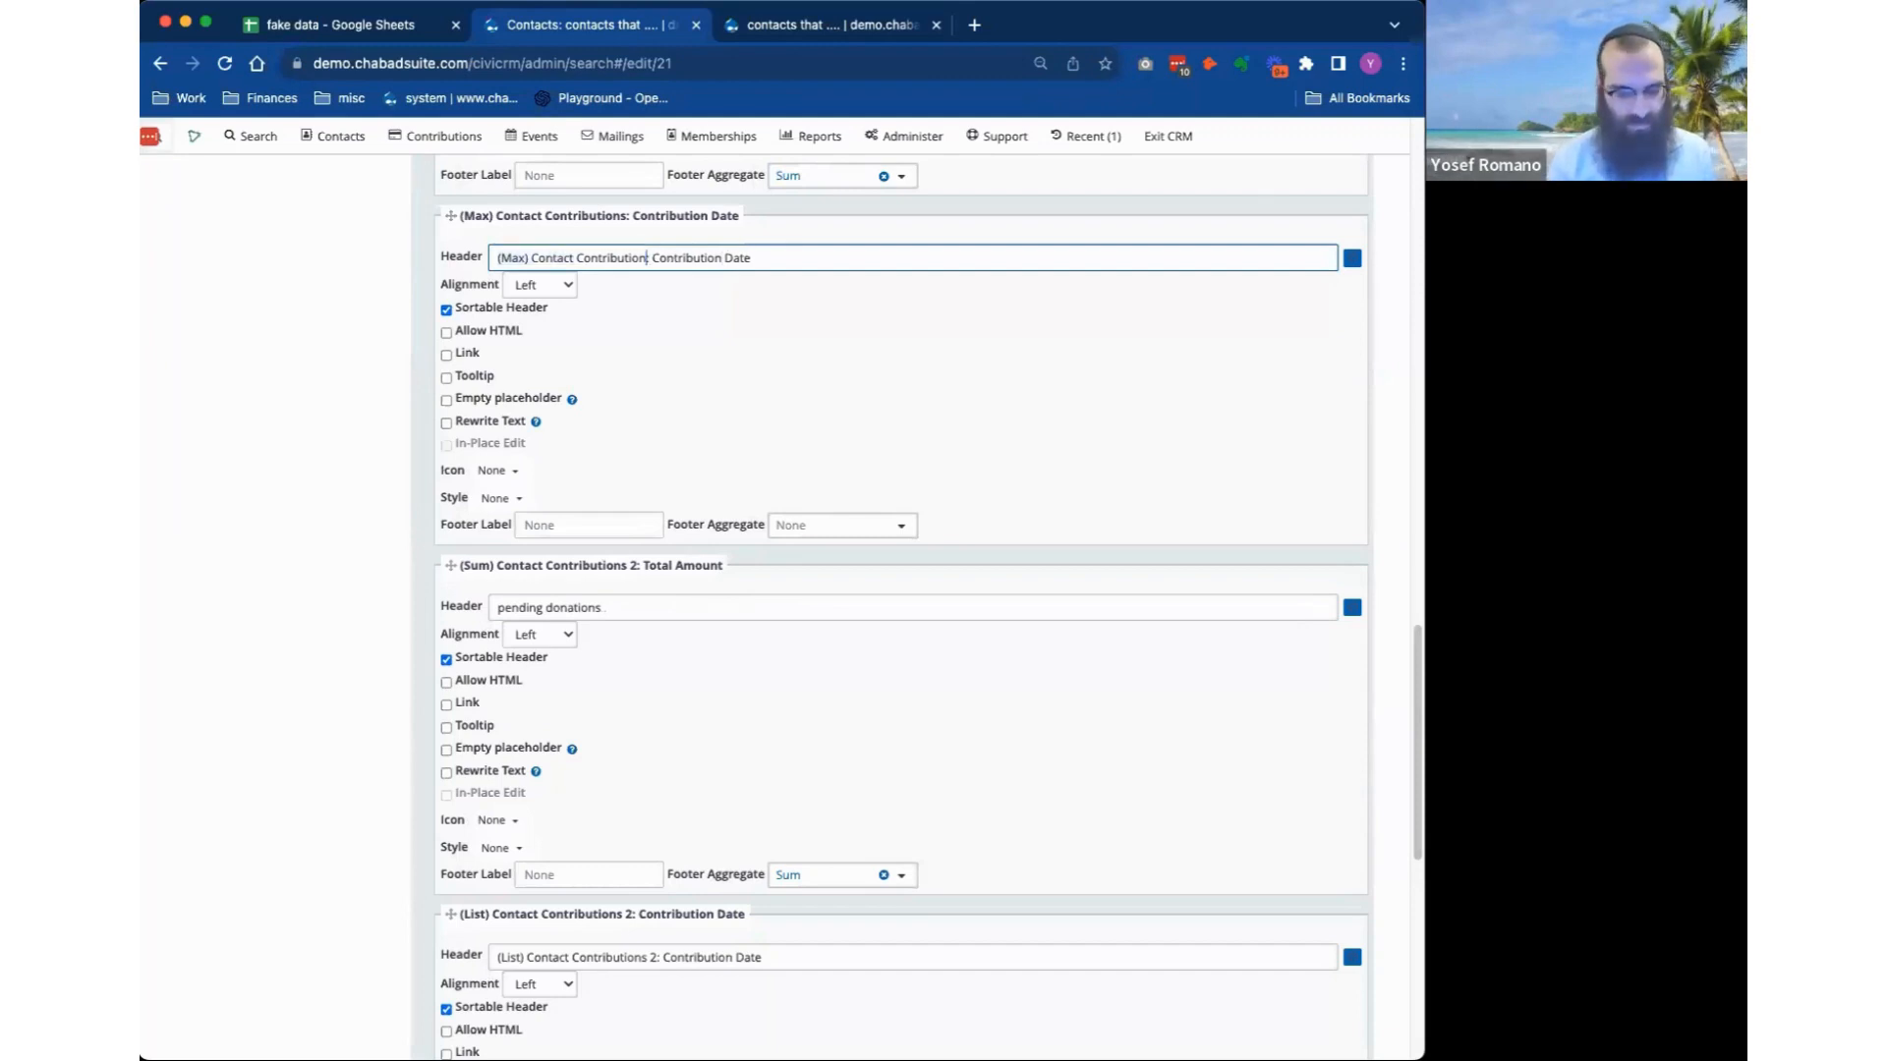
type("Last:")
key("super+BackSpace")
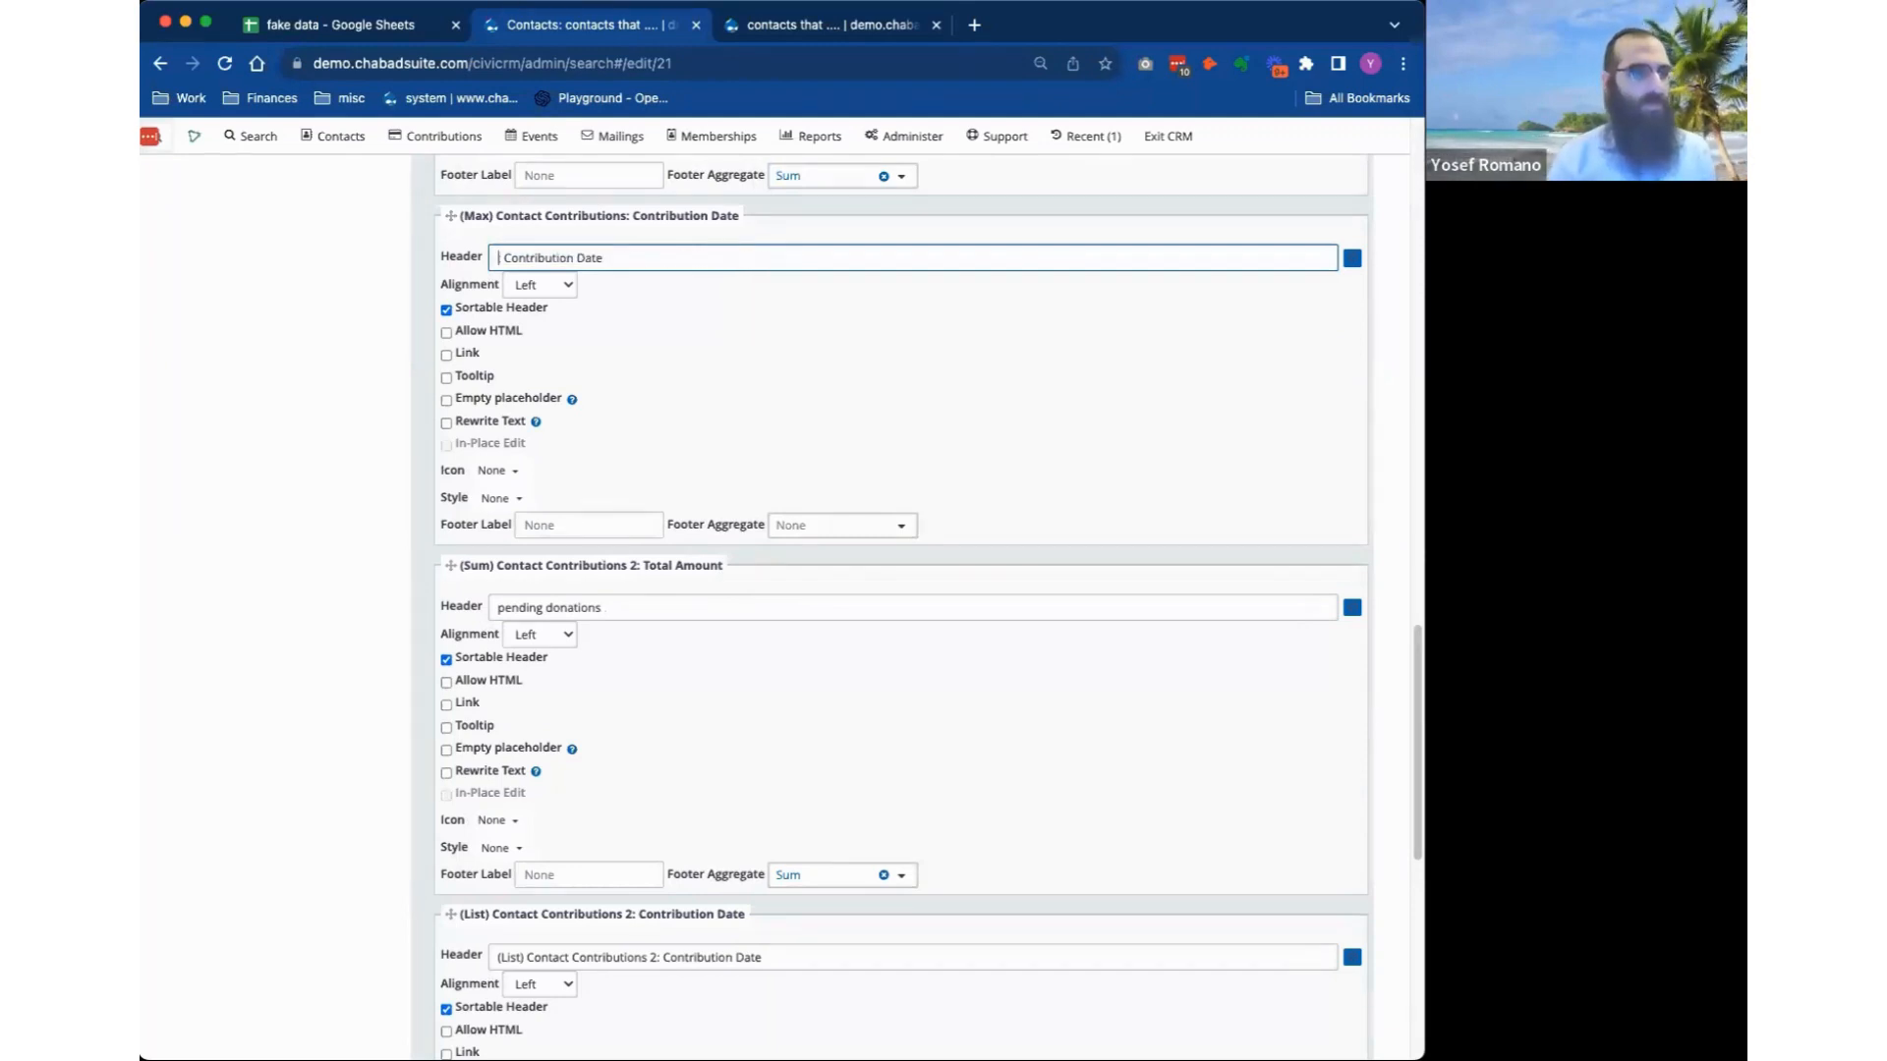
key("Delete")
key("Delete")
type("Last")
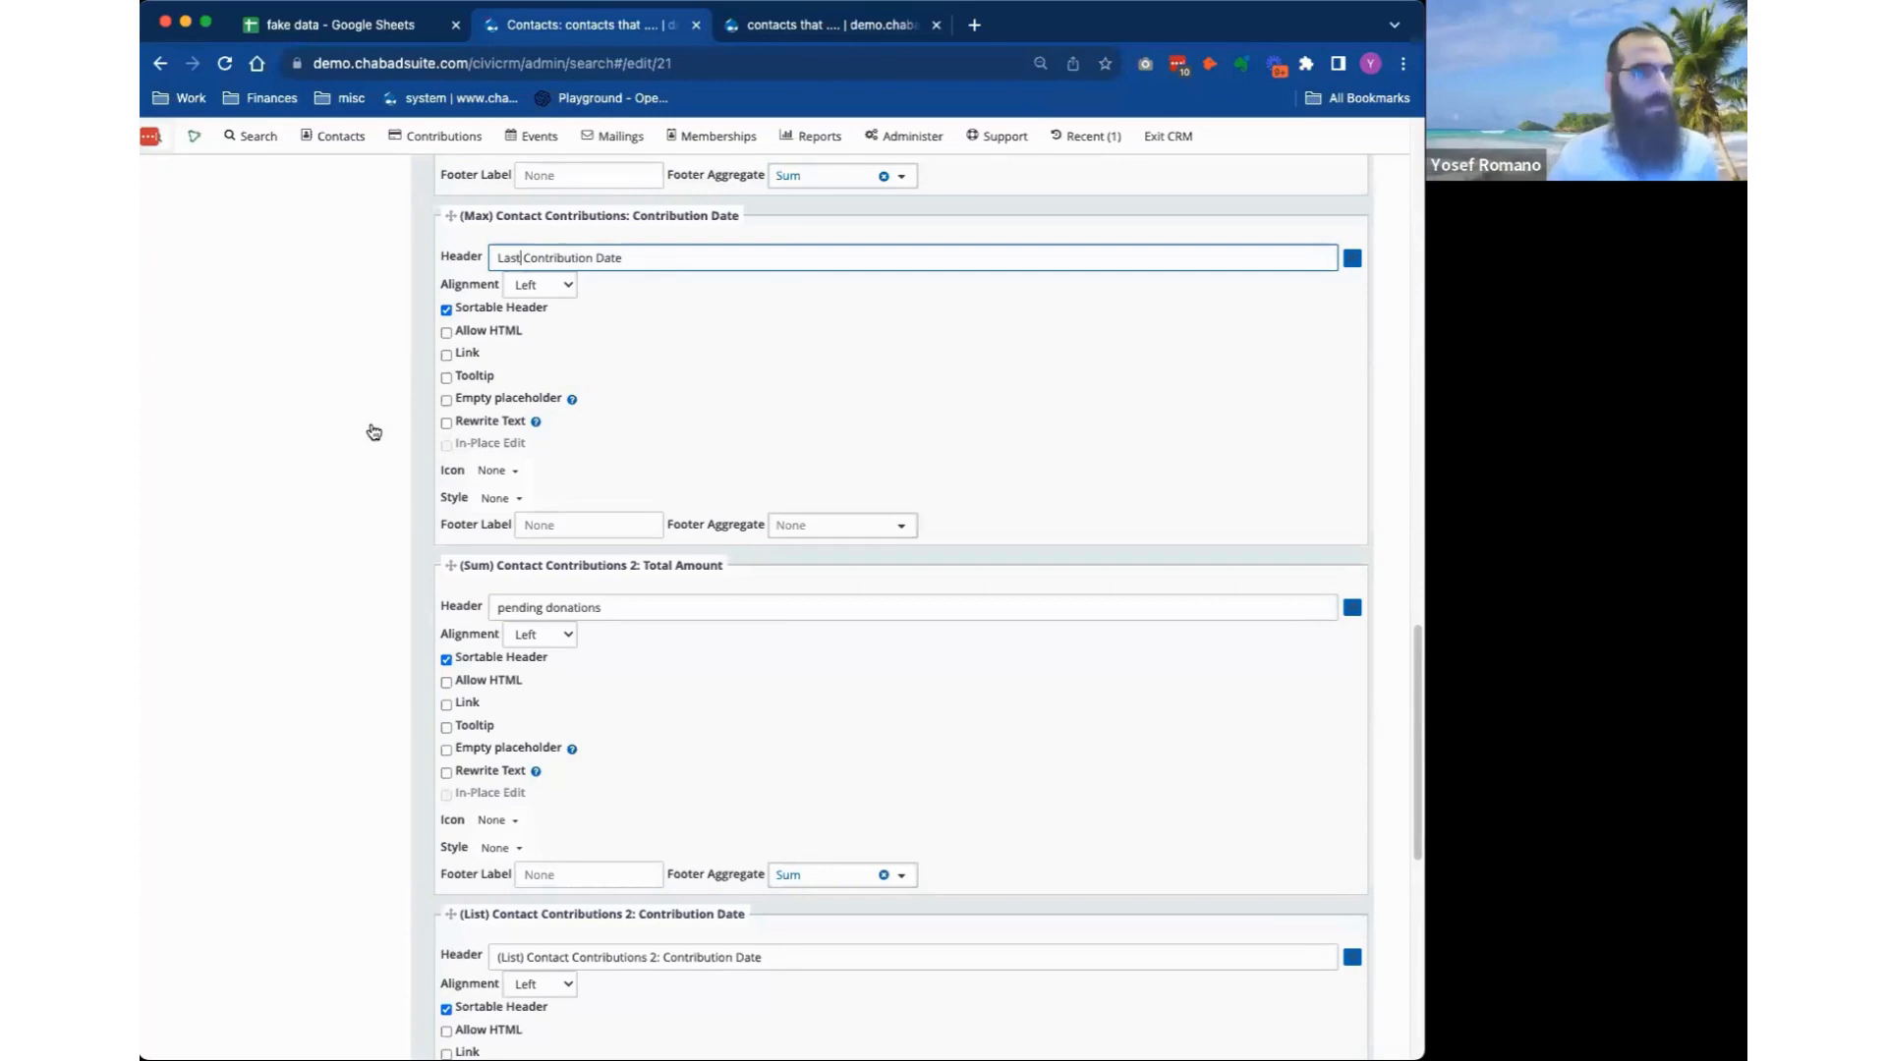
Remove the (List) Contact Contributions 2: Contribution Date column from the display.
scroll(556, 756, "down", 1)
scroll(555, 756, "down", 5)
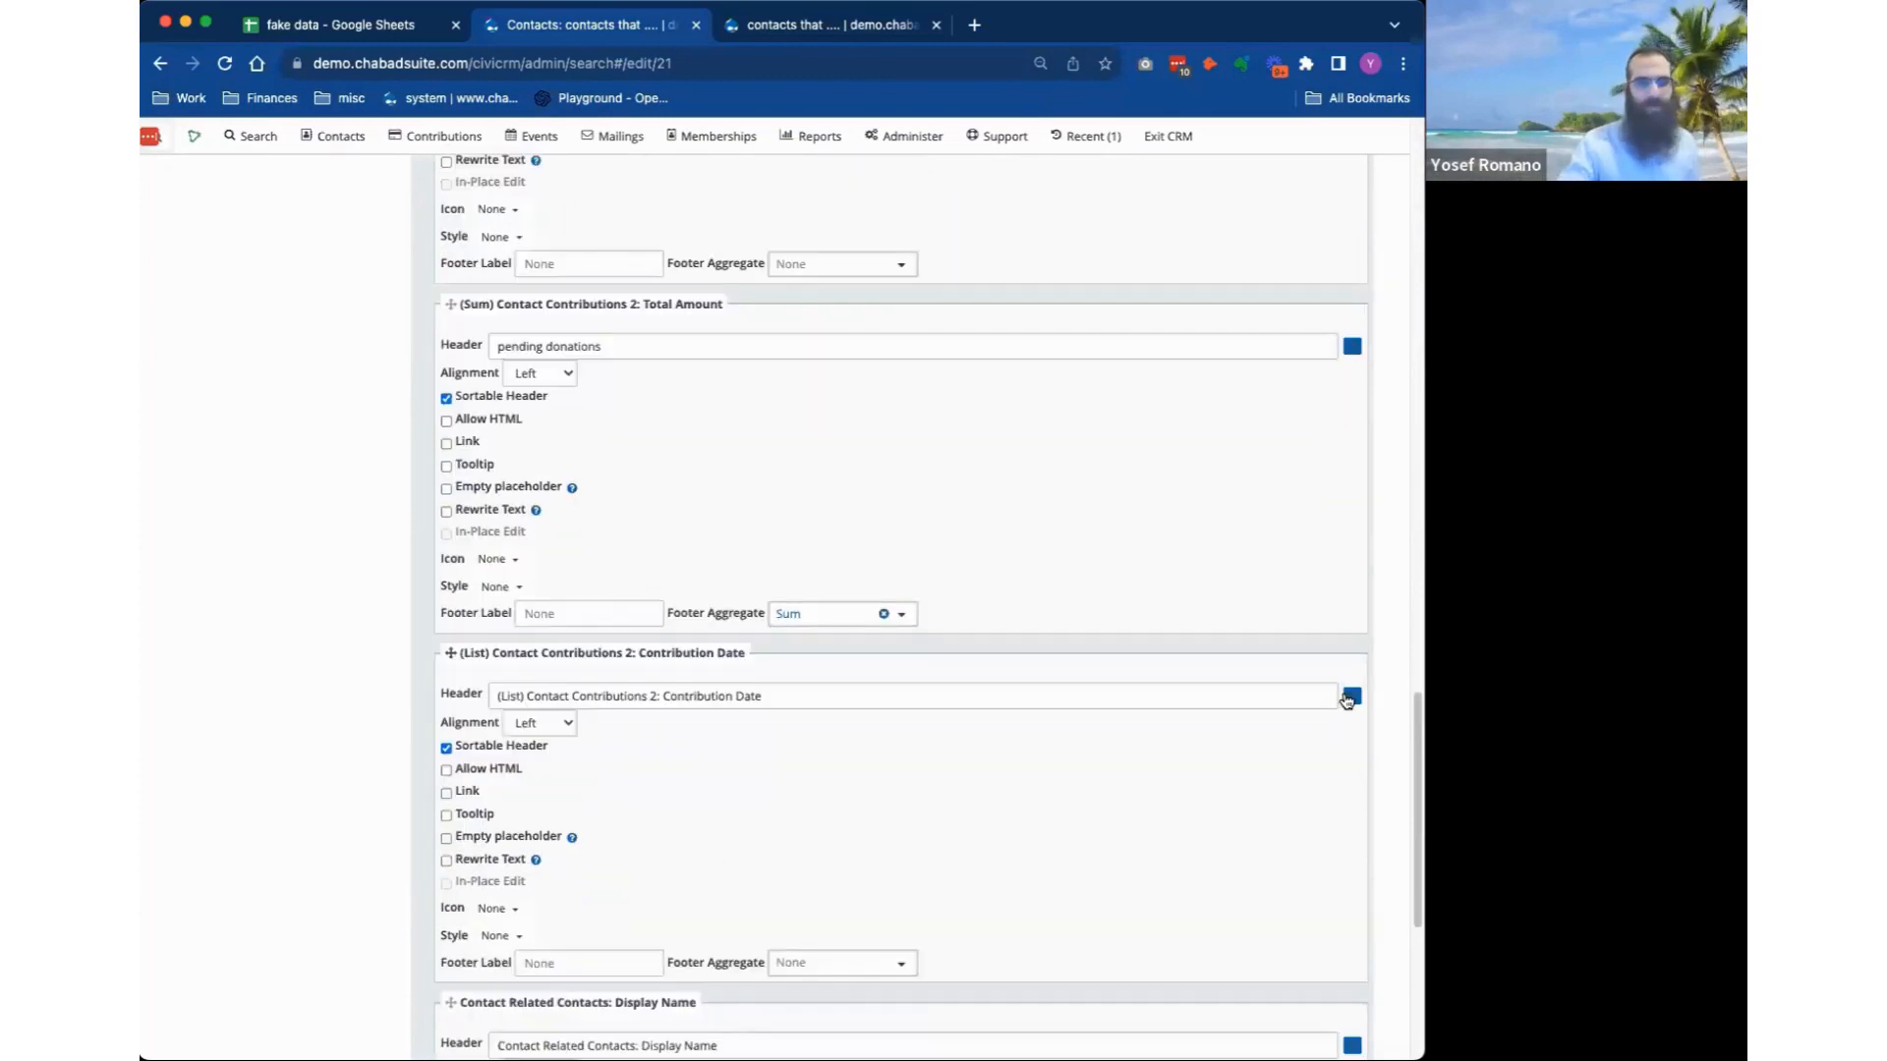
left_click(1350, 696)
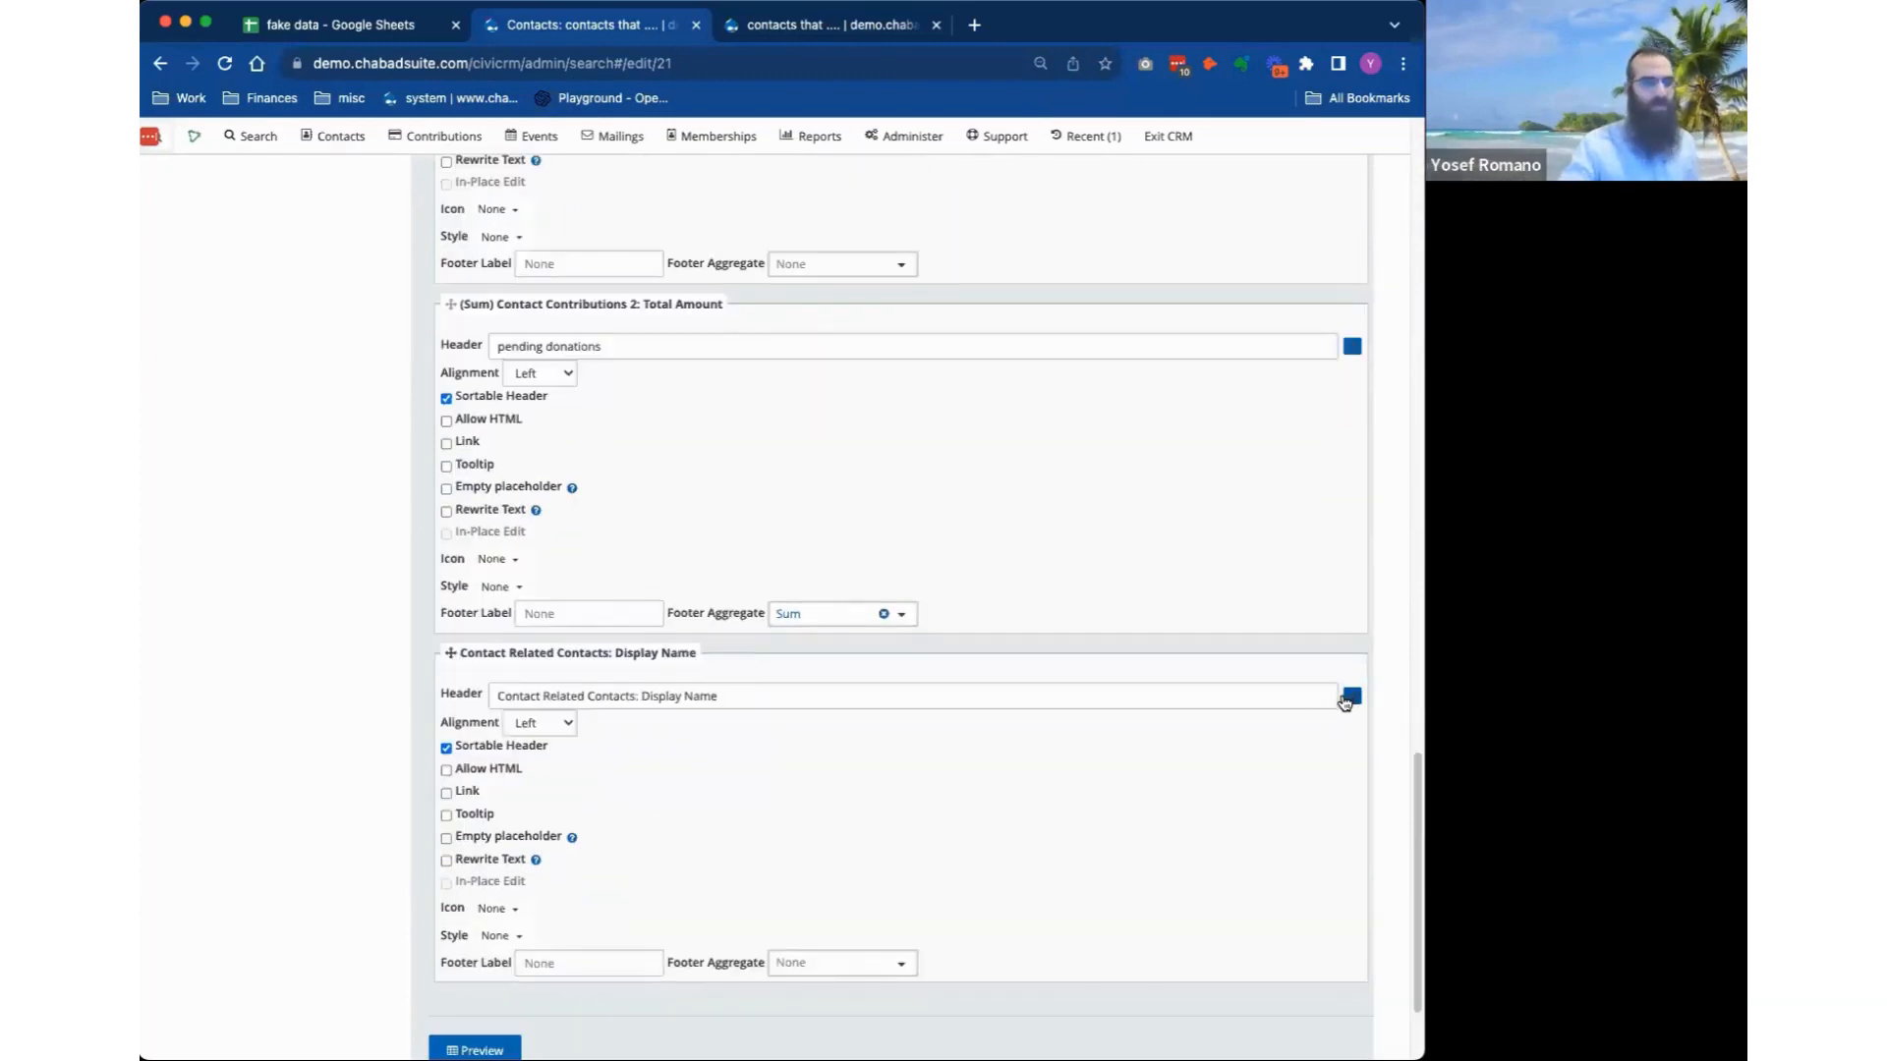
Change the header of the Contact Related Contacts: Display Name column to "Spouse Name".
left_click(766, 694)
key("super+a")
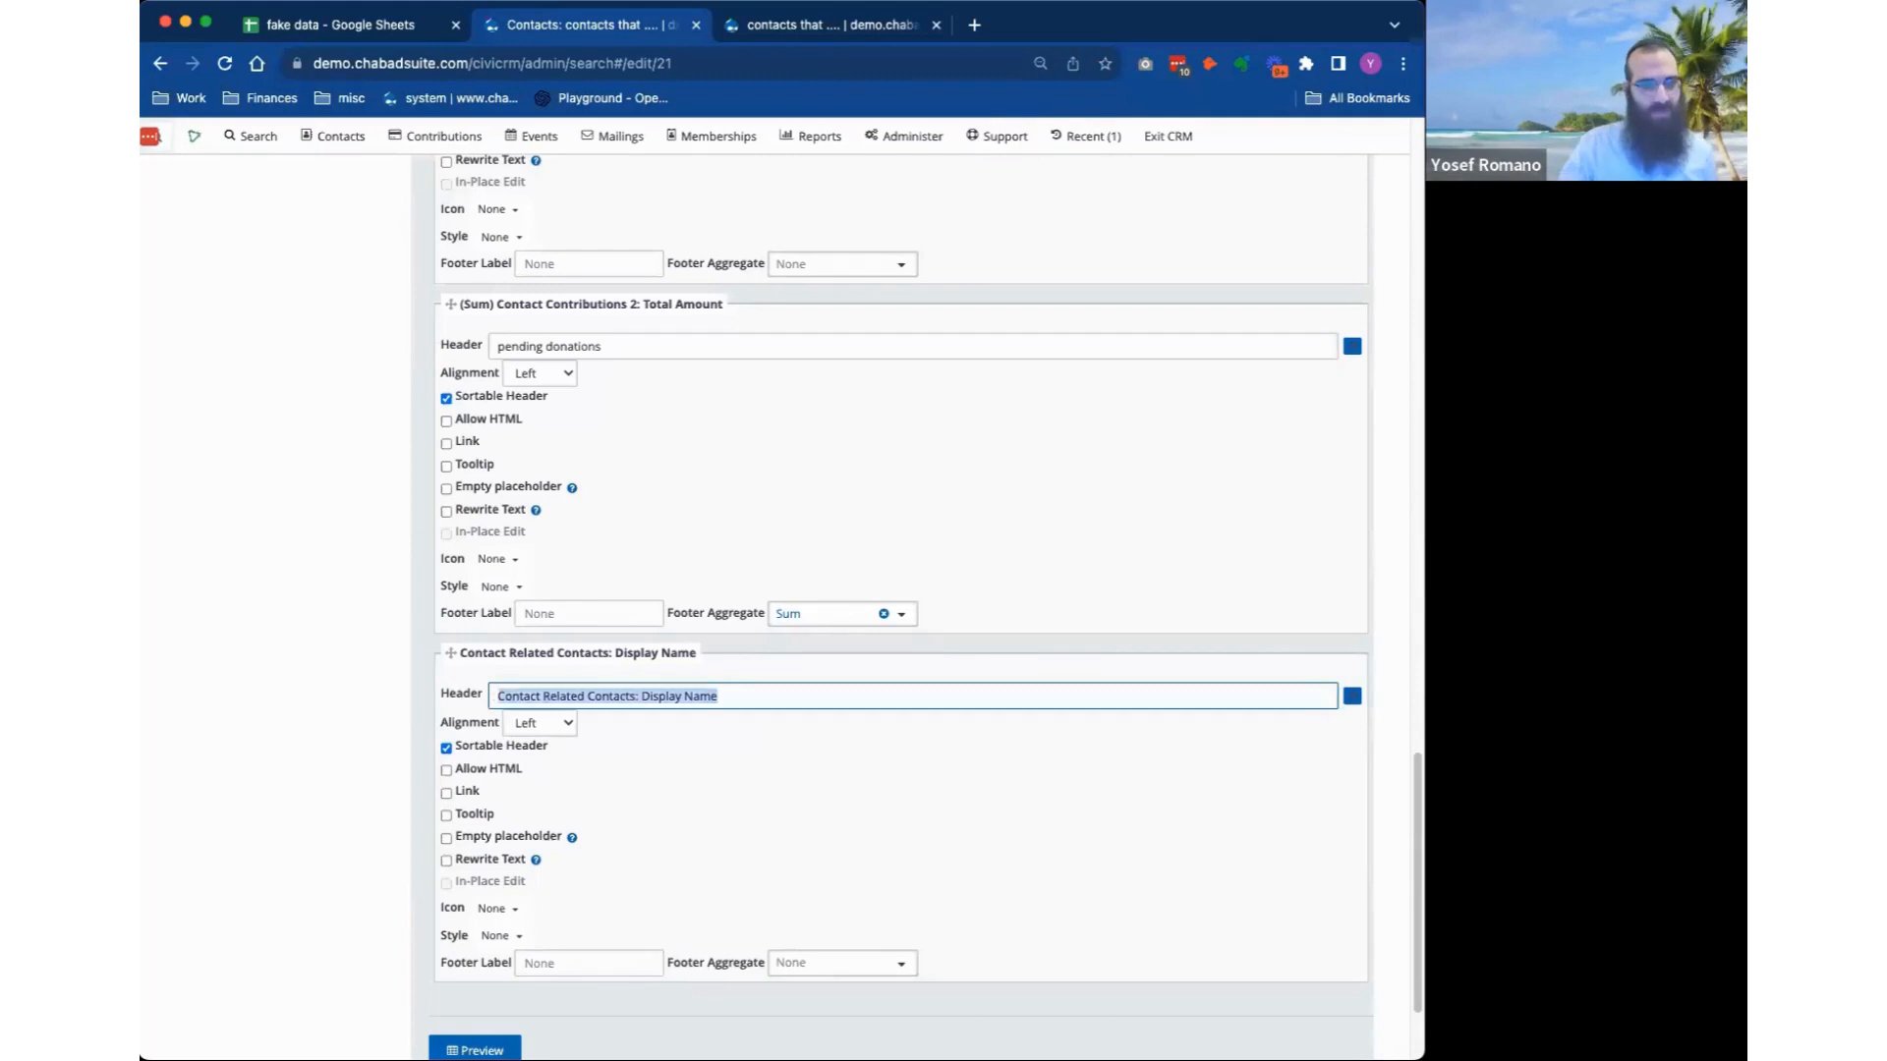
type("Spouse N")
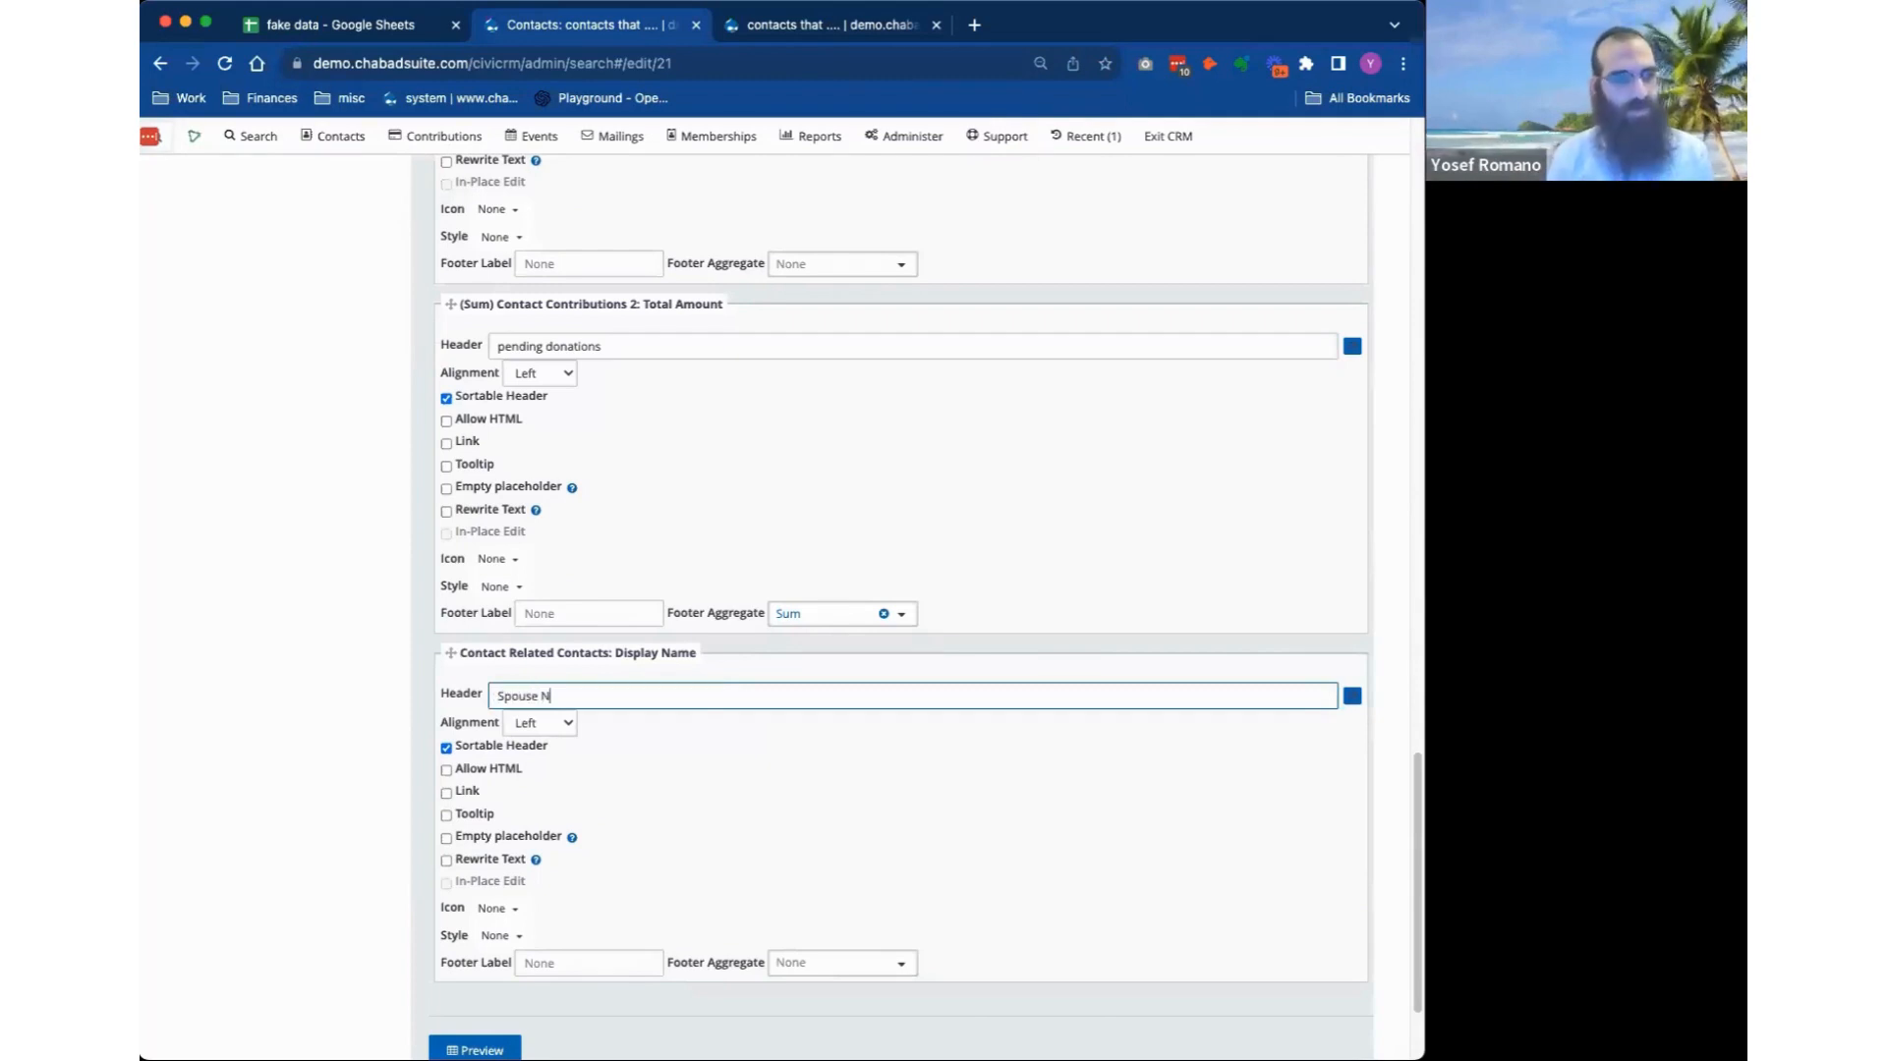
type("ame")
Save the search with its updated display, then view the My favorite list results page.
scroll(502, 1027, "down", 3)
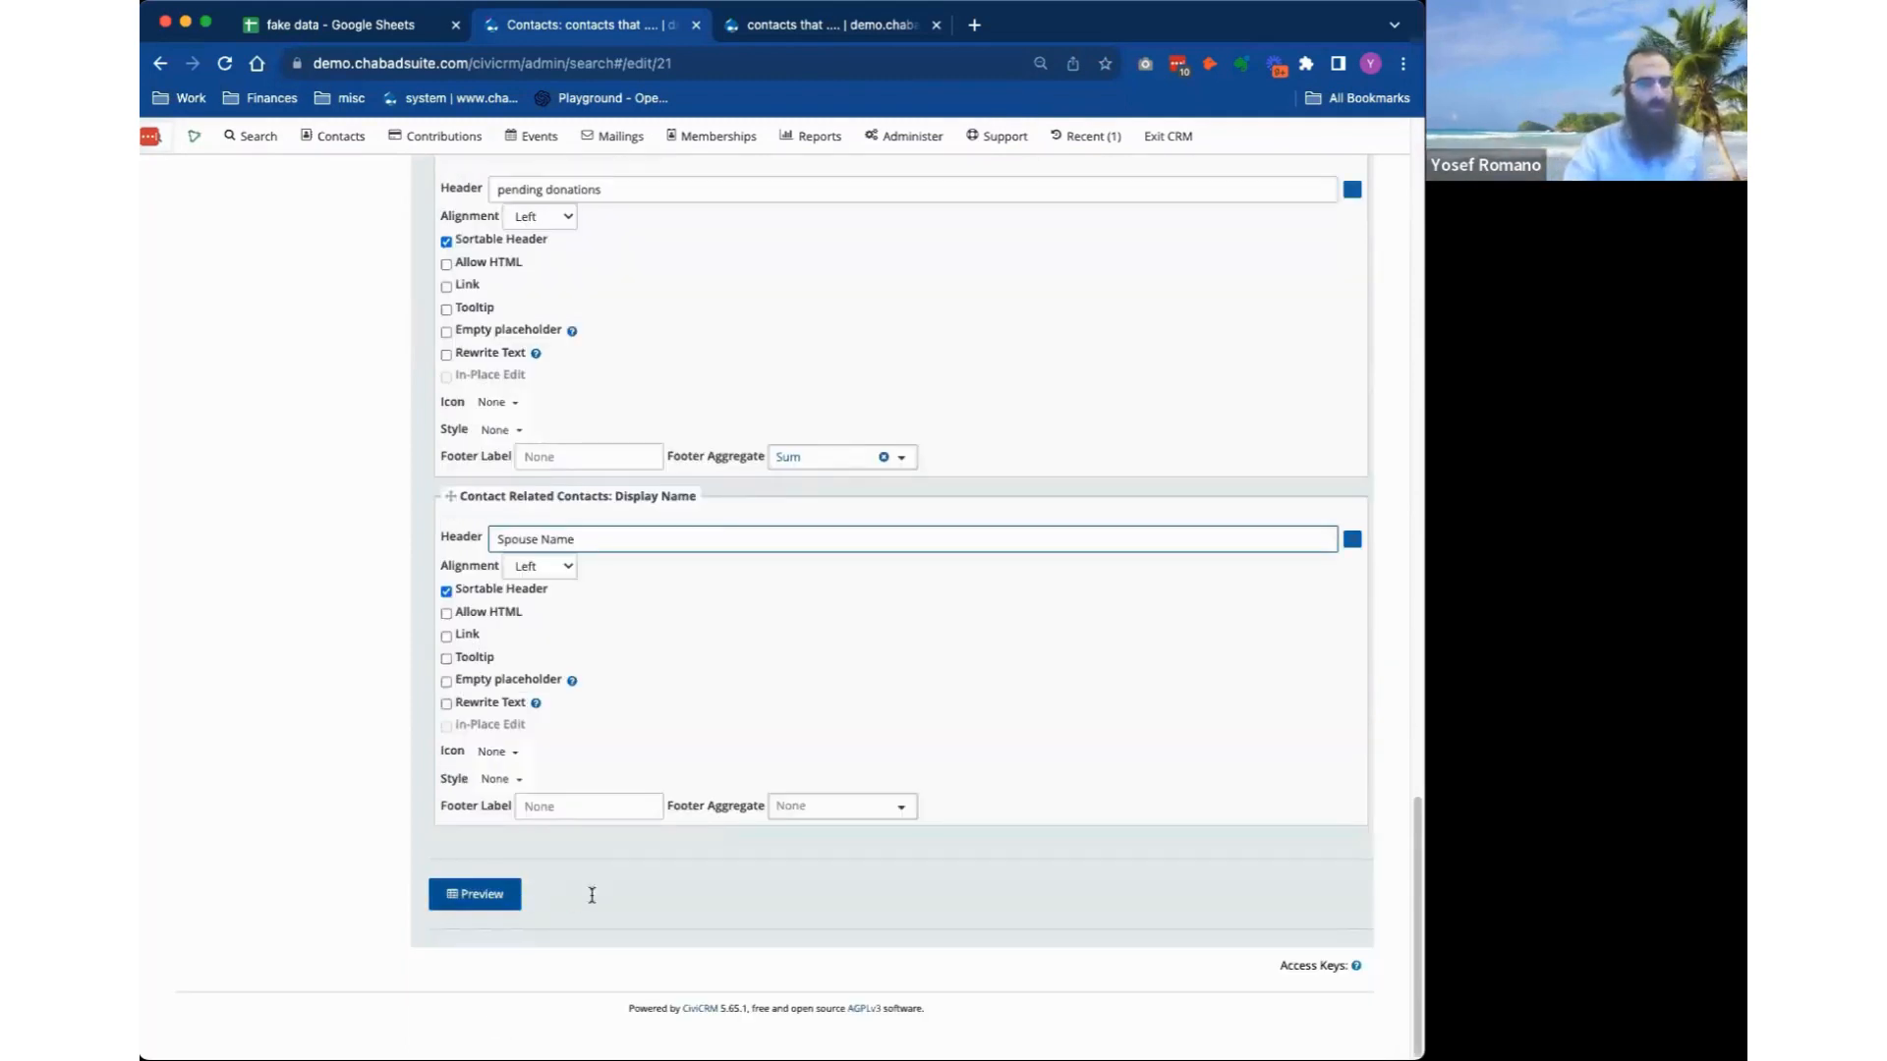
scroll(952, 354, "up", 5)
left_click(1322, 266)
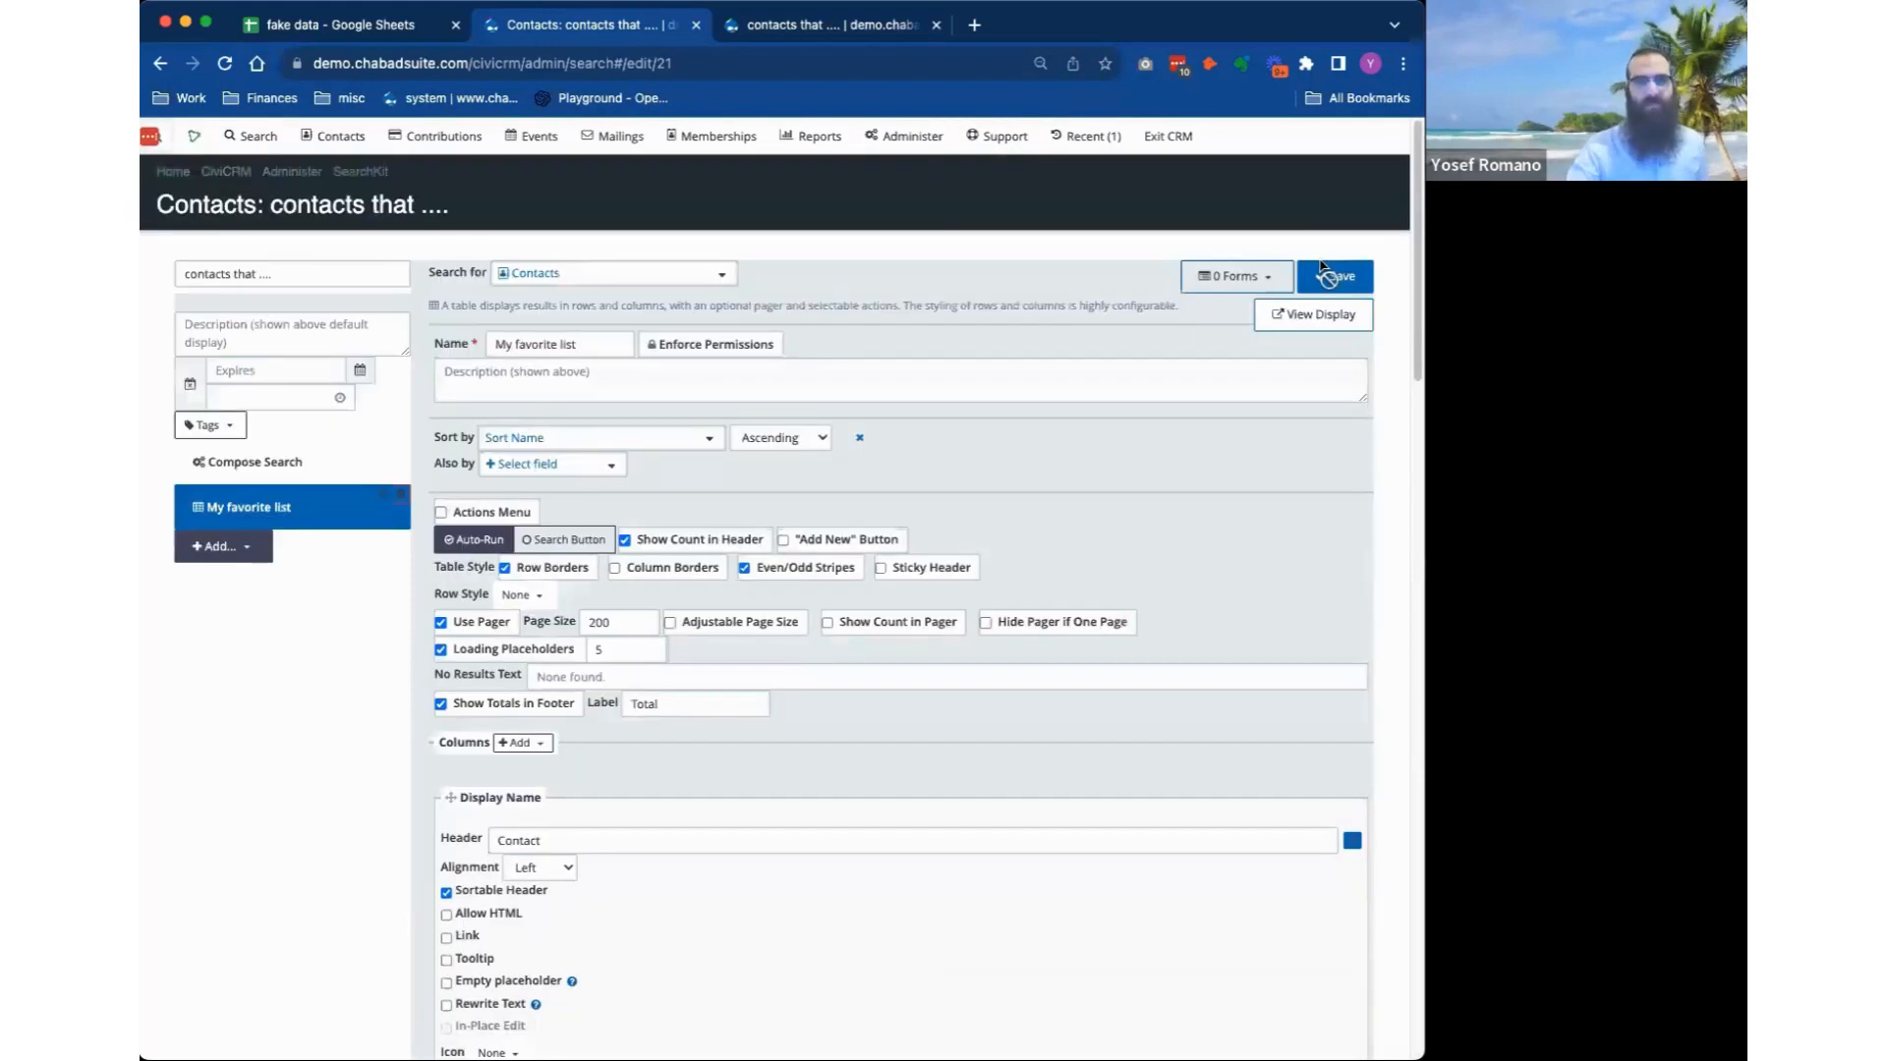
left_click(1319, 315)
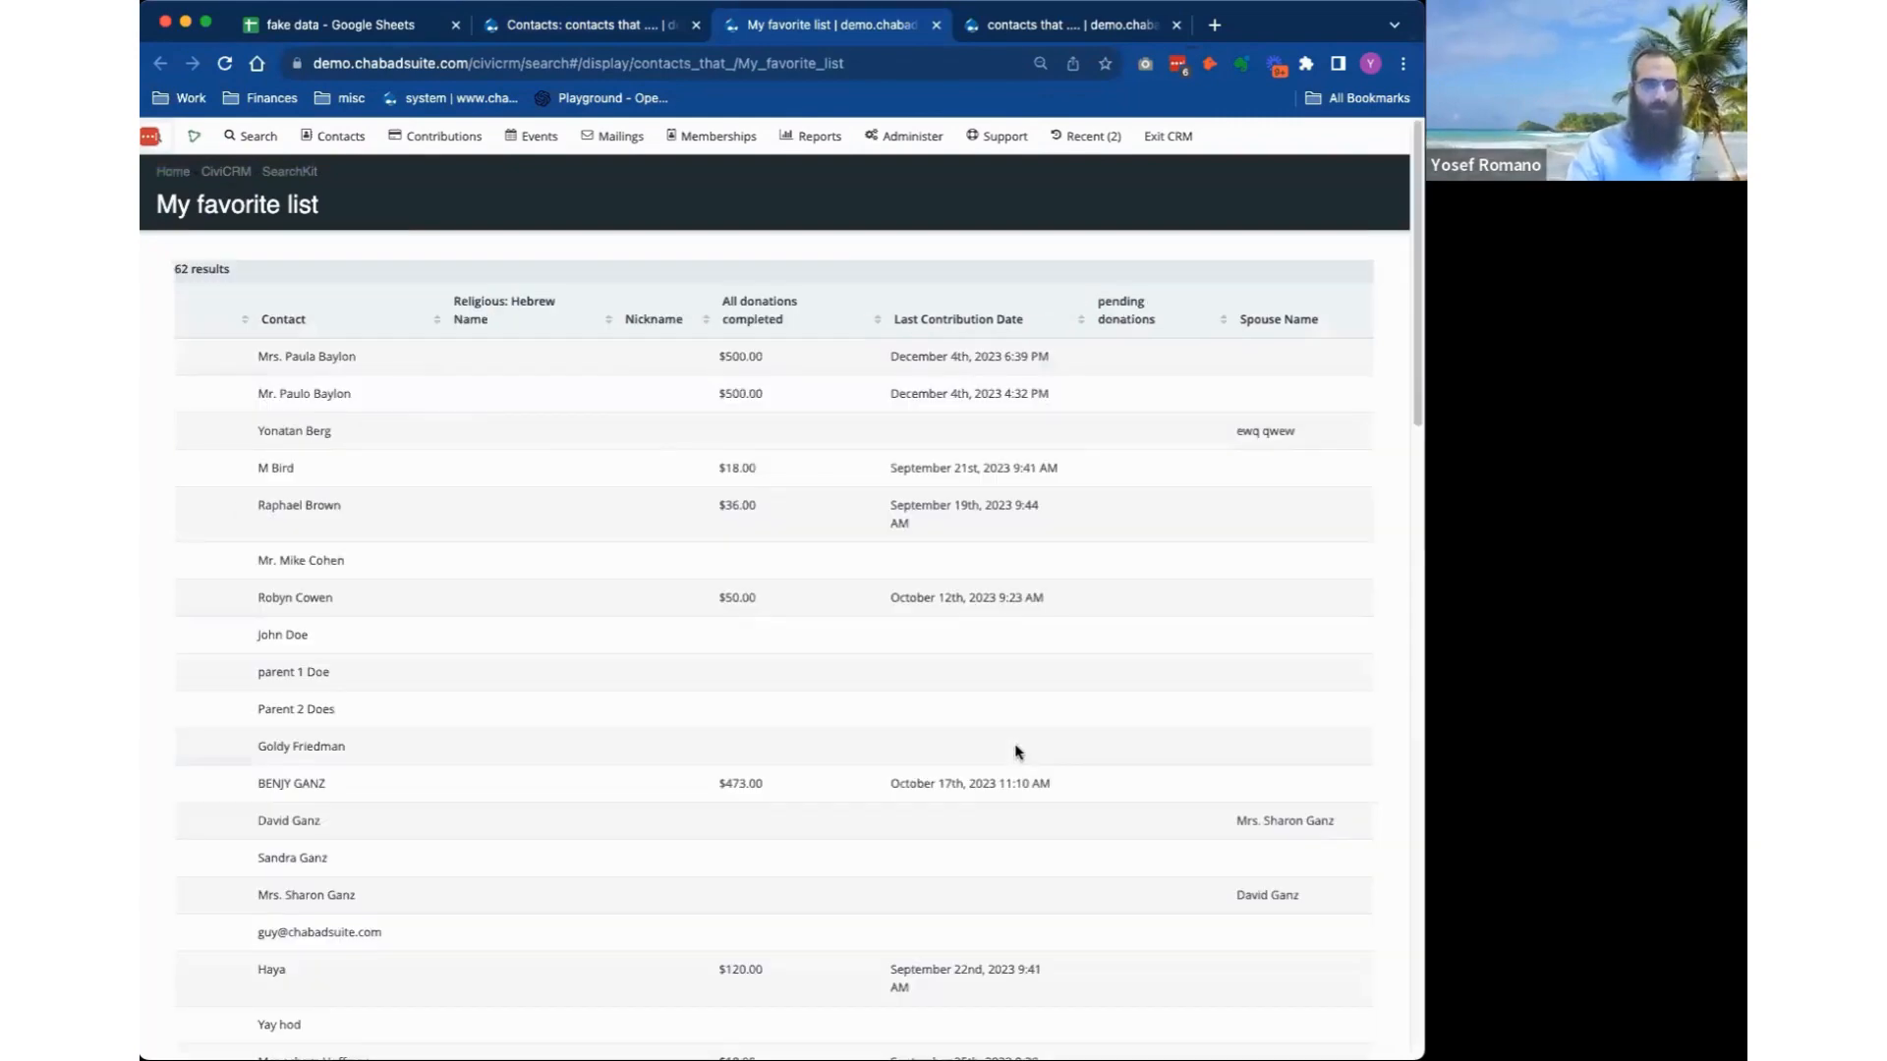
scroll(1021, 744, "down", 8)
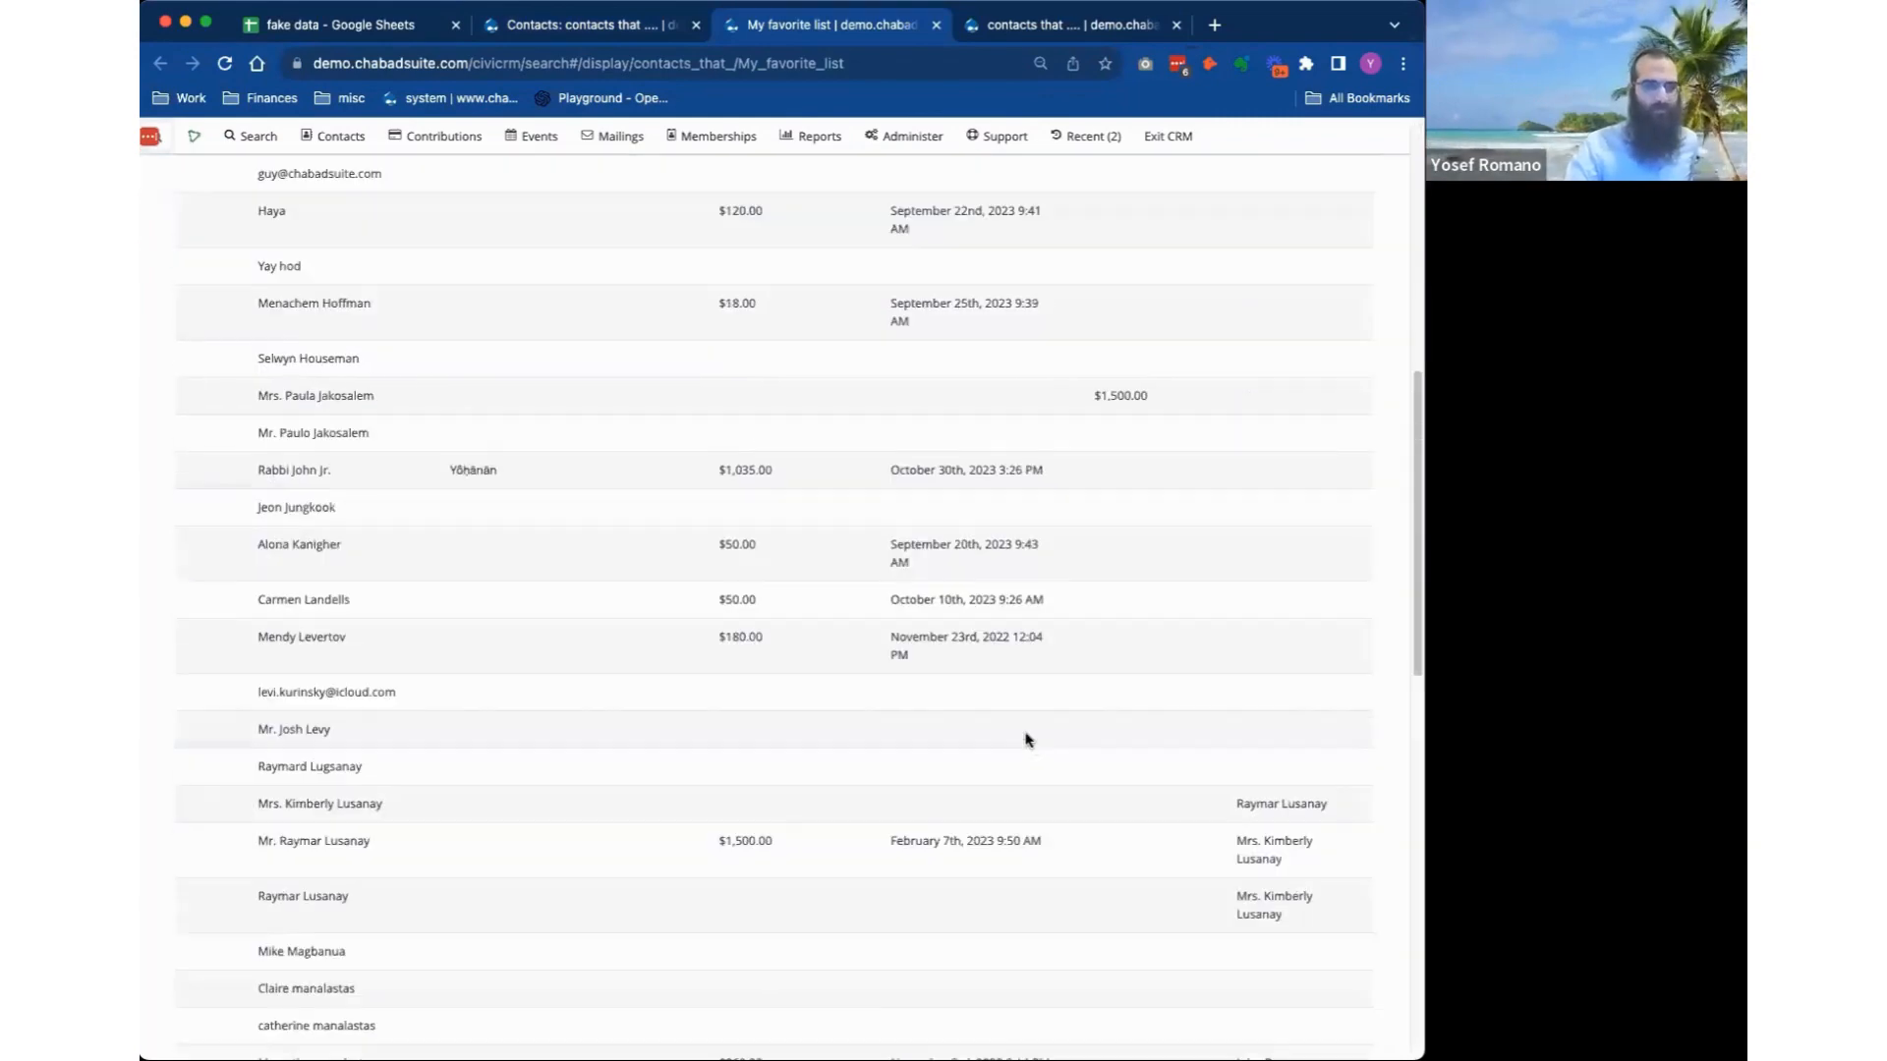